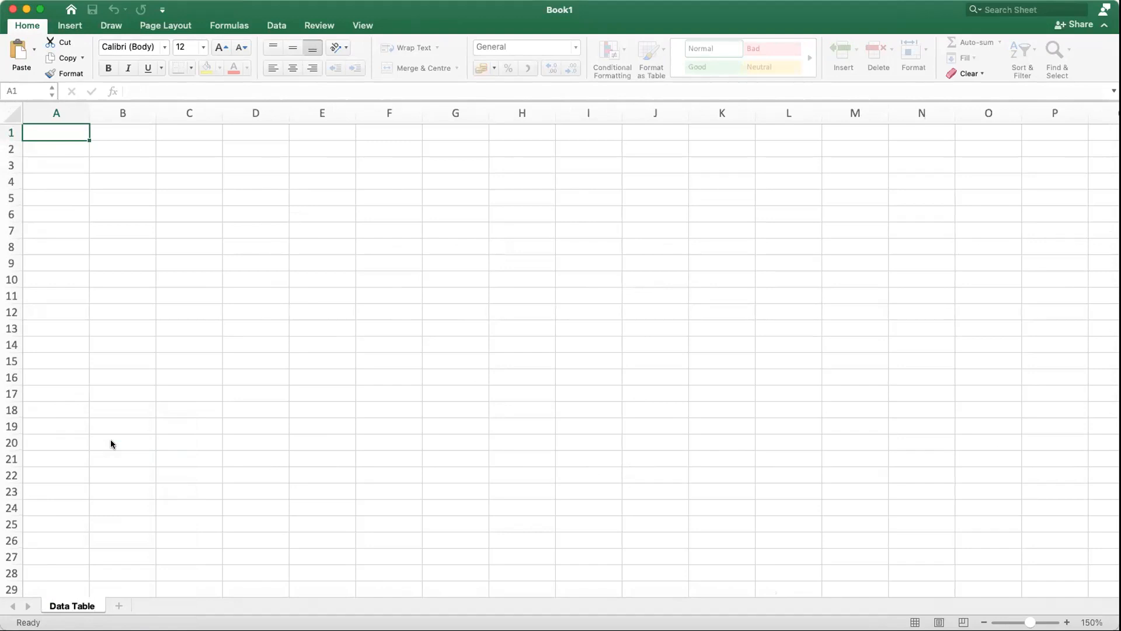
Step: Complete the worksheet's name as Data Table - 1D
type("- 1D")
key("Return")
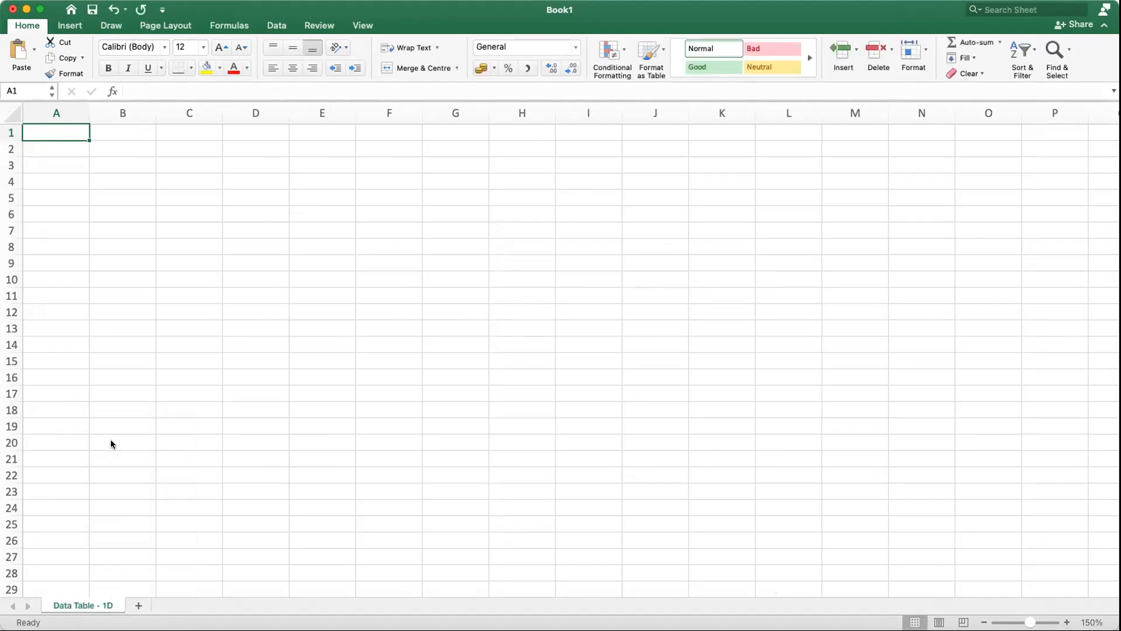
Step: Enter the title ONE - DIMENSIONAL DATA TABLE in cell A1
left_click(206, 344)
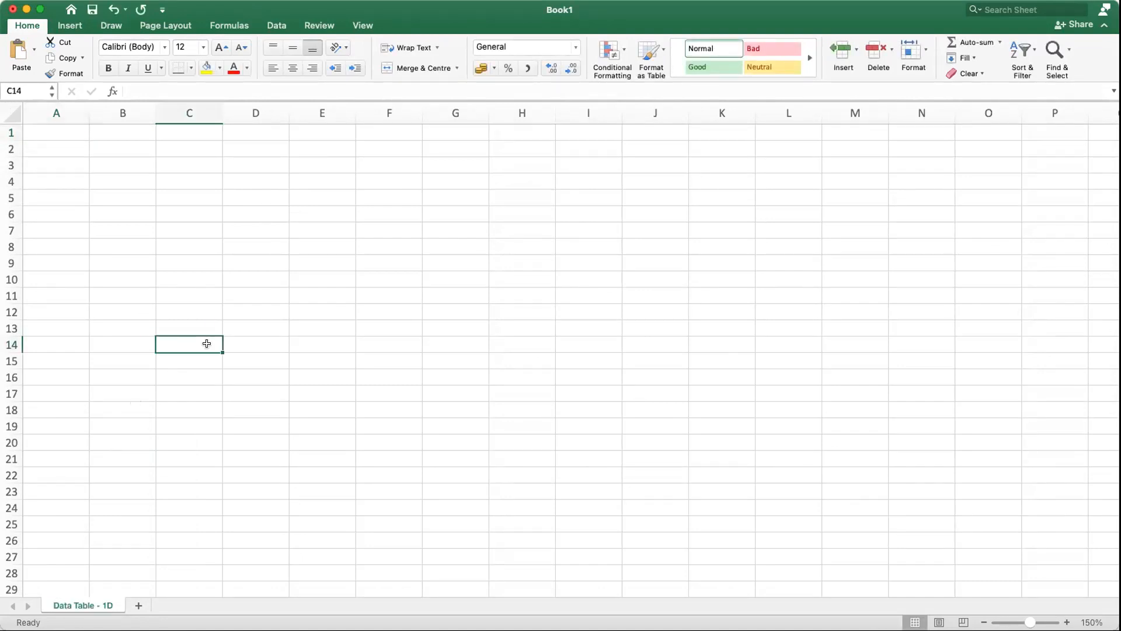
left_click(59, 132)
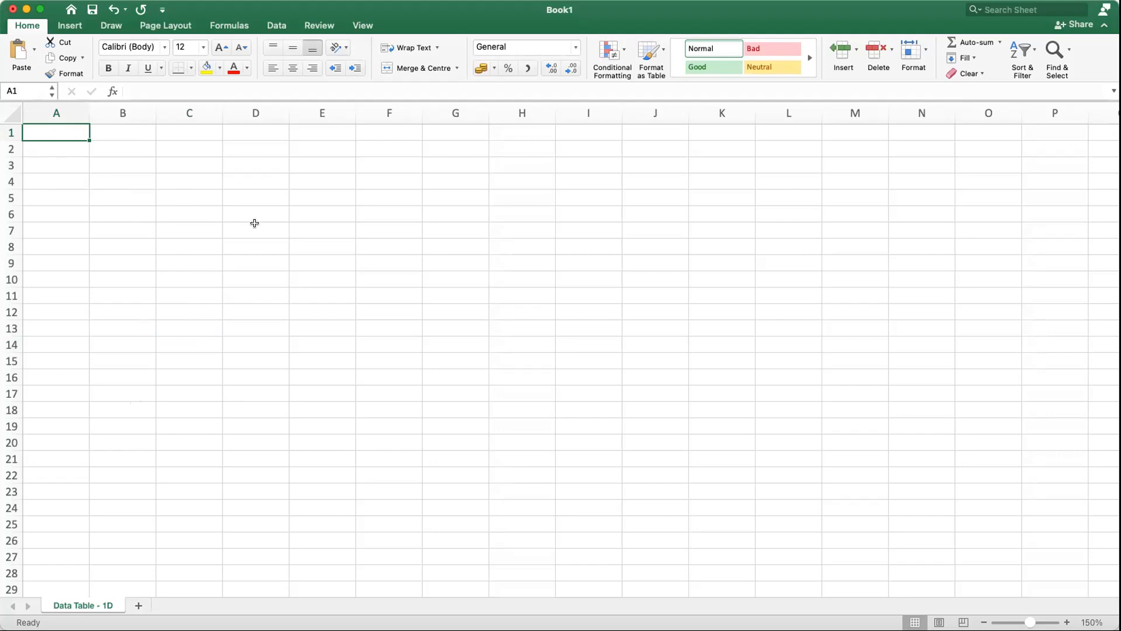
left_click(145, 163)
left_click(66, 144)
left_click(65, 133)
type("ONE - DIMENSIONAL DATA ")
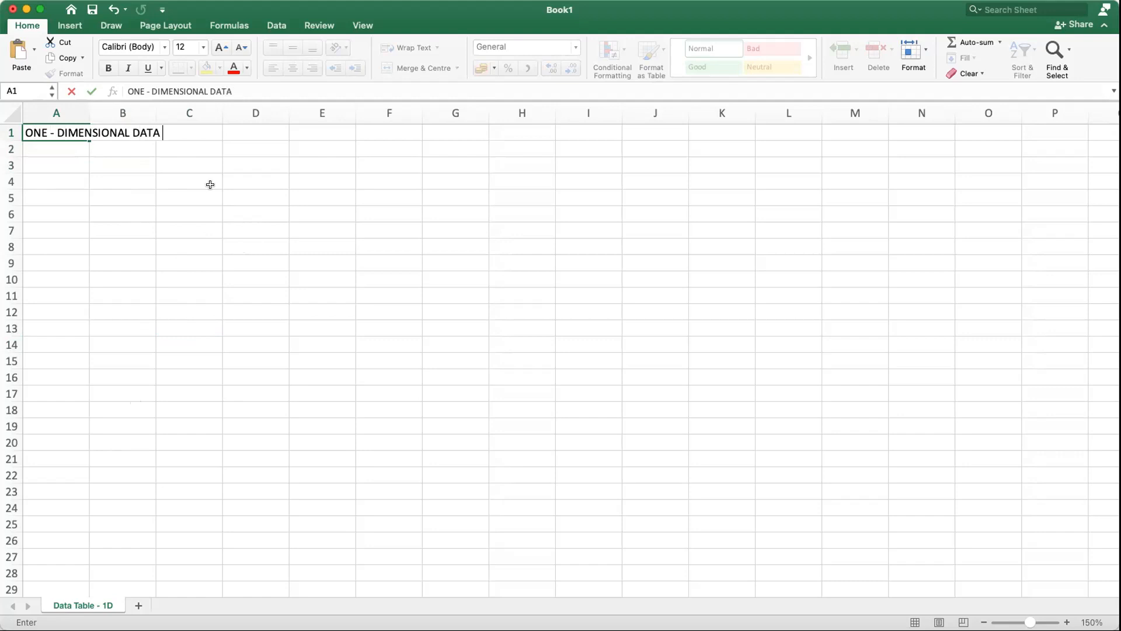
type("TABLE")
key("Return")
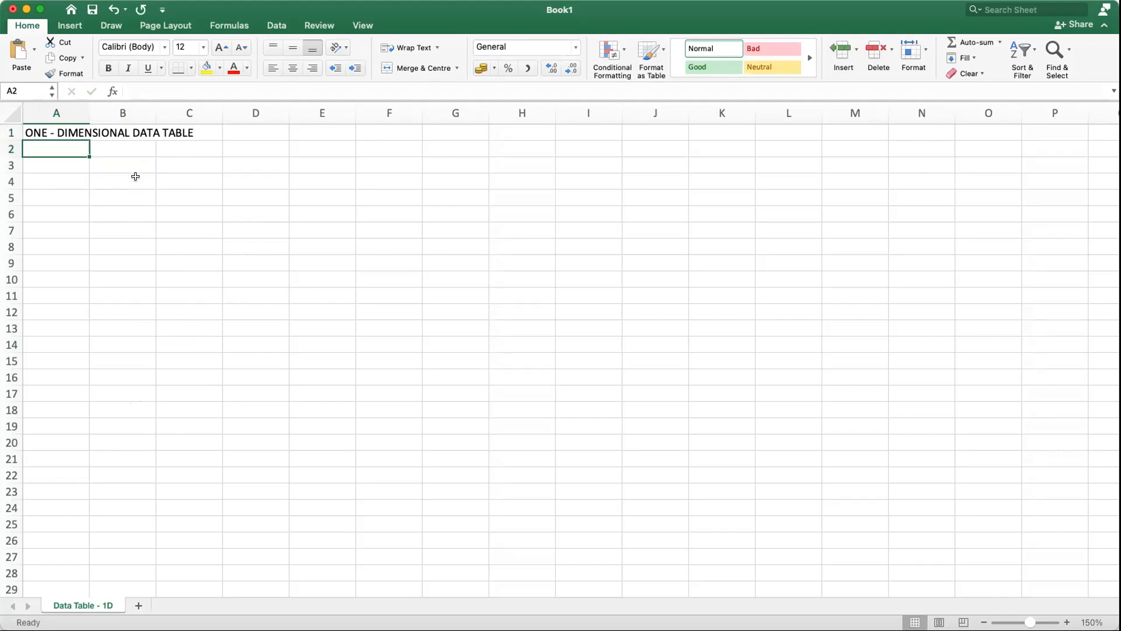
Step: Narrow column A to a slim margin column
left_click_drag(89, 113, 33, 114)
left_click(58, 181)
left_click(64, 153)
Step: Enter the label Total revenue in cell B3 and its value 10000 in D3
left_click(64, 164)
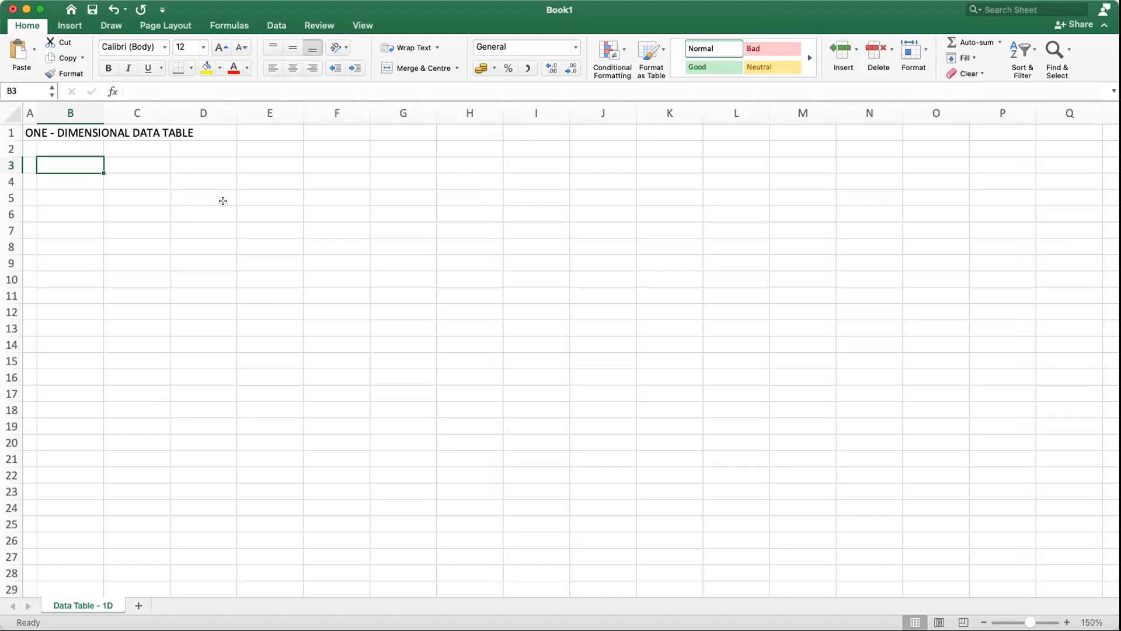
type("Total revenue")
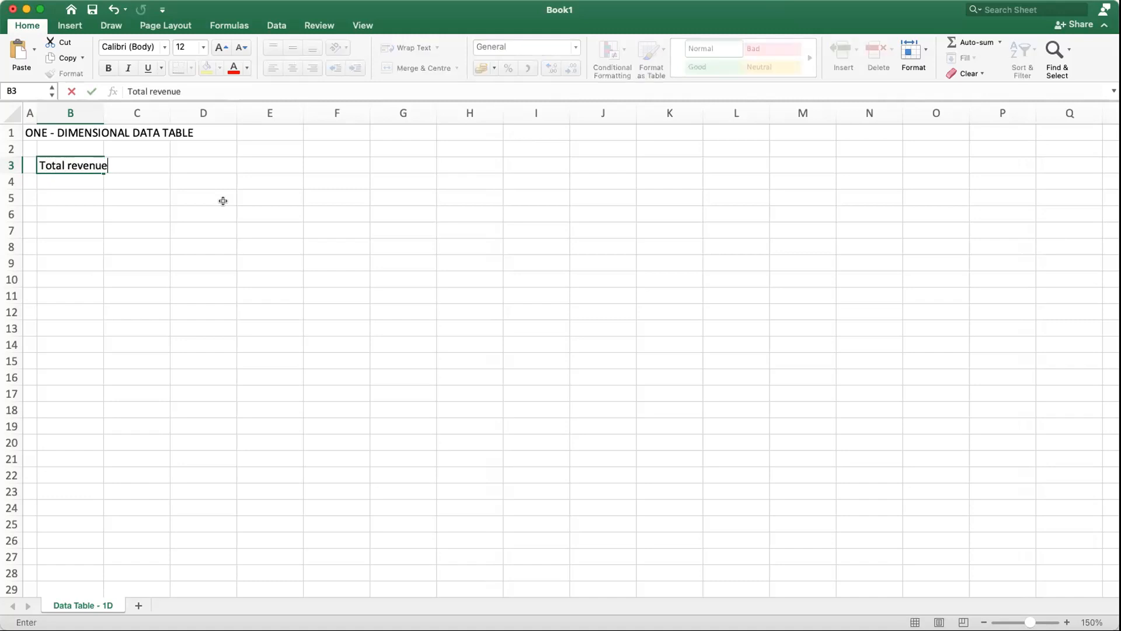
key("Tab")
key("Tab")
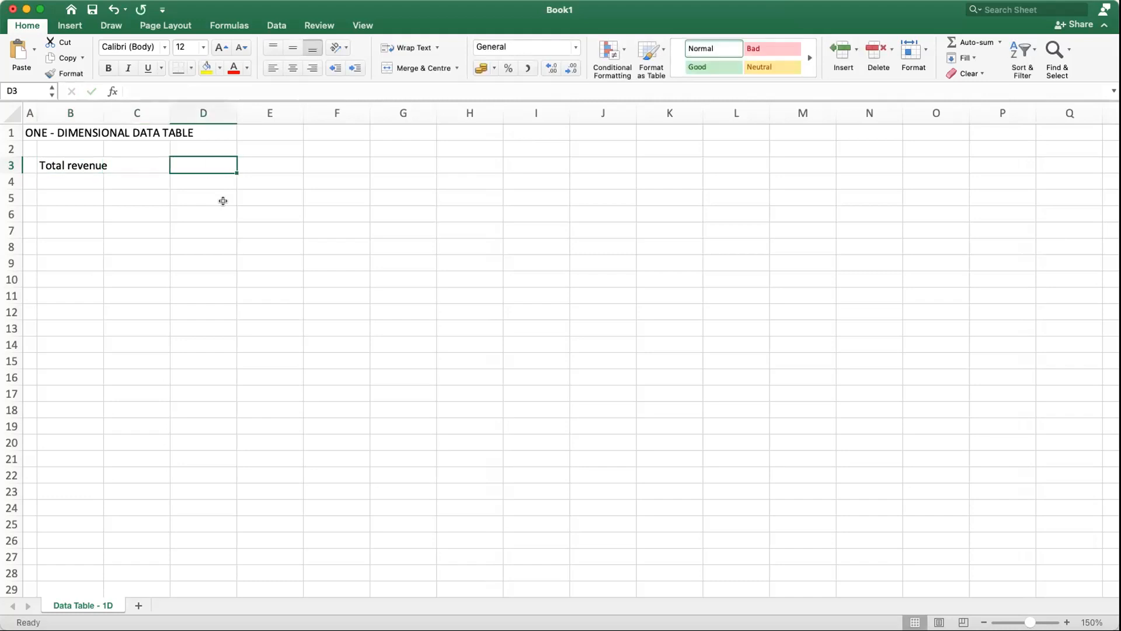
type("10000")
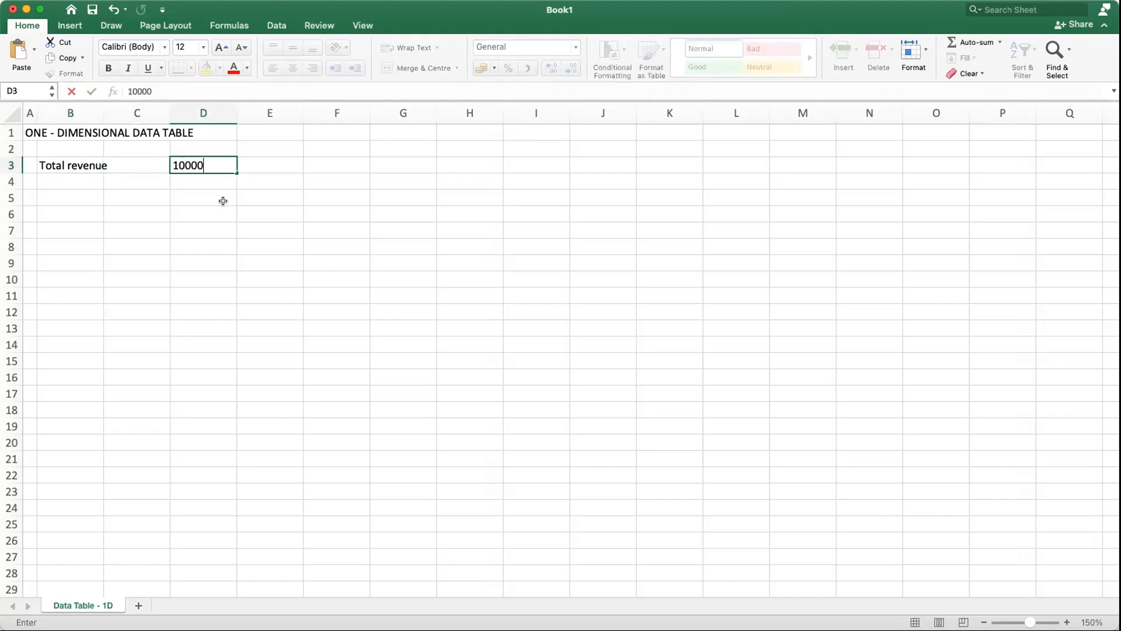
key("Return")
Step: Enter the label Total expenses in cell B4 and its value 7900 in D4
key("Left")
key("Left")
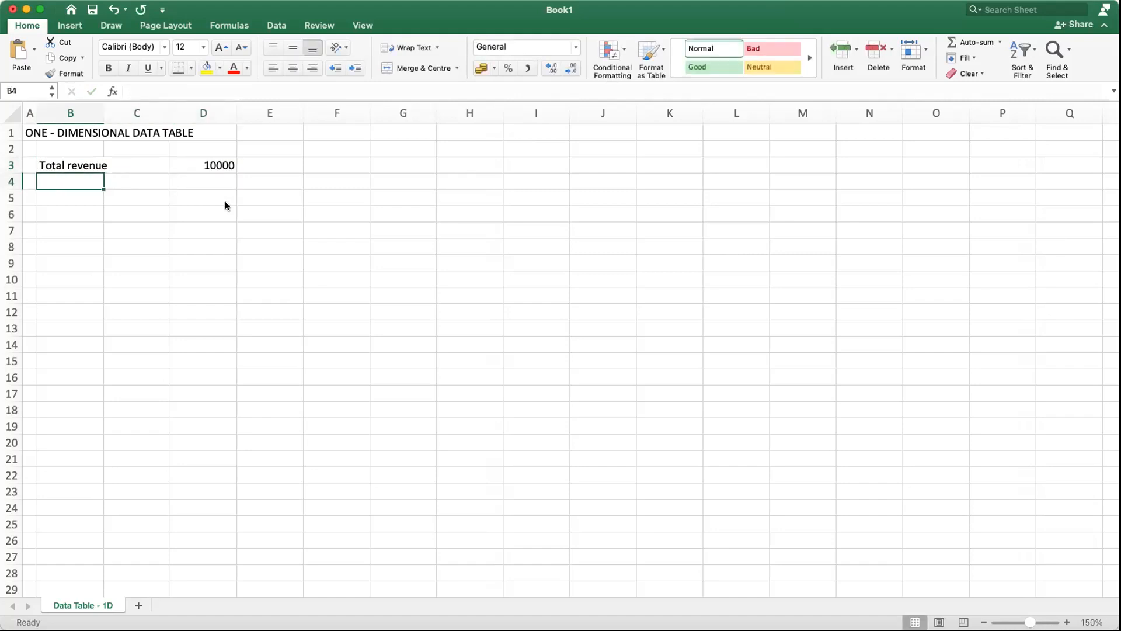
type("Total")
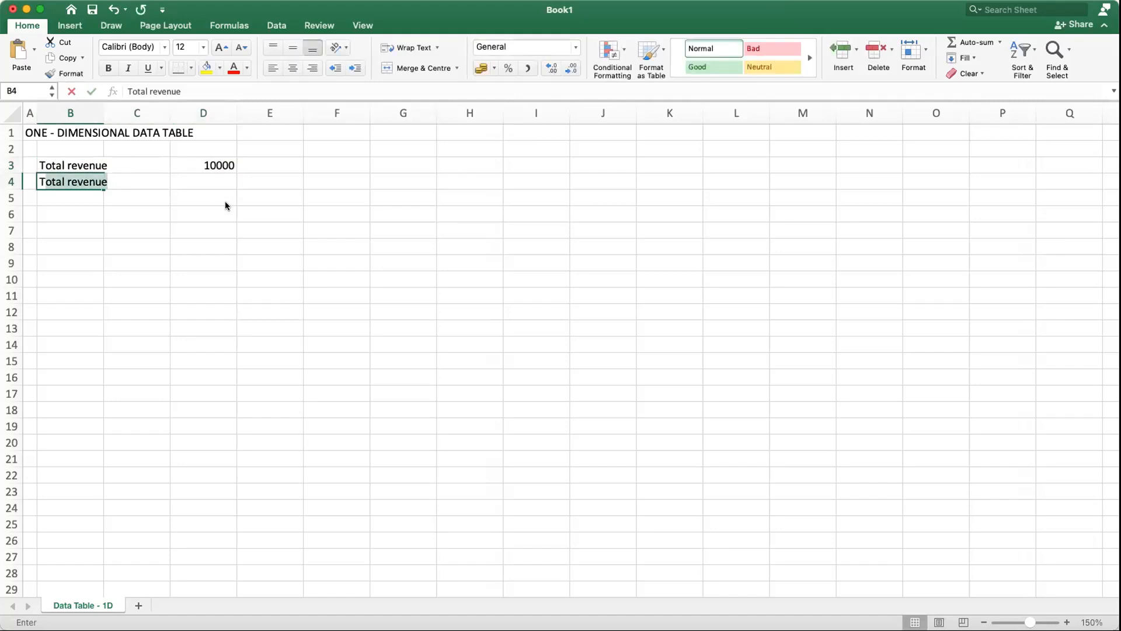
type(" expe")
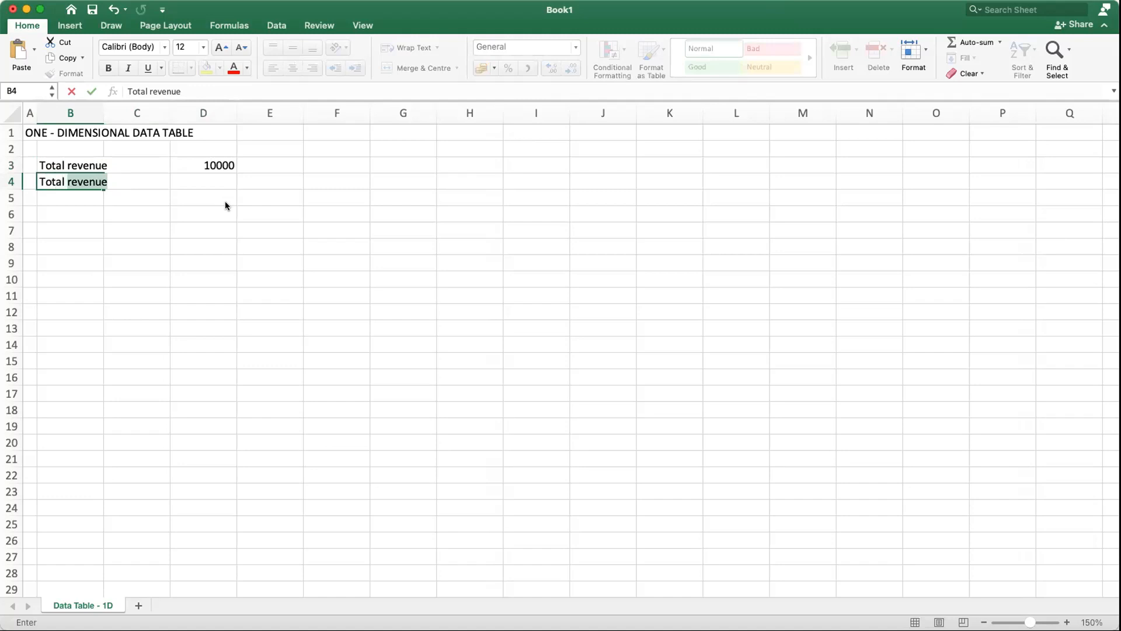
type("nses")
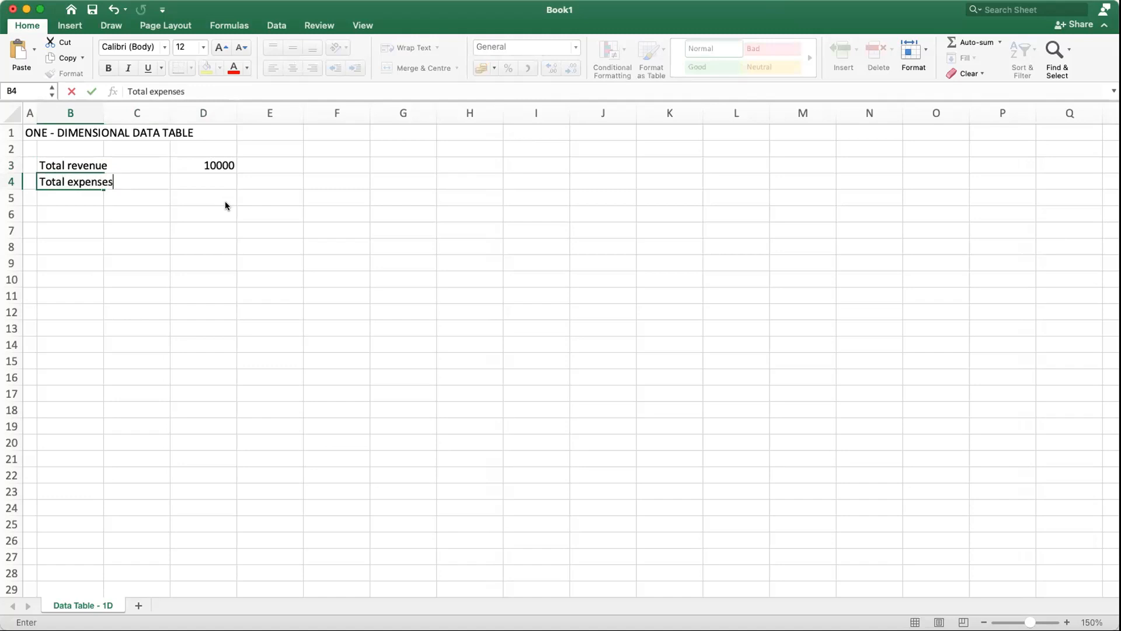
key("Tab")
key("Tab")
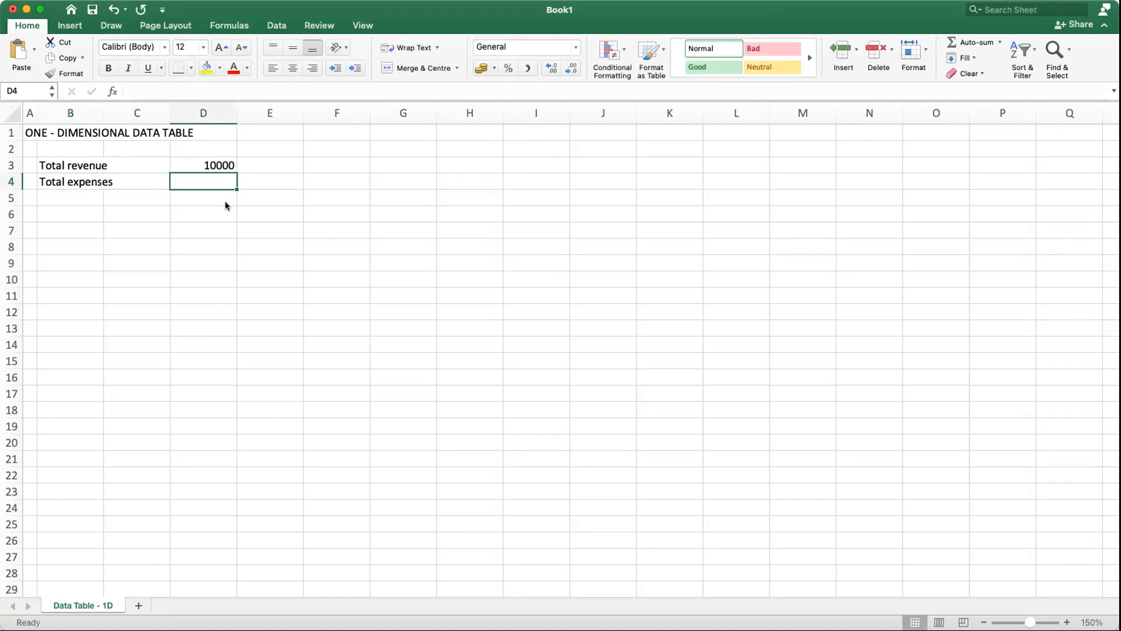
type("790")
key("Return")
Step: Enter the label Before tax profit in cell B5
key("Left")
key("Left")
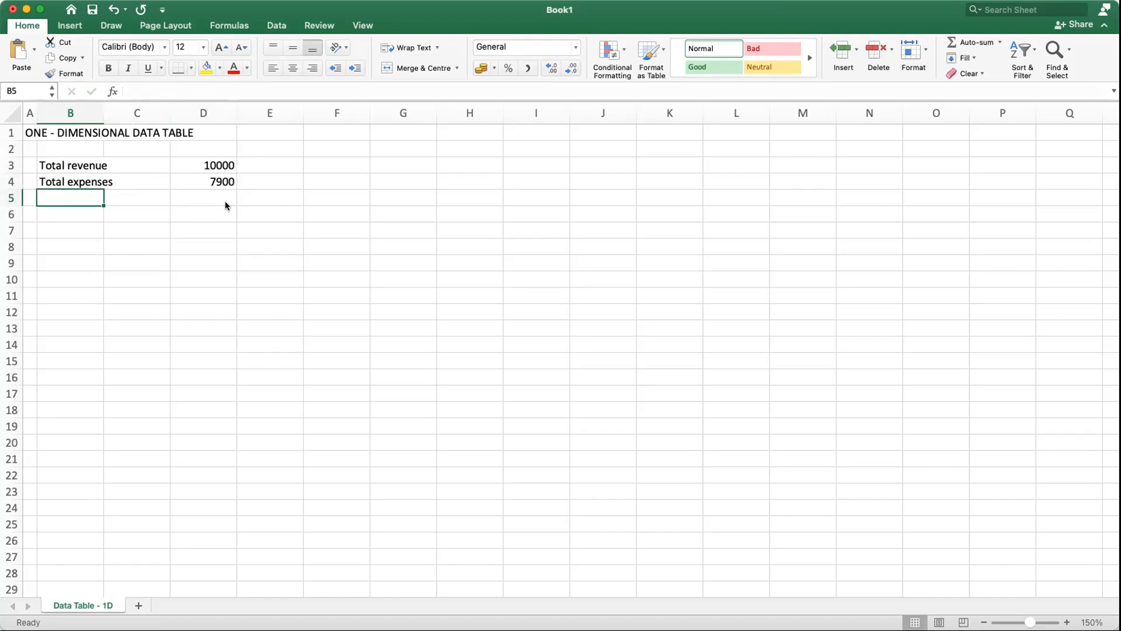
type("Profit")
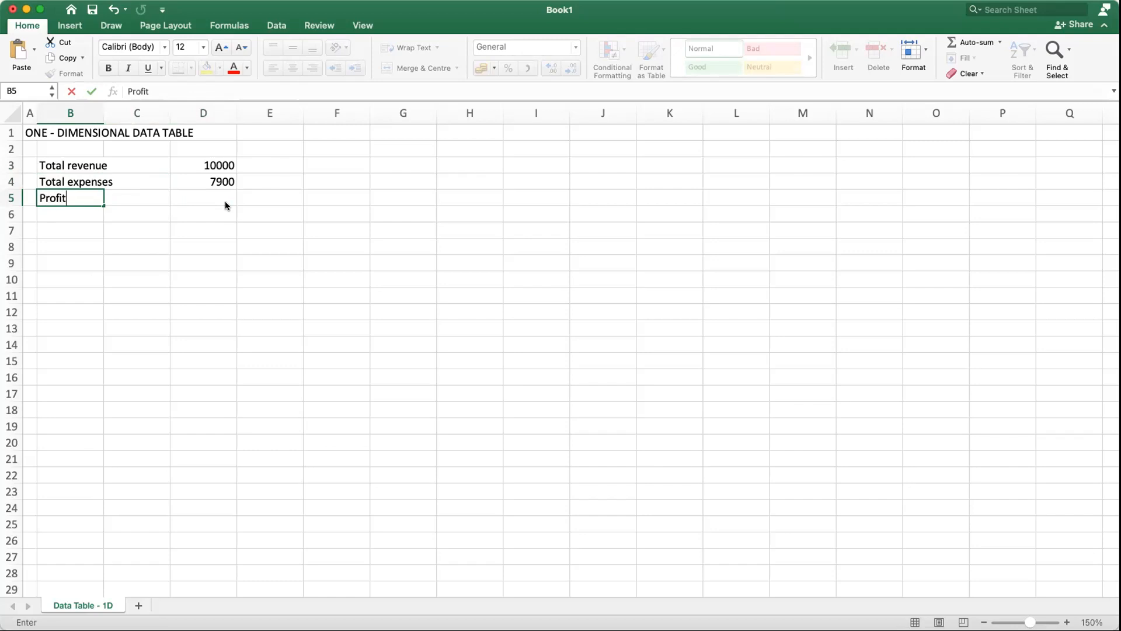
key("BackSpace")
key("BackSpace")
key("BackSpace")
key("BackSpace")
key("BackSpace")
key("BackSpace")
type("Before tax profit")
Step: Calculate the before tax profit in cell D5 as total revenue minus total expenses, =D3-D4
key("Tab")
key("Tab")
type("=")
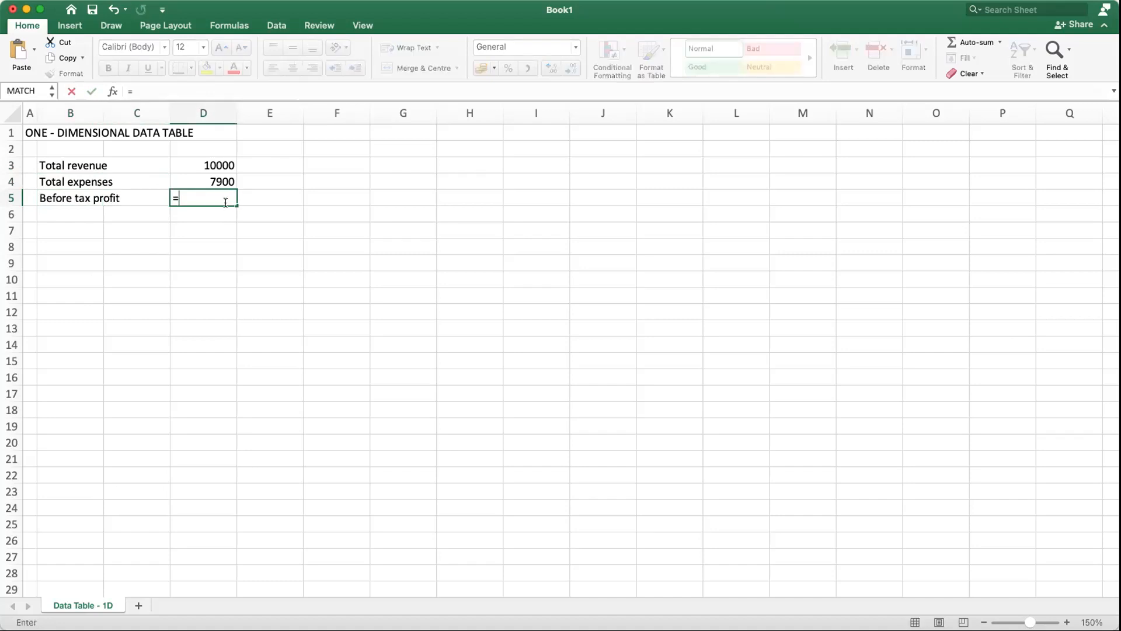
left_click(184, 166)
type("-")
left_click(194, 178)
key("Return")
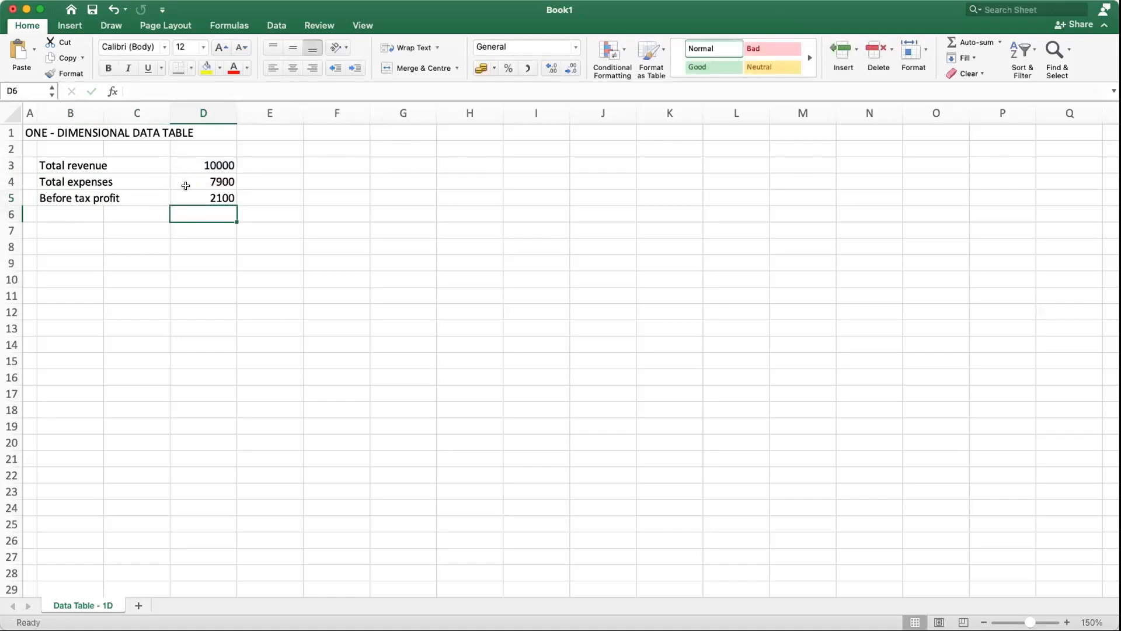
Step: Enter the label Tax rate in cell B6 and its value 15% in D6
left_click(80, 212)
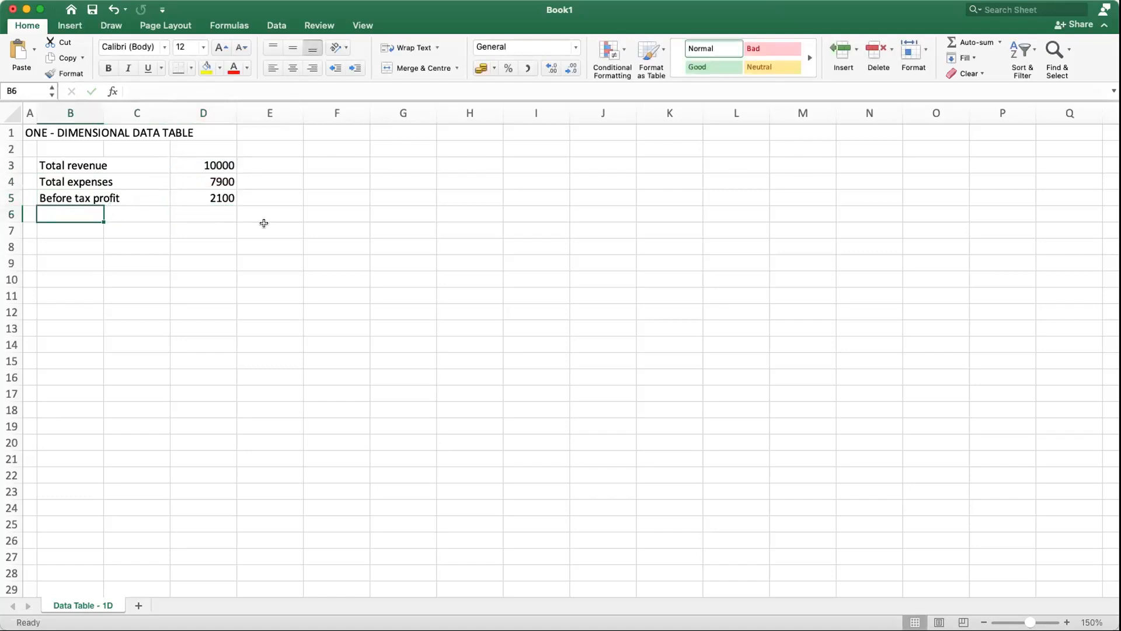
type("Tax rate")
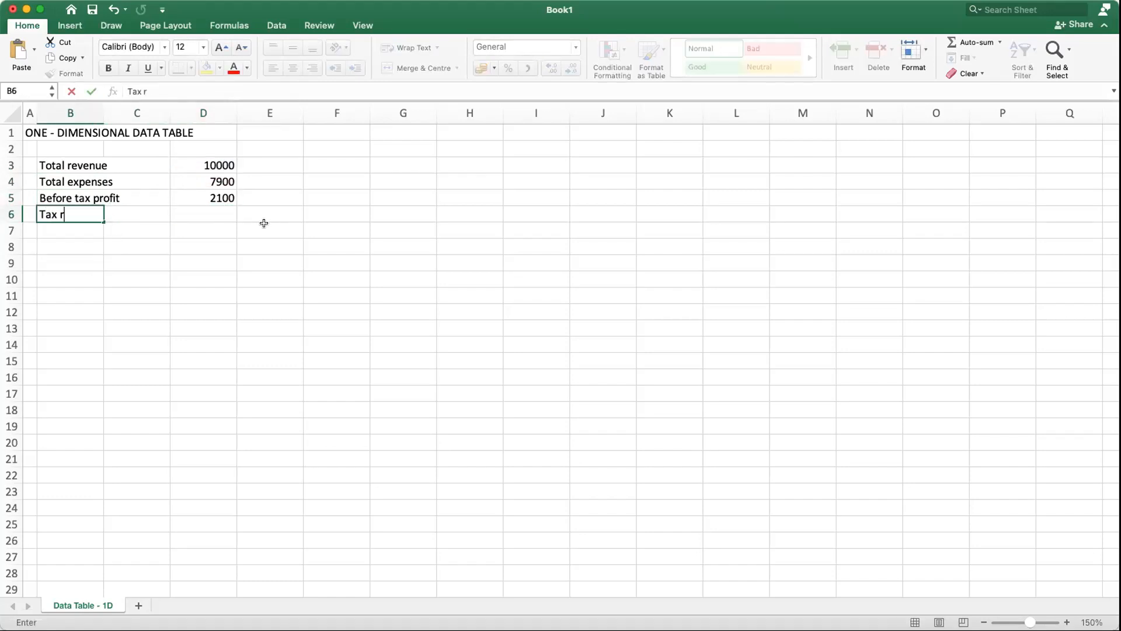
key("Tab")
key("Tab")
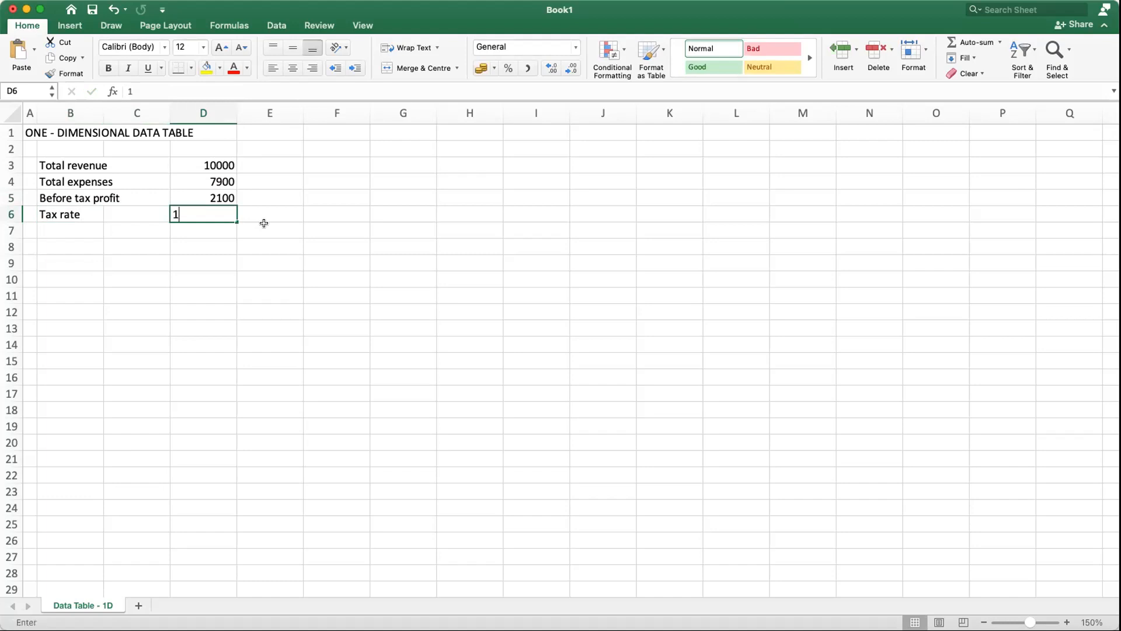
type("15%")
key("Return")
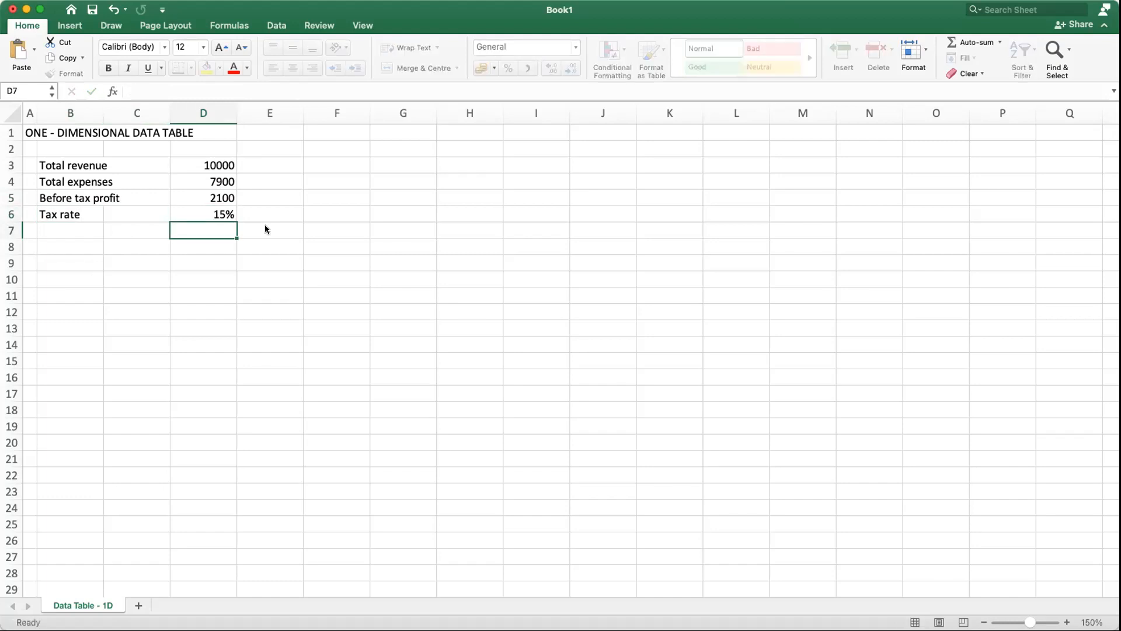
Step: Enter the label After-tax profit in cell B7
key("Left")
key("Left")
type("After -tax profit")
Step: Calculate the after-tax profit in cell D7 with the formula =D5*(1-D6)
key("Tab")
key("Tab")
type("=")
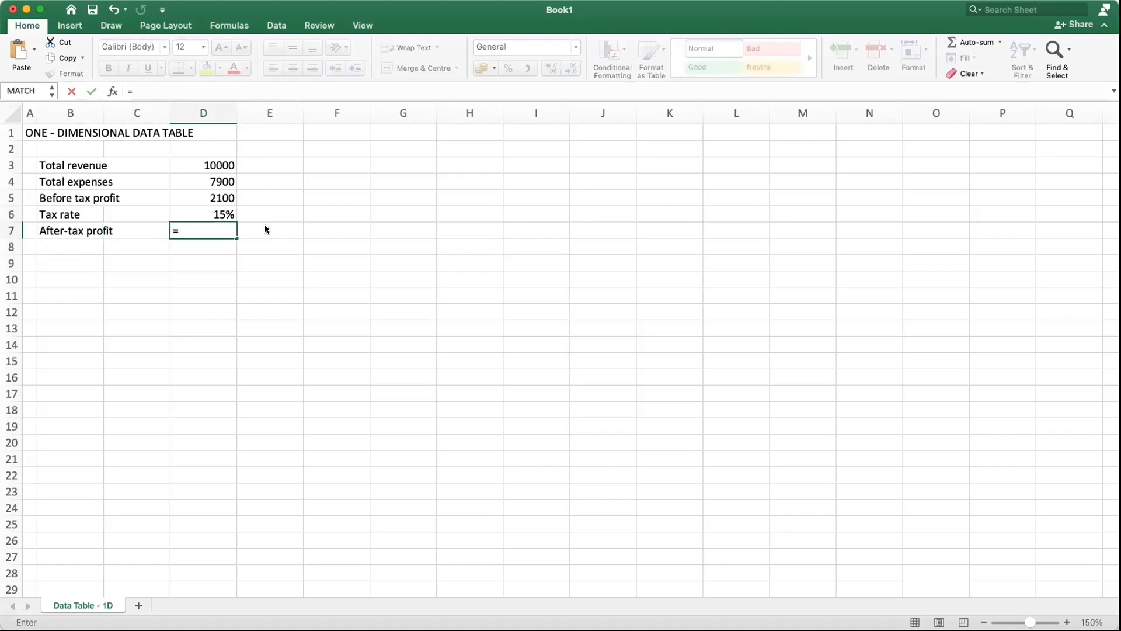
left_click(217, 198)
type("*(1-")
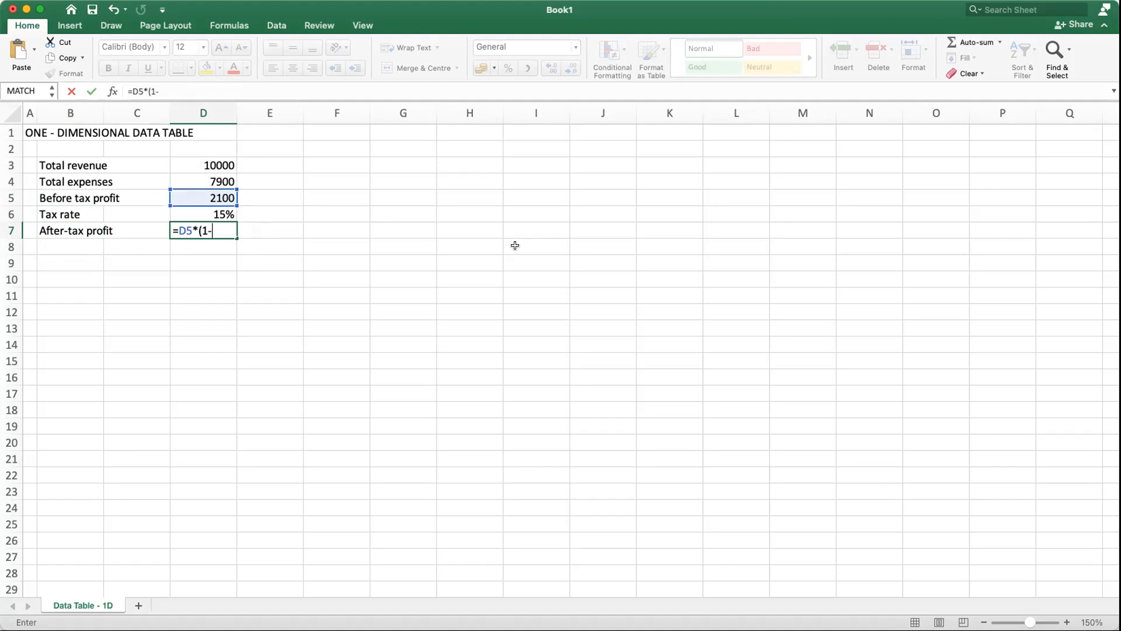
left_click(227, 213)
type(")")
key("Return")
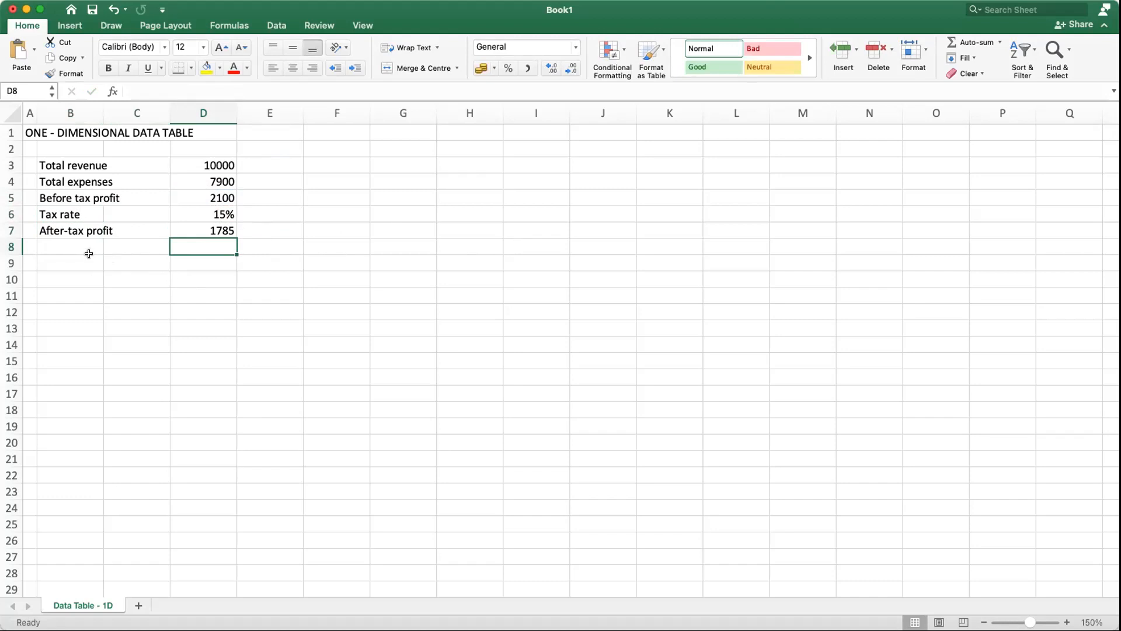
Step: Enter the label Number of shareholders in cell B8 and its value 800 in D8
left_click(69, 247)
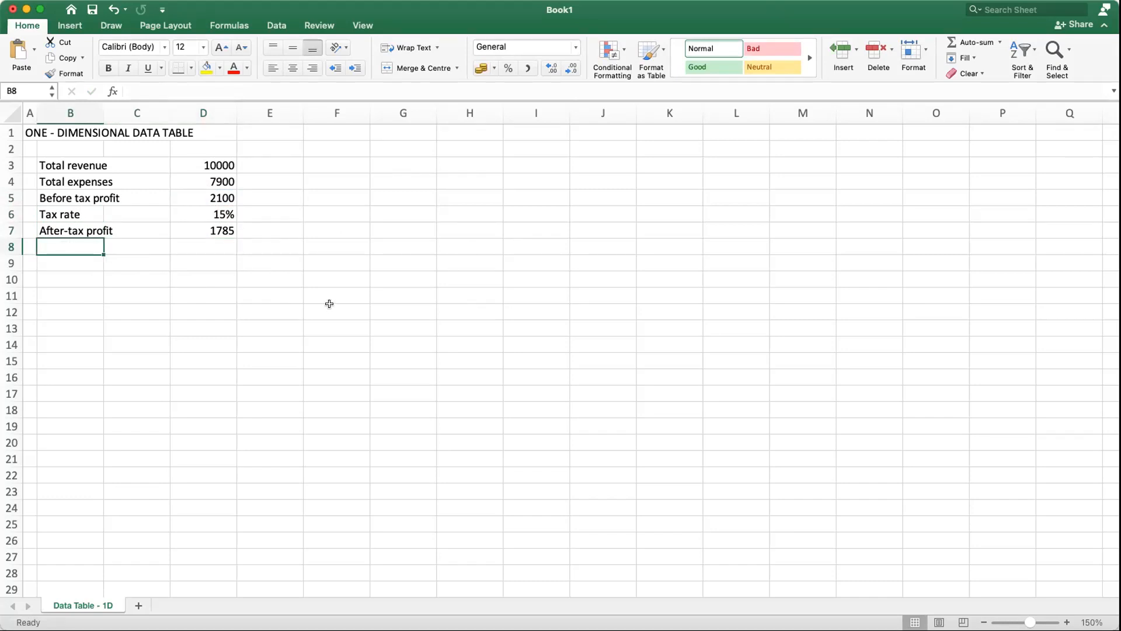
type("Number ")
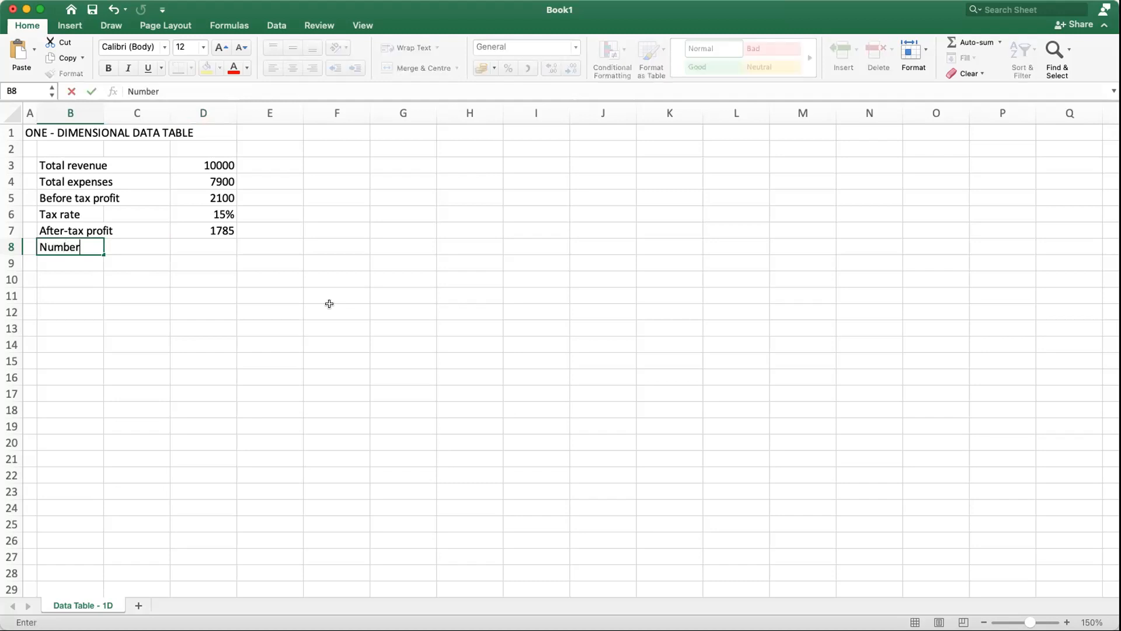
type("of sharehold")
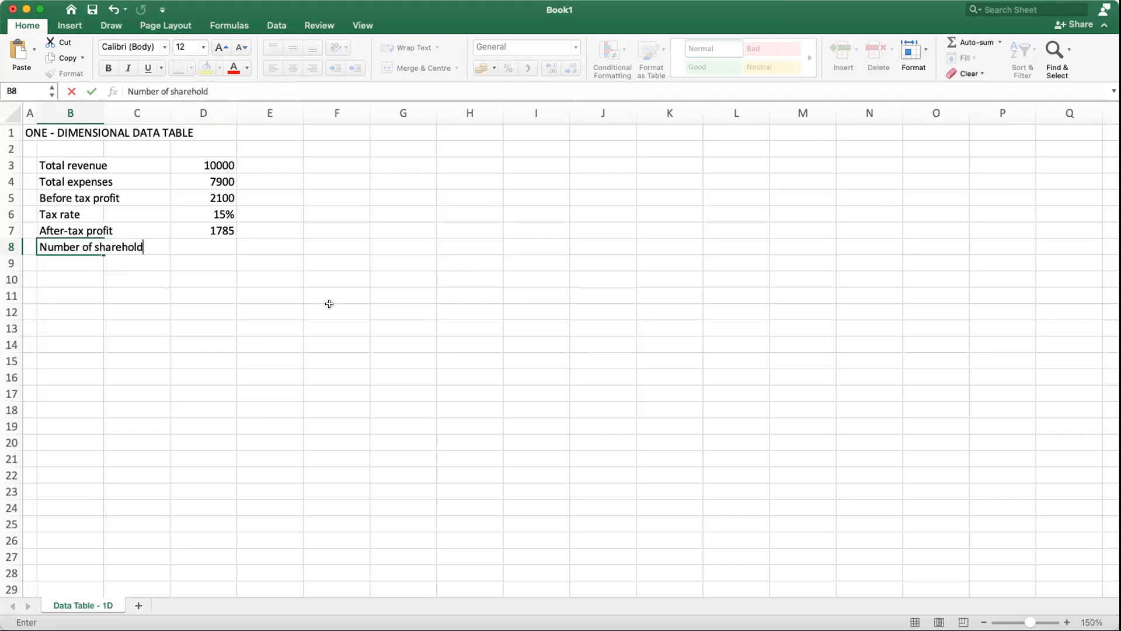
type("ers")
key("Right")
key("Right")
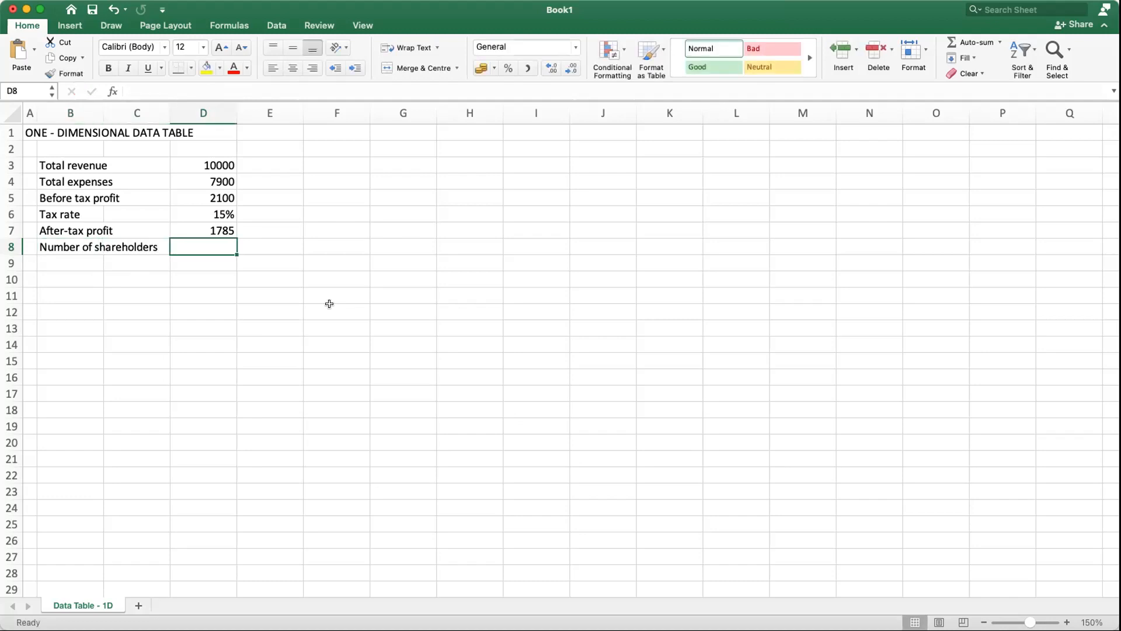
type("800")
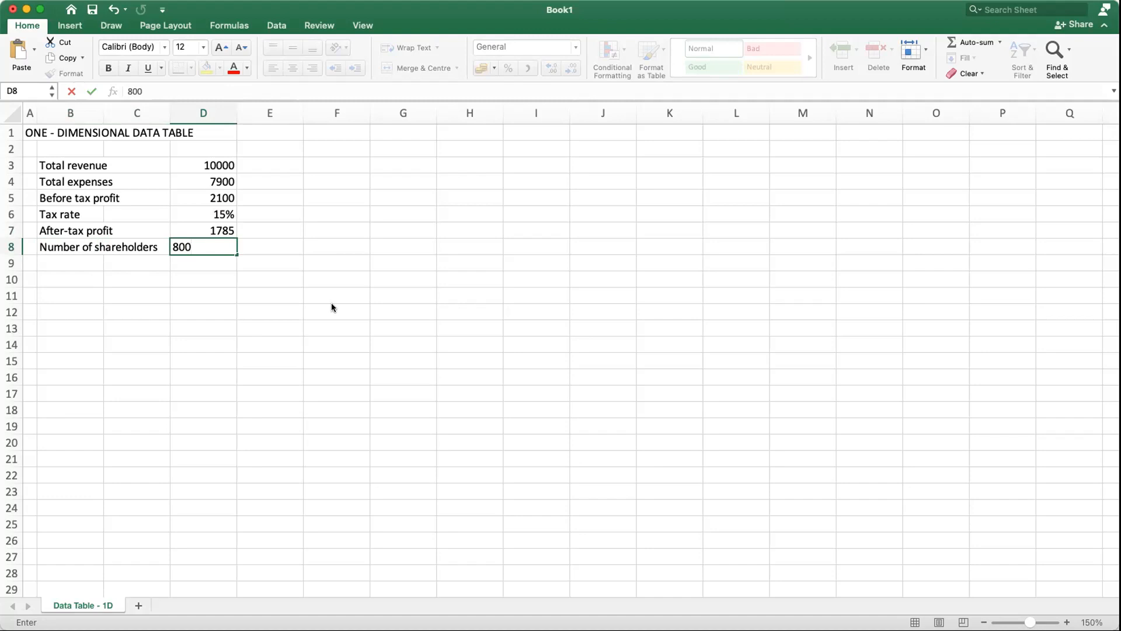
left_click(221, 290)
left_click(213, 250)
left_click(213, 257)
Step: Enter the label Profit per sahre in cell B9
left_click(69, 261)
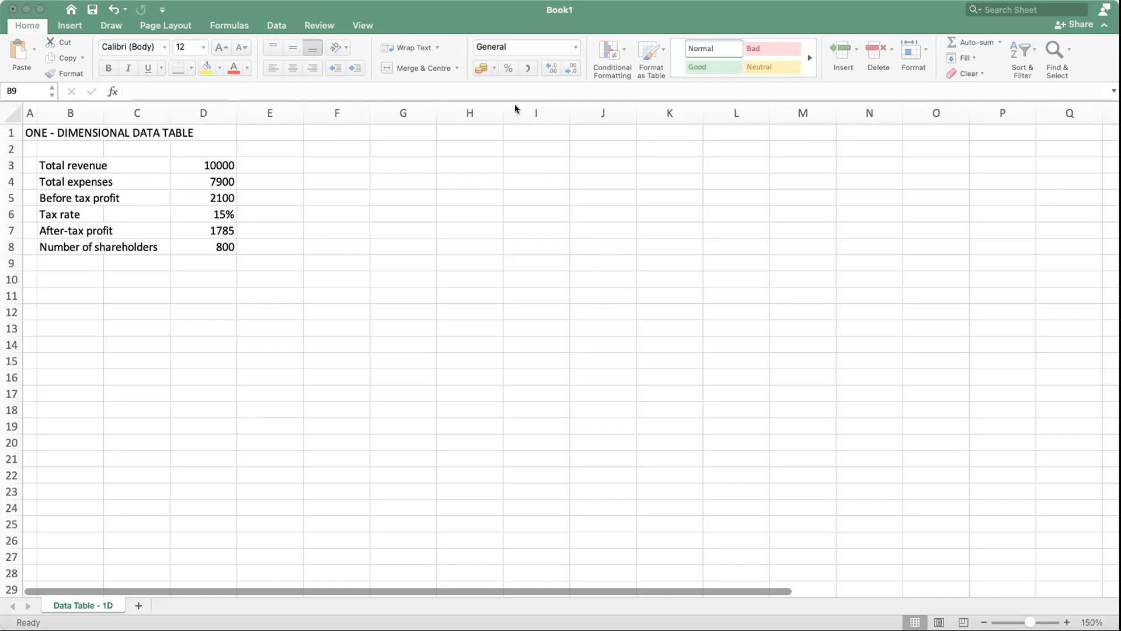
left_click(111, 362)
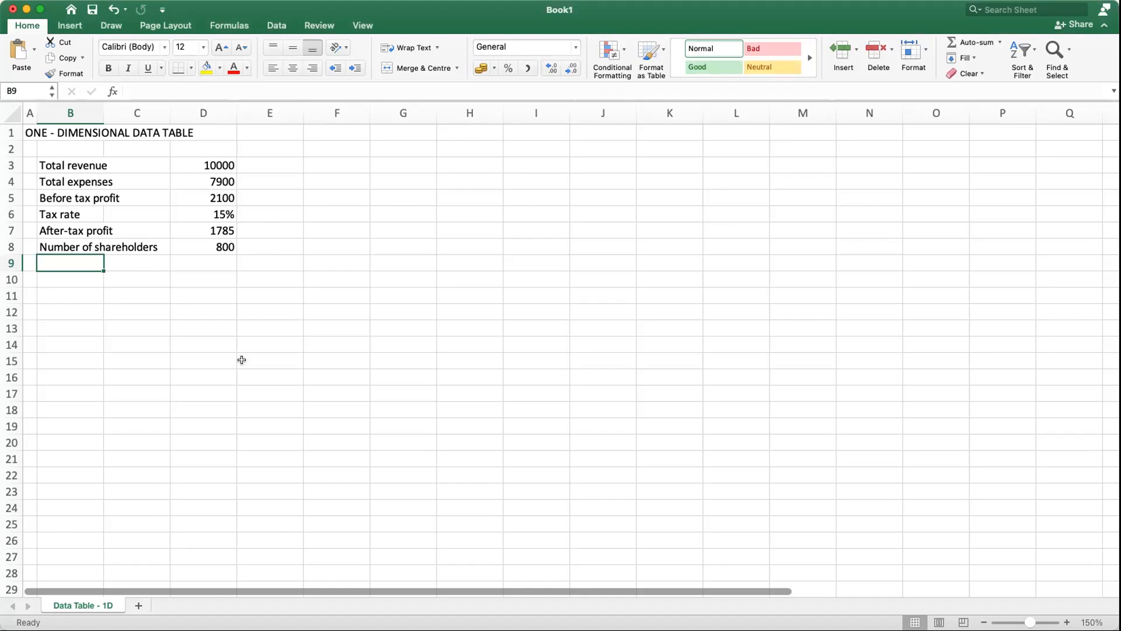
type("Profit ")
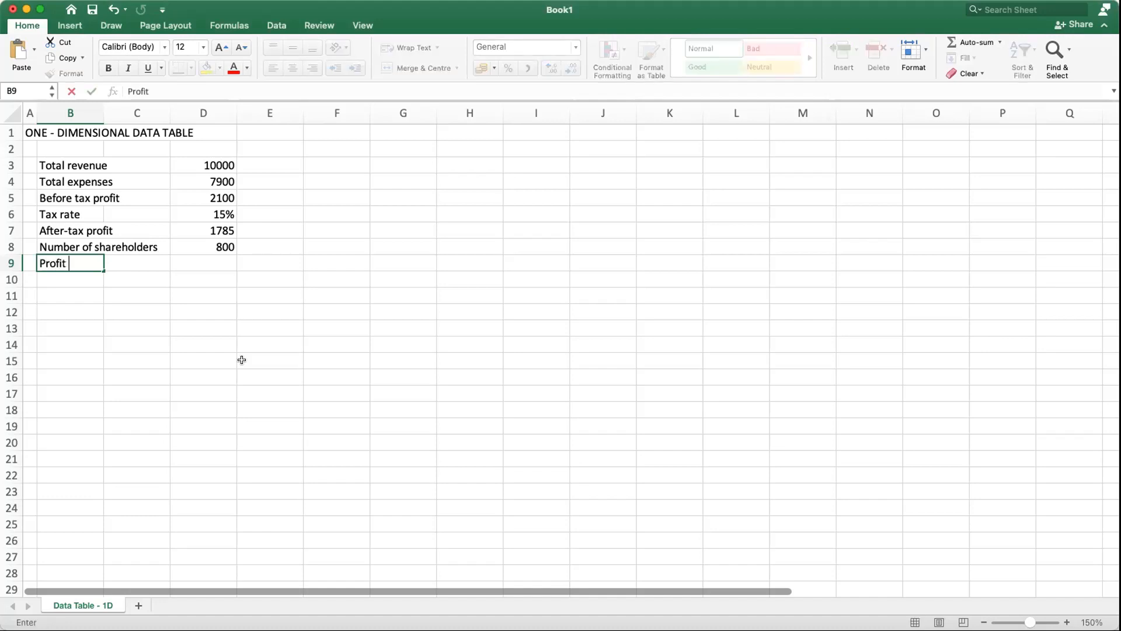
type("per sahre")
Step: Calculate the profit per share in cell D9 with the formula =D7/D8 and show the result with two decimal places
key("Tab")
key("Tab")
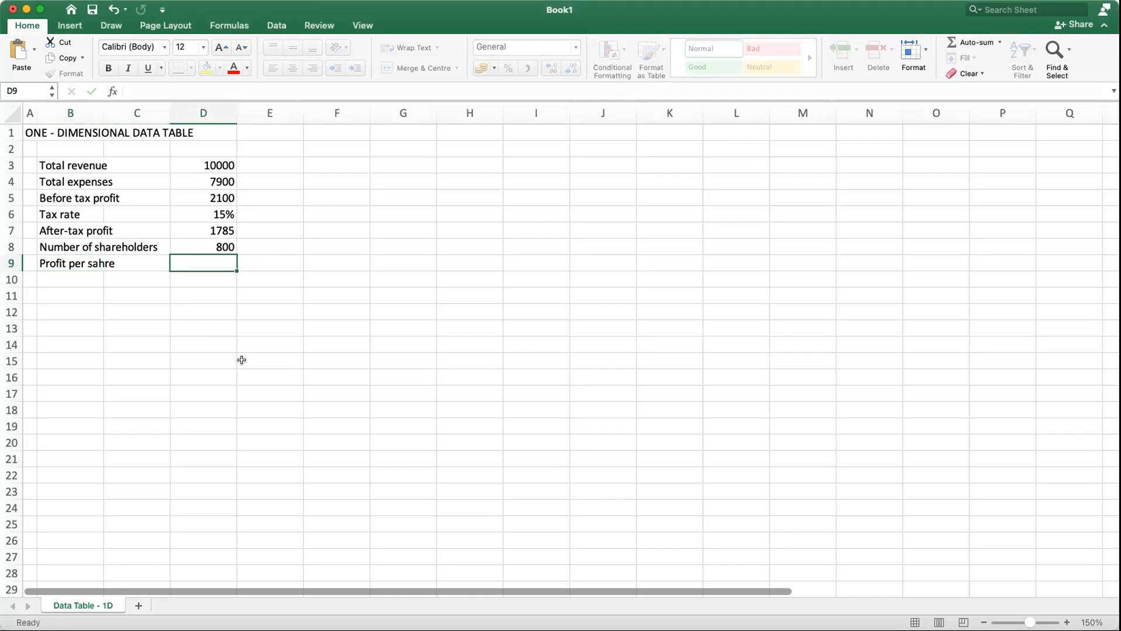
type("=")
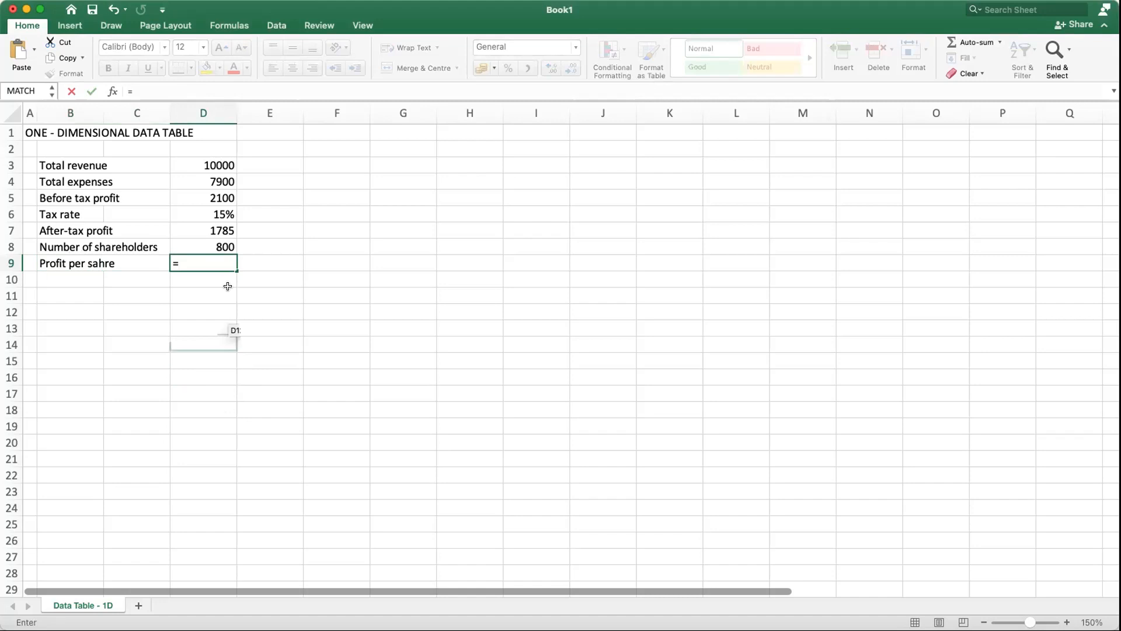
left_click(217, 230)
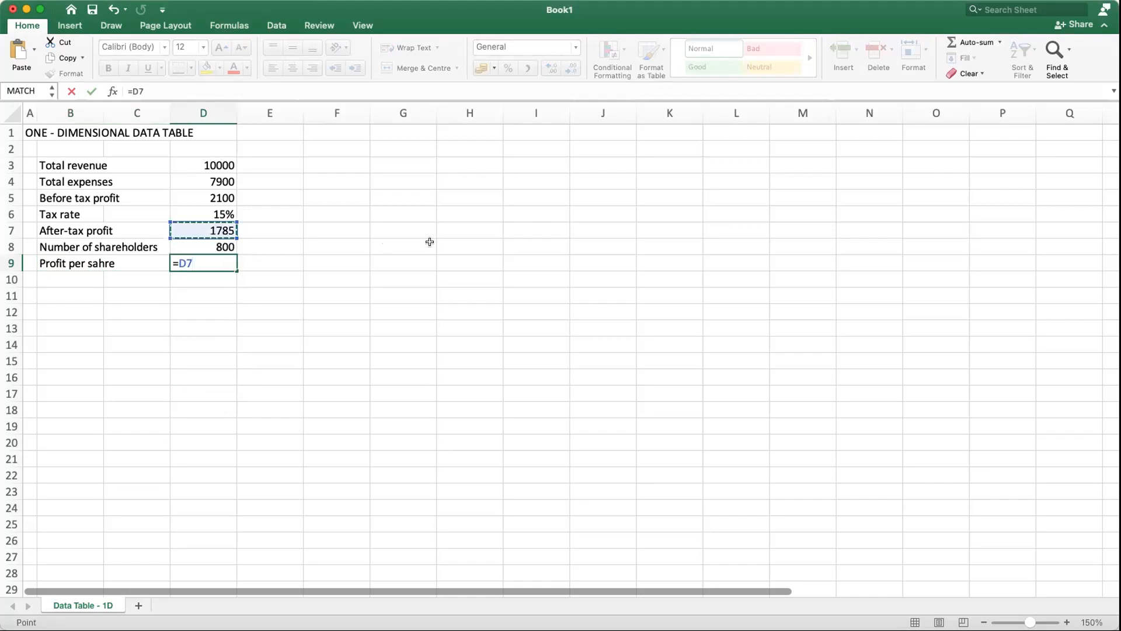
type("/")
left_click(225, 248)
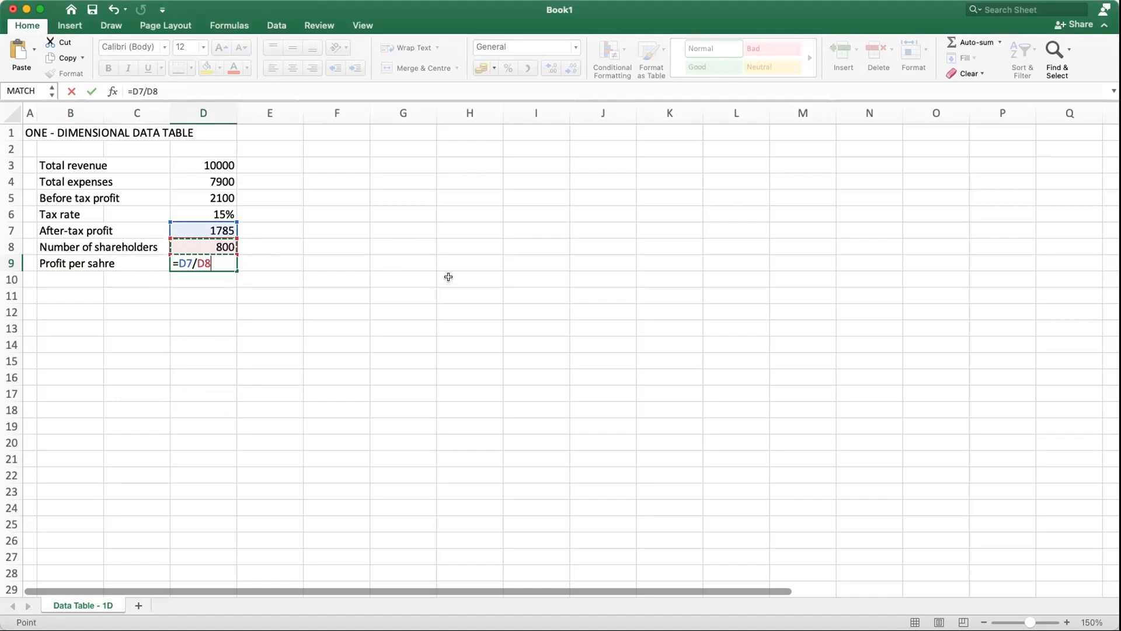
key("Return")
left_click(188, 263)
left_click(571, 68)
left_click(571, 67)
left_click(571, 68)
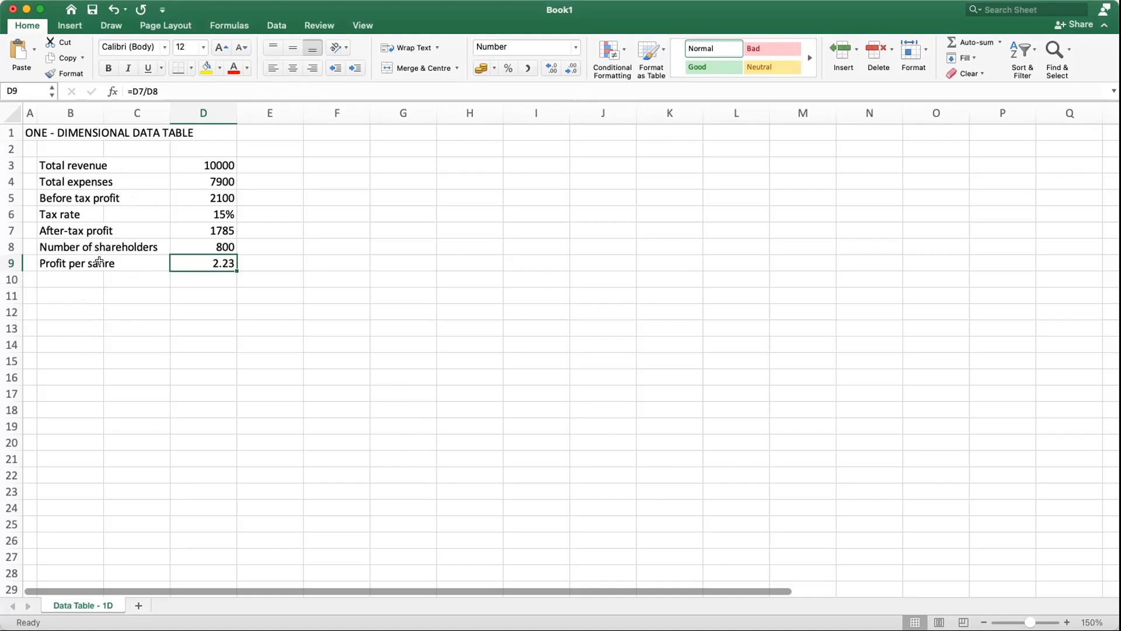
Step: Correct the misspelled label in cell B9 to Profit per share
left_click(67, 265)
left_click(177, 92)
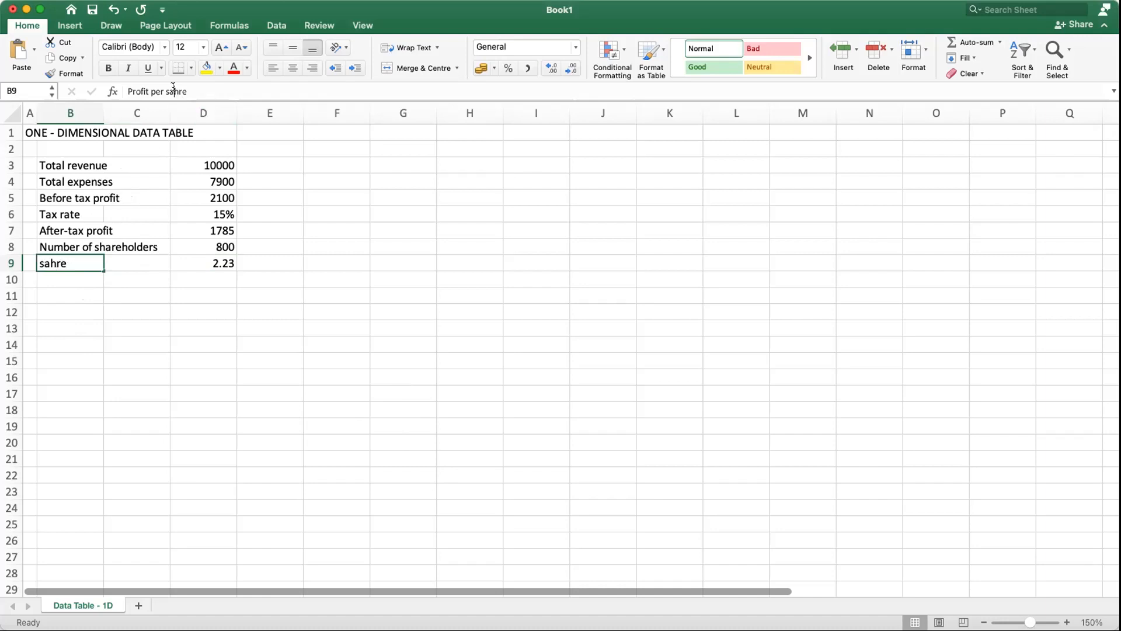
key("BackSpace")
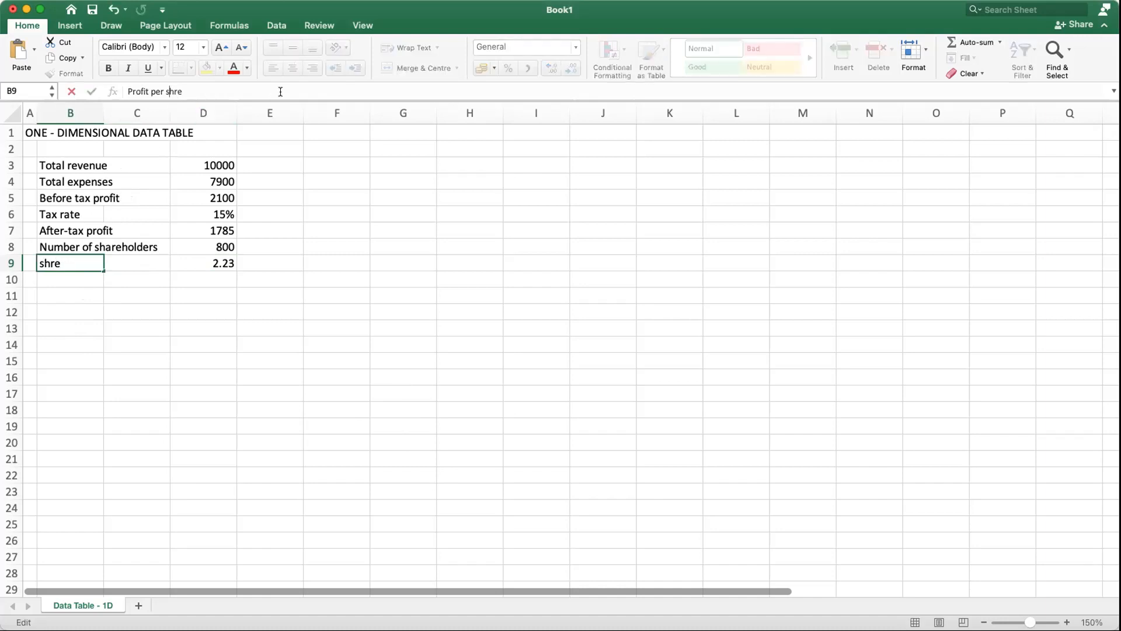
type("a")
key("Return")
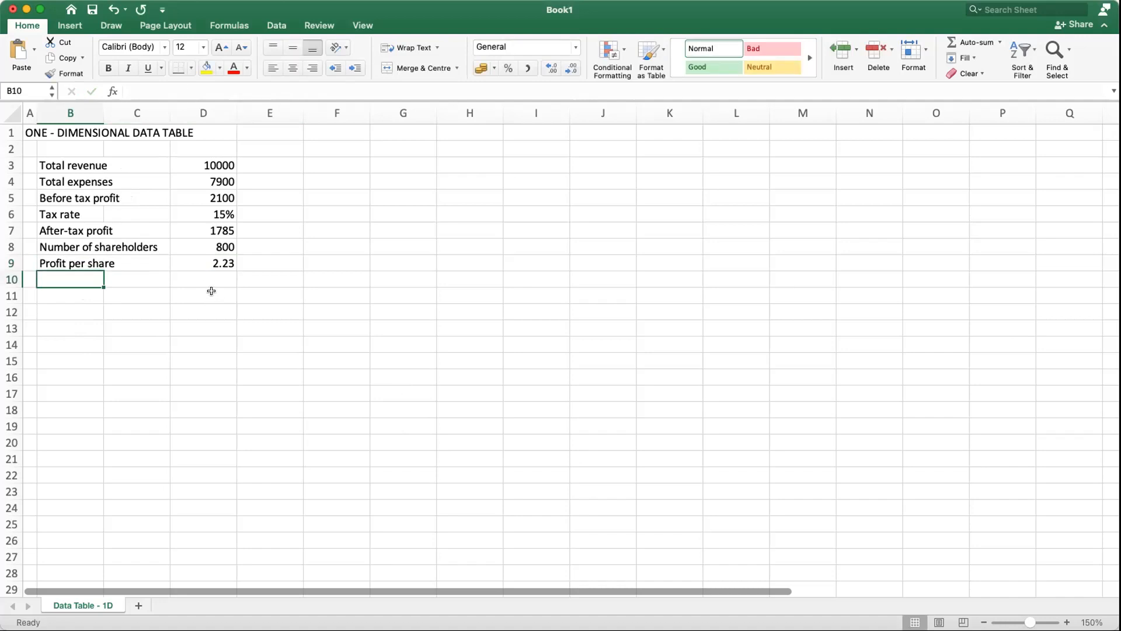
Step: Examine the profit-per-share formula in D9, the tax rate input in D6 and the empty area around F2:F3
left_click(220, 262)
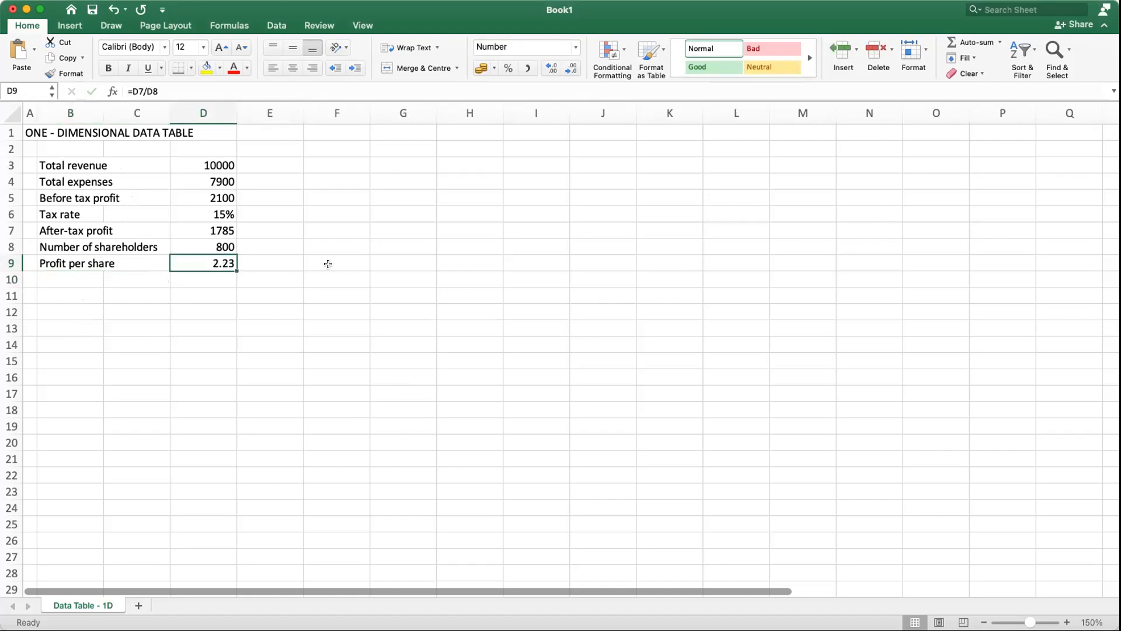
left_click(217, 211)
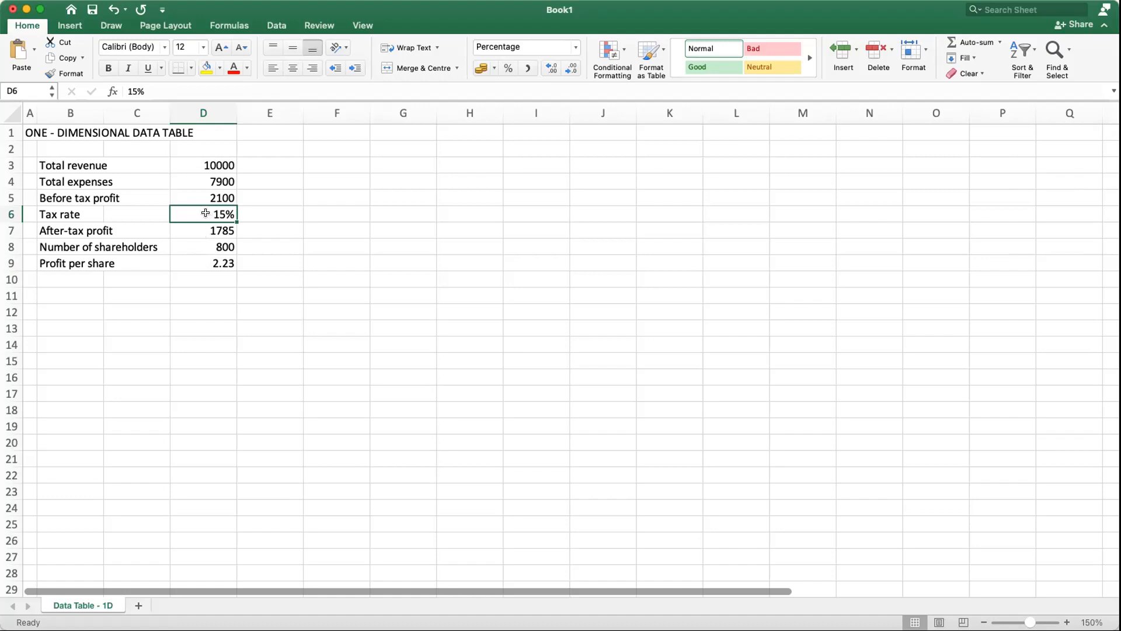
left_click(204, 261)
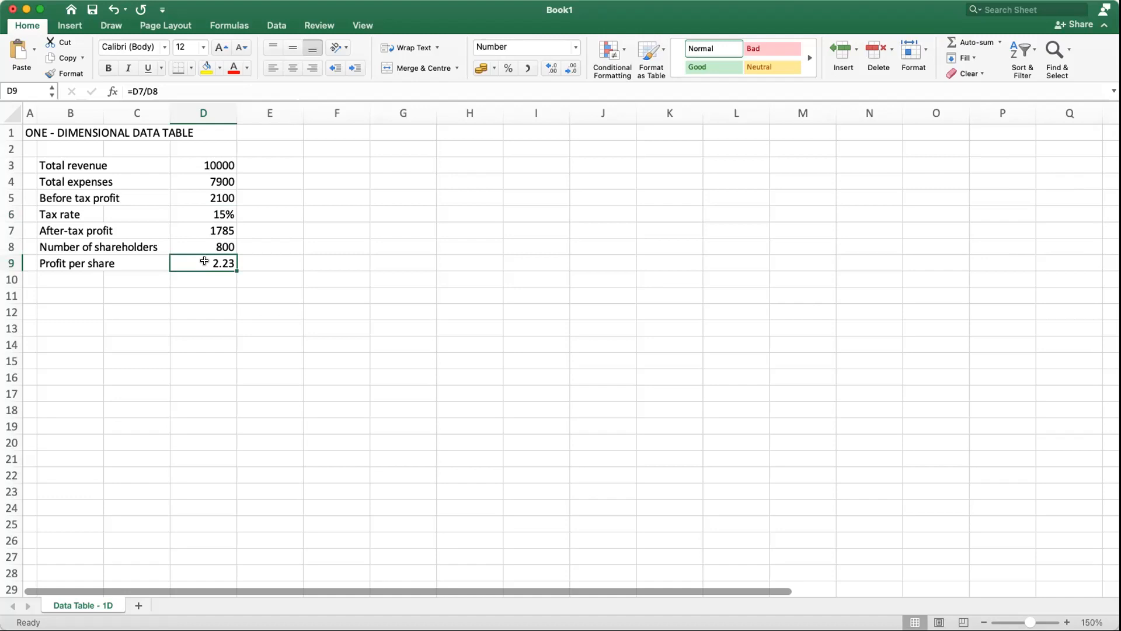
left_click(230, 215)
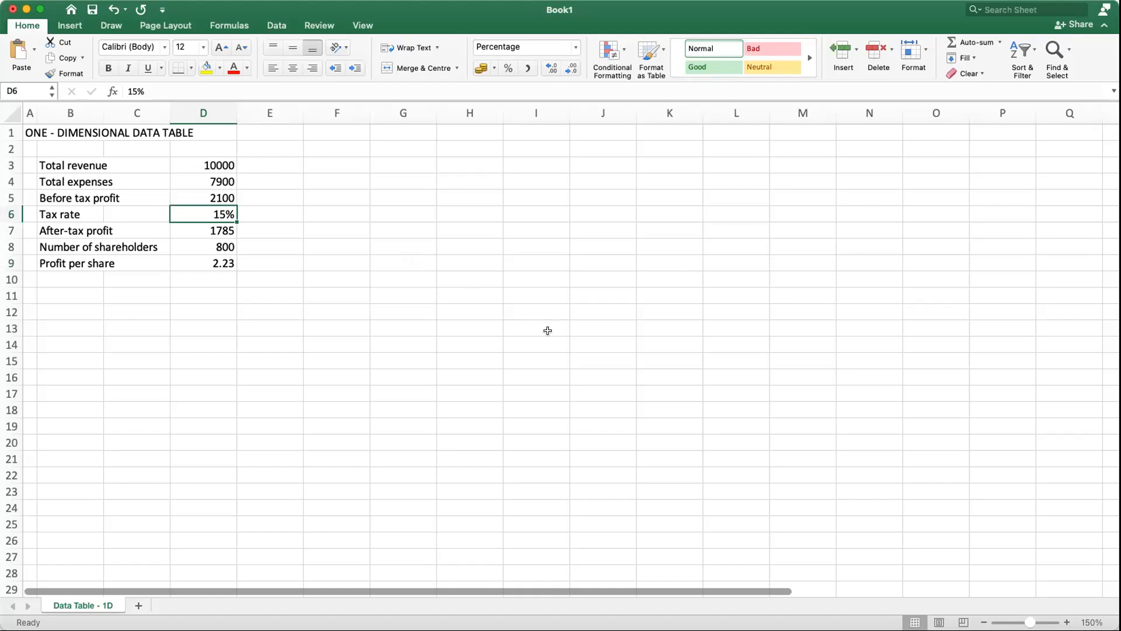
left_click(387, 203)
left_click(341, 162)
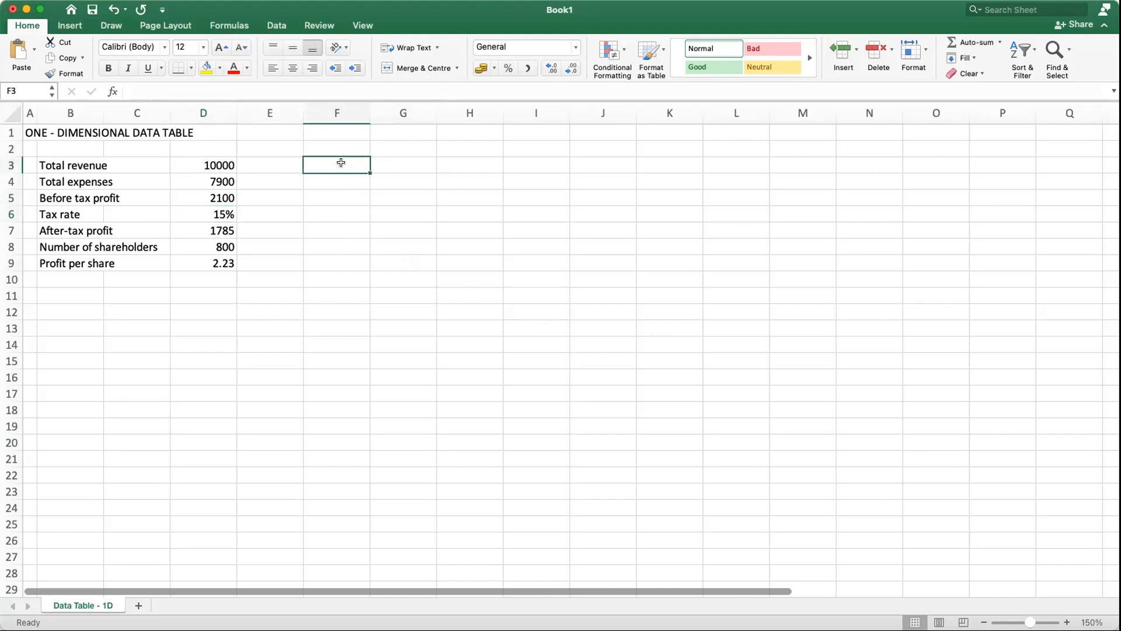
left_click(353, 150)
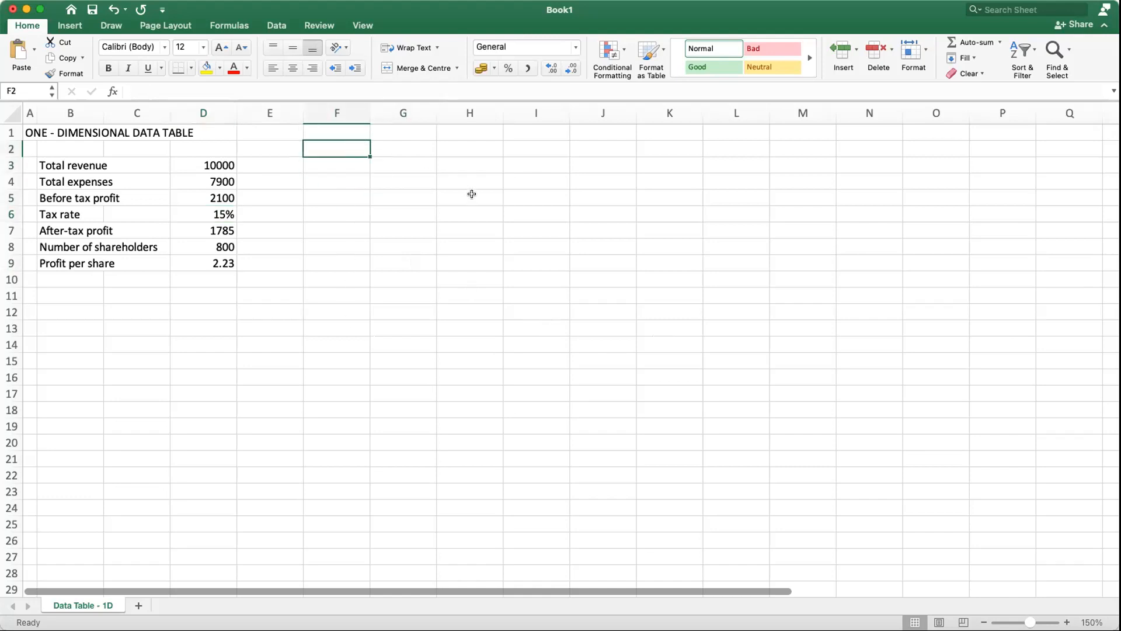
left_click(320, 159)
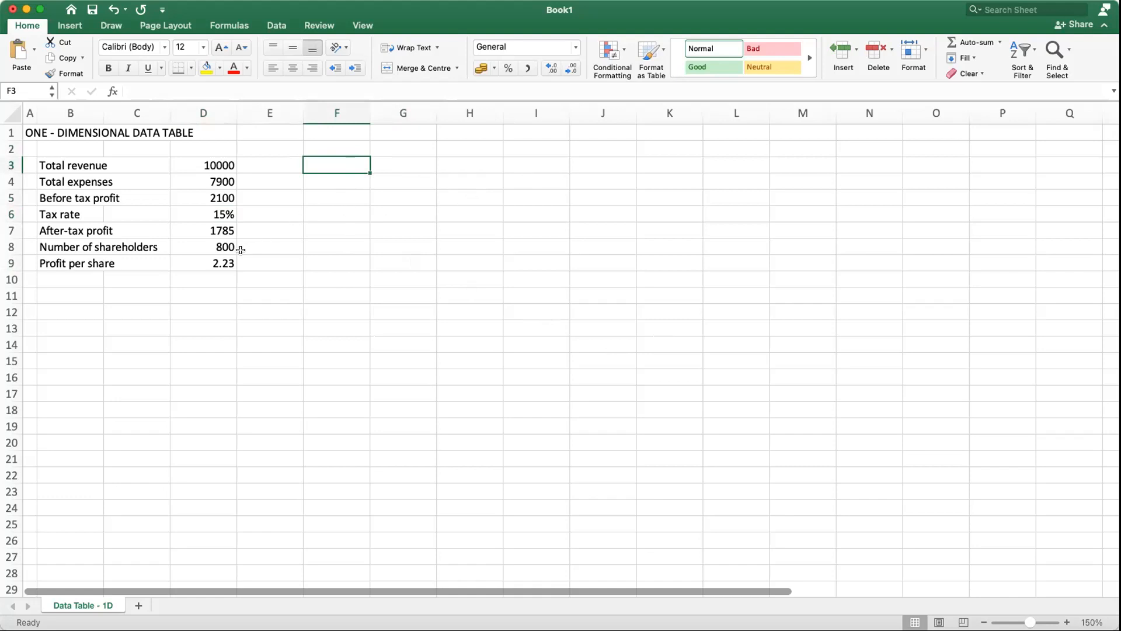
left_click(222, 261)
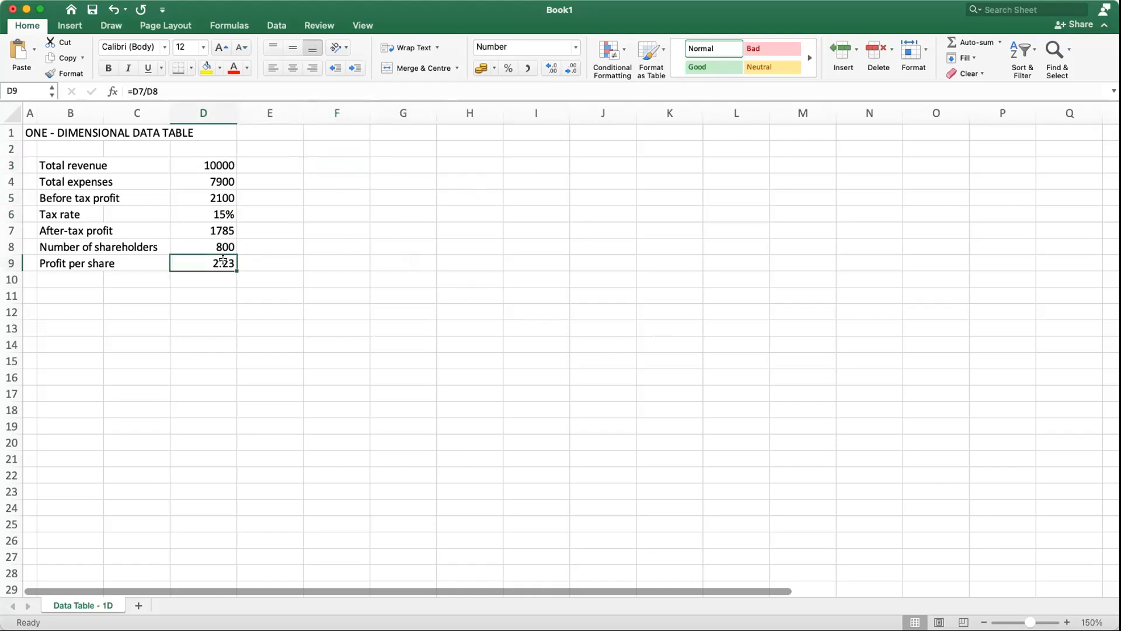
left_click(194, 209)
left_click(445, 221)
Step: Enter the heading Tax Rate in cell F2
left_click(329, 142)
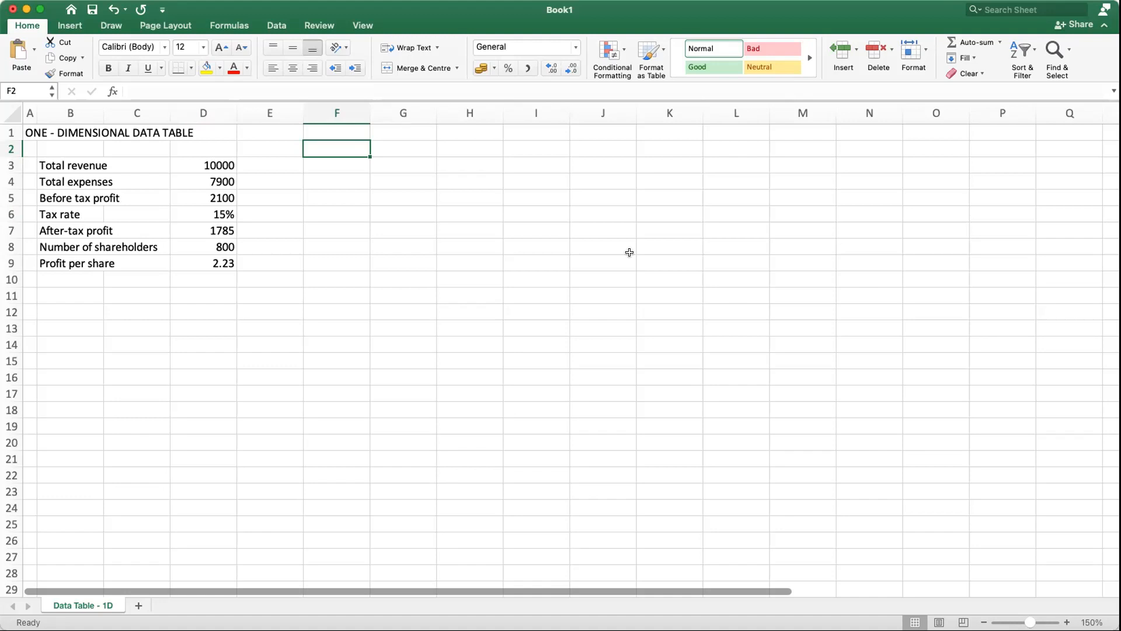
type("Tax Rate")
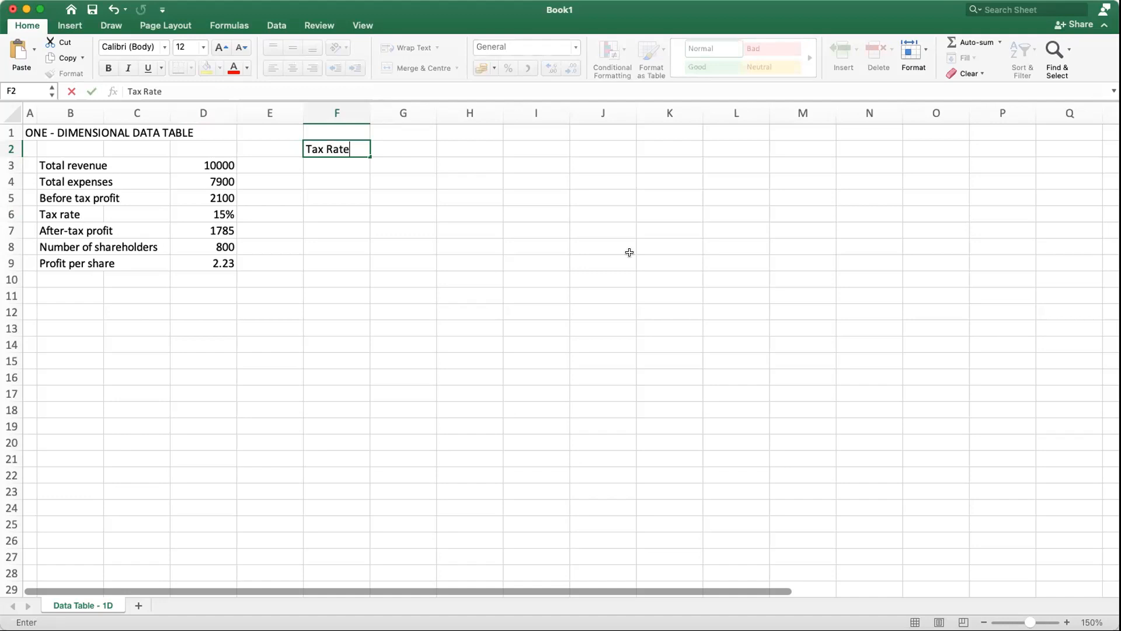
key("Return")
key("Return")
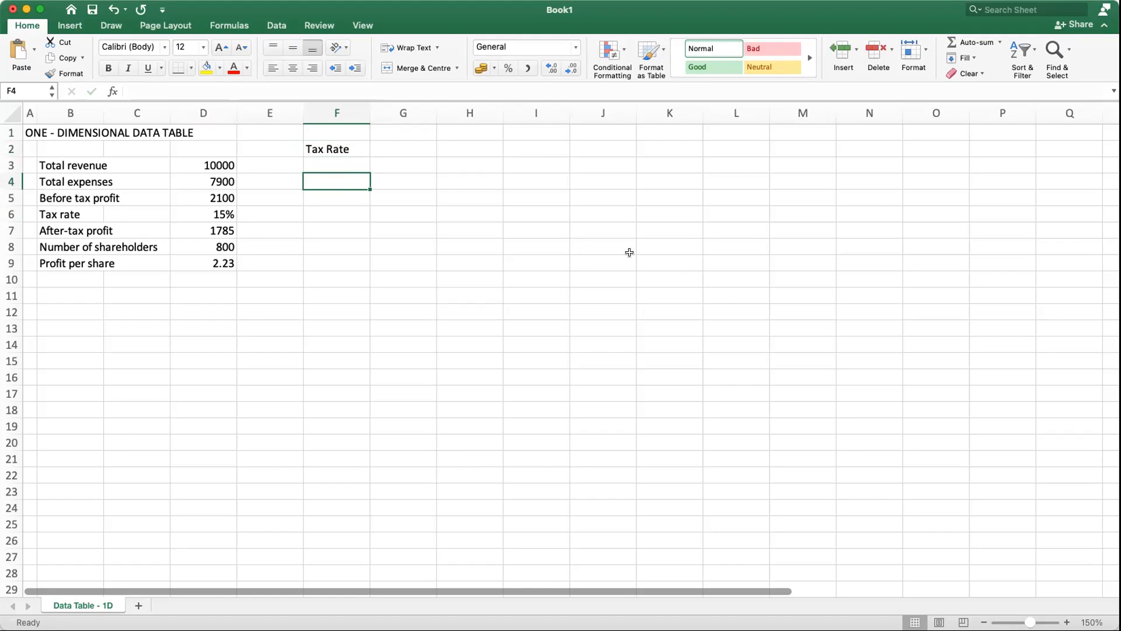
Step: Fill cells F4:F14 with a series of tax rates from 0% to 50% in 5% increments
type("0%")
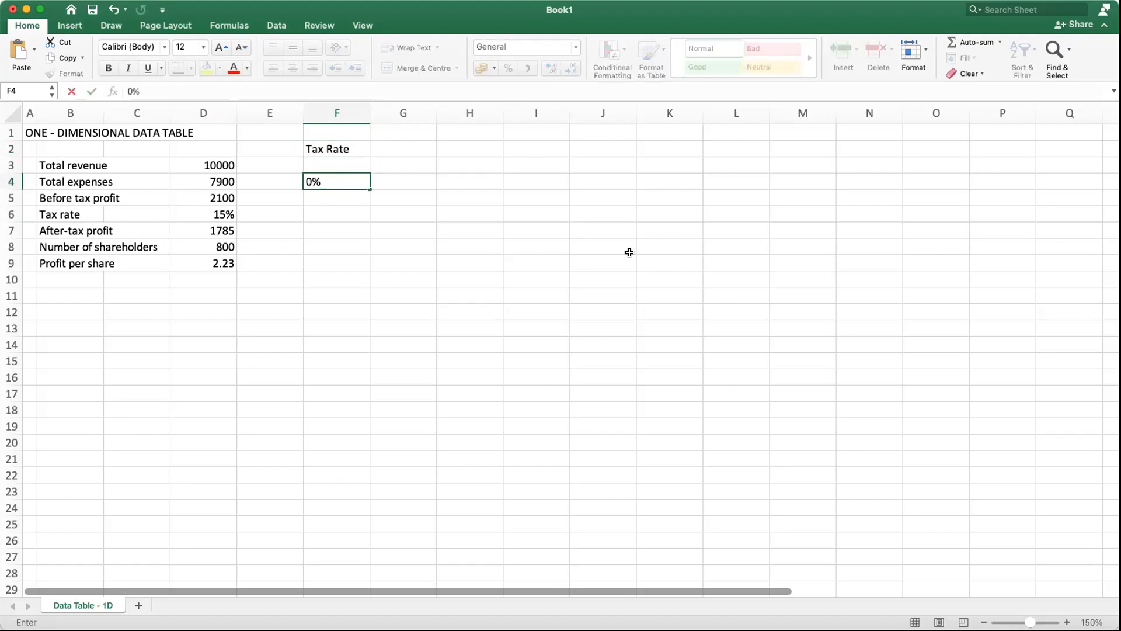
key("Return")
type("5%")
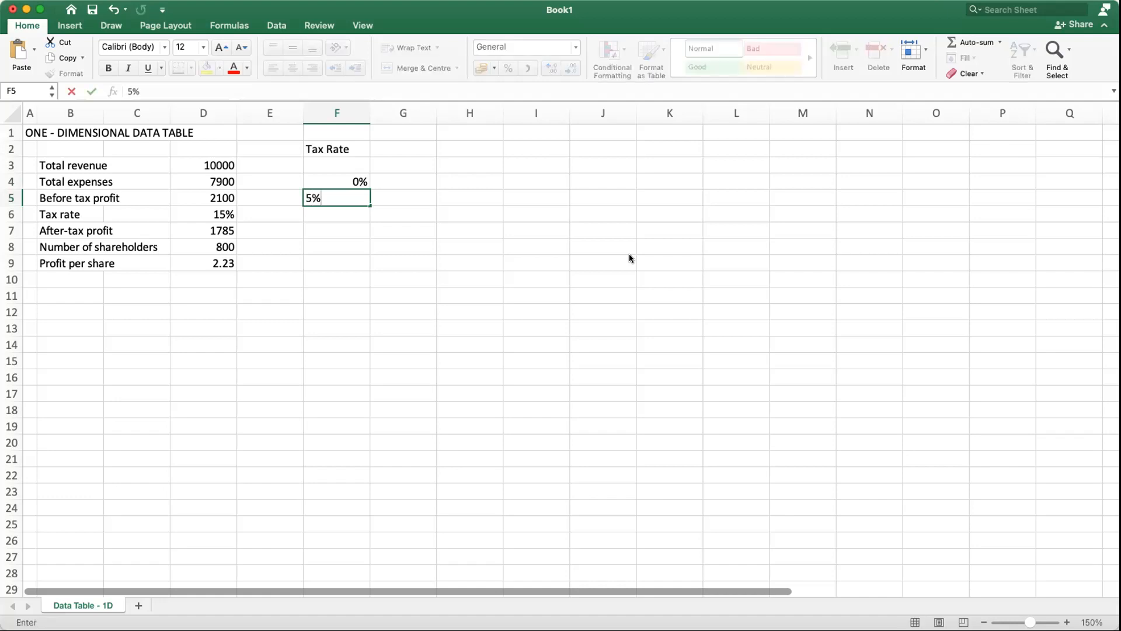
key("Return")
left_click_drag(350, 177, 359, 344)
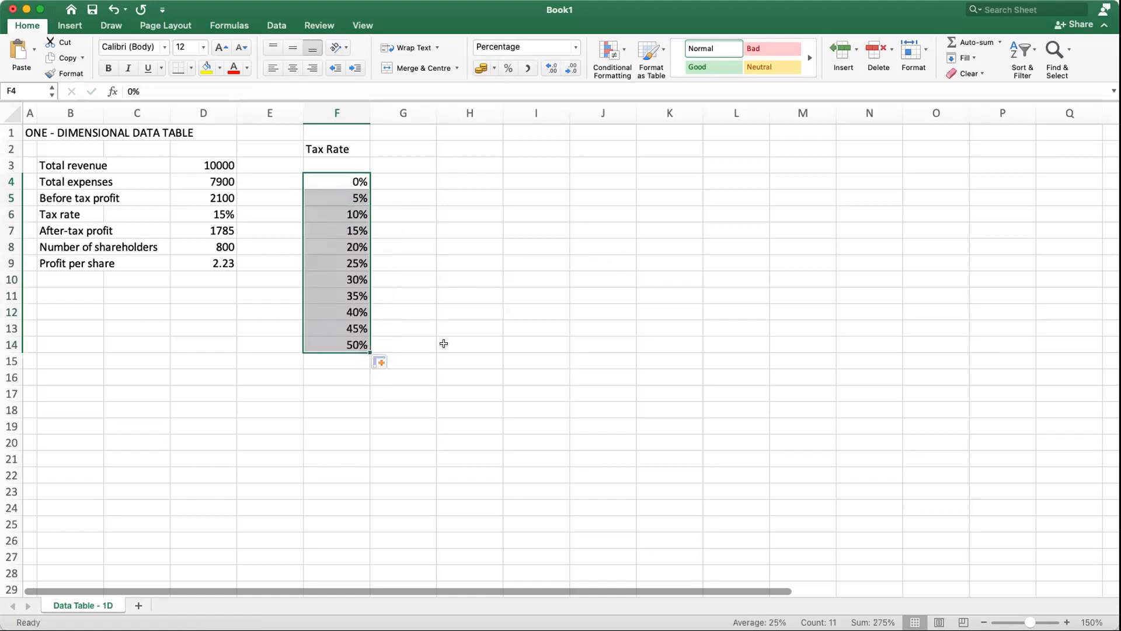
left_click(432, 266)
left_click(357, 277)
left_click(335, 147)
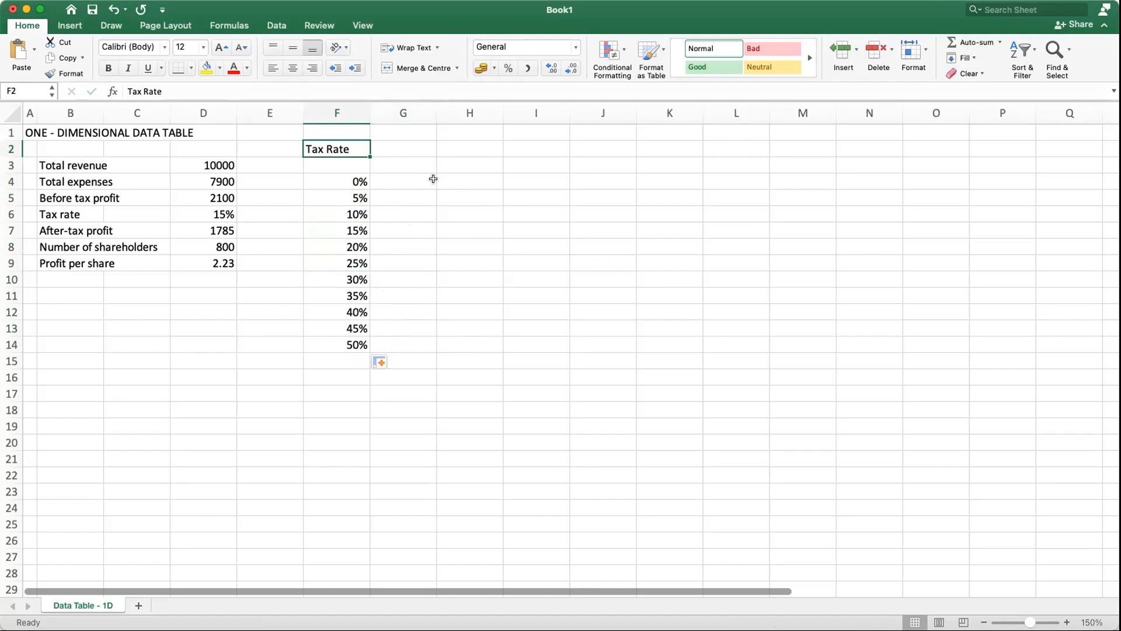
Step: Link cell G3 to the profit per share result with the formula =D9
left_click(408, 163)
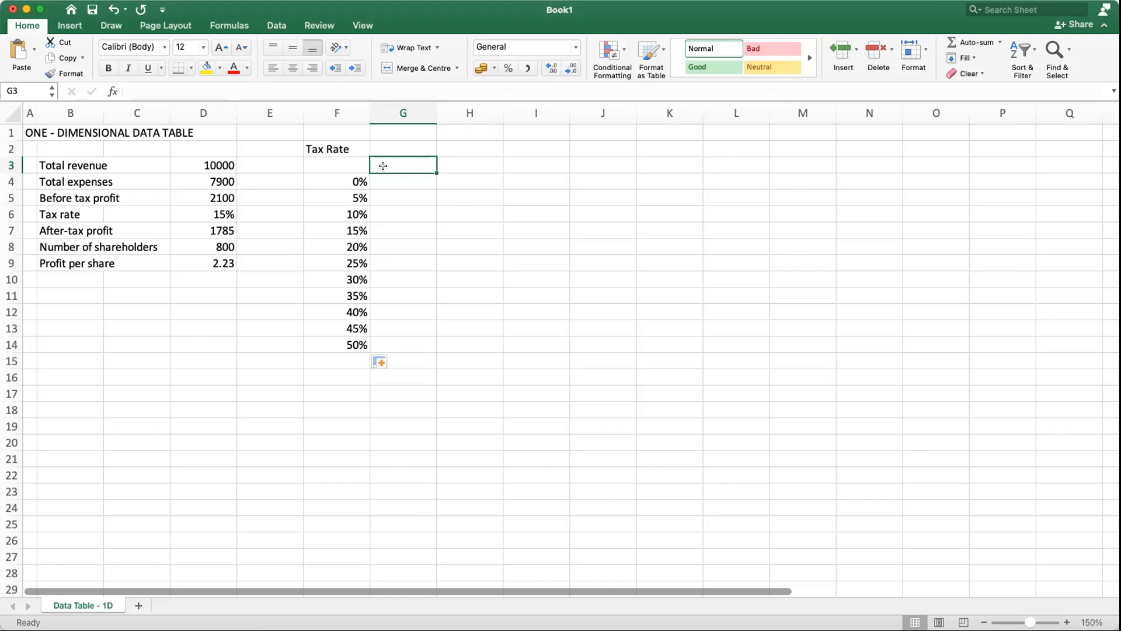
type("=")
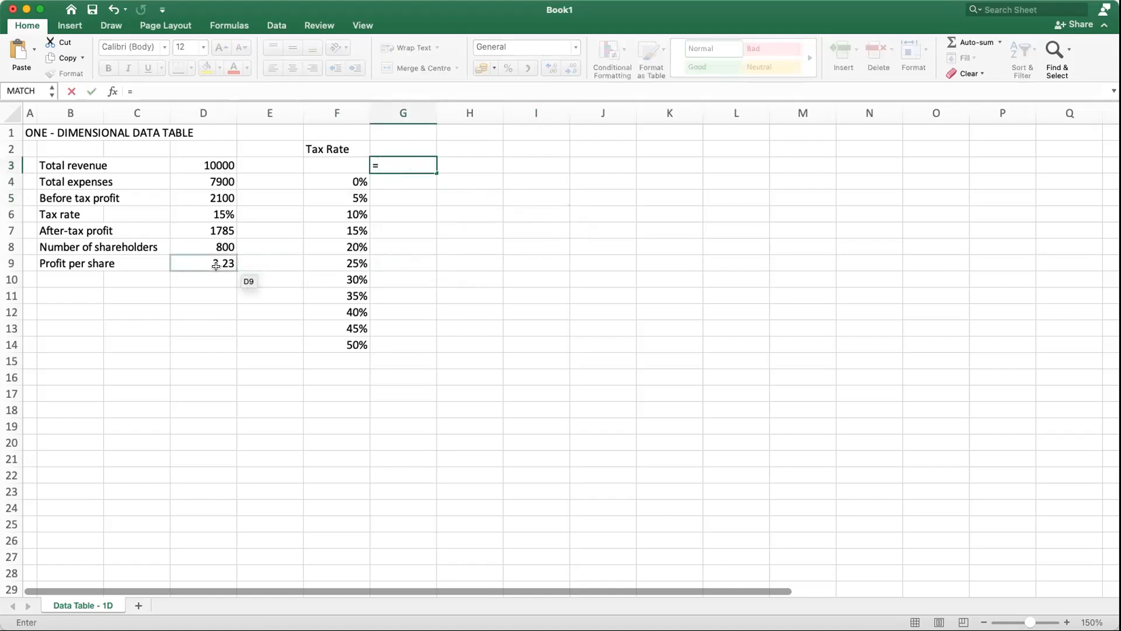
left_click(216, 266)
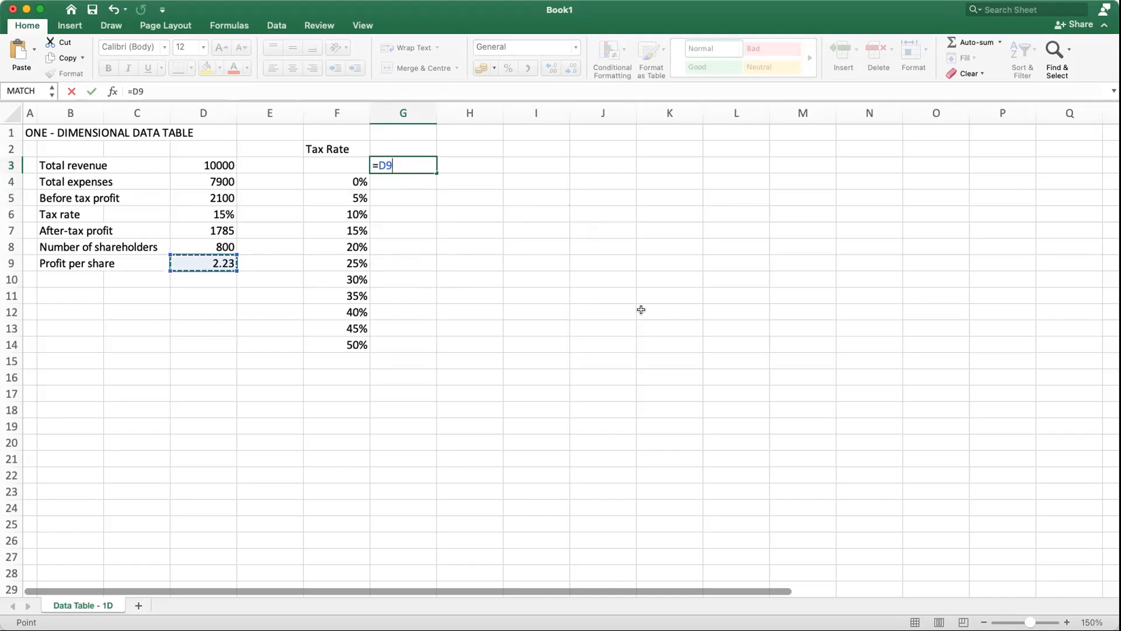
key("Return")
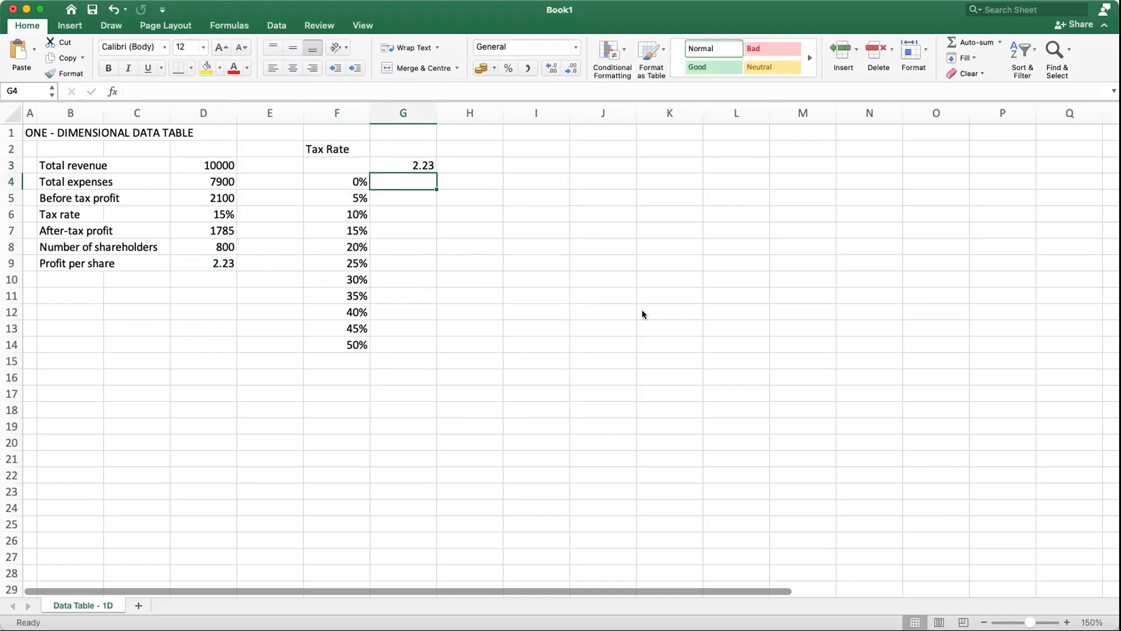
left_click(416, 160)
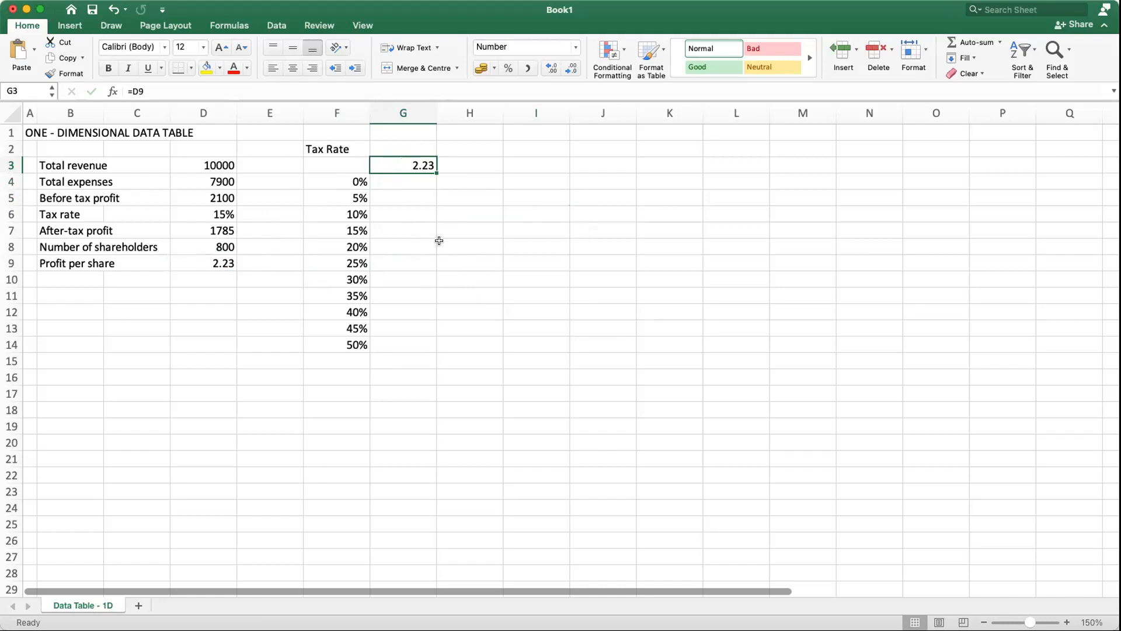
Step: Create a what-if data table on the range F3:G14, using the tax rate cell $D$6 as the column input cell
left_click_drag(344, 164, 404, 345)
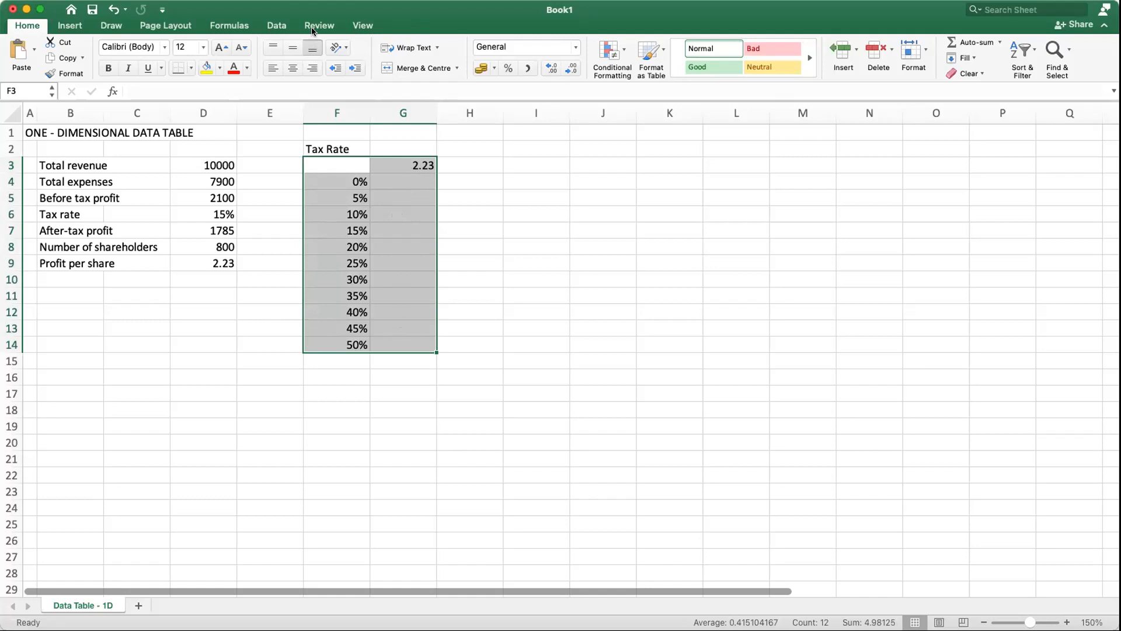
left_click(276, 26)
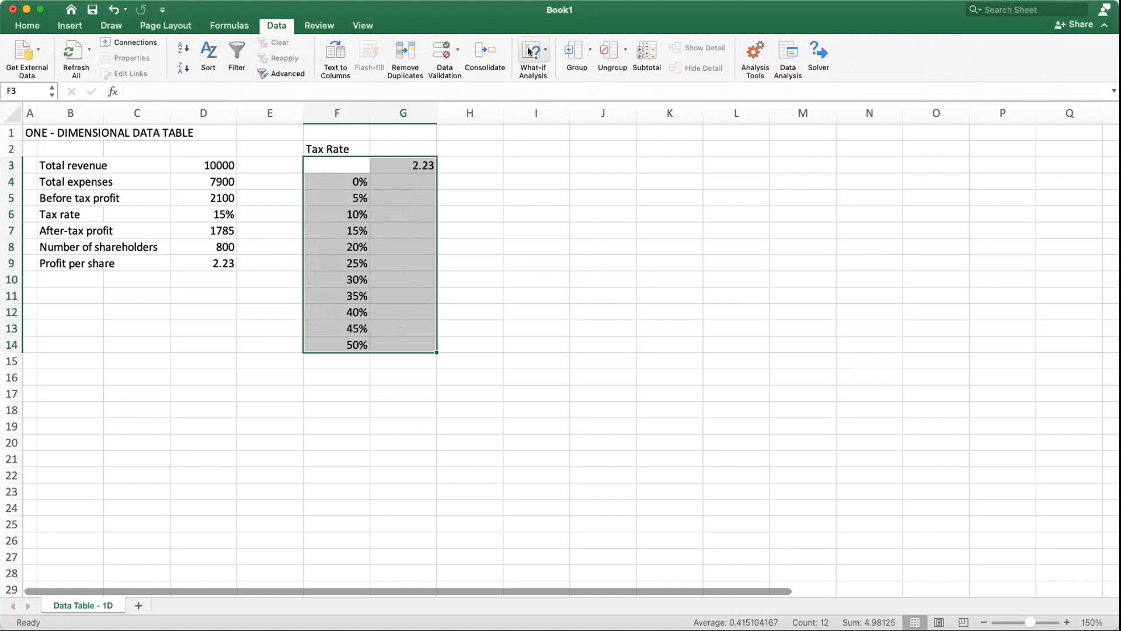
left_click(545, 50)
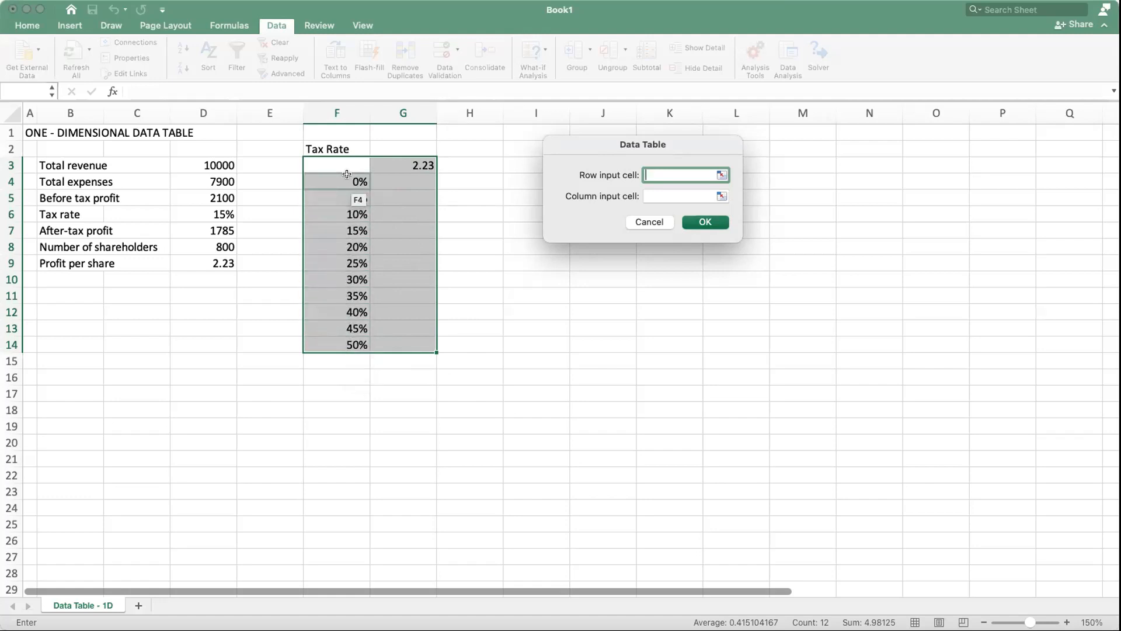
left_click(649, 195)
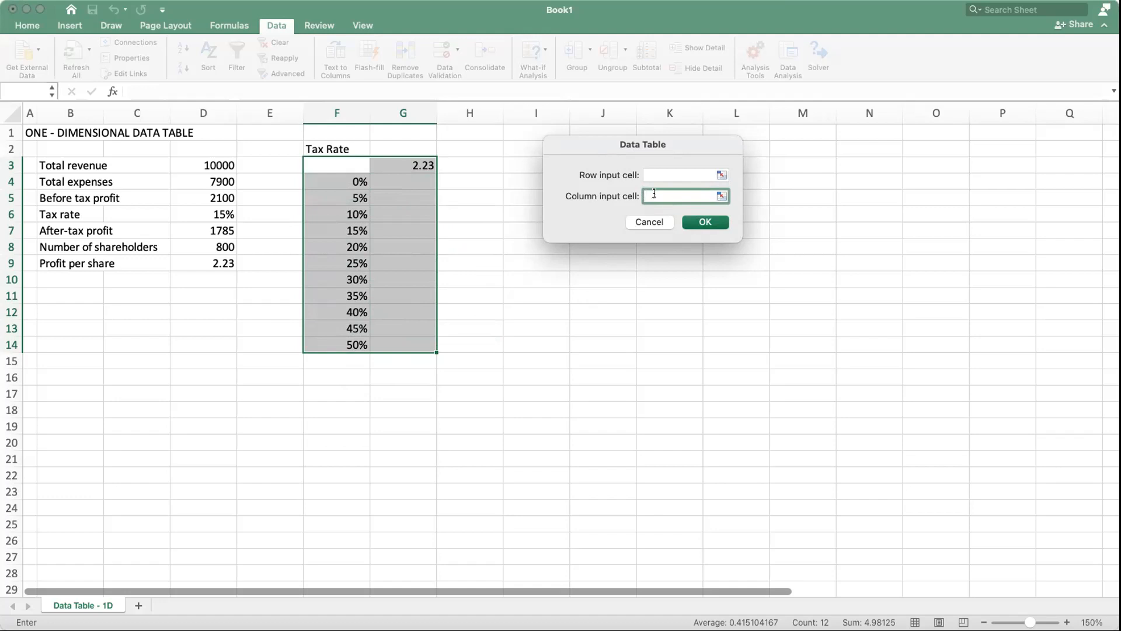
left_click(216, 211)
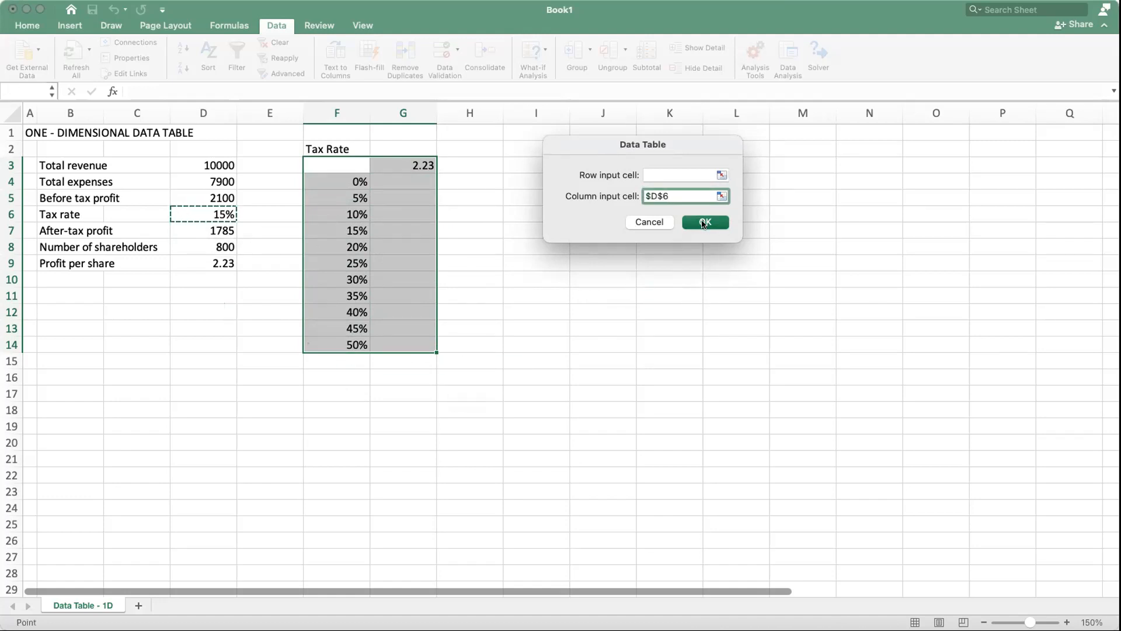
left_click(703, 222)
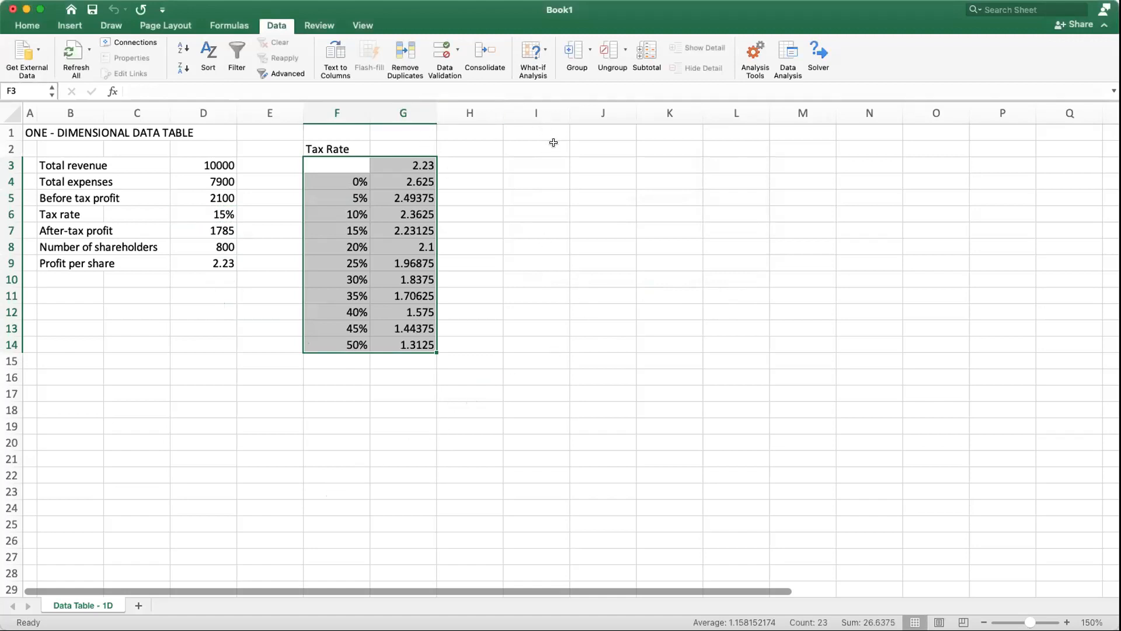
left_click(35, 25)
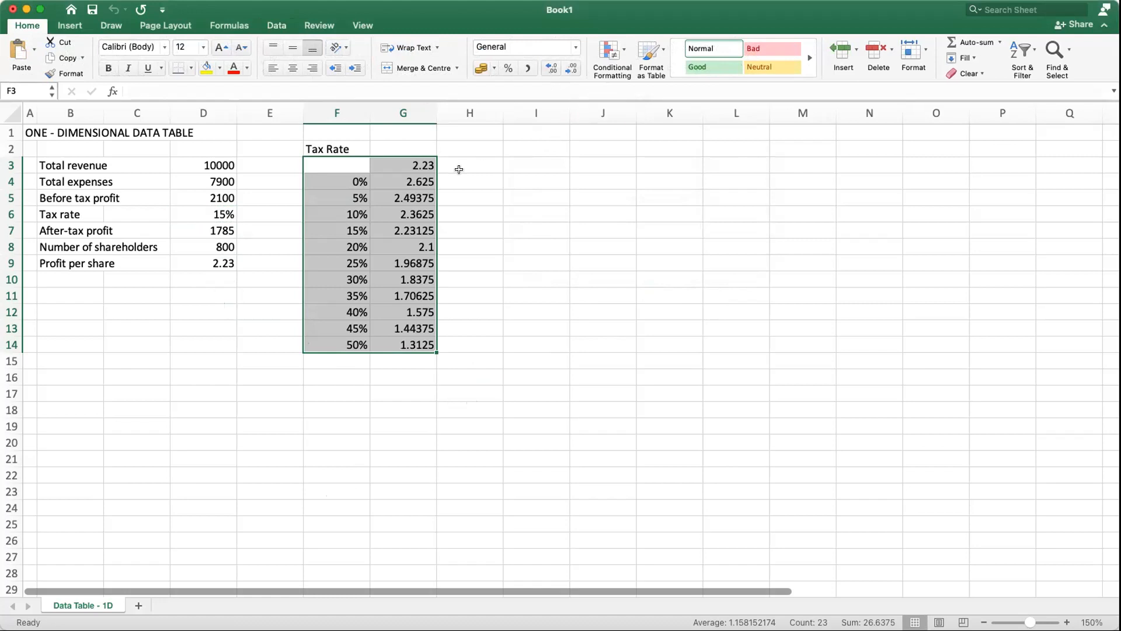
Step: Format the data table results in G4:G14 to show two decimal places
left_click(407, 178)
left_click(494, 245)
left_click_drag(413, 181, 420, 344)
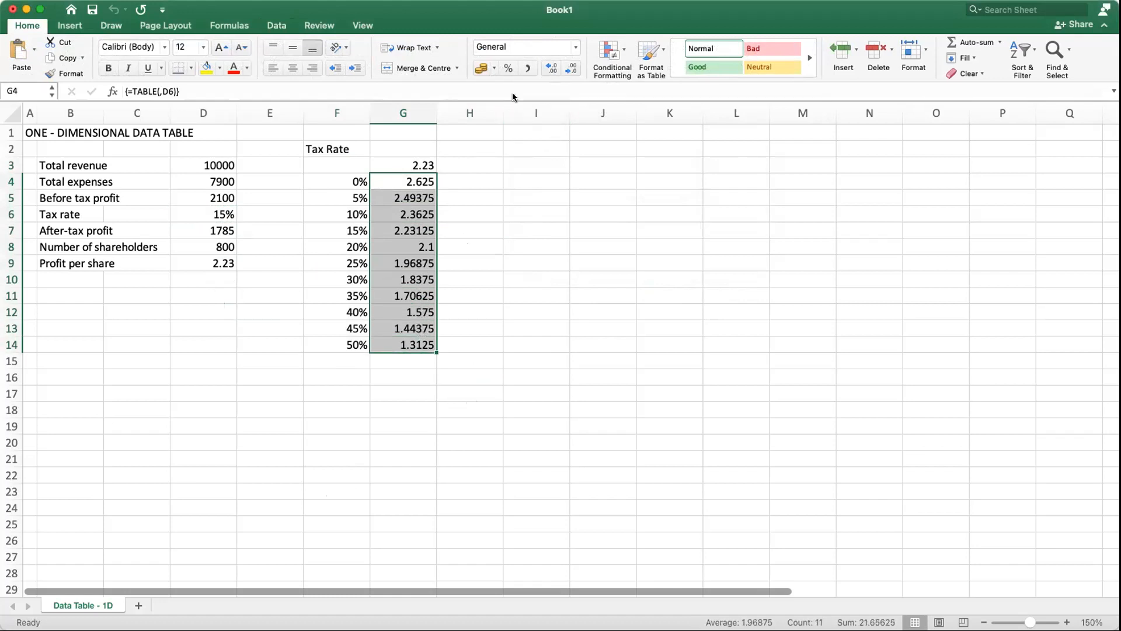
left_click(551, 68)
left_click(571, 68)
left_click(571, 68)
left_click(624, 404)
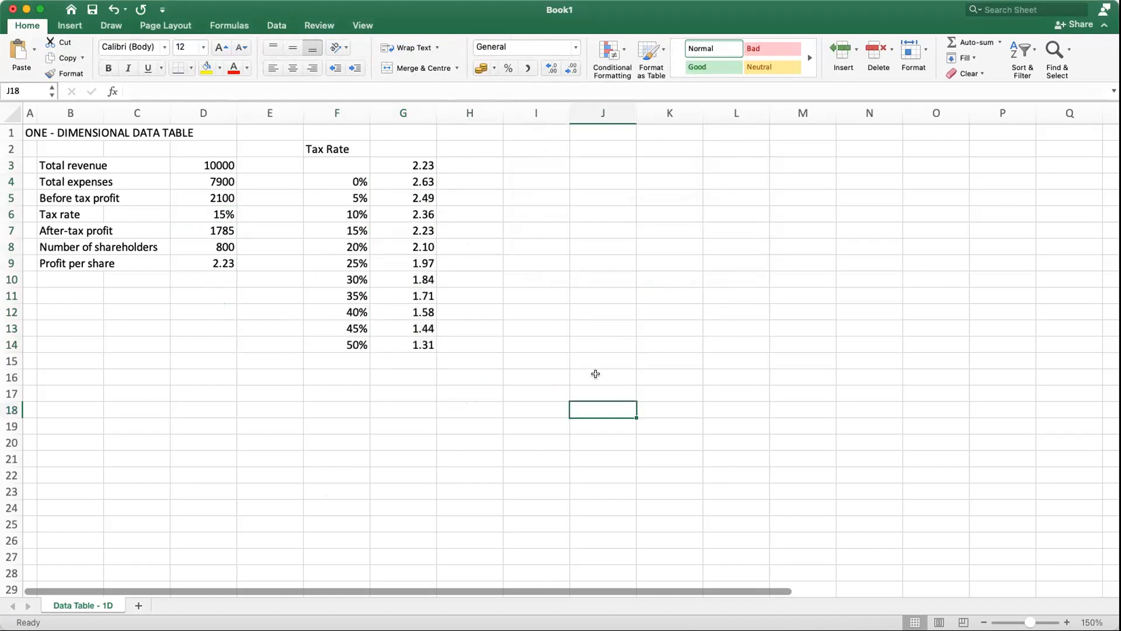
Step: Try to hide the value in cell G3 with a white font colour, and undo it
left_click(413, 162)
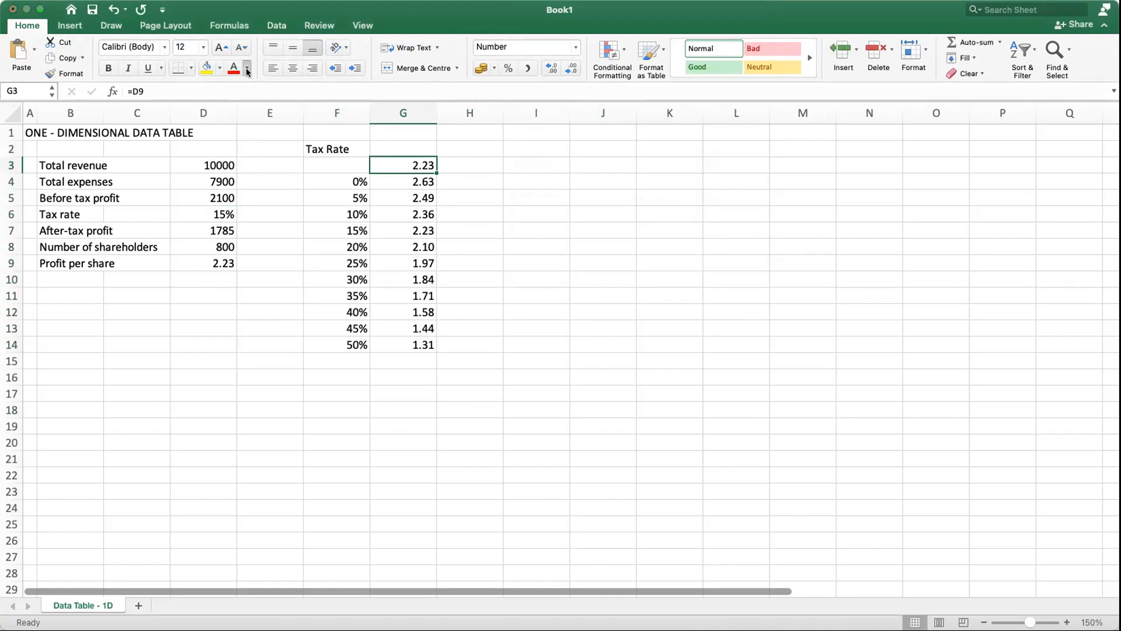
left_click(233, 126)
left_click(113, 9)
Step: Hide the value in cell G3 by applying the custom number format ; to it
left_click(574, 46)
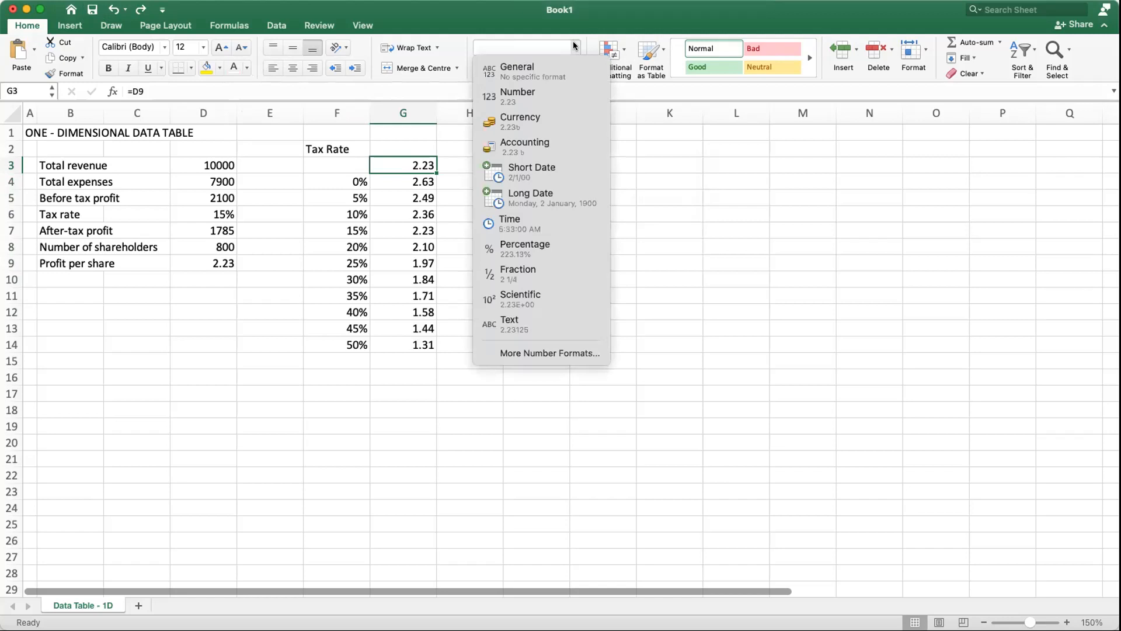
left_click(527, 354)
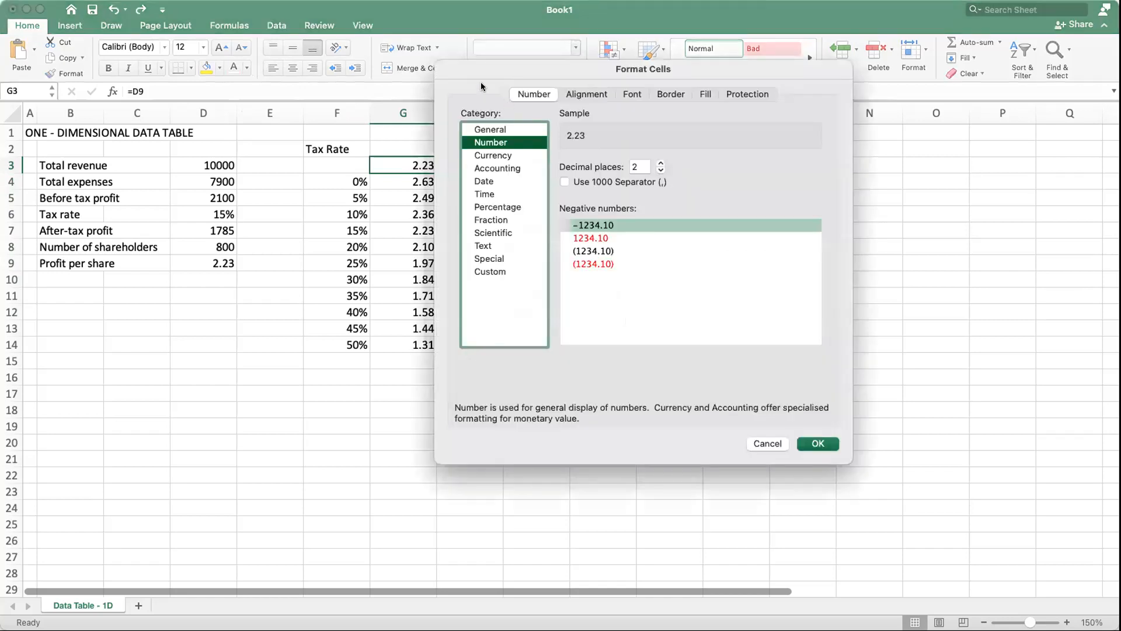
left_click_drag(485, 80, 615, 82)
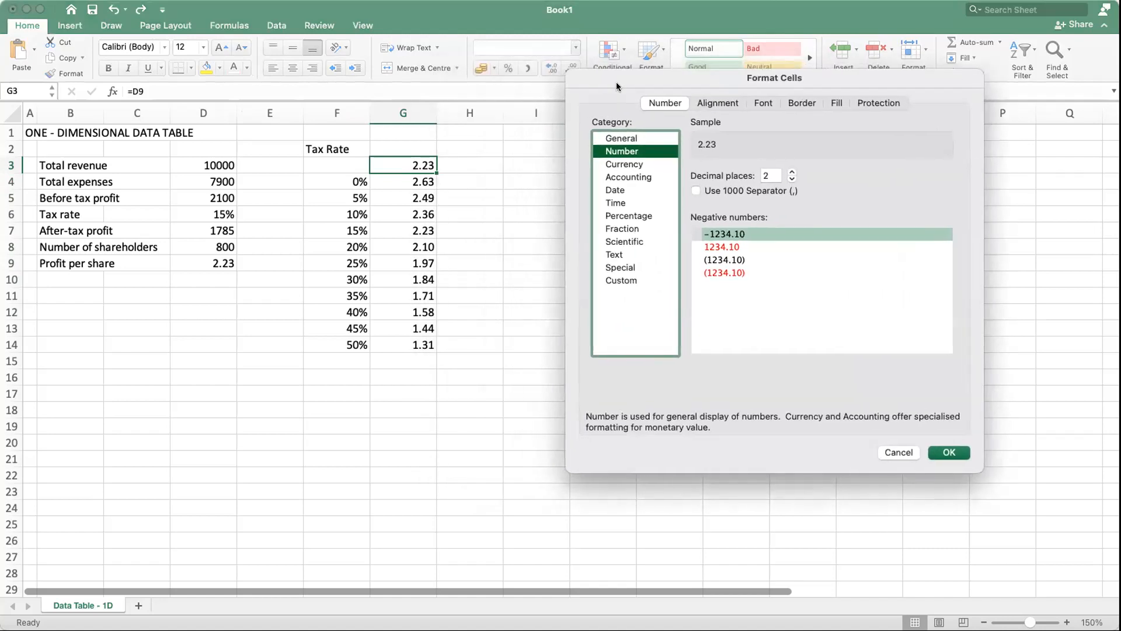
left_click(615, 280)
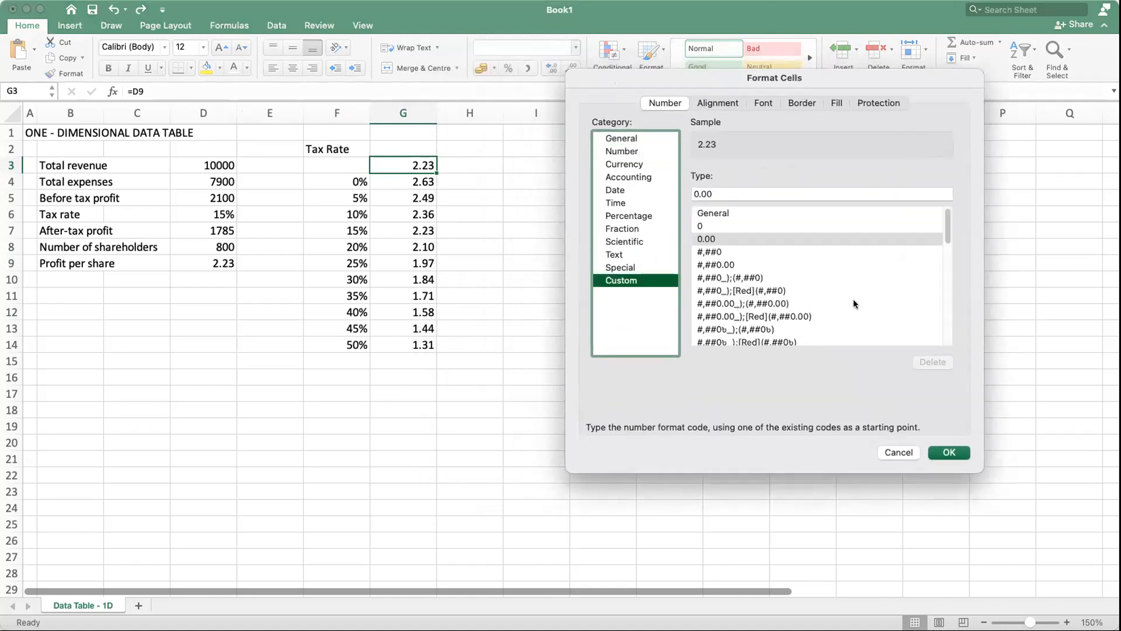
left_click(756, 194)
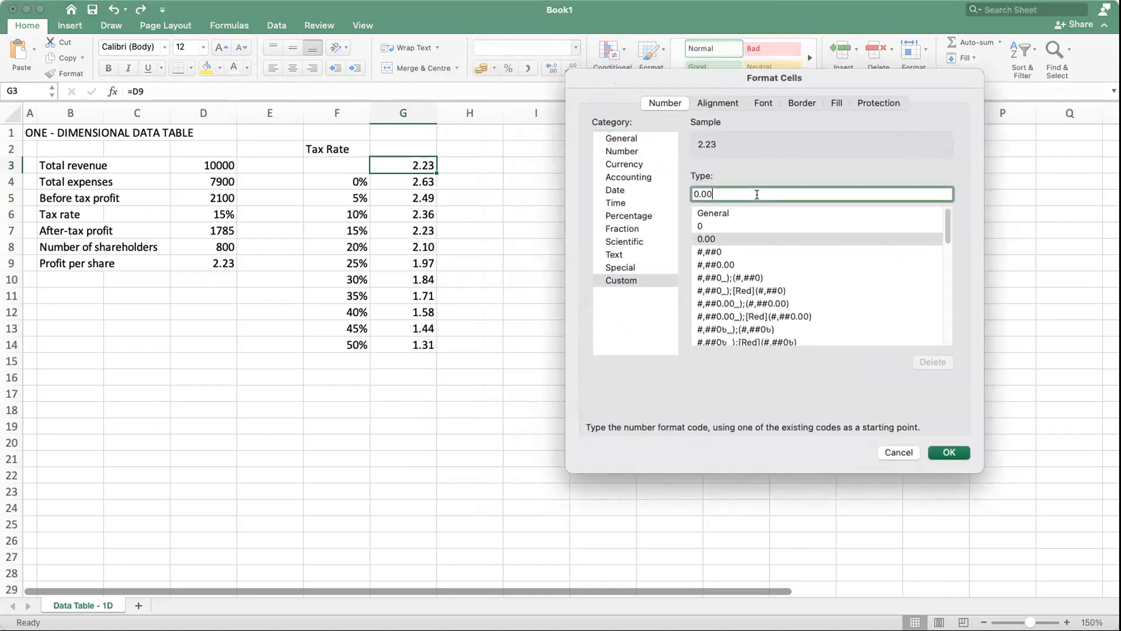
left_click_drag(757, 194, 670, 203)
type(";")
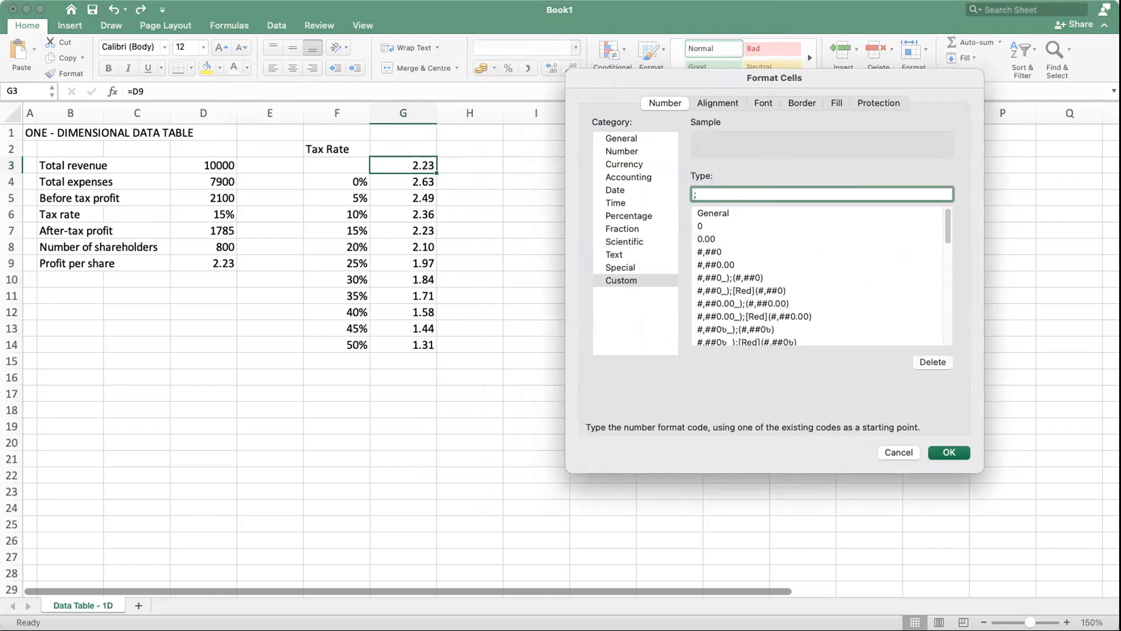
left_click(949, 453)
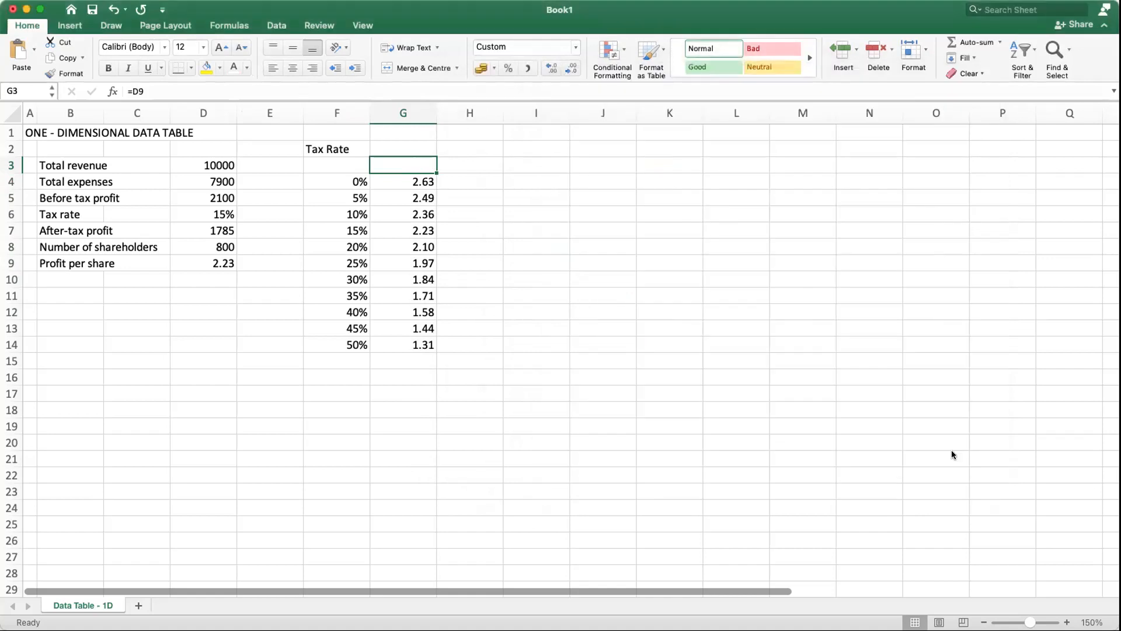
left_click(688, 371)
left_click(396, 167)
left_click(547, 325)
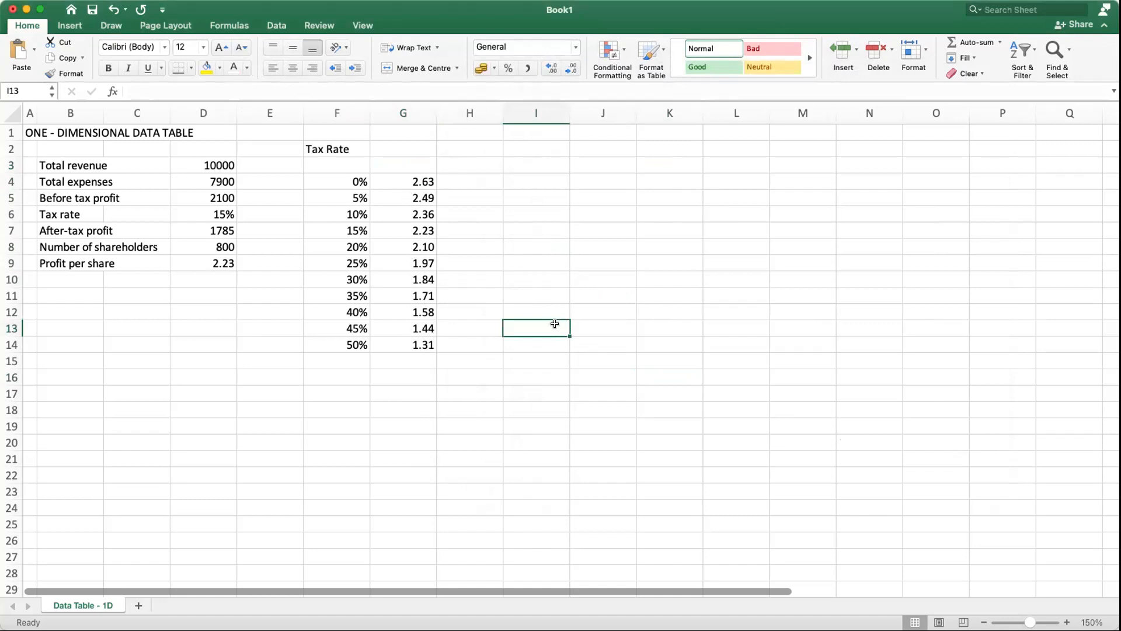
left_click(394, 165)
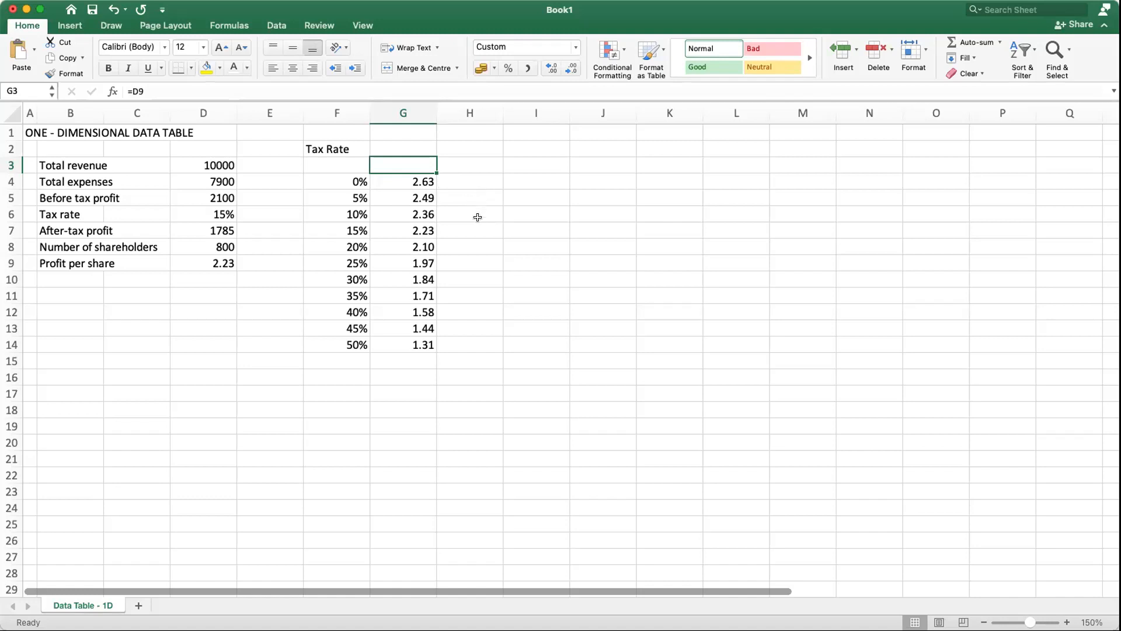
Step: Enter the heading Profit Per Share in cell G2 and fit the width of column G to it
left_click(405, 145)
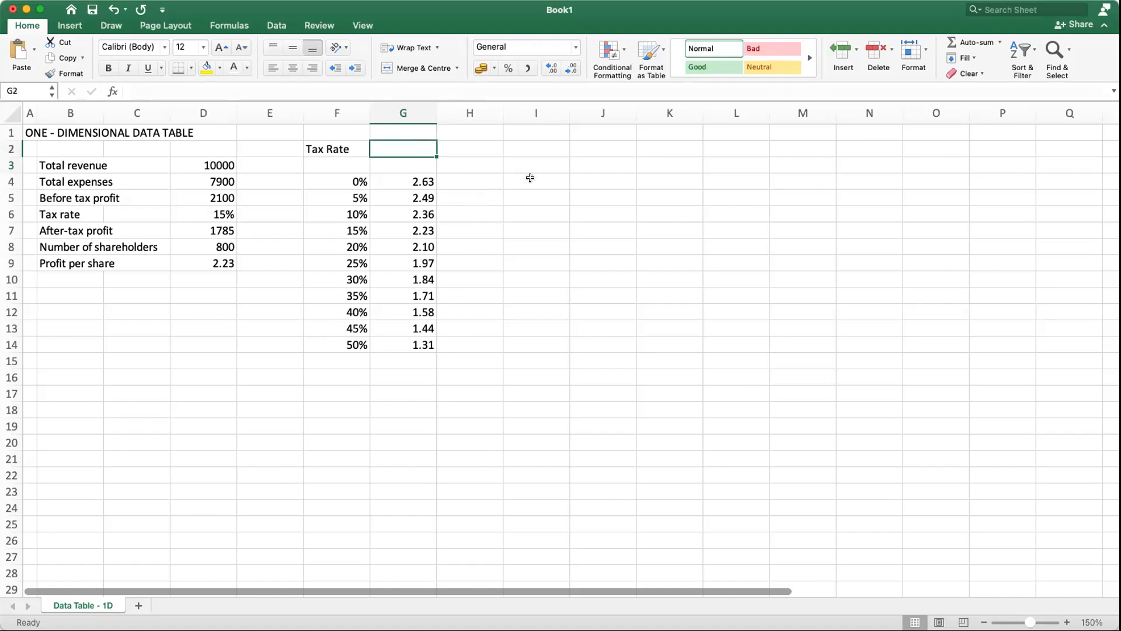
type("Profit Per Share")
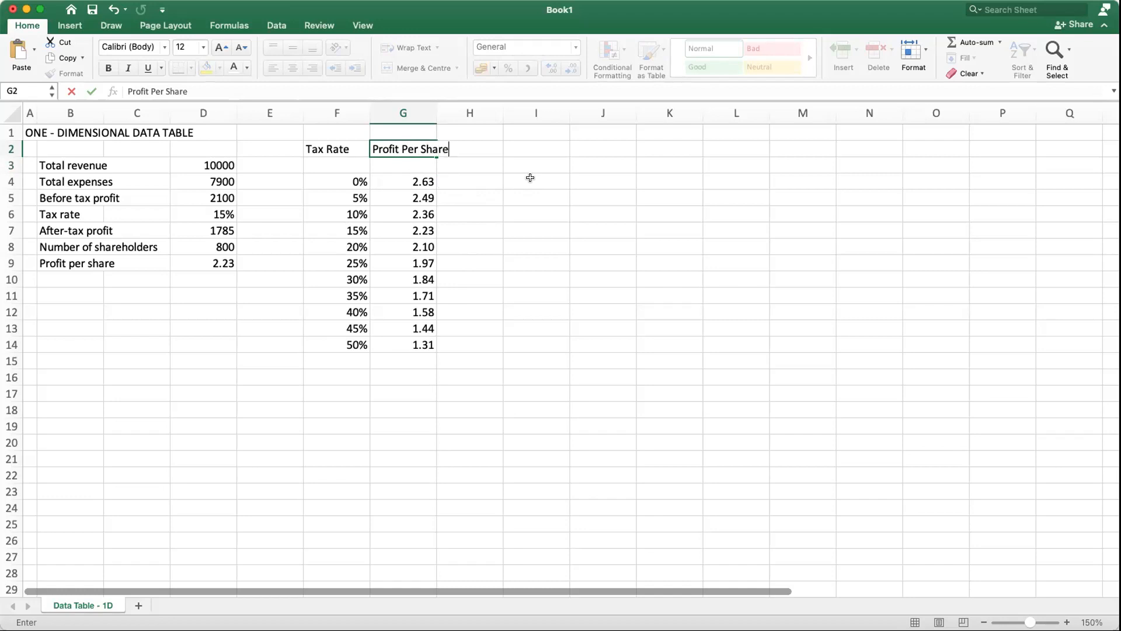
key("Return")
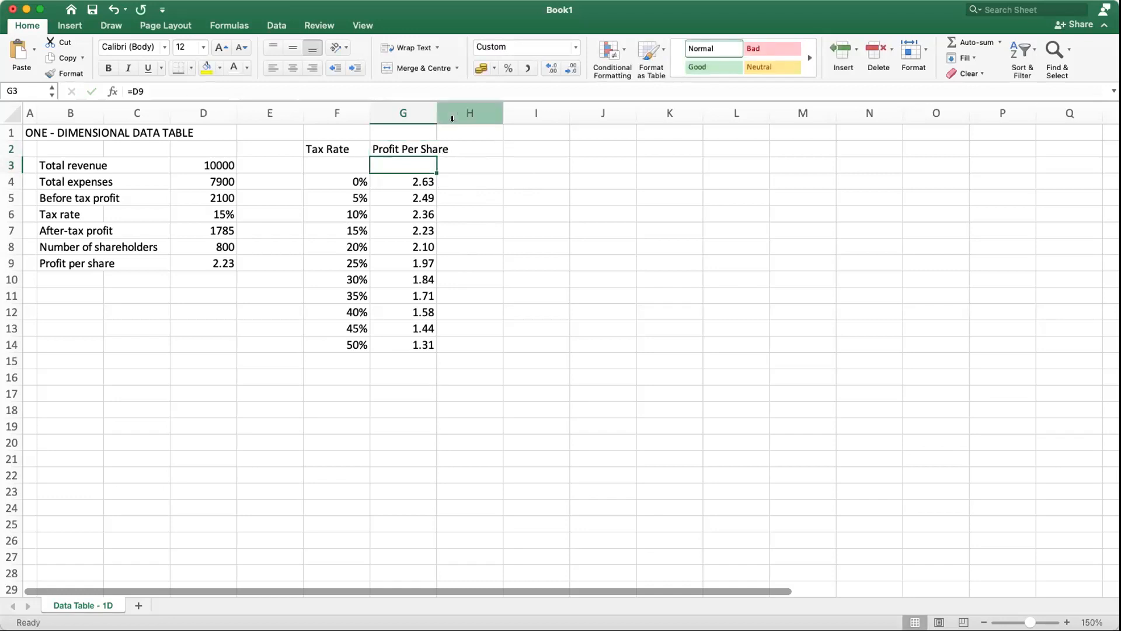
double_click(435, 111)
left_click(524, 313)
Step: Centre the contents of the data table range F2:G14 horizontally
left_click(338, 147)
left_click_drag(339, 148, 410, 344)
left_click(293, 68)
left_click(554, 279)
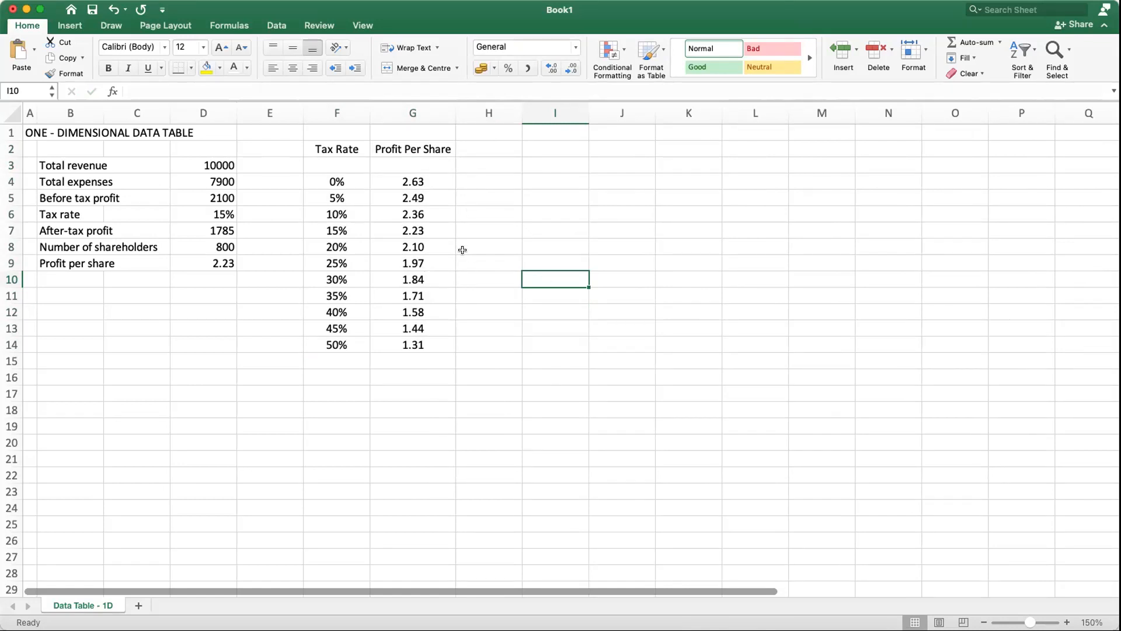
left_click_drag(329, 188, 421, 346)
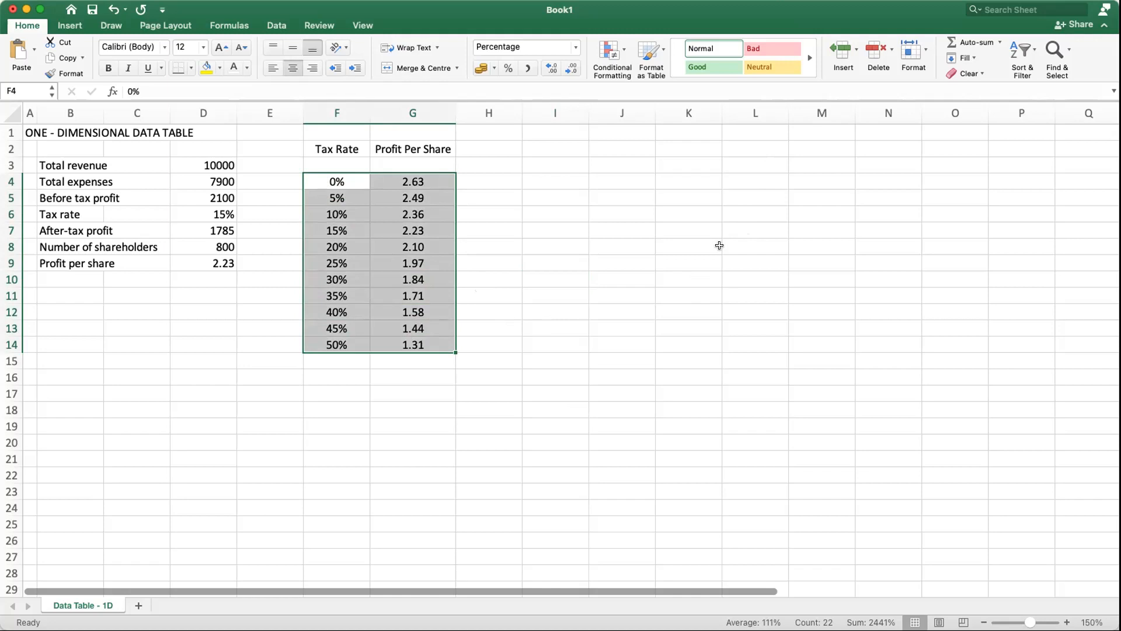
left_click(600, 343)
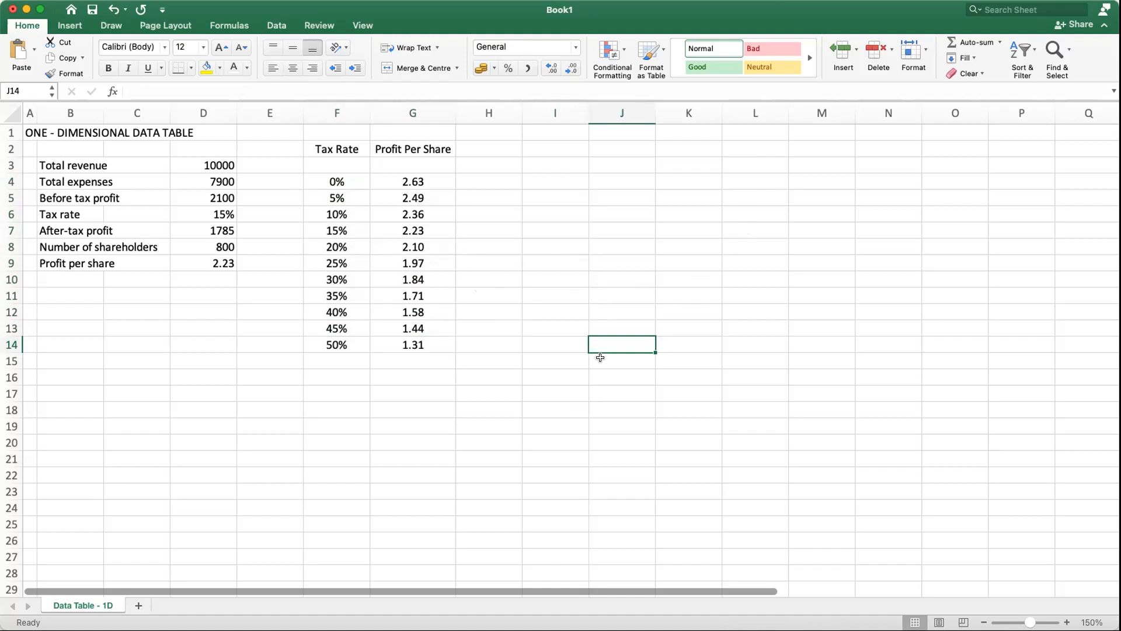
left_click(217, 470)
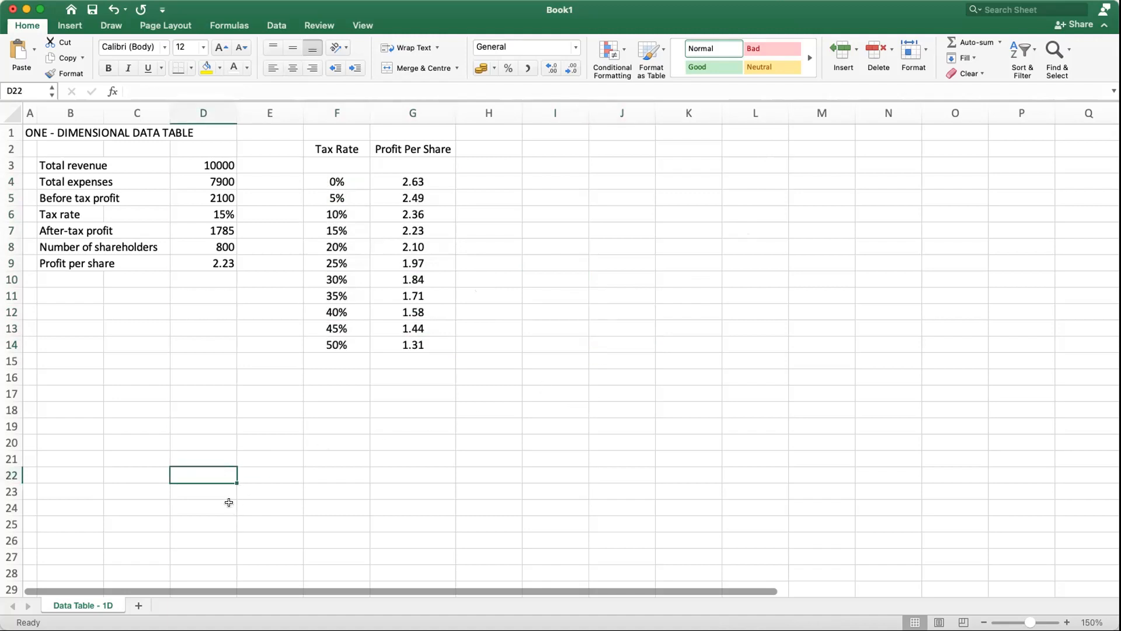
Step: Create a copy of the Data Table - 1D sheet at the end of the workbook
right_click(83, 607)
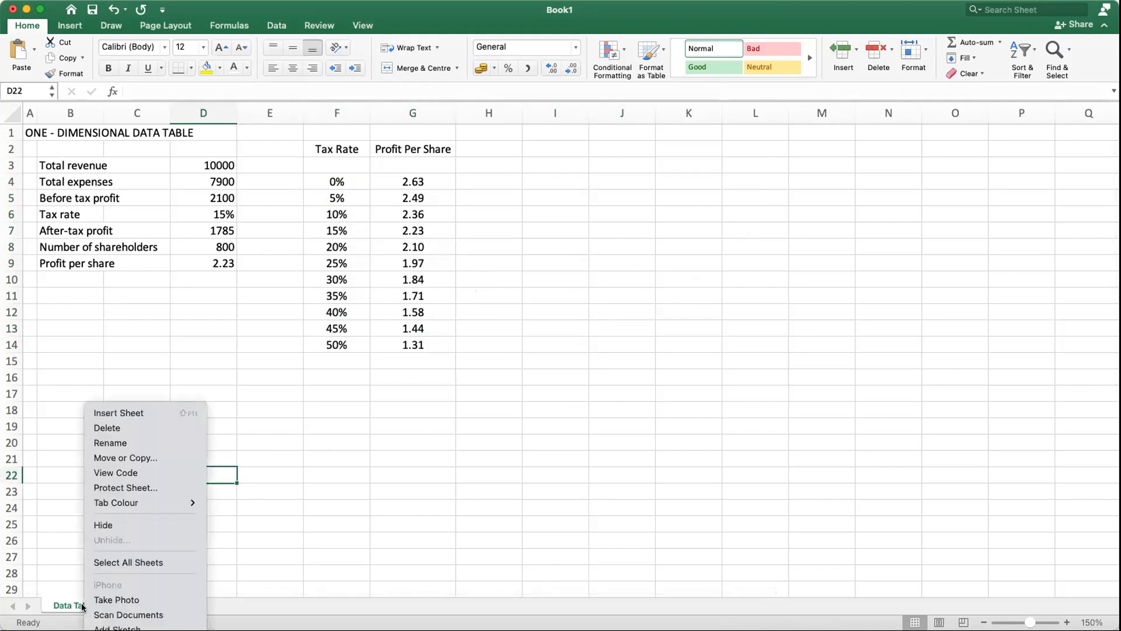
left_click(146, 457)
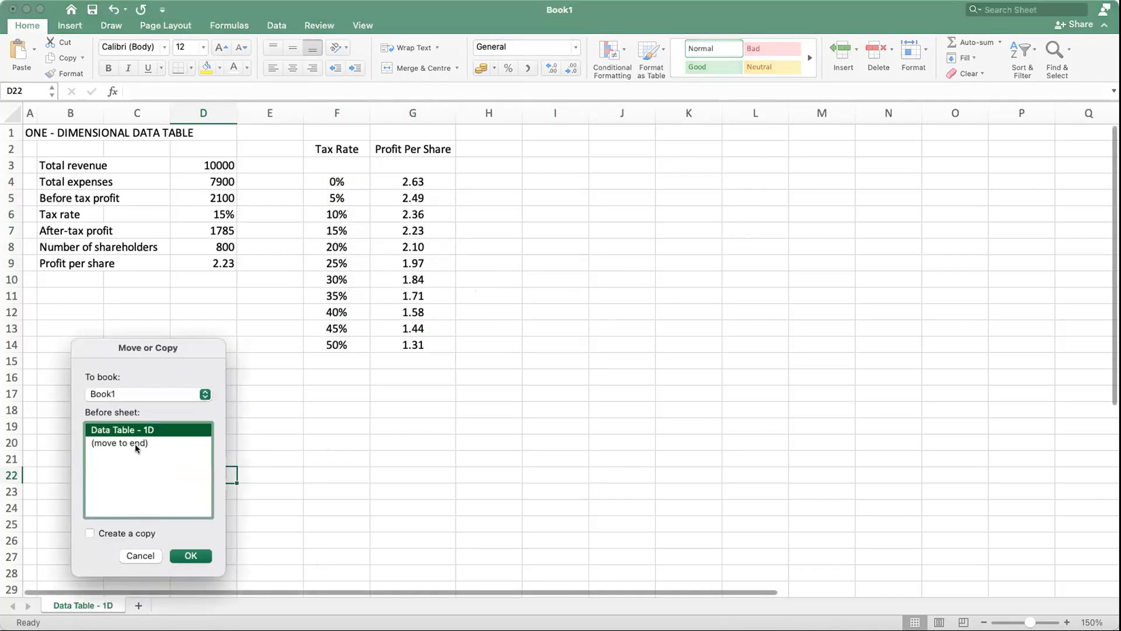
left_click(136, 447)
left_click(90, 533)
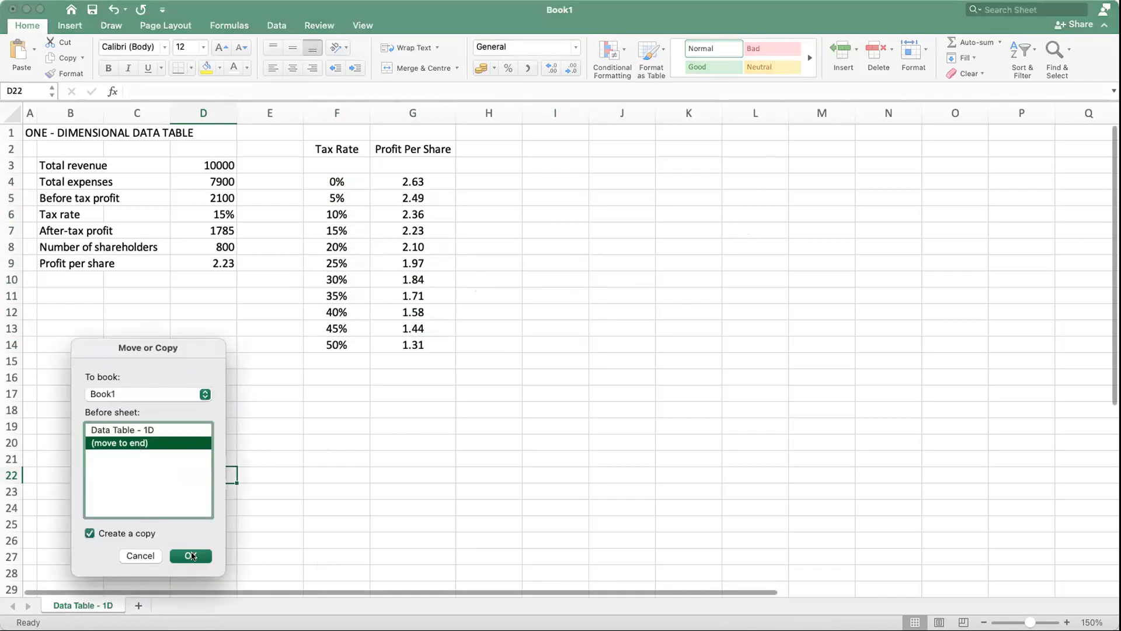
left_click(191, 555)
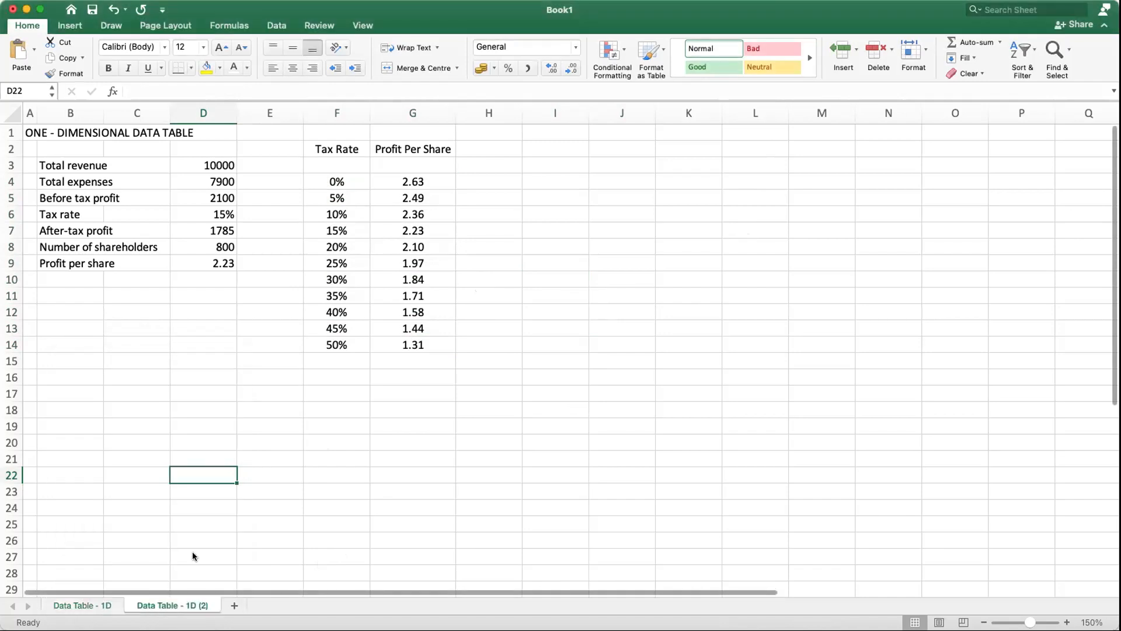
Step: Rename the copied sheet as Data Table - 2D
right_click(192, 610)
left_click(233, 445)
left_click(187, 605)
key("shift+Right")
type("2")
key("Right")
key("Right")
key("Right")
key("Right")
key("Right")
key("BackSpace")
key("BackSpace")
key("BackSpace")
key("BackSpace")
key("Return")
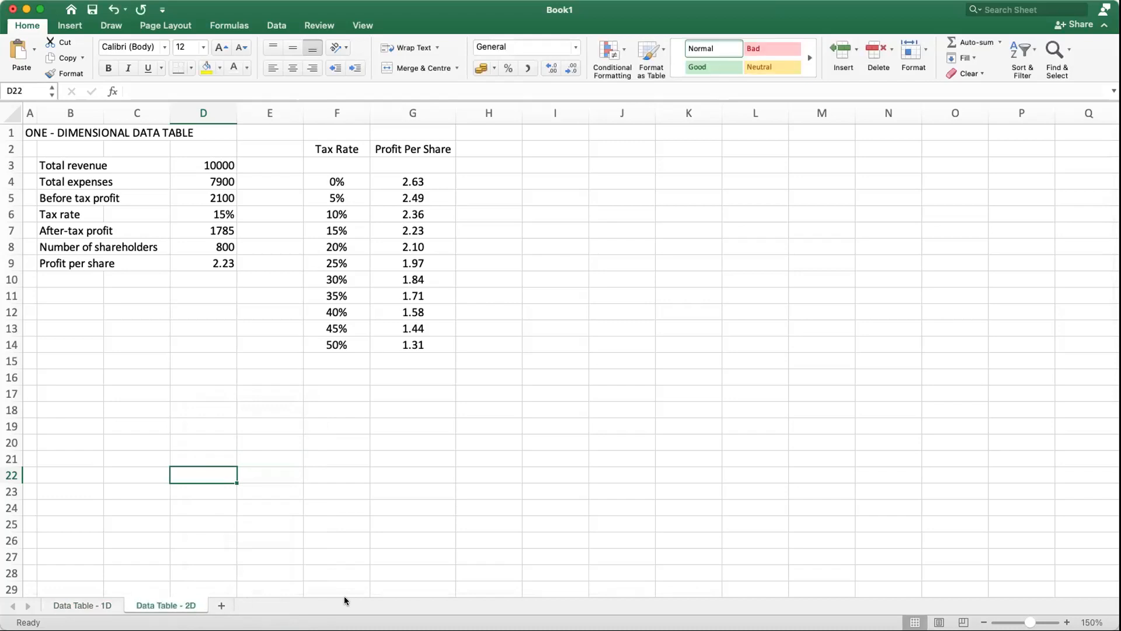
left_click(463, 506)
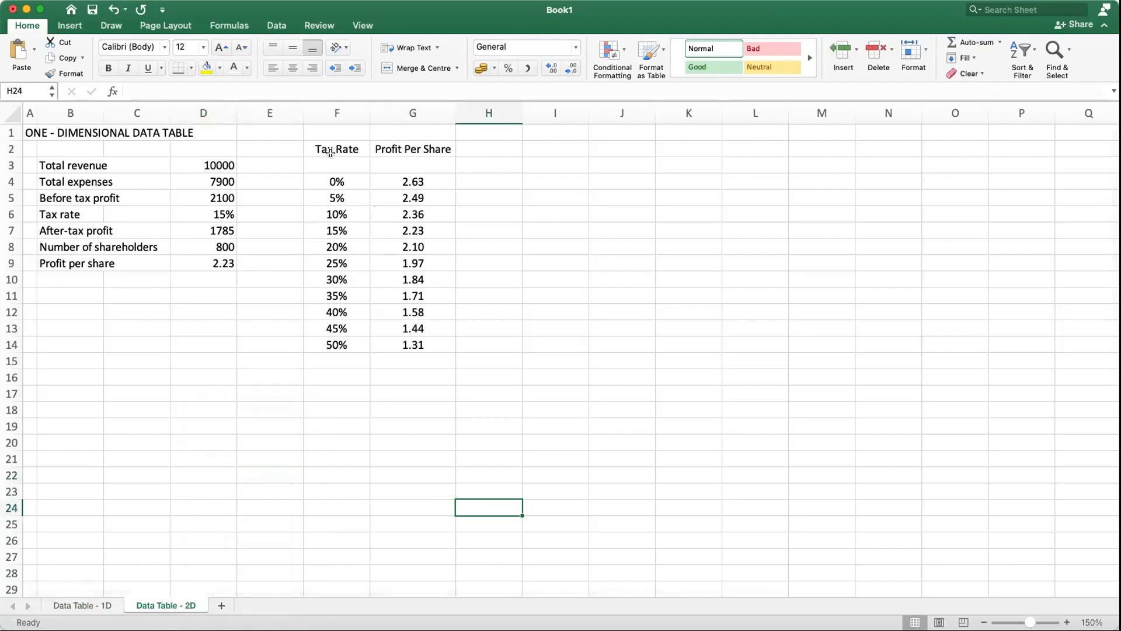
Step: Delete columns F to H, which hold the copied data table, from the Data Table - 2D sheet
left_click_drag(328, 113, 462, 113)
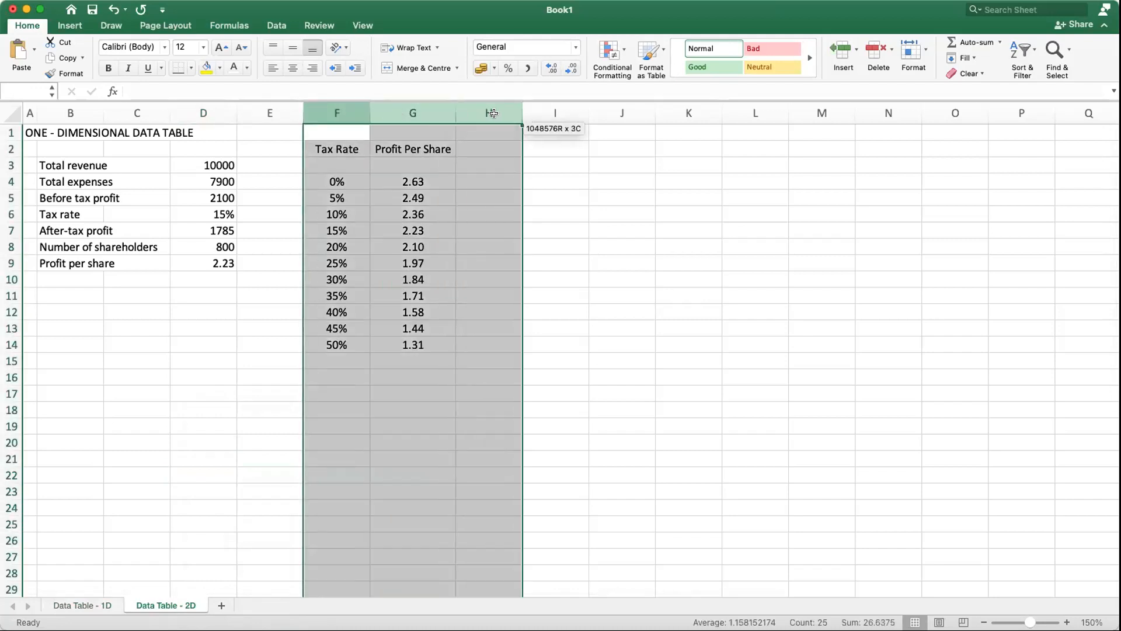
right_click(463, 112)
left_click(485, 204)
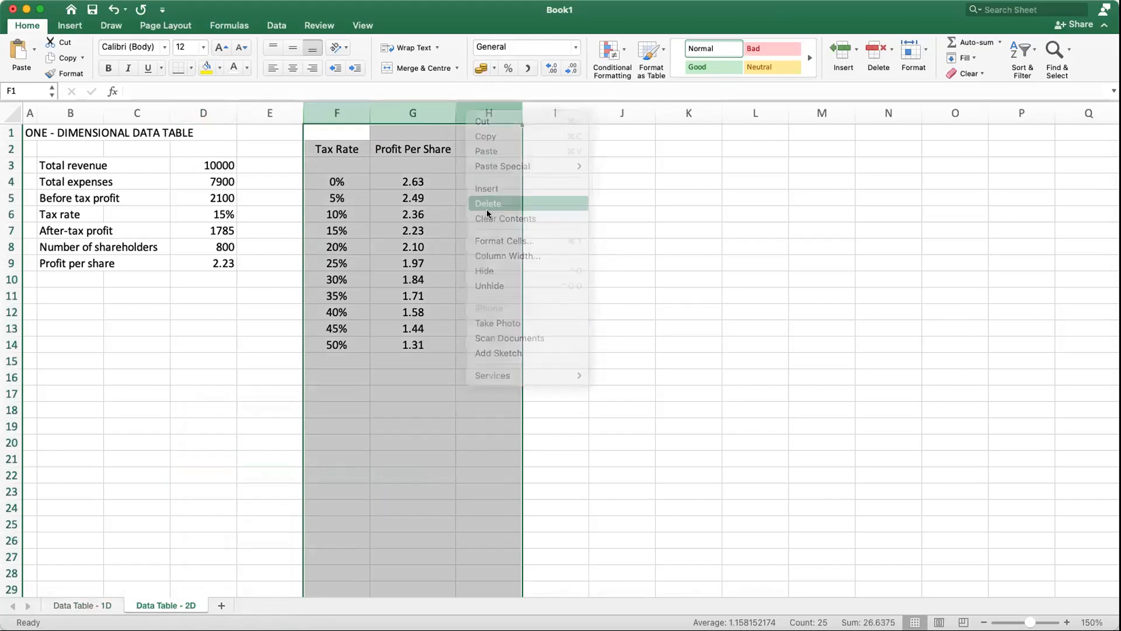
left_click(648, 377)
left_click(232, 340)
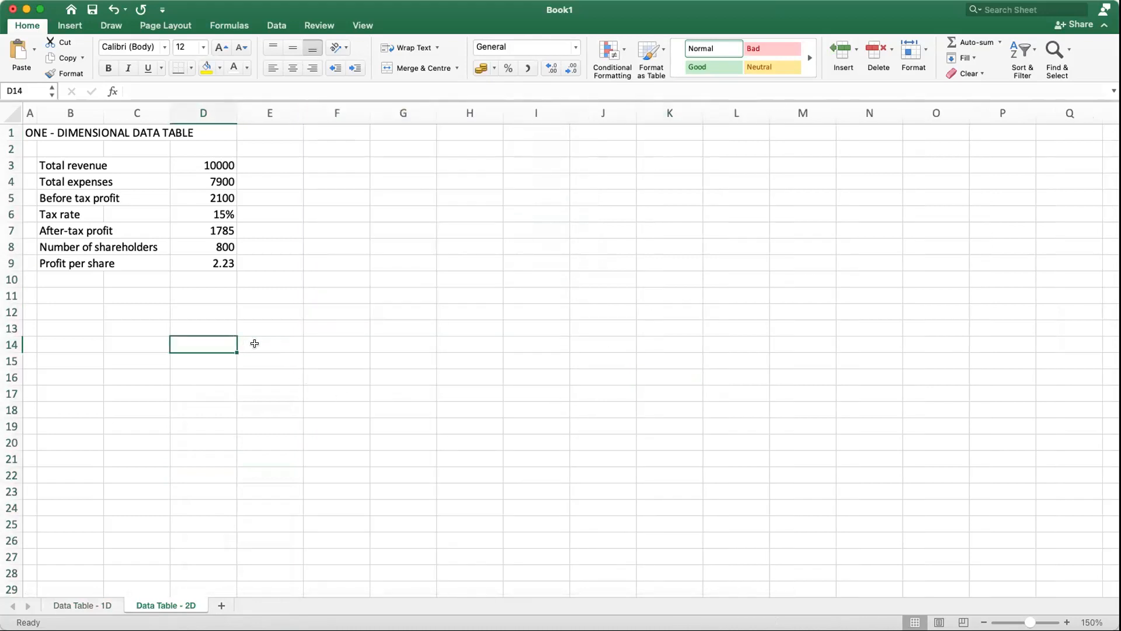
left_click(452, 353)
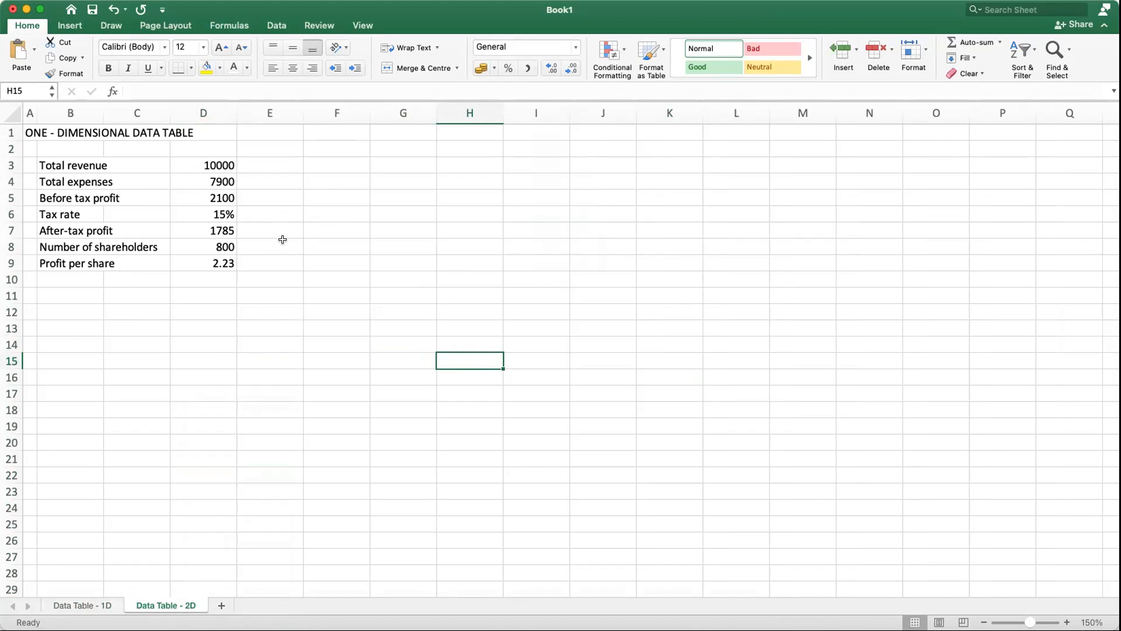
left_click(229, 179)
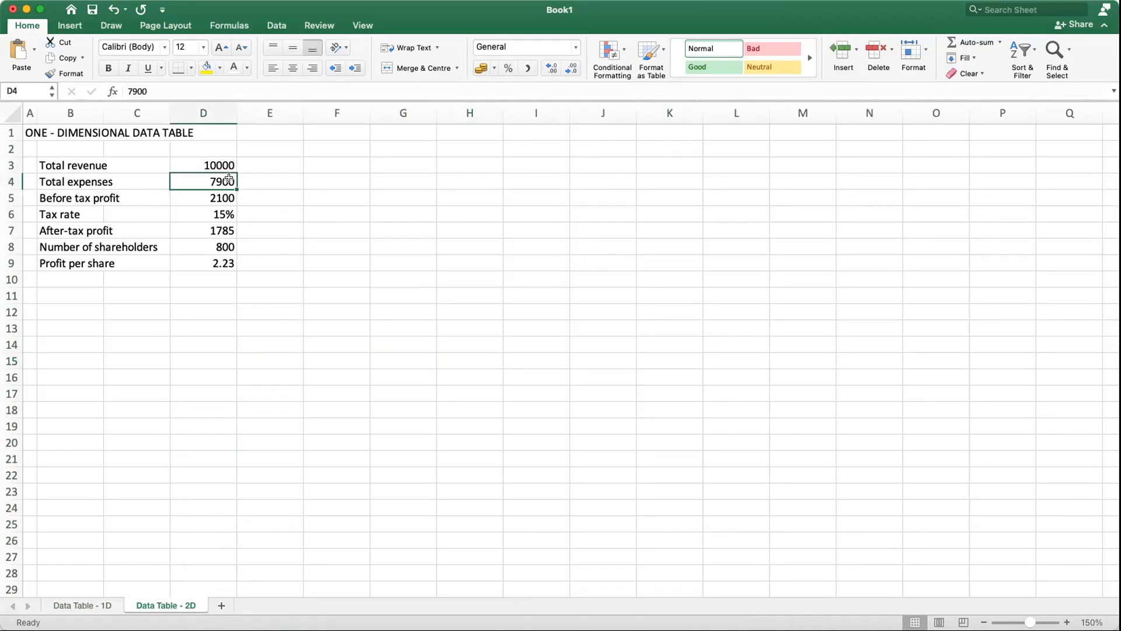
left_click(217, 212)
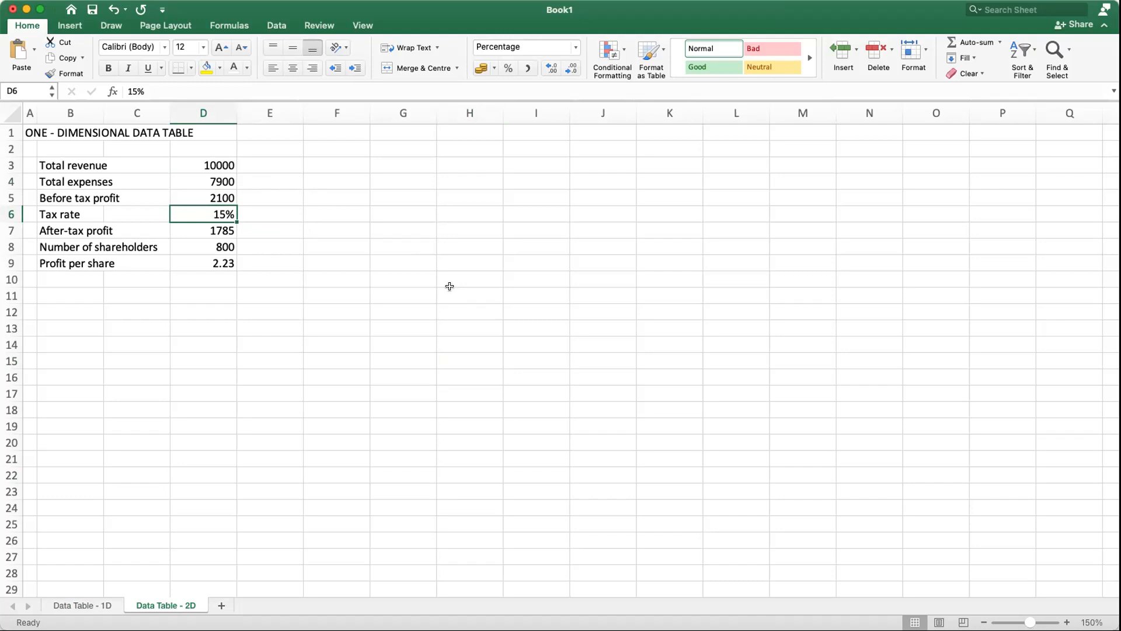
left_click(265, 215)
Step: Enter the heading Tax Rate in cell F2 of the Data Table - 2D sheet
left_click(345, 147)
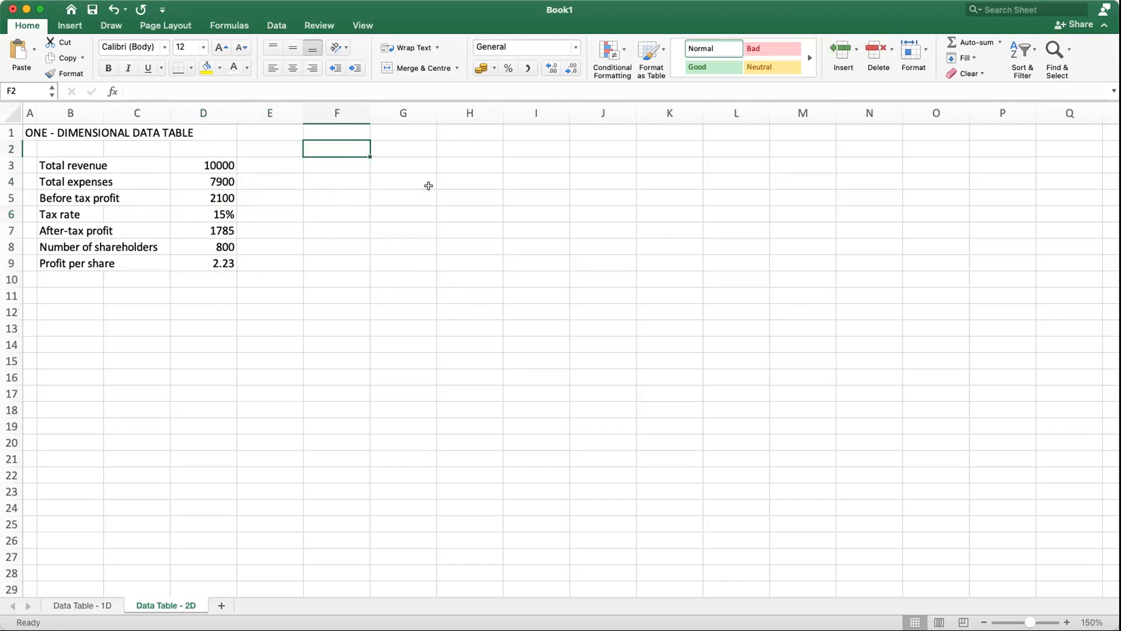
type("Tax Rate")
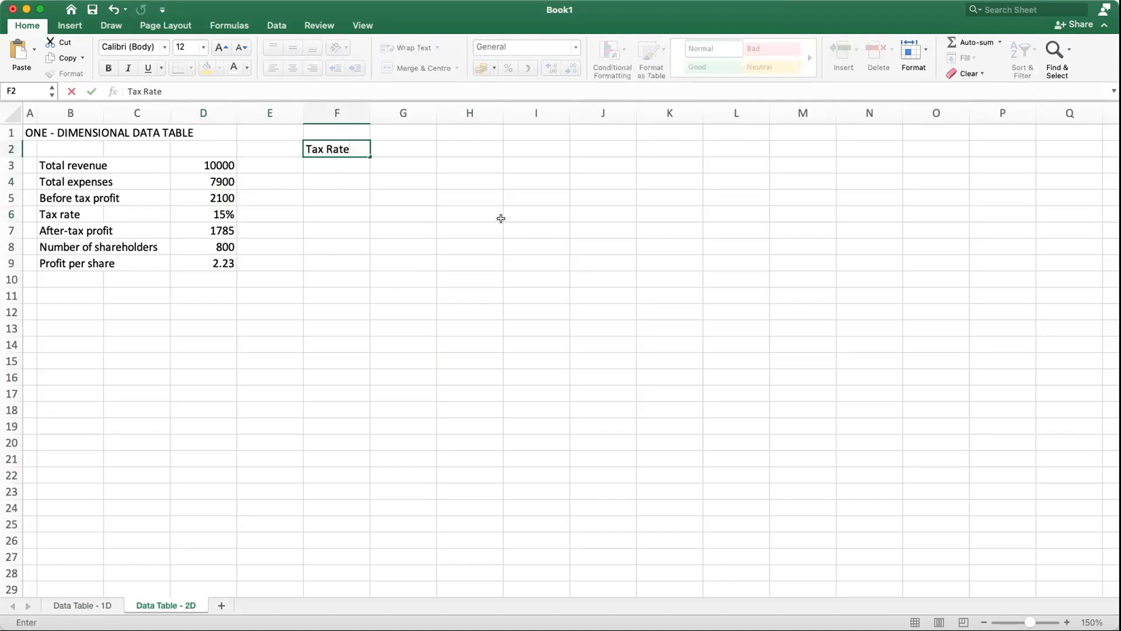
key("Tab")
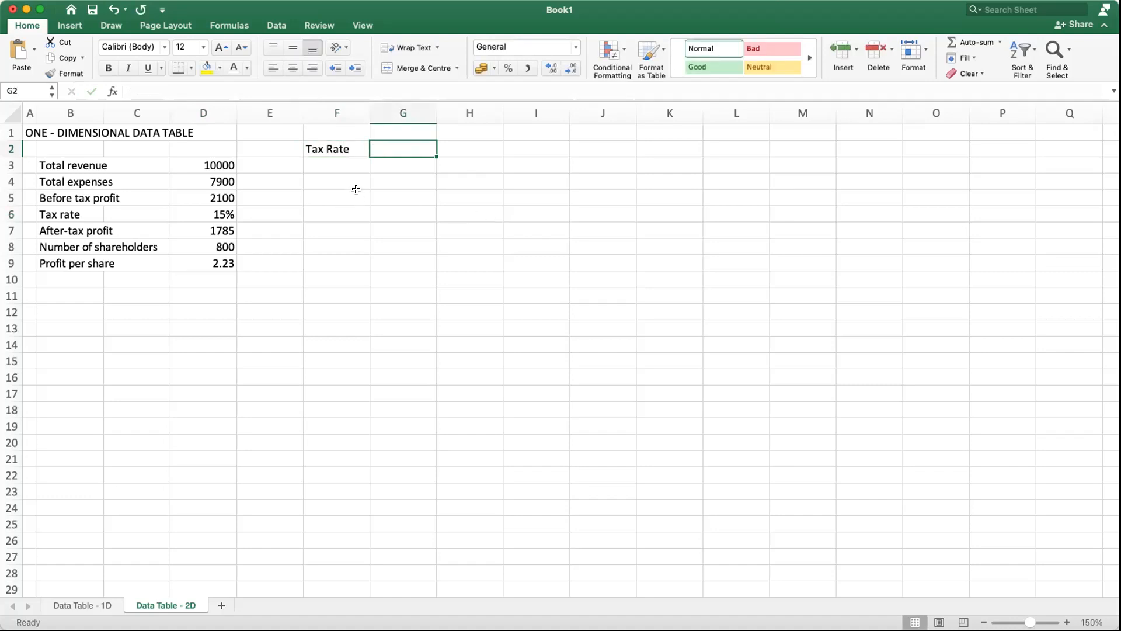
left_click(350, 144)
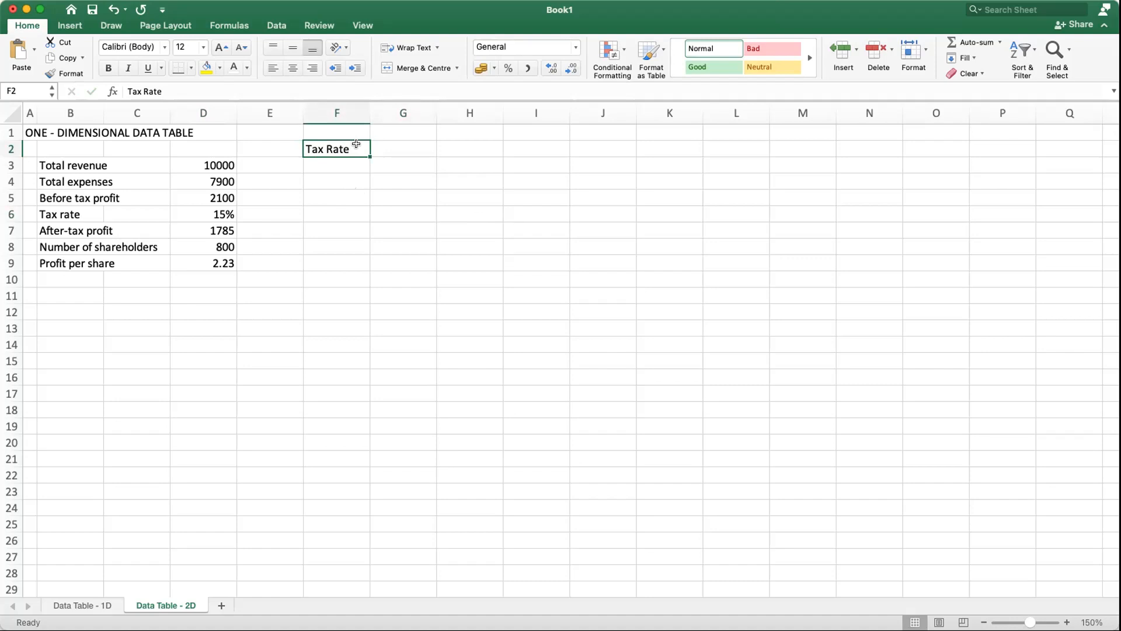
Step: Fill cells F4 to F14 with tax rates from 0% to 50% in 5% increments
left_click(405, 294)
left_click(342, 131)
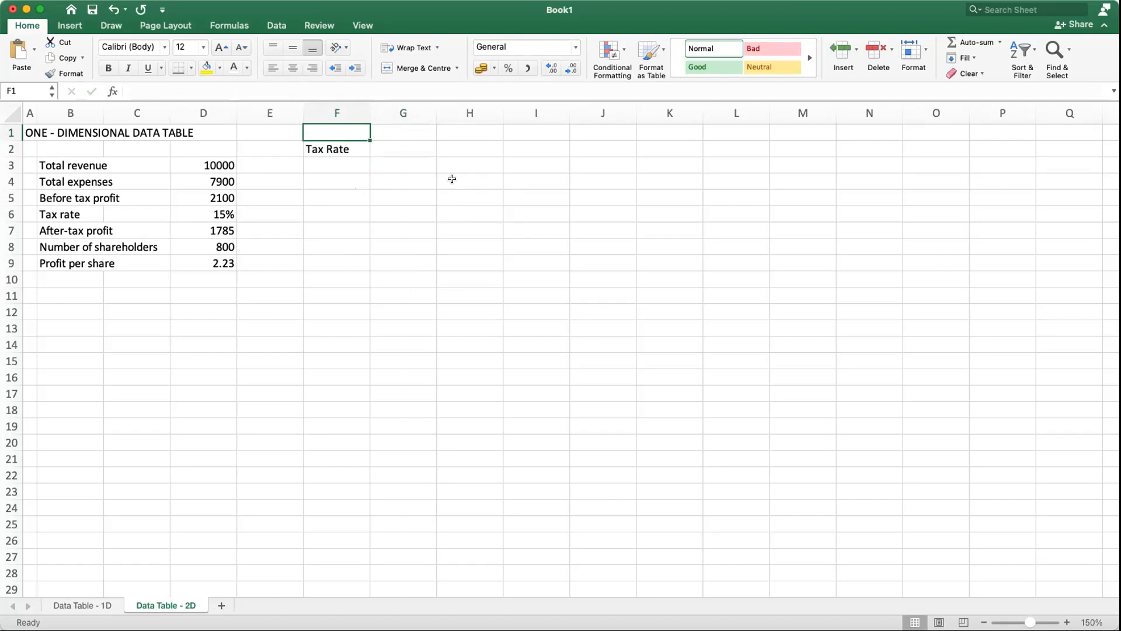
left_click(327, 181)
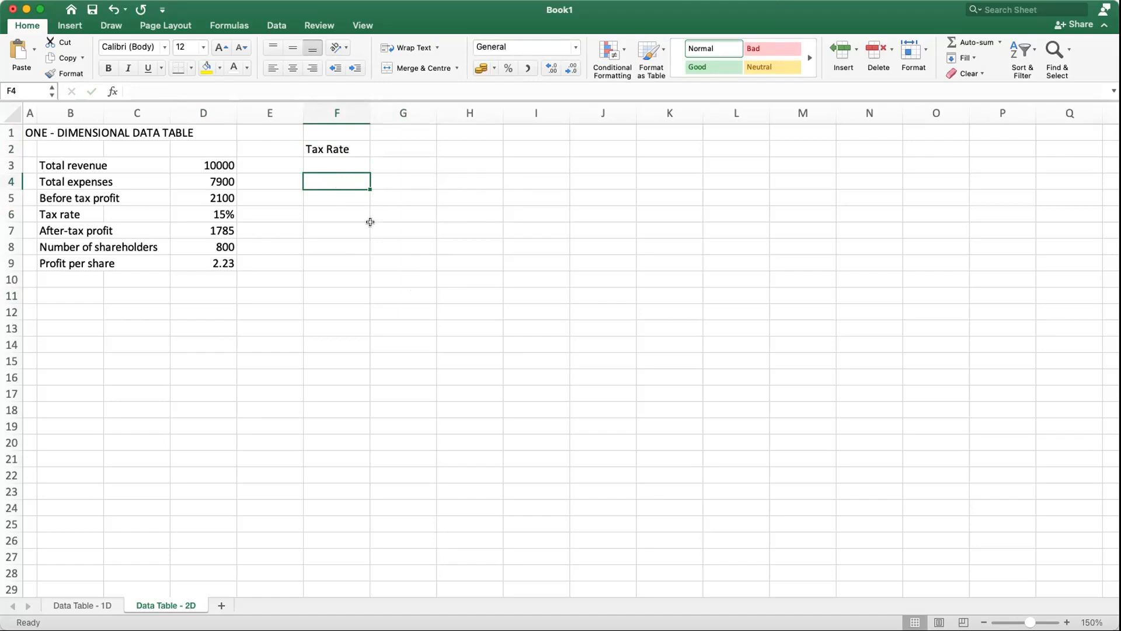
type("0%")
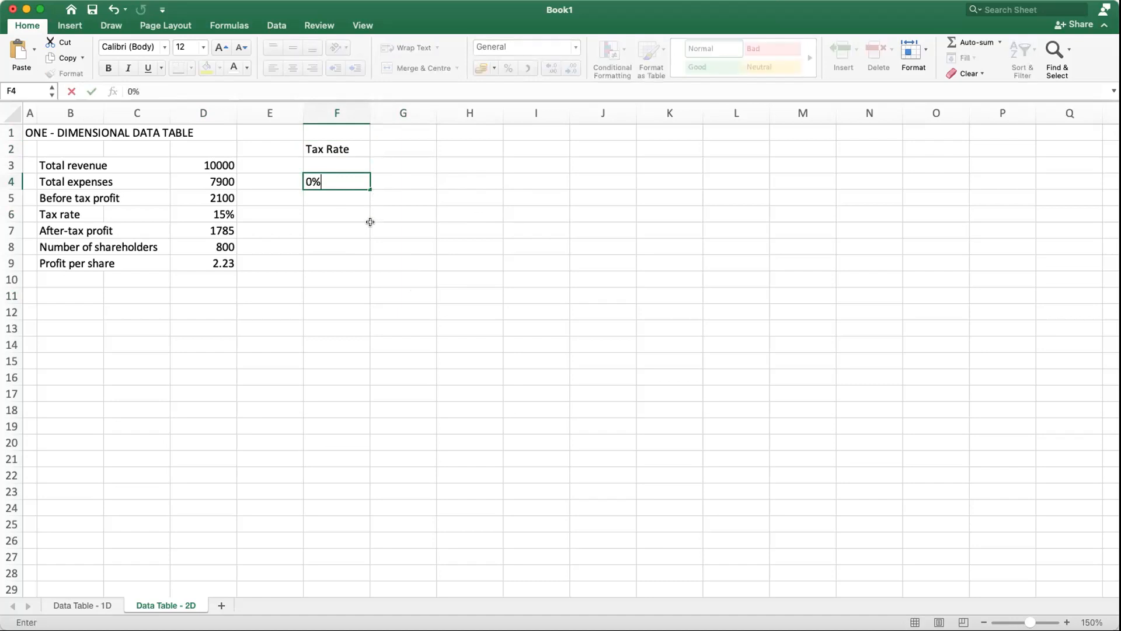
key("Return")
type("5%")
key("Return")
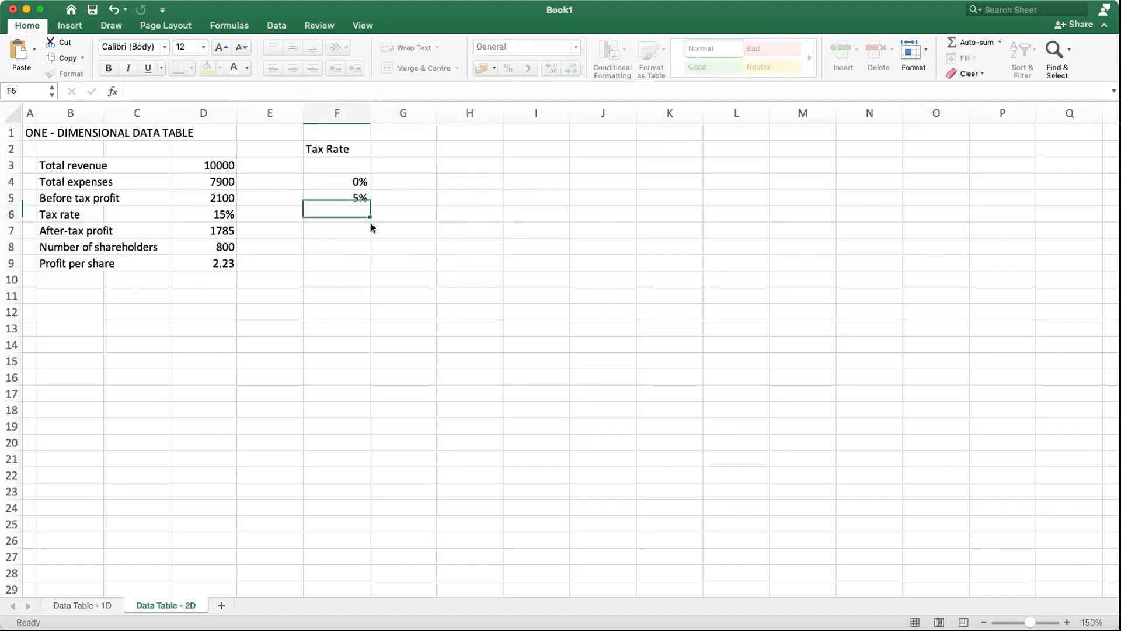
left_click_drag(351, 178, 363, 345)
left_click(560, 296)
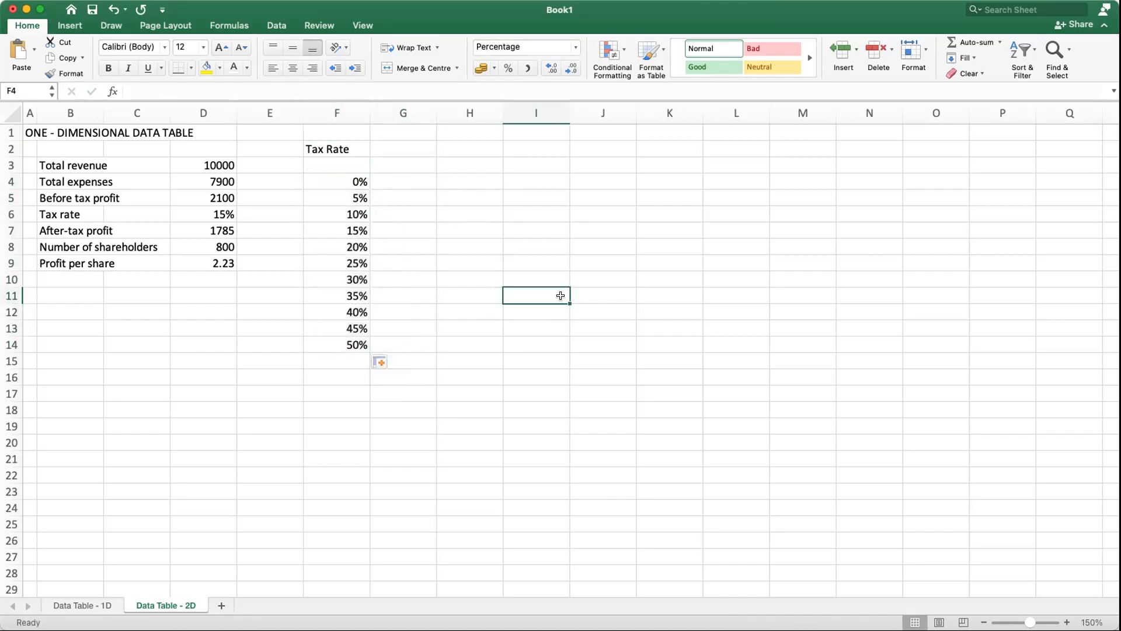
Step: Fill cells G3 to M3 with expense values from 4000 to 10000 in increments of 1000
left_click(401, 164)
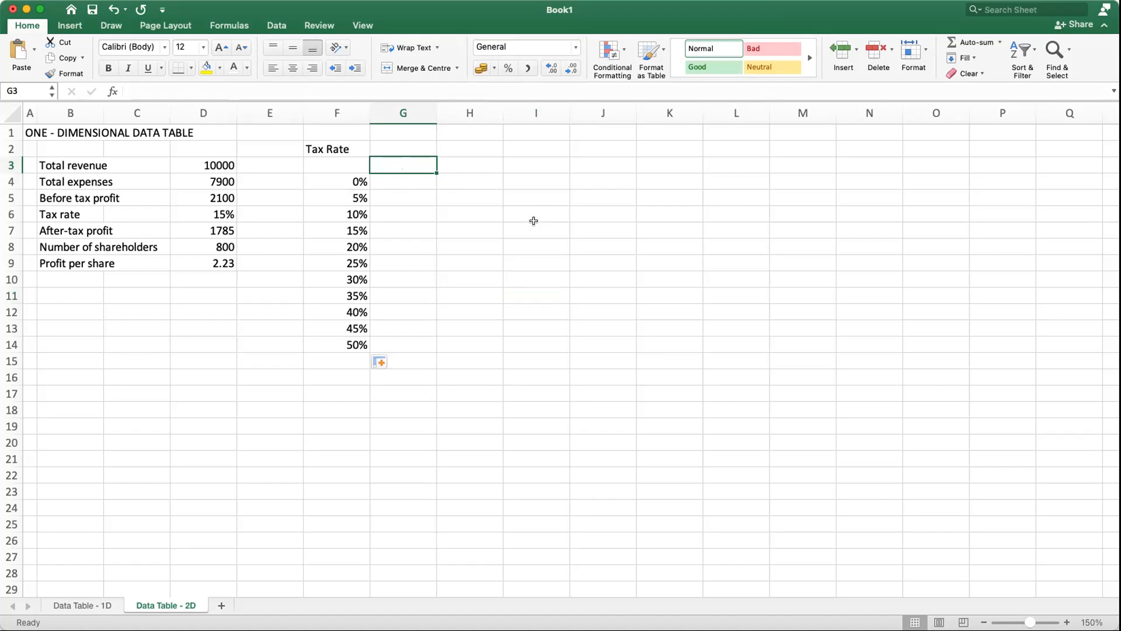
type("4000")
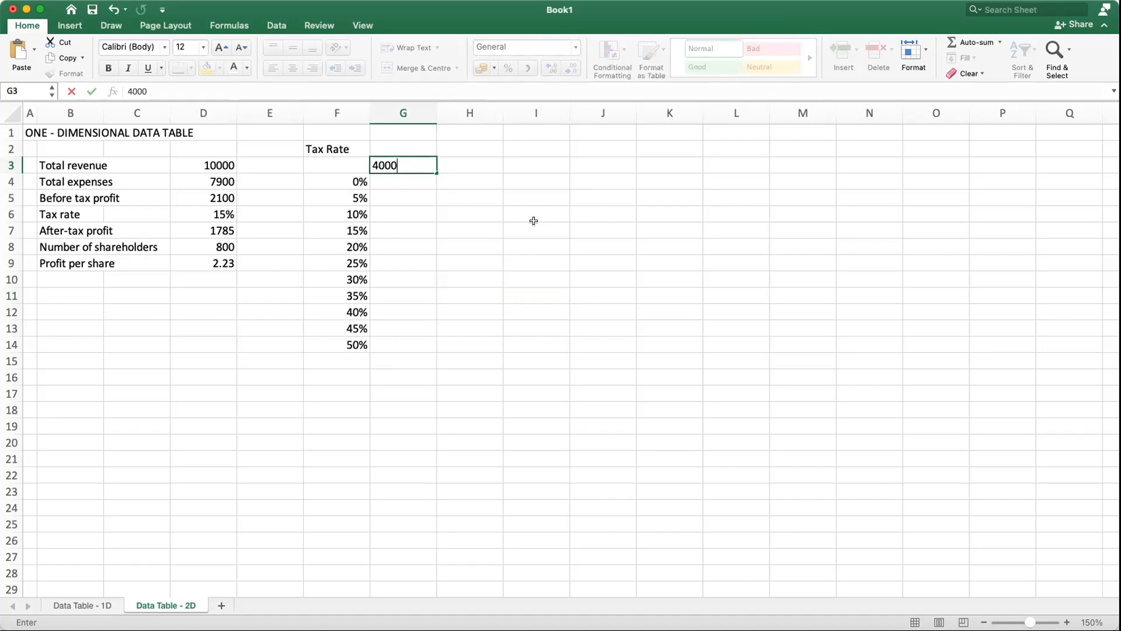
key("Tab")
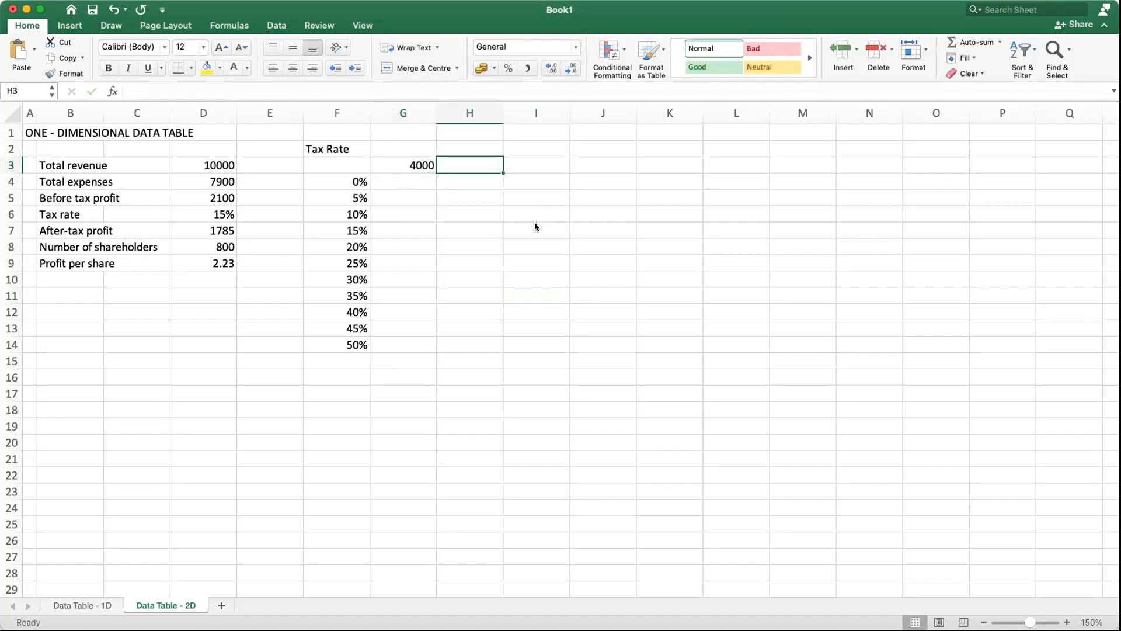
type("5000")
key("Tab")
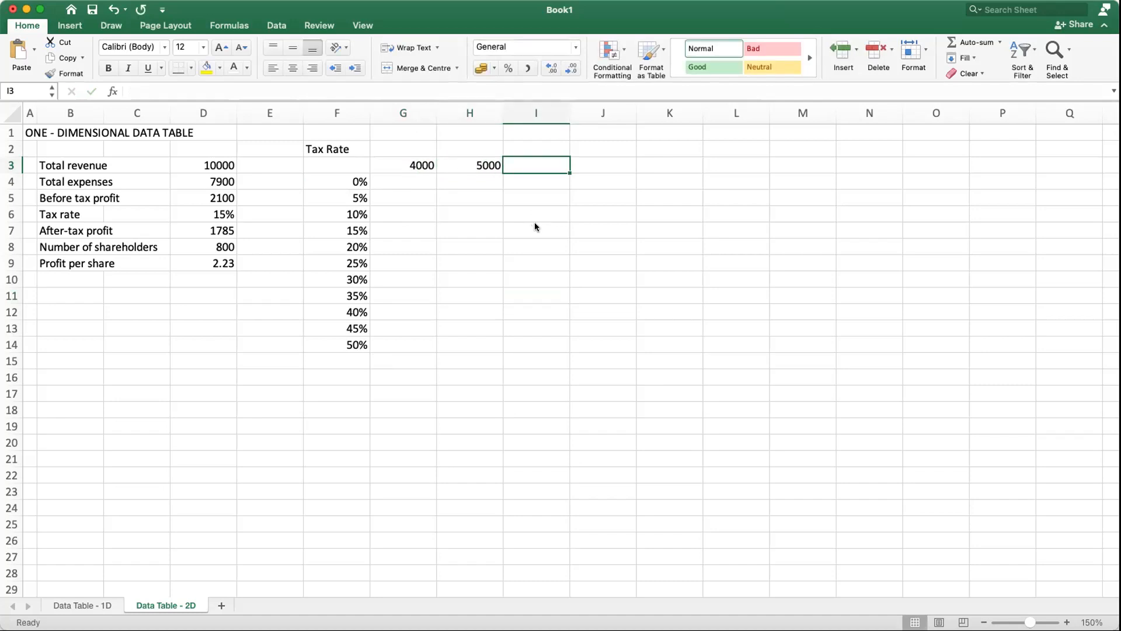
left_click(412, 165)
left_click(465, 197)
left_click_drag(417, 167, 804, 163)
left_click(684, 394)
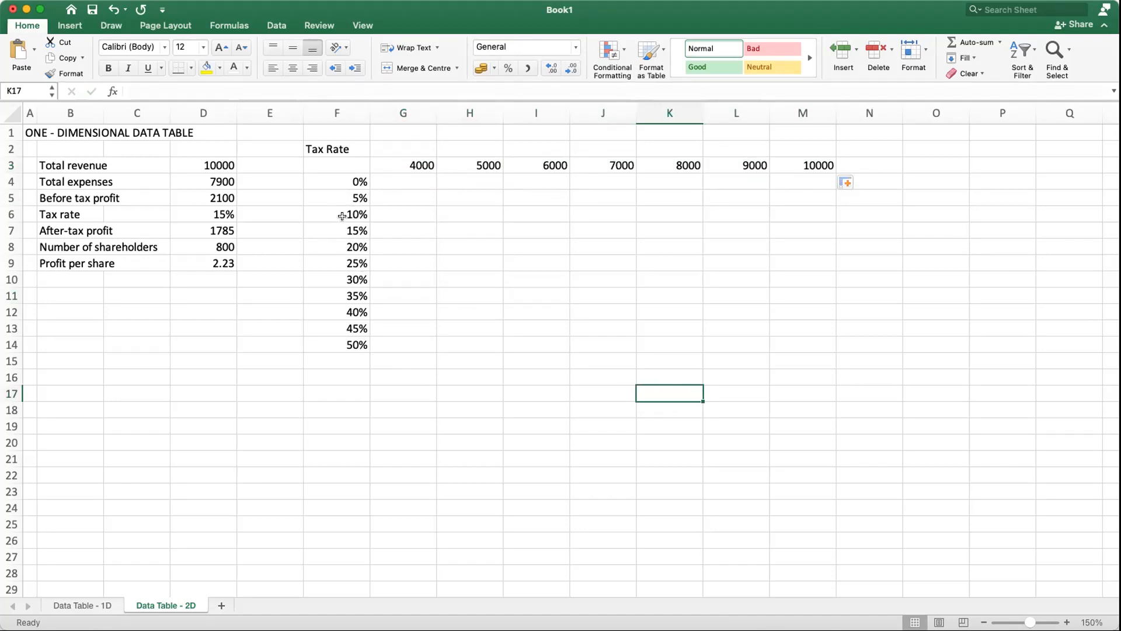
Step: Insert a column before column E and move the Tax Rate heading to cell F4, beside the 0% rate
left_click(341, 146)
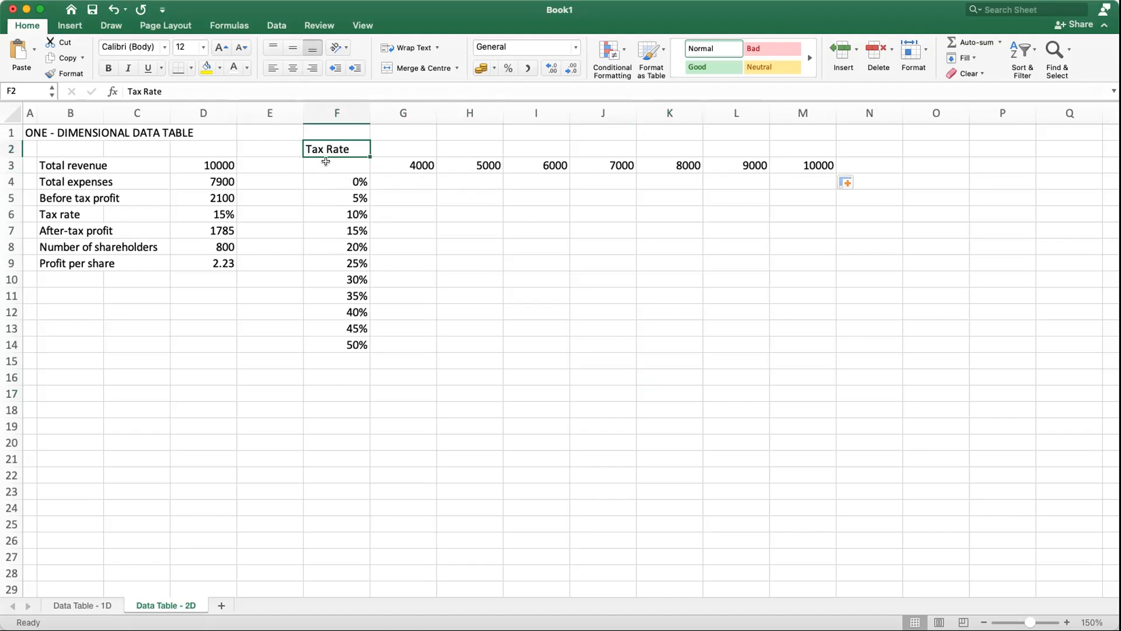
right_click(256, 110)
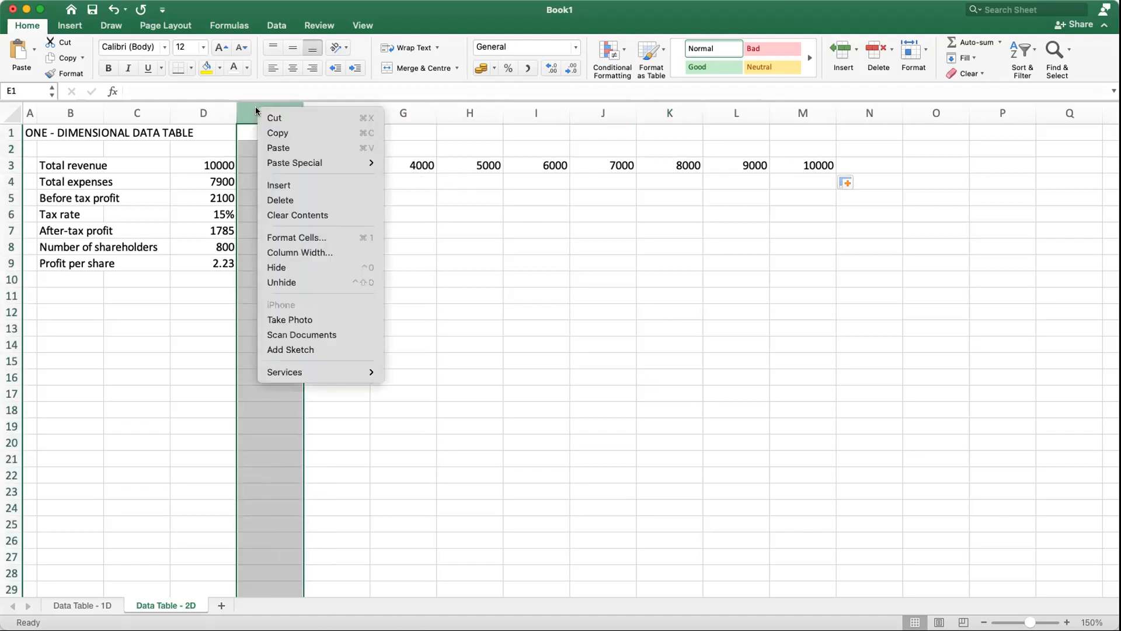
left_click(286, 185)
left_click(599, 274)
left_click(397, 150)
left_click_drag(387, 157, 345, 181)
Step: Enter the heading Total Expenses in cell H2, above the row of expense values
left_click(460, 143)
type("Total Expenses")
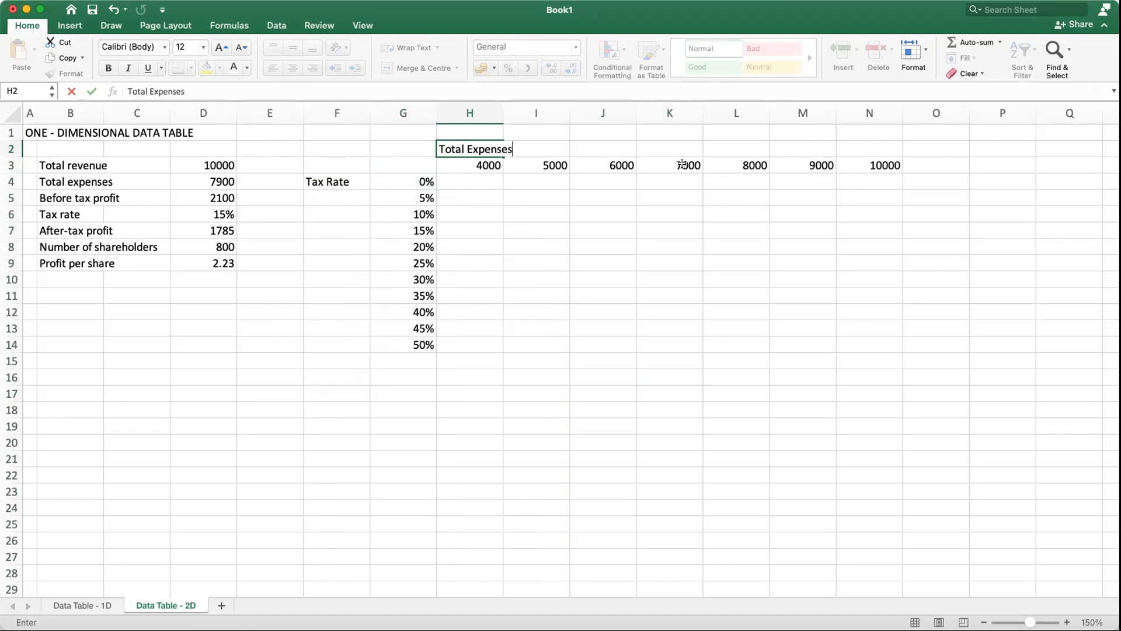
key("Return")
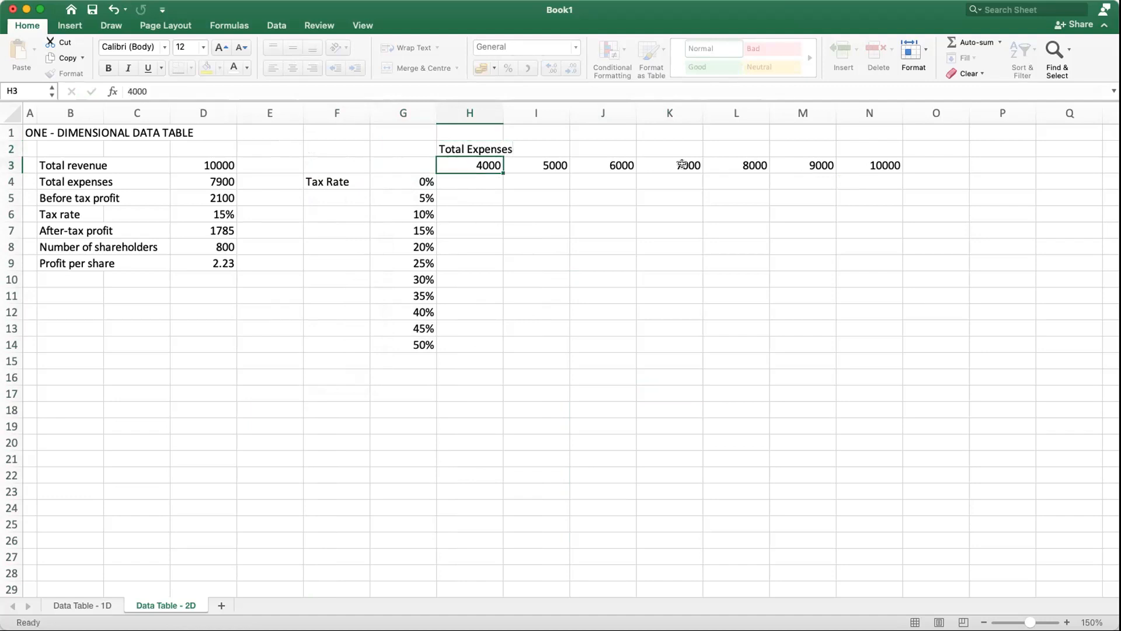
left_click(587, 255)
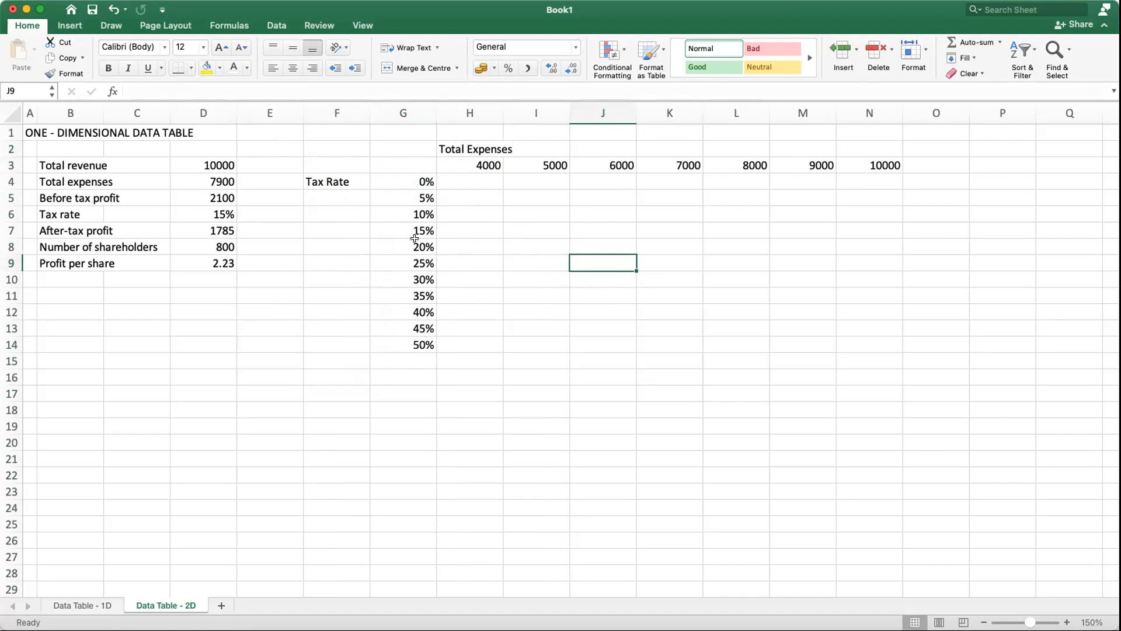
Step: Link corner cell G3 to the profit per share with the formula =D9
left_click_drag(462, 178, 880, 338)
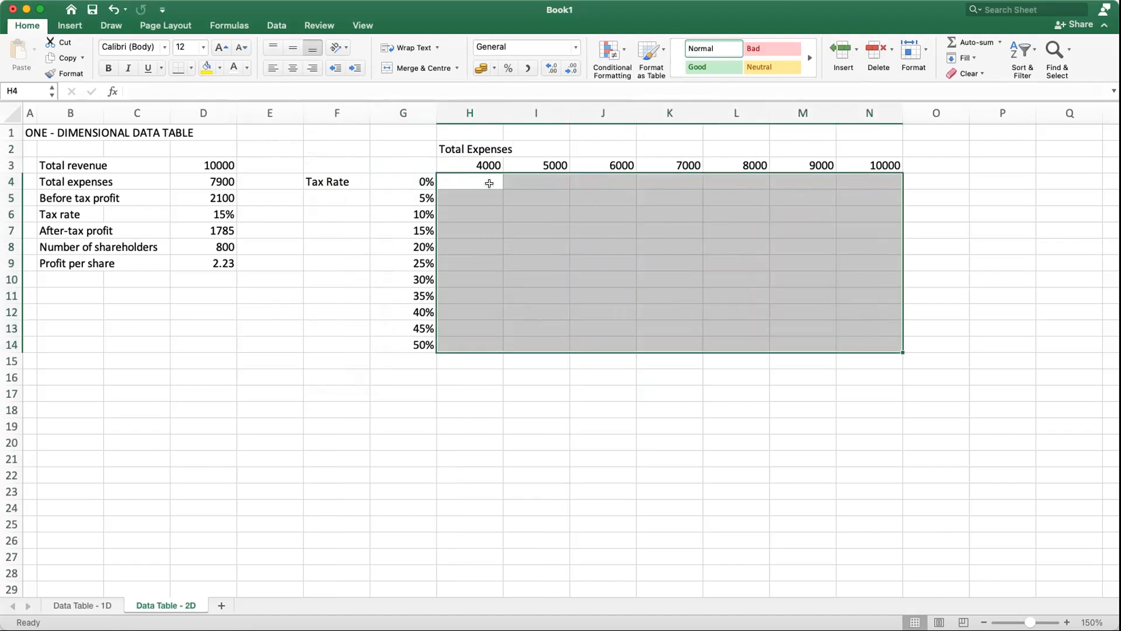
left_click(403, 163)
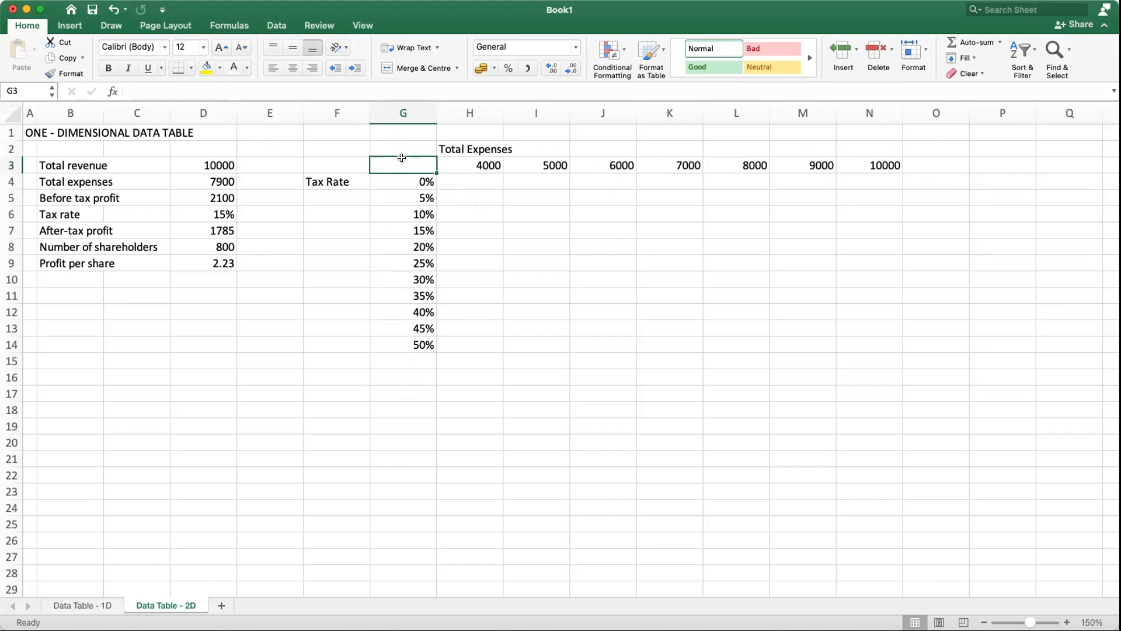
type("=")
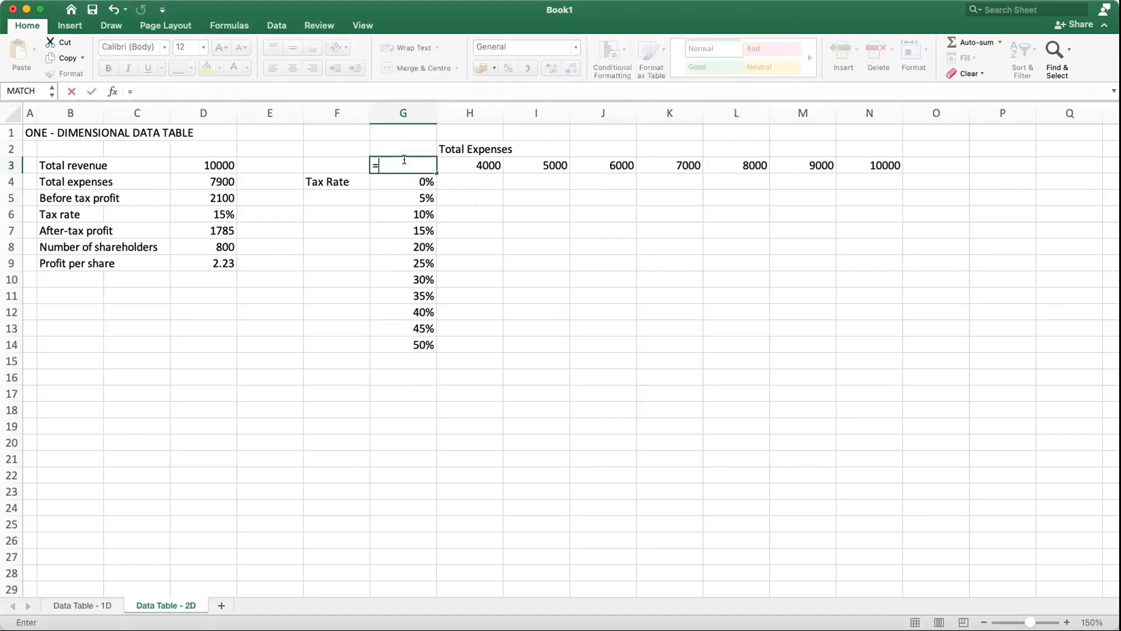
left_click(204, 264)
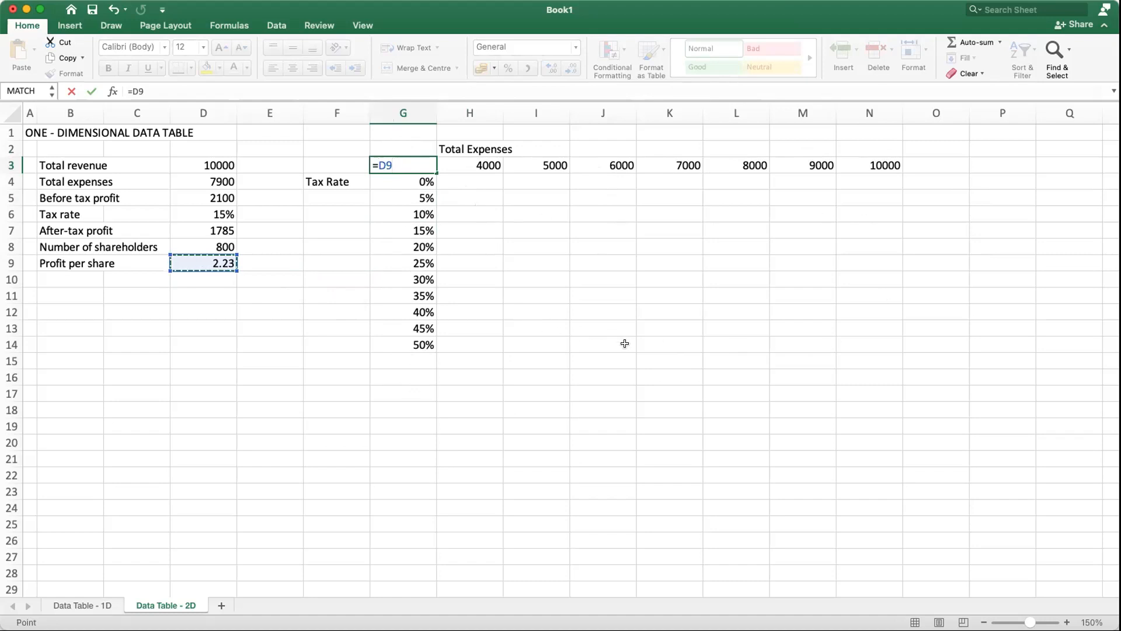
key("Return")
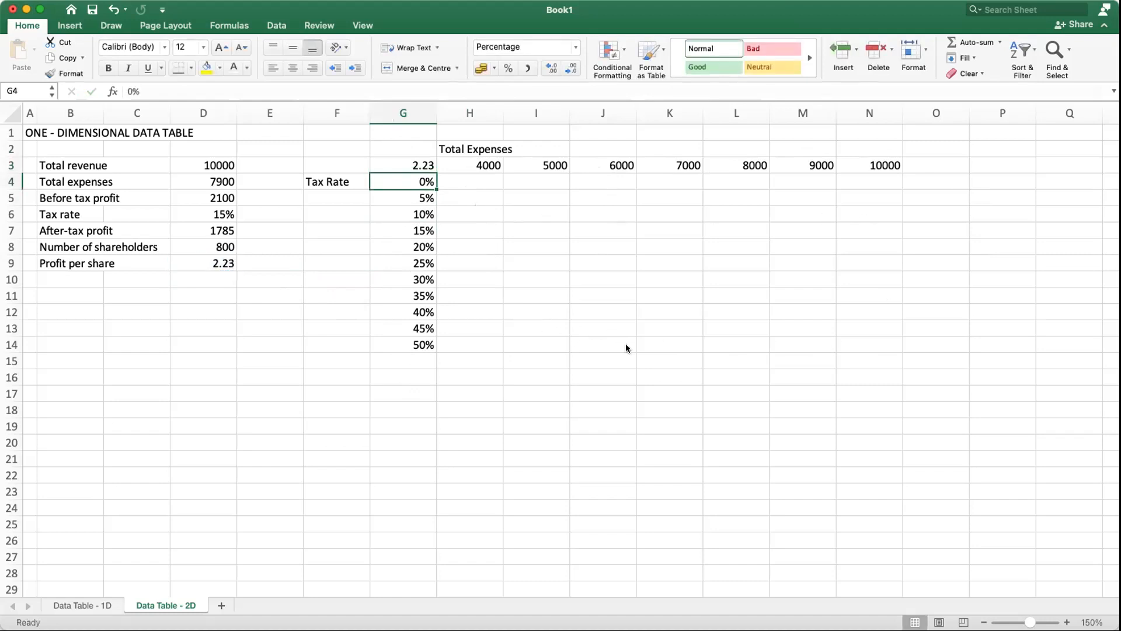
left_click(423, 165)
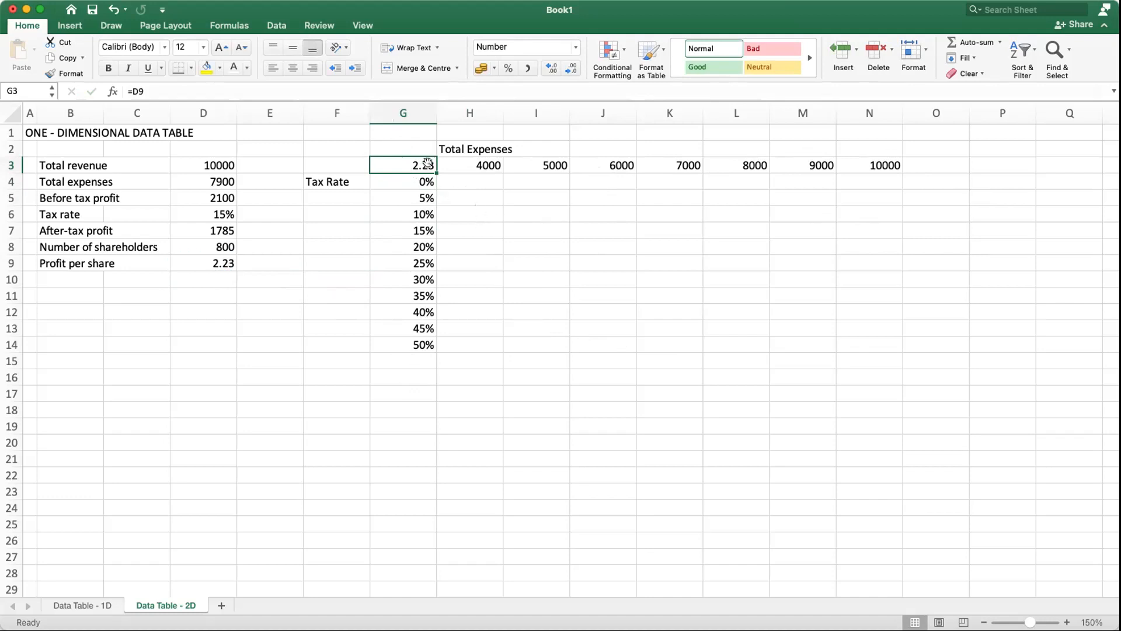
left_click(704, 279)
Step: Create a what-if data table over G3:N14 with D4 as the row input cell and D6 as the column input cell
mouse_move(401, 167)
left_mouse_down()
mouse_move(531, 310)
mouse_move(891, 335)
left_mouse_up()
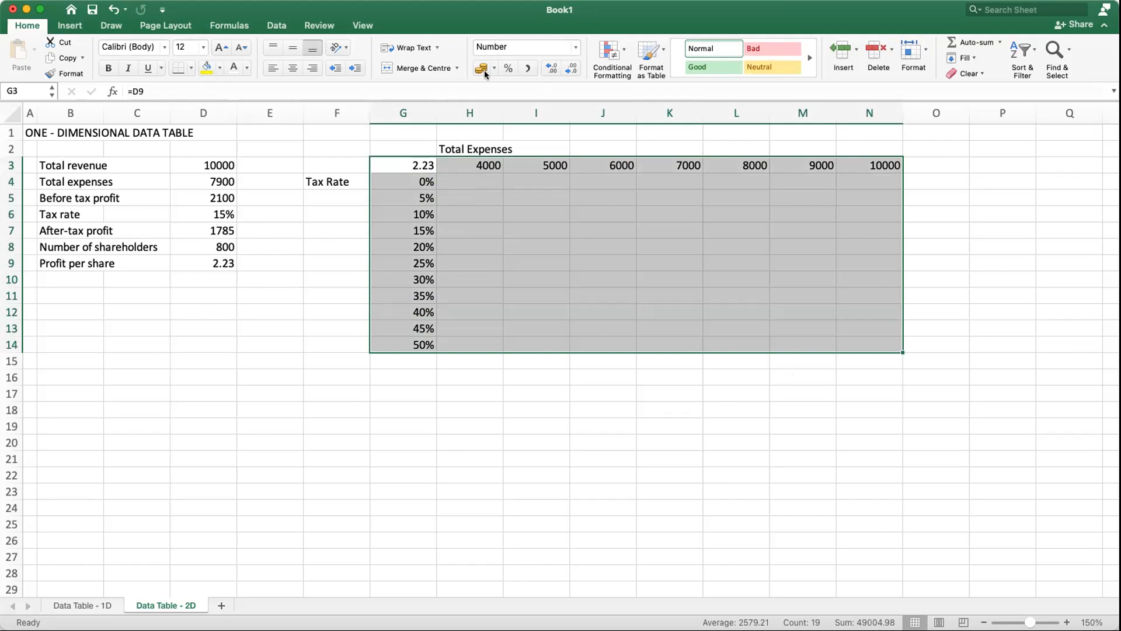
left_click(275, 25)
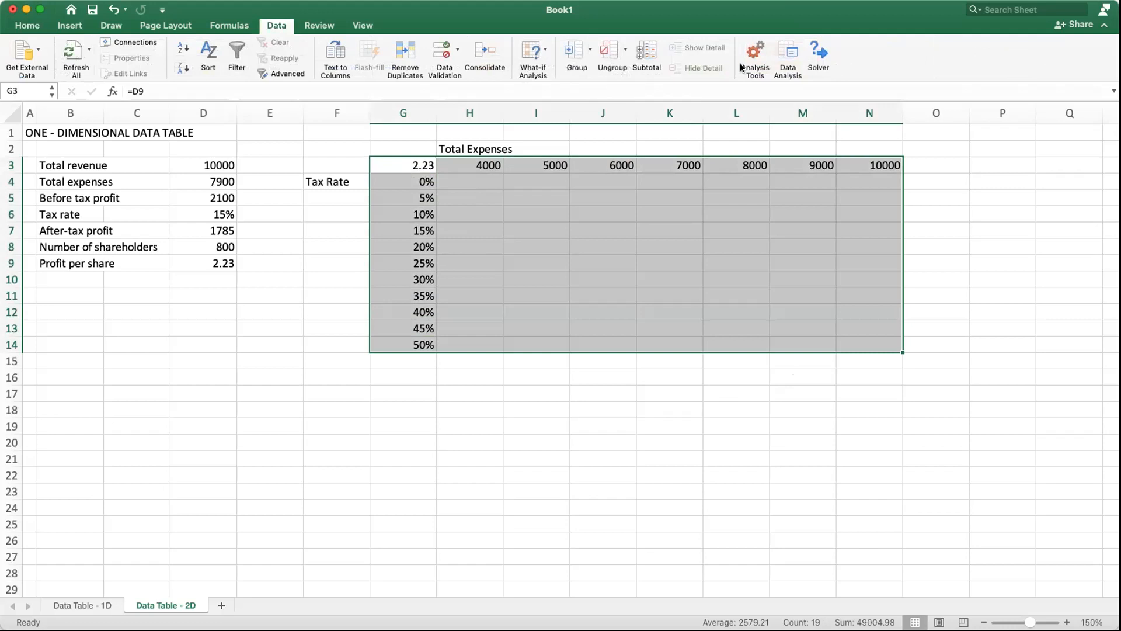
left_click(538, 48)
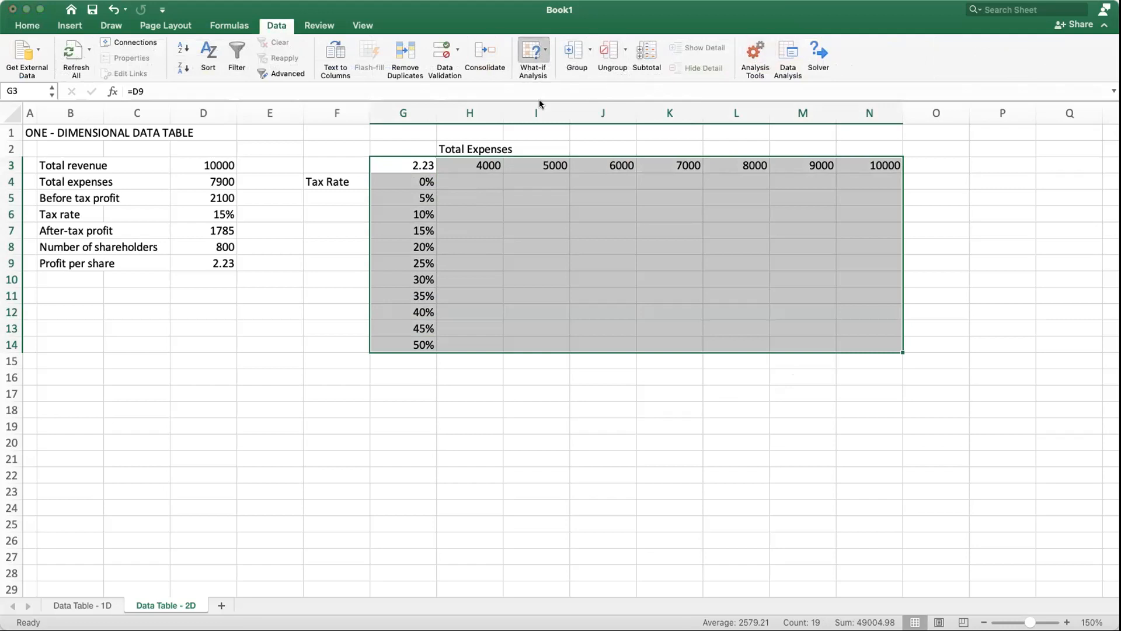
left_click(540, 115)
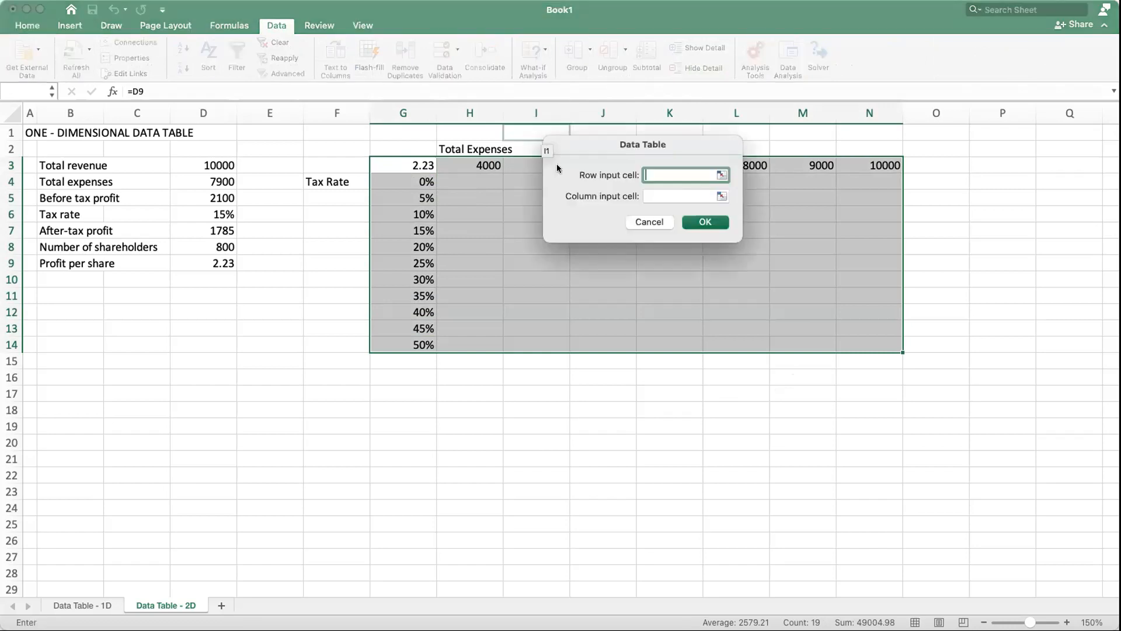
left_click(649, 196)
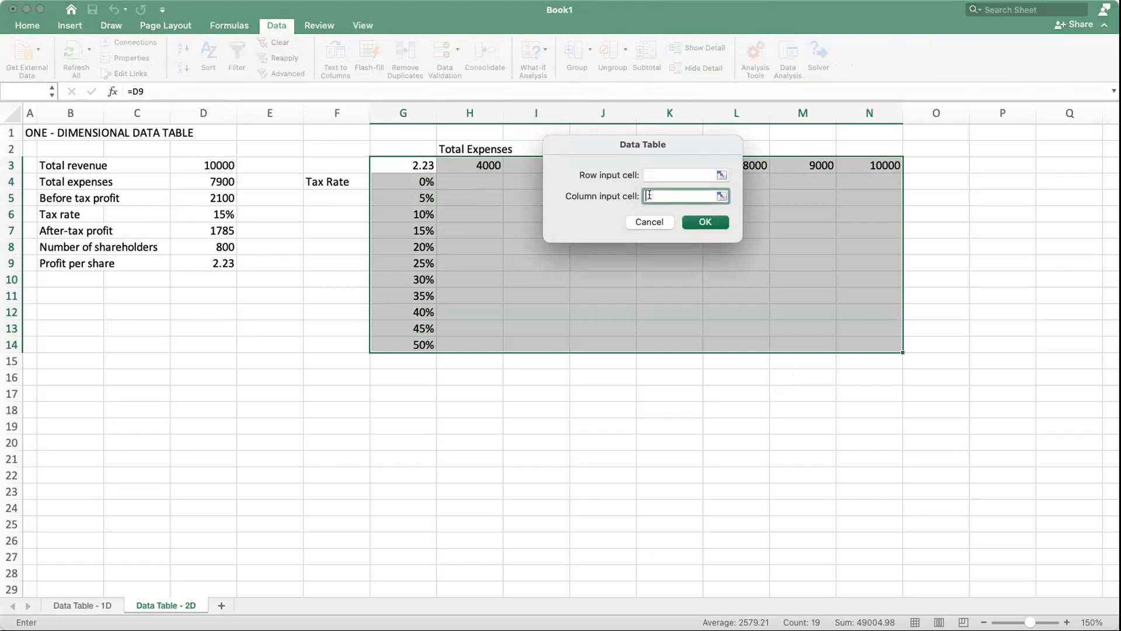
left_click(226, 212)
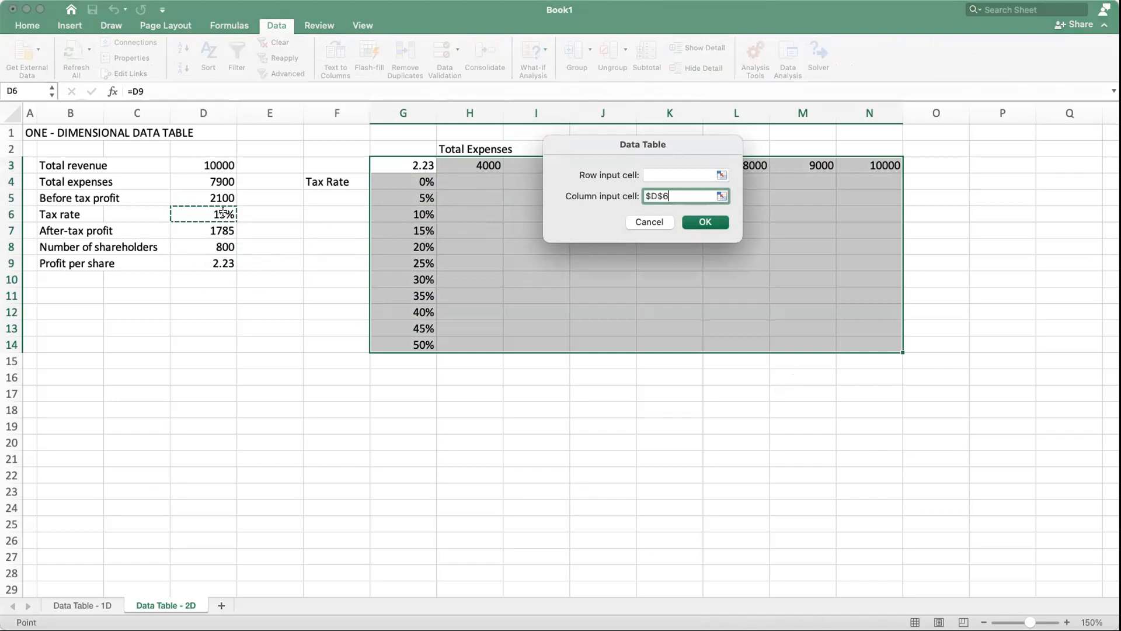
left_click(649, 170)
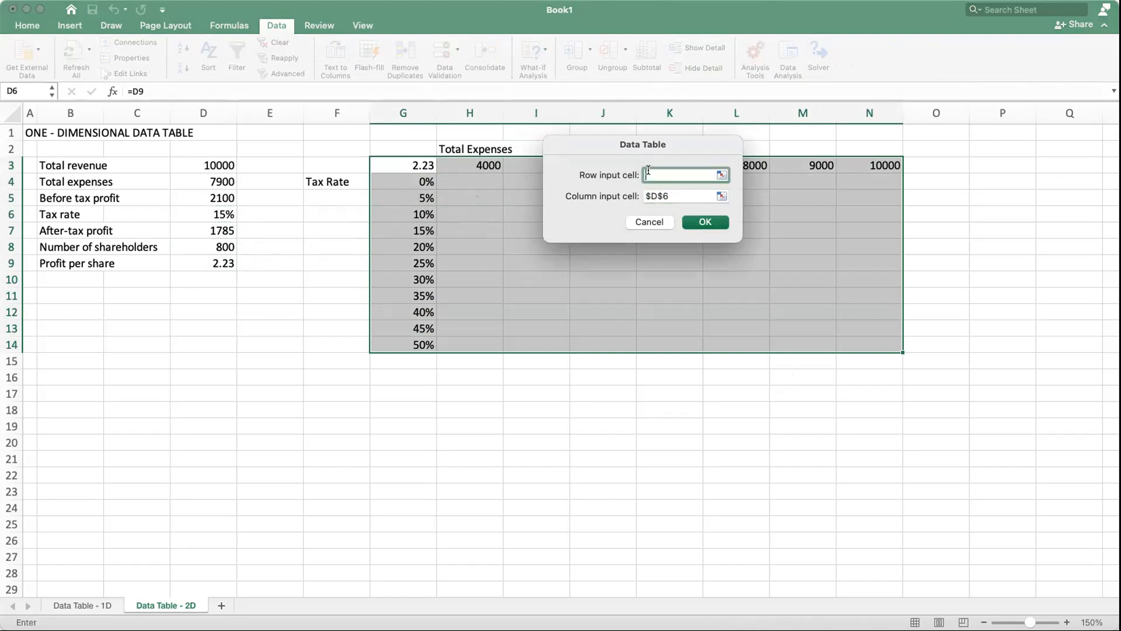
left_click(194, 180)
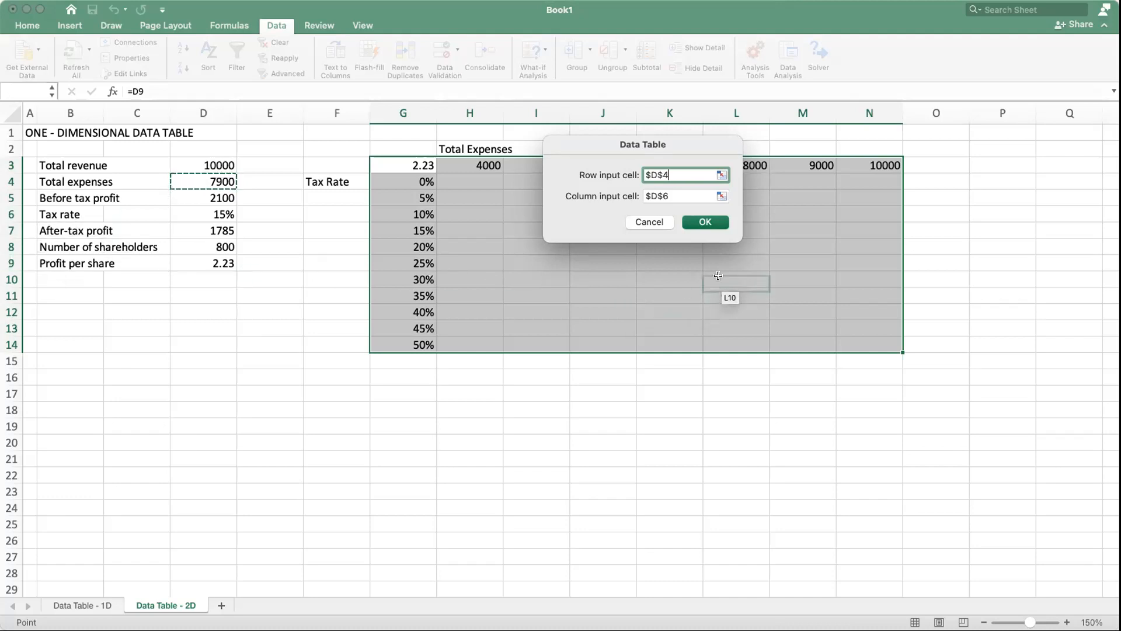
left_click(694, 224)
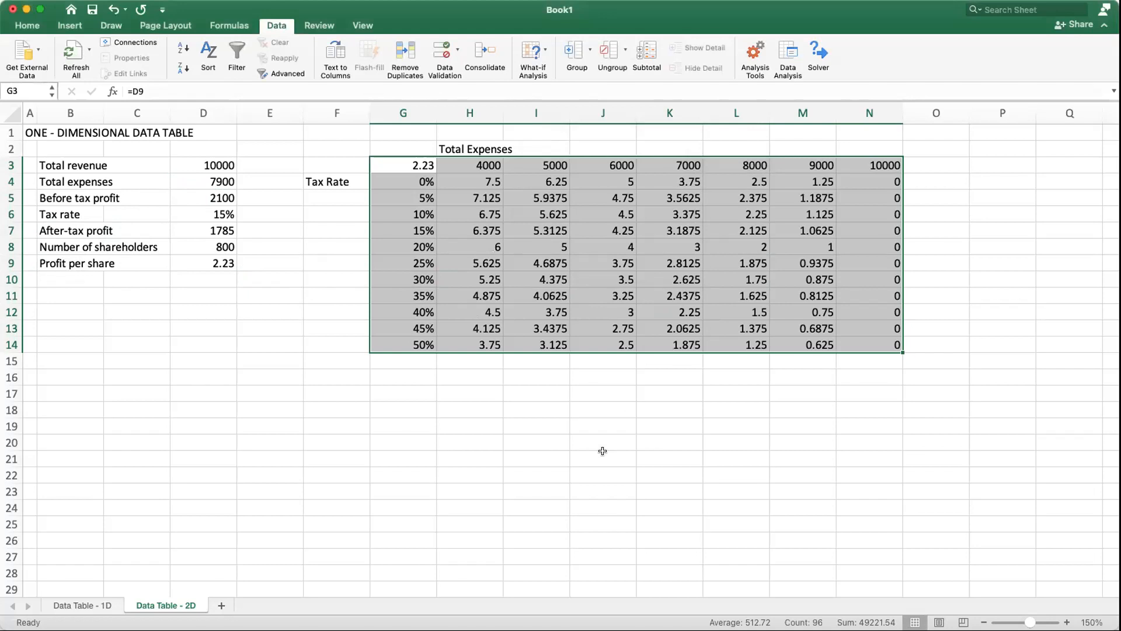
Step: Format the data table results in H4:N14 to show two decimal places
left_click(936, 415)
left_click_drag(490, 182, 884, 342)
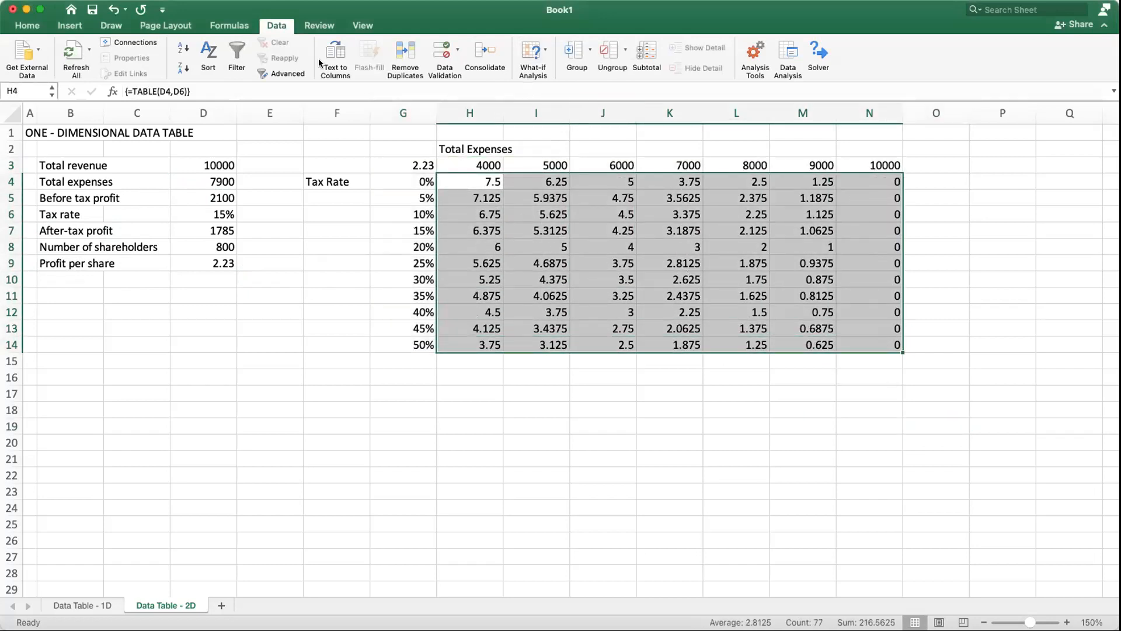
left_click(30, 24)
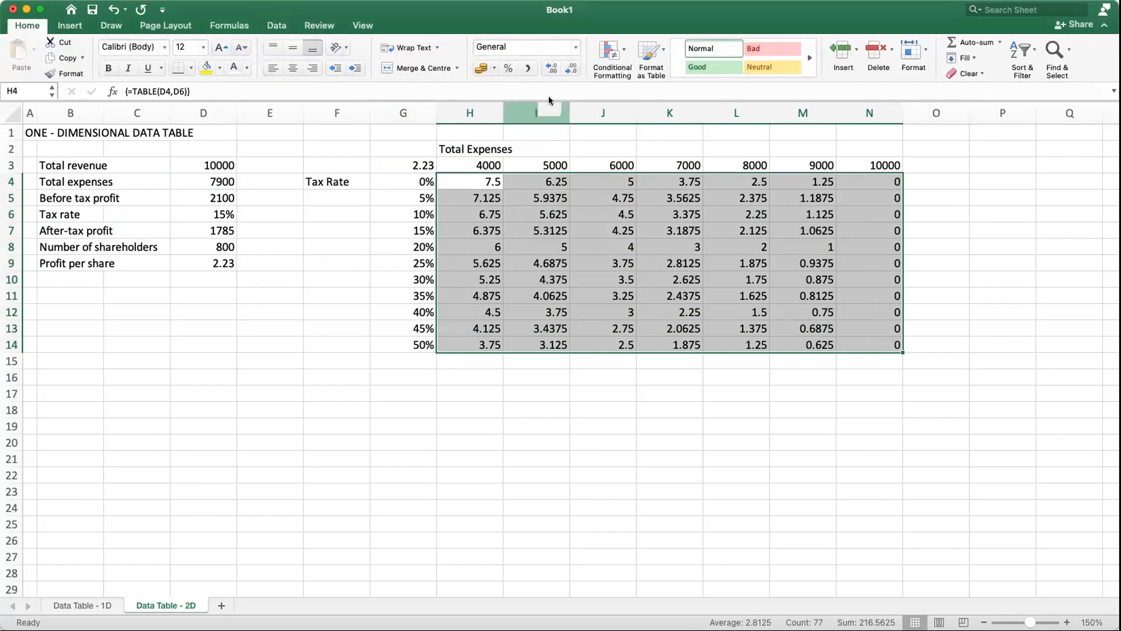
left_click(553, 68)
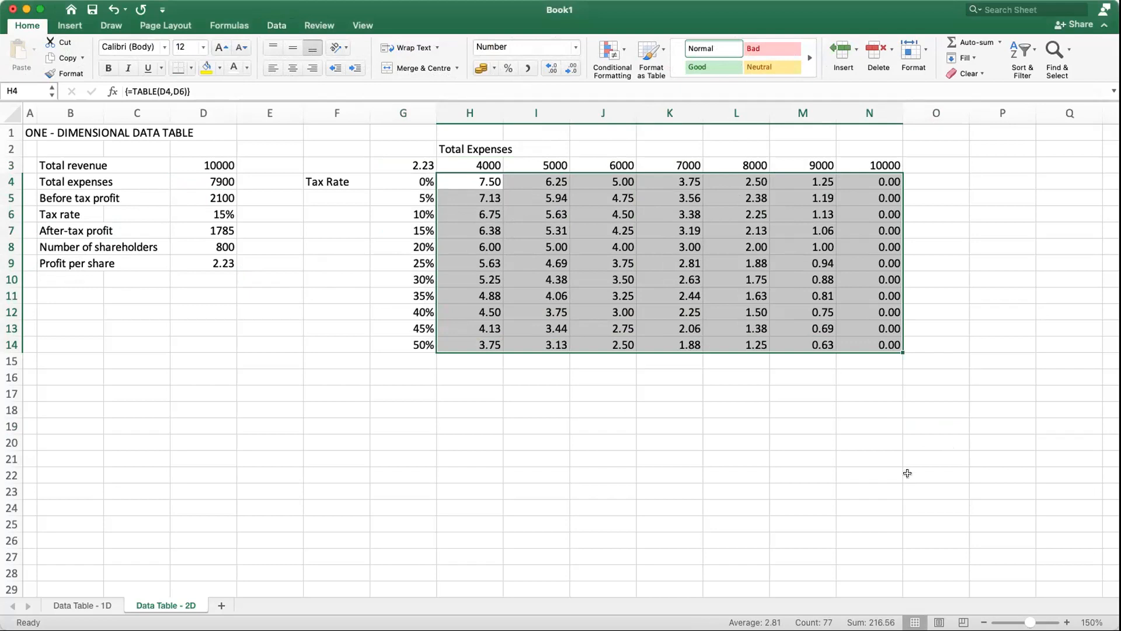
left_click(806, 456)
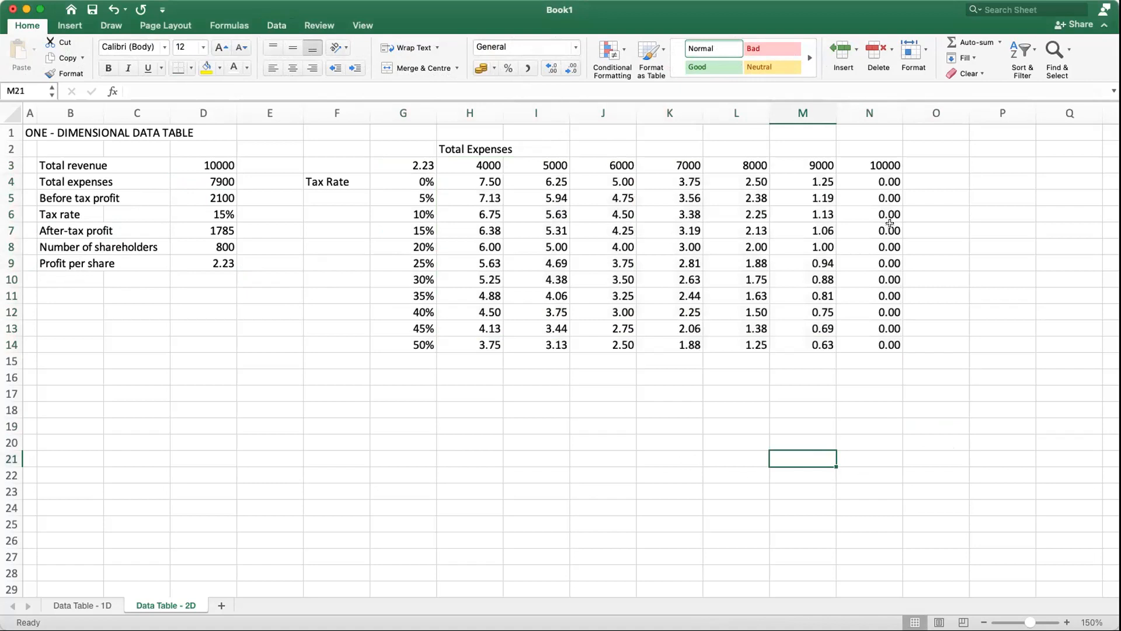
Step: Compare the 10000 expense value in N3 with the total revenue and total expenses in the profit model
left_click(893, 165)
left_click(212, 164)
left_click(211, 179)
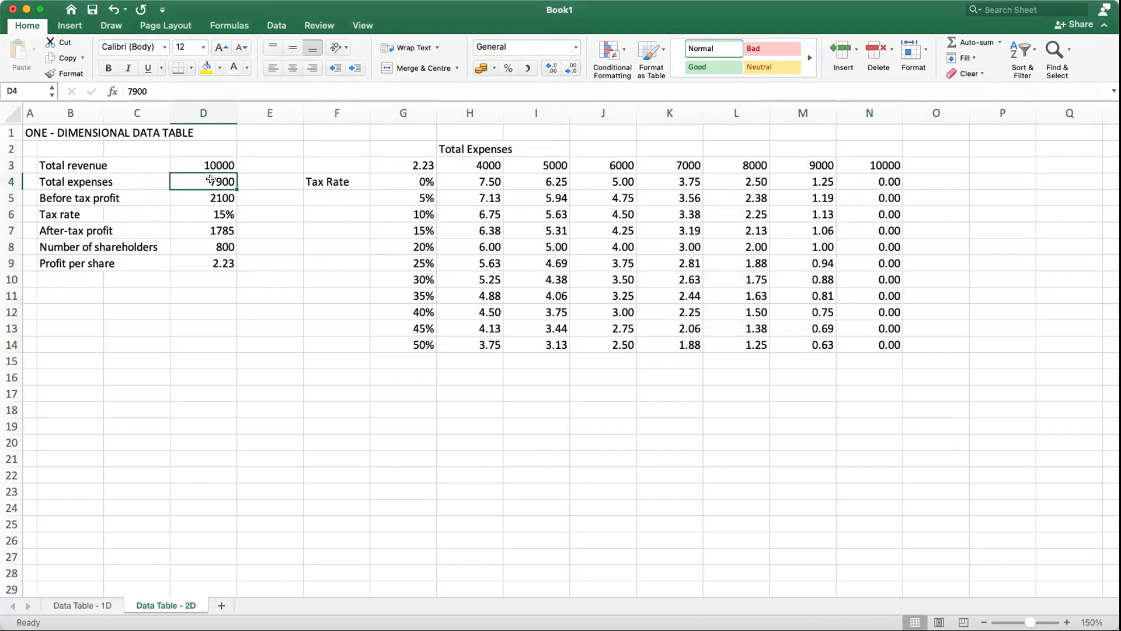
Step: Examine the formulas in D5, D7 and D9 and compare them with the 10000 expense column and the 0% tax rate row
left_click(217, 196)
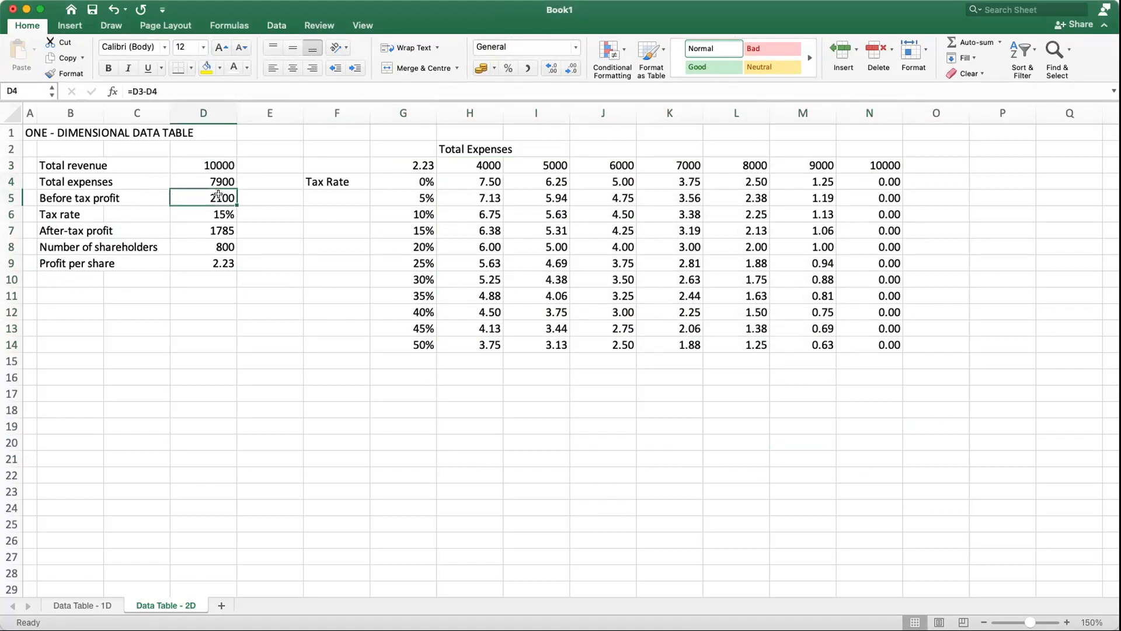
left_click(218, 231)
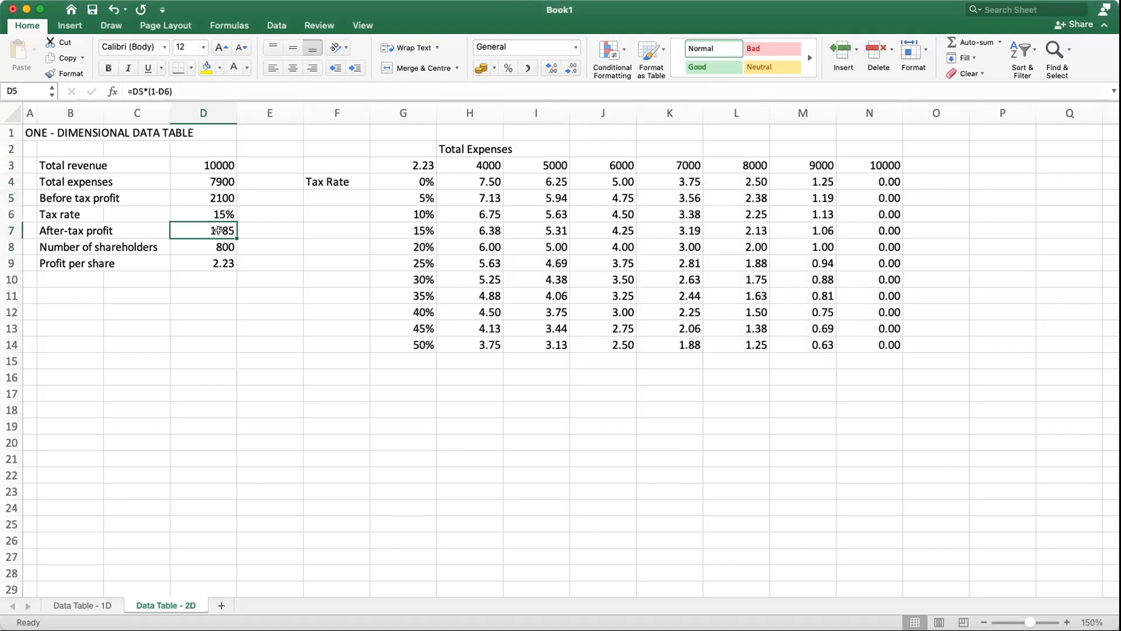
left_click(222, 263)
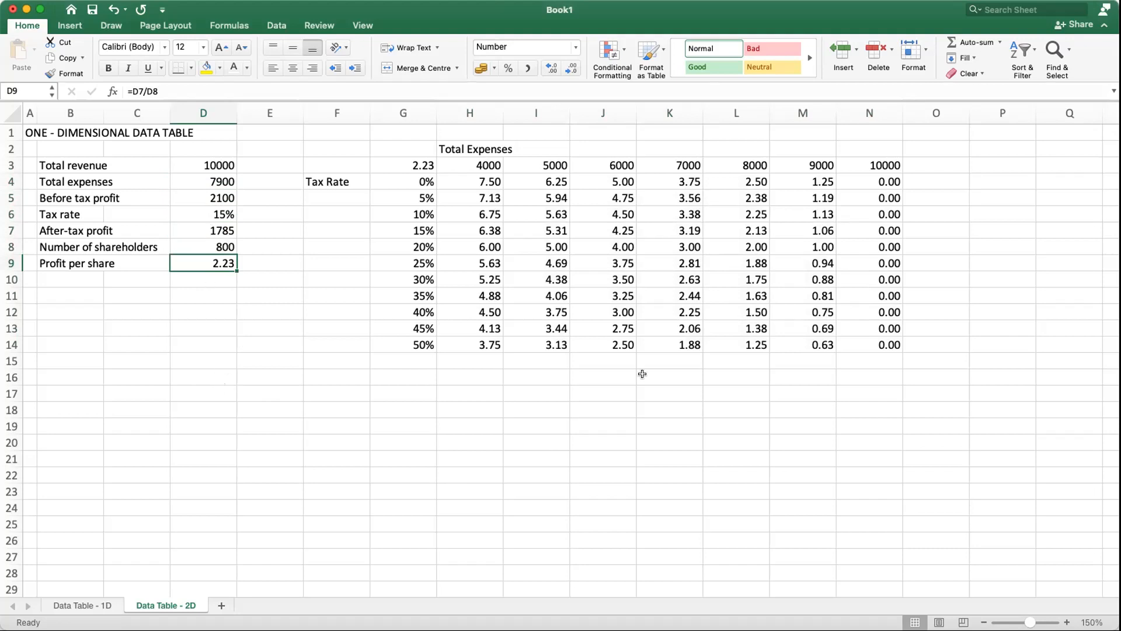
left_click_drag(879, 181, 879, 339)
left_click(752, 422)
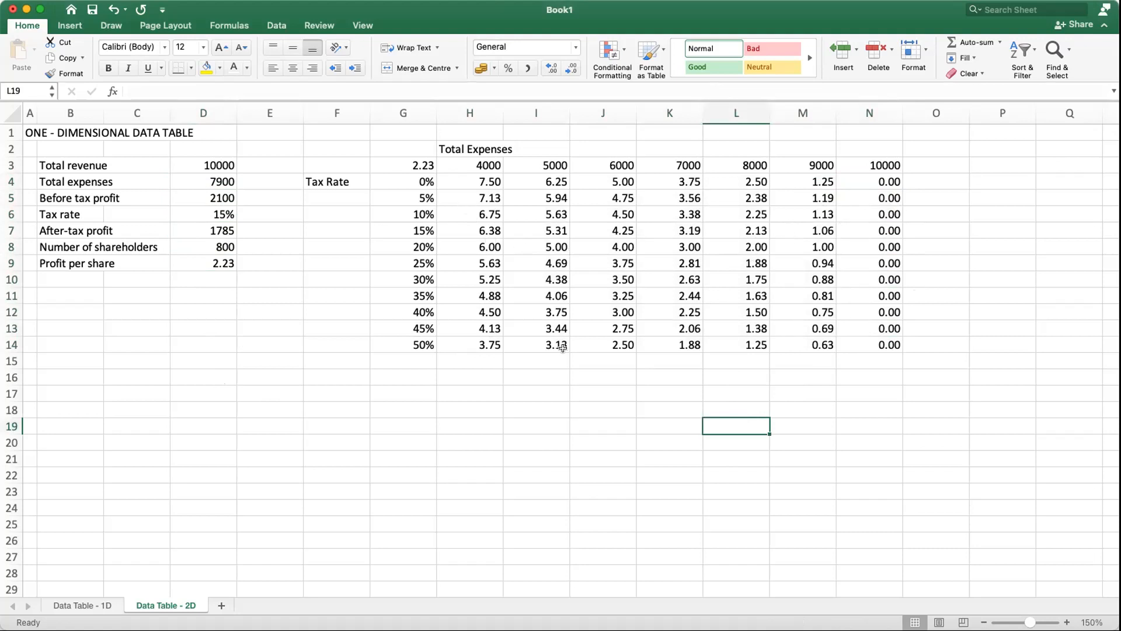
left_click(421, 181)
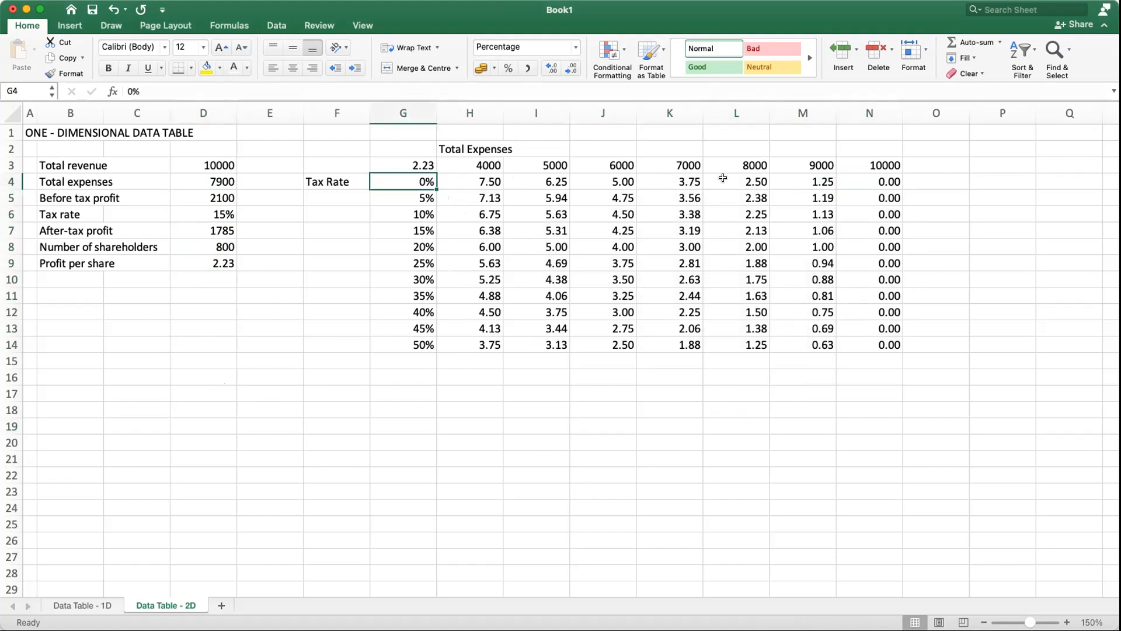
left_click(852, 424)
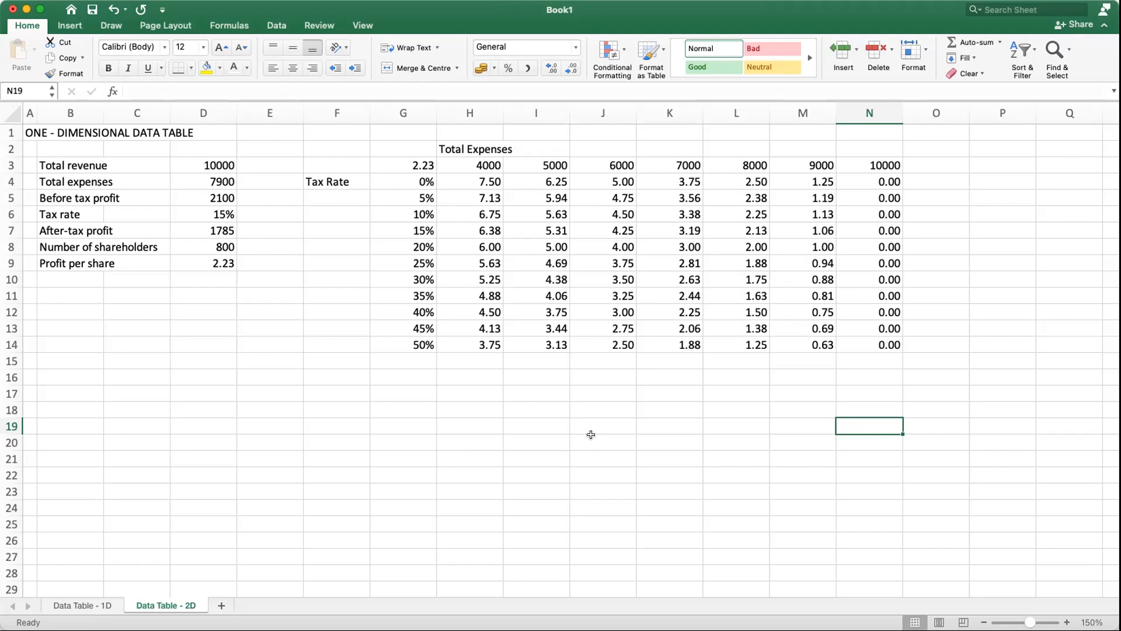
Step: Highlight the 8000 expense header in L3 and the 20% tax rate in G8 with a yellow fill
left_click(752, 163)
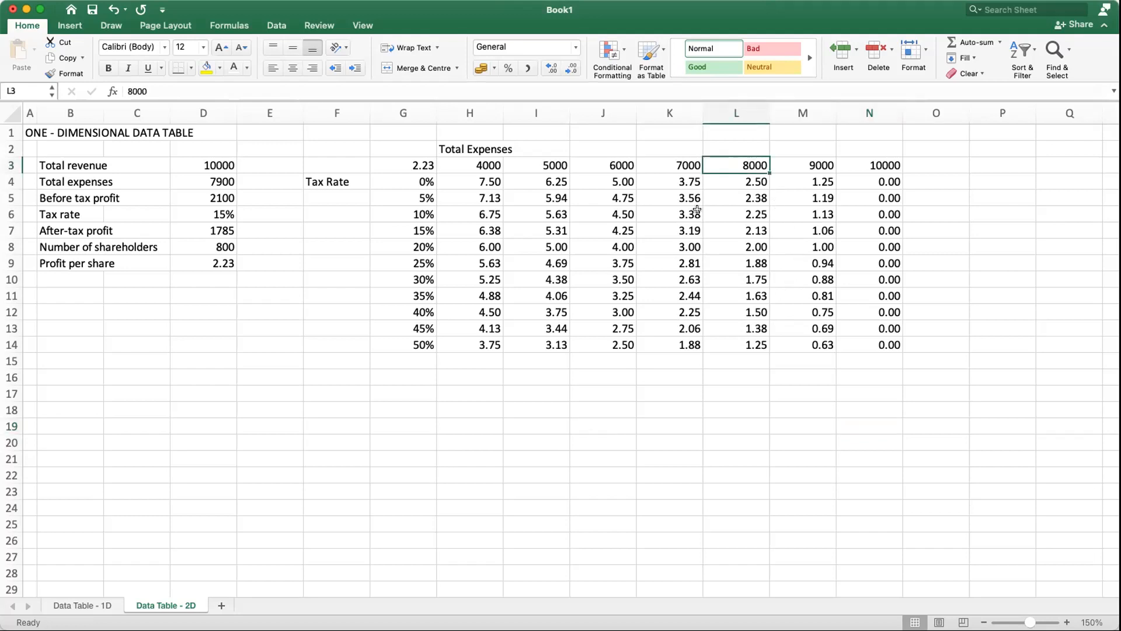
left_click(202, 70)
left_click(414, 248)
left_click(206, 69)
left_click(573, 528)
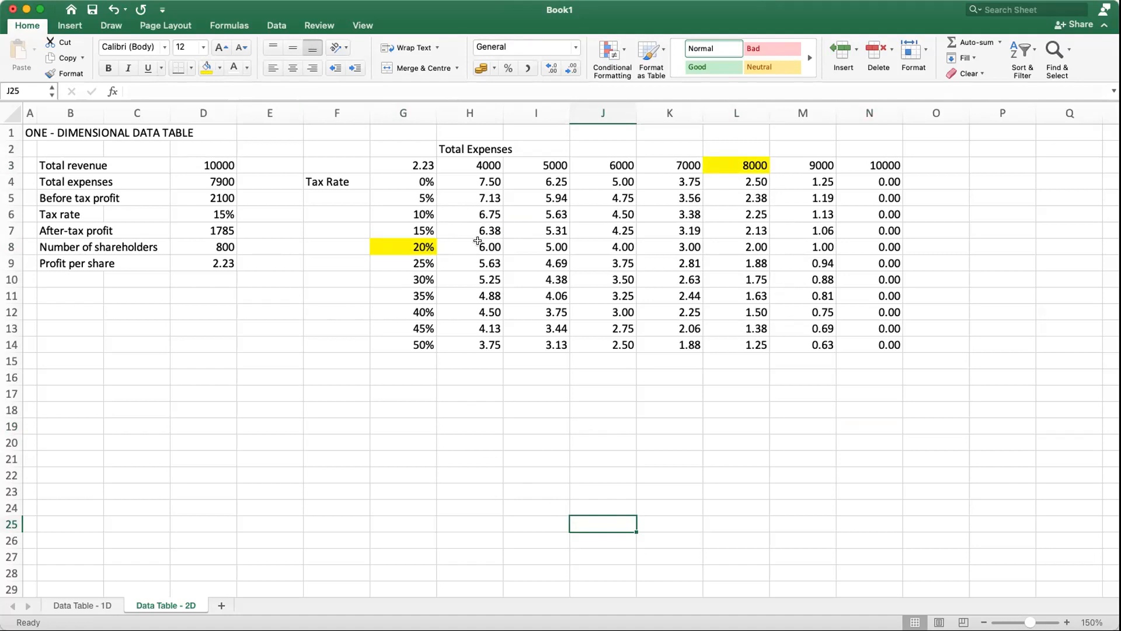
Step: Put an outside border around L8, the profit per share for 8000 expenses and a 20% tax rate
left_click(750, 244)
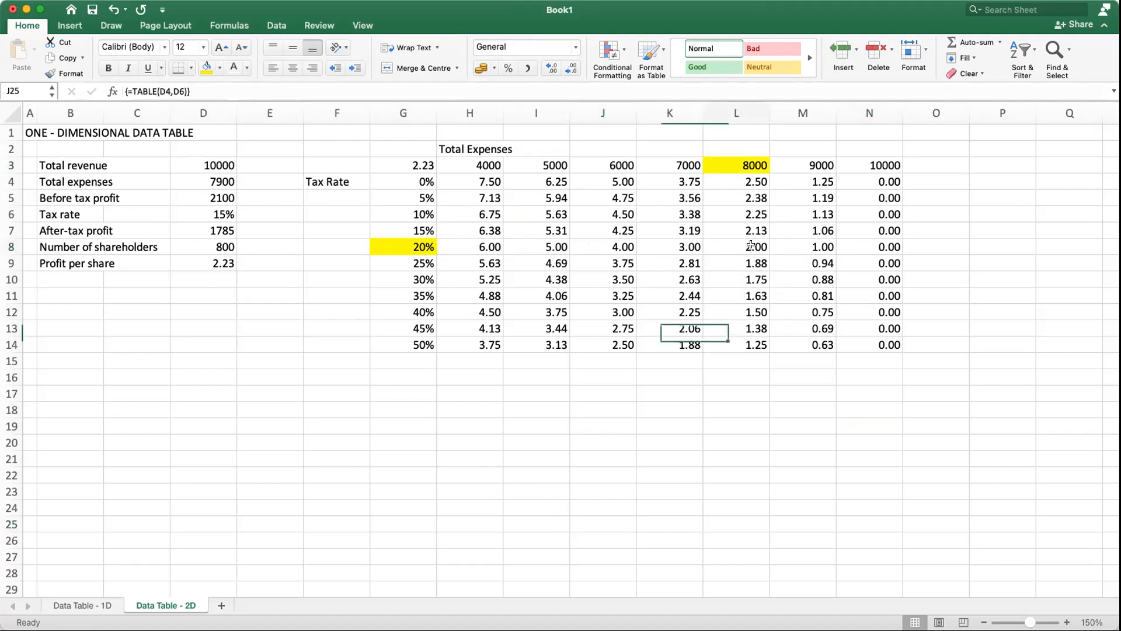
left_click(188, 67)
left_click(689, 427)
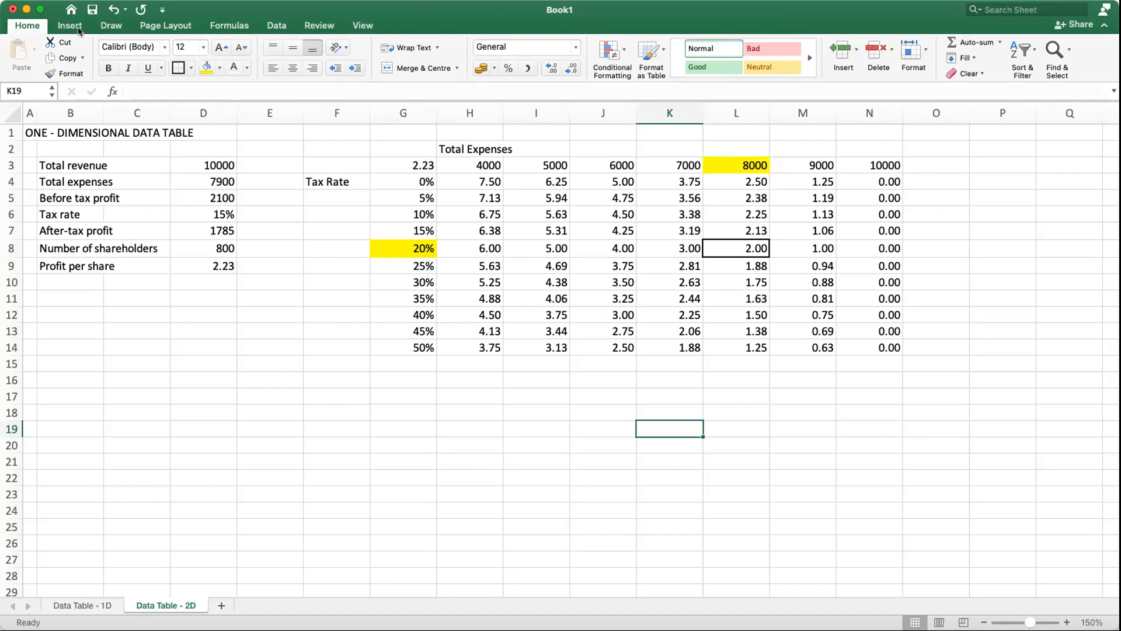
Step: Undo the border on L8 and the yellow fills on G8 and L3
left_click(114, 14)
left_click(114, 14)
left_click(114, 14)
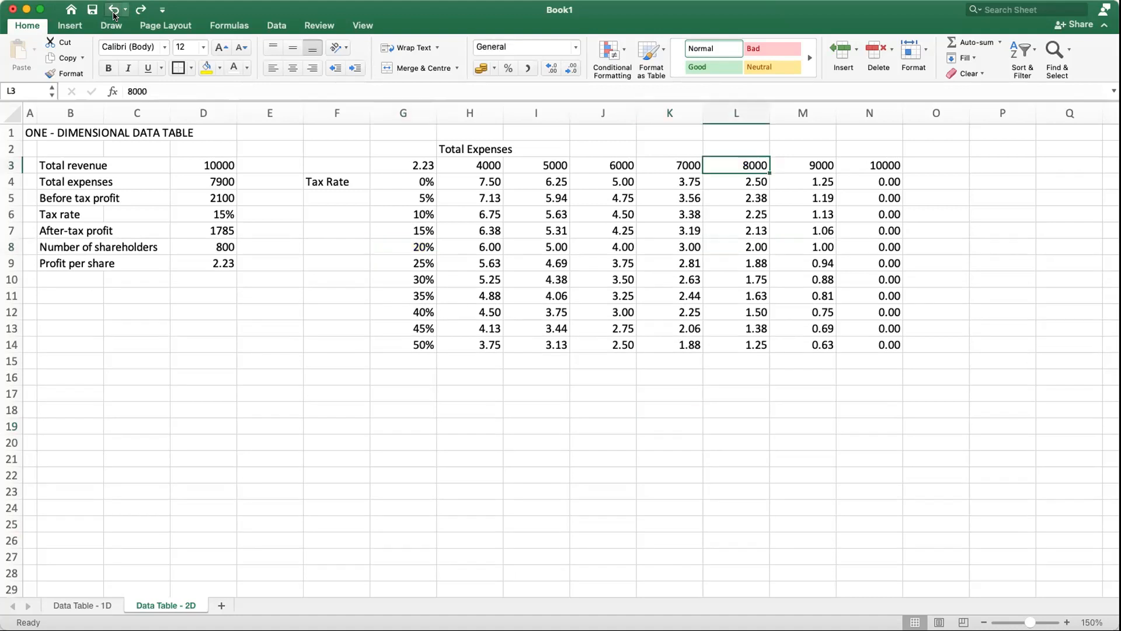
left_click(946, 434)
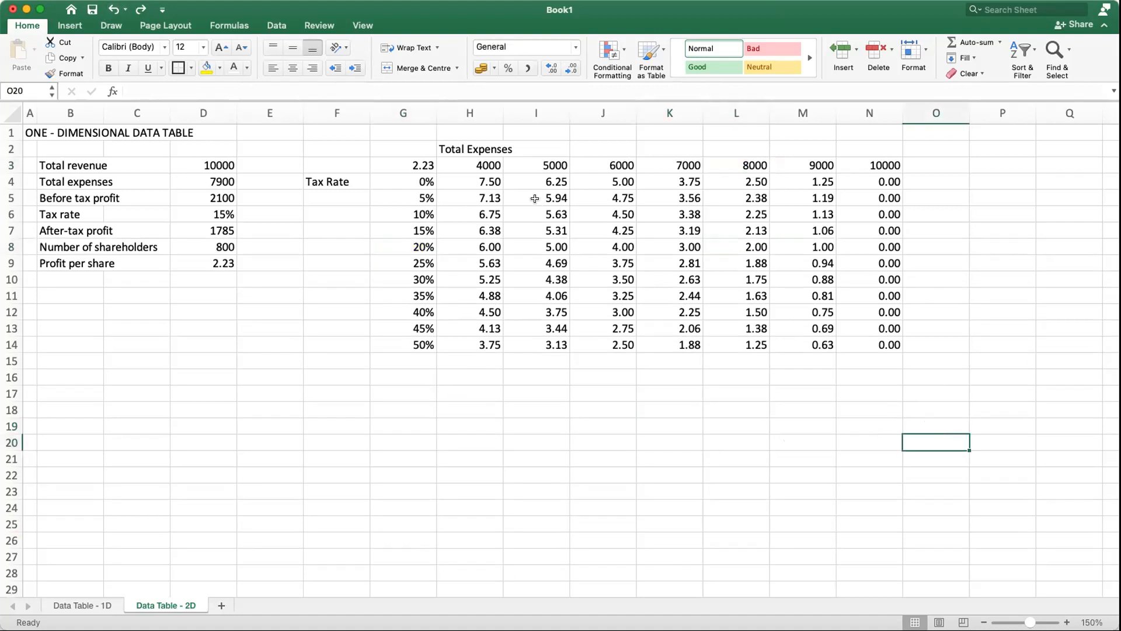
Step: Make the text of corner cell G3 white and apply a green-yellow-red color scale to the results in H4:N14
left_click(412, 163)
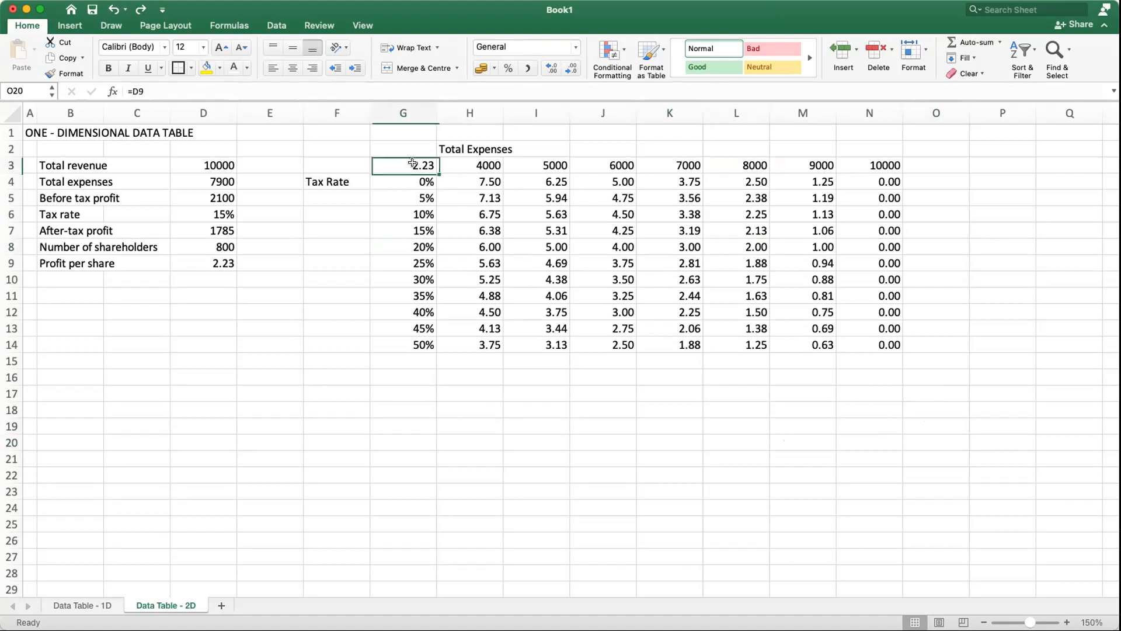
left_click(233, 68)
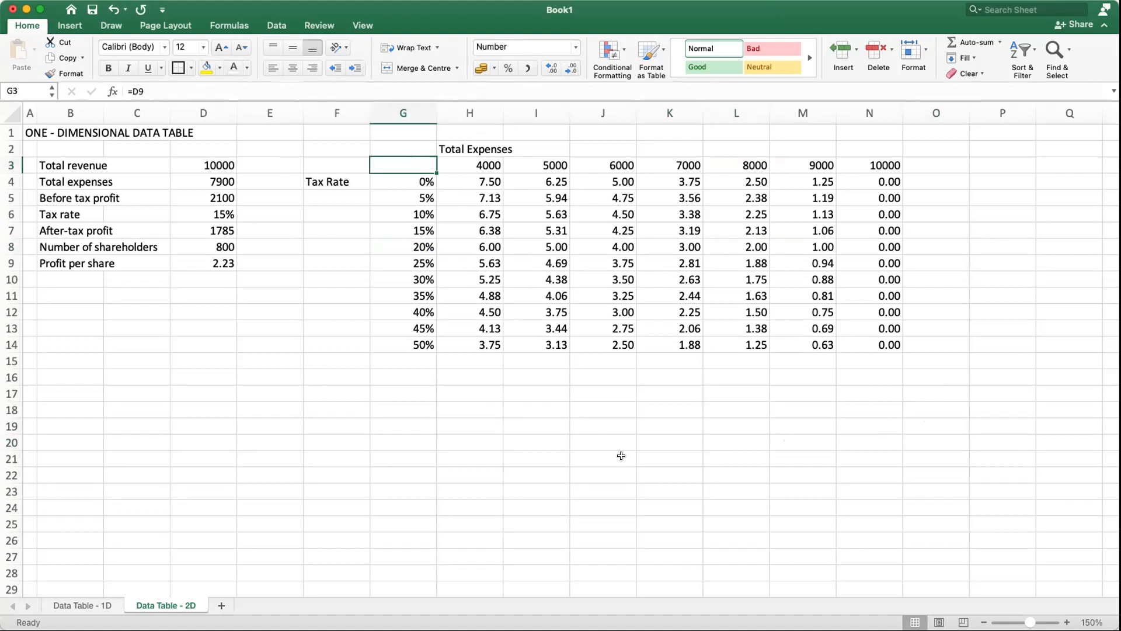
left_click_drag(469, 180, 879, 345)
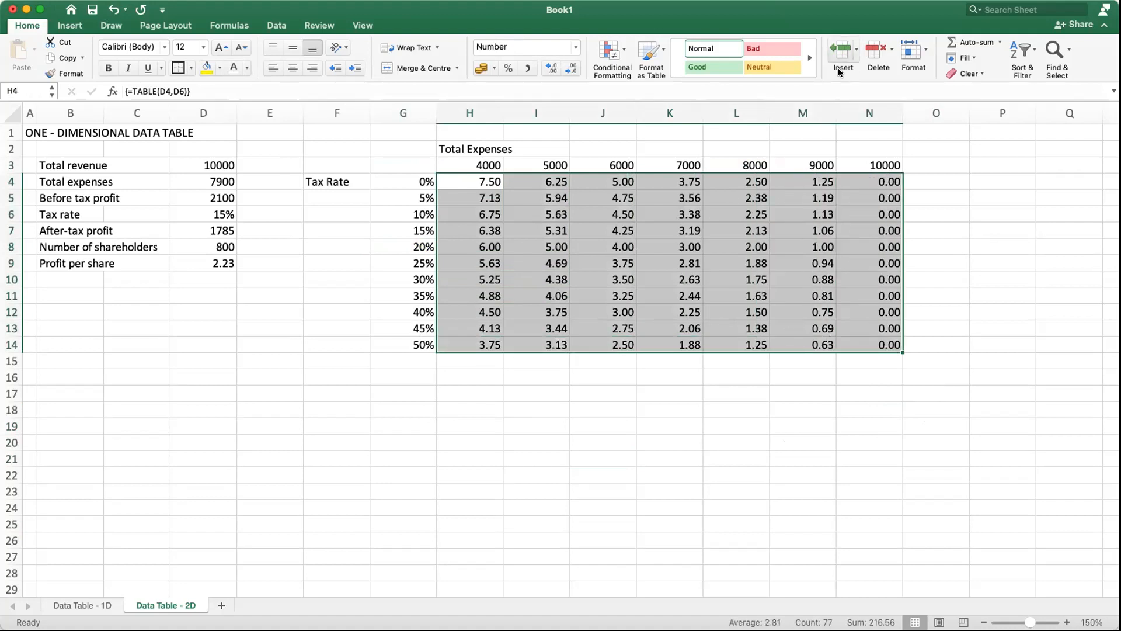
left_click(623, 50)
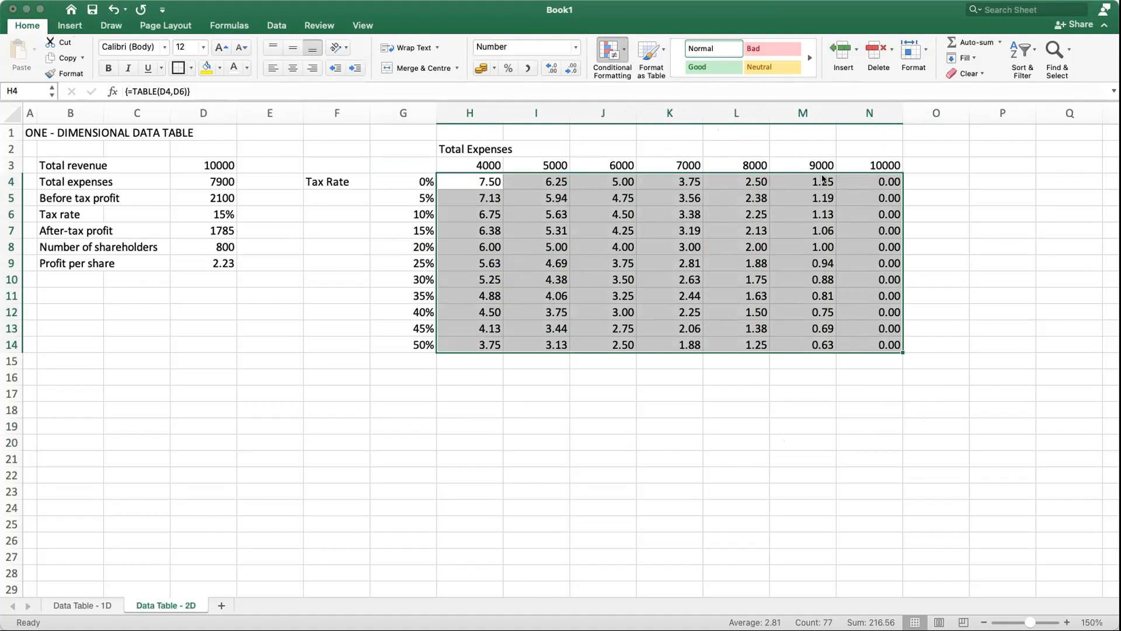
left_click(656, 509)
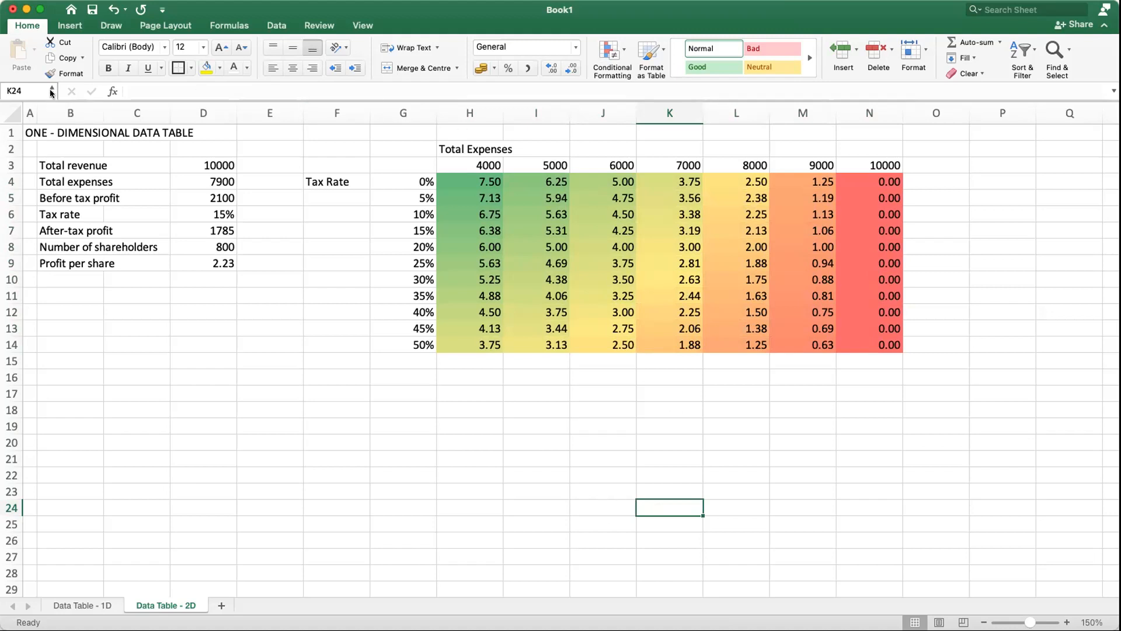
left_click(857, 421)
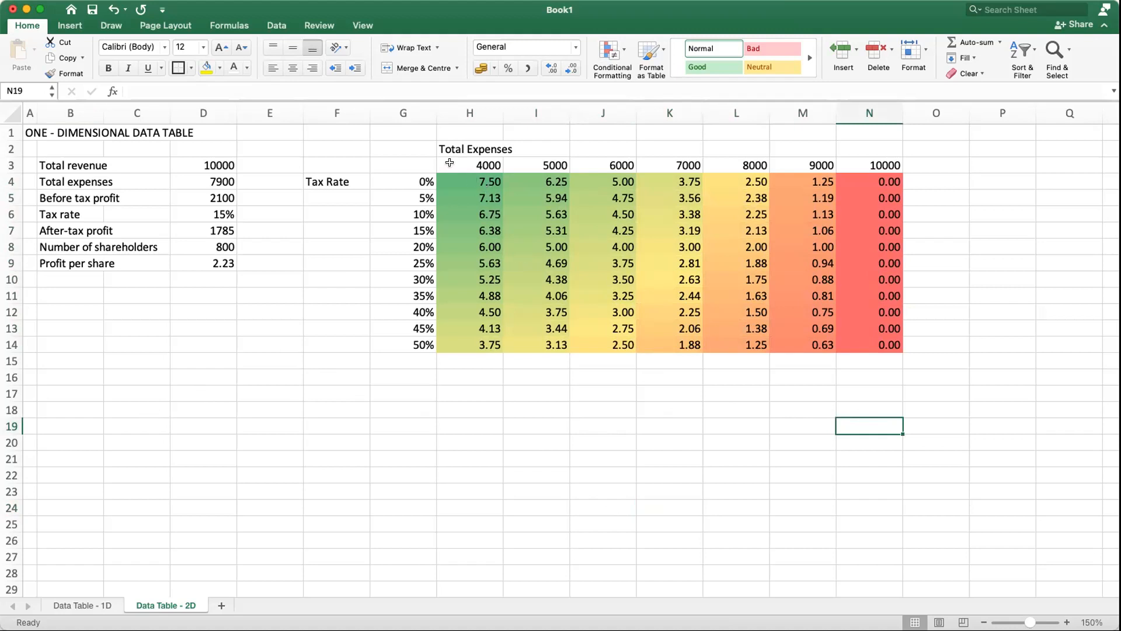
Step: Add an outside border around the profit per share results in H4:N14
left_click_drag(449, 162, 864, 163)
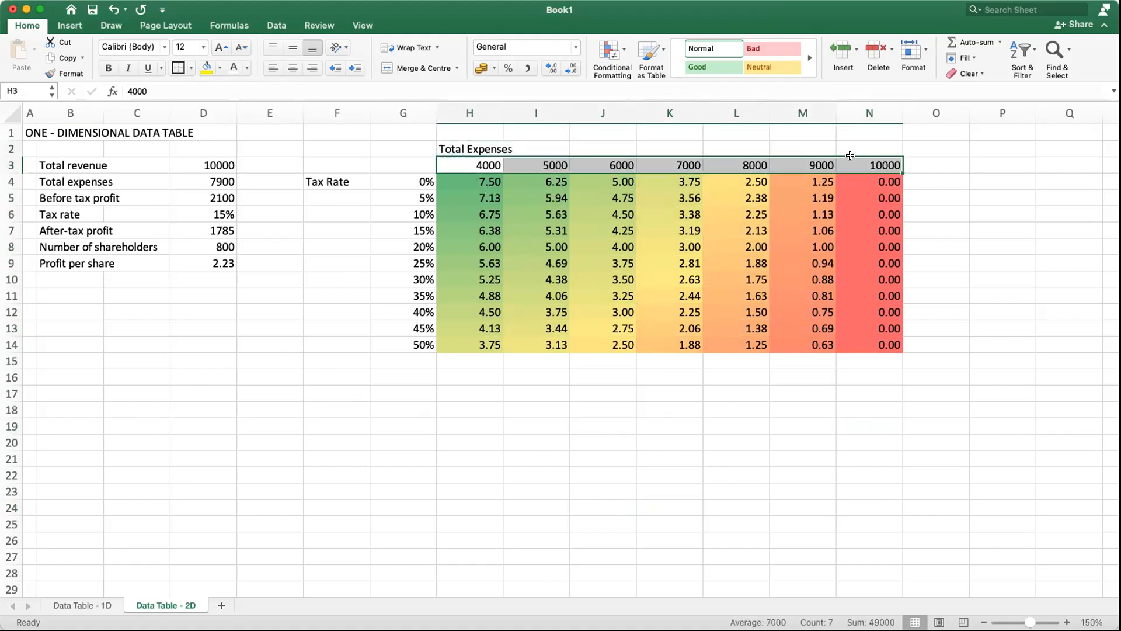
left_click(710, 210)
left_click_drag(455, 181, 864, 336)
left_click(191, 68)
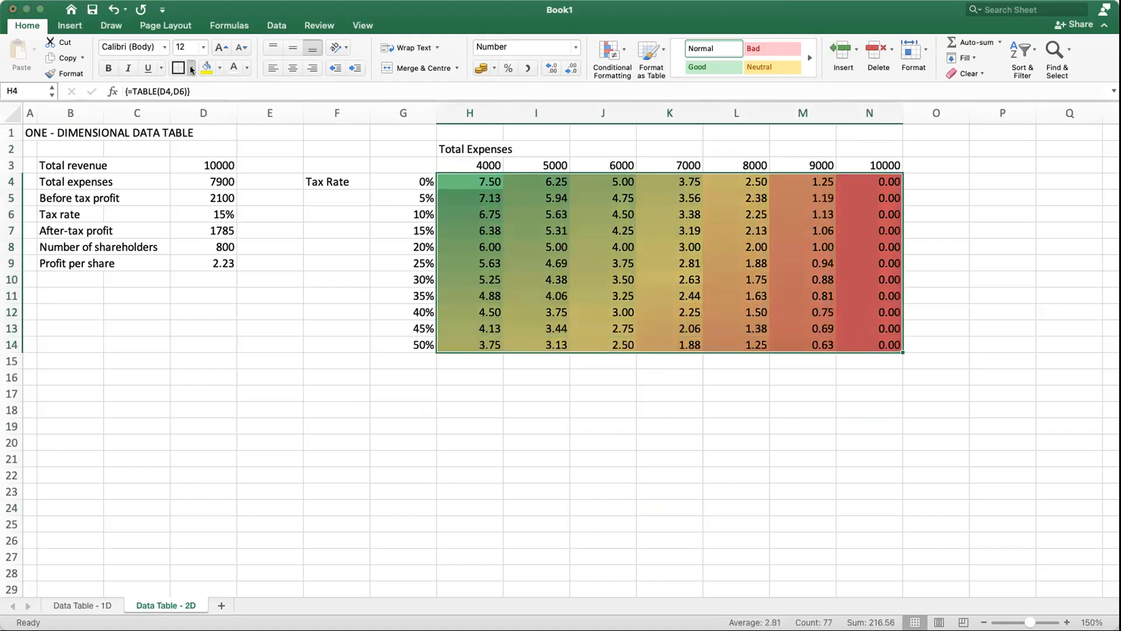
left_click(731, 474)
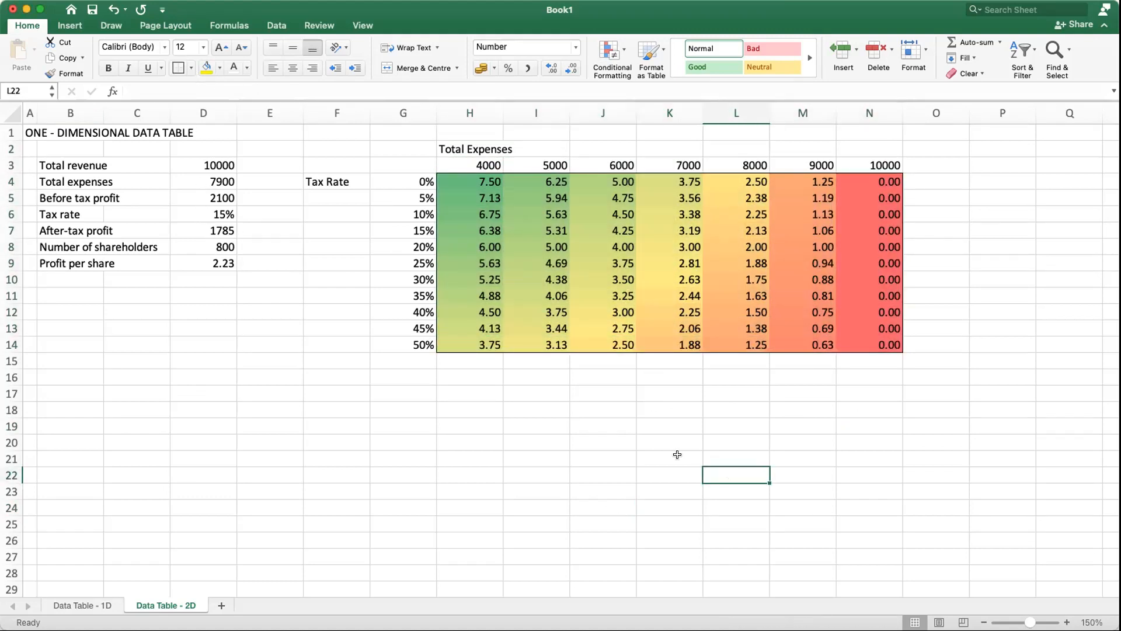
Step: Add a left border to the tax rates in G4:G14 and a top border to the expense values in H3:N3
left_click_drag(406, 181, 406, 344)
left_click(191, 69)
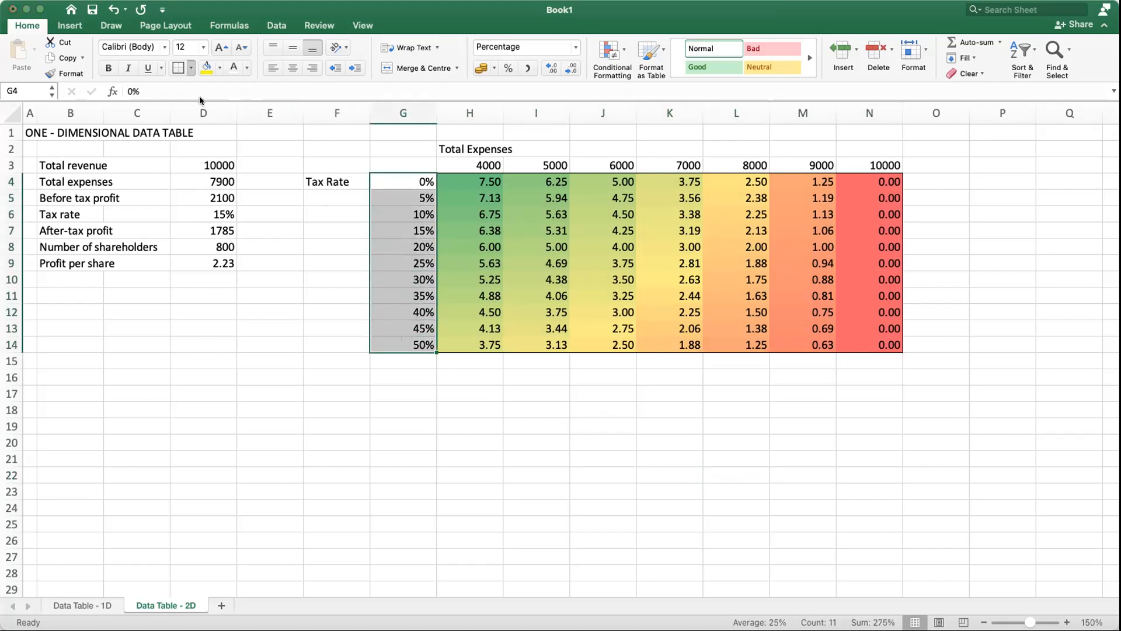
left_click(197, 133)
left_click_drag(484, 167, 875, 165)
left_click(190, 67)
left_click(194, 117)
left_click(788, 445)
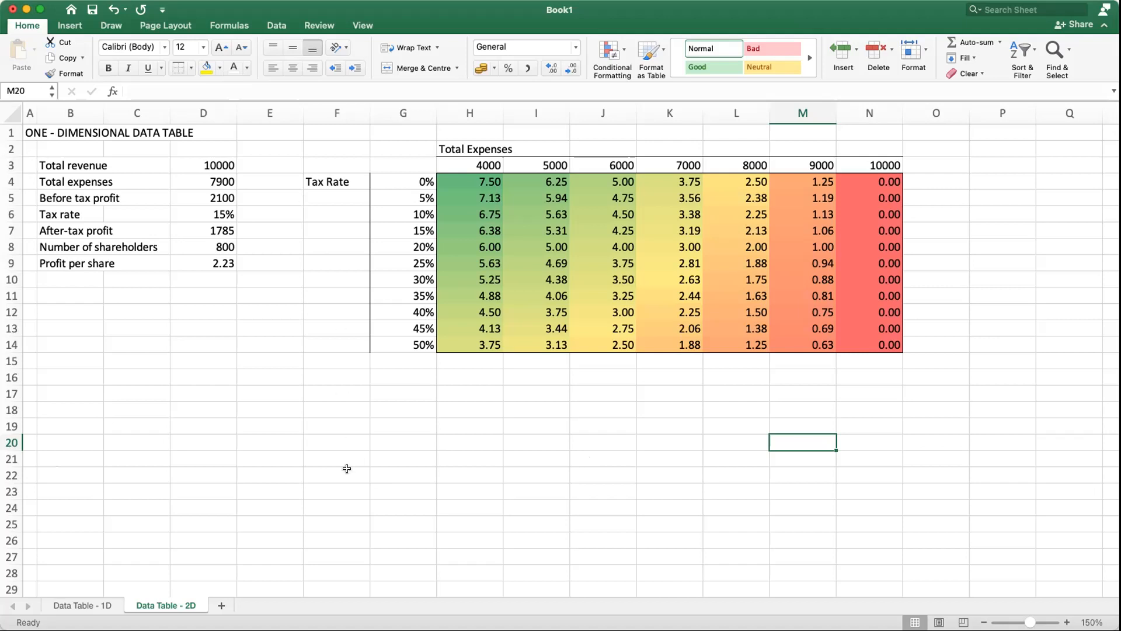
Step: View the workbook's general properties and close them without making changes
left_click(70, 1)
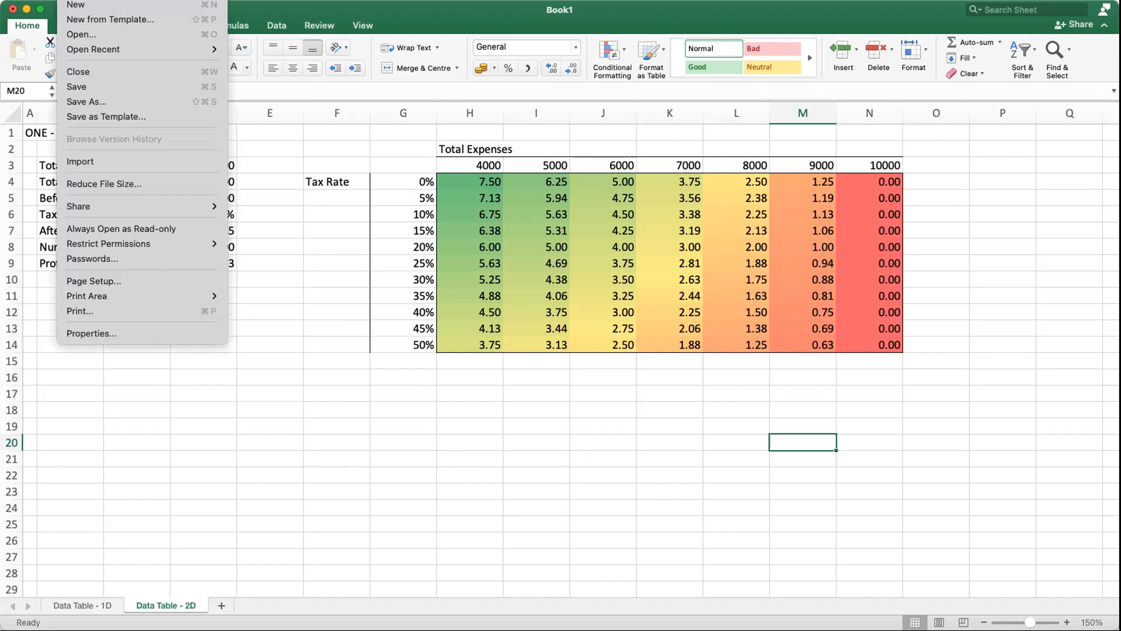
left_click(123, 334)
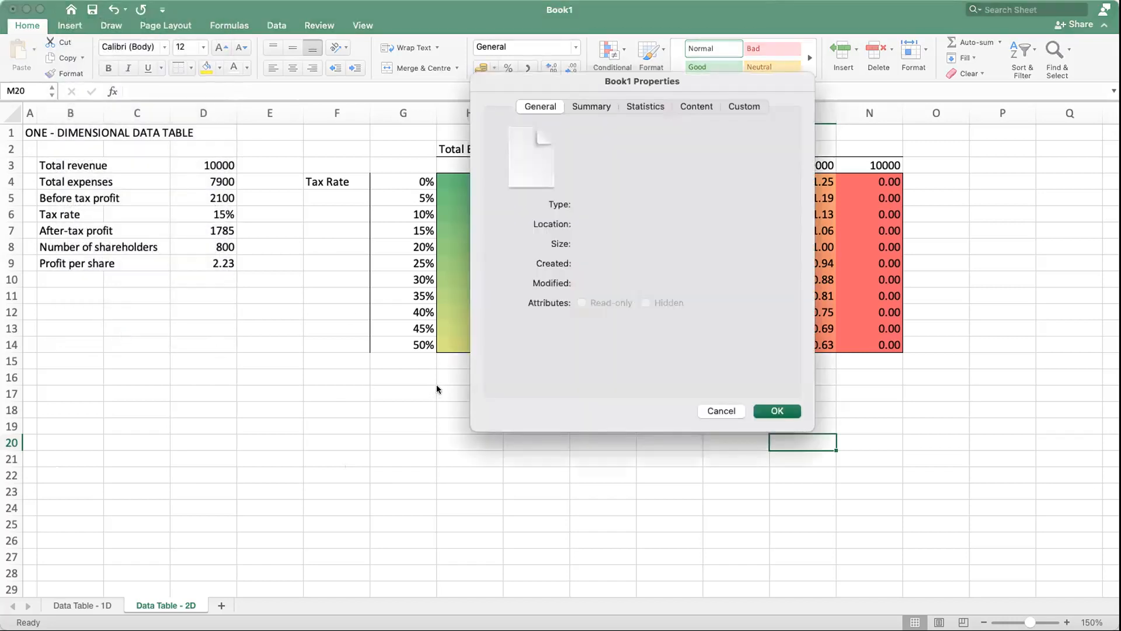
left_click(722, 411)
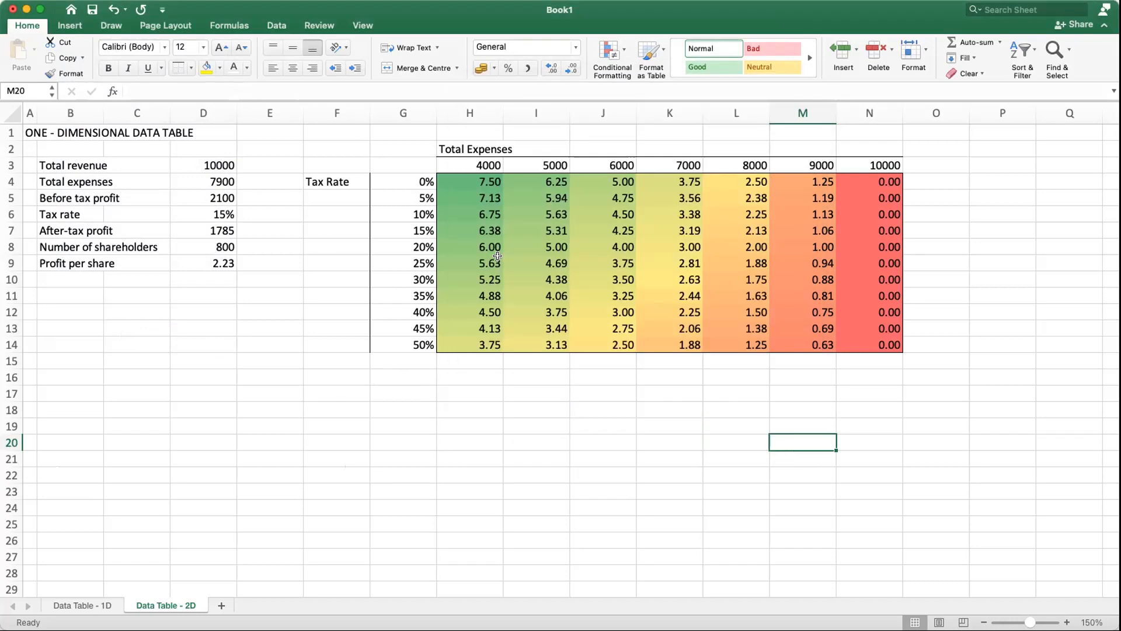
Step: Look through the categories of the Excel preferences and close them without changing any setting
left_click(69, 0)
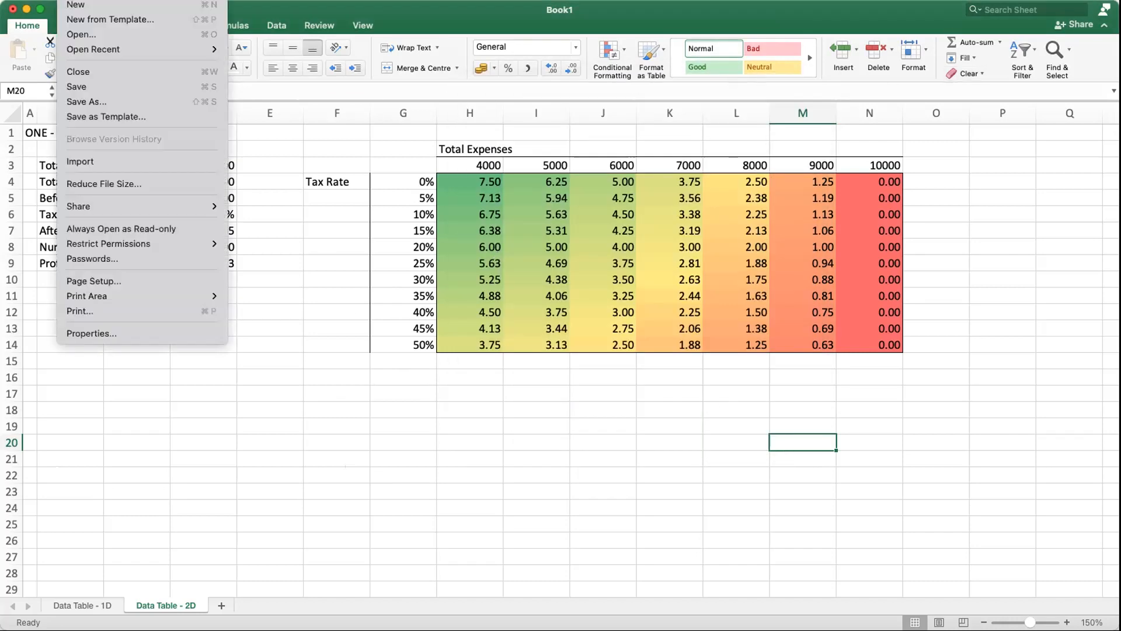
mouse_move(39, 0)
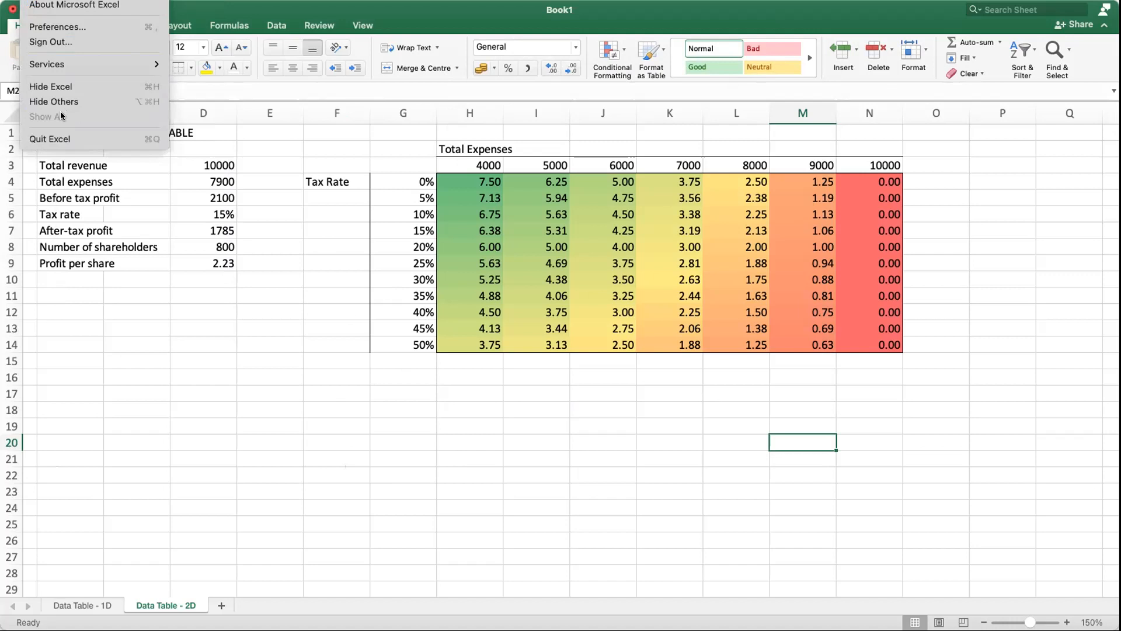
left_click(80, 30)
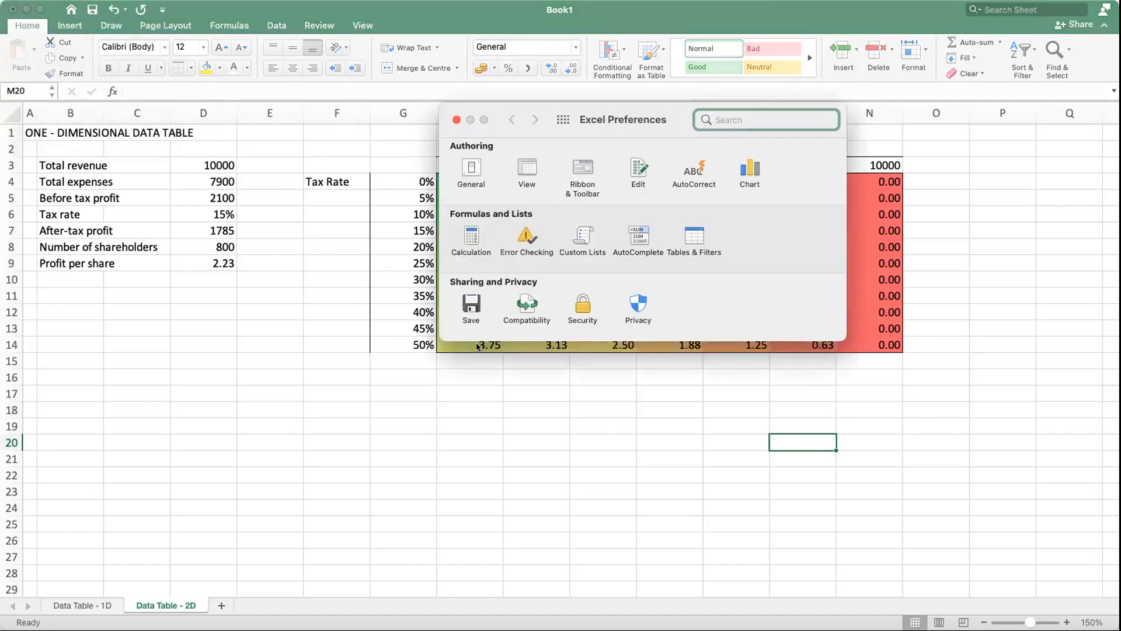
left_click_drag(549, 107, 233, 137)
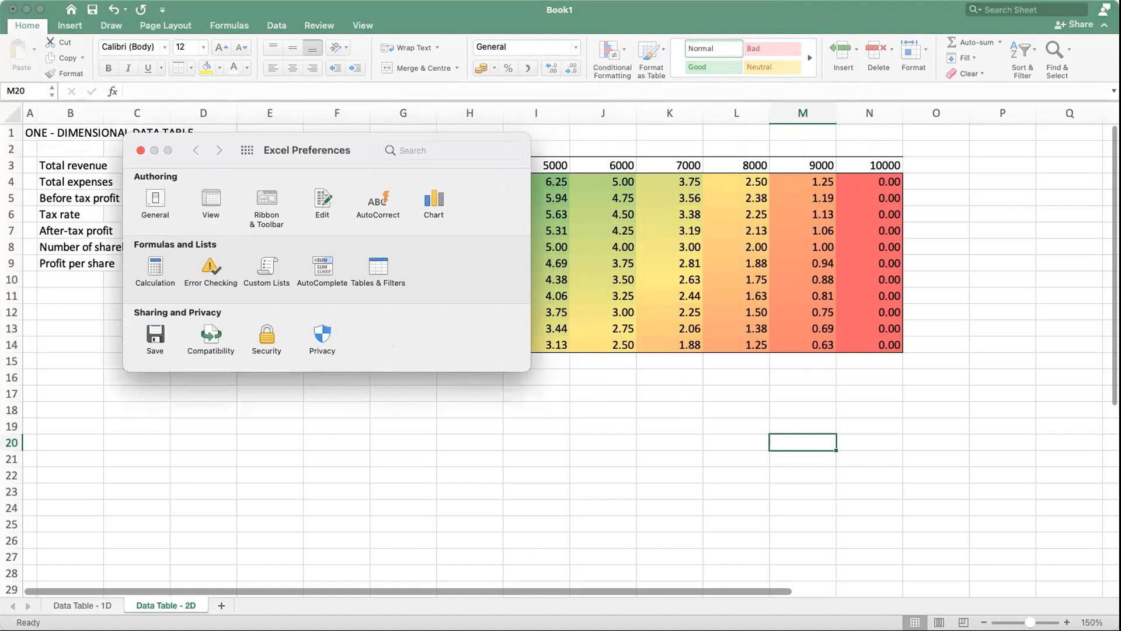
key("super+w")
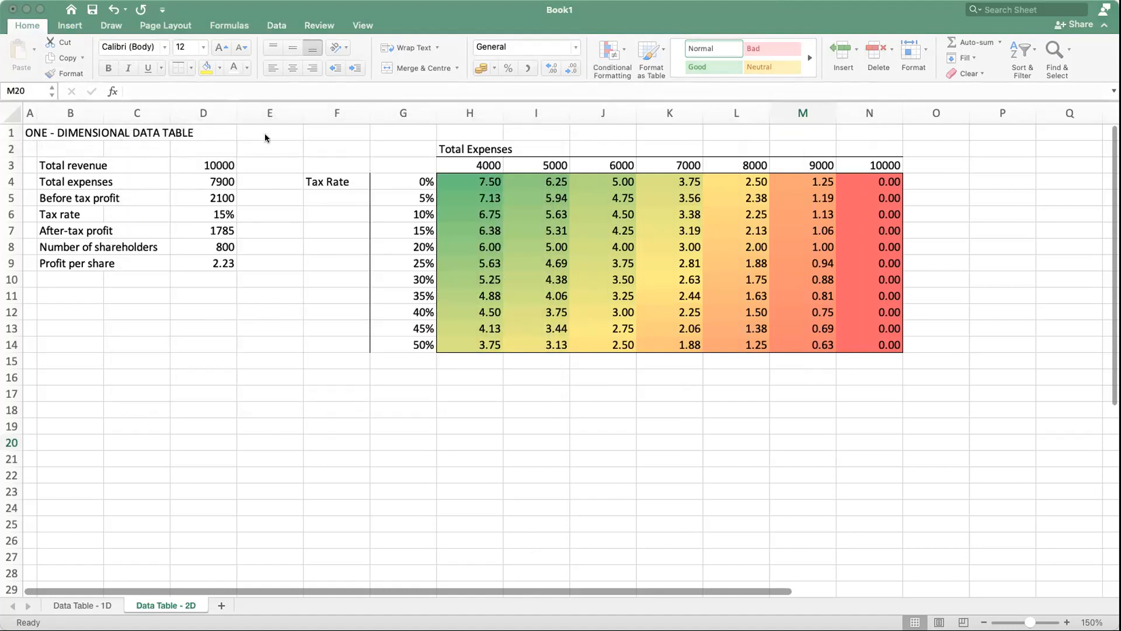
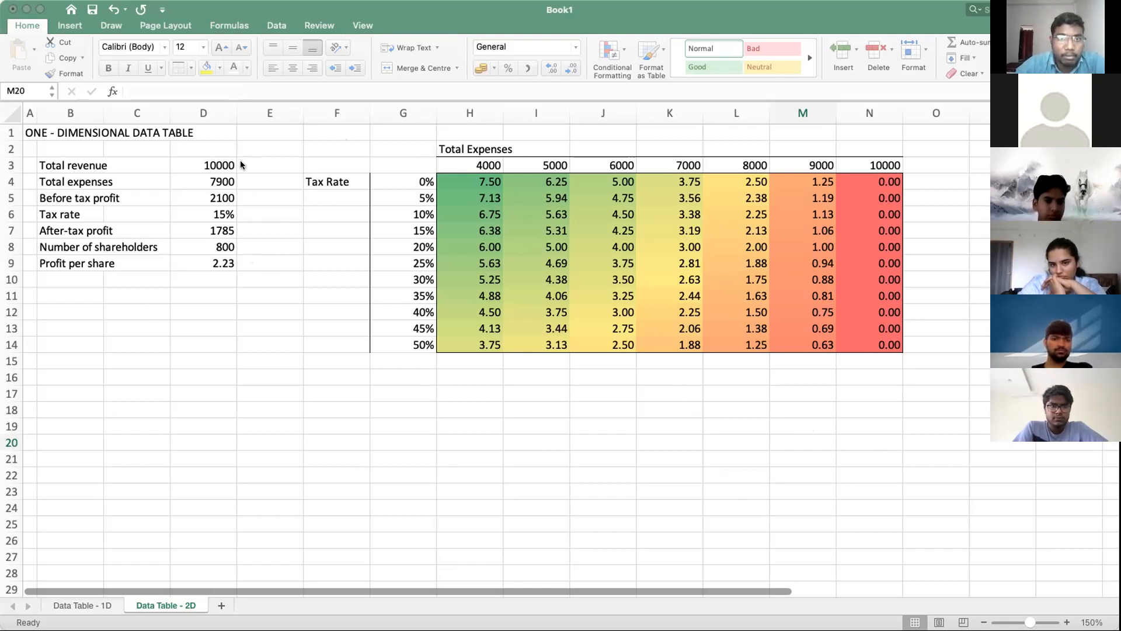
key("super+comma")
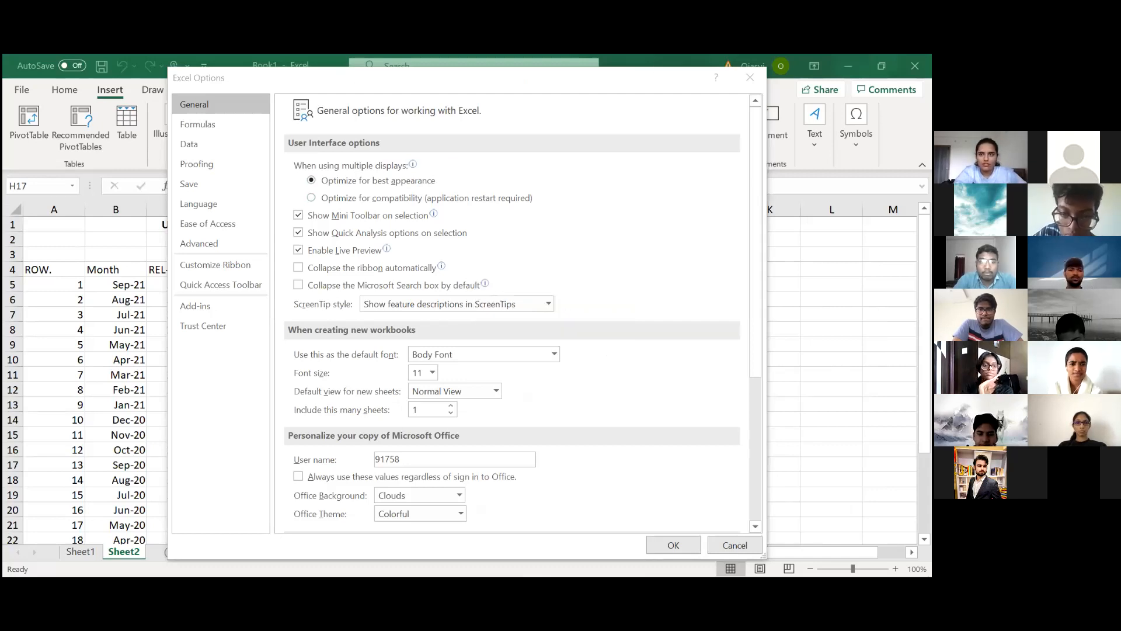
key("Escape")
left_click(22, 91)
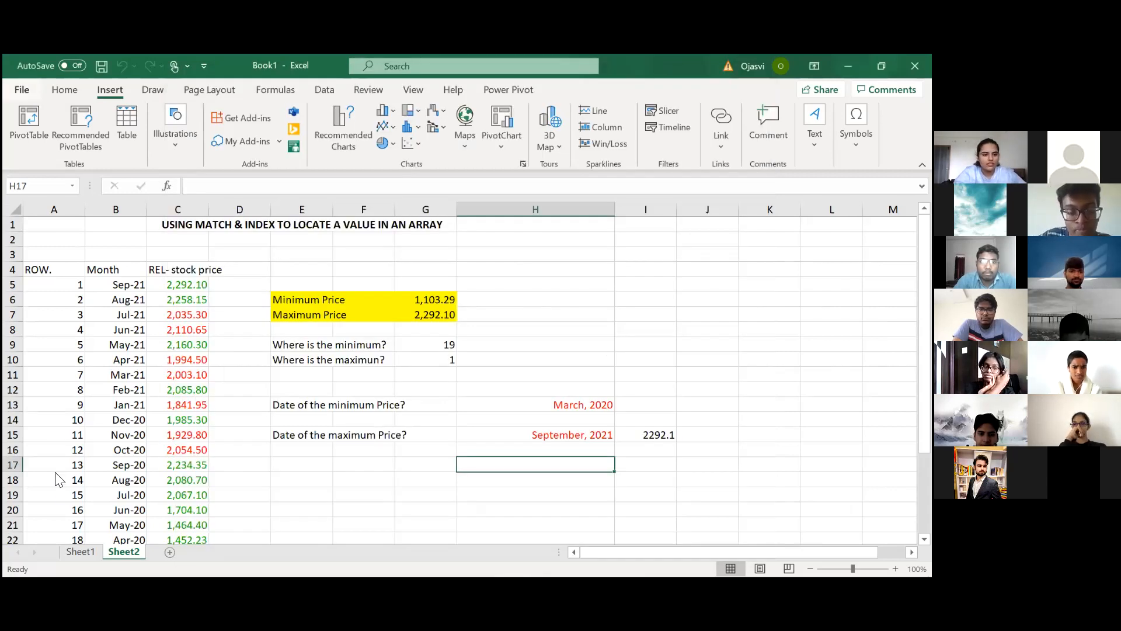
key("Escape")
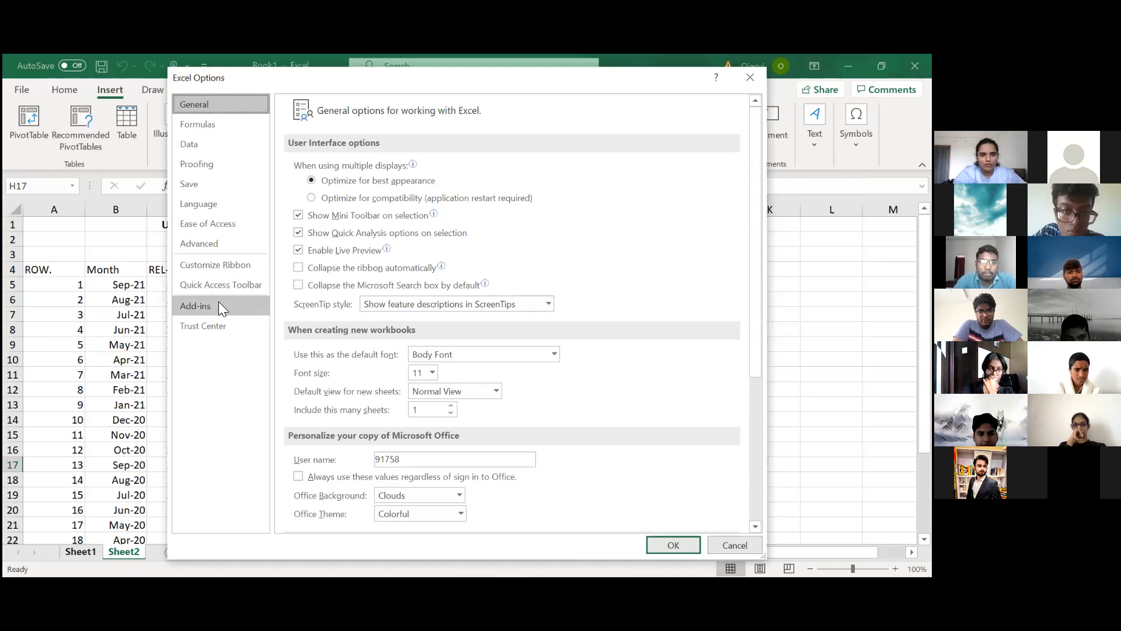
Step: Select the inactive Solver Add-in in the Excel options and open the manager for Excel Add-ins
left_click(205, 307)
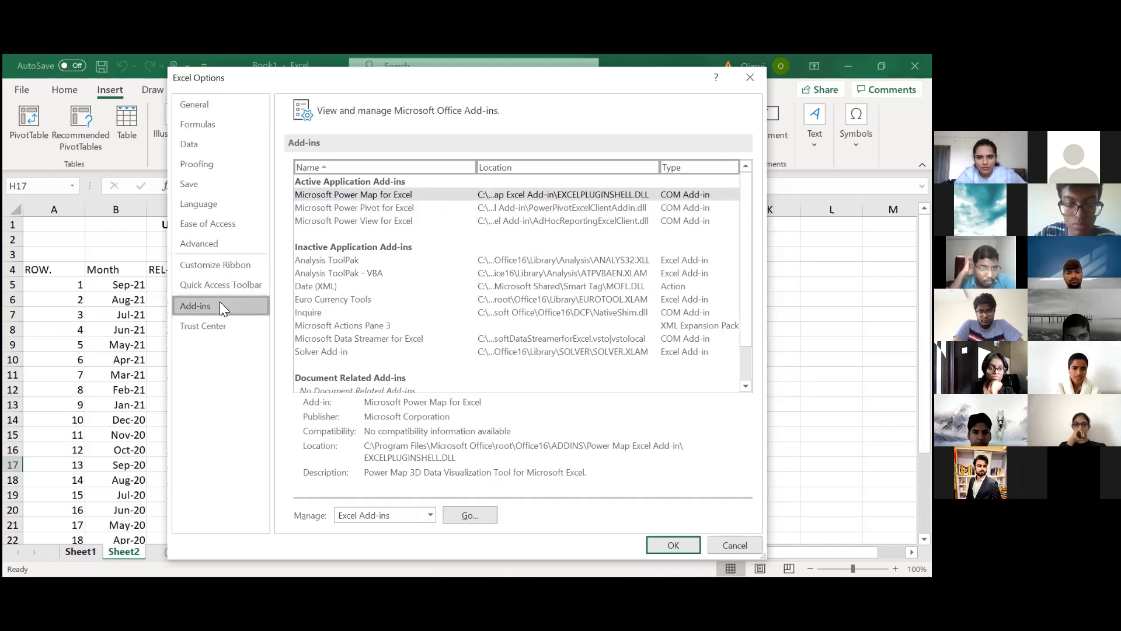
scroll(333, 294, "down", 2)
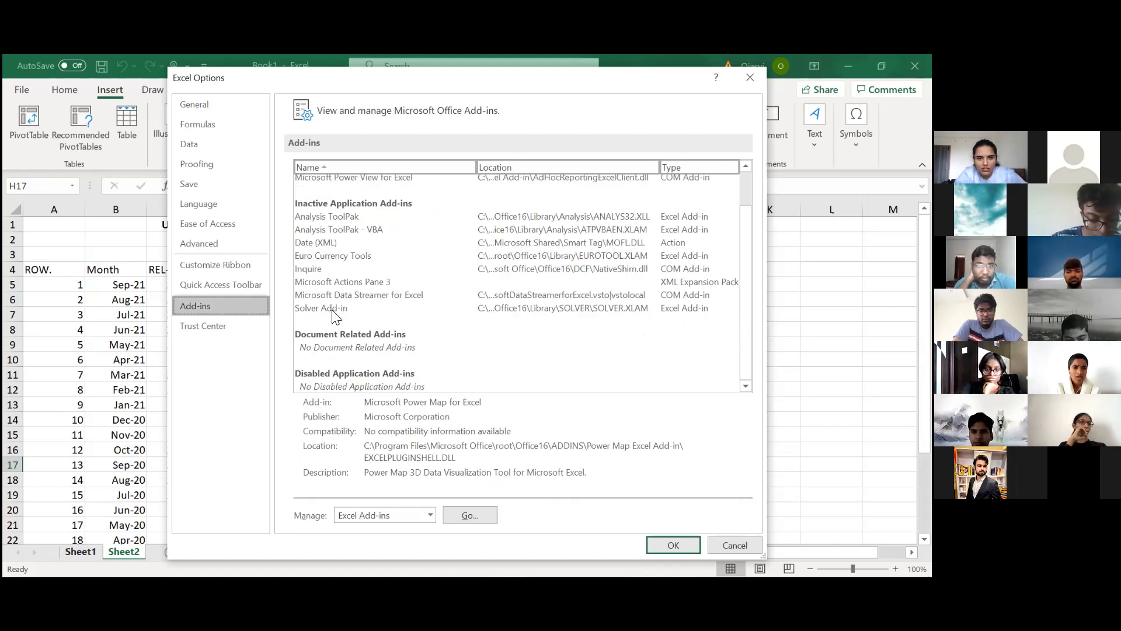
left_click(334, 312)
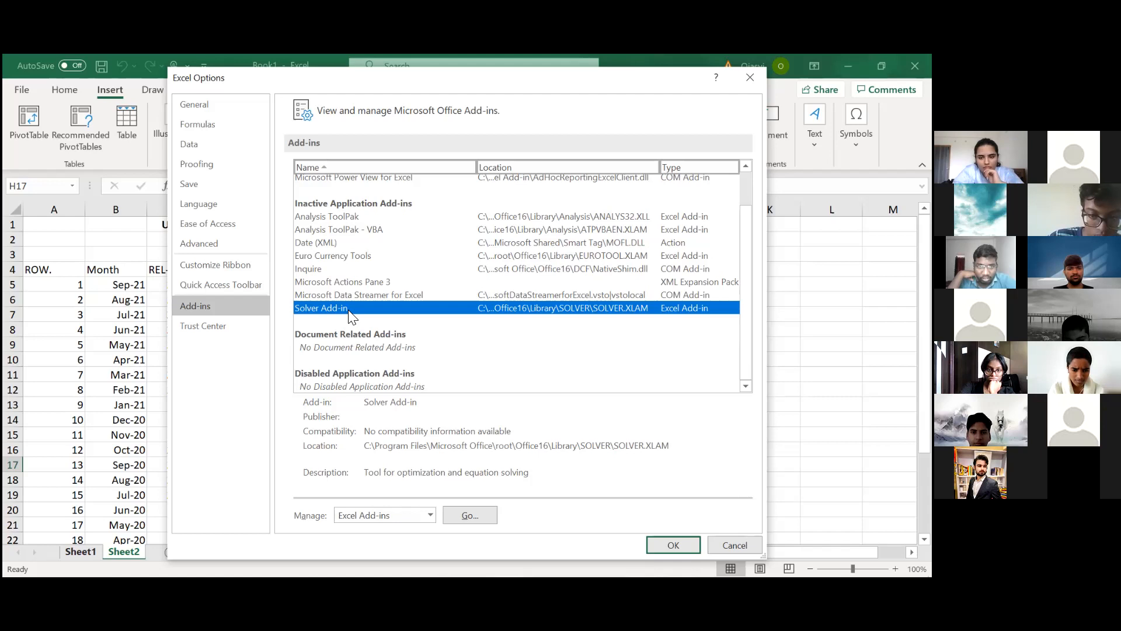
left_click(480, 516)
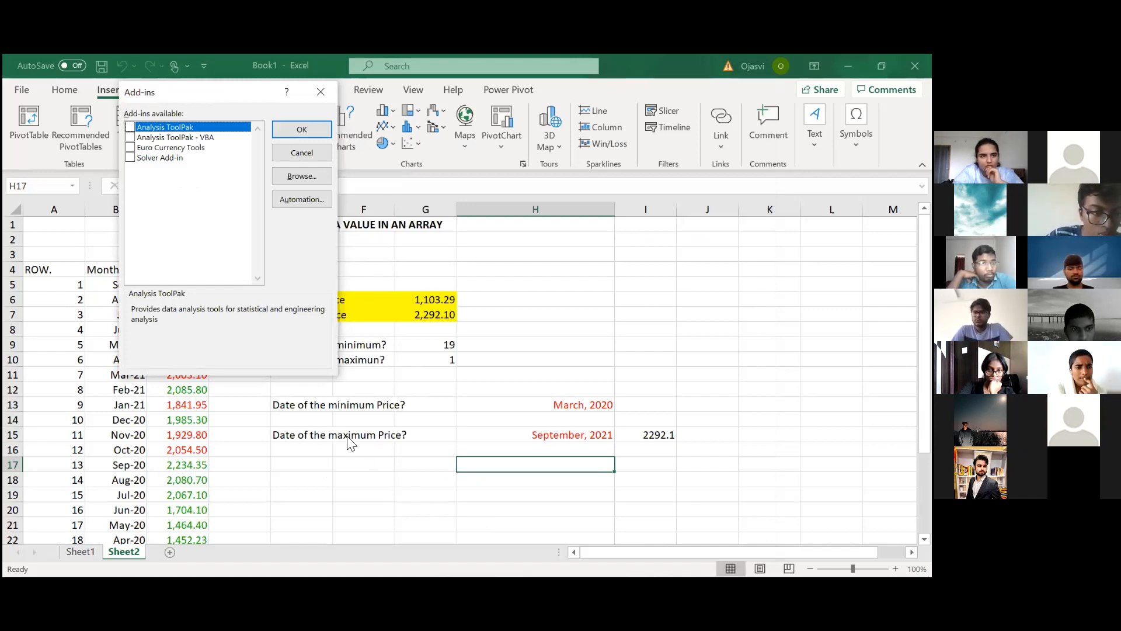
Step: Enable the Solver Add-in, confirm the add-in selection, and show the data commands that include Solver
left_click(178, 166)
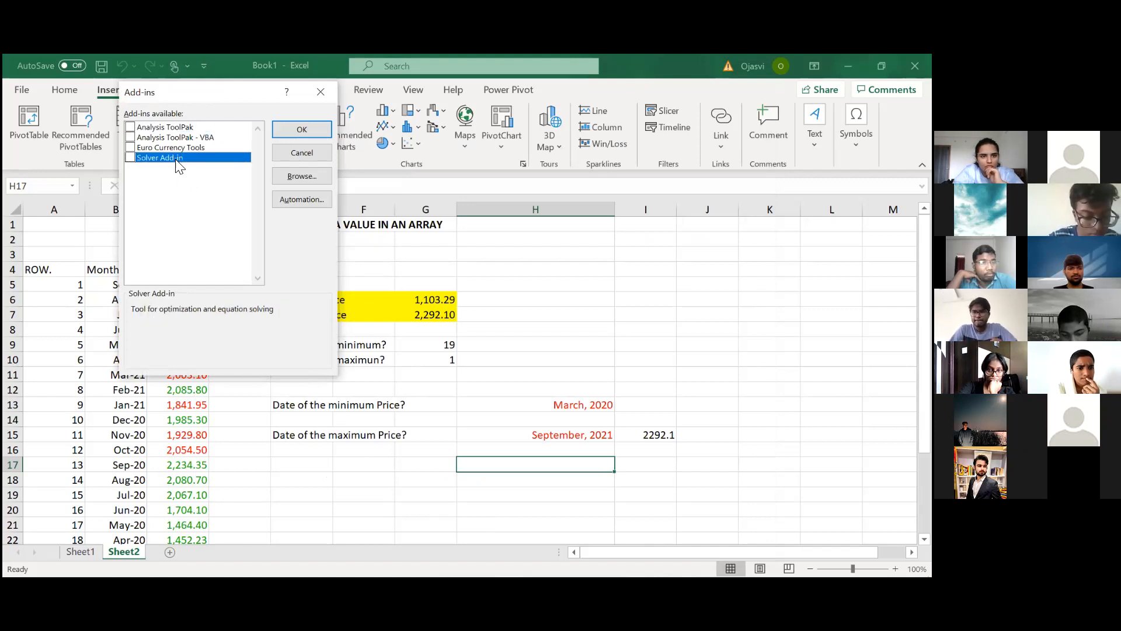
left_click(132, 158)
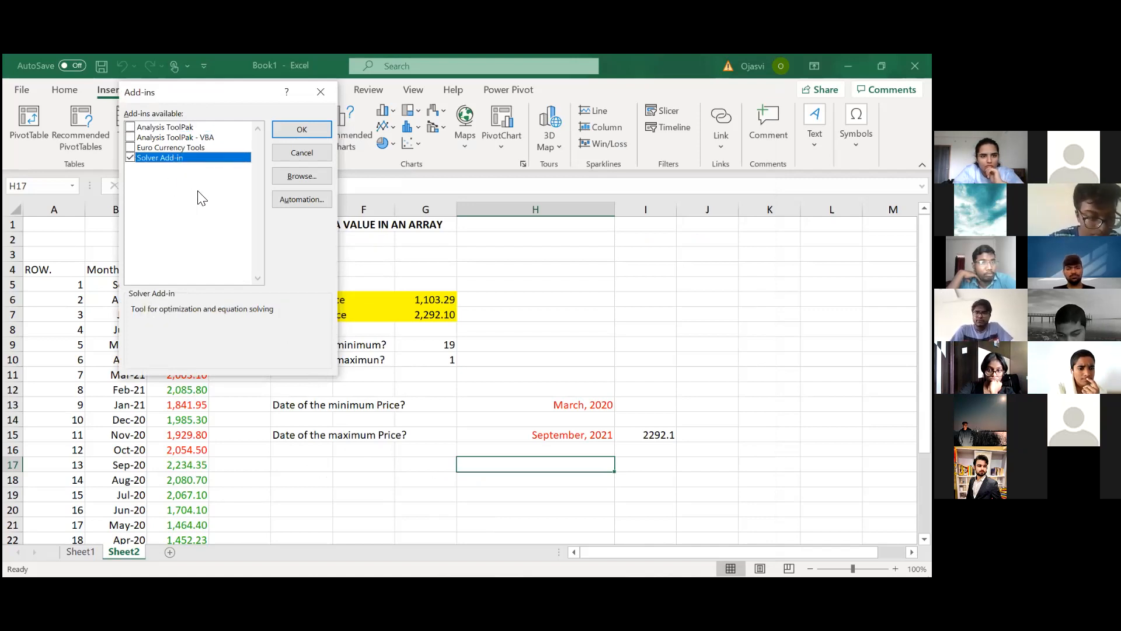
left_click(301, 130)
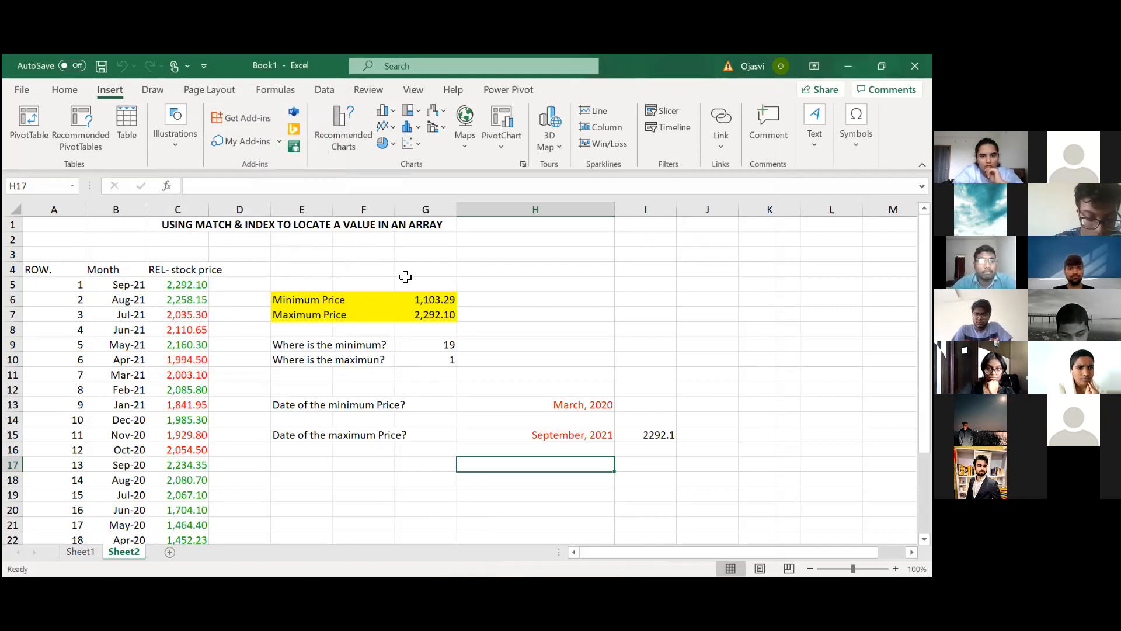
left_click(170, 285)
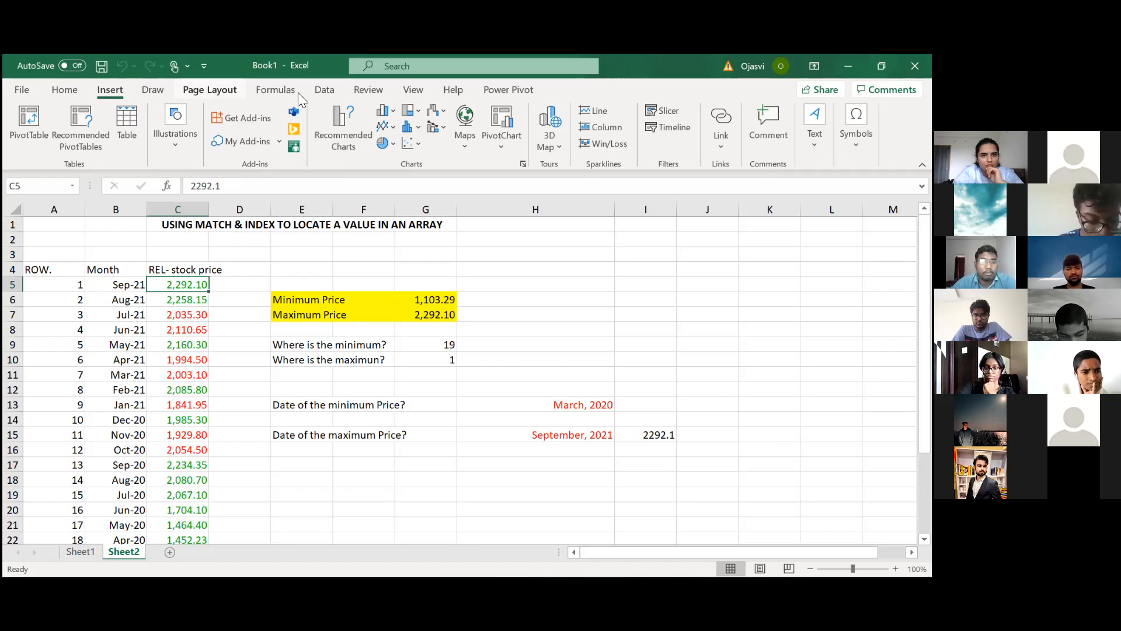
left_click(321, 92)
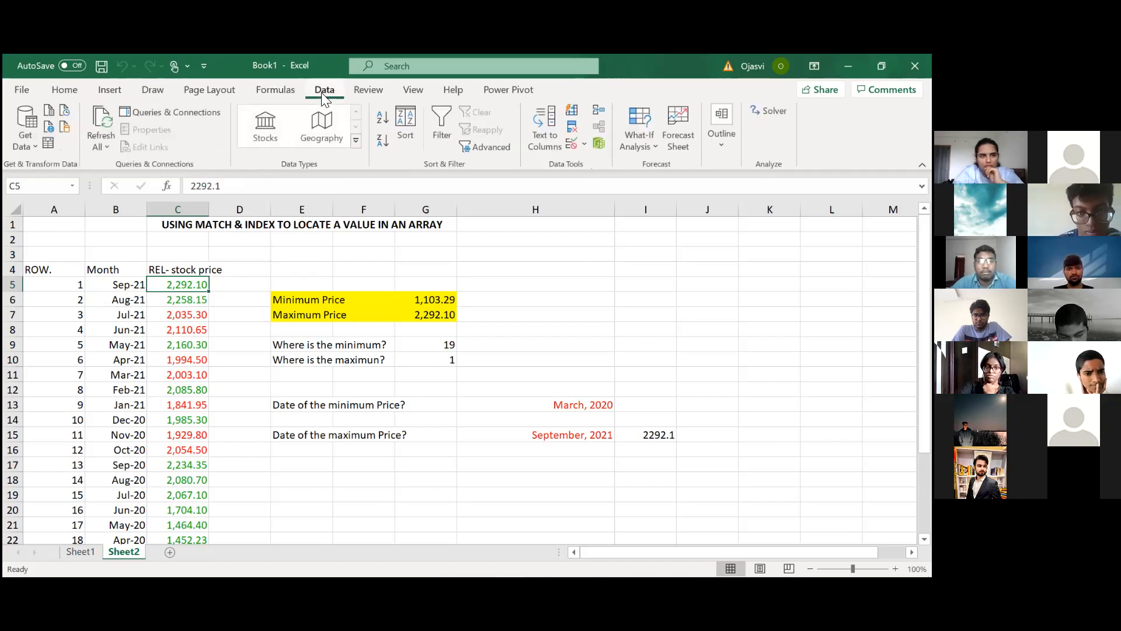
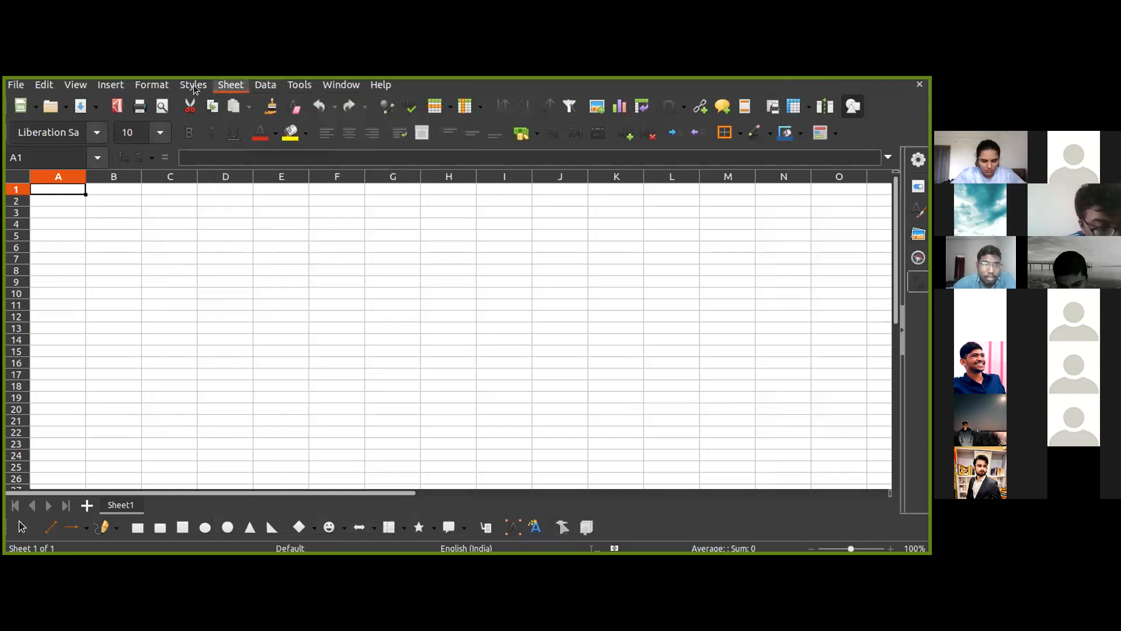
Step: Switch to LibreOffice Calc and locate its built-in Solver command
mouse_move(190, 86)
mouse_move(293, 88)
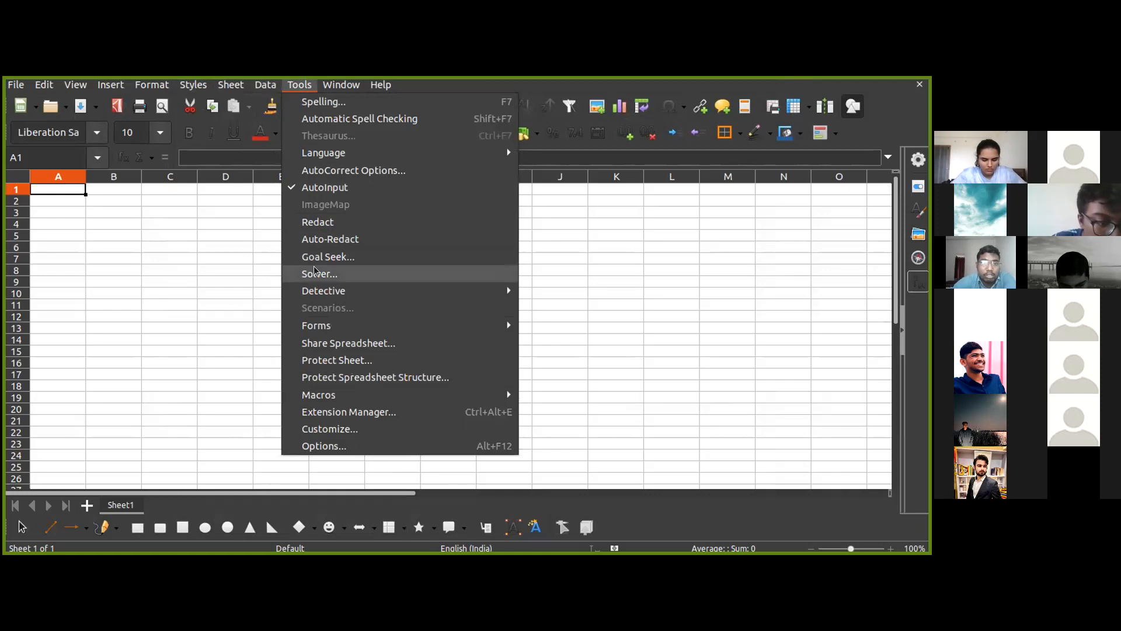
left_click(335, 270)
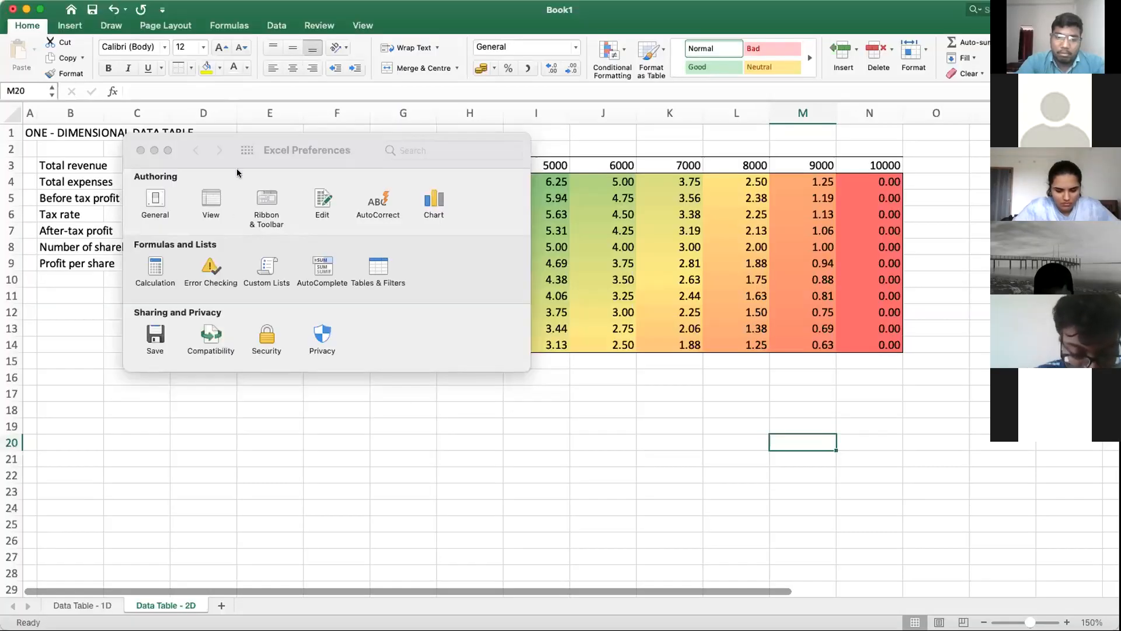
Step: Switch to Excel and examine the Tables & Filters, Calculation and General preferences for add-in settings, closing the preferences at the end
left_click(140, 150)
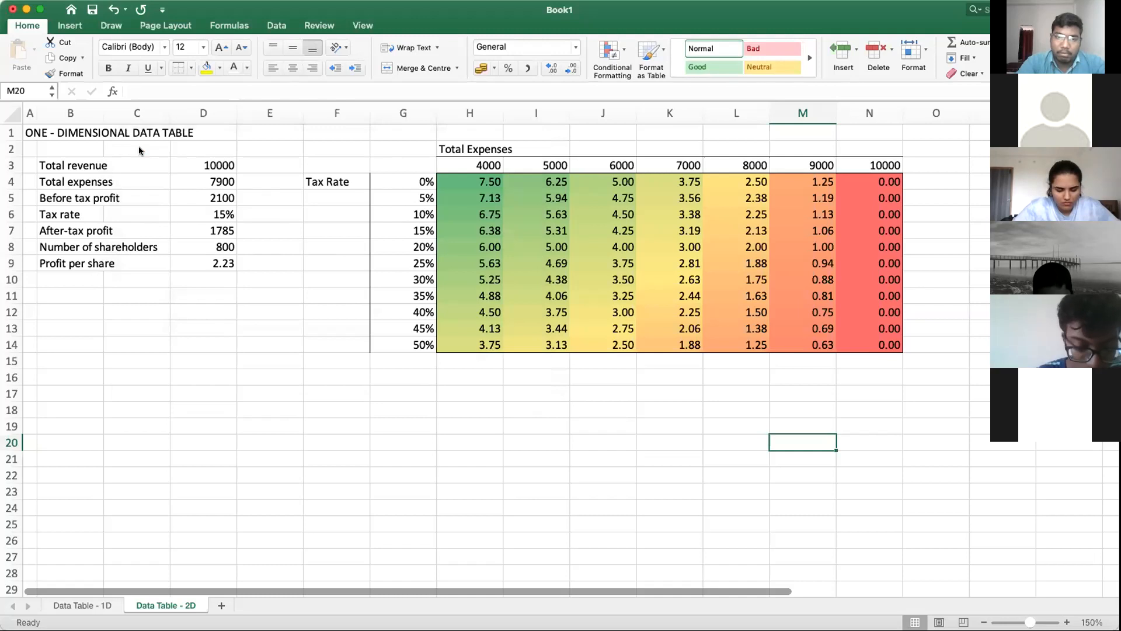
left_click(492, 438)
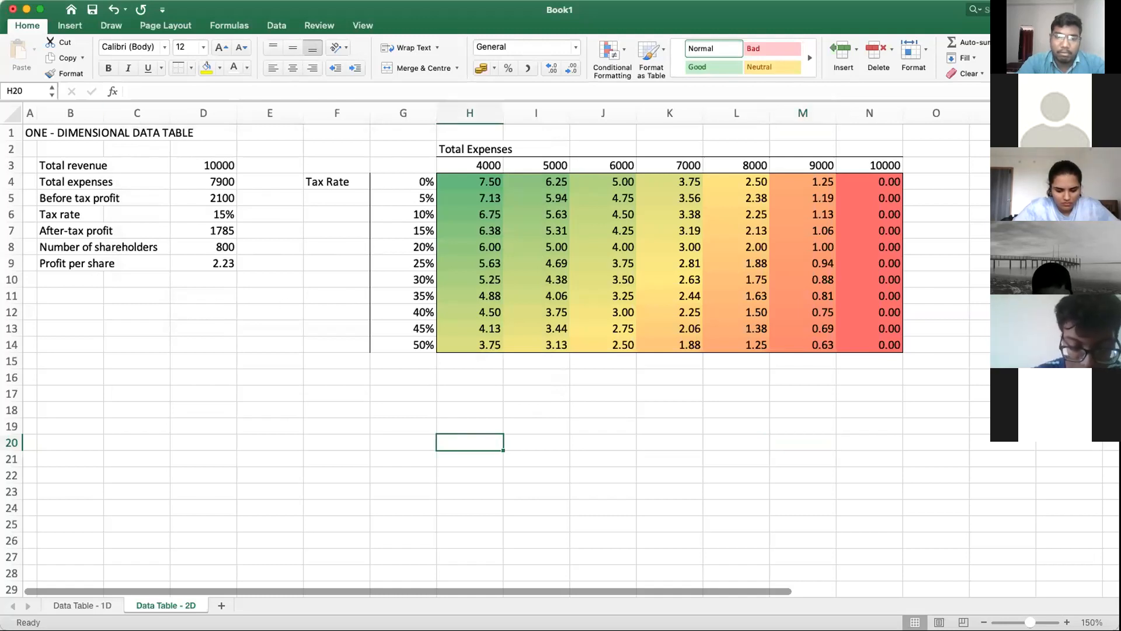
left_click(35, 0)
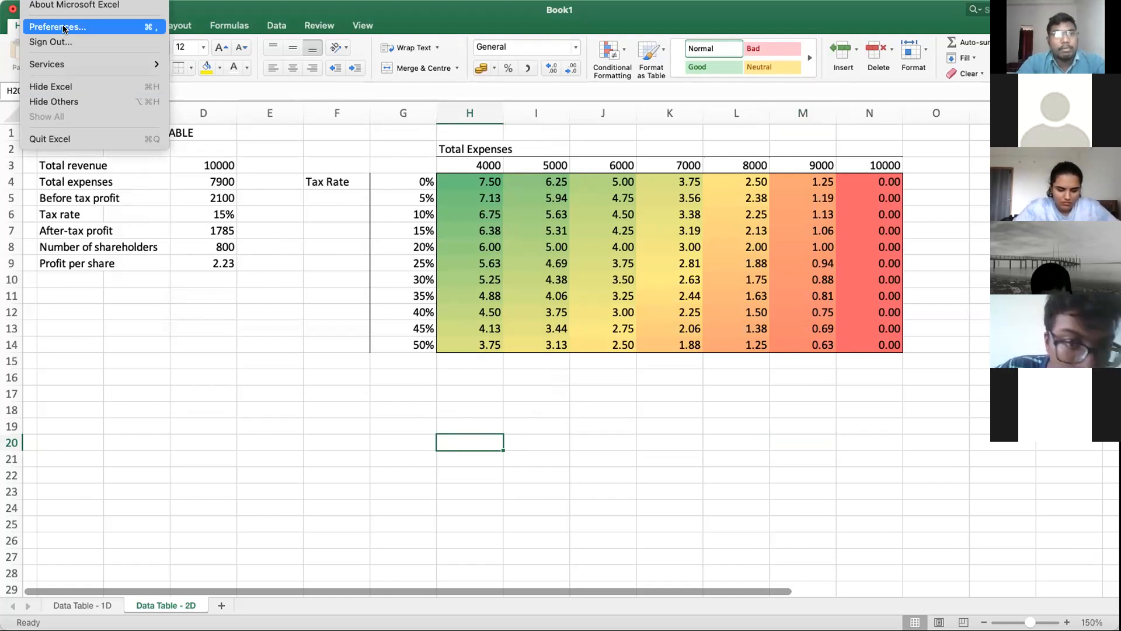
left_click(112, 30)
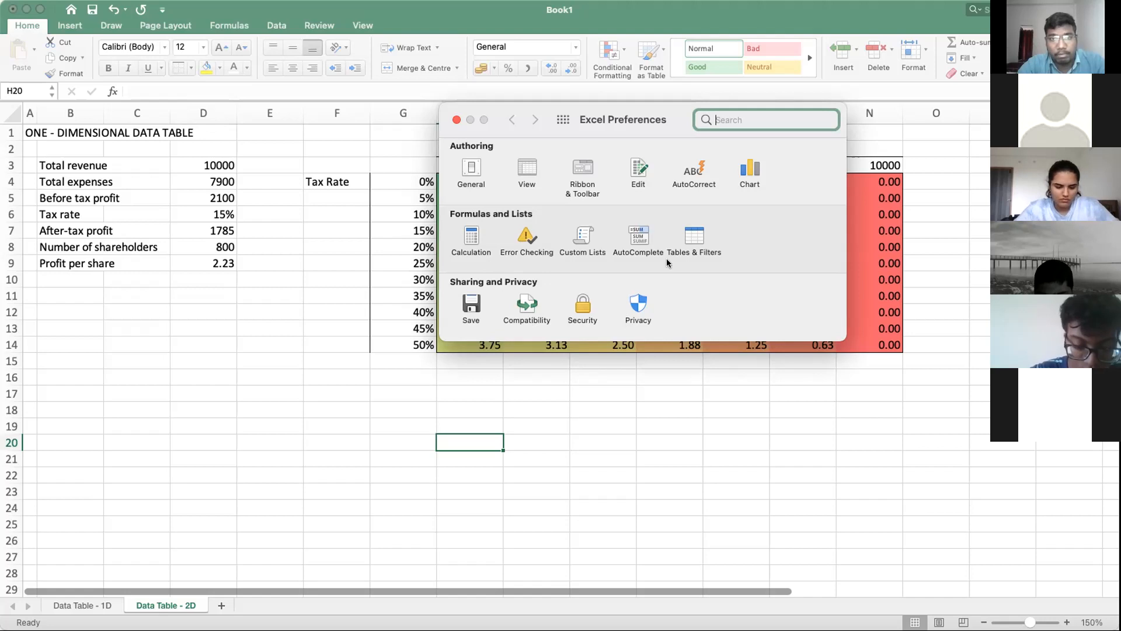
left_click(690, 237)
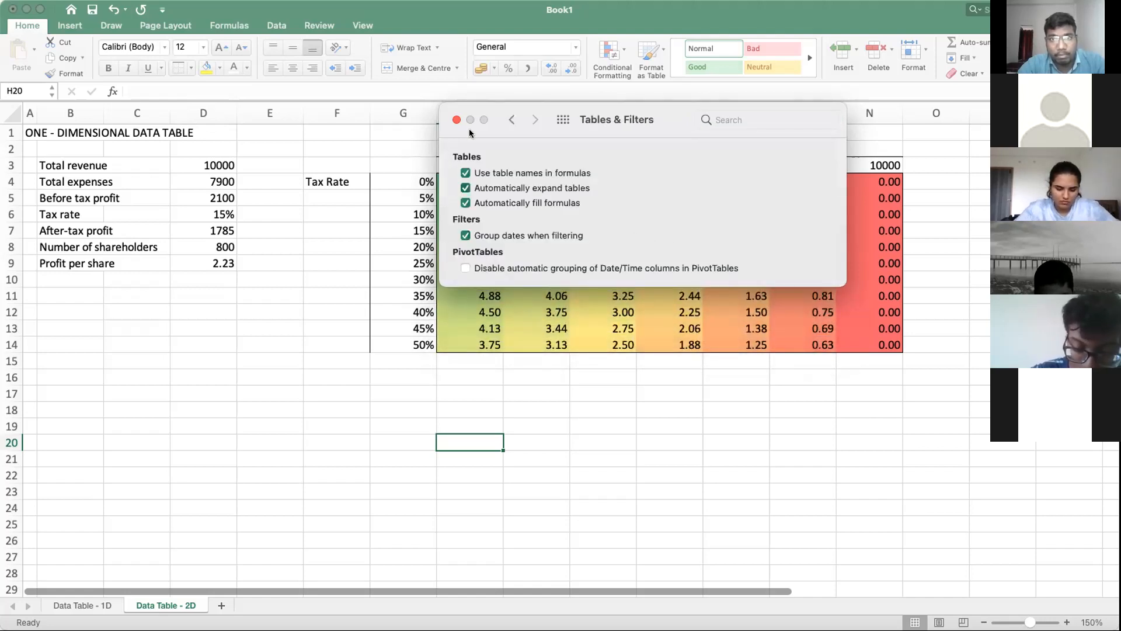
left_click(510, 122)
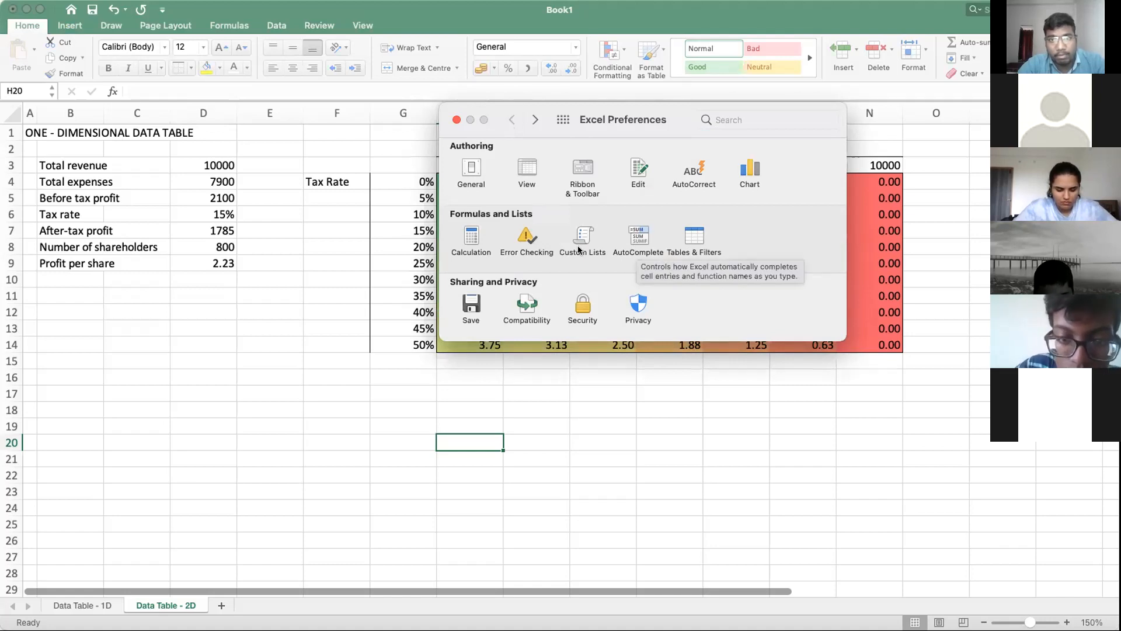
left_click(465, 239)
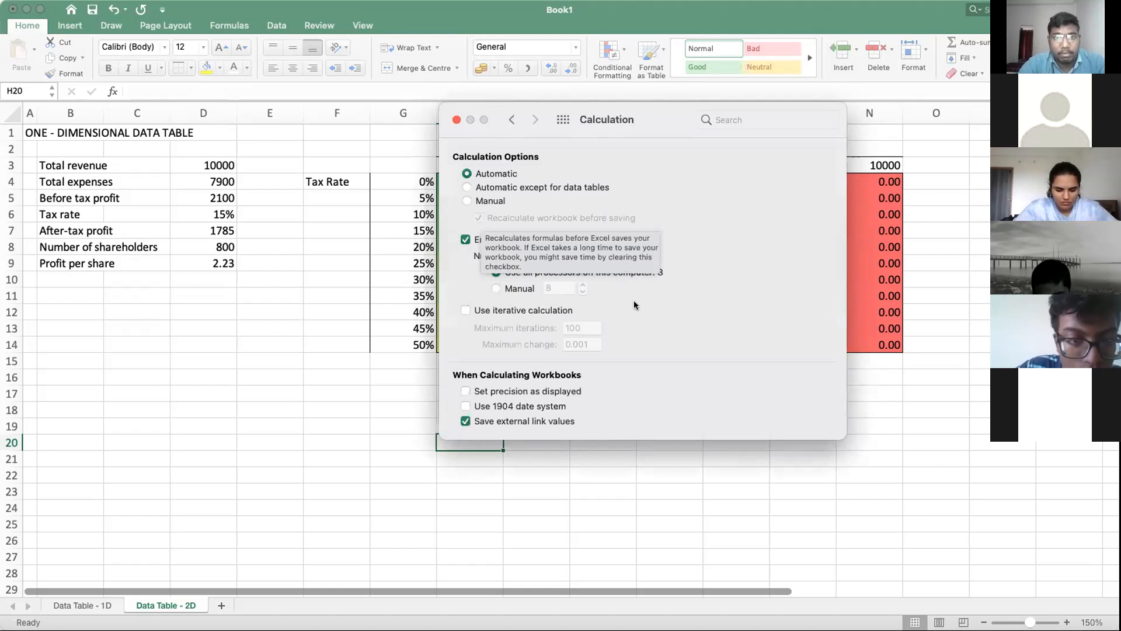
left_click(512, 120)
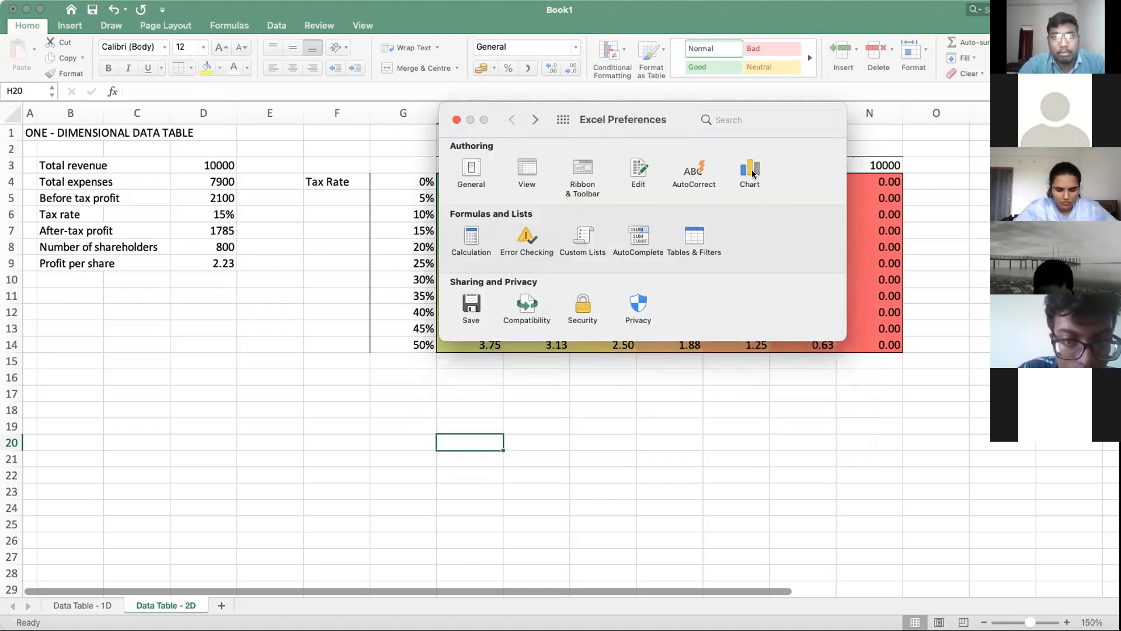
left_click(473, 177)
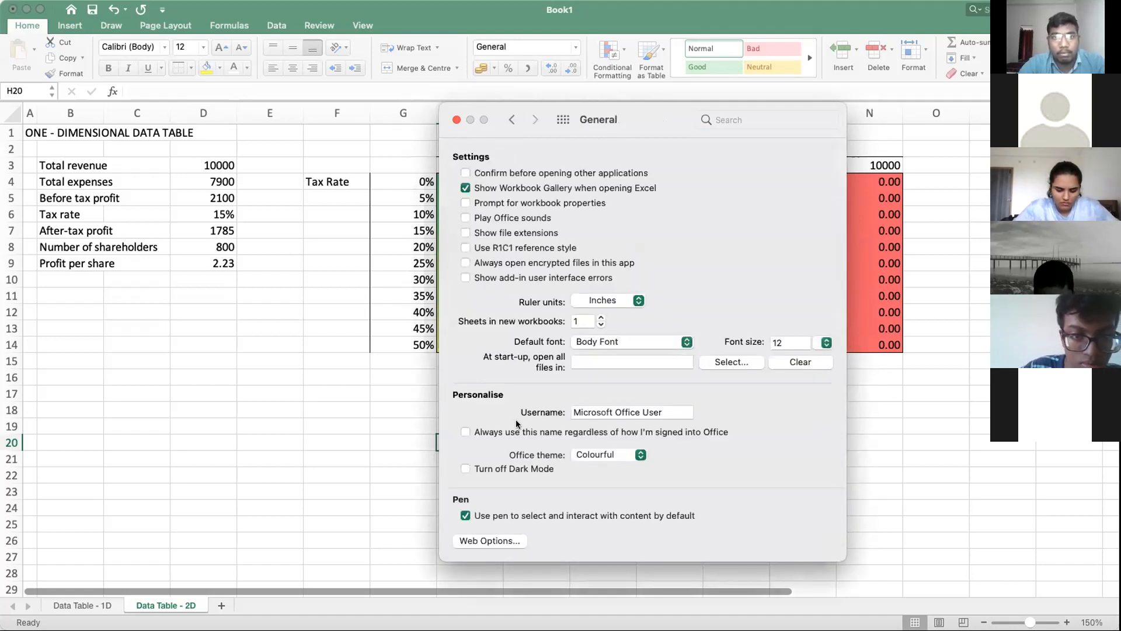
left_click(457, 119)
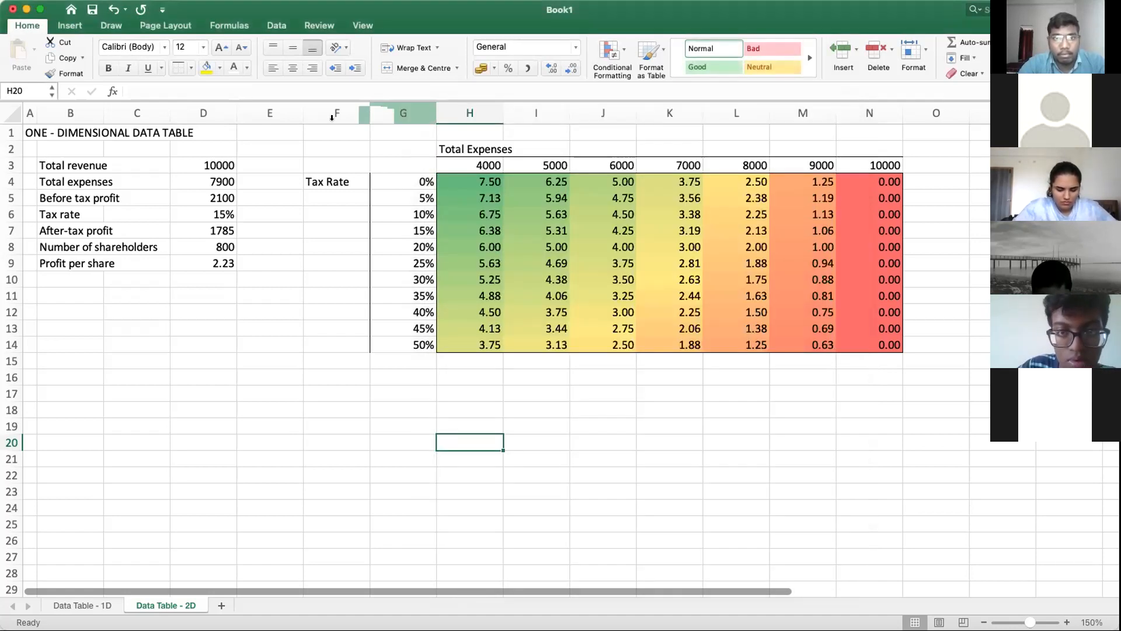
Step: Show the data commands, view the Solver Parameters dialog, and close it without solving
left_click(275, 25)
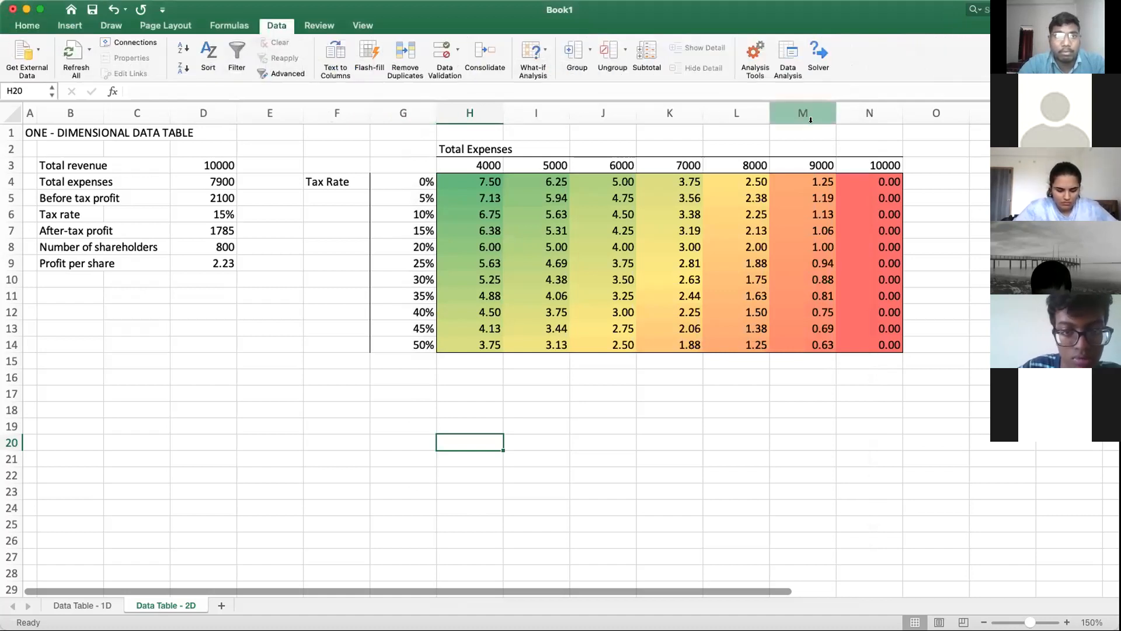
left_click(819, 50)
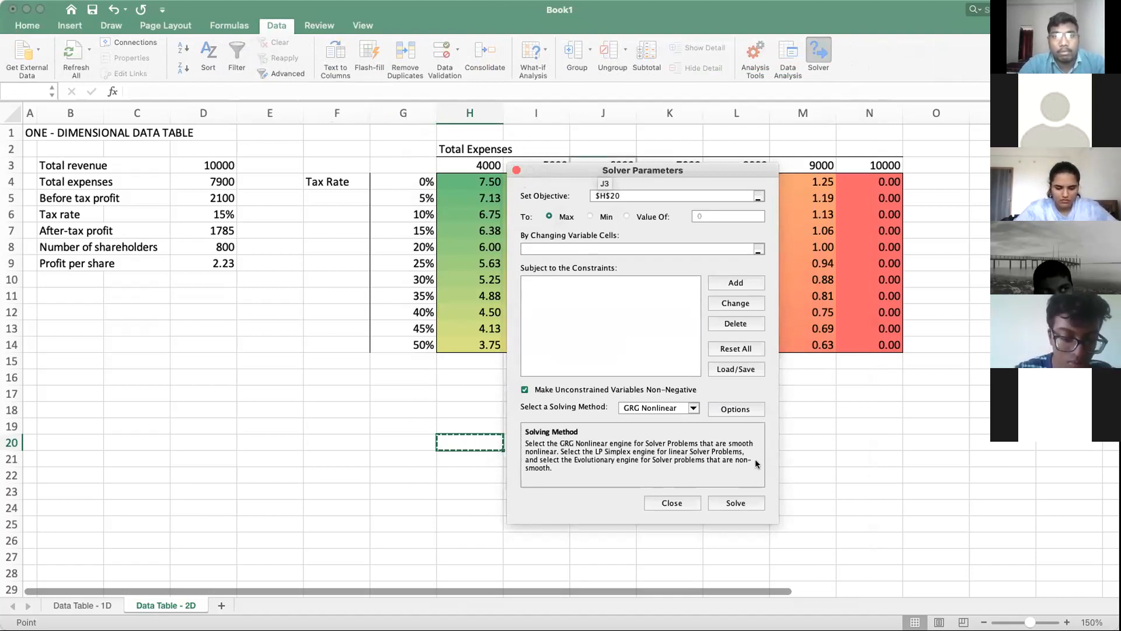
left_click(688, 505)
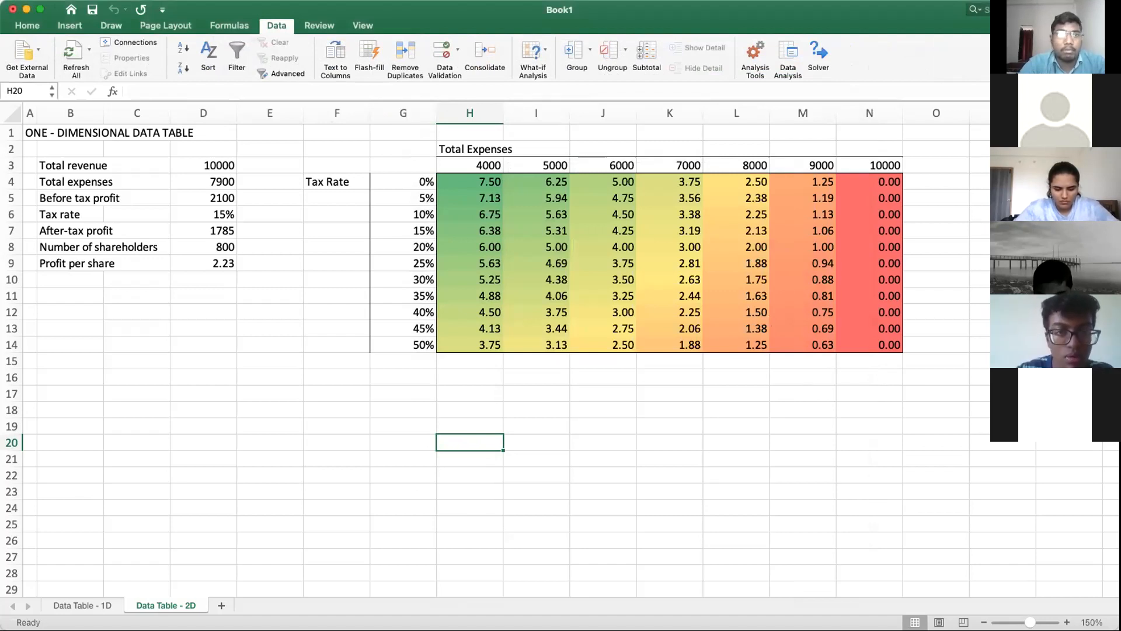
Step: Check the available Excel add-ins for Analysis ToolPak and Solver Add-In, and leave the list without changes
left_click(244, 0)
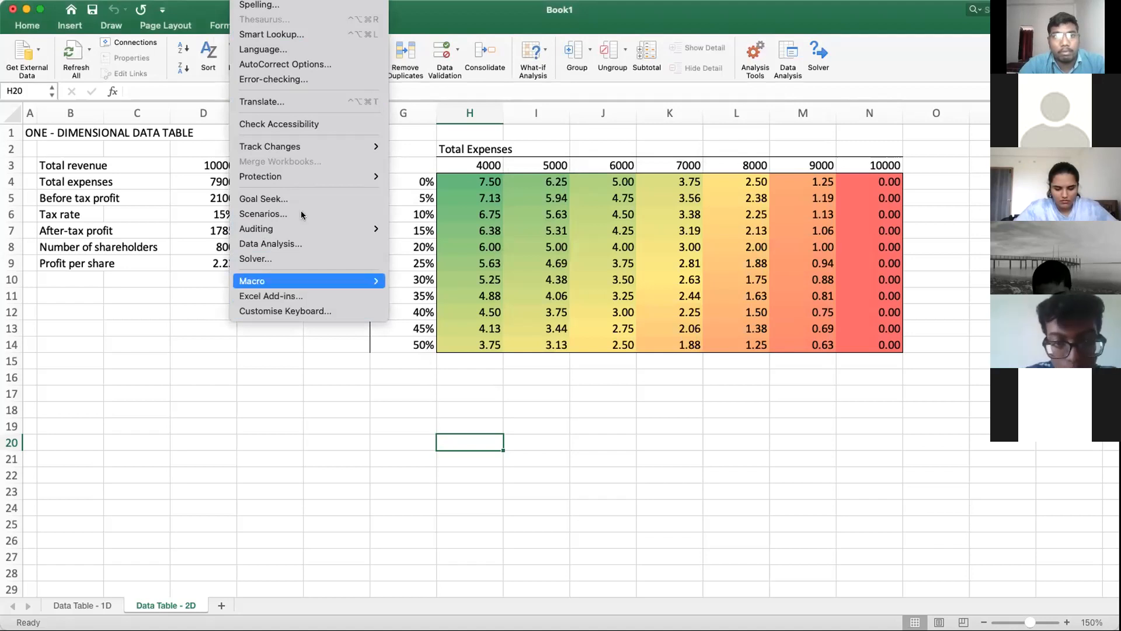
key("Escape")
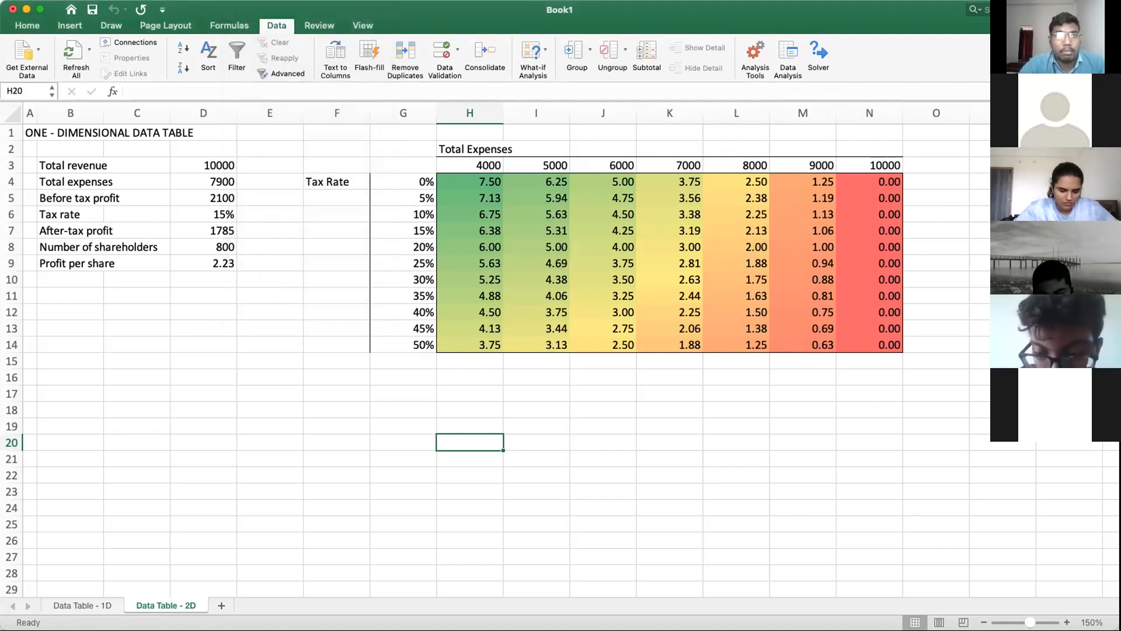
left_click(247, 1)
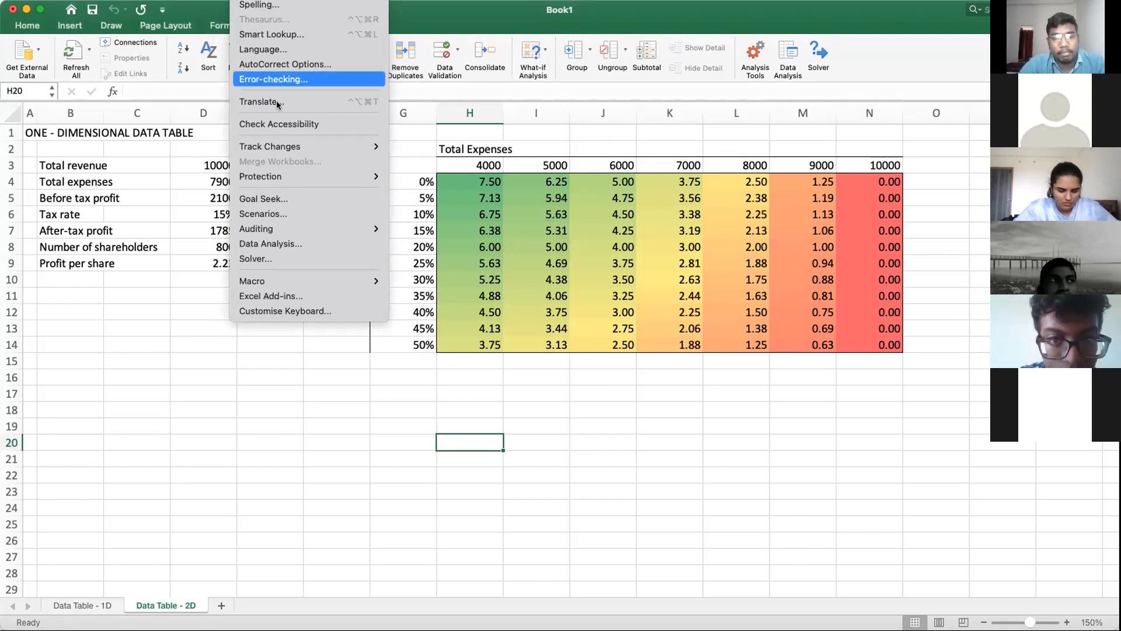
left_click(286, 298)
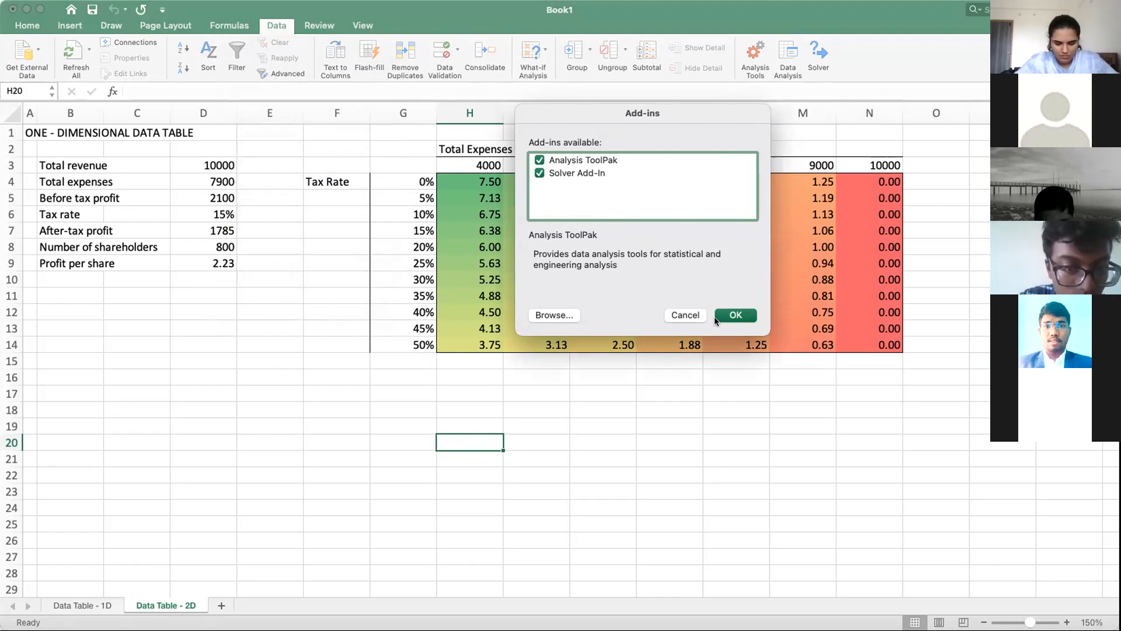
left_click(677, 312)
left_click(688, 471)
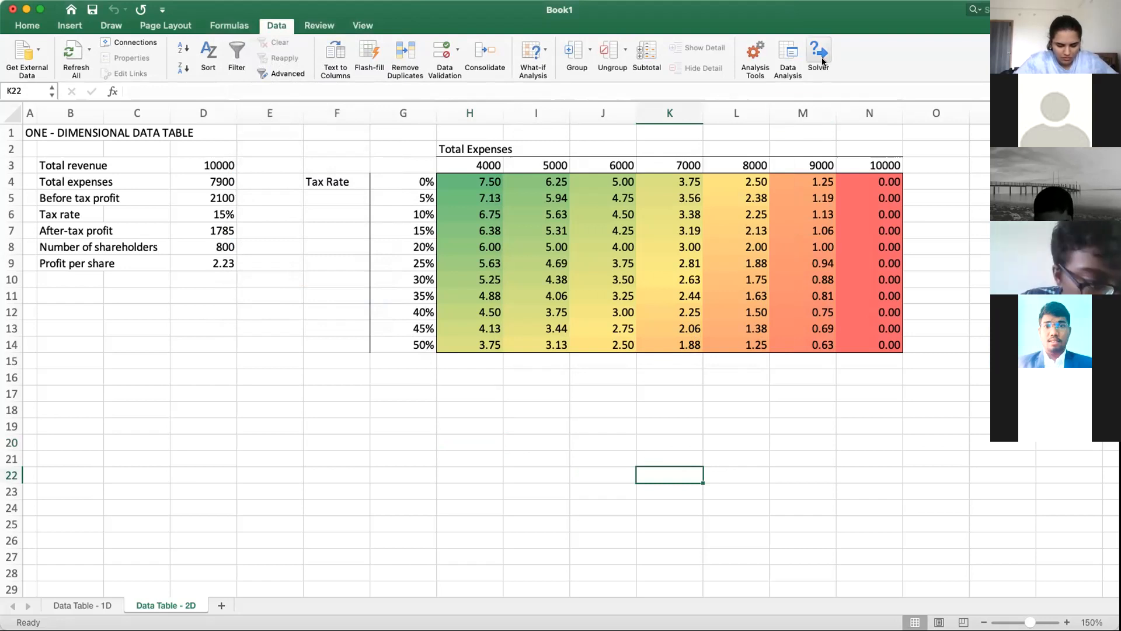
Step: Change the title in cell A1 of the Data Table - 2D sheet to "TWO - DIMENSIONAL DATA TABLE"
left_click(587, 390)
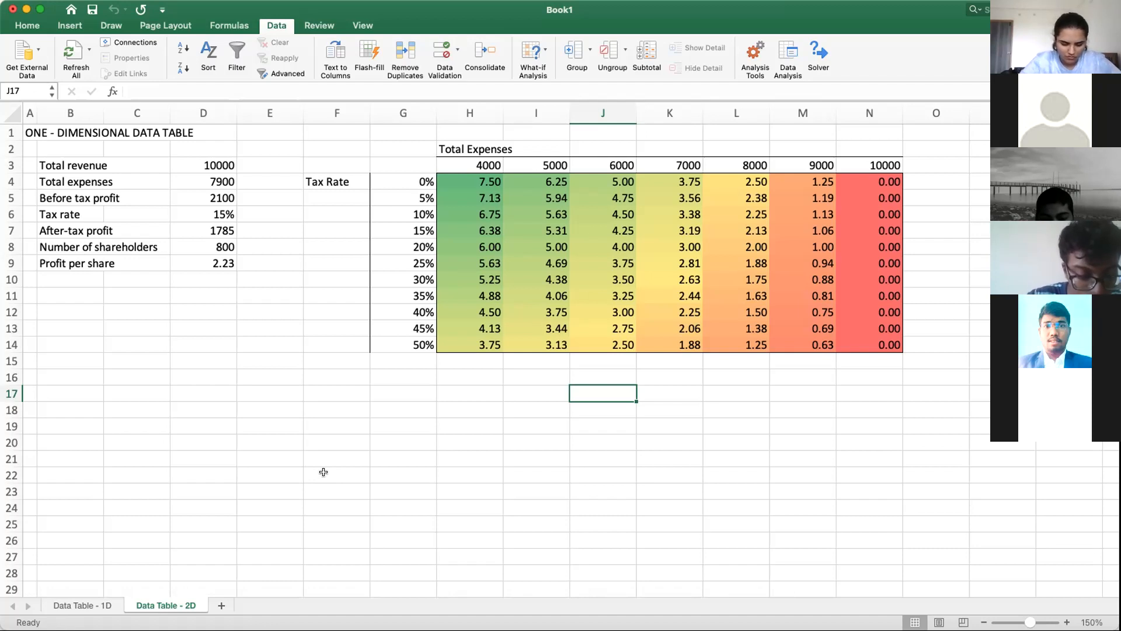
left_click(200, 427)
left_click(38, 134)
left_click(27, 129)
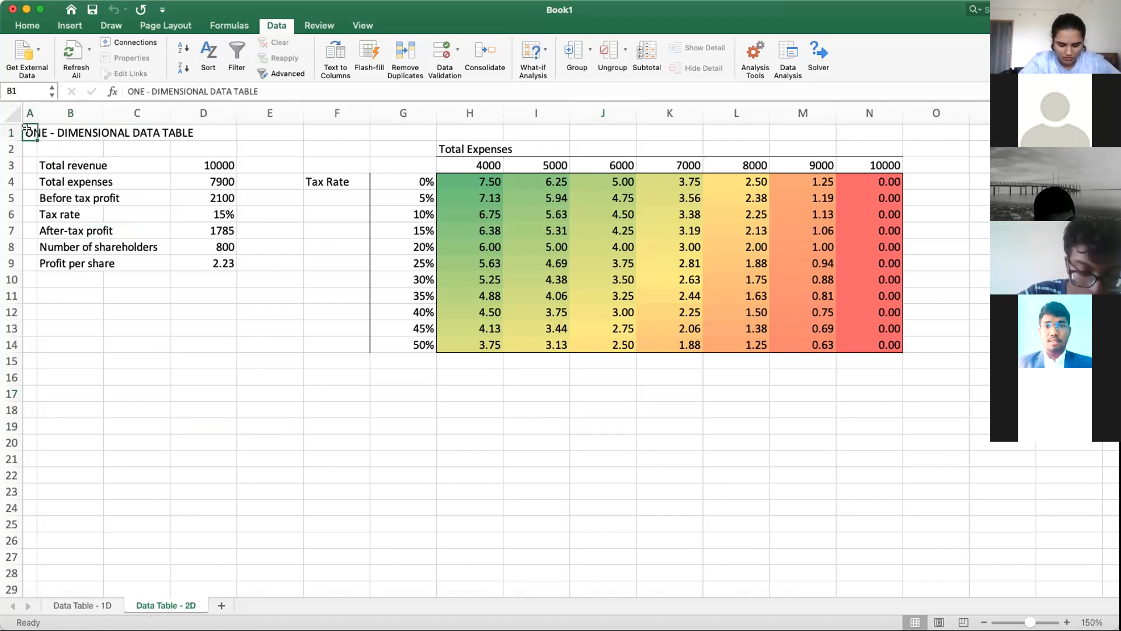
double_click(139, 91)
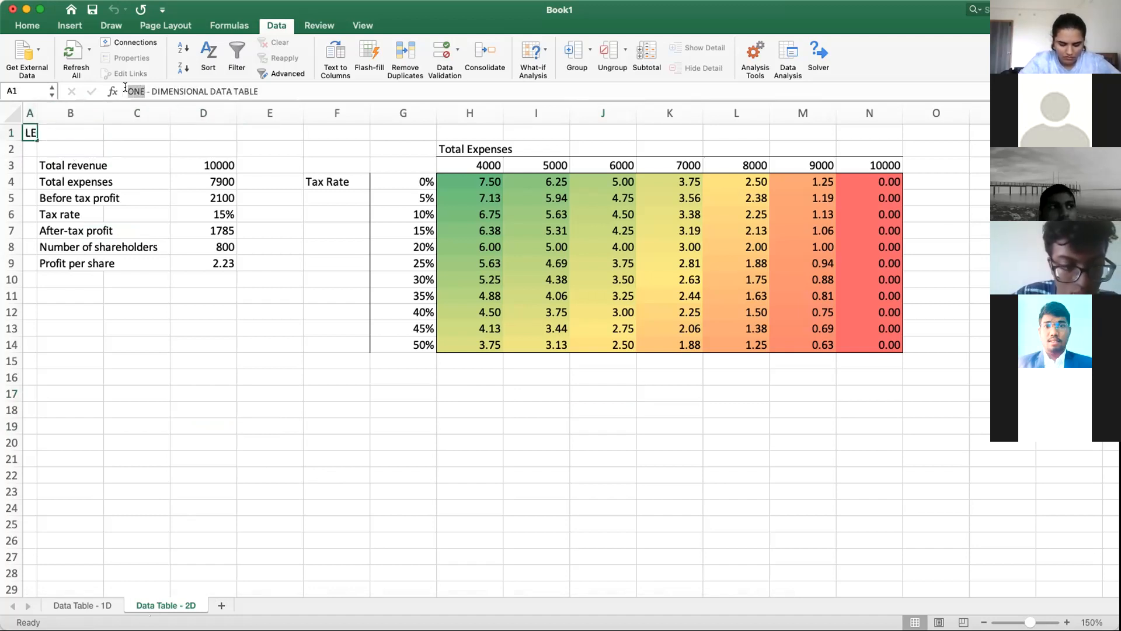
type("TWO")
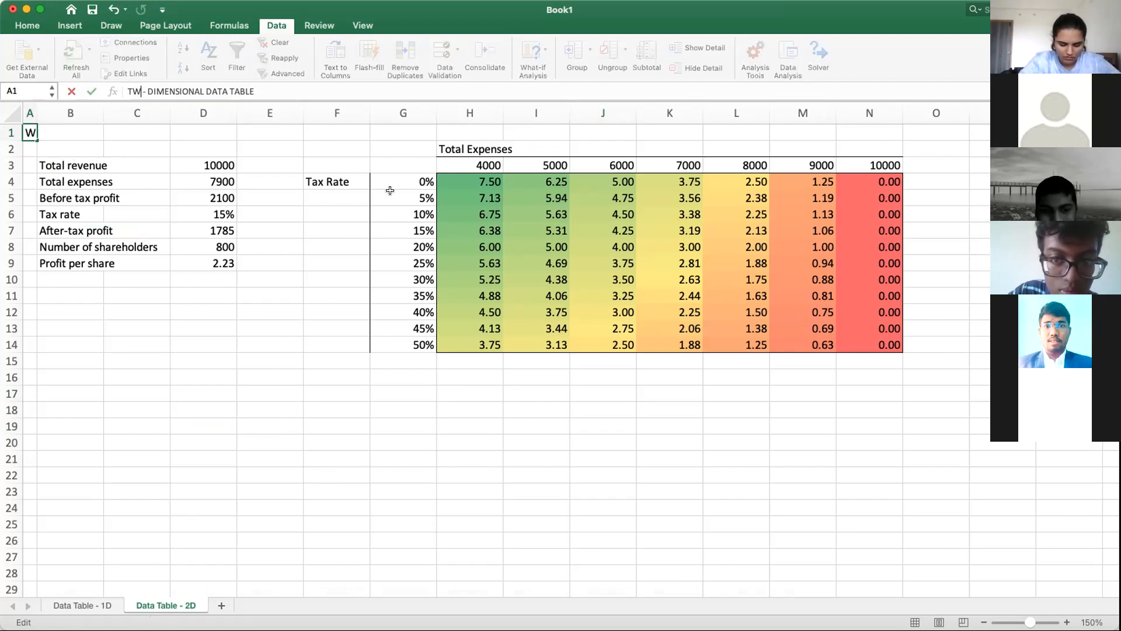
key("Return")
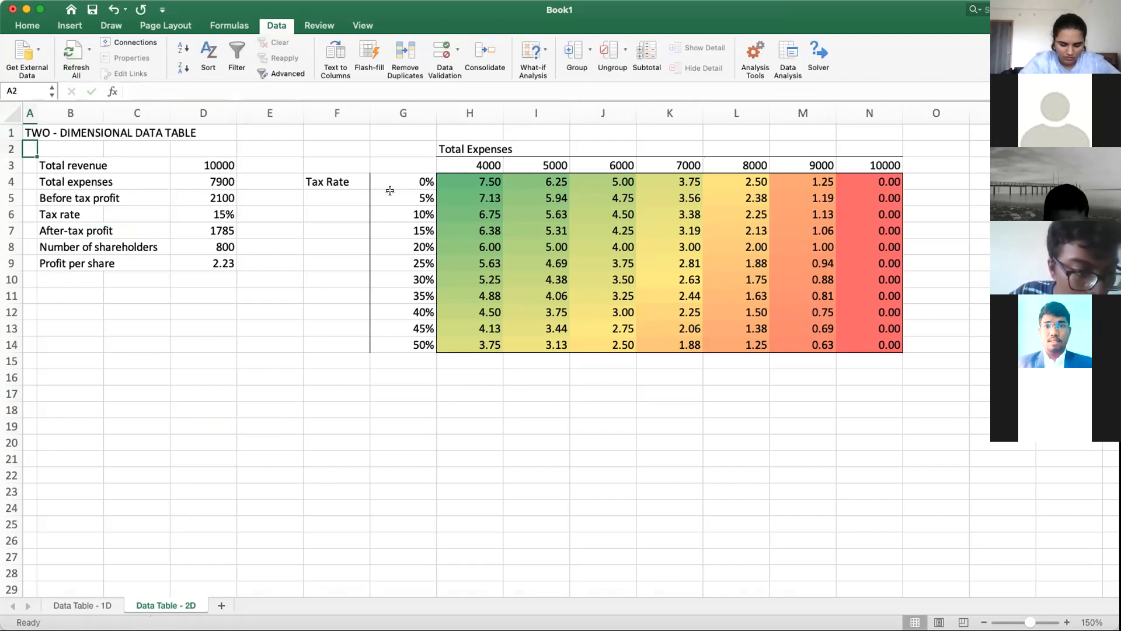
Step: Add a new worksheet after the Data Table - 2D sheet
left_click(152, 505)
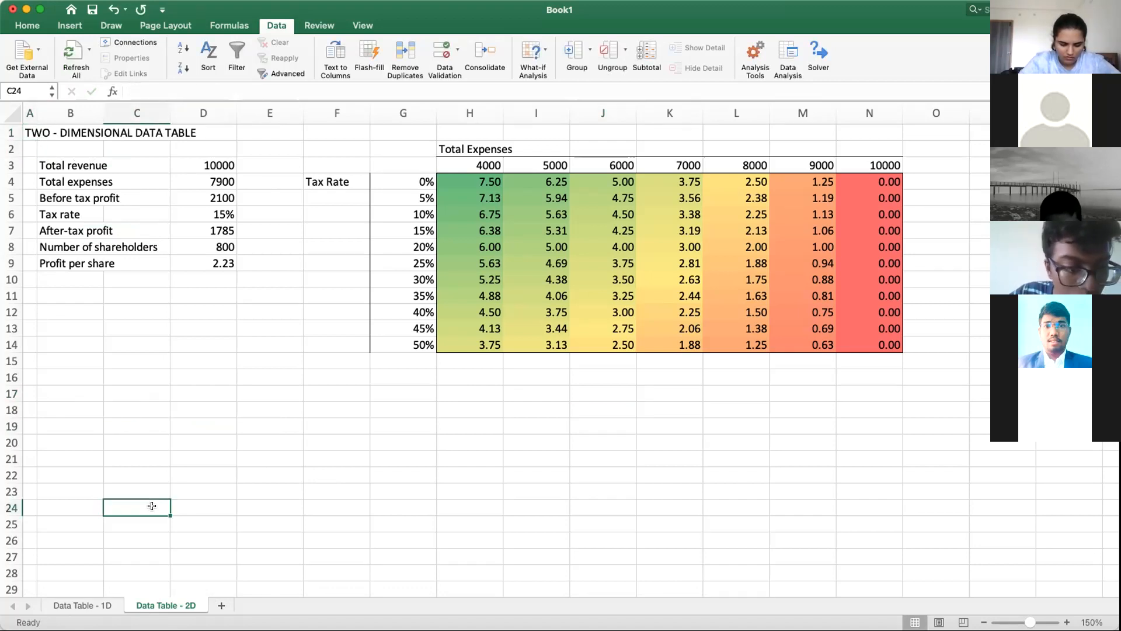
left_click(223, 604)
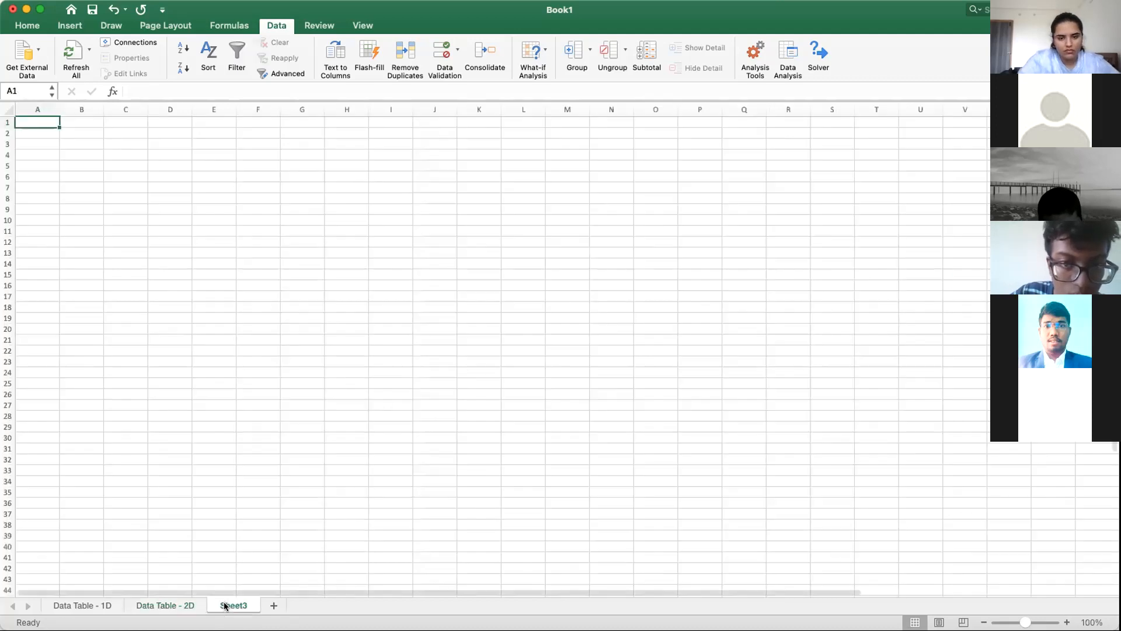
right_click(227, 605)
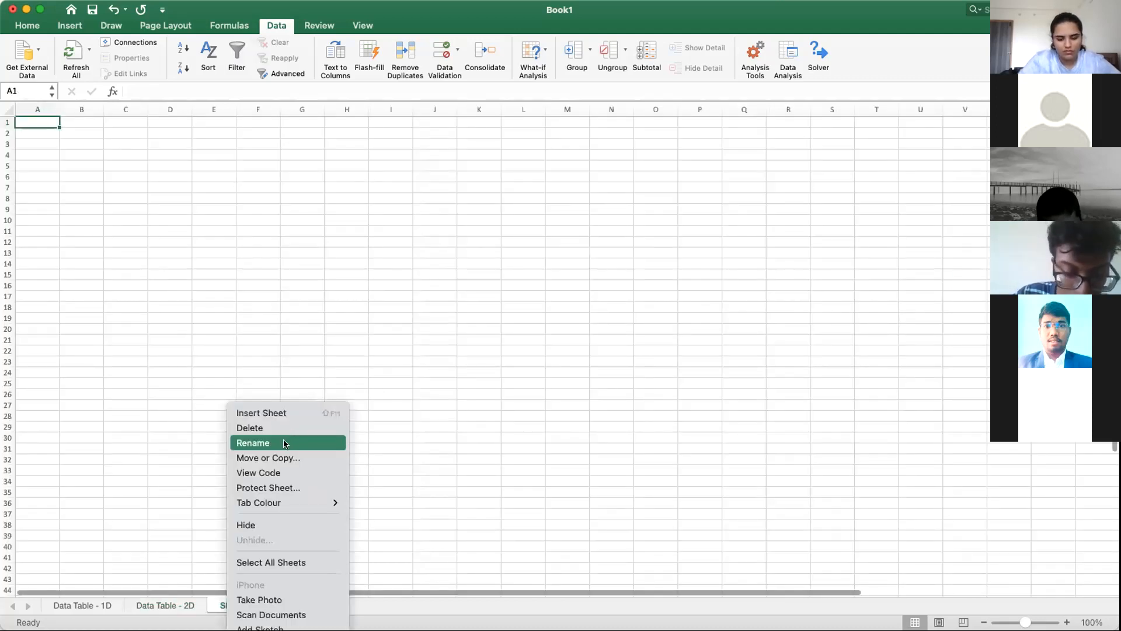
left_click(285, 443)
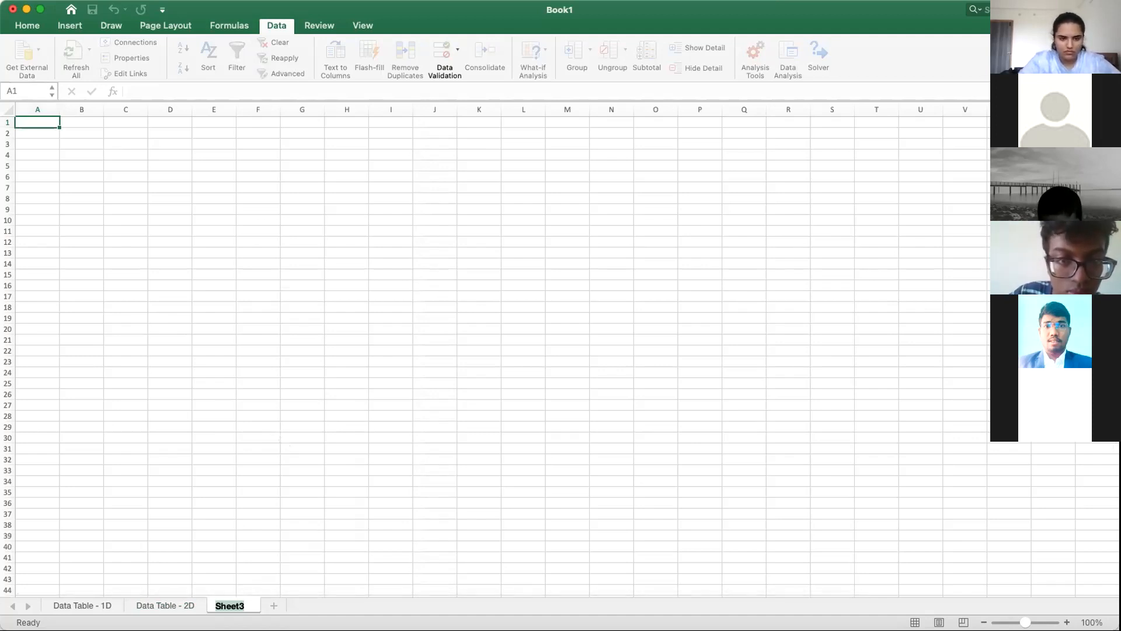
left_click(837, 547)
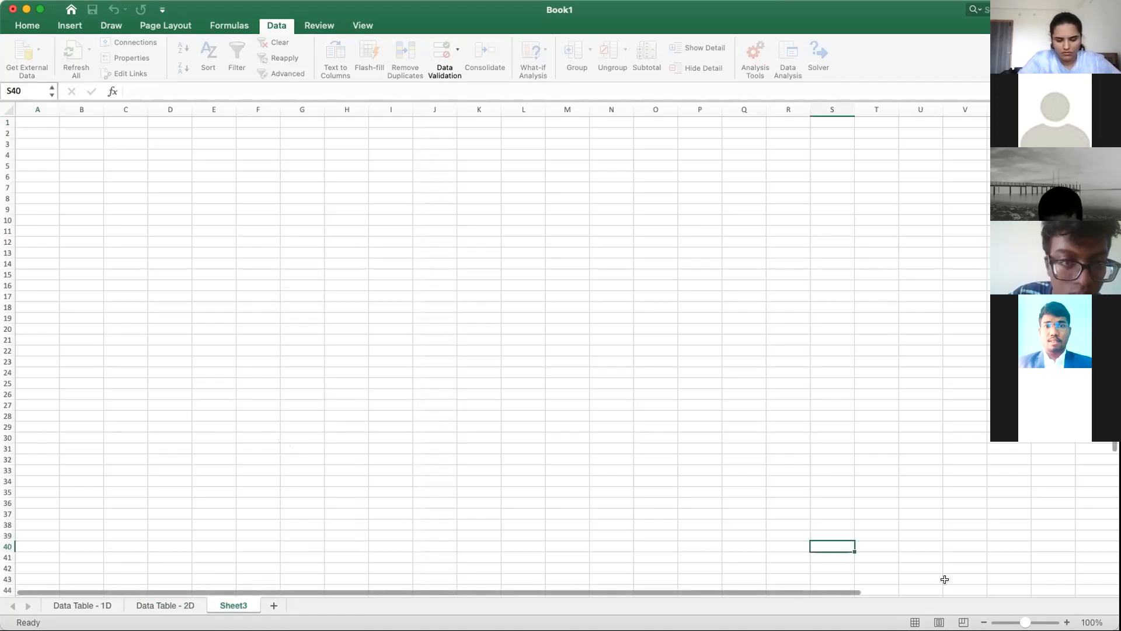
Step: Set the zoom of the new blank sheet to 150%, matching the Data Table - 2D sheet
left_click(1067, 623)
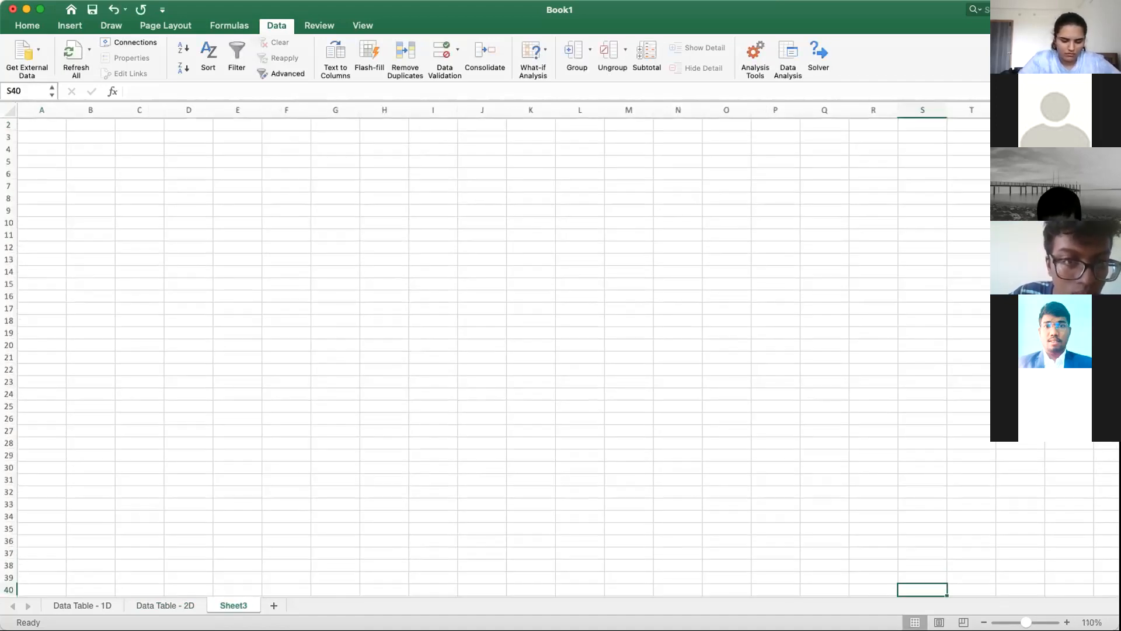
left_click(1066, 622)
left_click(177, 606)
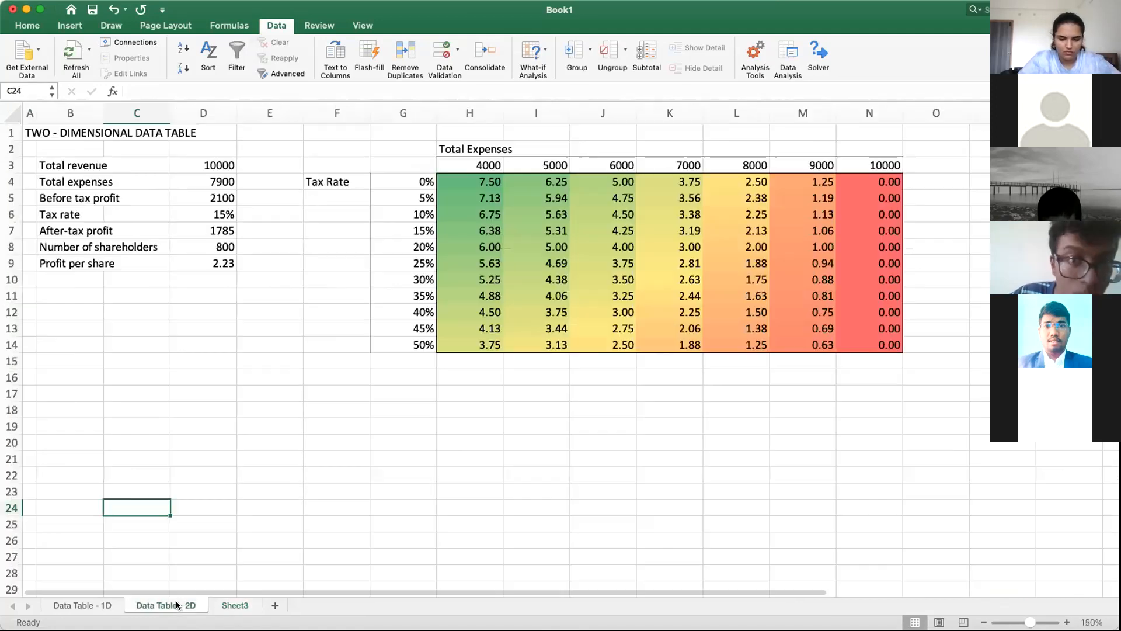
left_click(234, 606)
left_click(1066, 622)
left_click(1066, 623)
left_click(1066, 622)
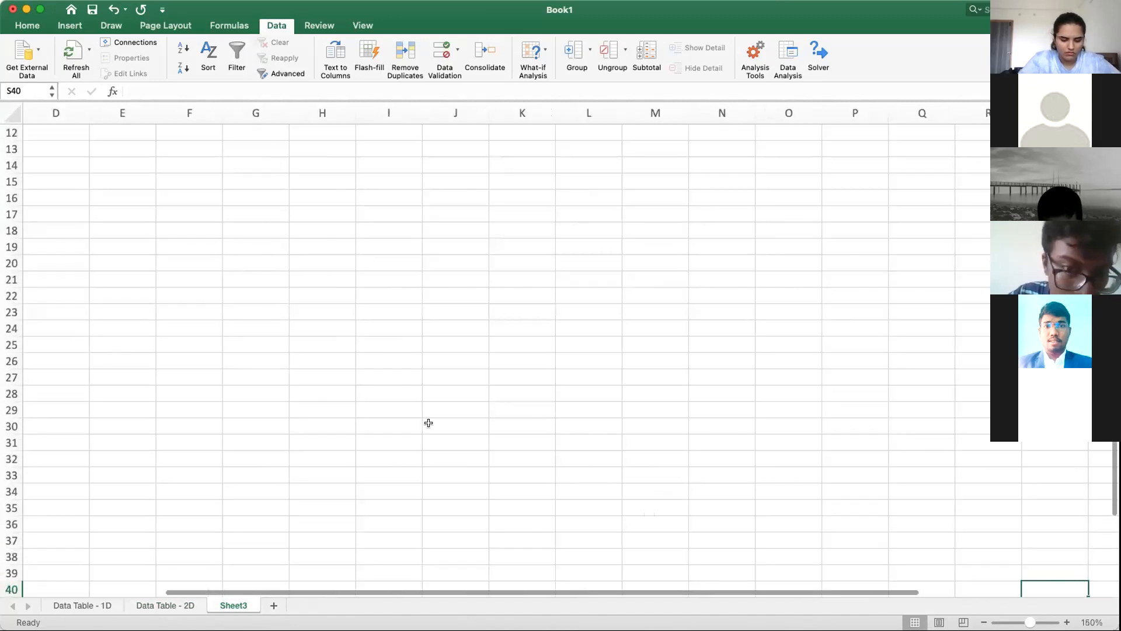
left_click(359, 409)
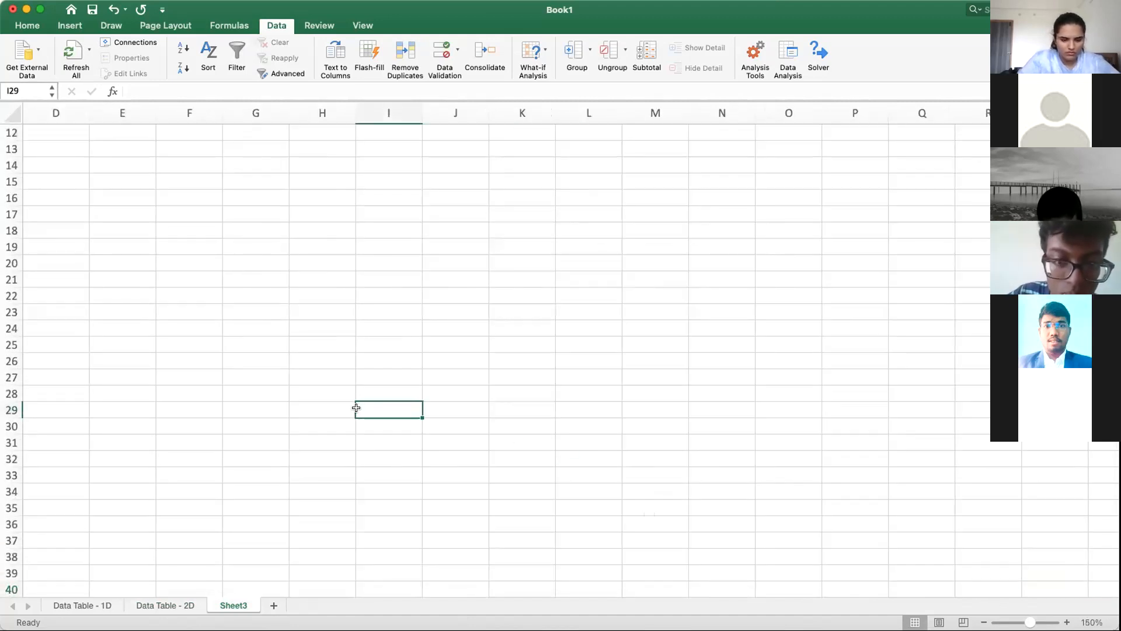
Step: Rename the new sheet as "Goal Seek"
right_click(233, 605)
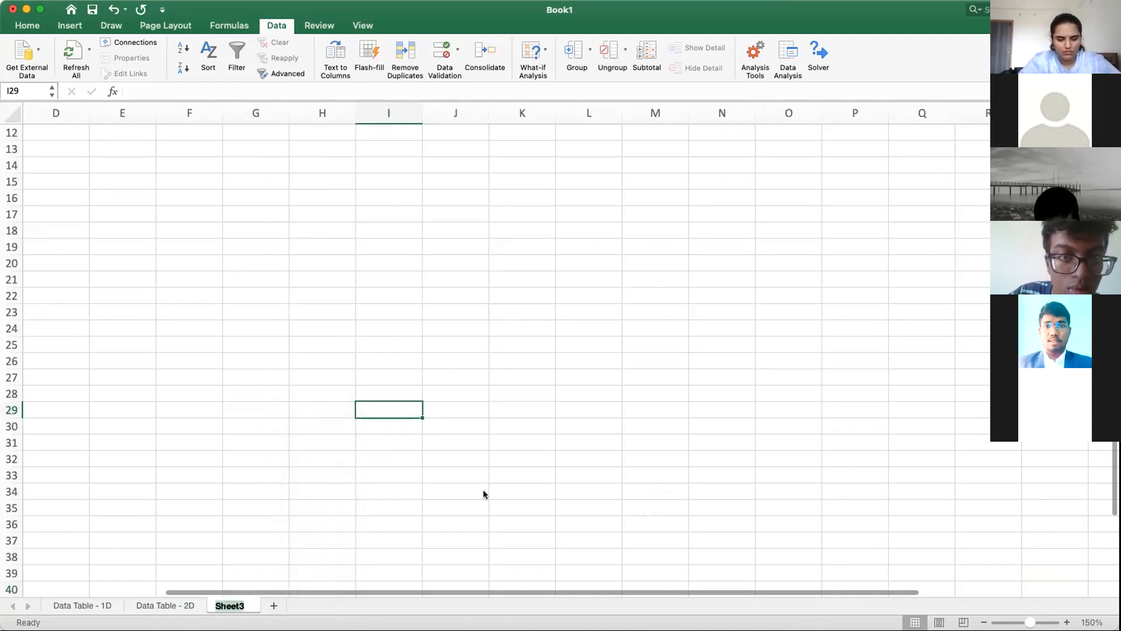
left_click(274, 442)
type("Go")
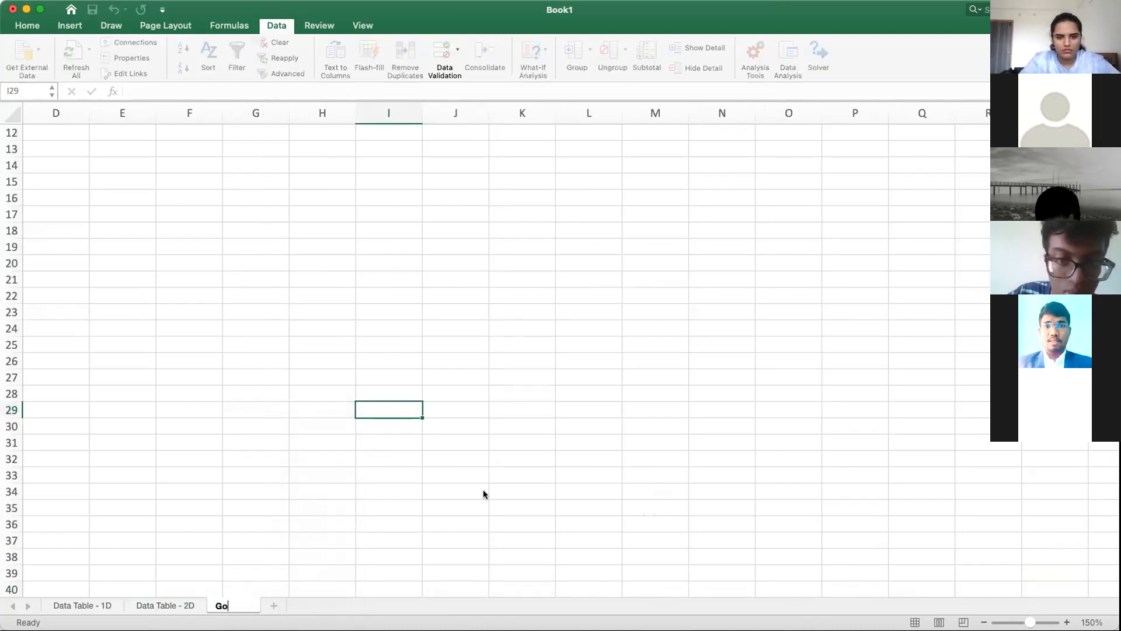
type("al Seek")
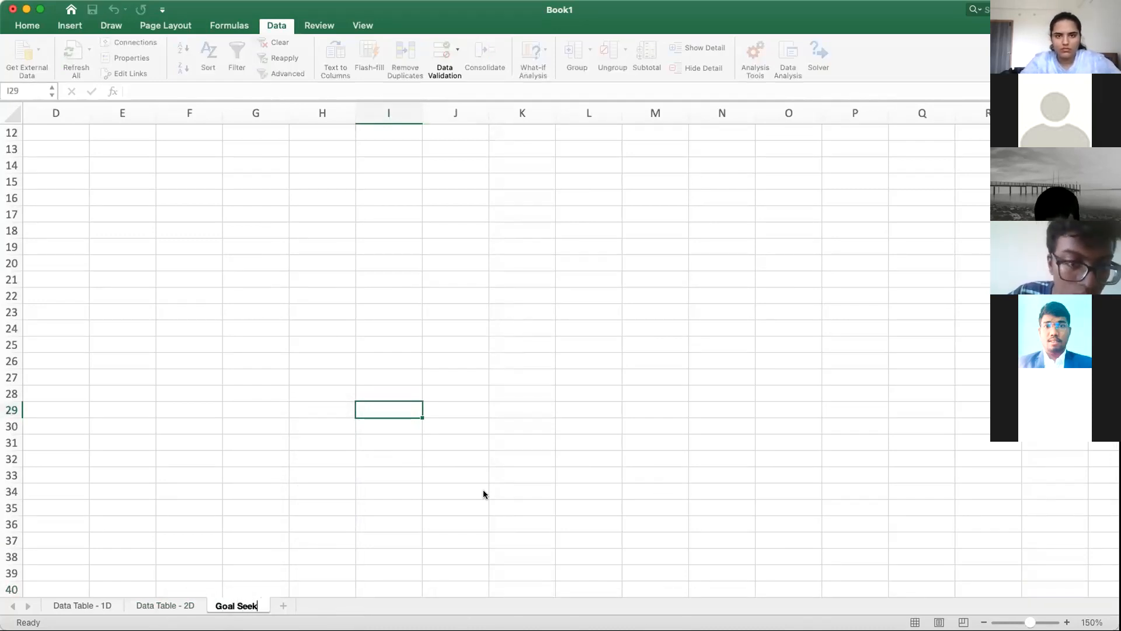
key("Return")
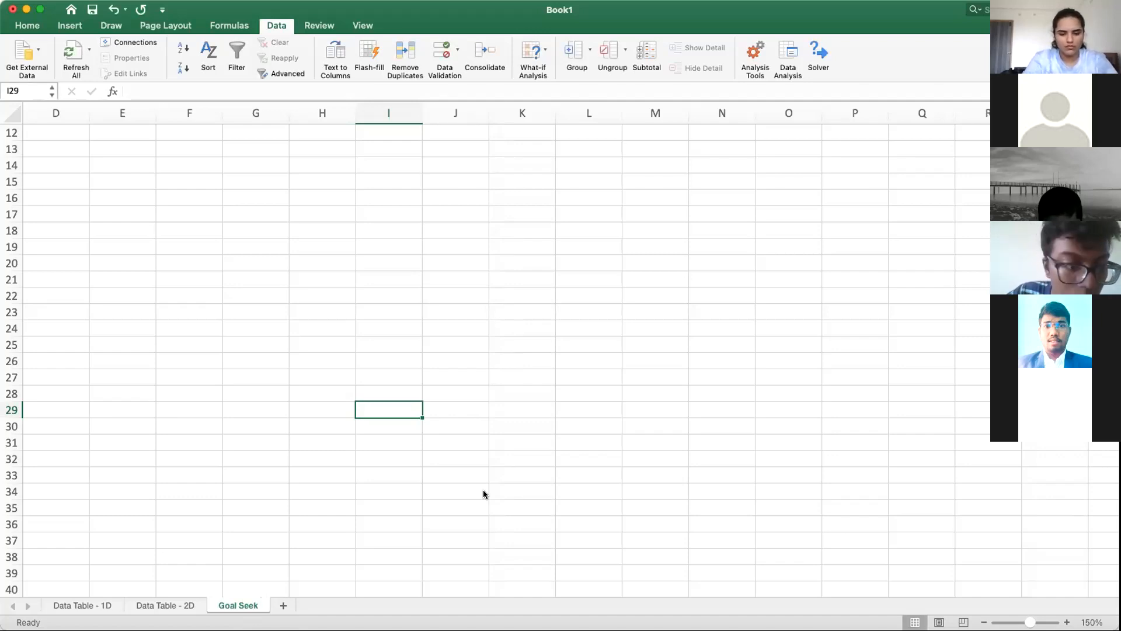
left_click(301, 327)
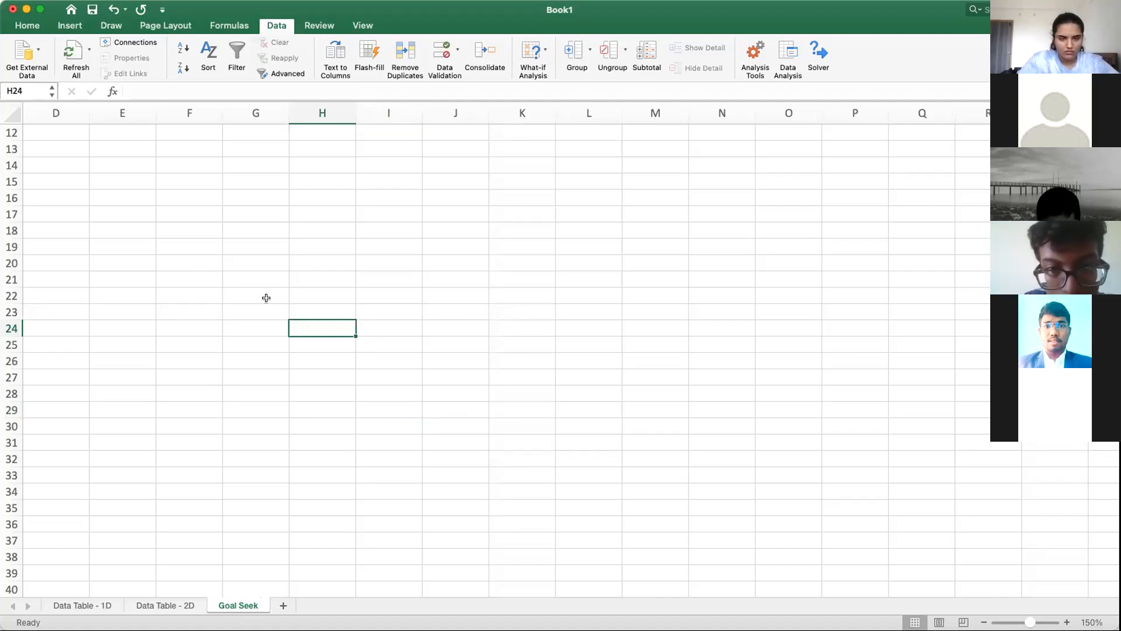
left_click(45, 132)
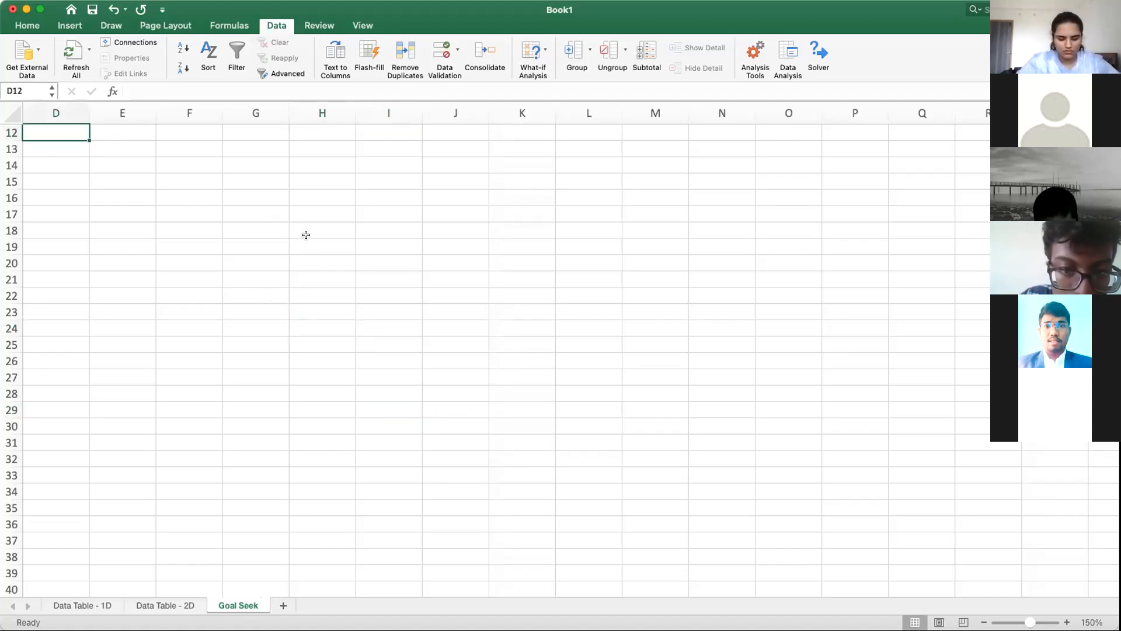
type("y =")
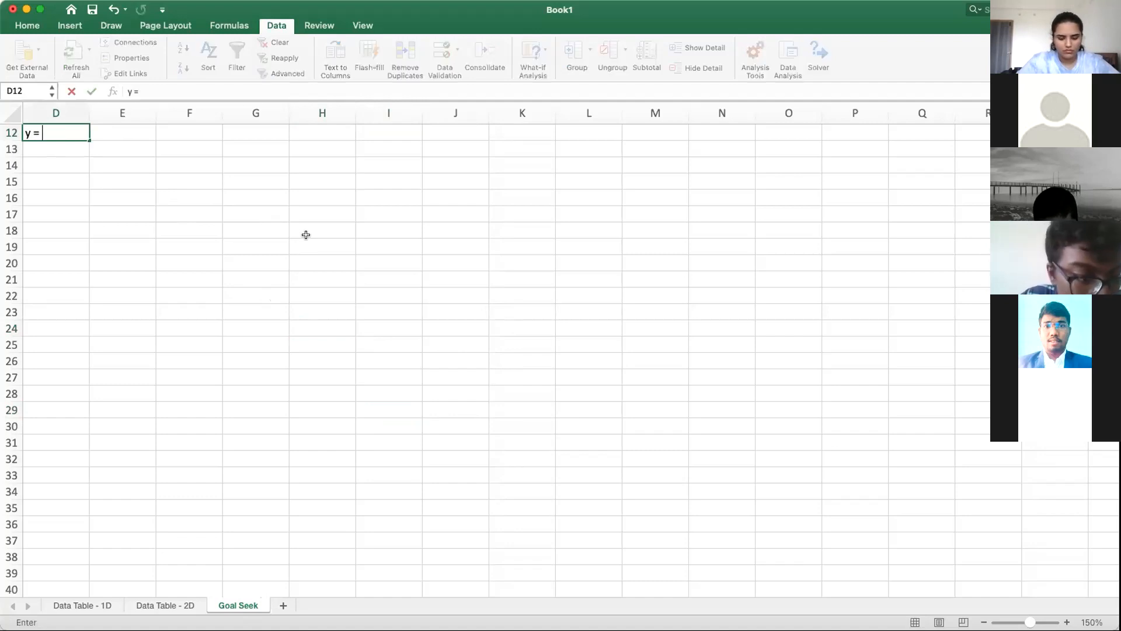
key("Tab")
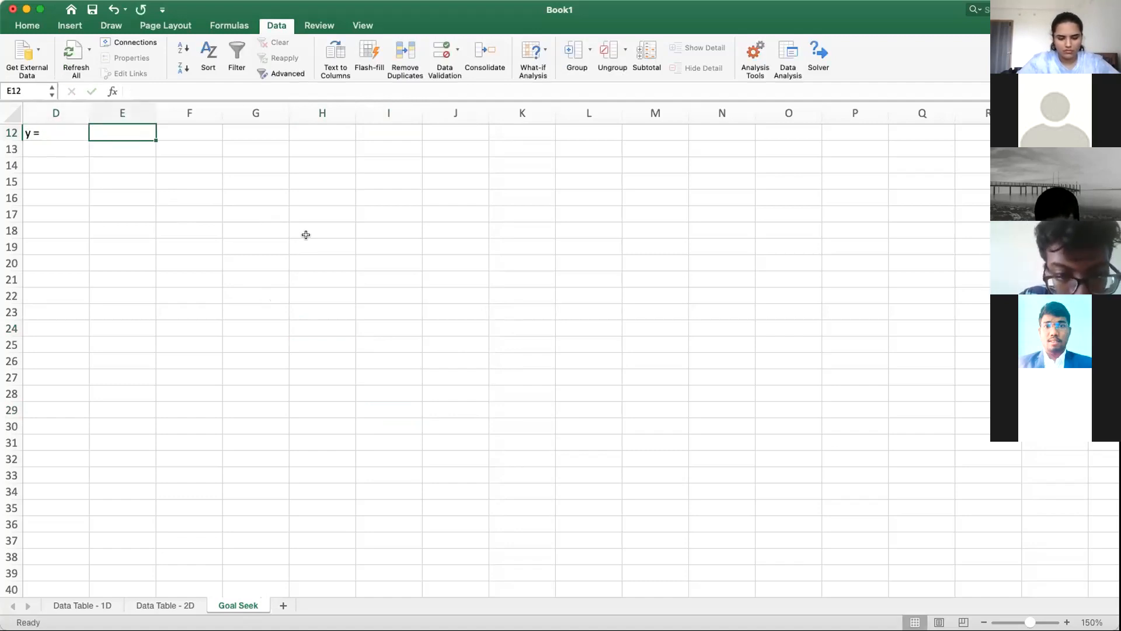
key("Left")
key("Left")
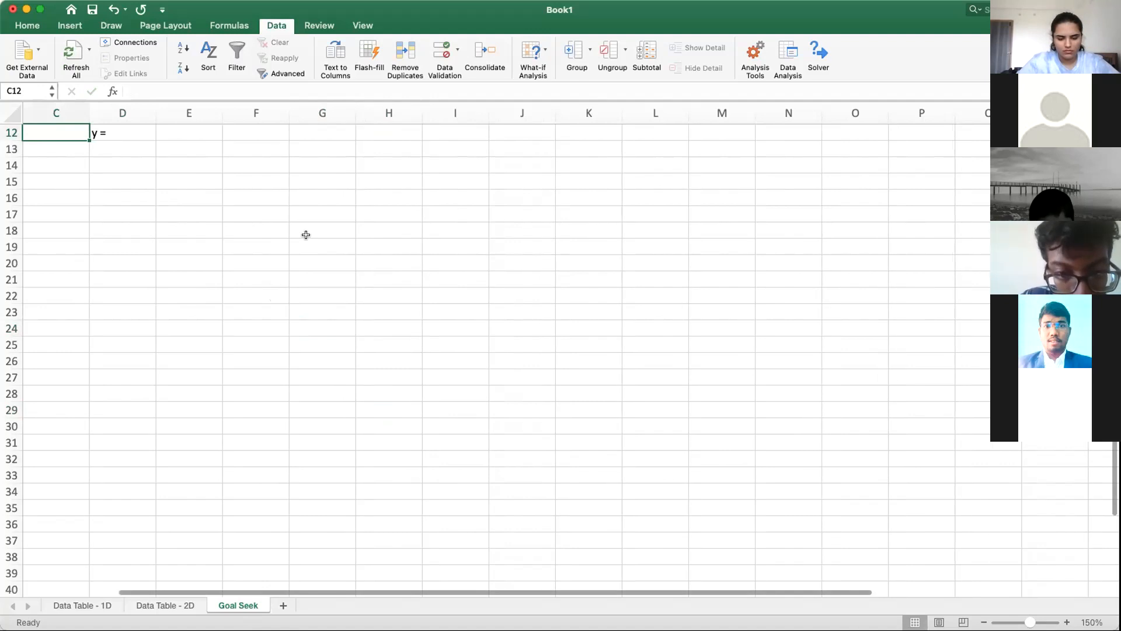
key("Right")
key("Delete")
Step: Start the profit equation as text in cell A12 of the Goal Seek sheet with "Operating profit (E) ="
key("Left")
key("Left")
key("Left")
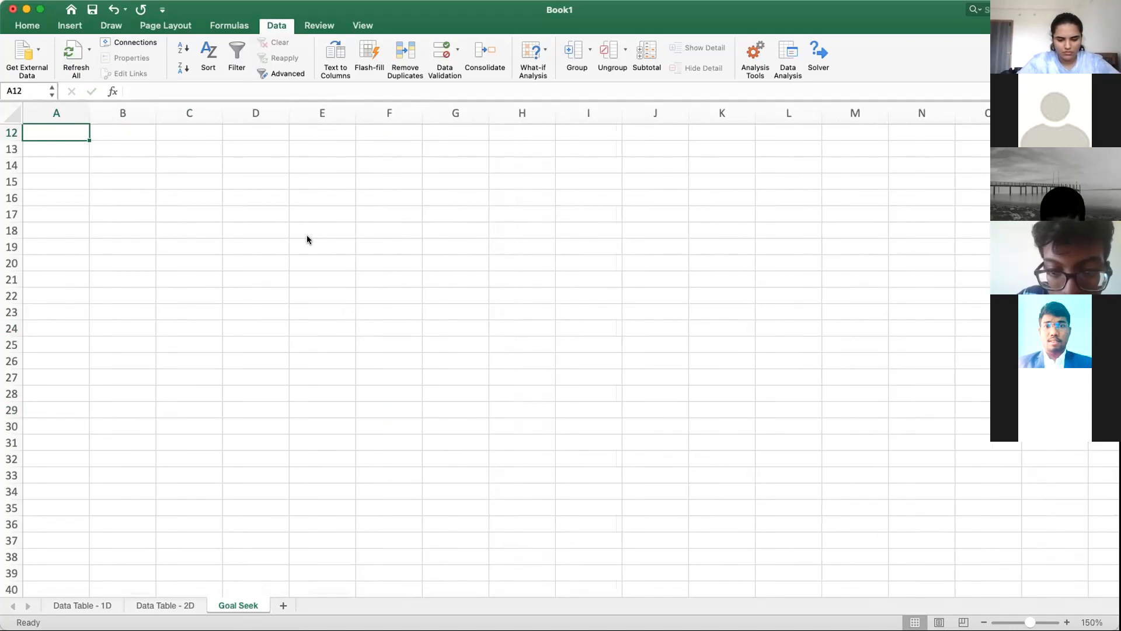
type("T")
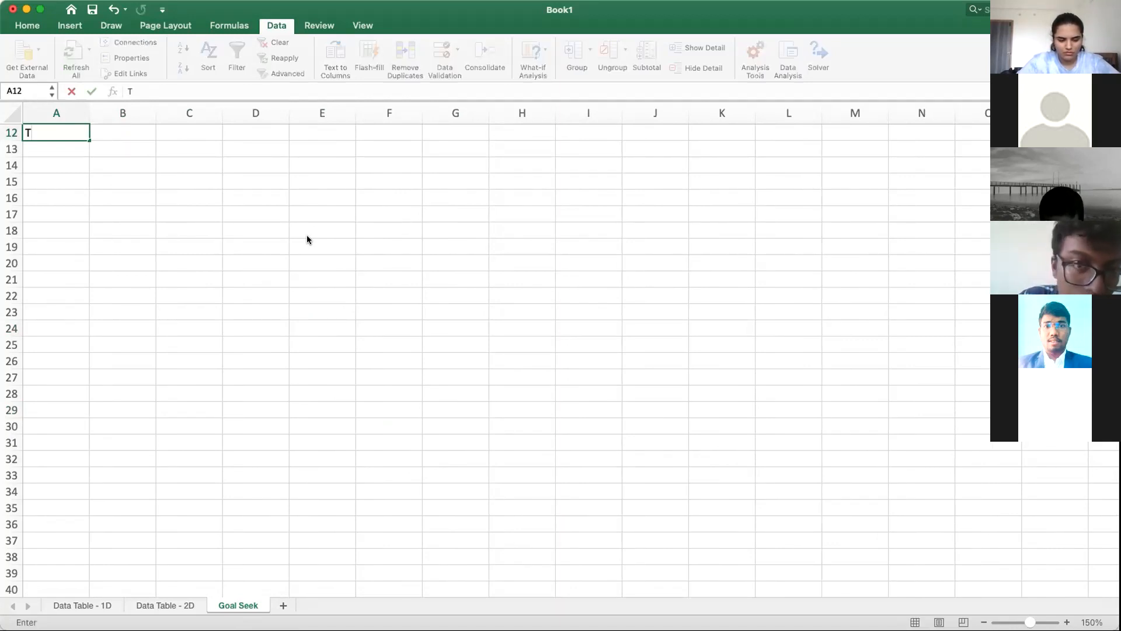
key("BackSpace")
type("Op")
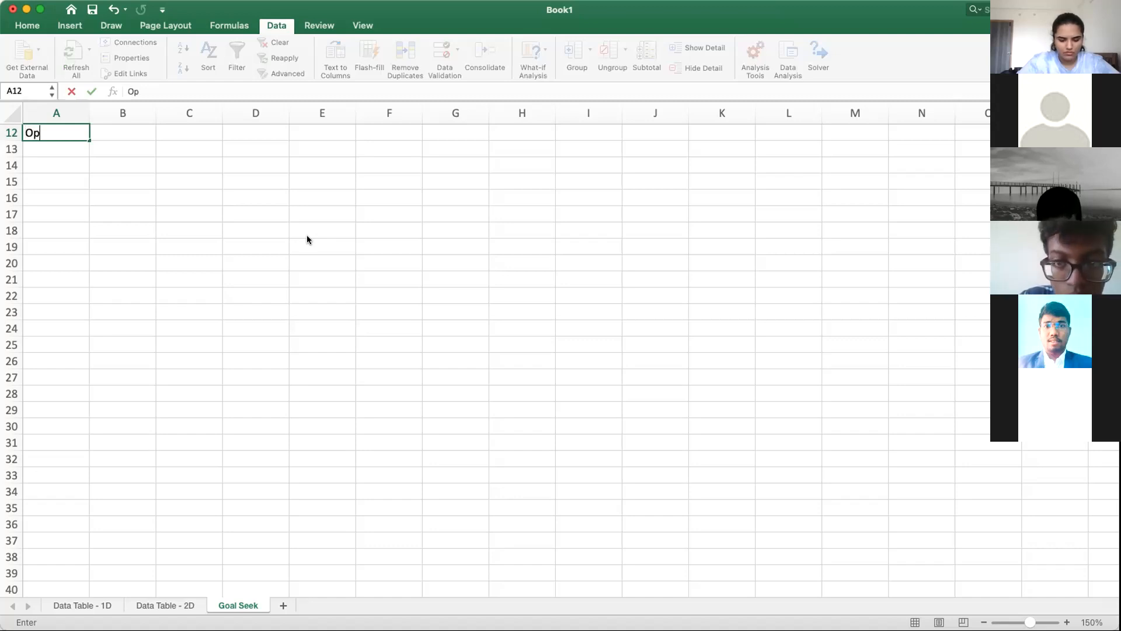
type("erati")
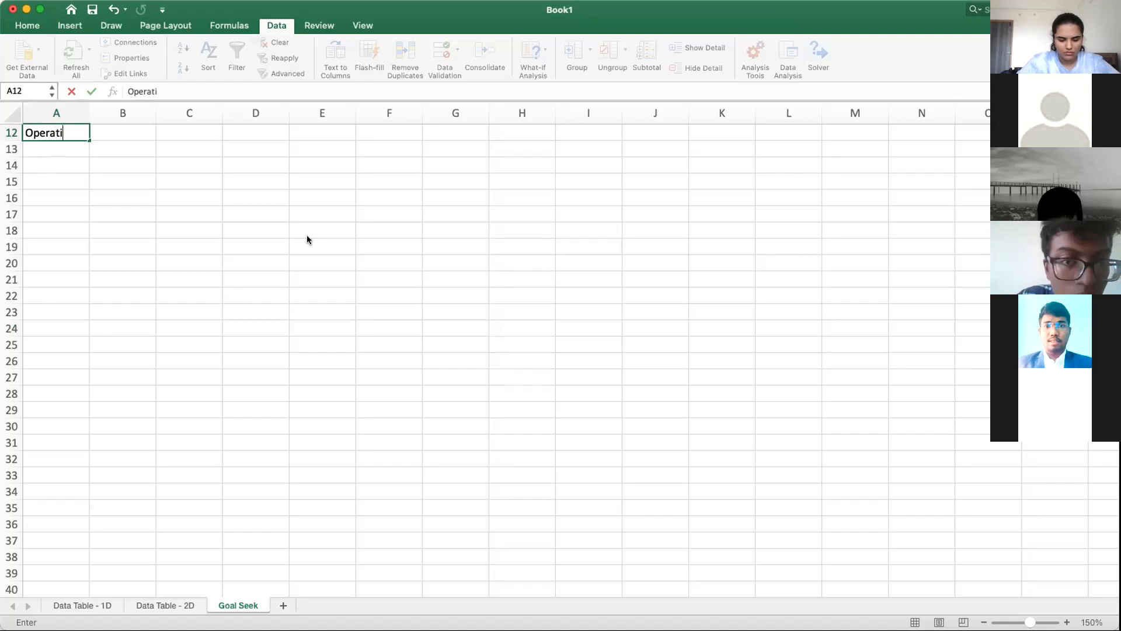
type("ng profit")
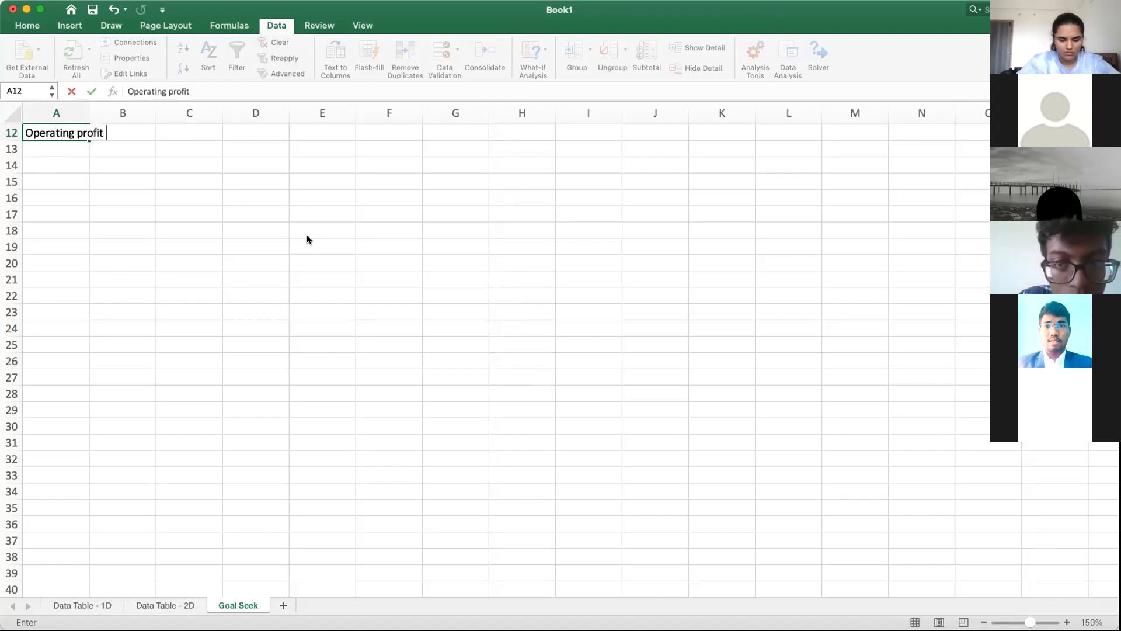
type(" (")
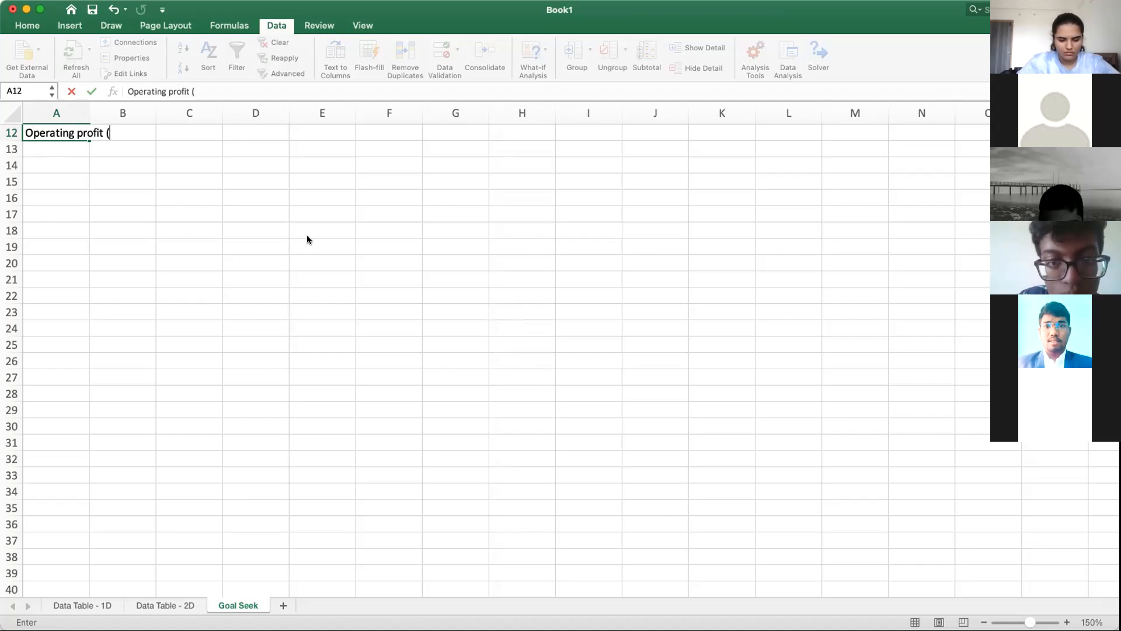
type("E)")
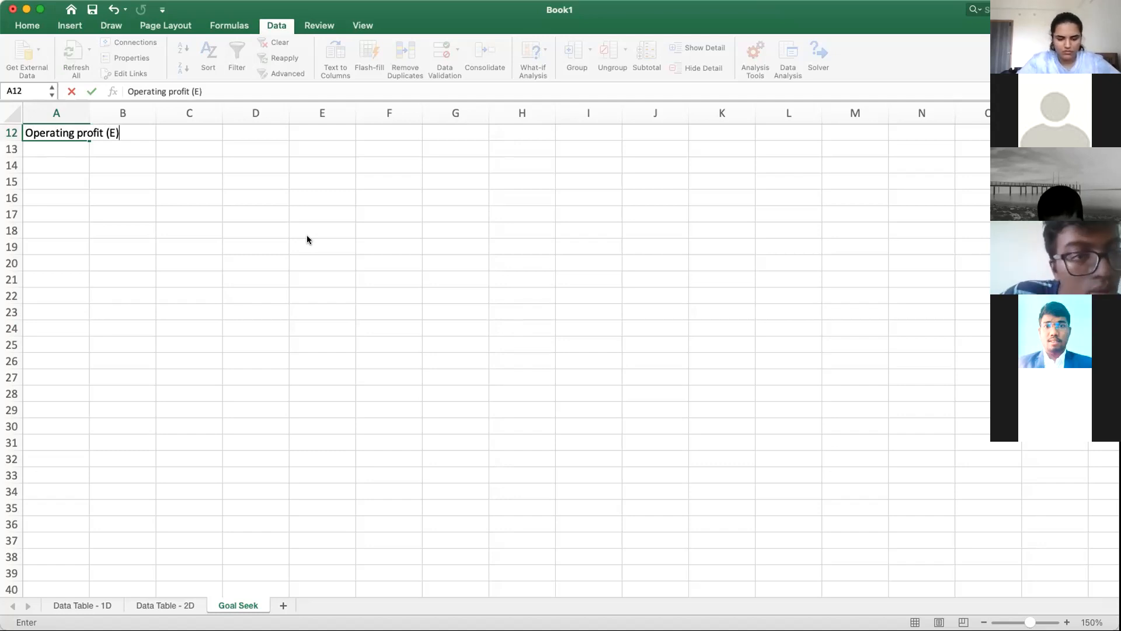
key("super+z")
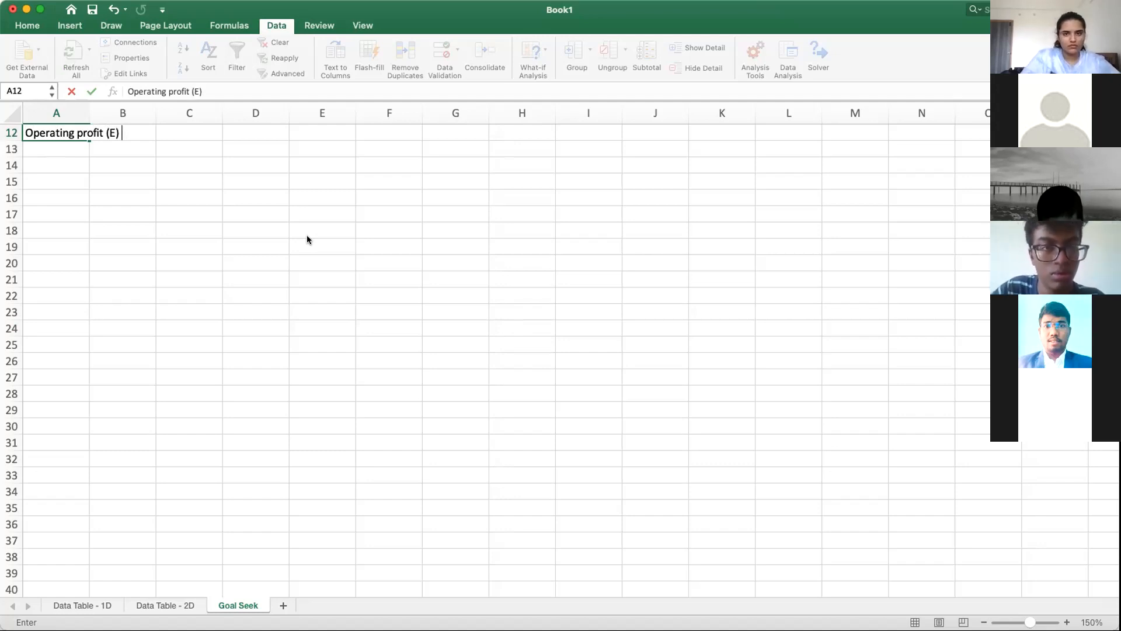
type("=")
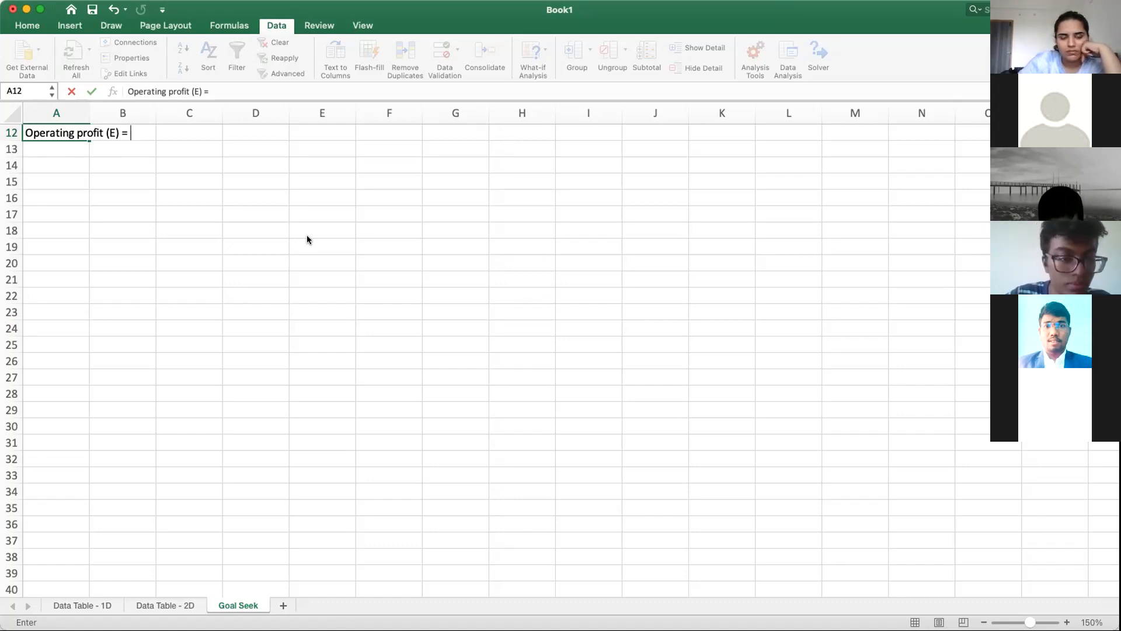
Step: Continue the equation text in A12 with the revenue term "Price (P) X Quantity (Q)"
type("Pric")
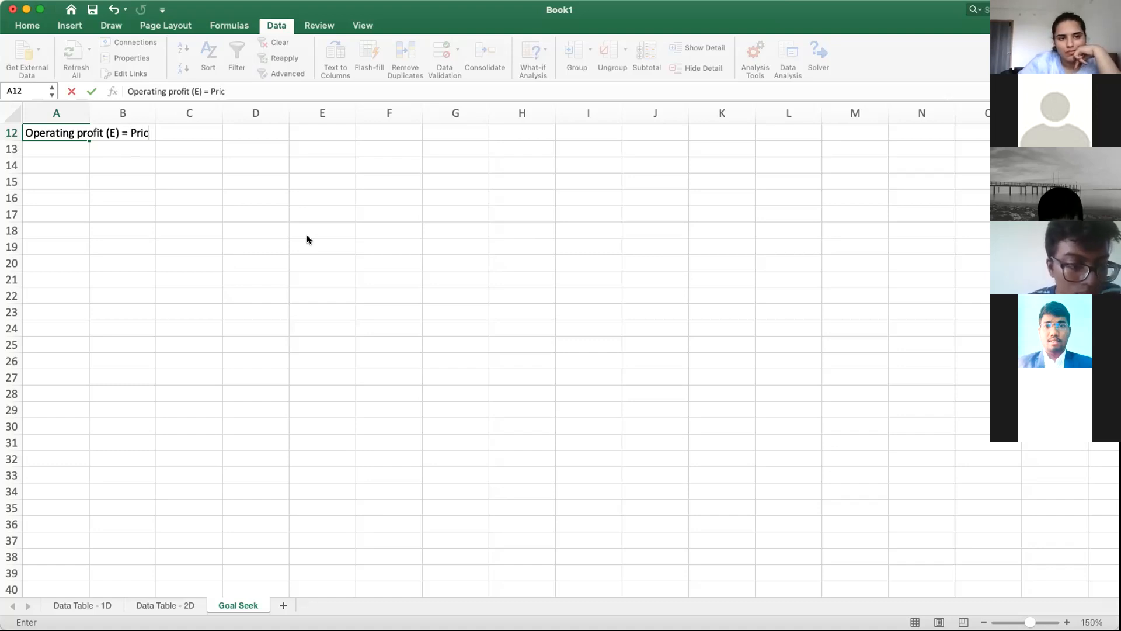
type("e (P)")
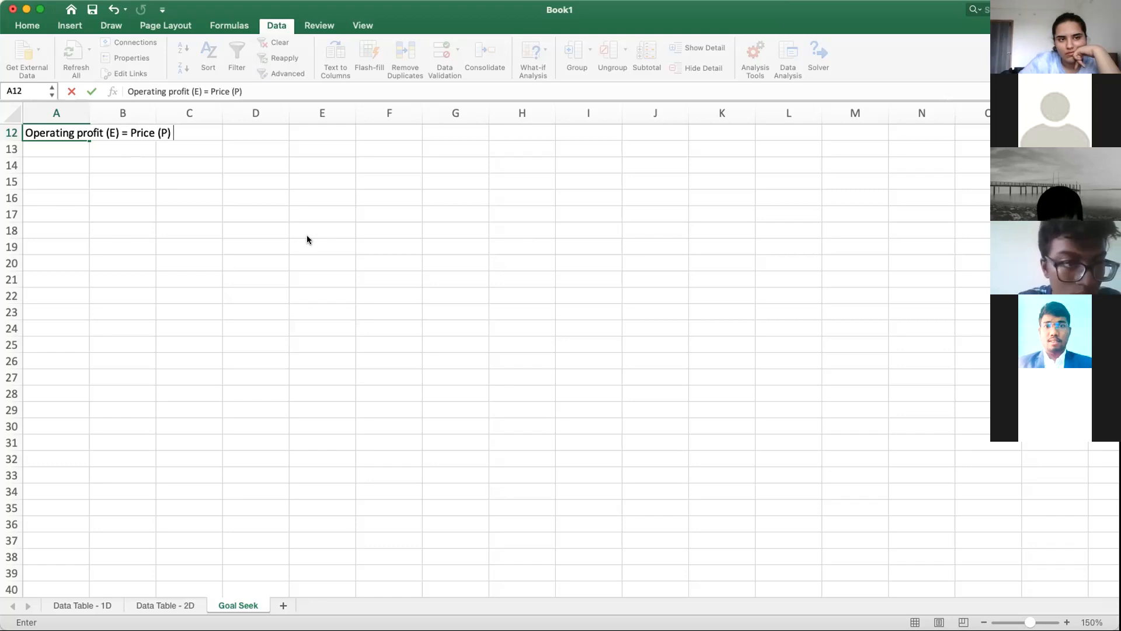
type(" X ")
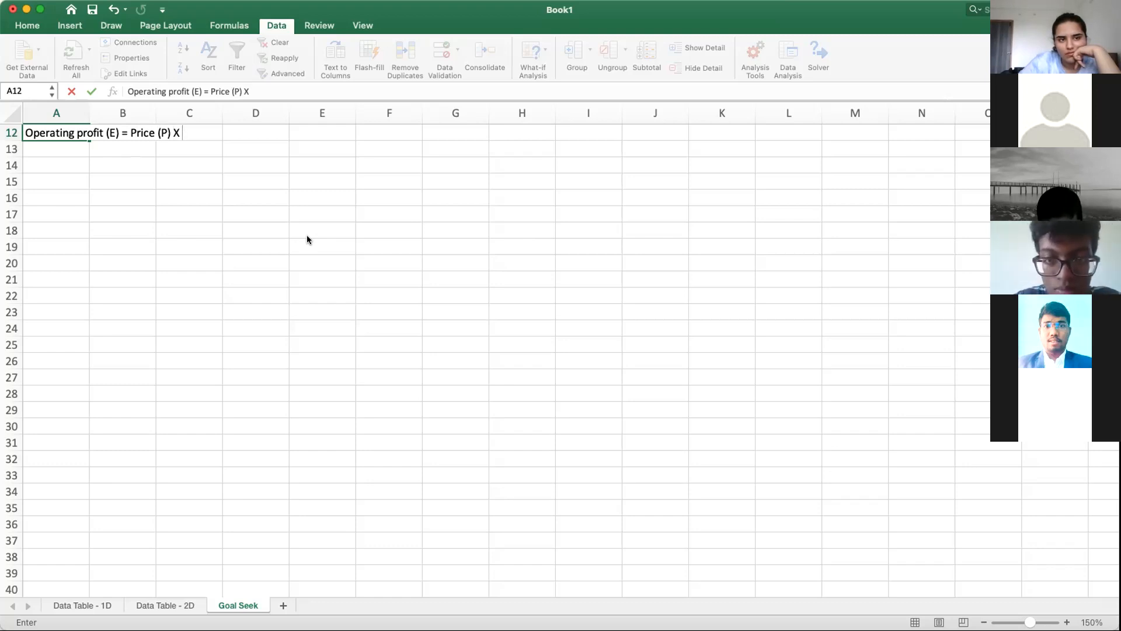
type("Qua")
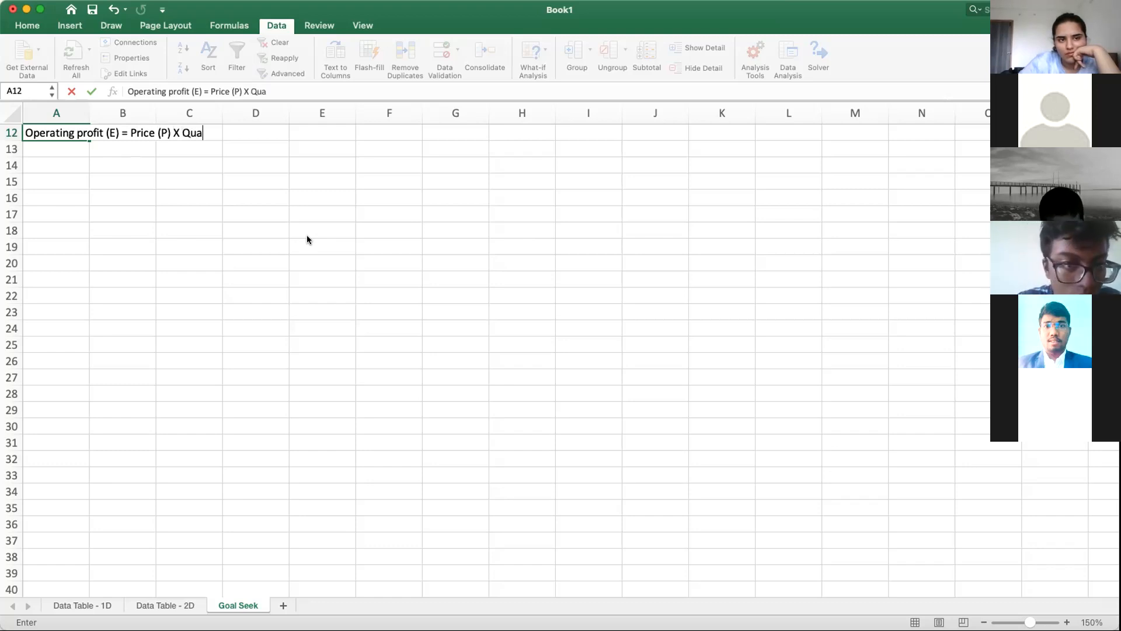
type("n")
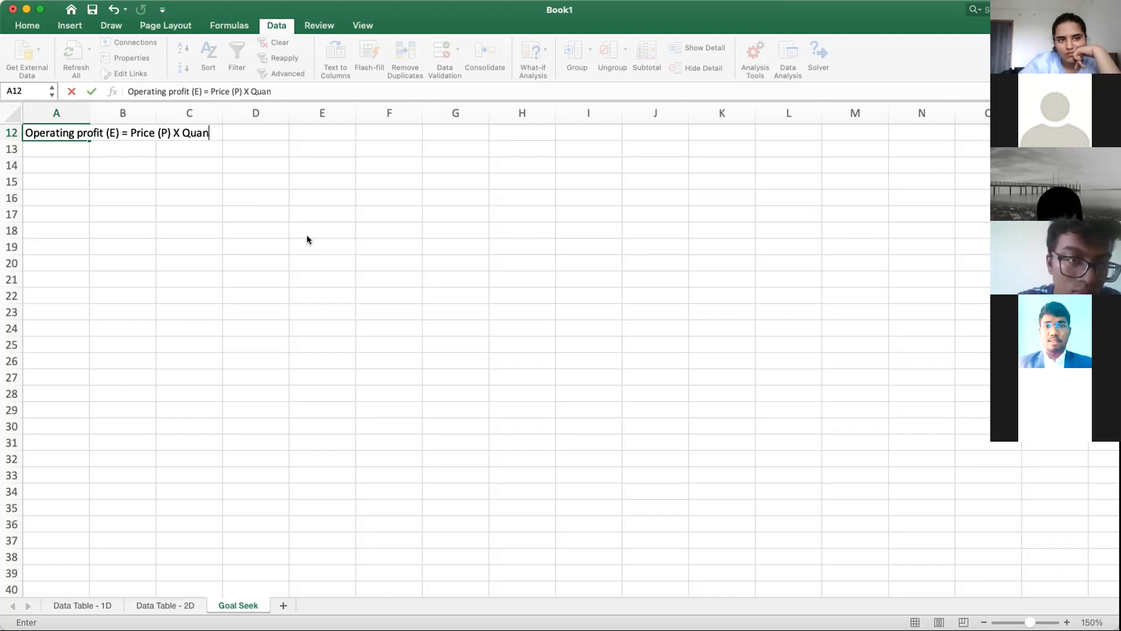
type("tity ")
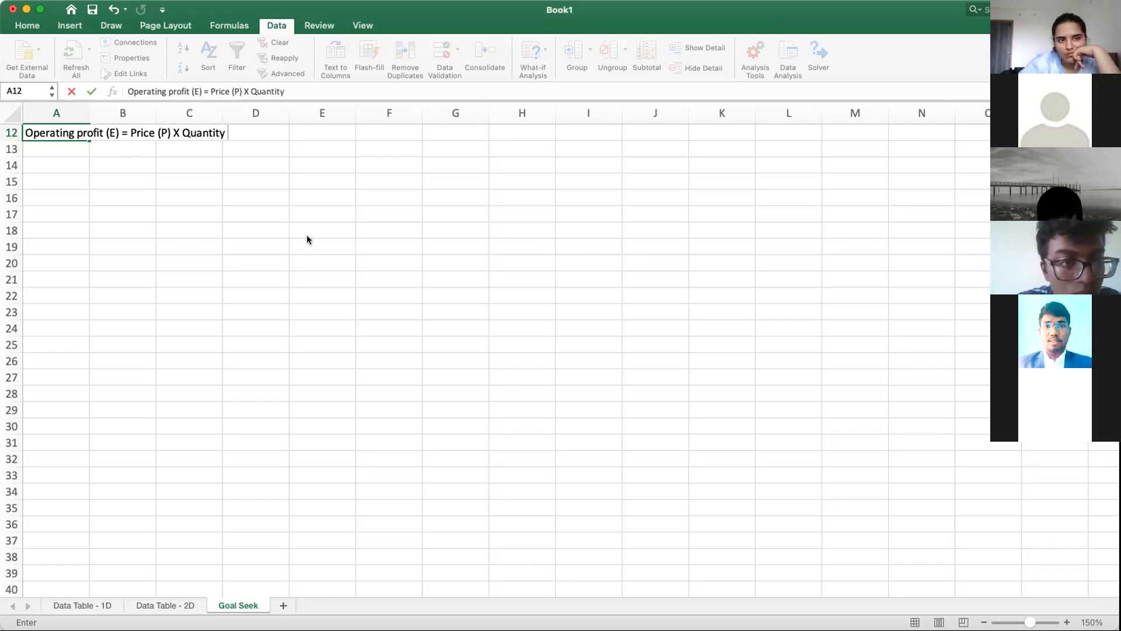
type("(Q")
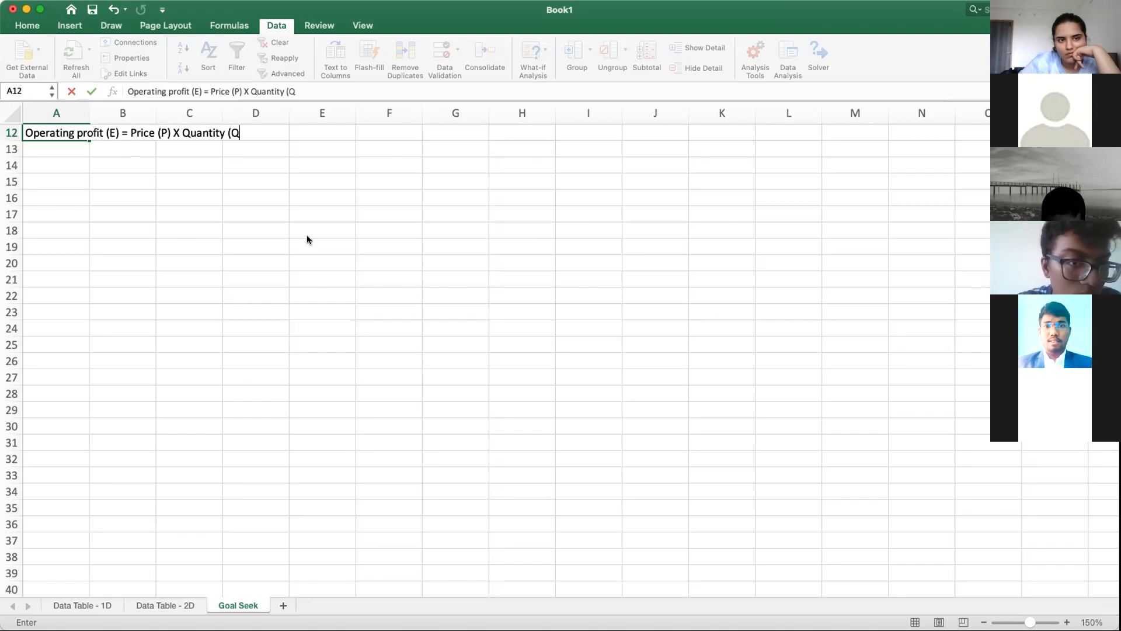
type(")")
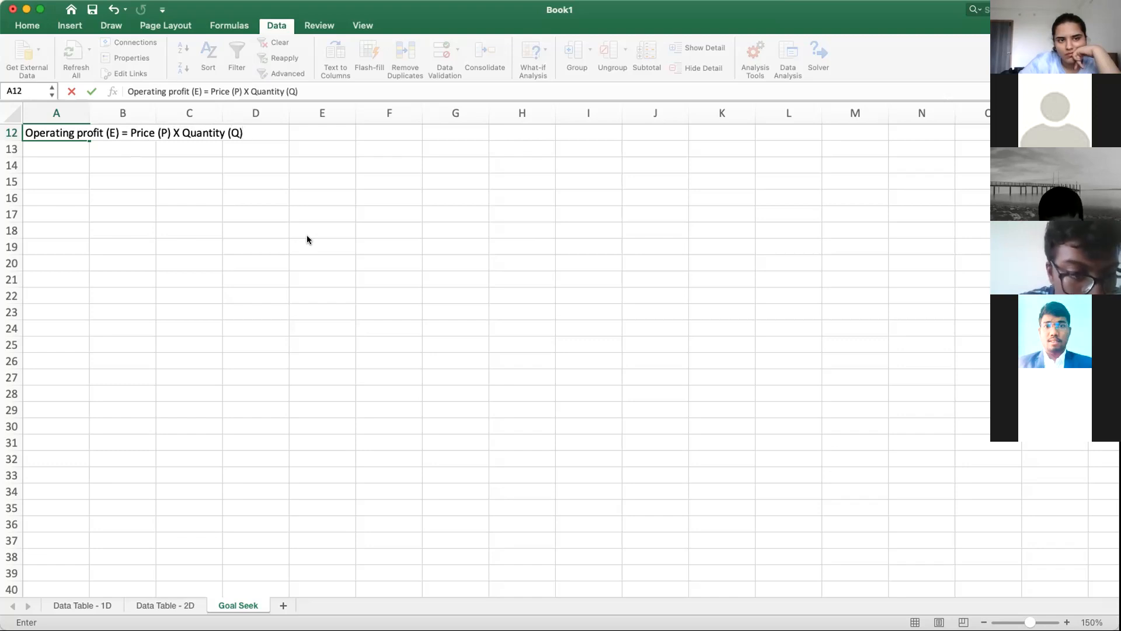
Step: Enclose the "Price (P) X Quantity (Q)" term of the A12 equation text in square brackets
left_click(128, 131)
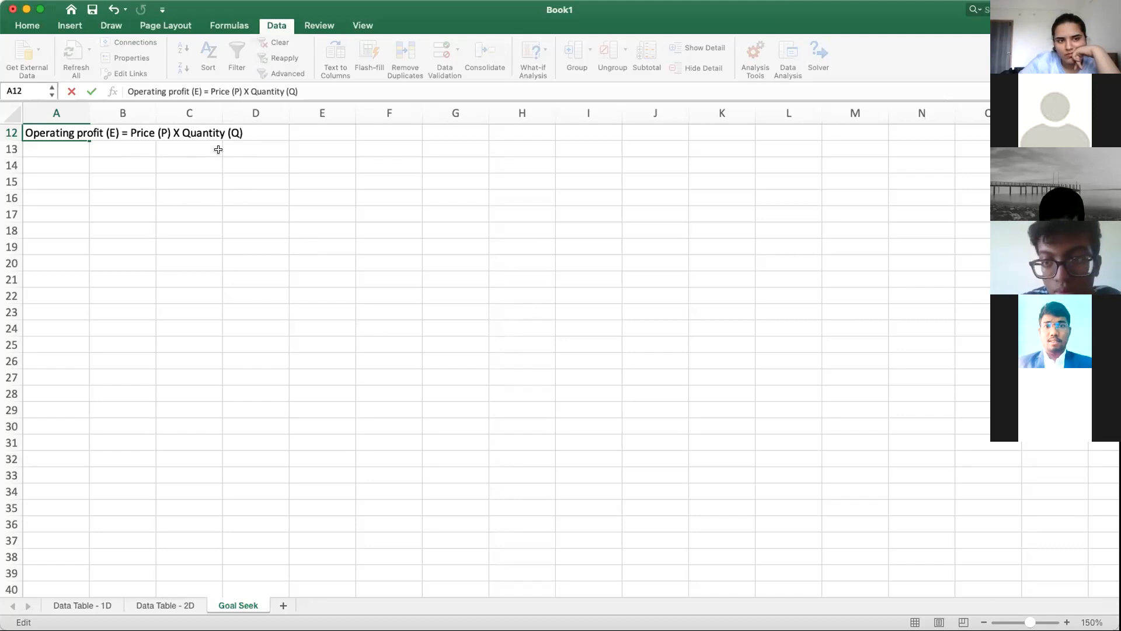
type("(")
key("BackSpace")
type("[")
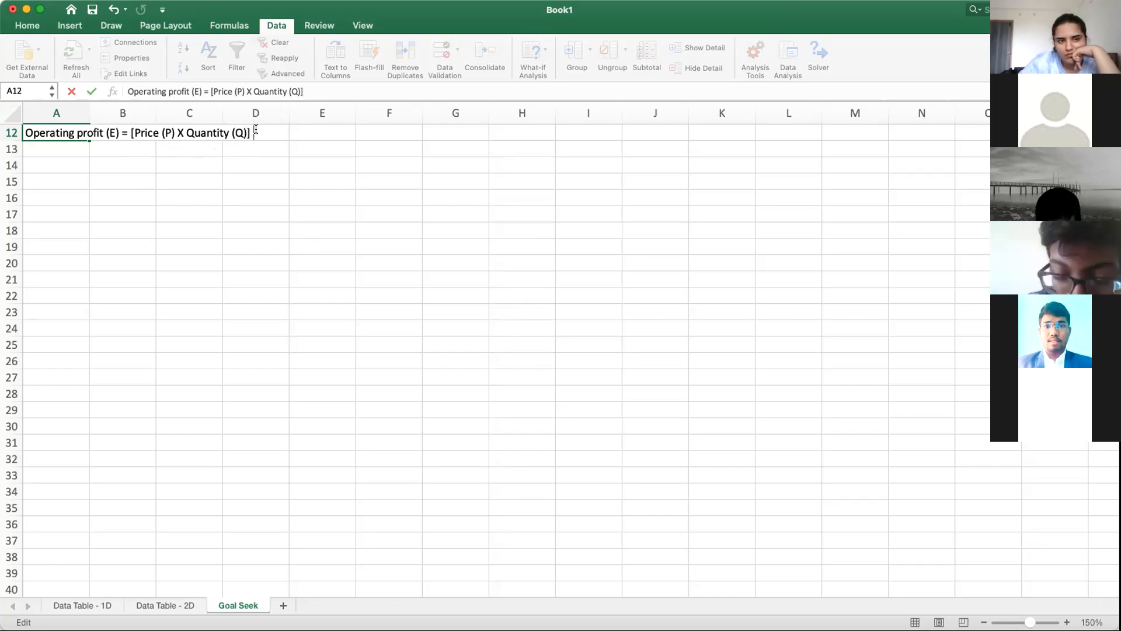
Step: Append the variable cost term "- Variable cost per unit (V) X Quantity (Q)" to the equation text in A12
type("-")
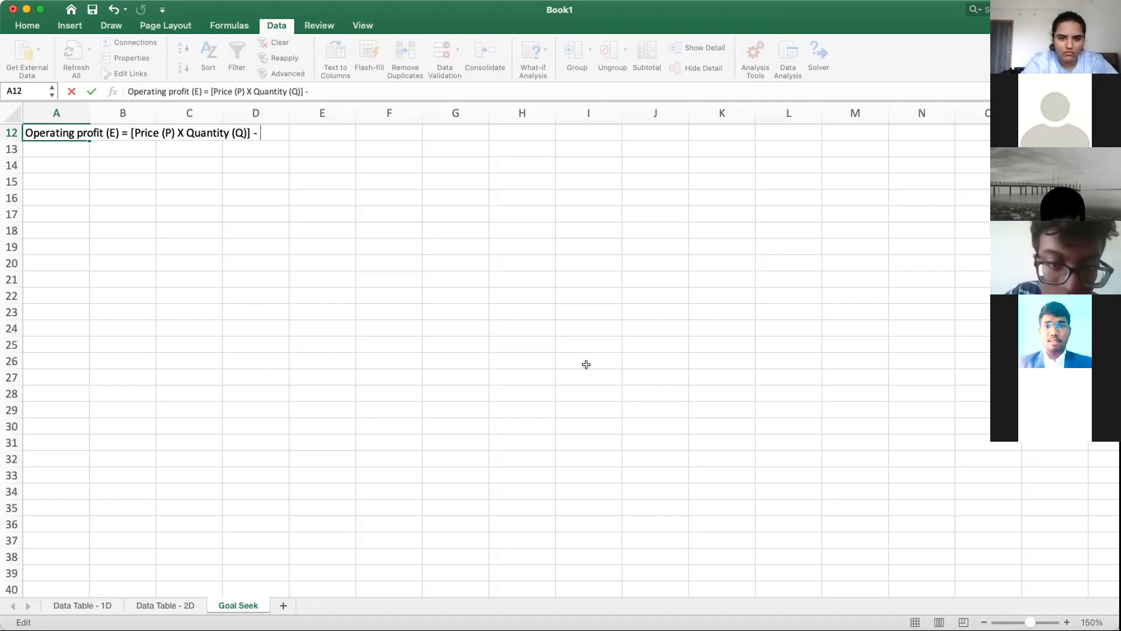
type("Varia")
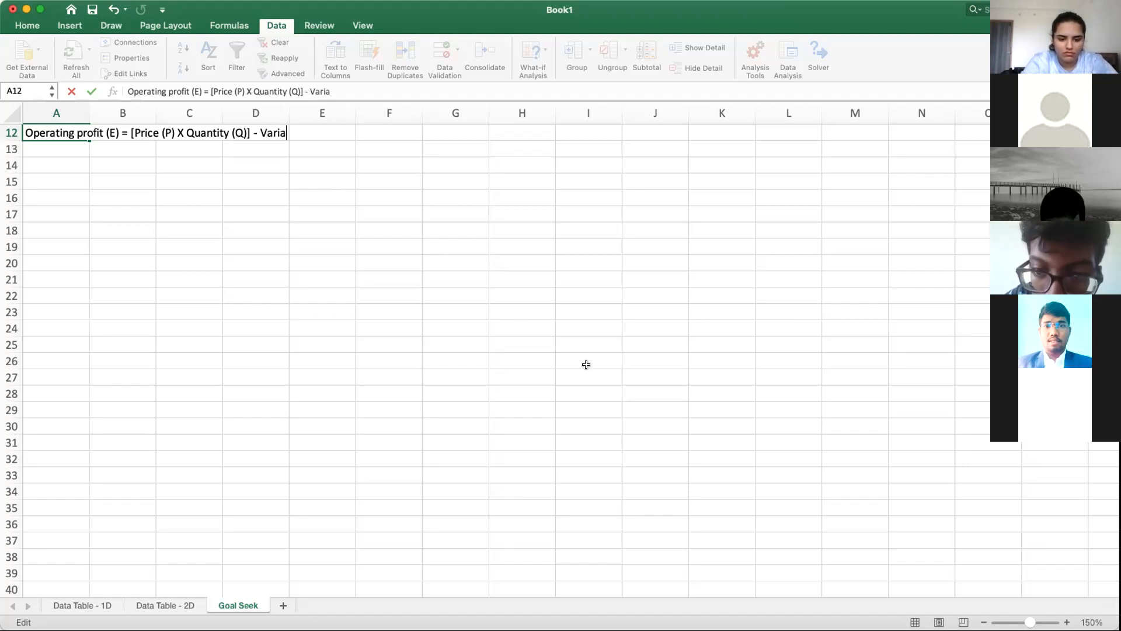
type("ble cost ")
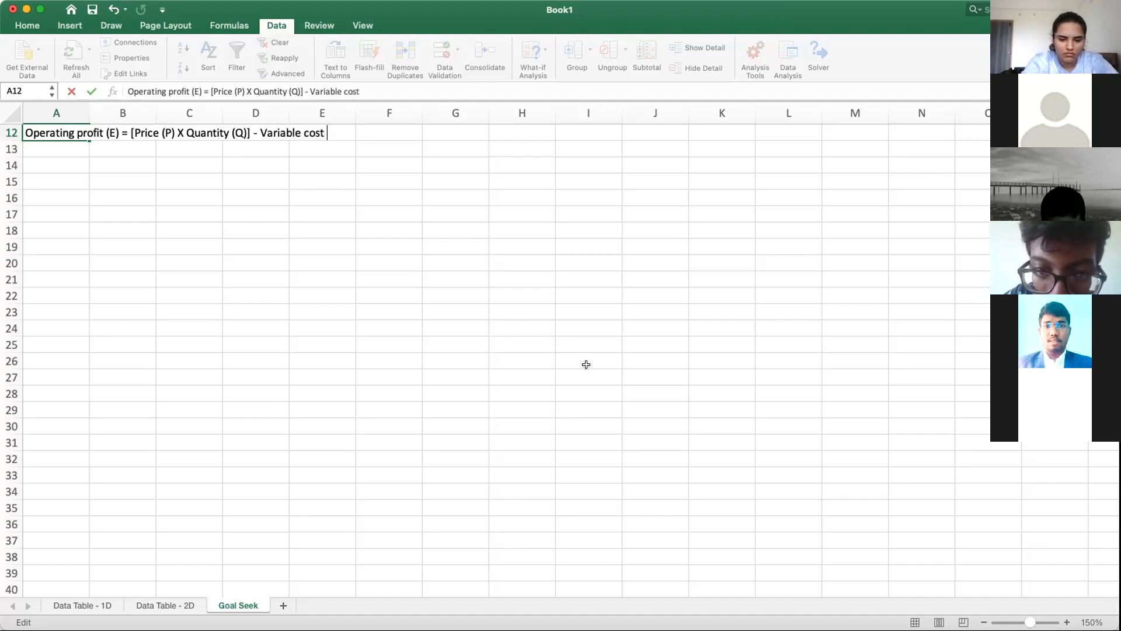
type("per unit (V)")
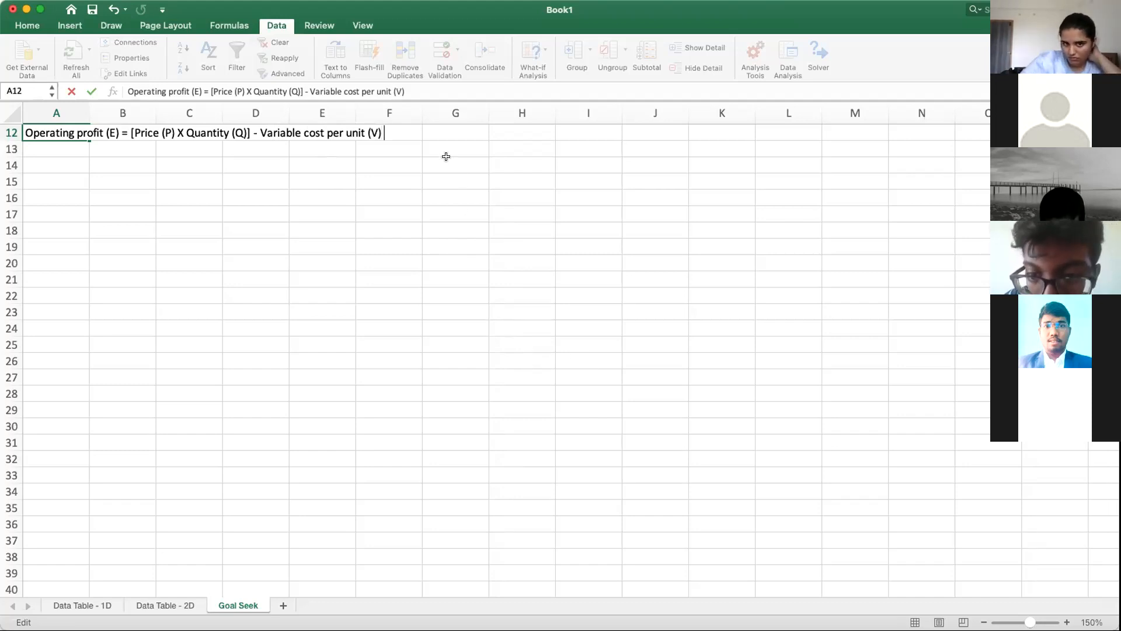
type(" X ")
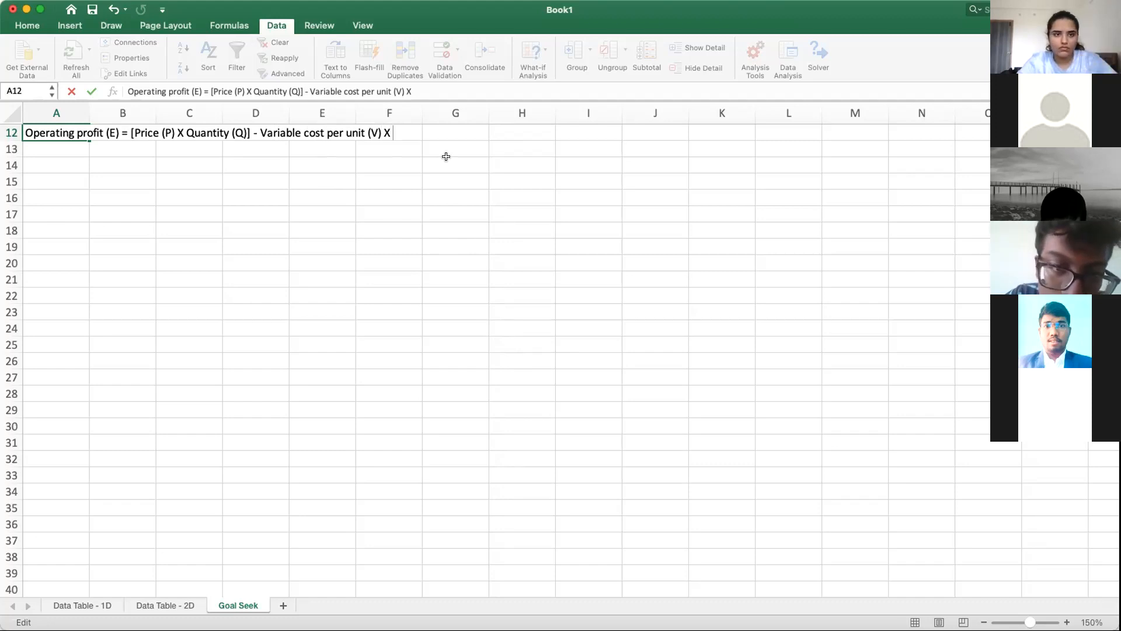
type("Quantity")
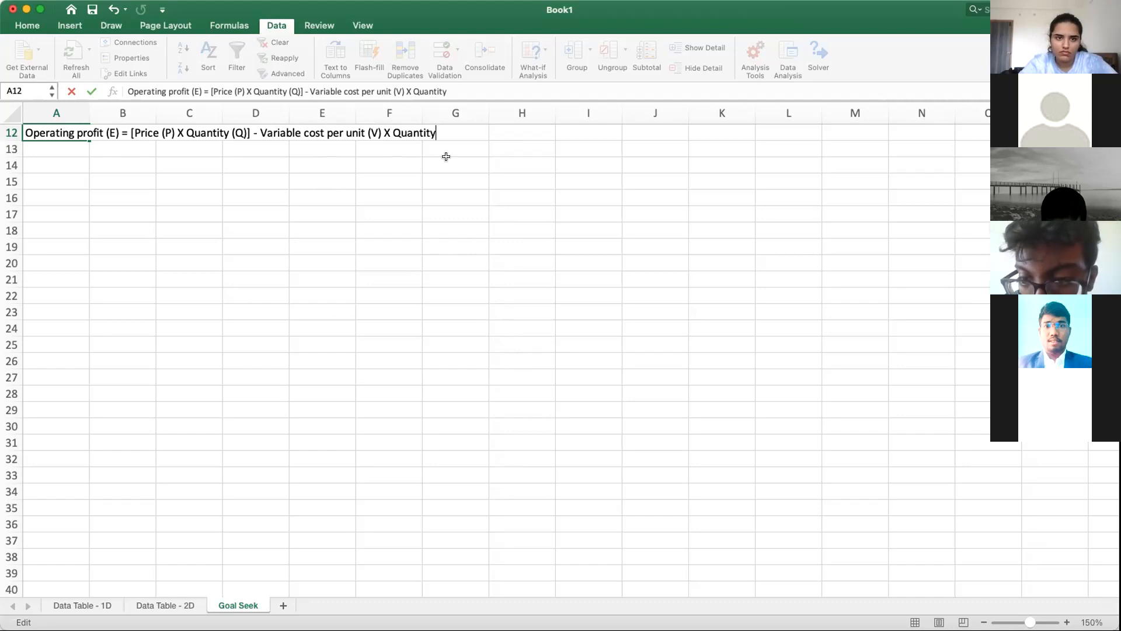
type(" (Q)")
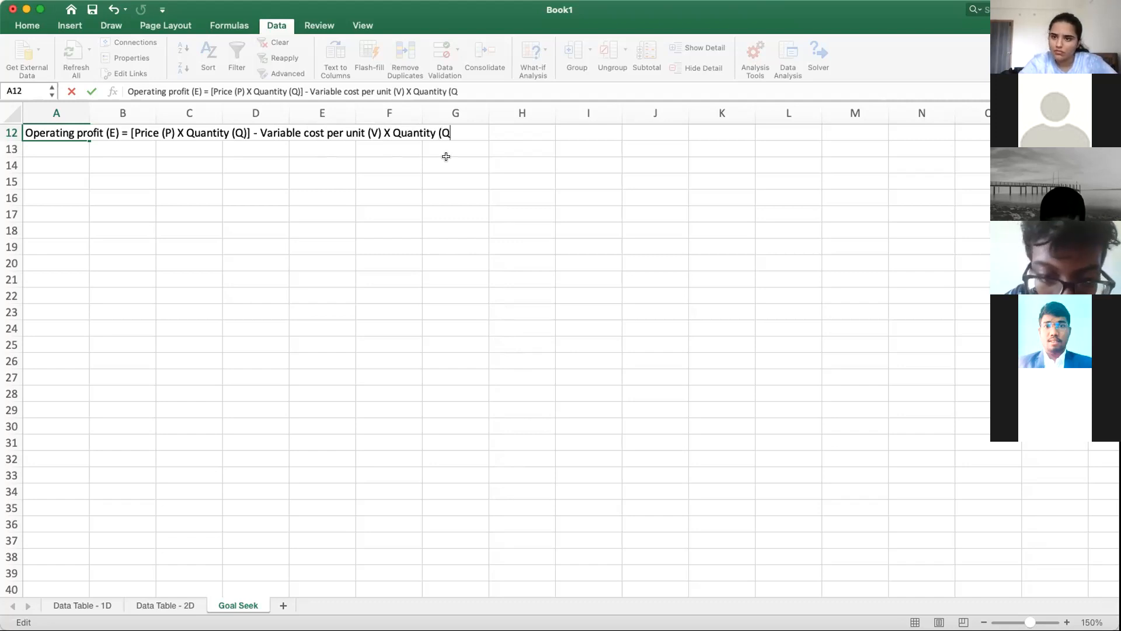
Step: Enclose the variable cost term of the A12 equation text in square brackets and insert "per unit" after "Price"
left_click(261, 133)
type("[")
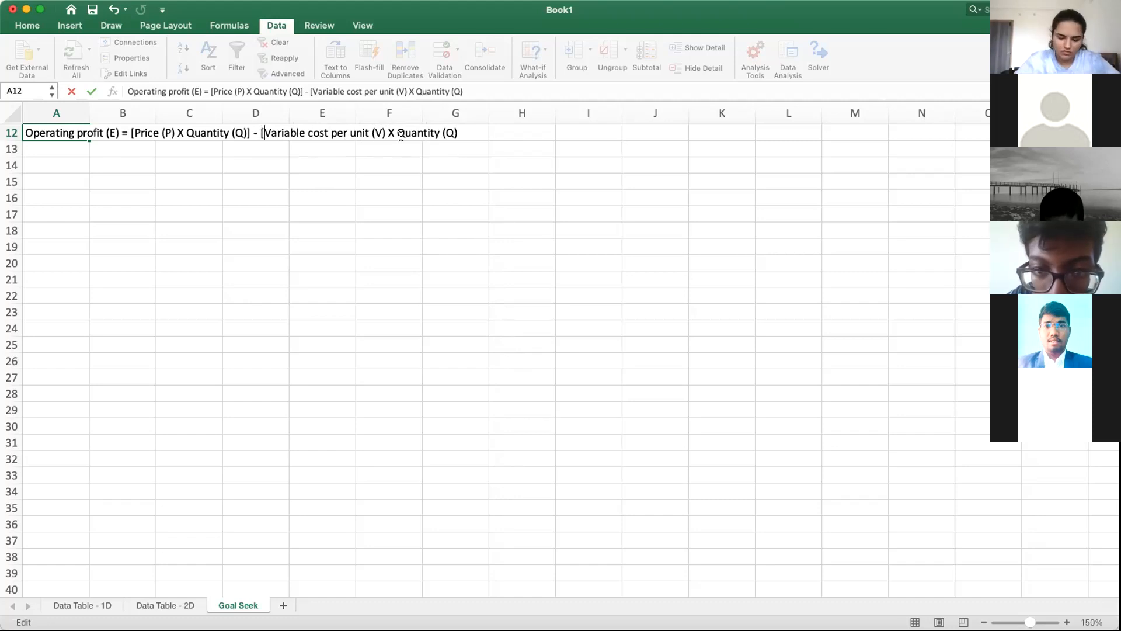
type("]")
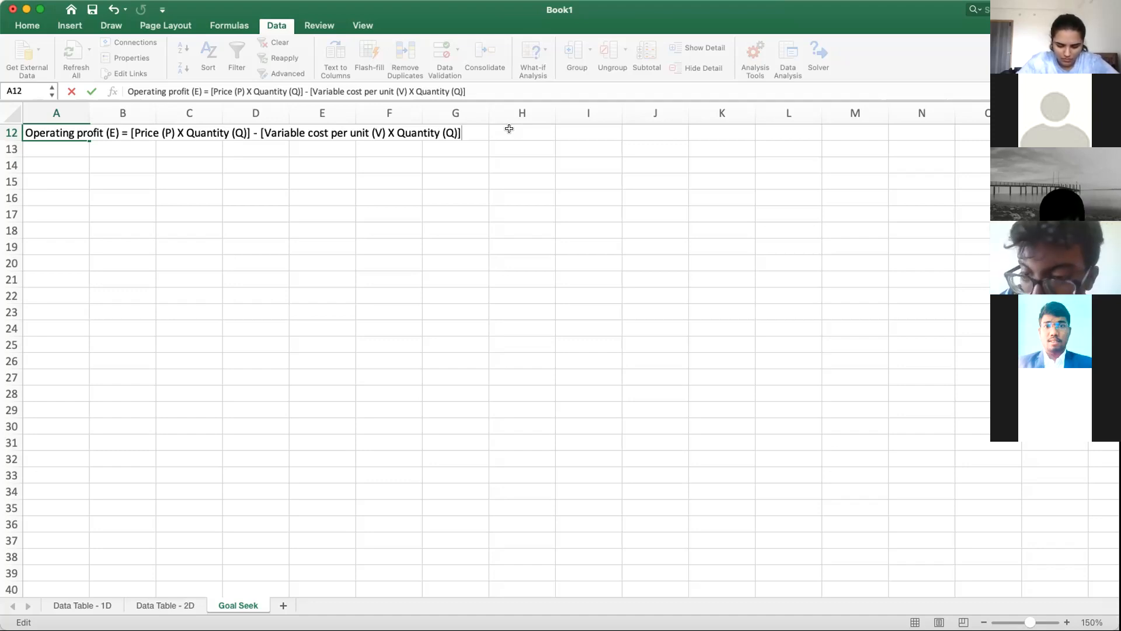
left_click(158, 133)
type("per ")
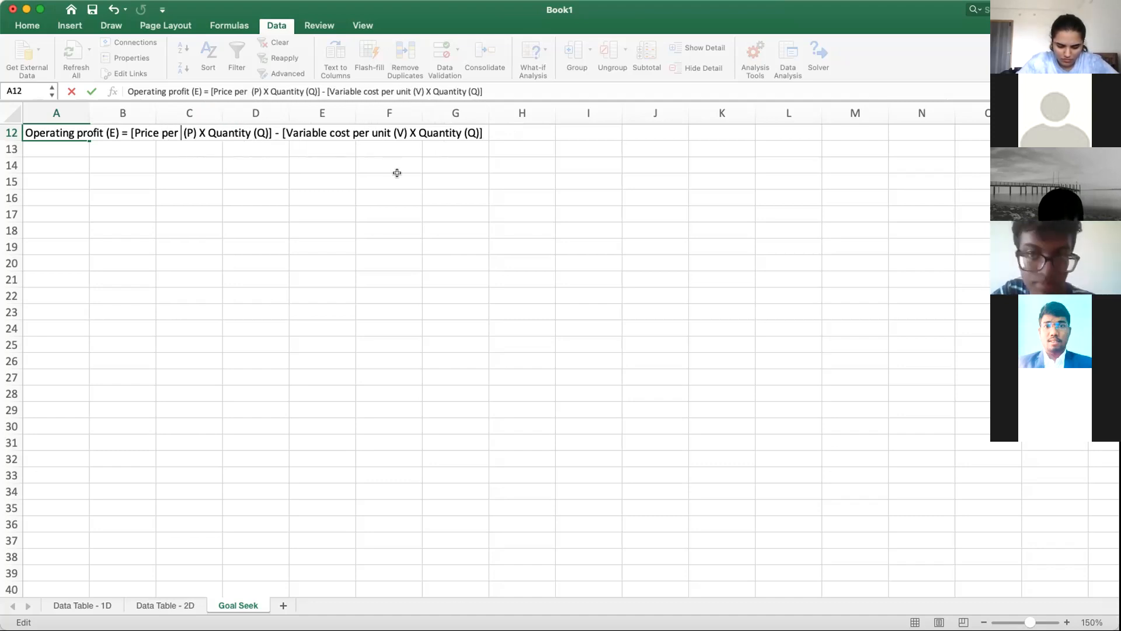
type("unit")
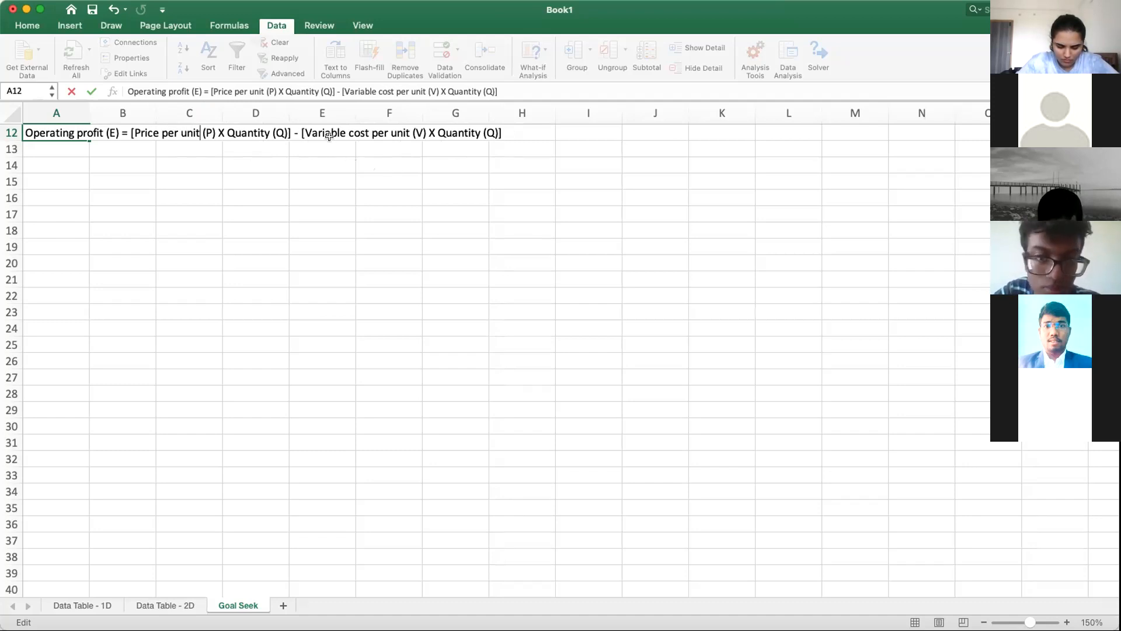
Step: Complete the equation text in A12 by appending "- Fixed costs (F)"
left_click(519, 129)
type("- ")
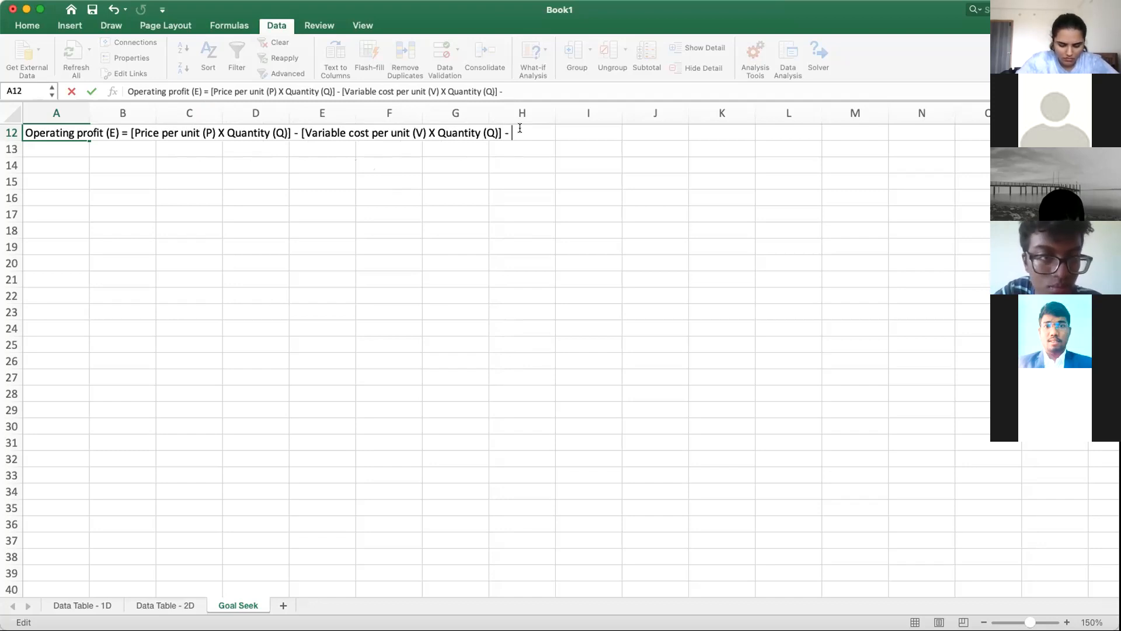
type("Fix")
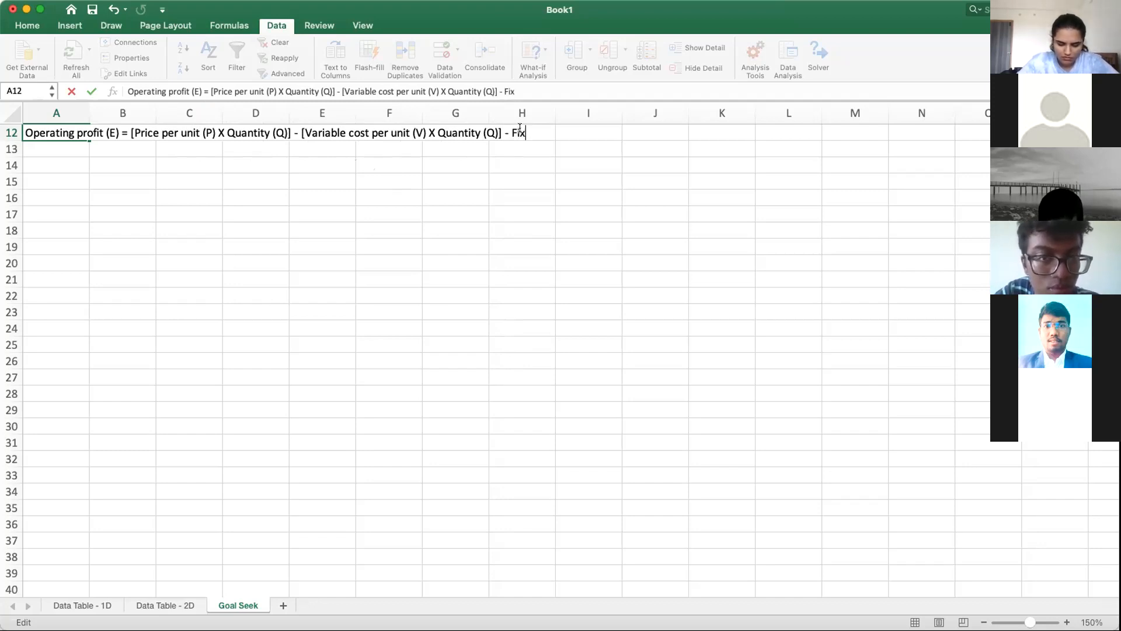
type("ed costs ")
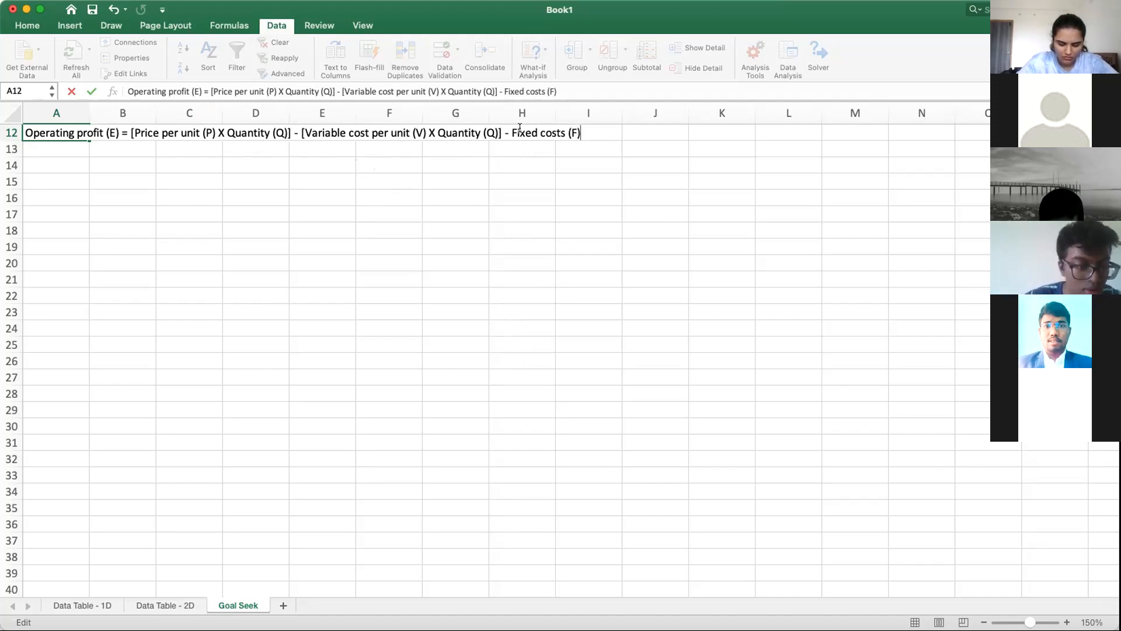
type("(F)")
key("Return")
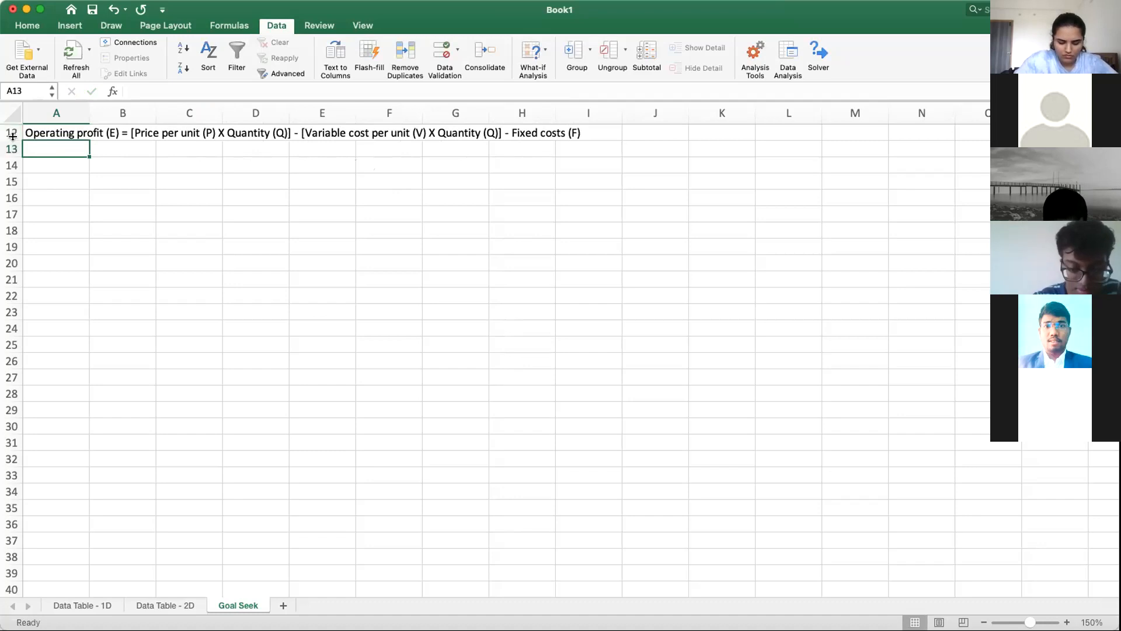
Step: Copy the operating profit equation text from A12 into cell A11
scroll(90, 219, "up", 5)
left_click_drag(10, 131, 8, 176)
left_click(63, 292)
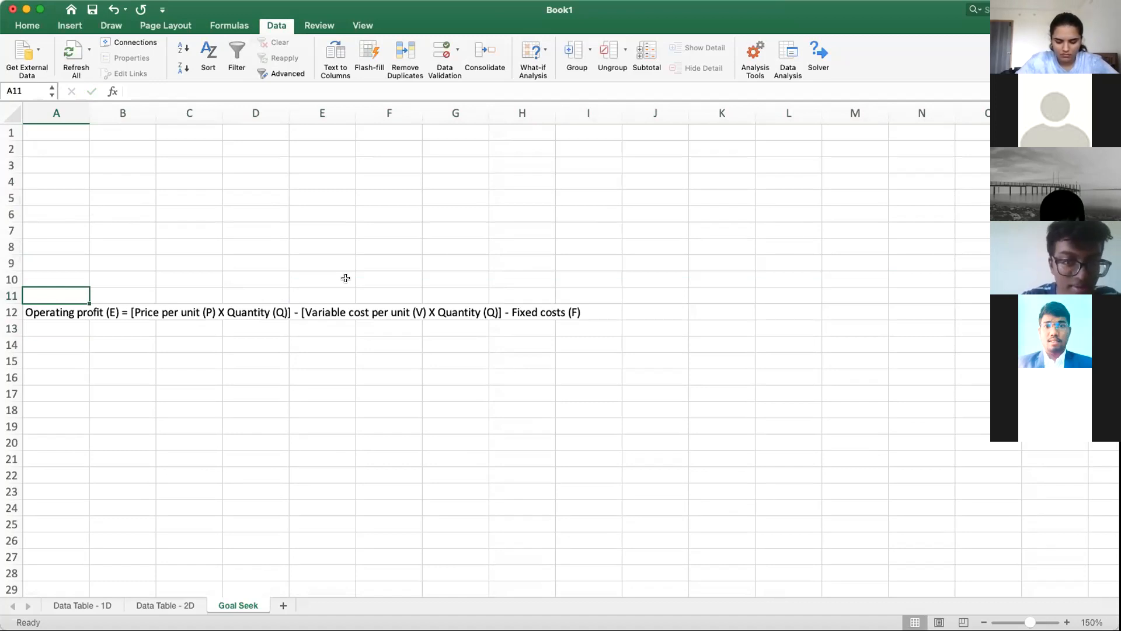
left_click(36, 312)
key("super+c")
left_click(68, 295)
key("super+v")
key("super+z")
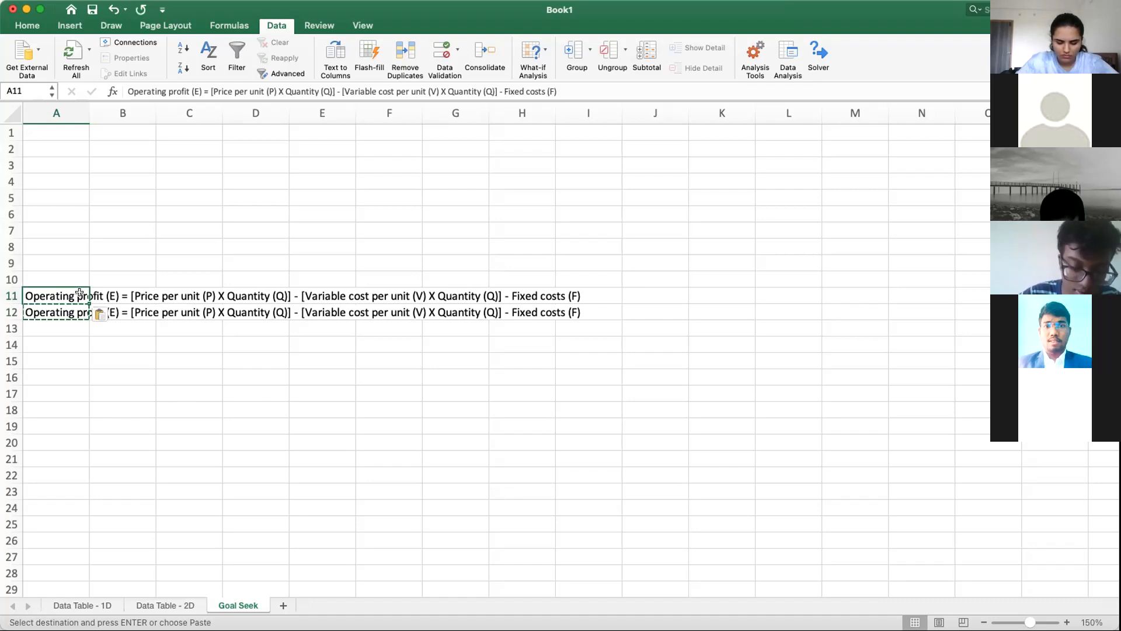
double_click(131, 295)
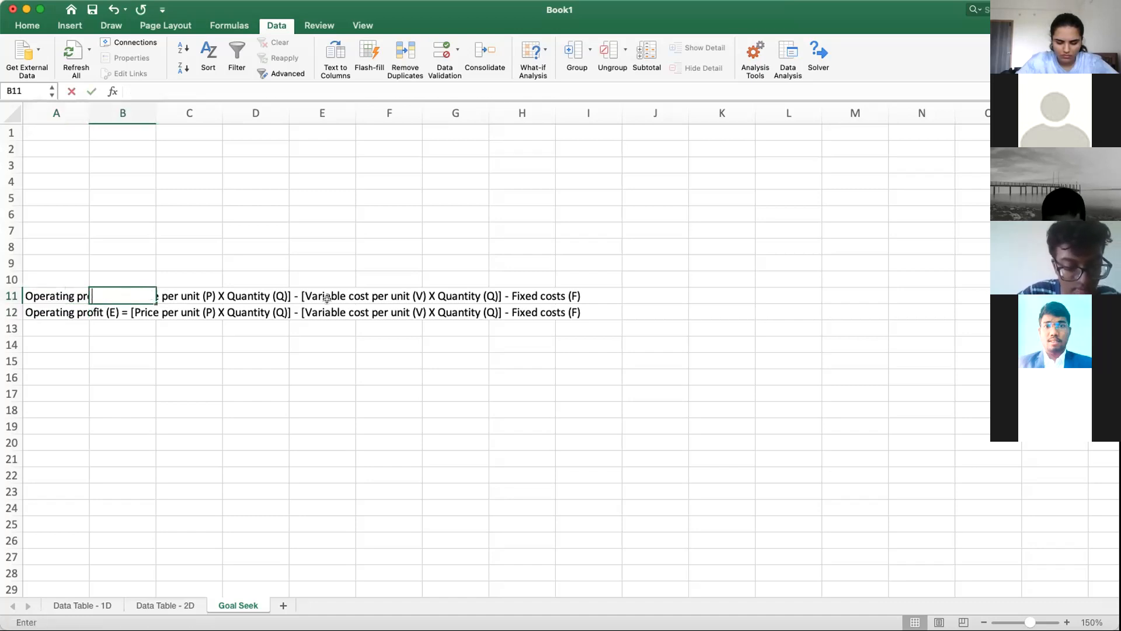
Step: Replace the bracketed price times quantity term in the A11 equation text with "Sale Revenue"
left_click(42, 296)
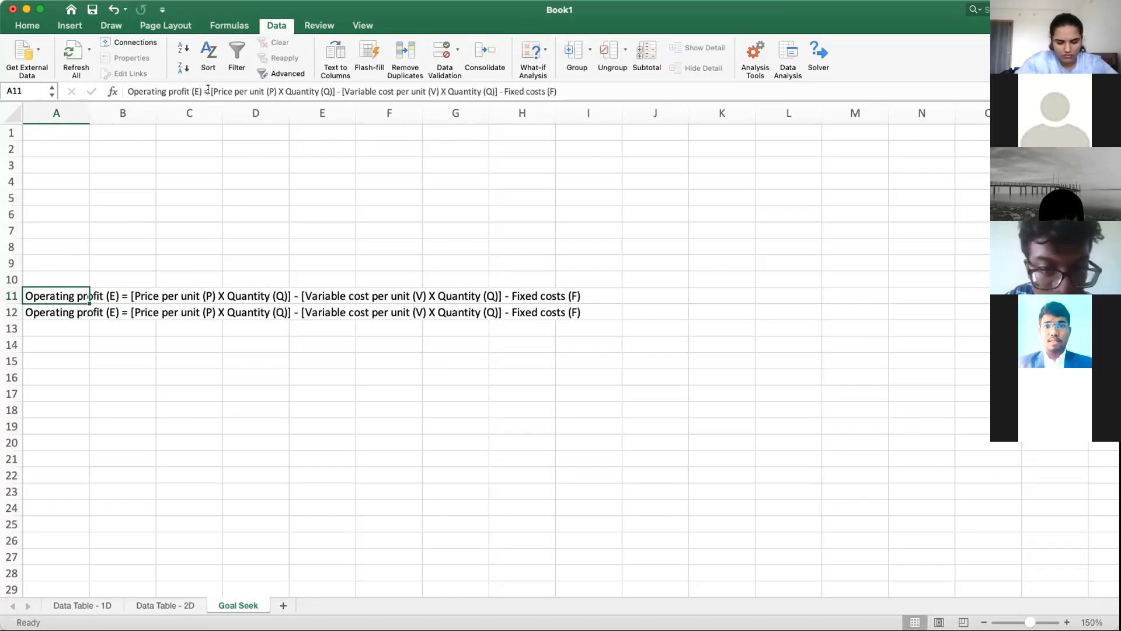
left_click_drag(210, 91, 335, 92)
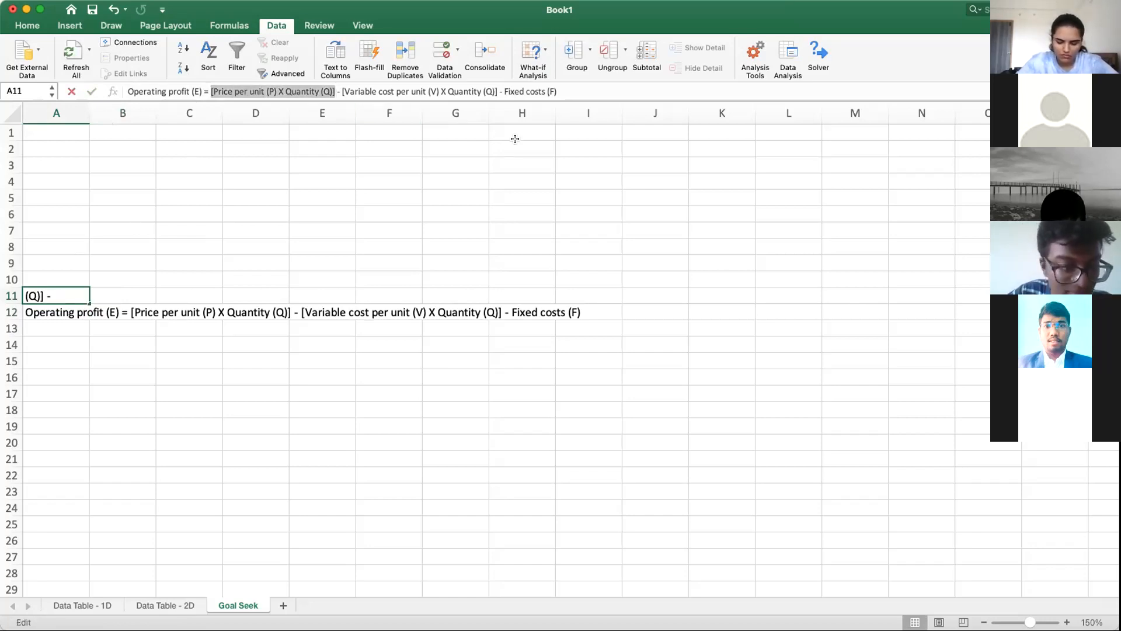
type("Revenue")
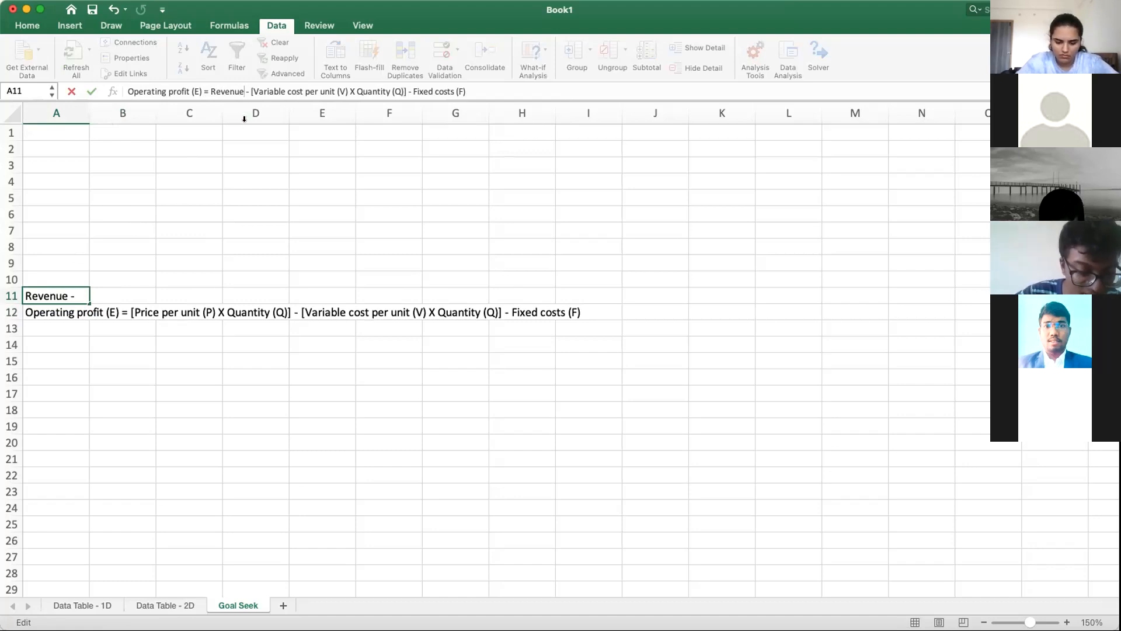
left_click(210, 92)
type("Sale")
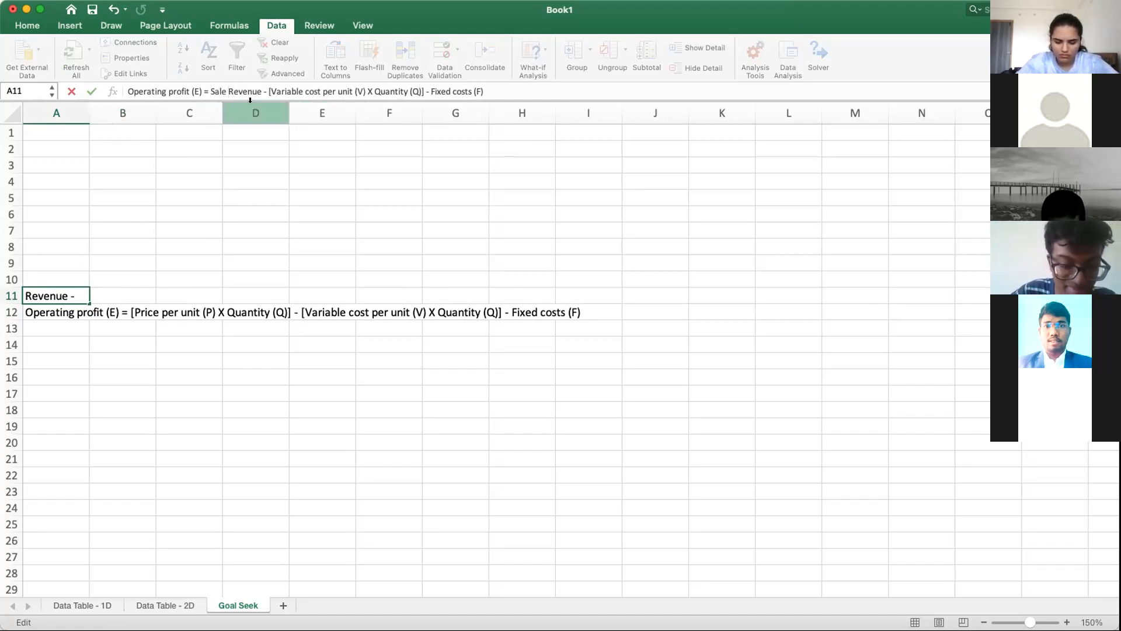
Step: Replace the bracketed variable cost term in the A11 equation text with "Total variable costs"
left_click_drag(268, 91, 424, 92)
key("BackSpace")
type("Tota")
type("l variab")
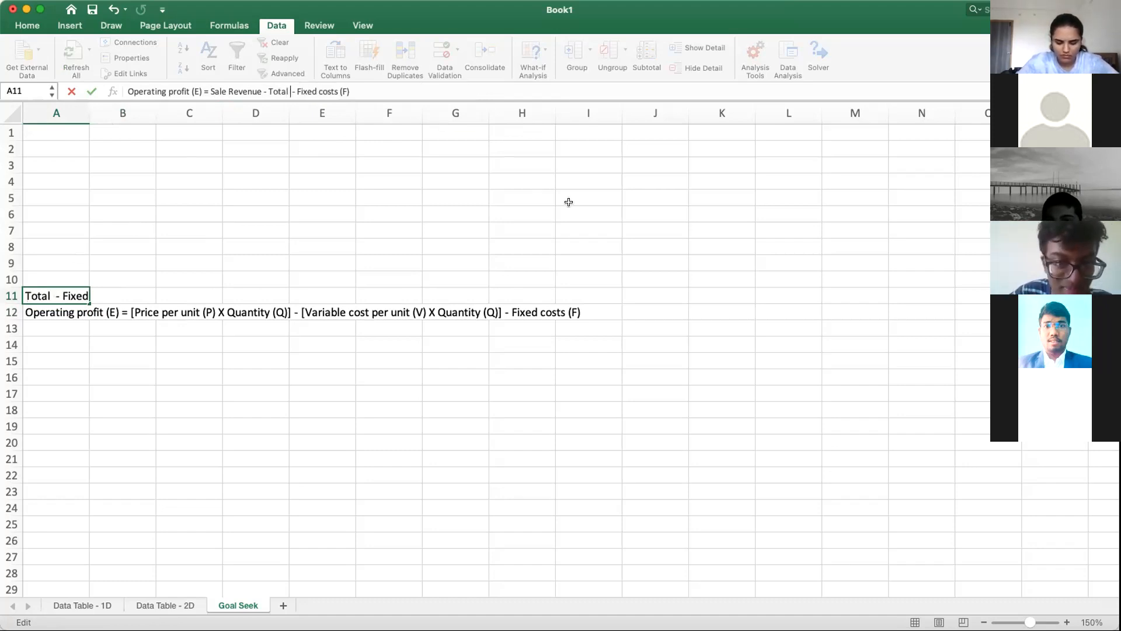
type("le costs")
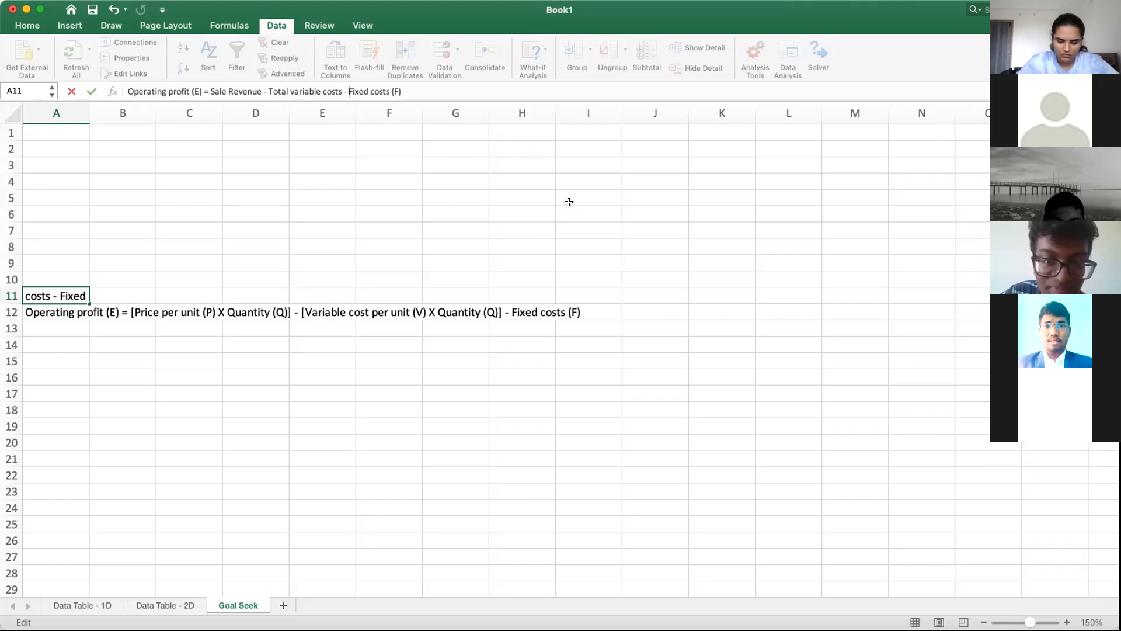
Step: Remove "(F)" from the end of the A11 equation text and finish the entry
key("Right")
key("Right")
key("Right")
key("Right")
key("Right")
key("Right")
key("shift+Right")
key("shift+Right")
key("shift+Right")
key("shift+Right")
key("BackSpace")
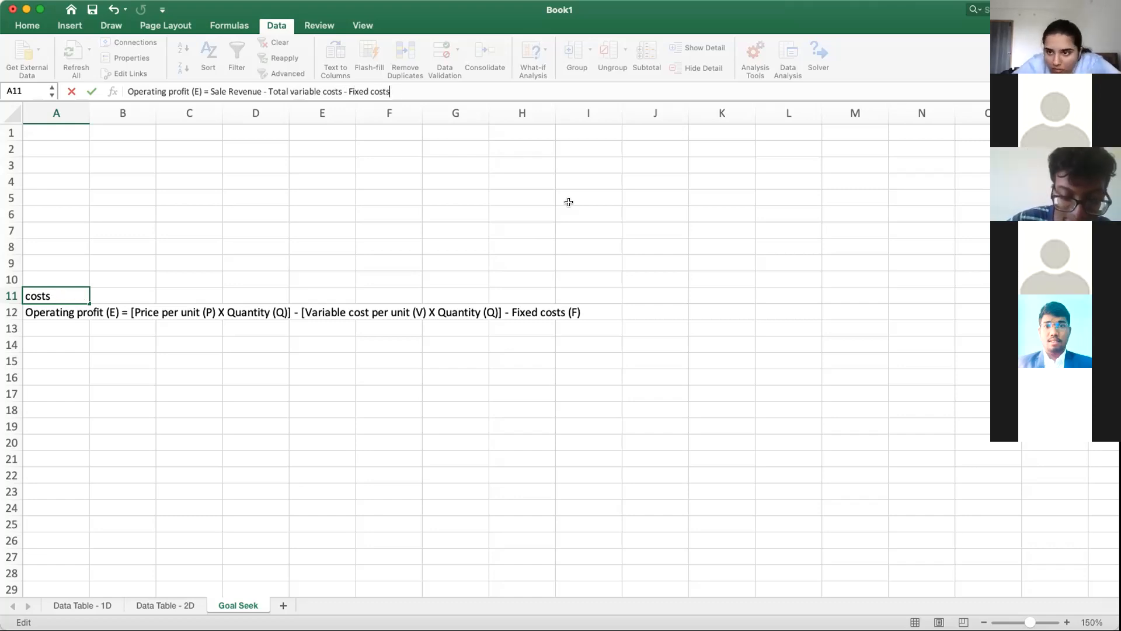
key("Return")
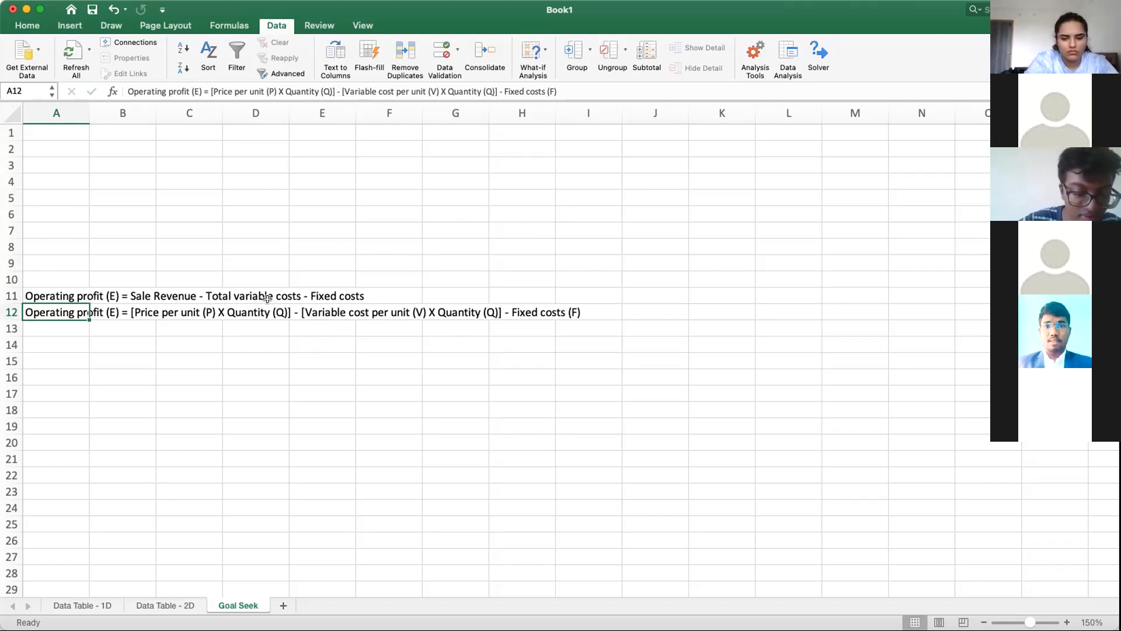
Step: Copy the A11 equation text into A10 and shorten its cost terms so it reads "Operating profit (E) = Sale Revenue - Total costs"
left_click(50, 295)
key("super+c")
left_click(64, 274)
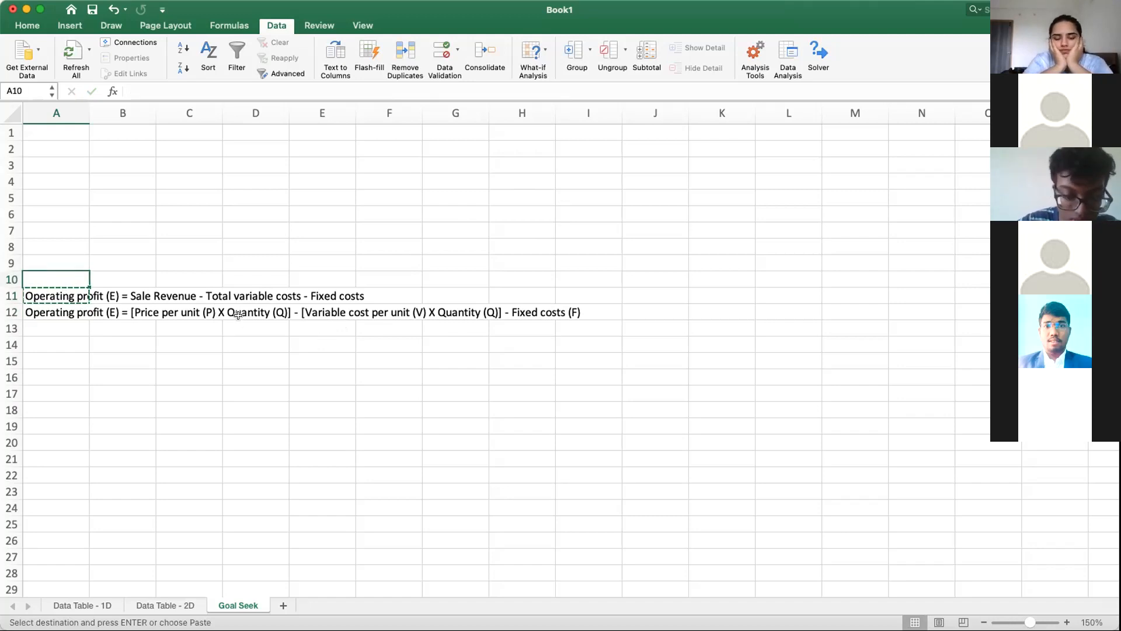
key("super+v")
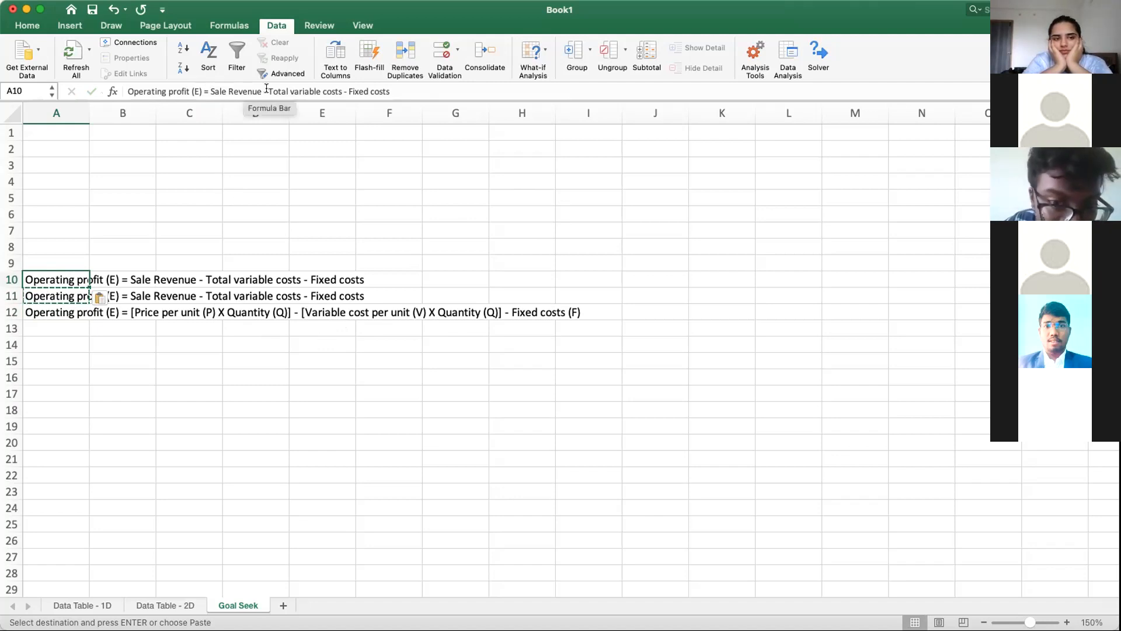
left_click_drag(290, 91, 528, 106)
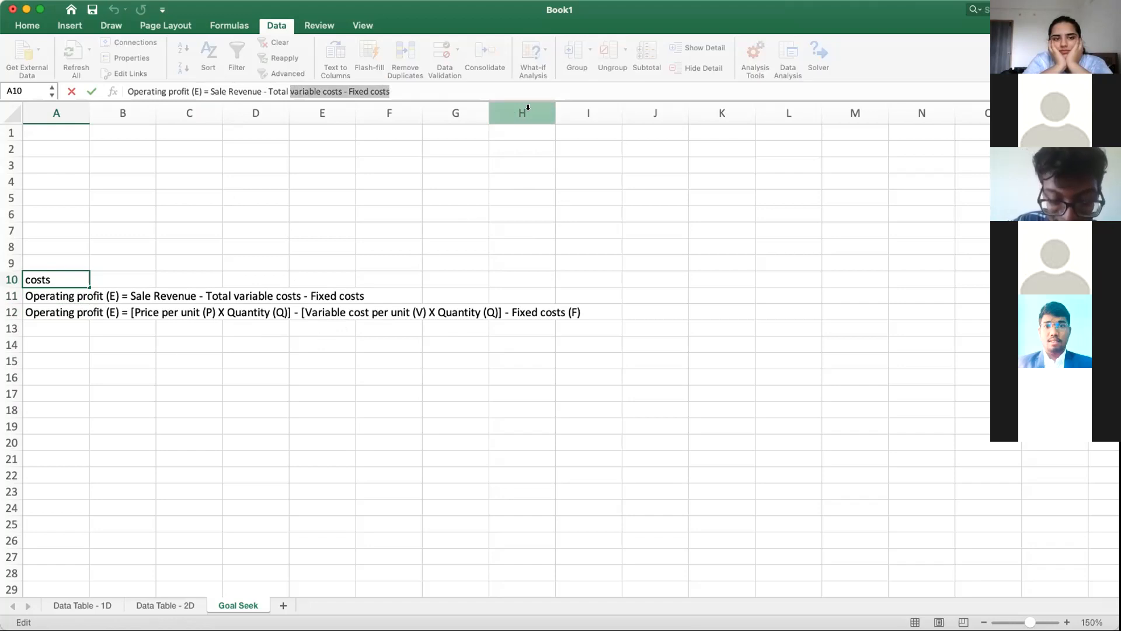
type("costs")
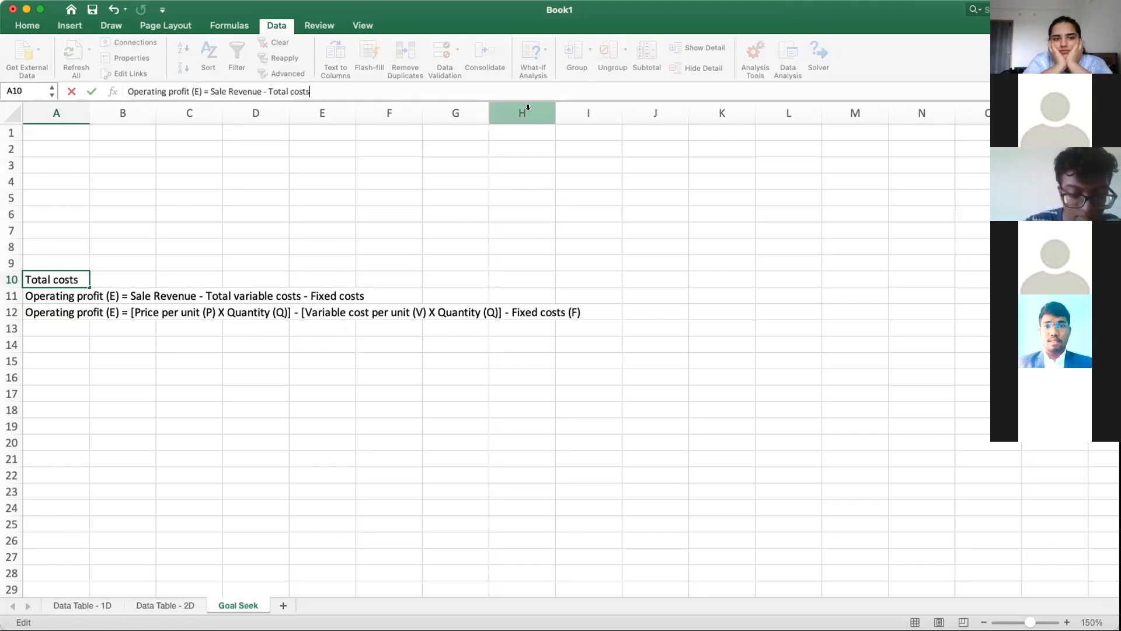
key("Return")
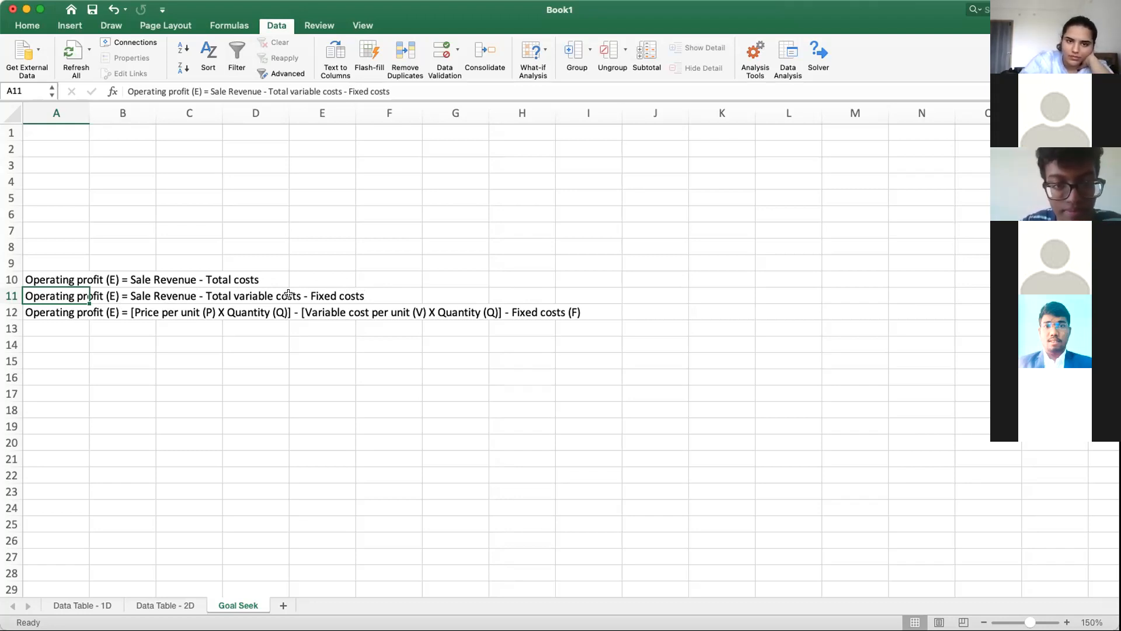
Step: Enter the symbolic profit equation "E = PQ - VQ - F" as text in cell A13
left_click(56, 311)
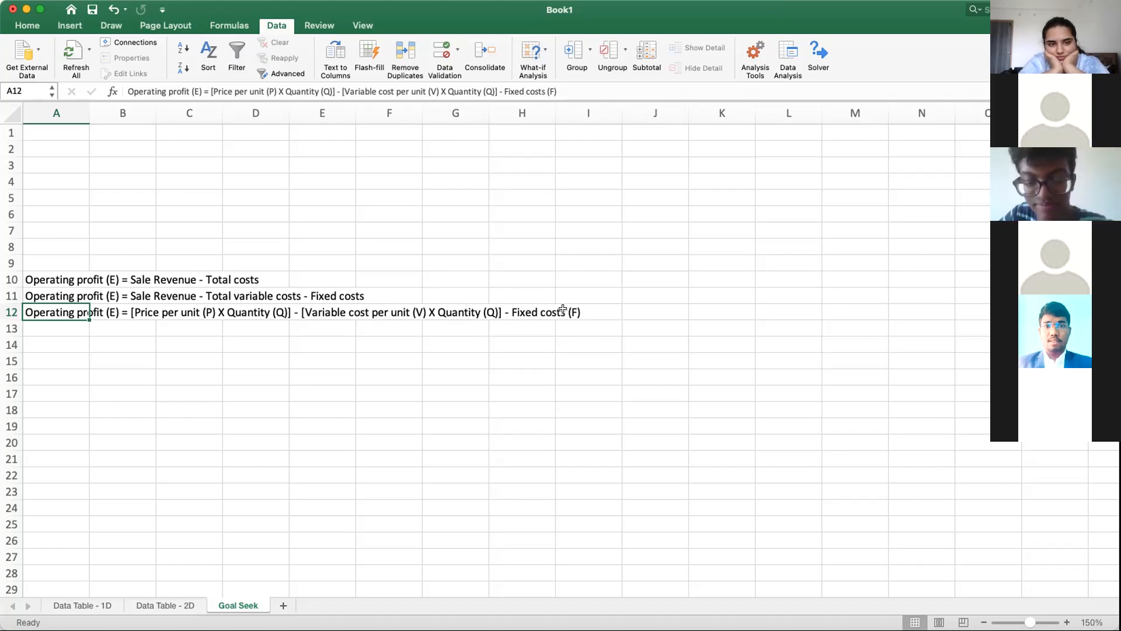
left_click(42, 328)
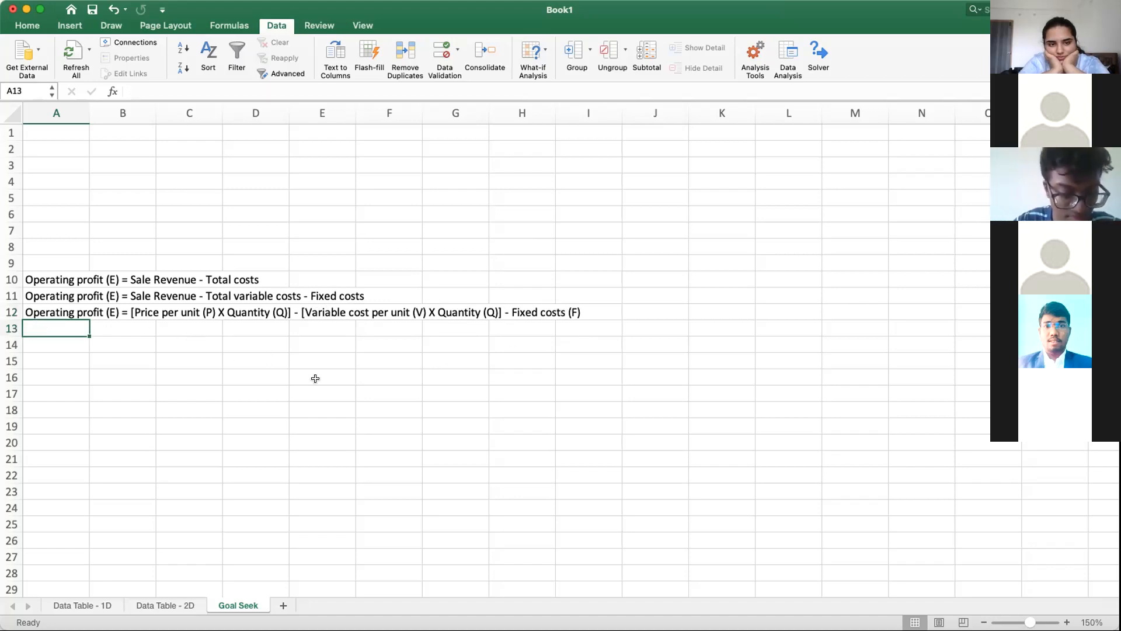
type("E = ")
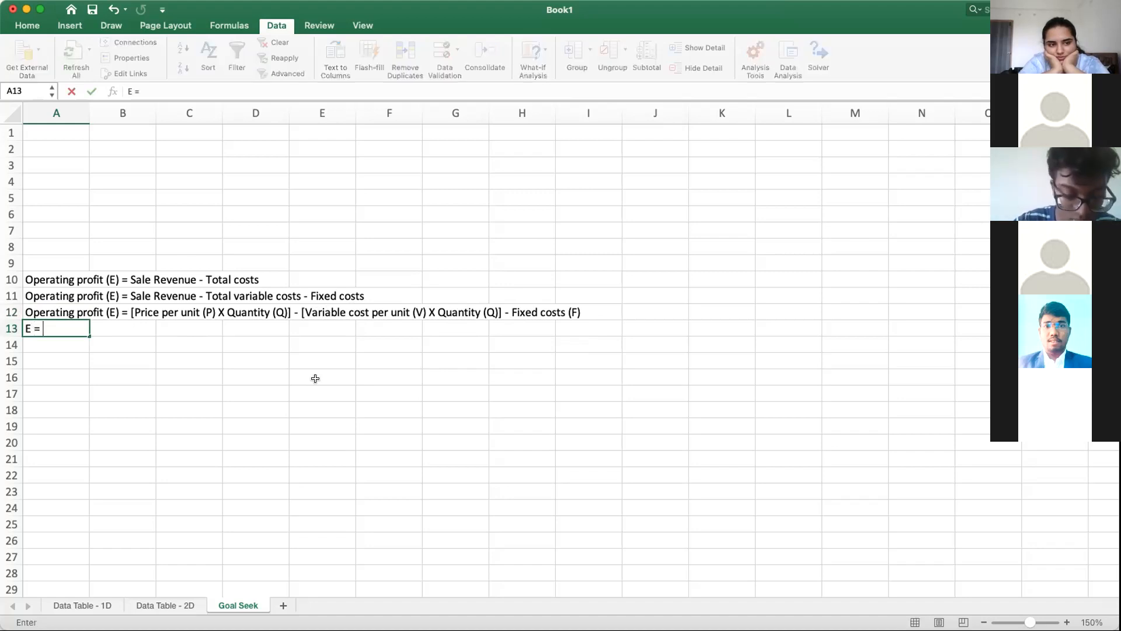
type("PQ - ")
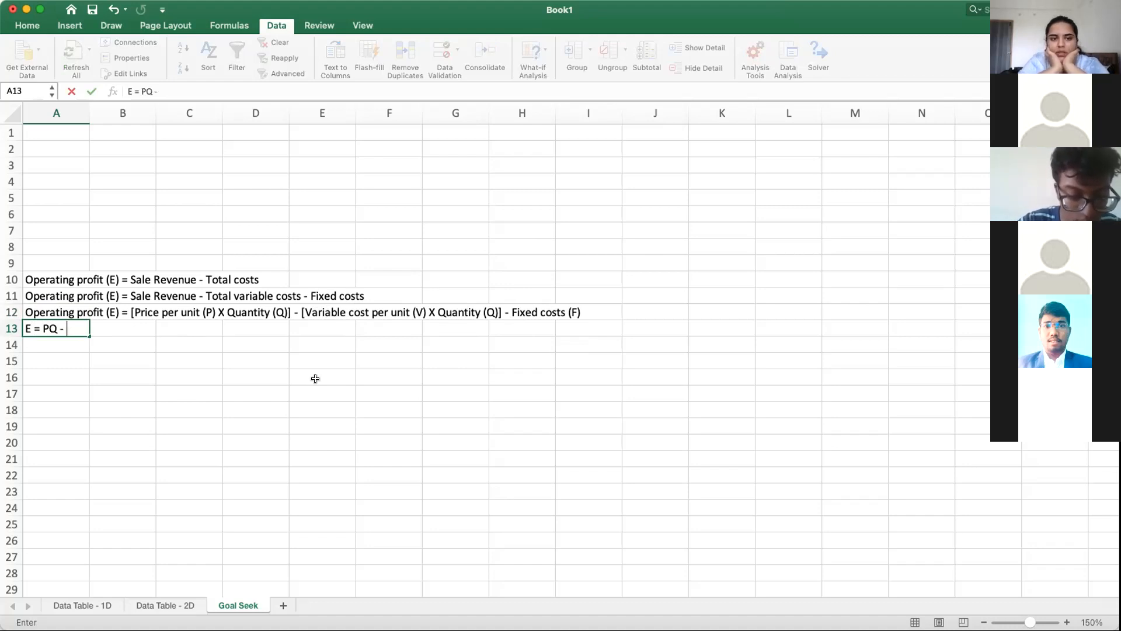
type("VQ - F")
key("Return")
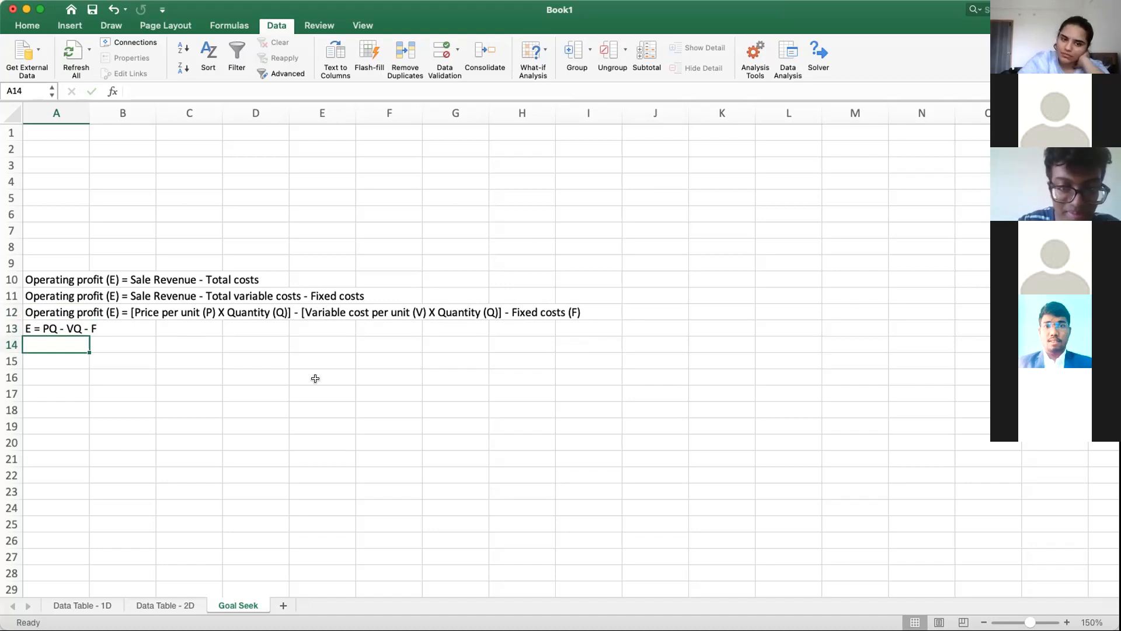
Step: Enter the factored equation text "E = Q(P - Q) - F" in cell A14
type("E =")
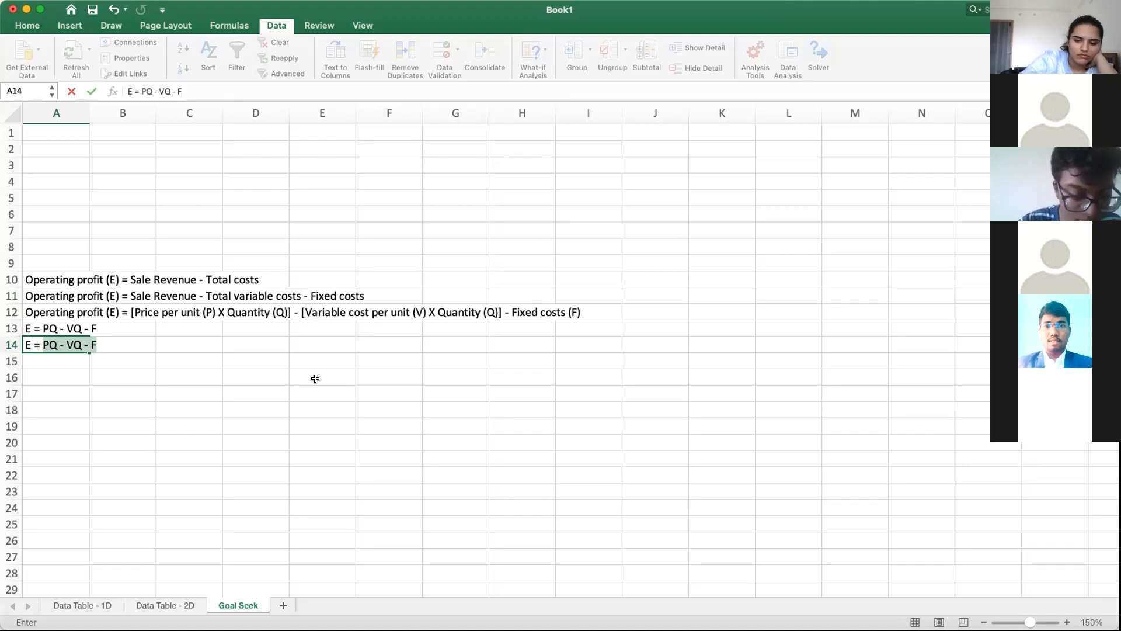
type("Q")
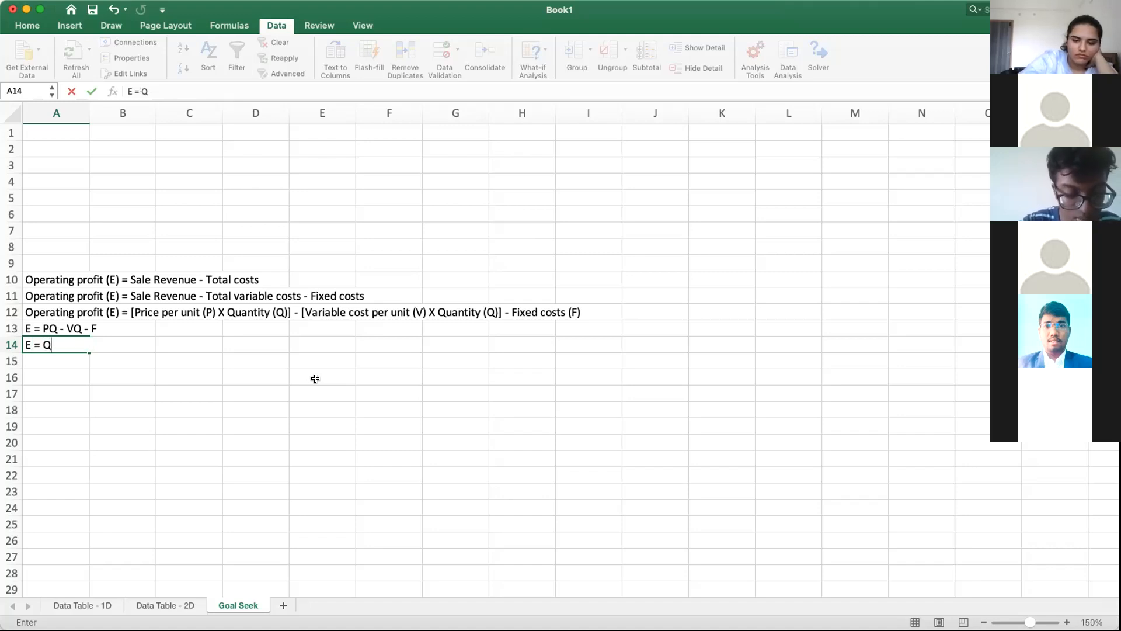
type("(P - ")
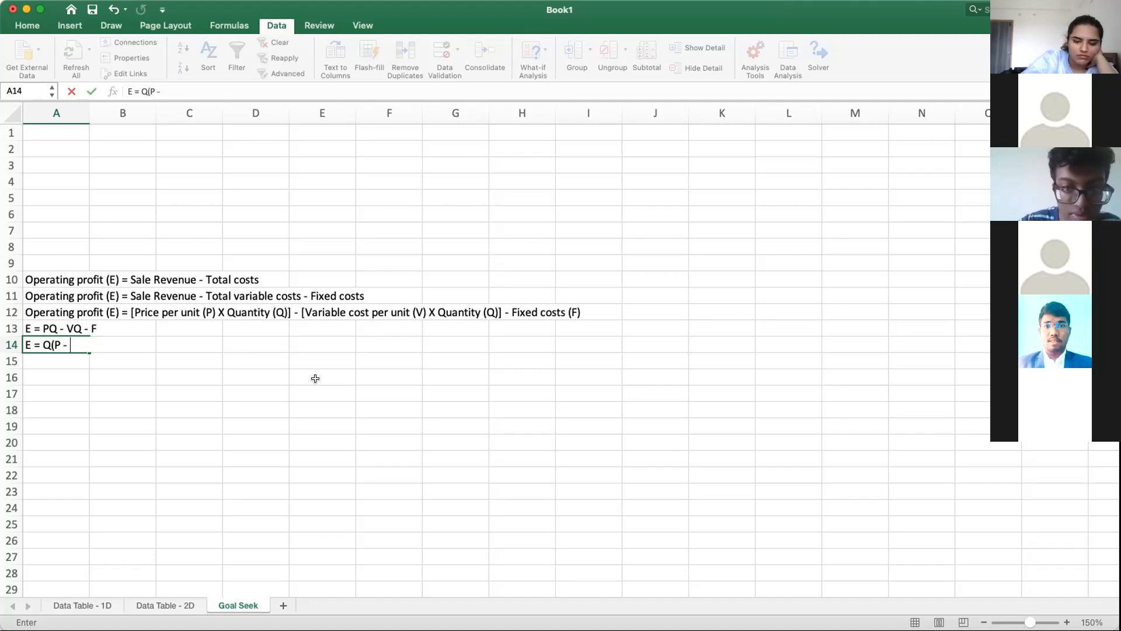
type("Q)")
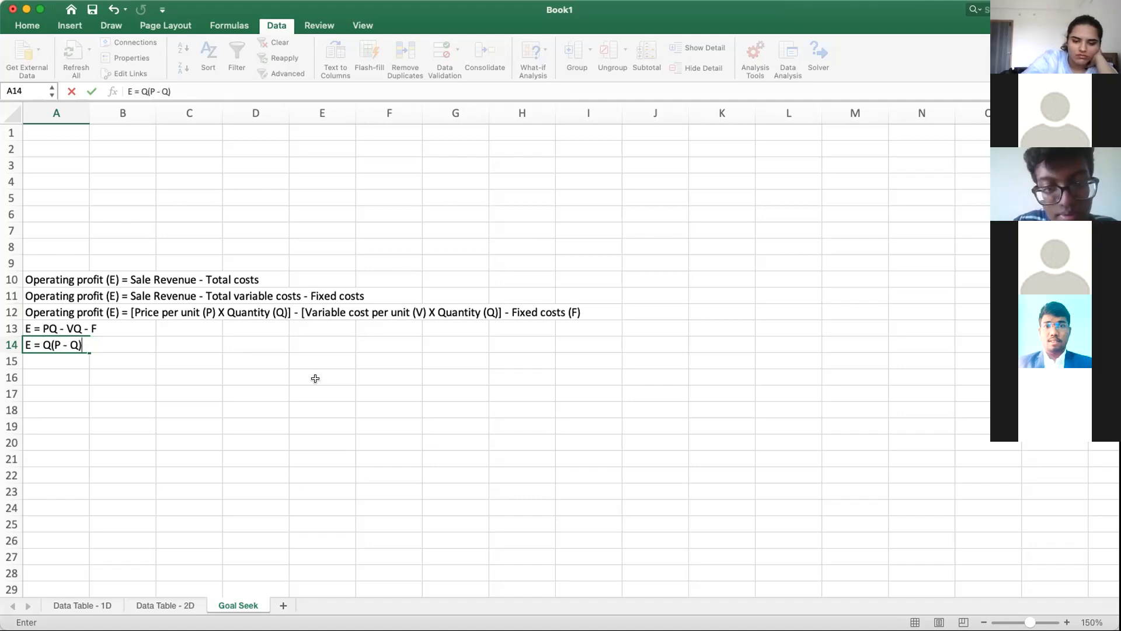
type(" - F")
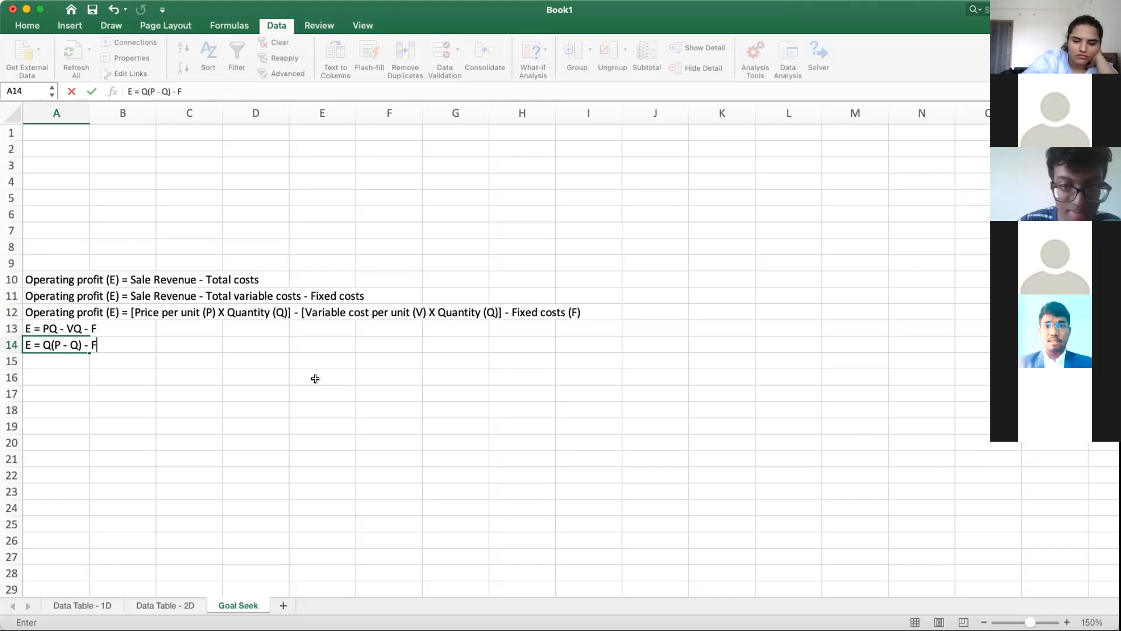
key("Return")
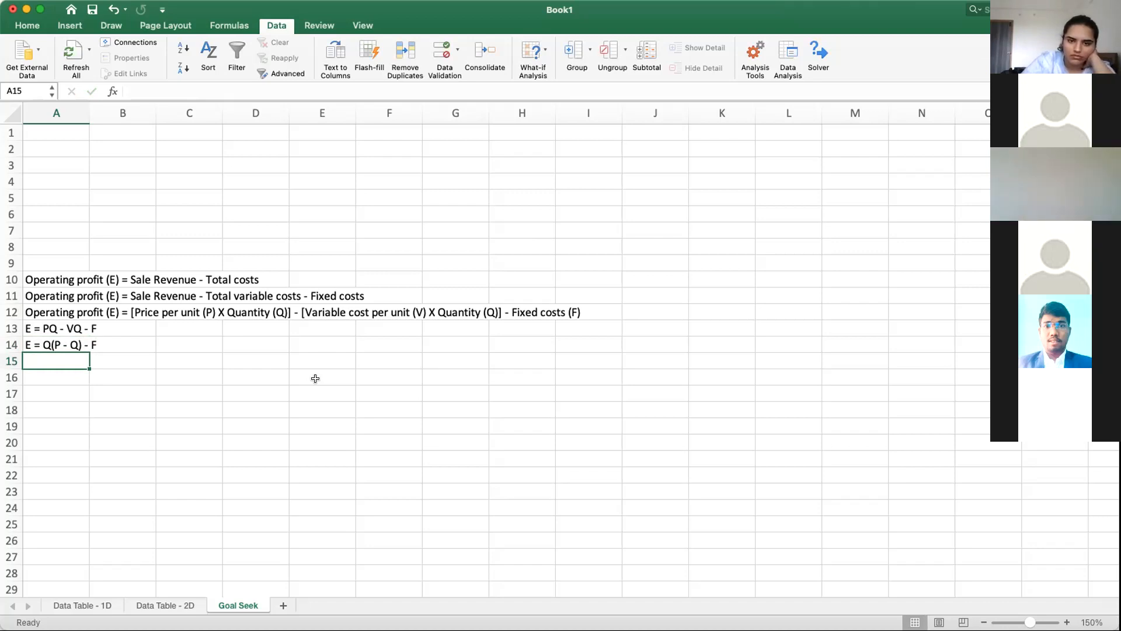
Step: Correct the factored equation in cell A14 to read "E = Q(P - V) - F"
left_click(23, 345)
double_click(164, 91)
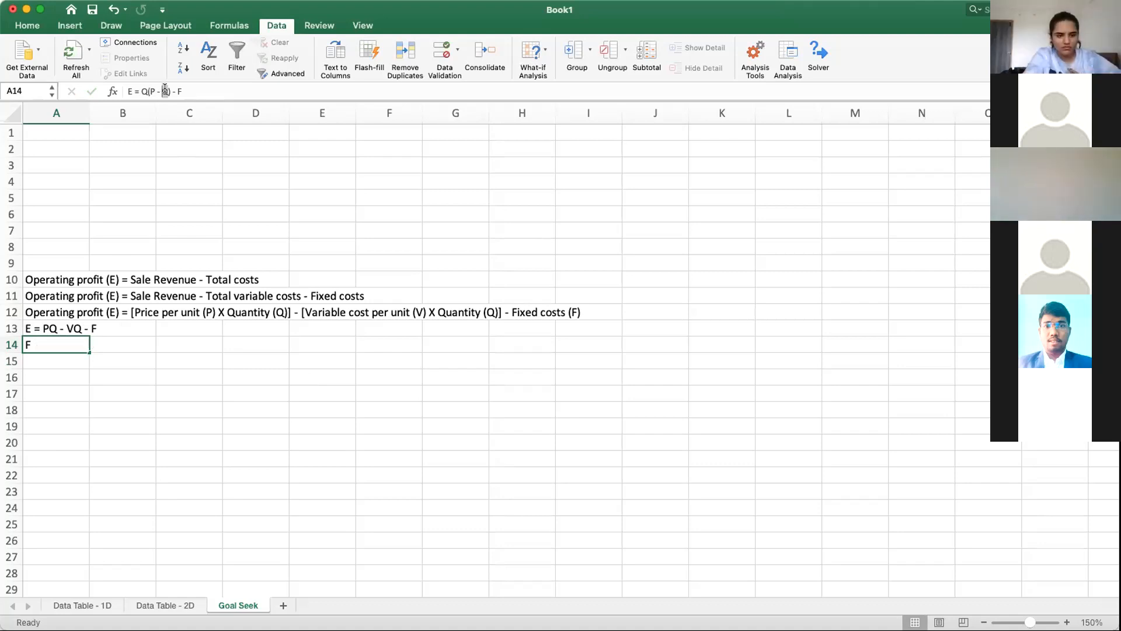
type("V")
key("Return")
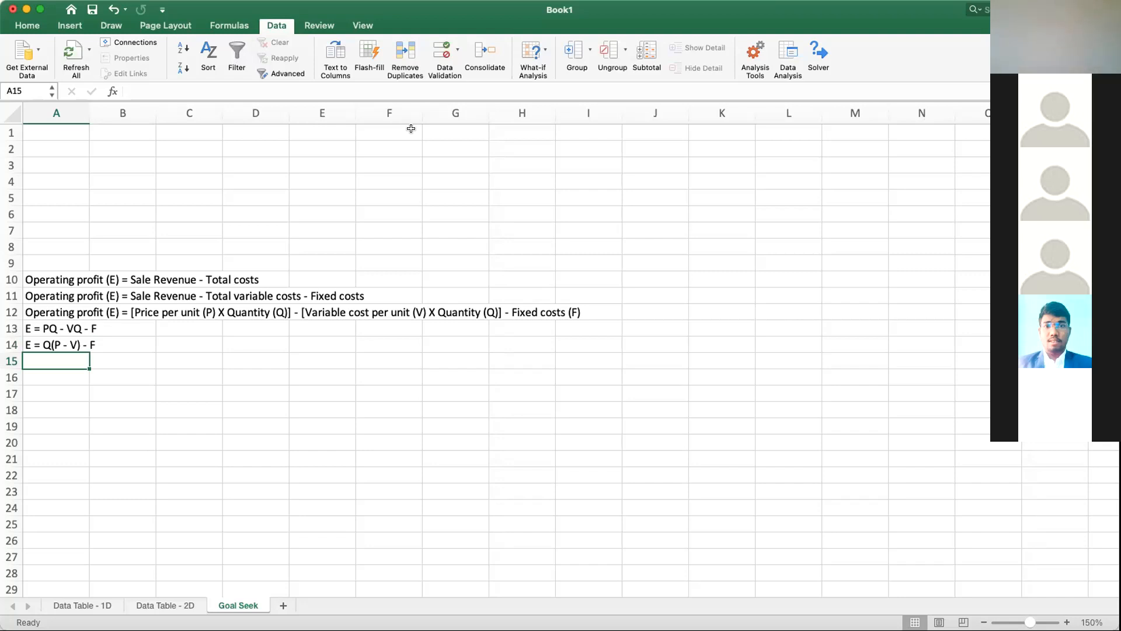
Step: Delete the empty rows 1 to 9 above the profit equations
left_click(108, 392)
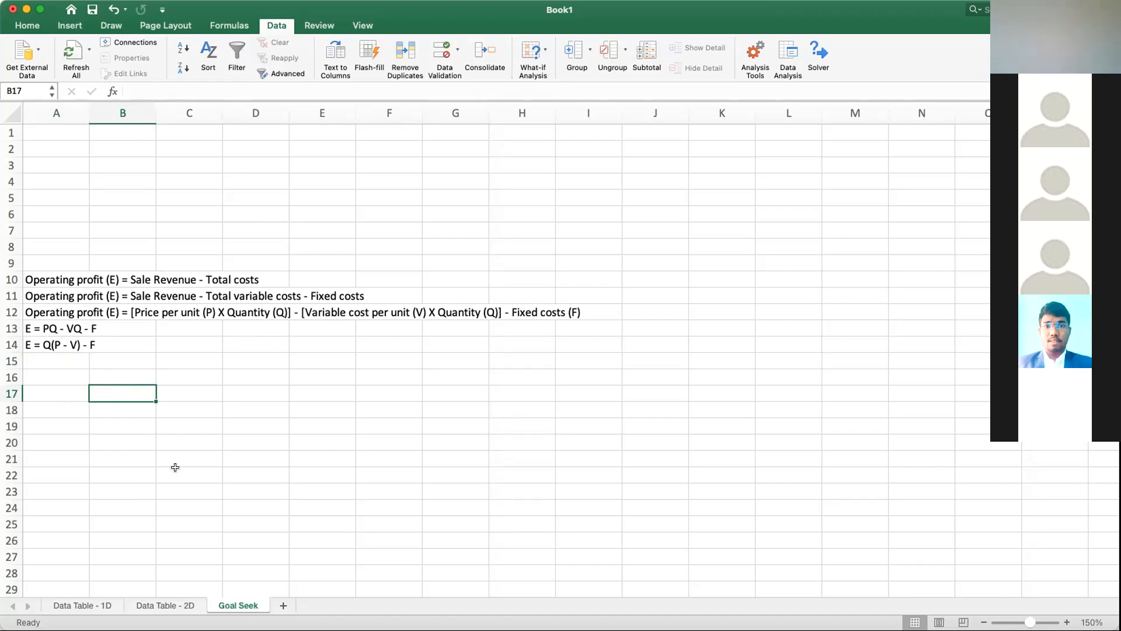
left_click_drag(11, 262, 11, 133)
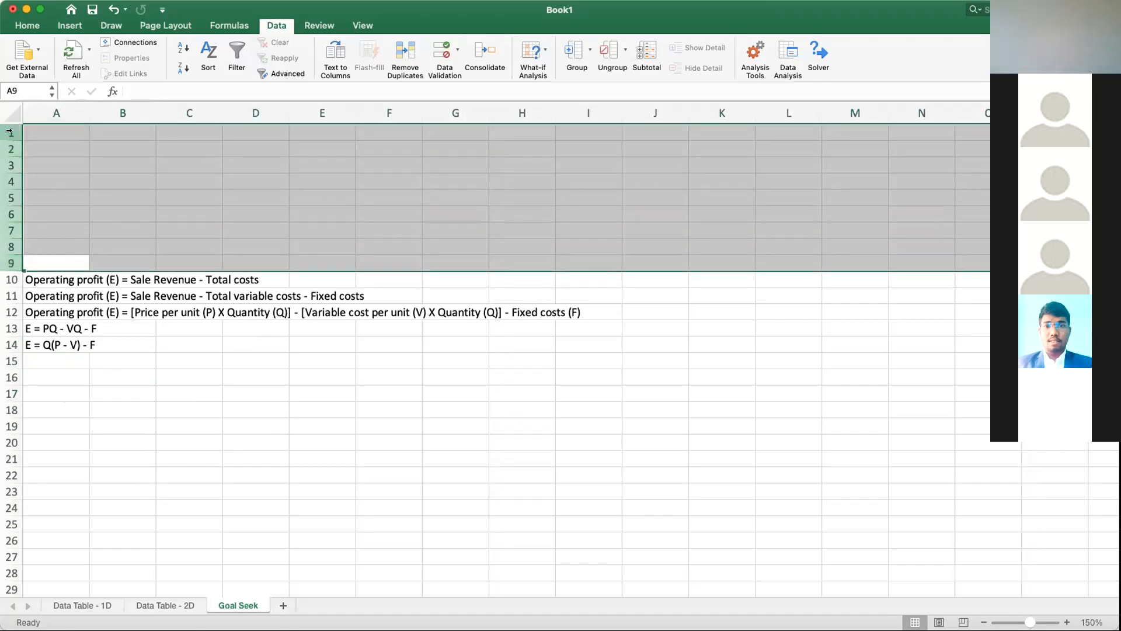
right_click(16, 135)
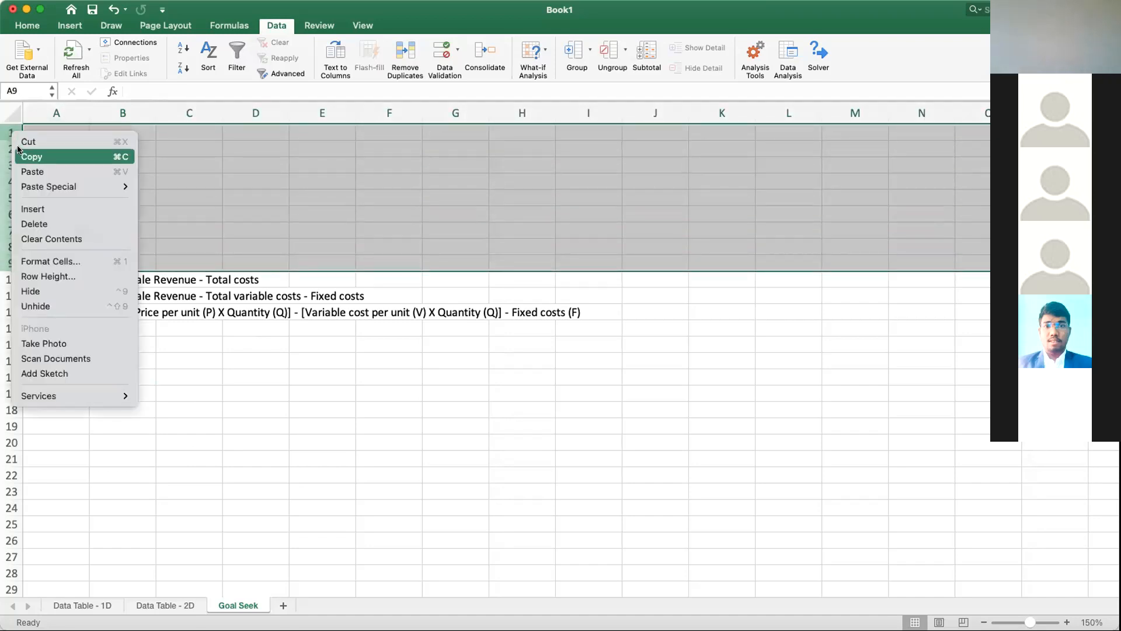
left_click(66, 227)
left_click(333, 392)
Step: Enter the label "Quantity of production and sales, Q =" in cell A7, below the equations
left_click(61, 223)
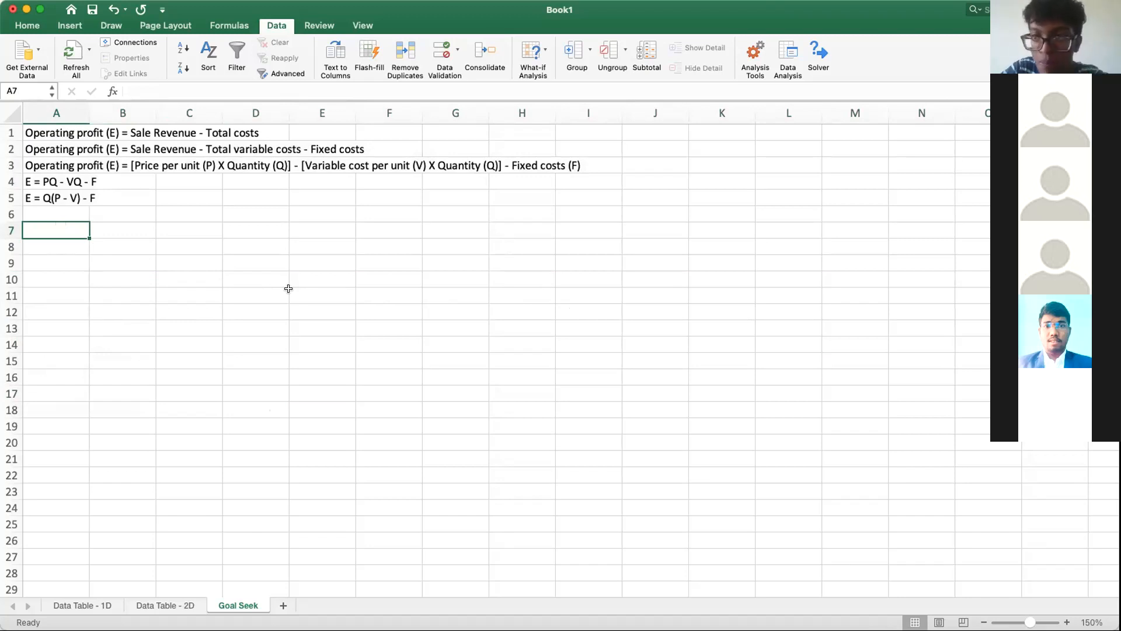
type("Quan")
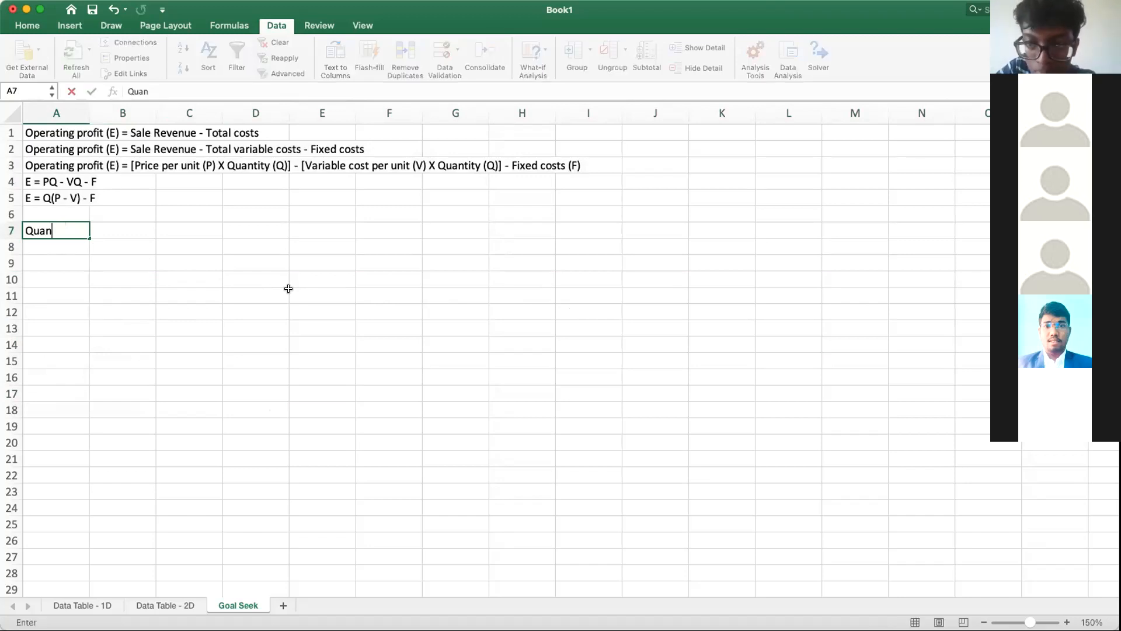
type("tity")
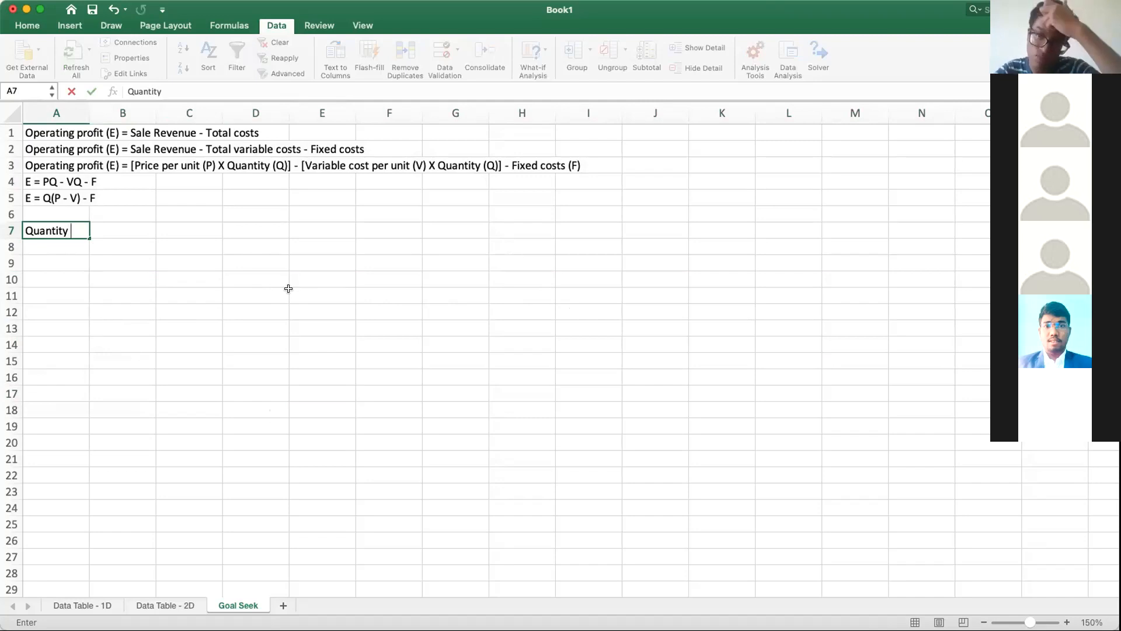
type(" o")
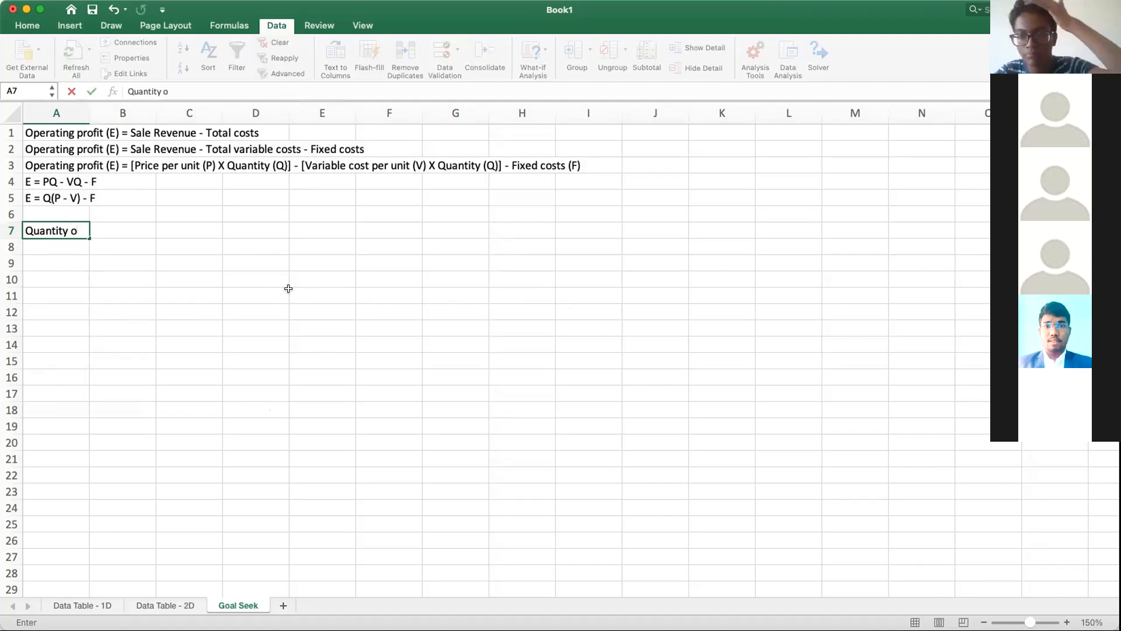
type("f prod")
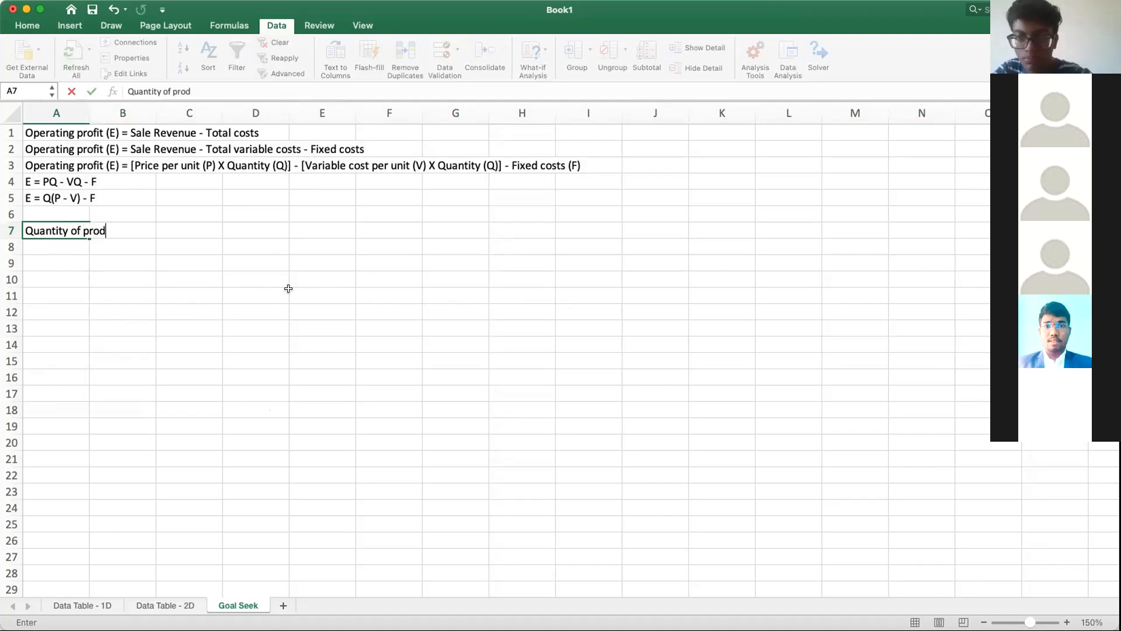
type("uction and sales")
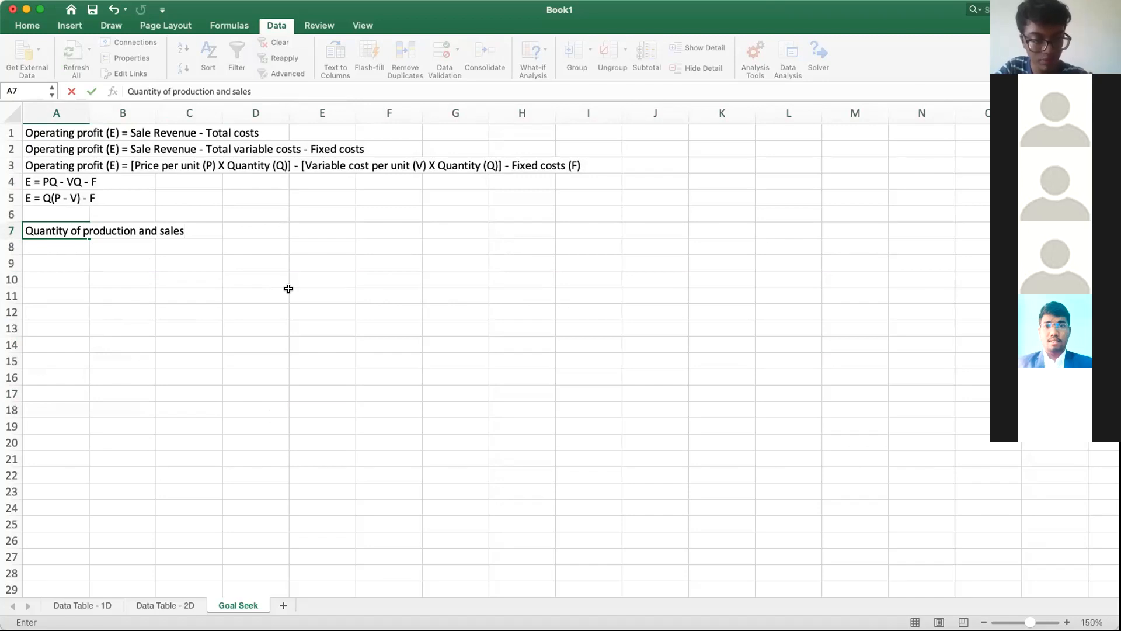
type(", Q =")
Step: Enter 1000 in cell D7 as the quantity of production and sales
key("Right")
key("Right")
key("Right")
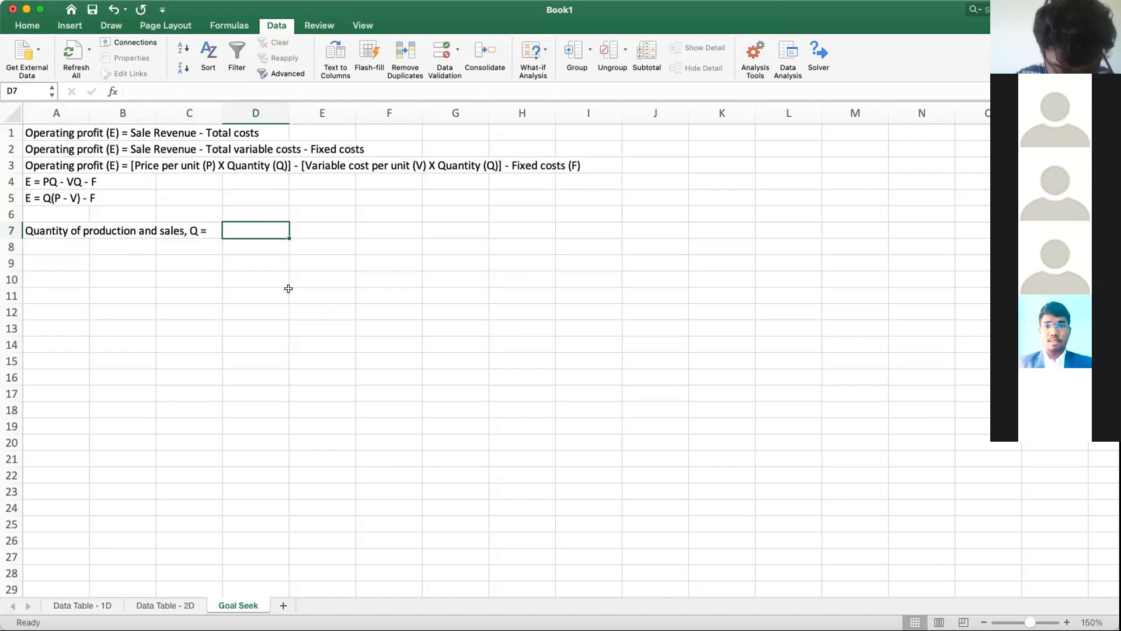
type("1000")
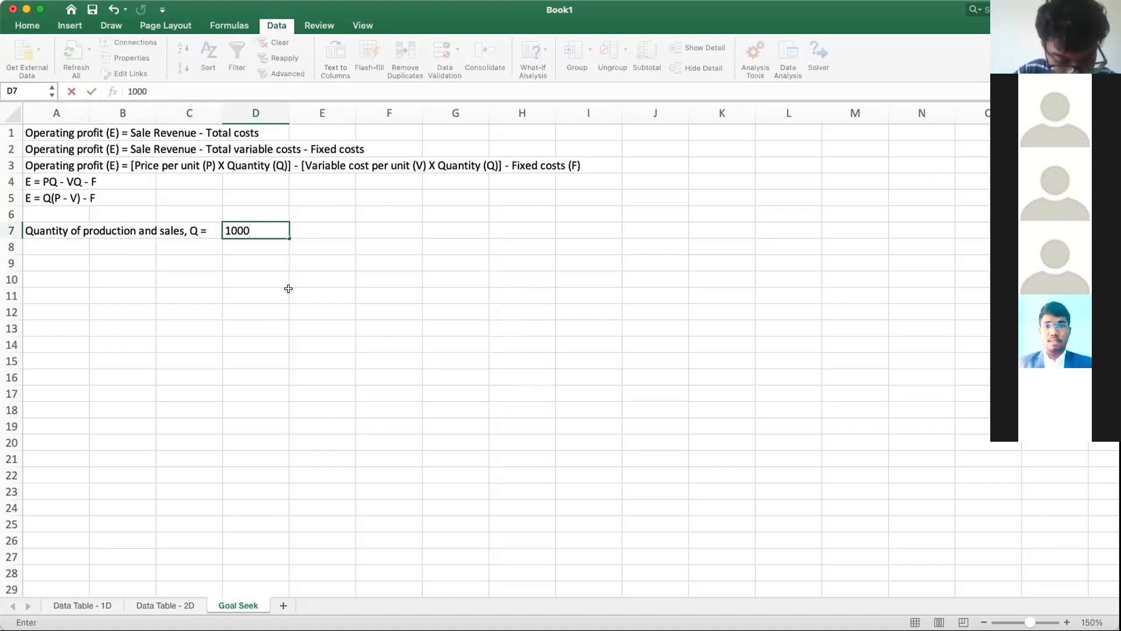
key("Return")
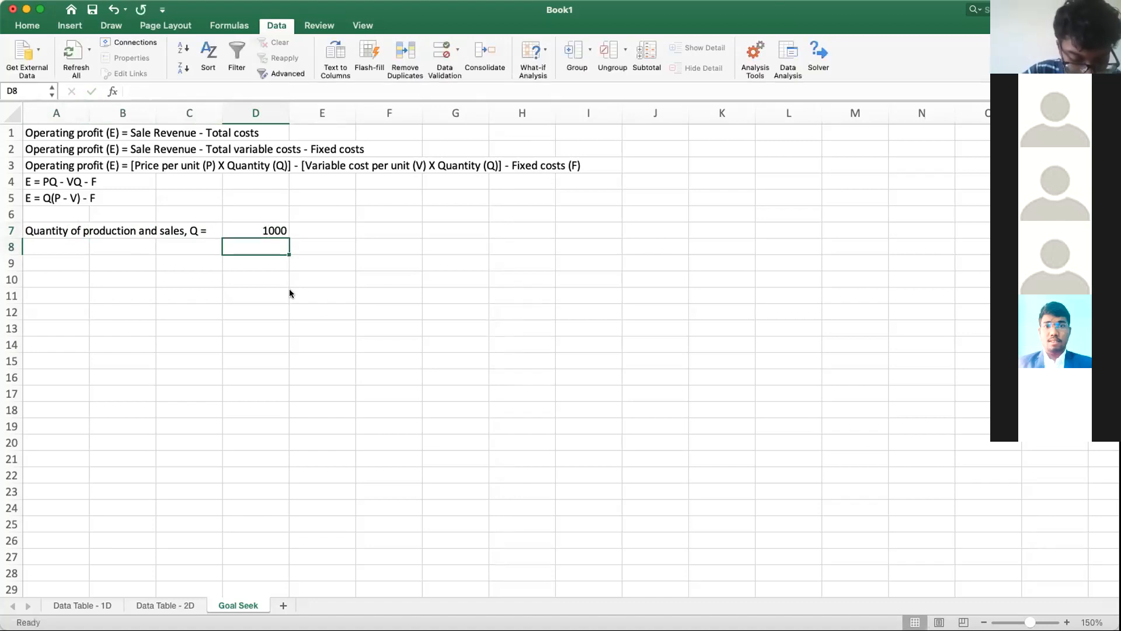
Step: Label cell A8 "Price per unit, P =" and enter 15 in D8 as its value
left_click(51, 244)
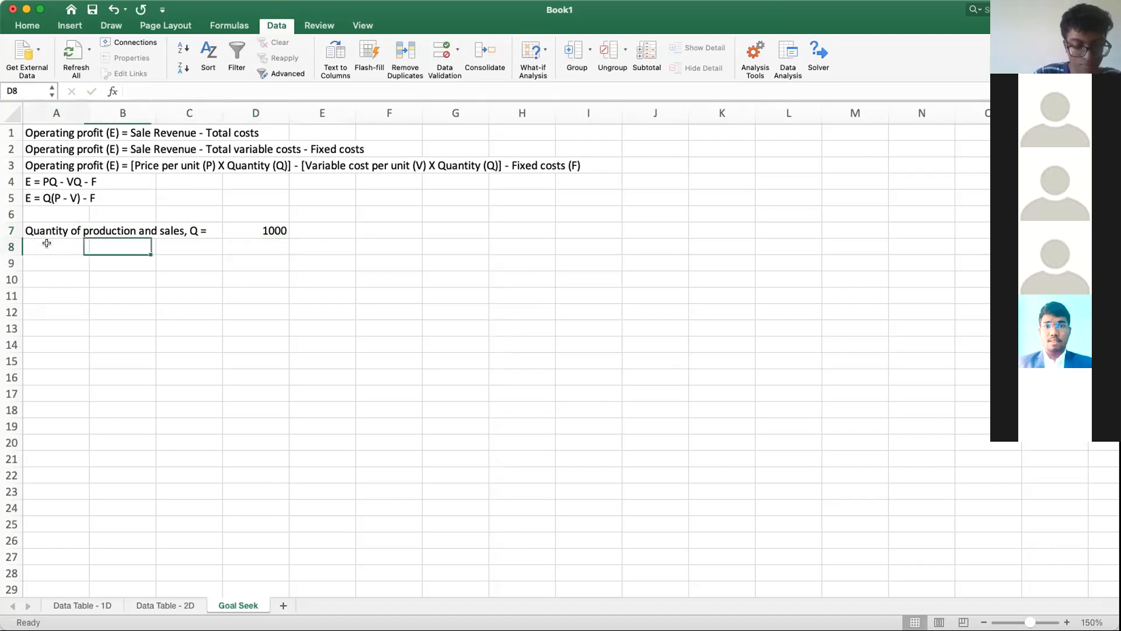
type("Price ")
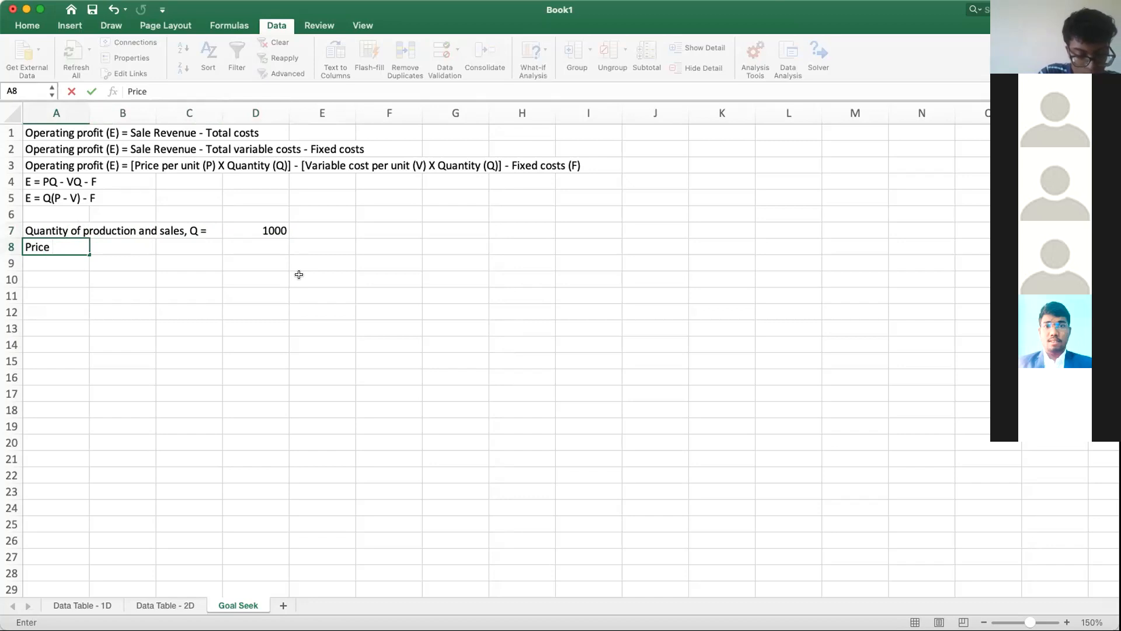
type("per unit")
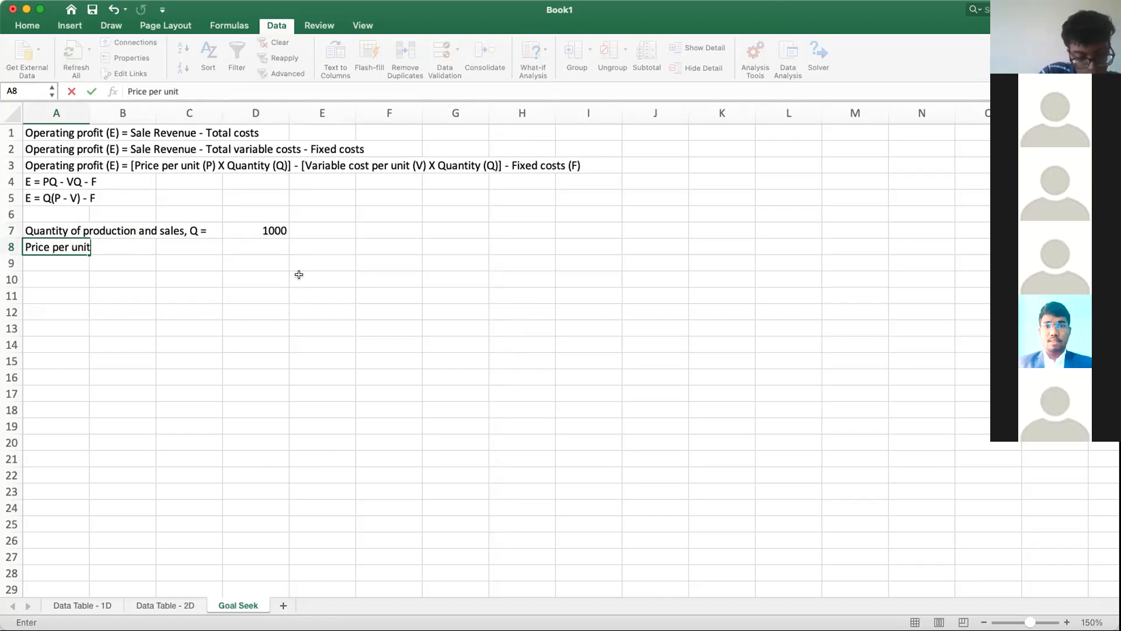
type(", P =")
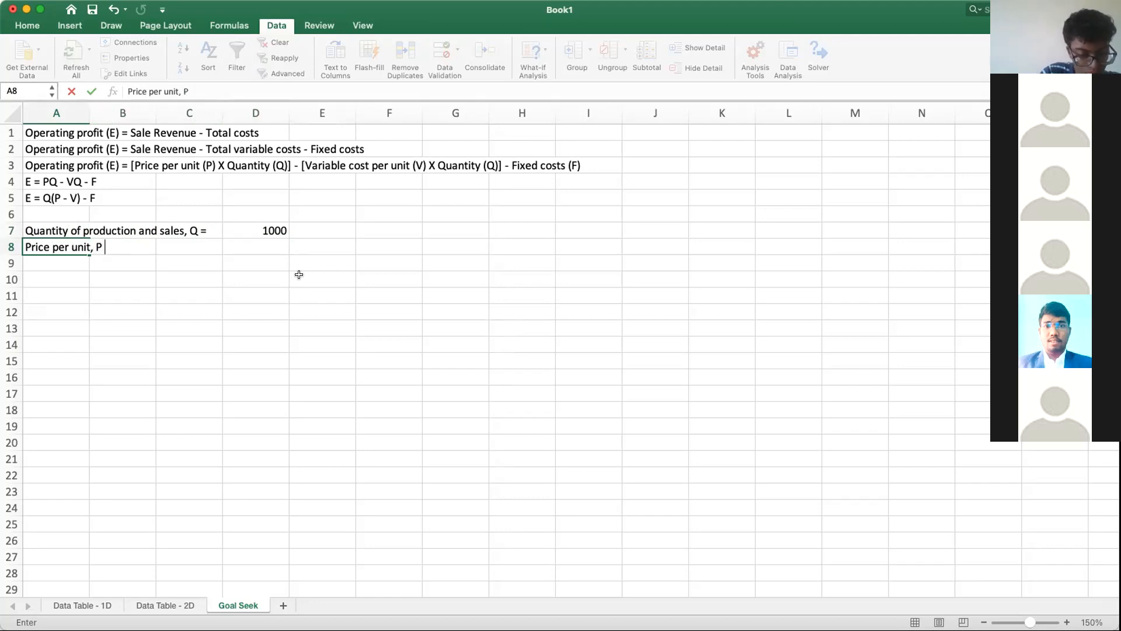
key("Right")
key("Right")
key("Right")
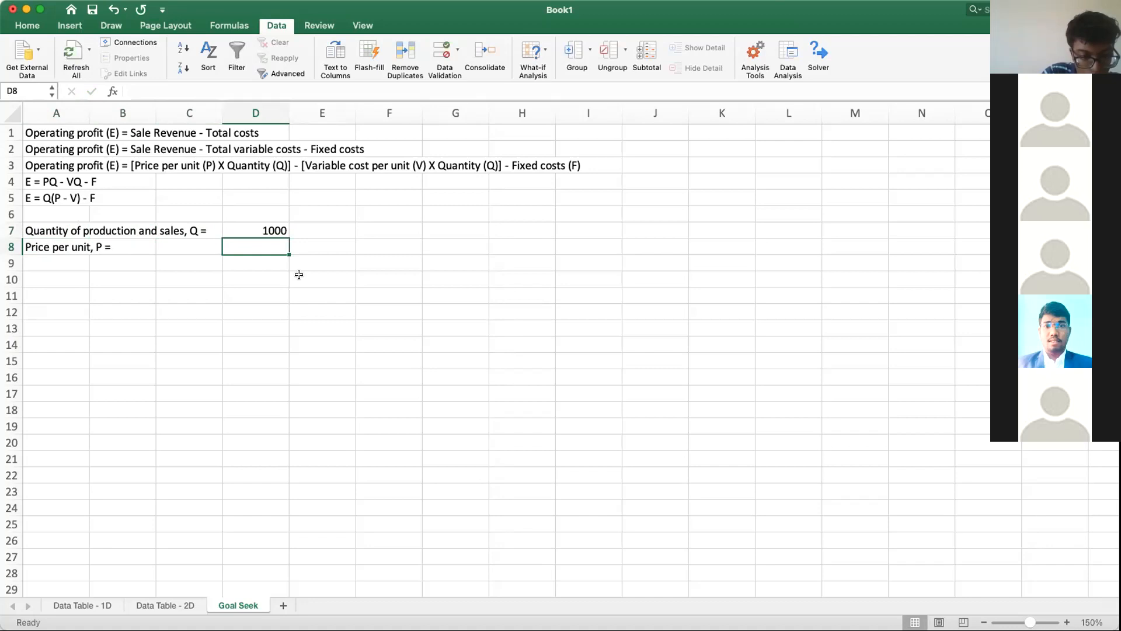
type("15")
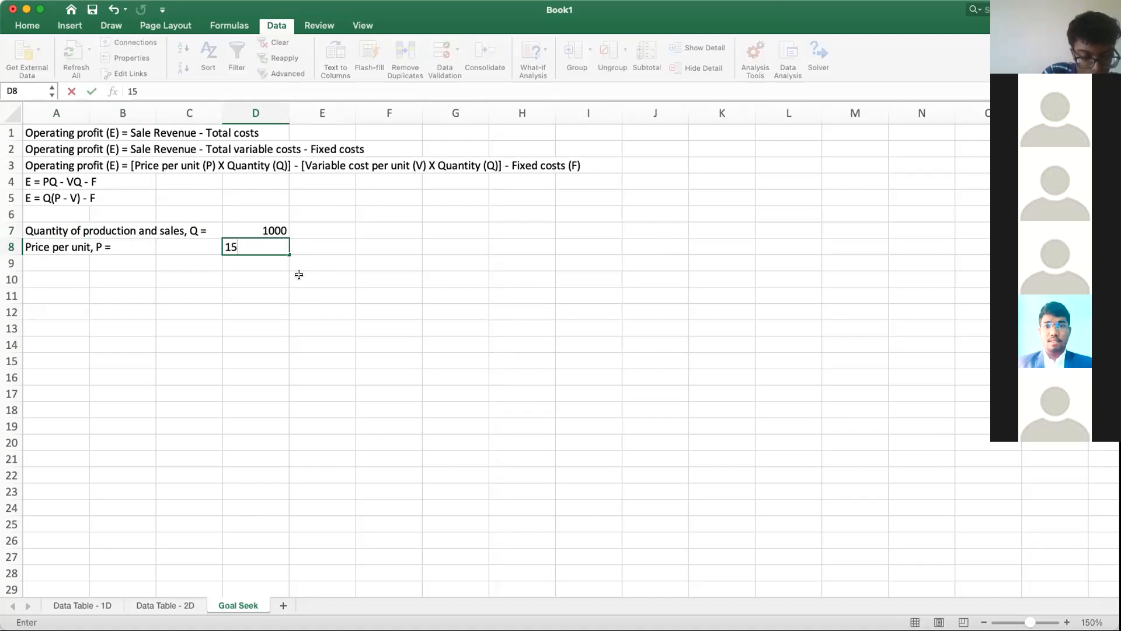
key("Return")
Step: Enter the label "Variable costs per unit, V =" in cell A9
key("Left")
key("Left")
key("Left")
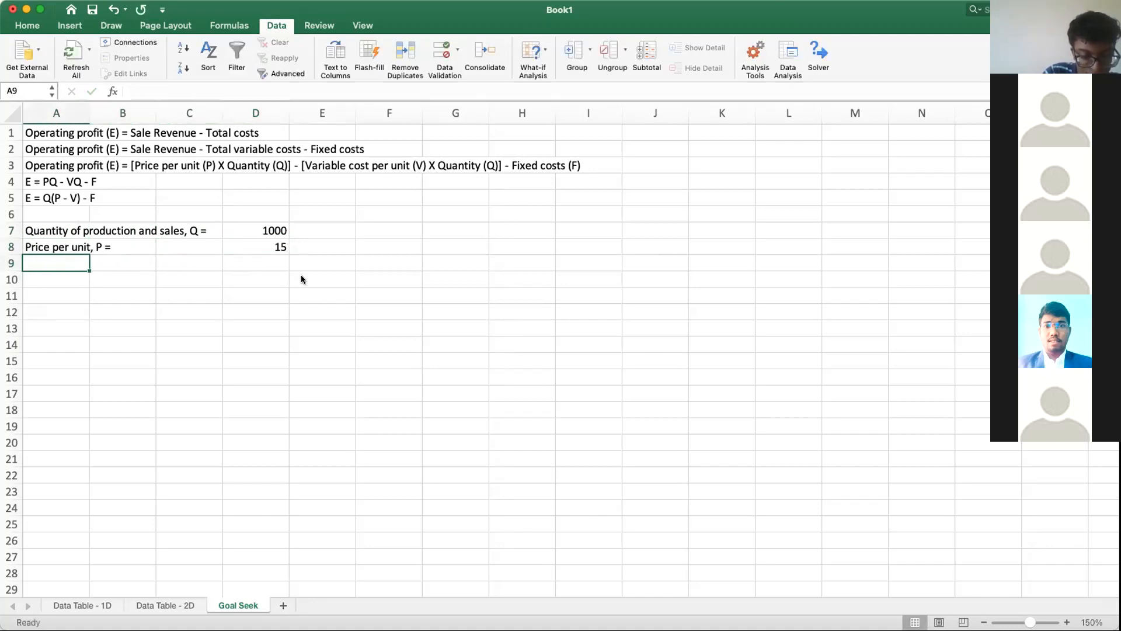
type("Var")
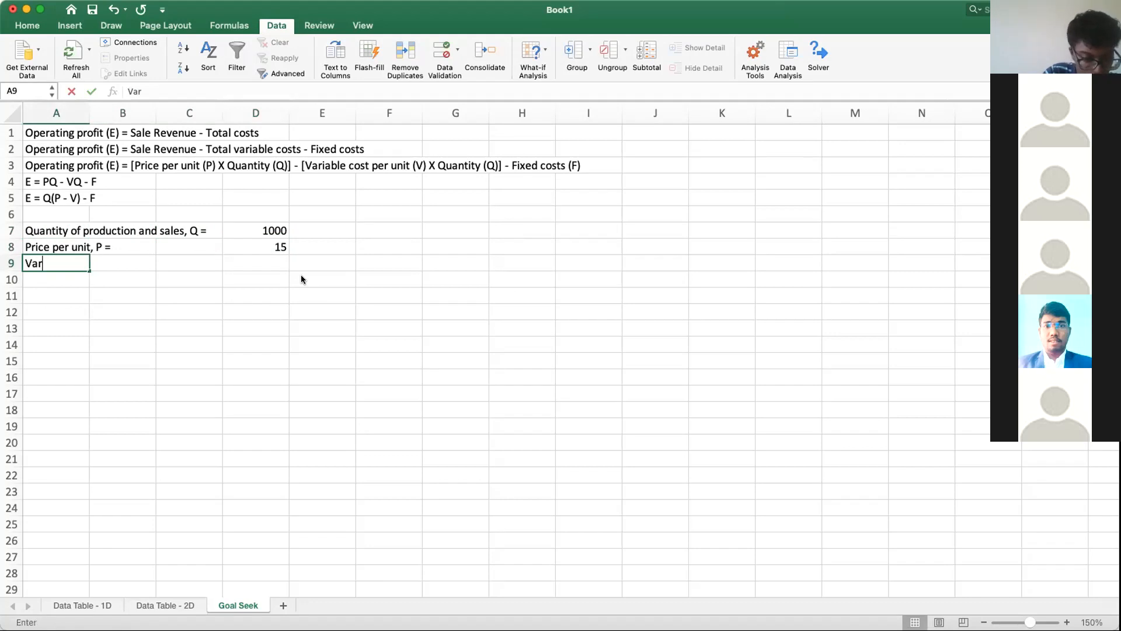
type("iable costs ")
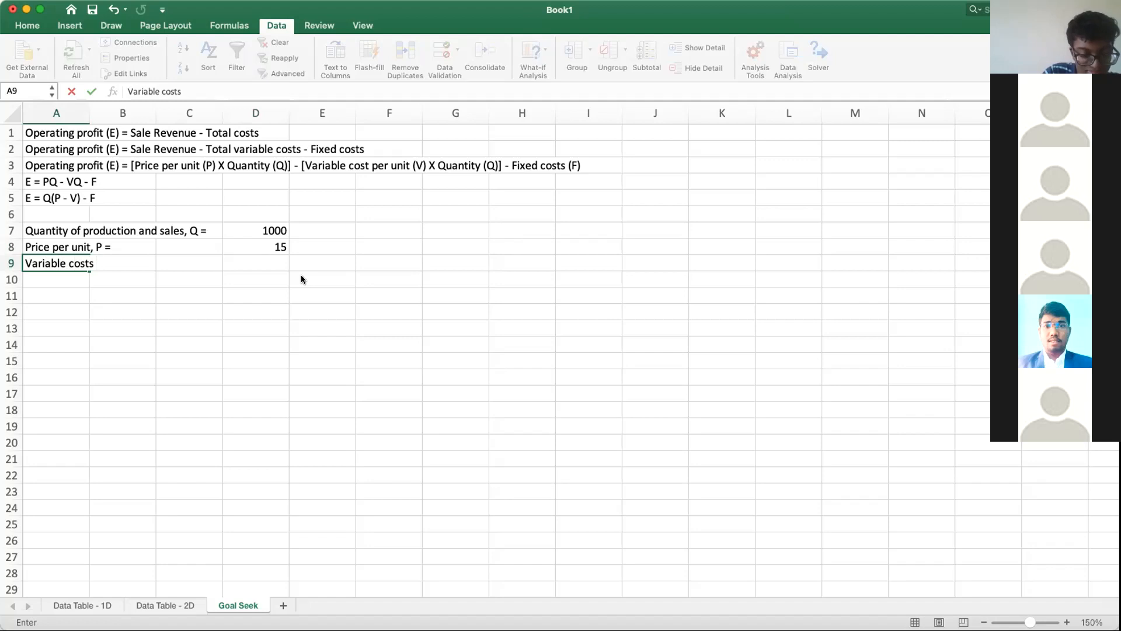
type("per unit")
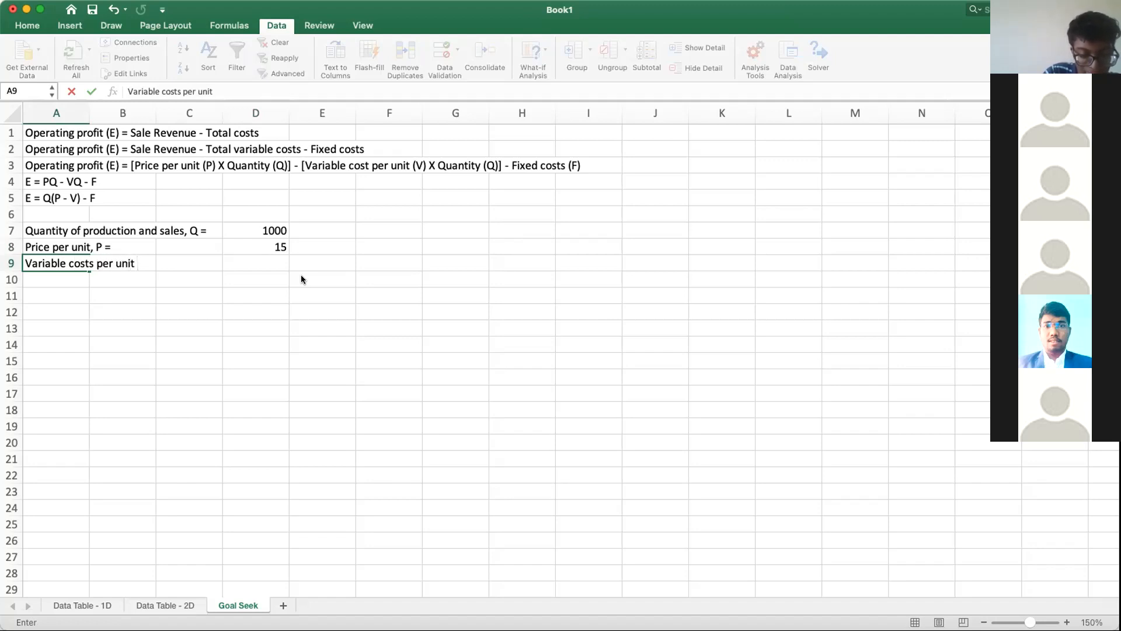
type(" , V =")
Step: Enter 7 in cell D9 as the variable costs per unit
key("Tab")
key("Tab")
key("Tab")
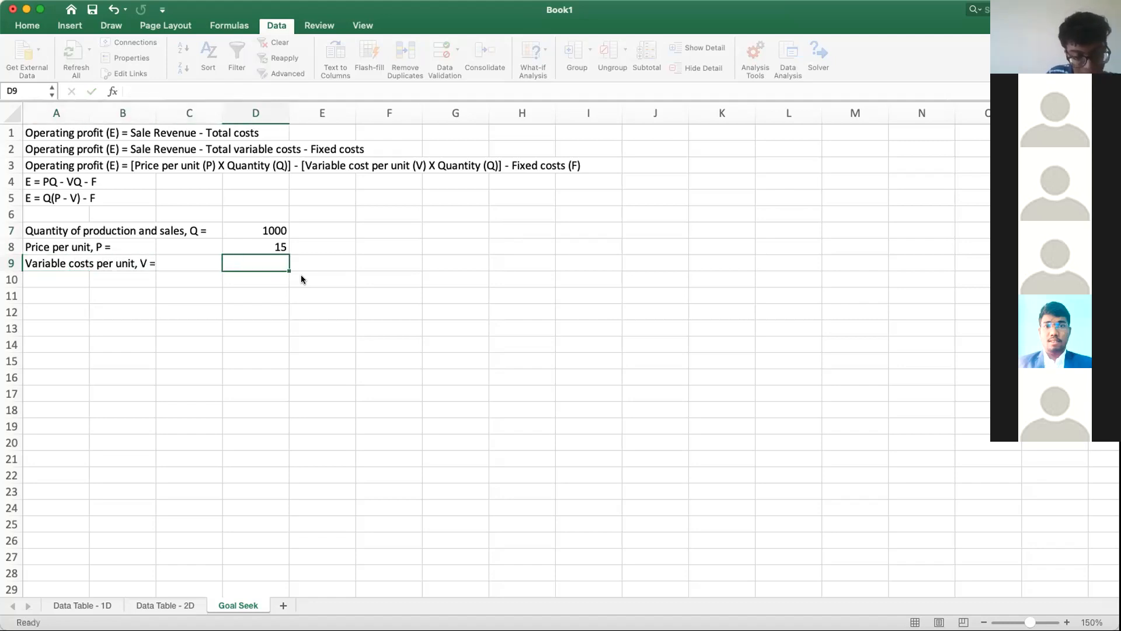
type("7")
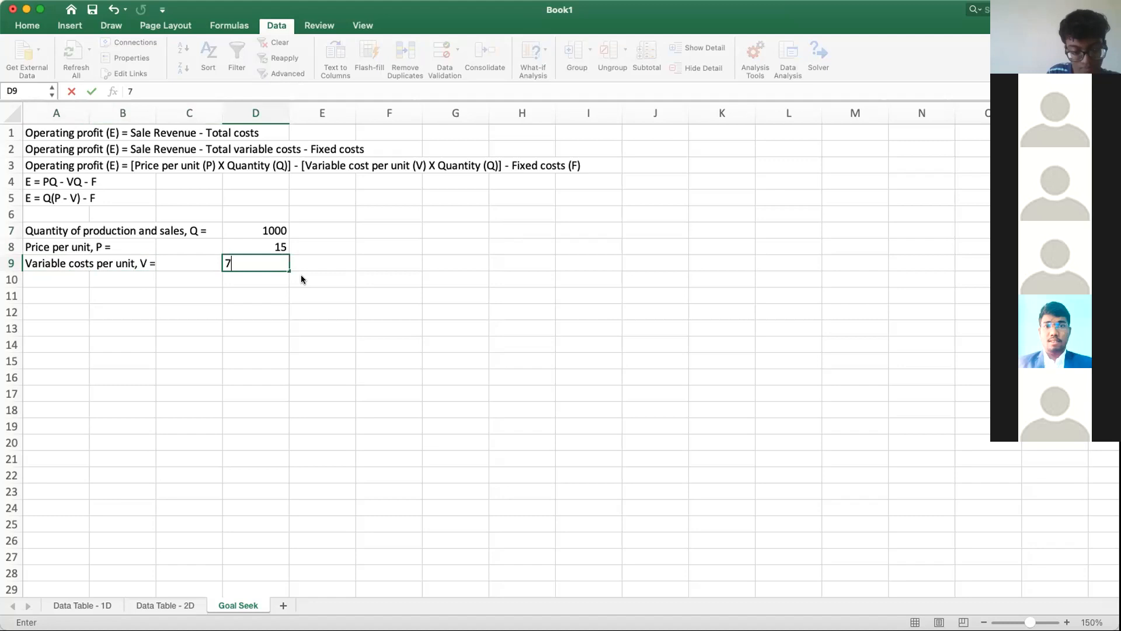
key("Return")
Step: Enter the label "Fixed costs, F =" in cell A10
key("Left")
key("Left")
key("Left")
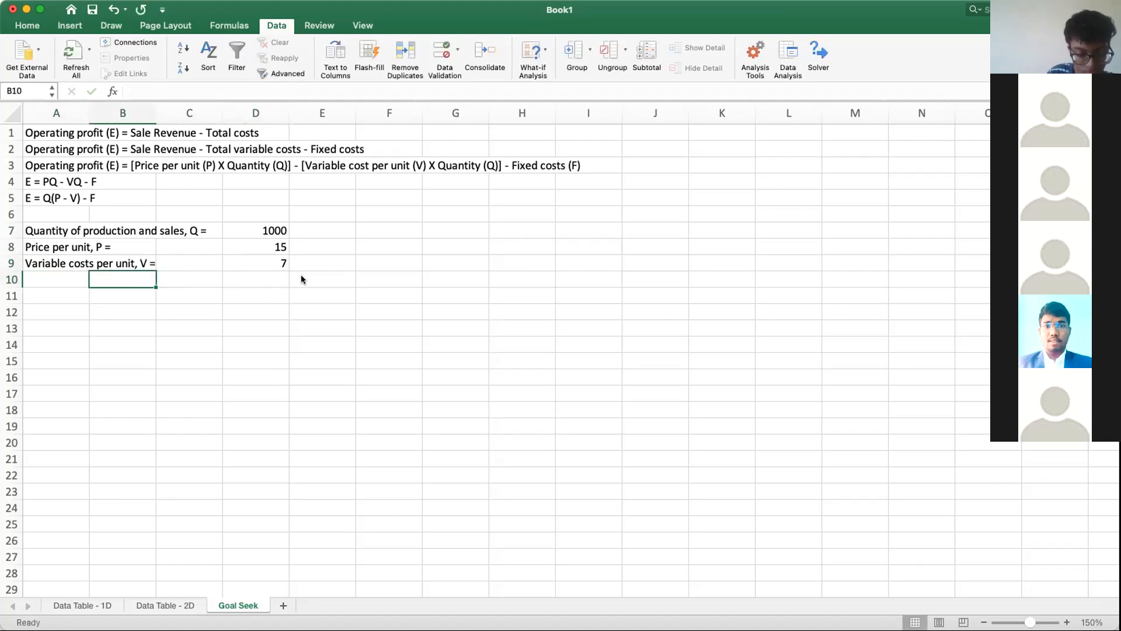
type("Fixed")
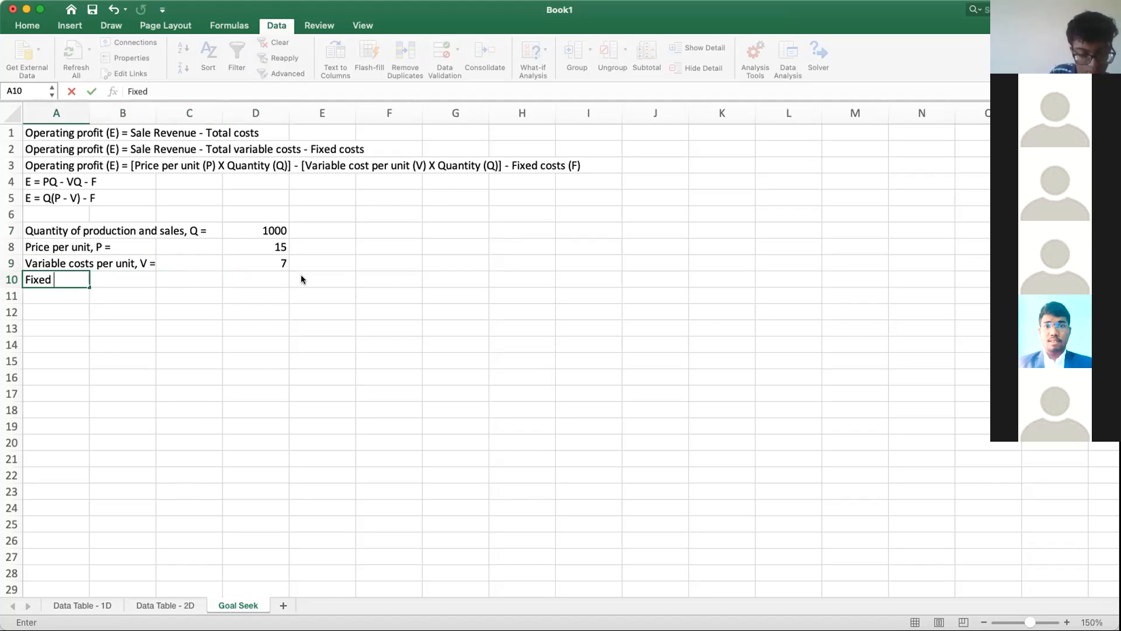
type("costs")
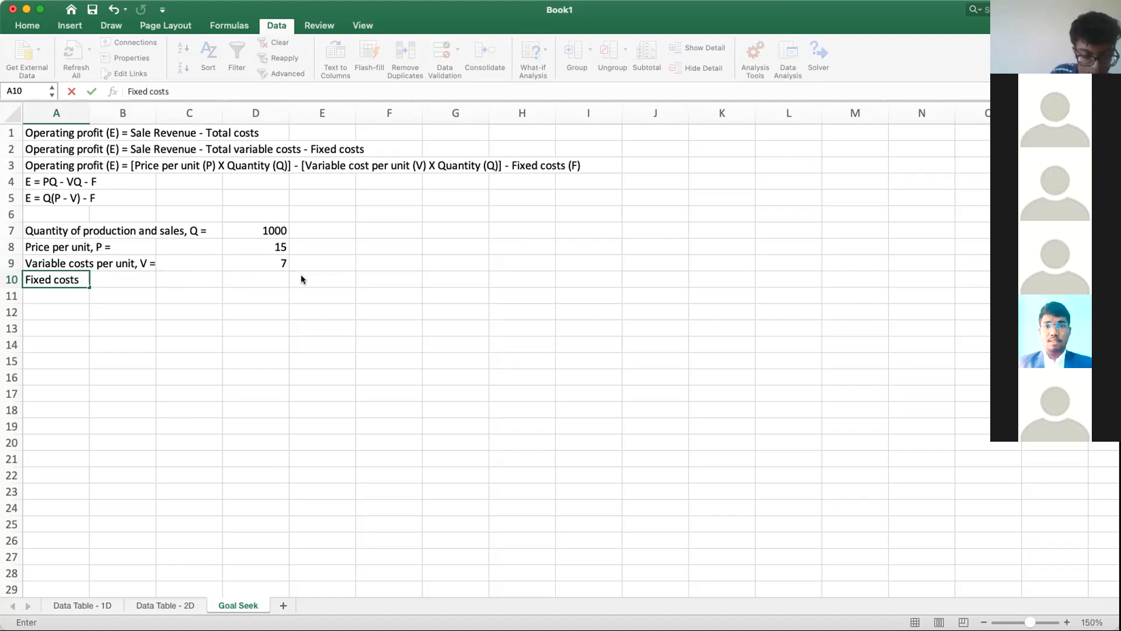
type("F =")
Step: Enter 20000 in cell D10 as the fixed costs
key("Tab")
key("Tab")
key("Tab")
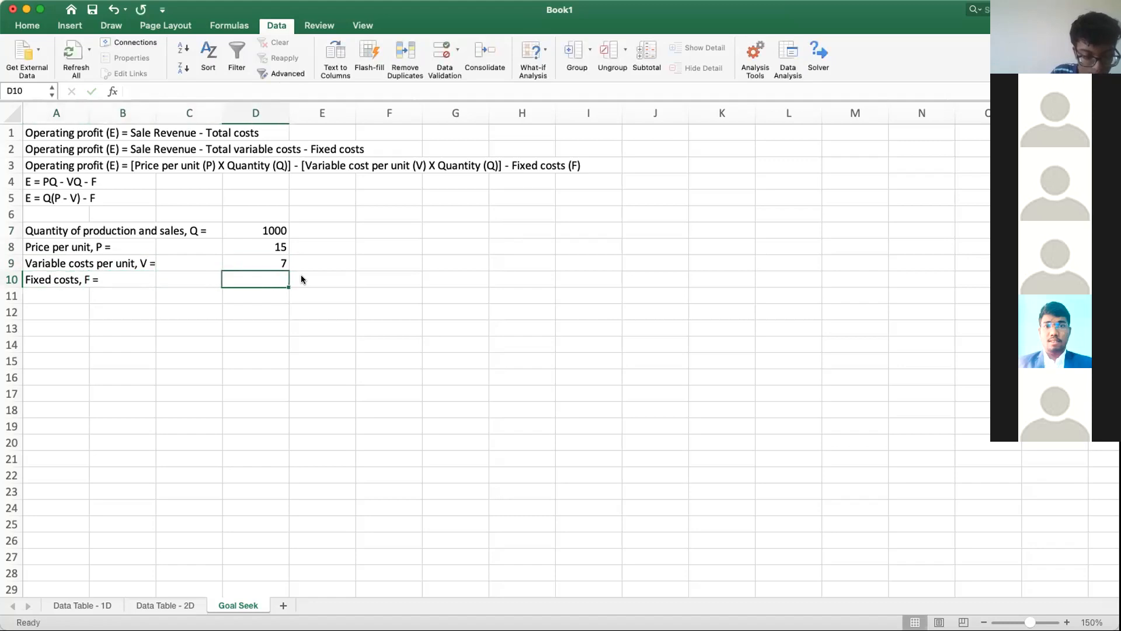
type("2")
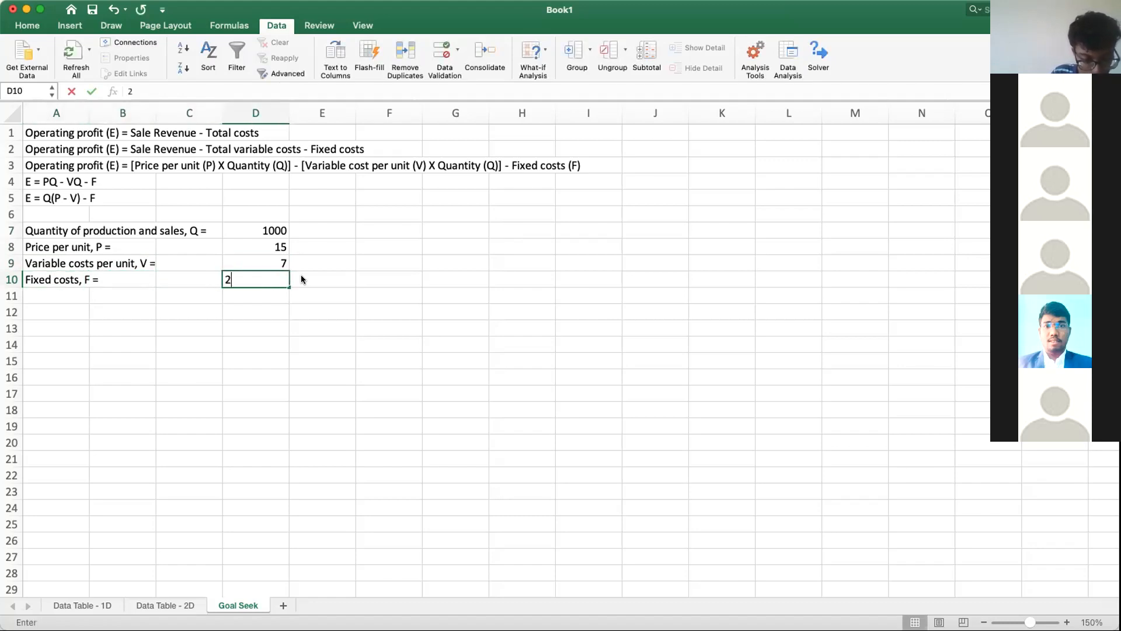
type("0000")
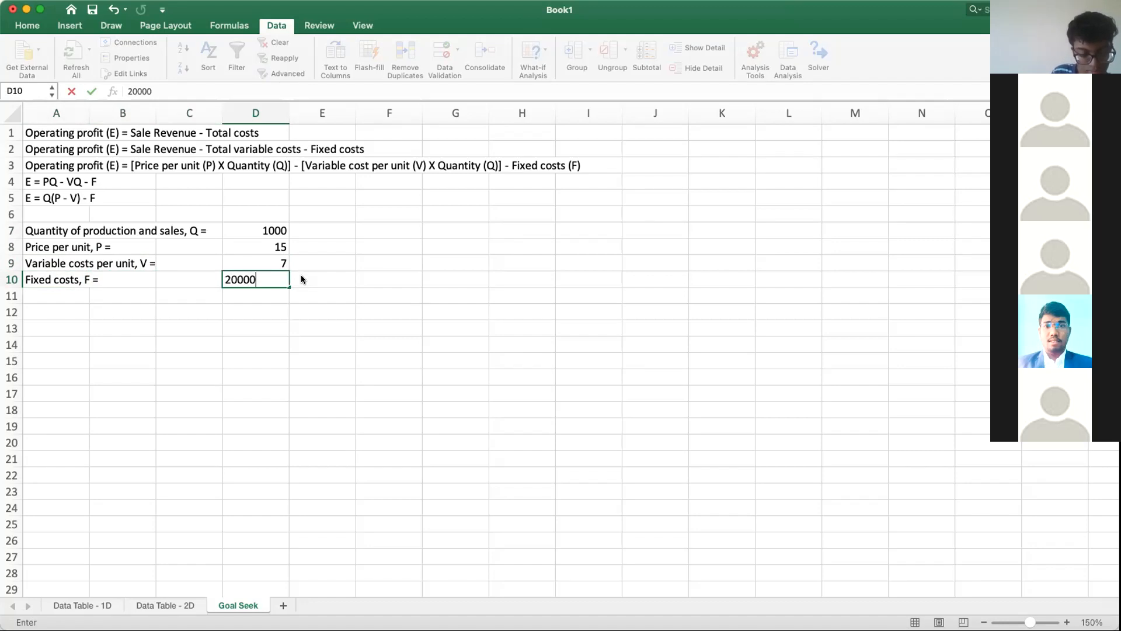
key("Return")
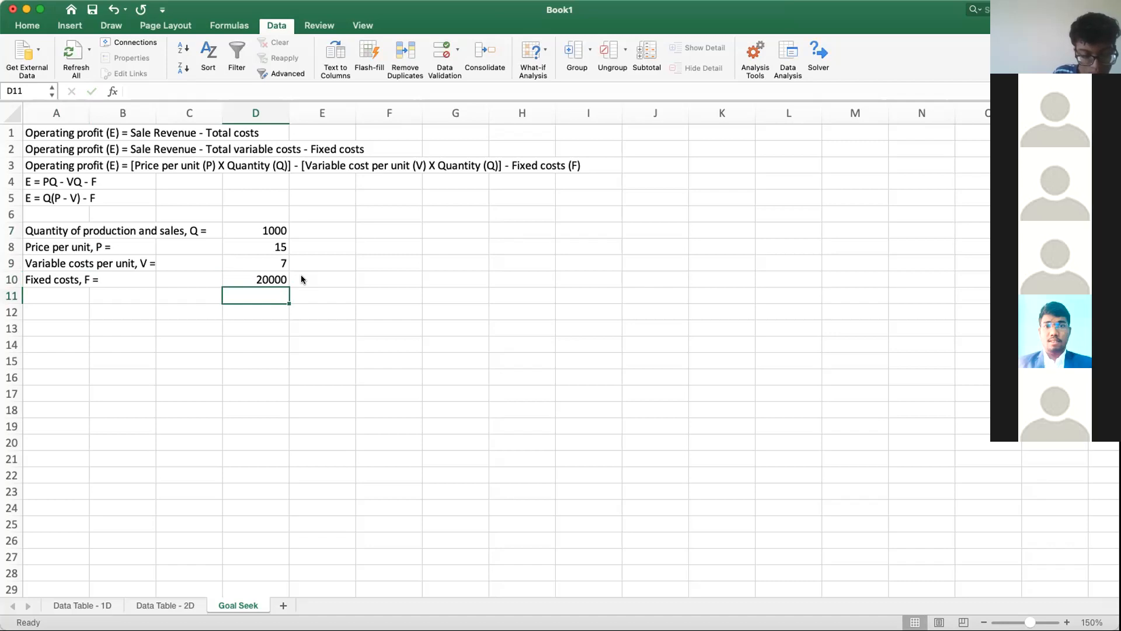
Step: Enter the label "Operating profit, E =" in cell A11
key("Left")
key("Left")
key("Left")
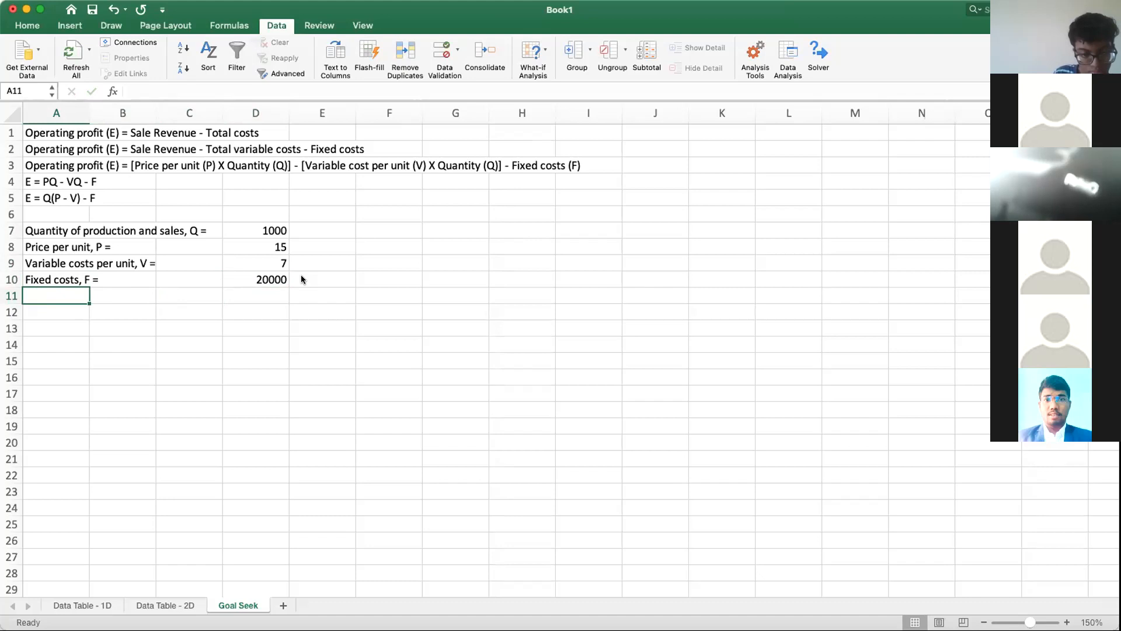
type("Operating ")
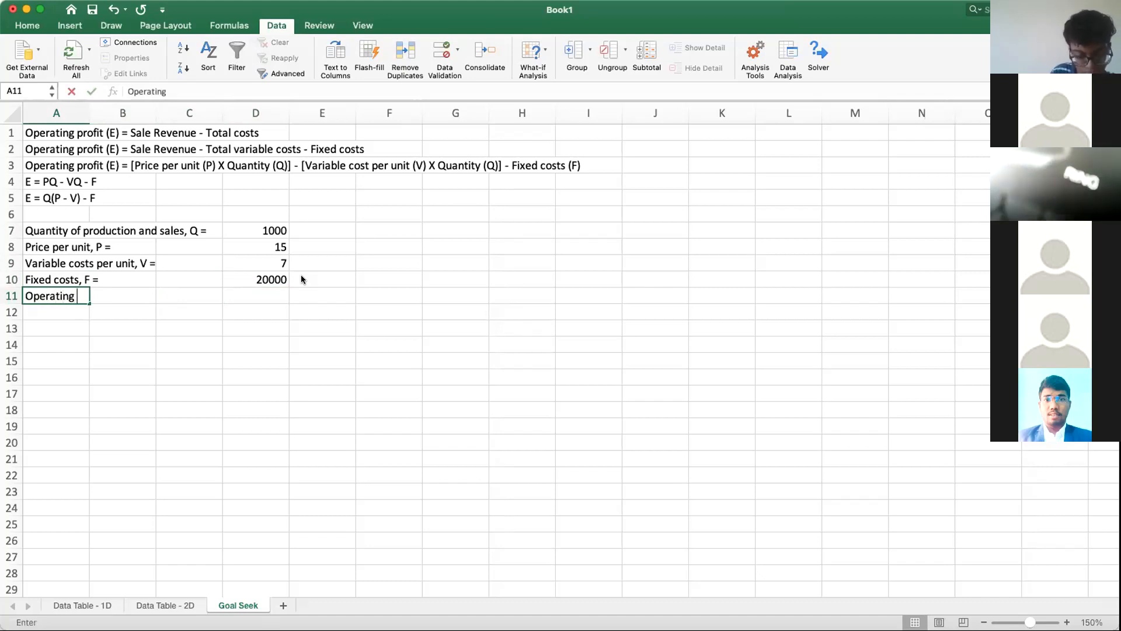
type("profit, E =")
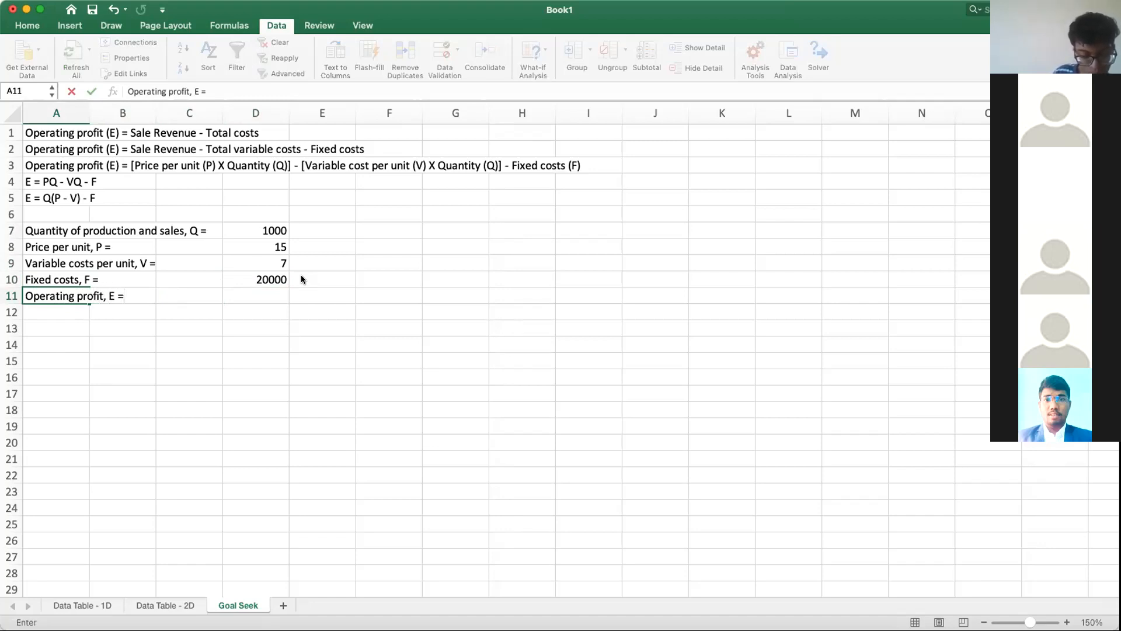
key("Right")
key("Right")
key("Right")
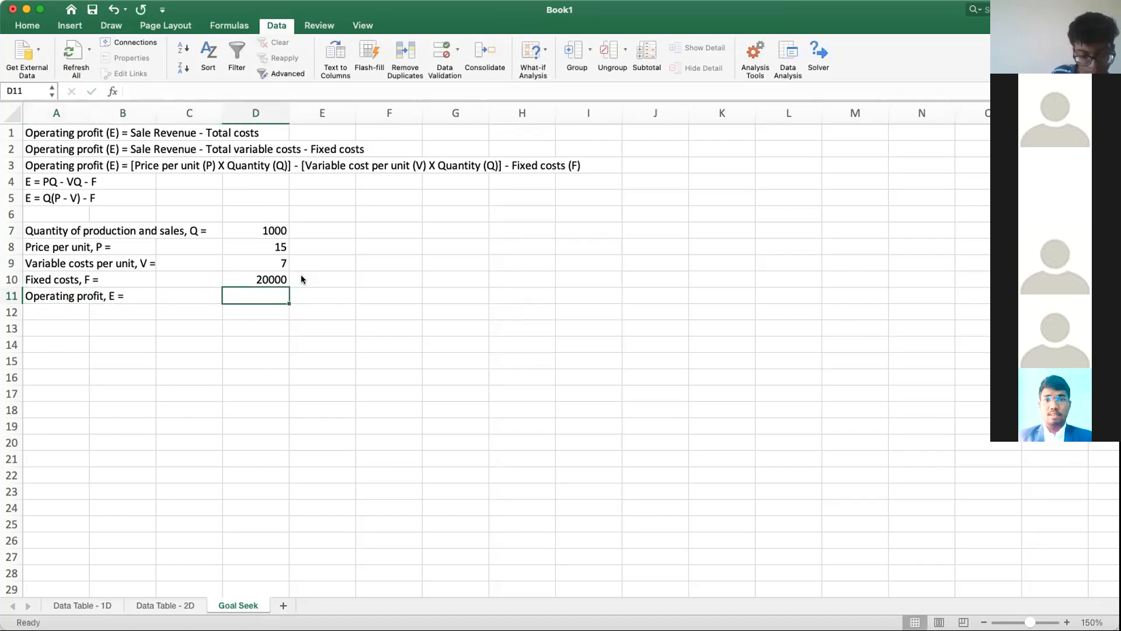
Step: Change the font color of the operating profit label in A11 to dark red
left_click(28, 296)
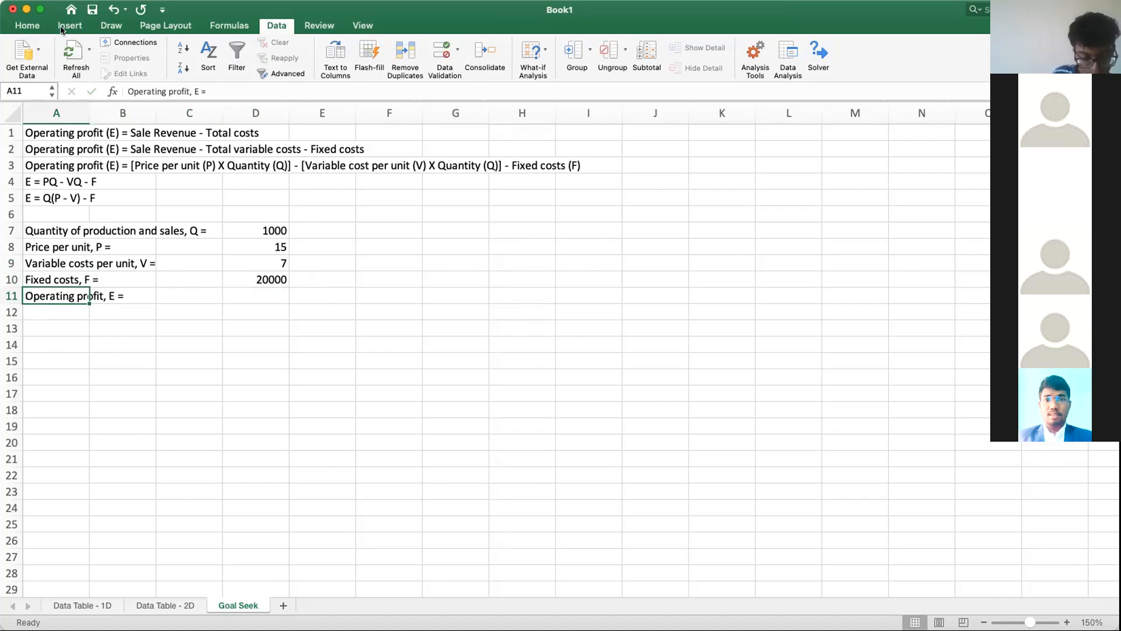
left_click(29, 25)
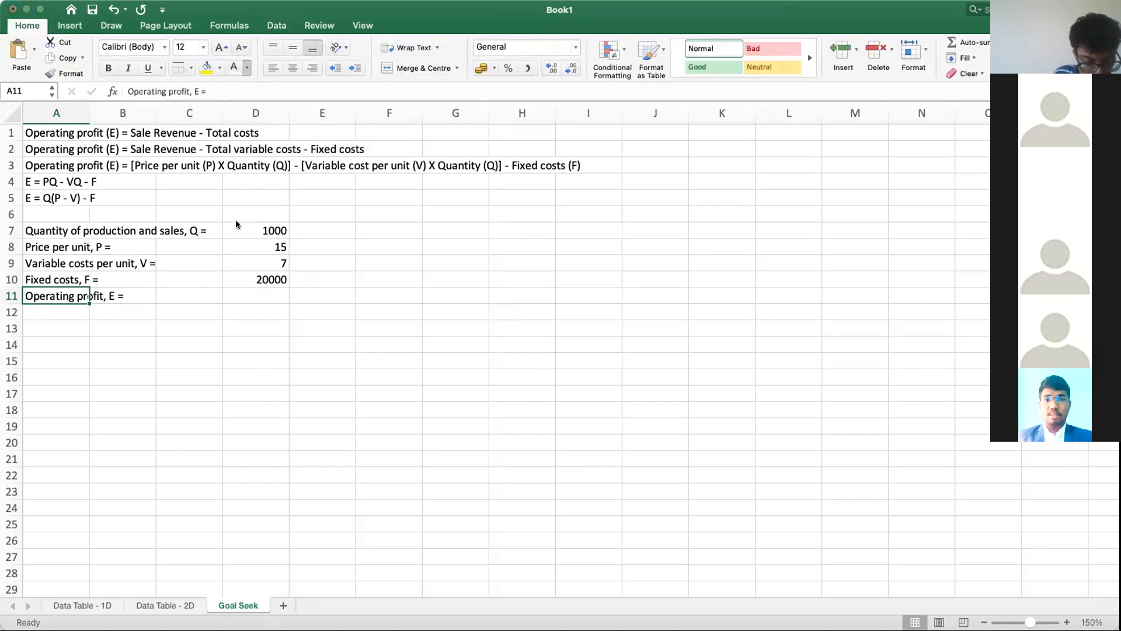
left_click(151, 357)
left_click(242, 294)
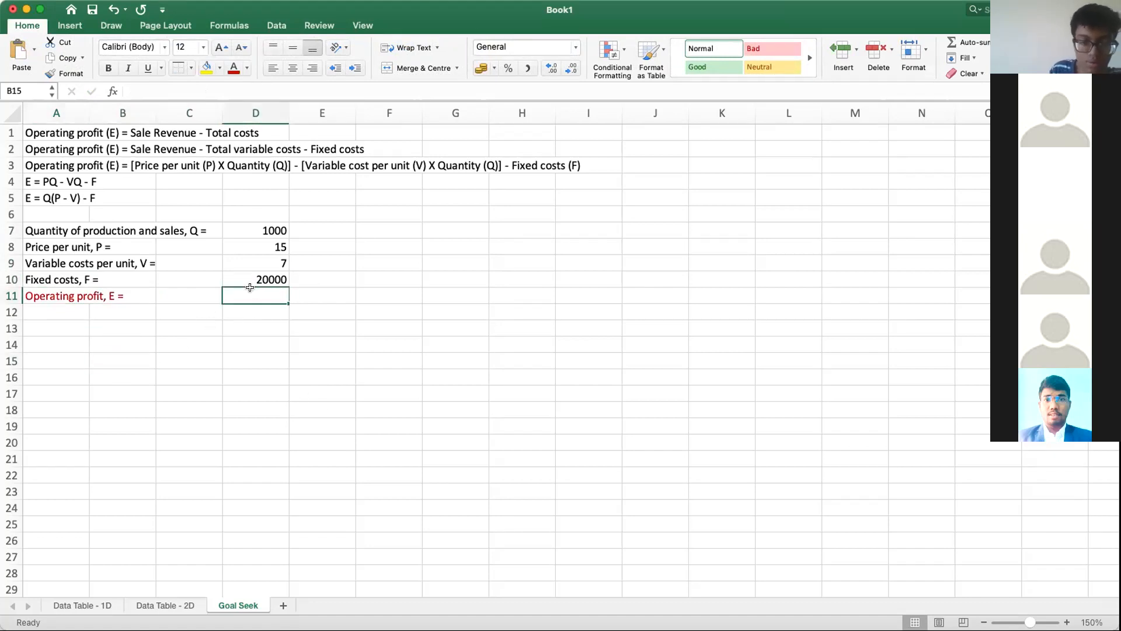
Step: Save the workbook as "Sep 08 - Data Table Goal Seek Solver"
left_click(94, 11)
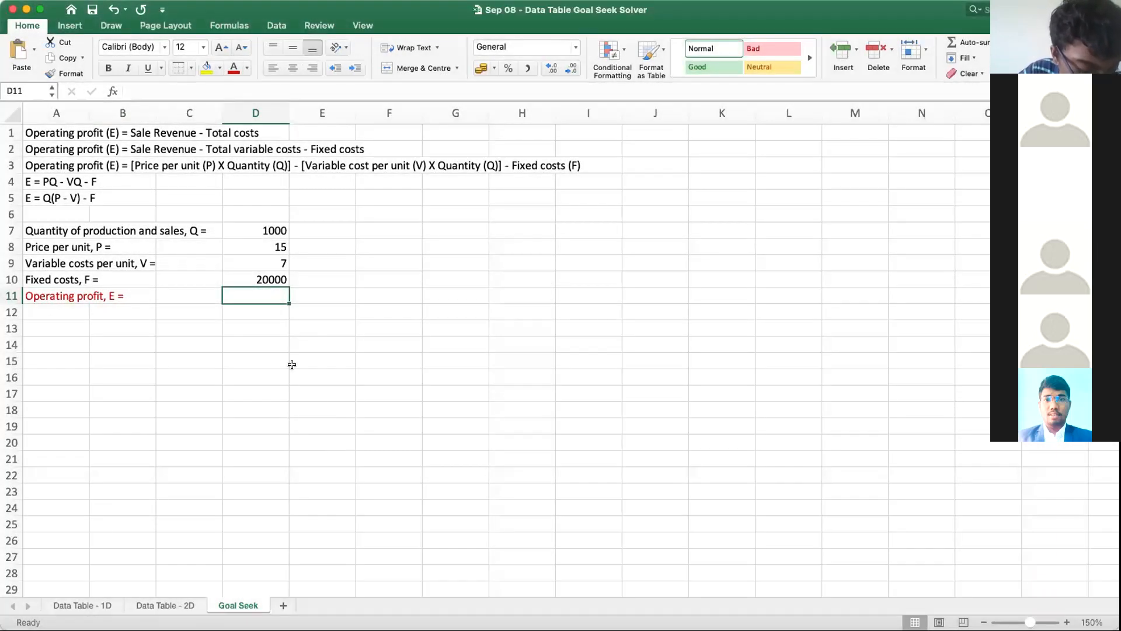
left_click(292, 364)
left_click(245, 299)
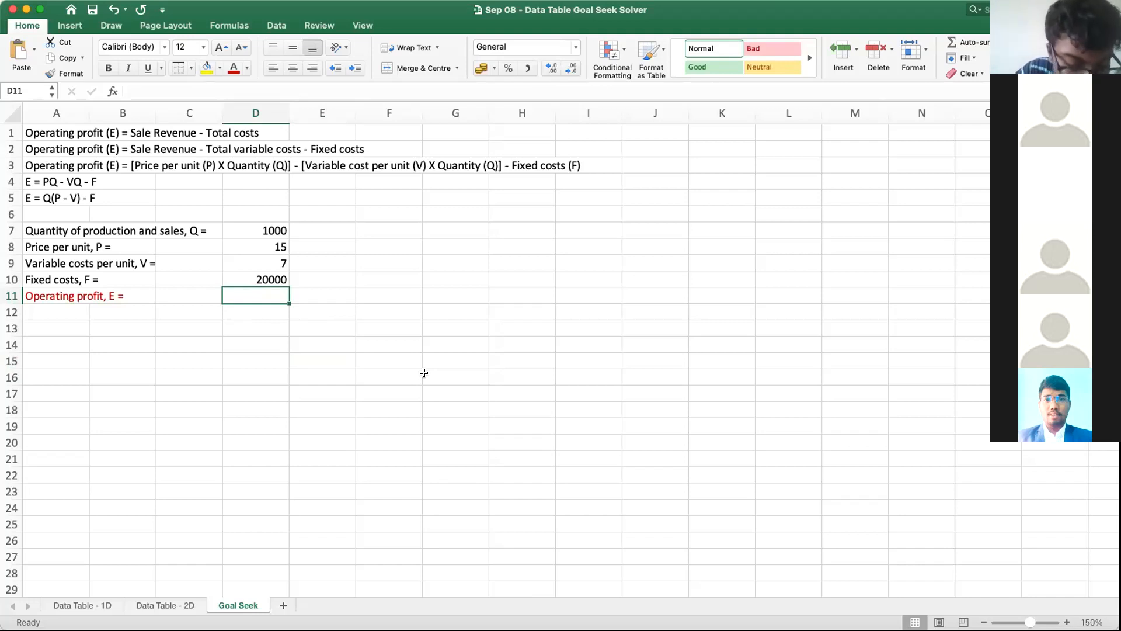
Step: Calculate the operating profit in cell D11 with the formula =D7*(D8-D9)-D10
type("=")
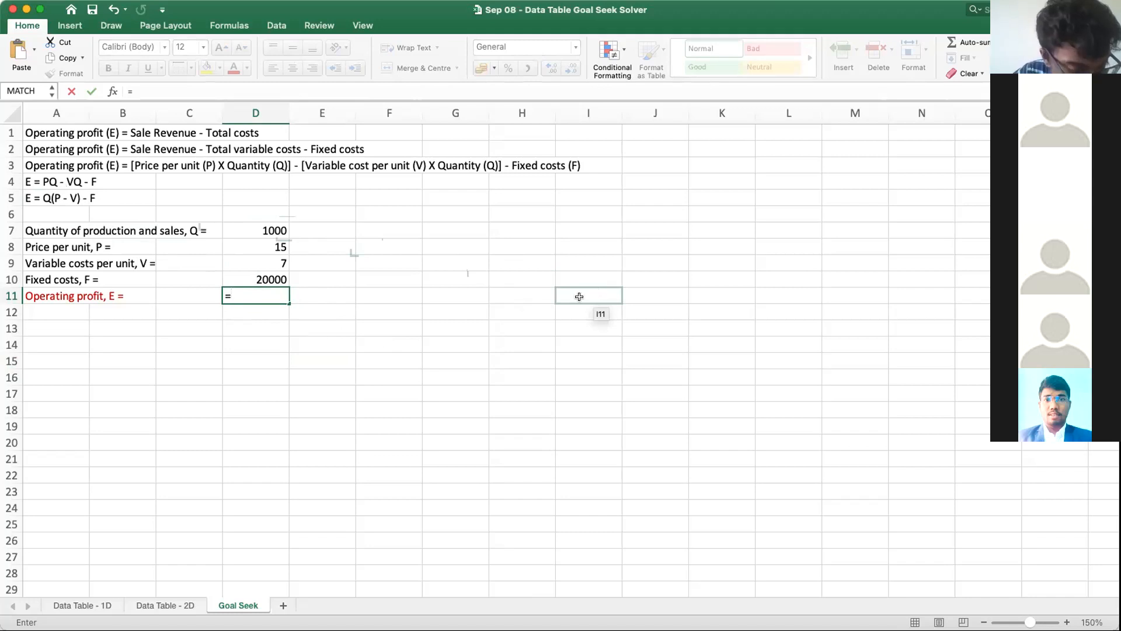
left_click(266, 231)
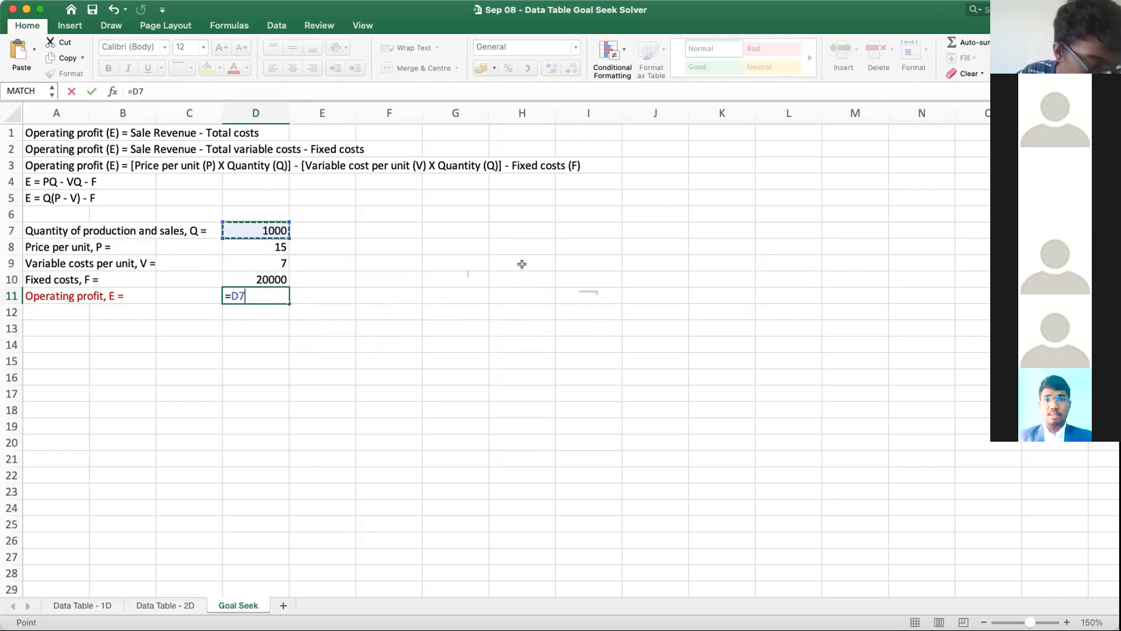
type("*")
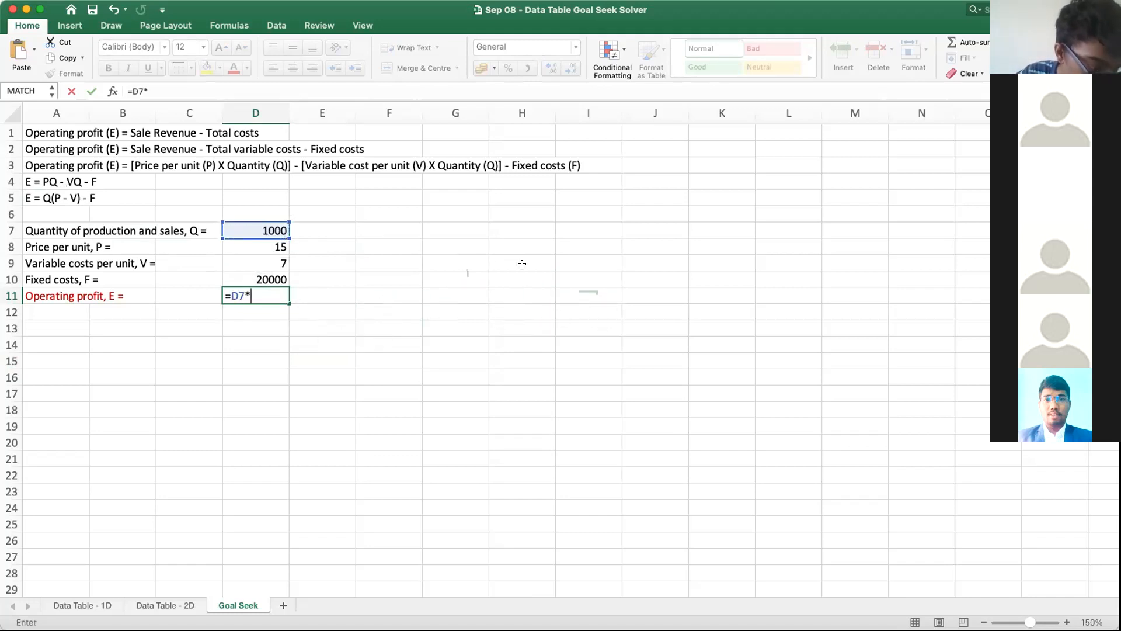
type("(")
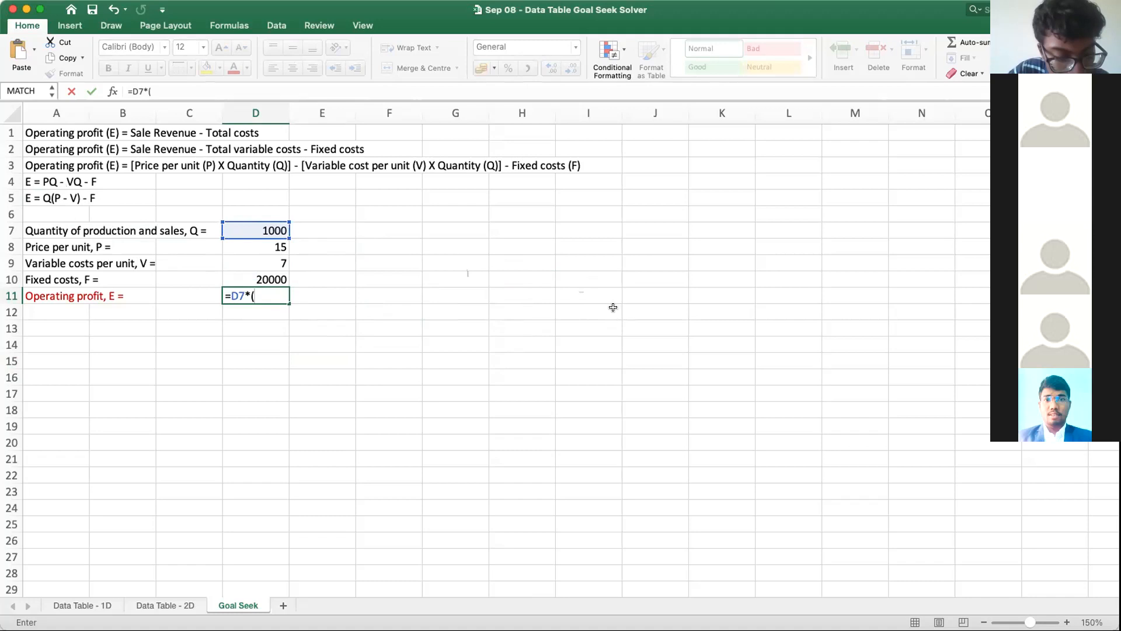
double_click(245, 295)
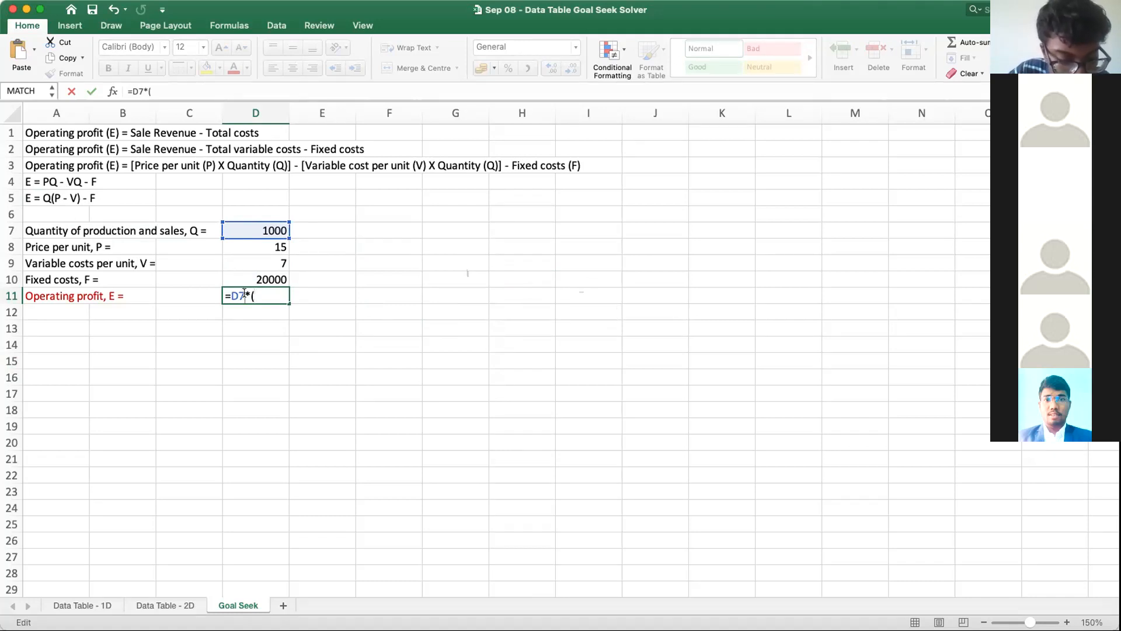
left_click(269, 299)
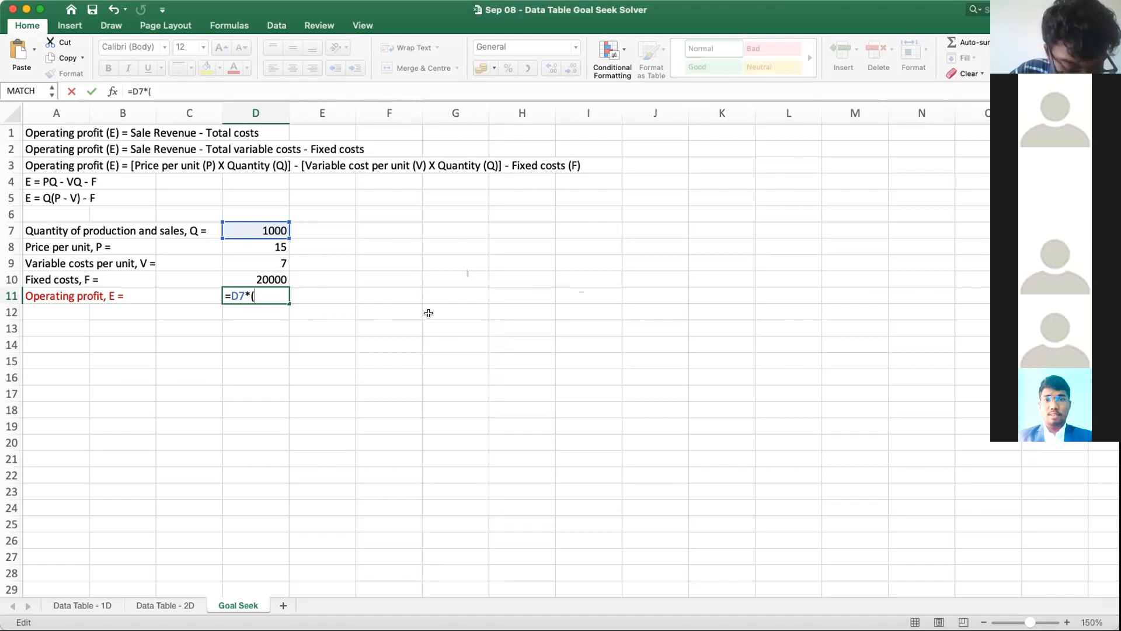
left_click(244, 245)
type("-")
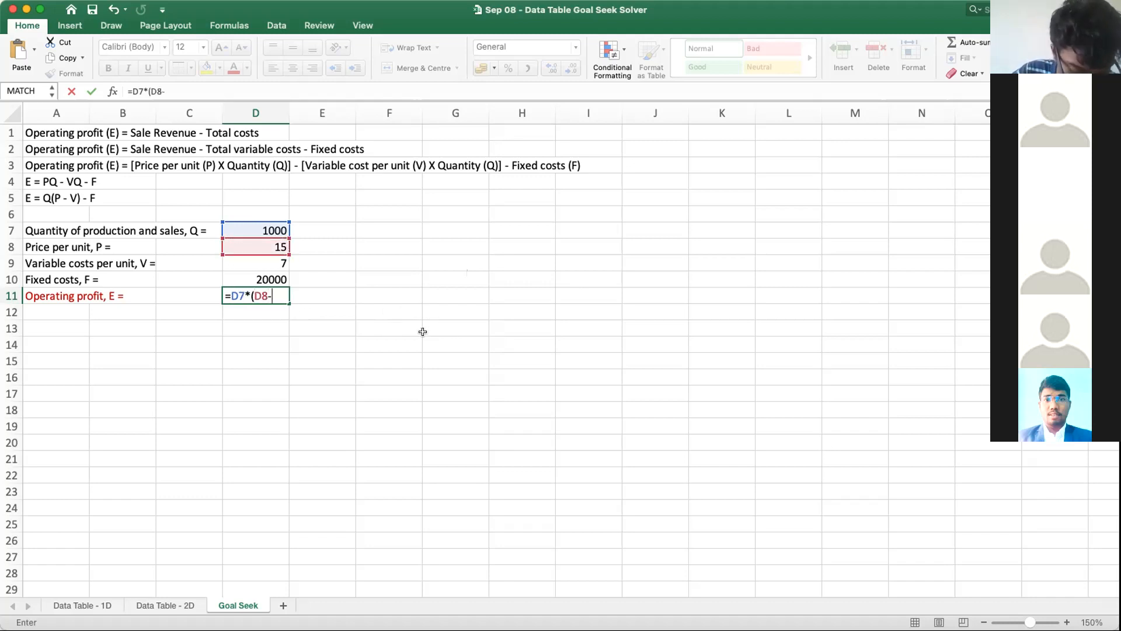
left_click(284, 267)
type(")-")
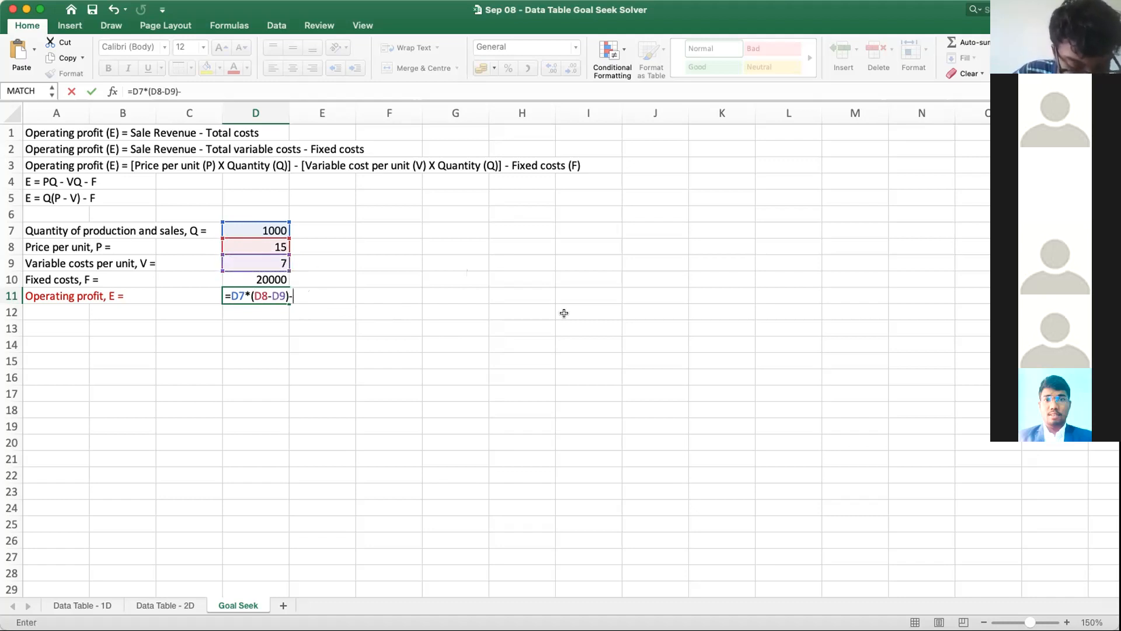
left_click(284, 278)
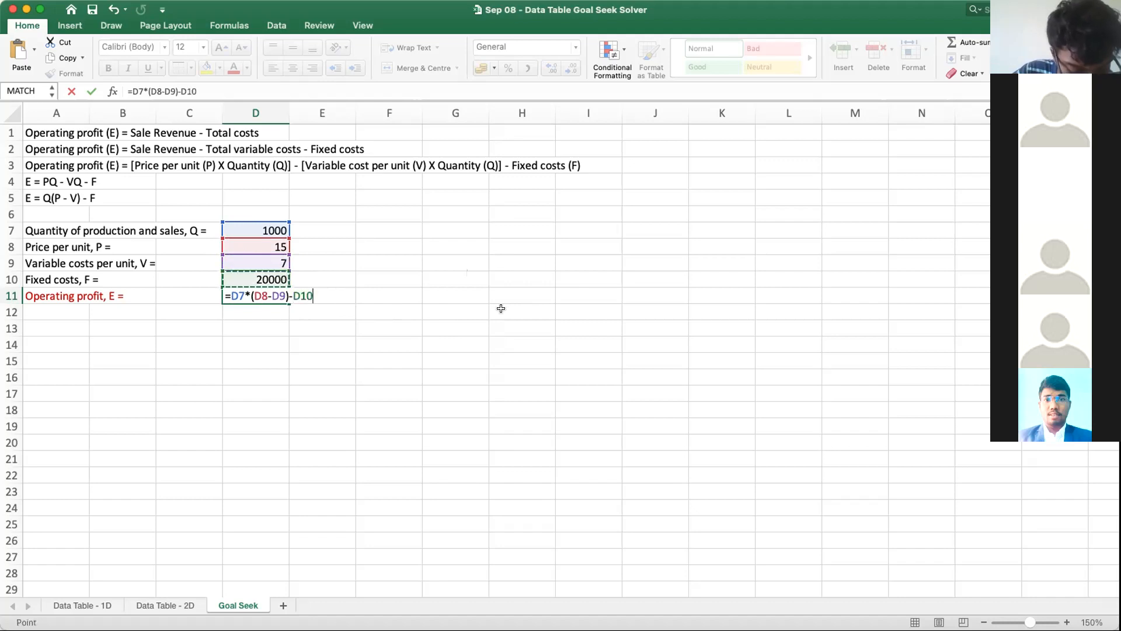
key("Return")
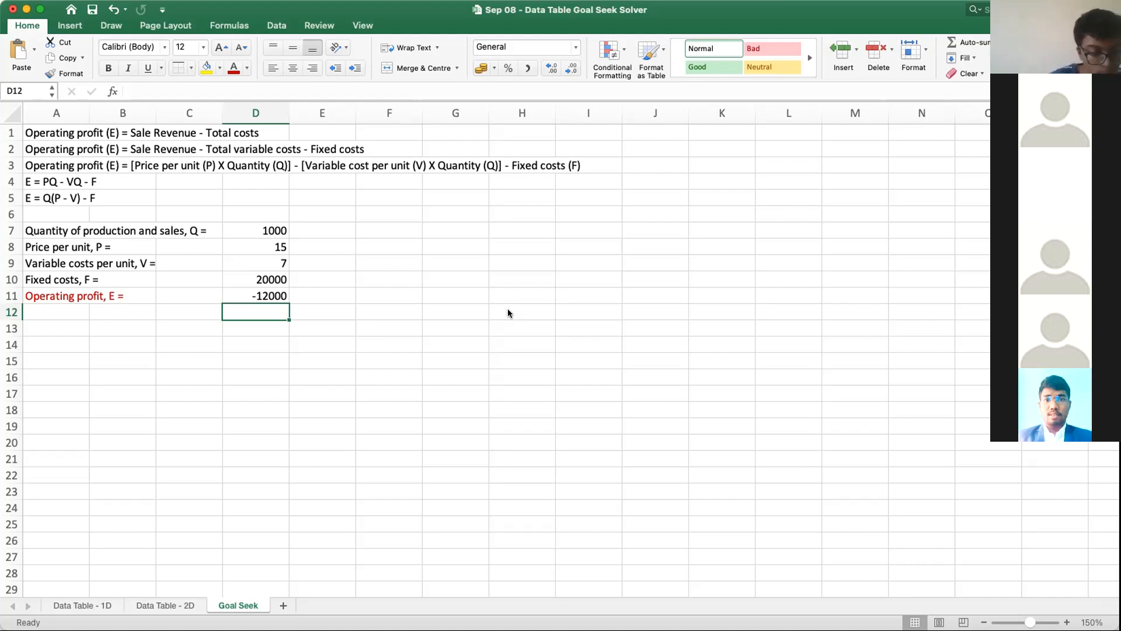
Step: Try a production and sales quantity of 5000 in cell D7
left_click(385, 370)
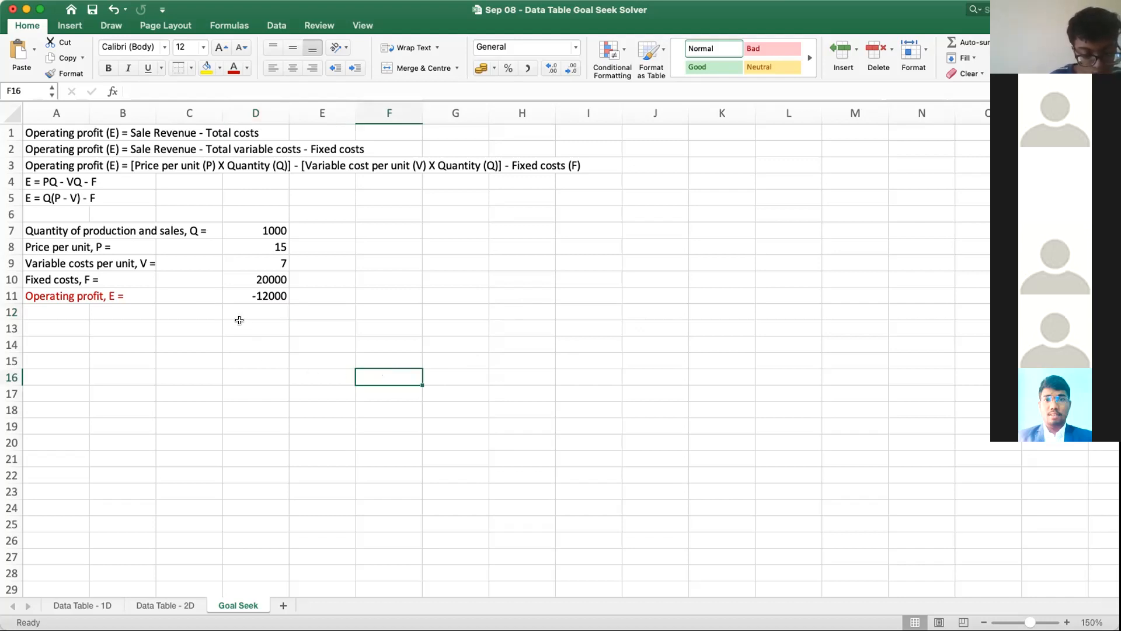
left_click(270, 224)
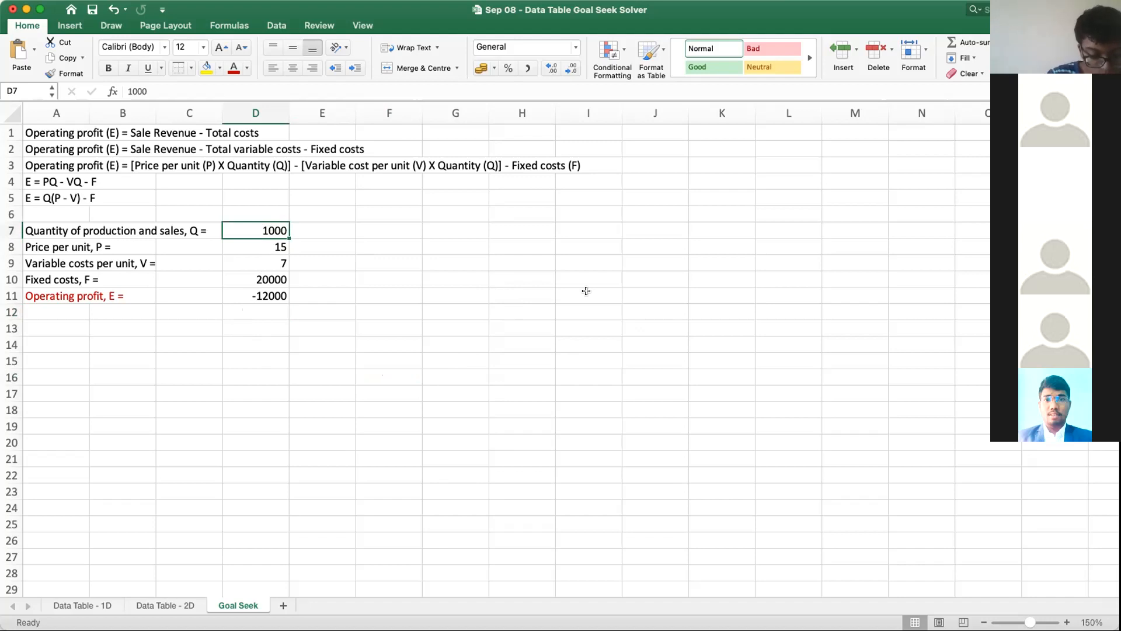
type("5000")
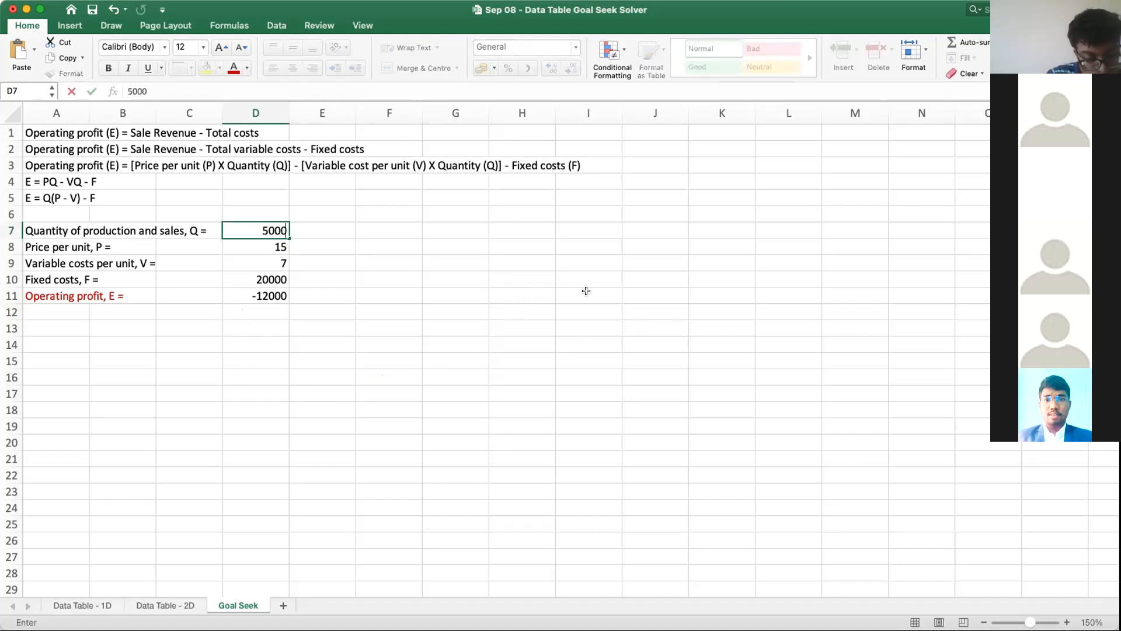
key("Return")
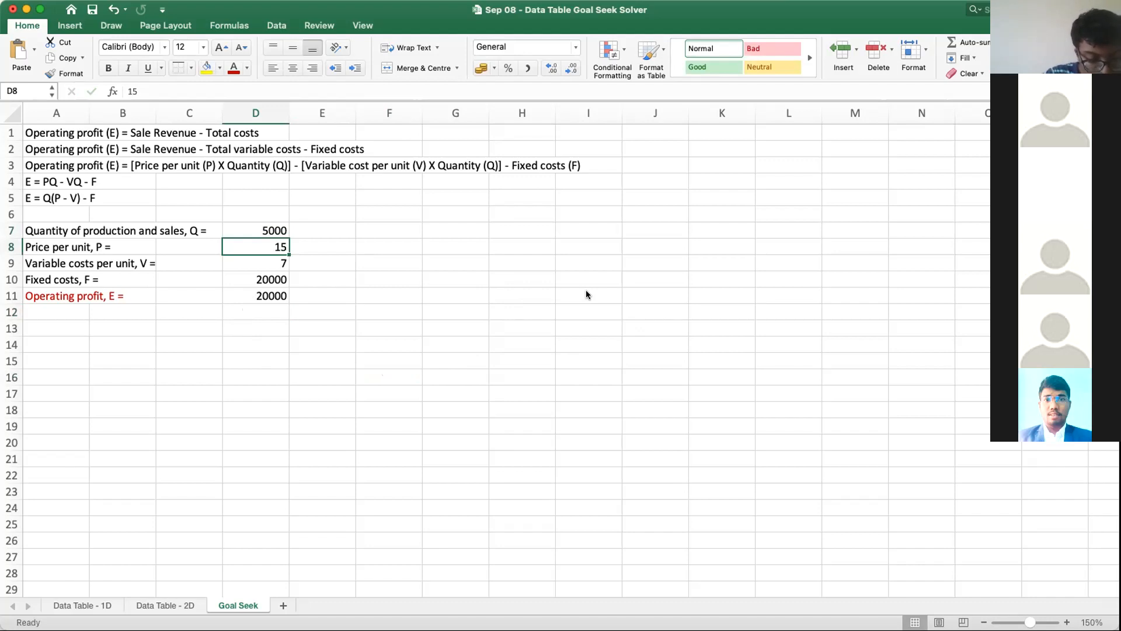
Step: Try a quantity of 15000 in cell D7 to test its effect on operating profit
key("Up")
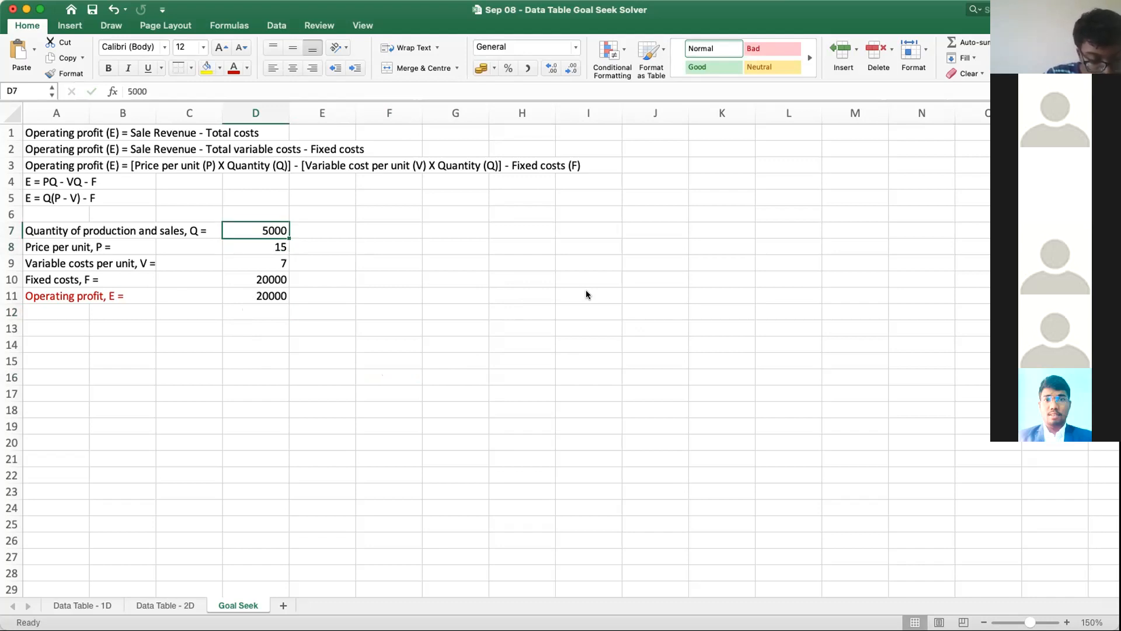
type("15000")
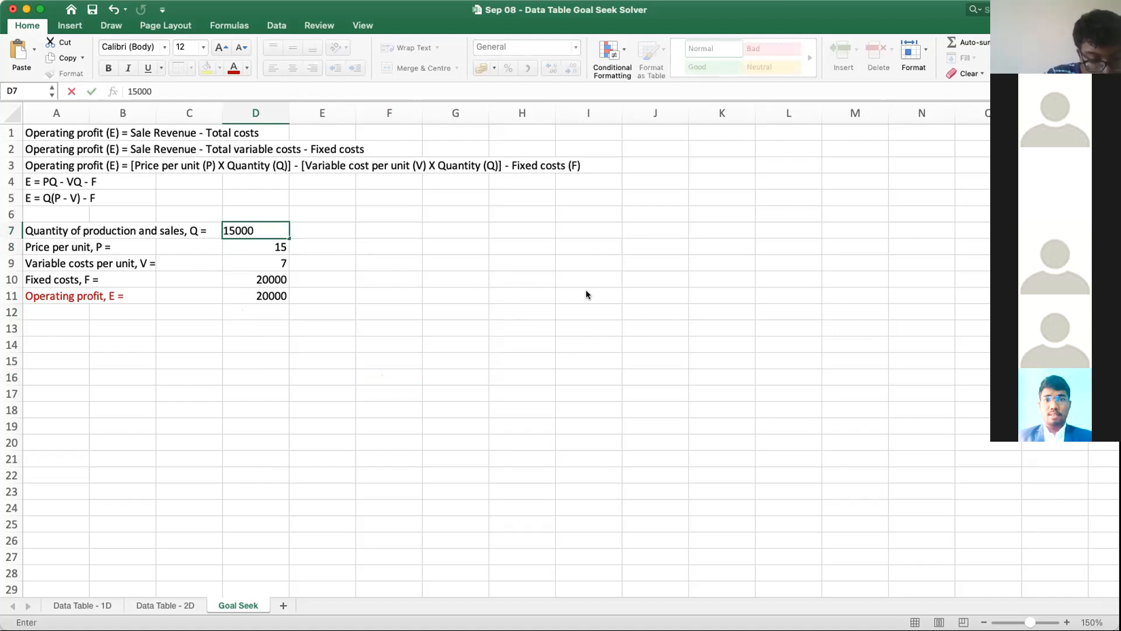
key("Return")
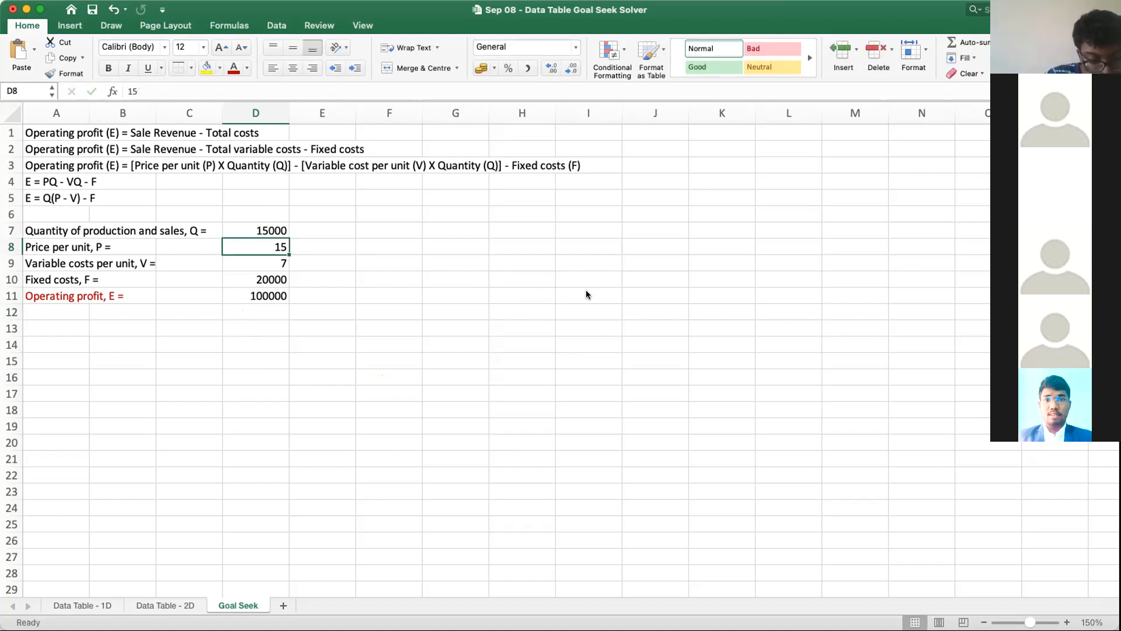
Step: Try a quantity of 2000 in cell D7 to test its effect on operating profit
key("Up")
type("2000")
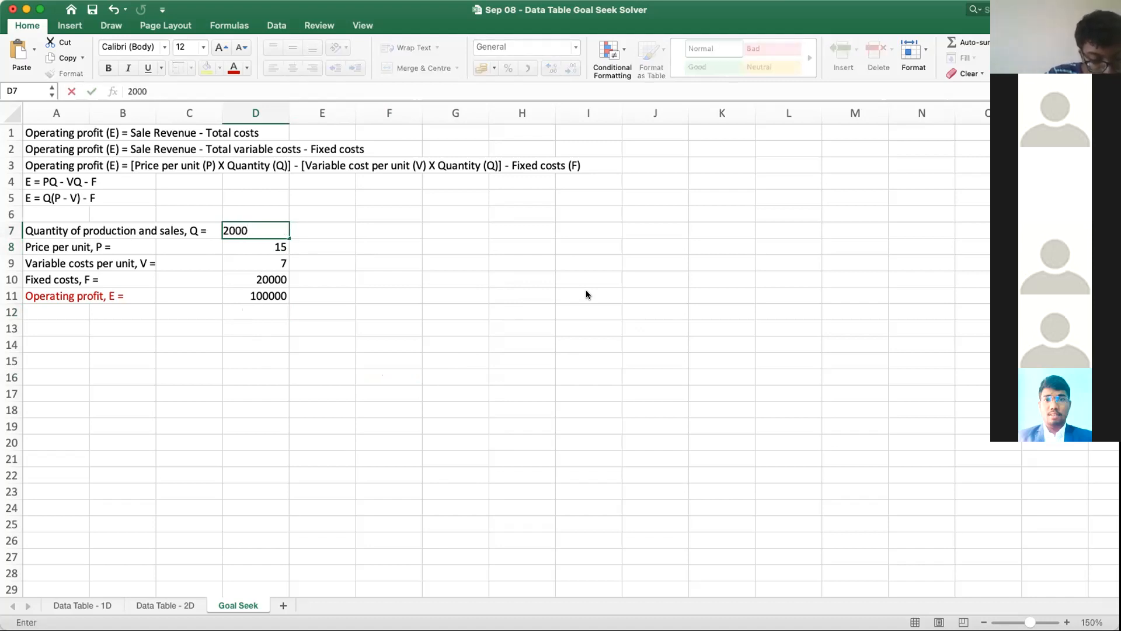
key("Return")
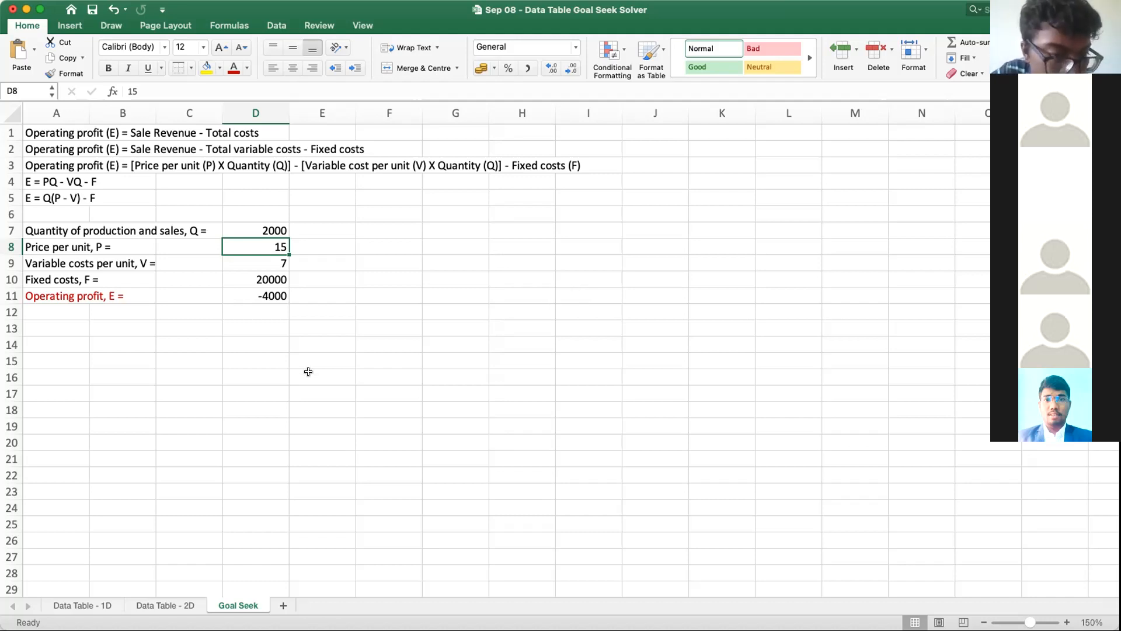
Step: Set the production and sales quantity in cell D7 back to 1000
left_click(282, 229)
type("1000")
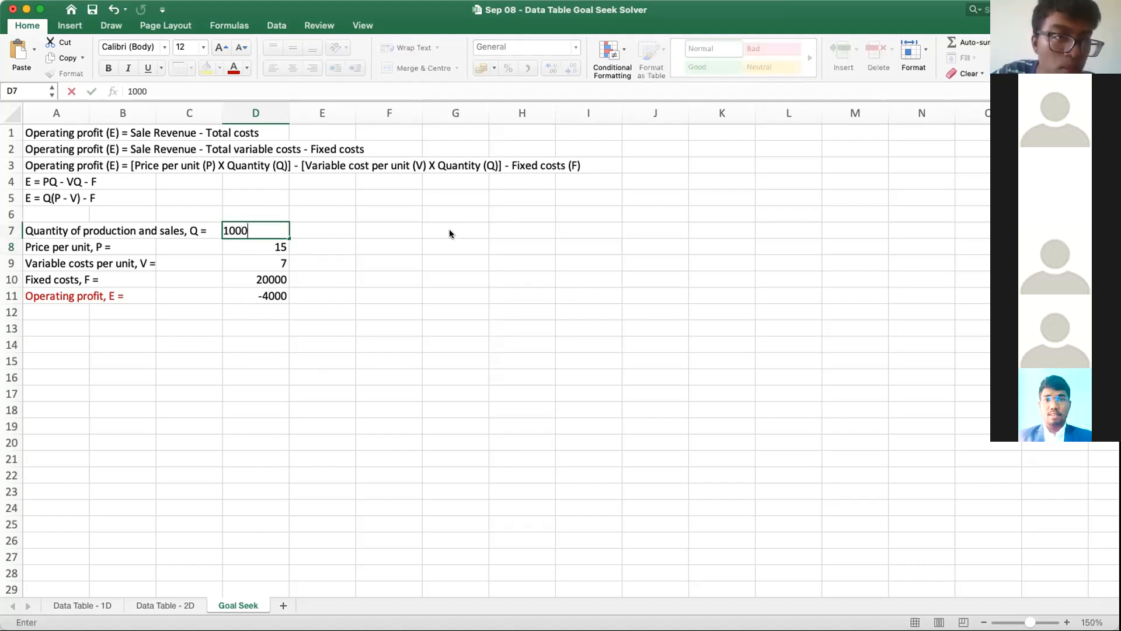
key("Return")
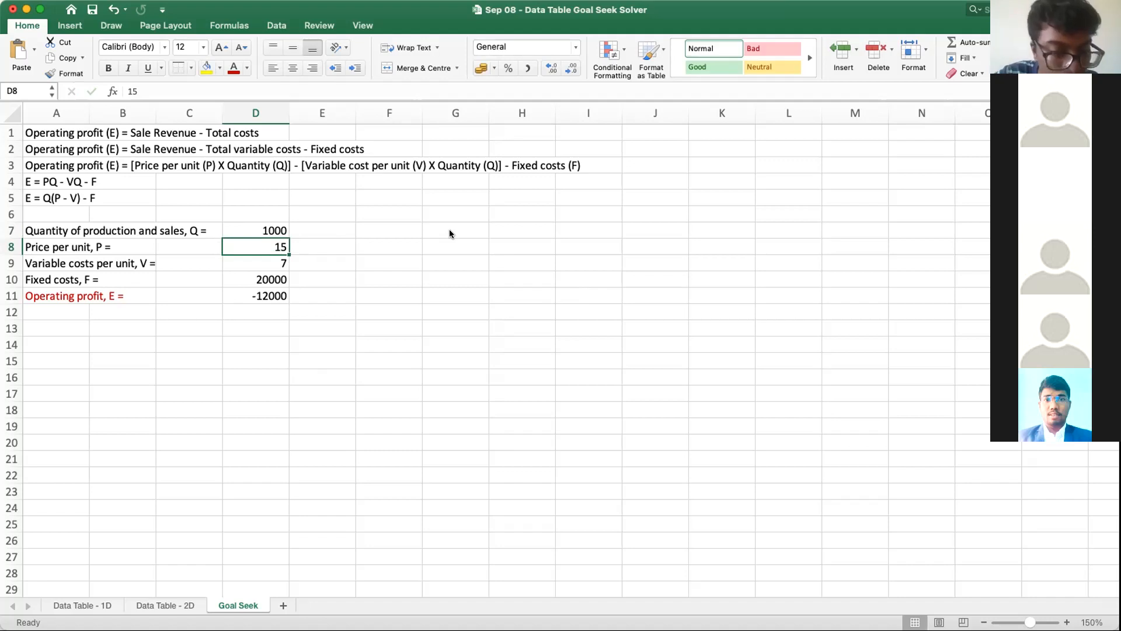
Step: Try a quantity of 1200 in cell D7 to test its effect on operating profit
key("Up")
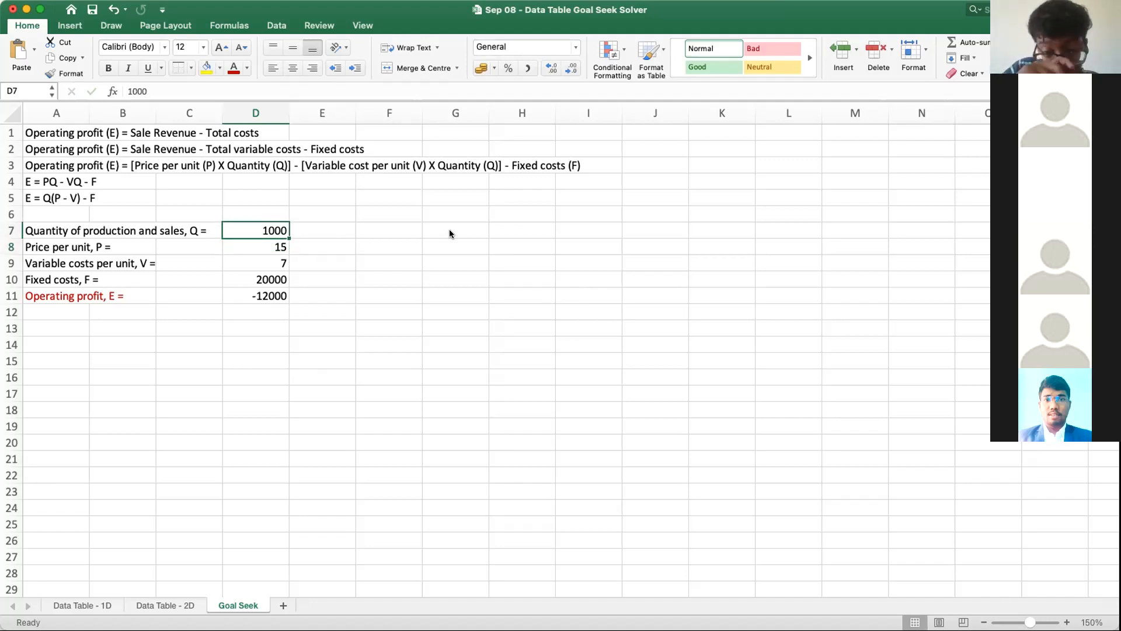
type("1")
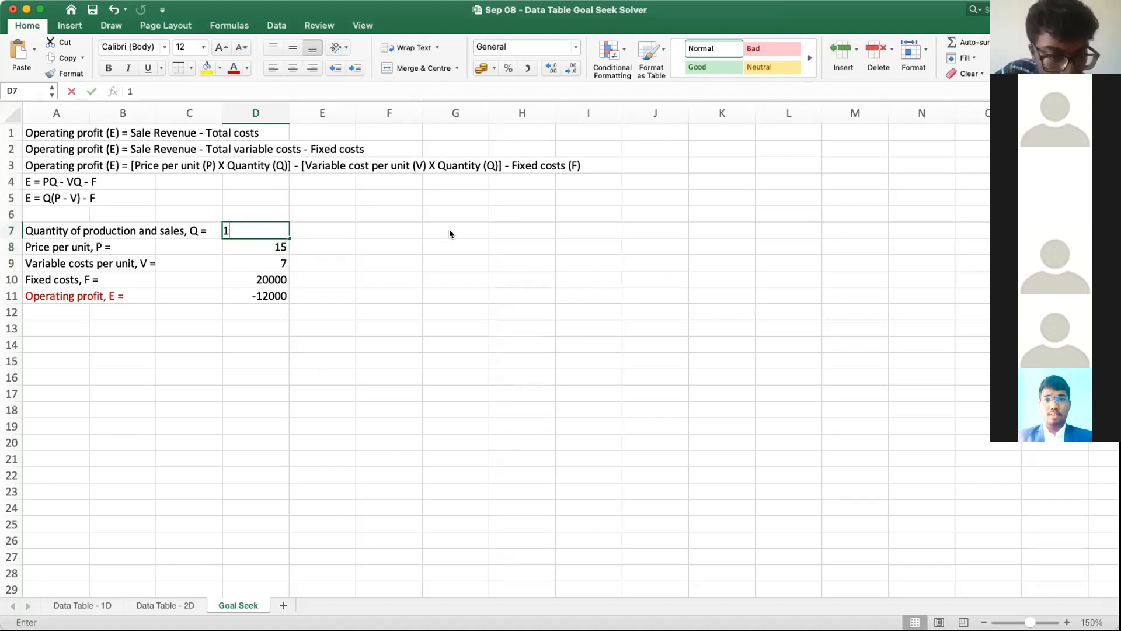
type("200")
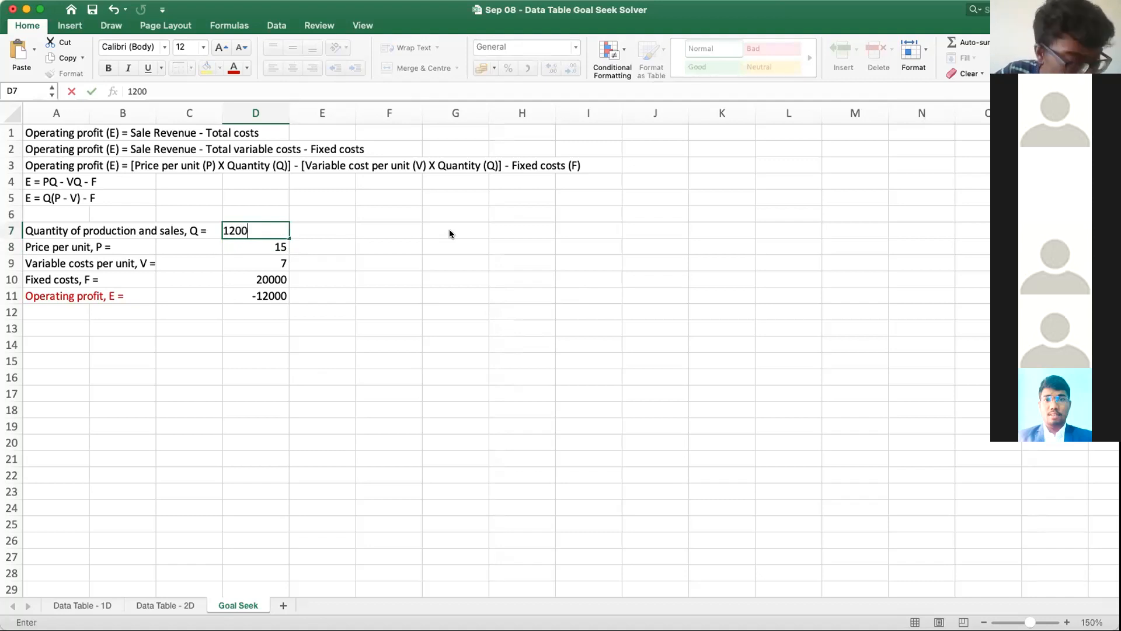
key("Return")
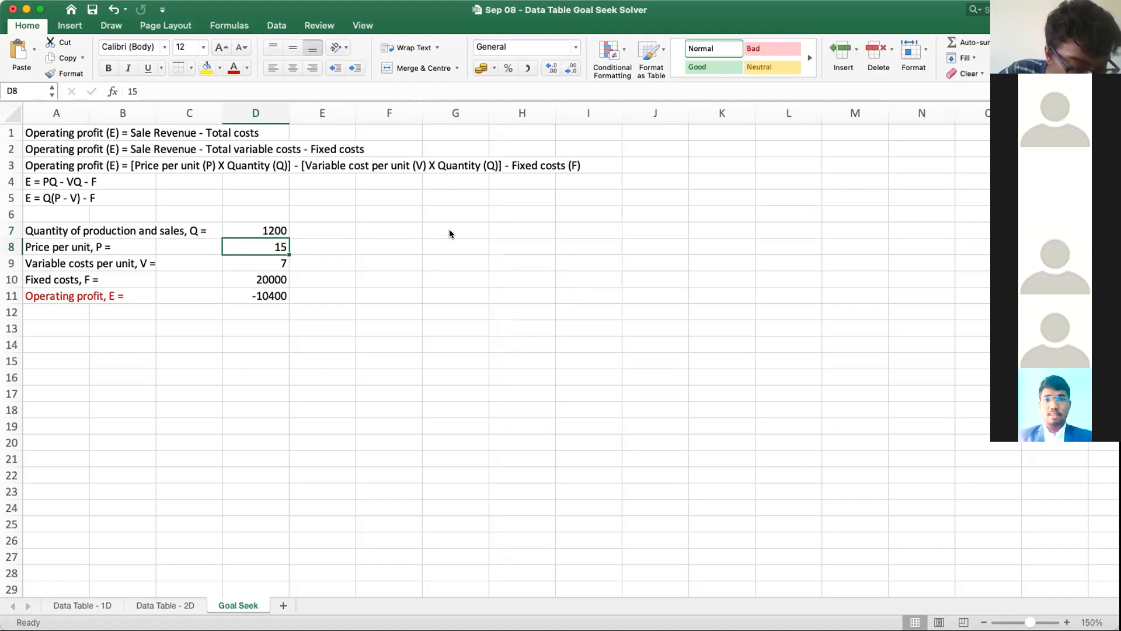
Step: Try quantities of 1500 and 2000 in cell D7 to test their effect on operating profit
key("Up")
type("1500")
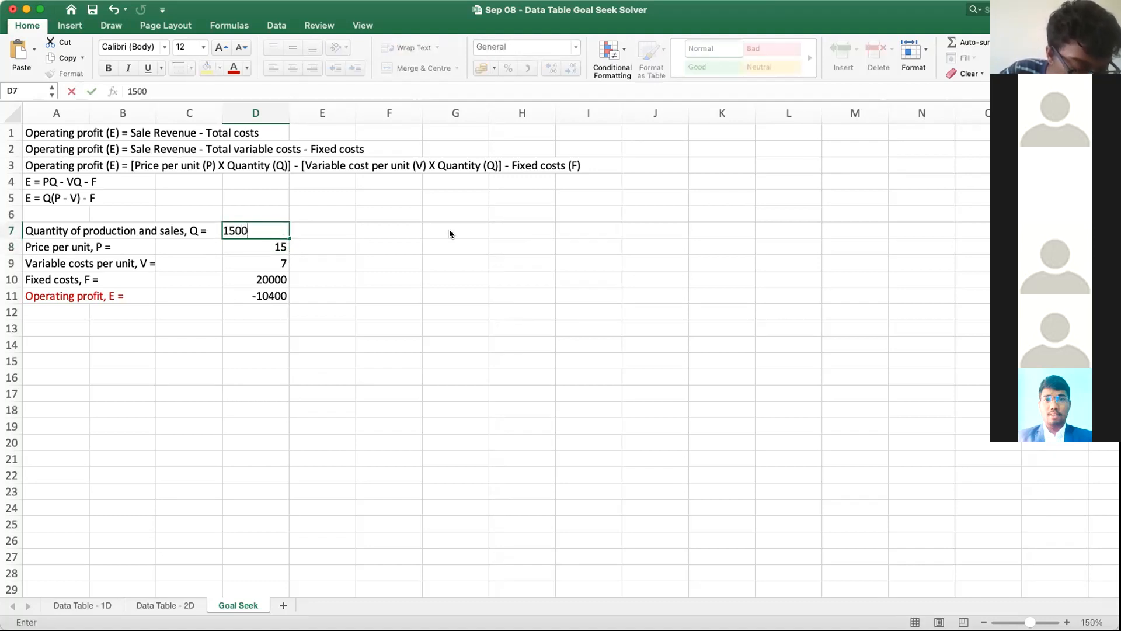
key("Return")
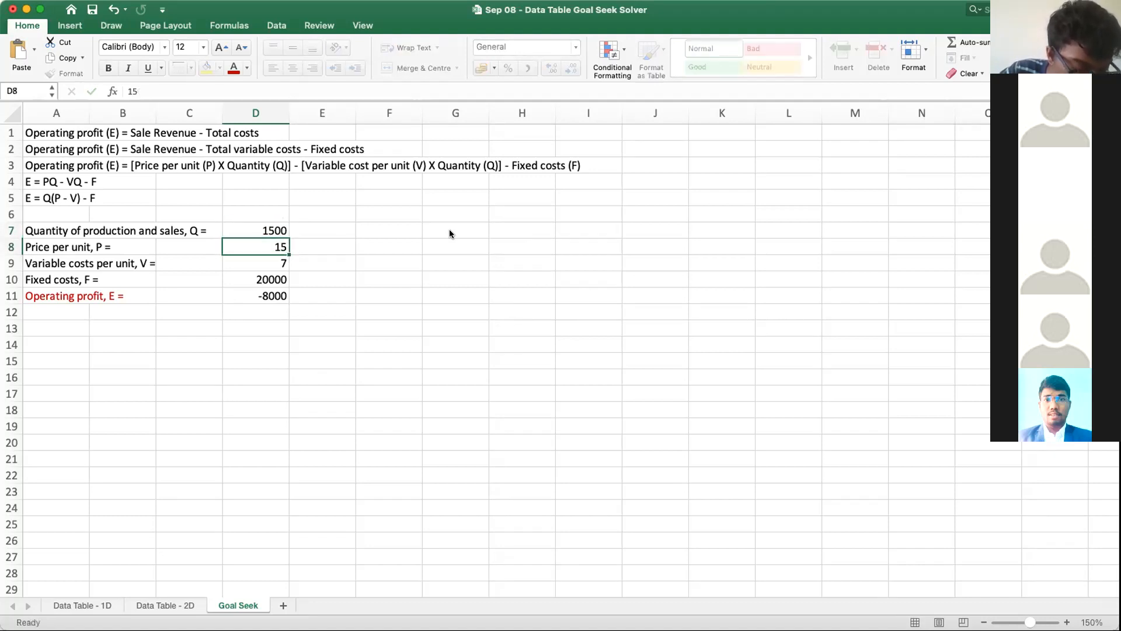
key("Up")
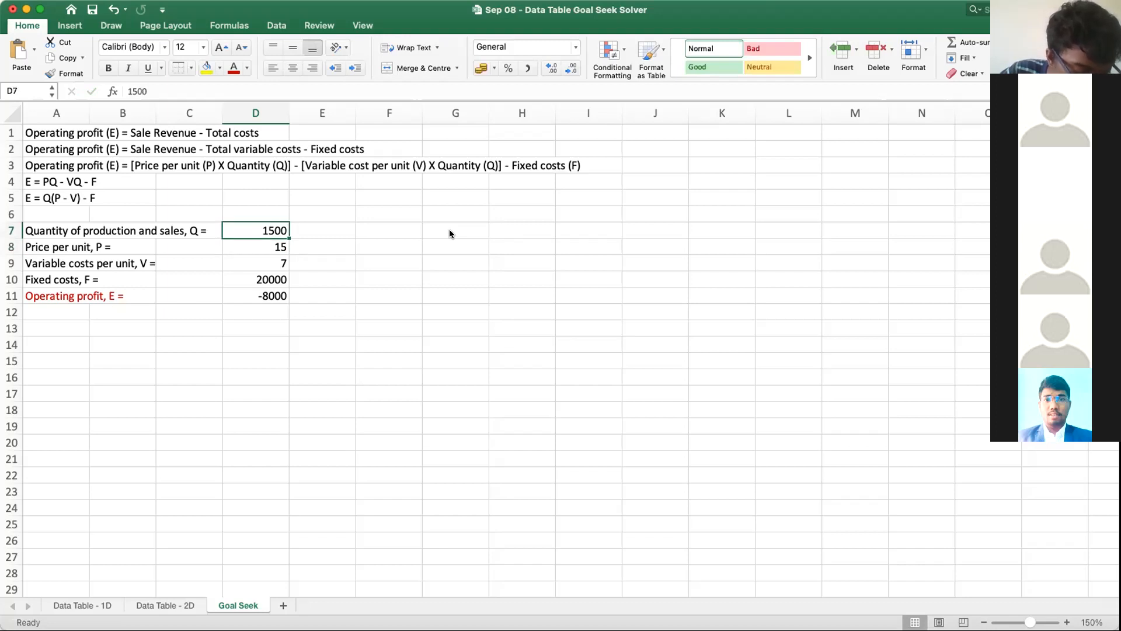
type("2000")
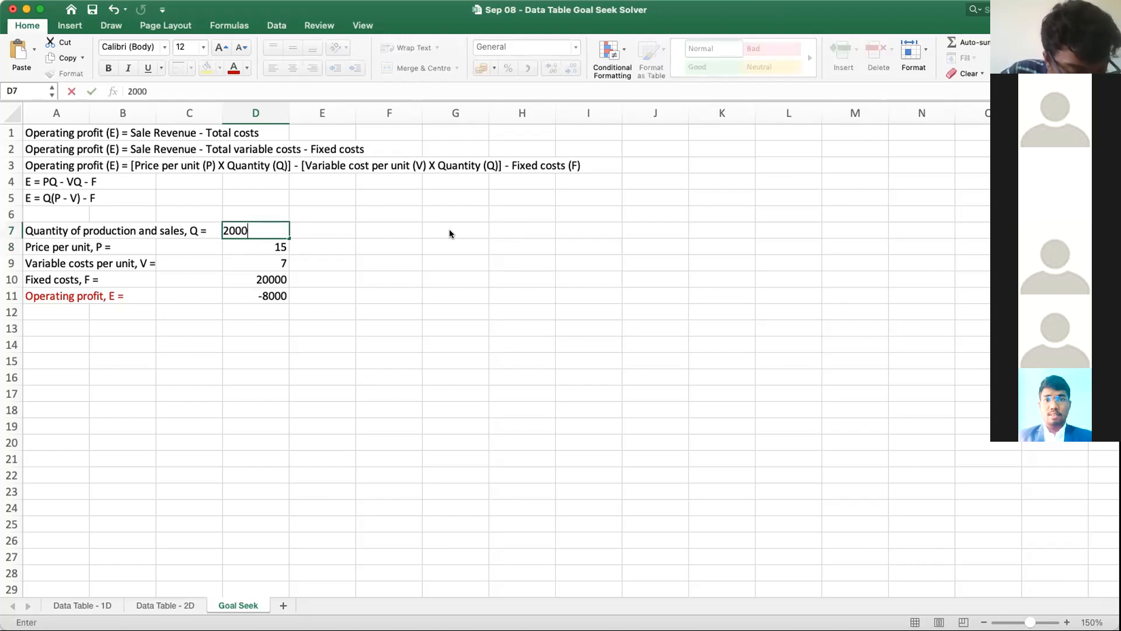
key("Return")
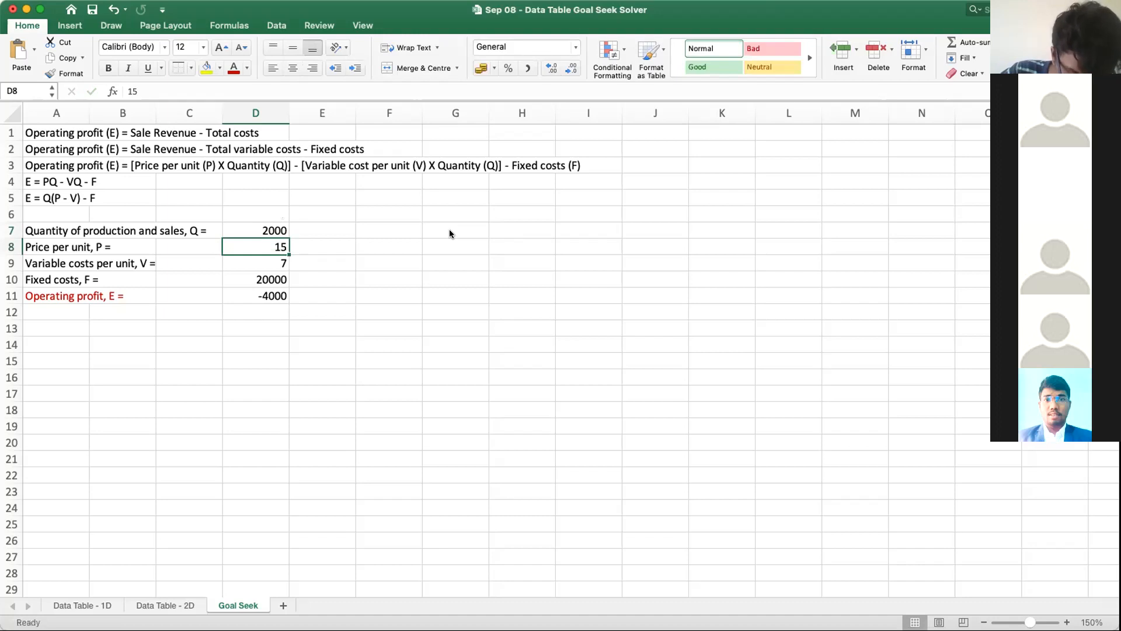
Step: Try a quantity of 3000 in cell D7 and check the operating profit in cell D11
key("Up")
type("3000")
key("Return")
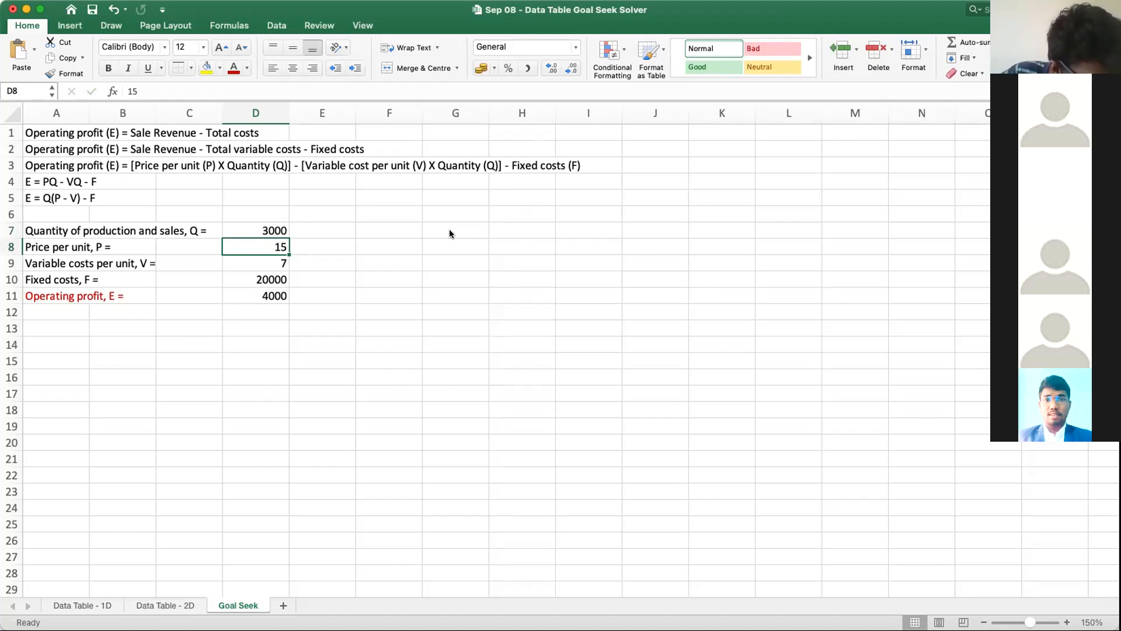
left_click(252, 298)
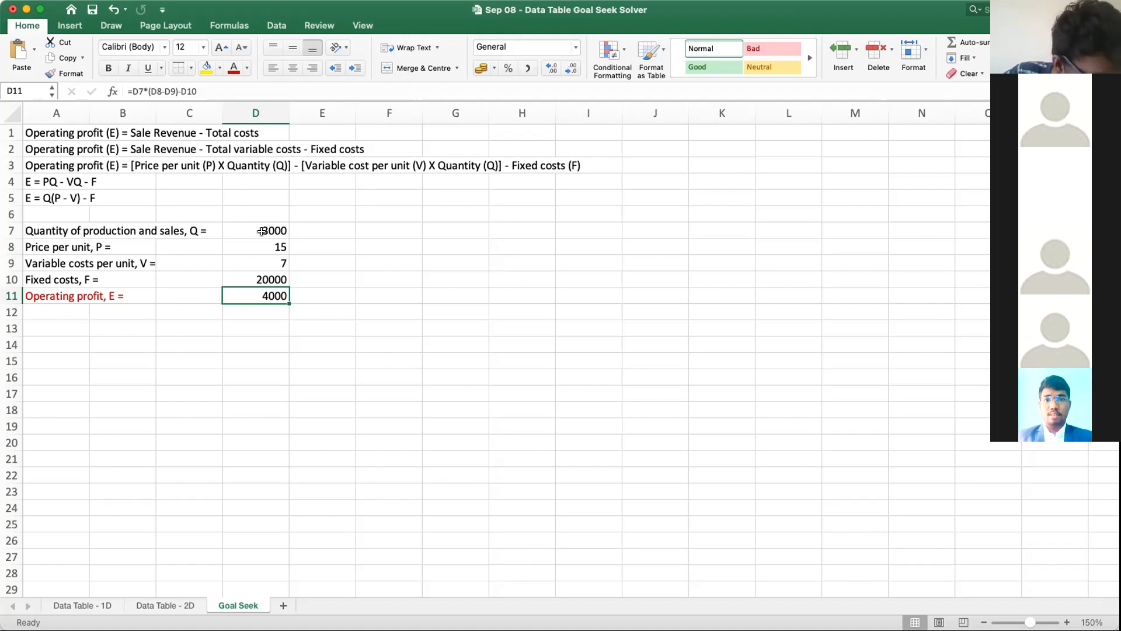
left_click(348, 344)
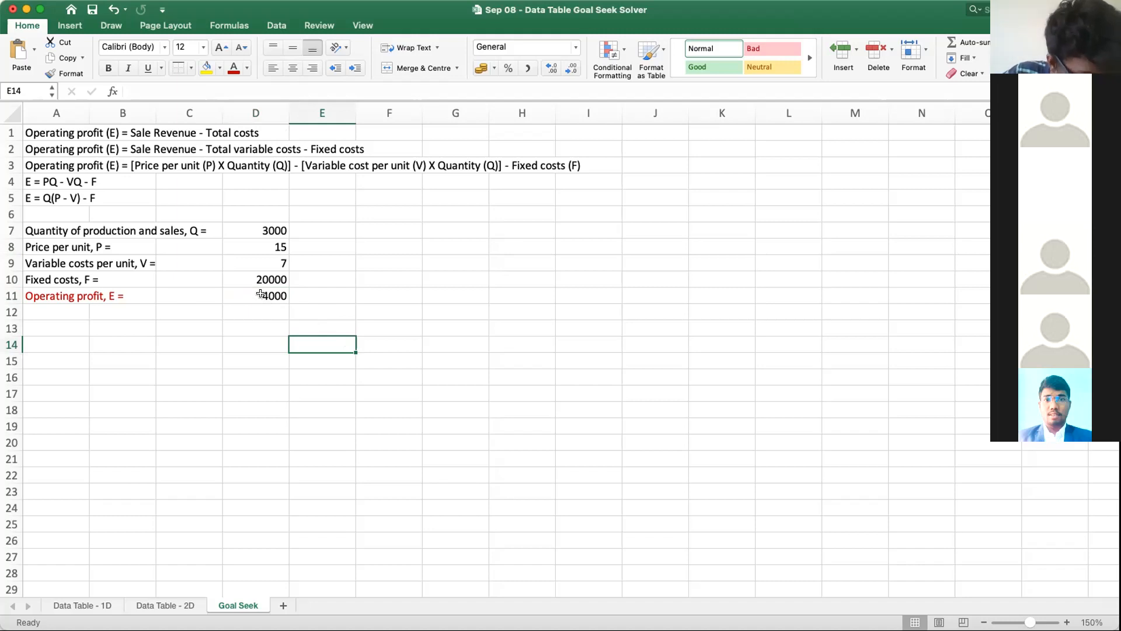
Step: Open Goal Seek from the what-if analysis tools with quantity cell D7 selected
left_click(262, 230)
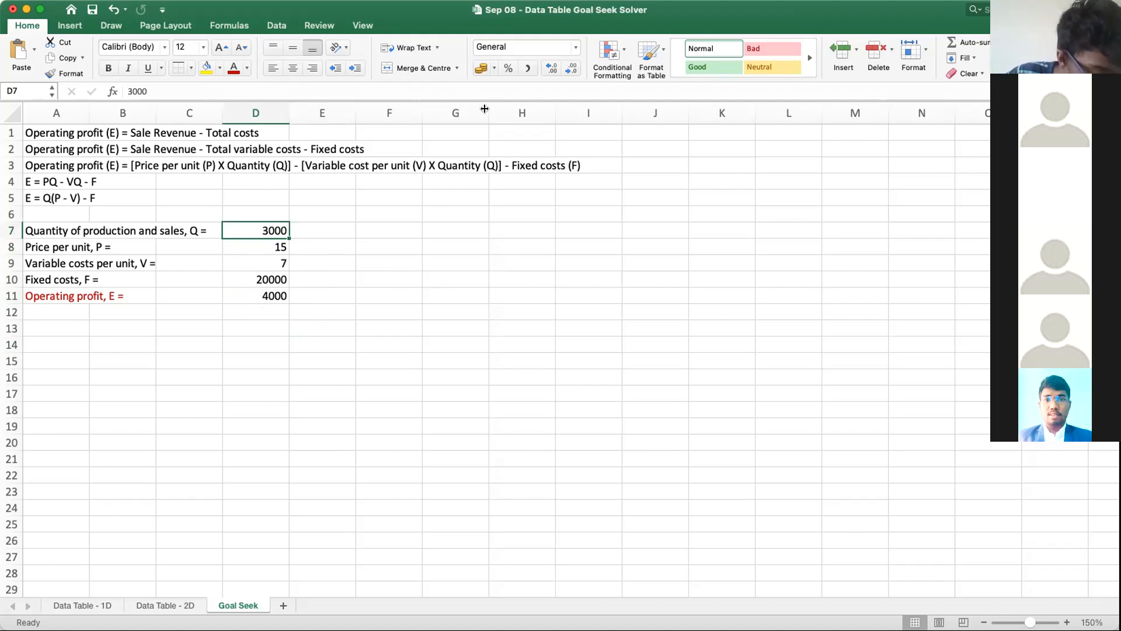
left_click(269, 27)
left_click(546, 50)
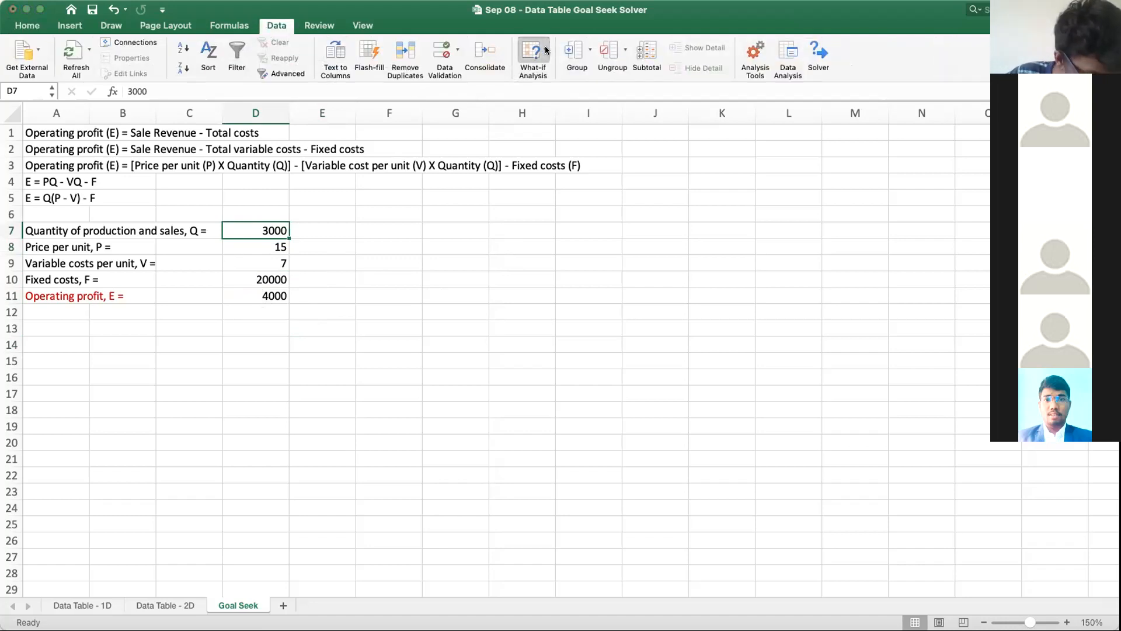
left_click(549, 87)
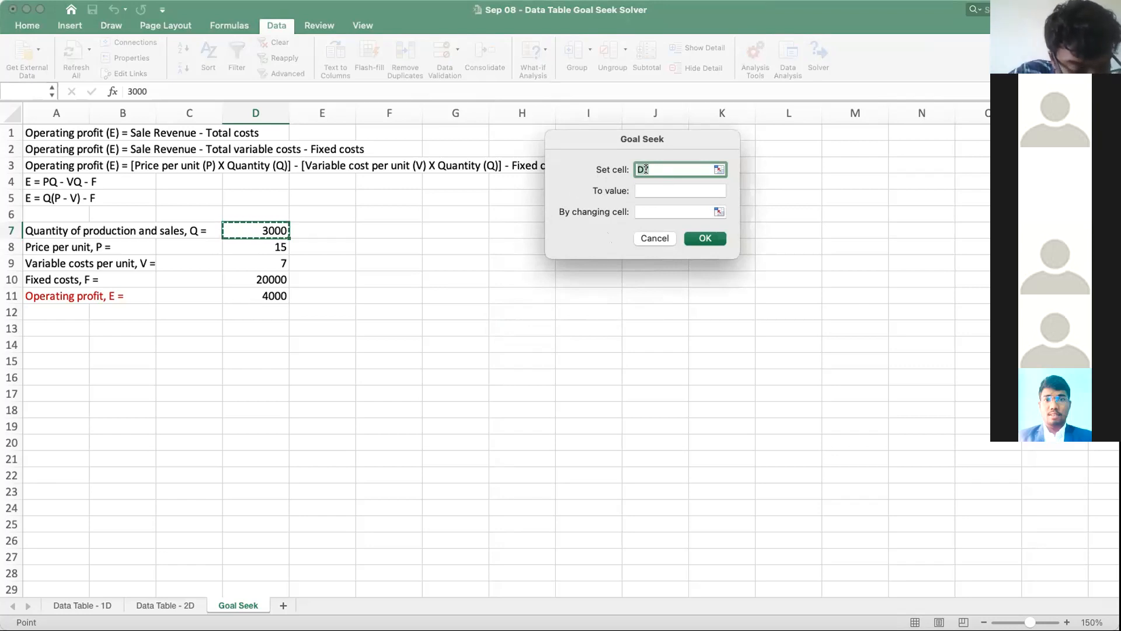
Step: Fill in Goal Seek with set cell $D$11, target value 0 and changing cell $D$7
left_click(264, 297)
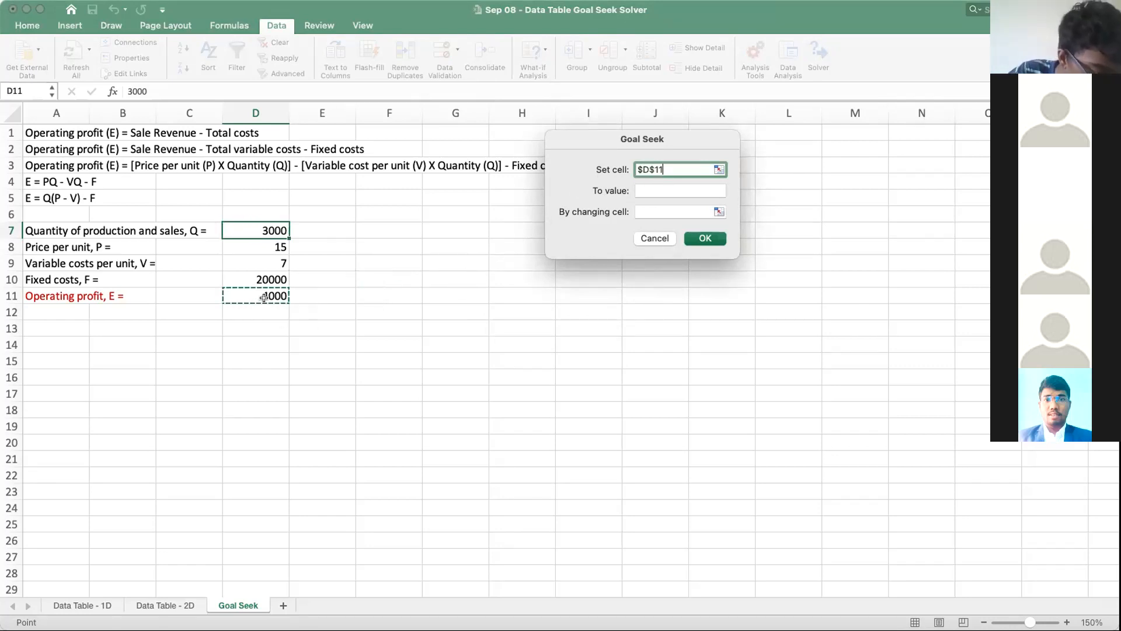
left_click(648, 191)
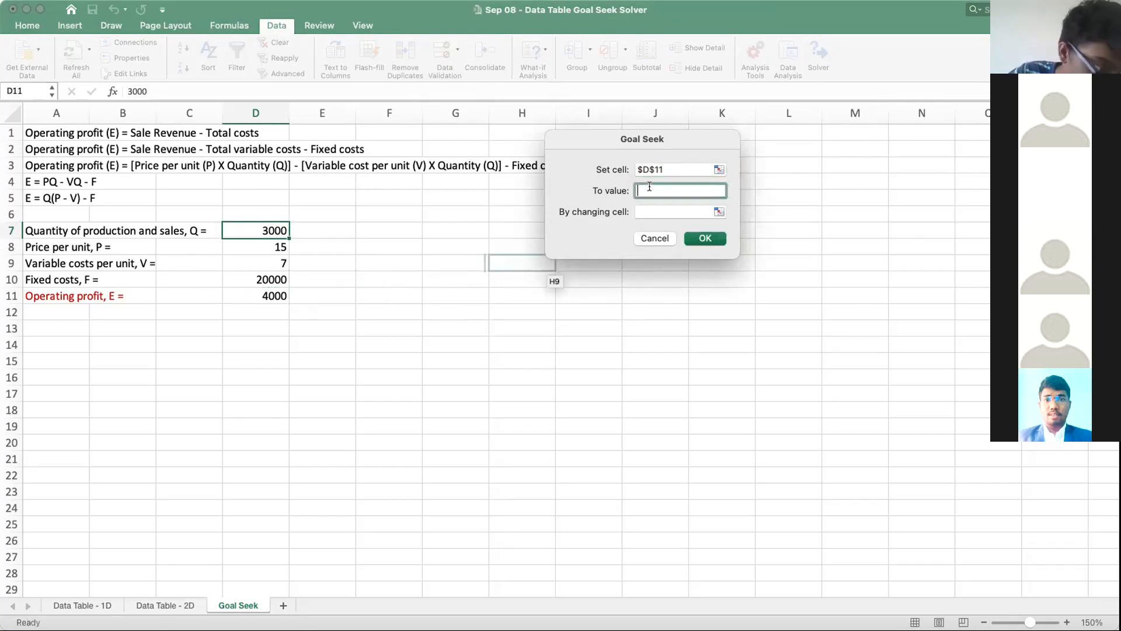
type("0")
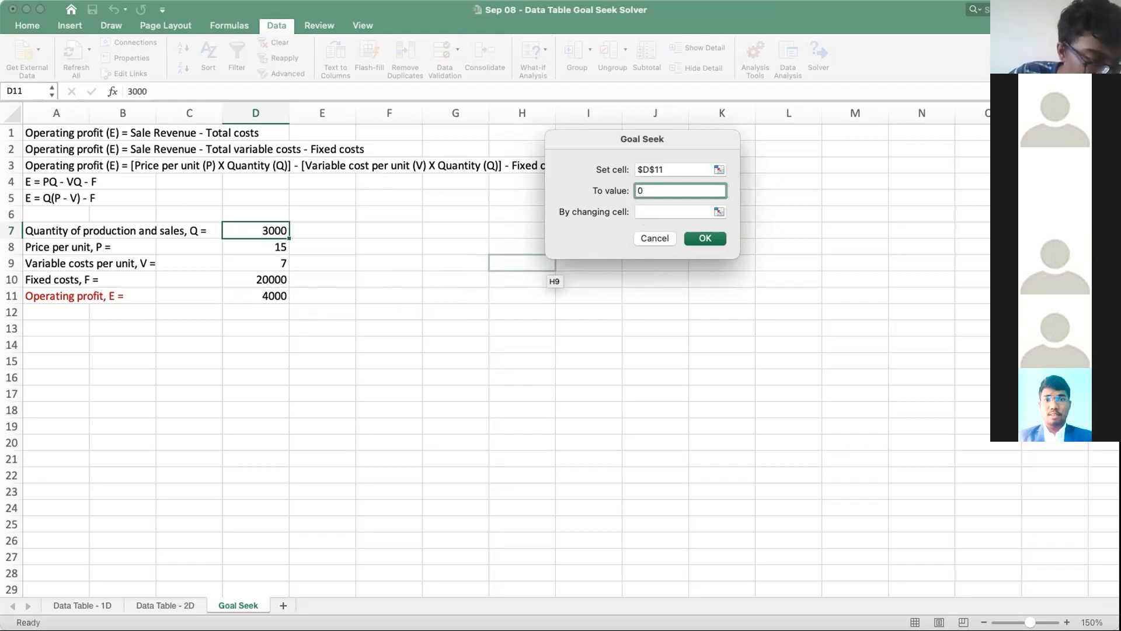
left_click(640, 213)
left_click(266, 230)
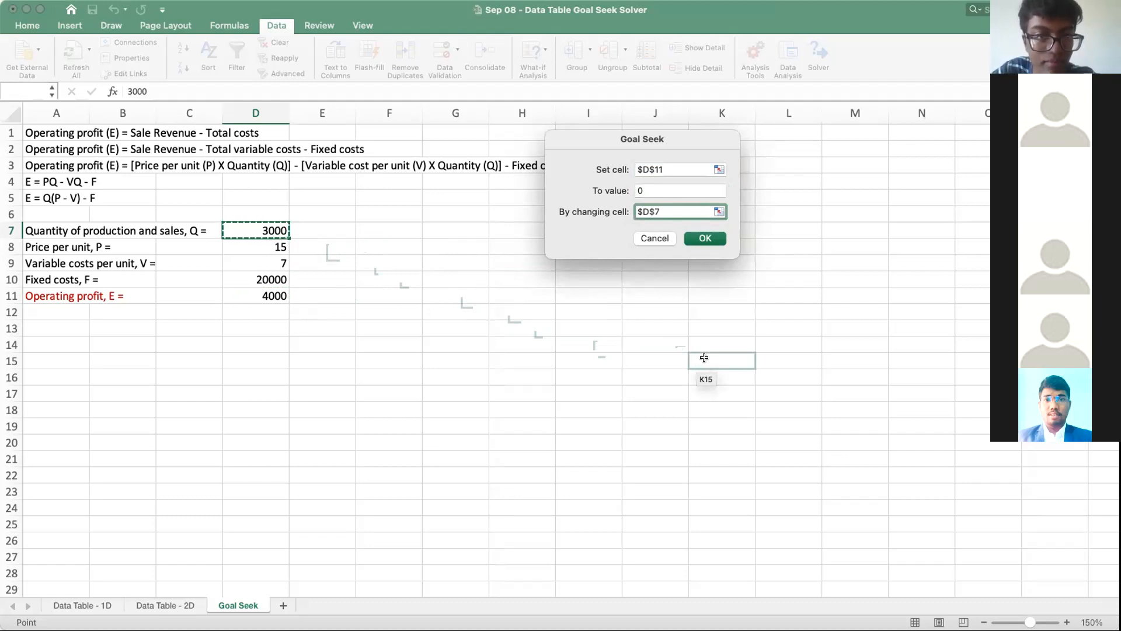
Step: Clear the changing cell, target value and set cell entries in Goal Seek
key("BackSpace")
key("BackSpace")
key("BackSpace")
key("BackSpace")
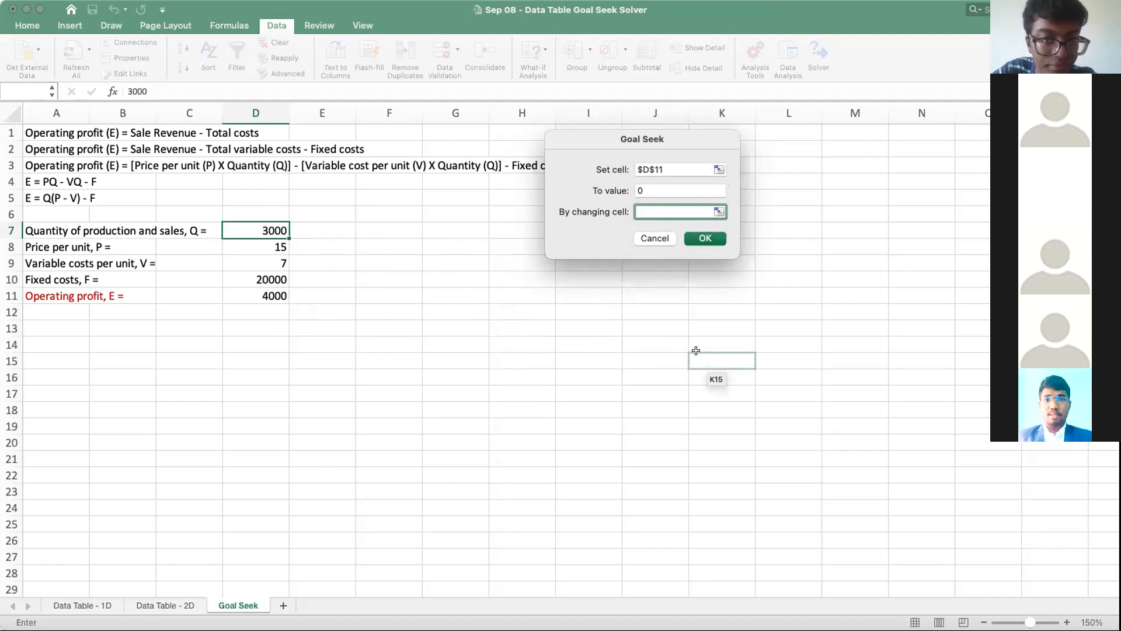
left_click(667, 188)
key("BackSpace")
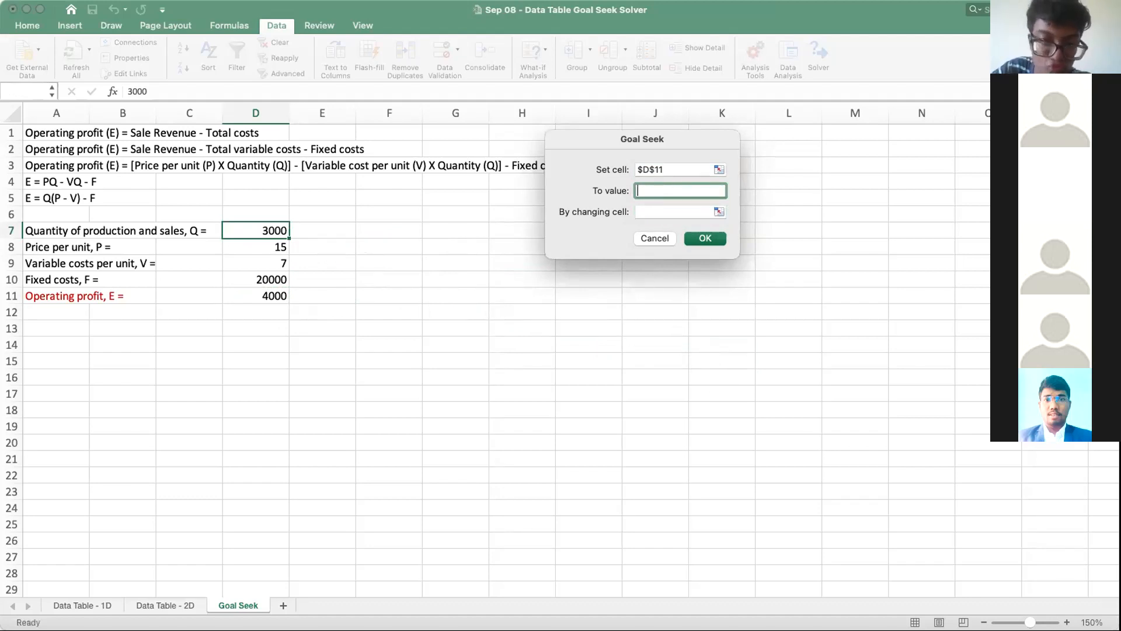
left_click_drag(667, 170, 611, 167)
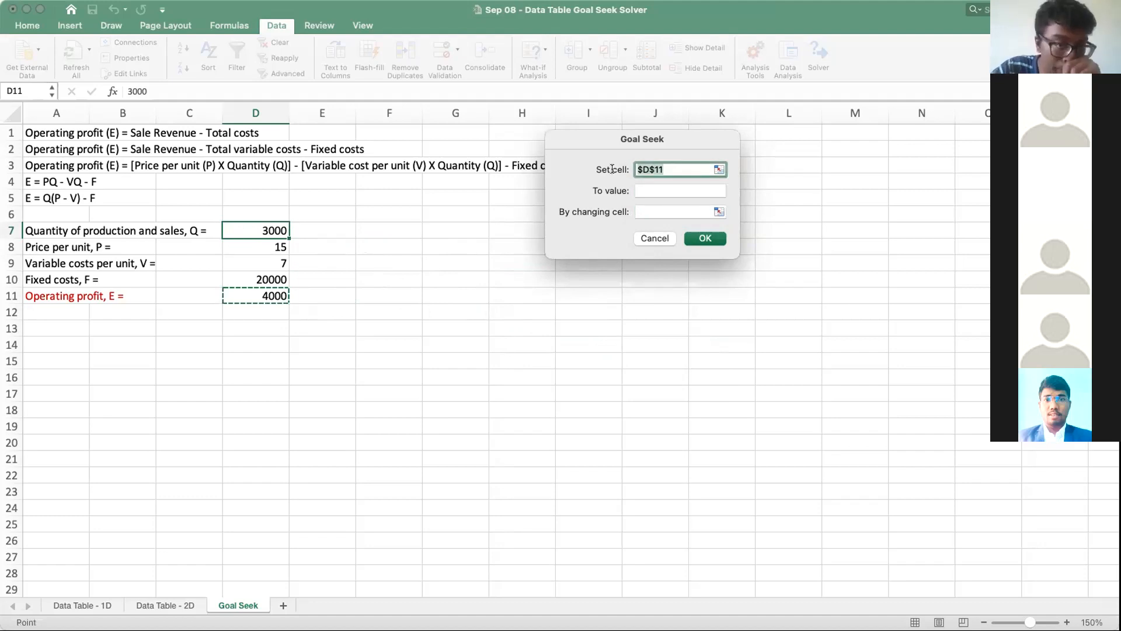
key("BackSpace")
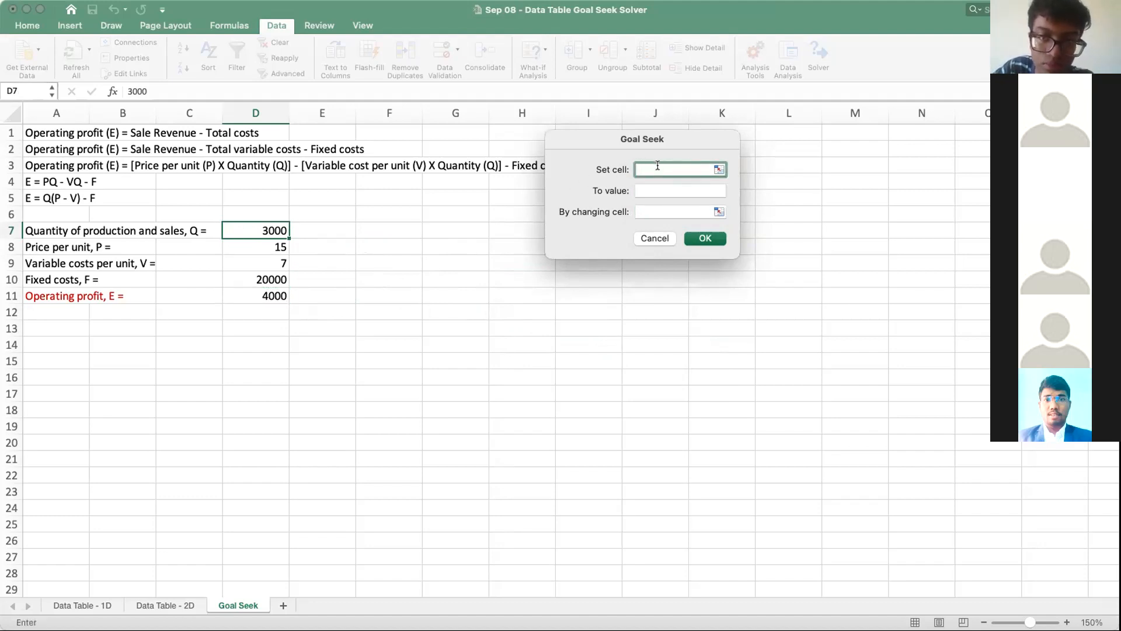
Step: Run Goal Seek to bring operating profit in $D$11 to 0 by changing quantity cell $D$7, and accept the solution
left_click(257, 295)
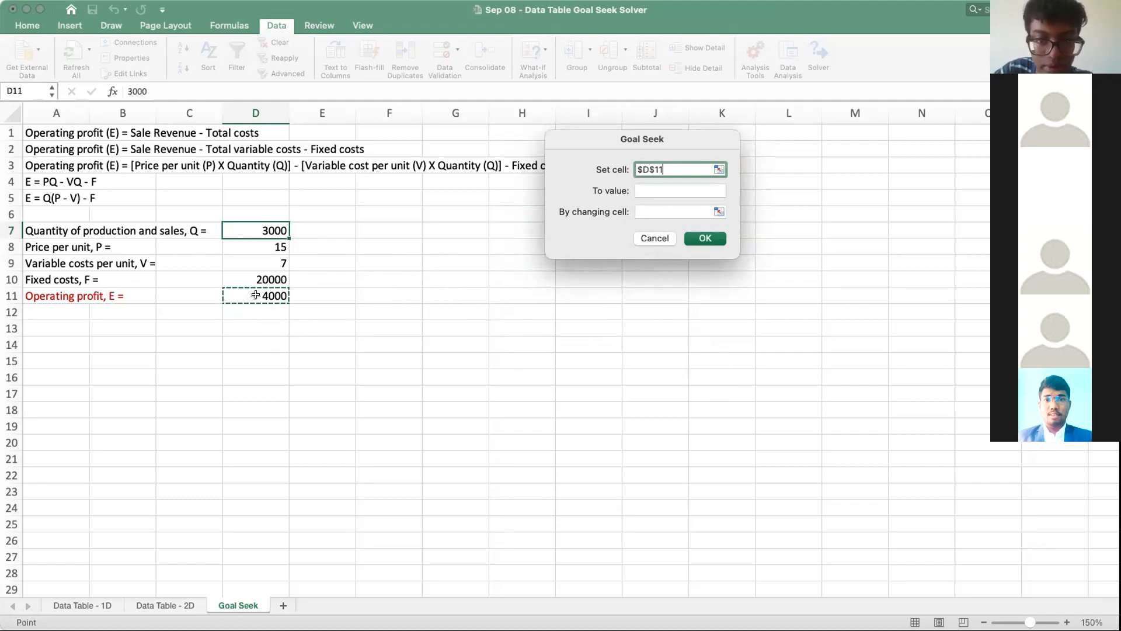
left_click(640, 191)
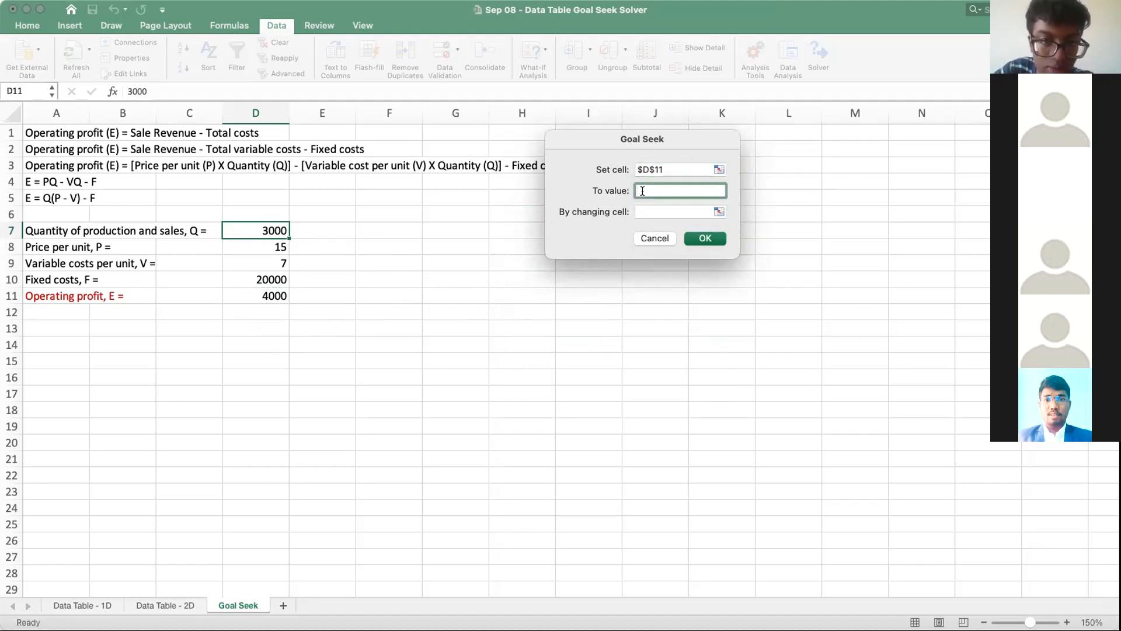
type("0")
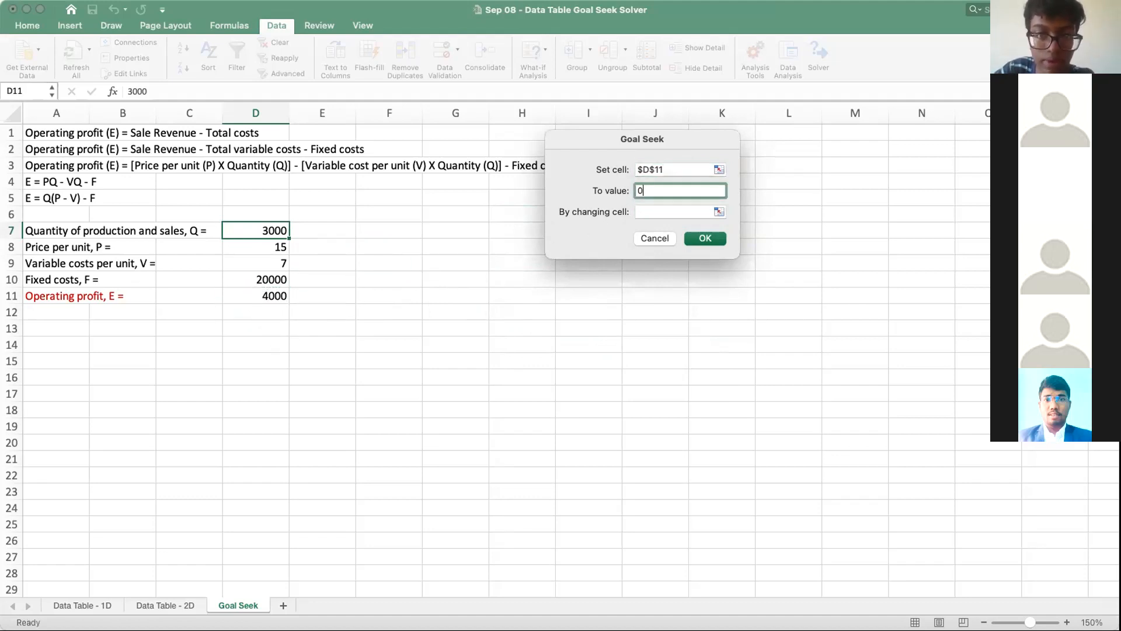
left_click(650, 208)
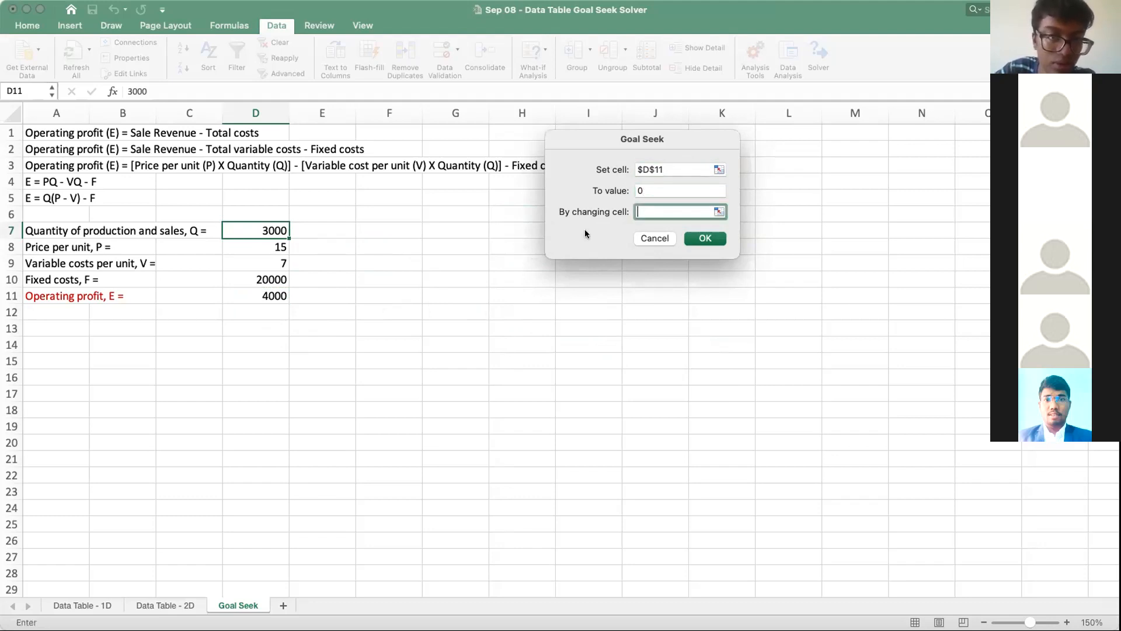
left_click(274, 222)
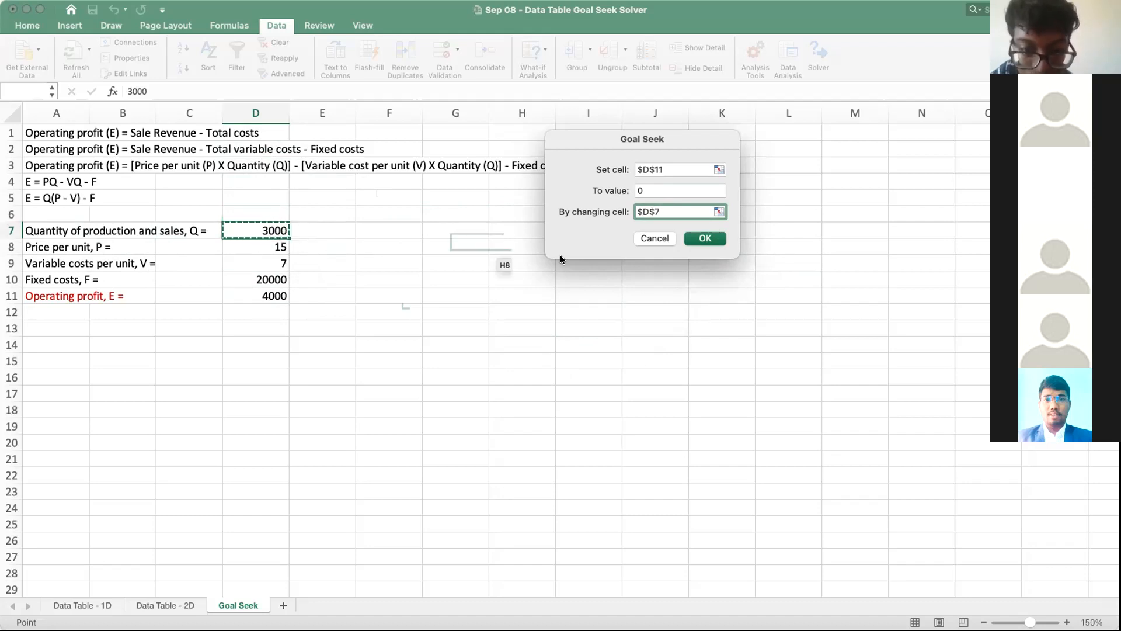
left_click(704, 238)
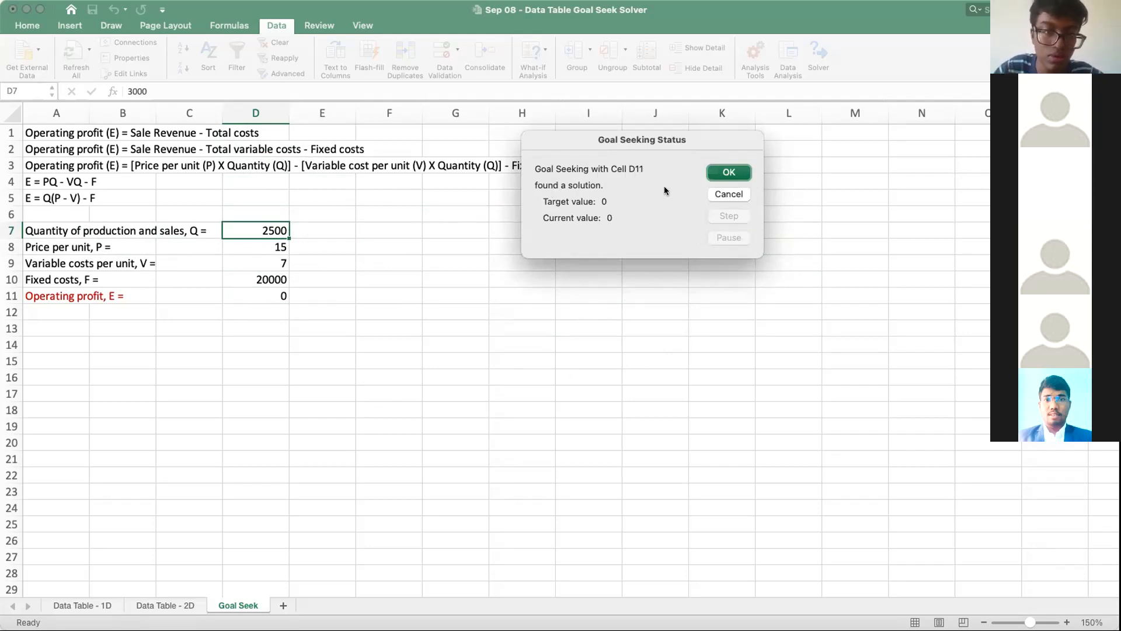
left_click(728, 173)
Step: Review the solved quantity in cell D7 and the operating profit formula in cell D11
left_click(387, 360)
left_click(242, 229)
left_click(246, 294)
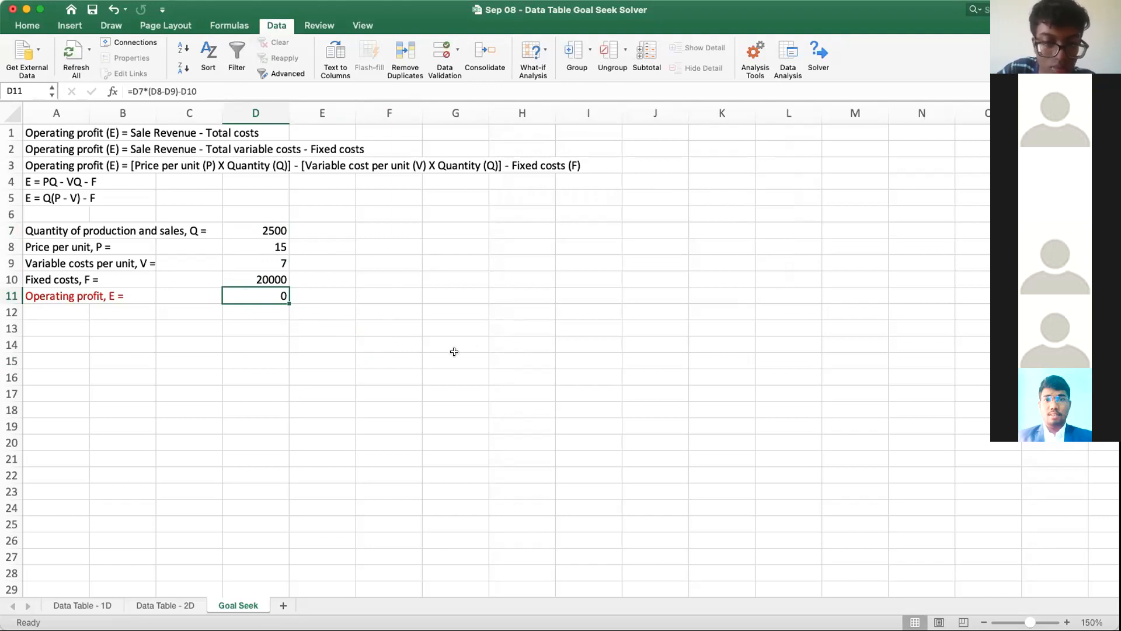
left_click(397, 324)
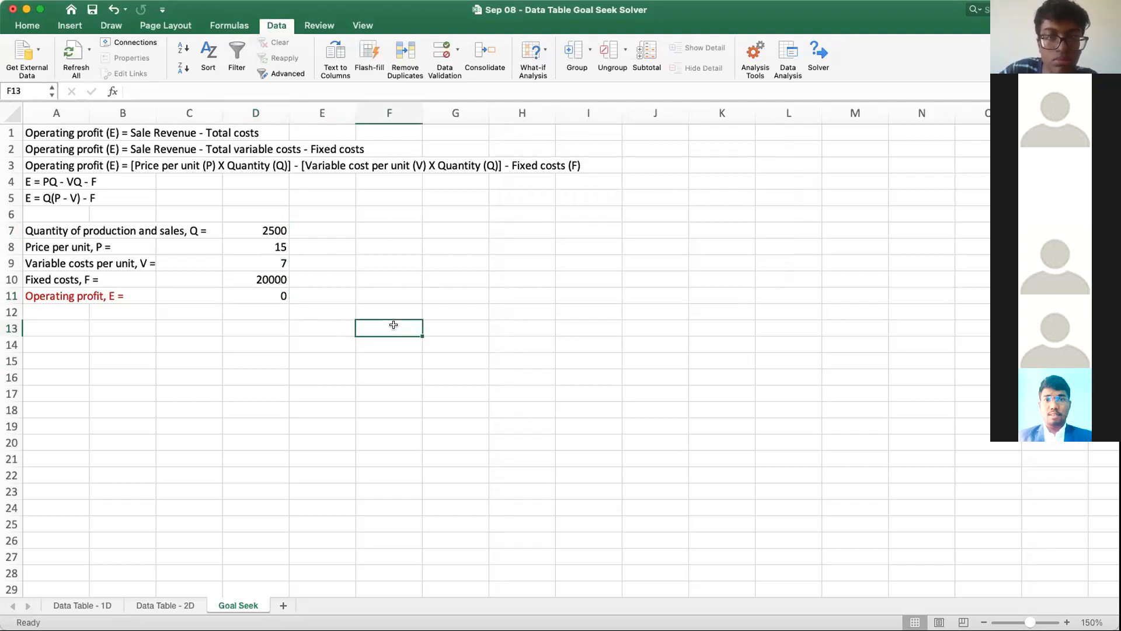
left_click(385, 412)
left_click(482, 283)
left_click(396, 244)
Step: Enter the check formula =2500*(15-7)-20000 in cell G8 to verify the break-even profit manually
left_click(449, 245)
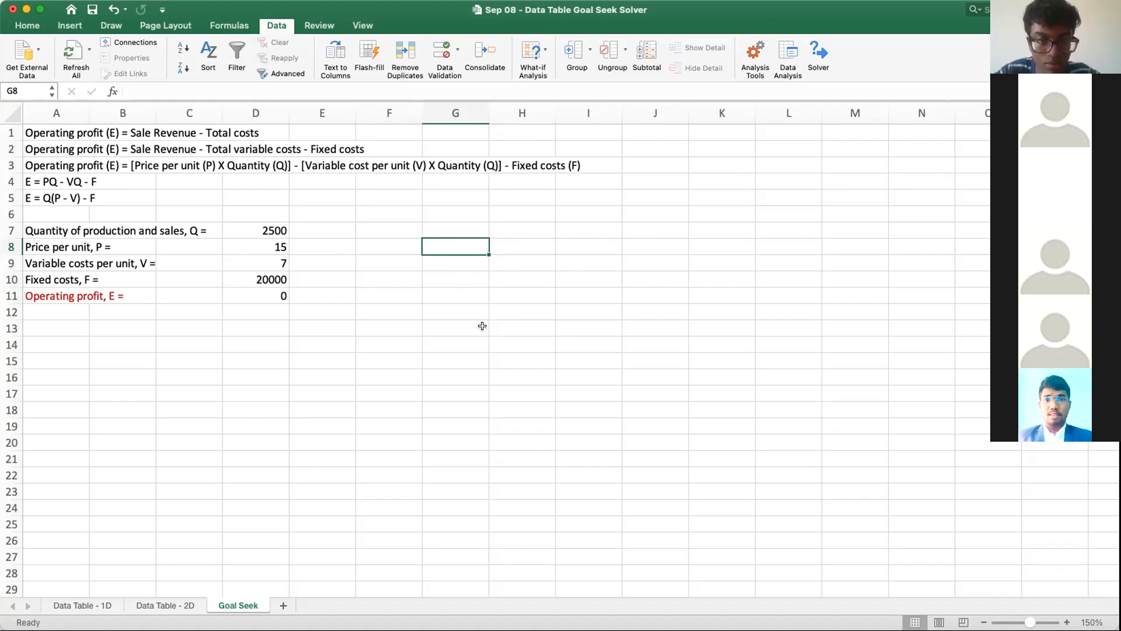
type("=")
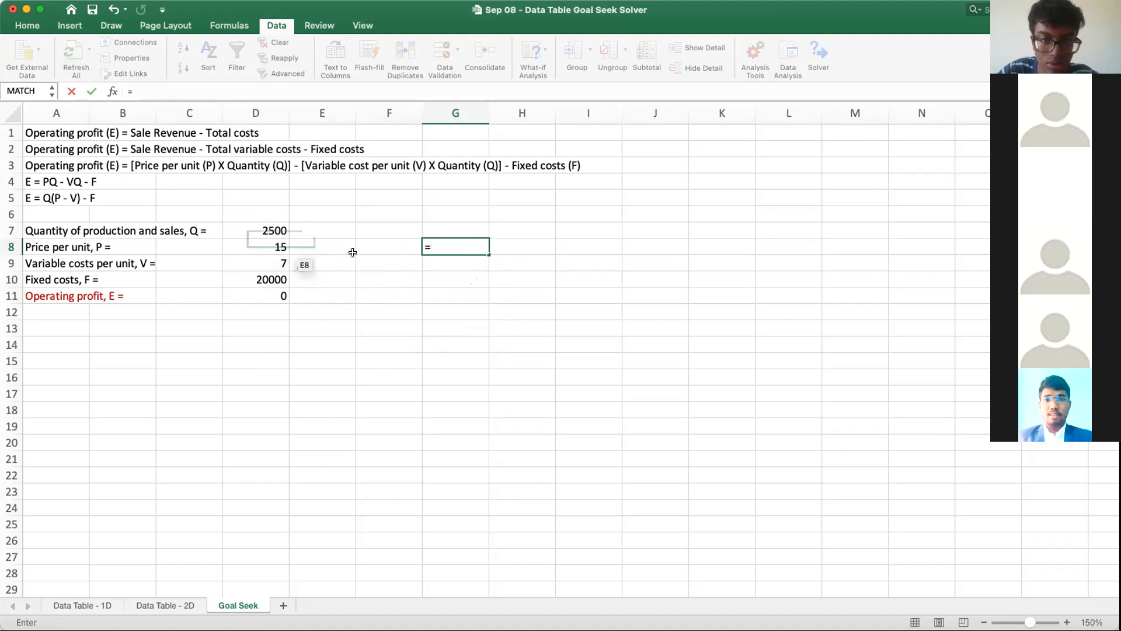
left_click(273, 230)
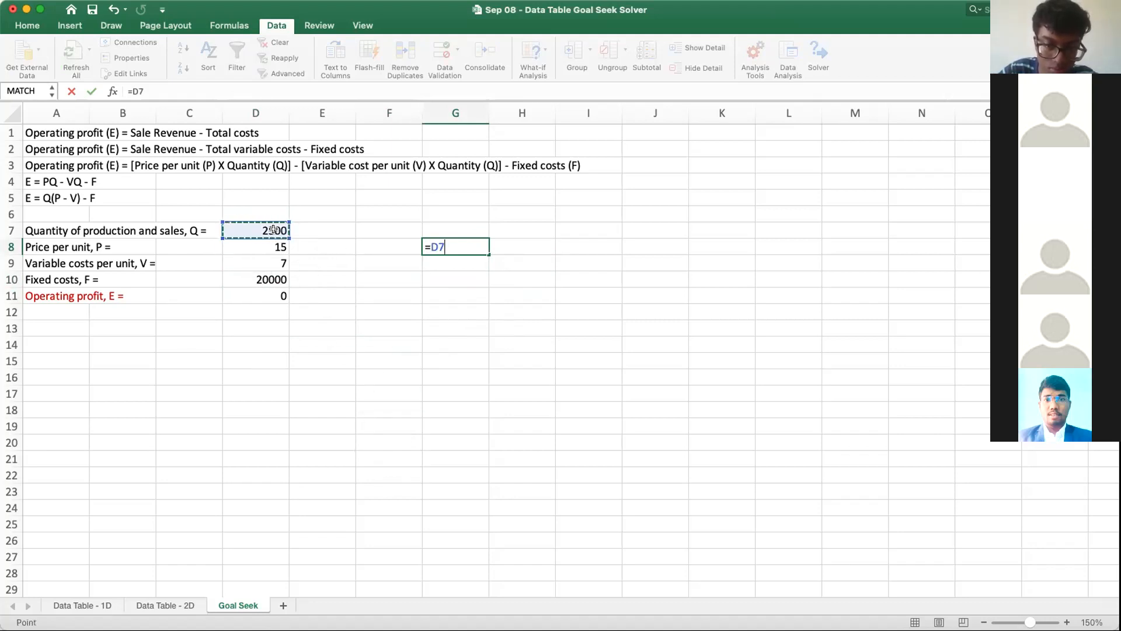
key("BackSpace")
key("BackSpace")
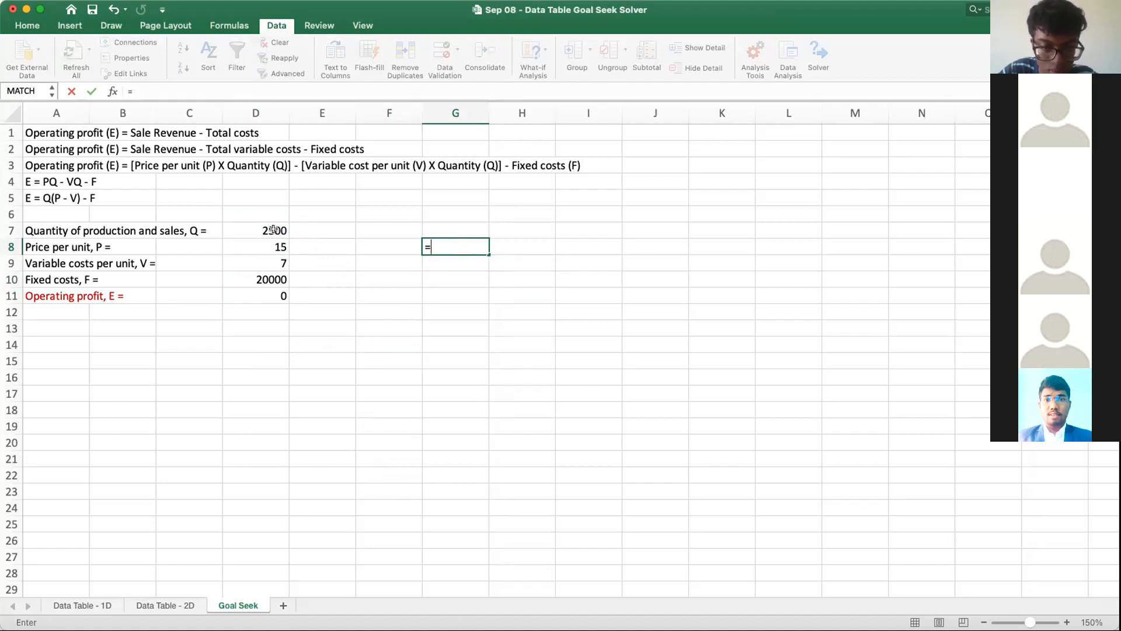
type("250")
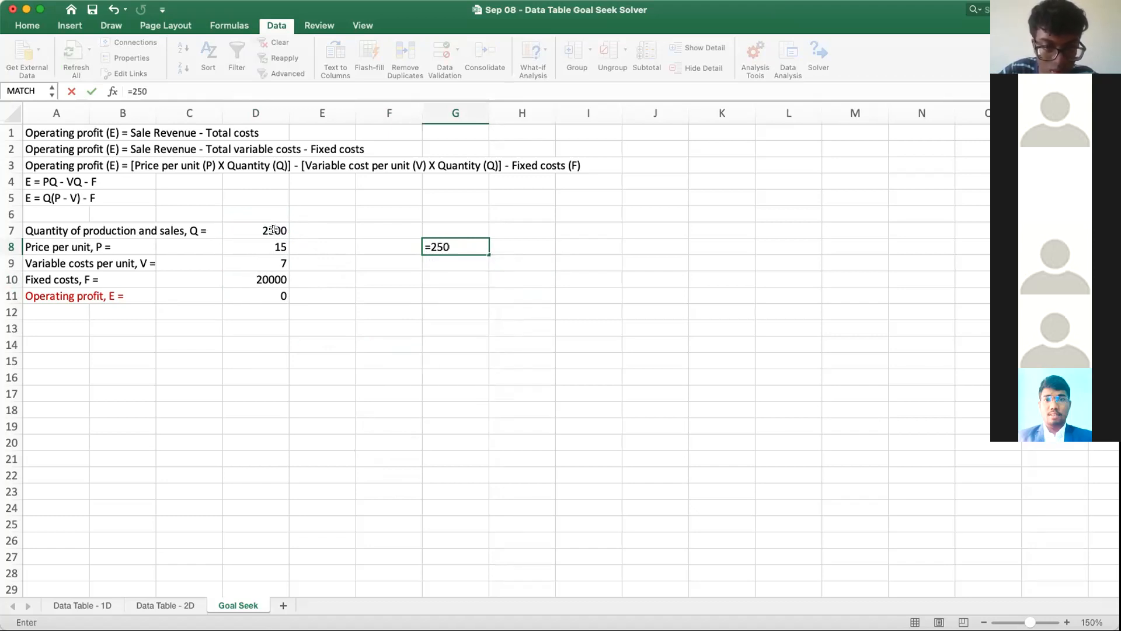
type("0*")
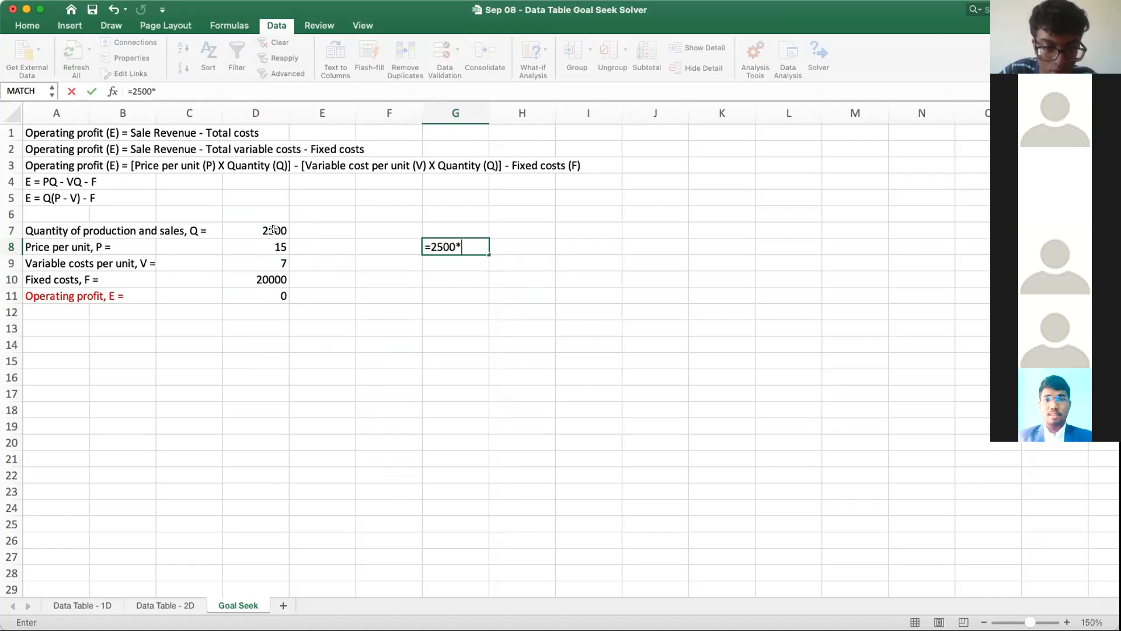
type("(")
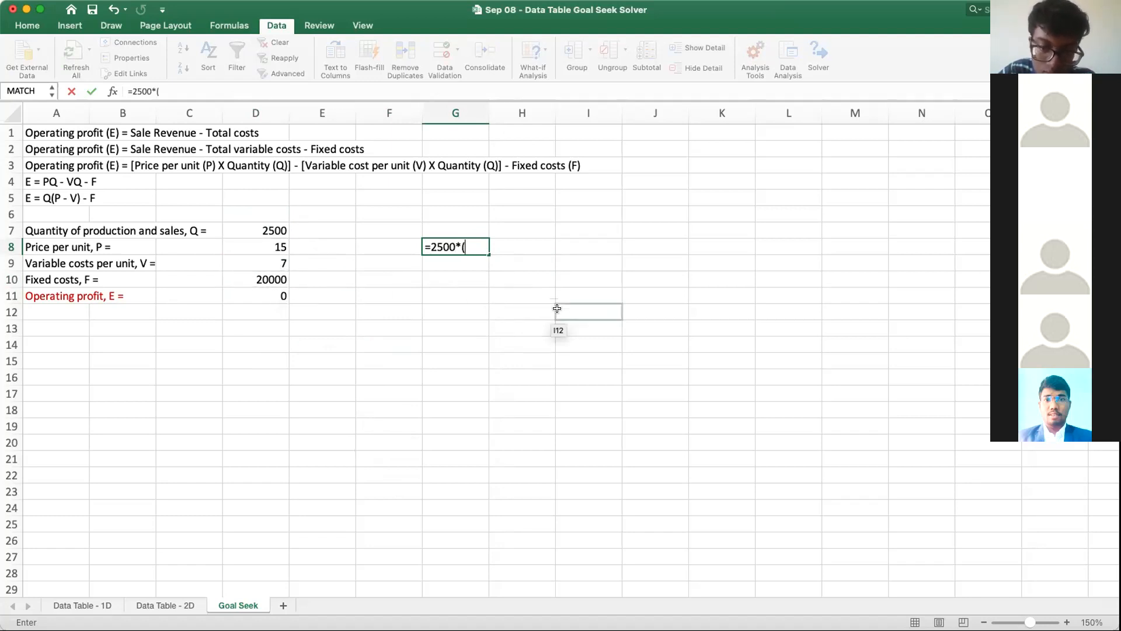
type("15-")
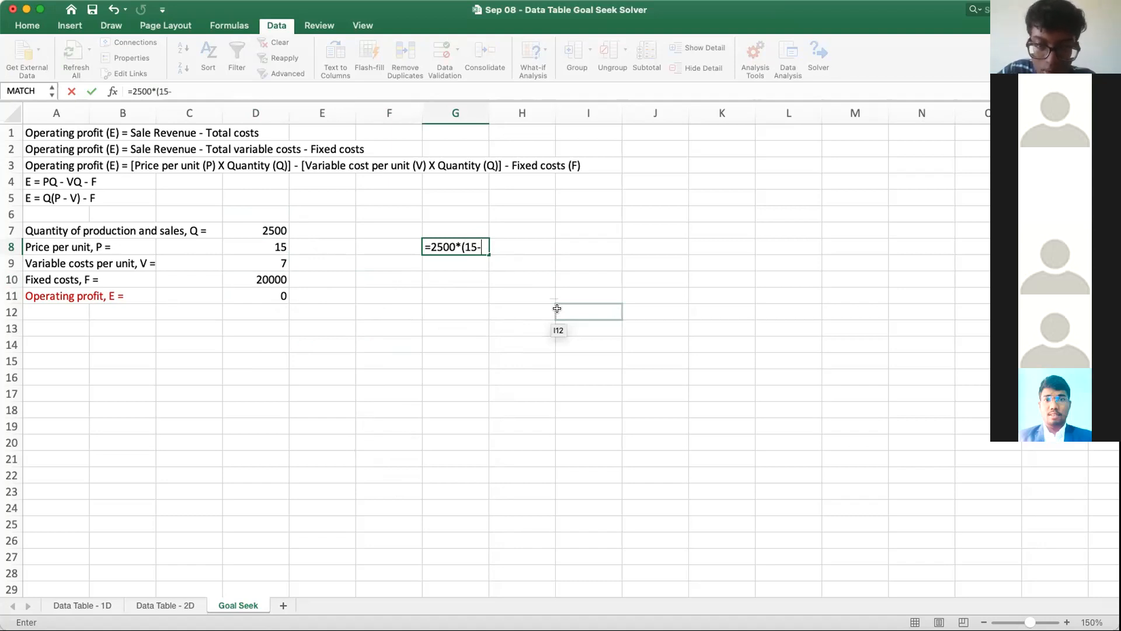
type("7)")
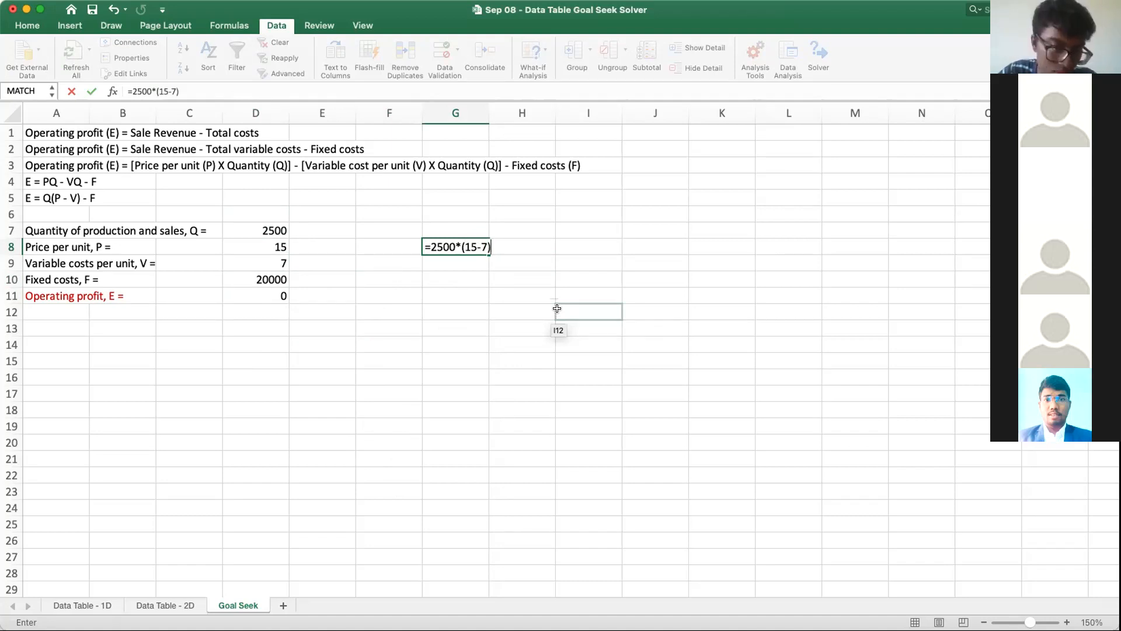
type("-")
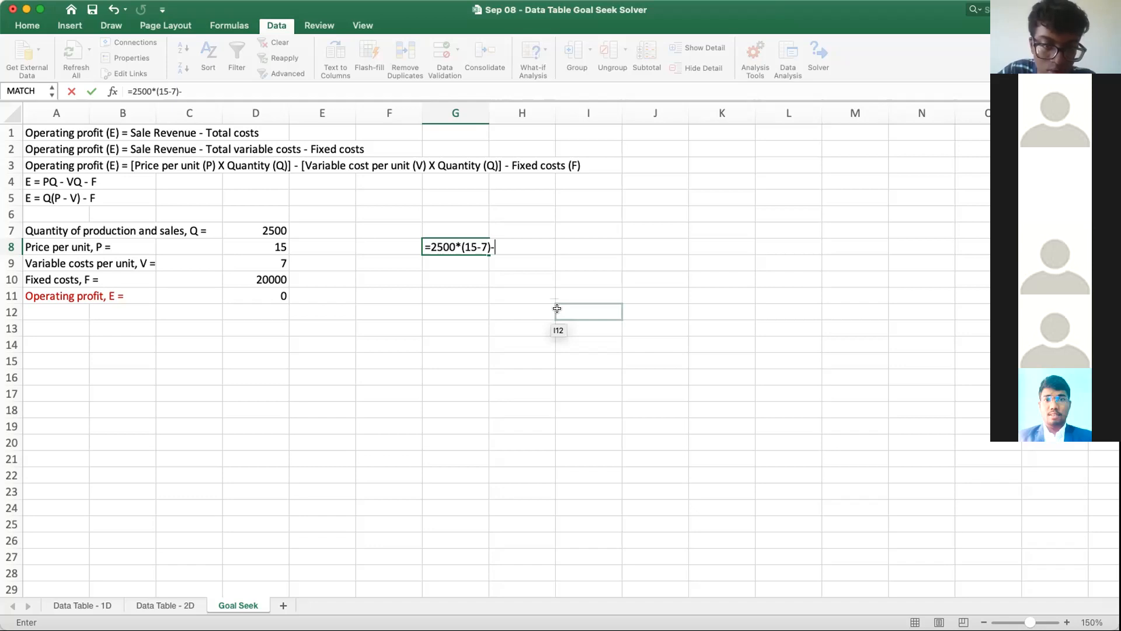
type("20000")
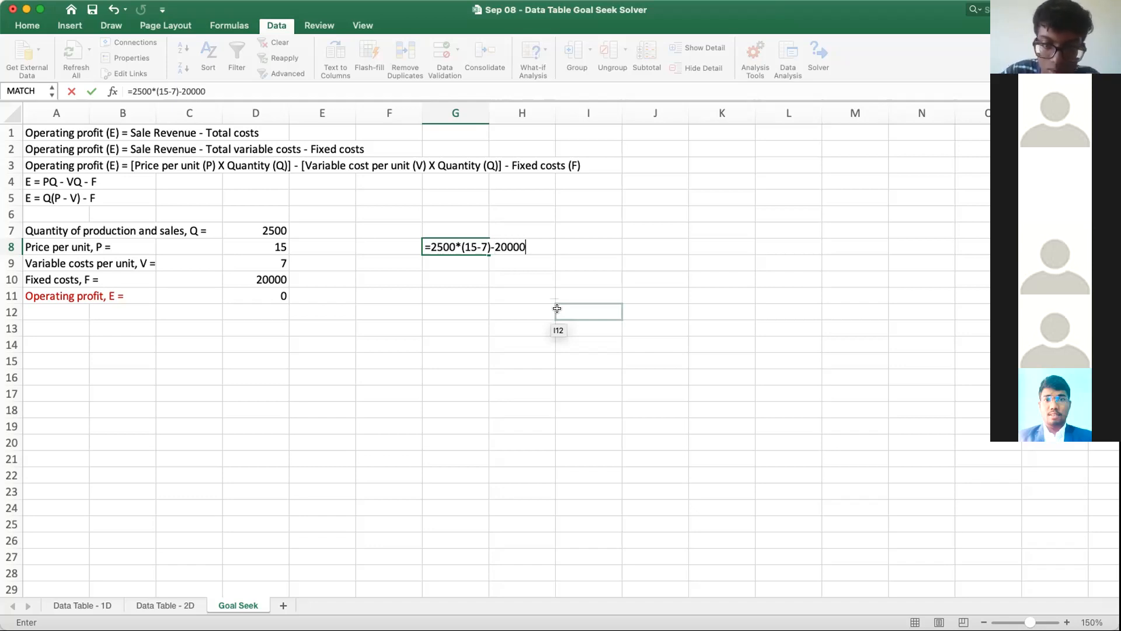
key("Return")
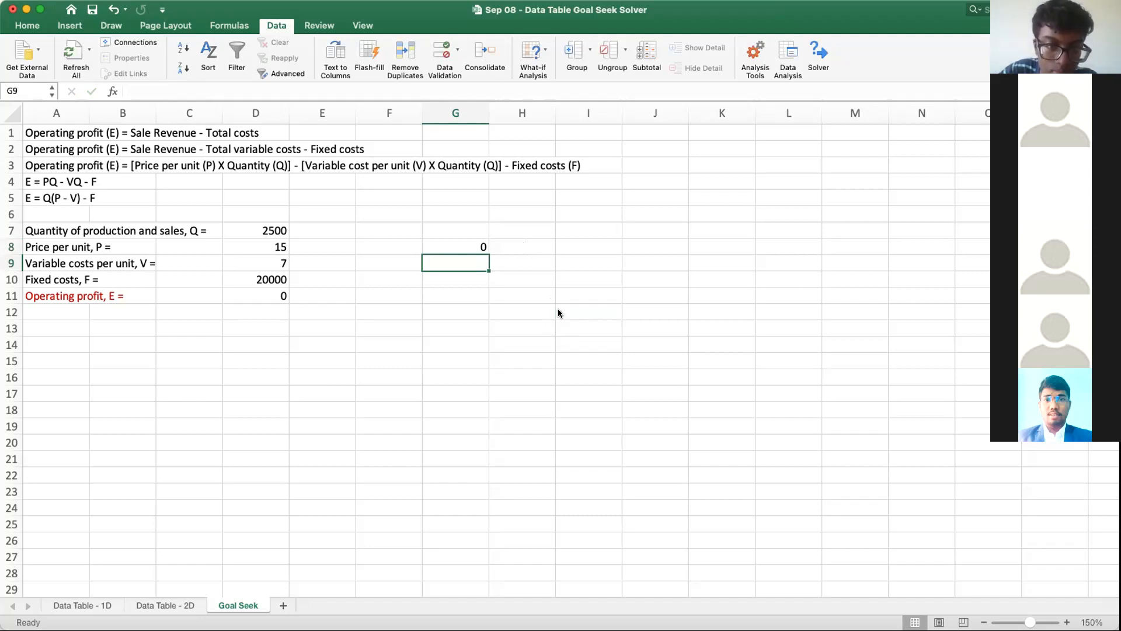
Step: Delete the manual check formula from cell G8
left_click(453, 240)
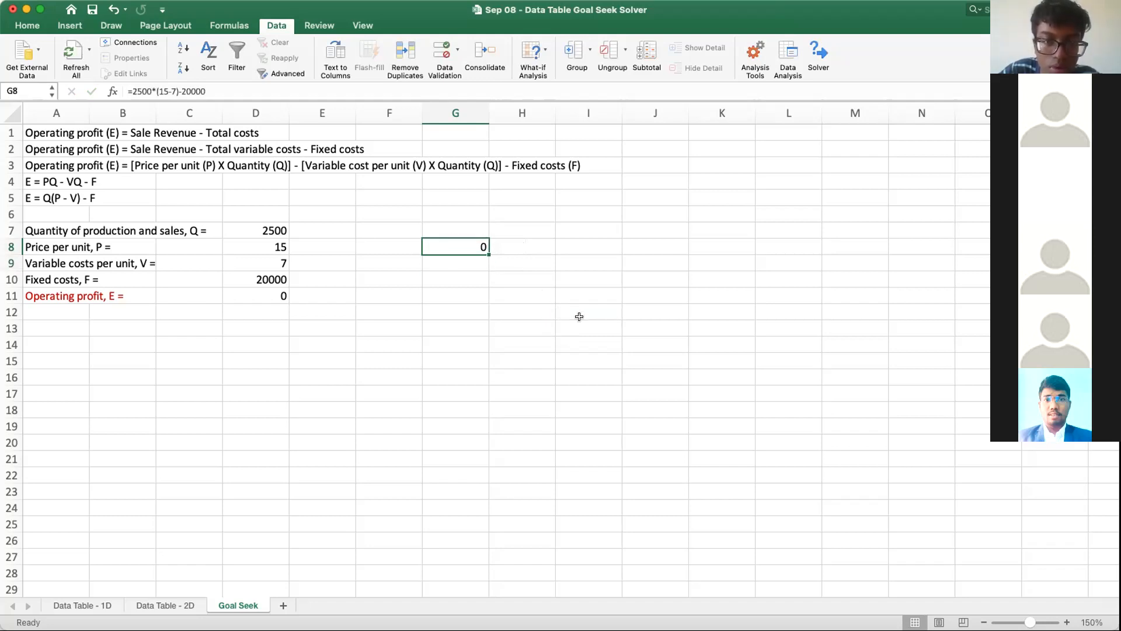
key("Delete")
left_click(516, 375)
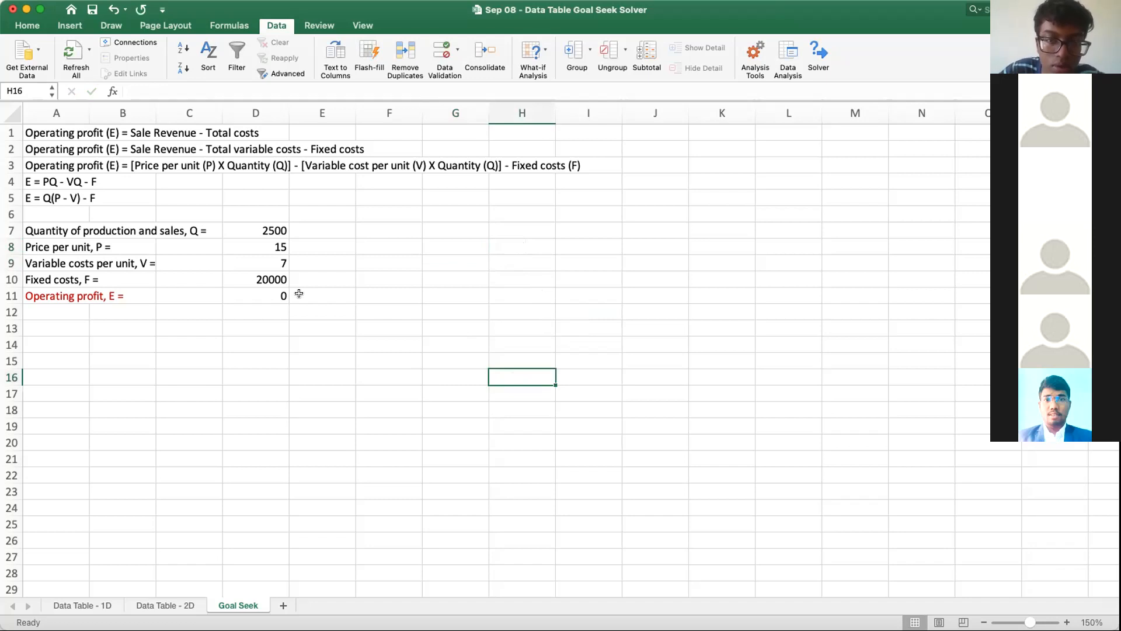
Step: Try a variable cost per unit of 8 in cell D9, and undo the change
left_click(230, 263)
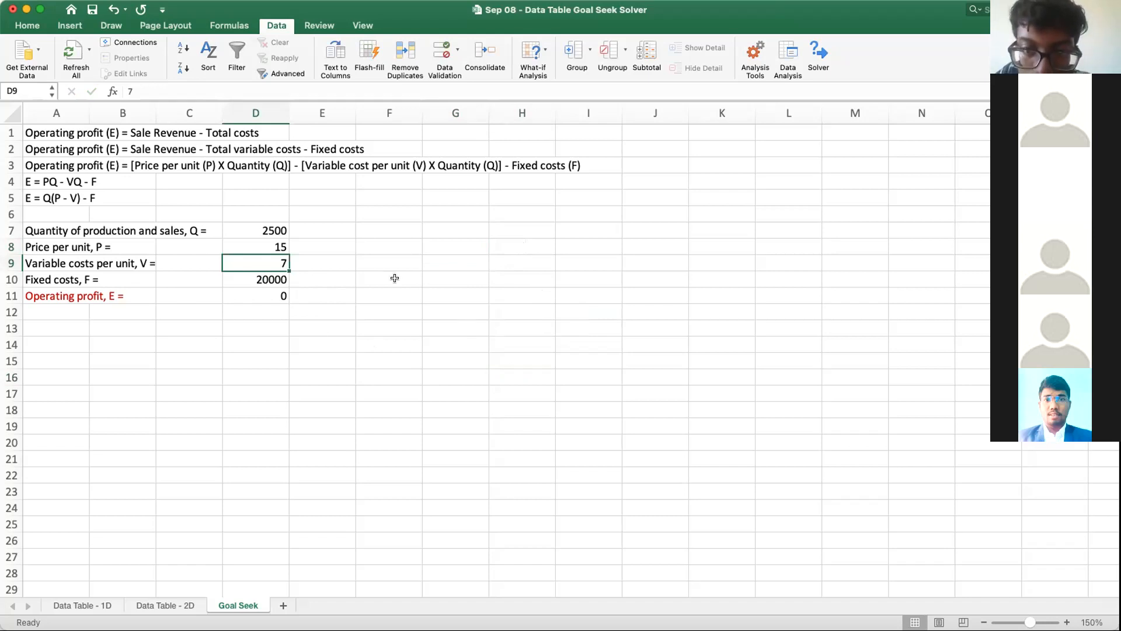
type("8")
key("Return")
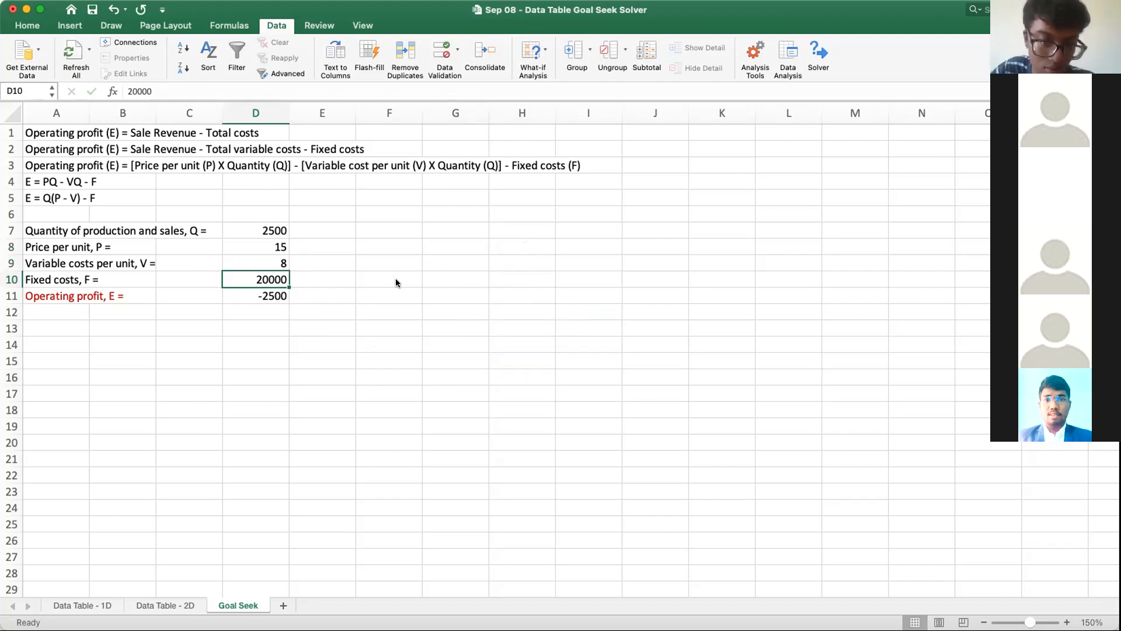
left_click(113, 9)
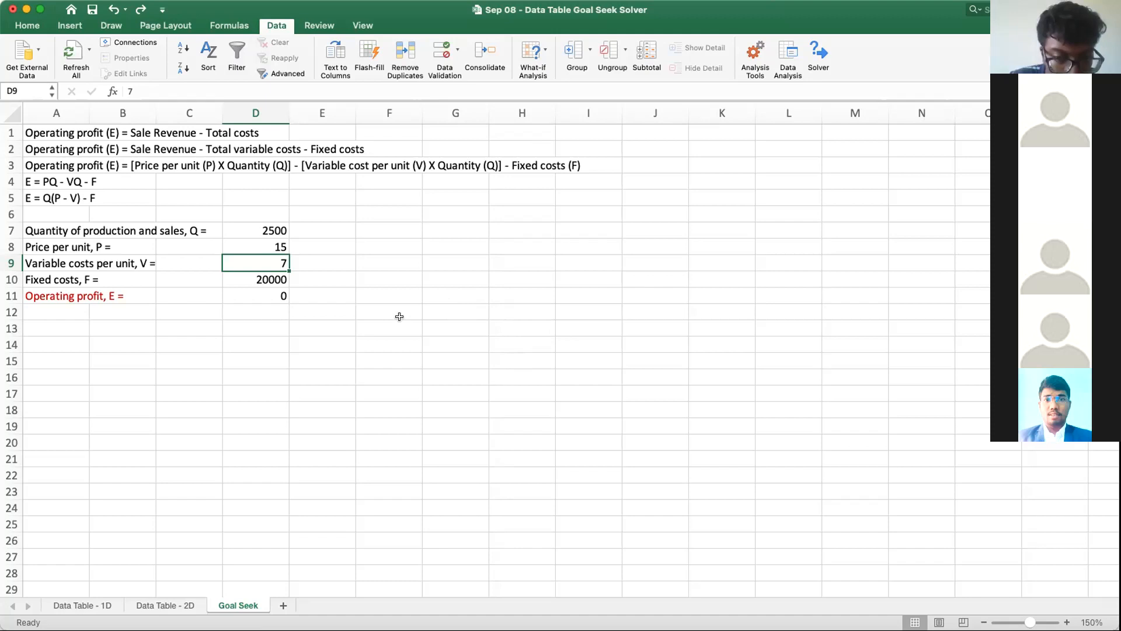
left_click(351, 387)
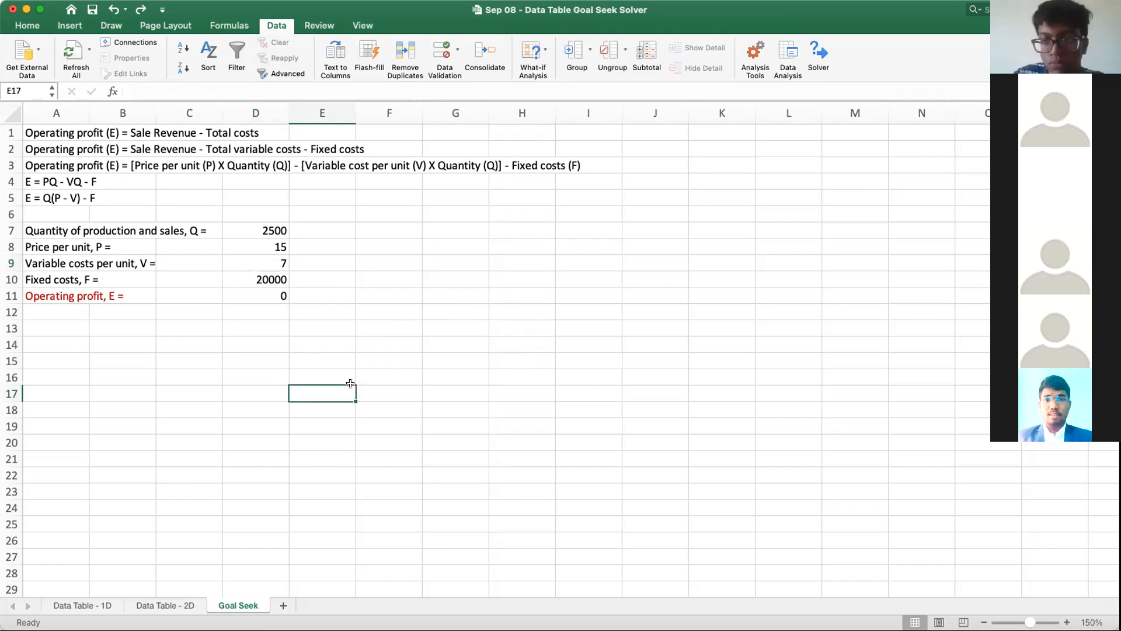
Step: Create a copy of the Goal Seek sheet at the end of the same workbook
right_click(252, 602)
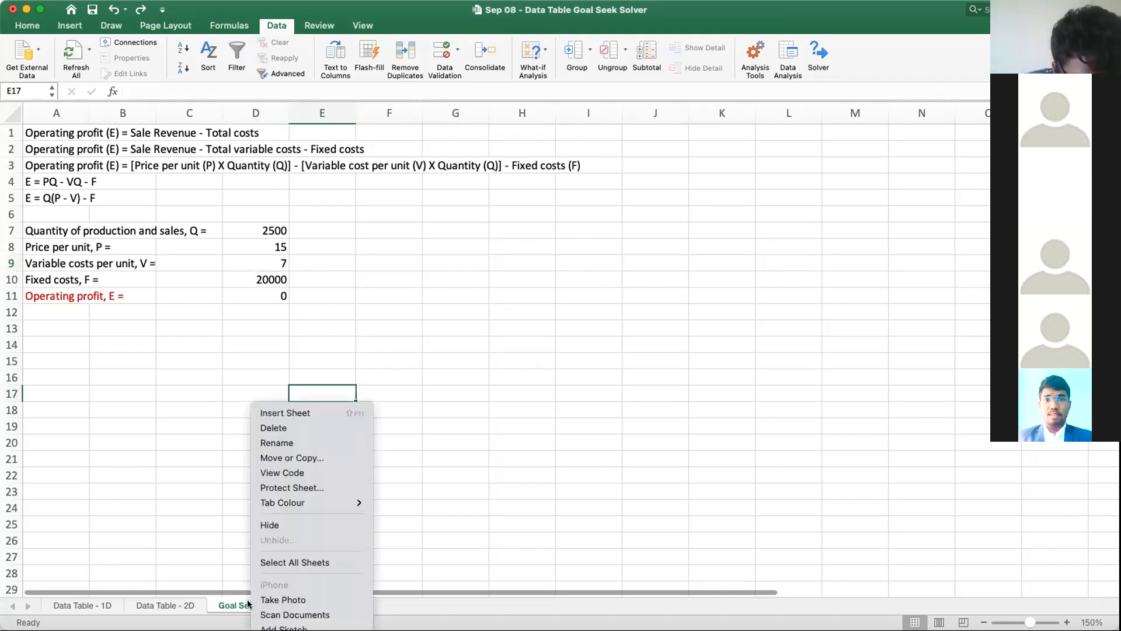
left_click(311, 459)
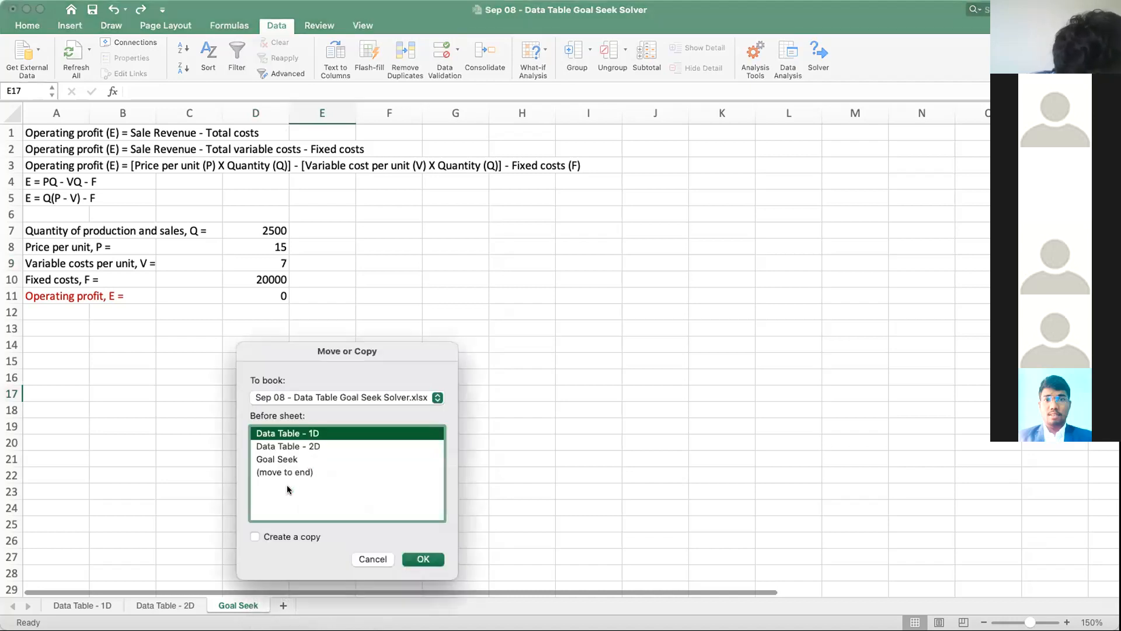
left_click(282, 472)
left_click(255, 536)
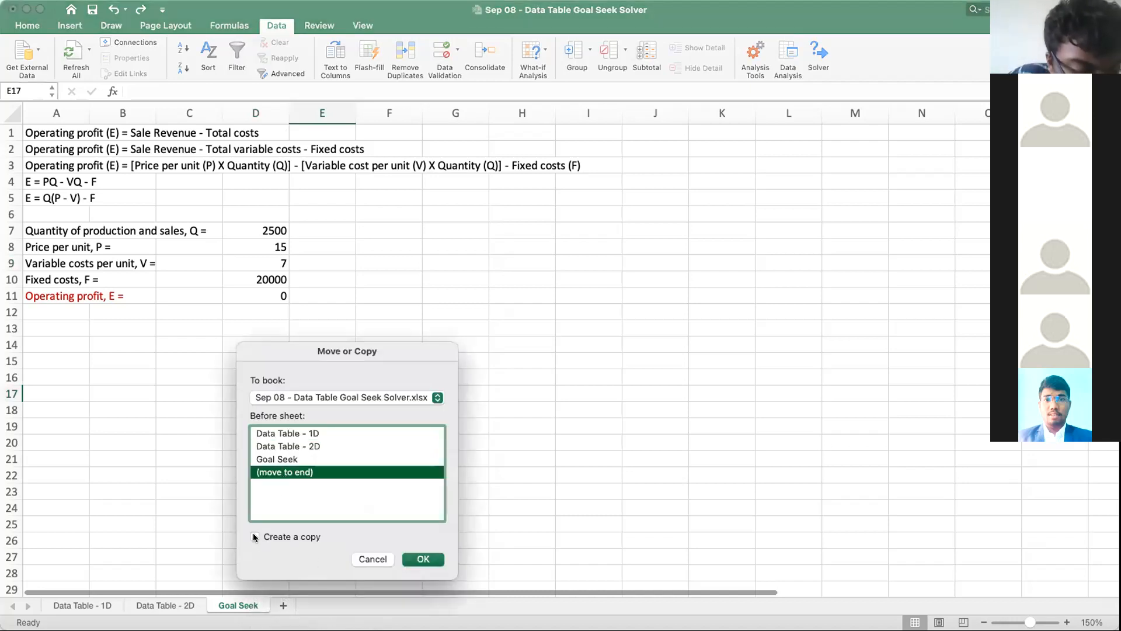
left_click(432, 556)
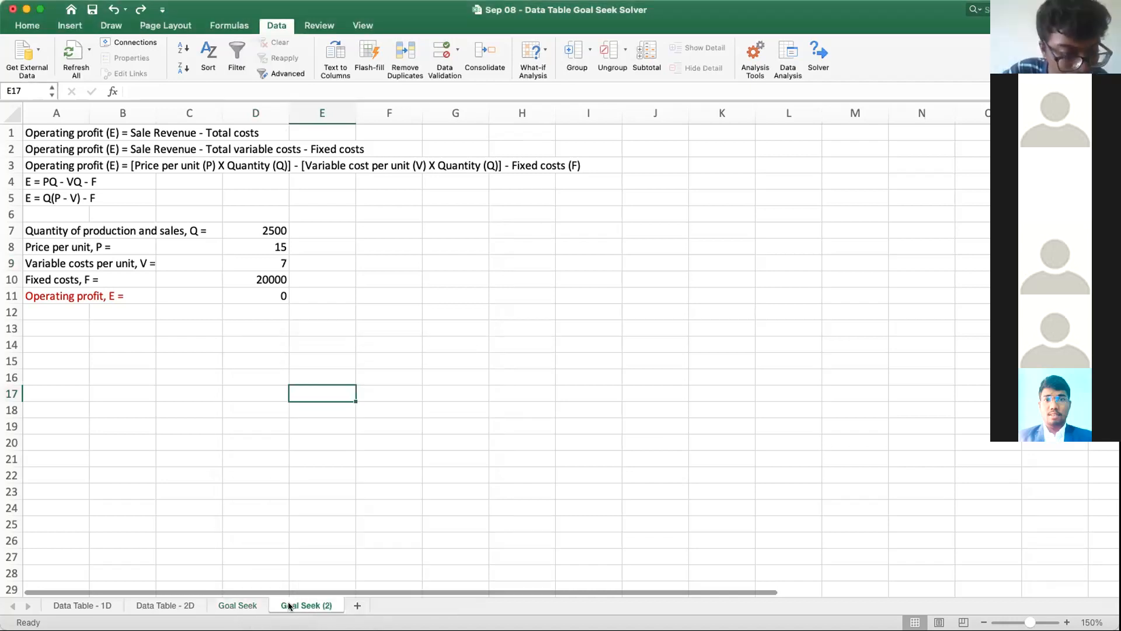
Step: Rename the copied Goal Seek sheet as Solver
right_click(288, 601)
left_click(327, 444)
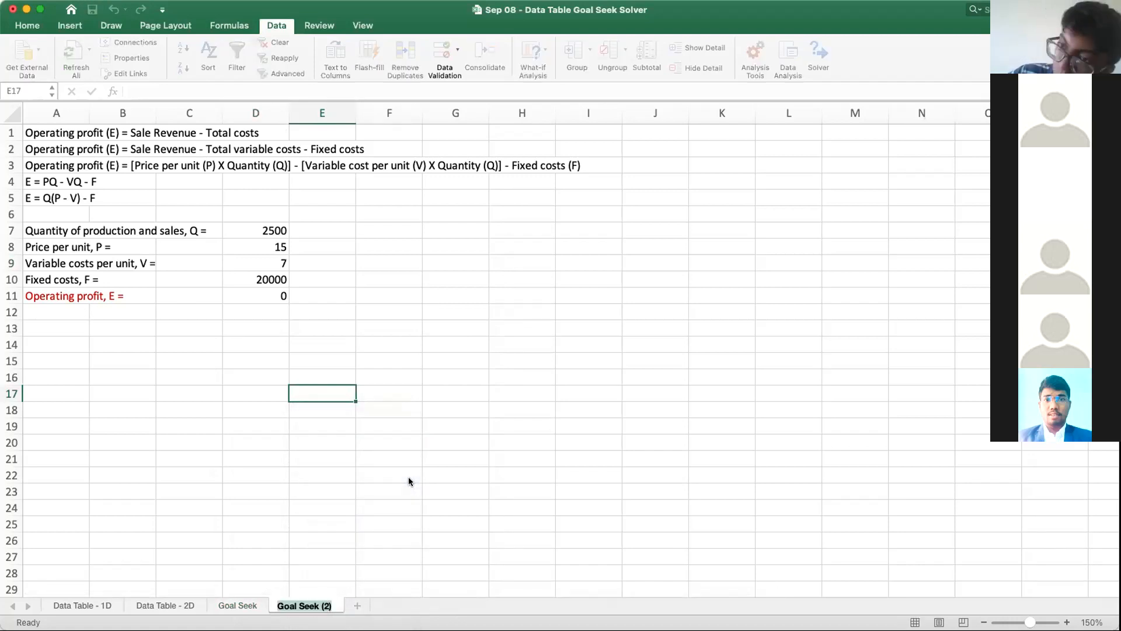
type("Solver")
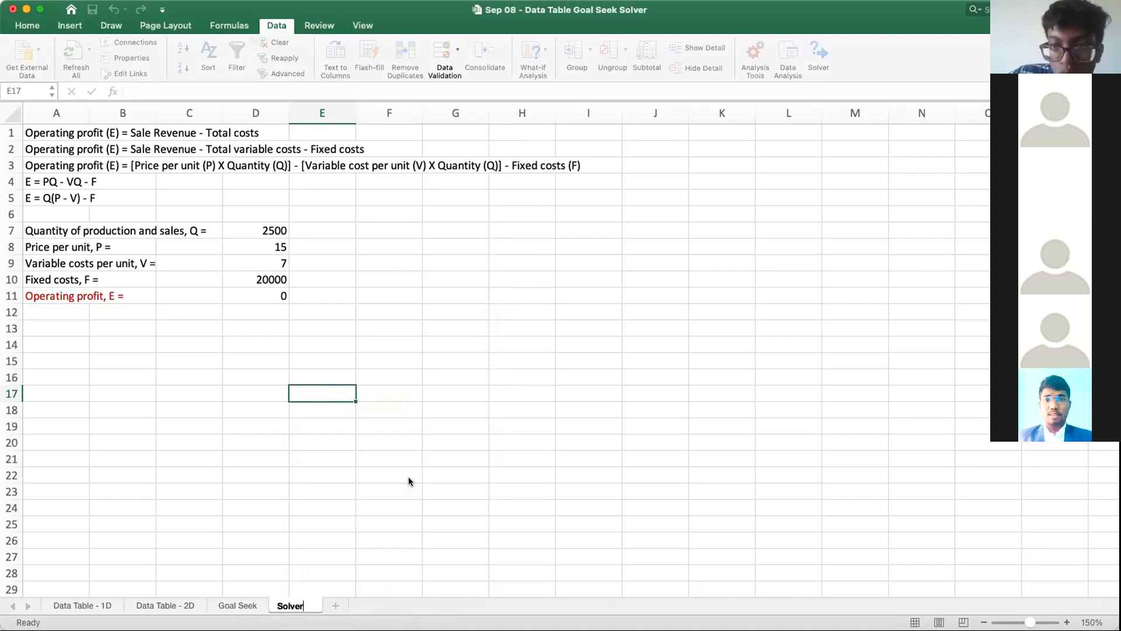
key("Return")
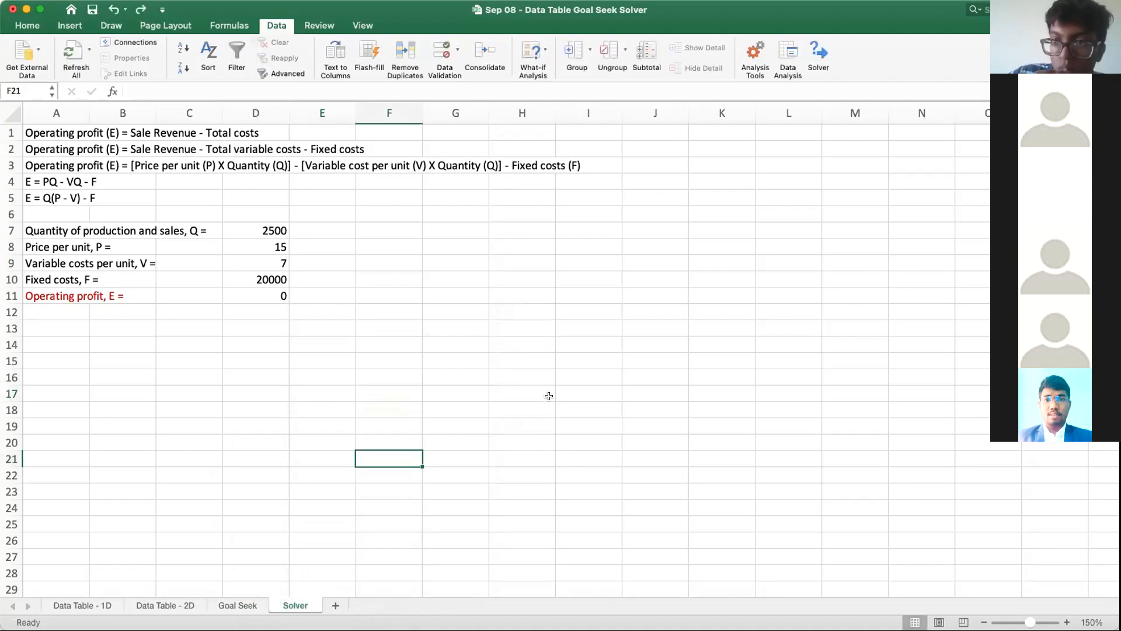
left_click(465, 354)
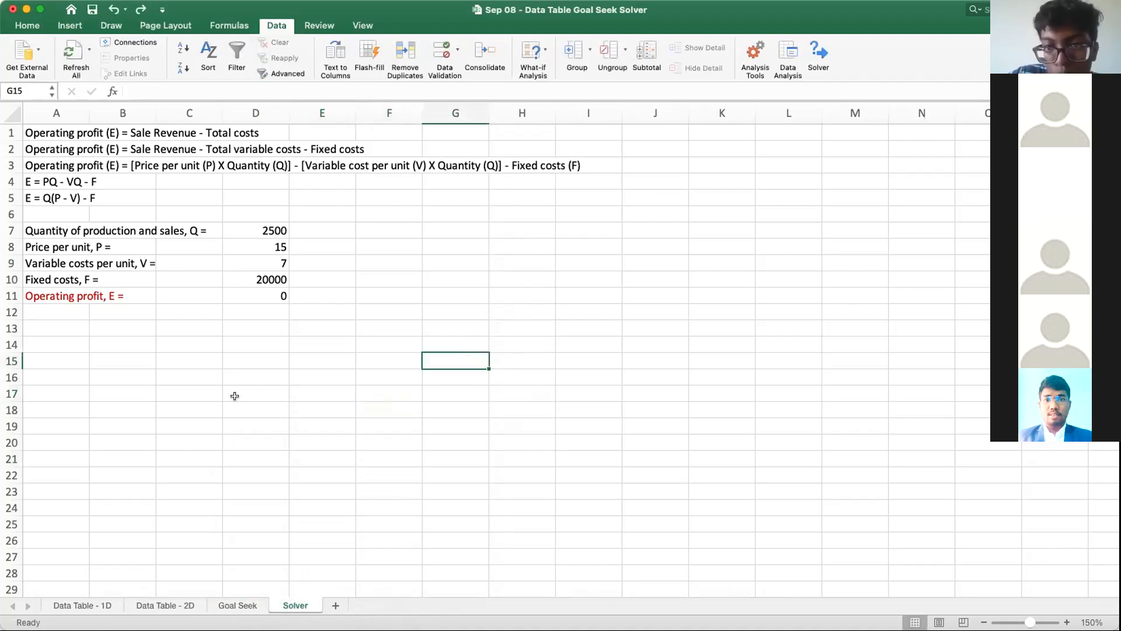
Step: Review the quantity in cell D7 and the operating profit formula in cell D11 on the Solver sheet
left_click(250, 228)
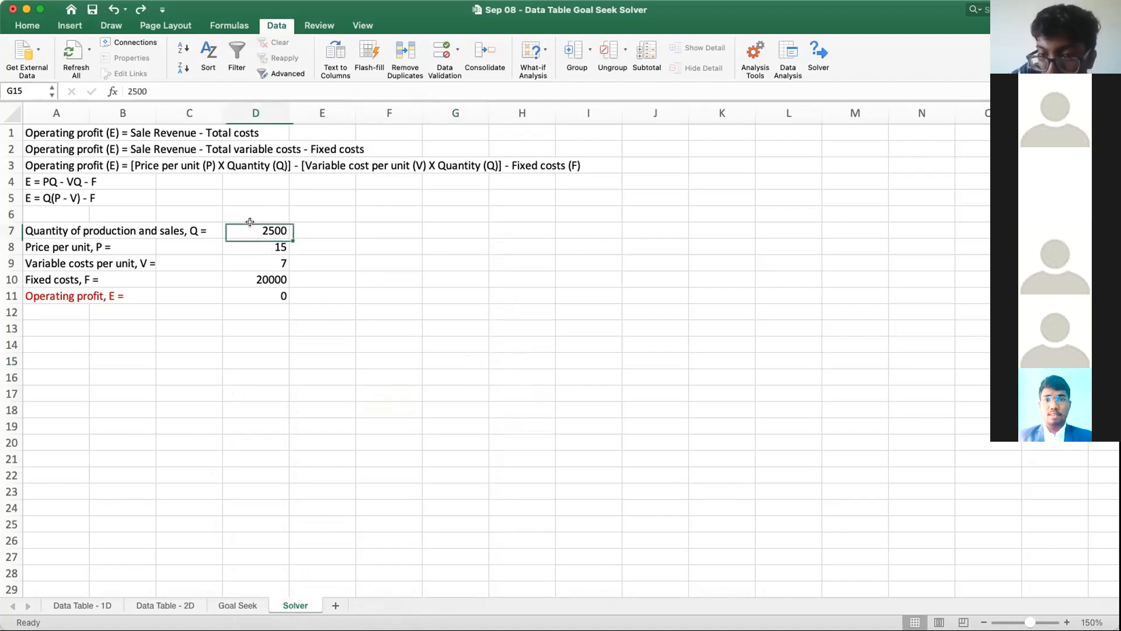
left_click(273, 297)
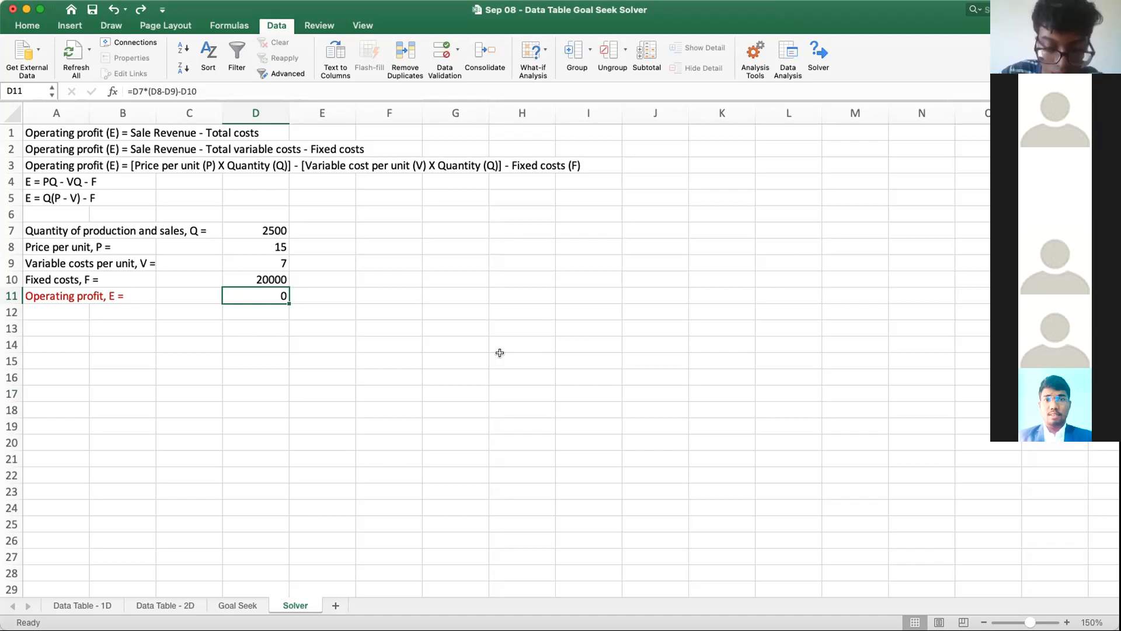
left_click(326, 339)
left_click(265, 292)
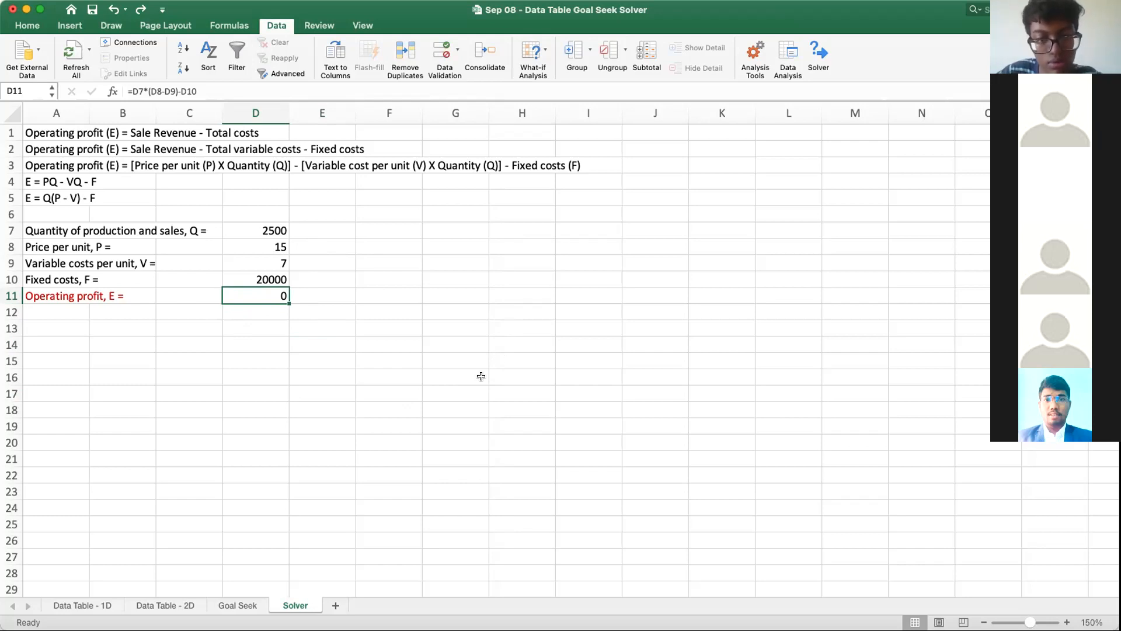
left_click(261, 229)
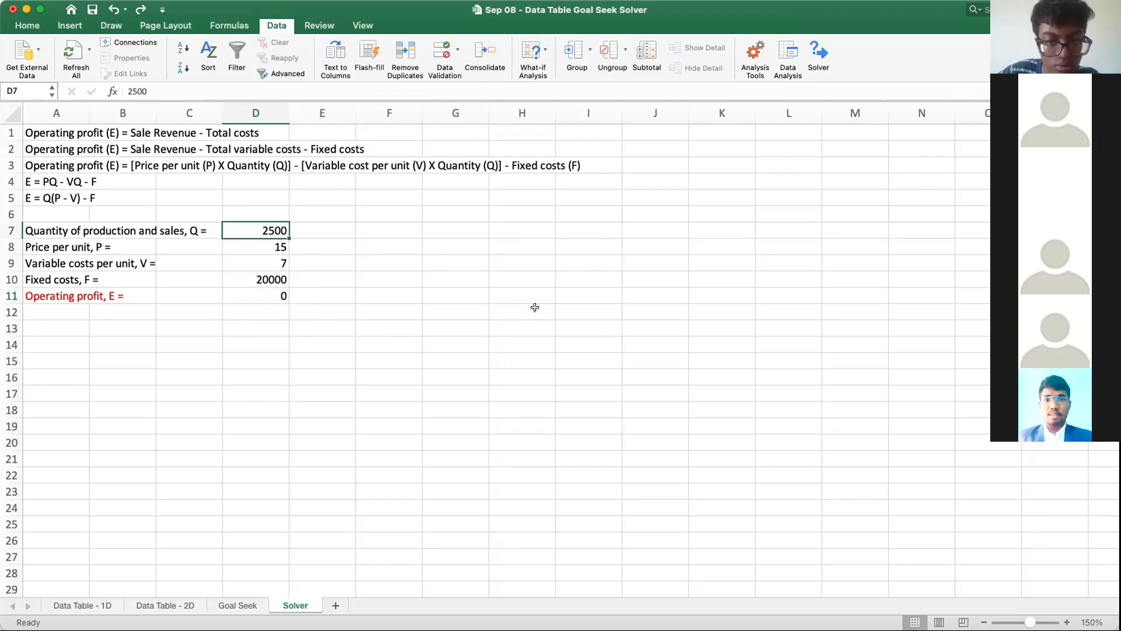
Step: Open the Solver parameters and set the objective to operating profit cell $D$11 on the Solver sheet
left_click(277, 25)
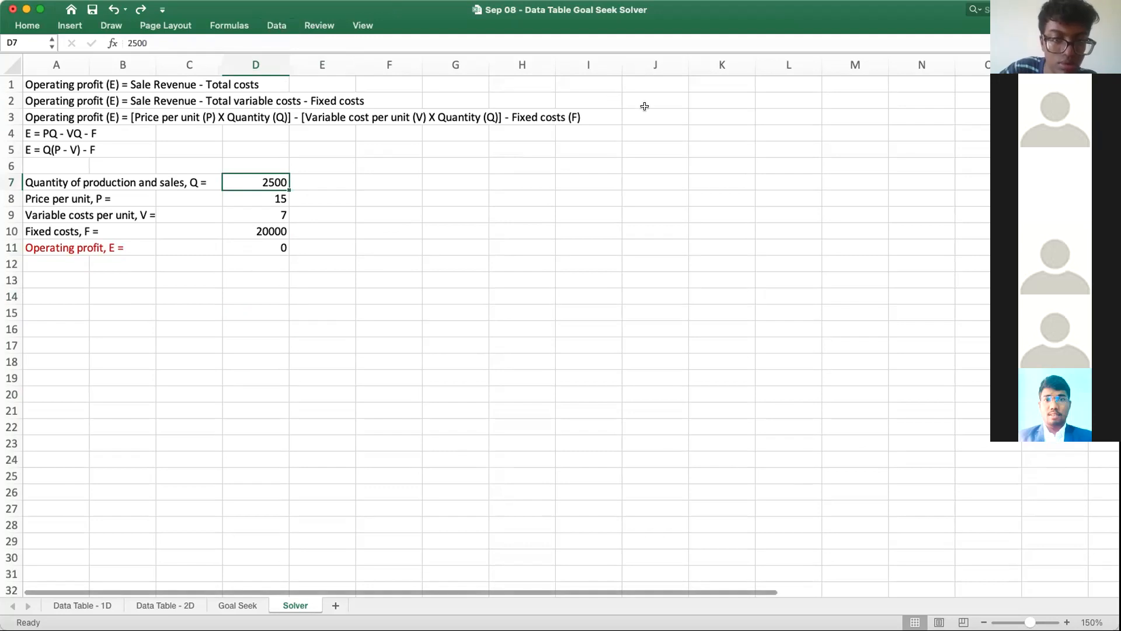
left_click(277, 25)
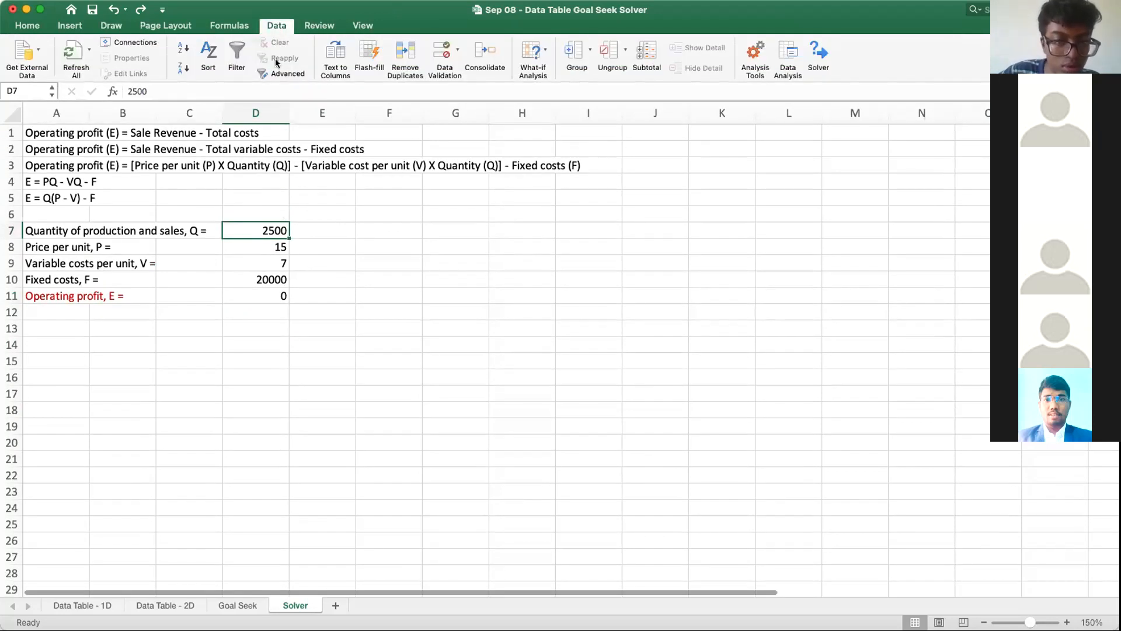
left_click(816, 54)
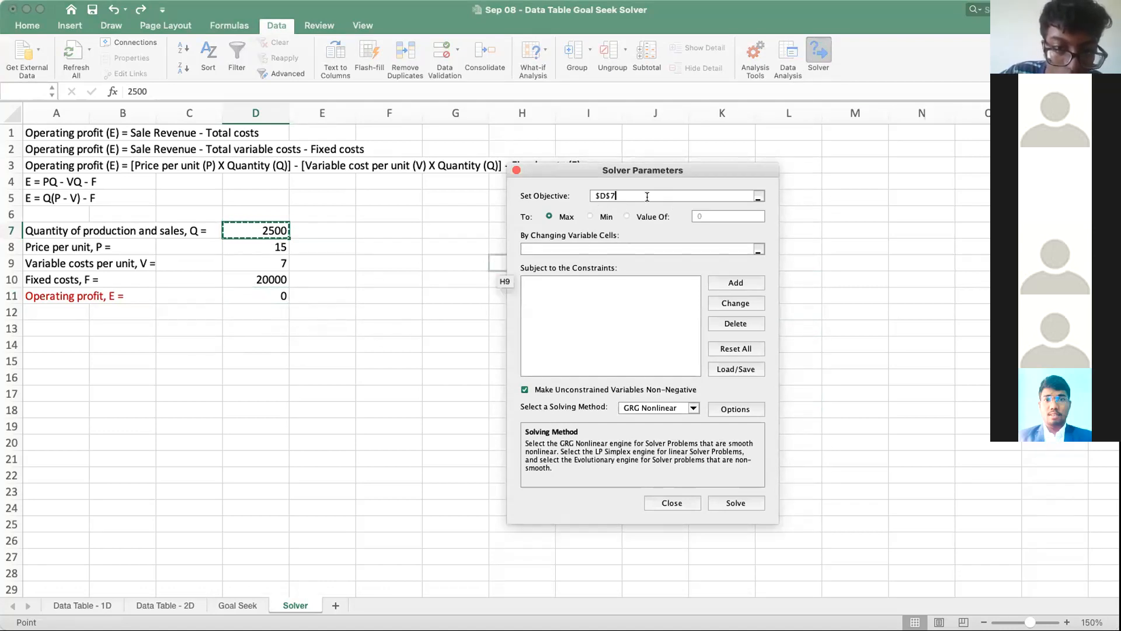
left_click_drag(716, 195, 546, 191)
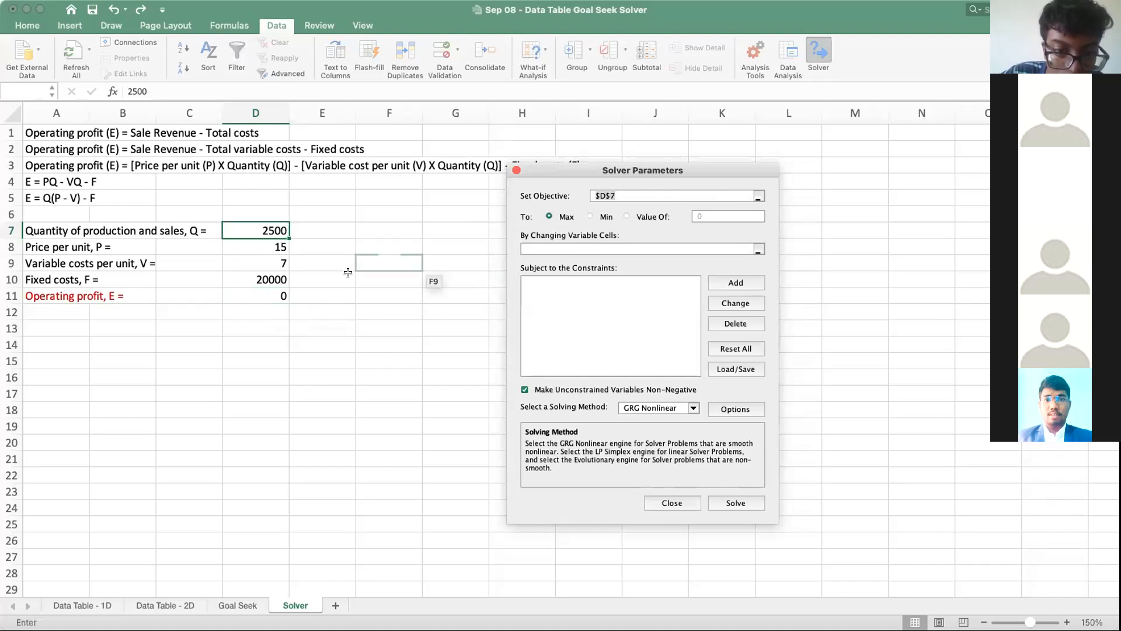
left_click(275, 292)
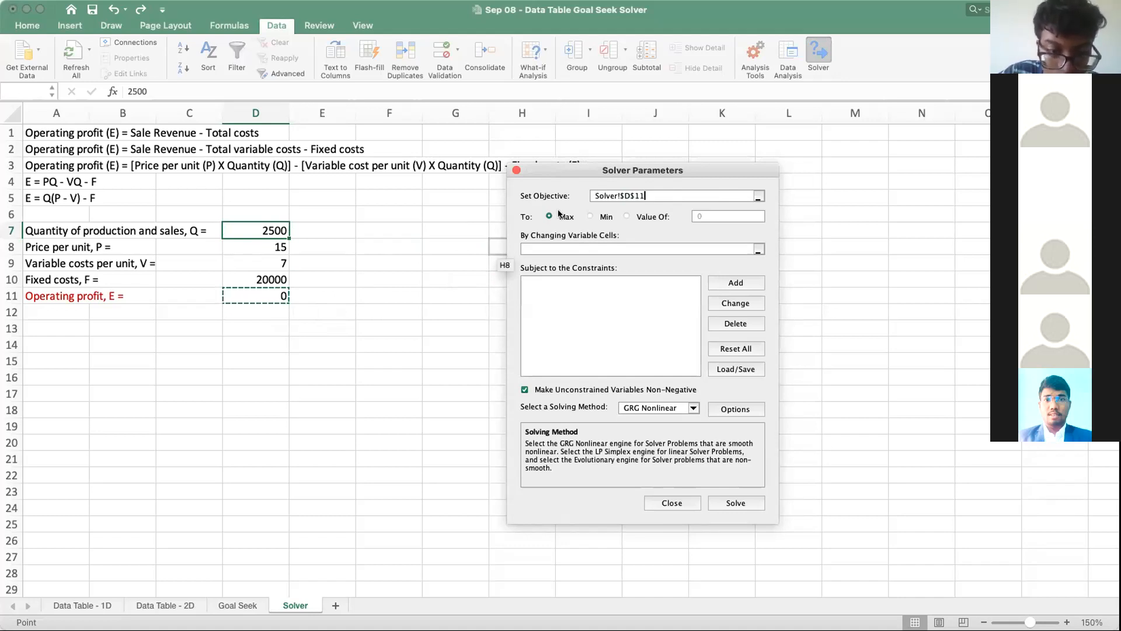
Step: Set the Solver objective to reach a target value of 1200
left_click(625, 215)
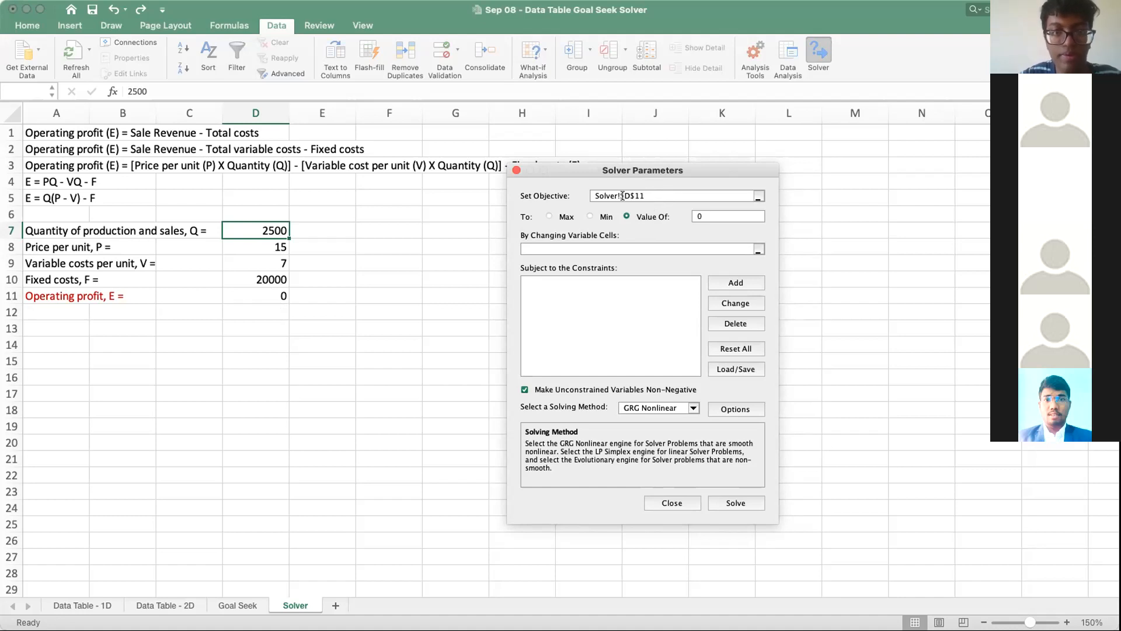
left_click(722, 213)
key("BackSpace")
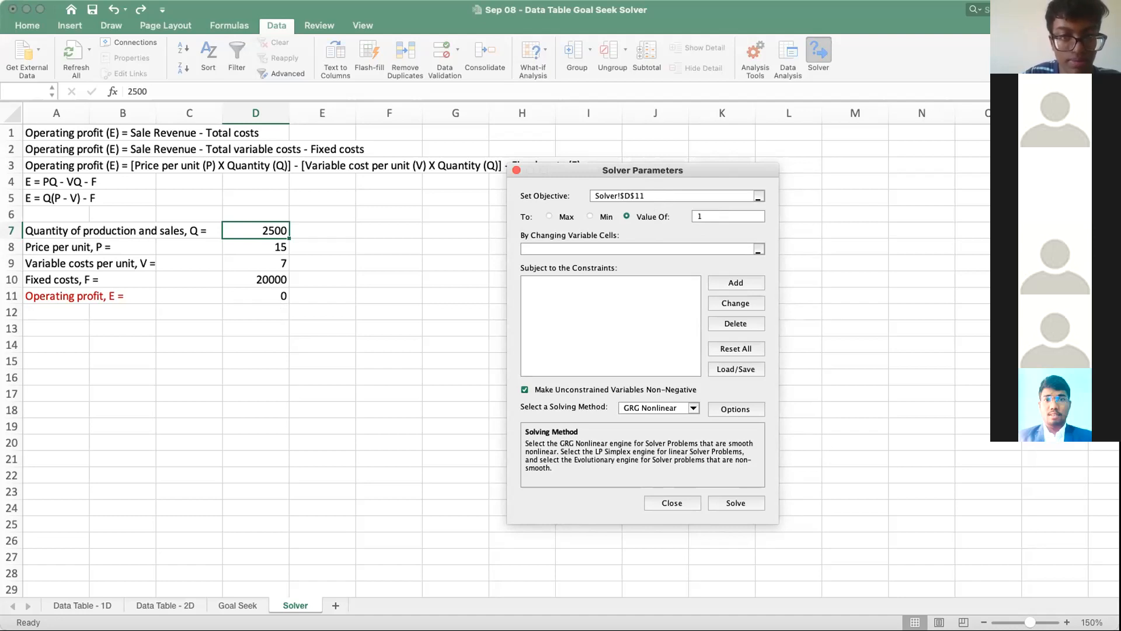
type("1200")
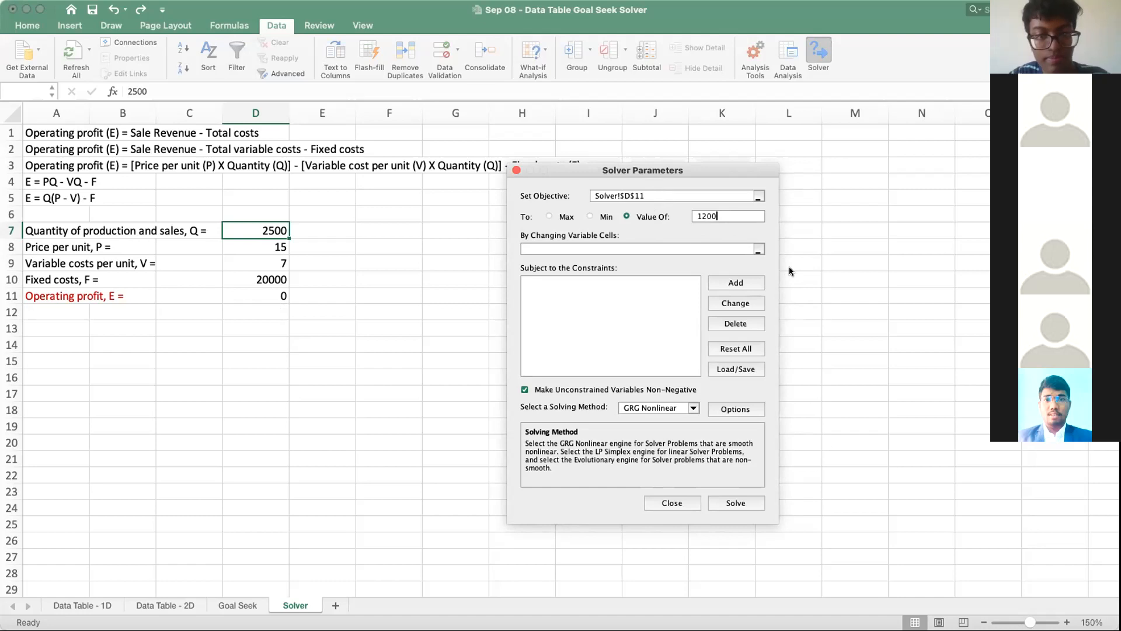
Step: Assign the quantity cell $D$7 as the changing variable cell and run Solver
left_click(594, 247)
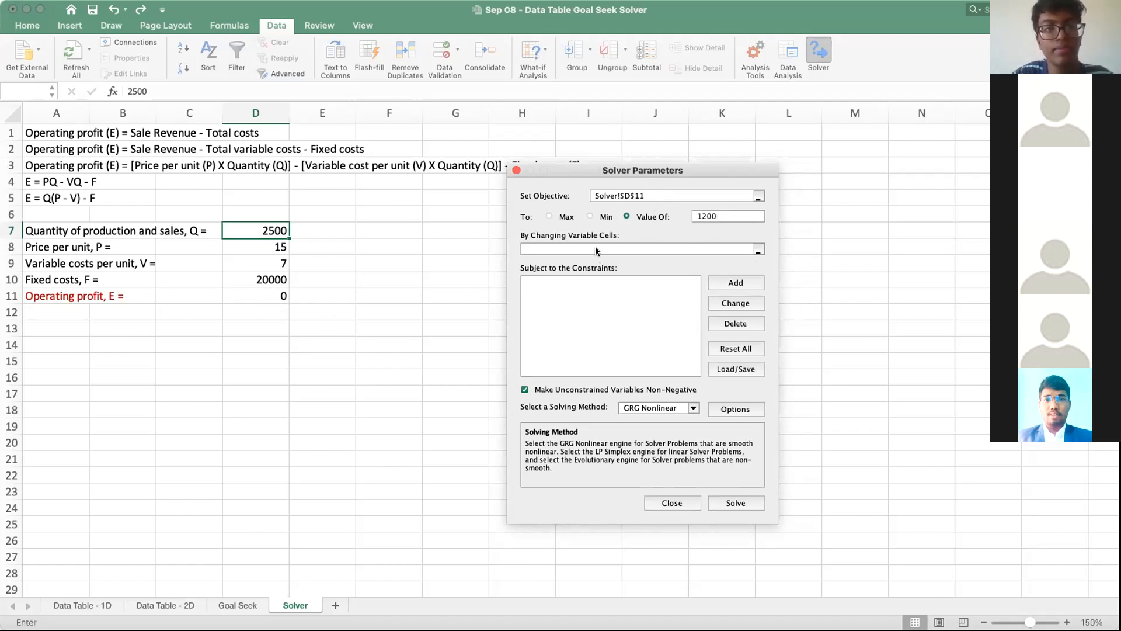
left_click(265, 231)
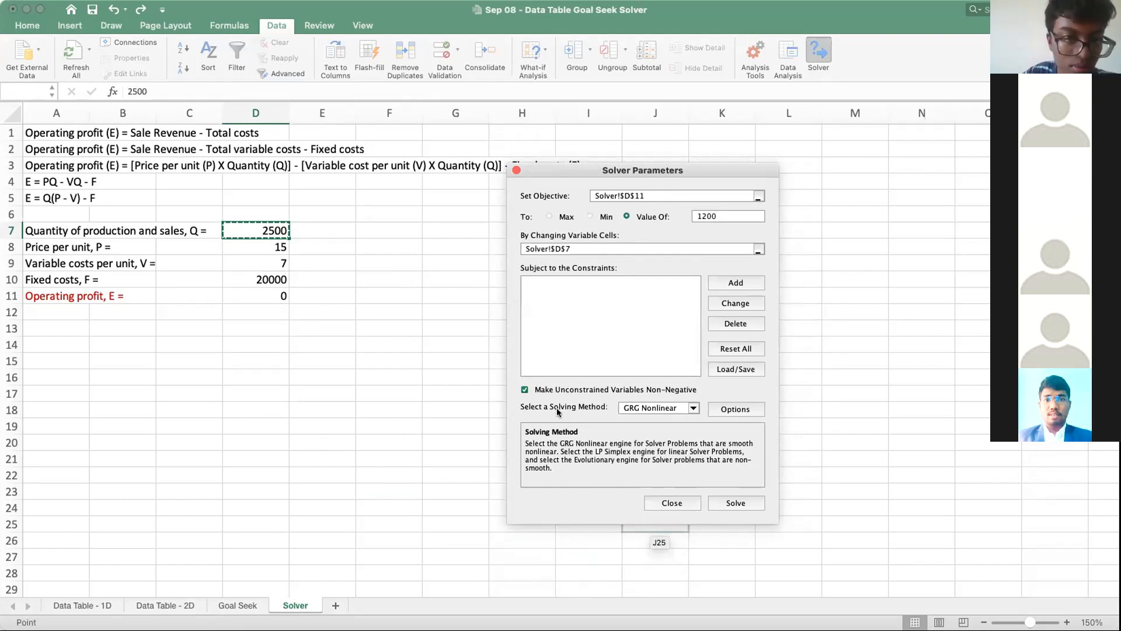
left_click(735, 502)
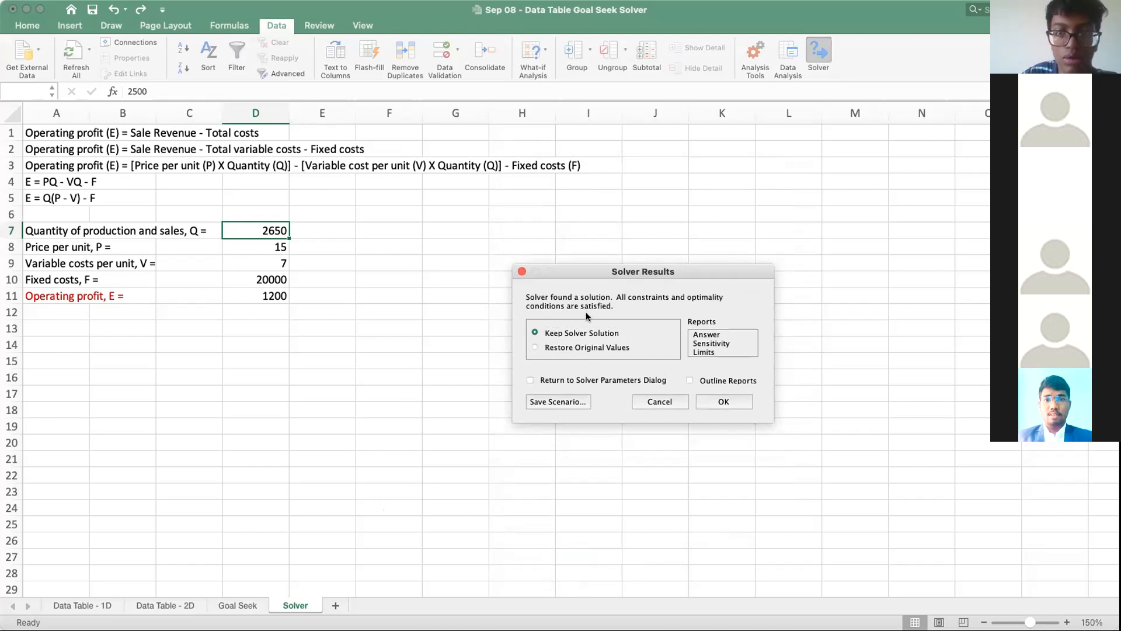
Step: Keep the Solver solution and check the operating profit formula in cell D11
left_click_drag(634, 276, 480, 214)
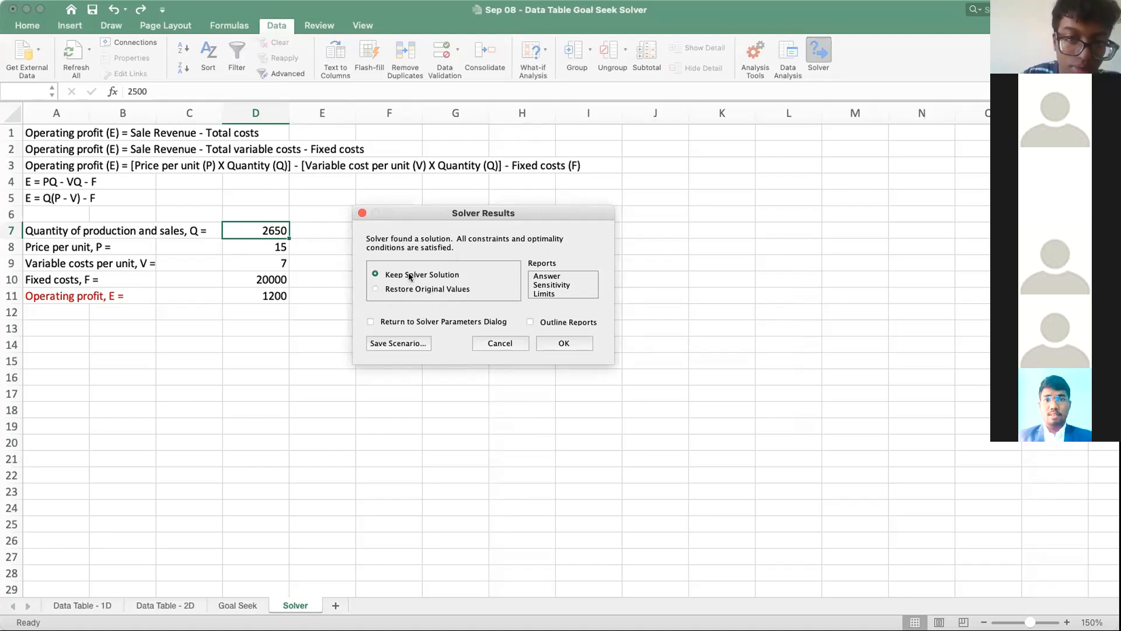
left_click(564, 344)
left_click(473, 351)
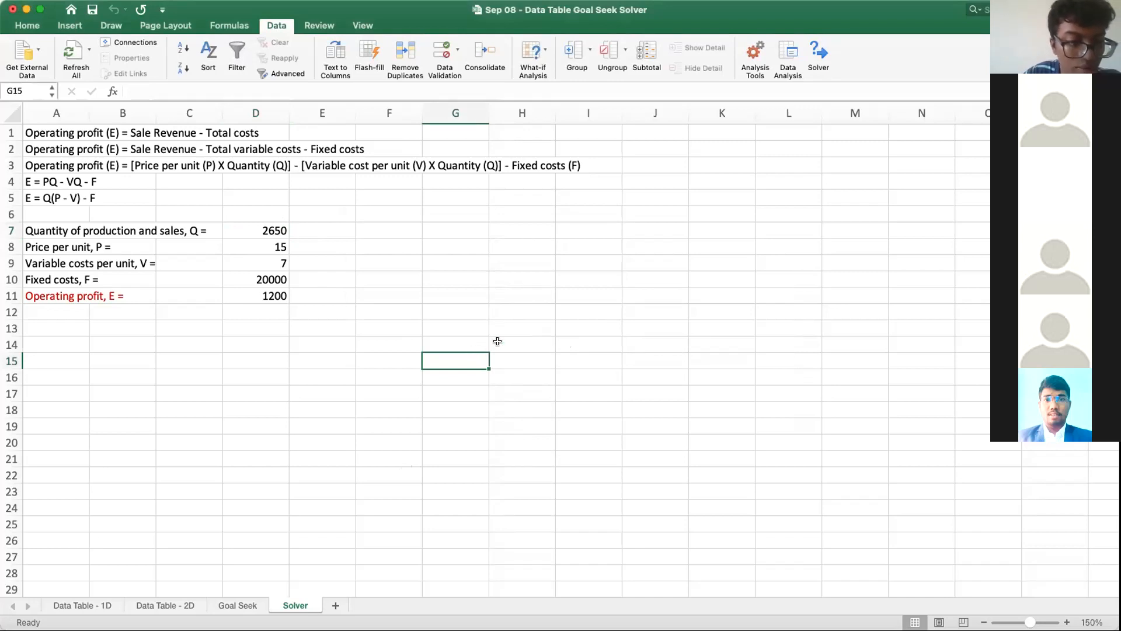
left_click(274, 296)
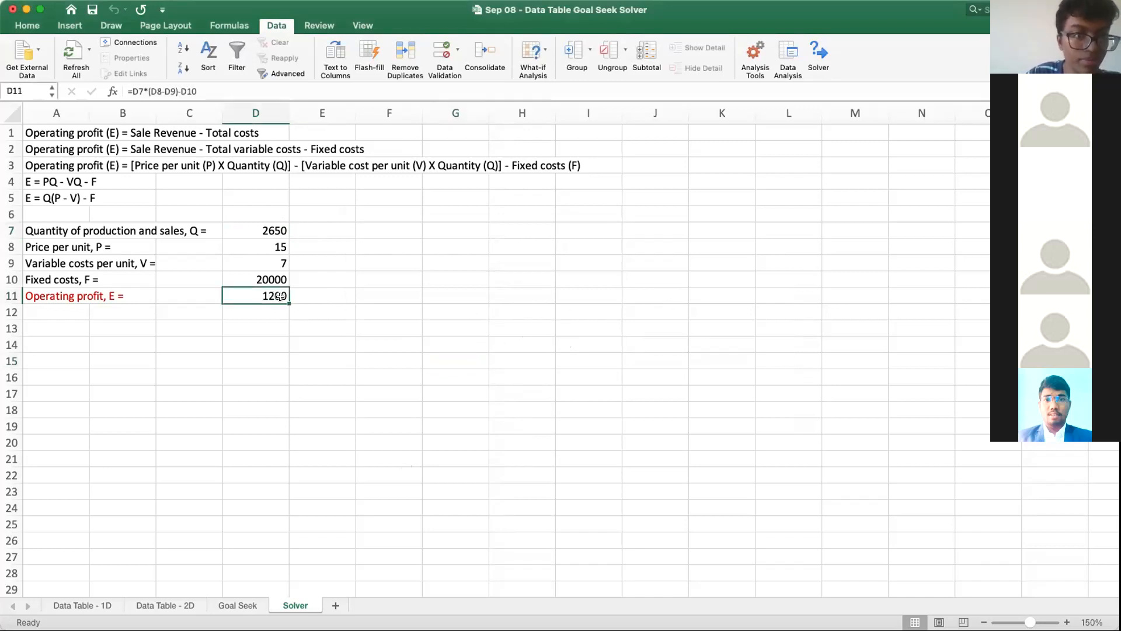
left_click(550, 332)
Step: Test a variable cost per unit of 8 in cell D9, then undo the change
left_click(278, 264)
type("8")
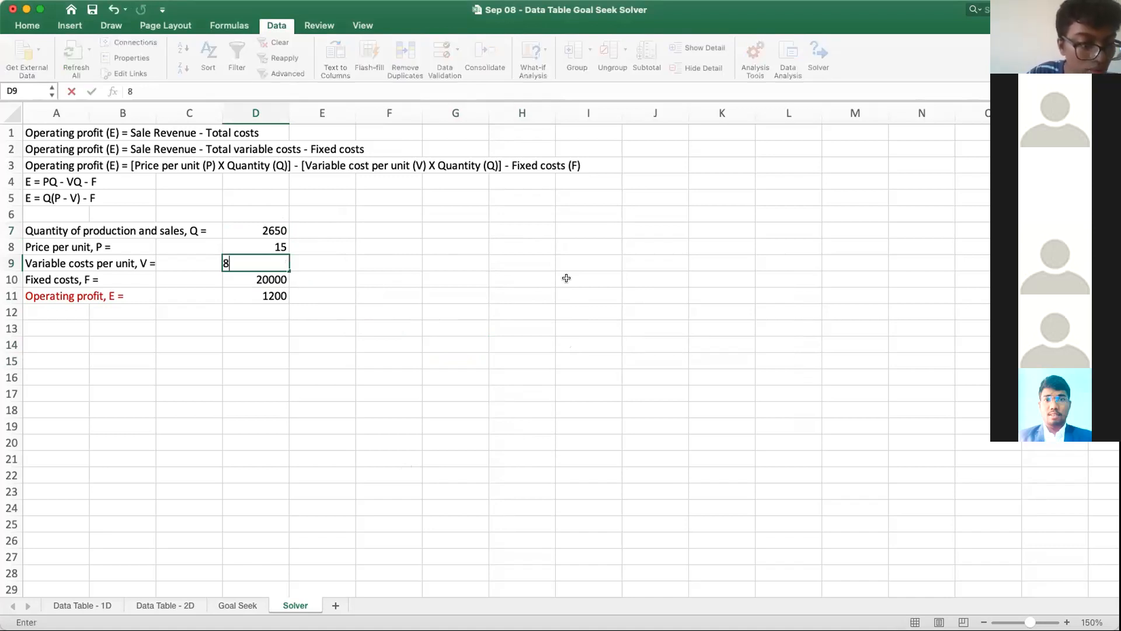
key("Return")
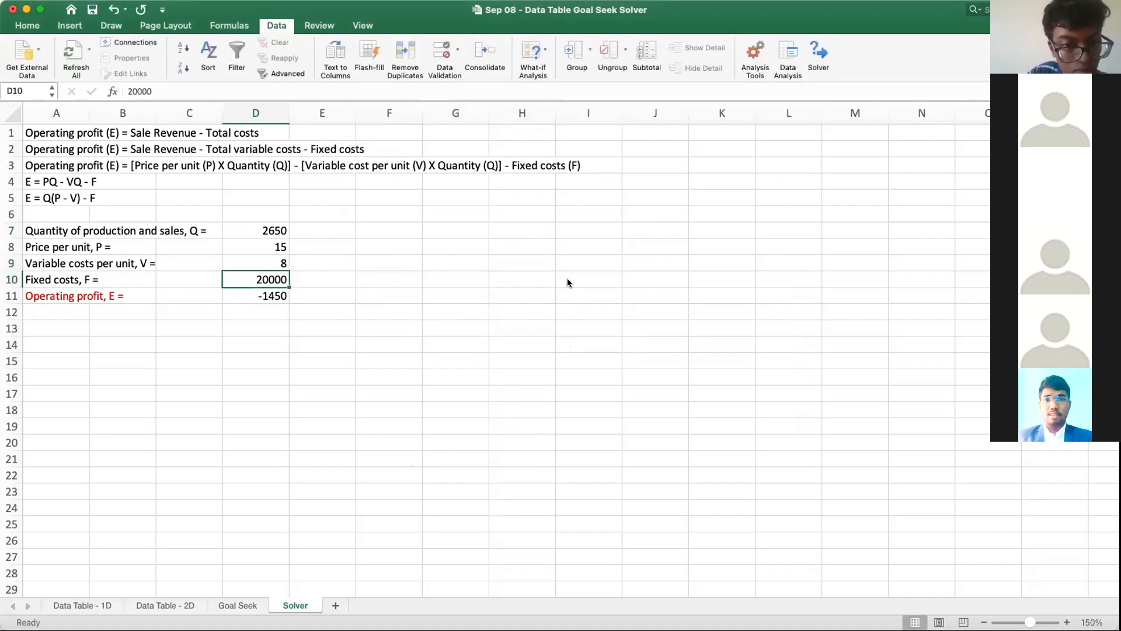
left_click(113, 9)
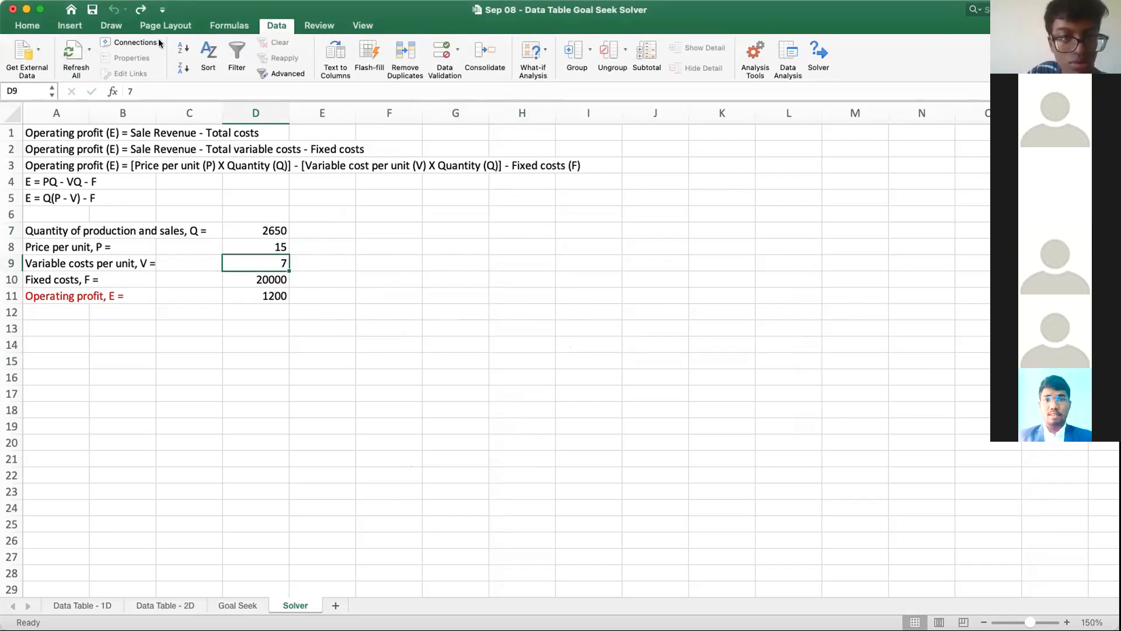
left_click(379, 293)
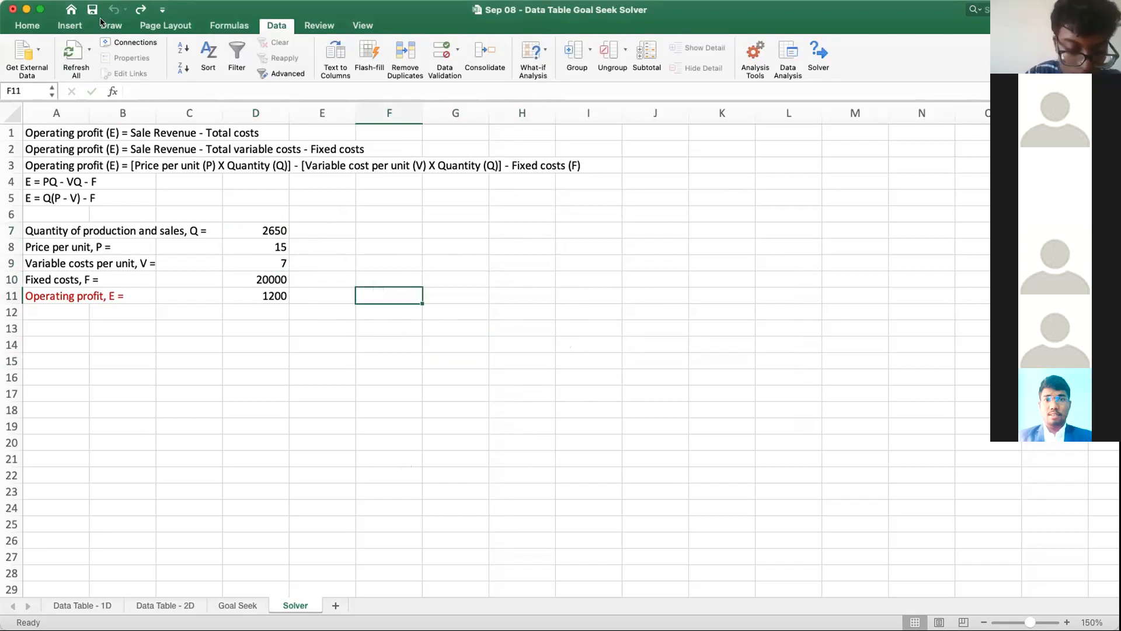
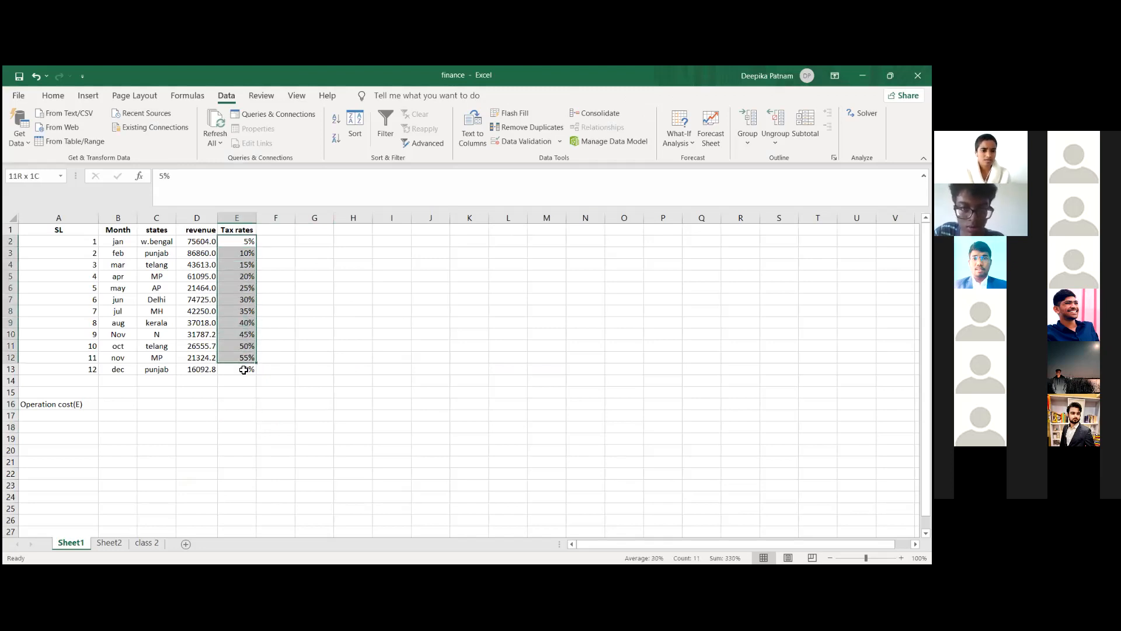
key("ctrl+c")
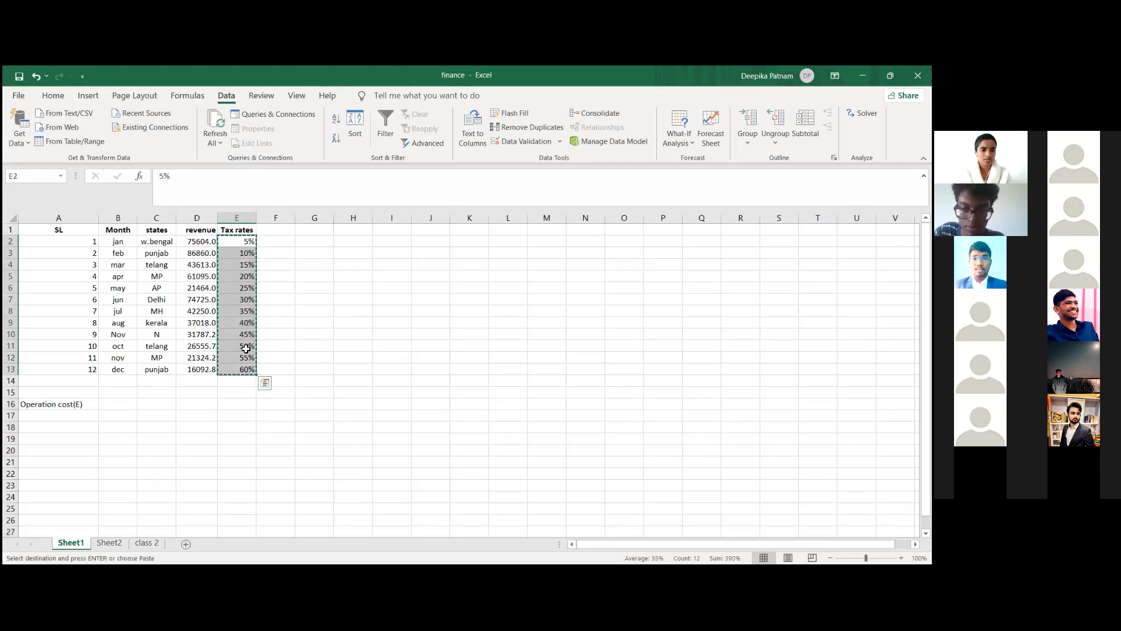
key("Escape")
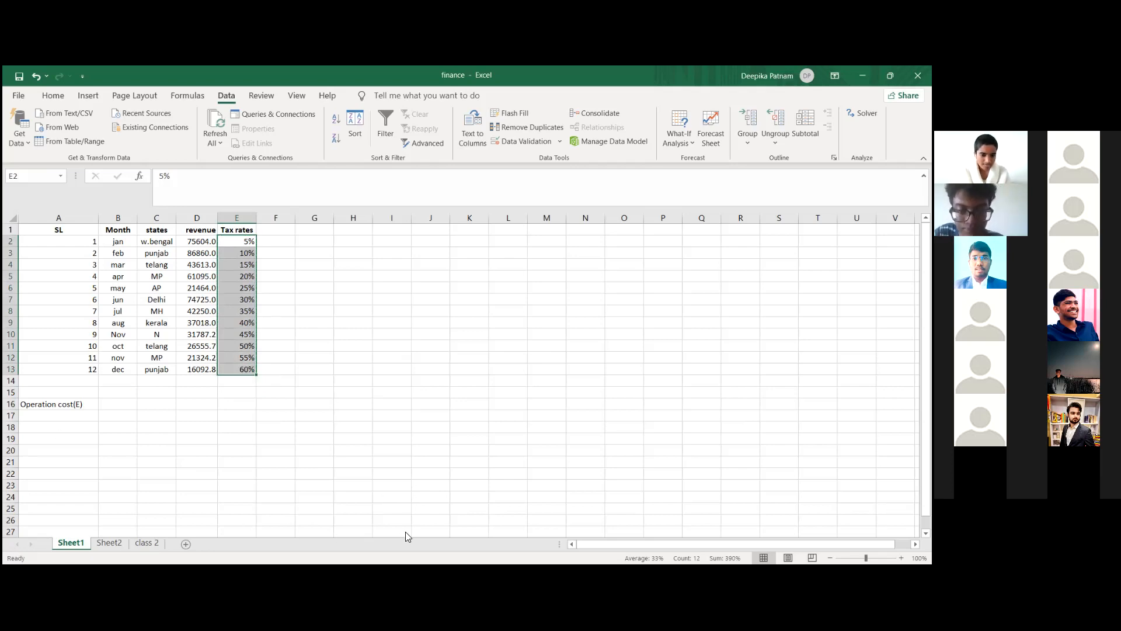
left_click(267, 479)
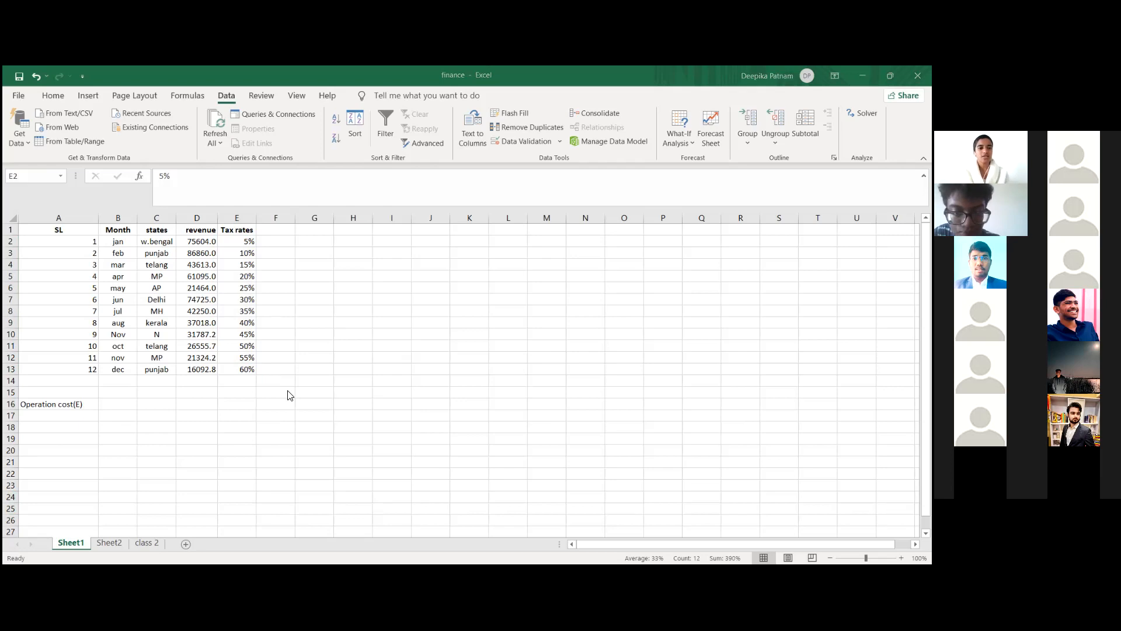
left_click(354, 292)
left_click(175, 414)
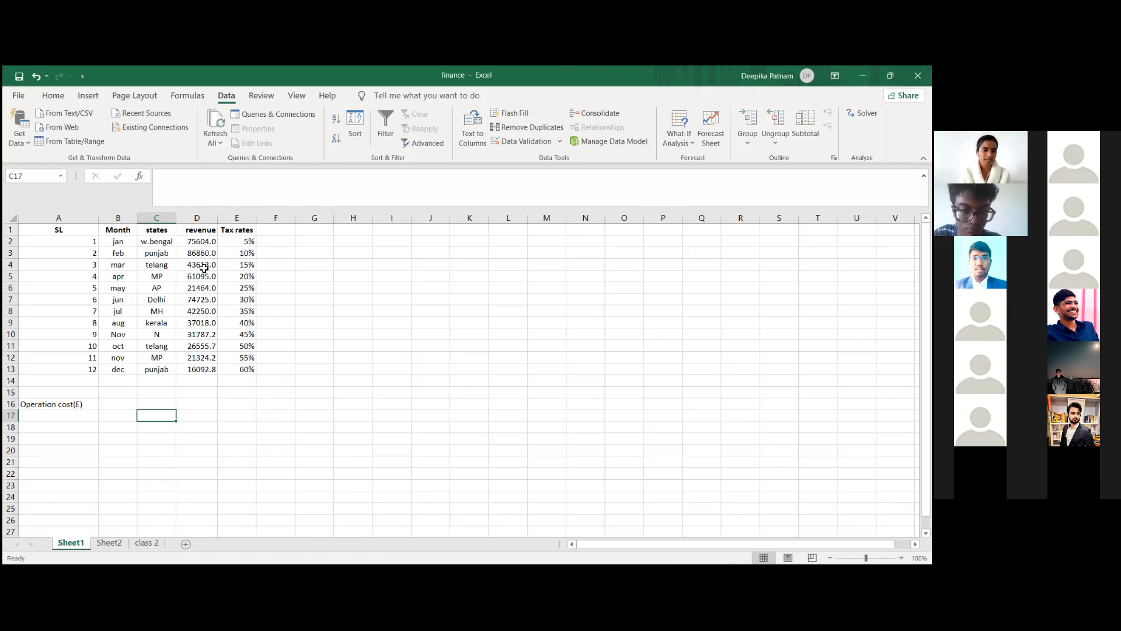
Step: Insert a blank column between the Month and states columns
left_click(169, 219)
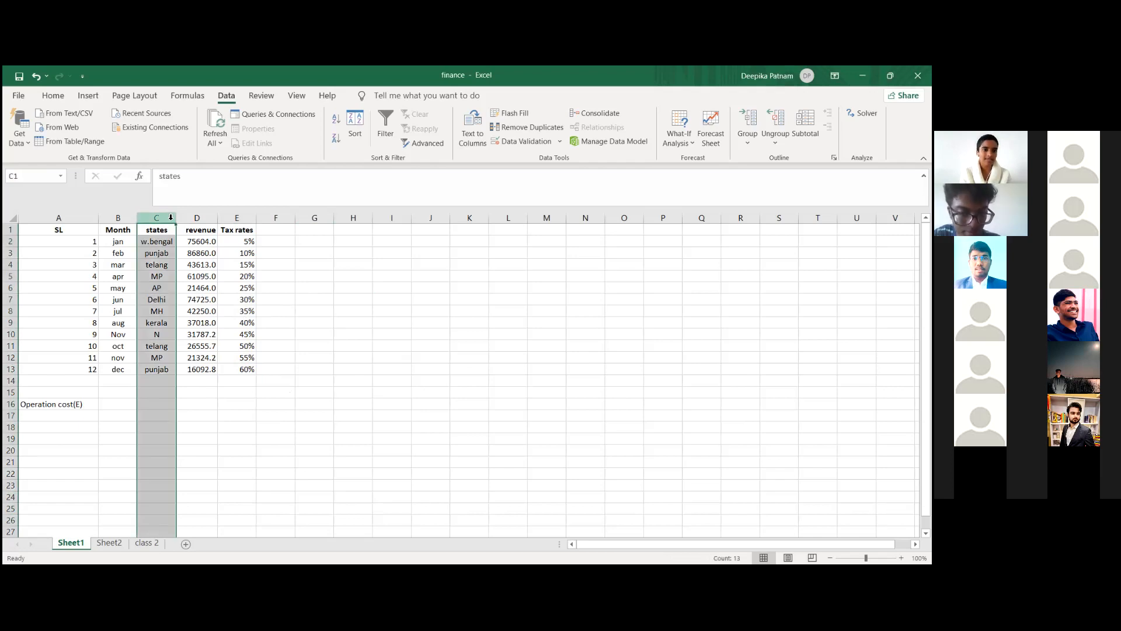
right_click(171, 218)
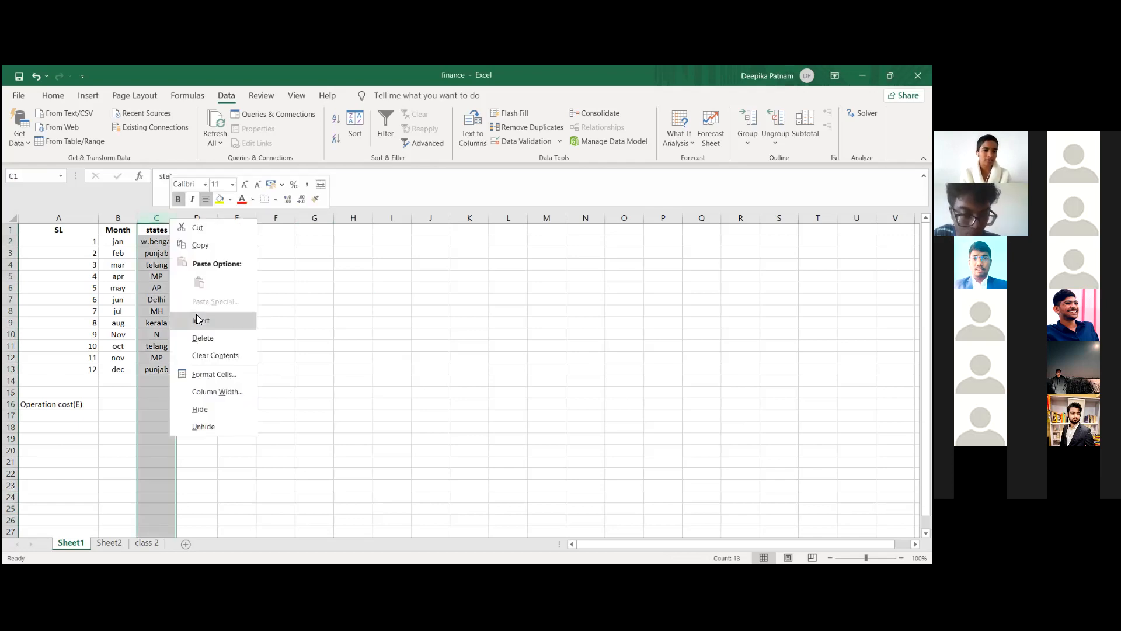
left_click(199, 318)
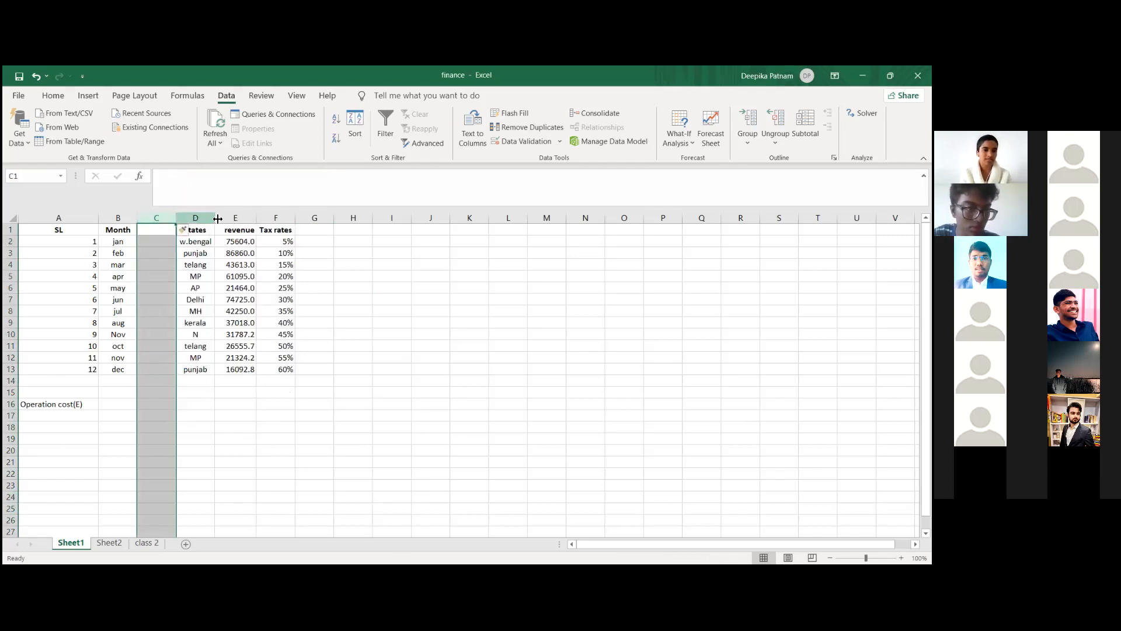
Step: Insert two blank columns between the states and revenue columns
left_click(227, 219)
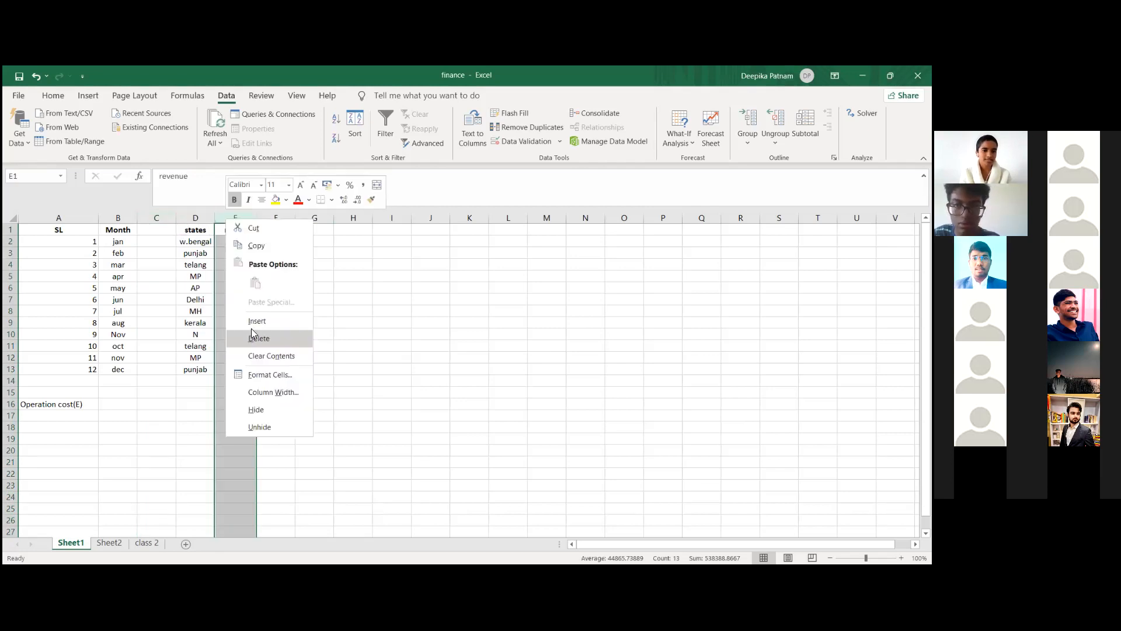
right_click(227, 218)
left_click(254, 322)
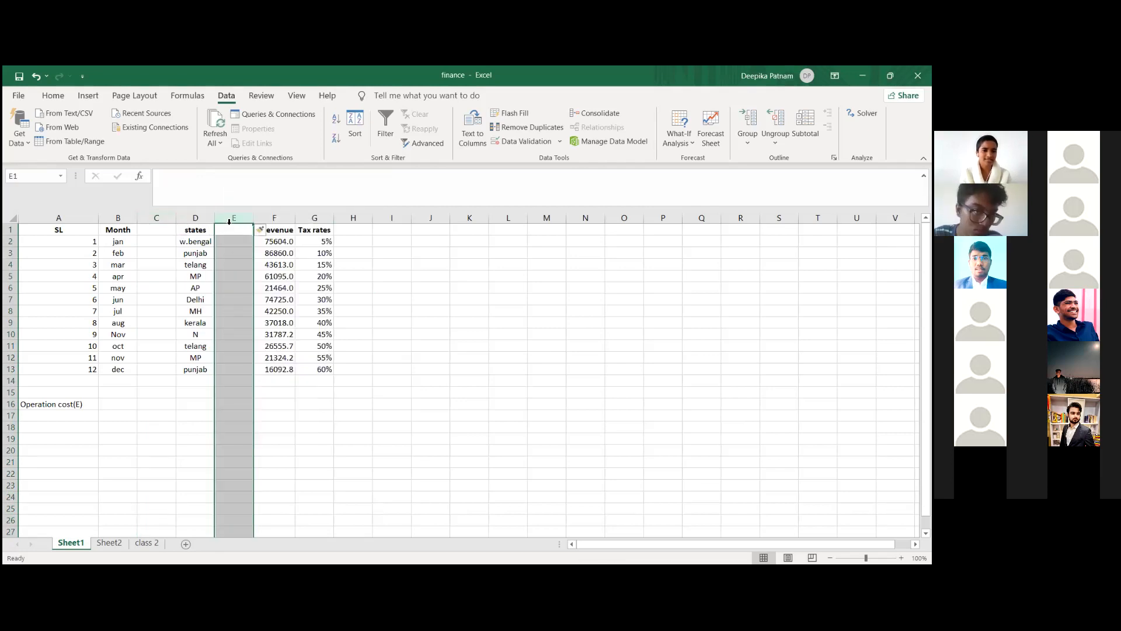
right_click(242, 218)
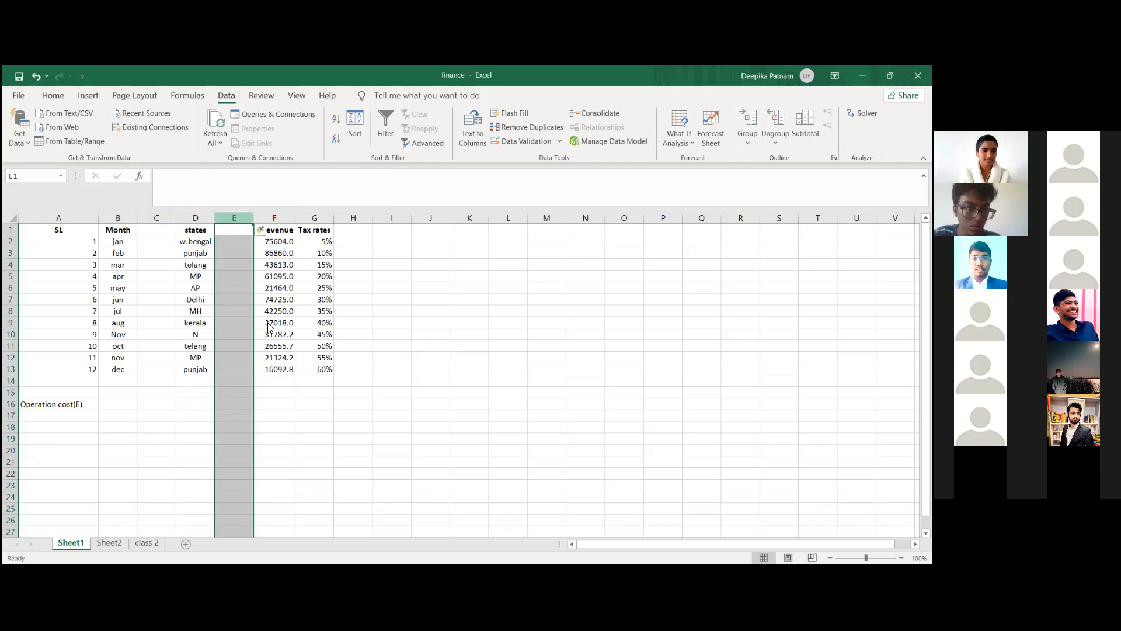
left_click(267, 322)
left_click(291, 392)
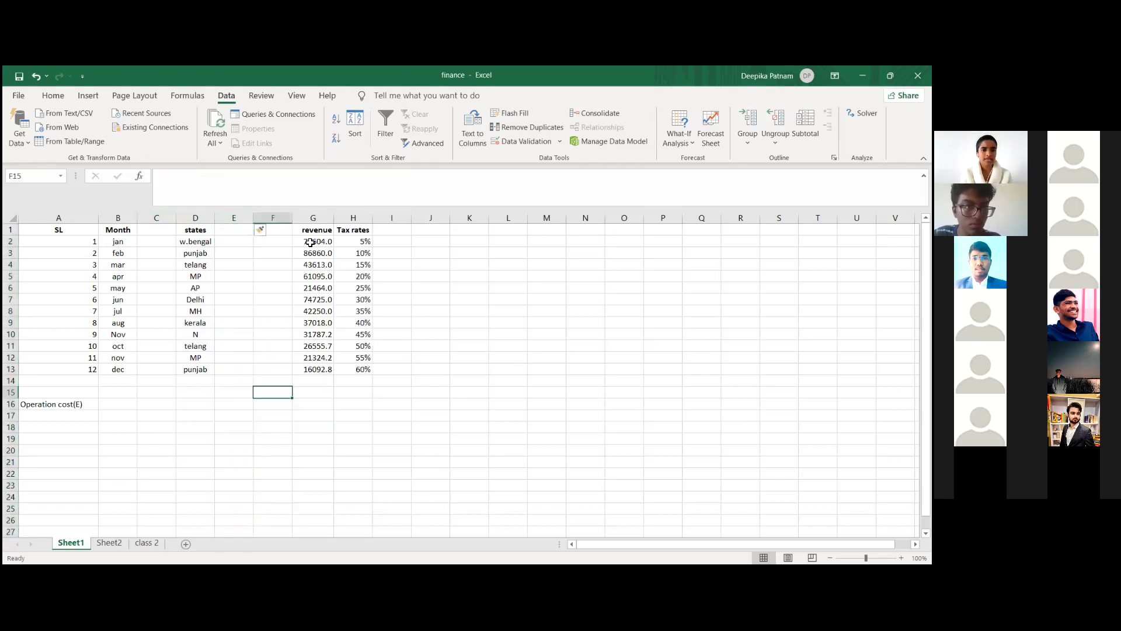
left_click(318, 233)
key("shift+F10")
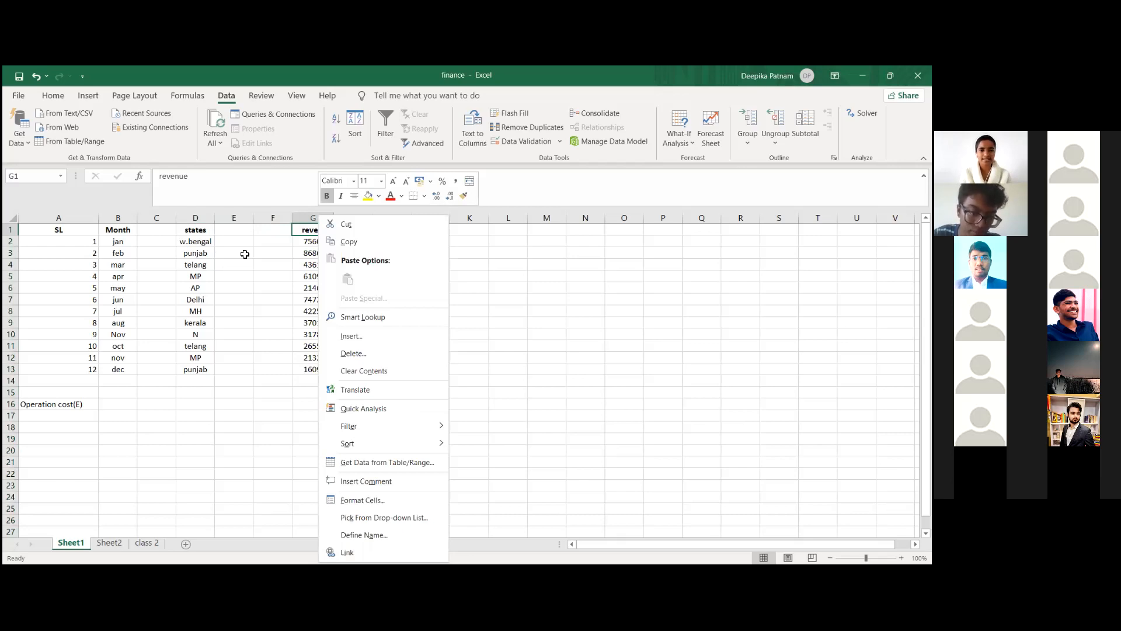
key("Escape")
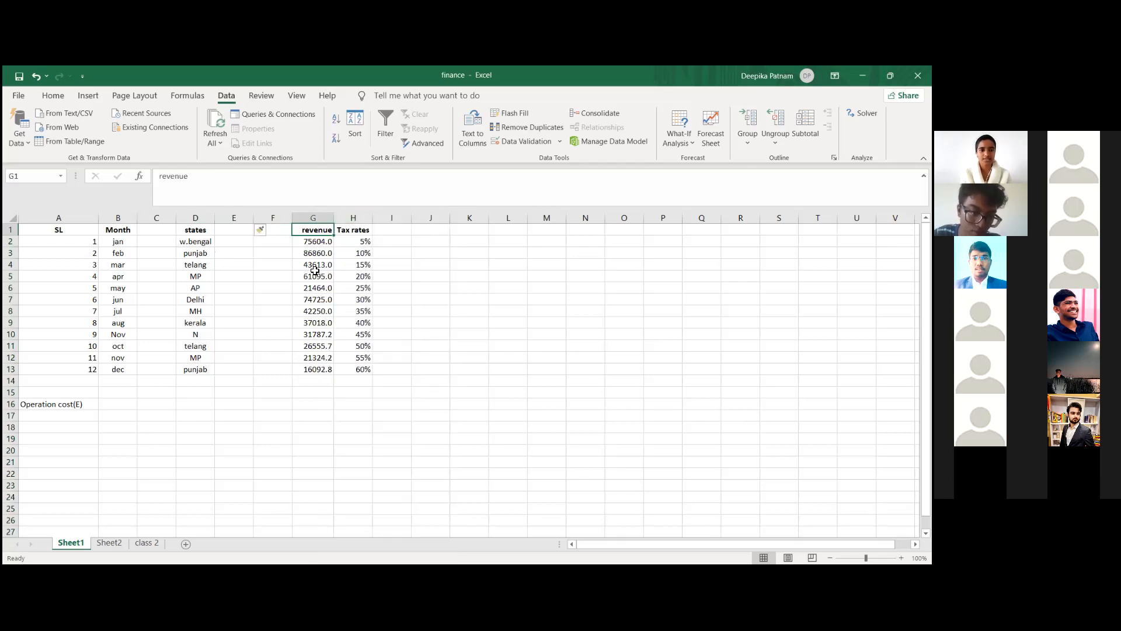
left_click(321, 218)
left_click(231, 289)
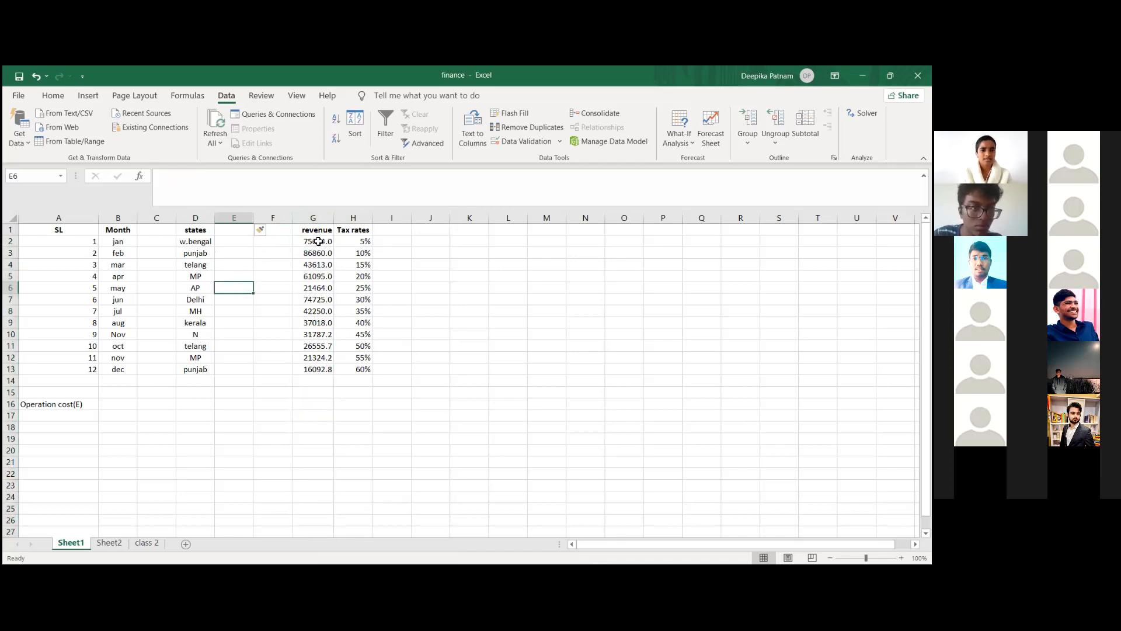
left_click(416, 240)
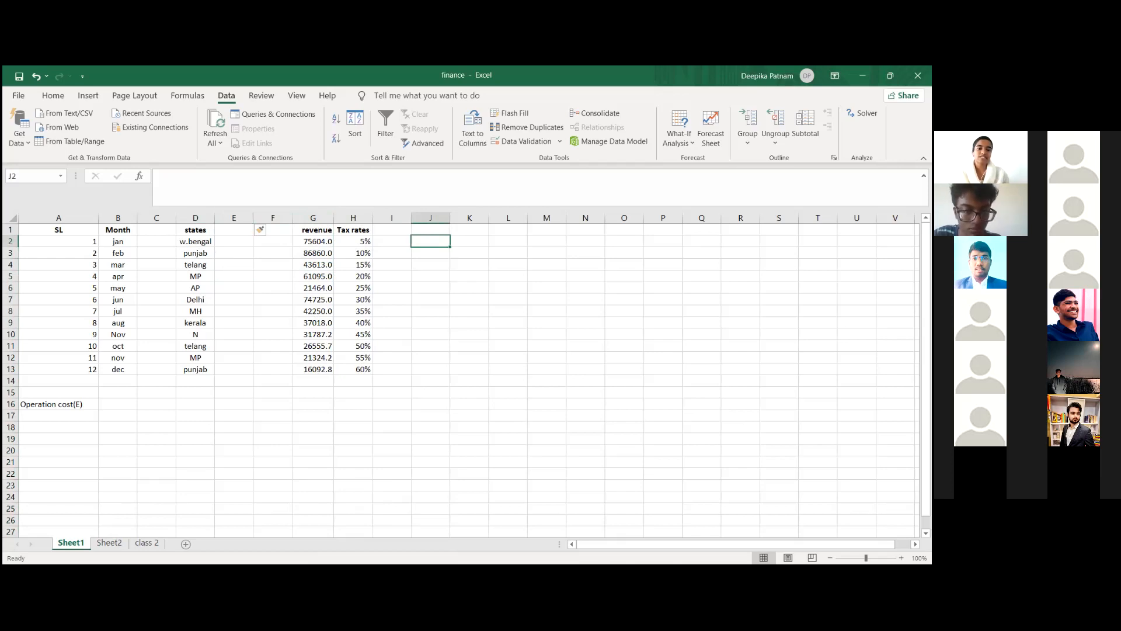
left_click(393, 228)
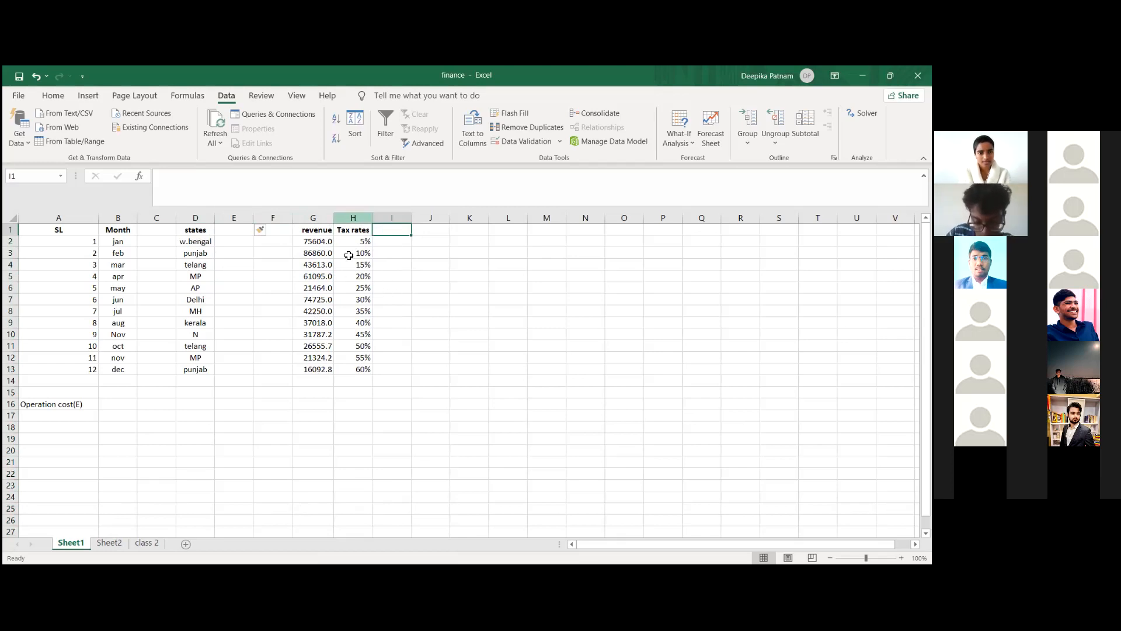
right_click(389, 243)
left_click(386, 239)
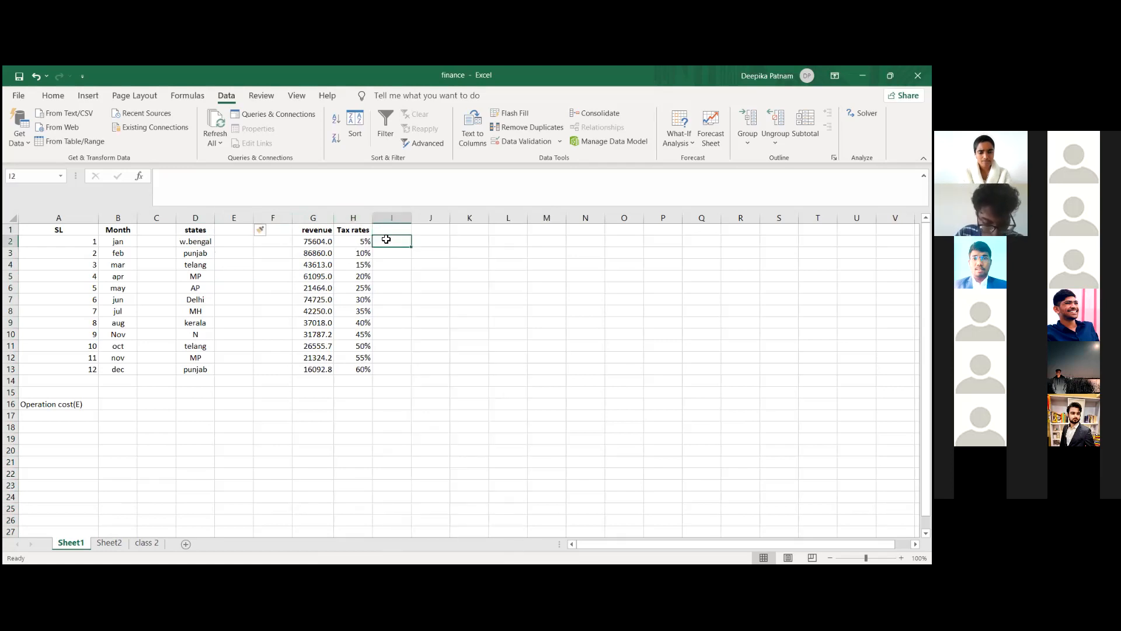
type("=")
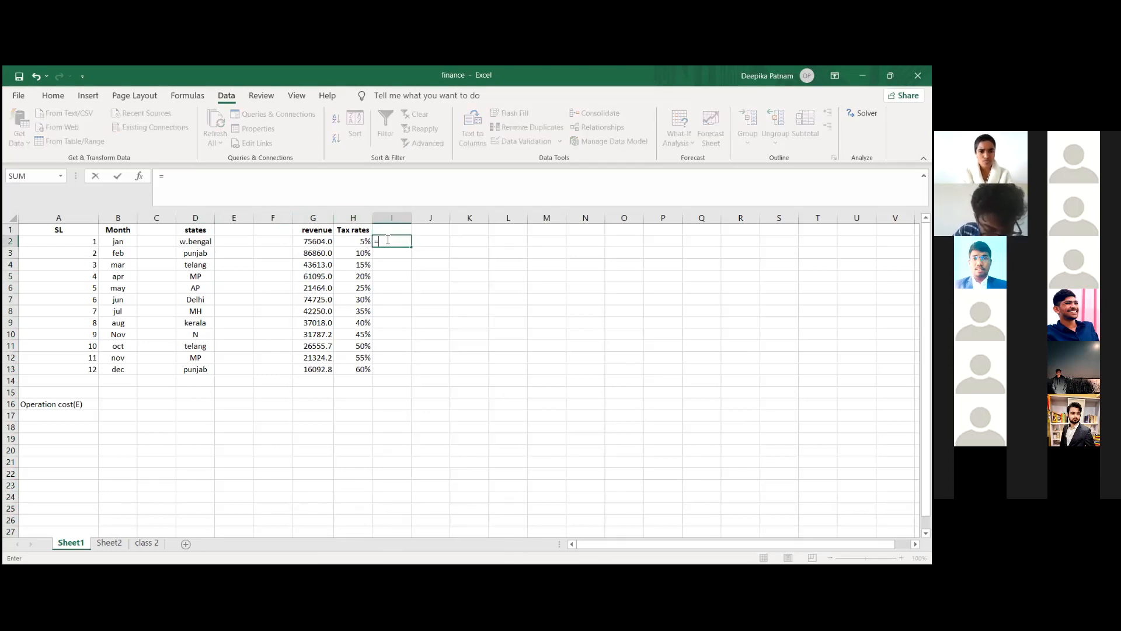
left_click(323, 244)
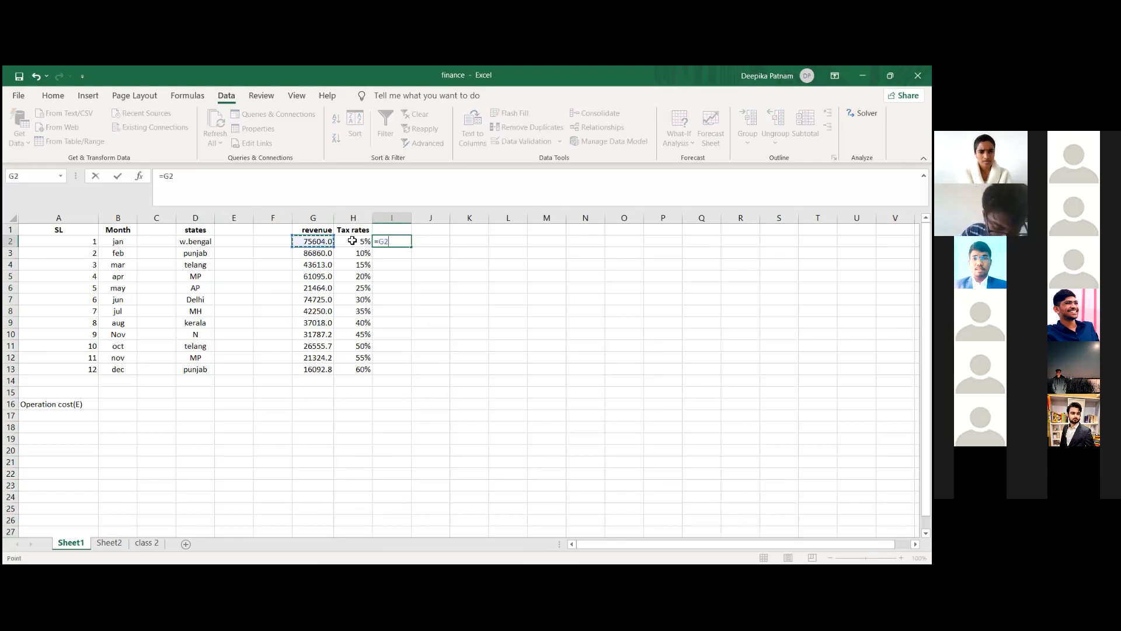
left_click(393, 228)
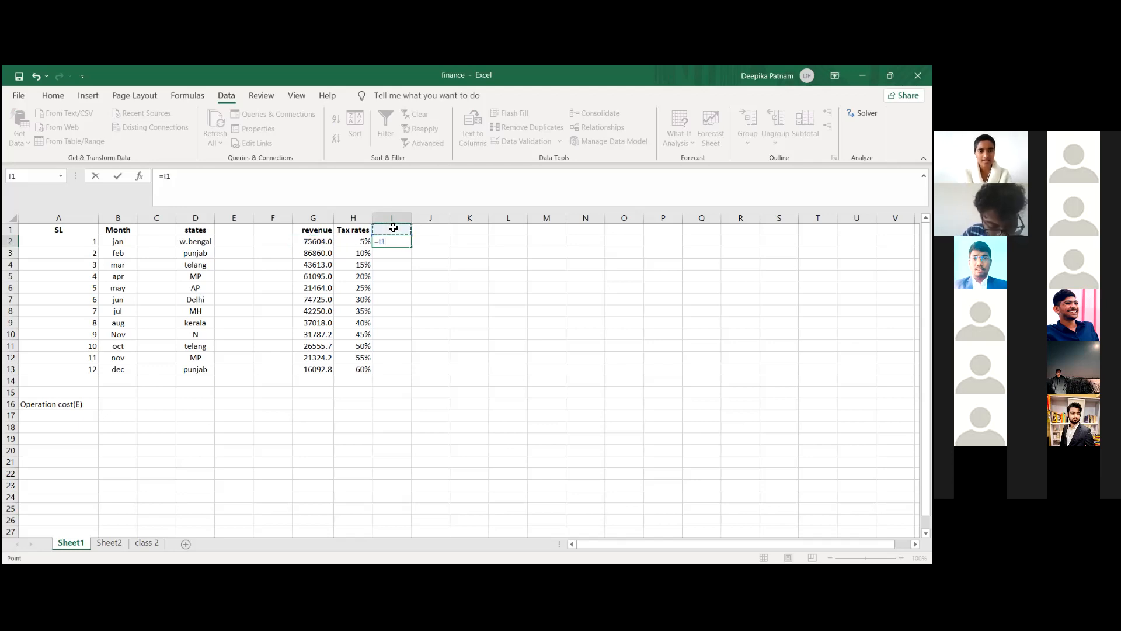
key("Escape")
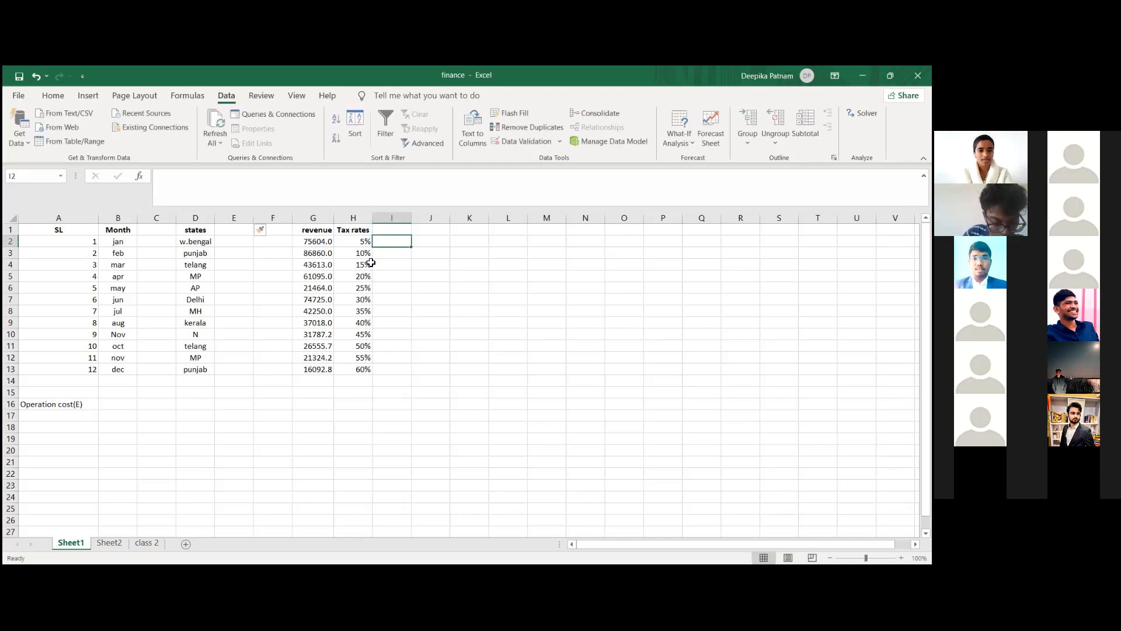
Step: Add the header "profit after tax" in cell I1 and widen column I to fit it
left_click(399, 227)
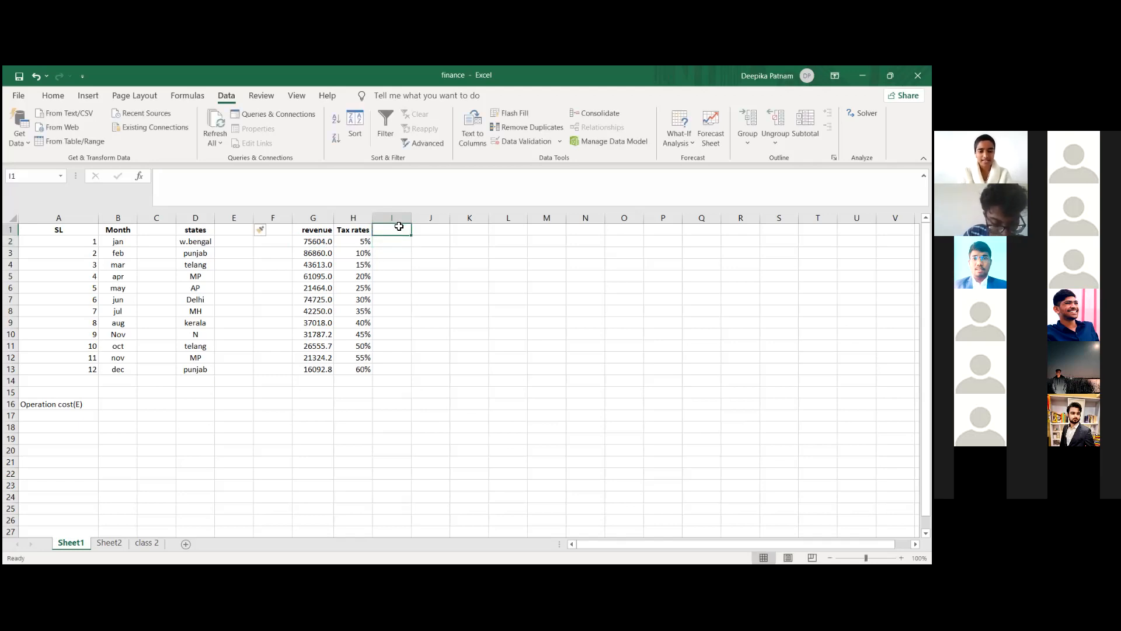
type("profit after tax")
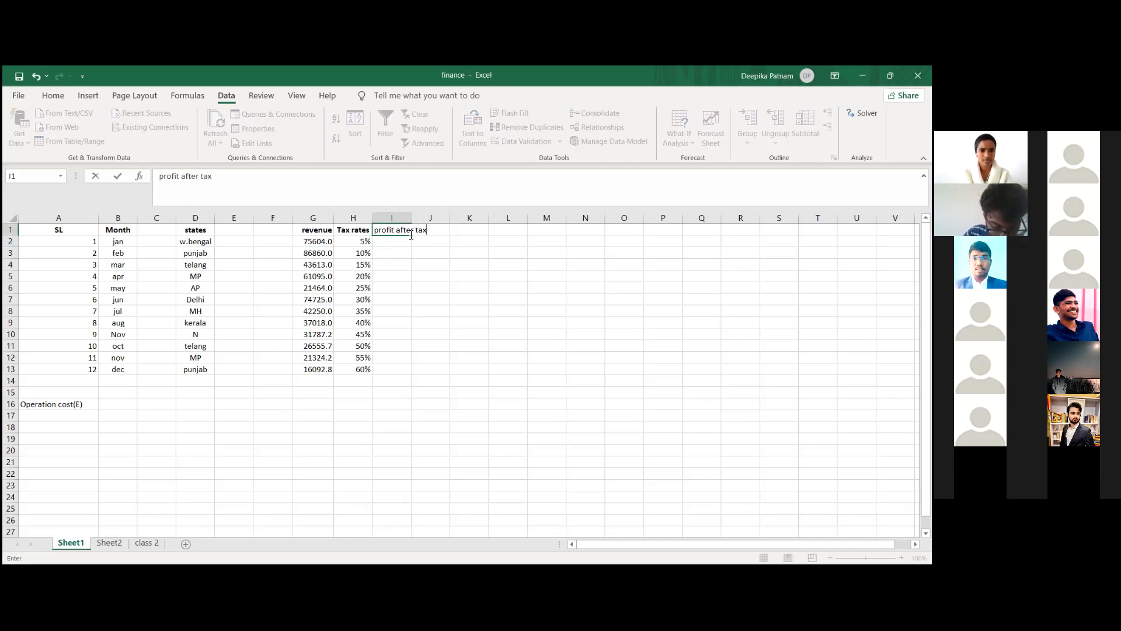
left_click(410, 242)
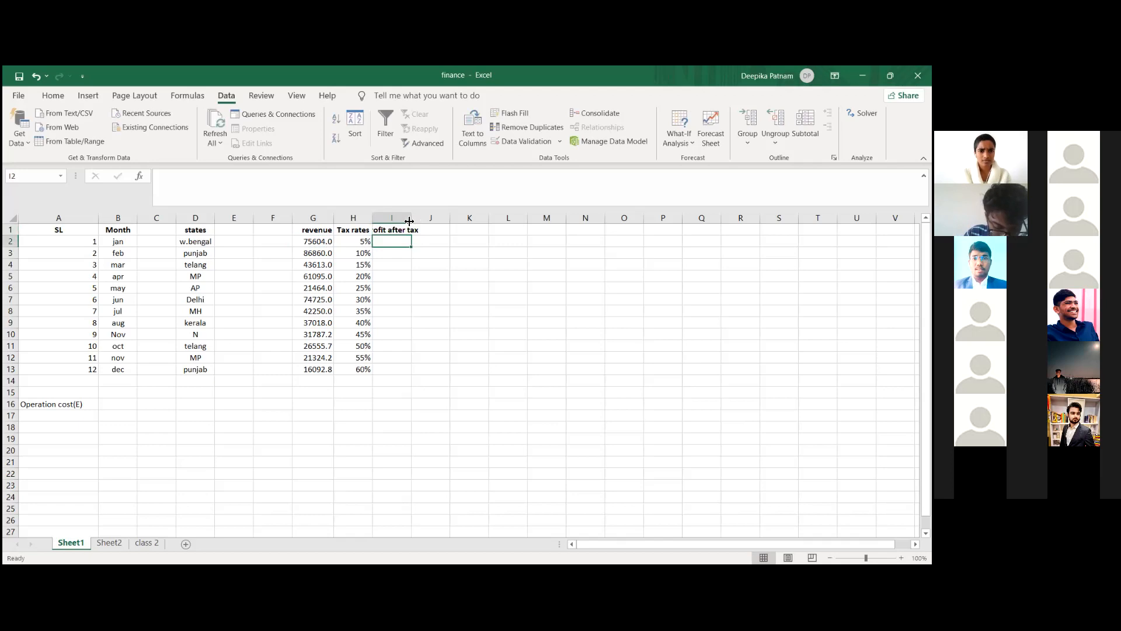
left_click_drag(457, 215, 452, 214)
Step: Add the header "expenses" in cell F1, next to the revenue column
left_click(283, 229)
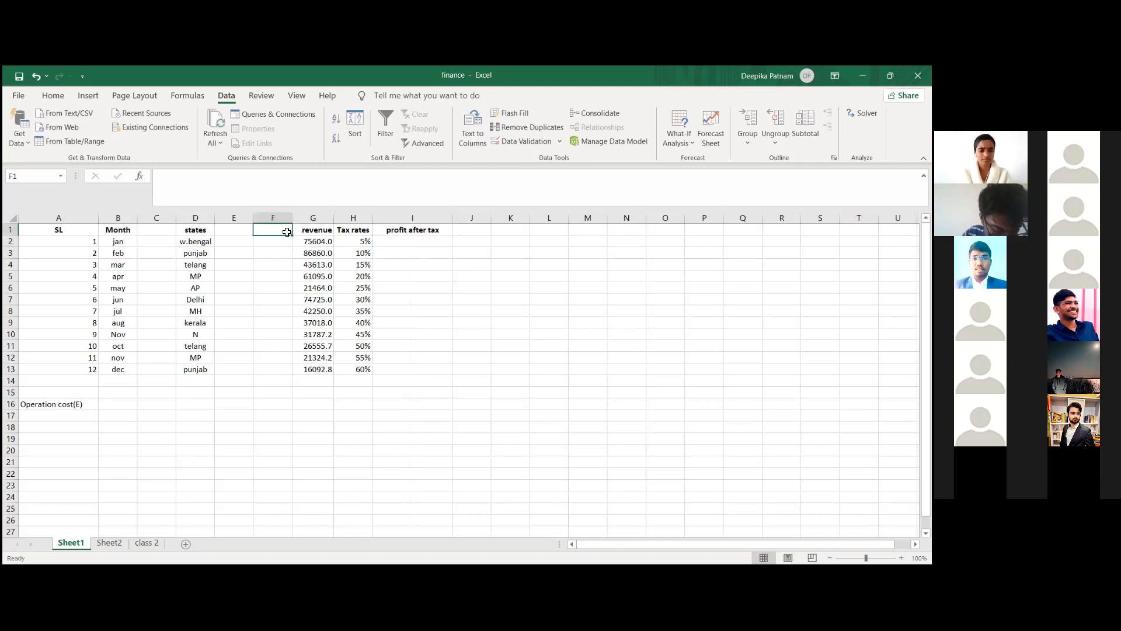
type("expenses")
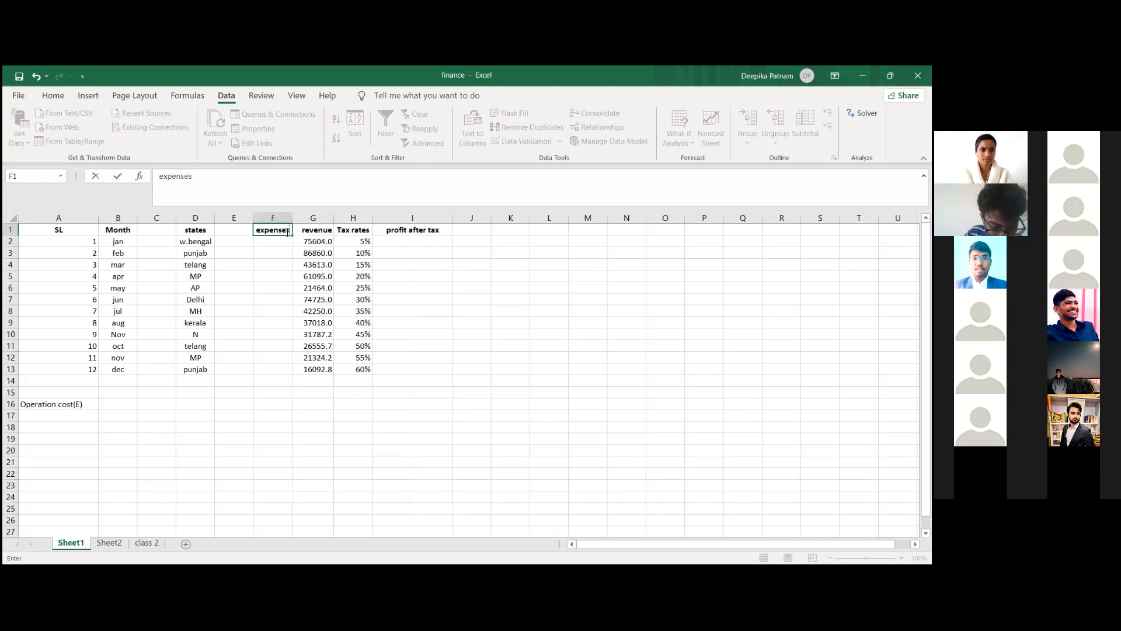
left_click(279, 243)
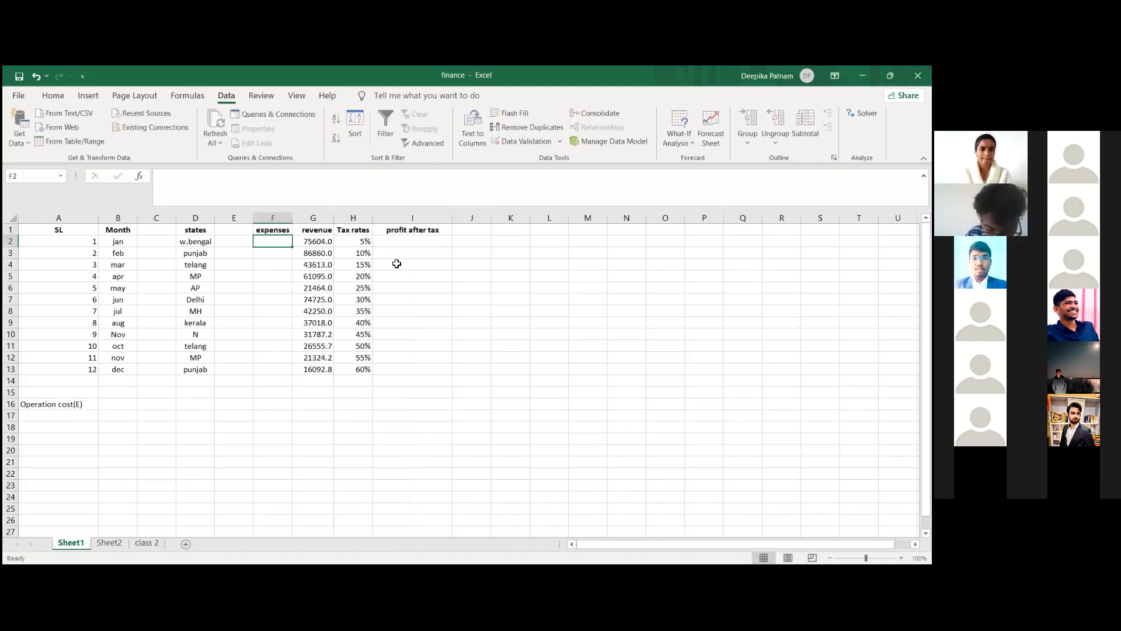
left_click(414, 245)
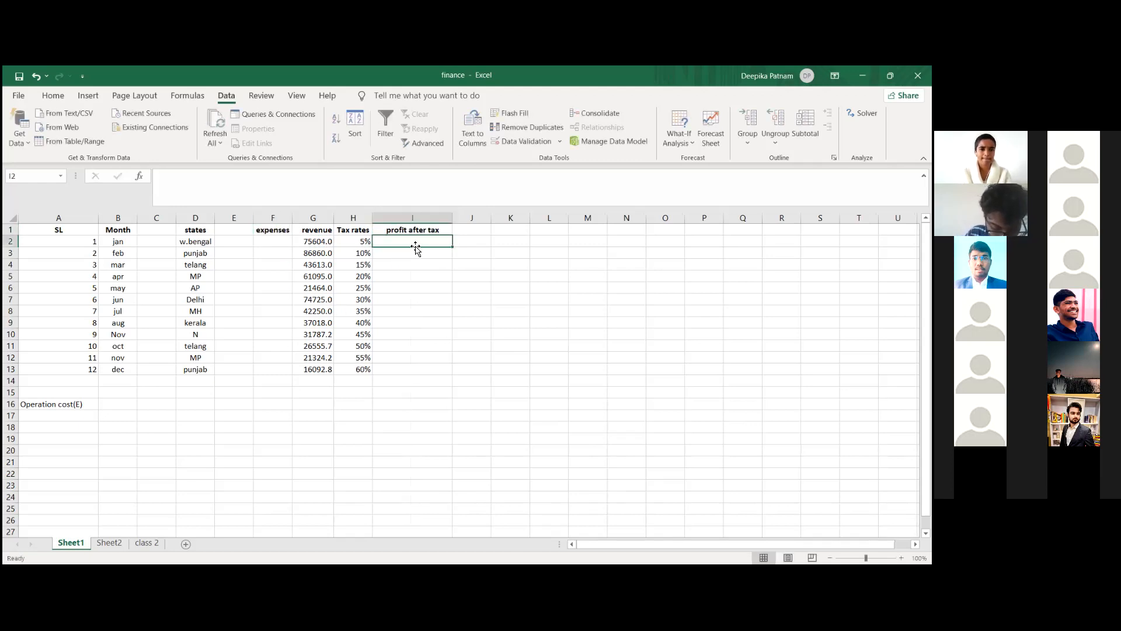
left_click(267, 243)
Step: Insert a blank column between the revenue and Tax rates columns
left_click_drag(334, 219, 331, 218)
left_click(344, 218)
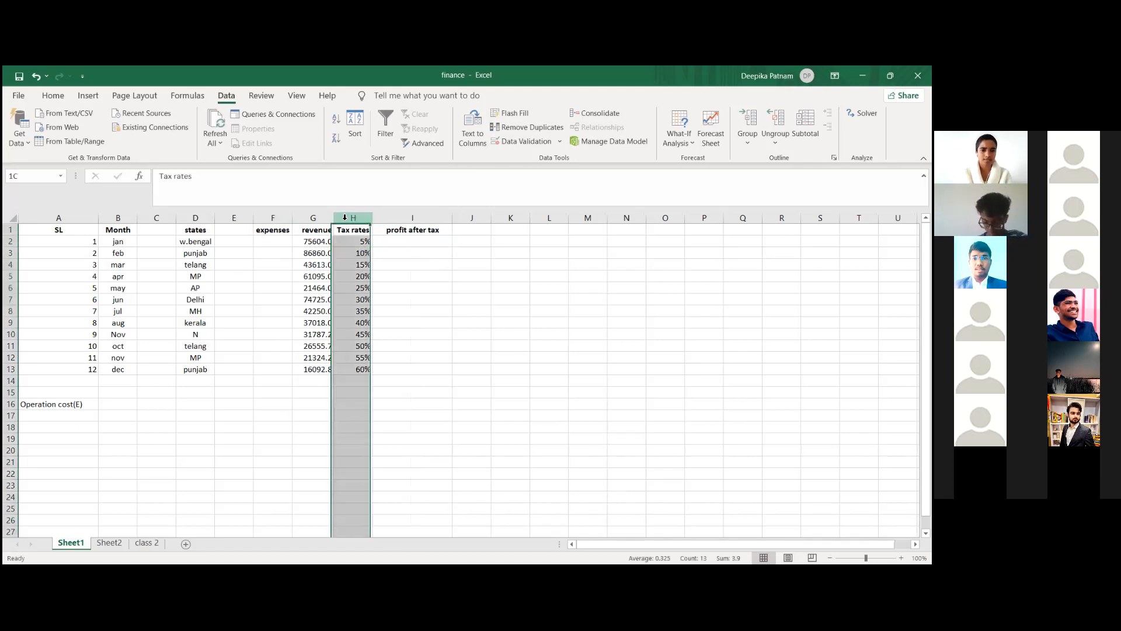
right_click(345, 218)
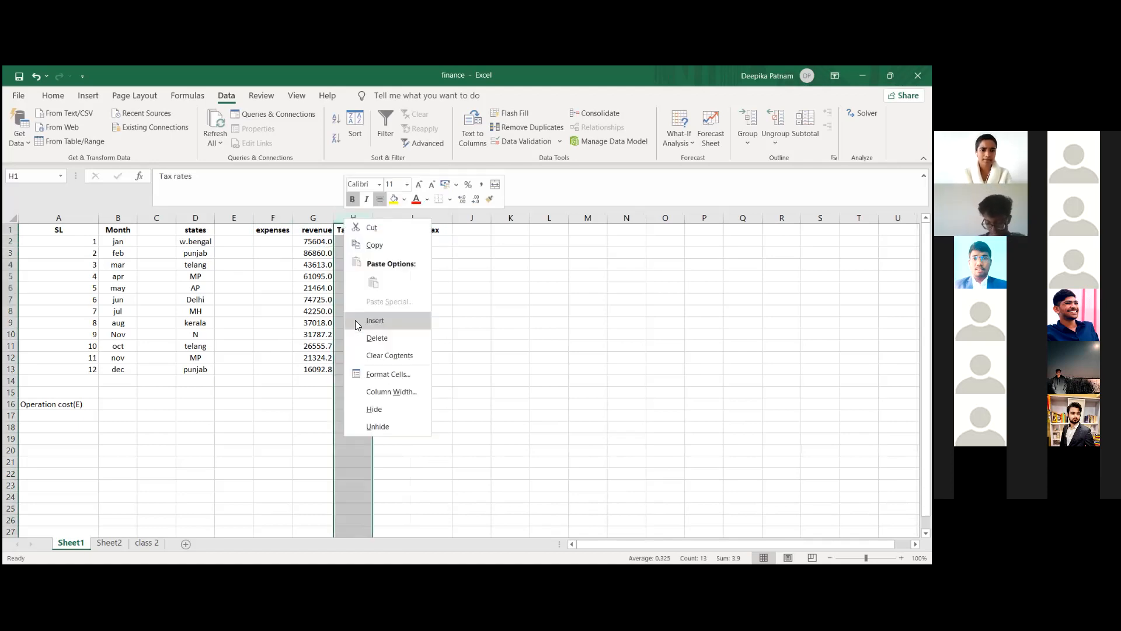
key("Return")
Step: Move the "expenses" header text from cell F1 to cell H1
left_click(278, 231)
key("ctrl+c")
key("Escape")
left_click(200, 177)
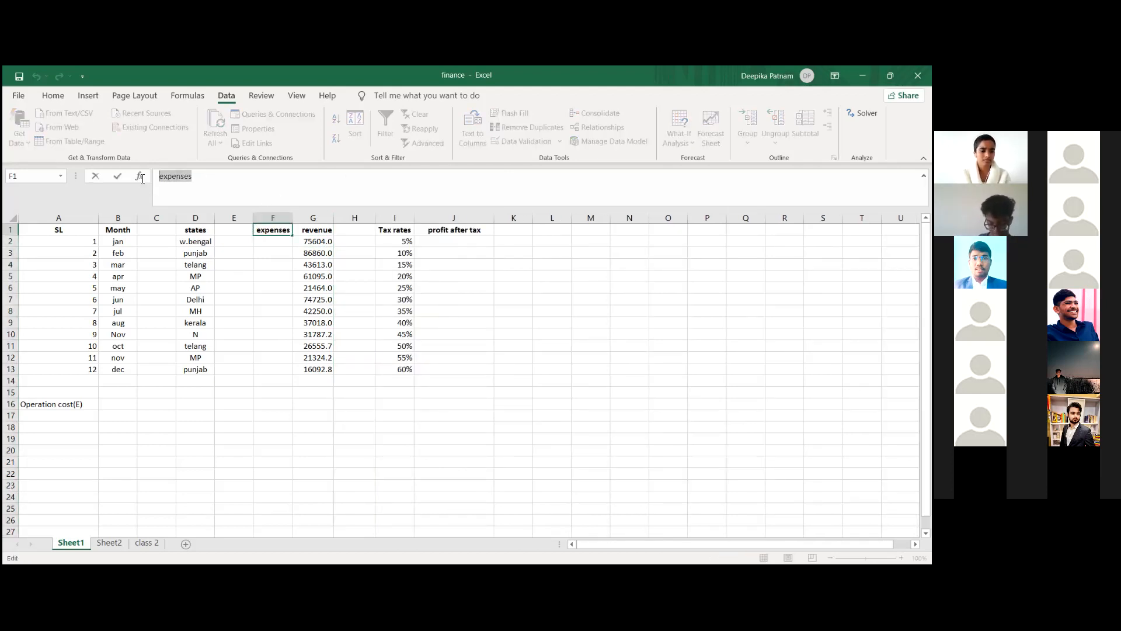
key("BackSpace")
key("BackSpace")
key("BackSpace")
key("BackSpace")
key("BackSpace")
key("BackSpace")
key("BackSpace")
key("BackSpace")
left_click(360, 231)
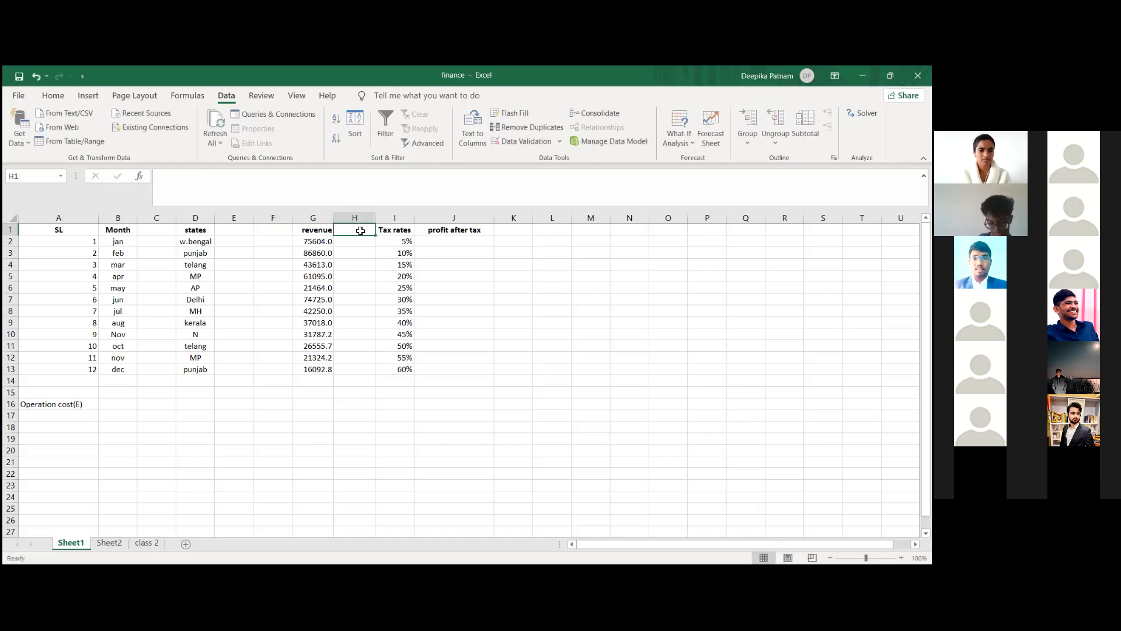
key("ctrl+v")
Step: Enter the January to March expenses in cells H2:H4 as 4624, 758 and 457
left_click(357, 246)
type("4624")
left_click(359, 252)
type("7")
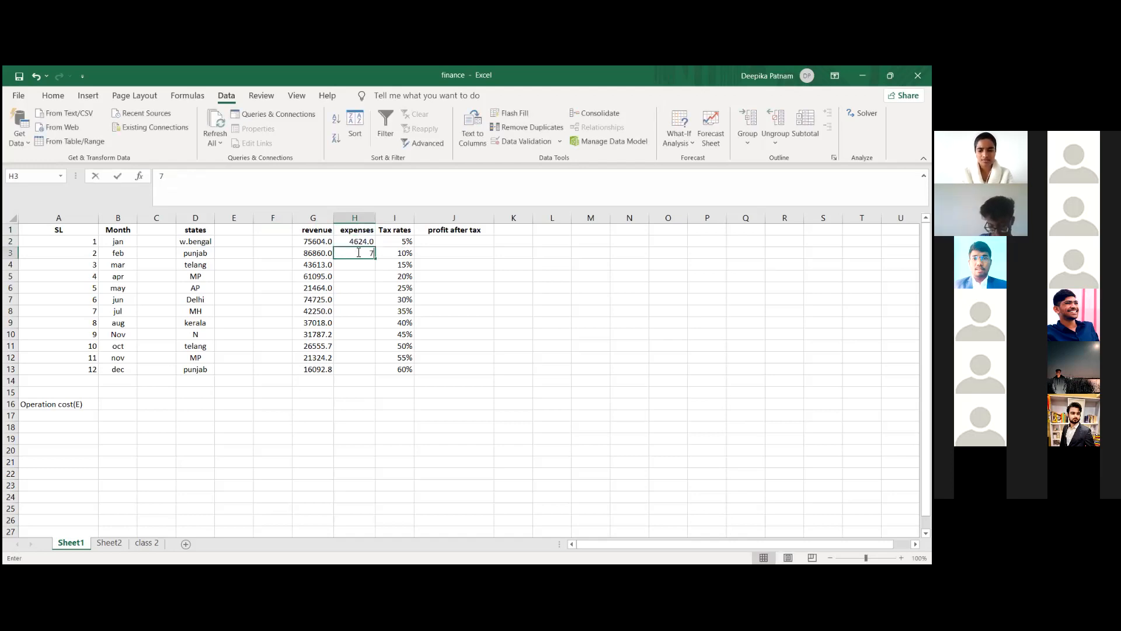
type("58")
left_click(357, 267)
type("457")
Step: Enter the April to June expenses in cells H5:H7 as 486, 157 and 1275
left_click(352, 278)
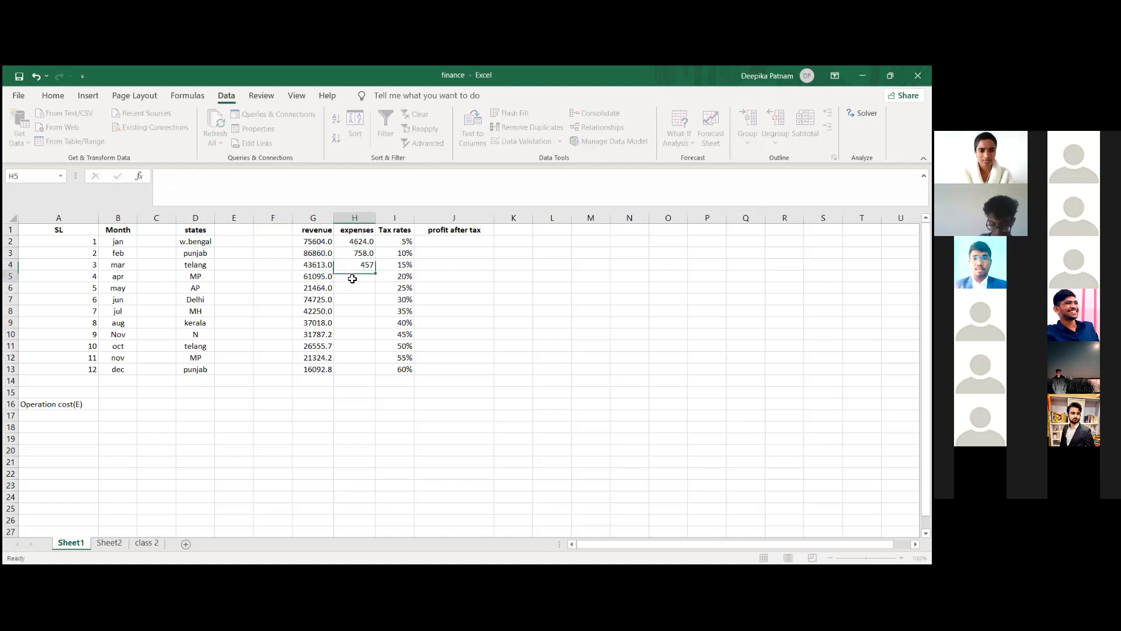
type("486")
left_click(352, 290)
type("157")
left_click(351, 301)
type("1275")
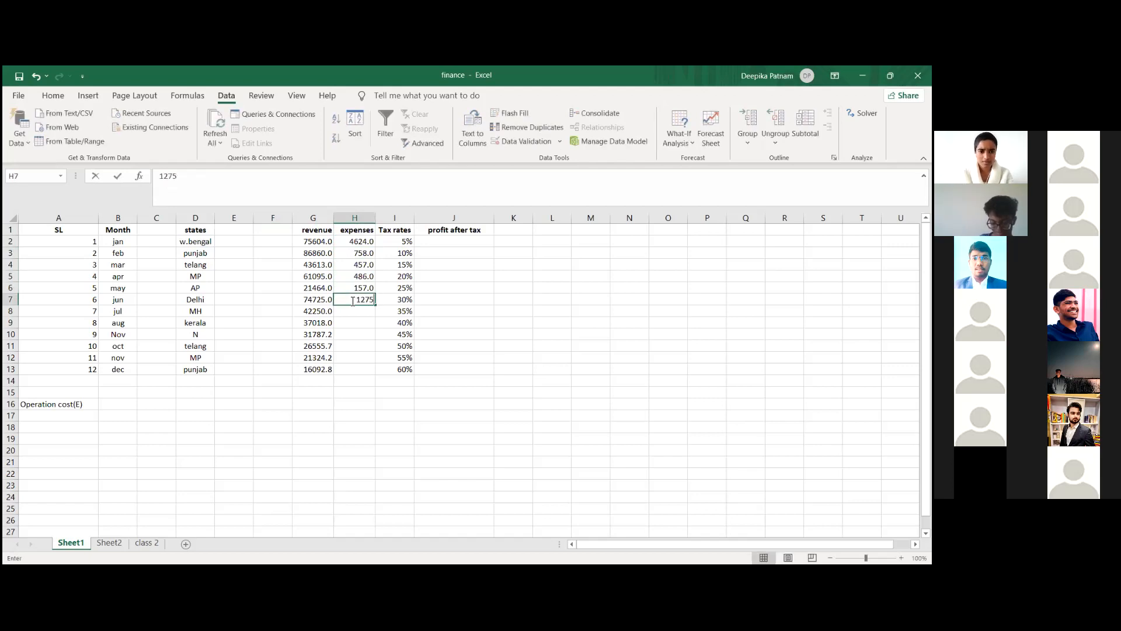
Step: Enter the expenses 8459, 7568 and 3587 in cells H8:H10
left_click(351, 311)
type("8459")
left_click(351, 322)
type("7568")
left_click(348, 332)
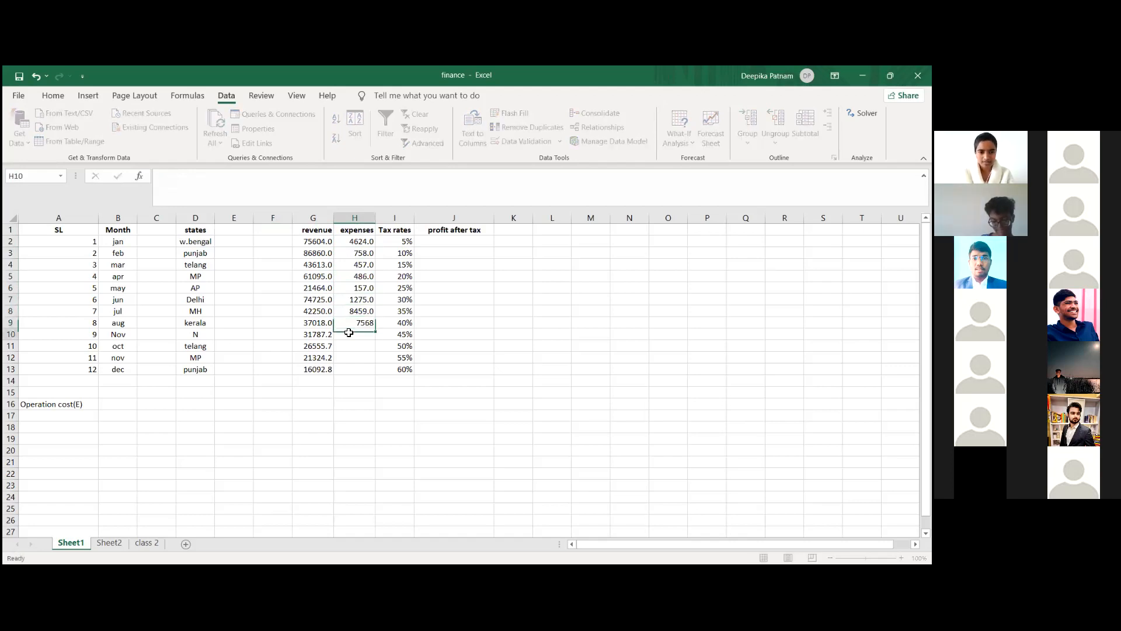
type("3587")
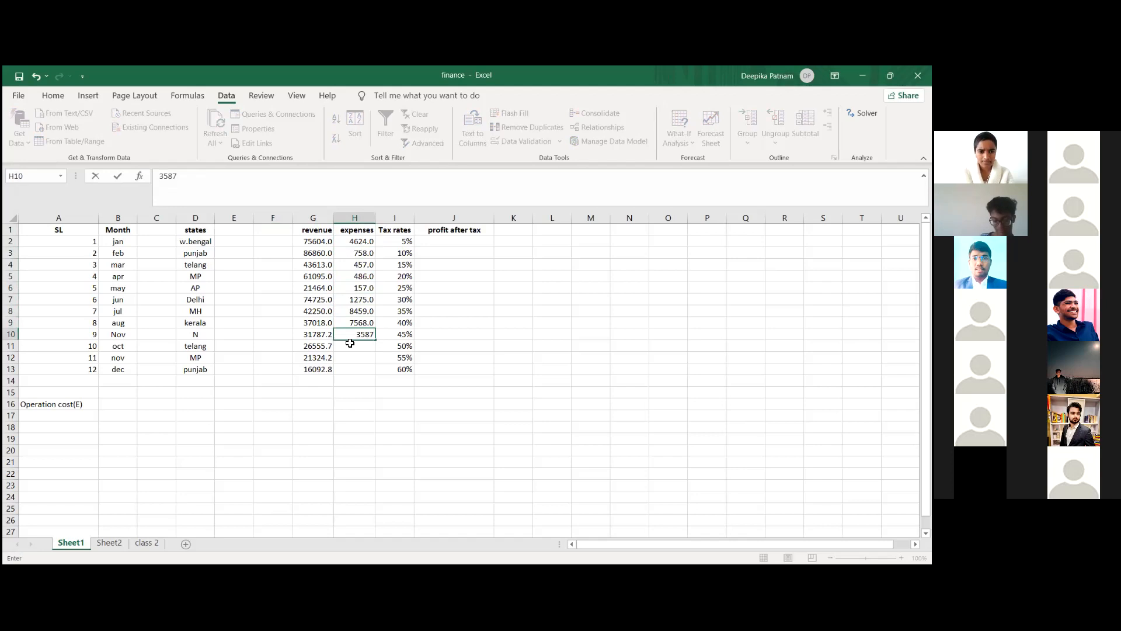
Step: Enter the expenses 4896 in cell H11 and 7896 in cell H12
left_click(350, 345)
type("4896")
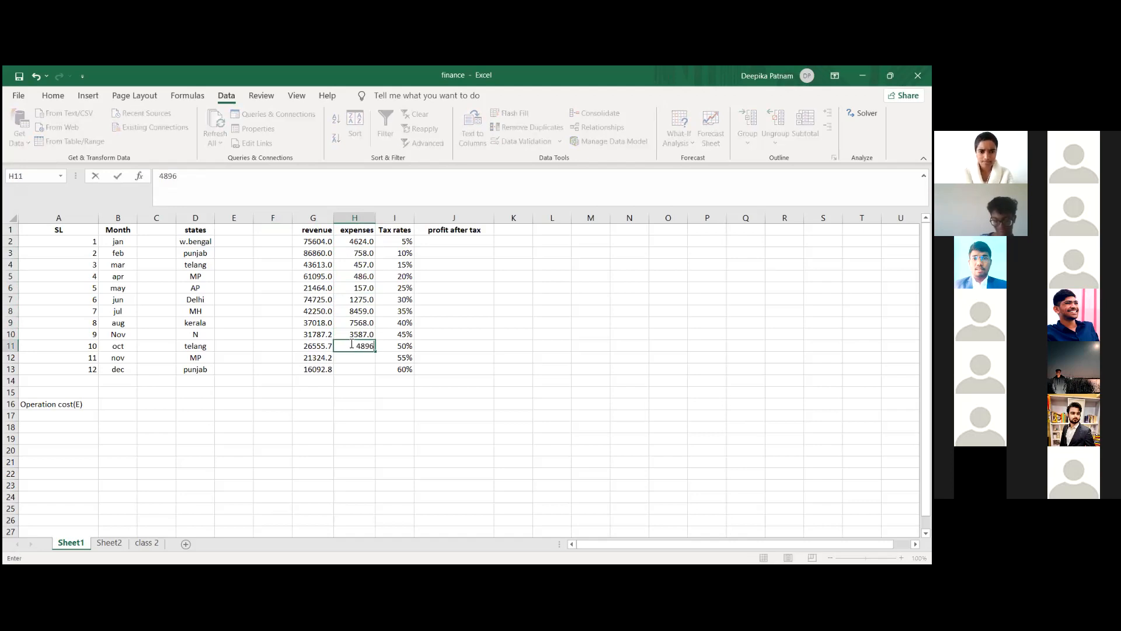
left_click(354, 357)
type("7896")
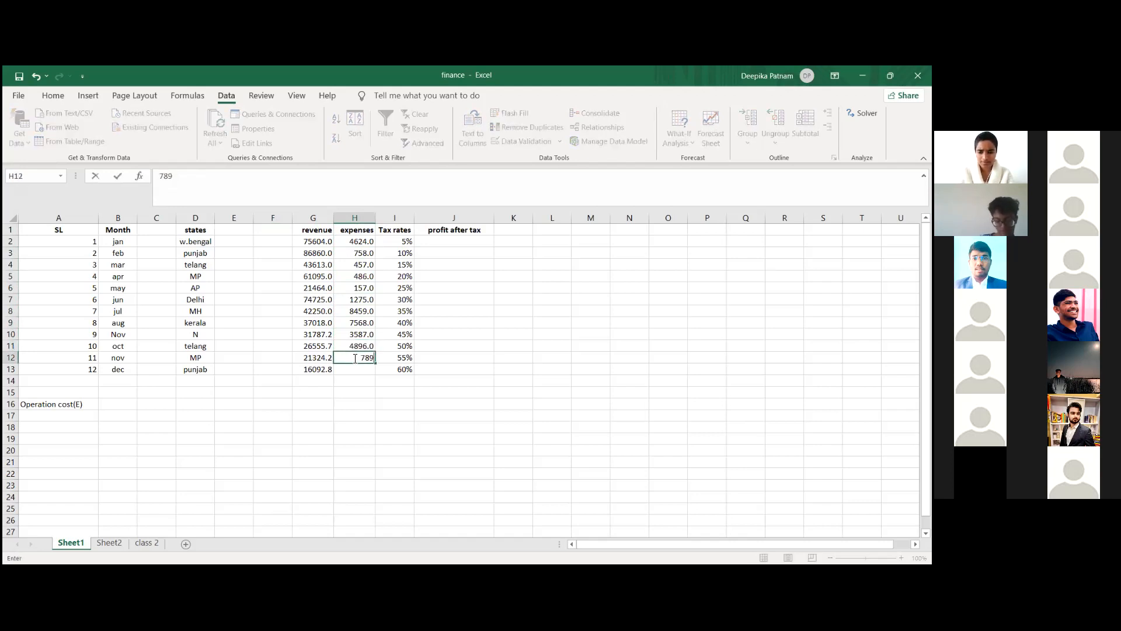
left_click(354, 371)
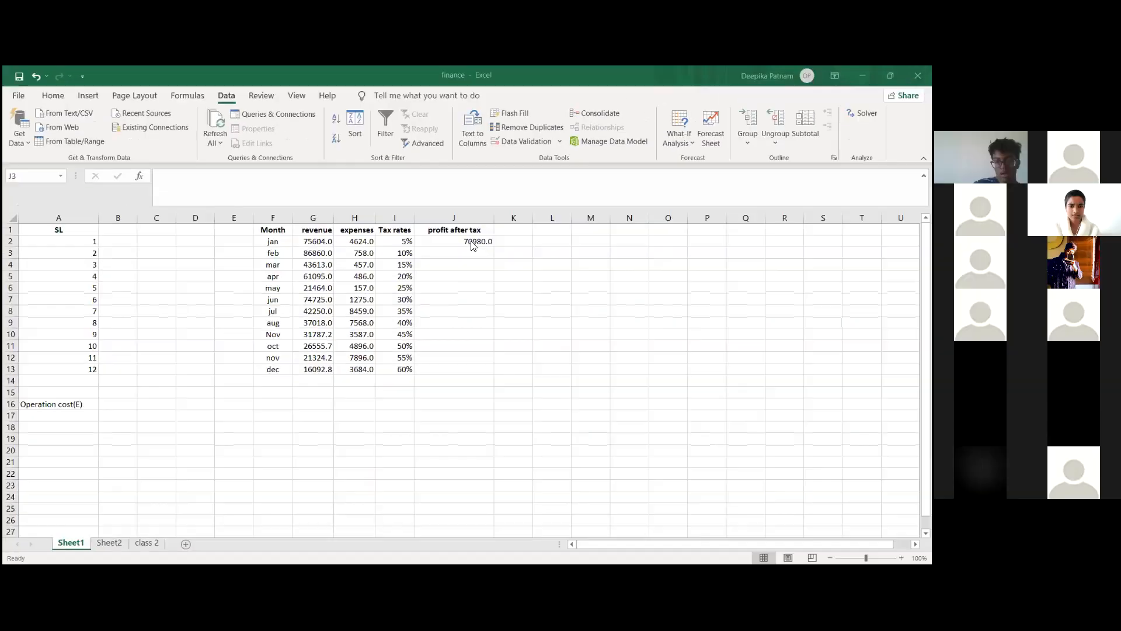
Step: Shorten the J1 header to "profit" and fill the J2 formula down through J13
left_click(471, 240)
left_click(470, 231)
left_click(467, 240)
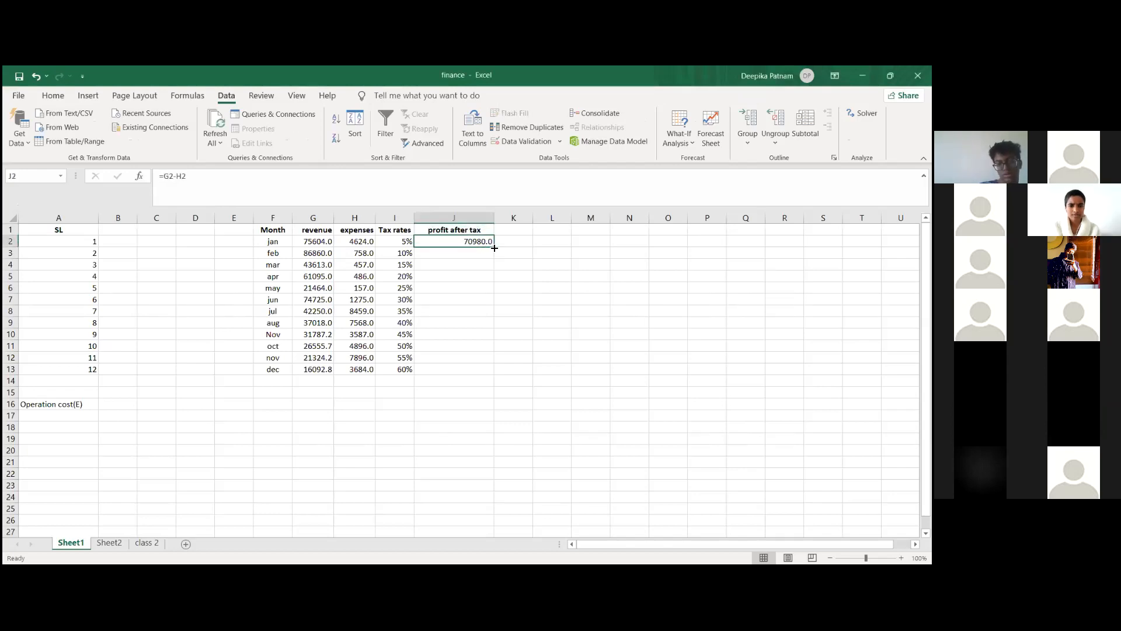
key("Up")
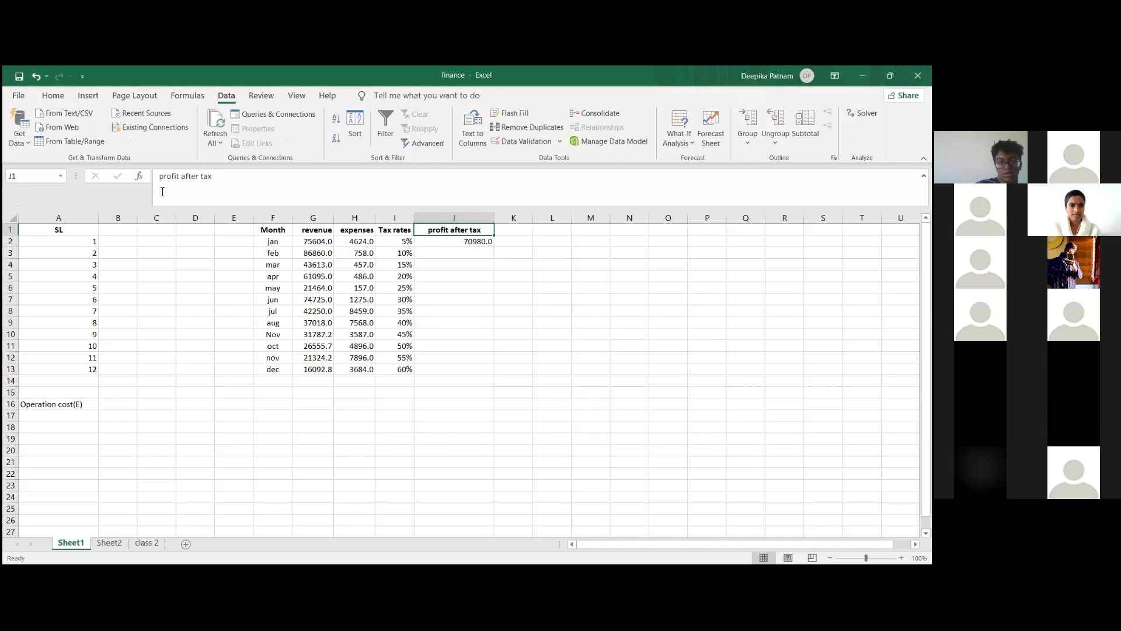
left_click_drag(181, 179, 213, 178)
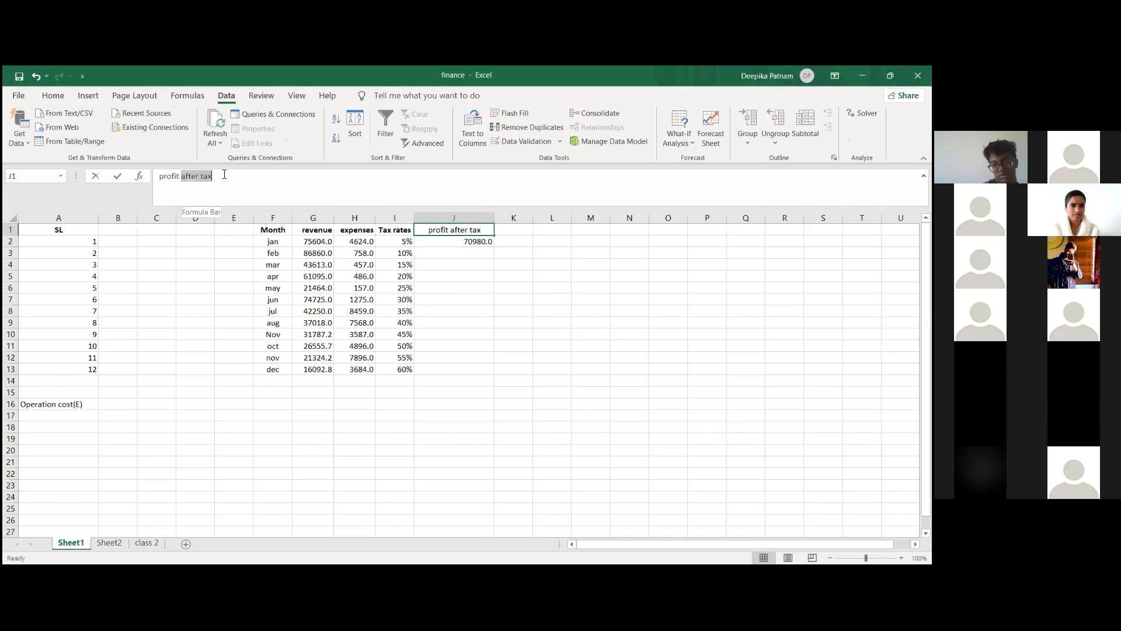
key("BackSpace")
left_click(453, 278)
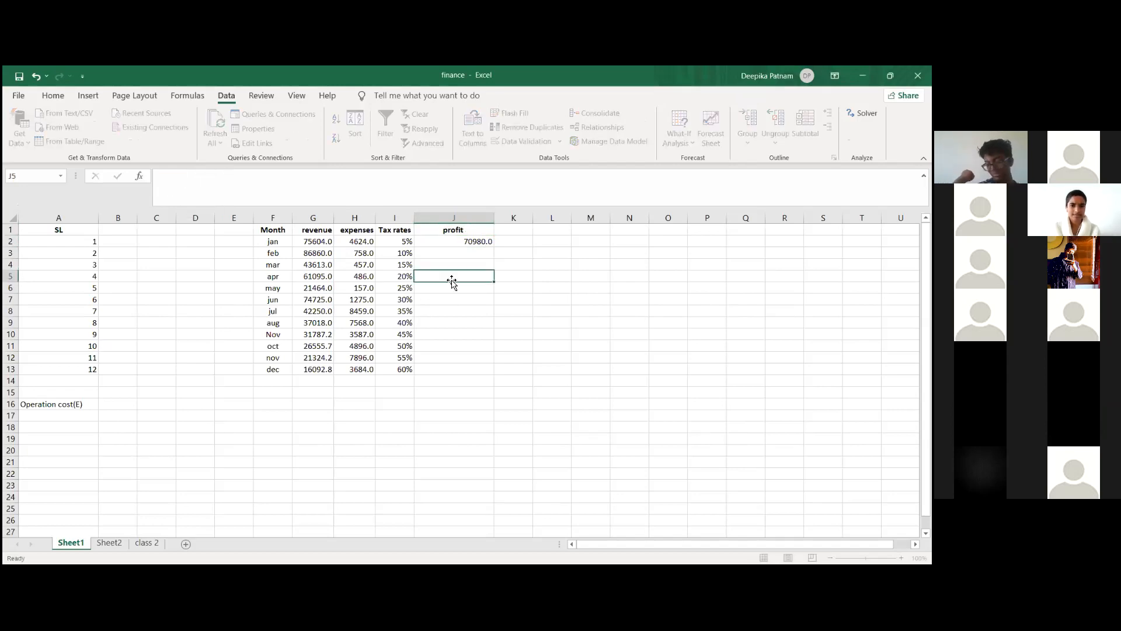
left_click(488, 245)
left_click_drag(493, 245, 493, 374)
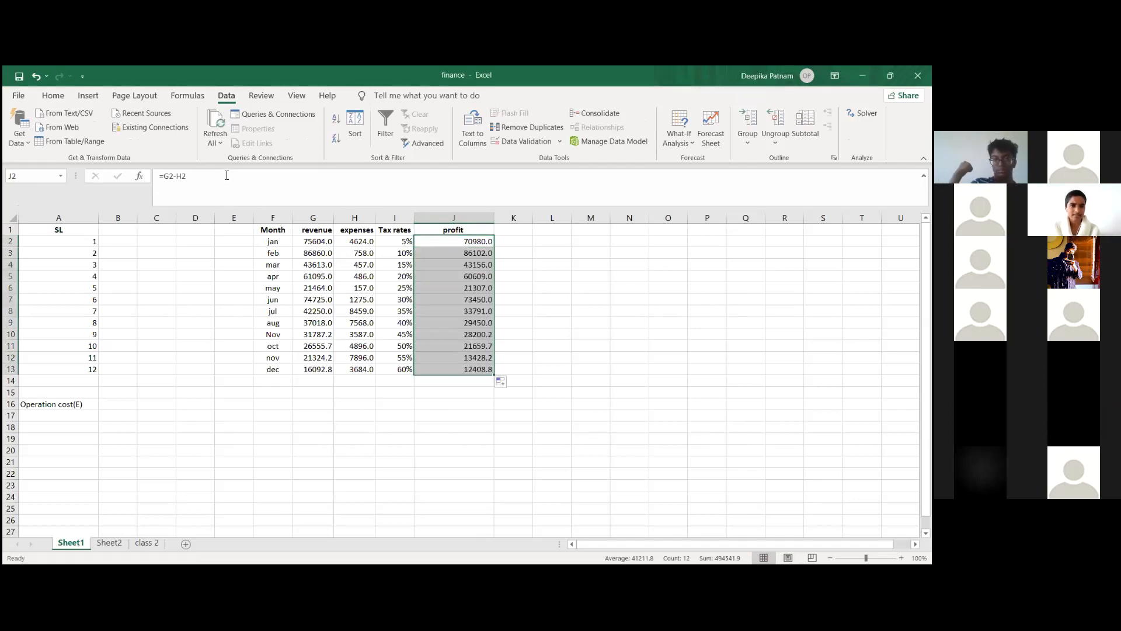
Step: Extend the header in cell J1 to read "profit befor tax"
left_click(458, 229)
left_click(281, 177)
type("b")
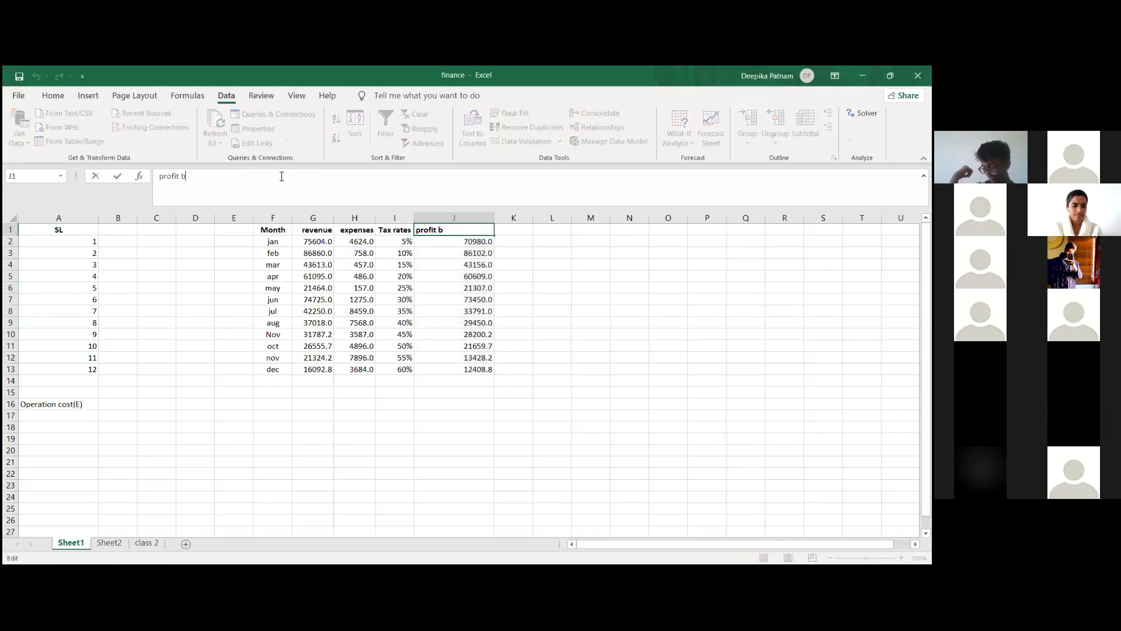
type("efor tax")
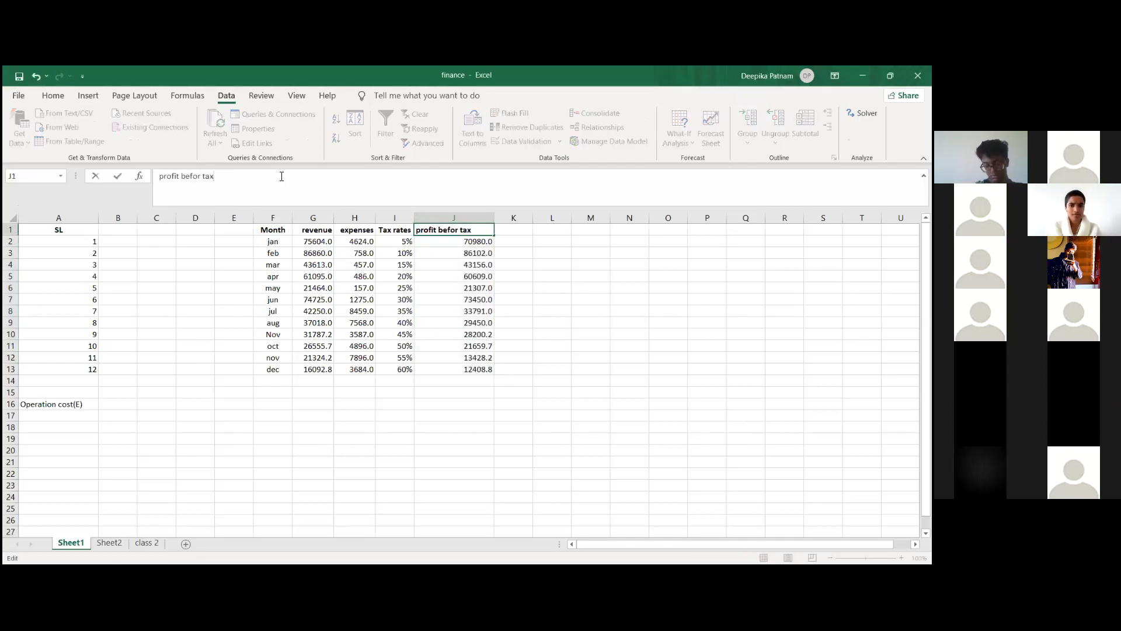
left_click(516, 279)
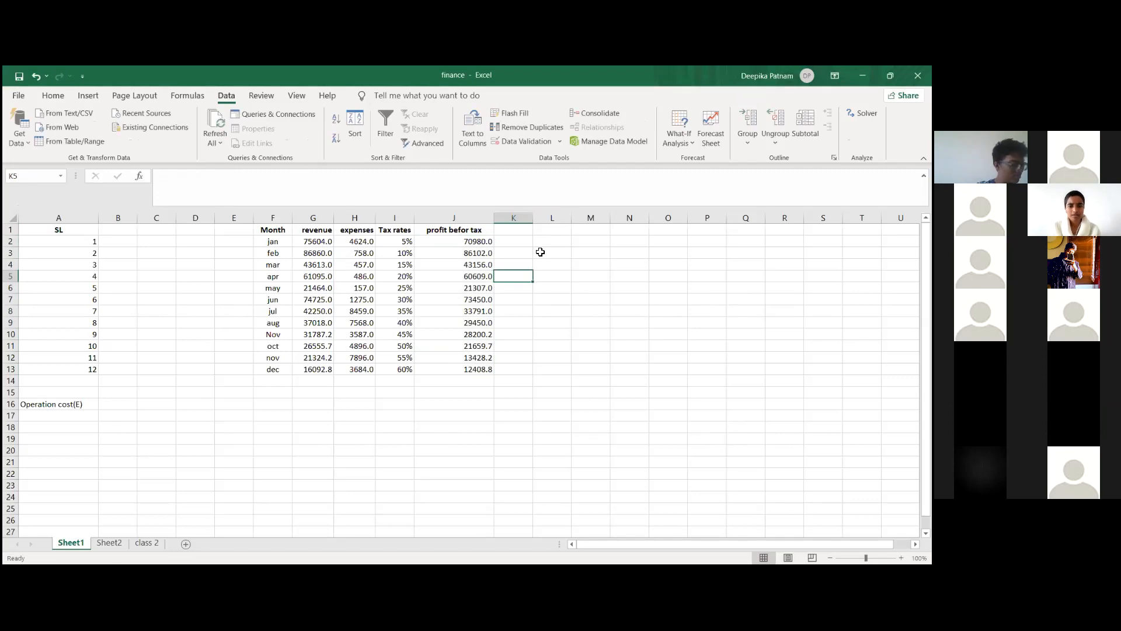
Step: Add the header "profit after tax" in cell K1 and widen column K to fit it
left_click(525, 233)
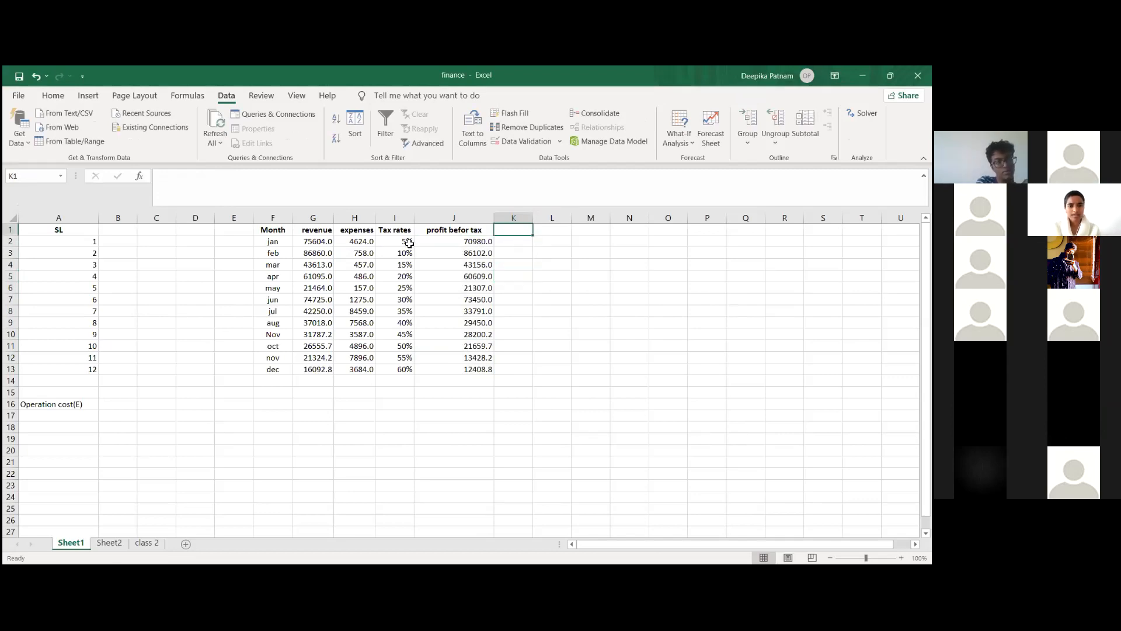
left_click(407, 242)
left_click(519, 232)
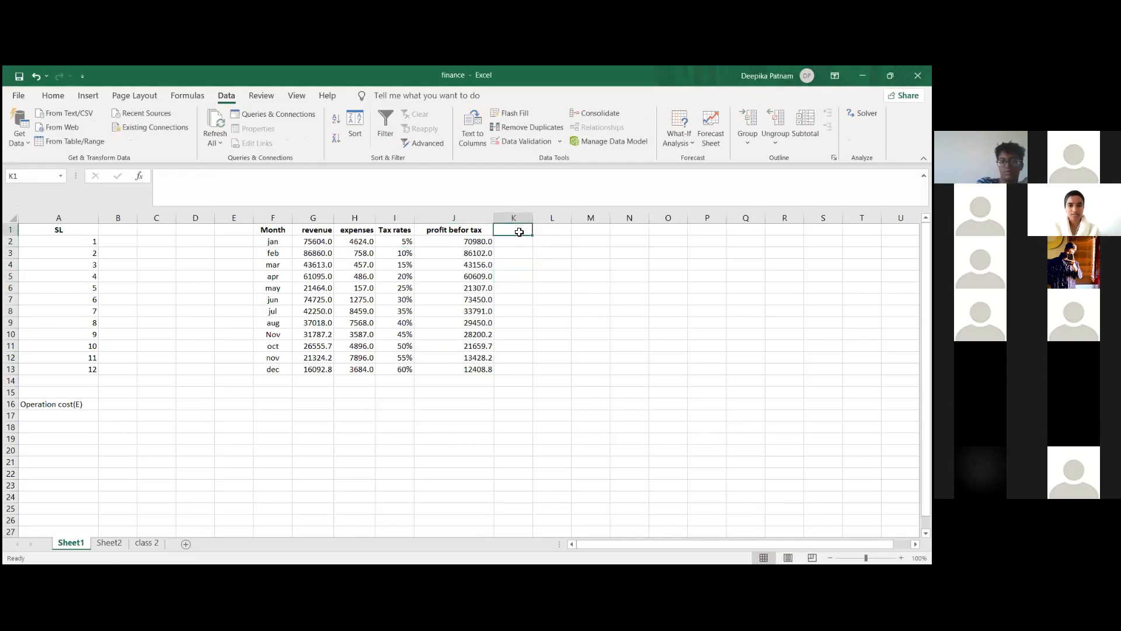
type("profit a")
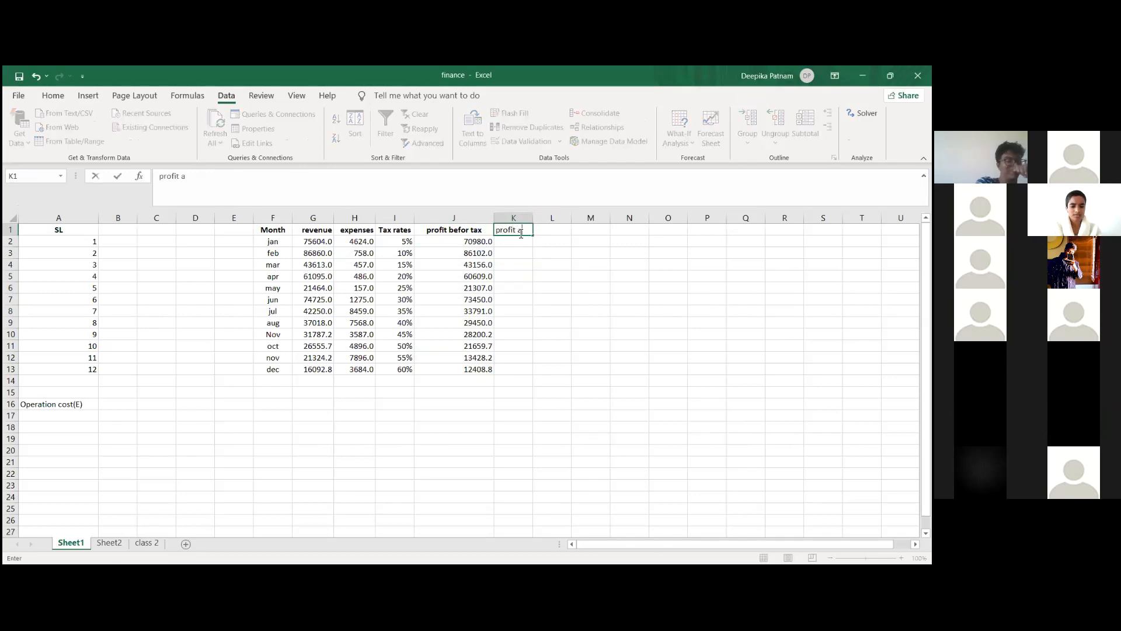
type("fter tax")
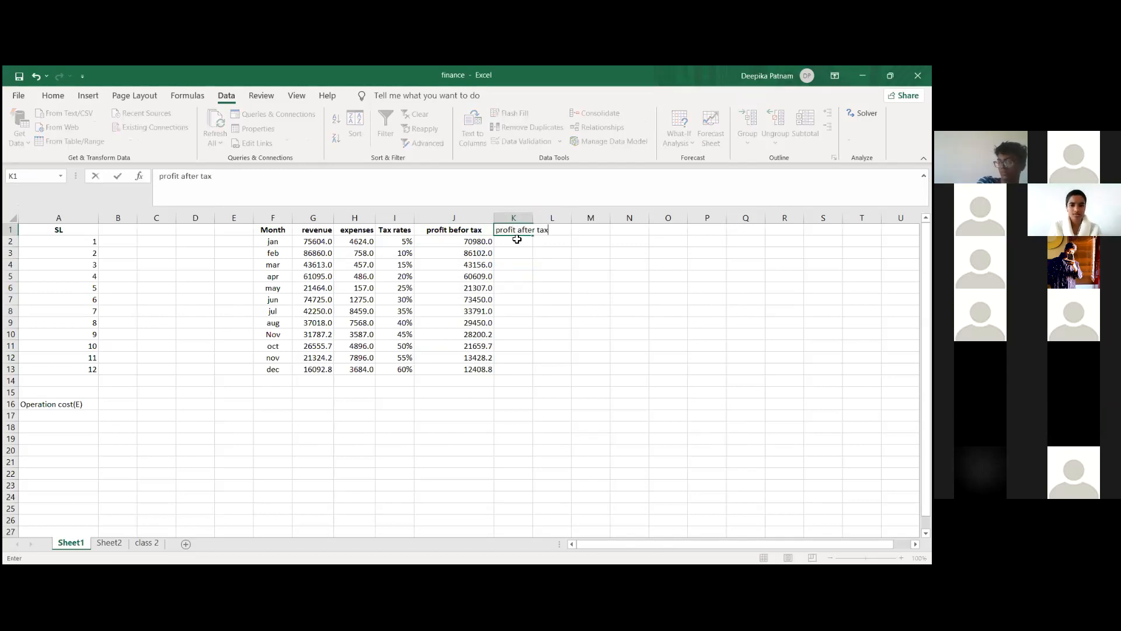
key("Return")
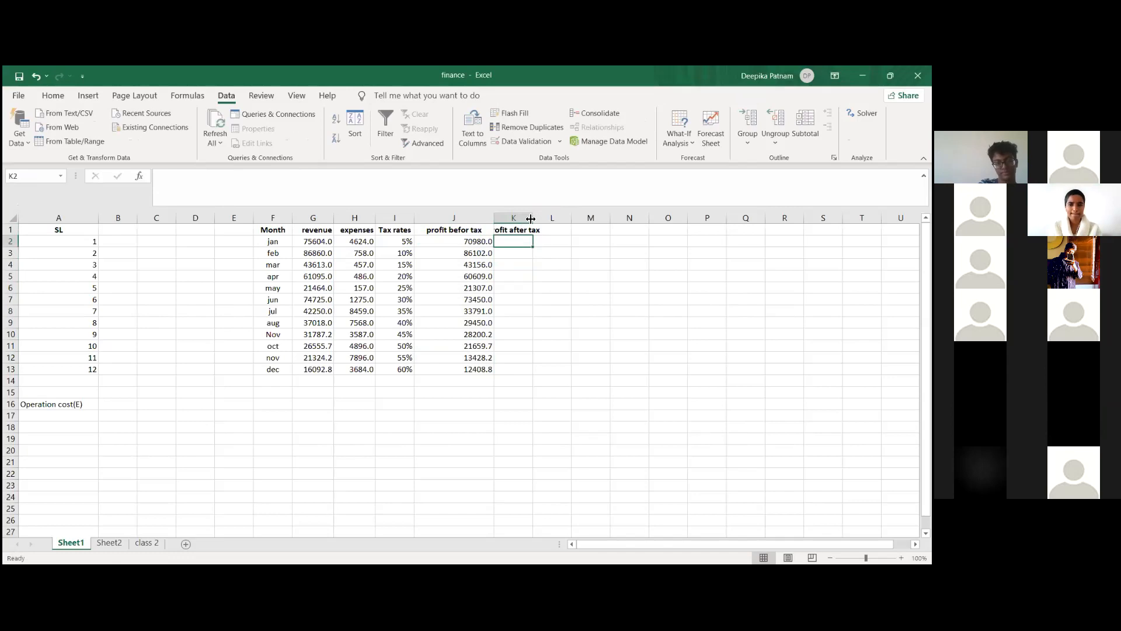
left_click_drag(533, 218, 552, 218)
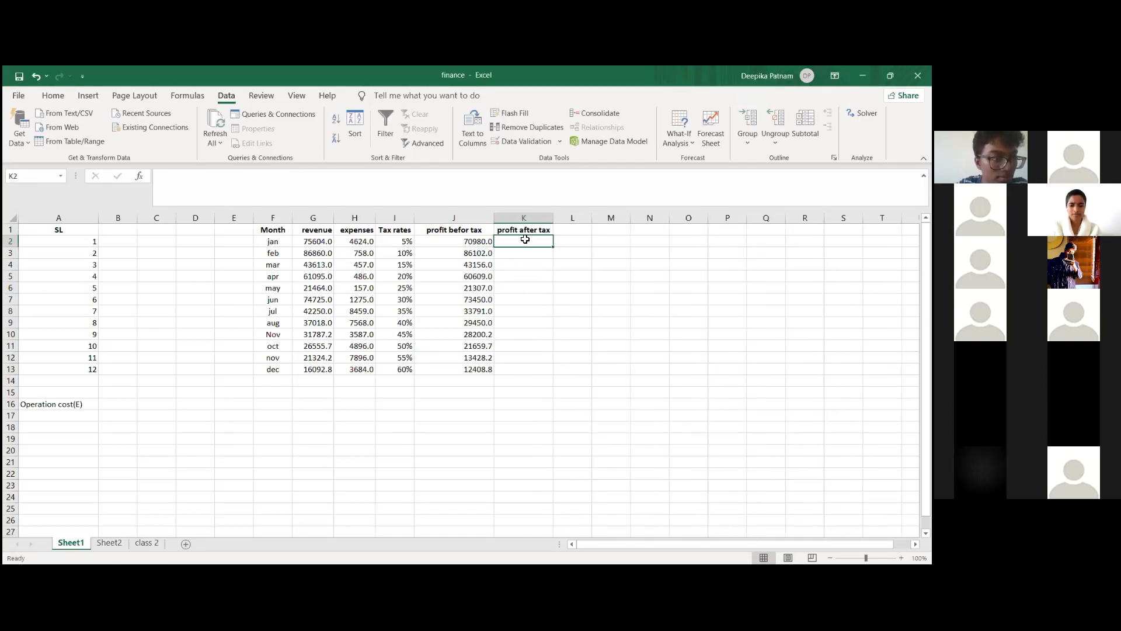
Step: Enter the formula =J2*(1-I2) in cell K2 to calculate January's profit after tax
type("=")
left_click(457, 244)
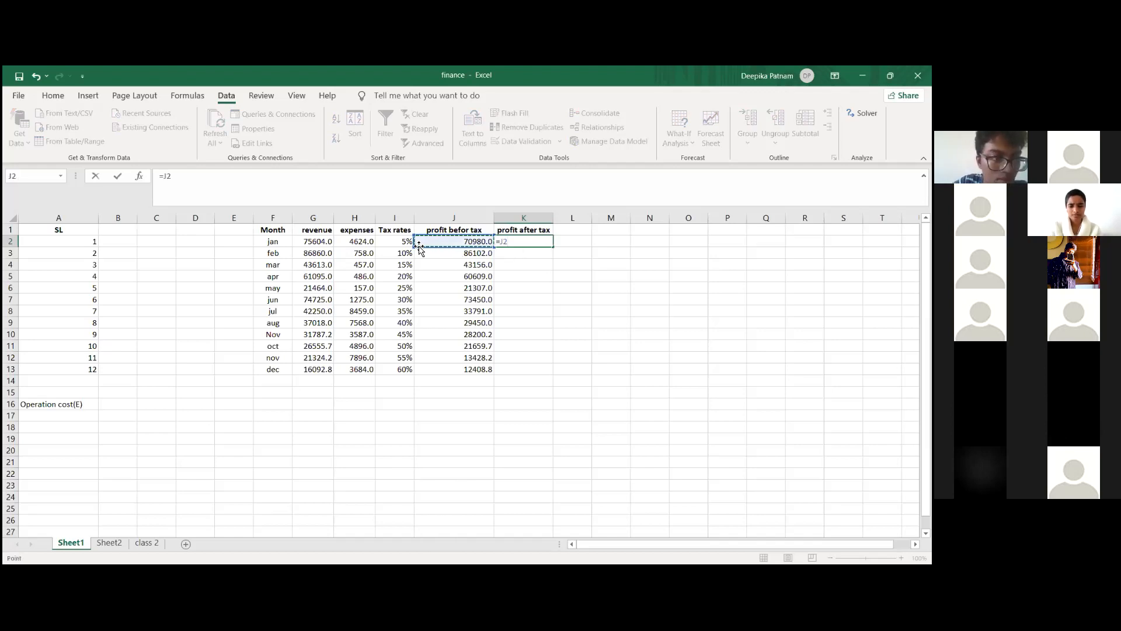
type("*")
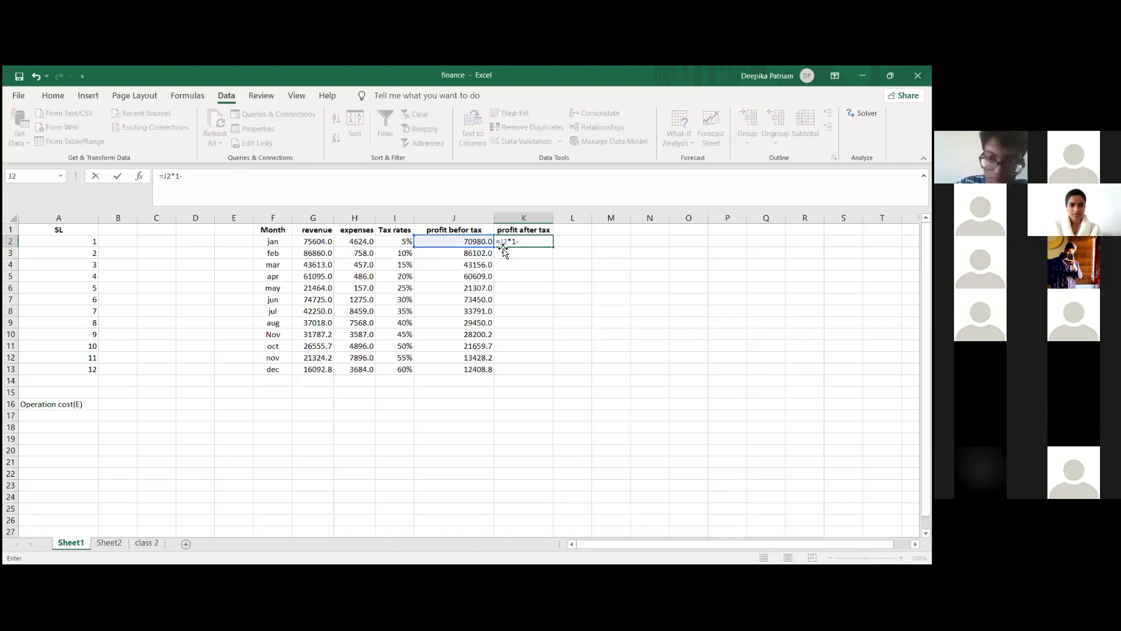
type("(")
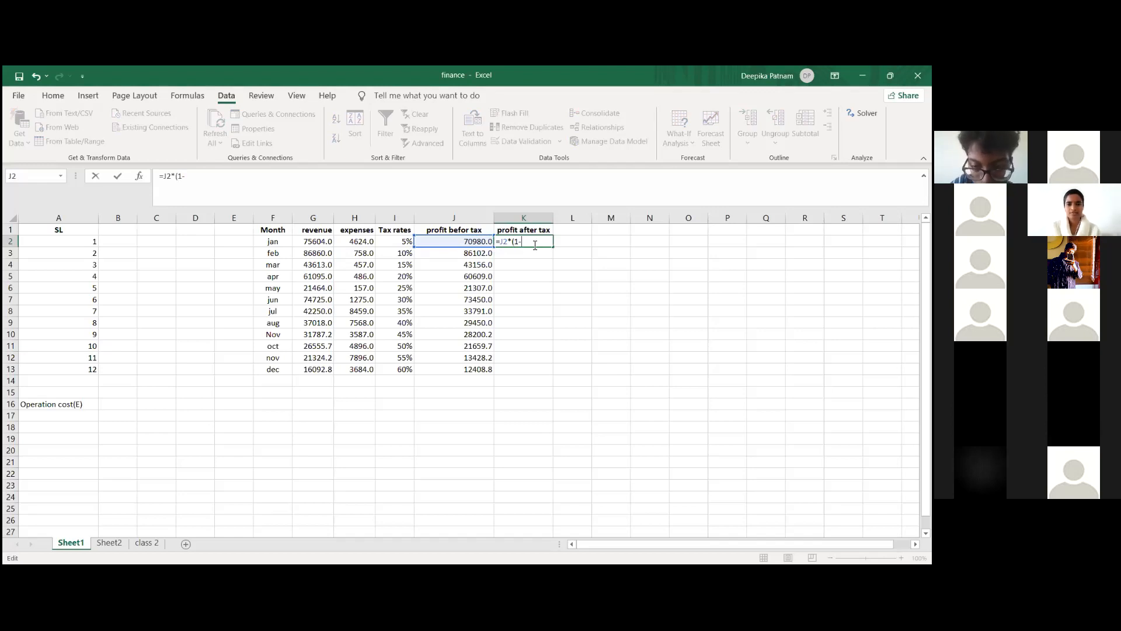
left_click(402, 242)
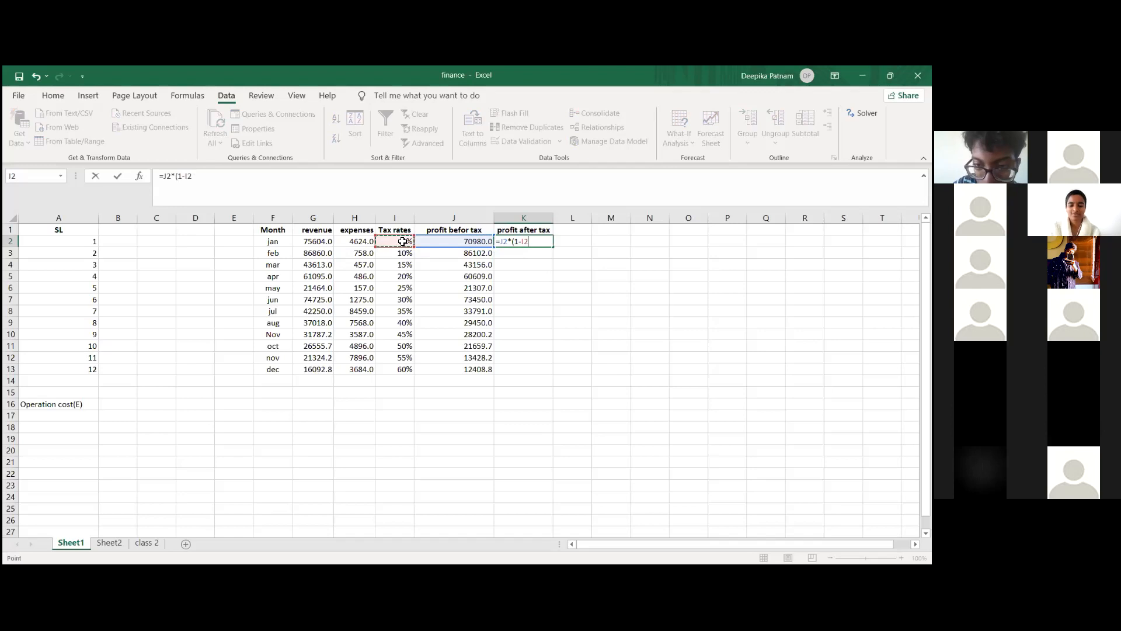
type(")")
key("Return")
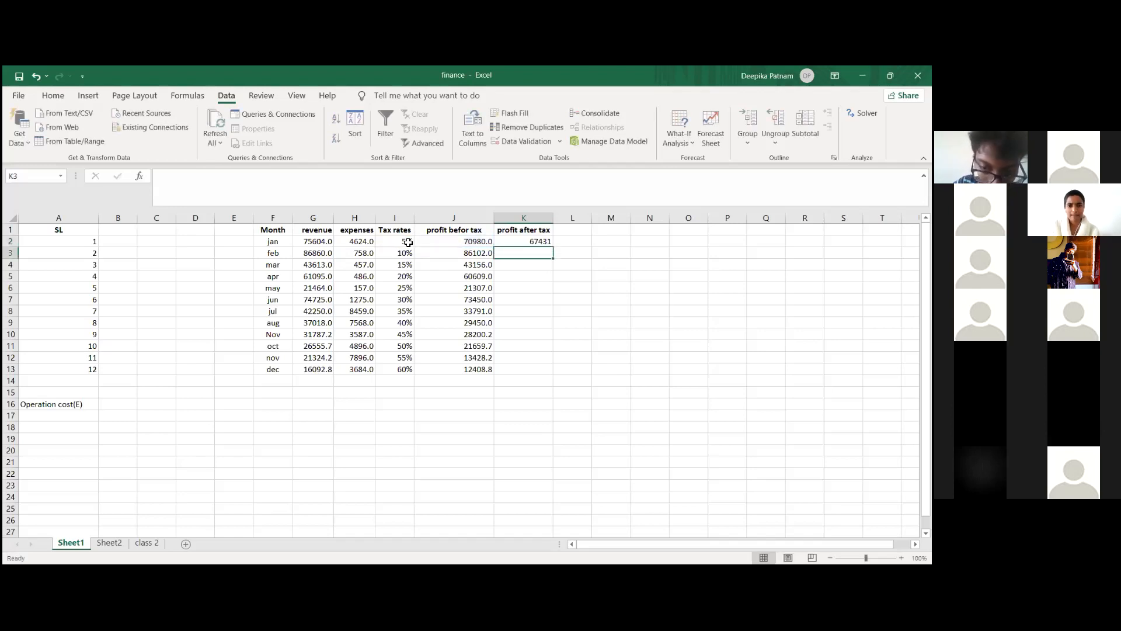
Step: Fill the profit after tax formula from K2 down through K13
left_click(508, 243)
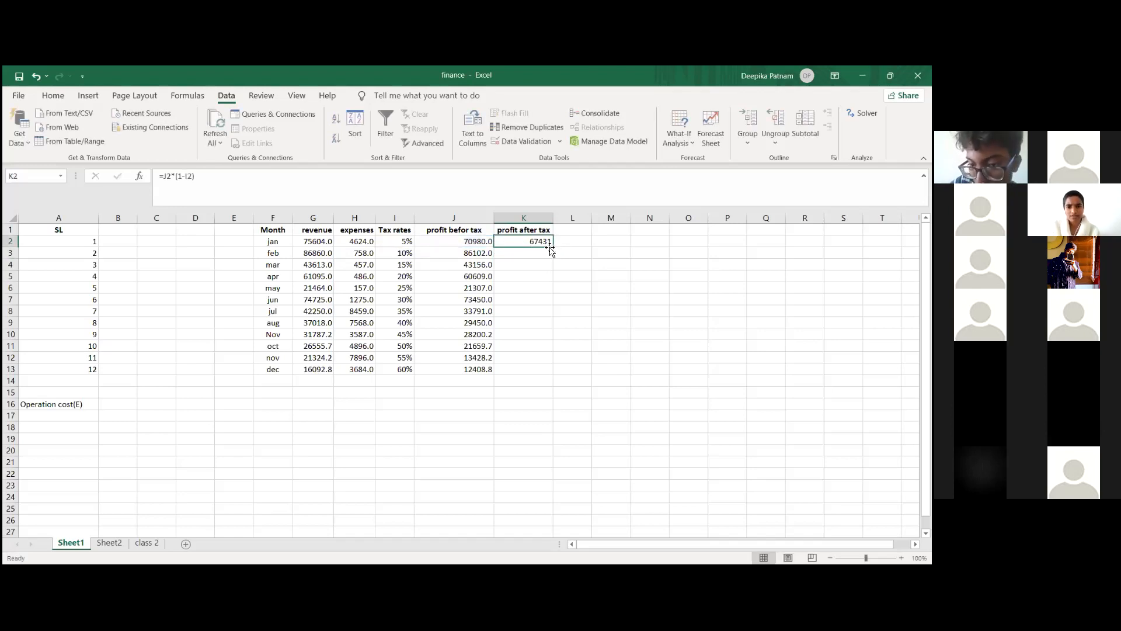
left_click_drag(550, 248, 544, 373)
left_click(438, 441)
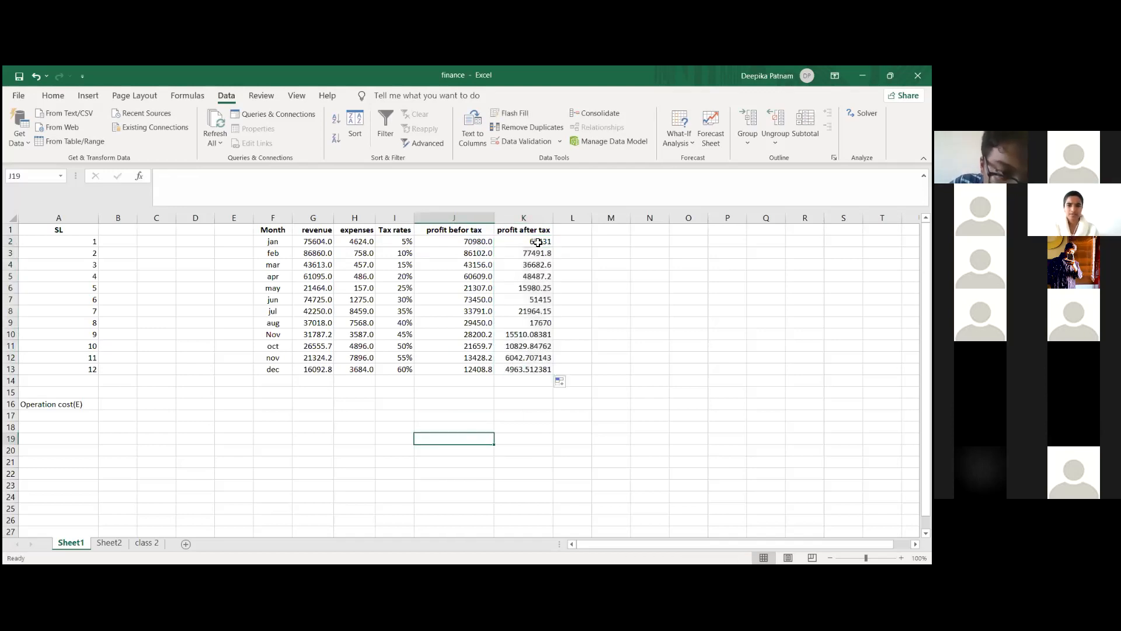
Step: Format the profit after tax values in K2:K13 to show two decimal places
left_click_drag(537, 241, 543, 372)
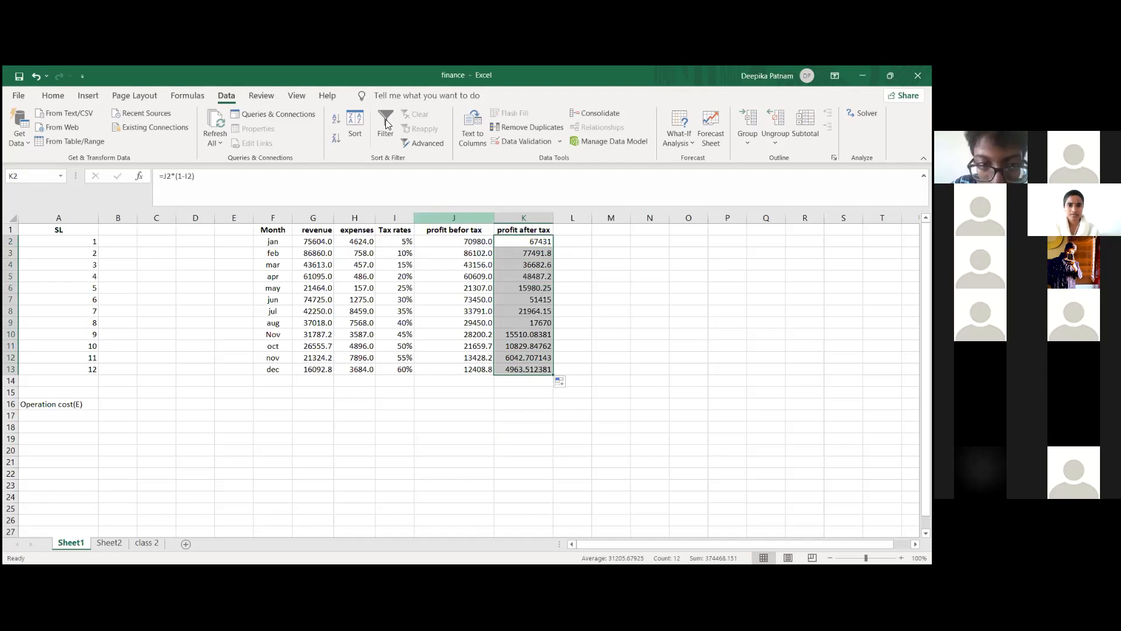
left_click(53, 96)
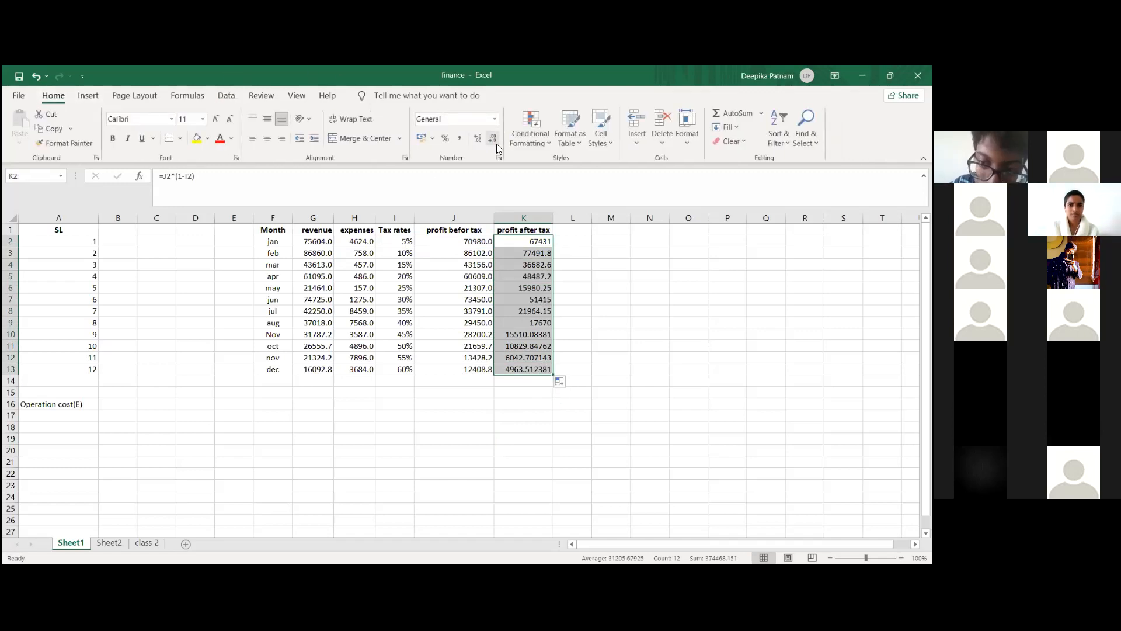
left_click(496, 144)
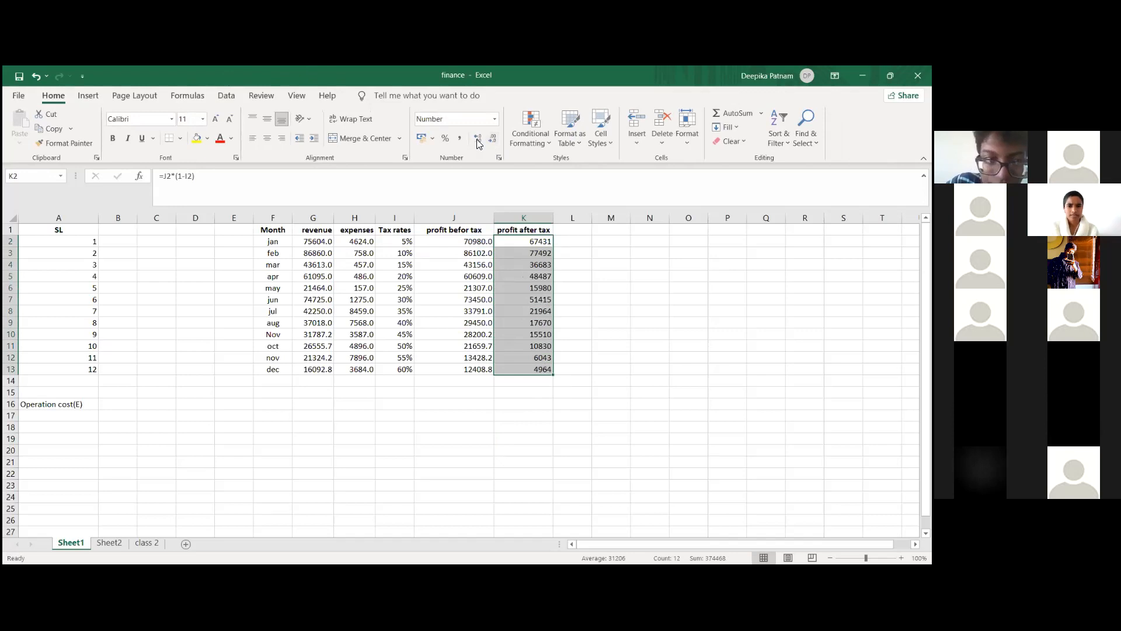
left_click(477, 140)
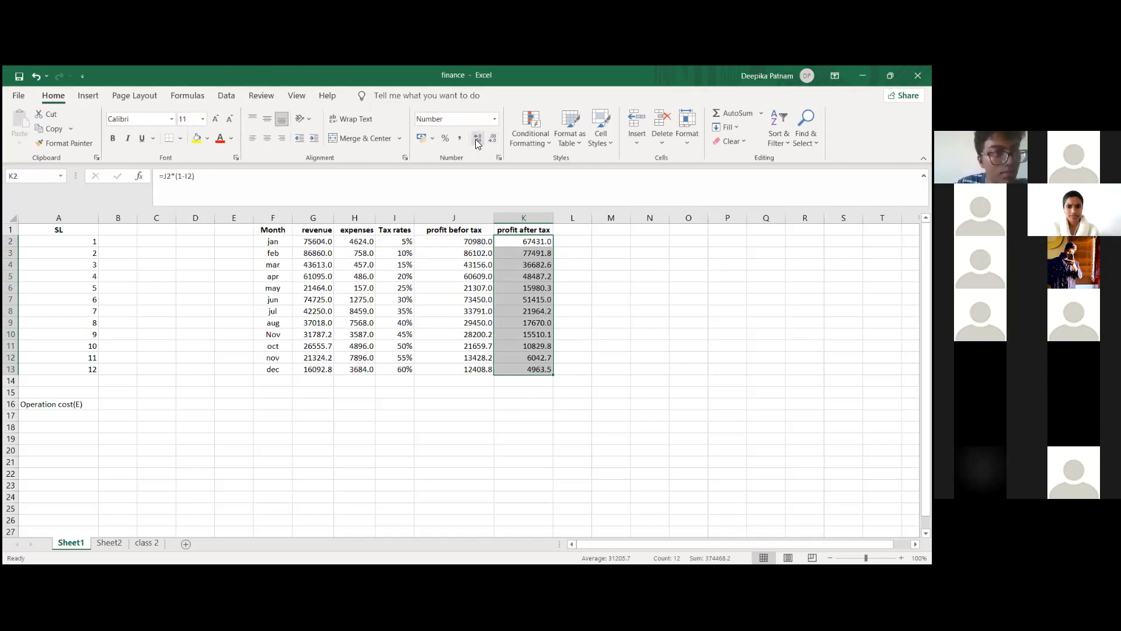
left_click(477, 140)
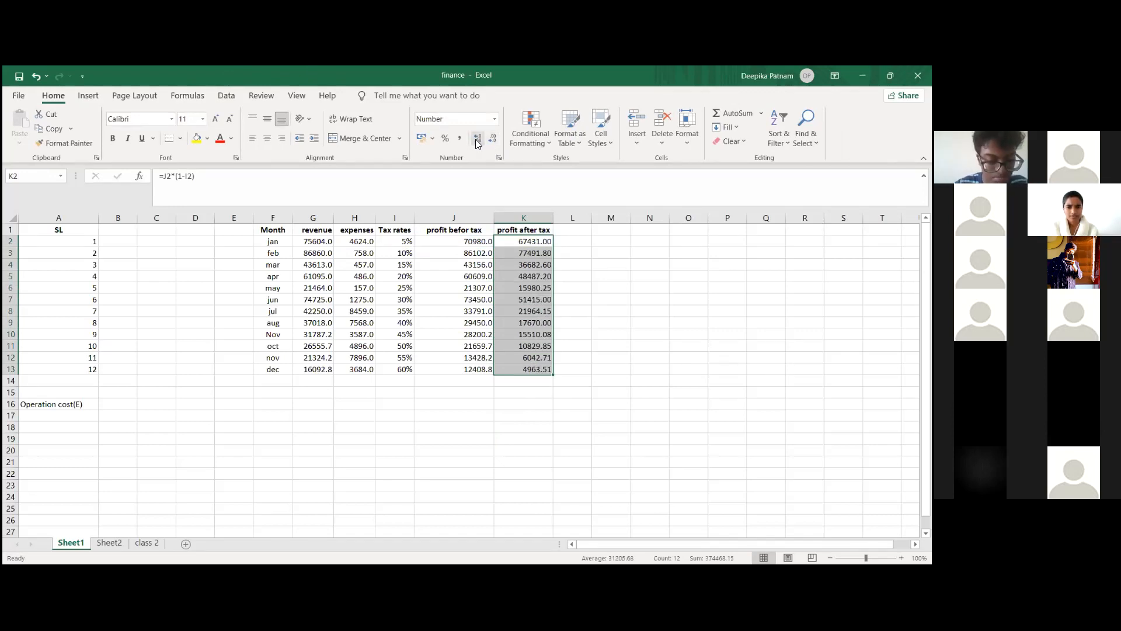
left_click(539, 436)
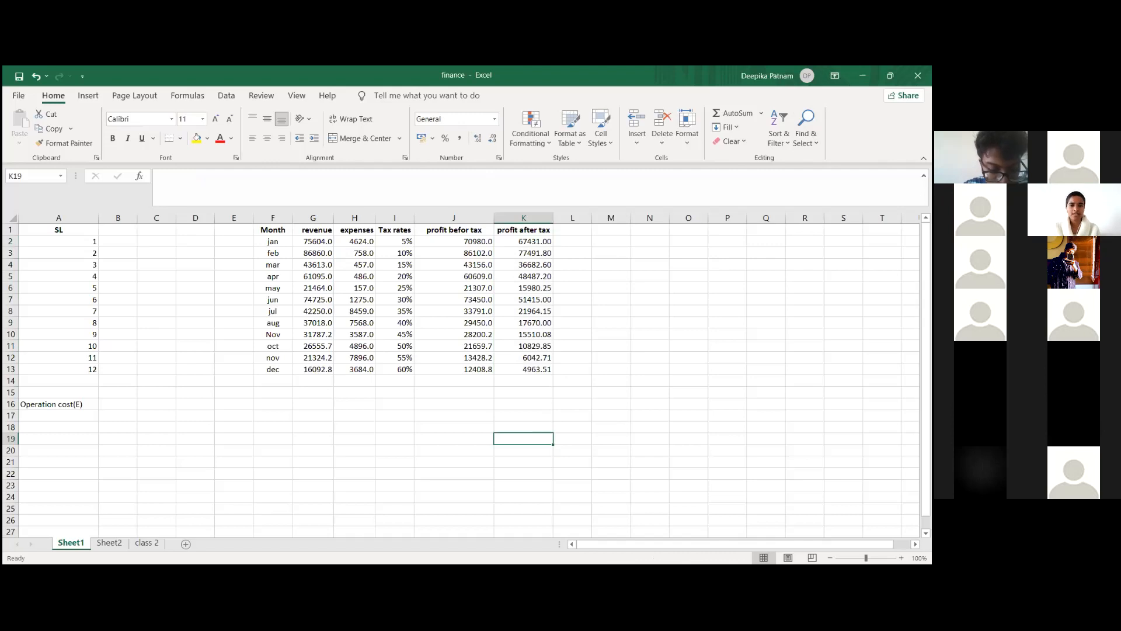
left_click(613, 326)
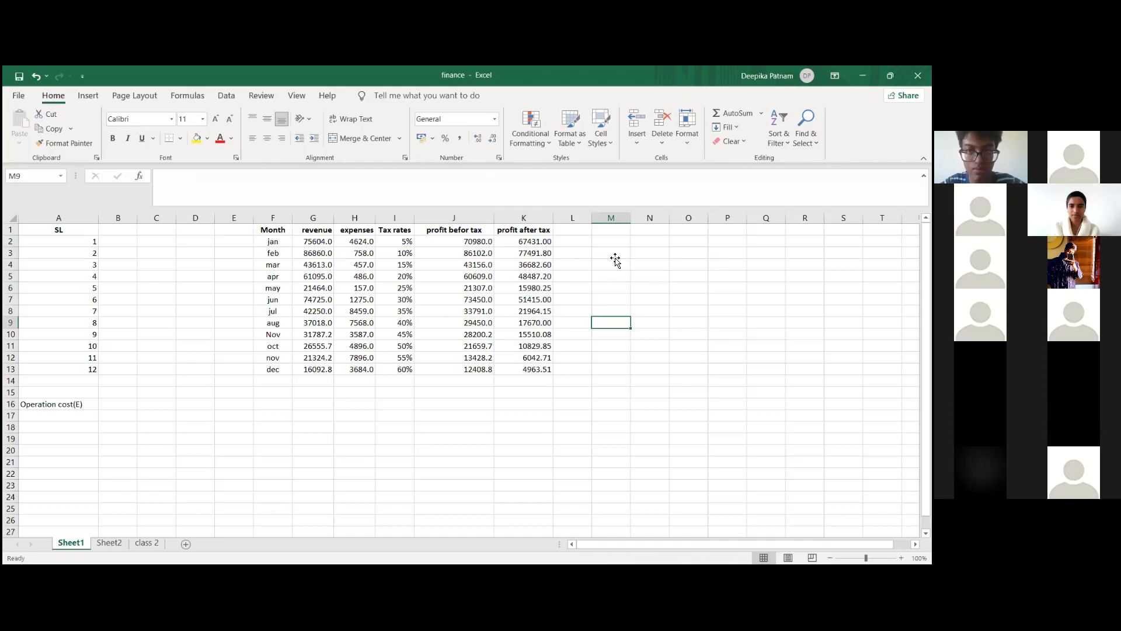
left_click(615, 259)
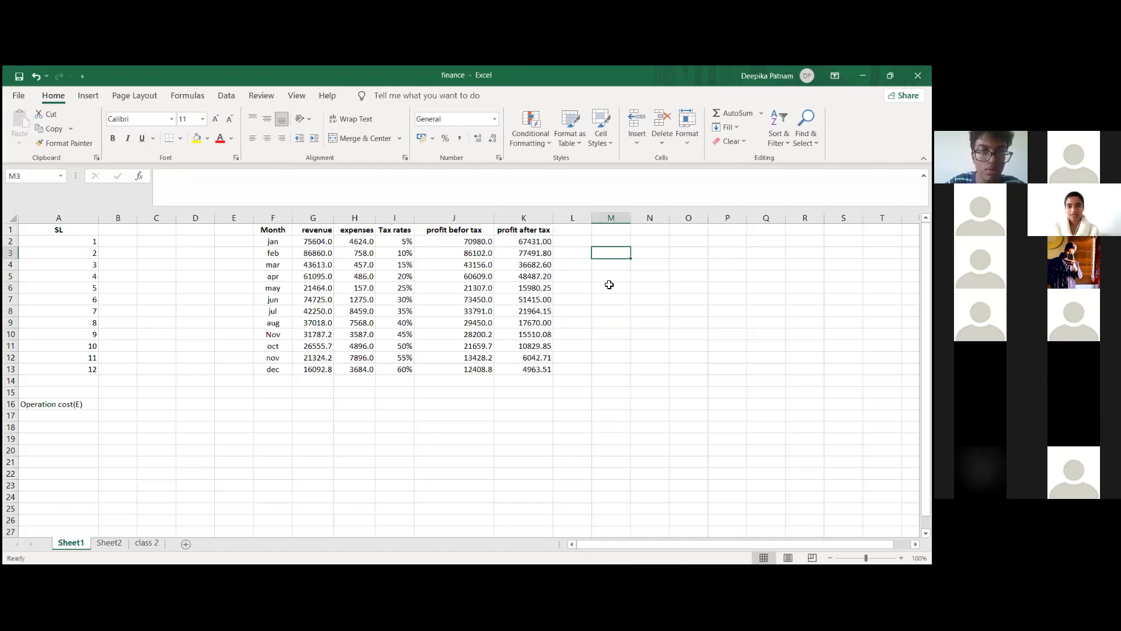
type("t")
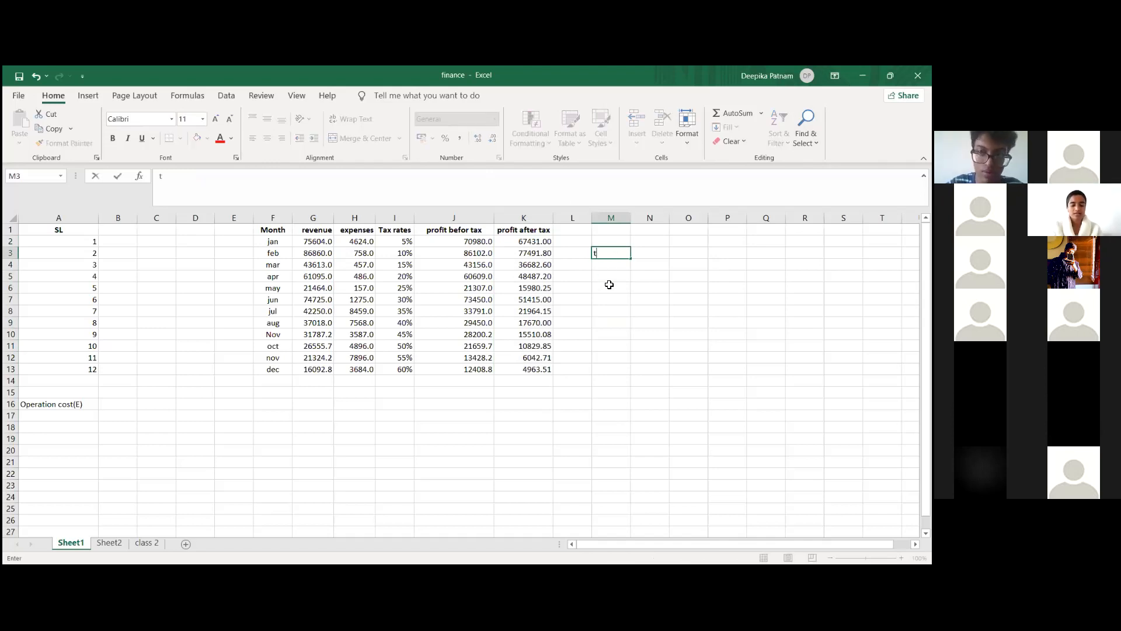
type("tax")
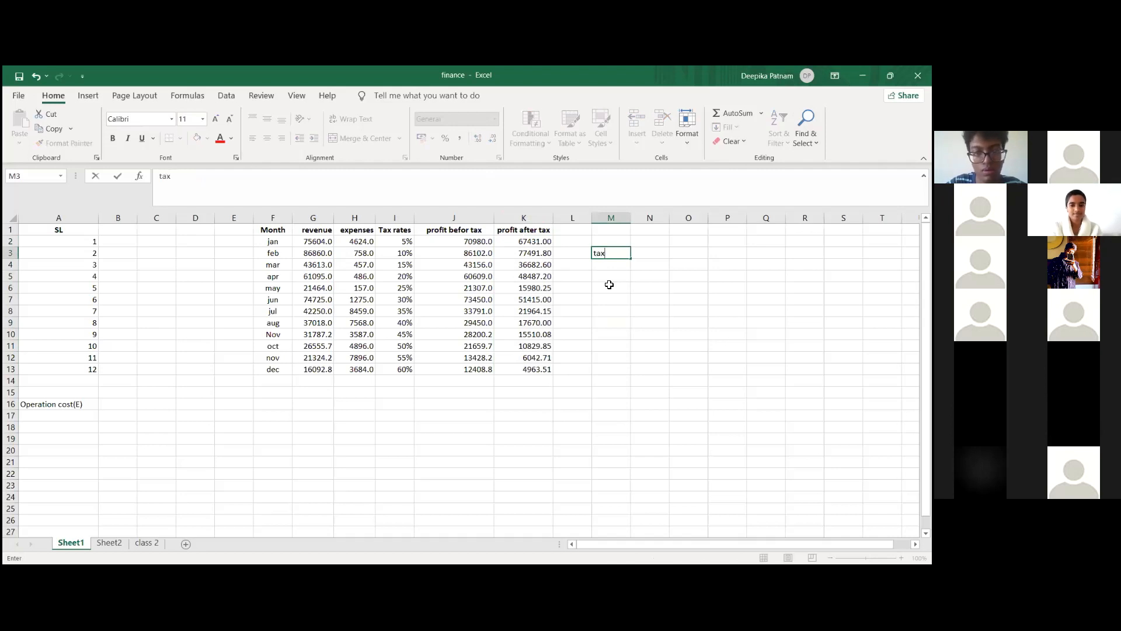
key("BackSpace")
key("BackSpace")
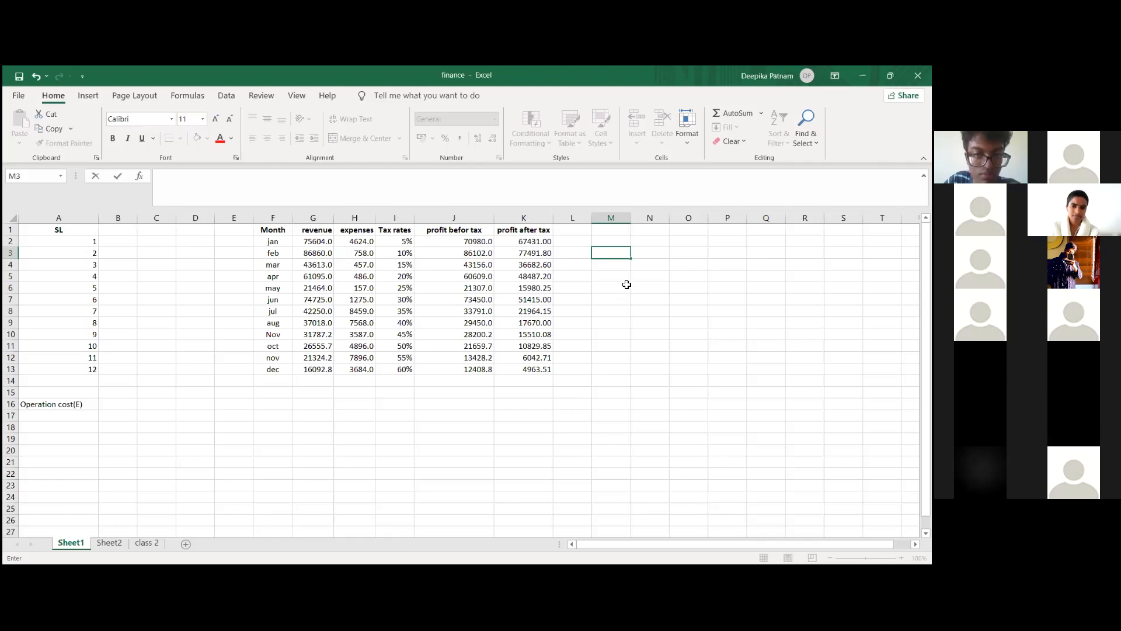
left_click(581, 413)
left_click(324, 418)
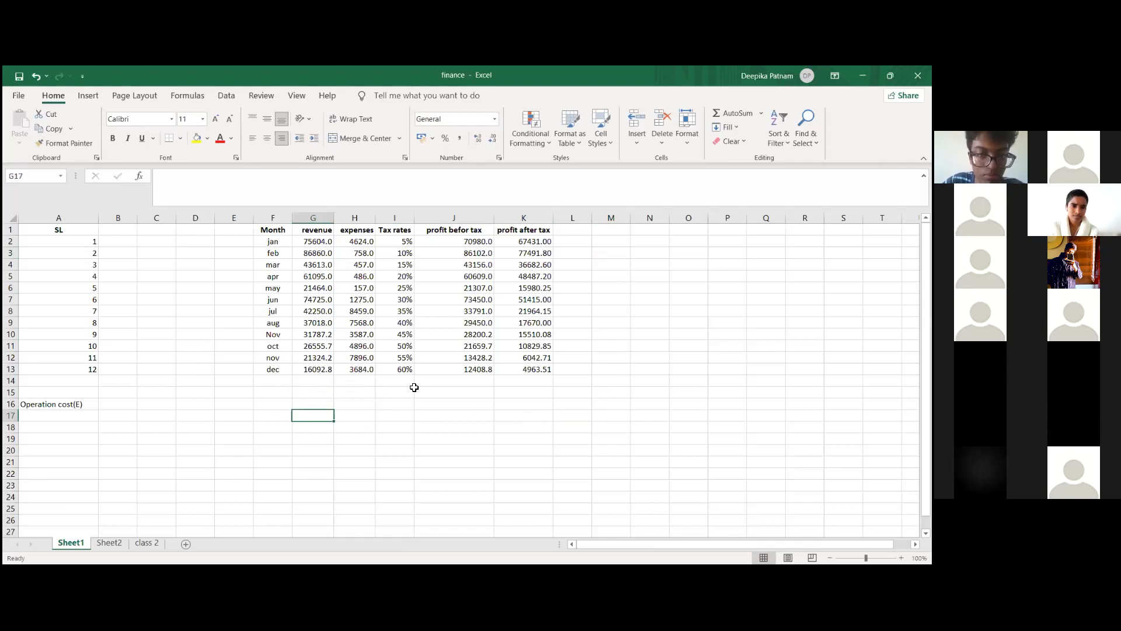
Step: Total the profit after tax values K2:K13 with a SUM formula in cell K14
left_click(533, 386)
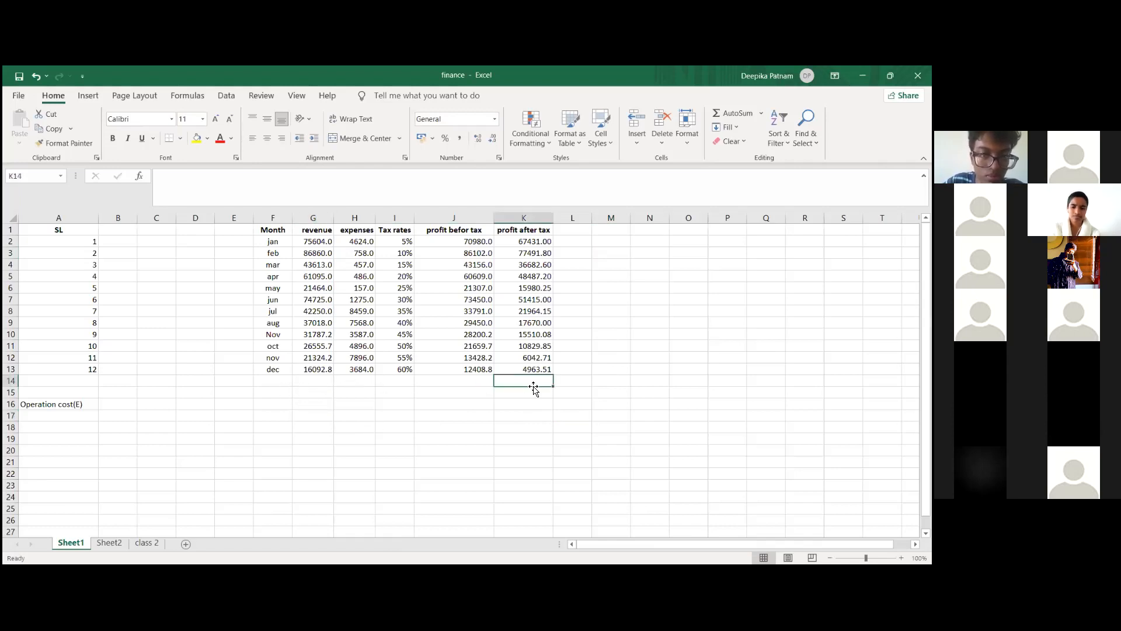
type("=s")
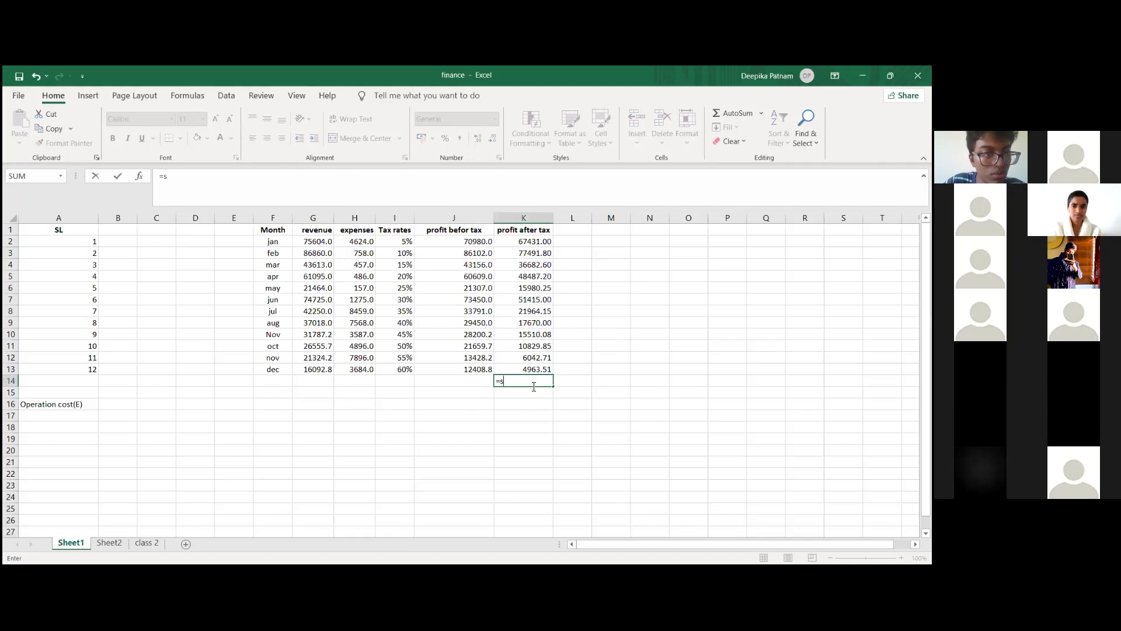
type("um")
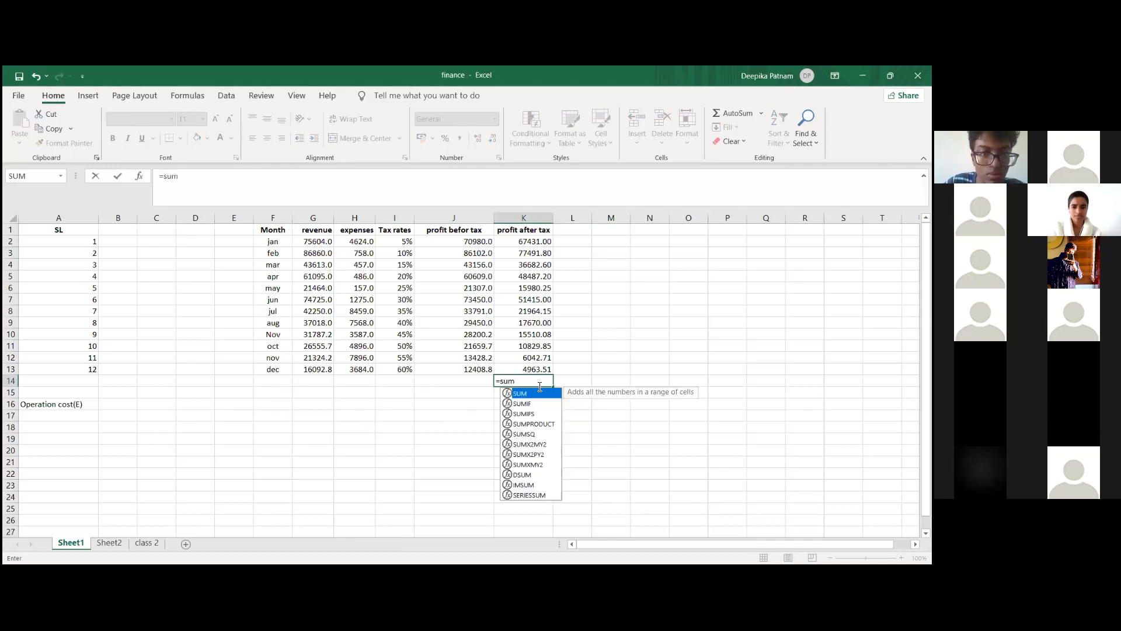
type("(")
left_click(524, 241)
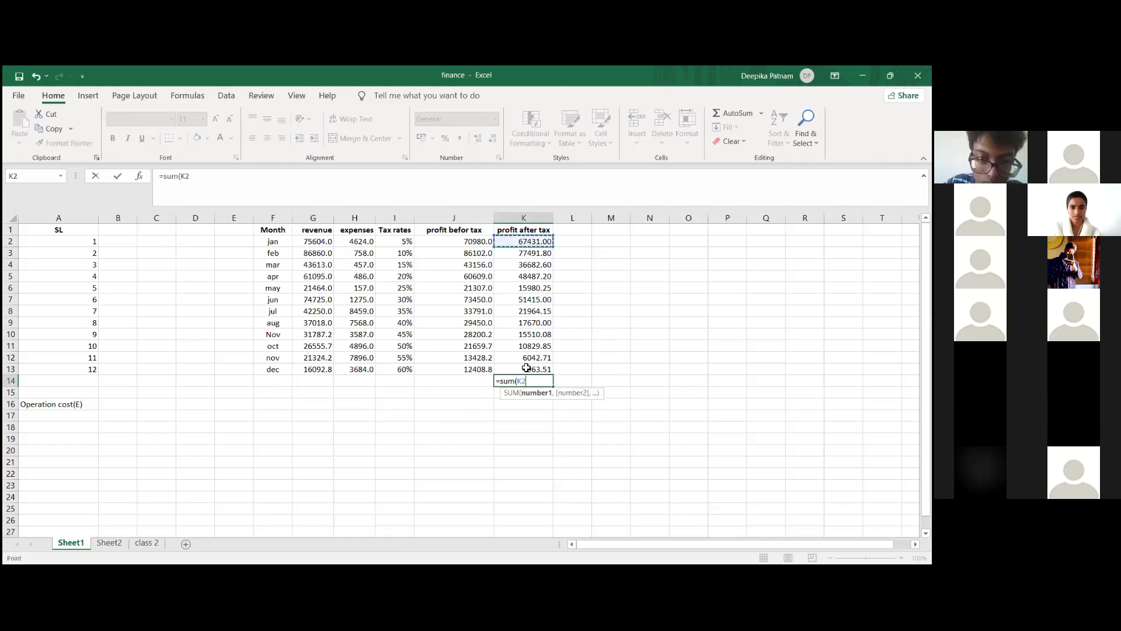
left_click_drag(526, 367, 527, 367)
key("Return")
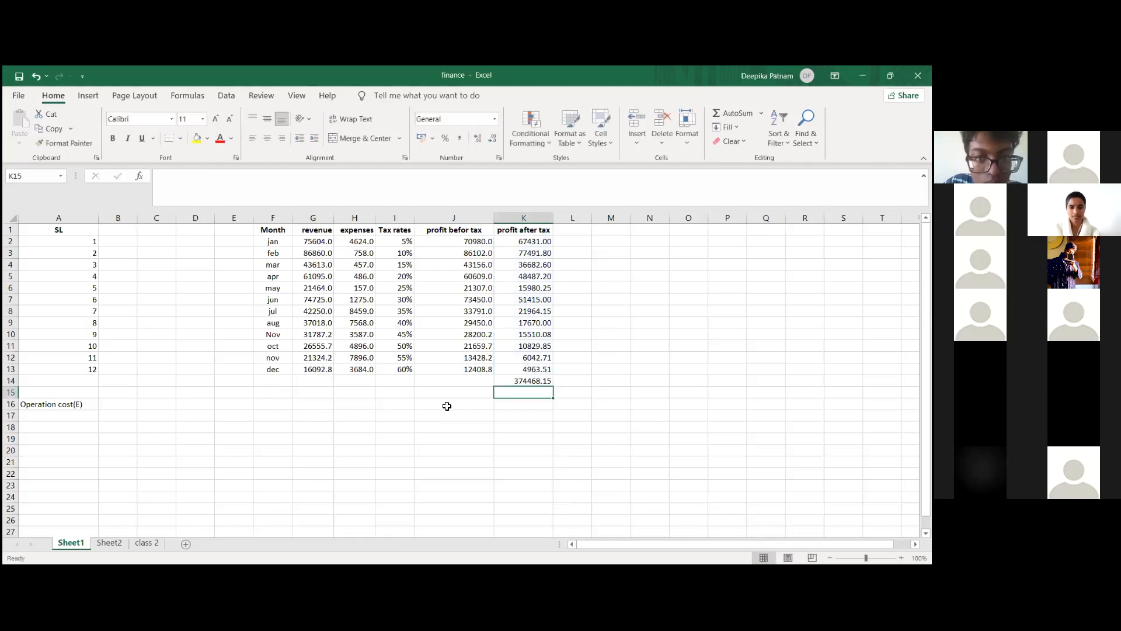
Step: Label the total row "annual" in cell F14 and make the label bold
left_click(279, 386)
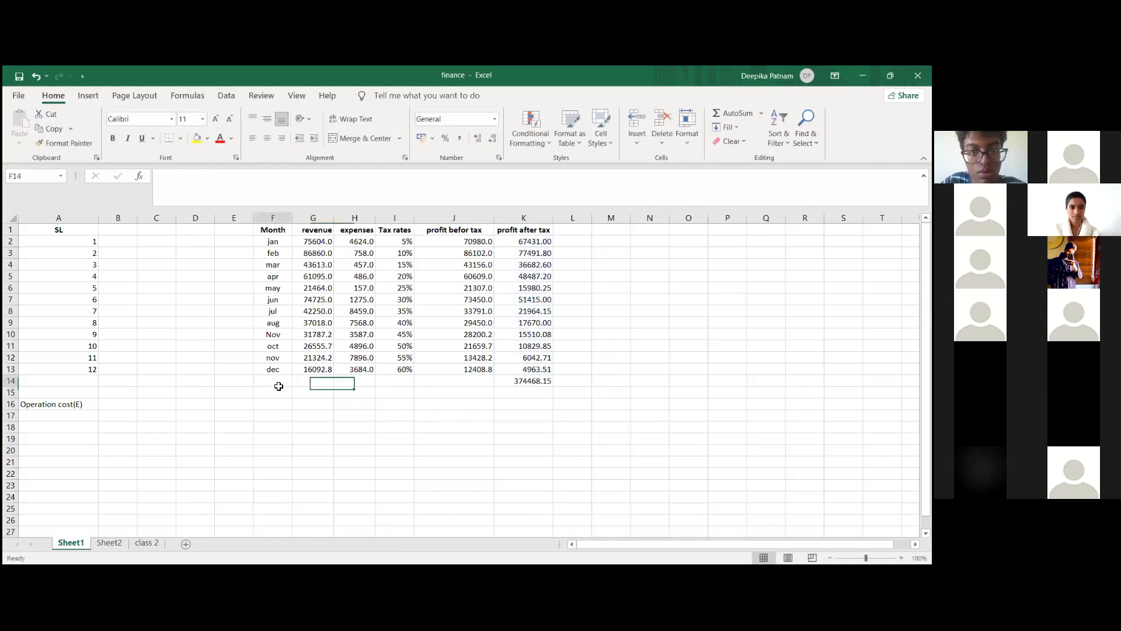
type("annaul")
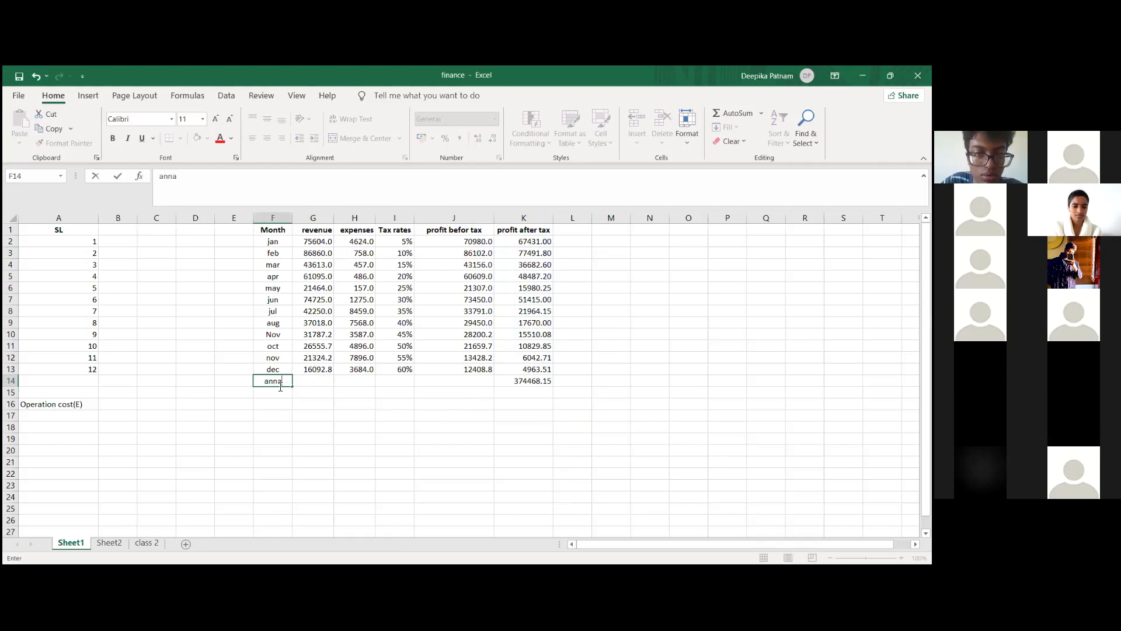
key("BackSpace")
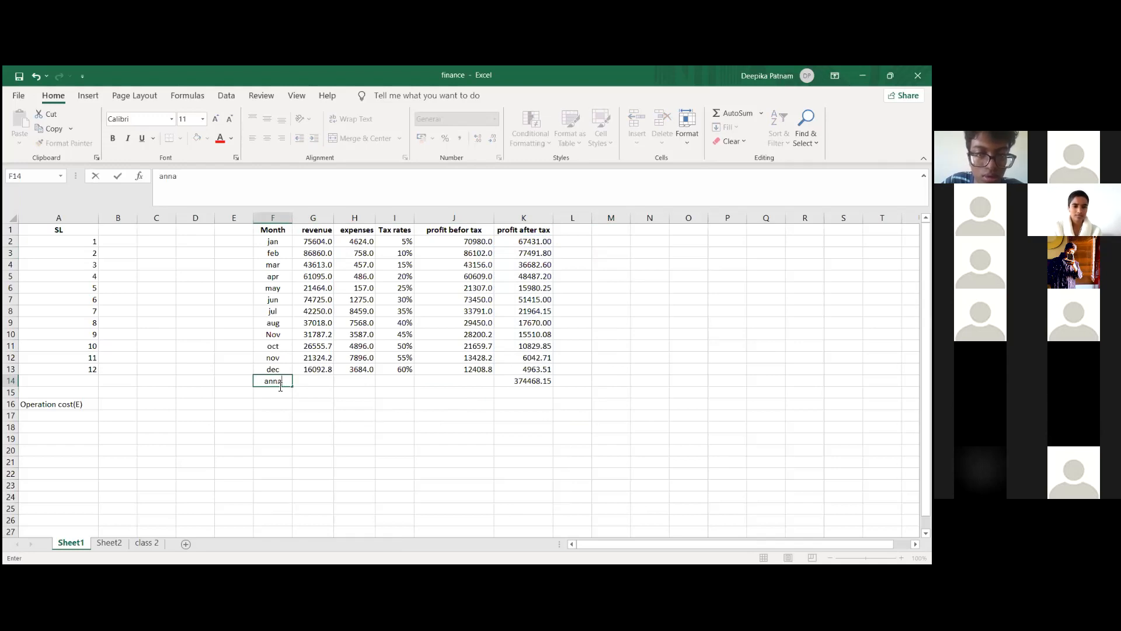
key("BackSpace")
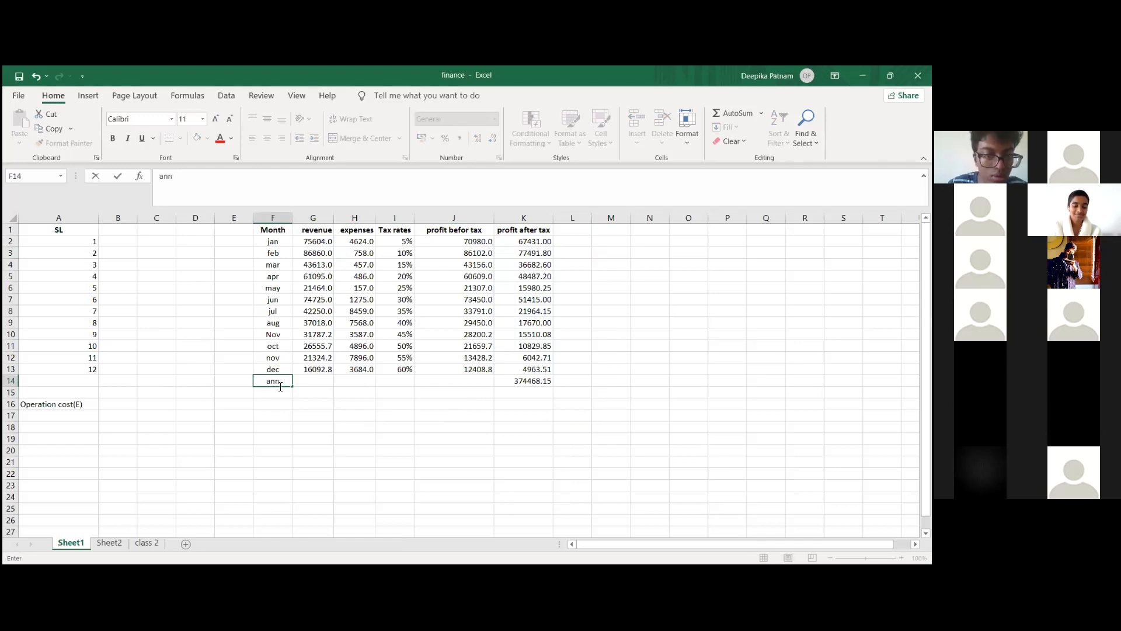
type("ual")
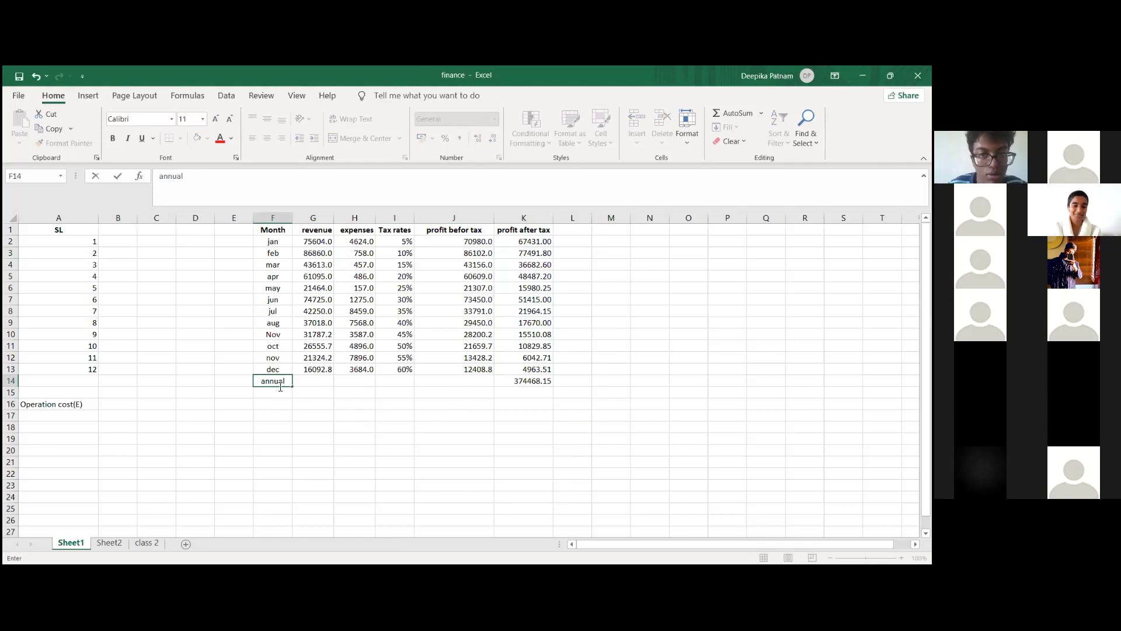
key("Return")
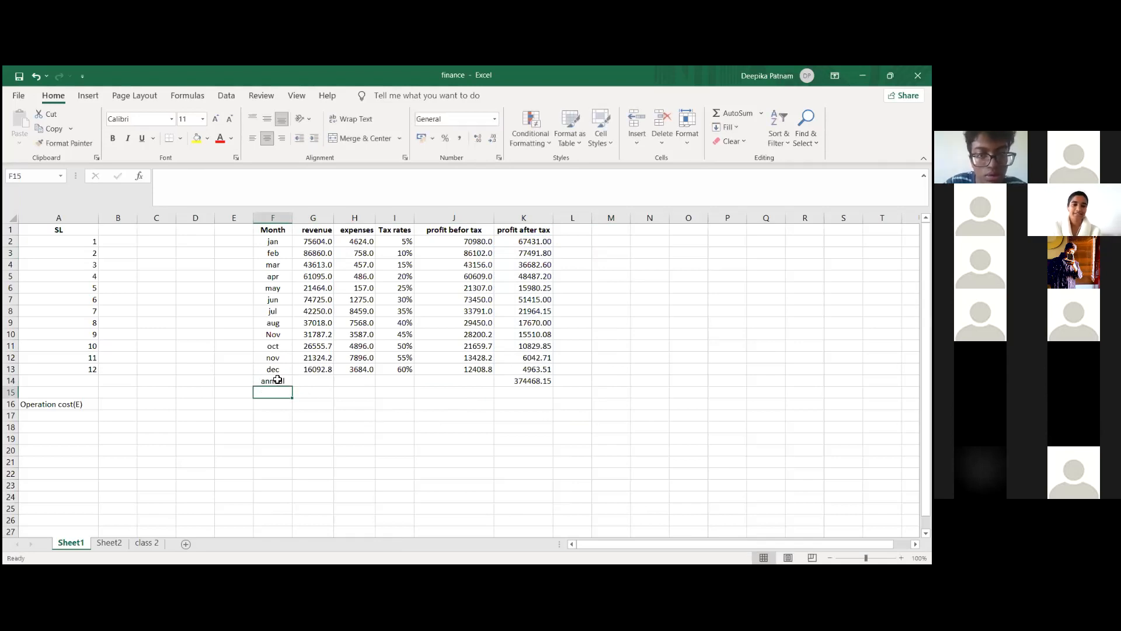
left_click(277, 380)
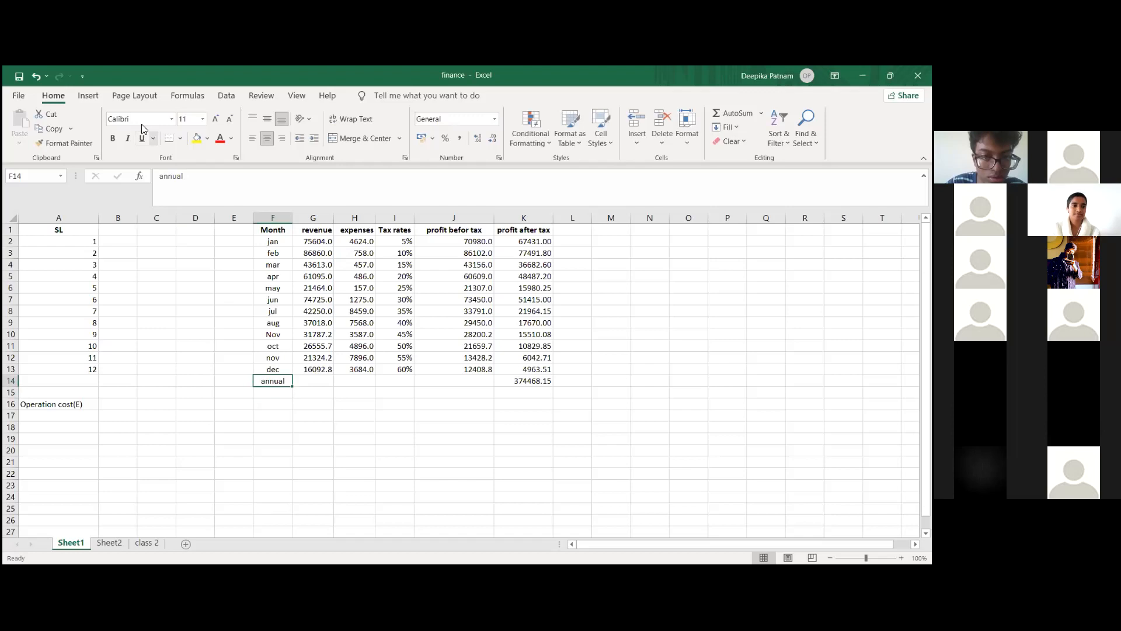
left_click(113, 138)
left_click(302, 426)
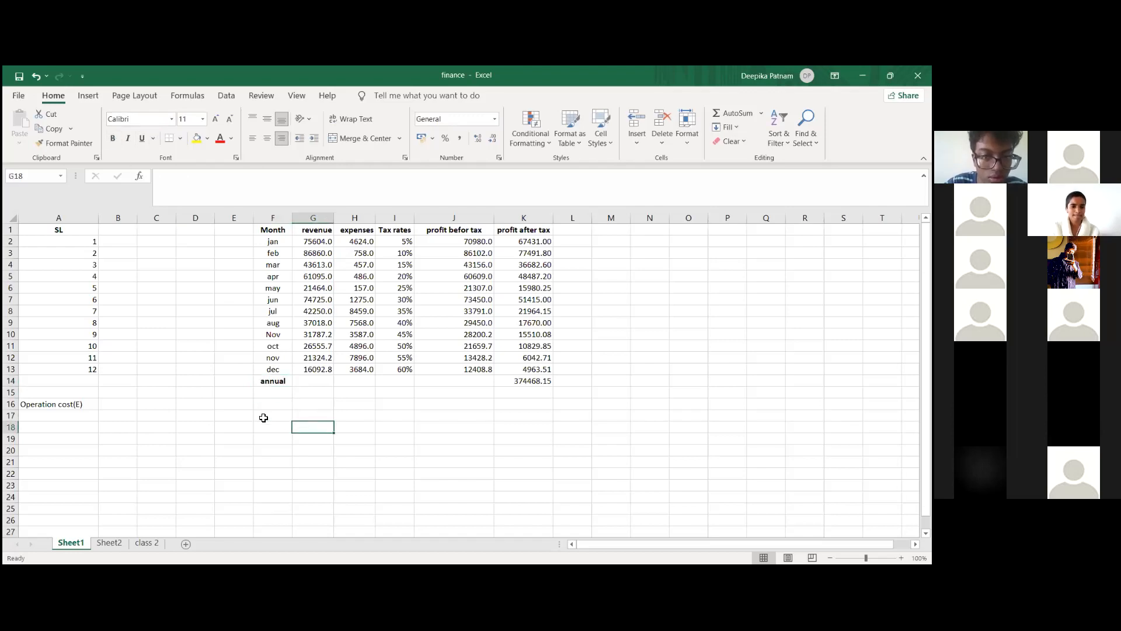
Step: Enter the label "annaul profit" in cell E17, below the monthly table
left_click(241, 413)
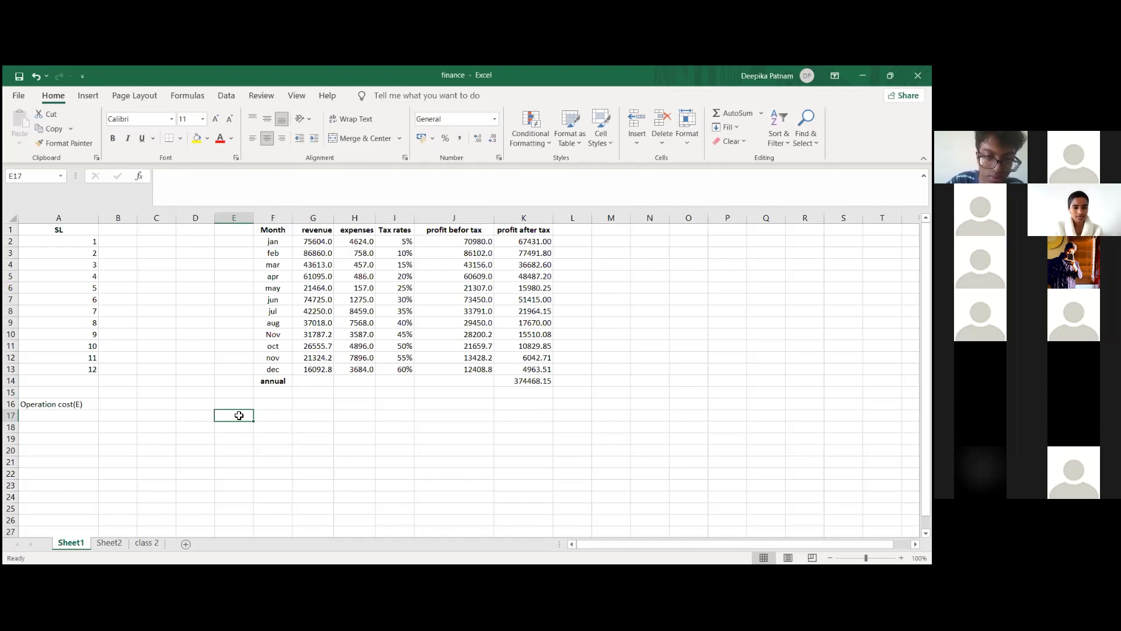
type("annaul profit")
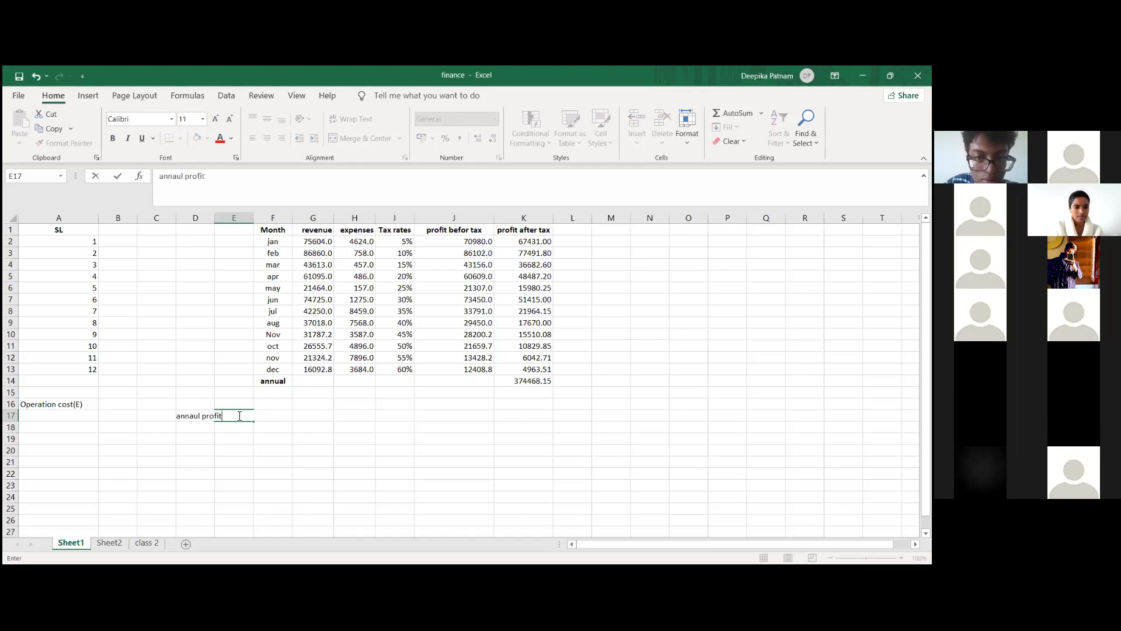
left_click(243, 460)
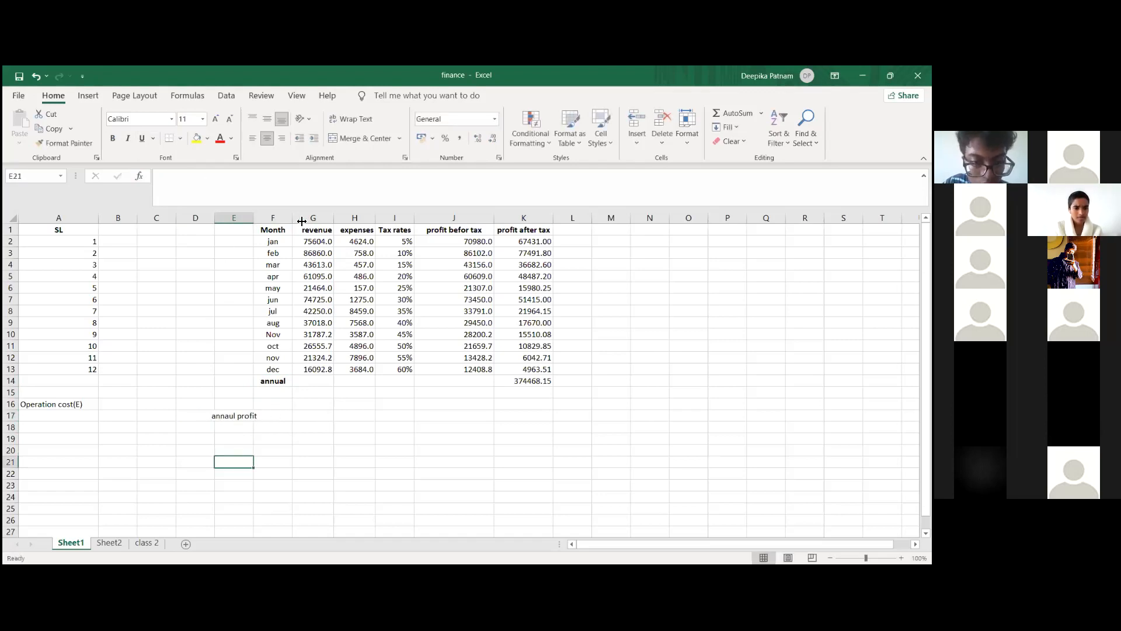
Step: Widen column E so that the label in cell E17 fits inside the column
left_click_drag(301, 221, 301, 220)
left_click(312, 420)
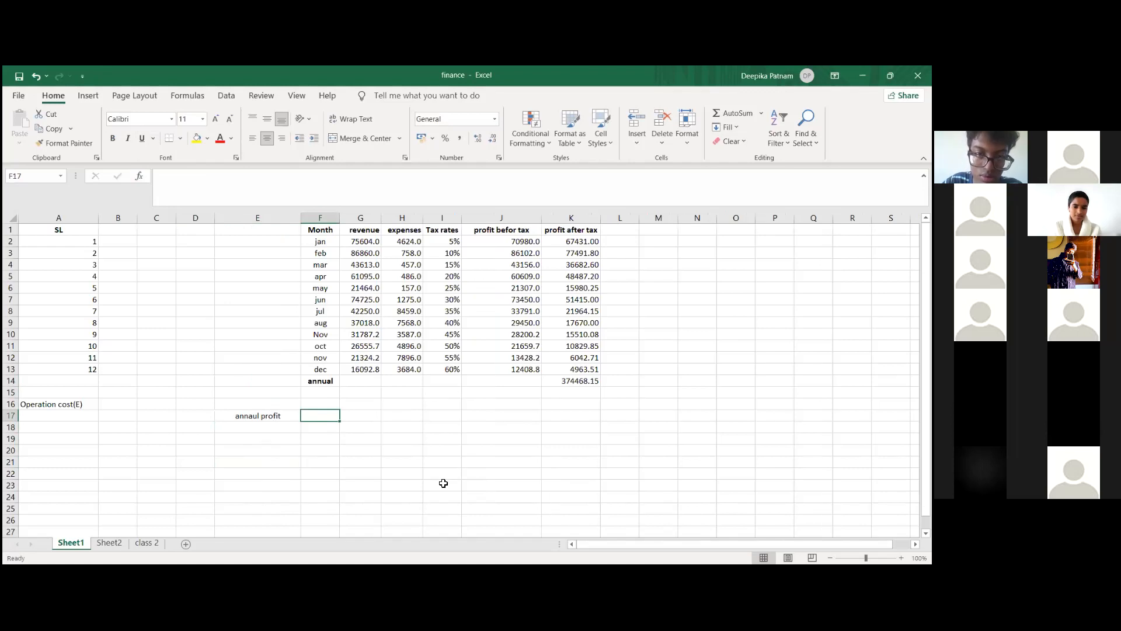
left_click(363, 418)
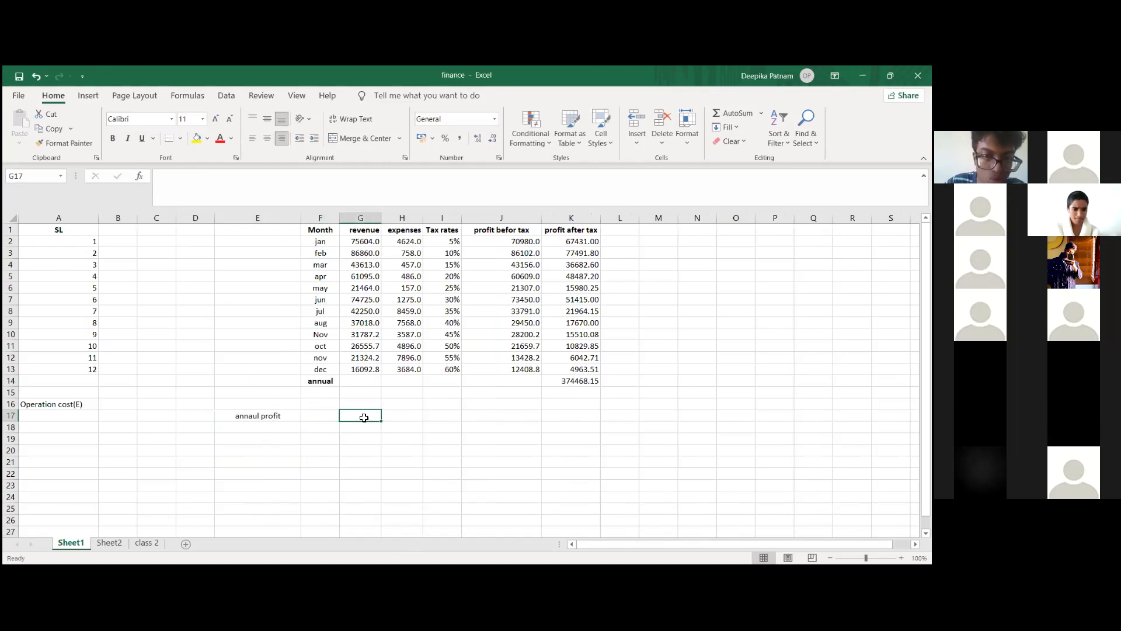
left_click(283, 431)
left_click(280, 437)
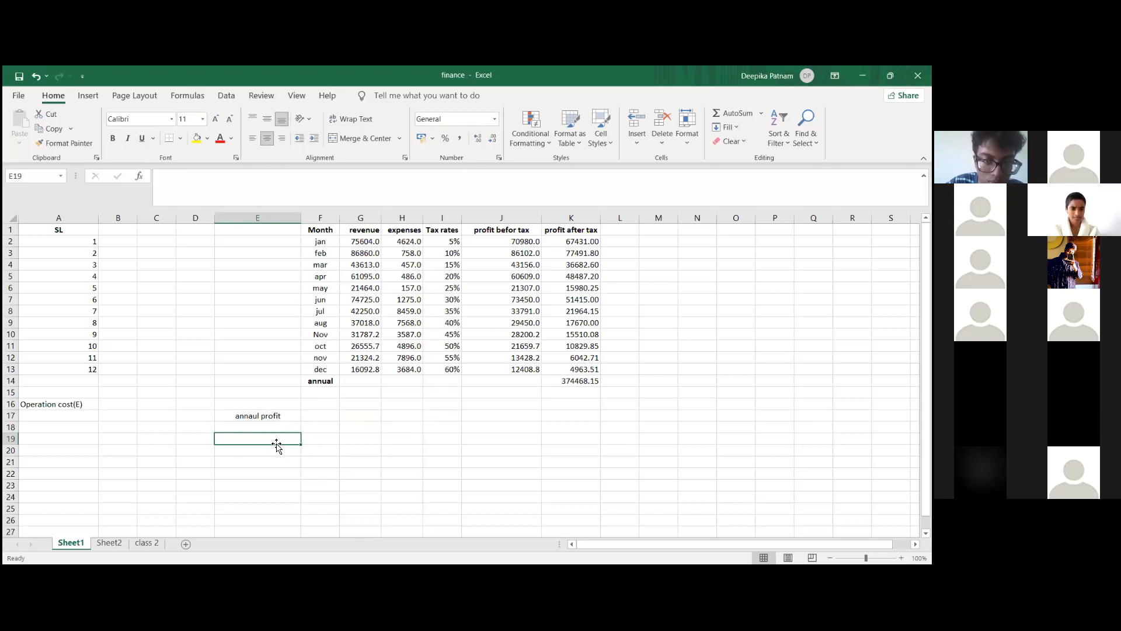
Step: Replace the label in cell E17 with "Tax rates"
left_click(276, 415)
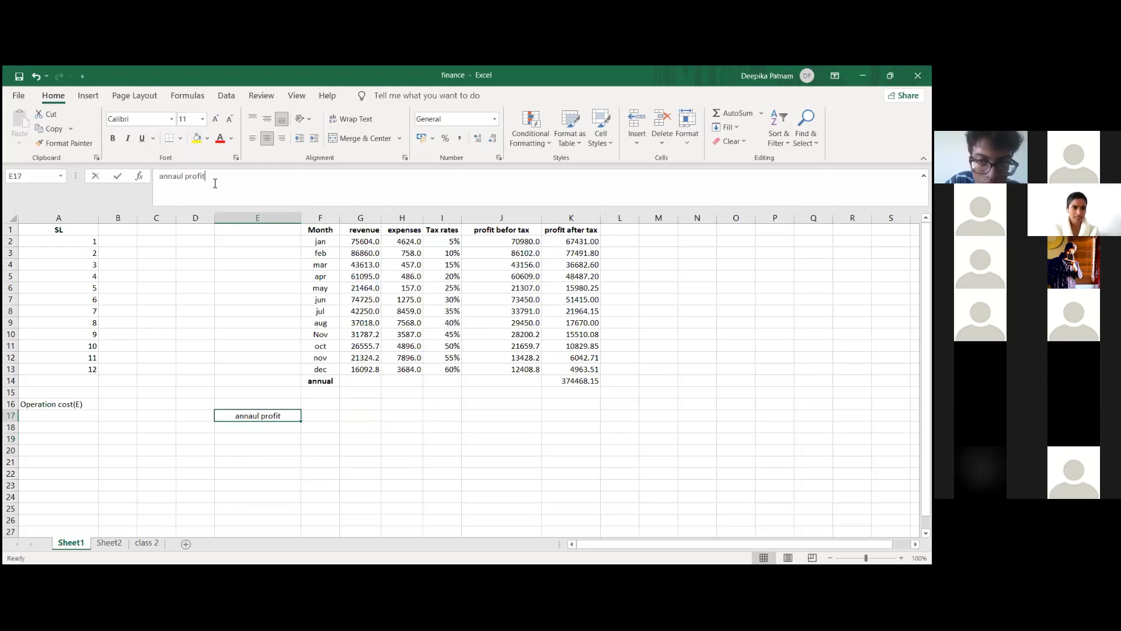
left_click_drag(215, 183, 132, 181)
type("Tax")
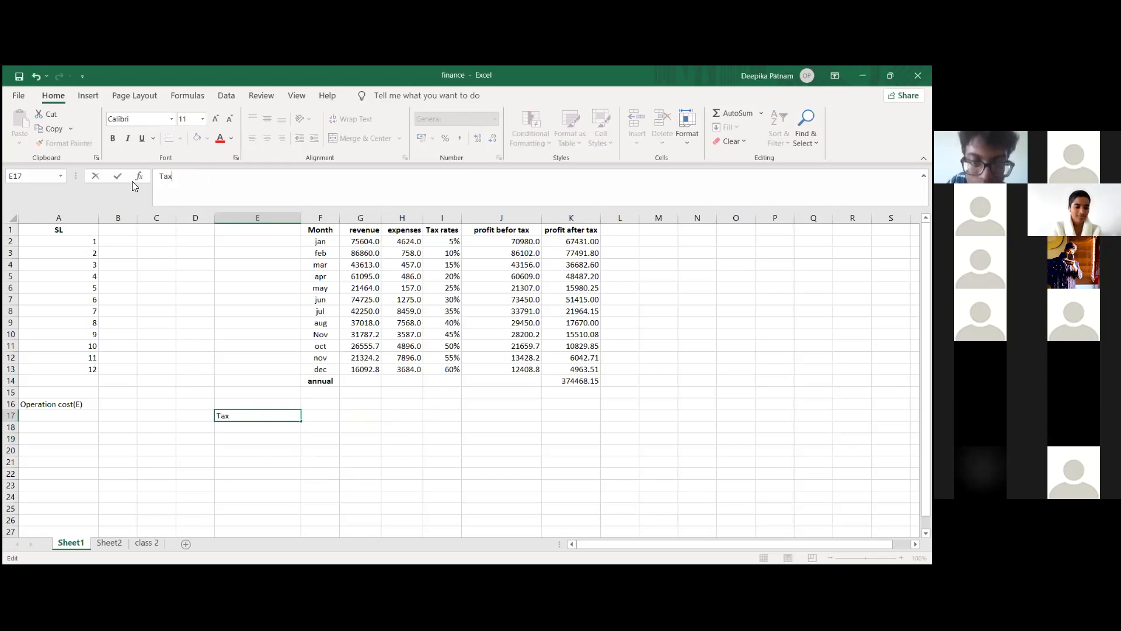
type(" rates")
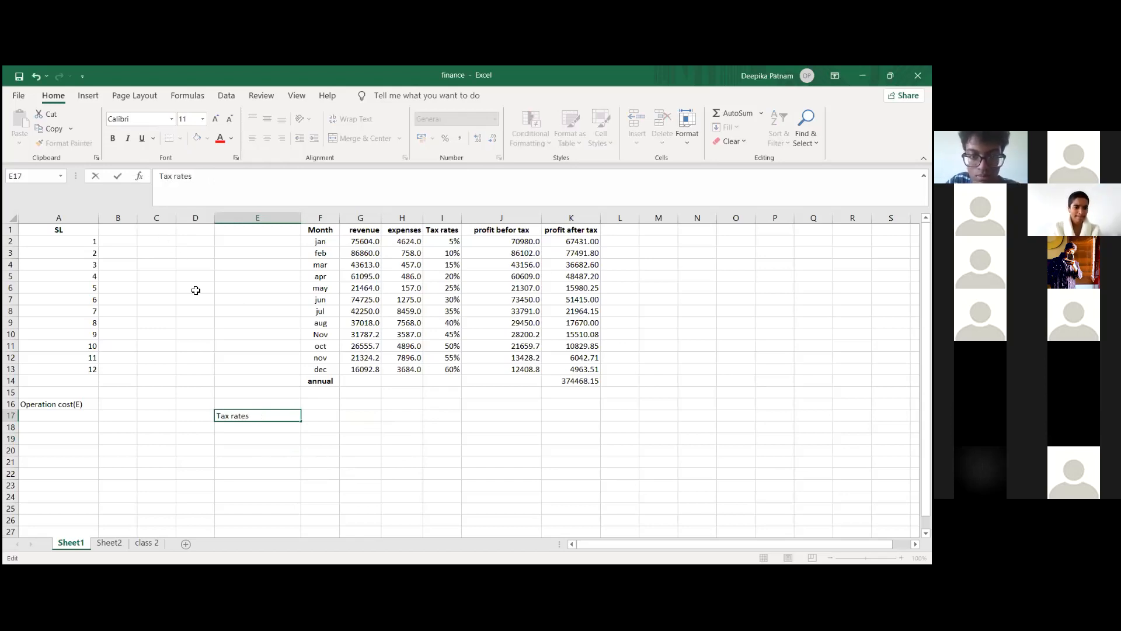
left_click(245, 440)
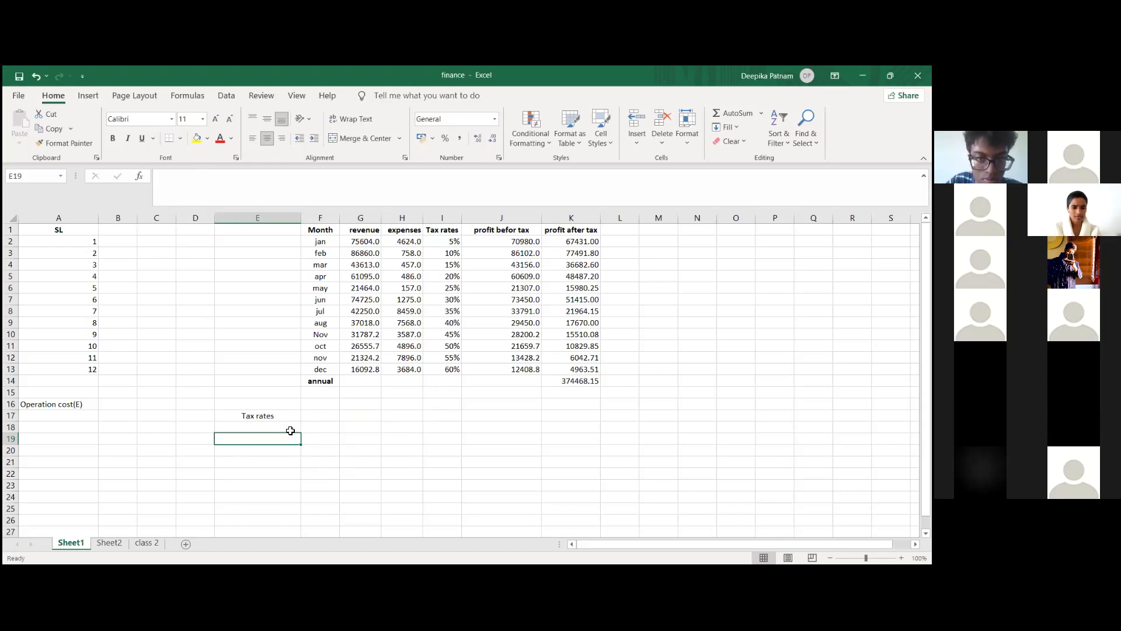
Step: Enter the starting tax rates 0%, 5% and 10% in cells E19 to E21 below the "Tax rates" label
left_click(446, 264)
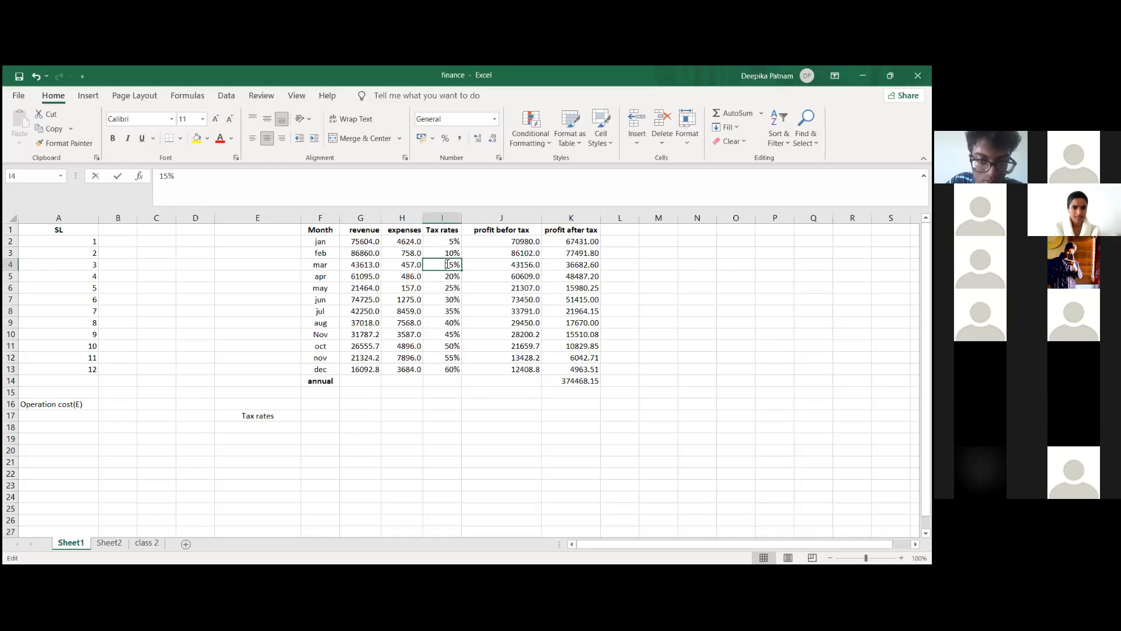
left_click(261, 431)
left_click(260, 438)
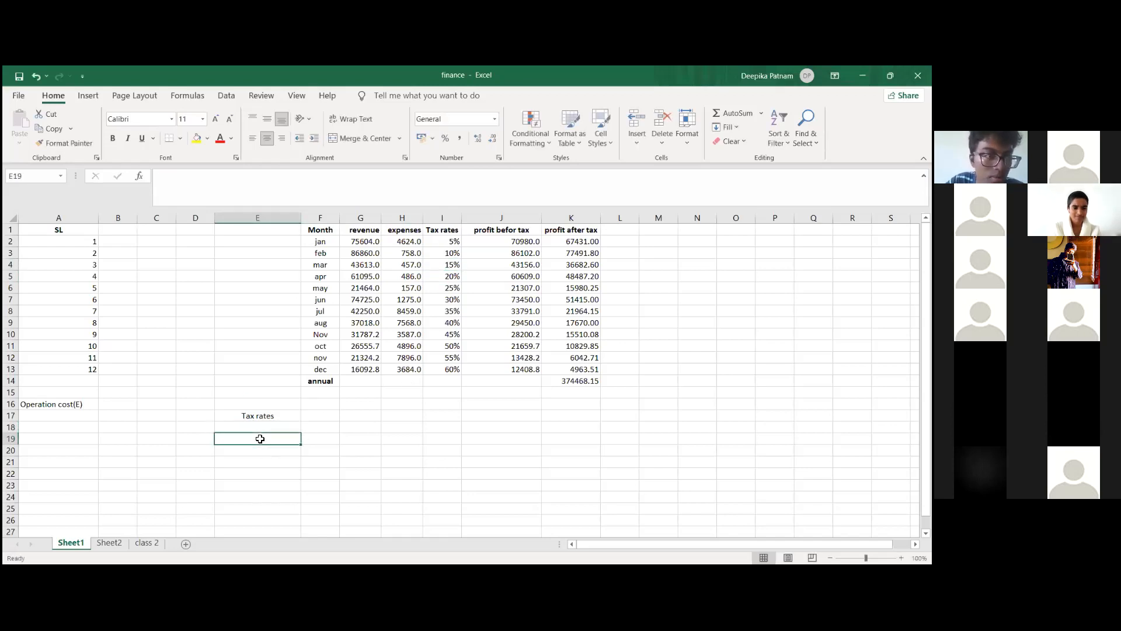
type("0%")
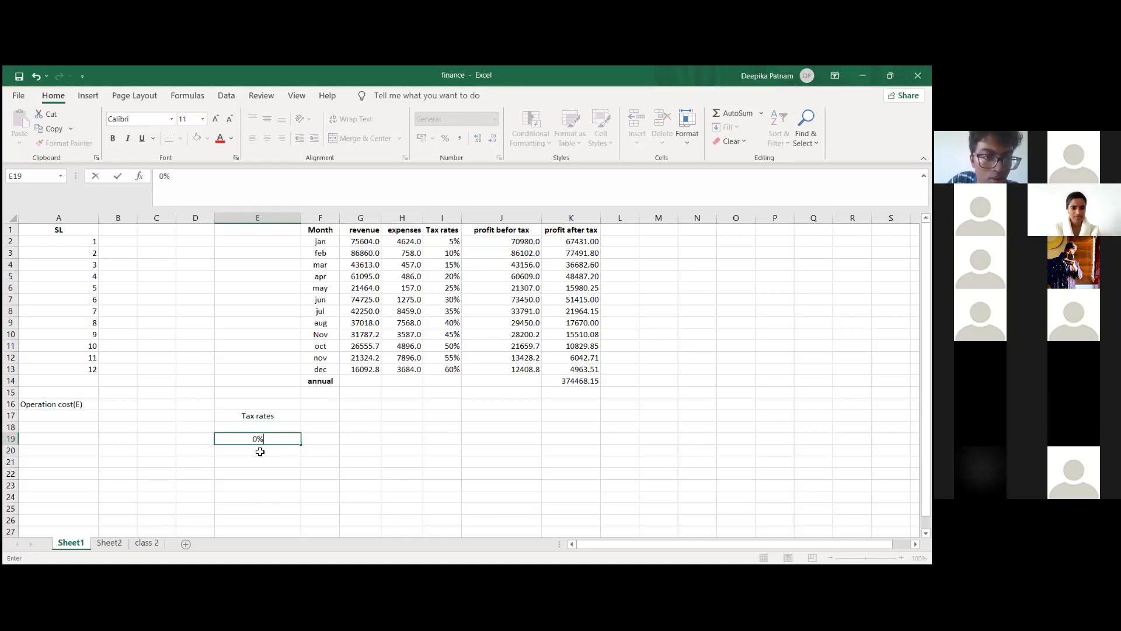
left_click(260, 452)
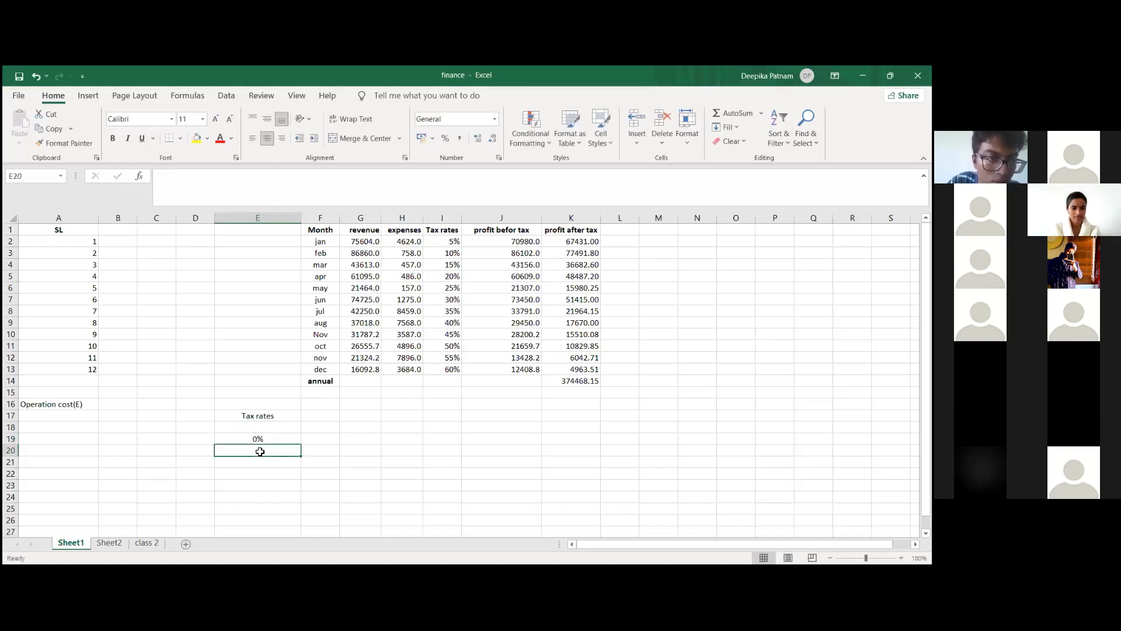
type("5")
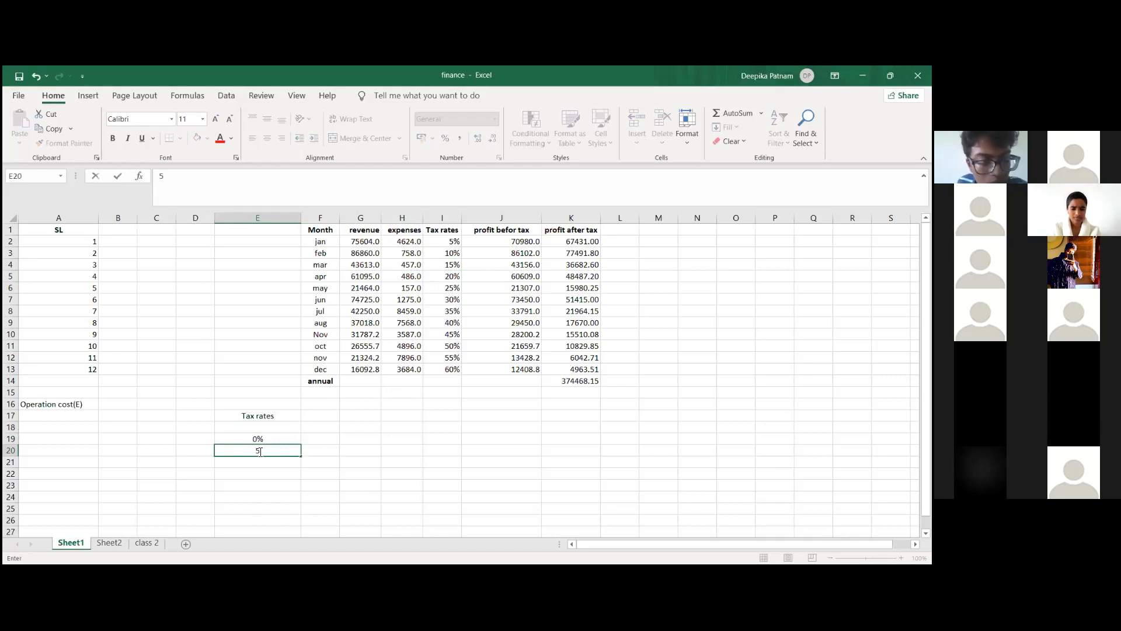
type("%")
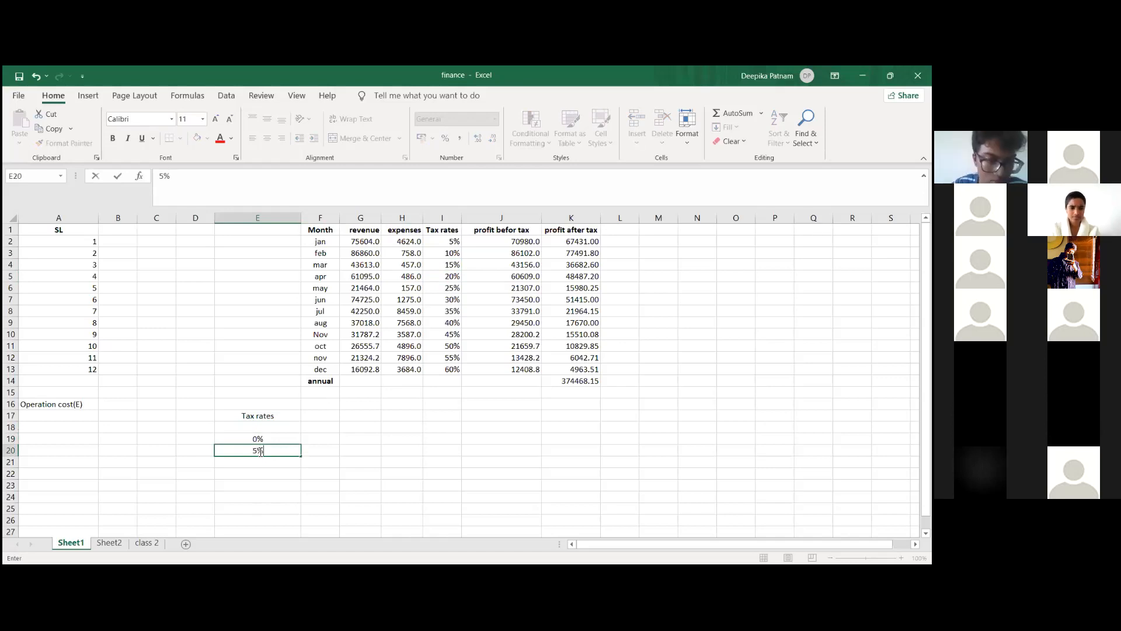
left_click(269, 464)
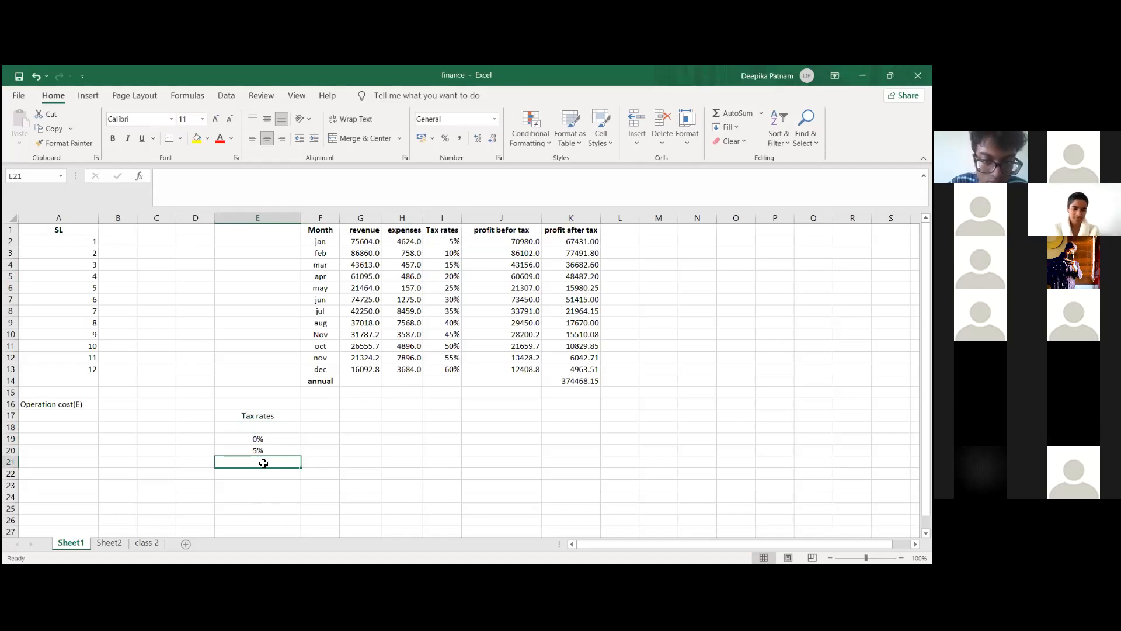
type("1")
key("BackSpace")
key("BackSpace")
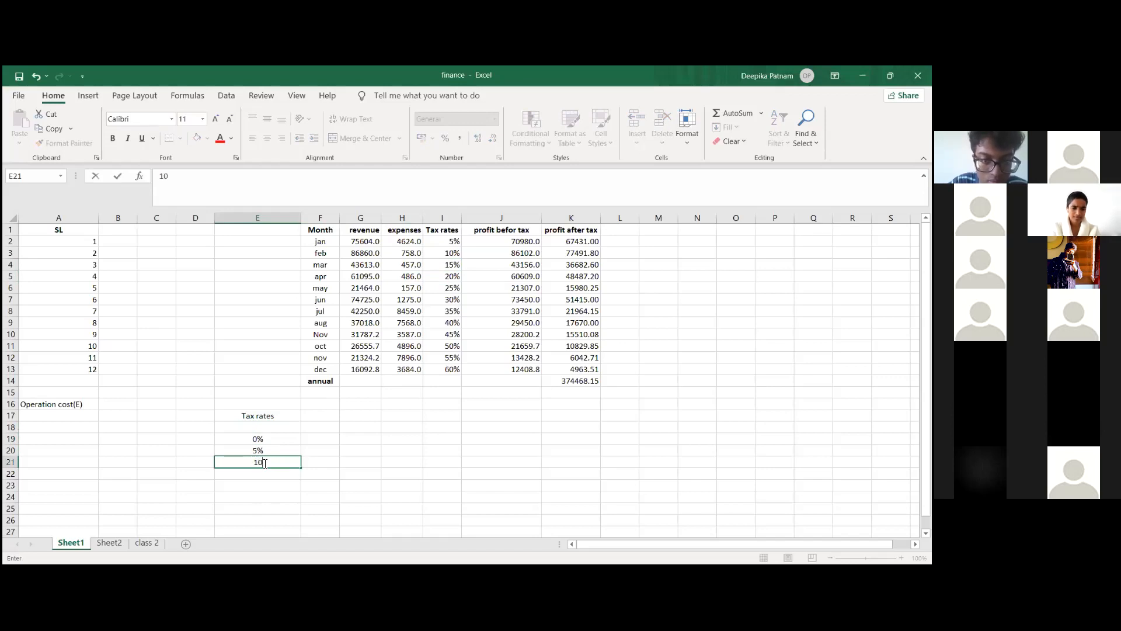
type("10%")
Step: Extend the tax rate series in 5% increments from cell E19 down to 35% in cell E26
left_click(273, 450)
left_click_drag(277, 437, 293, 488)
left_click_drag(280, 530, 292, 521)
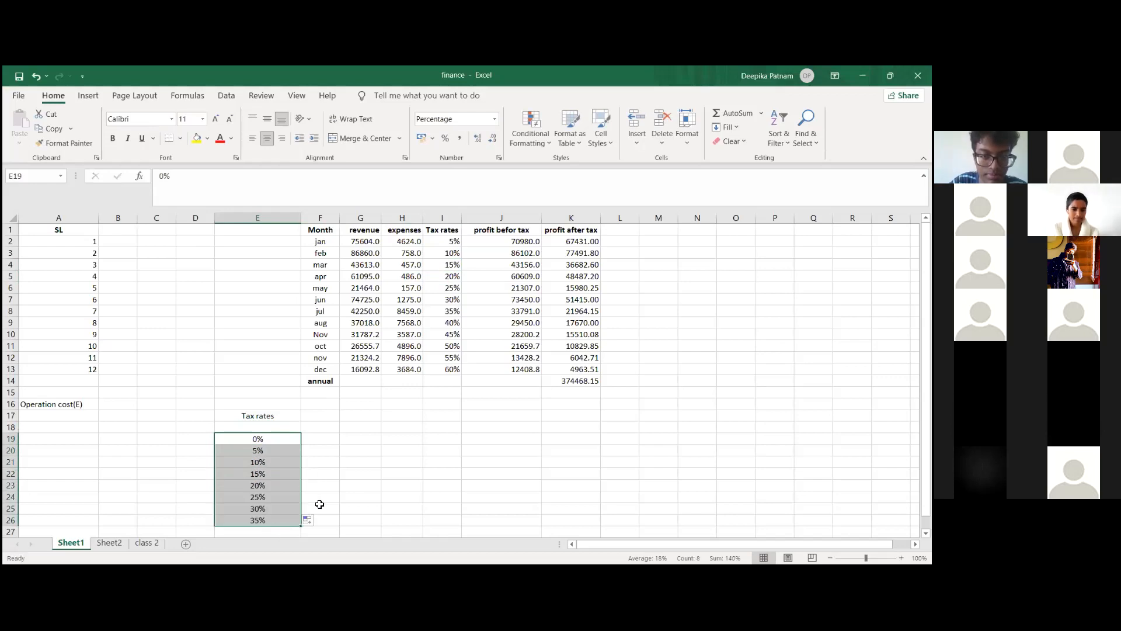
left_click(358, 474)
scroll(291, 483, "down", 1)
Step: Continue the tax rate series from the 30% and 35% cells down to 70% in cell E33
left_click(291, 483)
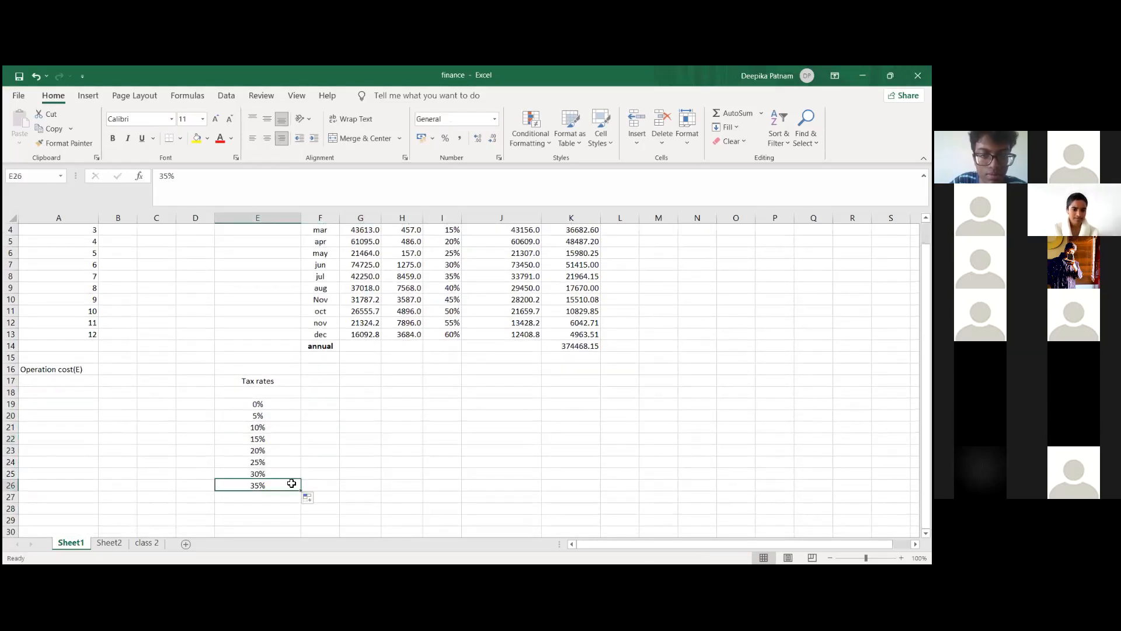
left_click(328, 442)
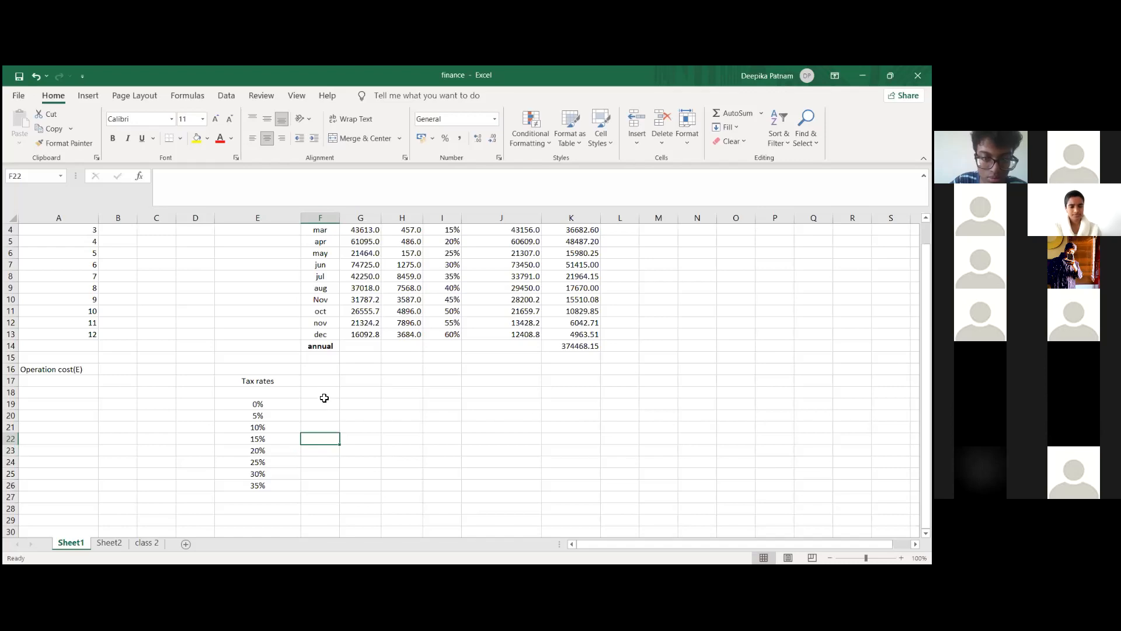
left_click(320, 402)
left_click(243, 487)
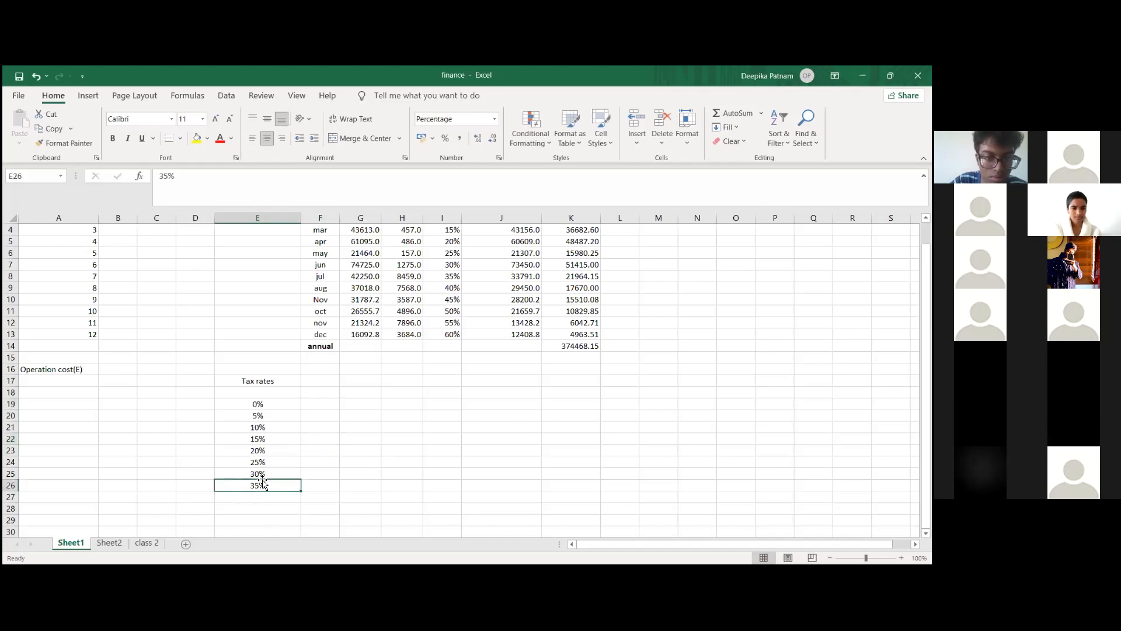
left_click_drag(251, 473, 295, 506)
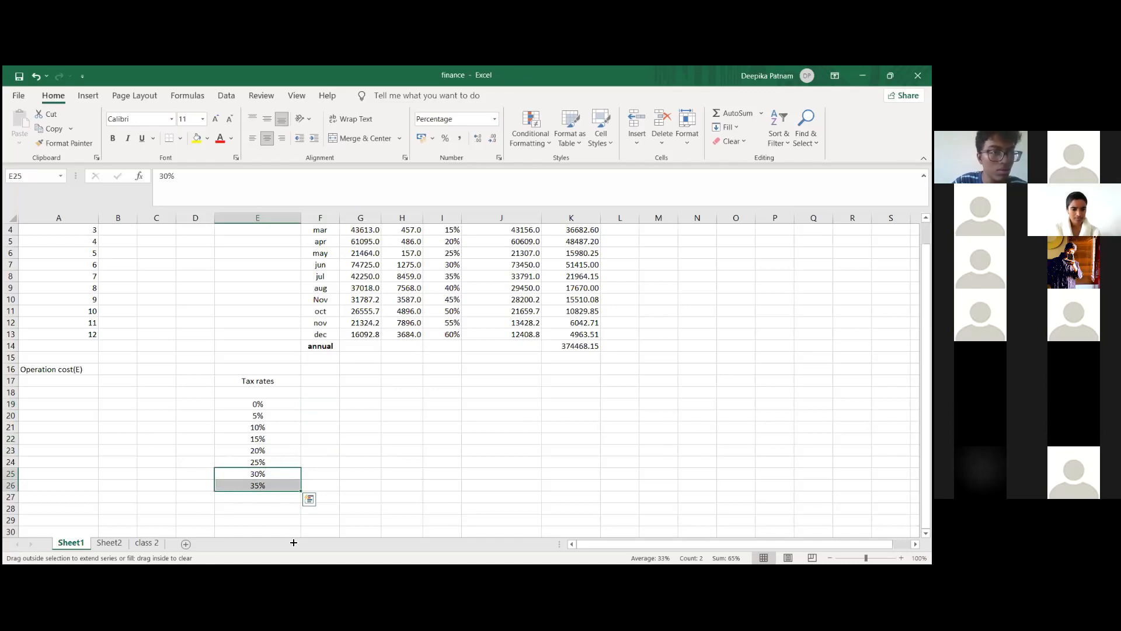
left_click_drag(287, 519, 291, 528)
left_click(403, 427)
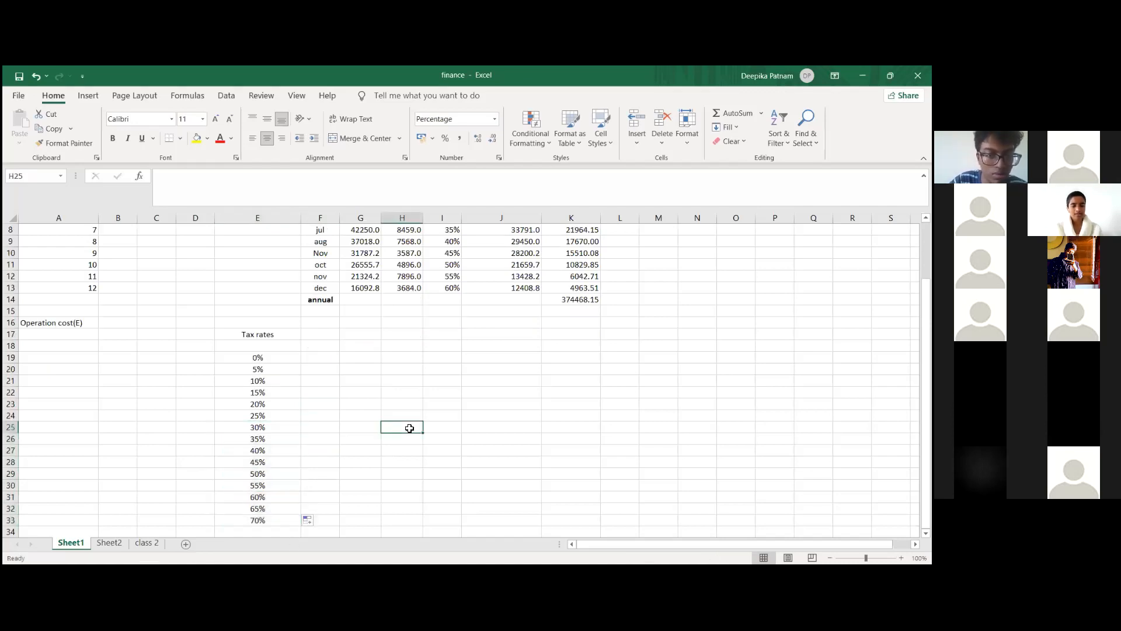
Step: Enter the label "annaul profit" in cell F17, beside the "Tax rates" label
left_click(307, 345)
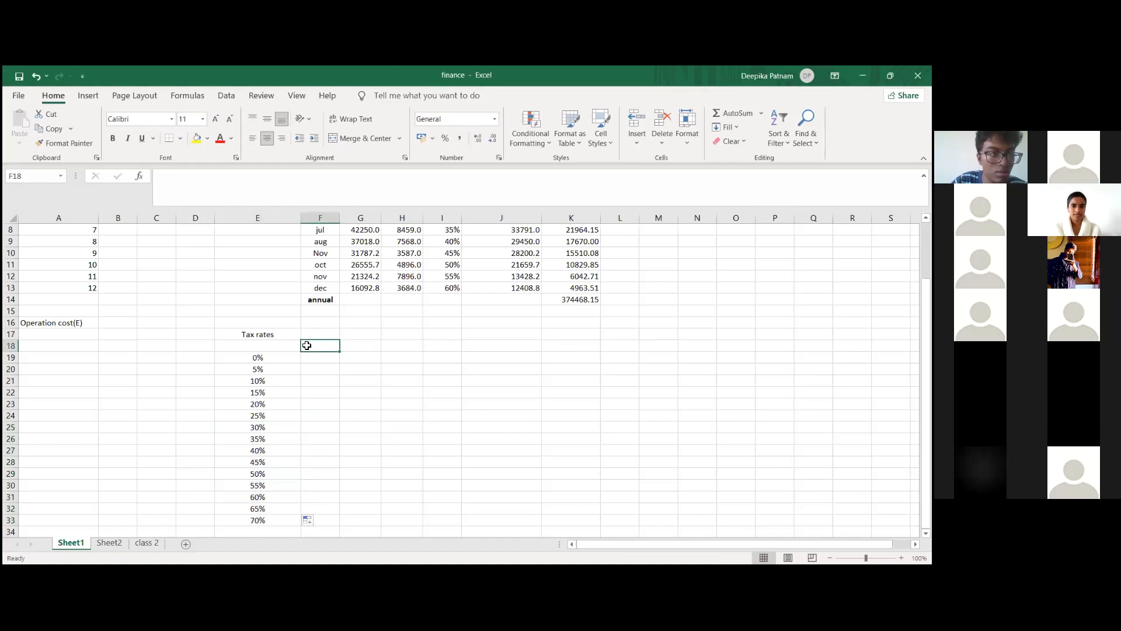
scroll(307, 345, "up", 3)
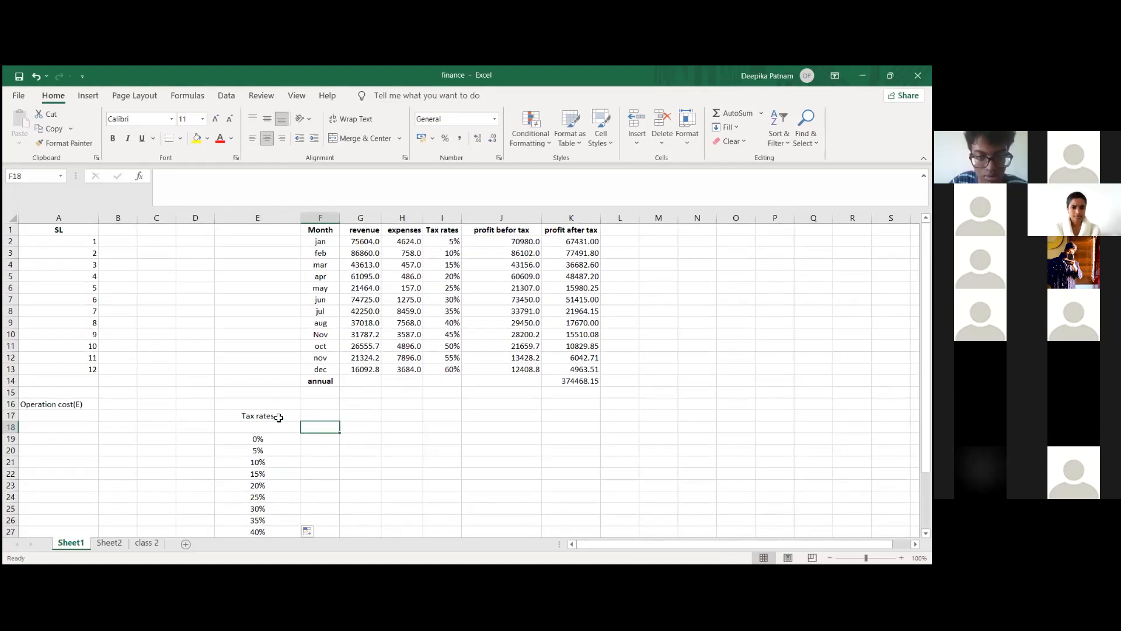
left_click(324, 415)
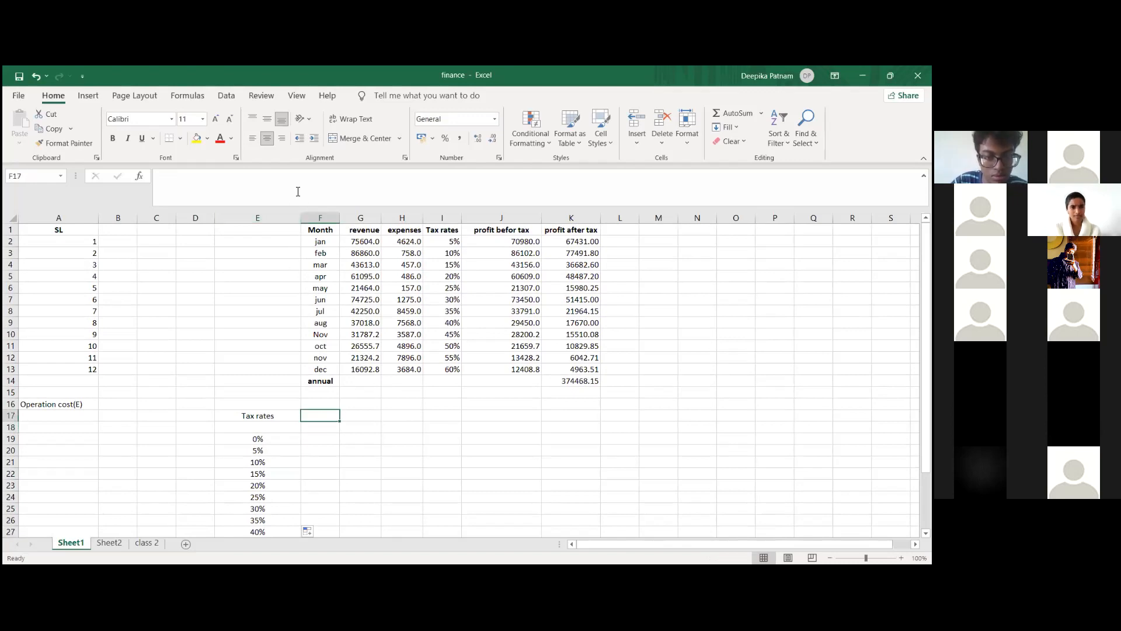
type("annaul pro")
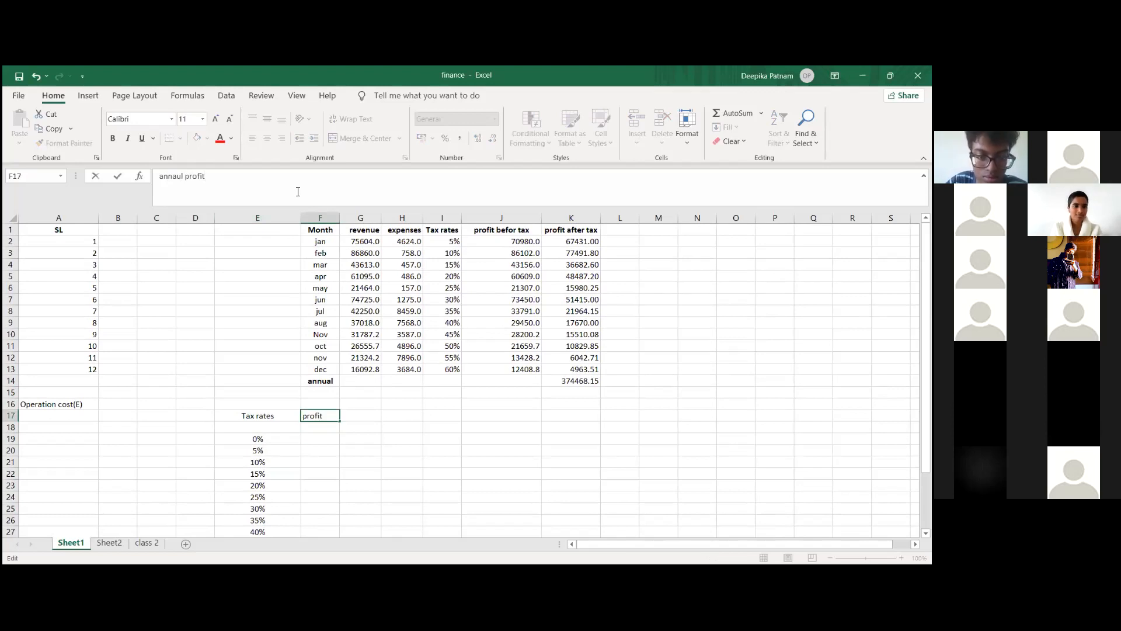
type("fit")
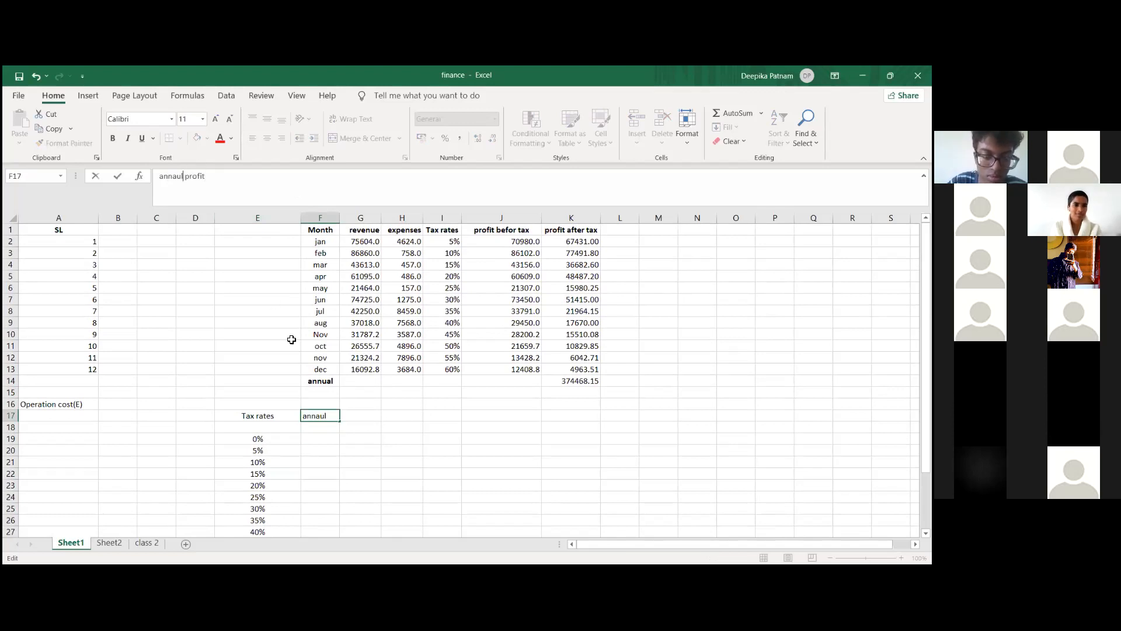
left_click(355, 485)
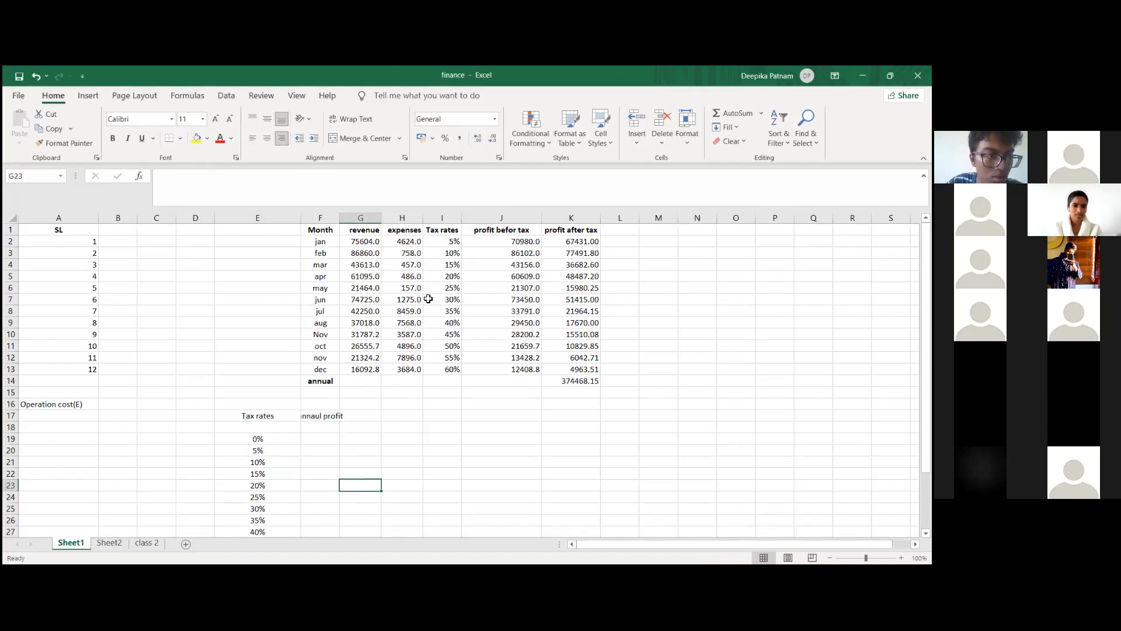
Step: Widen column F so that the "annaul profit" label fits inside its cell
left_click(331, 382)
mouse_move(356, 453)
left_mouse_down()
mouse_move(359, 221)
mouse_move(376, 447)
left_mouse_up()
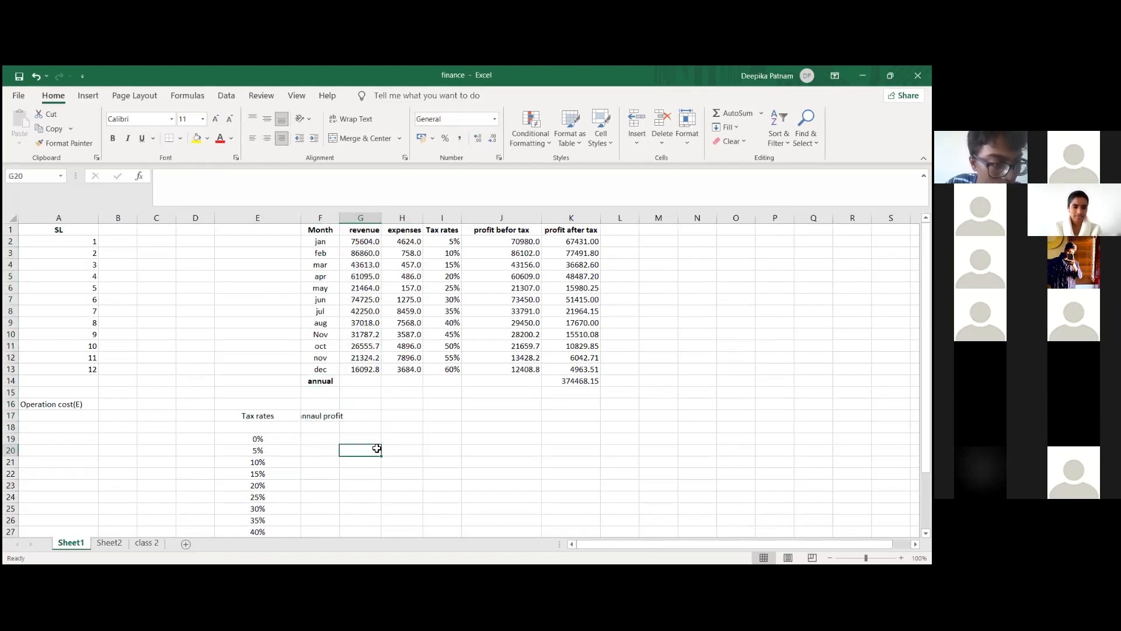
left_click_drag(339, 218, 408, 218)
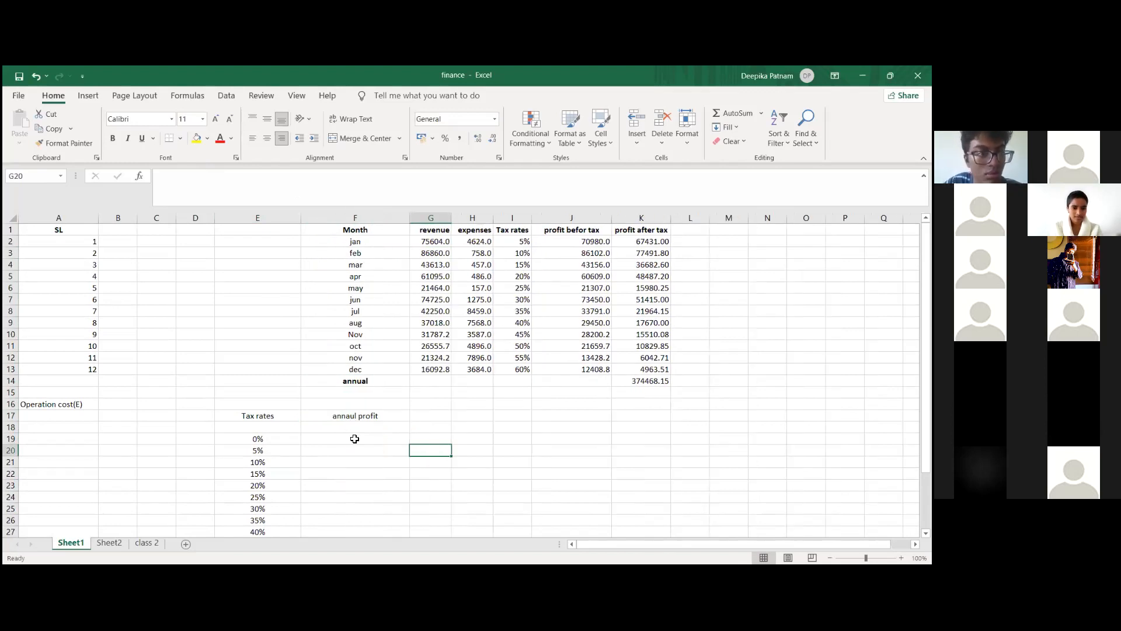
Step: Link cell F18 under "annaul profit" to the annual total of profit after tax with the formula =K14
left_click(355, 438)
left_click(378, 425)
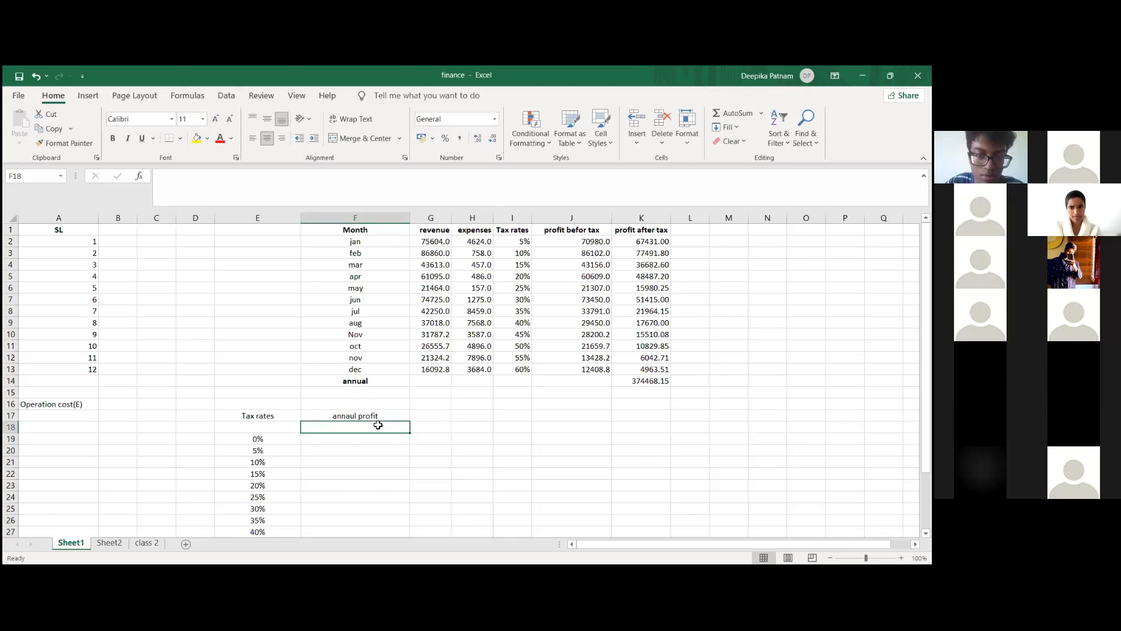
left_click(639, 381)
left_click(360, 427)
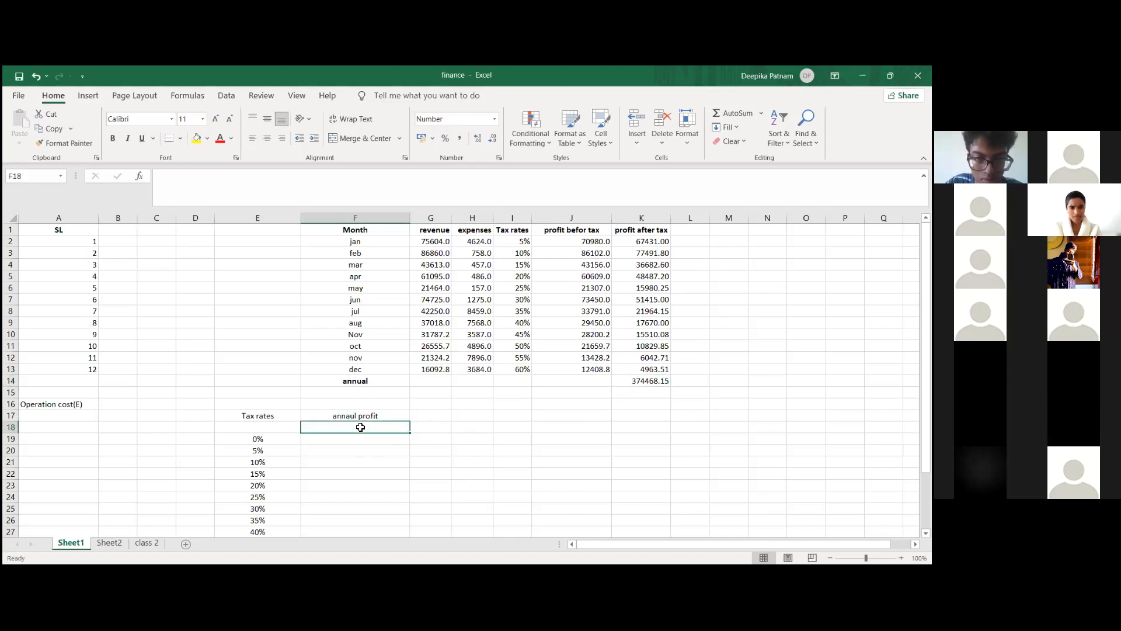
type("=")
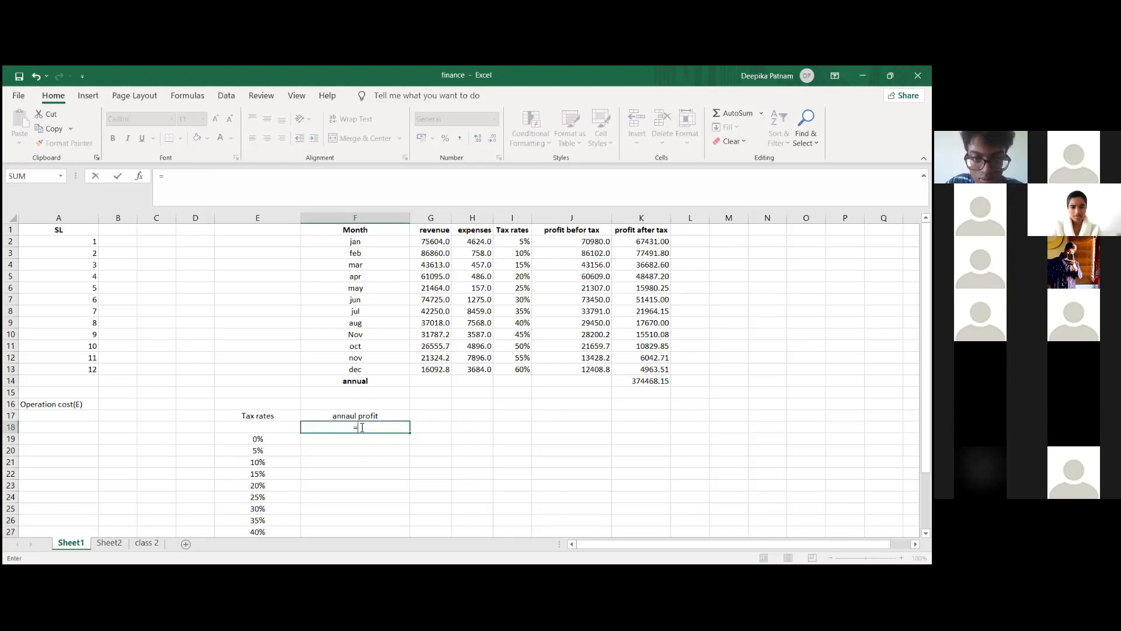
left_click(619, 378)
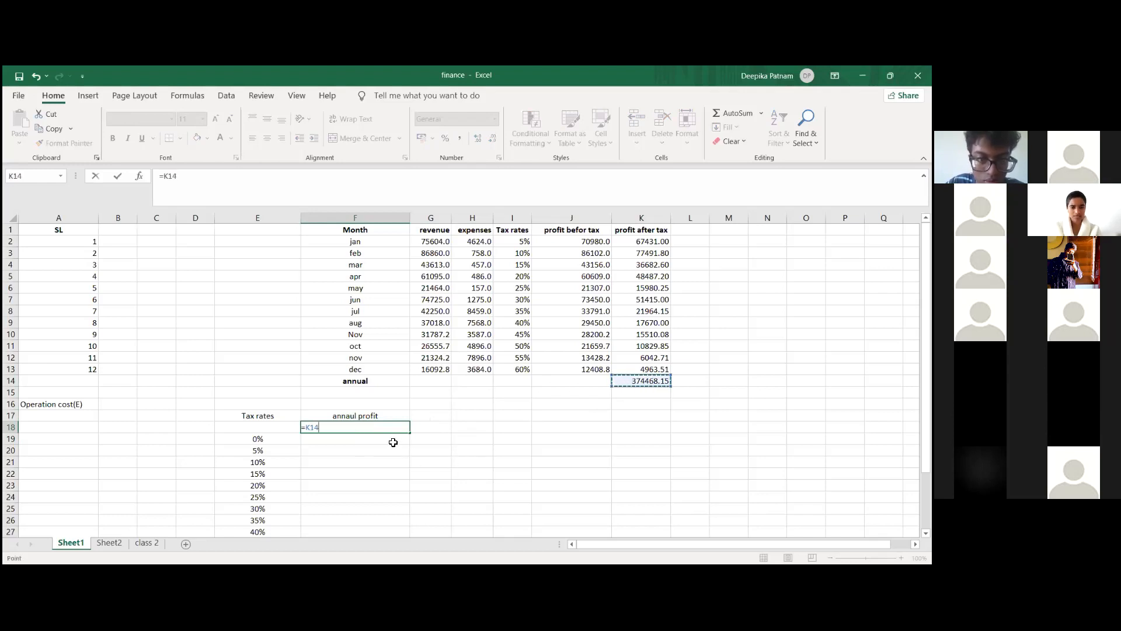
key("Return")
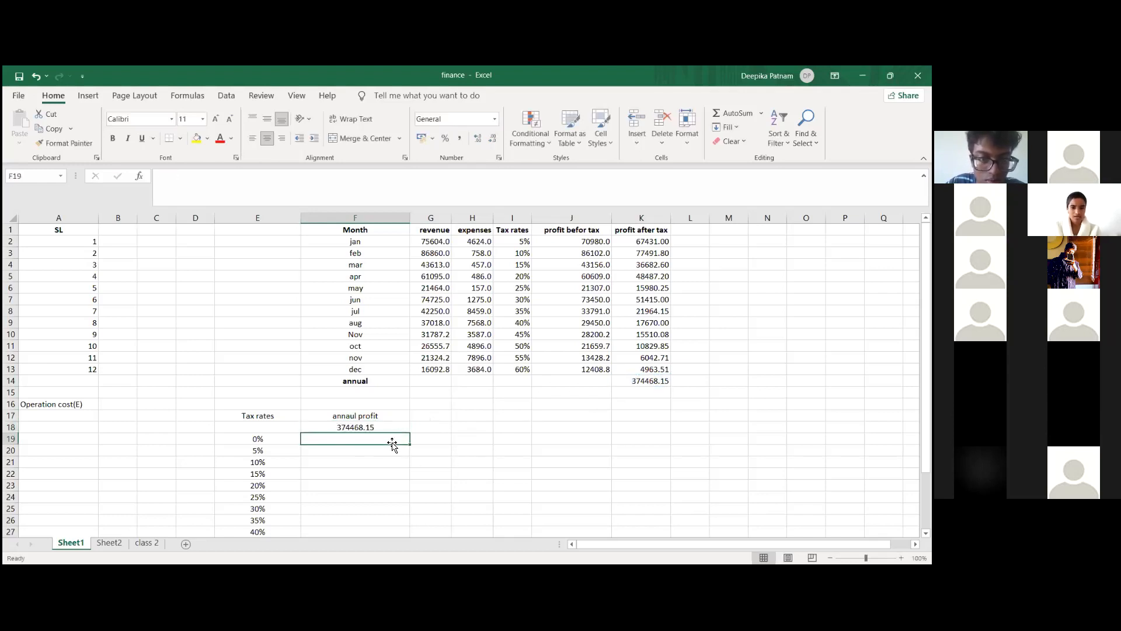
Step: Review the tax rates in E19:E33 and the linked annual profit against the monthly finance table
scroll(377, 441, "down", 3)
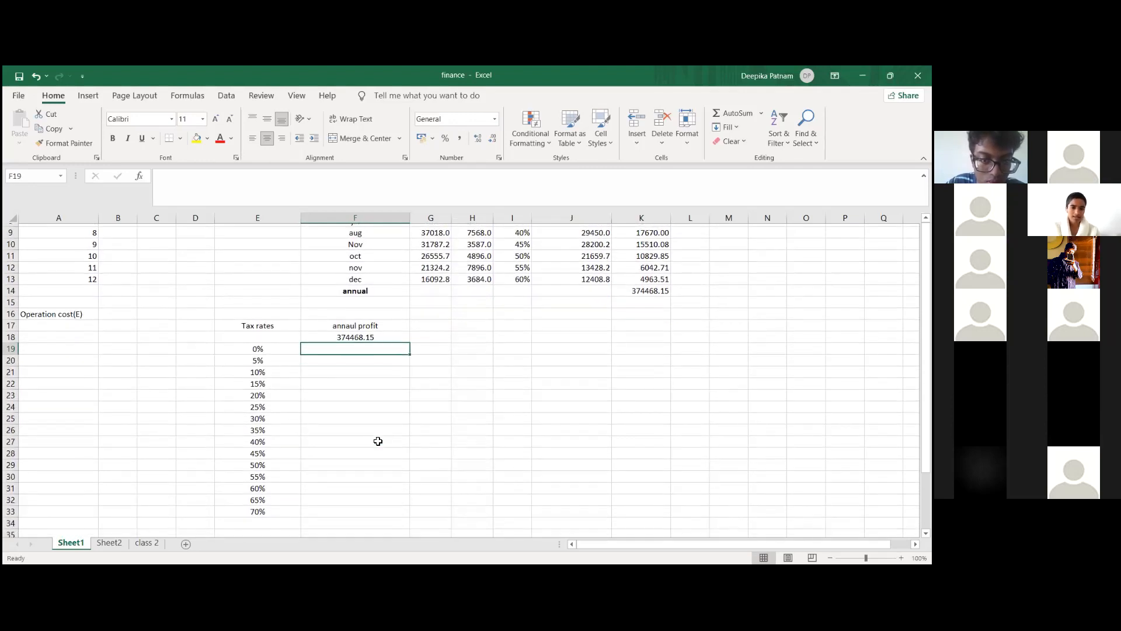
scroll(405, 349, "up", 1)
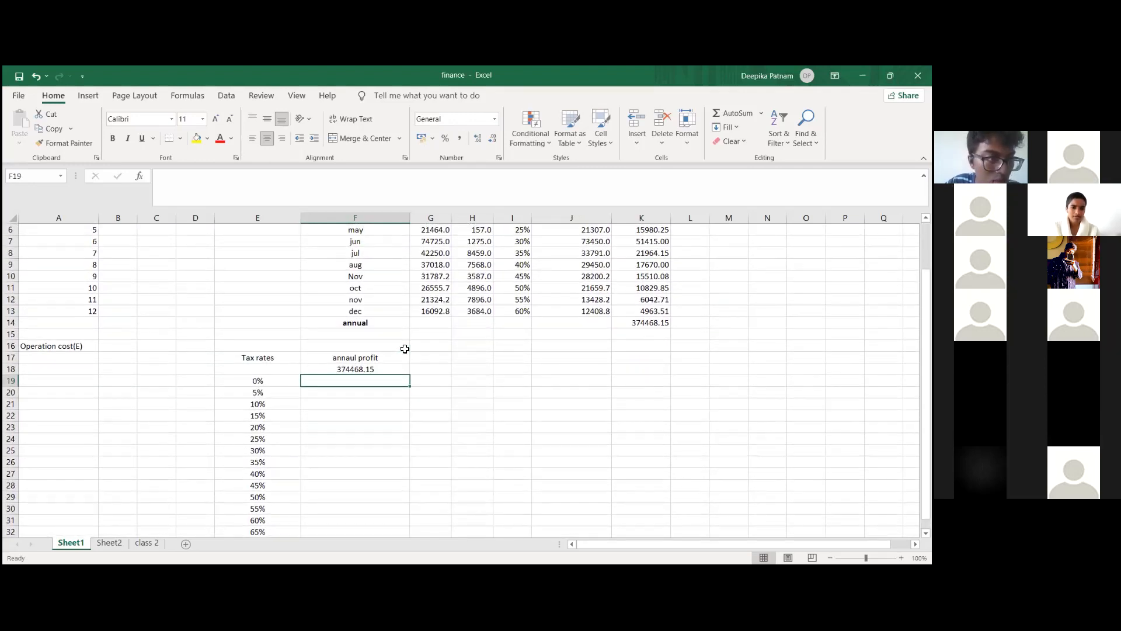
scroll(404, 349, "up", 1)
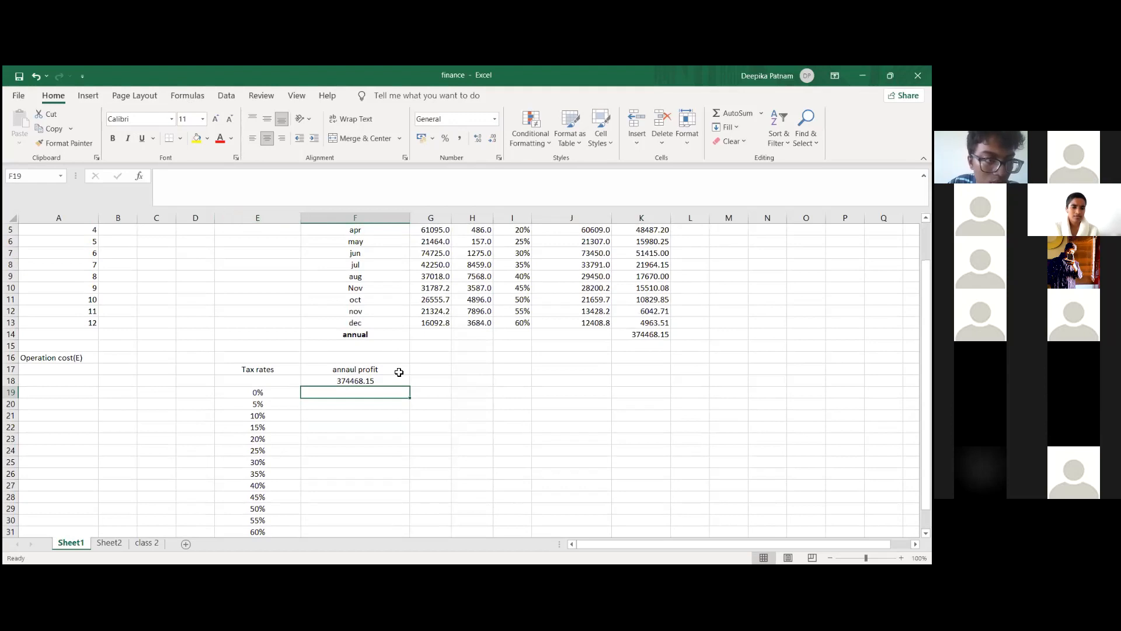
scroll(410, 387, "up", 2)
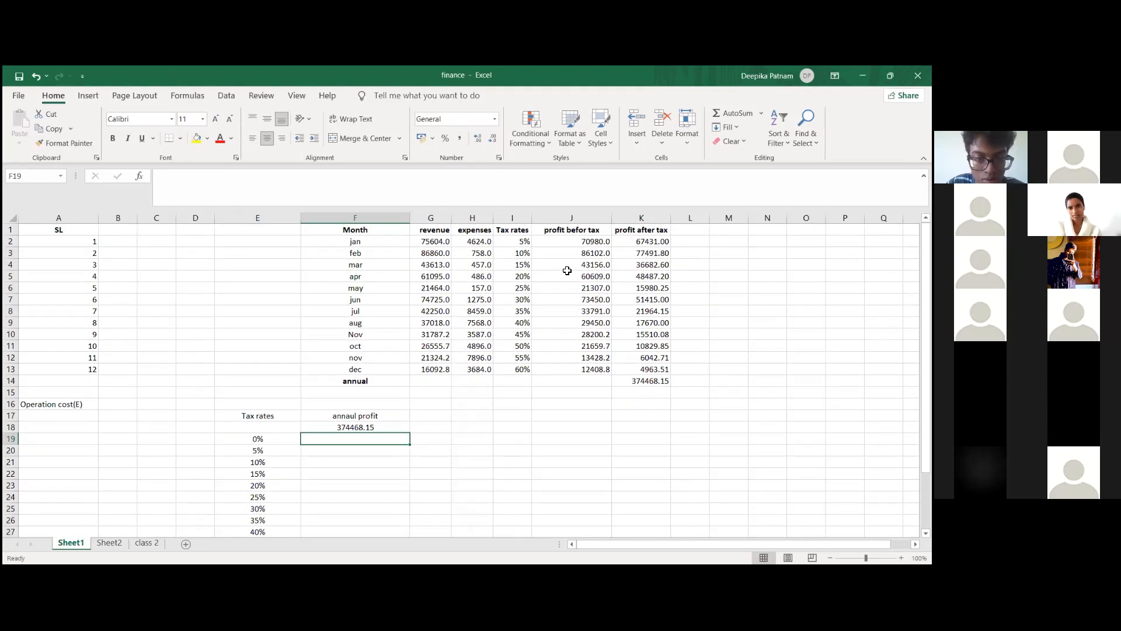
scroll(348, 453, "down", 1)
scroll(380, 409, "up", 1)
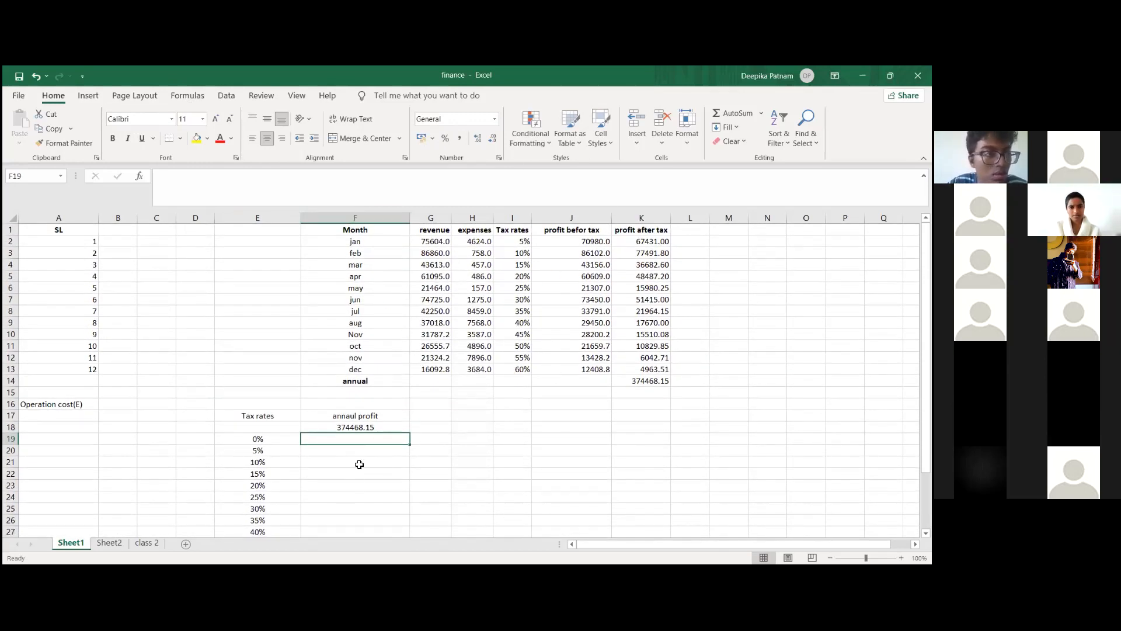
scroll(327, 450, "down", 1)
left_click_drag(280, 428, 268, 450)
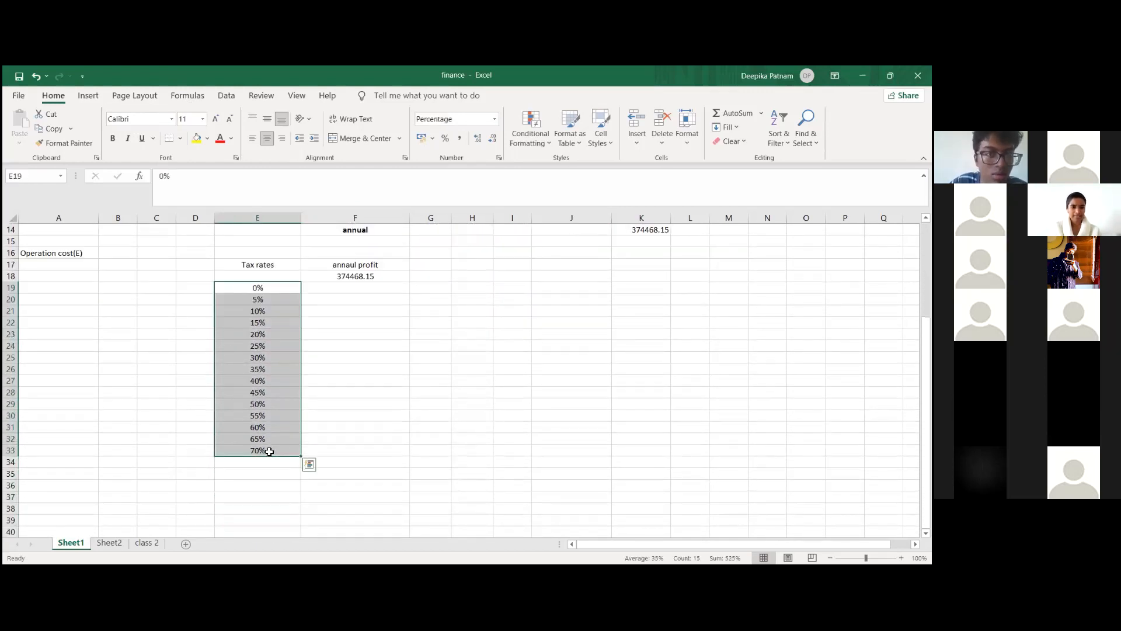
scroll(269, 451, "up", 2)
scroll(269, 451, "down", 1)
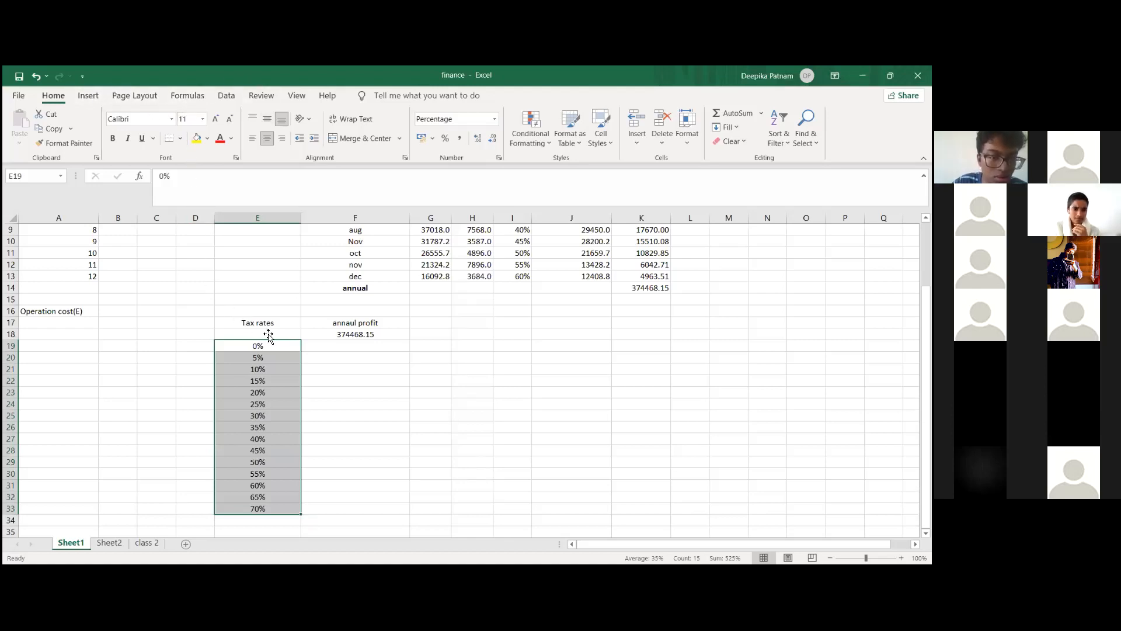
left_click(338, 380)
left_click_drag(258, 322, 355, 366)
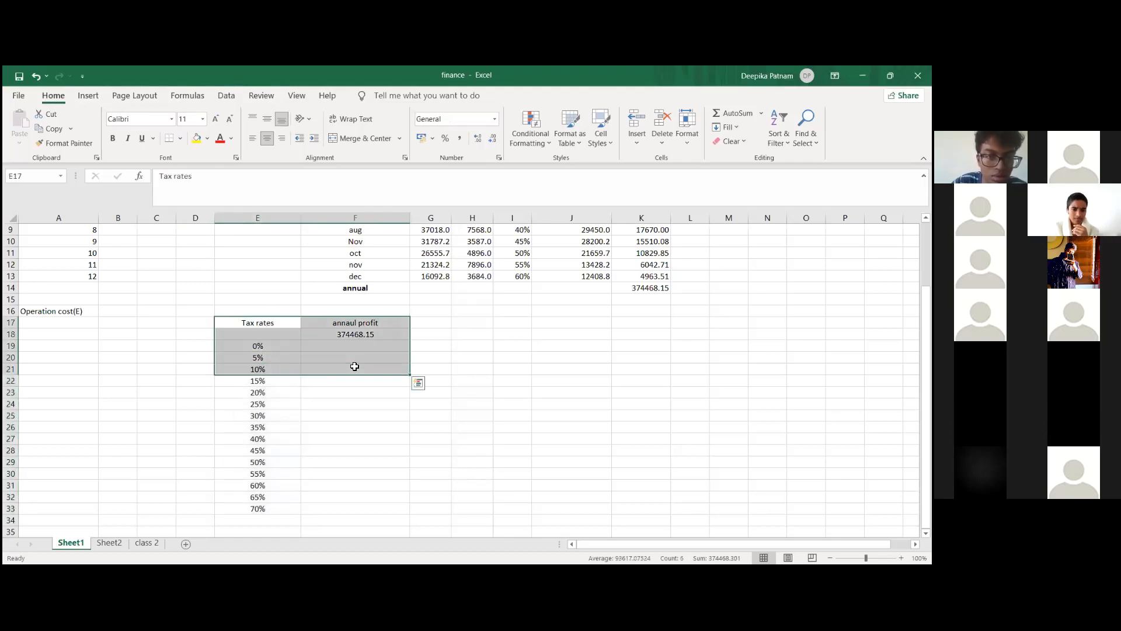
left_click(321, 392)
left_click_drag(283, 334, 377, 511)
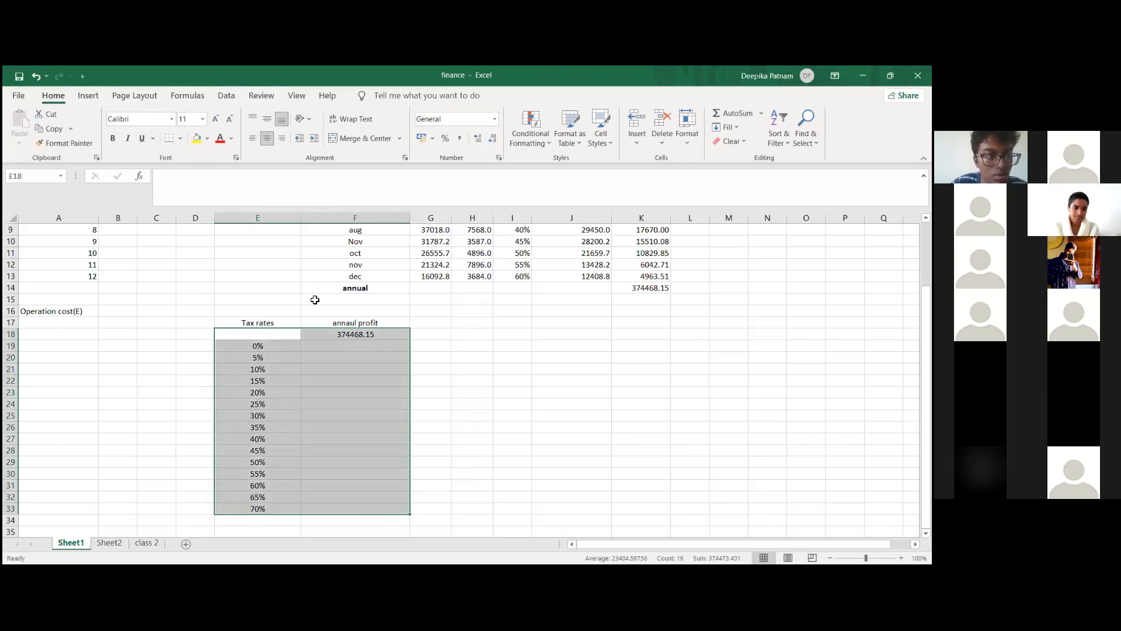
scroll(315, 300, "up", 1)
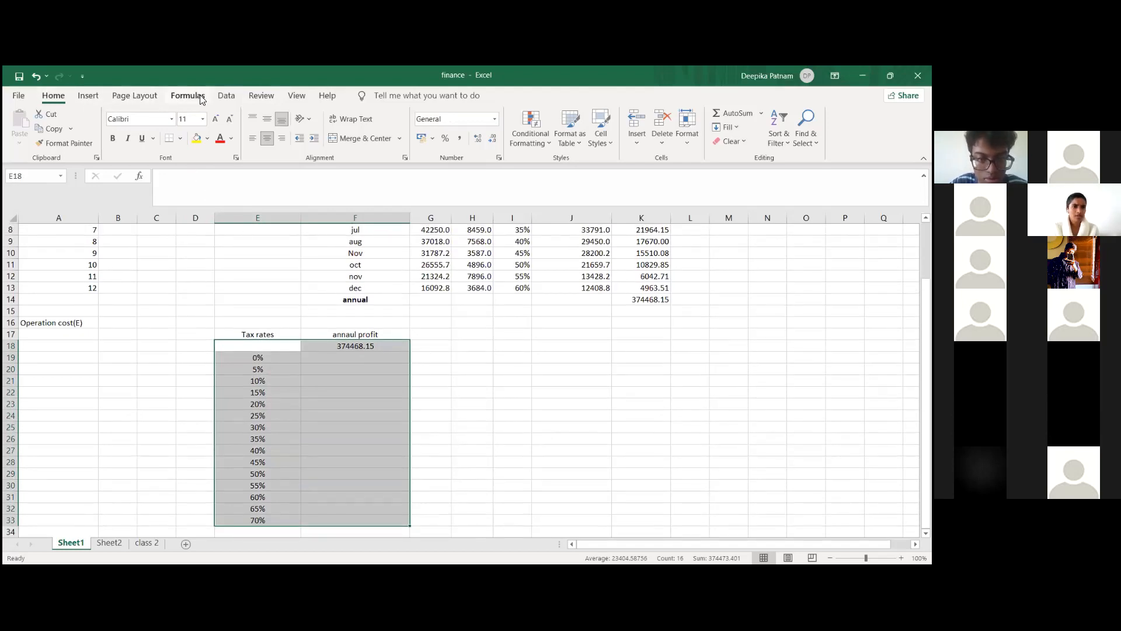
left_click(227, 96)
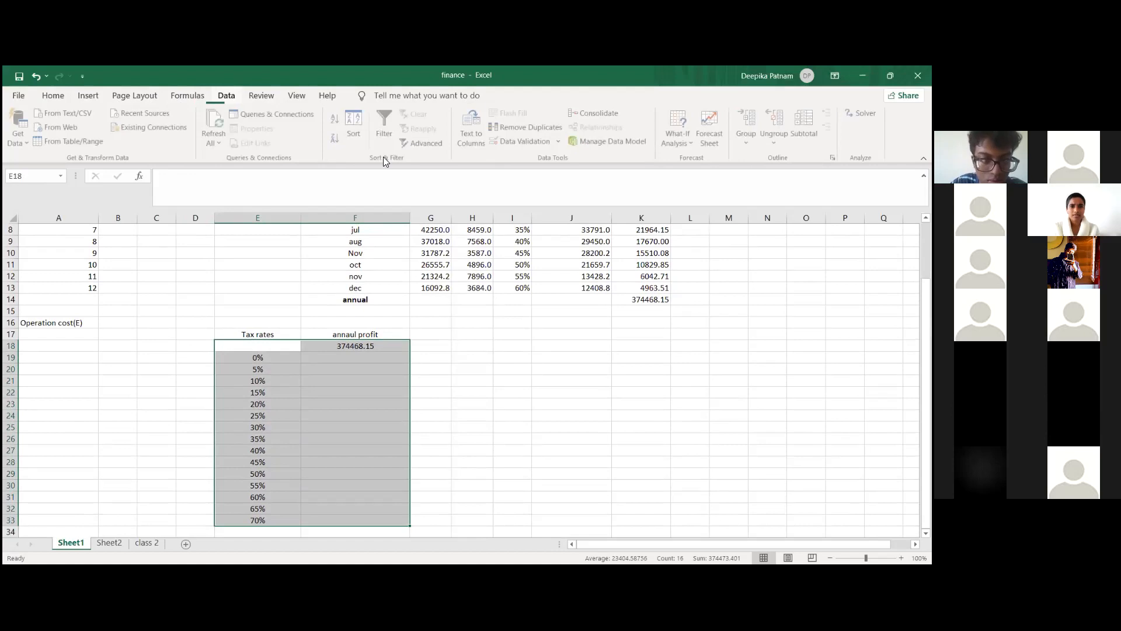
left_click(683, 139)
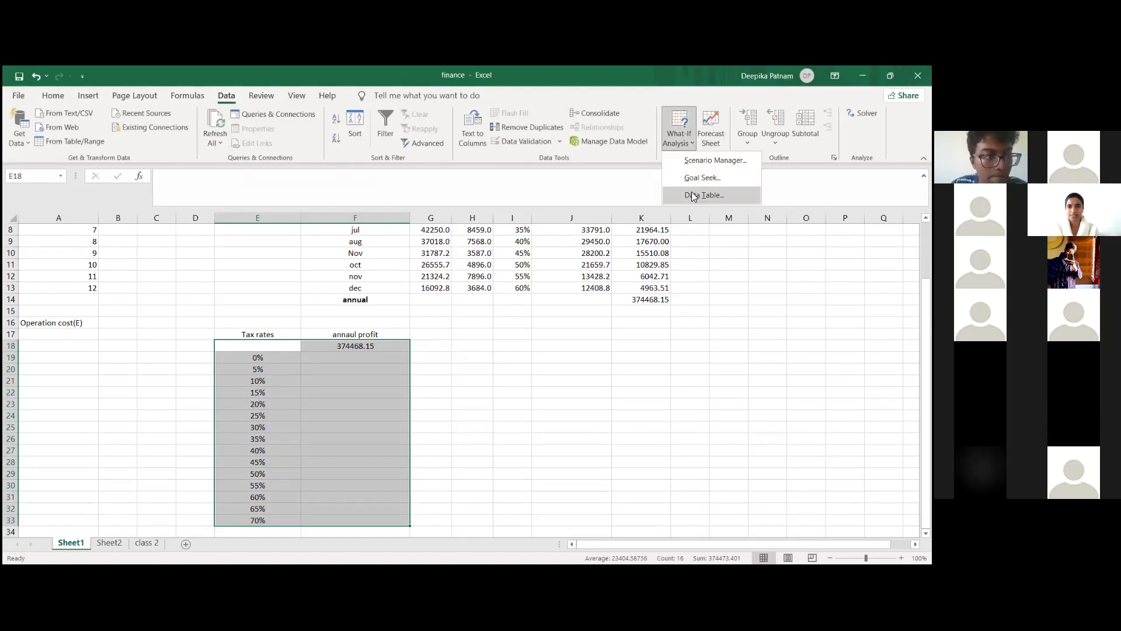
left_click(693, 195)
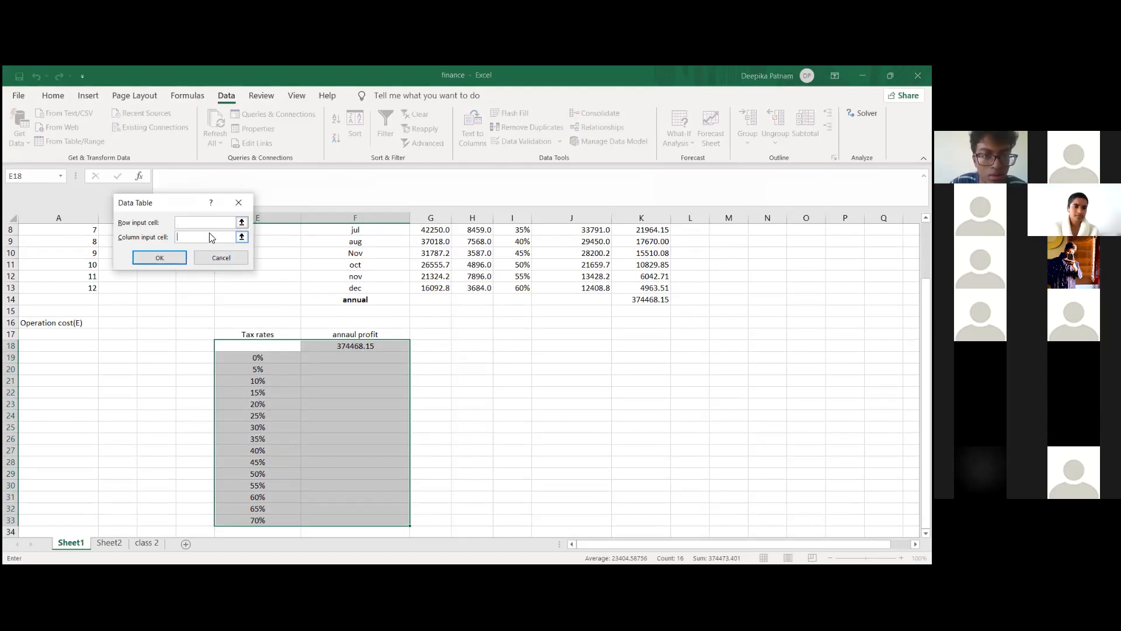
scroll(351, 286, "up", 3)
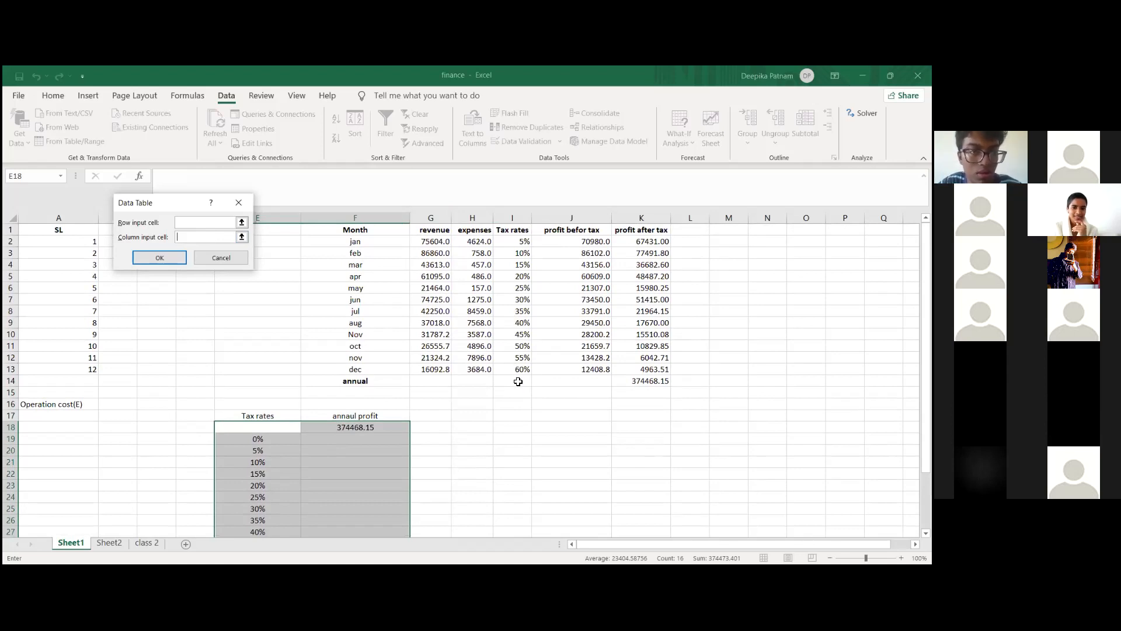
scroll(518, 381, "down", 1)
scroll(518, 382, "up", 1)
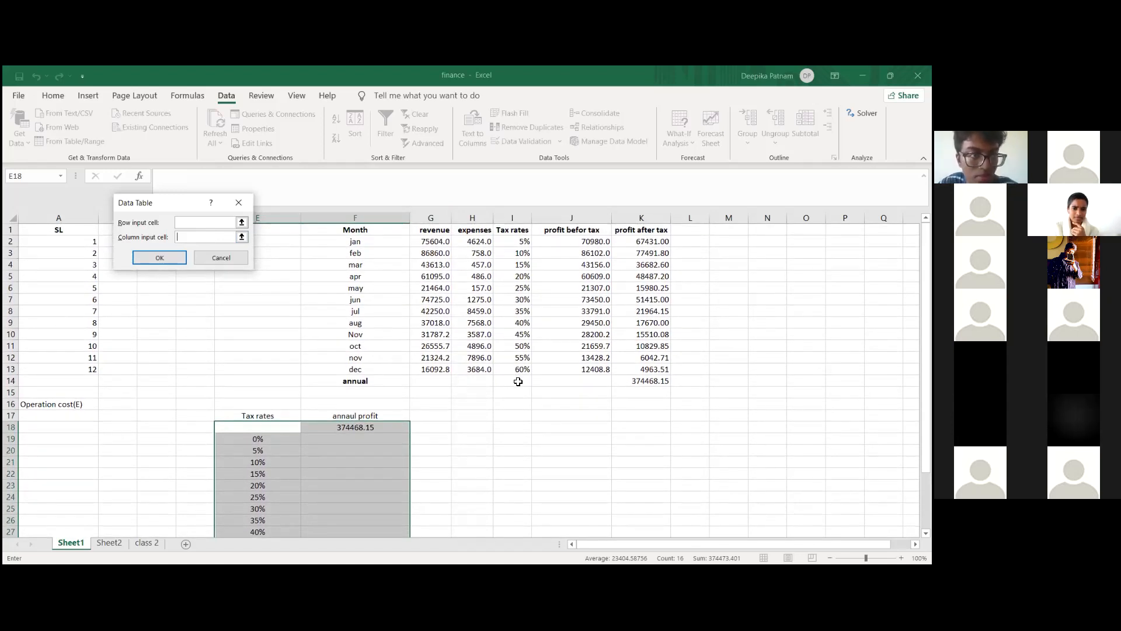
scroll(518, 381, "down", 1)
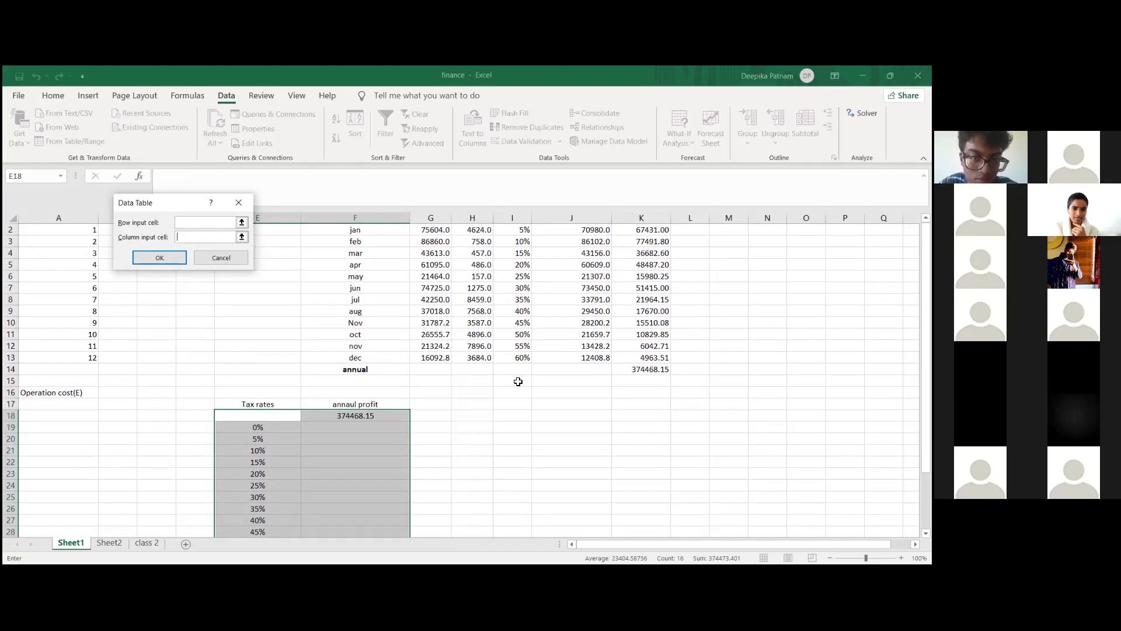
scroll(518, 381, "down", 1)
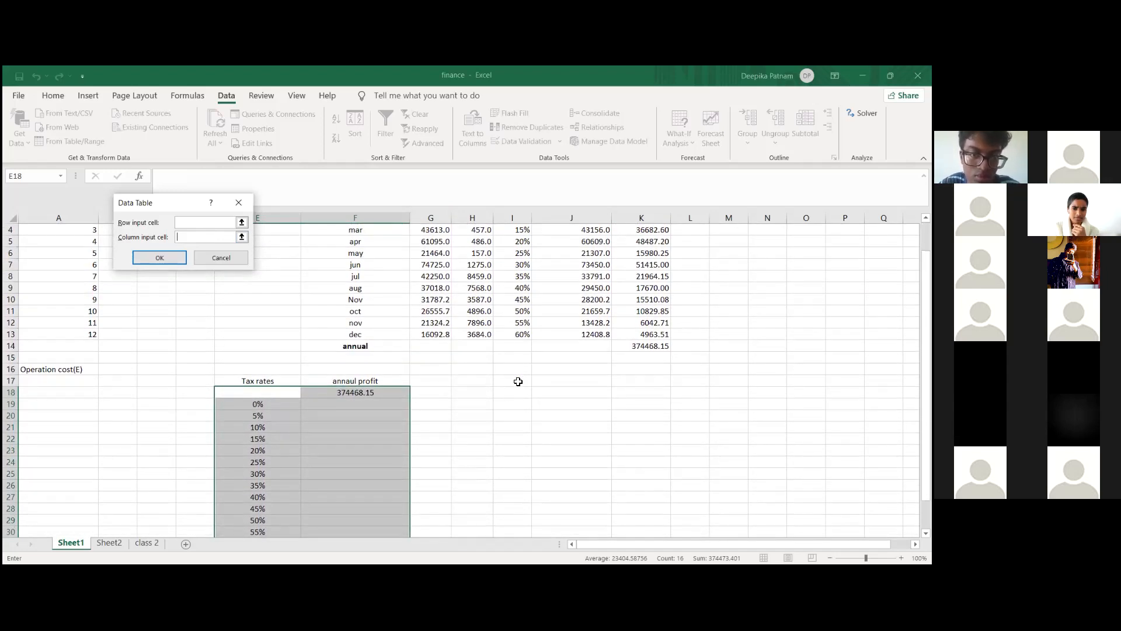
scroll(518, 382, "up", 1)
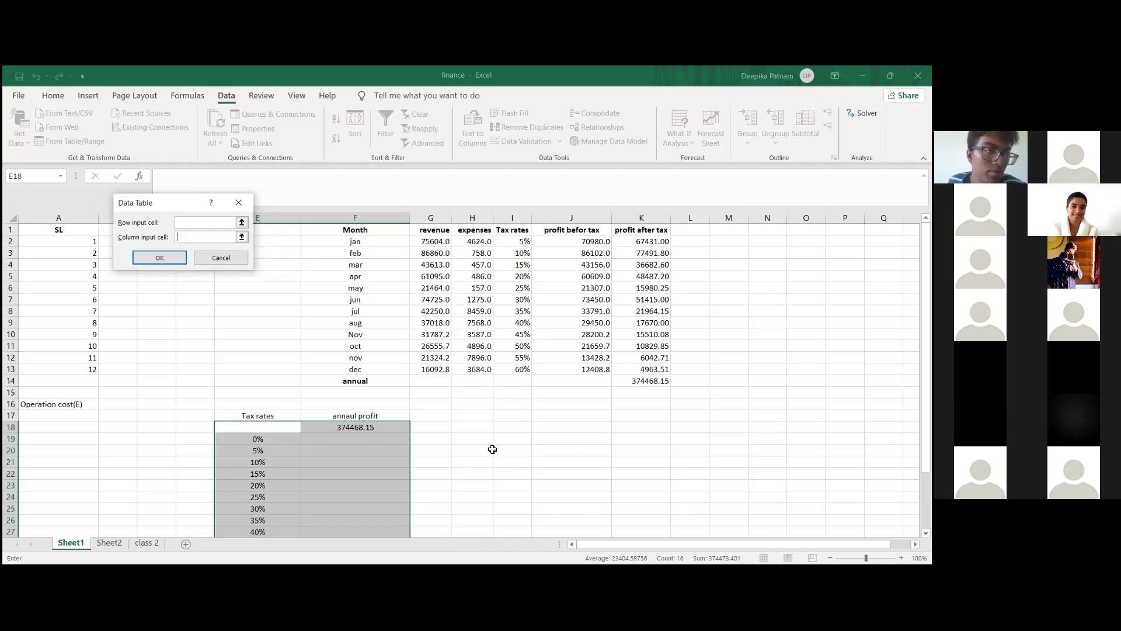
scroll(463, 469, "down", 1)
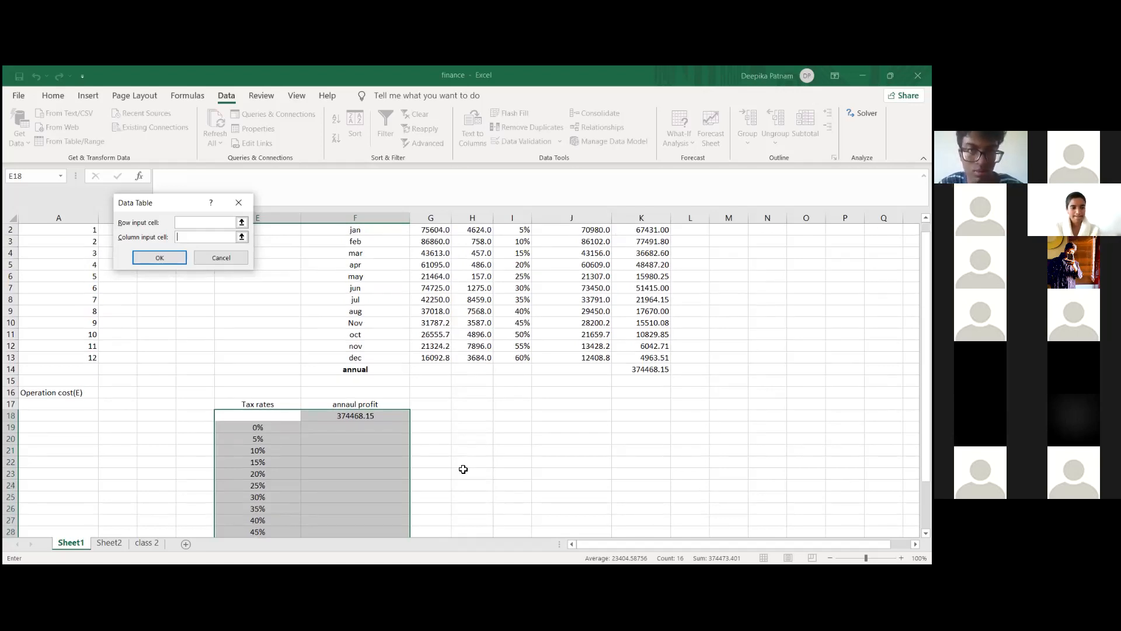
left_click(239, 202)
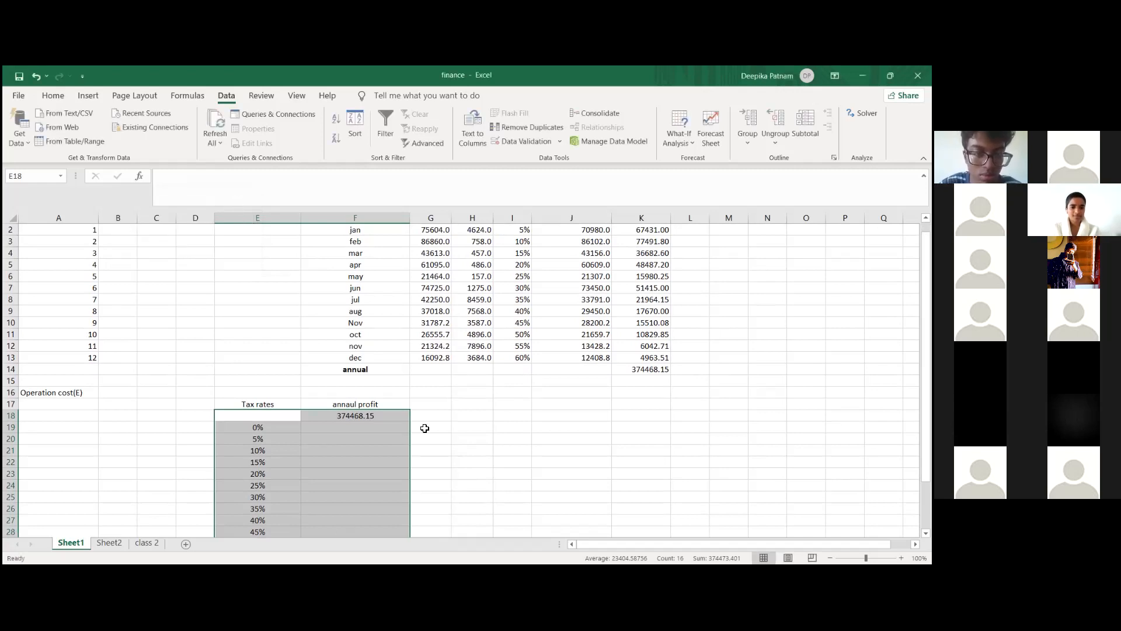
left_click(458, 408)
left_click(437, 451)
Step: Narrow column A and clear the SL heading with its serial numbers from A1:A13
scroll(579, 261, "up", 1)
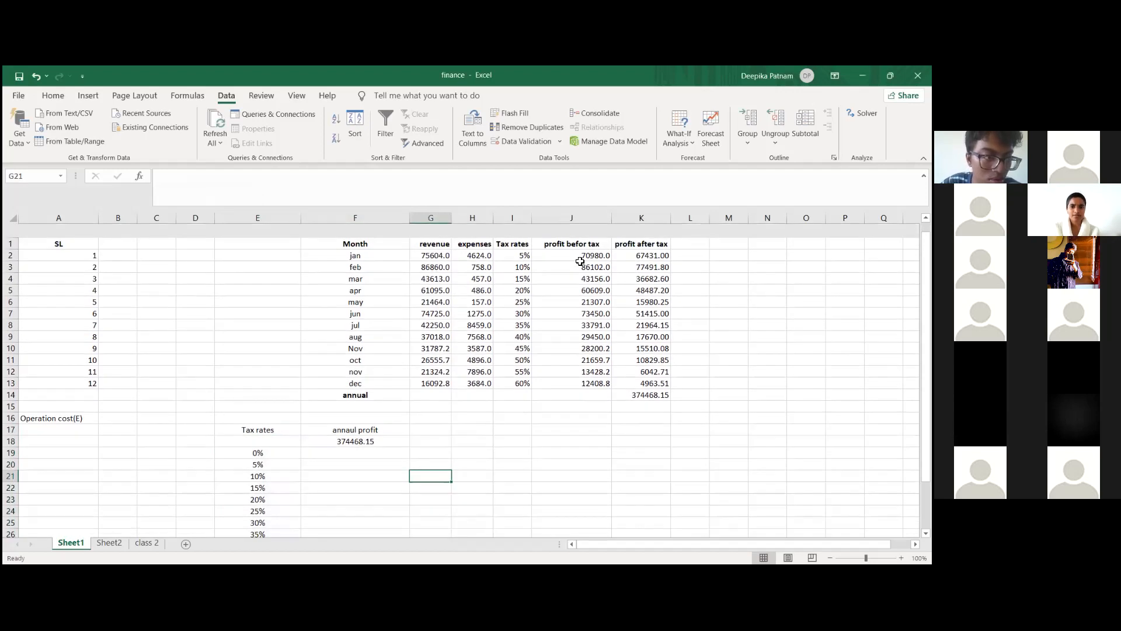
scroll(452, 448, "down", 1)
scroll(452, 448, "up", 1)
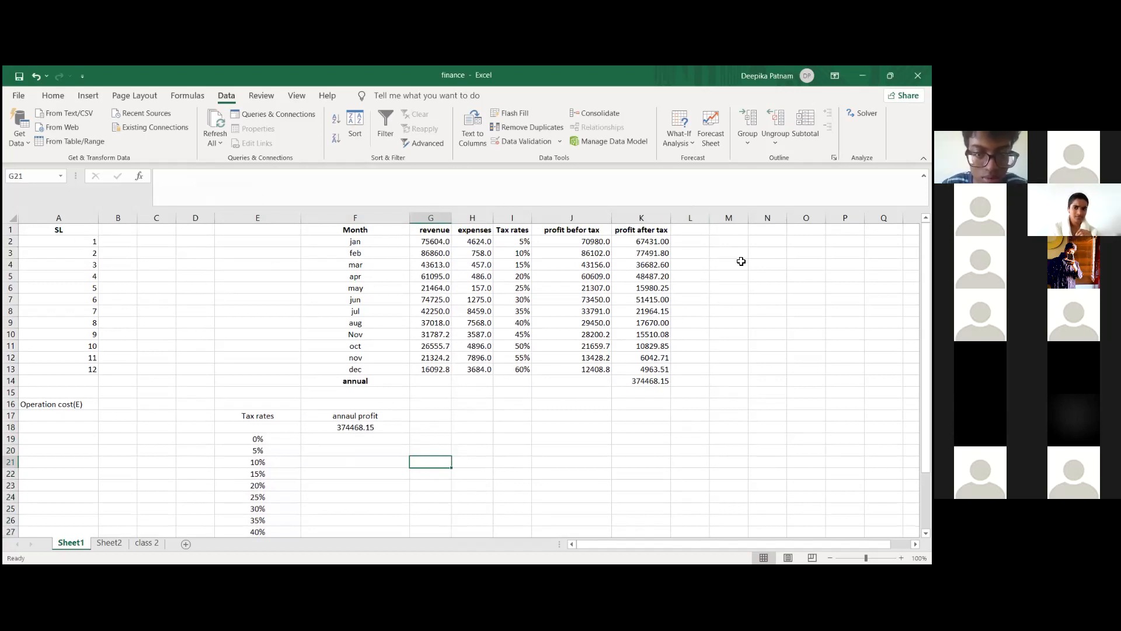
left_click(67, 239)
left_click(75, 230)
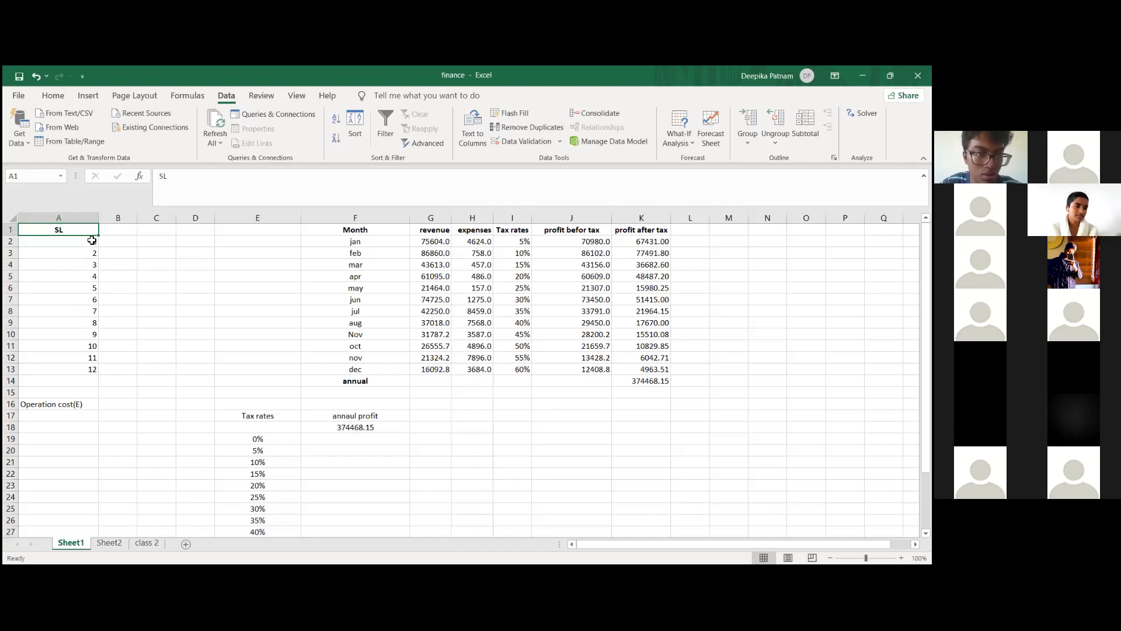
left_click_drag(98, 218, 56, 376)
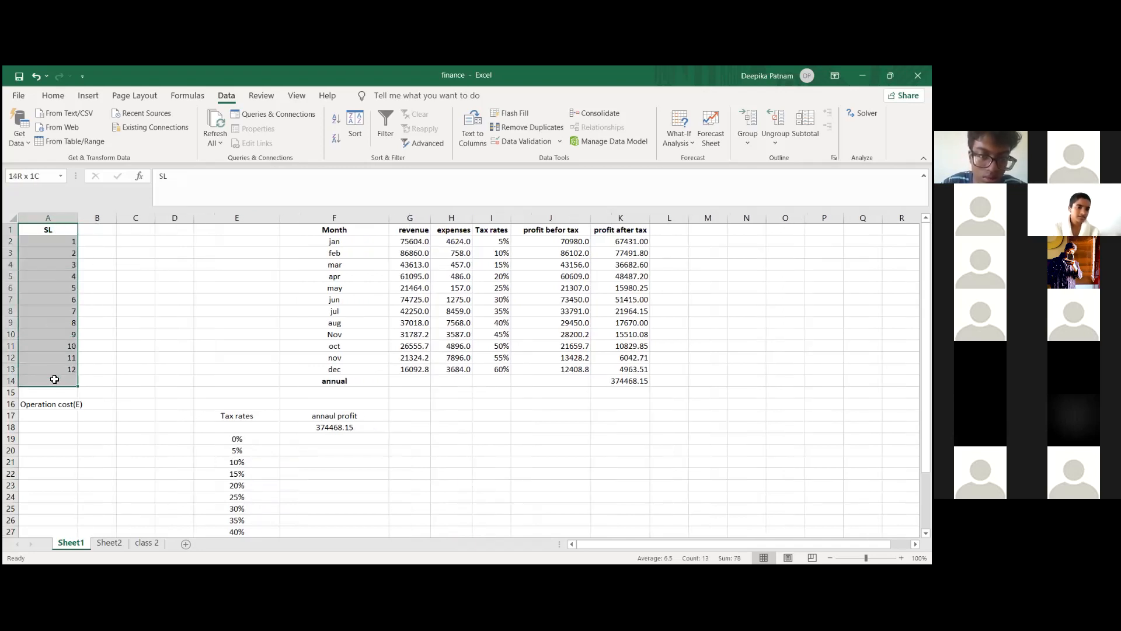
key("Delete")
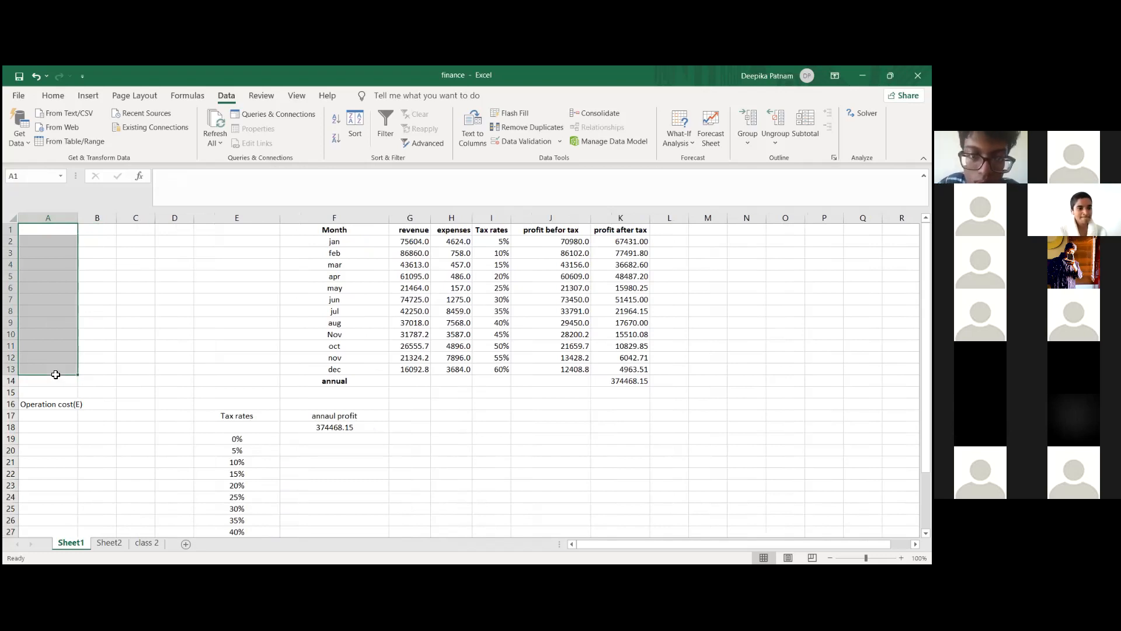
Step: Label cell A1 "Tax rate" and enter 20% beside it in cell B1
left_click(53, 232)
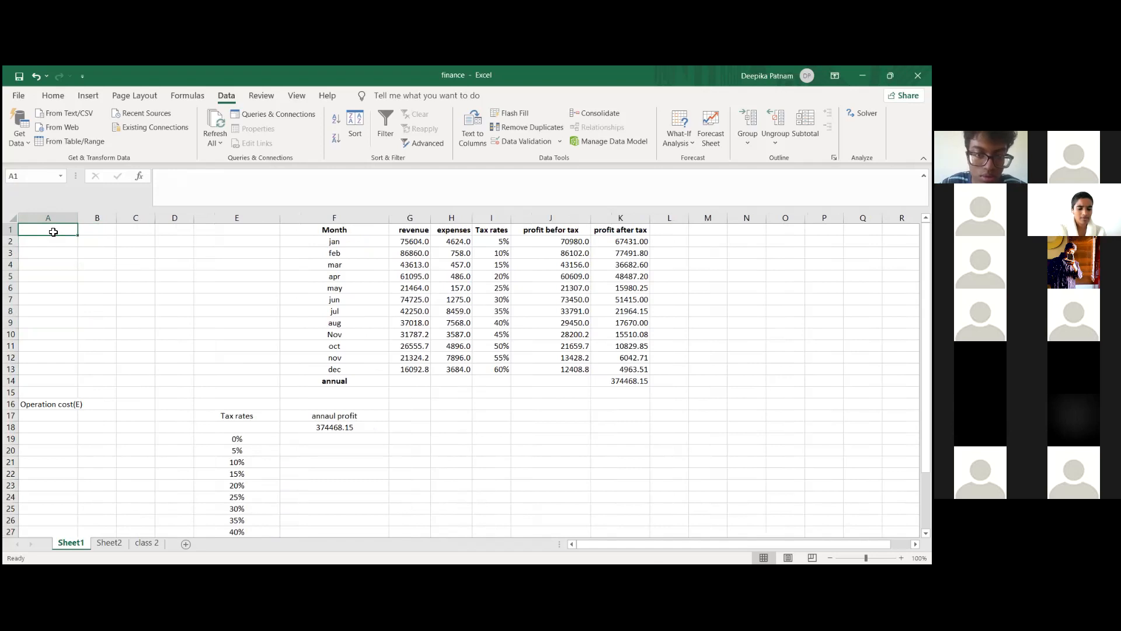
type("Tax rate")
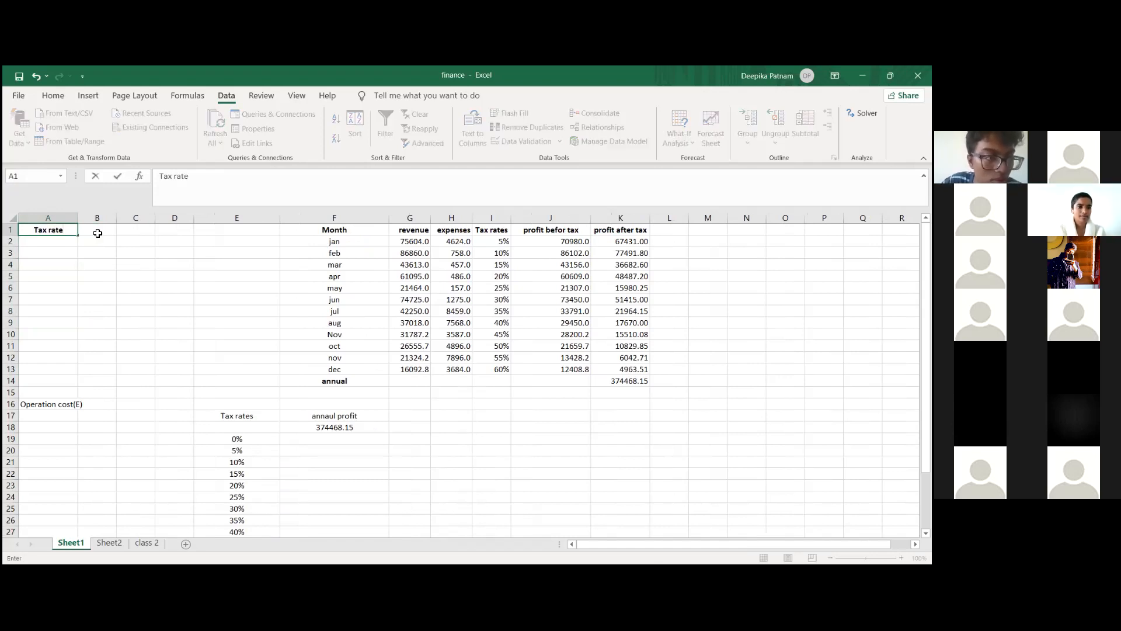
left_click(97, 233)
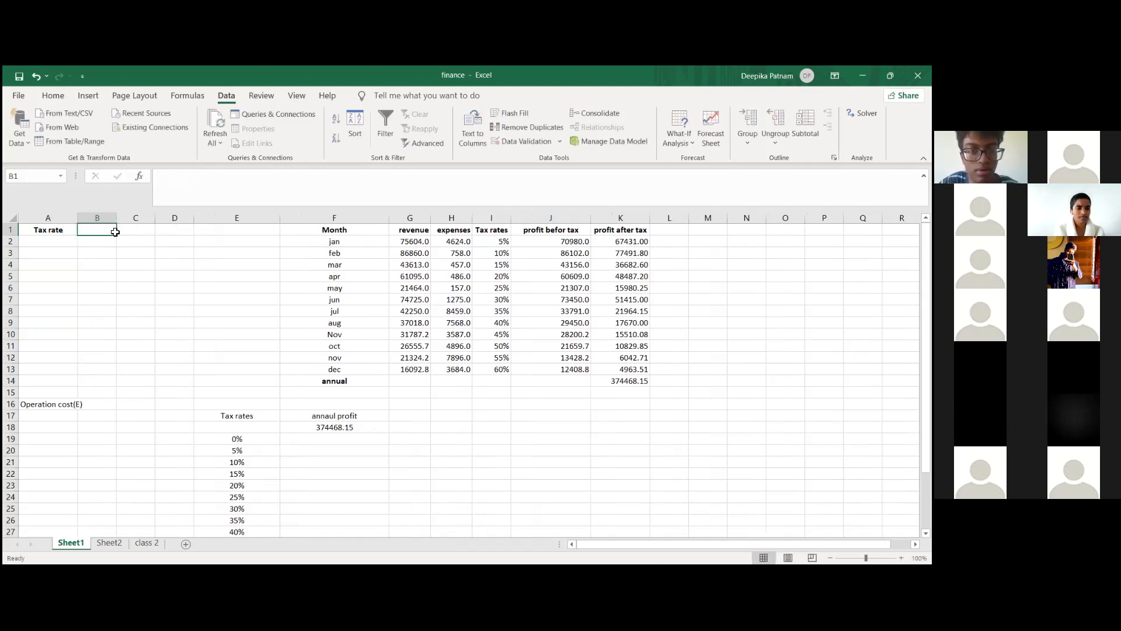
type("20")
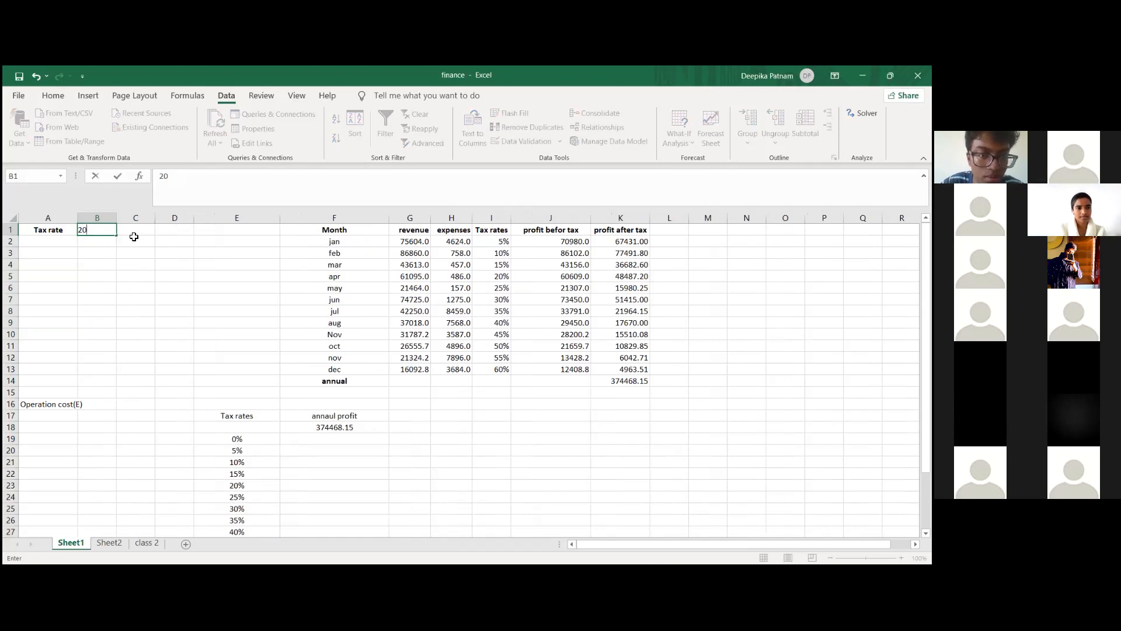
left_click(119, 240)
left_click(108, 233)
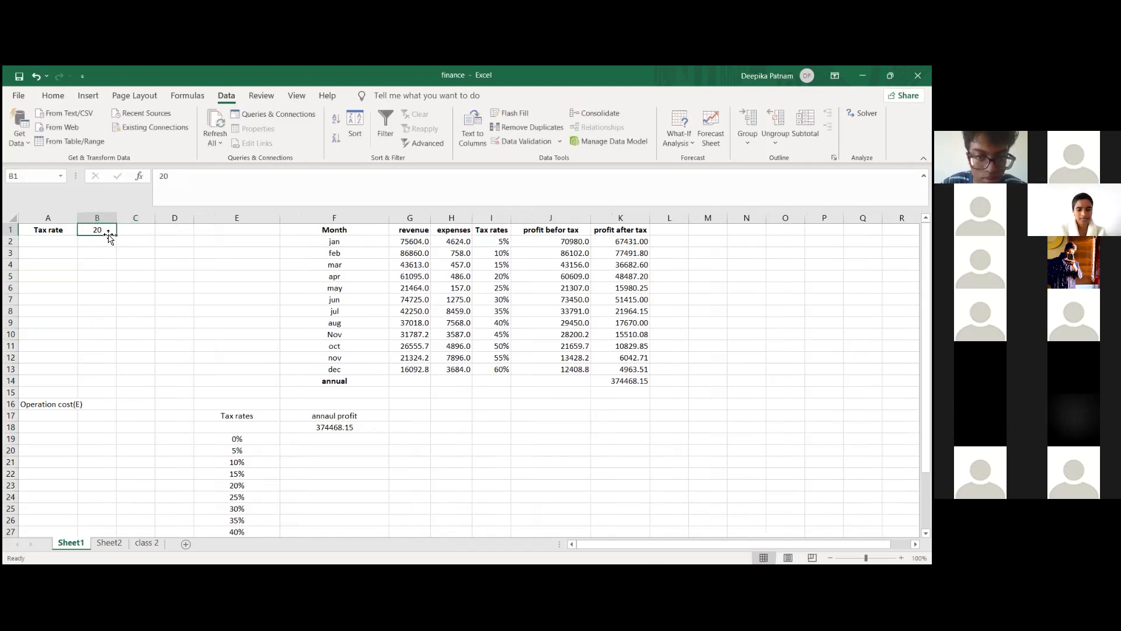
left_click(212, 183)
type("%")
left_click(175, 280)
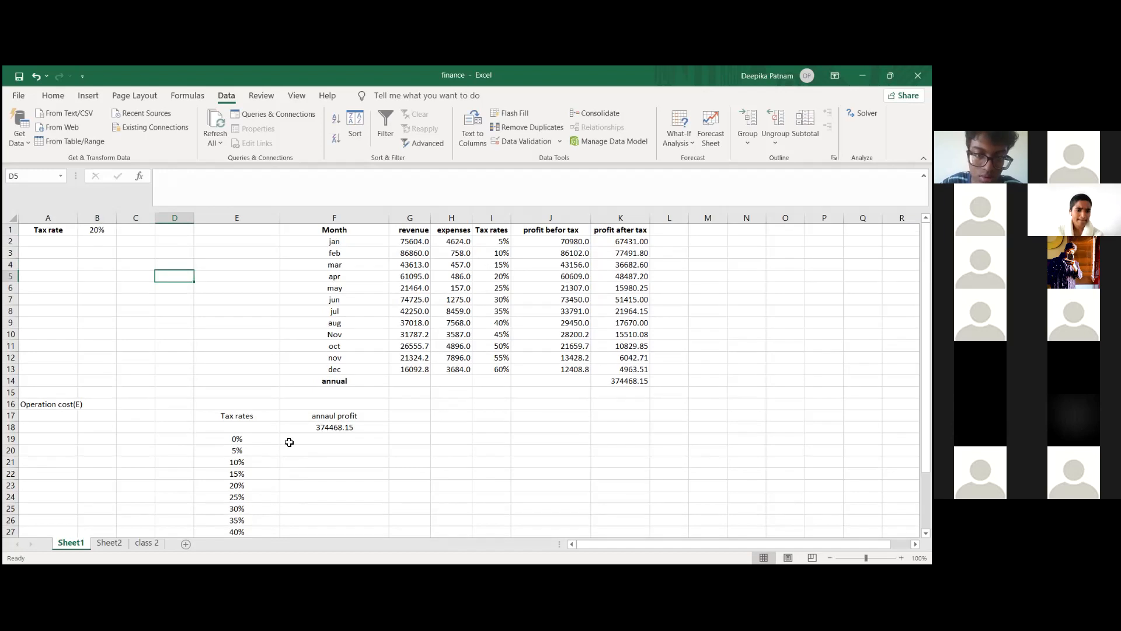
Step: Replace January's tax rate in cell I2 with a formula referencing the tax rate input cell, =B1
scroll(289, 442, "down", 1)
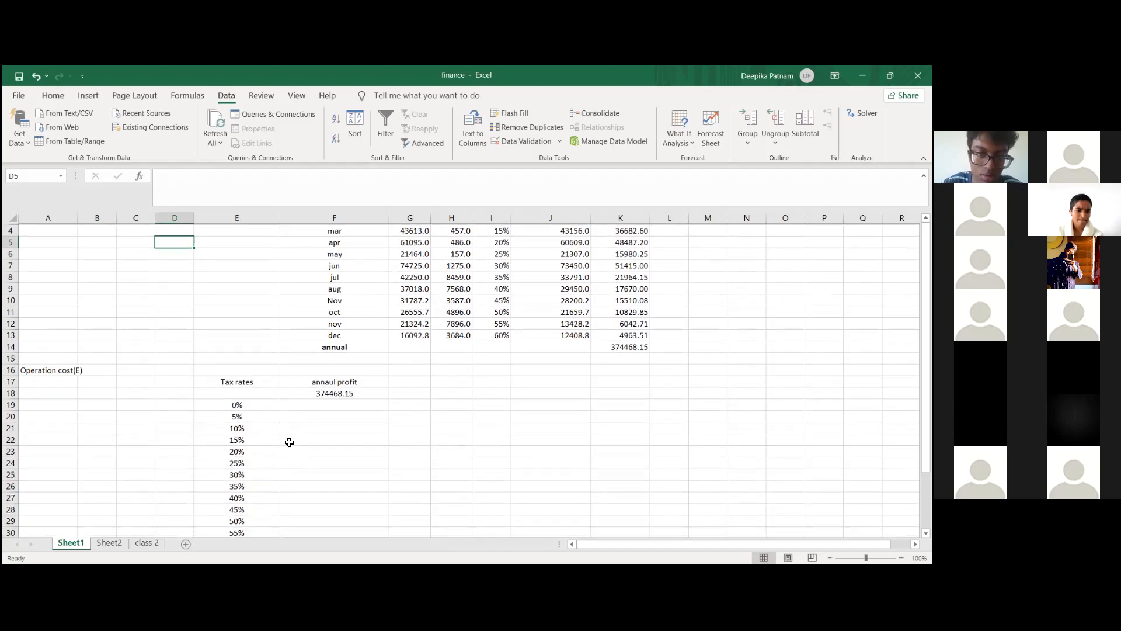
left_click(261, 407)
scroll(262, 405, "up", 1)
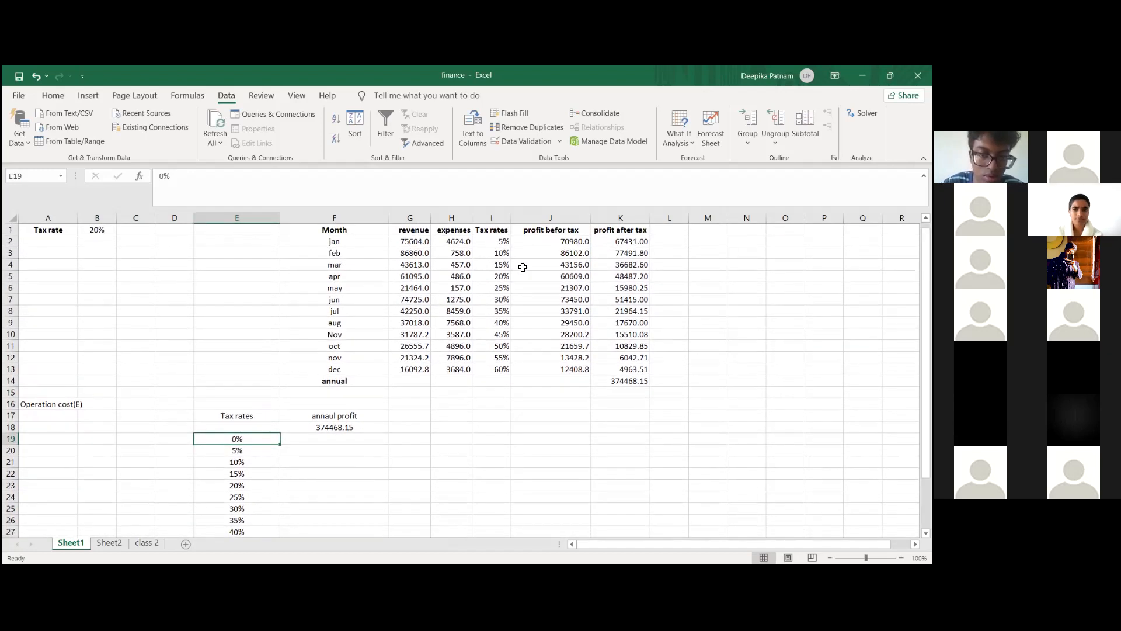
left_click(503, 241)
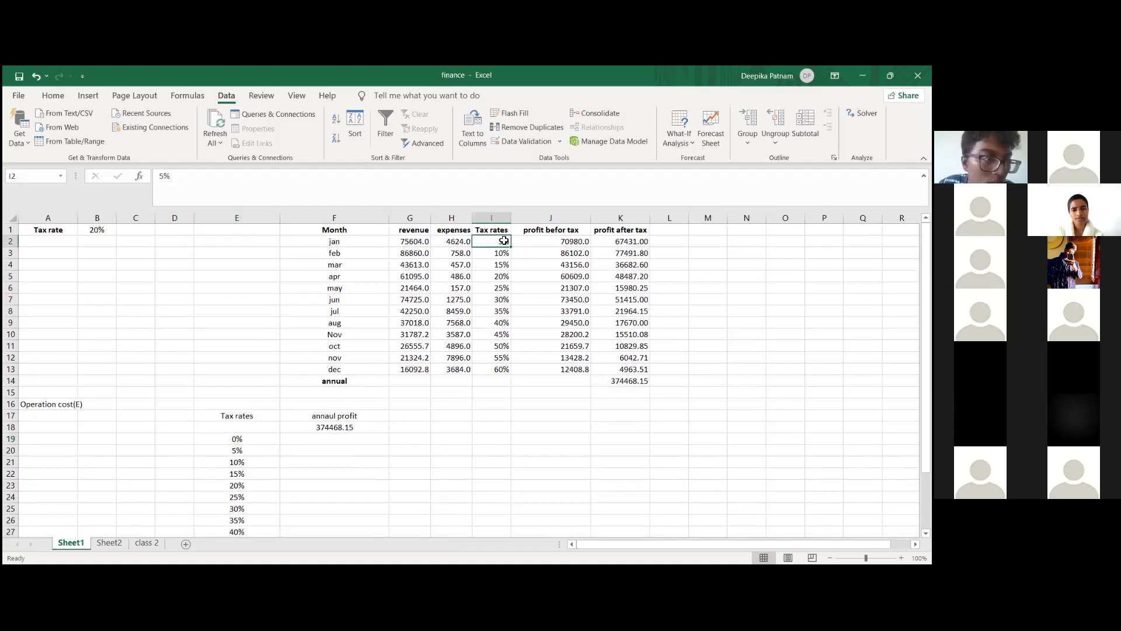
left_click(308, 182)
left_click_drag(204, 183, 131, 193)
type("=")
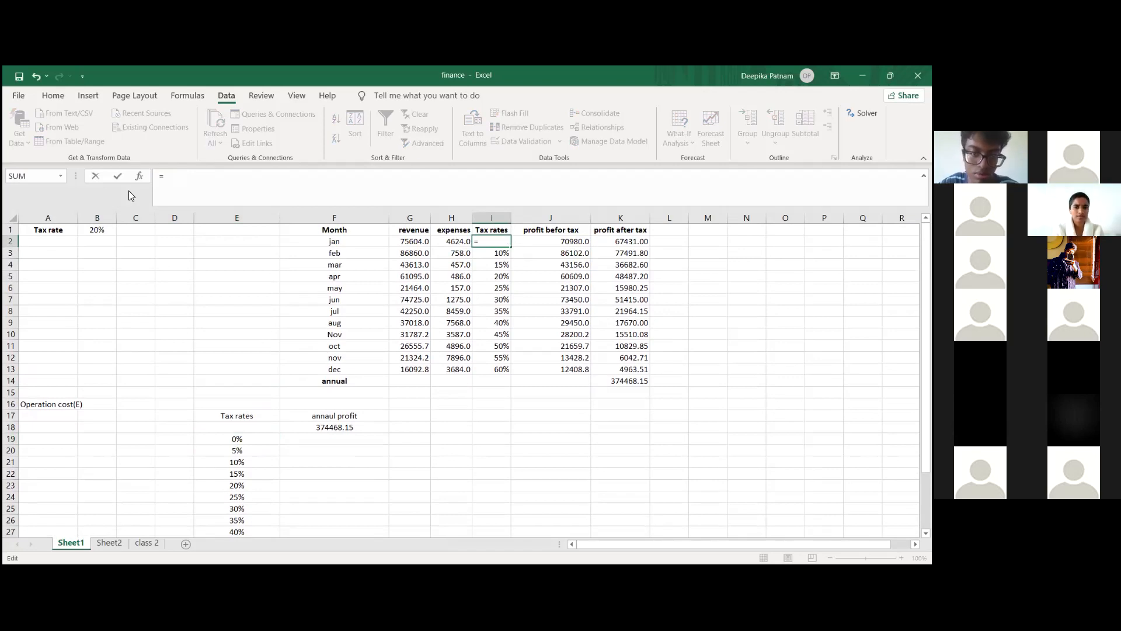
left_click(93, 230)
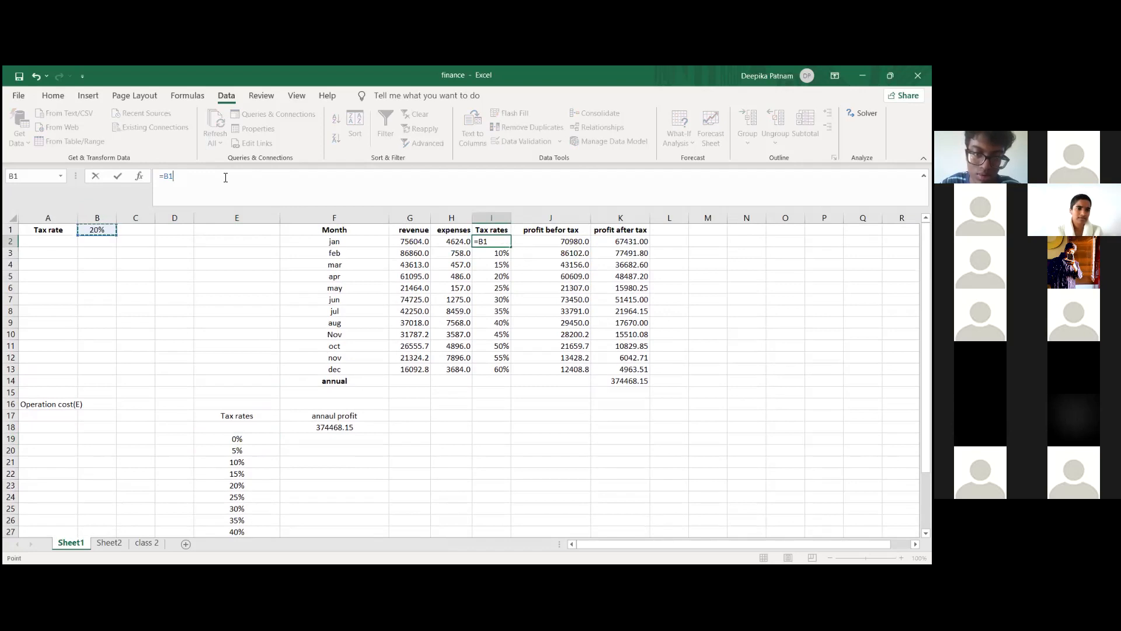
Step: Change January's tax rate formula in cell I2 to the absolute reference =$A$1
key("Left")
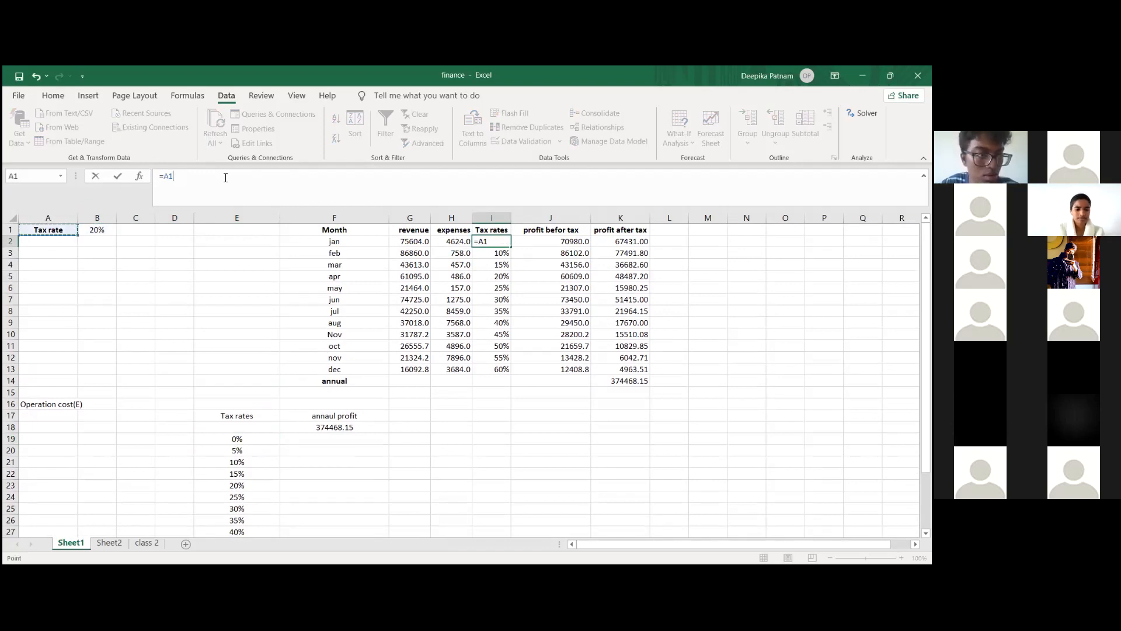
type("$")
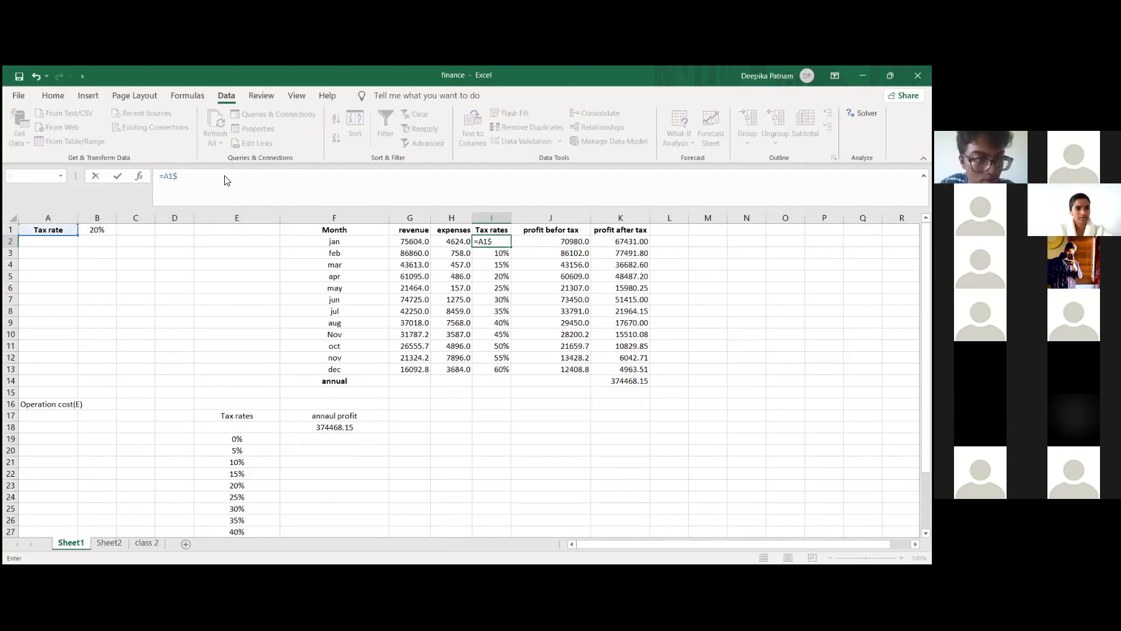
key("Return")
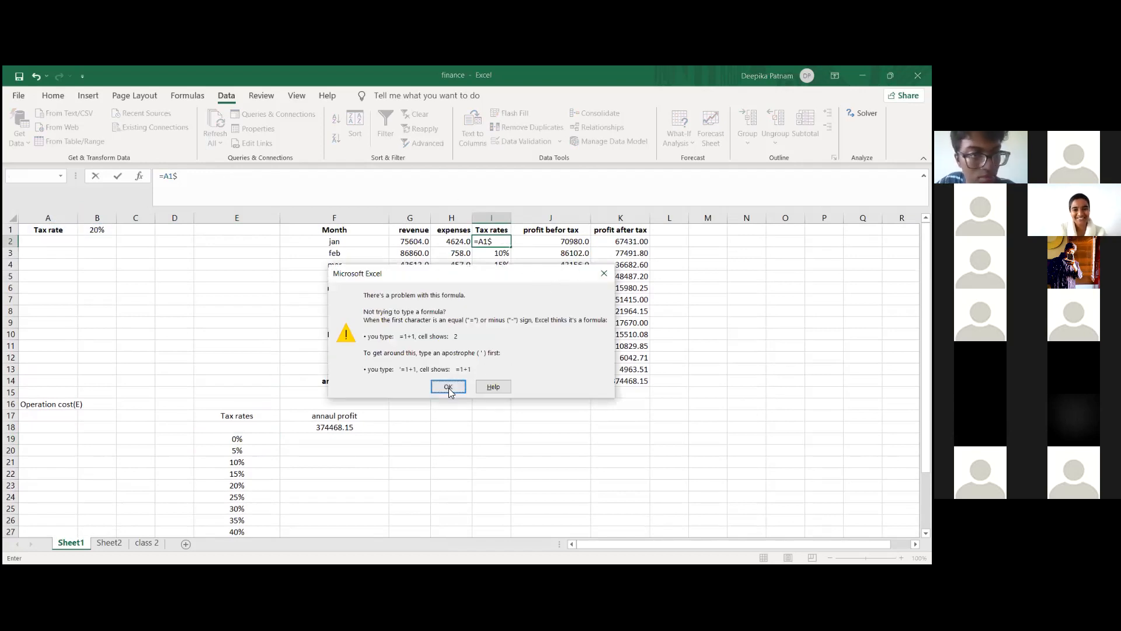
key("Return")
key("BackSpace")
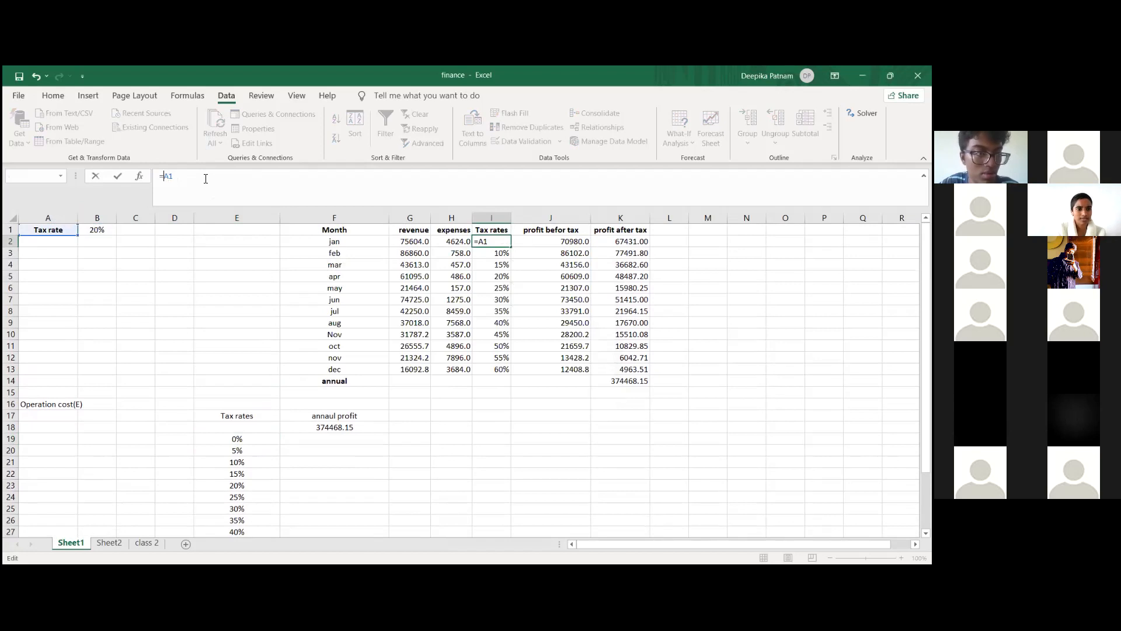
type("$")
key("Right")
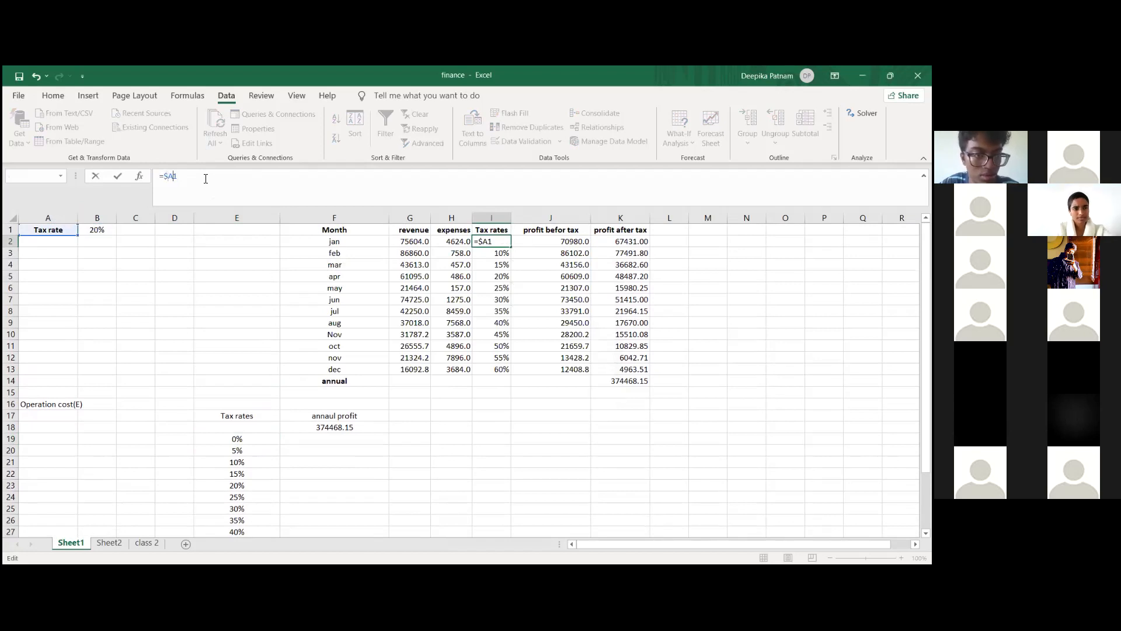
type("$")
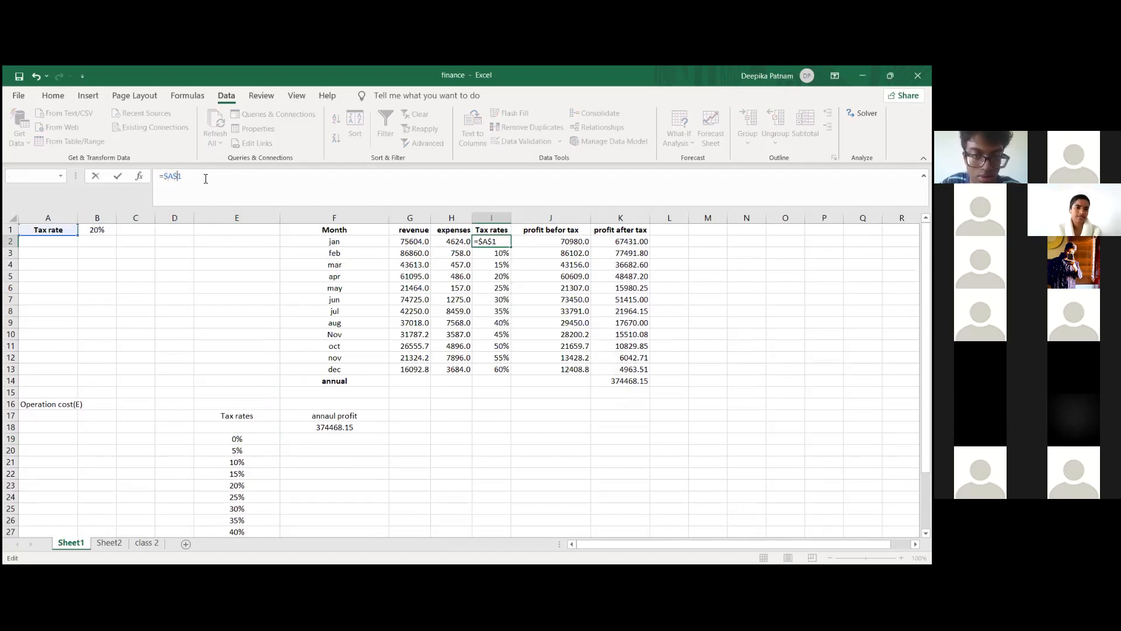
key("Return")
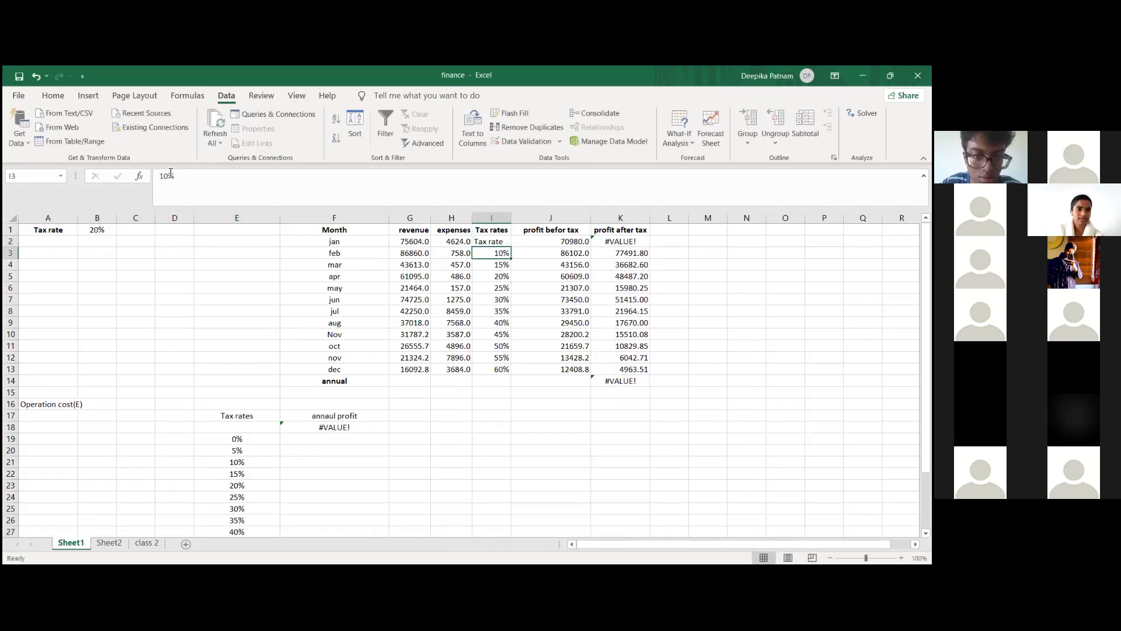
Step: Correct the formula in I2 so it points to the tax rate value cell, =$B$1
double_click(170, 175)
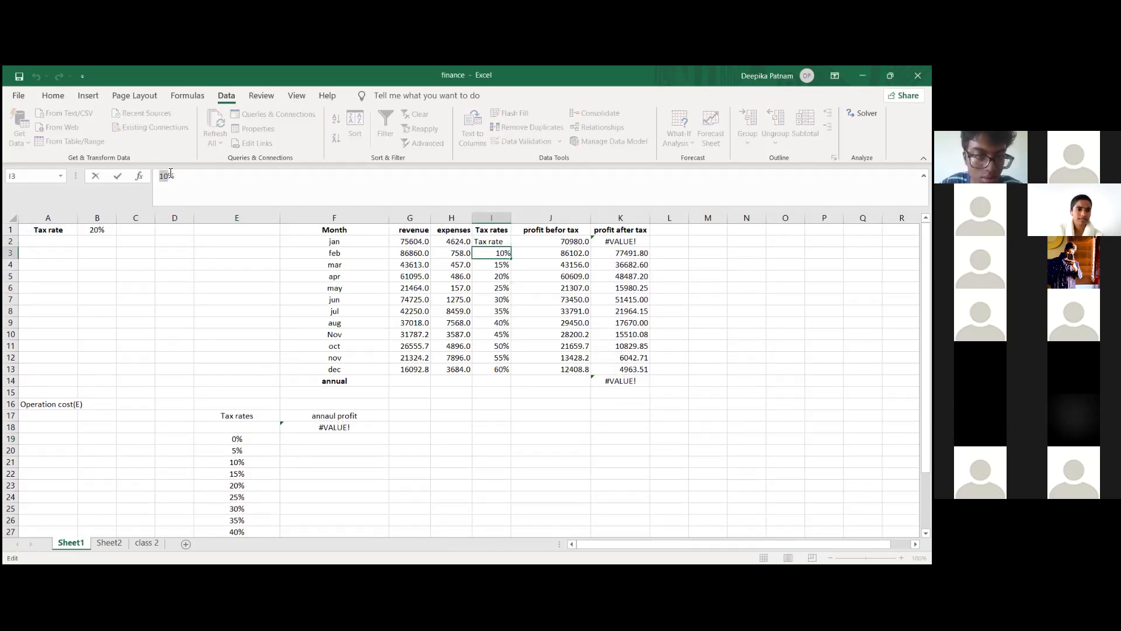
left_click(493, 242)
left_click(174, 173)
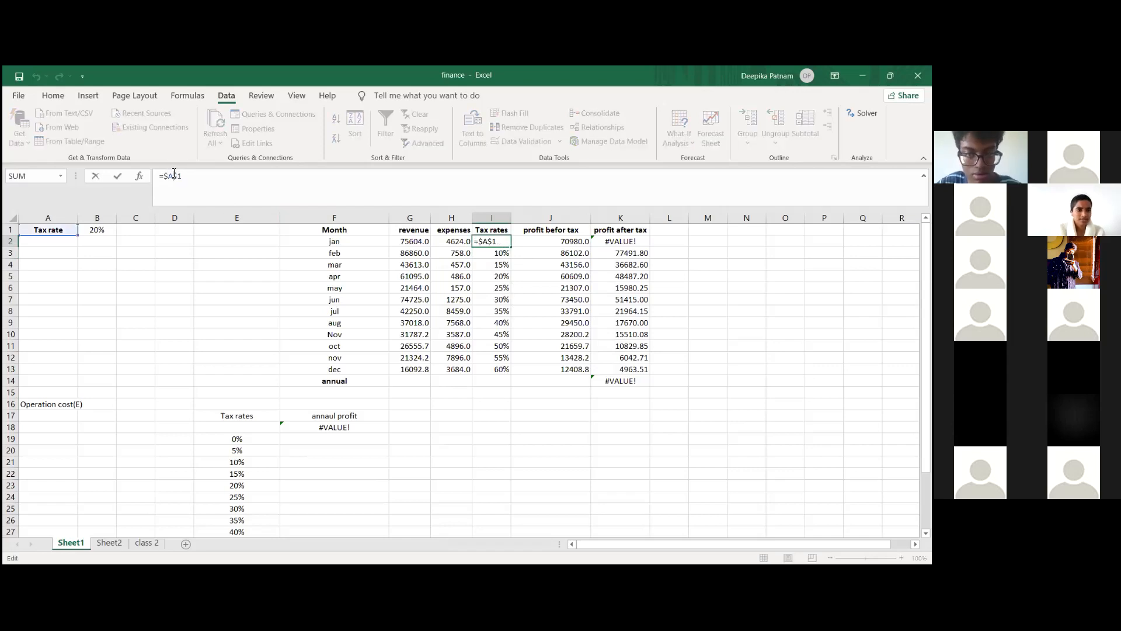
key("BackSpace")
type("B")
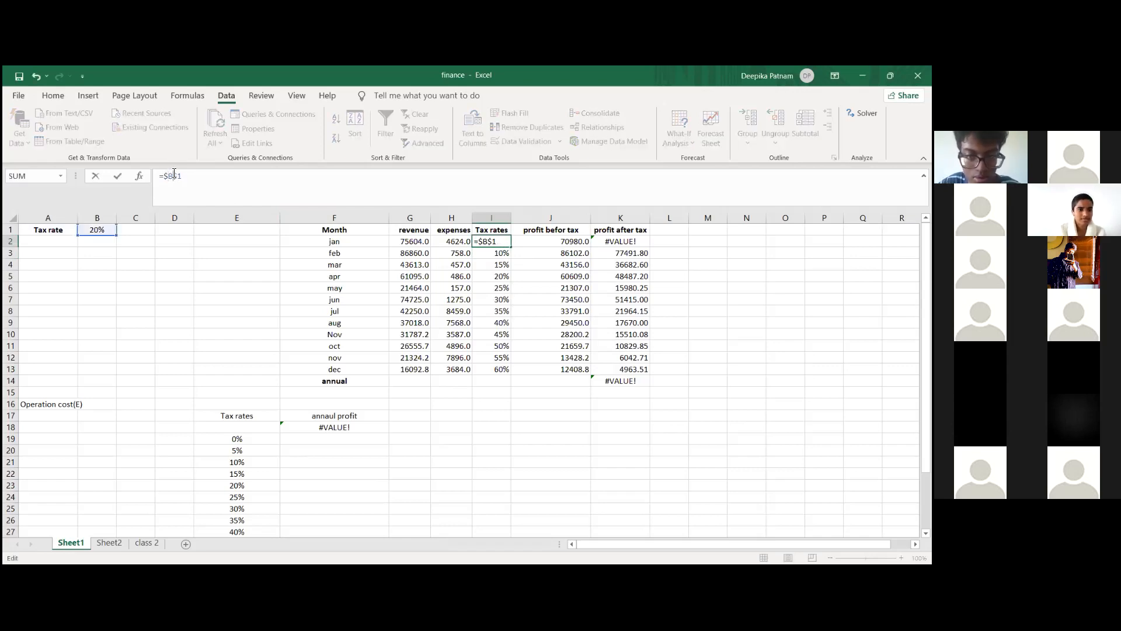
key("Return")
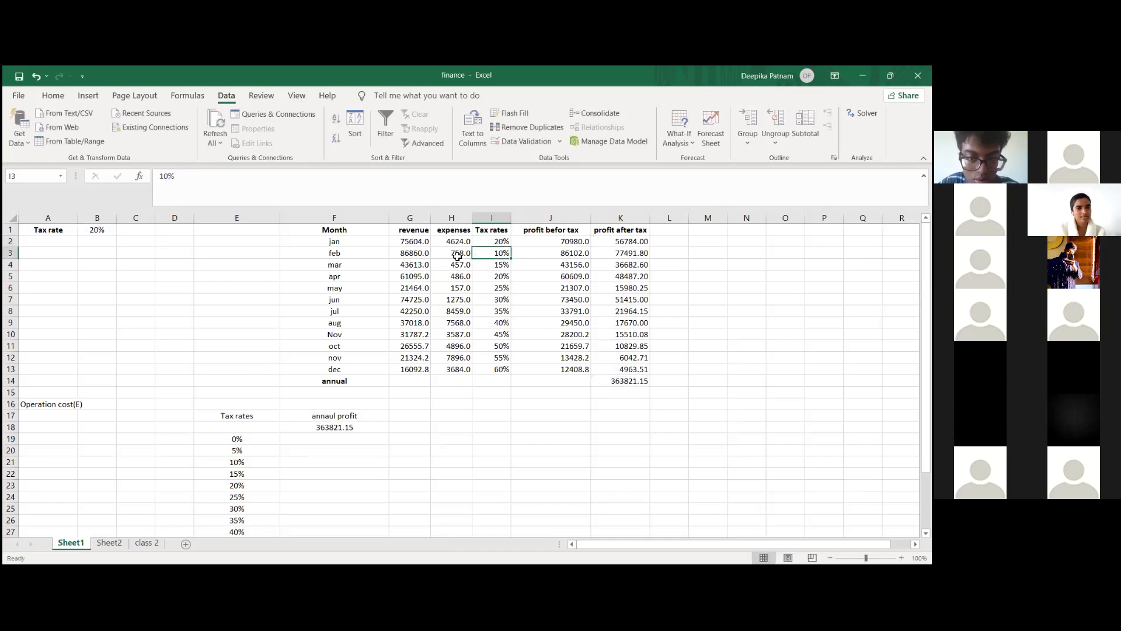
Step: Fill the absolute tax rate formula from I2 down through December's row, I13
left_click(494, 239)
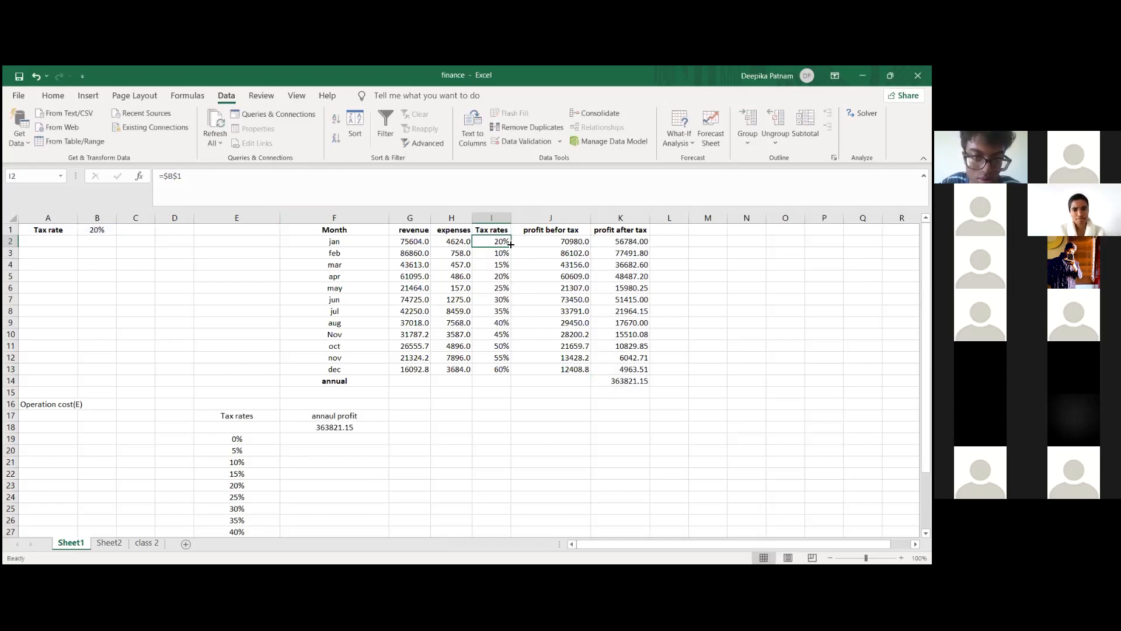
left_click_drag(512, 246, 506, 371)
left_click(533, 418)
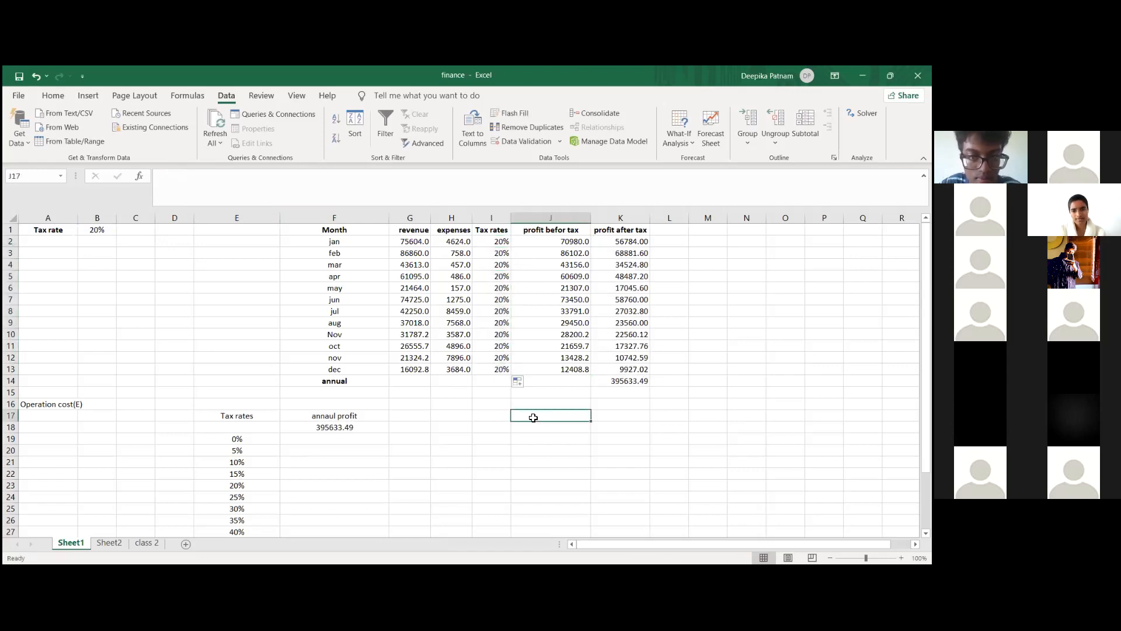
left_click(501, 483)
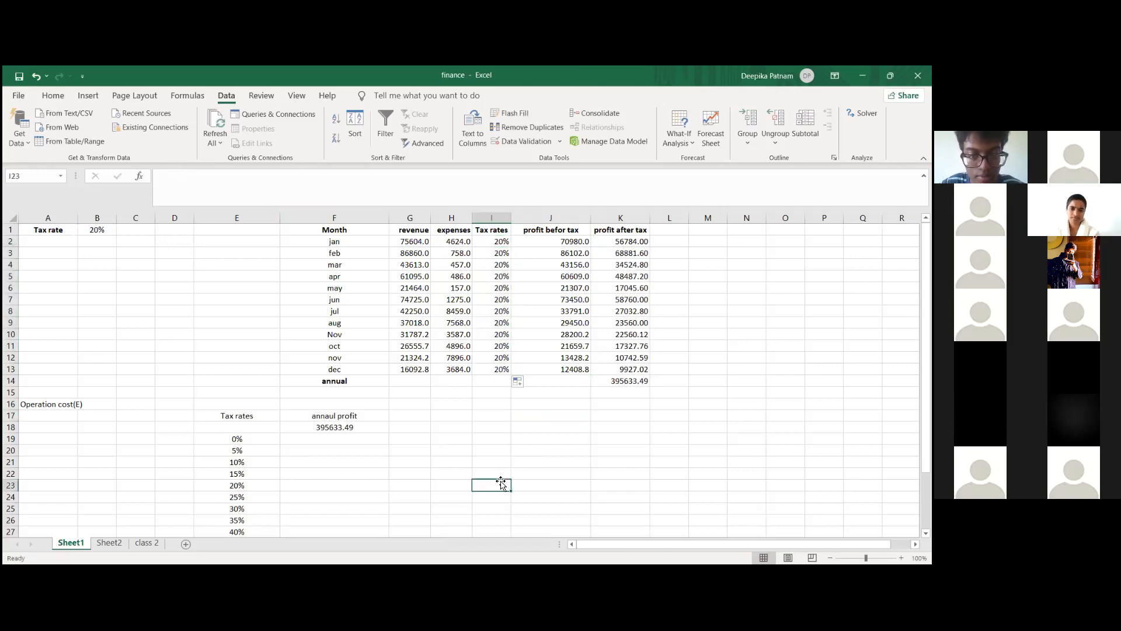
Step: Compare the updated monthly finance table with the tax rate list in E19:E33 and the linked annual profit cell
scroll(409, 447, "down", 1)
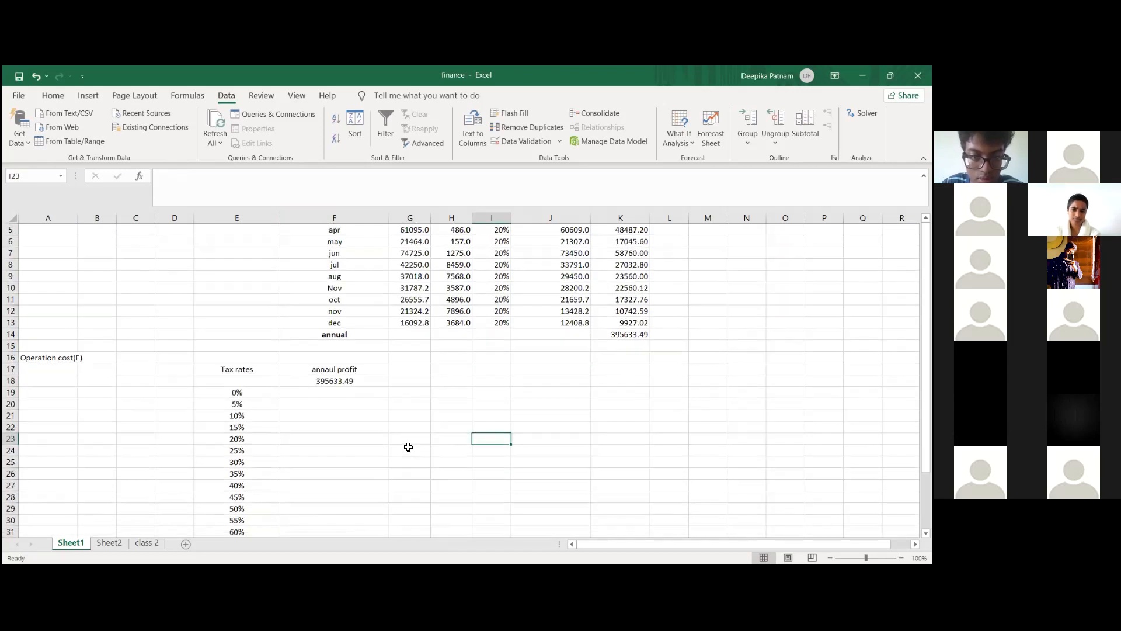
scroll(408, 447, "up", 1)
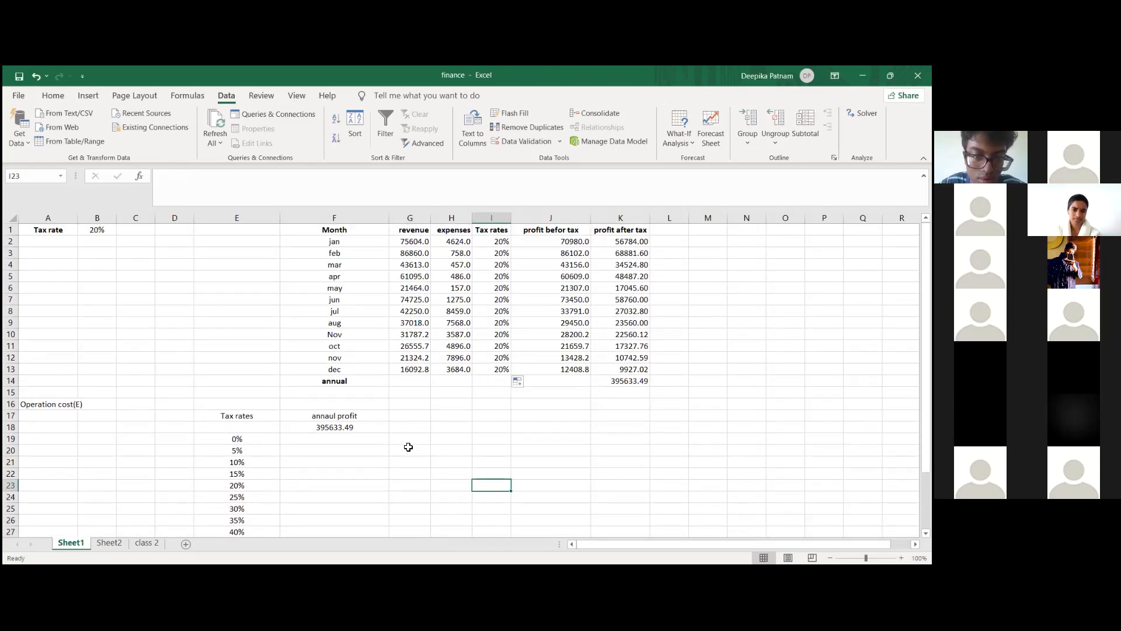
scroll(401, 474, "up", 1)
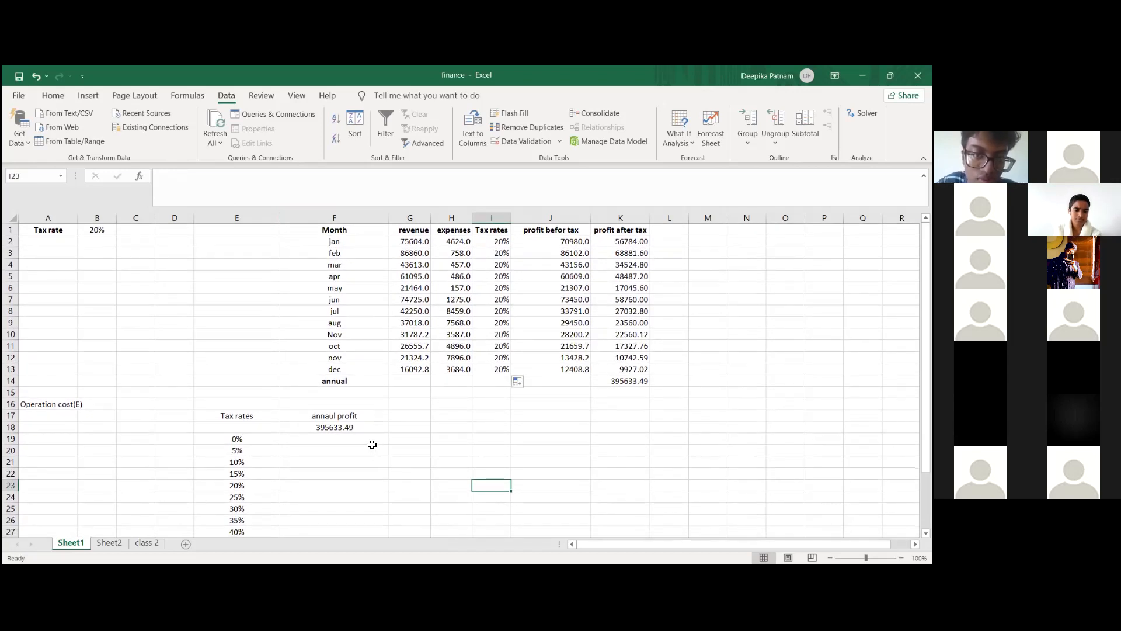
scroll(408, 316, "down", 3)
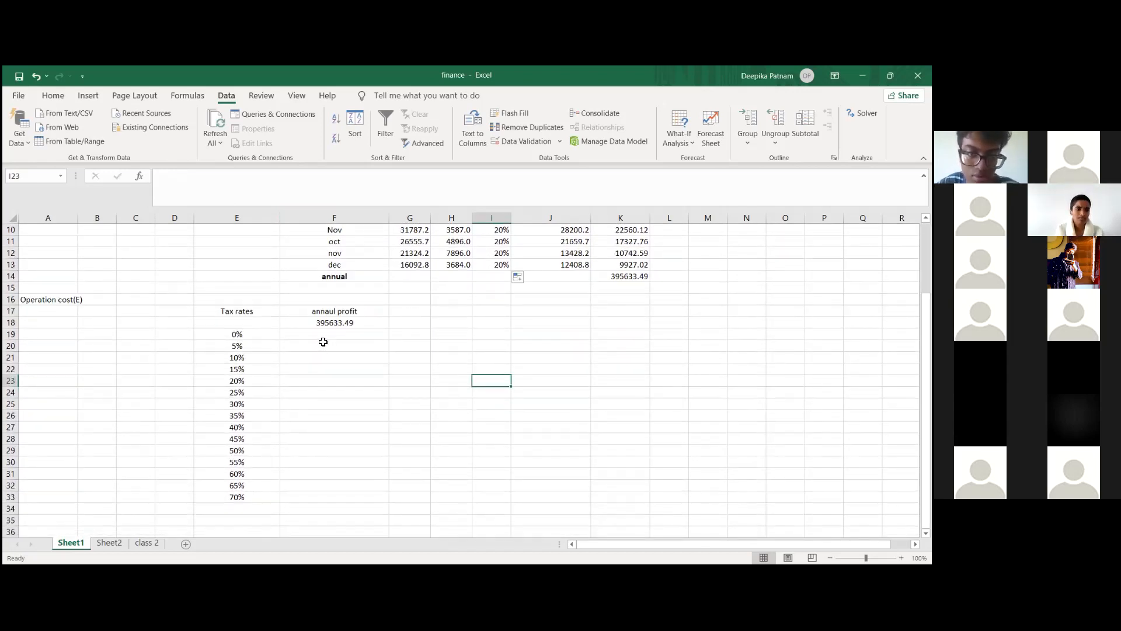
left_click(267, 334)
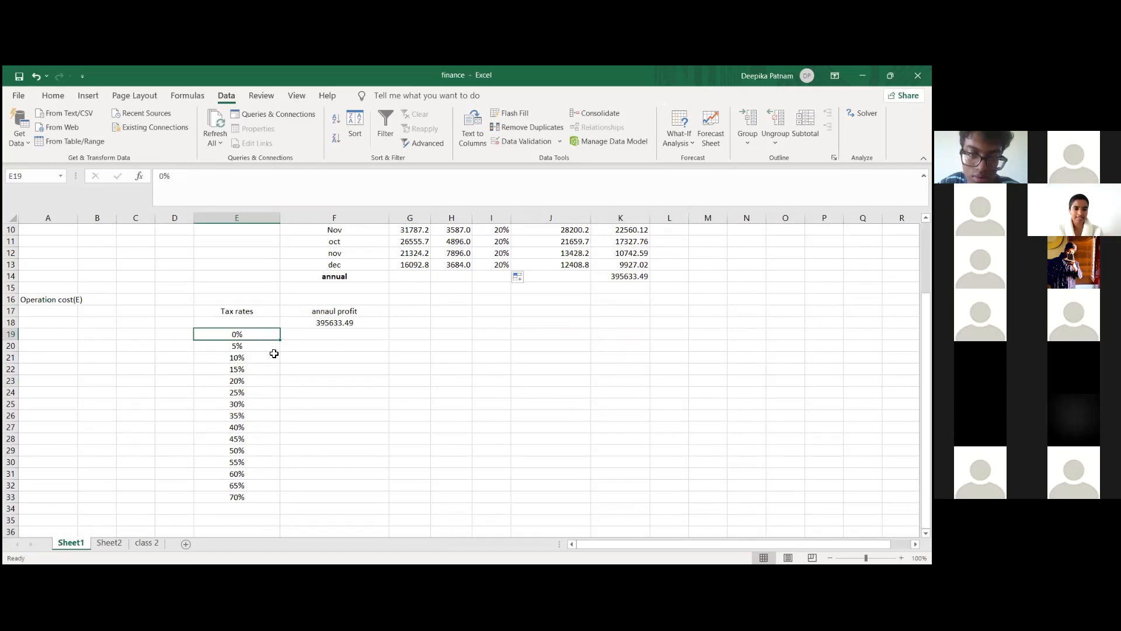
left_click_drag(263, 334, 262, 344)
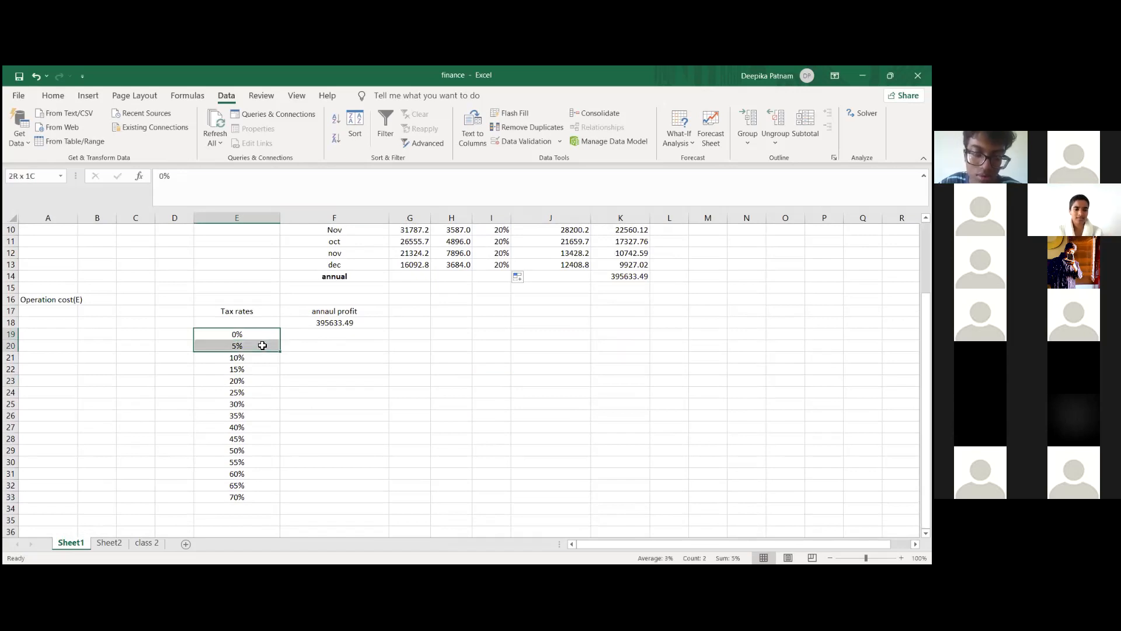
left_click(345, 369)
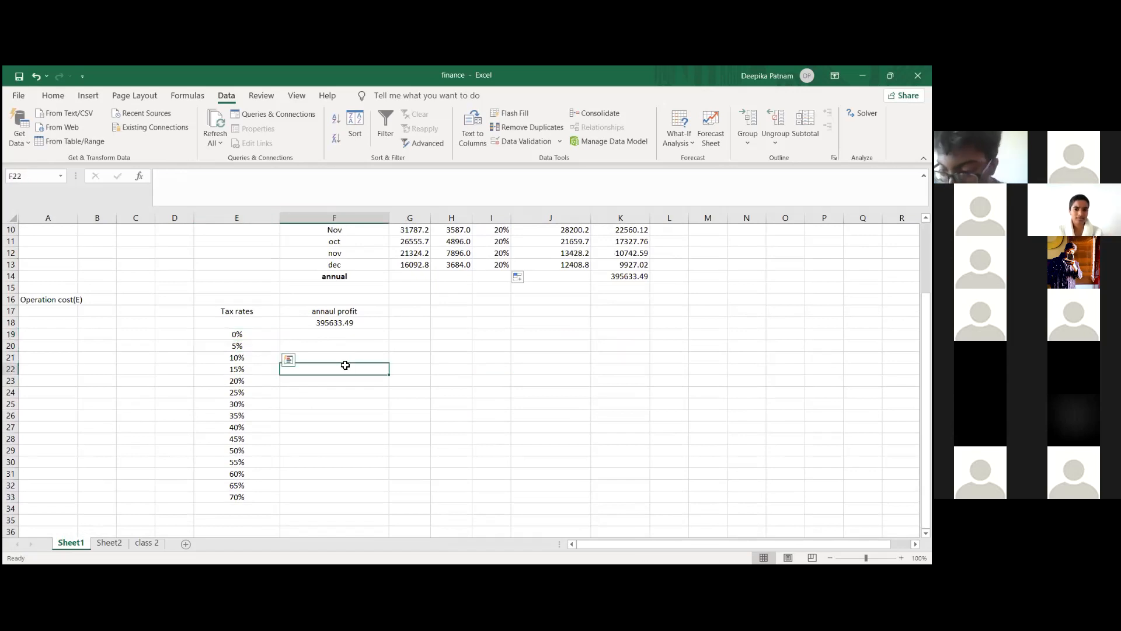
scroll(345, 365, "up", 3)
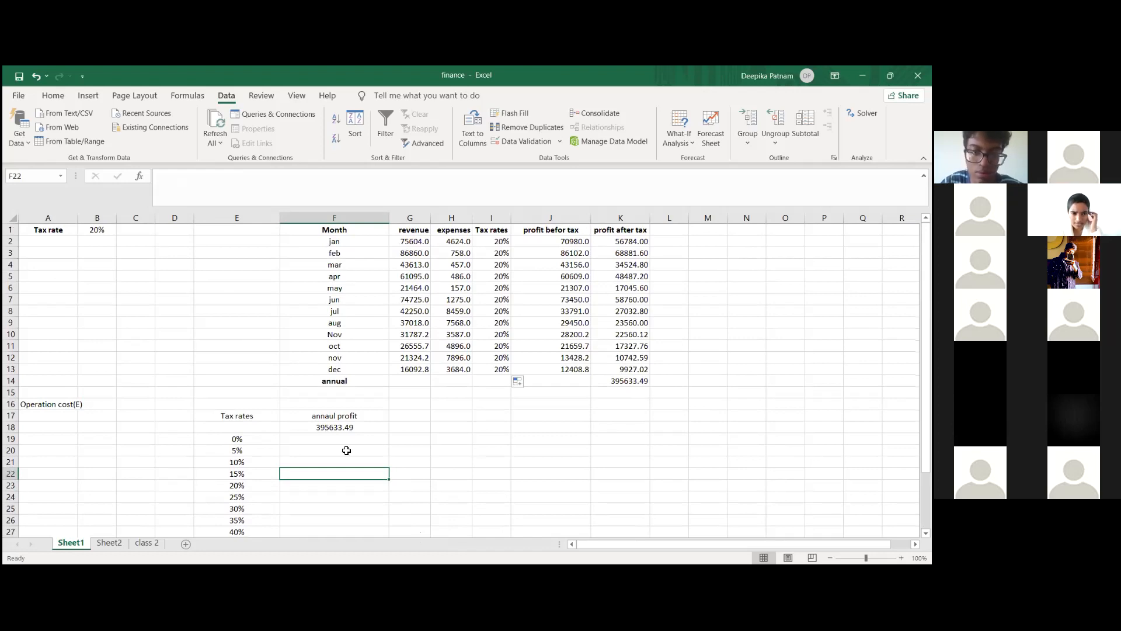
scroll(346, 450, "down", 2)
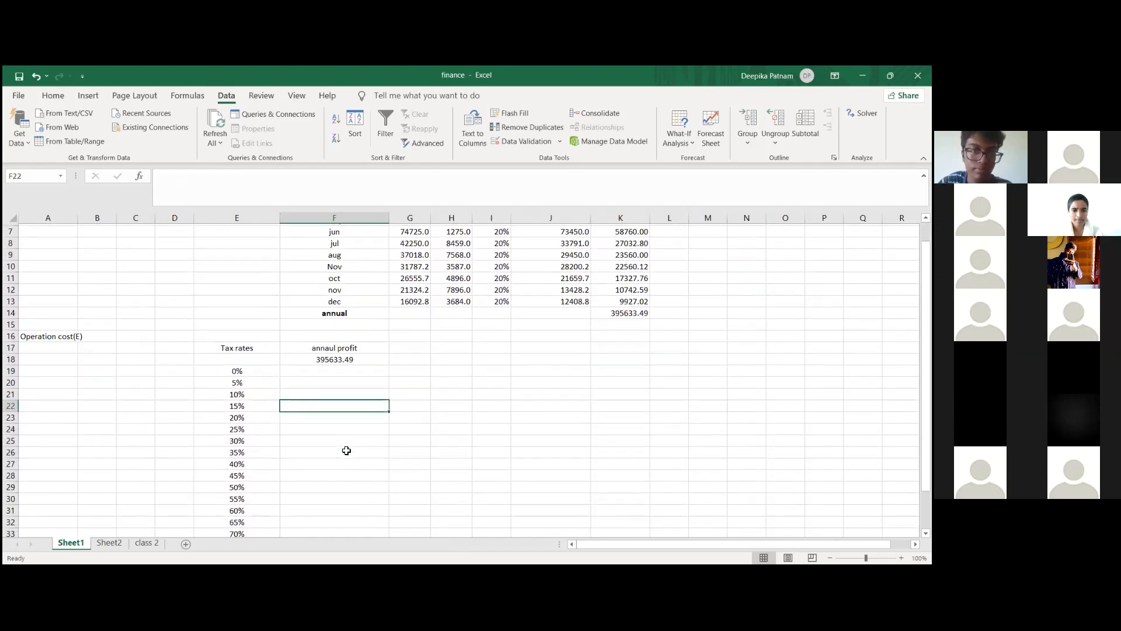
scroll(318, 400, "down", 2)
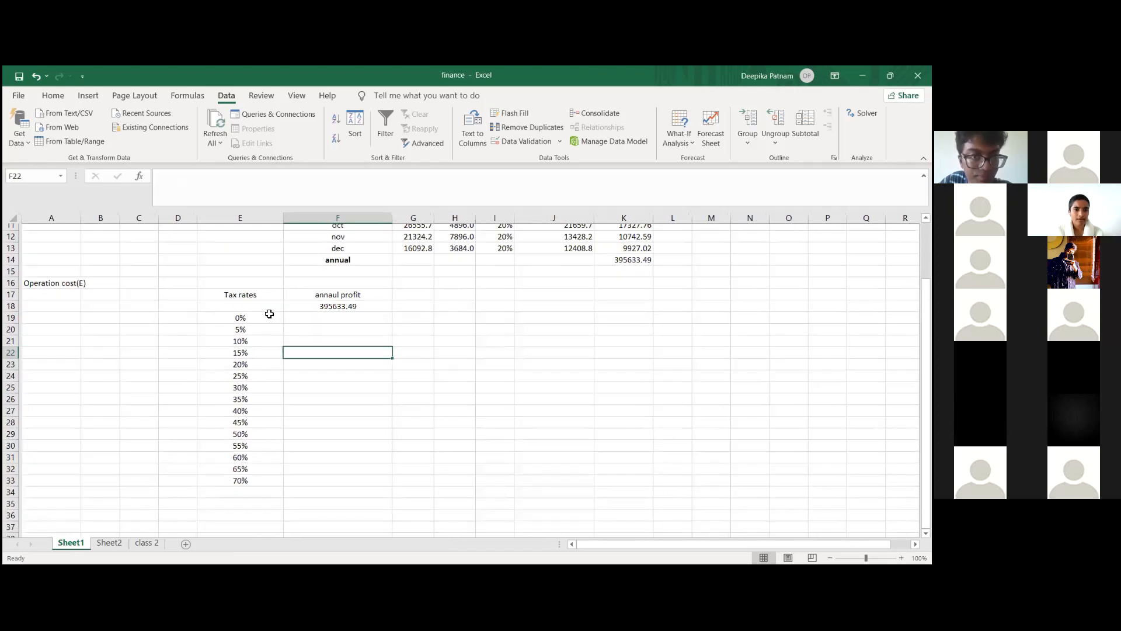
Step: Create a what-if data table over E18:F33 with $B$1 as the column input cell and no row input cell
left_click_drag(236, 311, 239, 474)
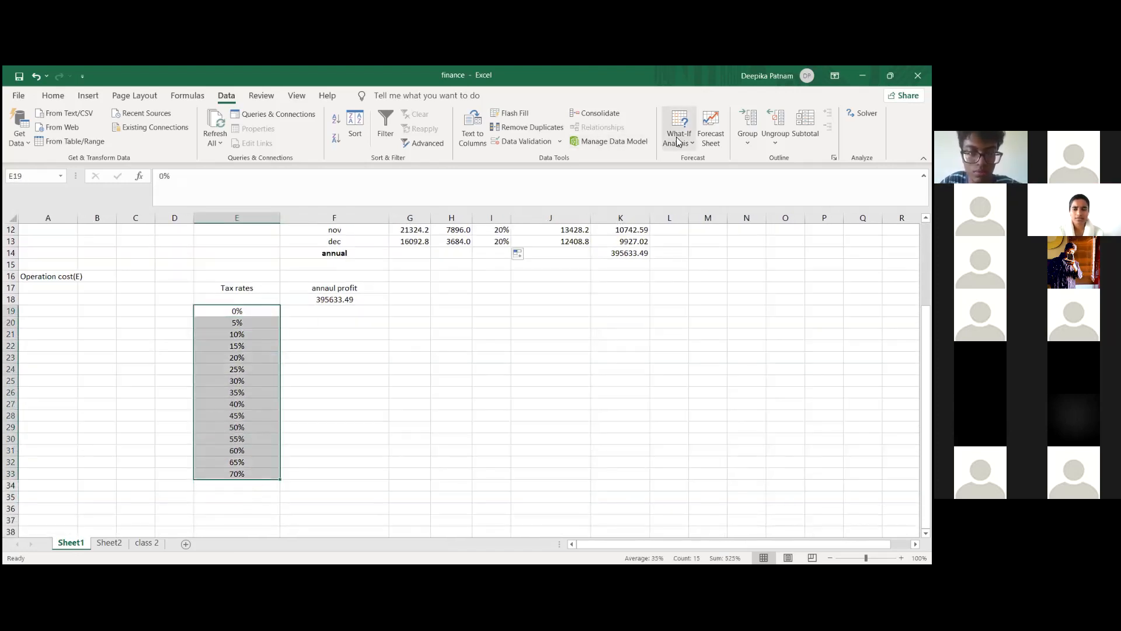
left_click_drag(238, 299, 316, 470)
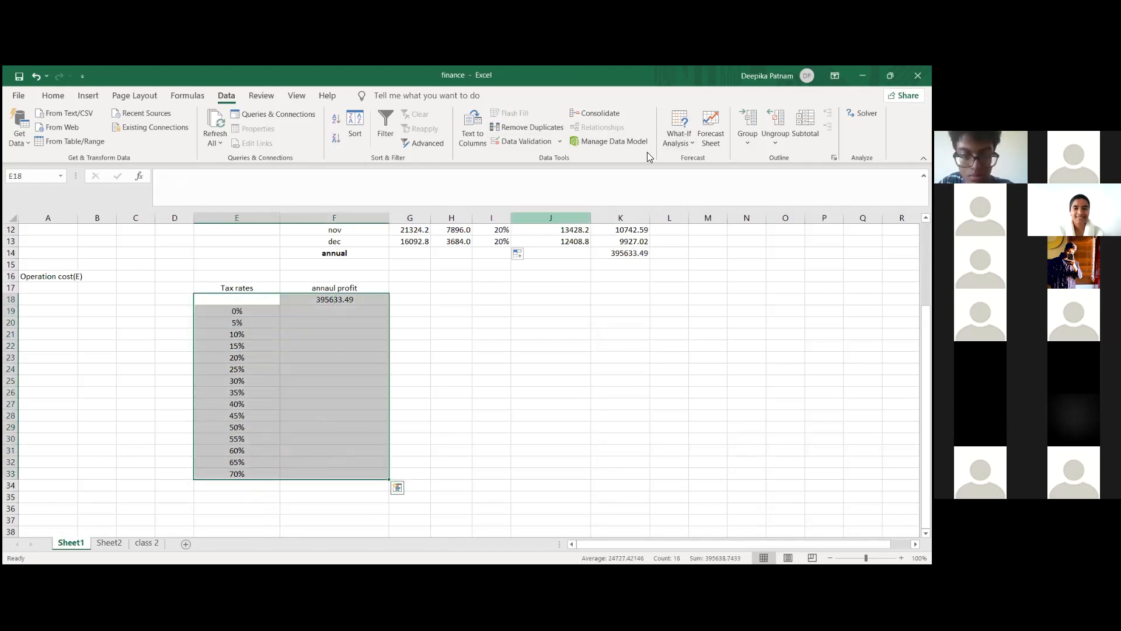
left_click(682, 140)
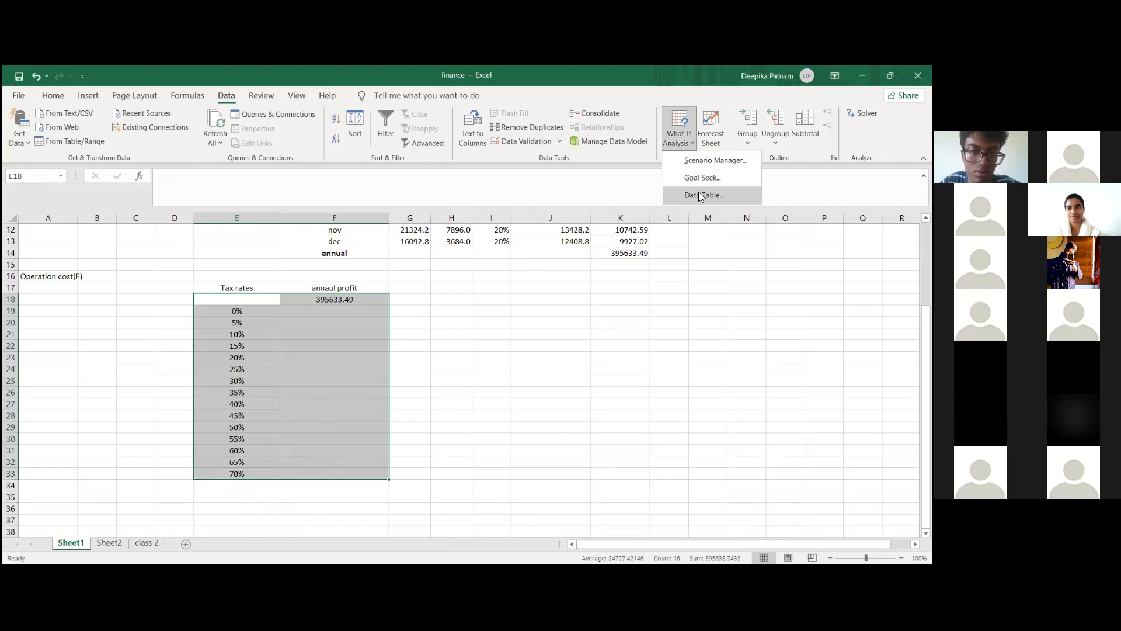
left_click(700, 195)
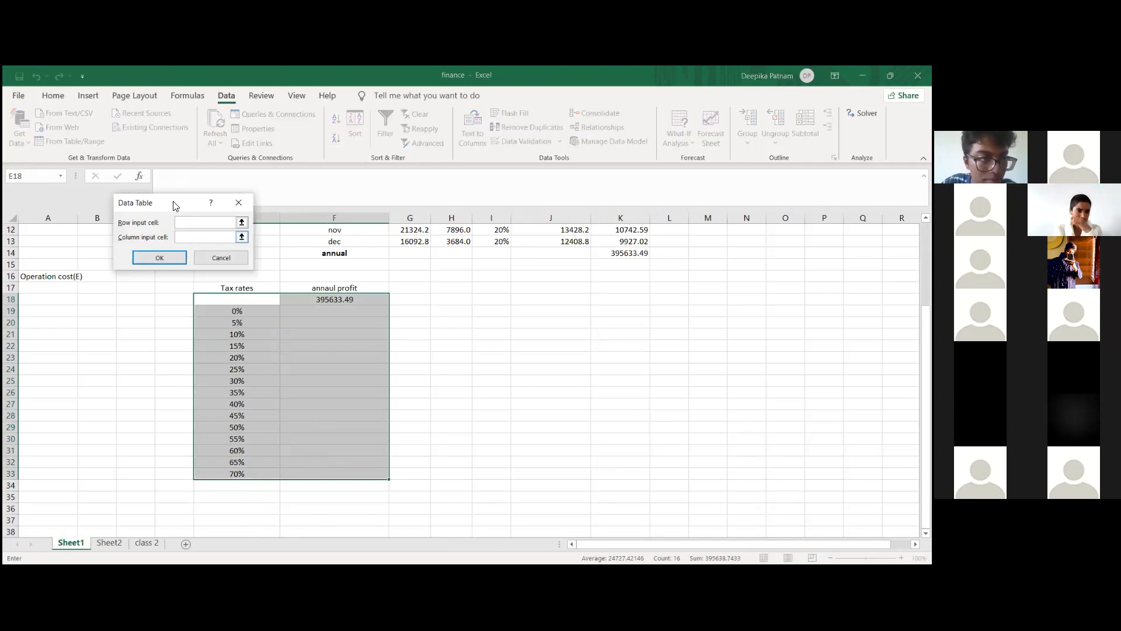
left_click_drag(174, 202, 613, 173)
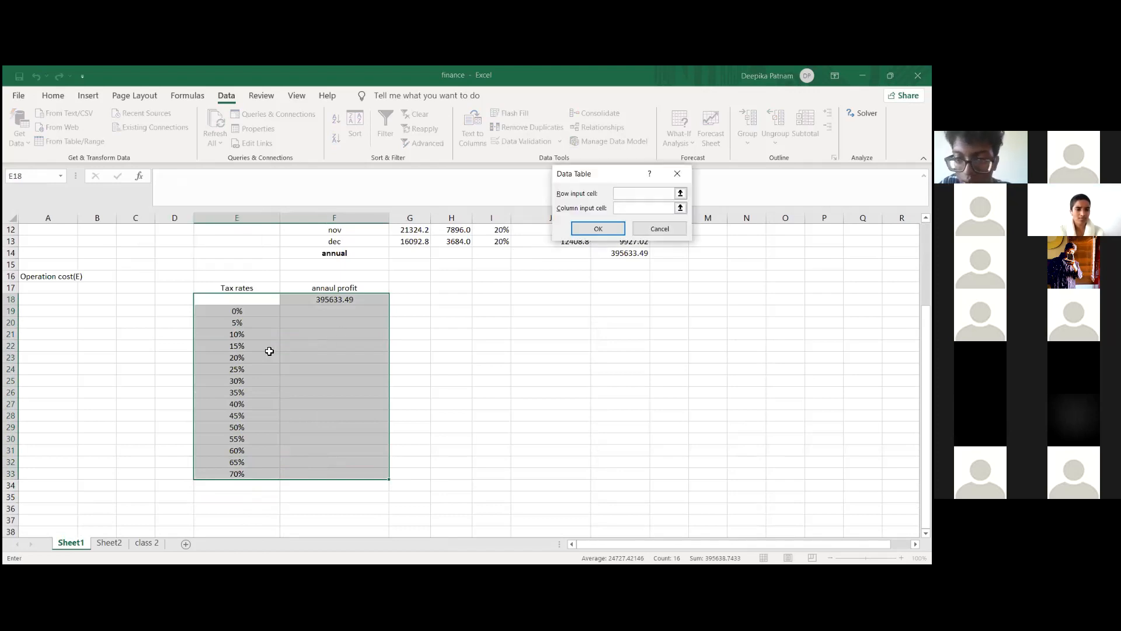
scroll(269, 351, "up", 4)
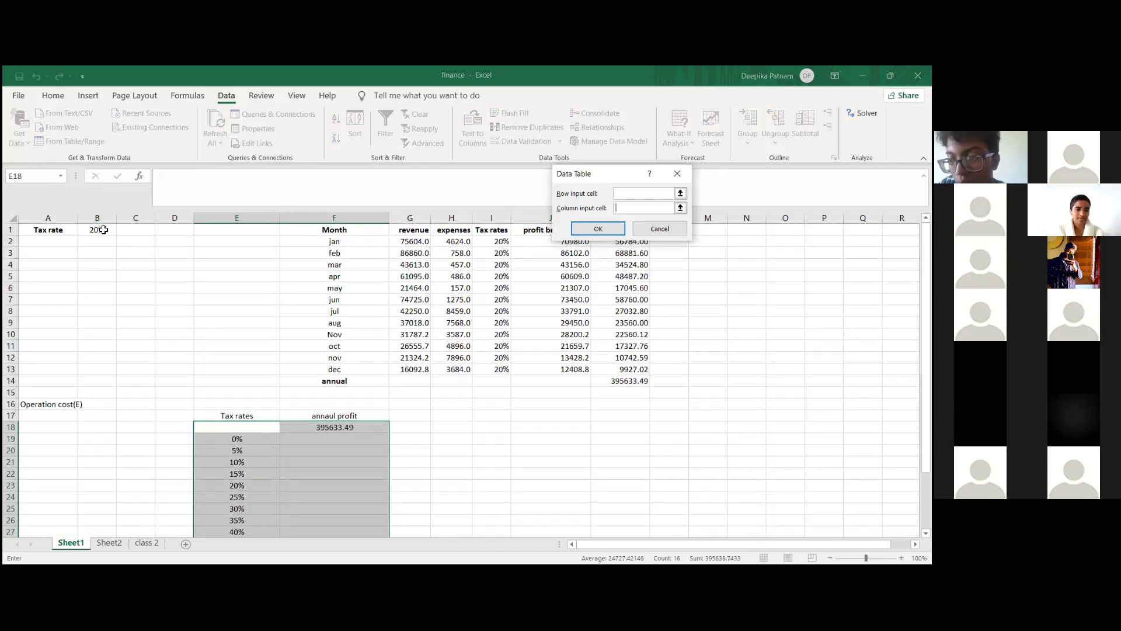
left_click(103, 229)
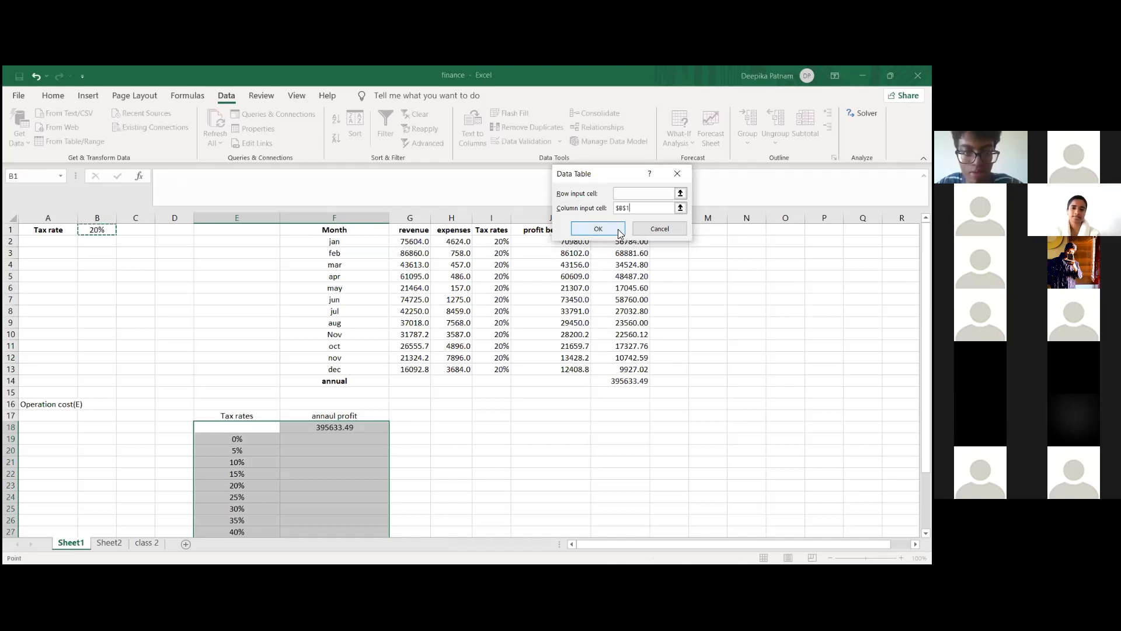
left_click(597, 229)
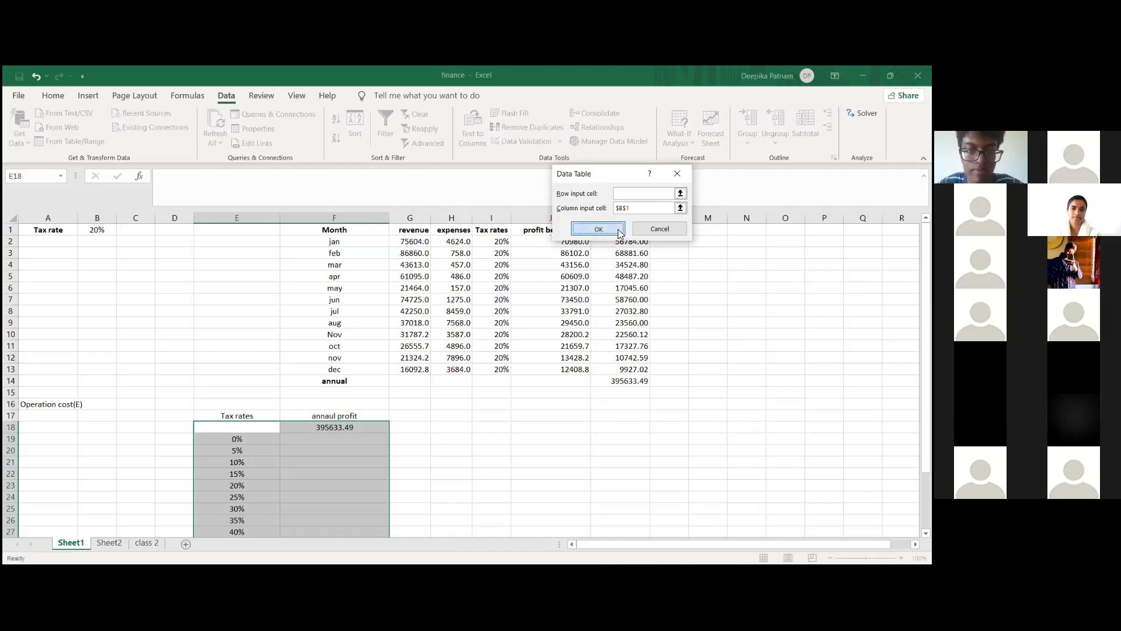
left_click(471, 496)
Step: Format the annual profit values in F18:F33 as numbers with one decimal place
scroll(432, 409, "down", 4)
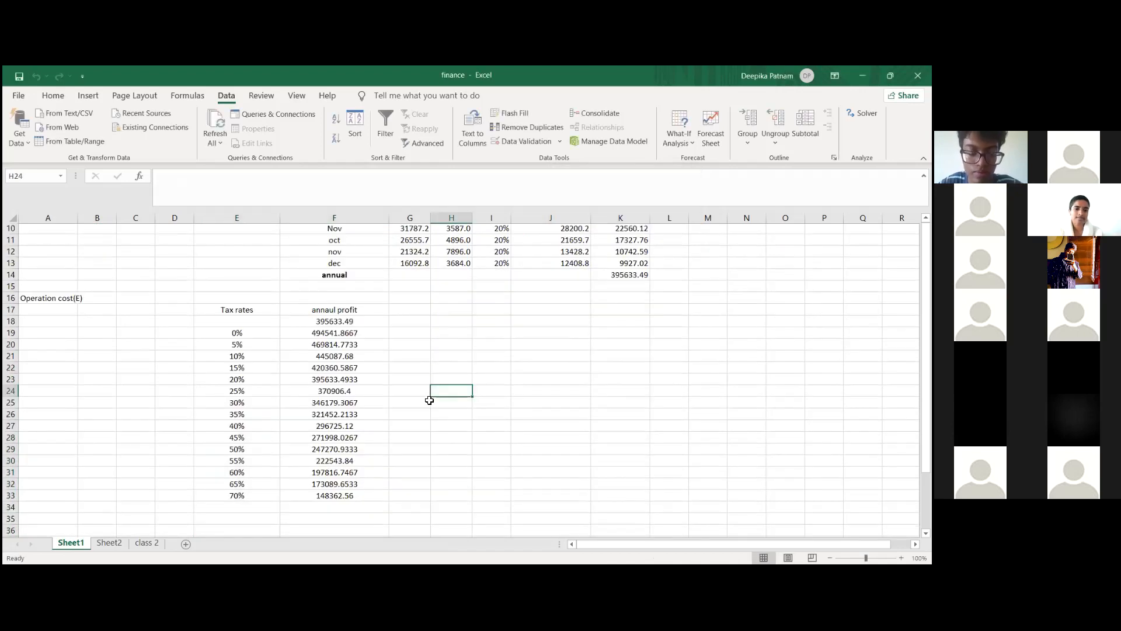
left_click(334, 287)
left_click(368, 461, "shift")
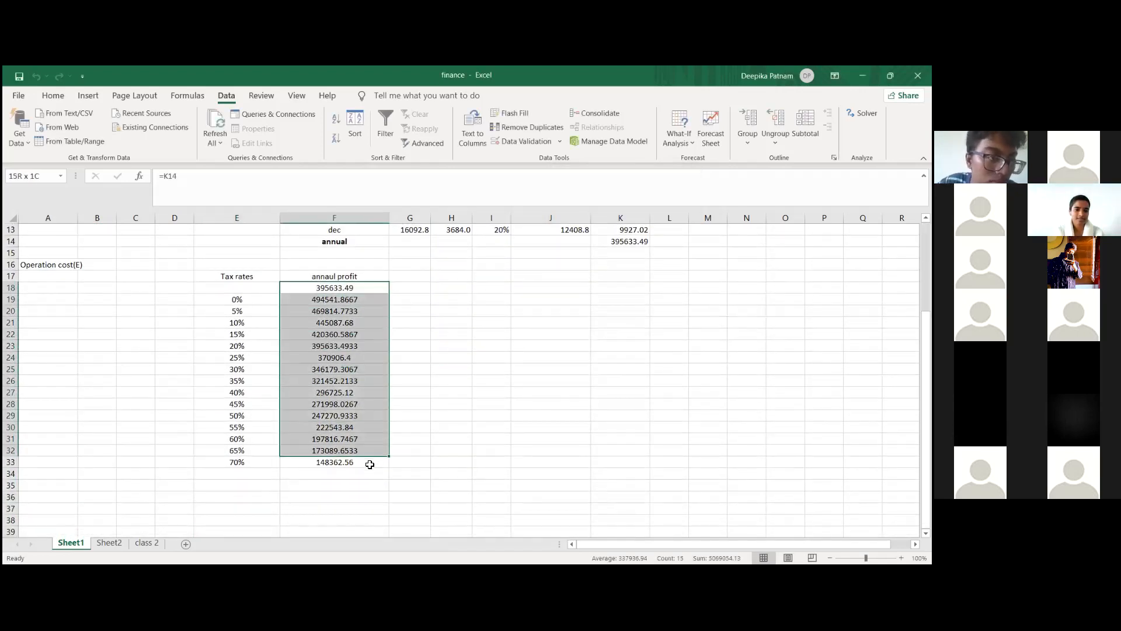
left_click(53, 96)
left_click(480, 141)
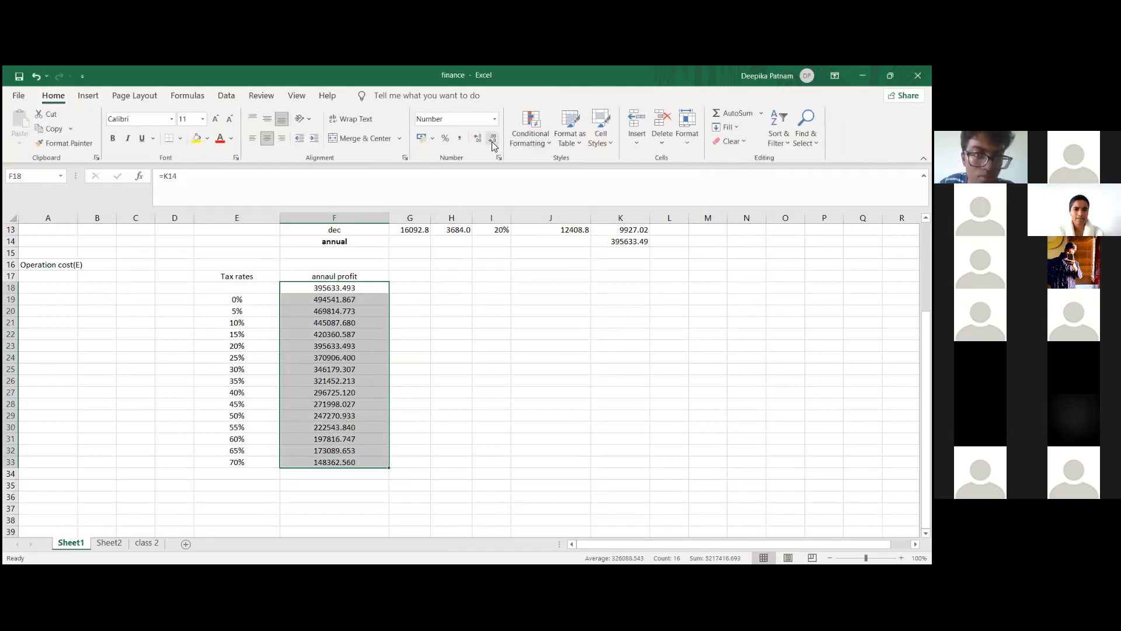
left_click(495, 141)
left_click(496, 141)
left_click(419, 413)
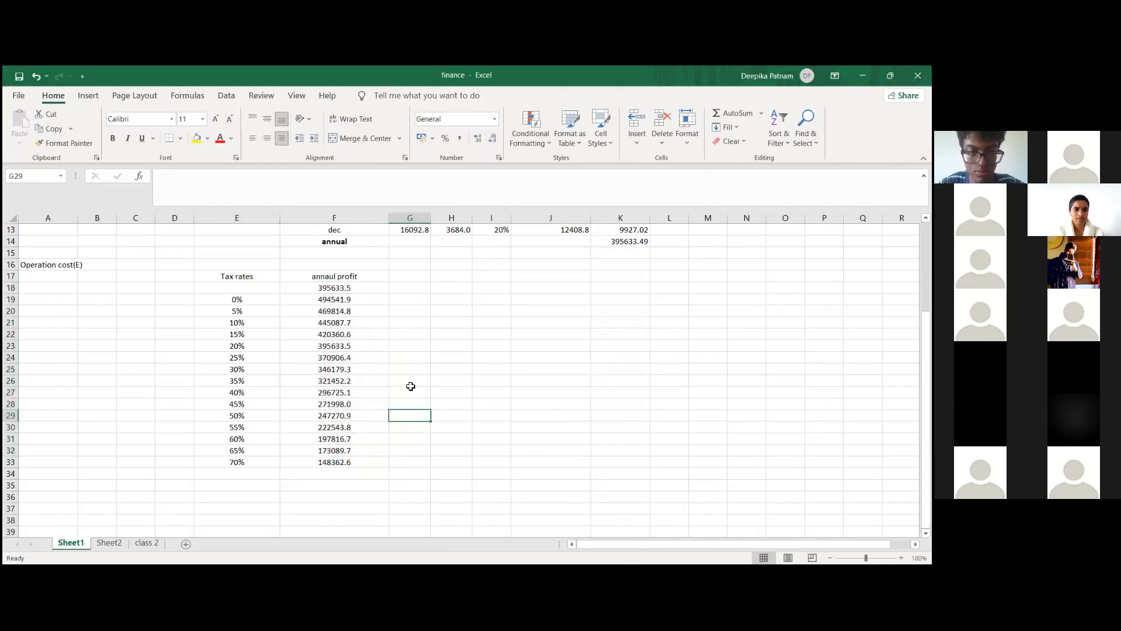
Step: Hide the linked annual profit value in F18 by setting its font color to white
left_click(378, 289)
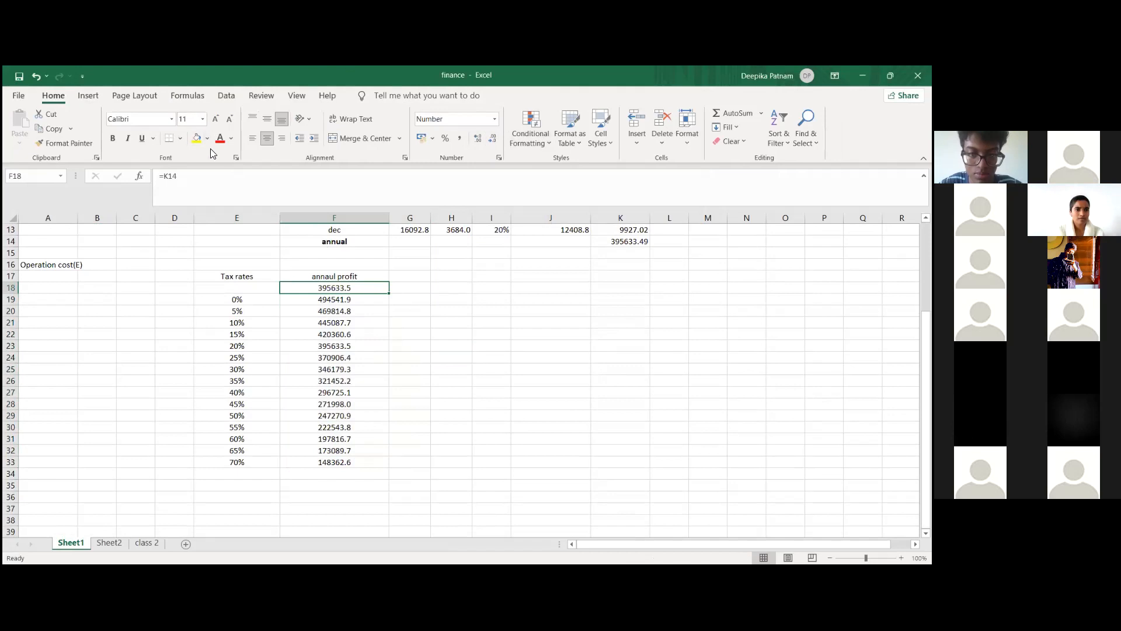
left_click(219, 188)
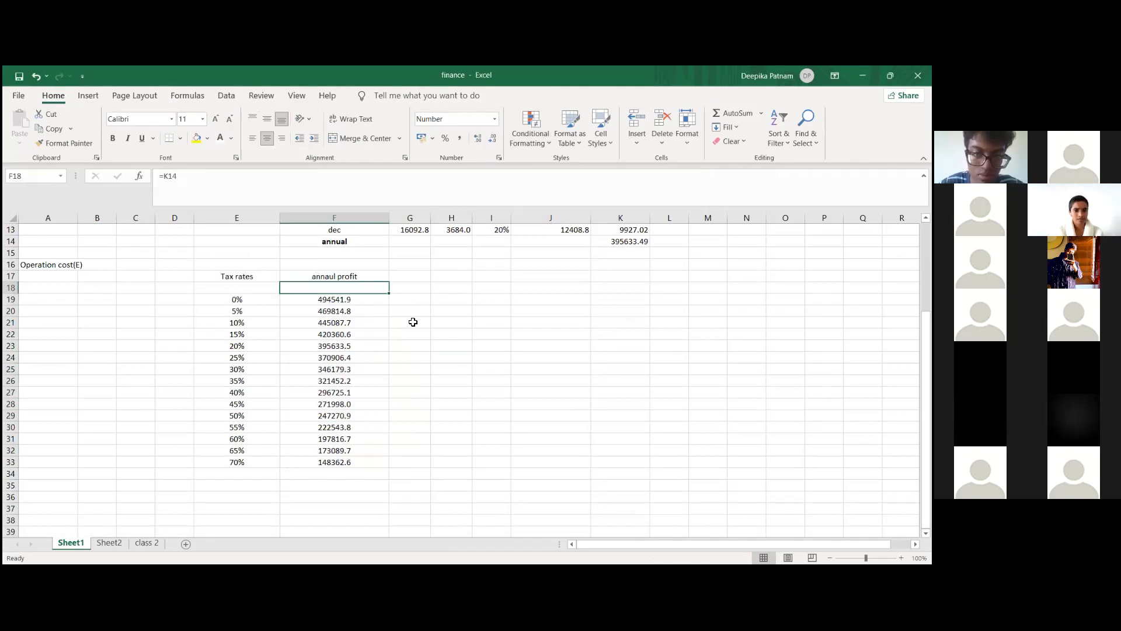
left_click(413, 321)
Step: Highlight the 20% tax rate row, E23:F23, and the annual profit total in K14 with yellow fill
scroll(413, 321, "up", 1)
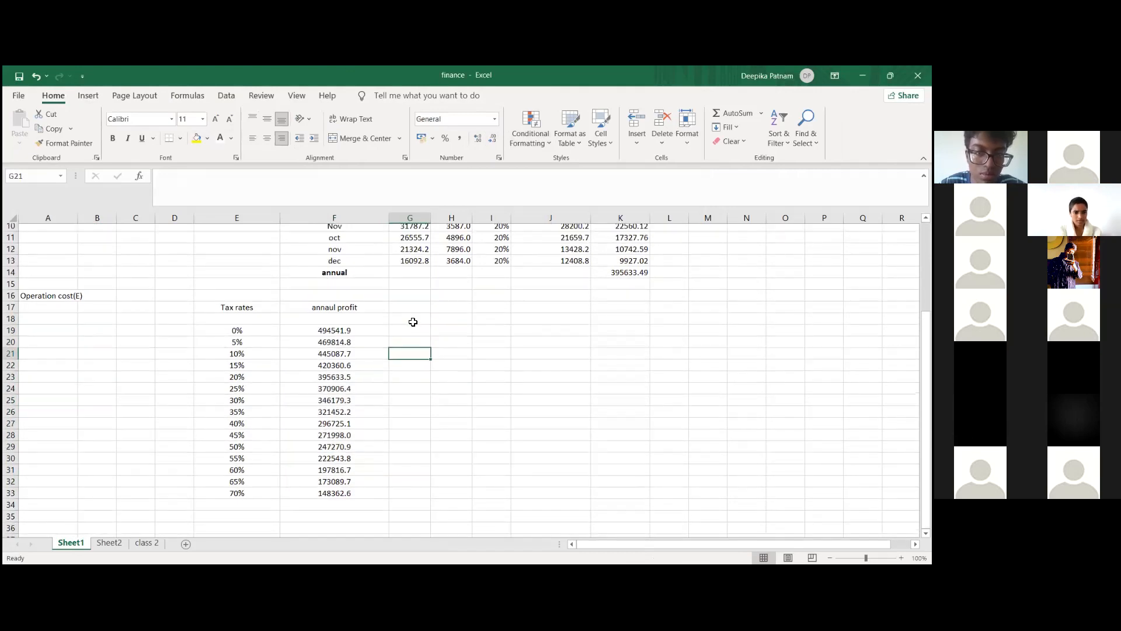
scroll(230, 450, "up", 2)
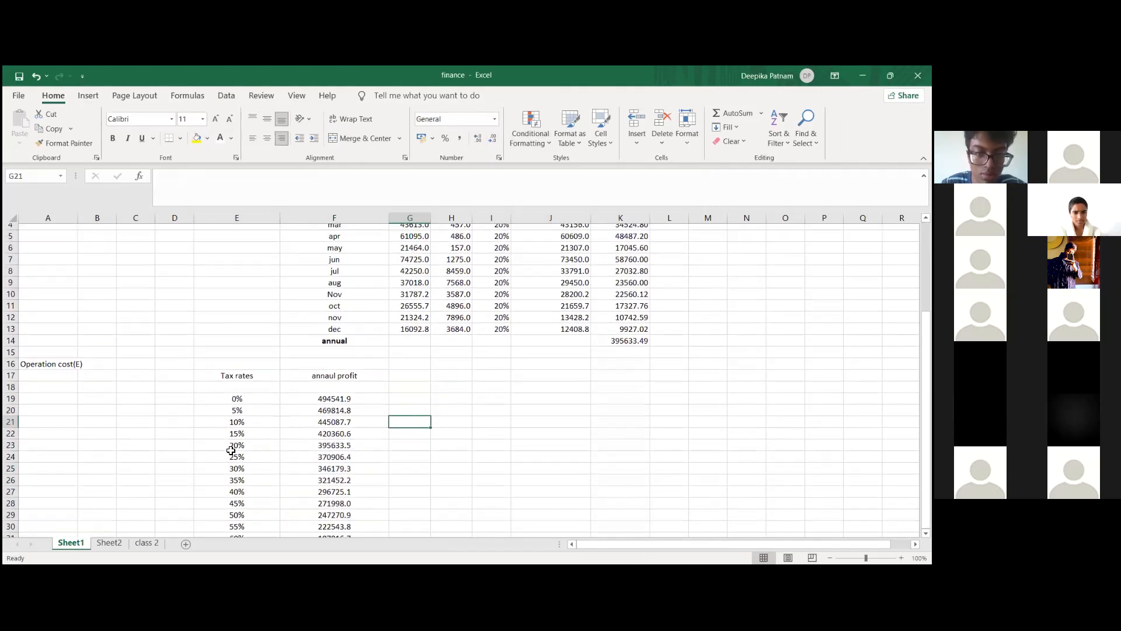
left_click_drag(236, 450, 334, 450)
left_click(196, 138)
left_click(549, 379)
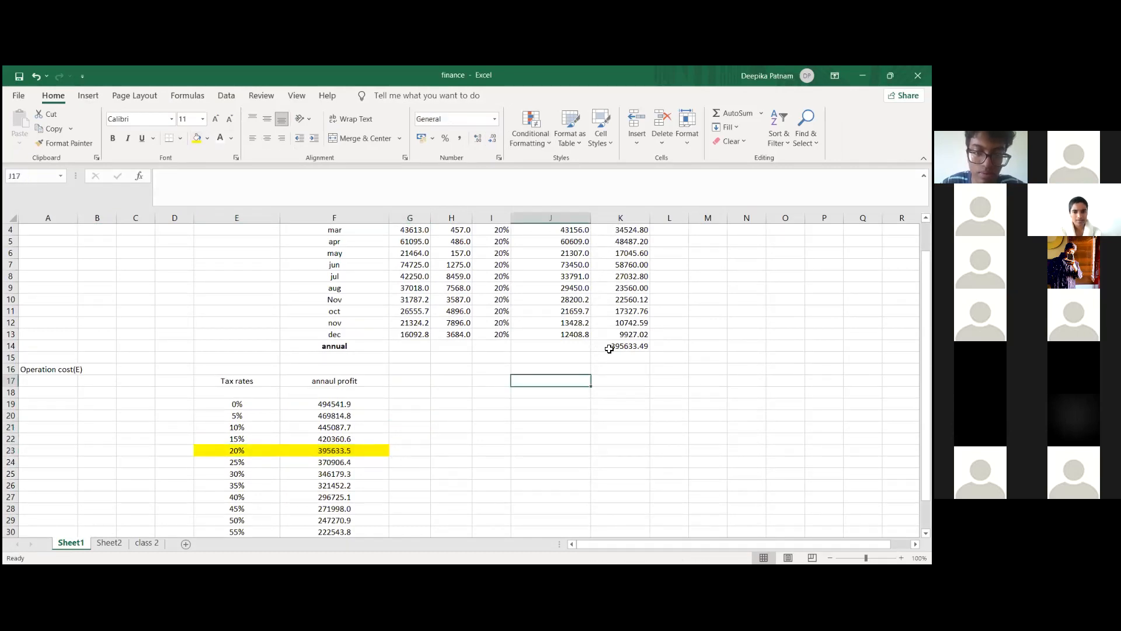
left_click(609, 346)
left_click(196, 139)
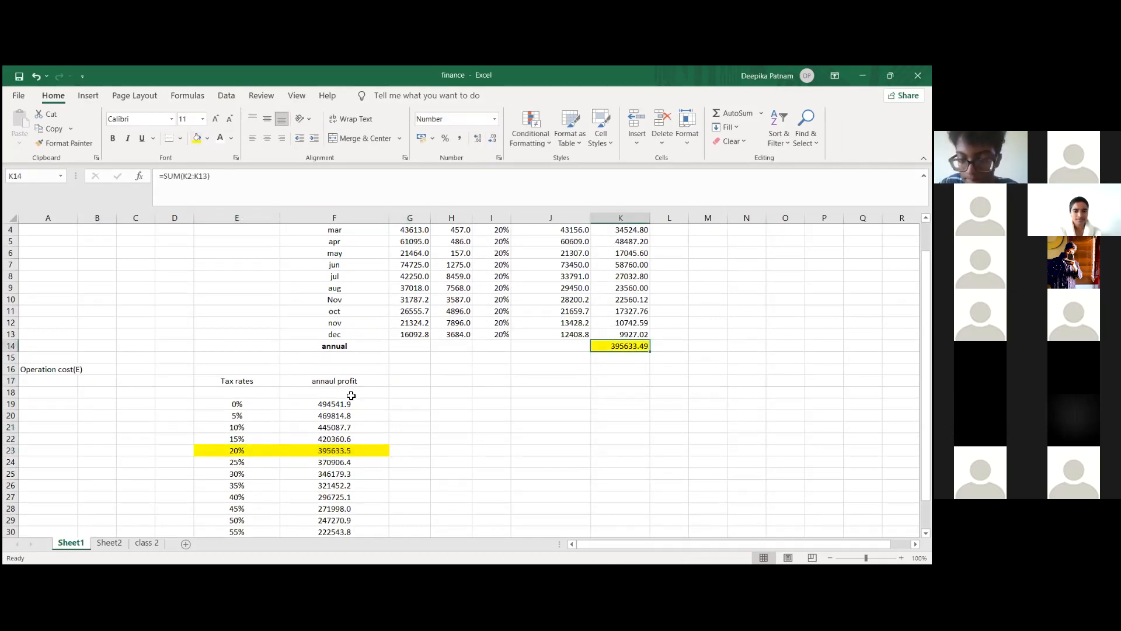
left_click(351, 396)
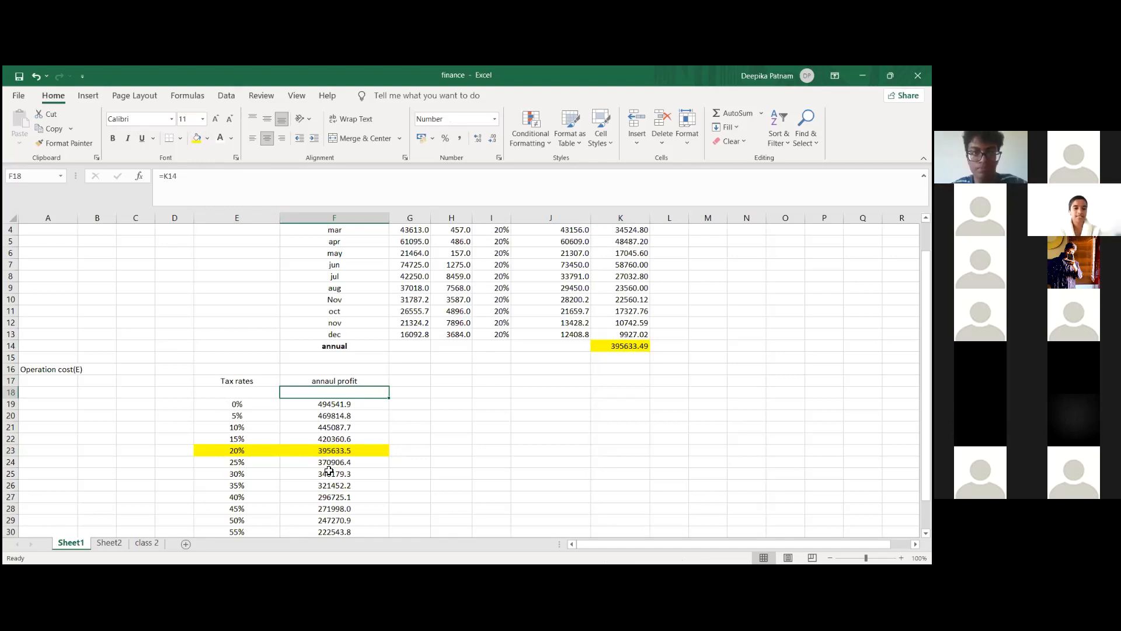
scroll(327, 471, "up", 2)
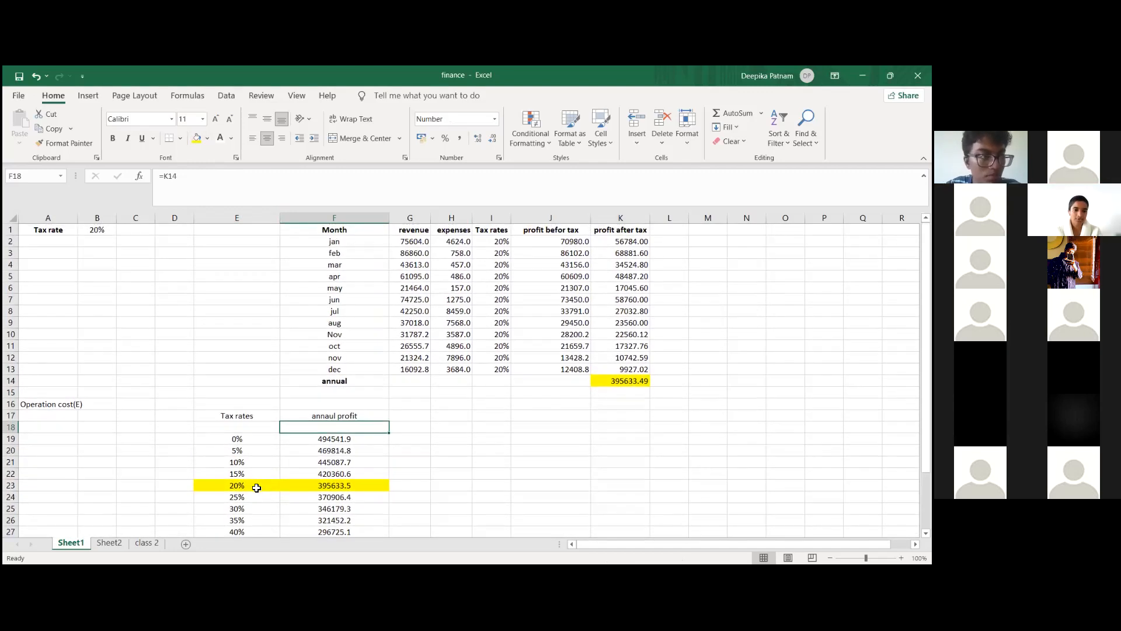
left_click(257, 488)
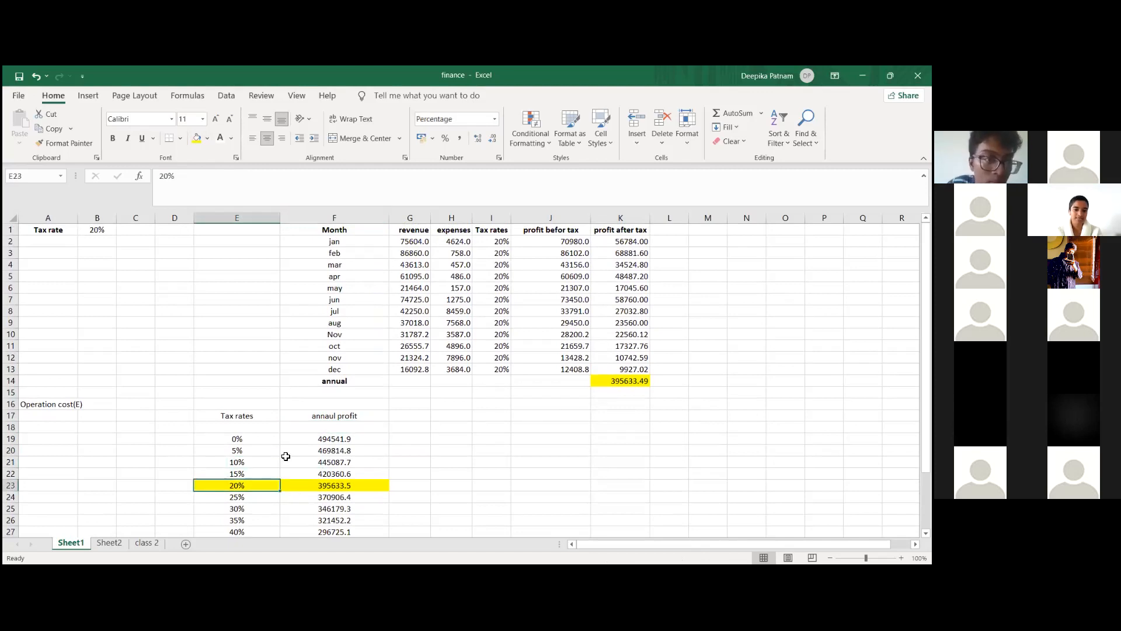
scroll(327, 443, "down", 1)
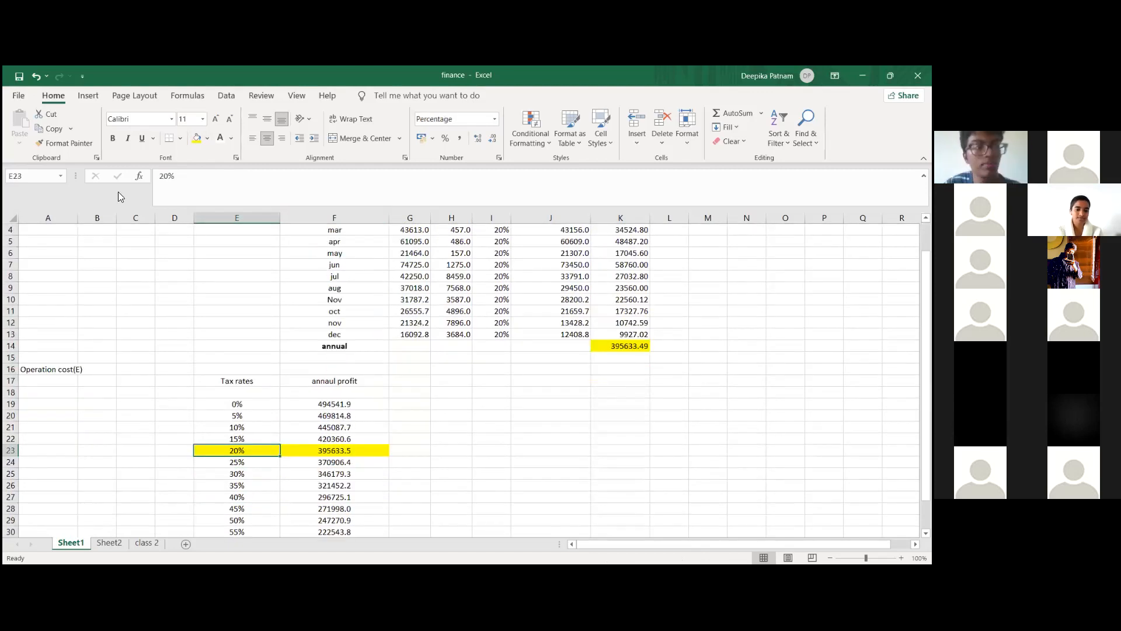
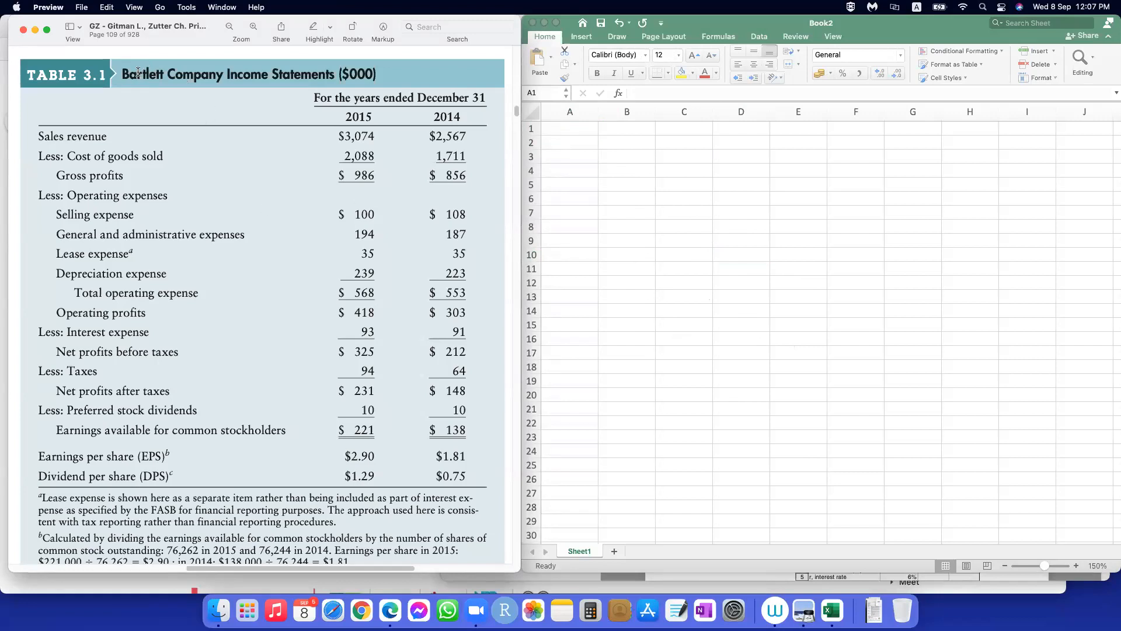
Step: Copy the title "Bartlett Company Income Statements ($000)" from the PDF into cell A1, matching the worksheet's own formatting
left_click_drag(122, 74, 378, 77)
key("super+c")
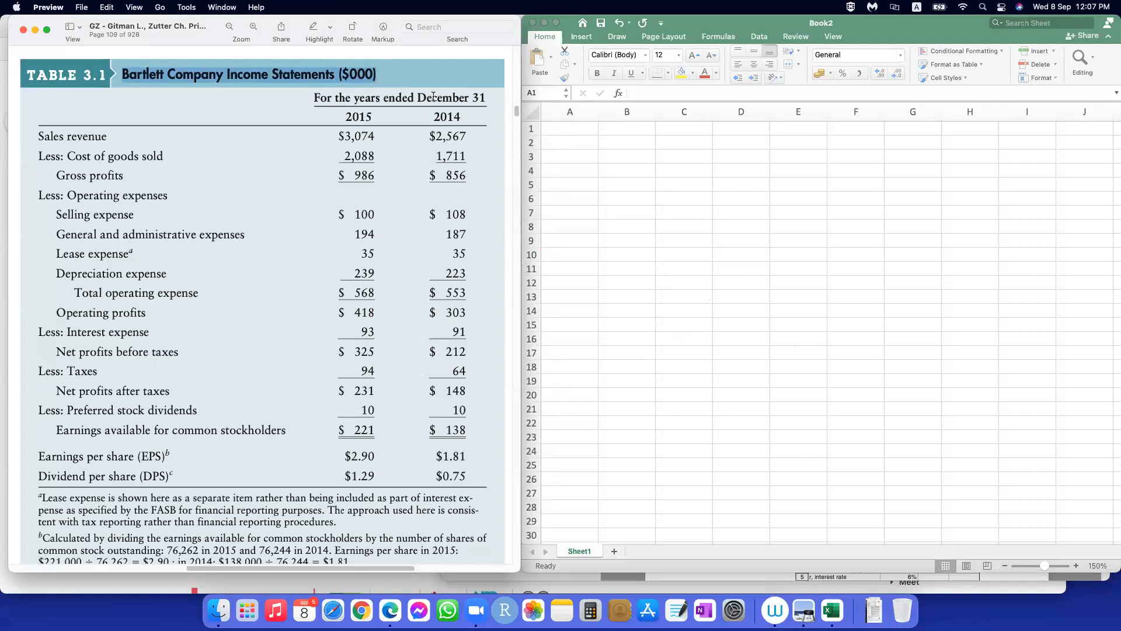
left_click(579, 133)
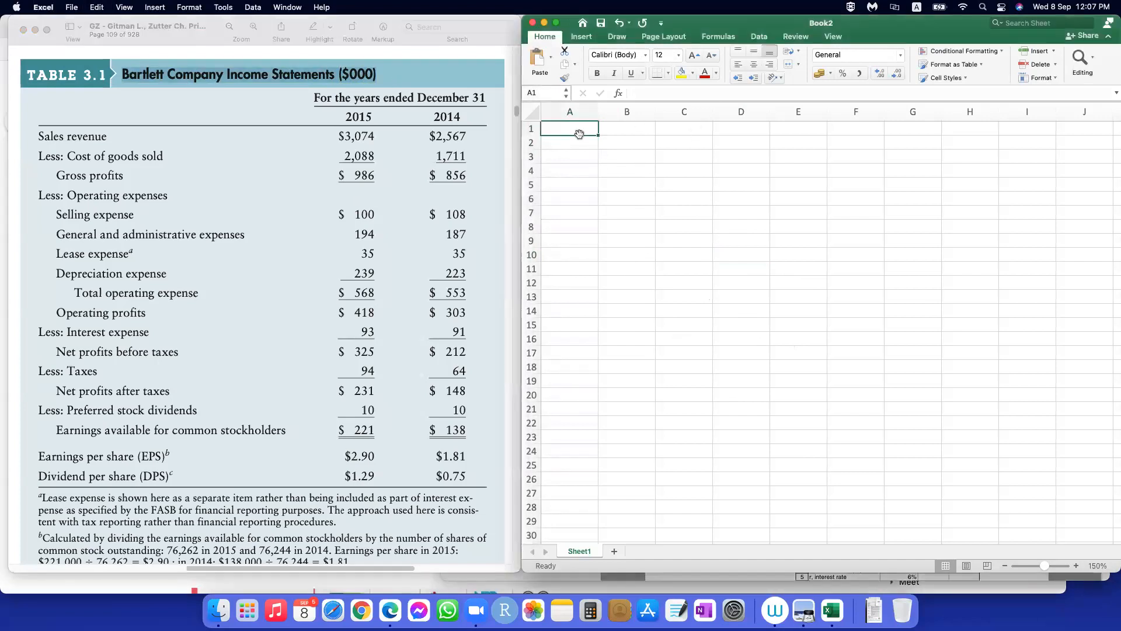
key("super+v")
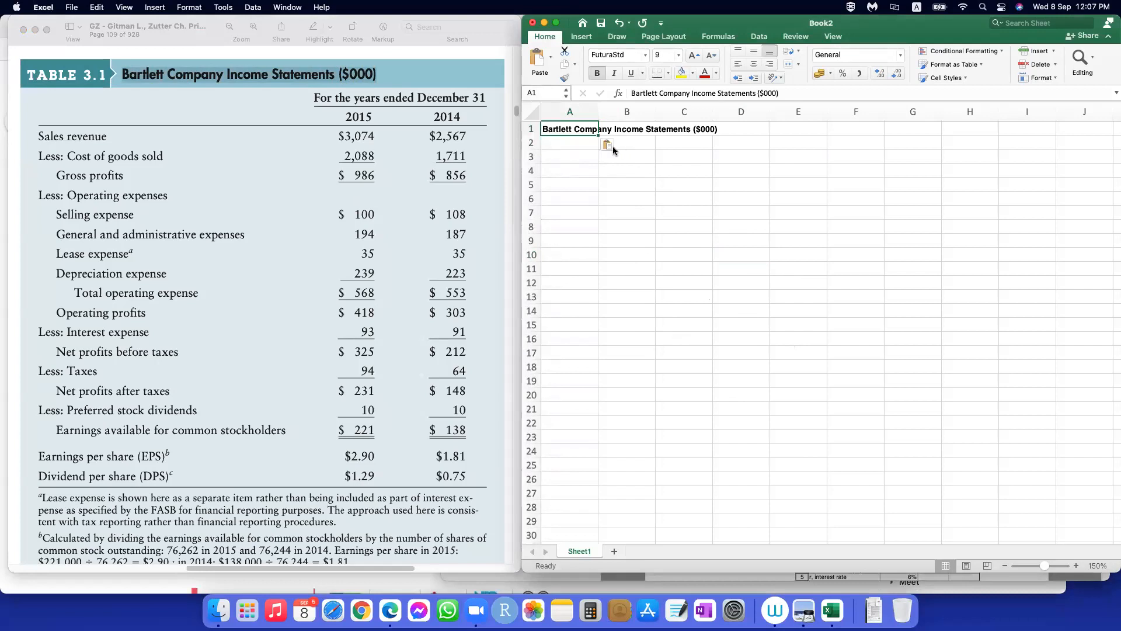
left_click(609, 145)
left_click(632, 174)
left_click(680, 209)
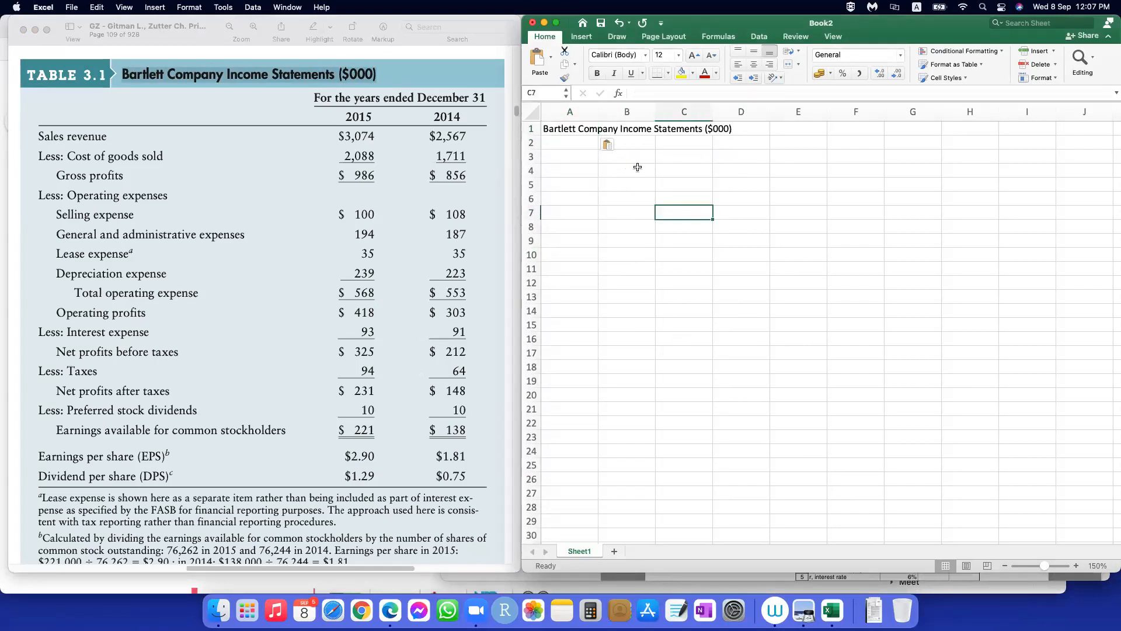
Step: Enter the year headings 2015 in D4 and 2014 in E4, and narrow column A
left_click(356, 100)
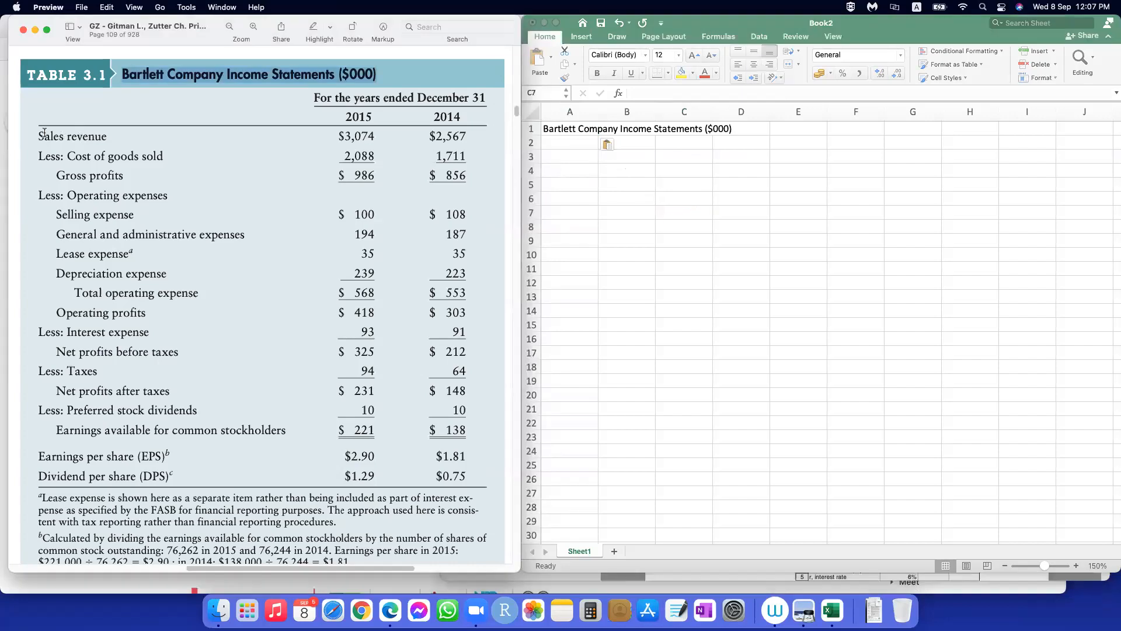
left_click(665, 160)
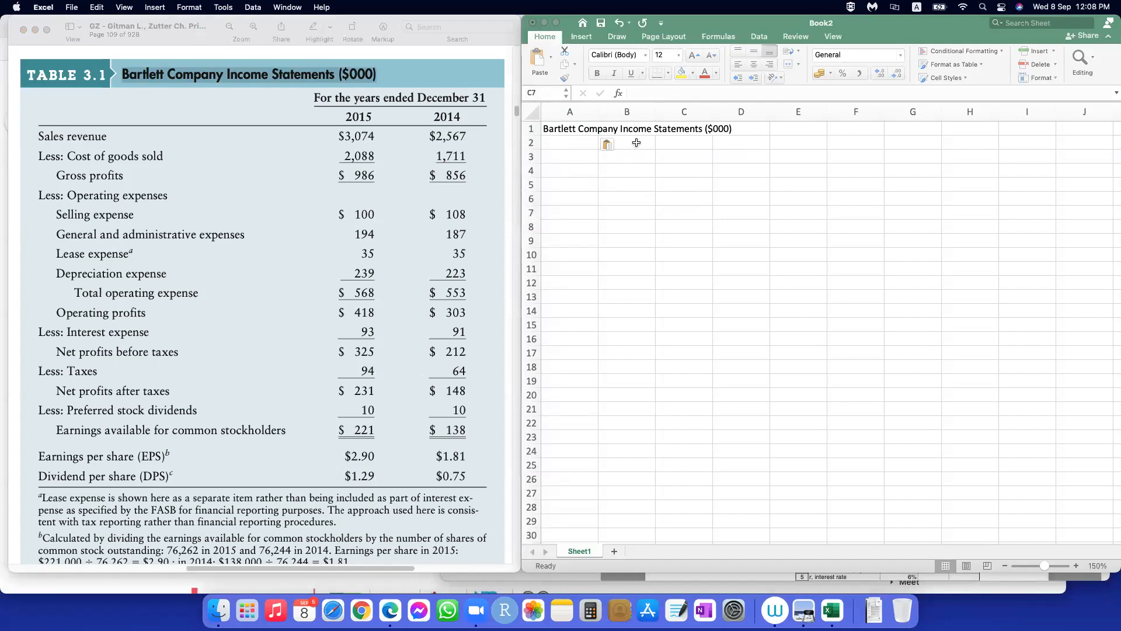
left_click(636, 142)
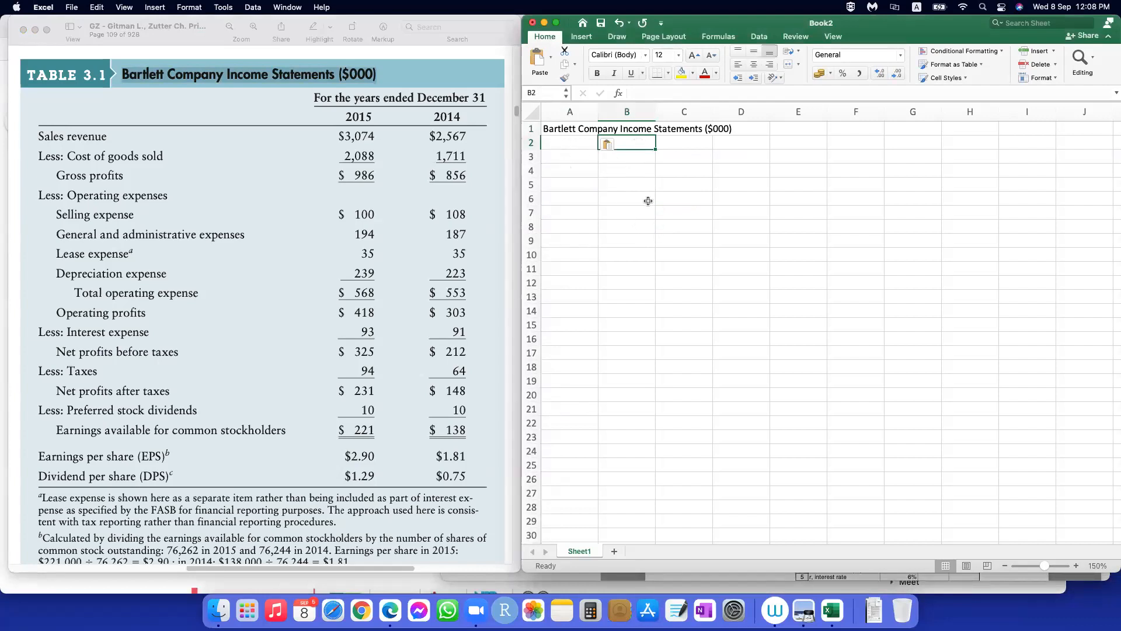
key("Left")
key("Down")
key("Down")
key("shift+Right")
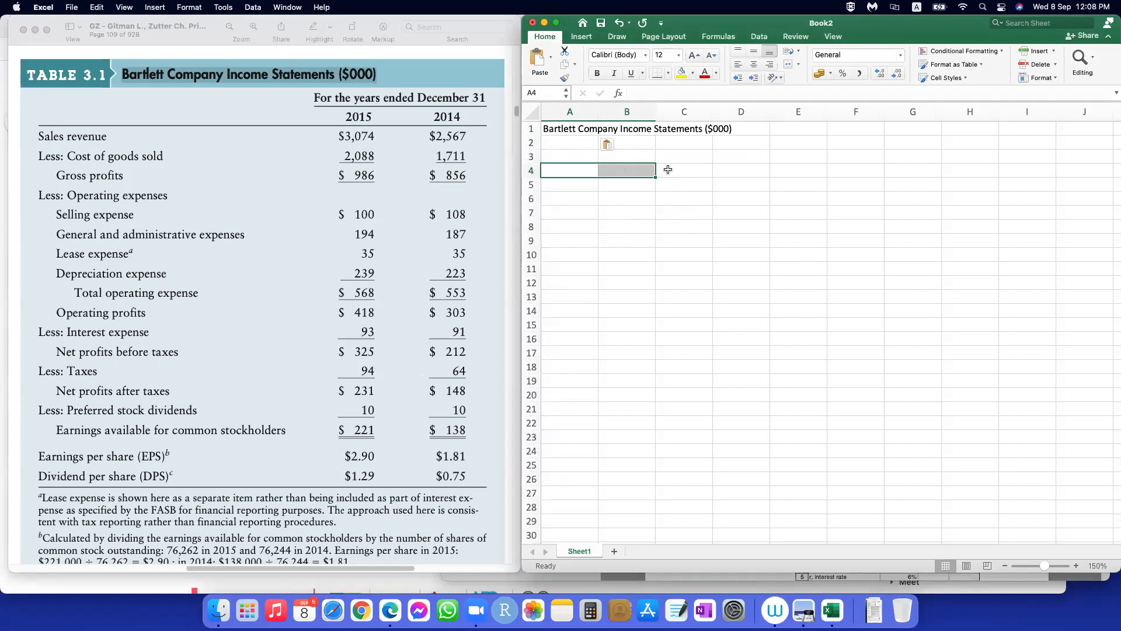
left_click_drag(627, 170, 669, 170)
left_click(757, 171)
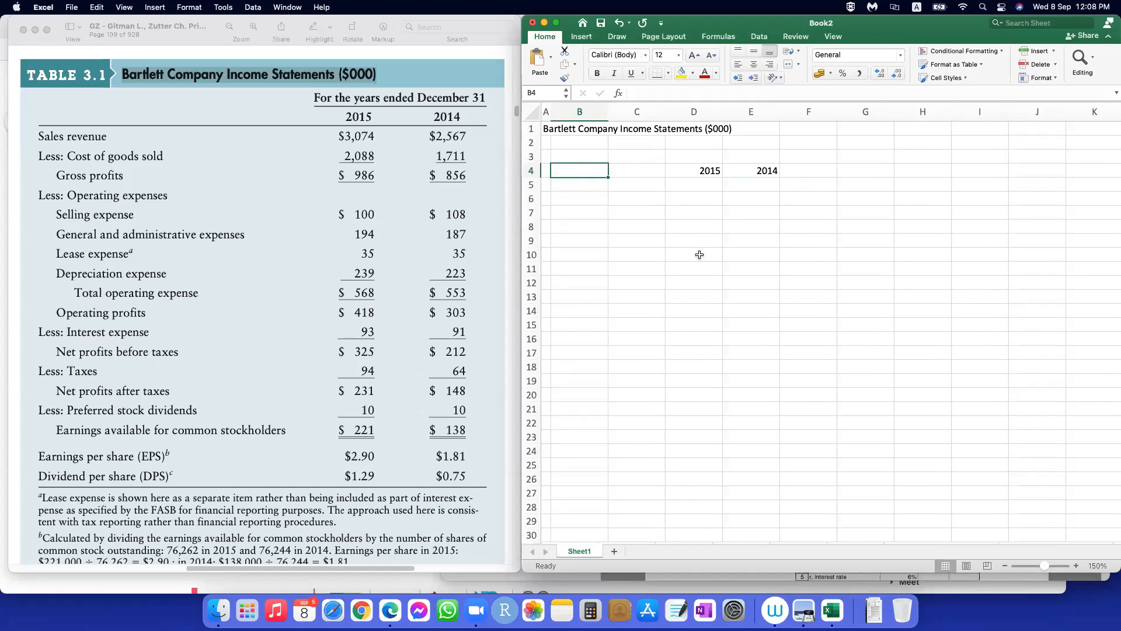
Step: Add a "Sales revenue" row in row 5 with 3074 for 2015 and 2567 for 2014
type("Sales revenue")
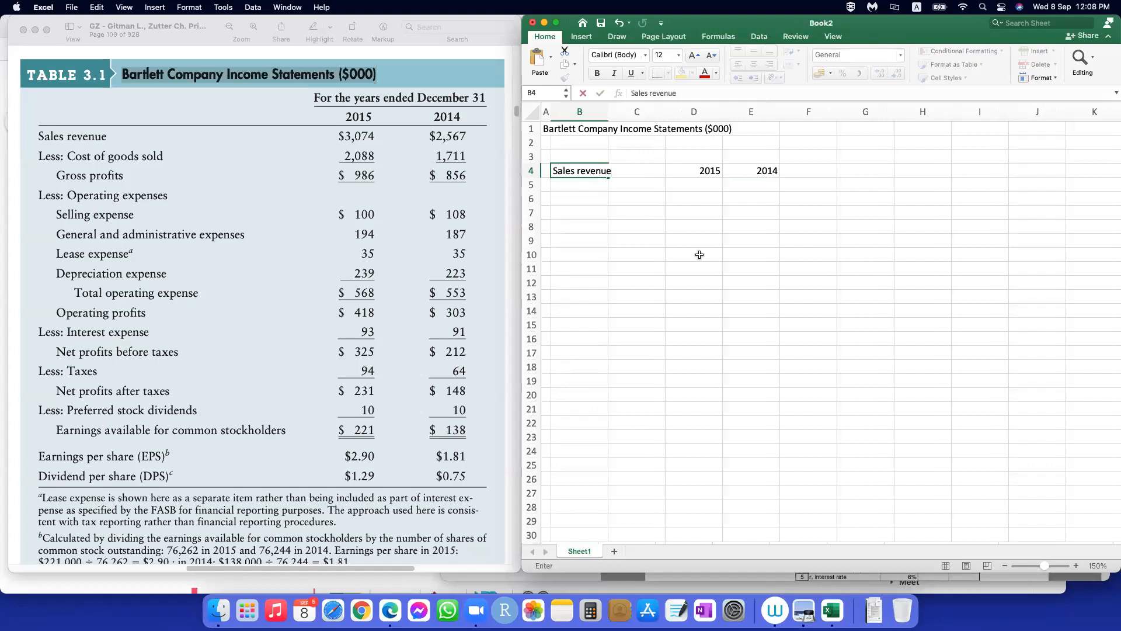
key("Tab")
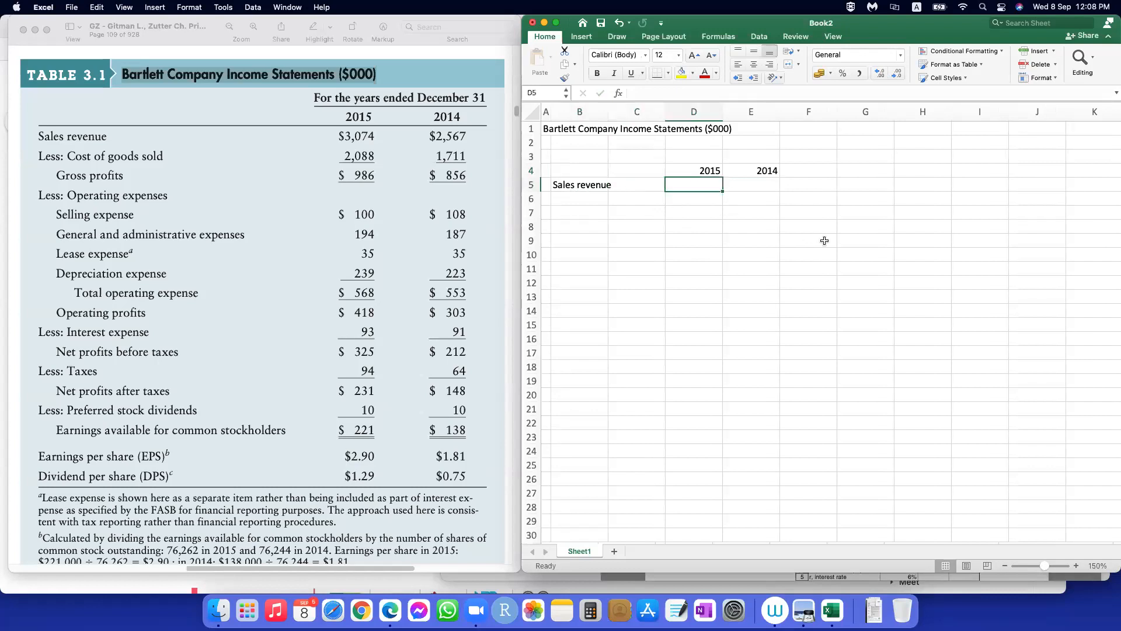
type("307")
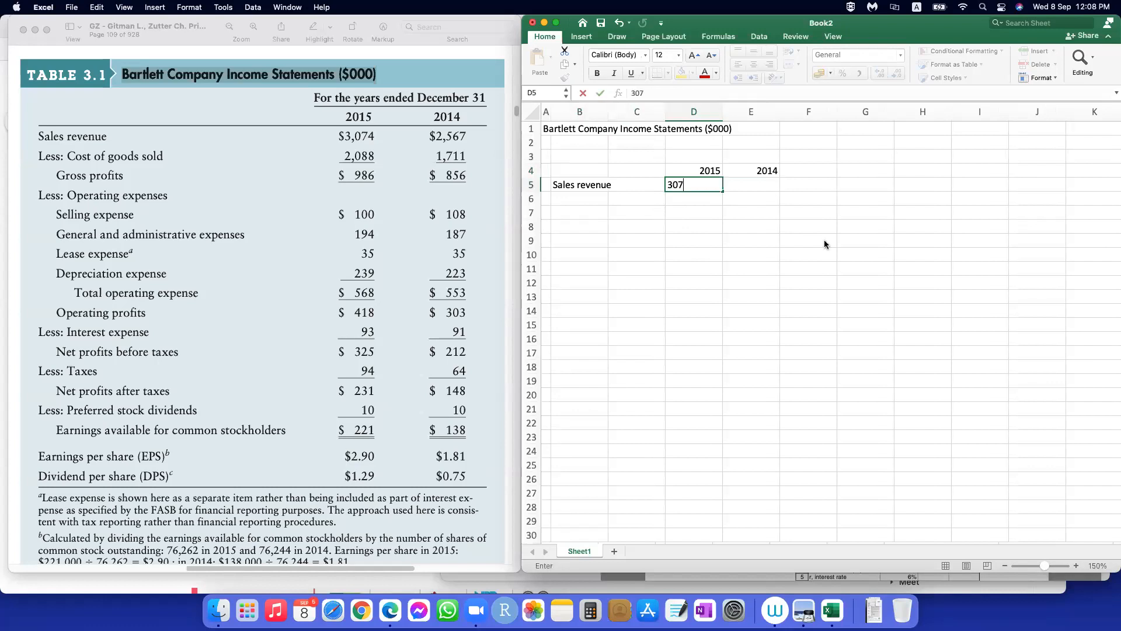
type("4")
key("Tab")
type("257")
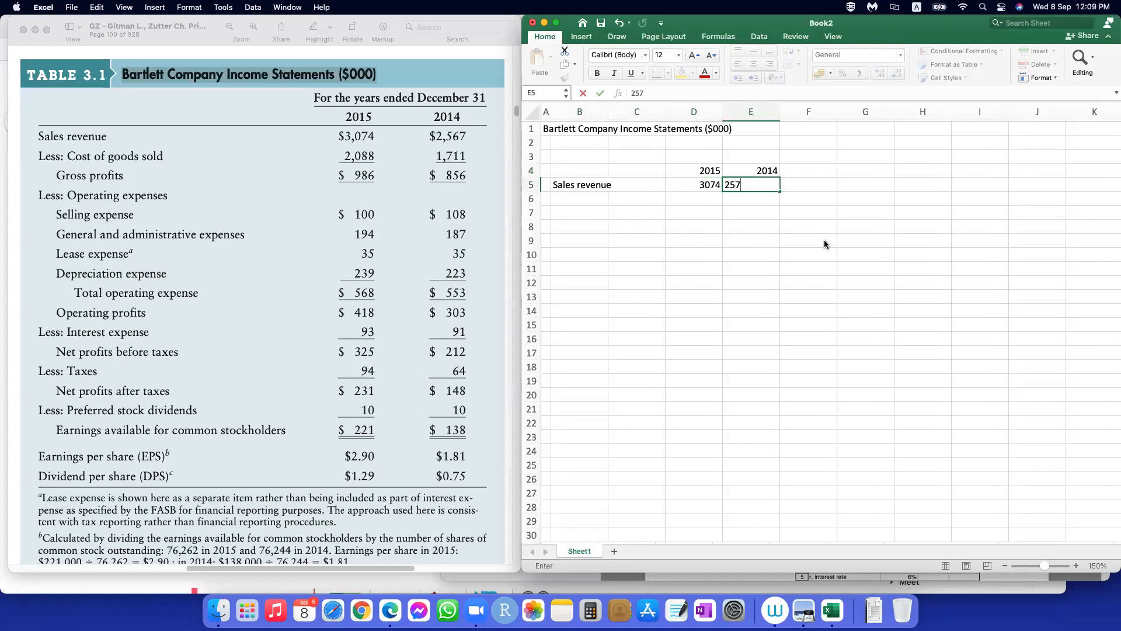
key("BackSpace")
type("67")
key("Down")
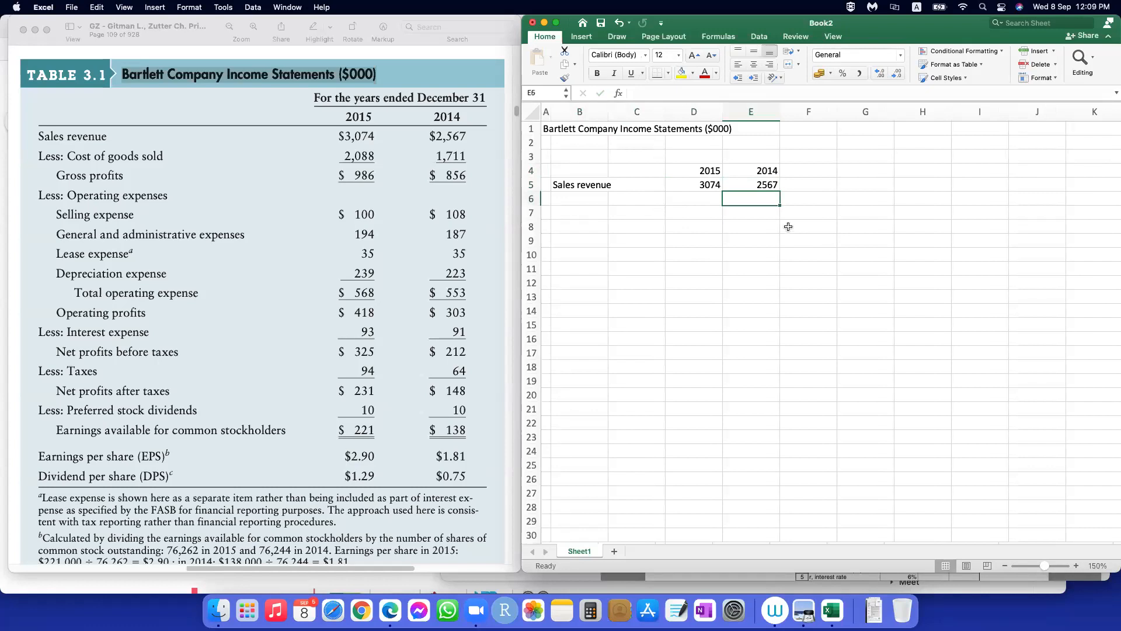
Step: Enter the label "Less: Cost of goods sold" in B6, below the sales revenue label
left_click(676, 196)
left_click(581, 199)
type("Less: ")
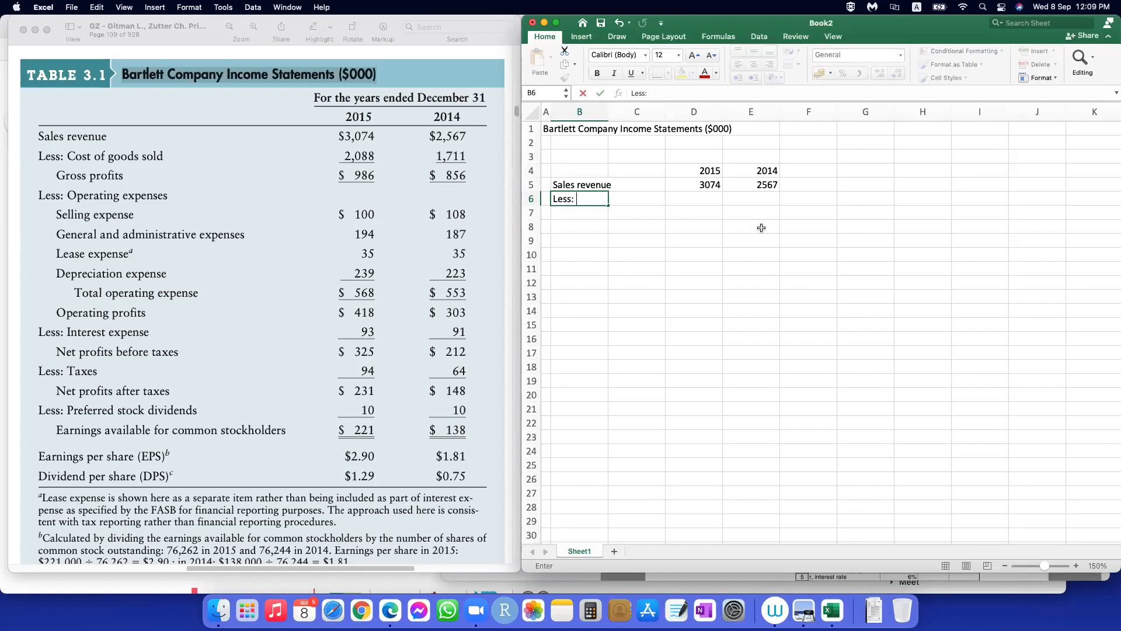
type("Cost of gods")
key("BackSpace")
key("BackSpace")
key("BackSpace")
type("ods sold")
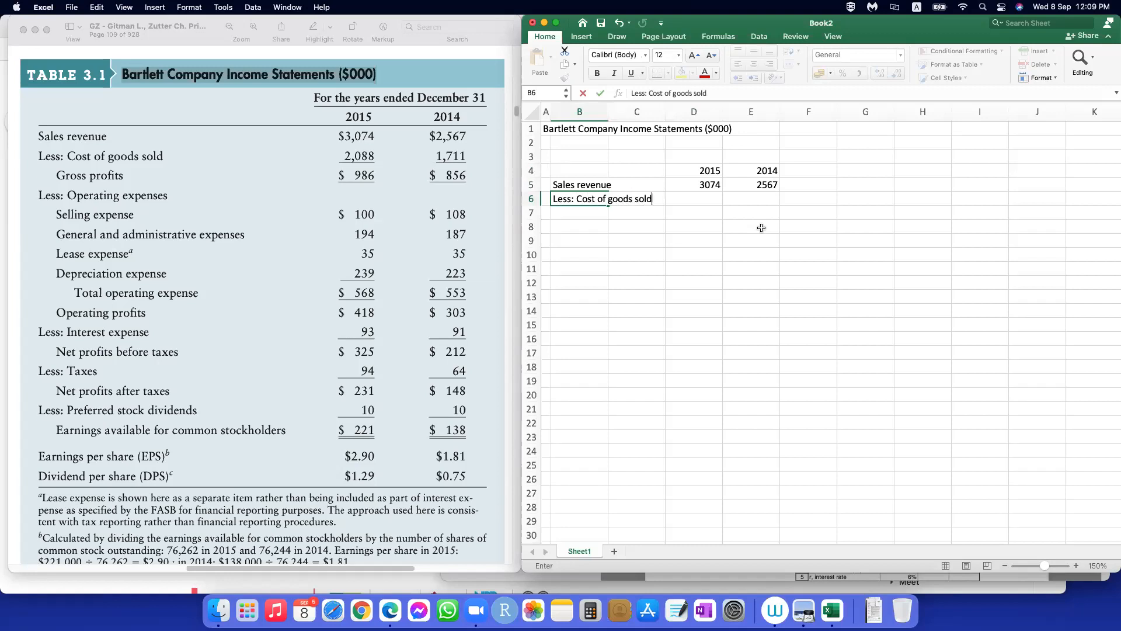
key("Tab")
key("Tab")
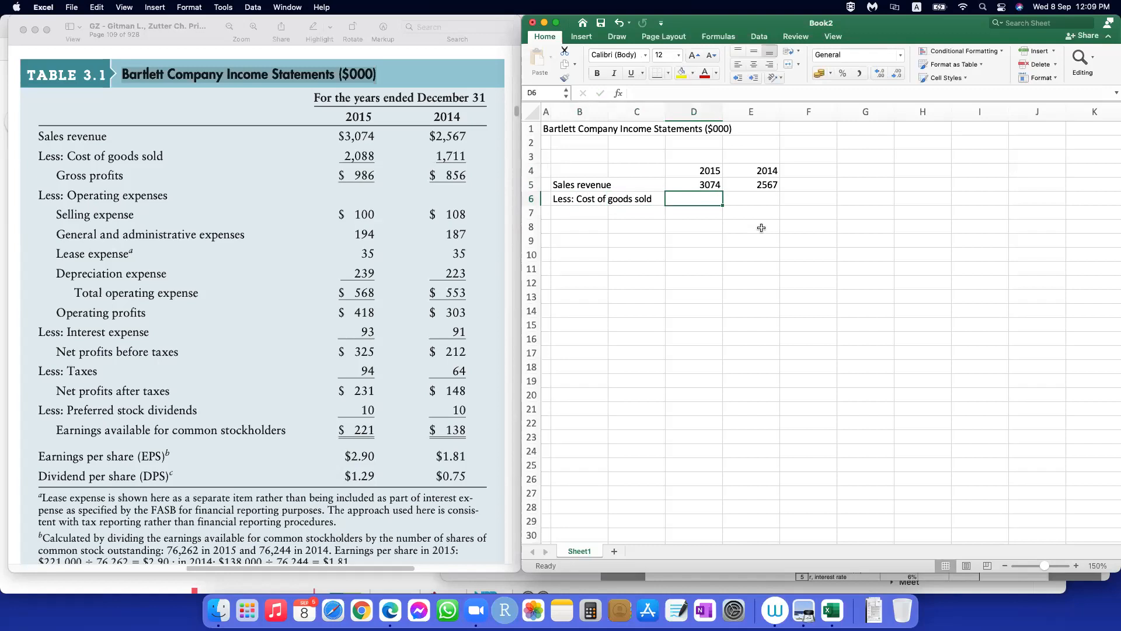
Step: Fill in the cost of goods sold as 2088 for 2015 in D6 and 1711 for 2014 in E6
type("2088")
key("Tab")
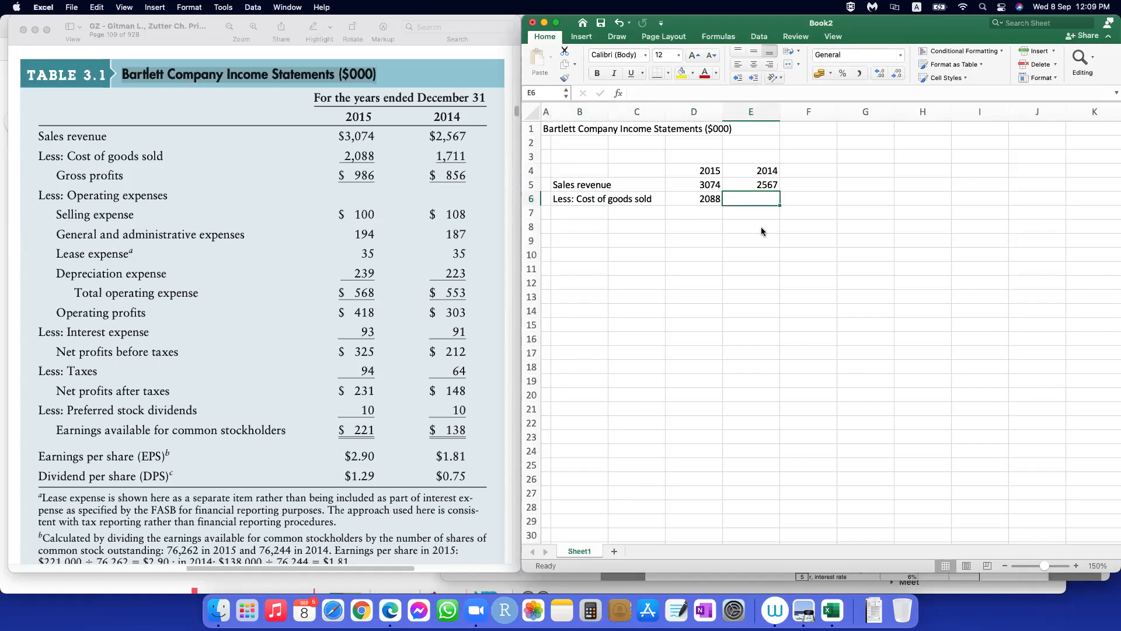
type("1711")
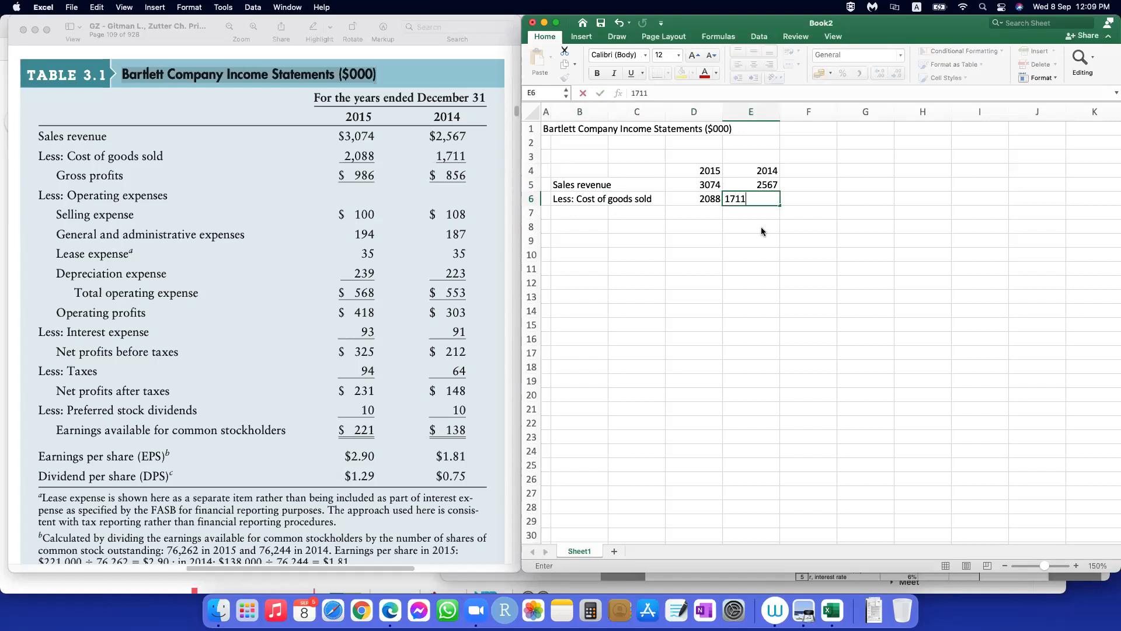
key("Return")
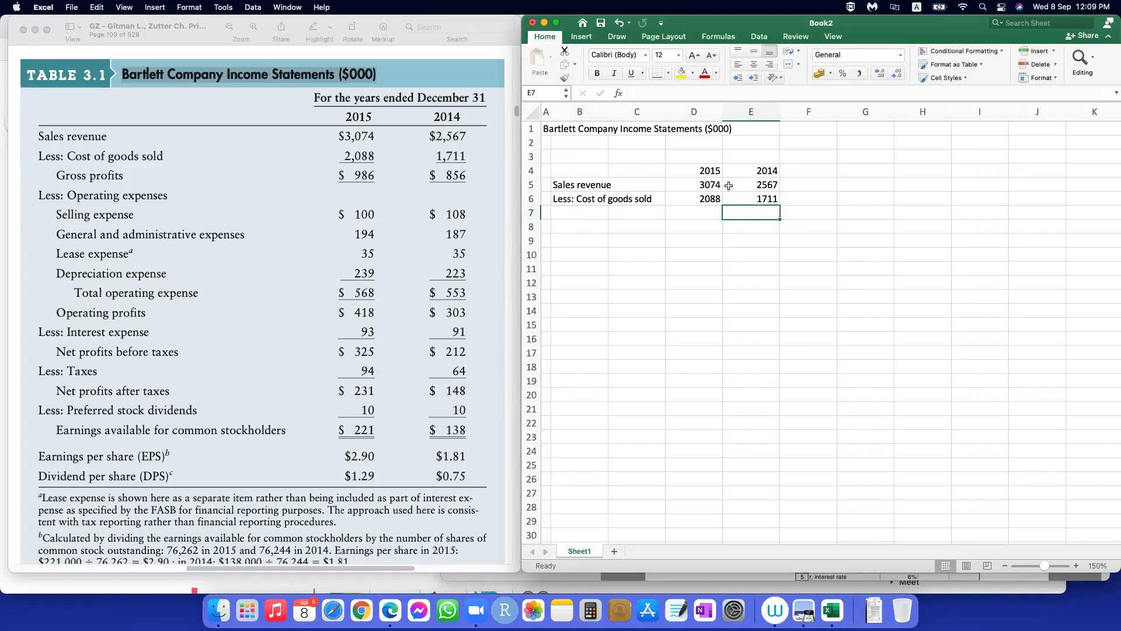
Step: Apply a bottom border to the year headings in D4:E4
left_click_drag(704, 171, 752, 170)
left_click(655, 78)
left_click(794, 282)
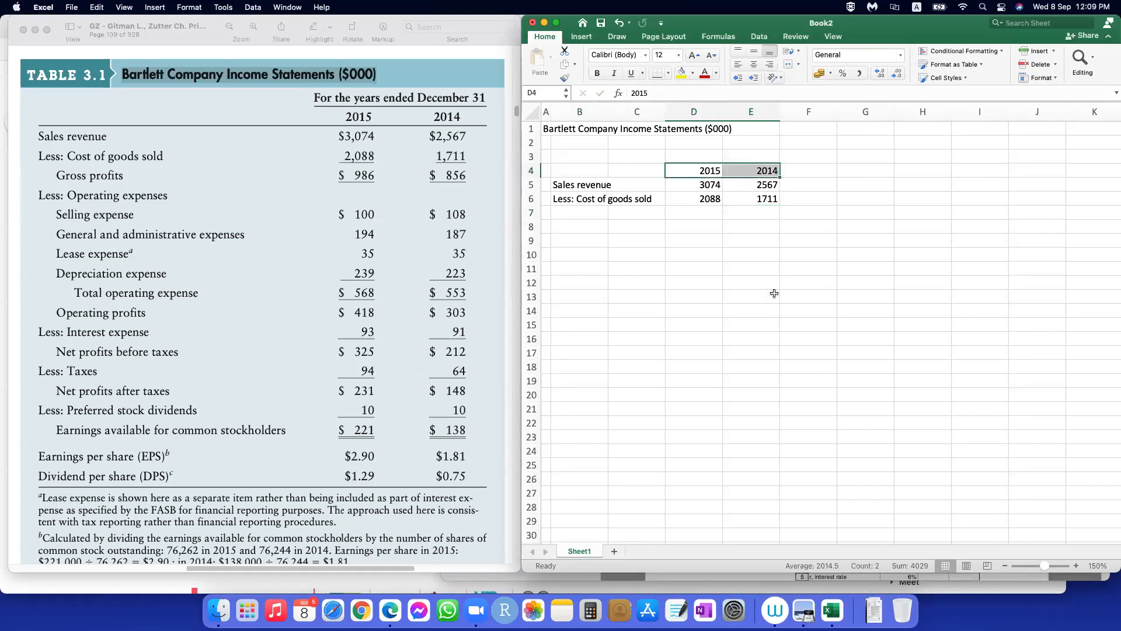
Step: Narrow column B to act as an indent and enter the label "Gross profit" in C7
left_click(601, 211)
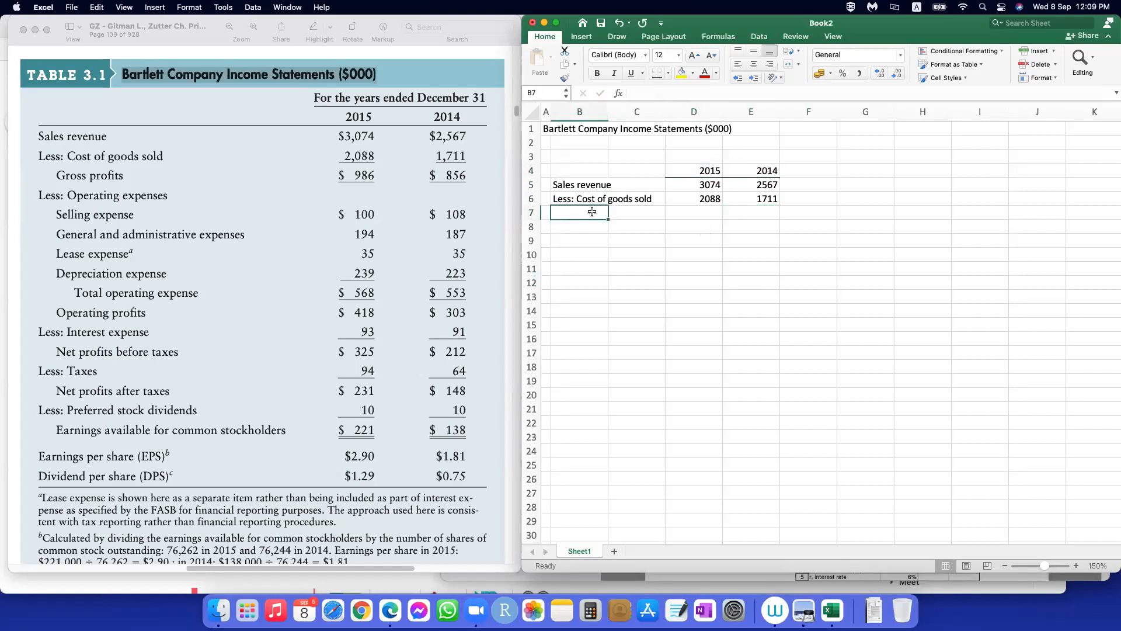
left_click_drag(610, 121, 566, 121)
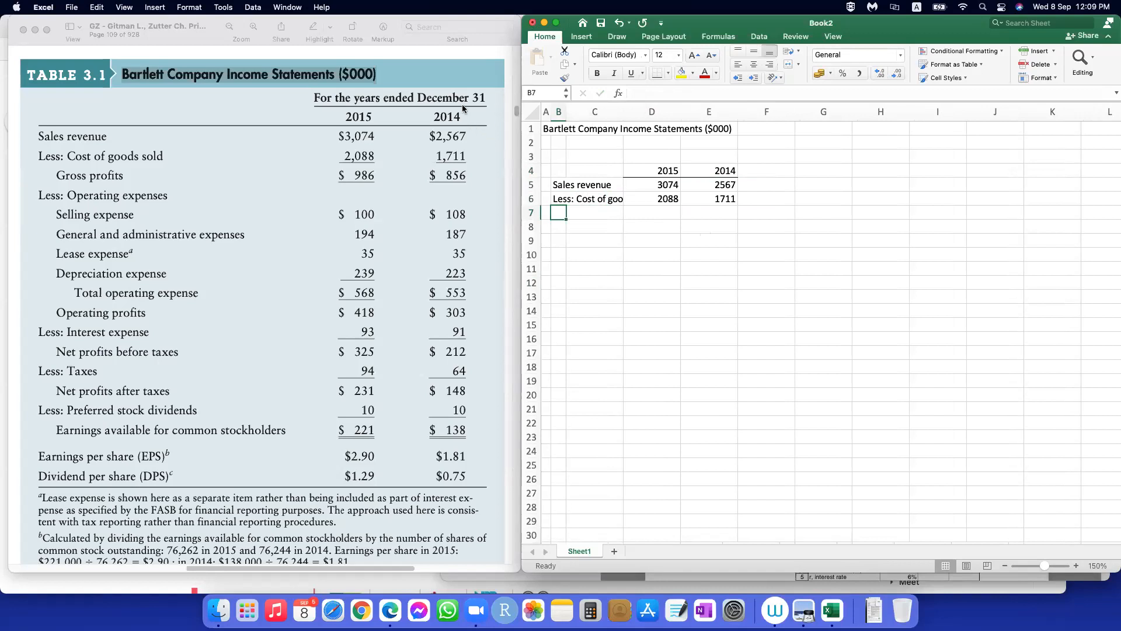
left_click(575, 213)
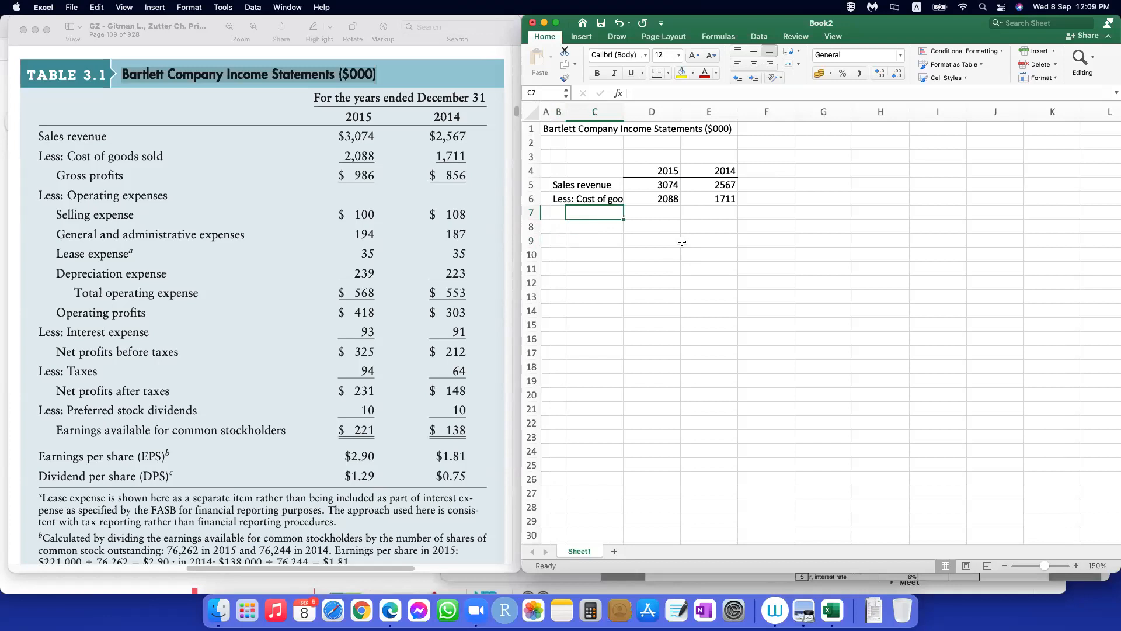
left_click(604, 281)
left_click(594, 216)
type("Gross profit")
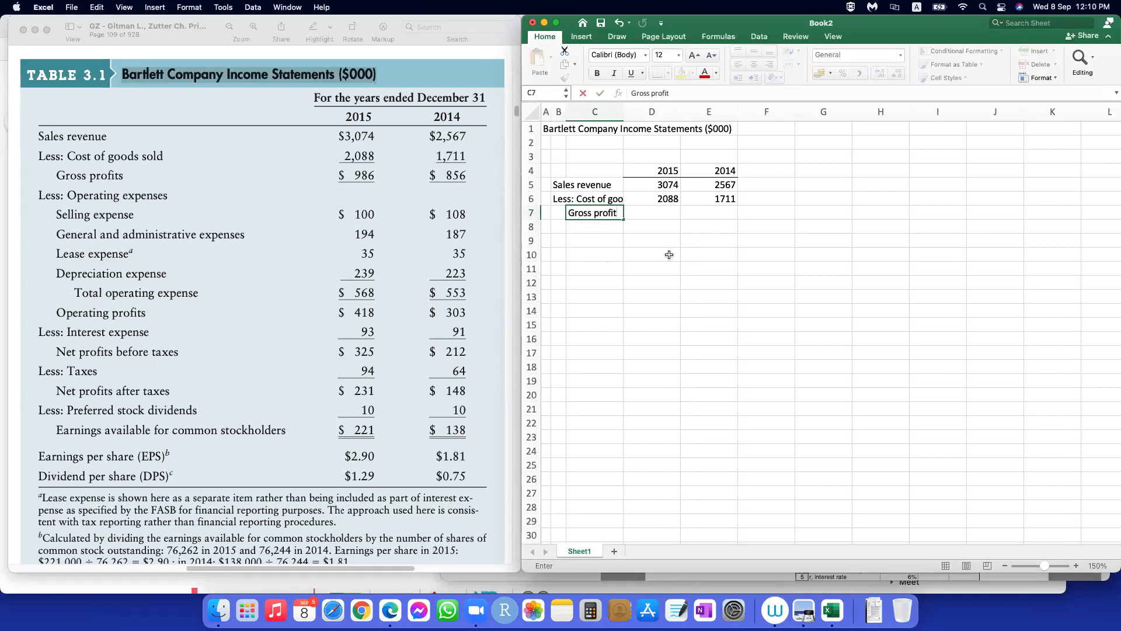
key("Tab")
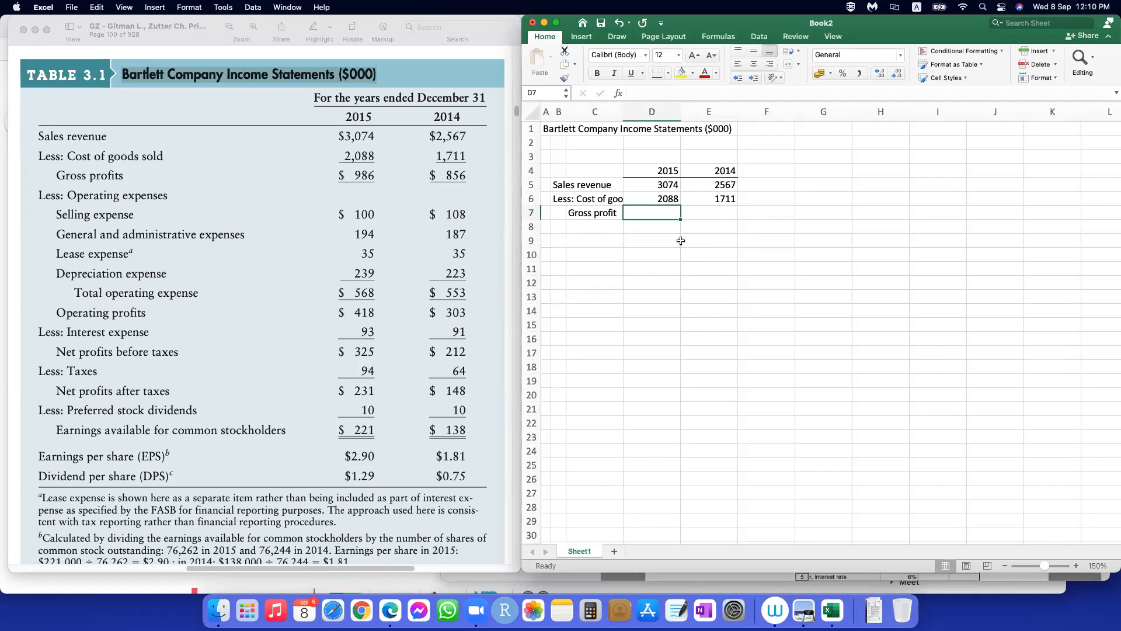
Step: Calculate 2015 gross profit in D7 with the formula =D5-D6 and copy it across to E7 for 2014
type("=")
left_click(660, 186)
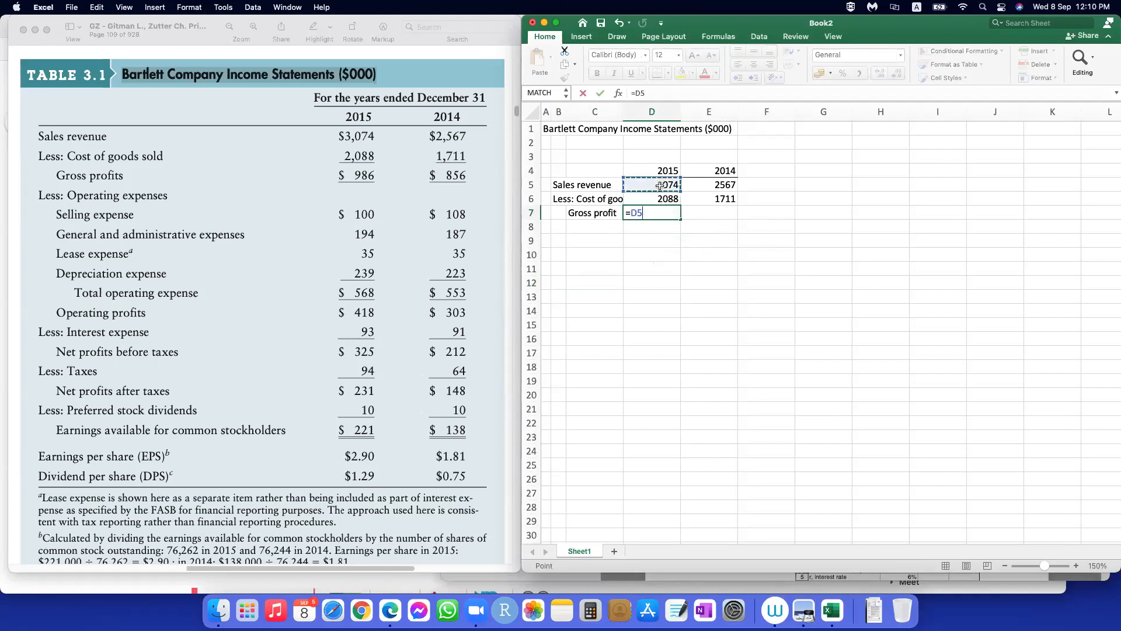
type("-")
left_click(673, 200)
key("Return")
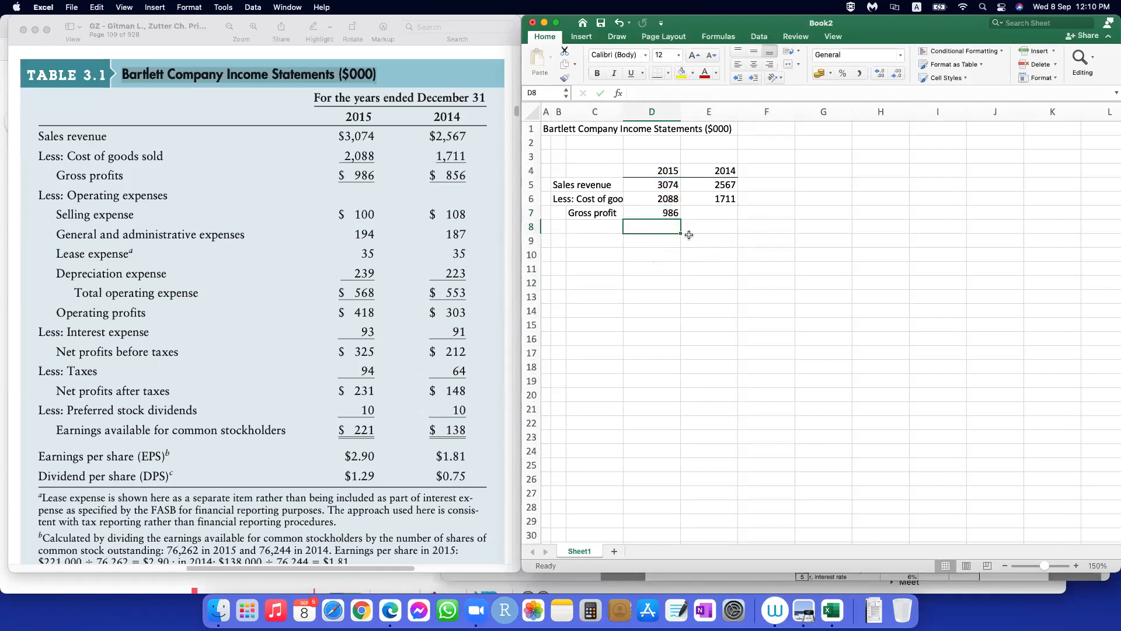
left_click_drag(682, 220, 733, 222)
left_click(696, 311)
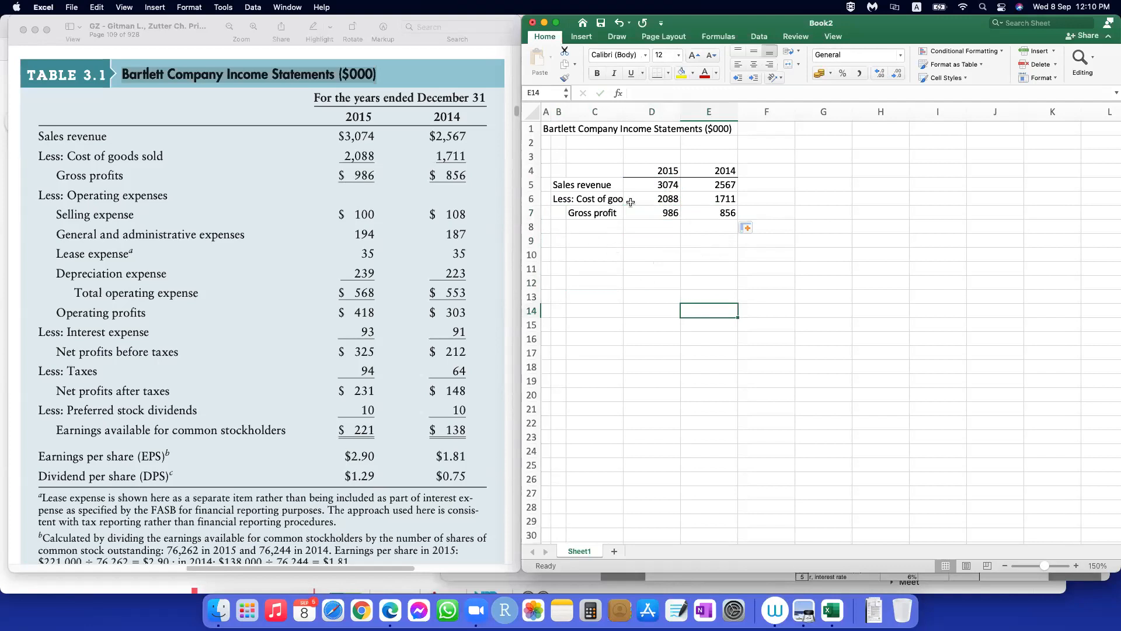
Step: Apply a bottom border to the cost of goods sold values in D6:E6
left_click_drag(664, 199, 708, 199)
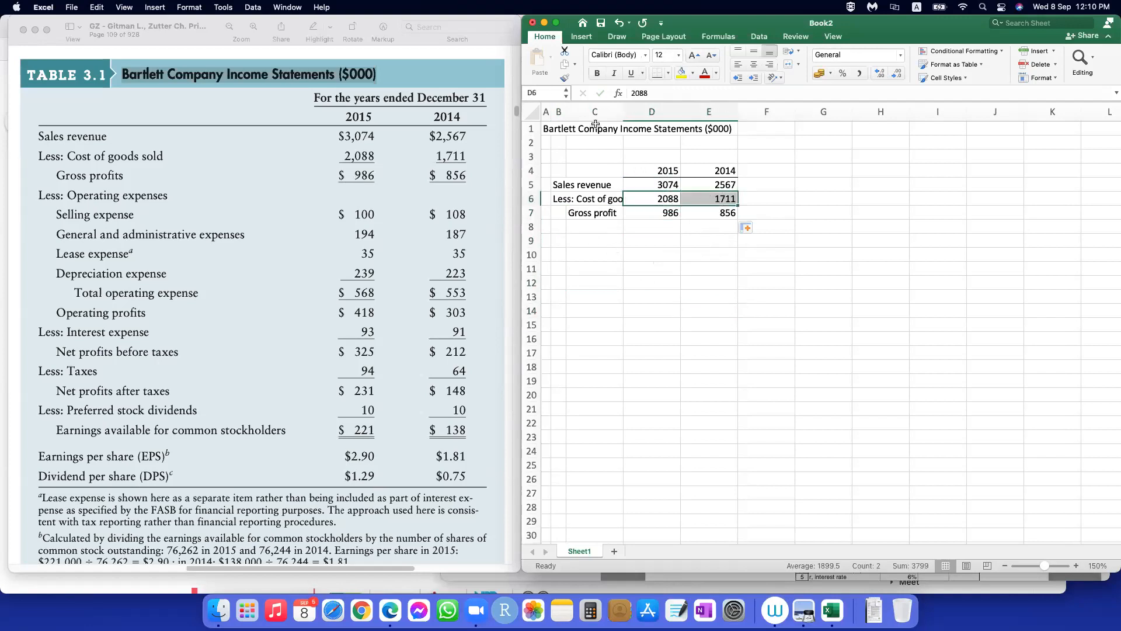
left_click(655, 77)
left_click(626, 294)
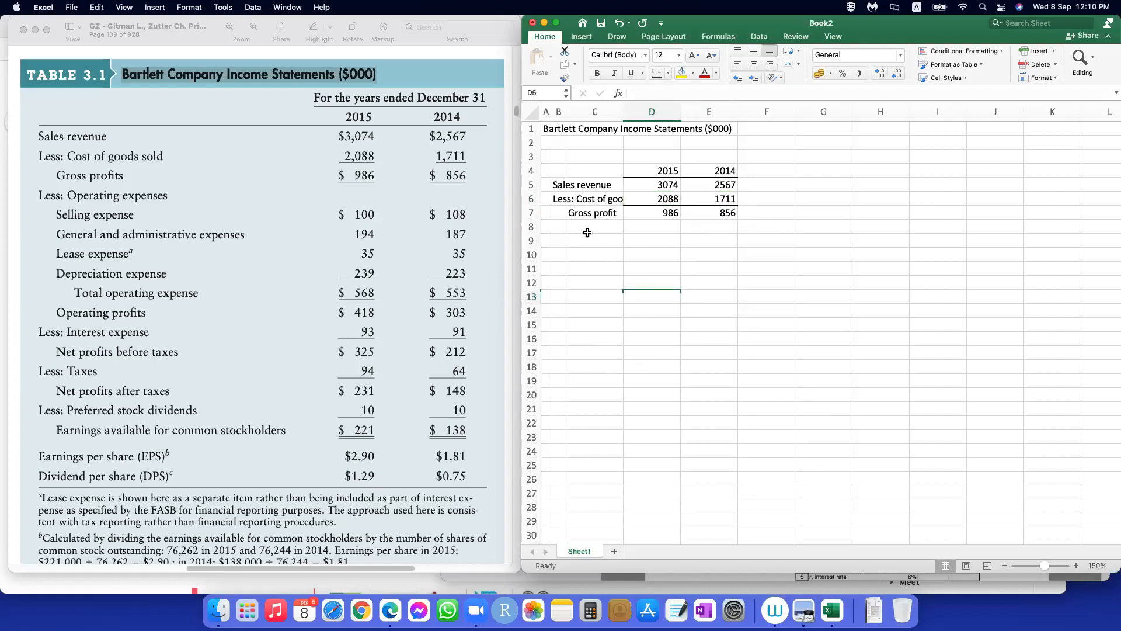
Step: Enter the indented label "Selling expenses" in C8, below Gross profit
left_click(559, 227)
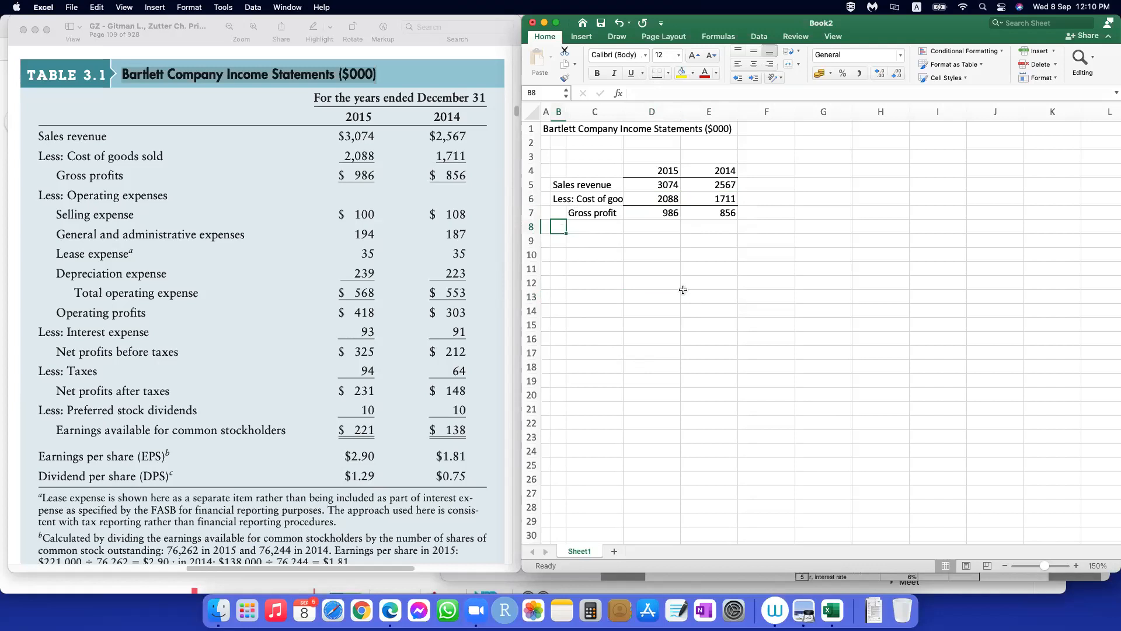
left_click(593, 228)
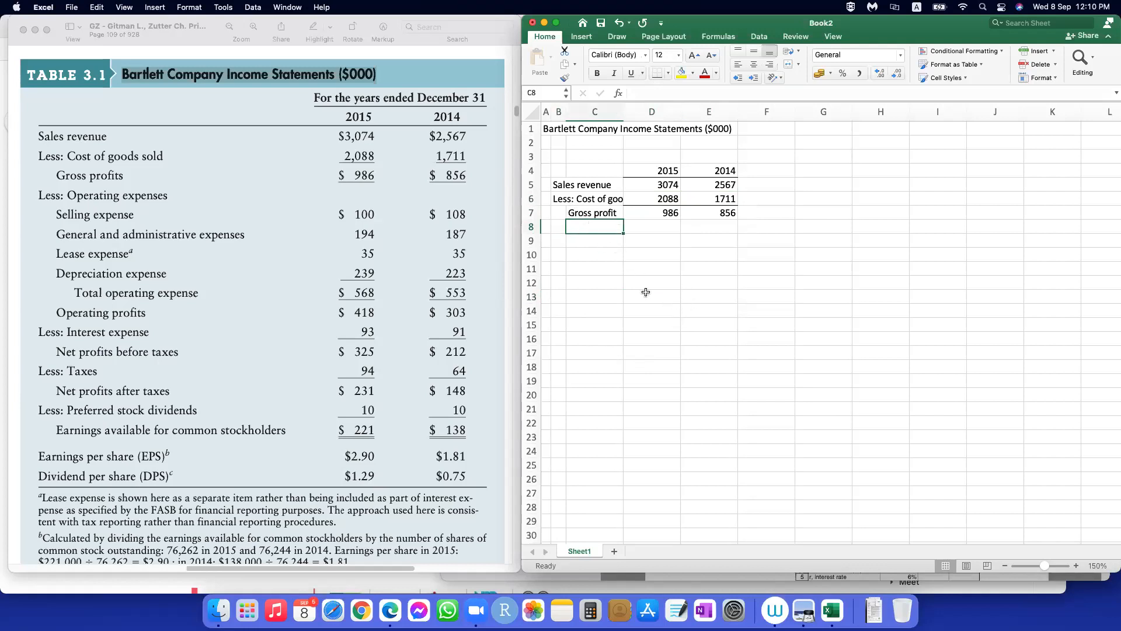
type("Selling expenses")
key("Return")
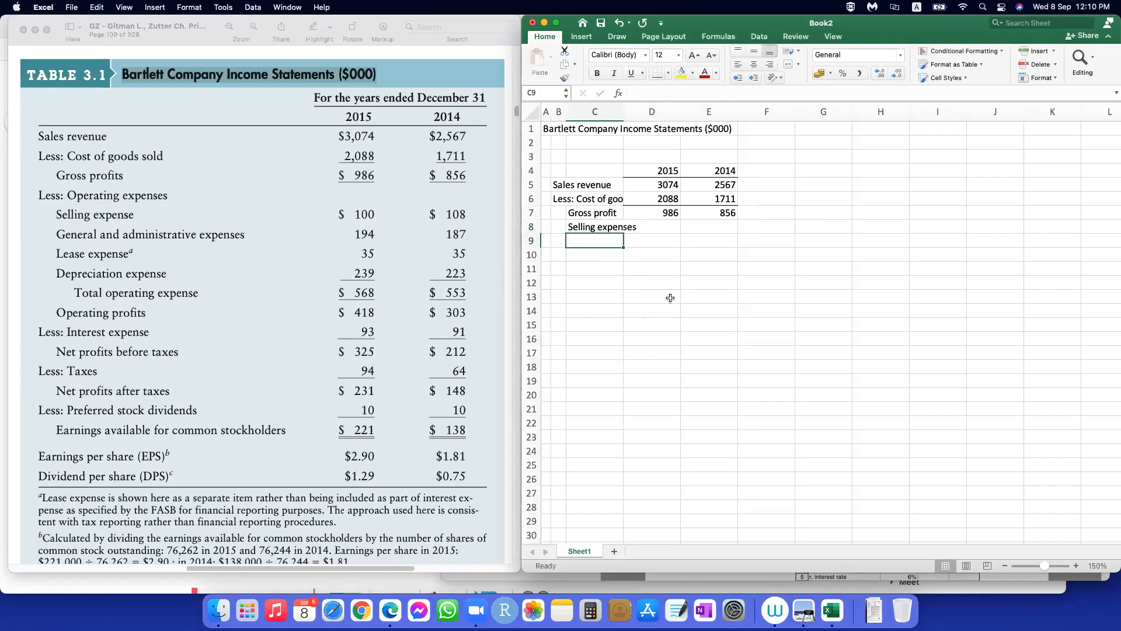
Step: Enter the label "General and administrative expenses" in C9
type("General and administrative expenses")
key("Return")
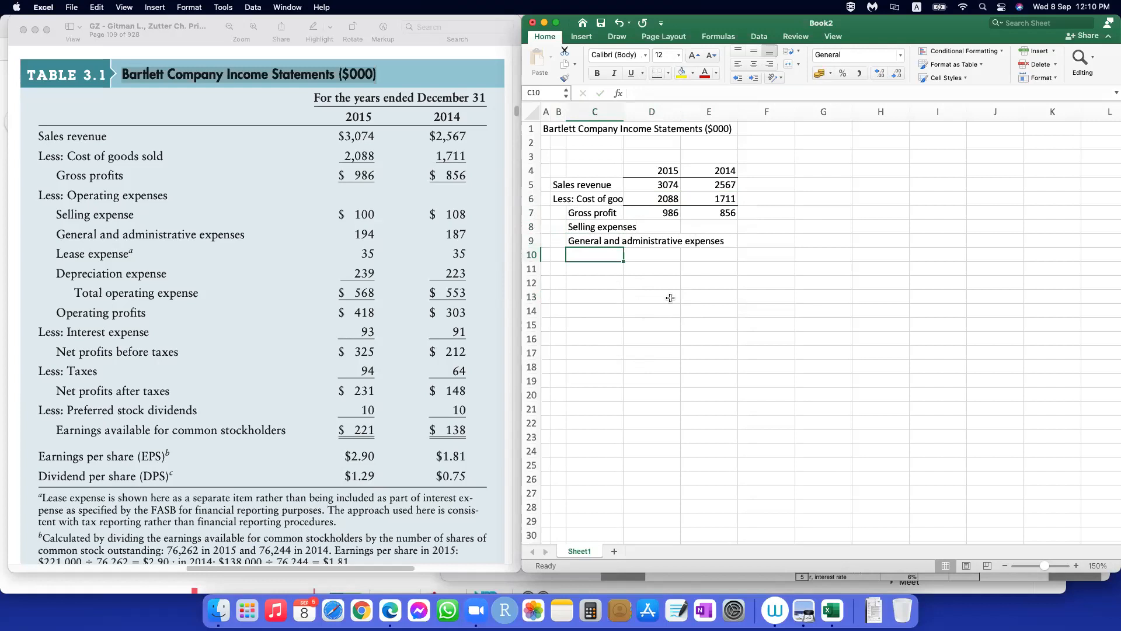
Step: Enter the labels "Lease expense" in C10 and "Depreciation expense" in C11, and fit column C's width to its contents
type("Lease expense")
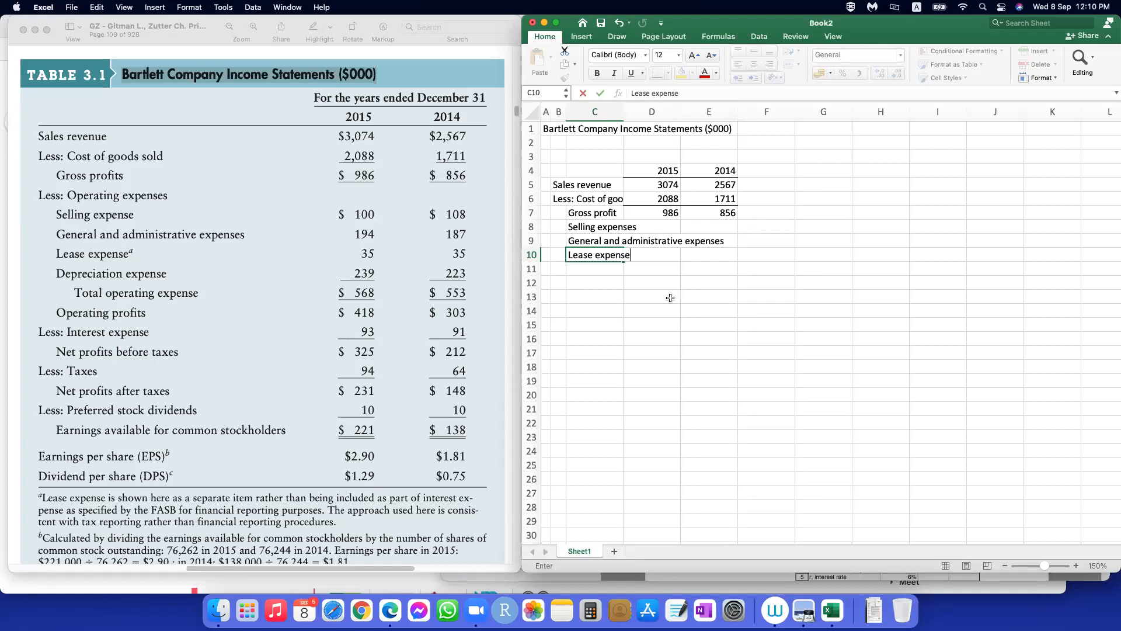
key("Return")
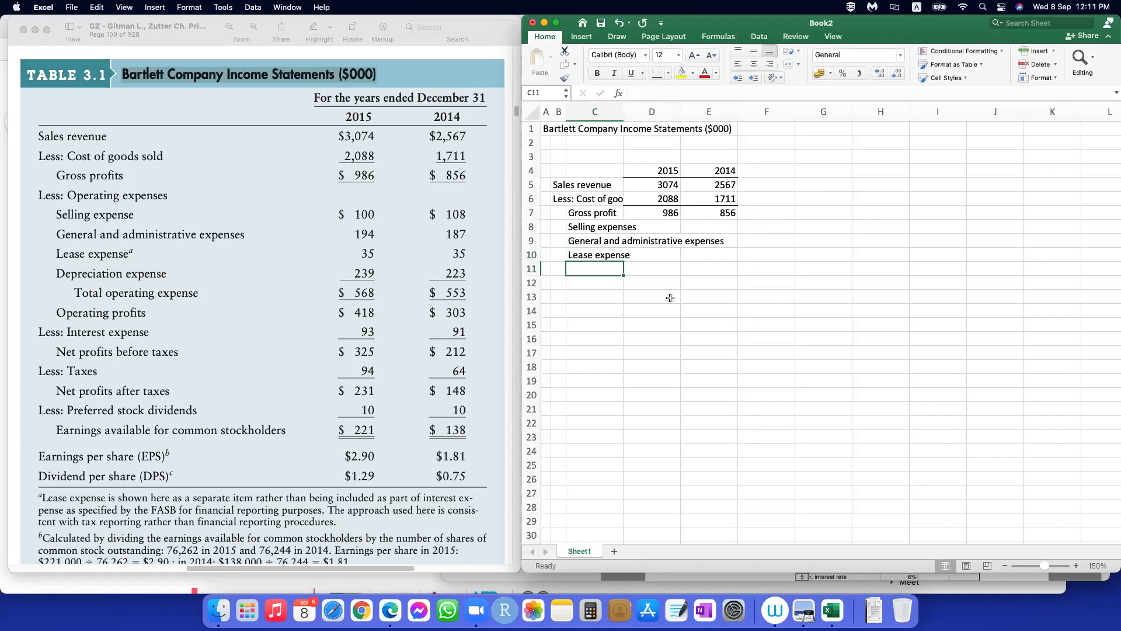
type("Depre")
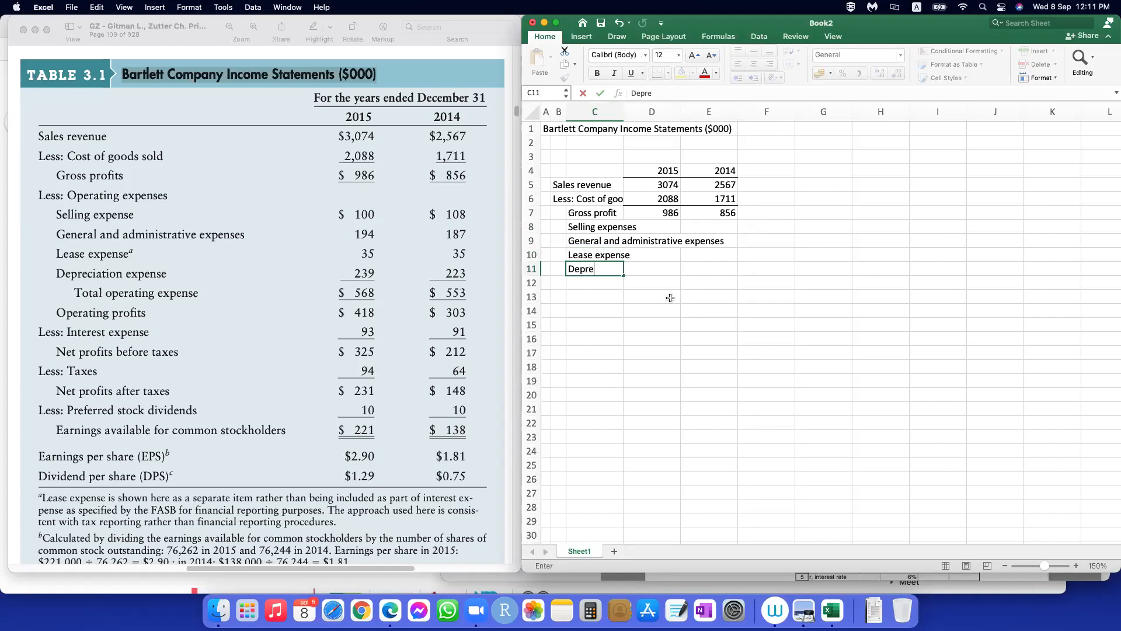
type("ion expense")
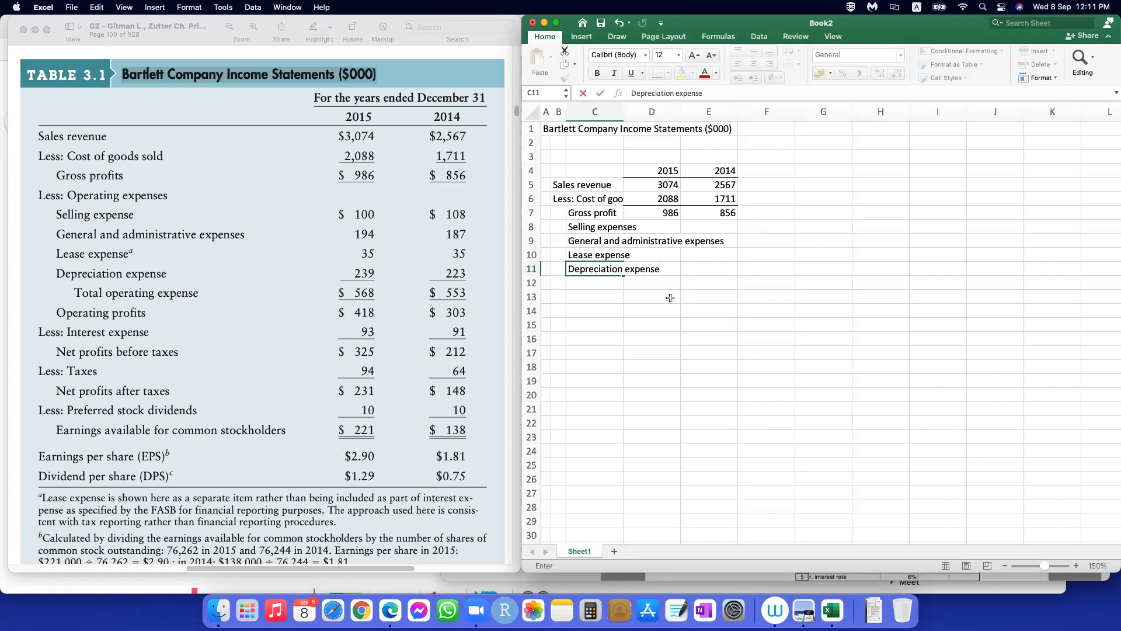
key("Return")
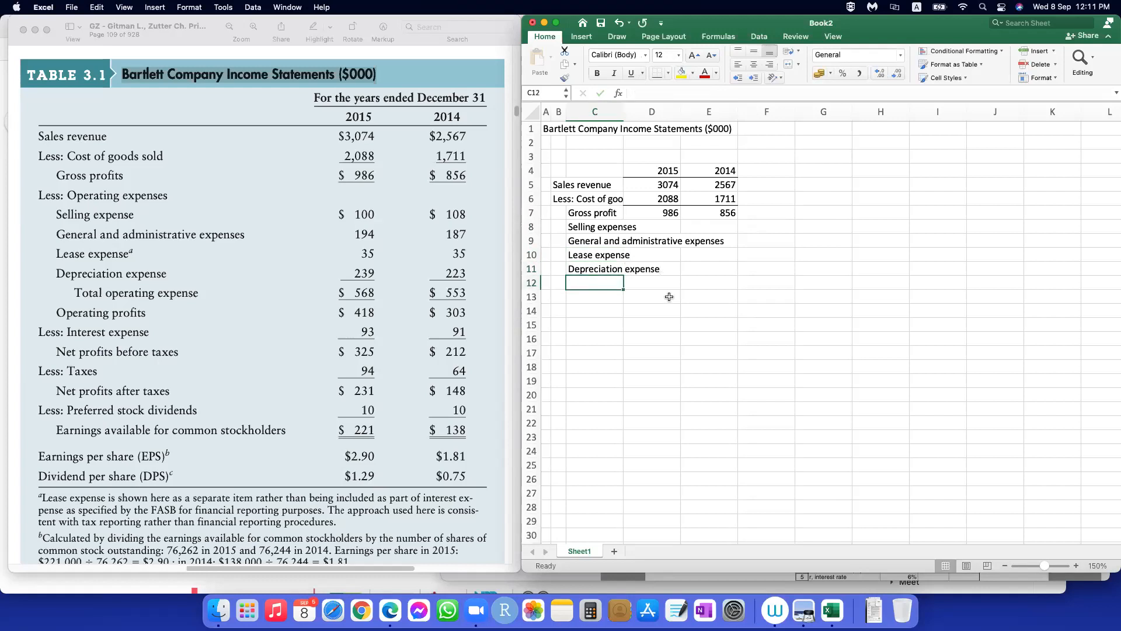
double_click(623, 111)
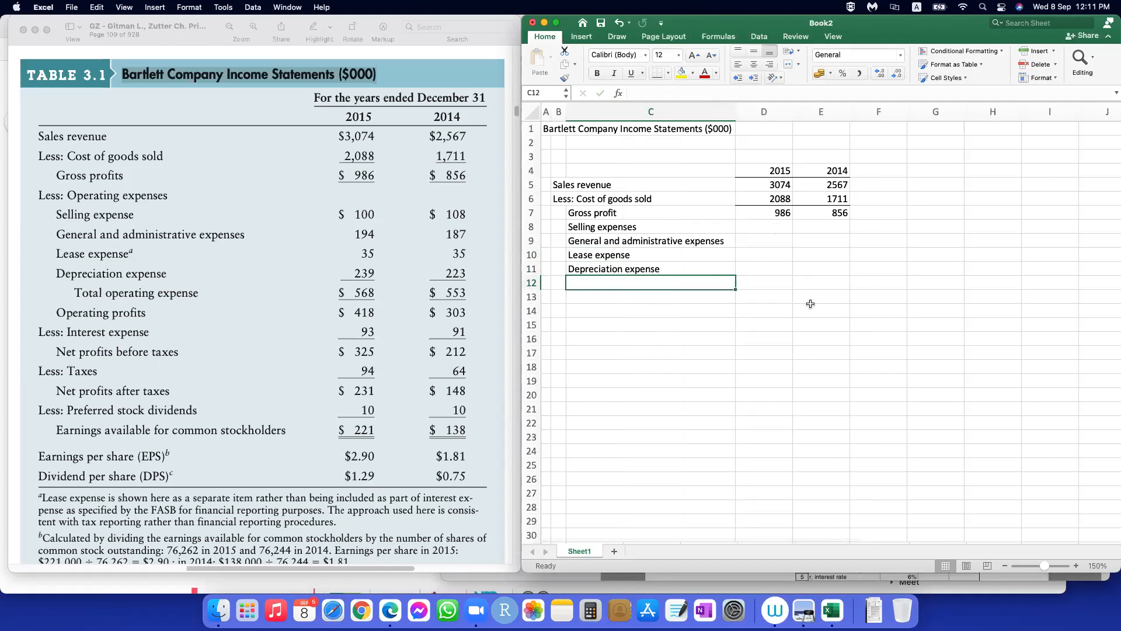
Step: Enter the 2015 operating expense values 100, 194, 35 and 239 in D8:D11
key("Up")
key("Up")
key("Up")
key("Up")
key("Right")
type("100")
key("Return")
type("194")
key("Return")
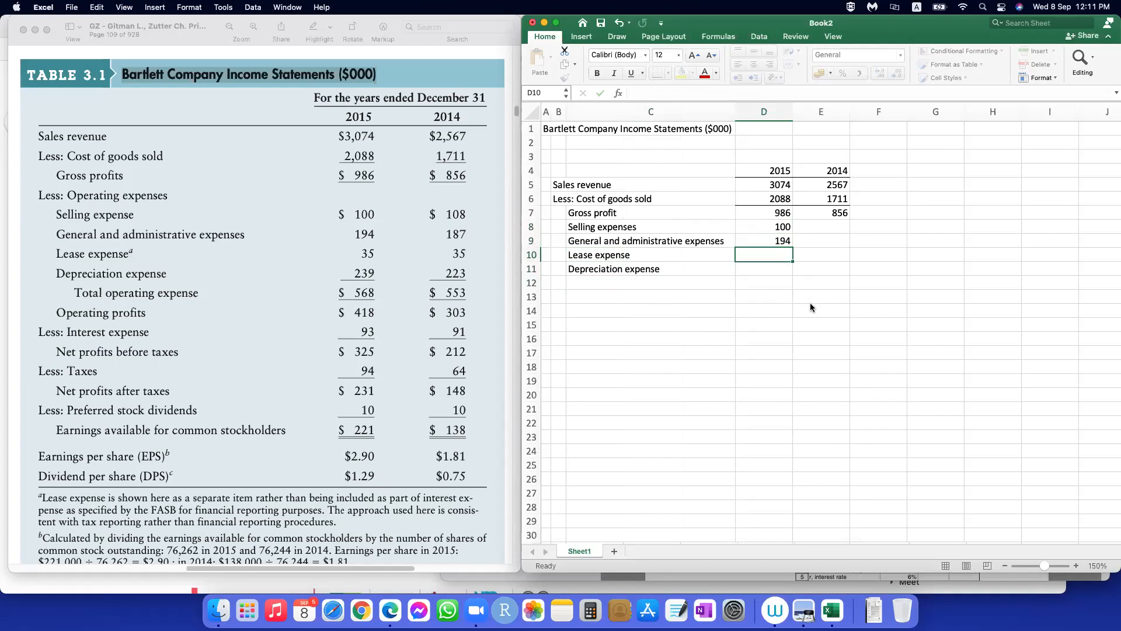
type("35")
key("Return")
type("239")
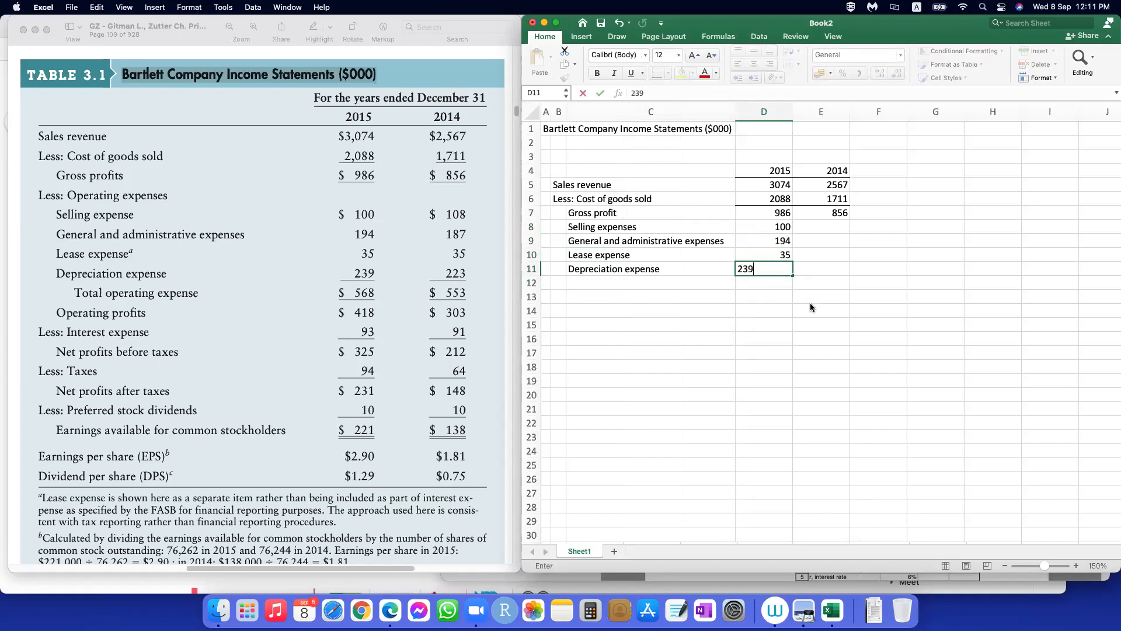
key("Tab")
Step: Enter the 2014 operating expense values 108, 187, 35 and 223 in E8:E11
key("Up")
key("Up")
key("Up")
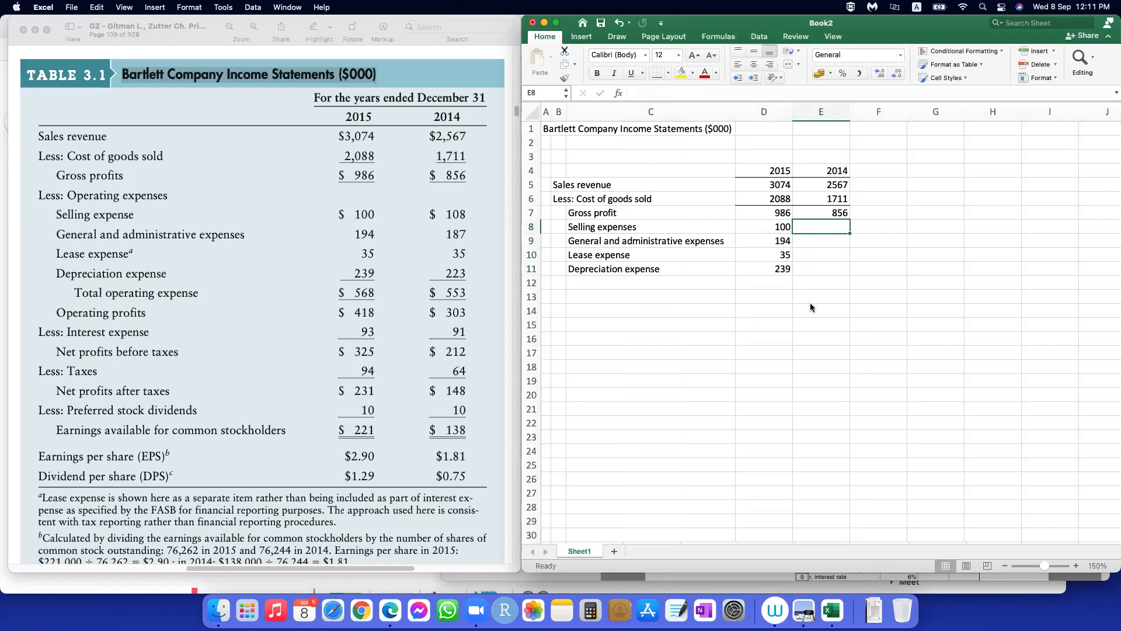
type("108")
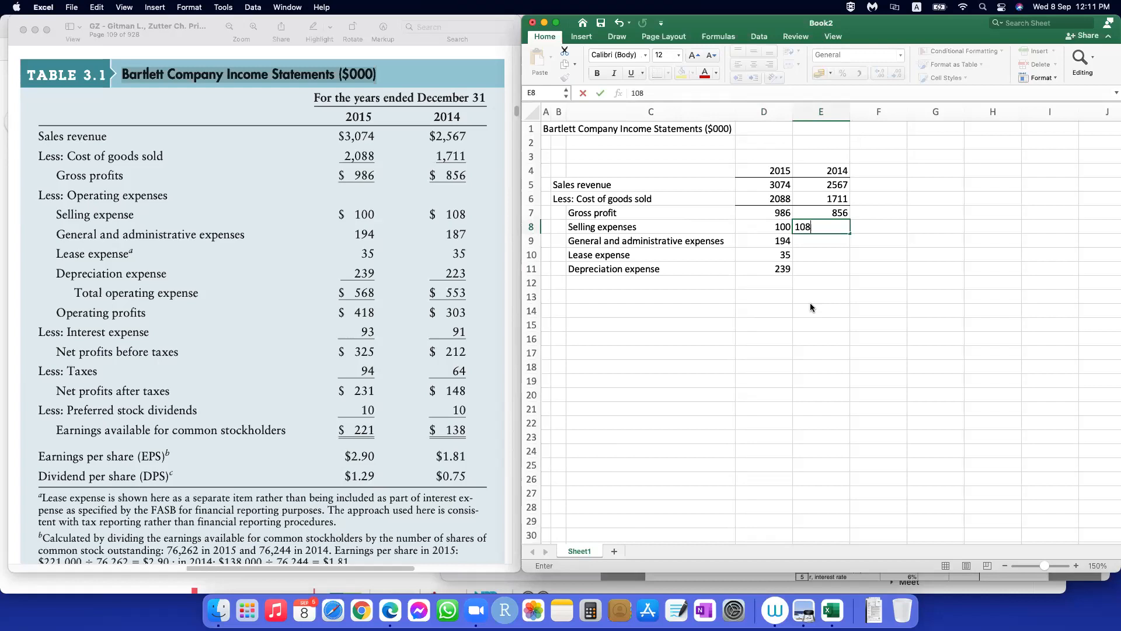
key("Return")
type("187")
key("Return")
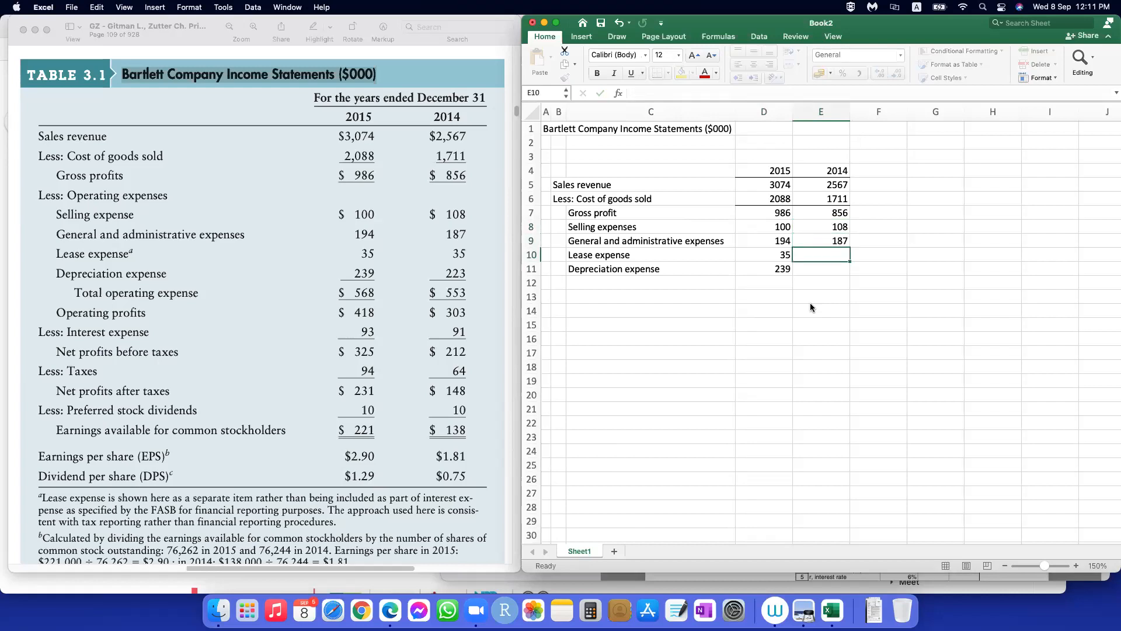
type("35")
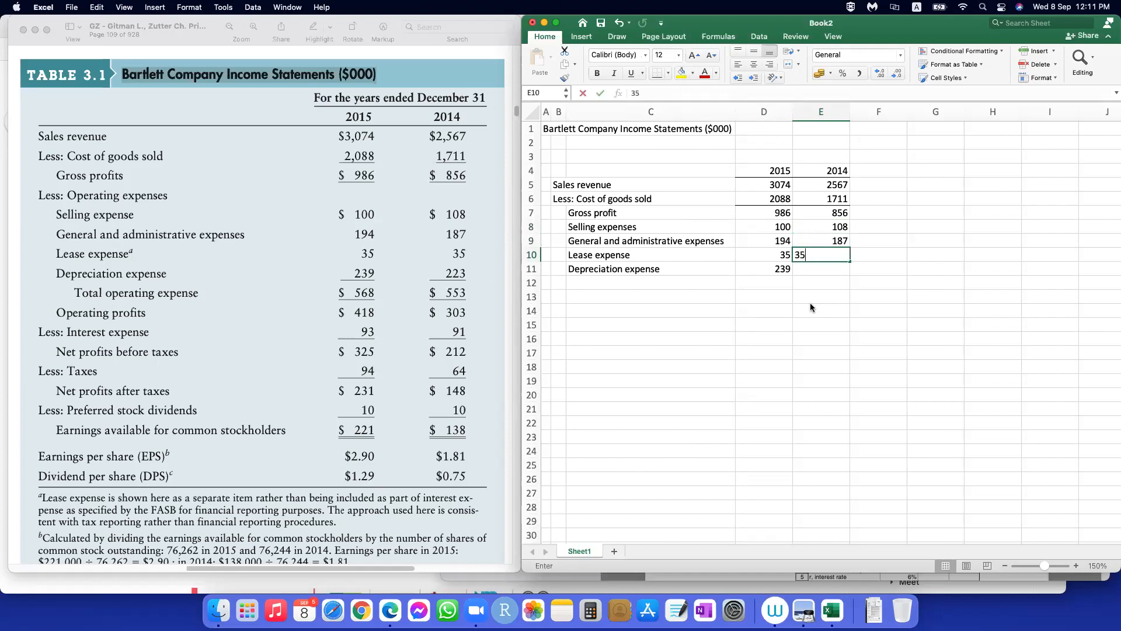
key("Return")
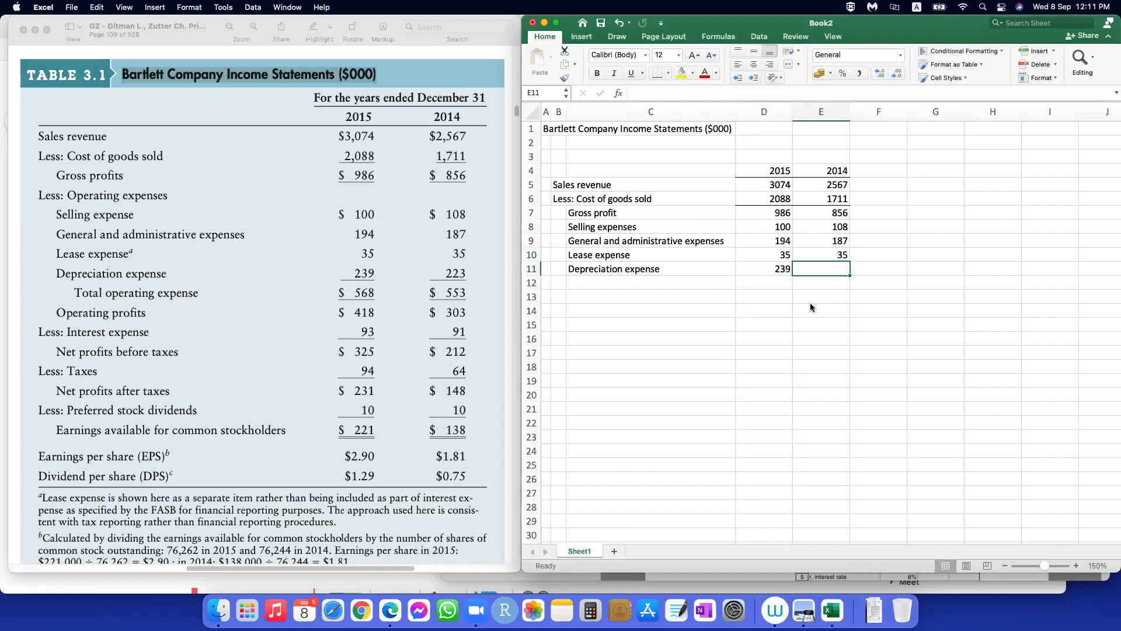
type("223")
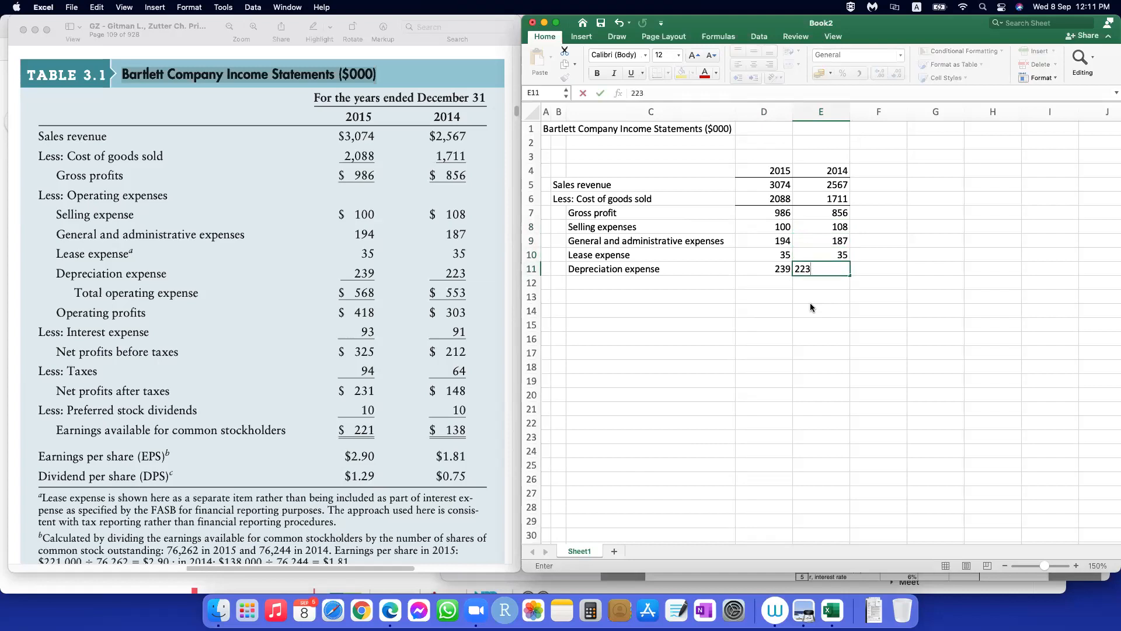
key("Return")
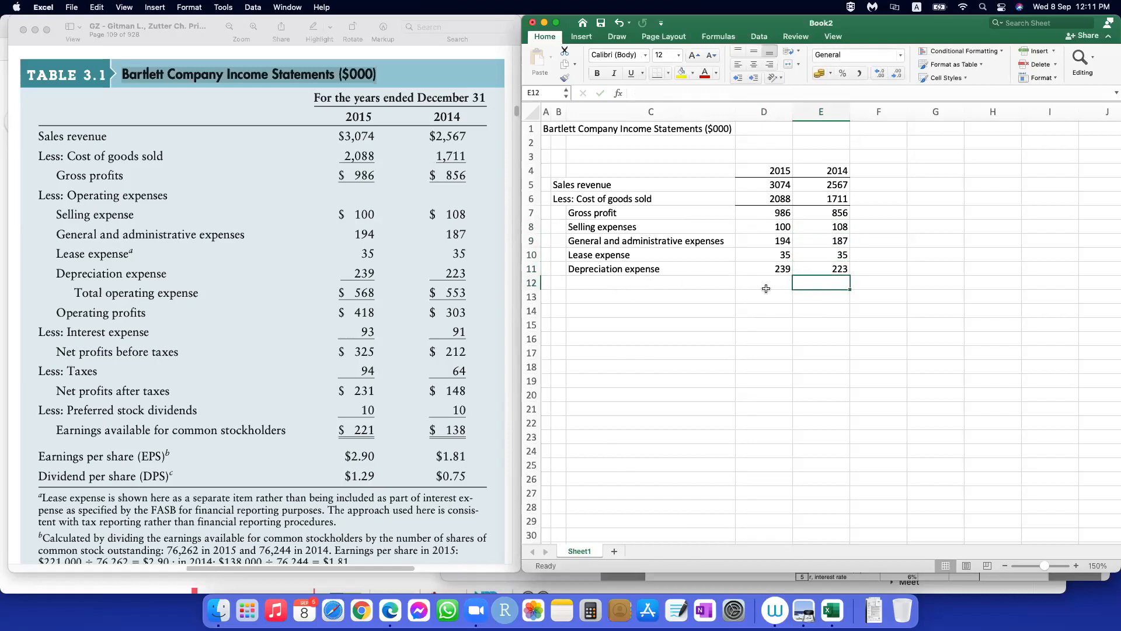
Step: Insert a blank column before the 2015 column, formatted the same as right, and narrow column C to a small indent width
left_click(755, 107)
right_click(755, 107)
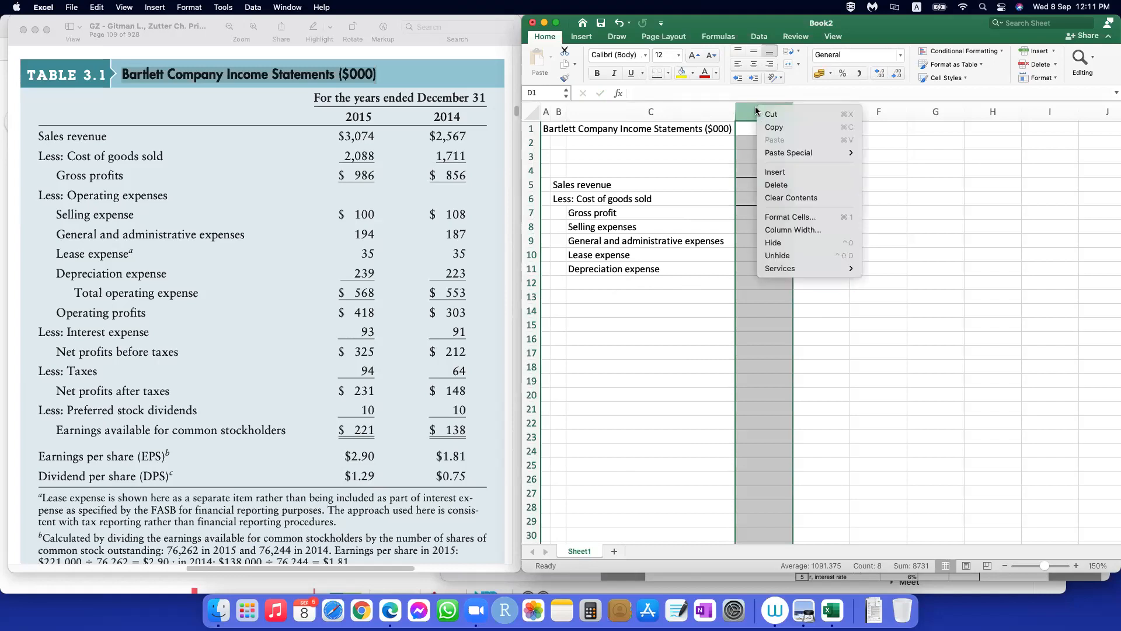
left_click(785, 172)
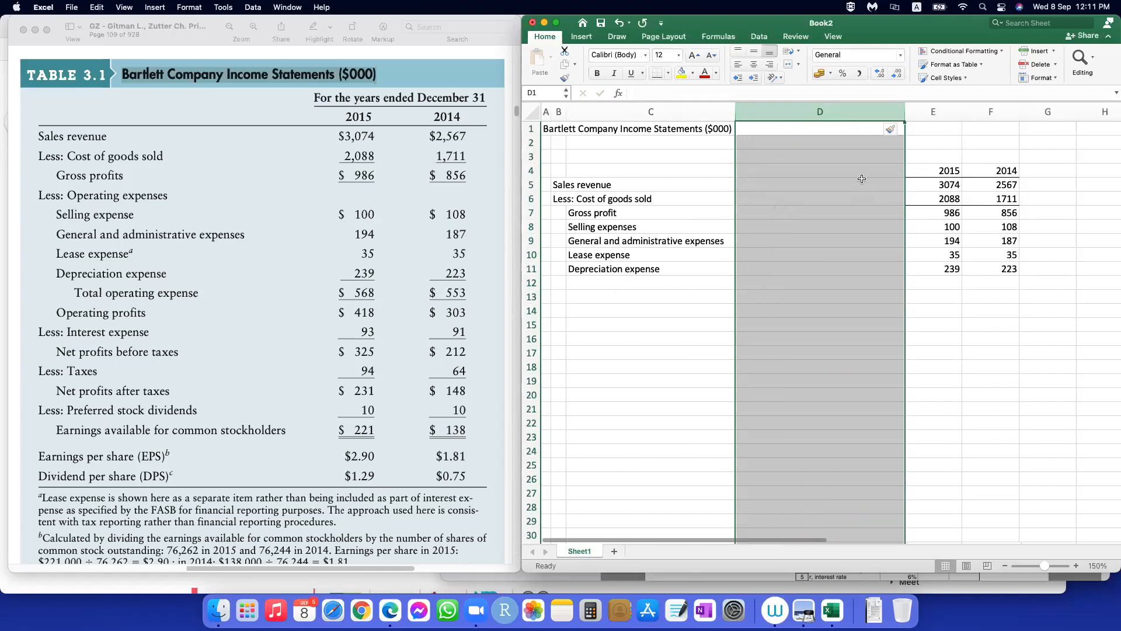
left_click(888, 128)
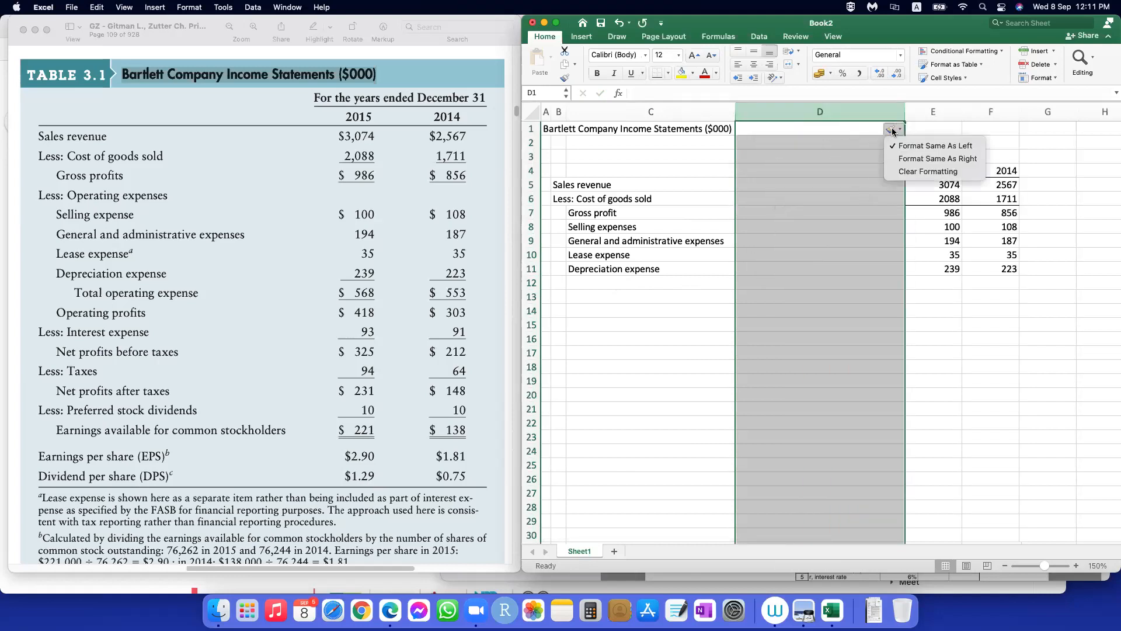
left_click(910, 156)
left_click(832, 351)
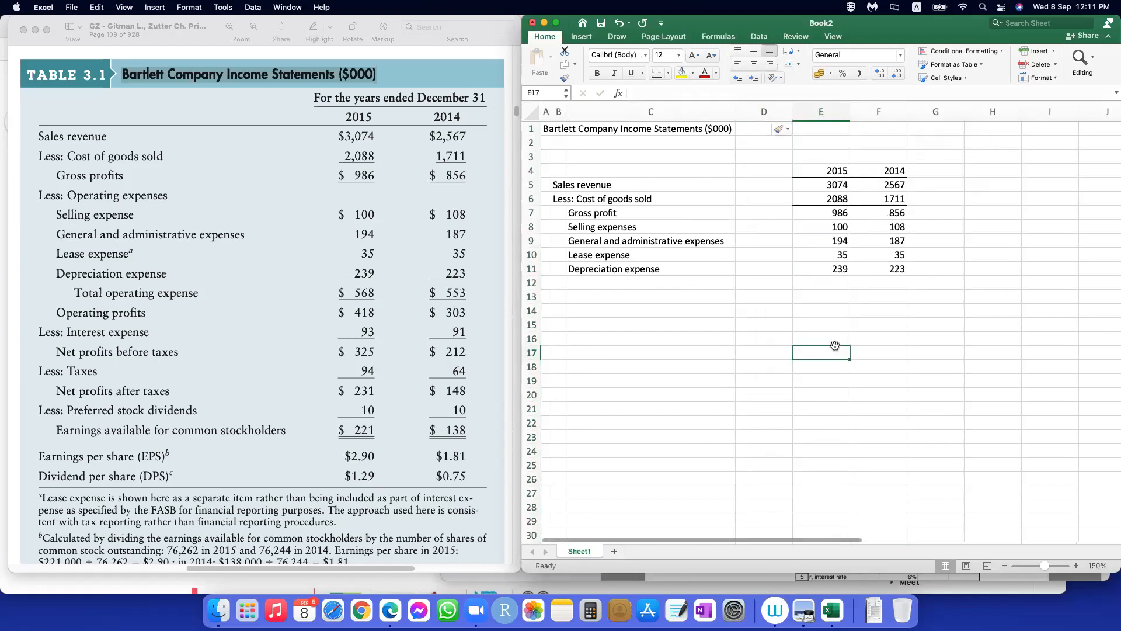
left_click_drag(736, 106, 583, 126)
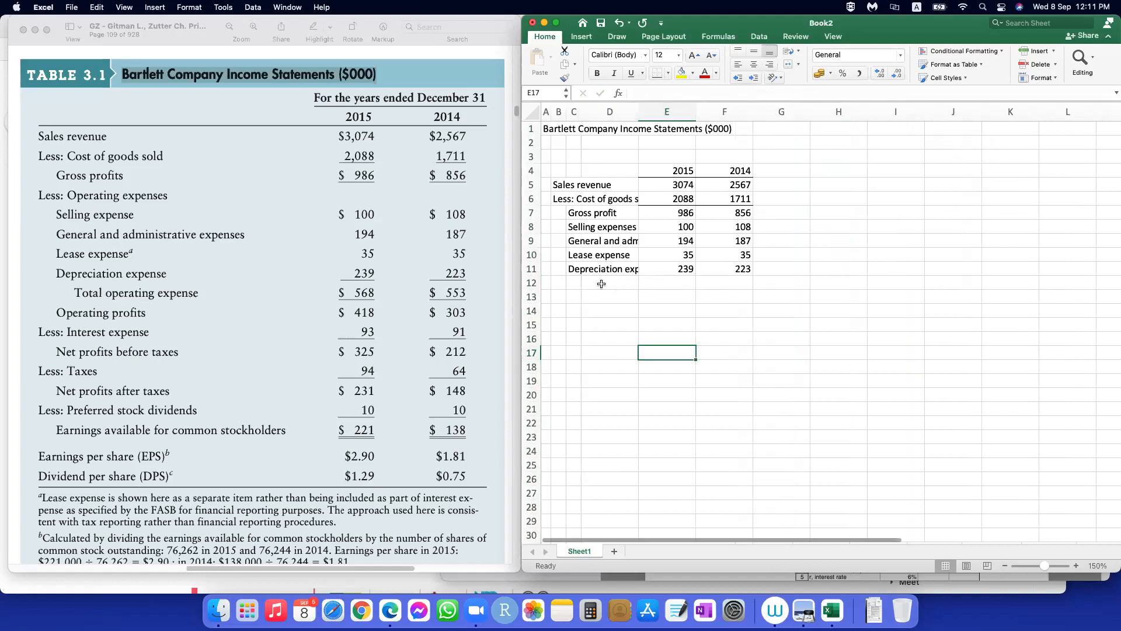
Step: Enter the further indented label "Total operating expenses" in D12 and fit column D's width to it
left_click(600, 282)
type("Tota")
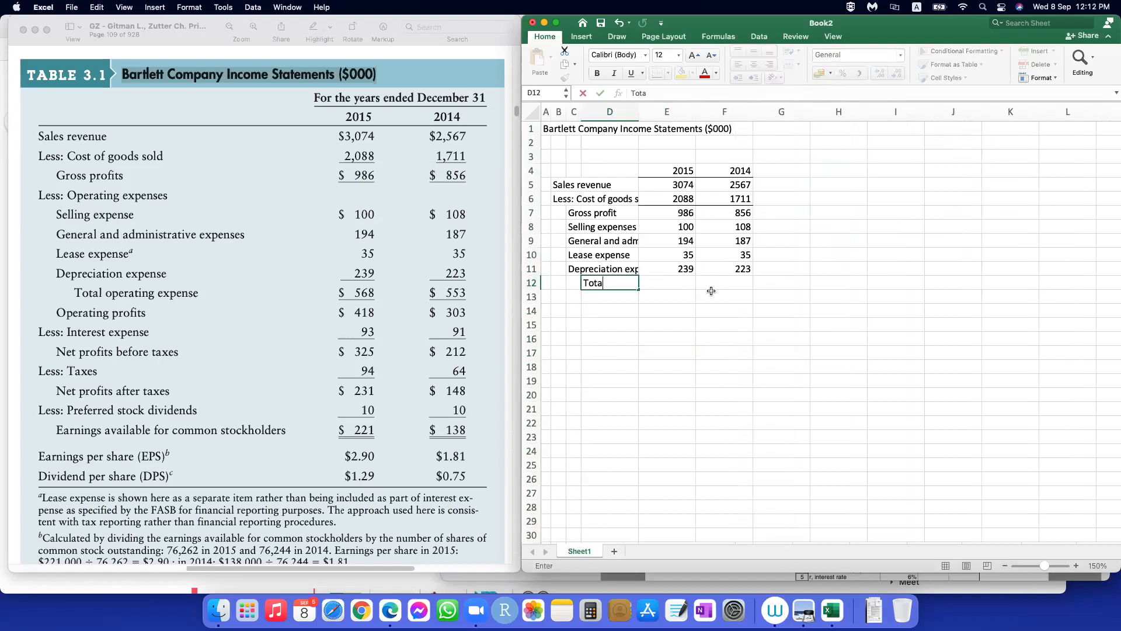
type("l operating expenses")
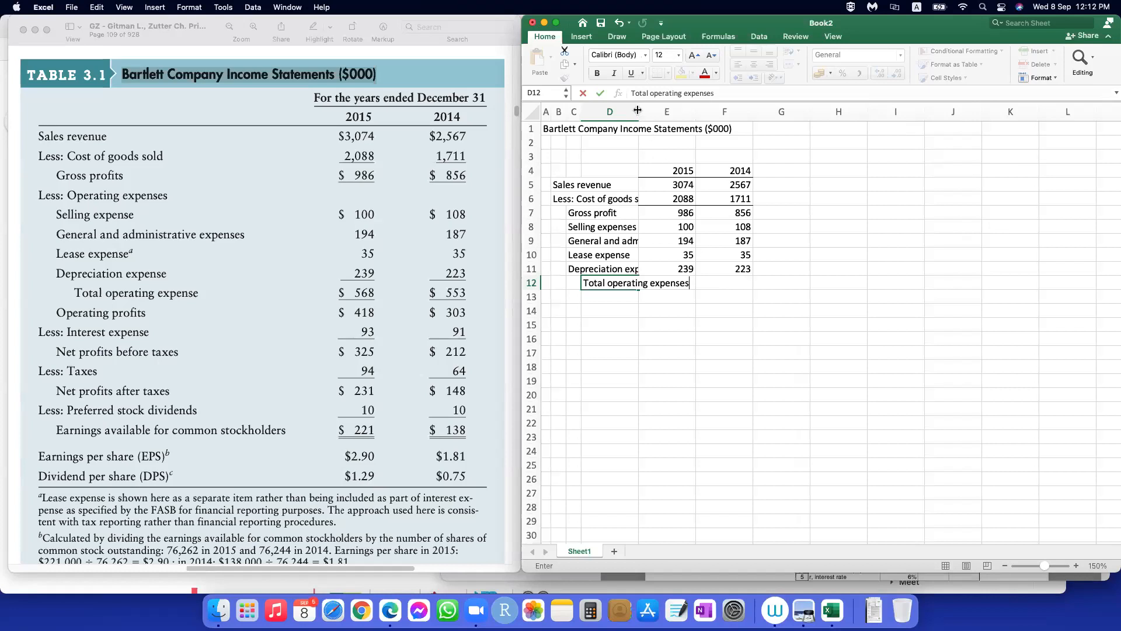
key("Tab")
double_click(637, 111)
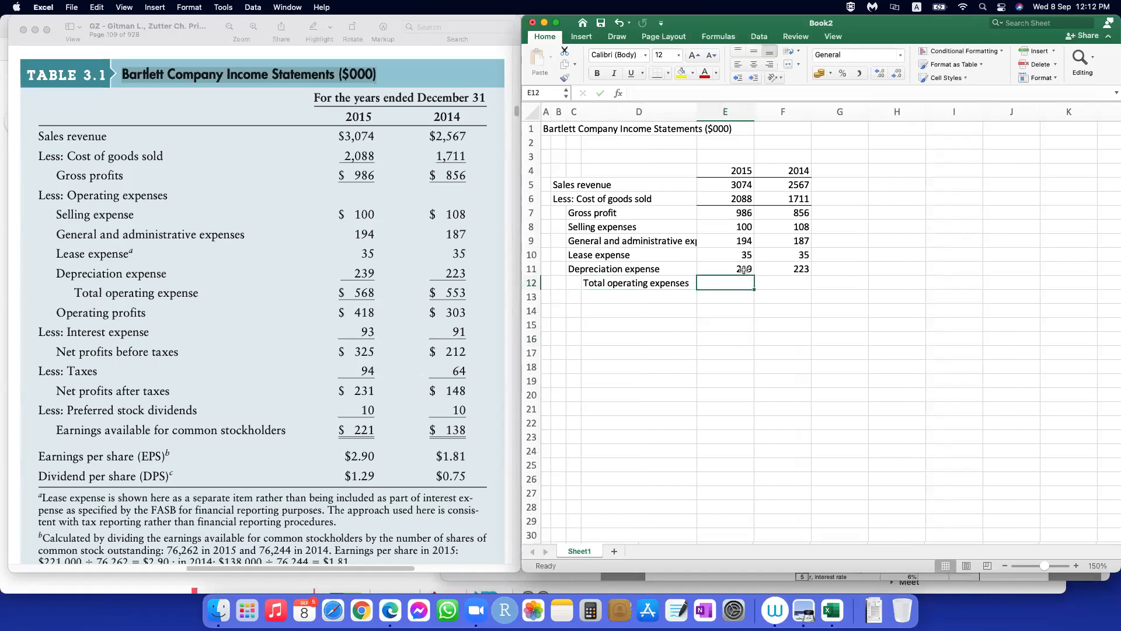
Step: Apply a bottom border to the depreciation values in E11:F11 and total the 2015 operating expenses in E12 with =SUM(E8:E11)
left_click_drag(743, 268, 791, 269)
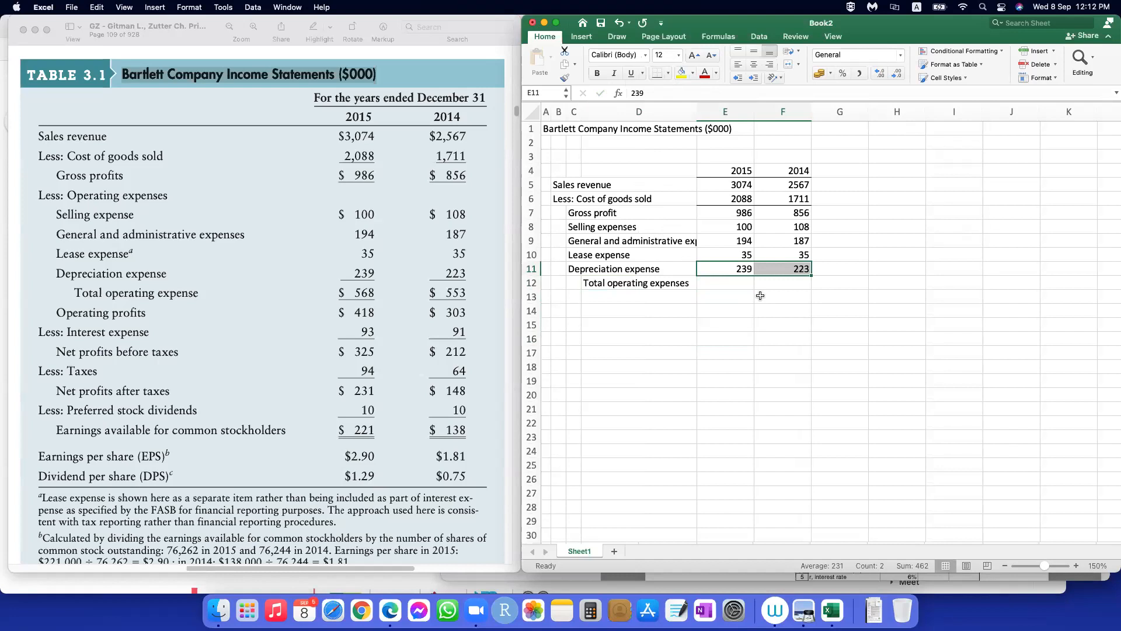
left_click(734, 284)
type("=sum(")
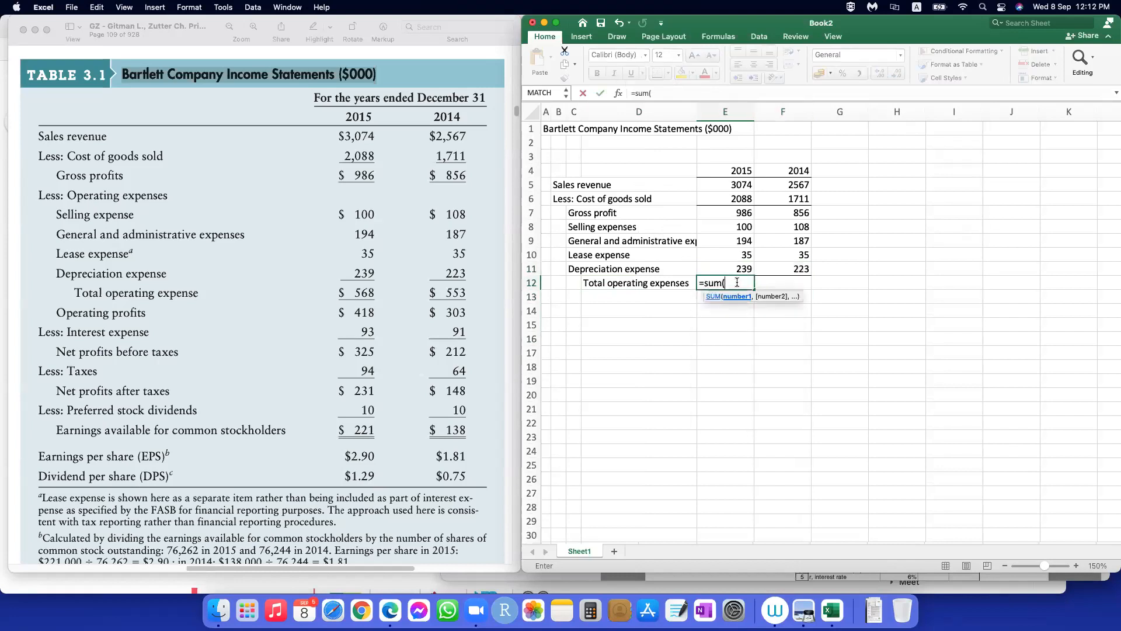
left_click_drag(741, 225, 742, 269)
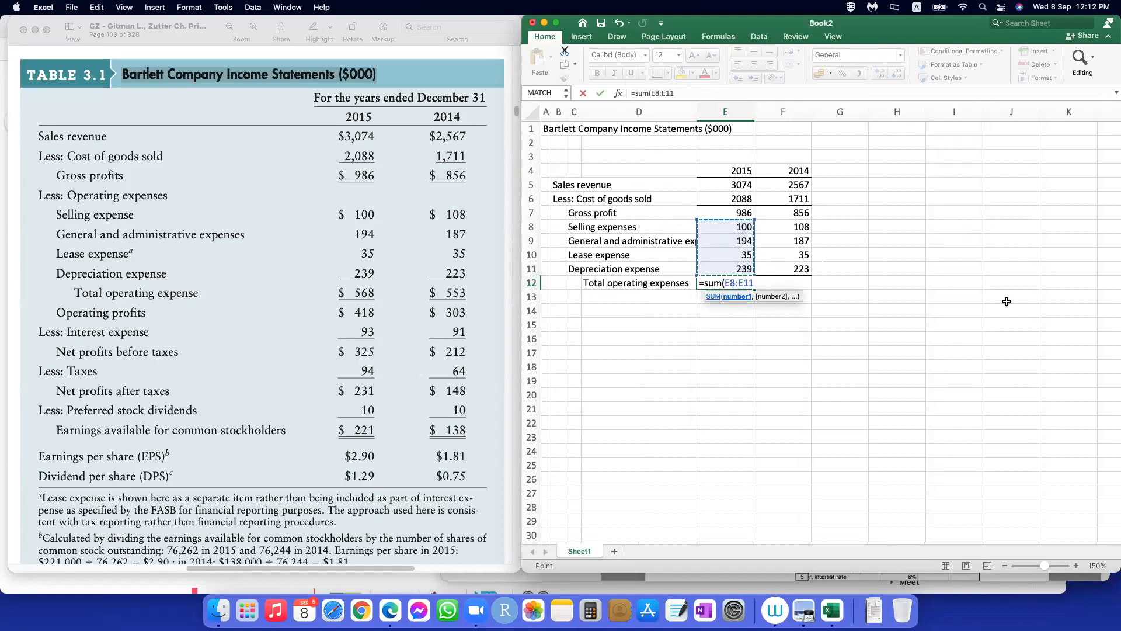
type(")")
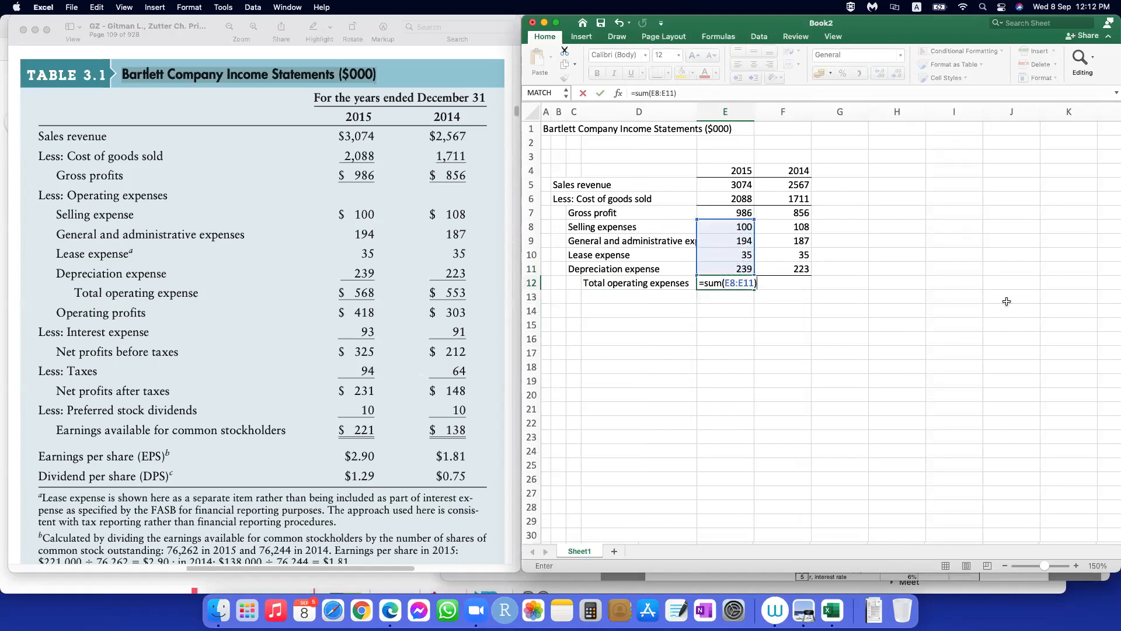
key("Return")
Step: Copy the total operating expenses formula from E12 across to F12 for 2014
left_click(747, 281)
left_click_drag(753, 289, 792, 292)
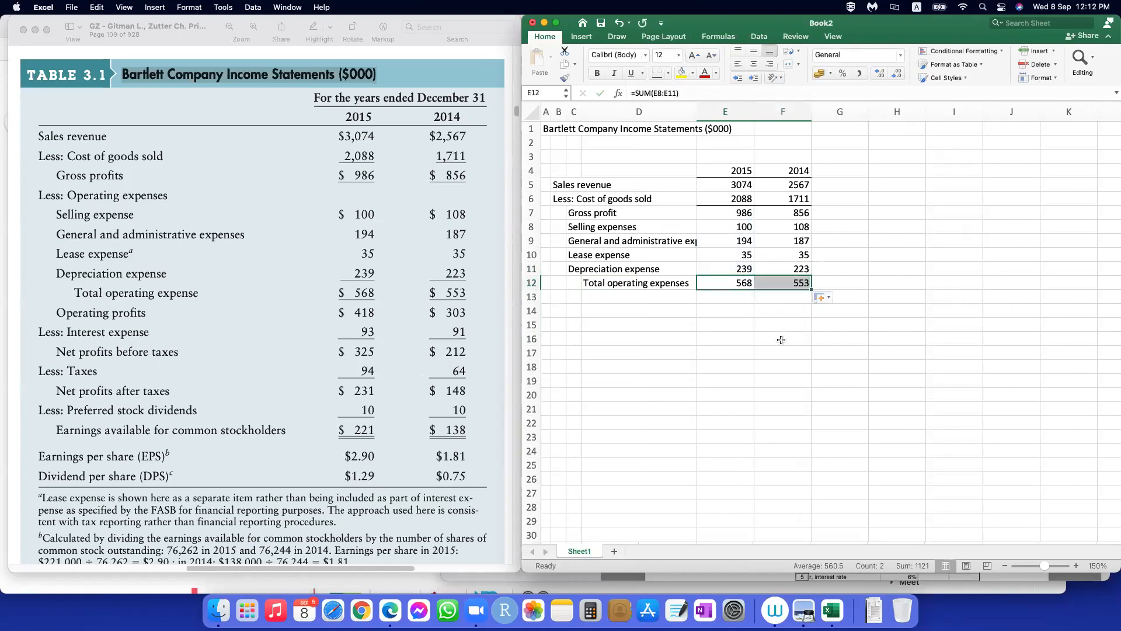
key("super+z")
key("super+y")
left_click(662, 299)
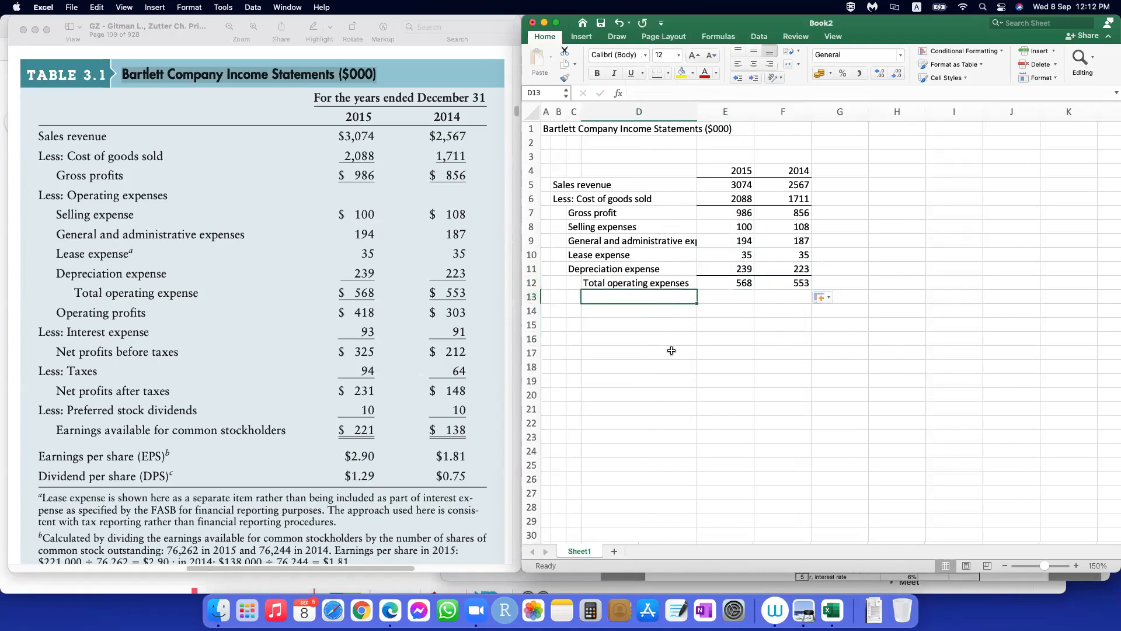
Step: Apply a bottom border to the total operating expenses values in E12:F12
left_click(691, 324)
left_click_drag(736, 284, 788, 284)
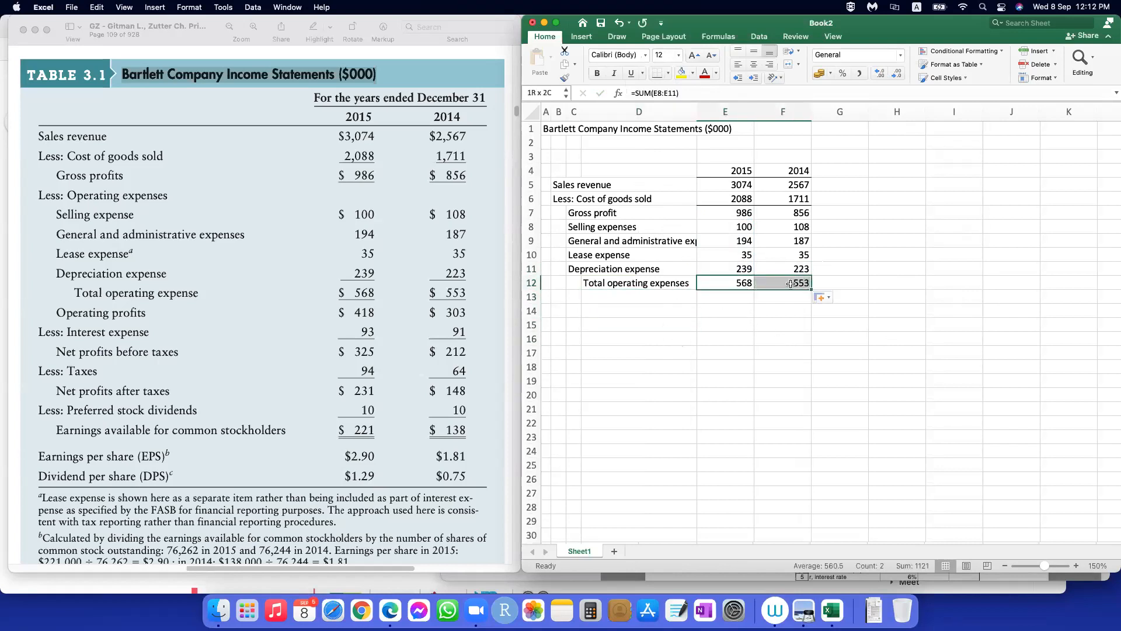
left_click(621, 356)
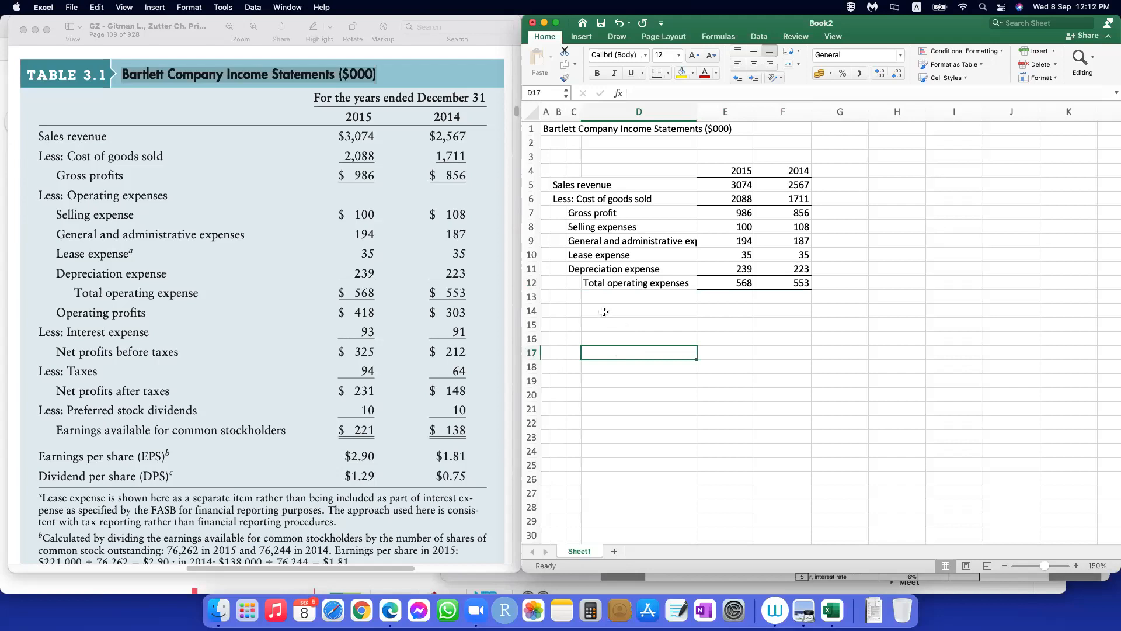
Step: Enter the label "Operating profit" in C13, below Total operating expenses
left_click(574, 296)
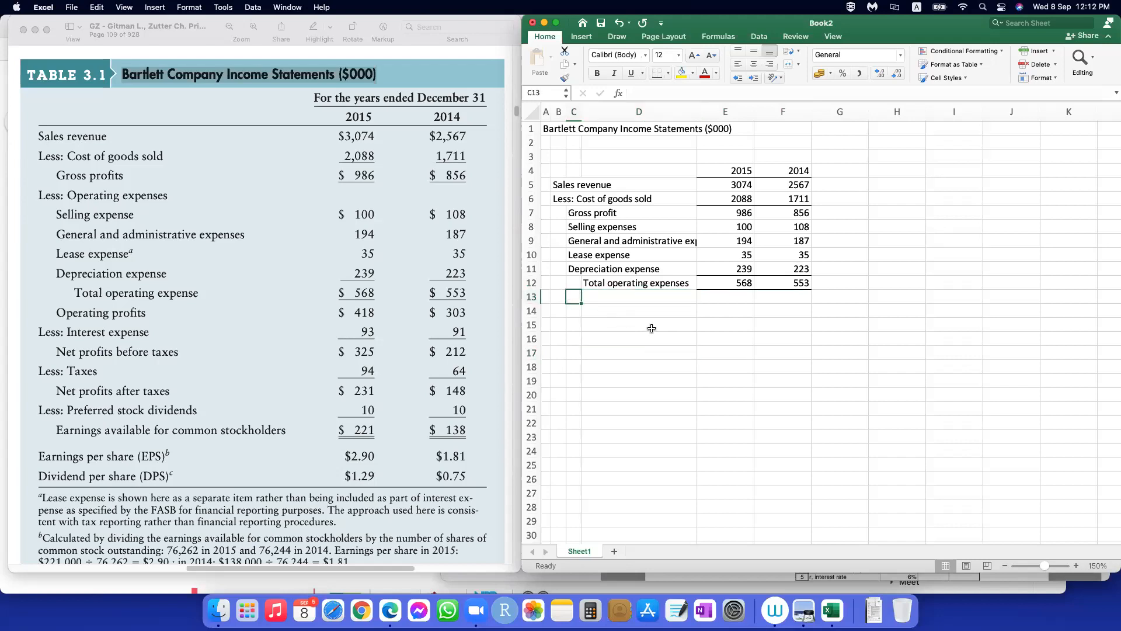
type("Operating pro")
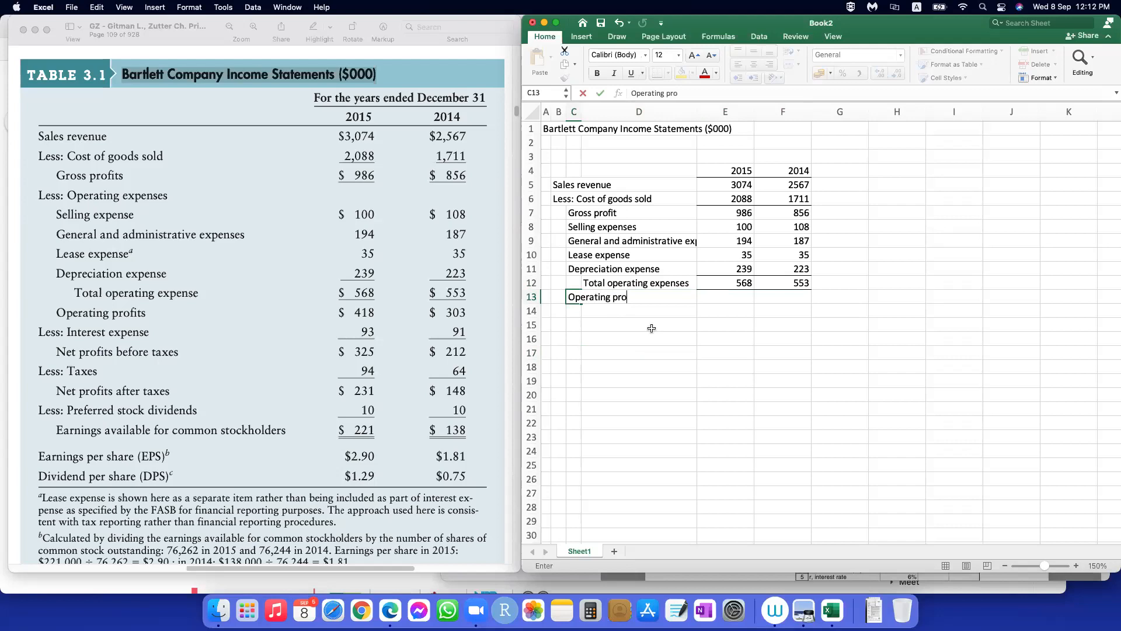
key("Tab")
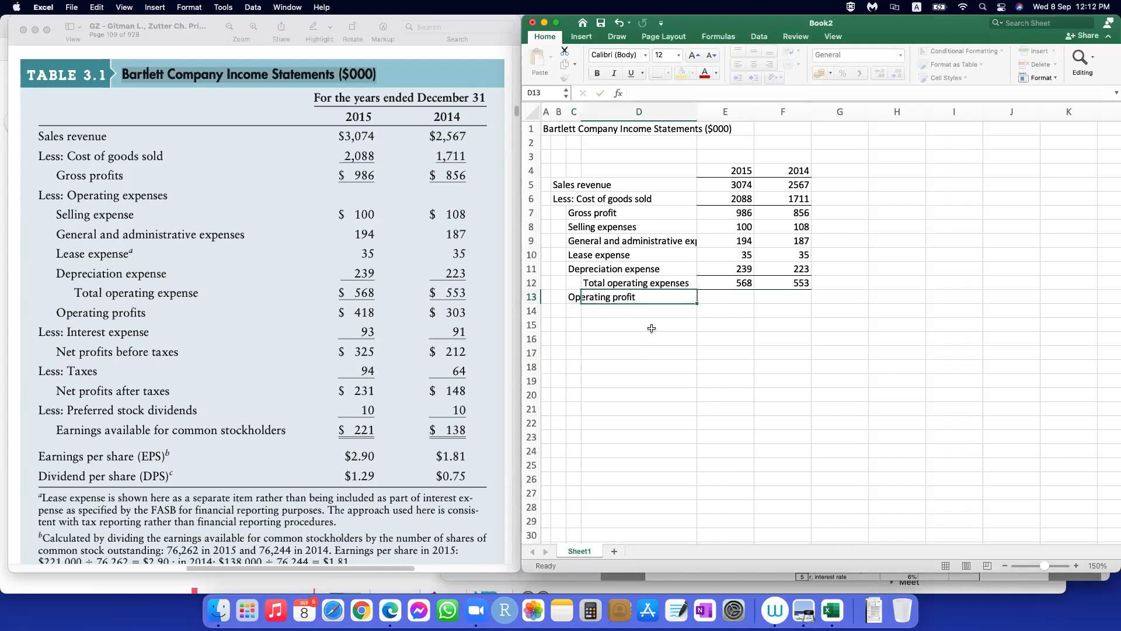
Step: Calculate the 2015 operating profit in E13 with =E7-E12 and copy the formula across to F13 for 2014
key("Tab")
type("=")
left_click(721, 214)
type("-")
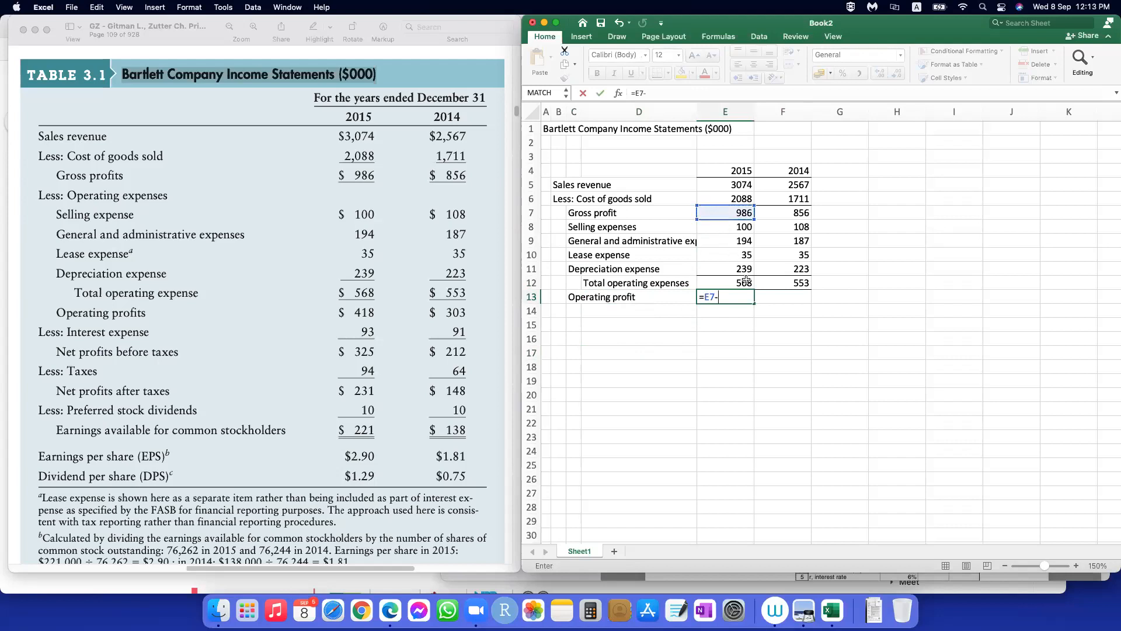
left_click(747, 283)
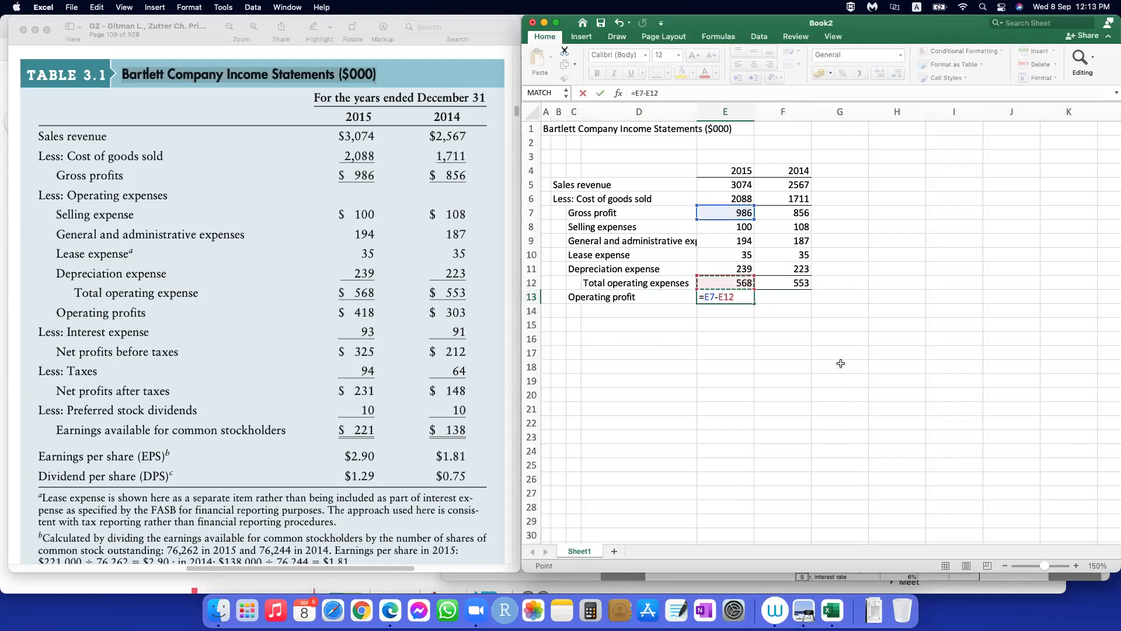
key("Return")
left_click(737, 298)
left_click_drag(753, 303, 795, 301)
left_click(782, 353)
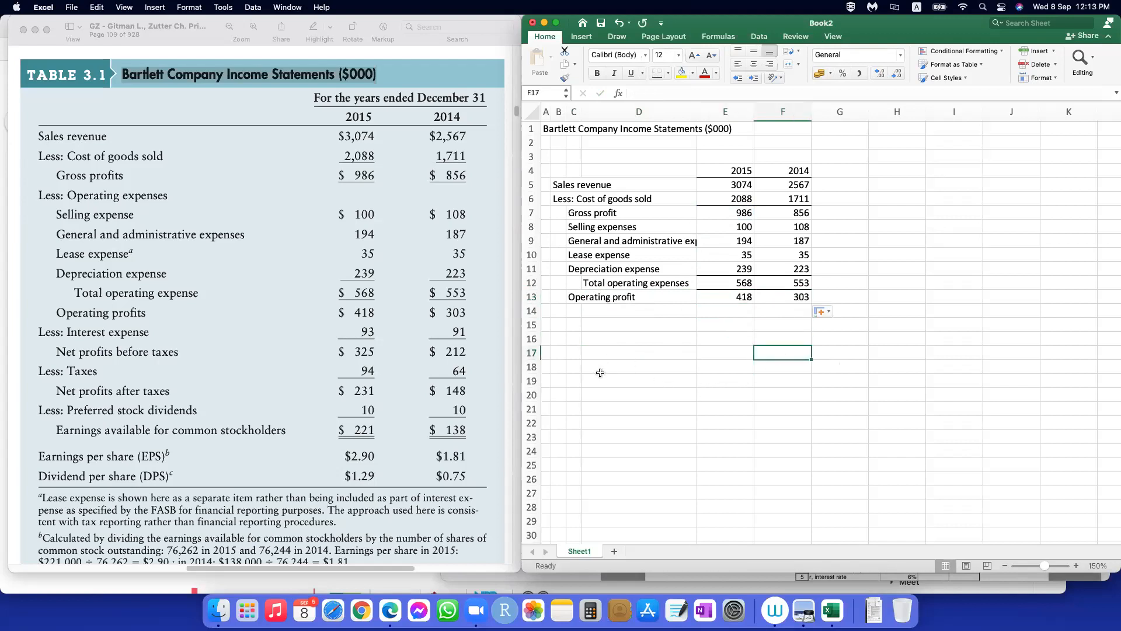
Step: Enter the label "Less: Interest expense" in B14, below Operating profit
left_click(559, 312)
type("Less")
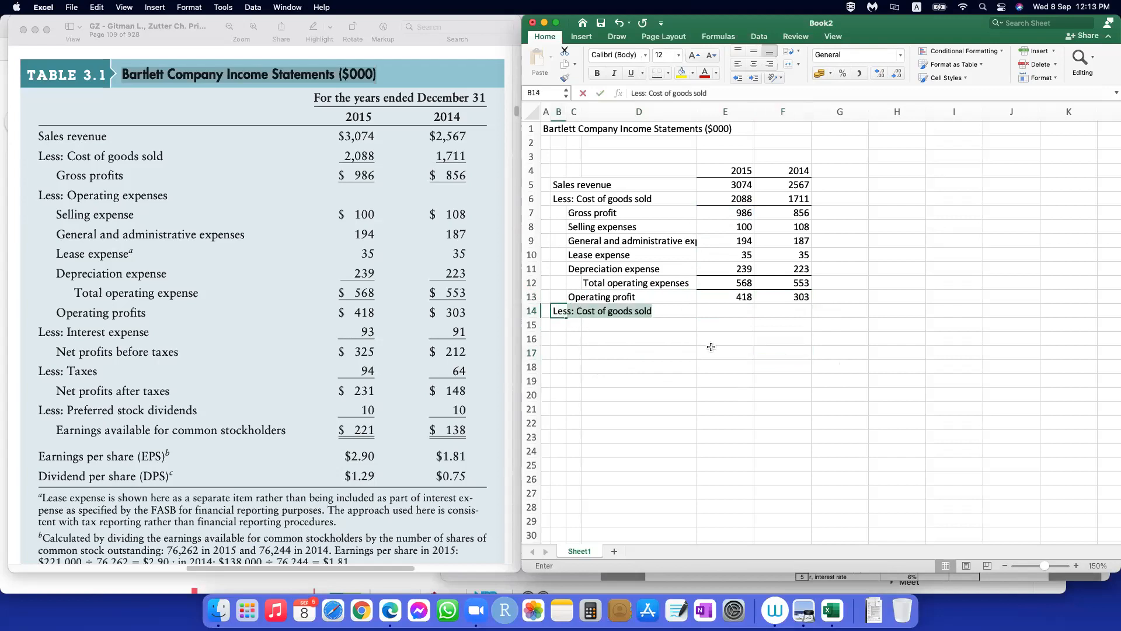
type(": ")
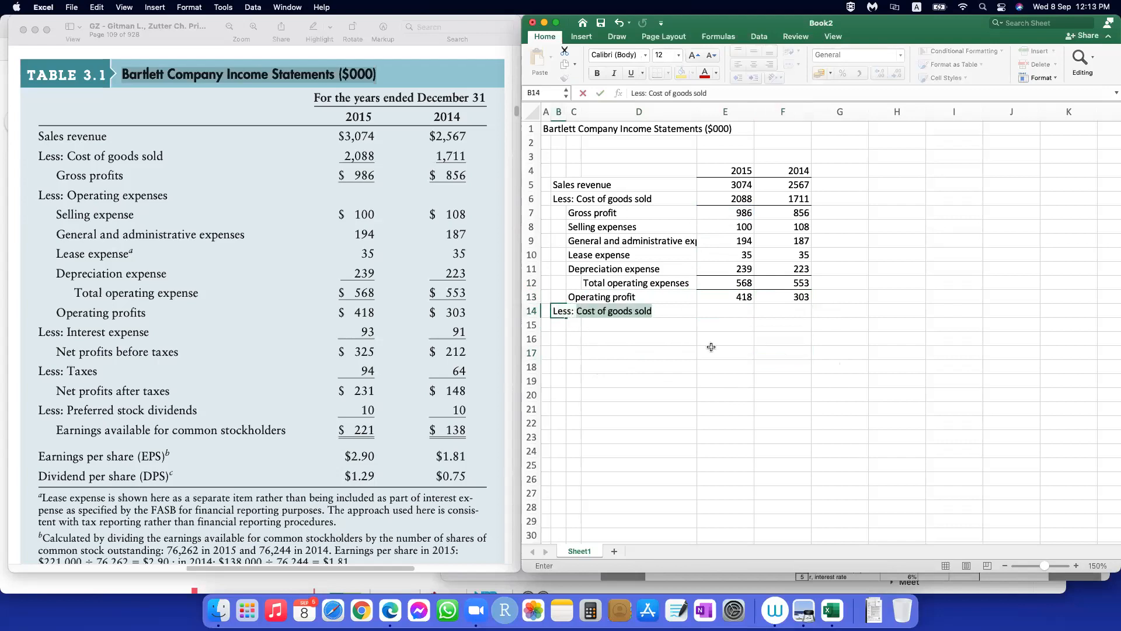
type("Interest")
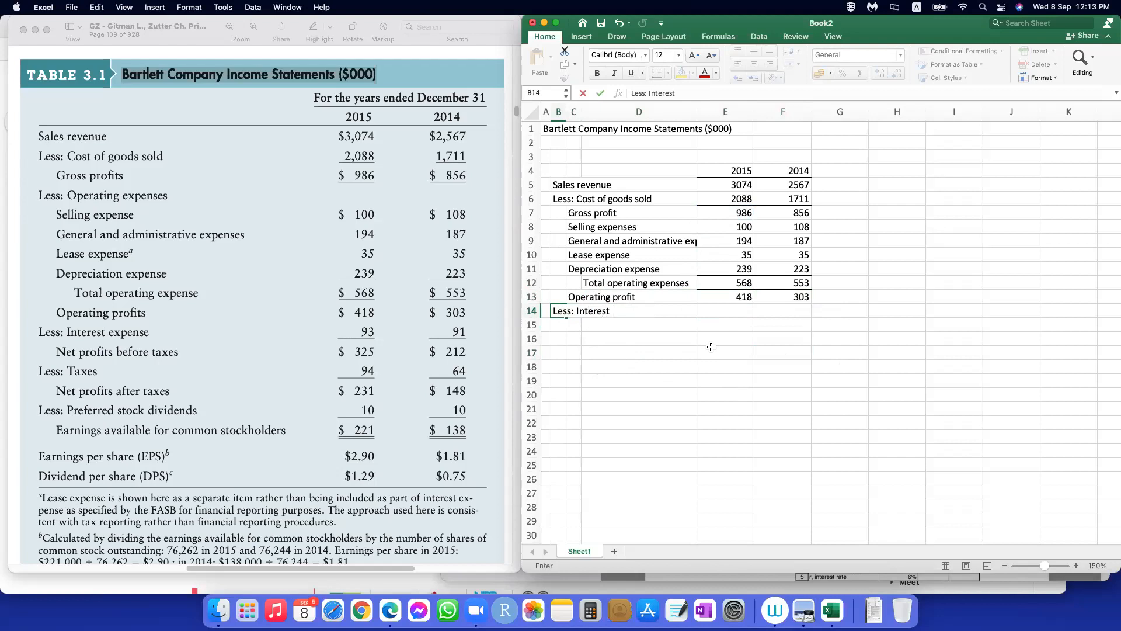
type(" expense")
Step: Enter the interest expense values: 93 for 2015 in E14 and 91 for 2014 in F14
key("Tab")
key("Tab")
key("Tab")
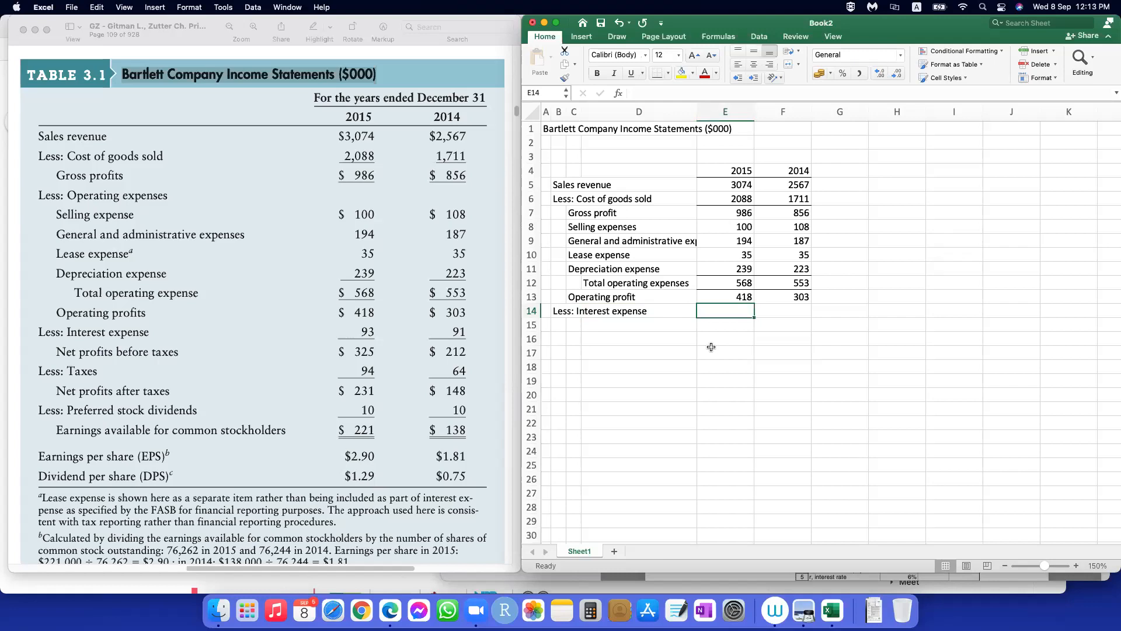
type("93")
key("Tab")
type("91")
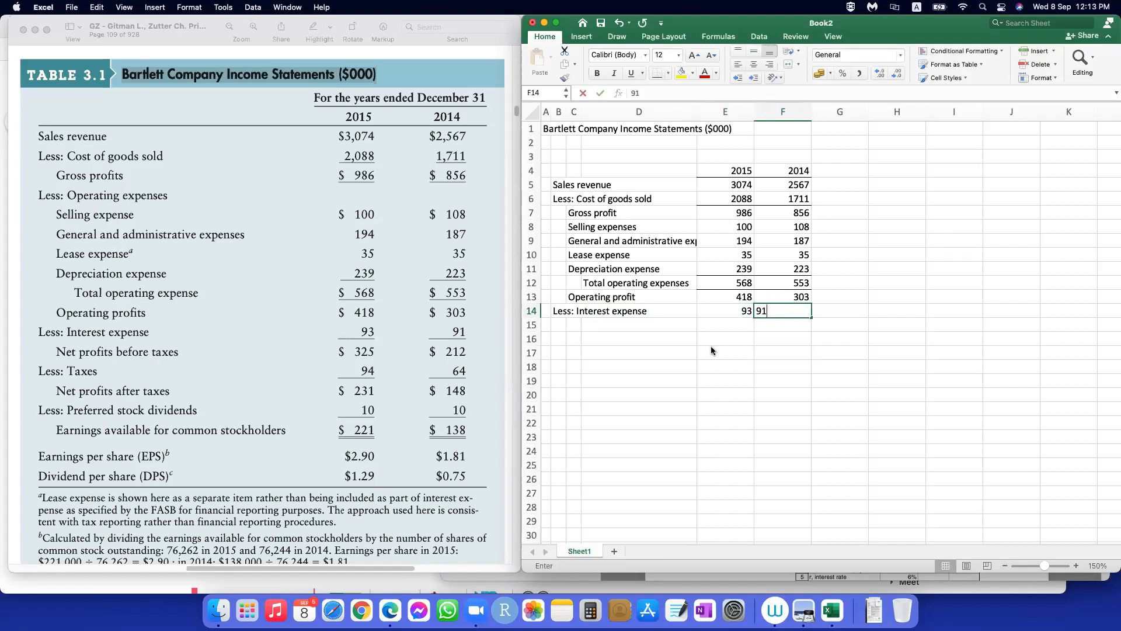
key("Return")
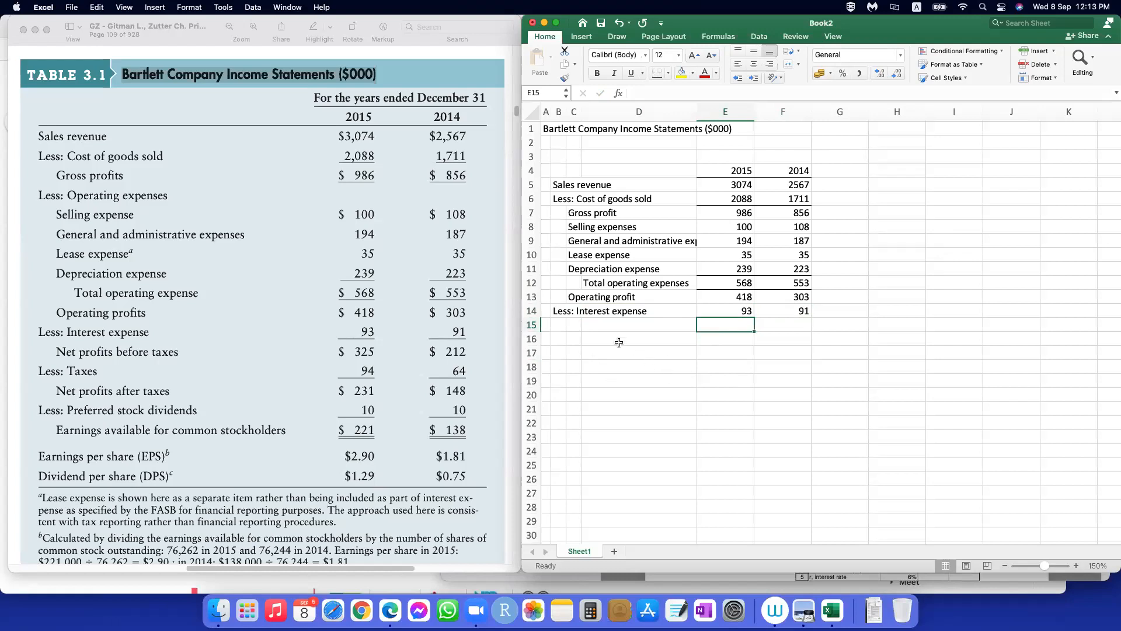
Step: Enter the label "Net profit before tax" in C15, below the interest expense row
left_click(564, 325)
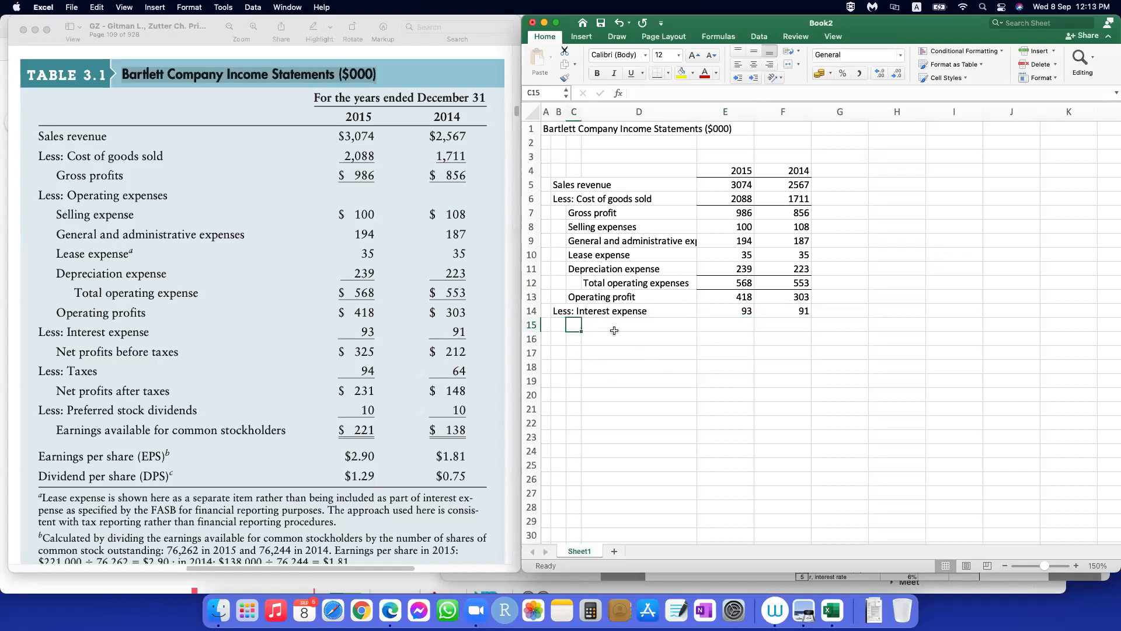
type("Net ")
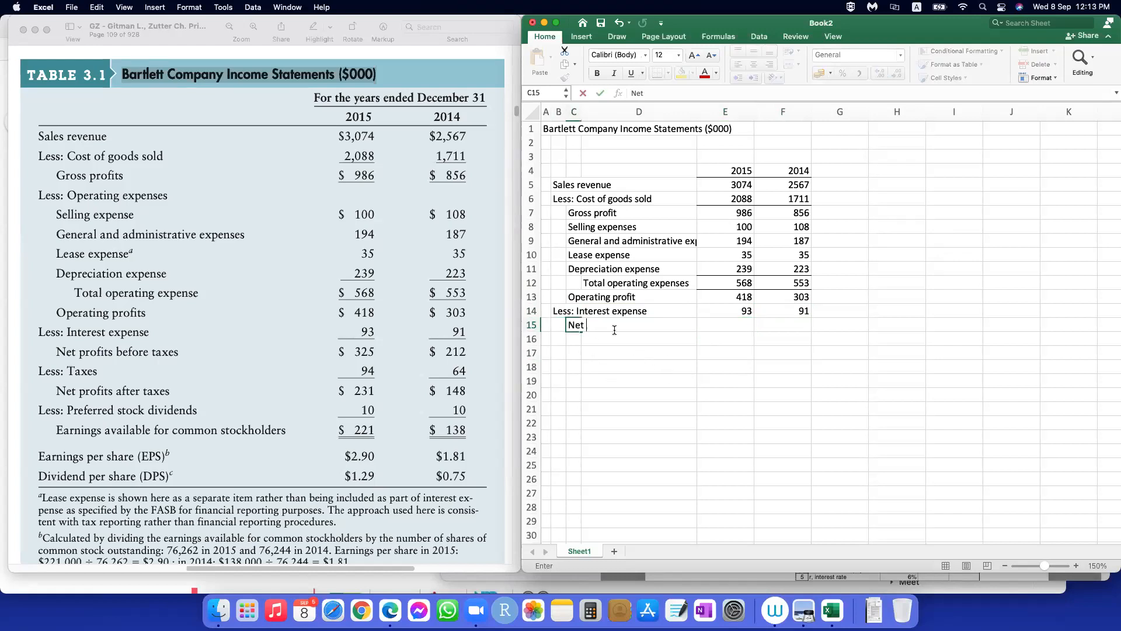
type("profit before ta")
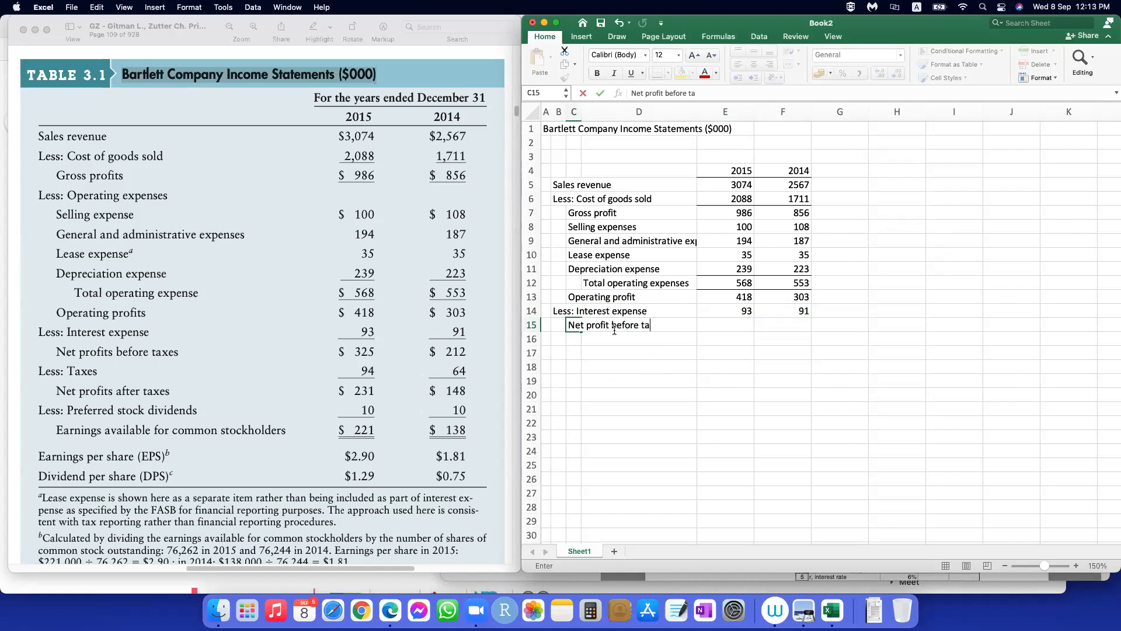
type("x")
Step: Calculate the 2015 net profit before tax in E15 with =E13-E14 and copy the formula across to F15 for 2014
key("Tab")
key("Tab")
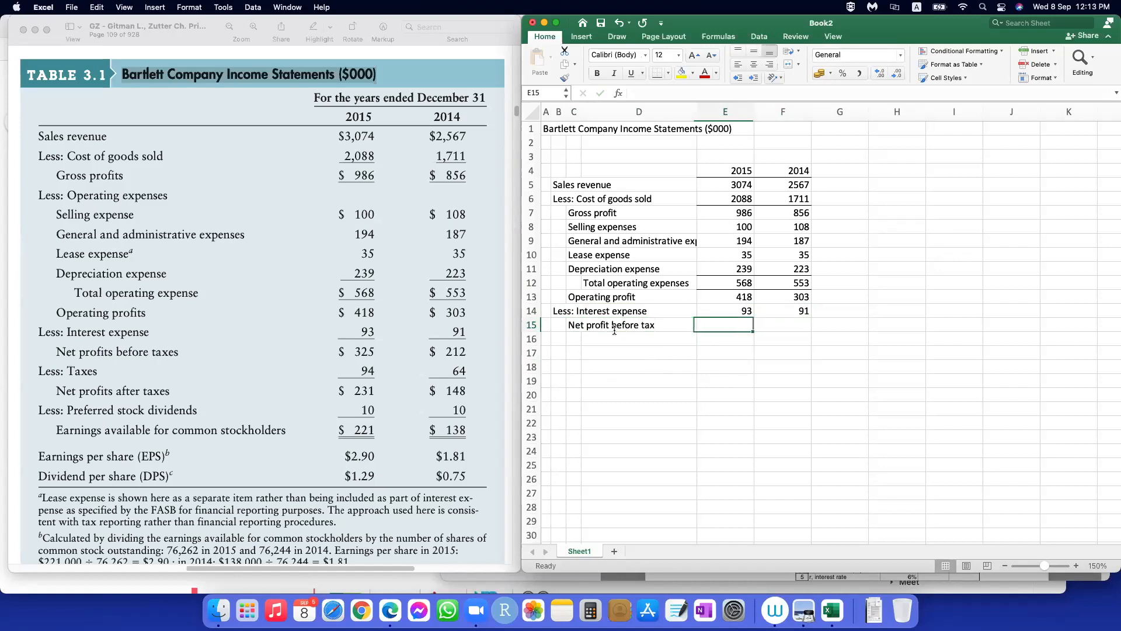
type("=")
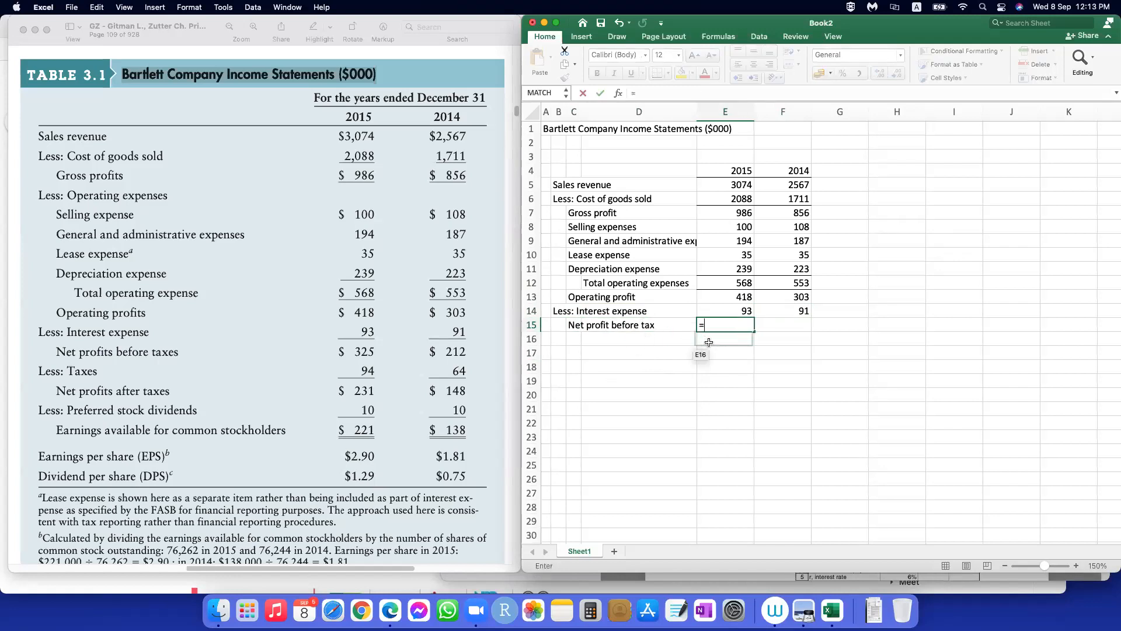
left_click(741, 299)
type("-")
left_click(742, 310)
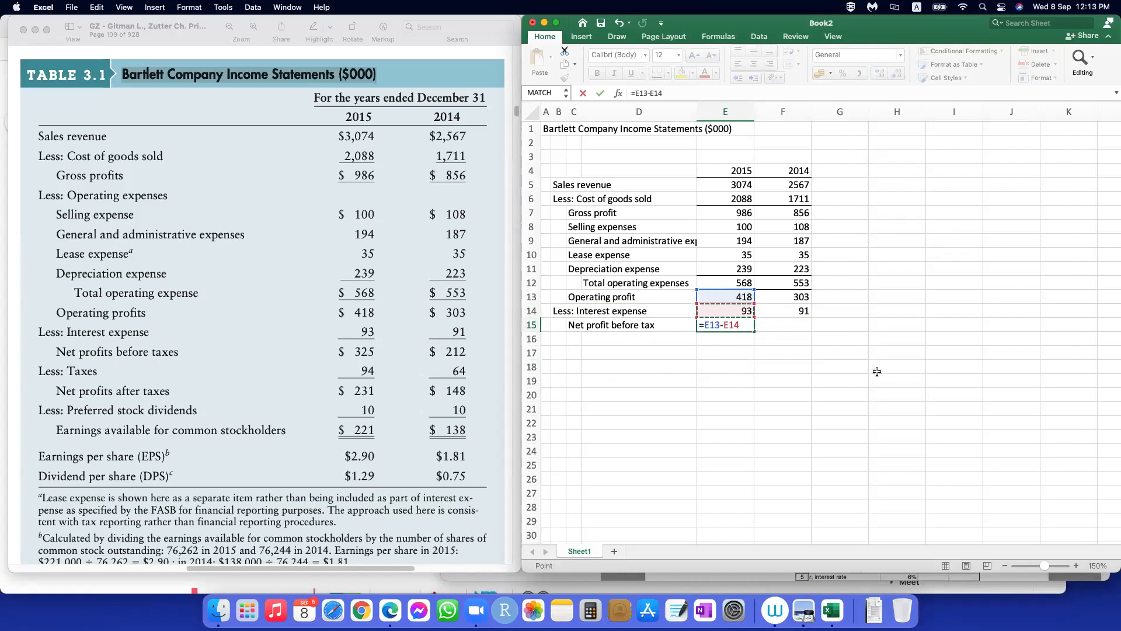
key("Return")
left_click(731, 326)
left_click_drag(754, 330, 806, 331)
Step: Apply a bottom border to the interest expense values in E14:F14
left_click_drag(733, 310, 794, 311)
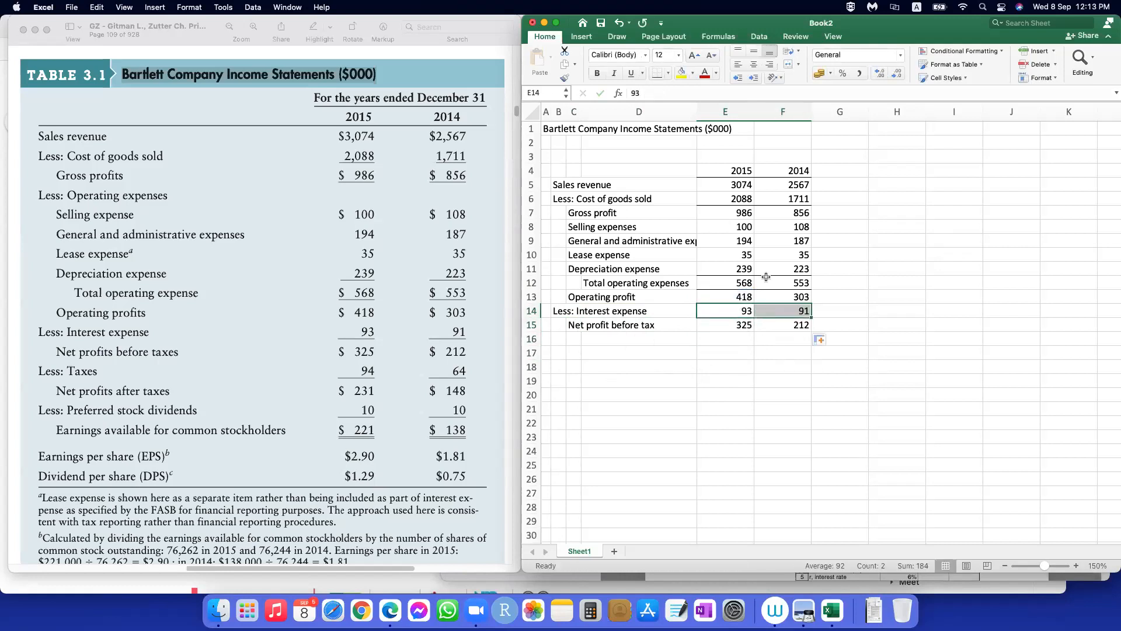
left_click(657, 73)
left_click(718, 379)
left_click(718, 406)
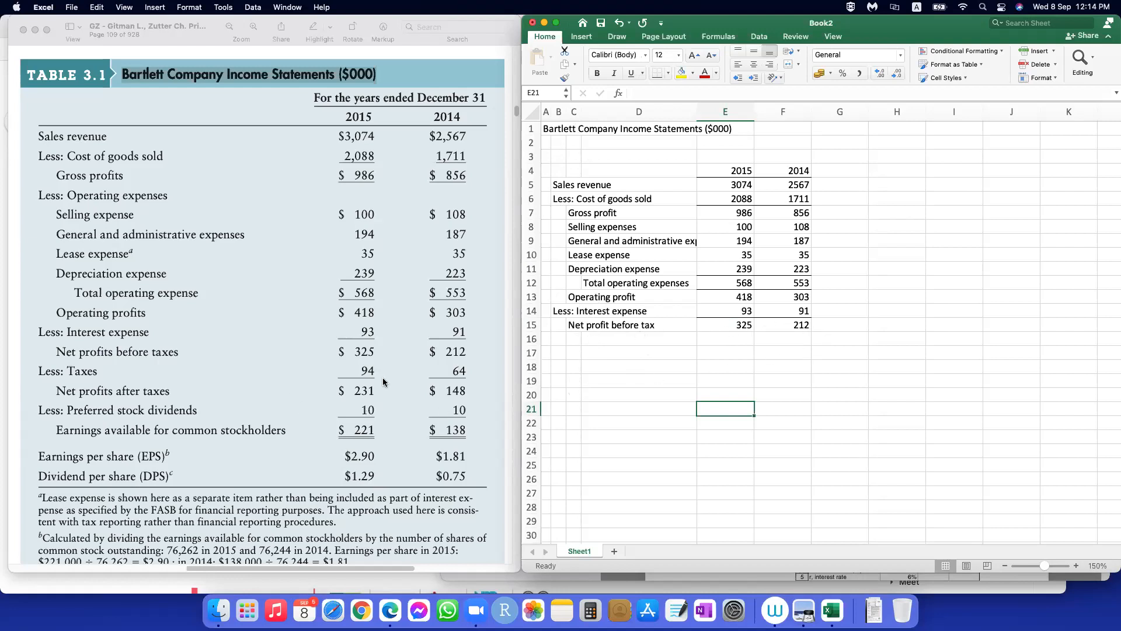
Step: Add the row "Less: Tax" in B16 with 94 for 2015 in E16 and 64 for 2014 in F16
left_click(555, 338)
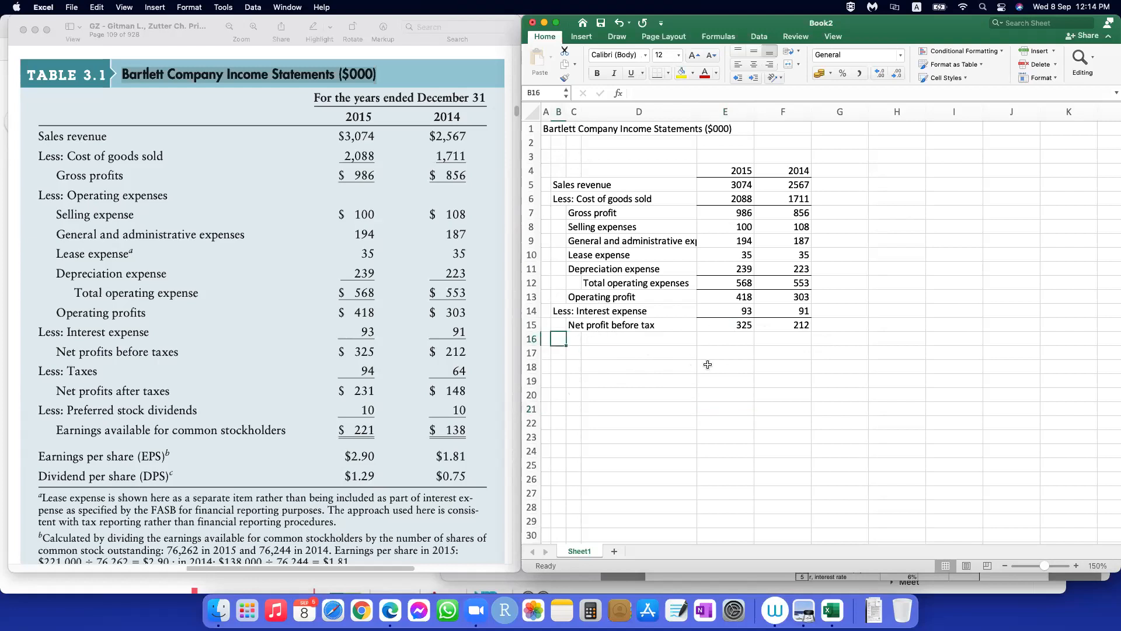
type("Less: Ta")
key("Tab")
key("Tab")
key("Tab")
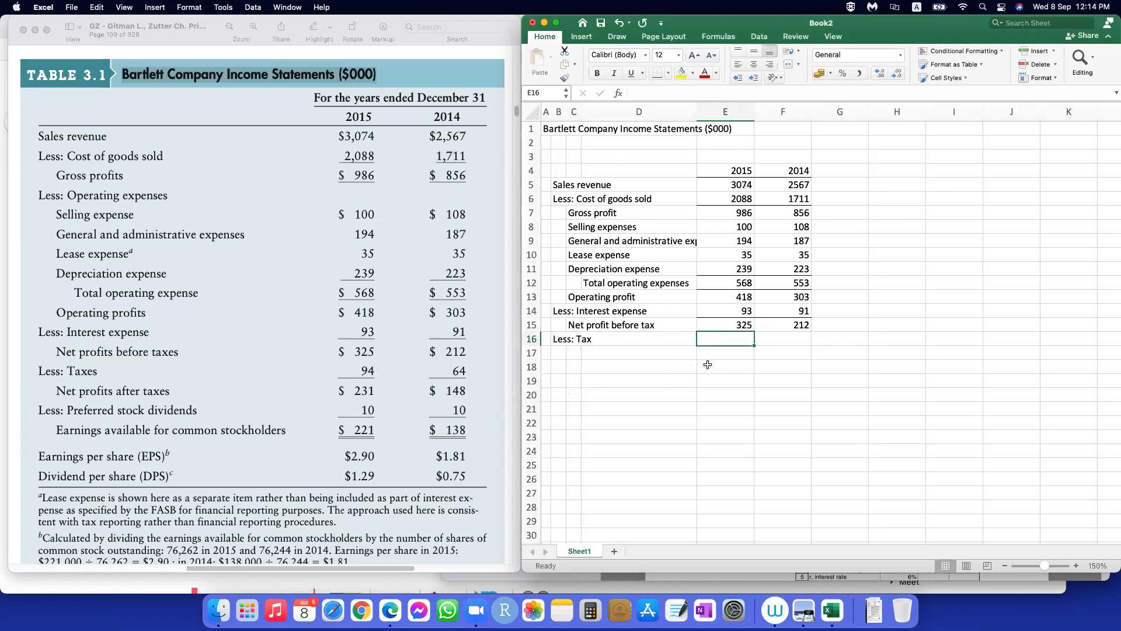
type("94")
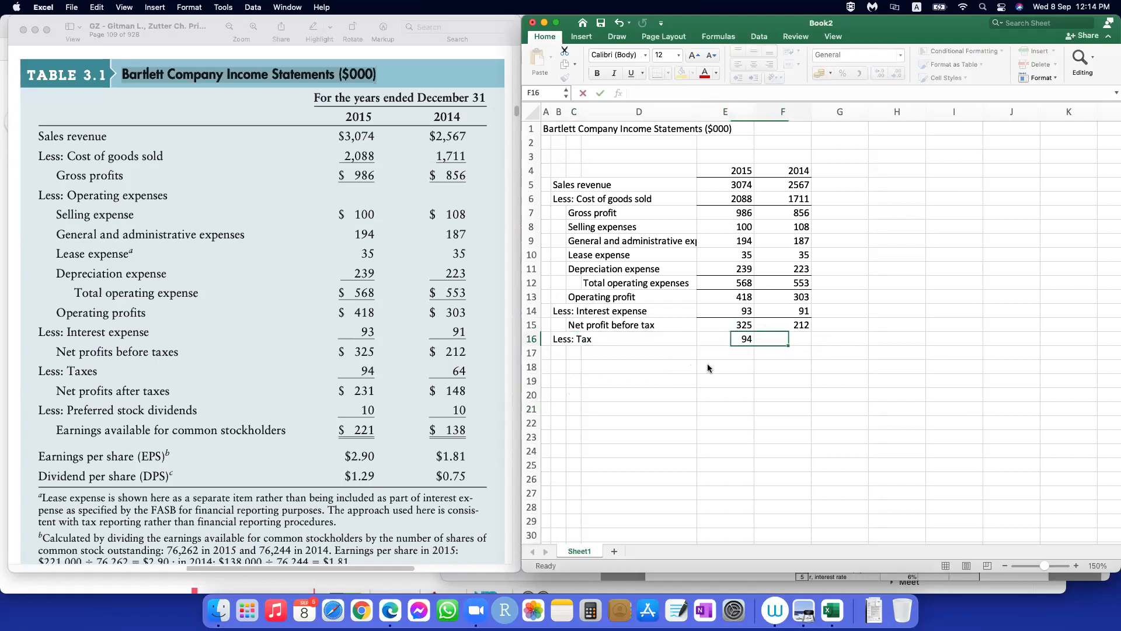
key("Tab")
type("4")
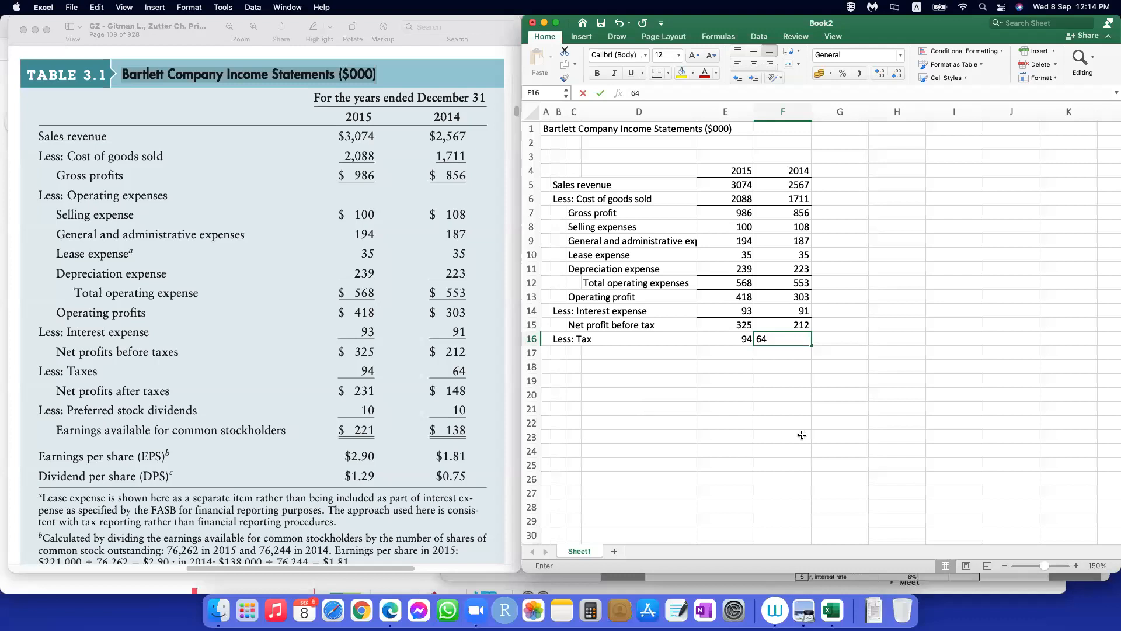
key("Return")
Step: Enter the label "Net profit after taxes" in C17, below the tax row
key("Left")
key("Left")
type("Net profit after taxes")
Step: Calculate the 2015 net profit after taxes in E17 with =E15-E16 and copy the formula across to F17 for 2014
key("Tab")
type("=")
left_click(735, 320)
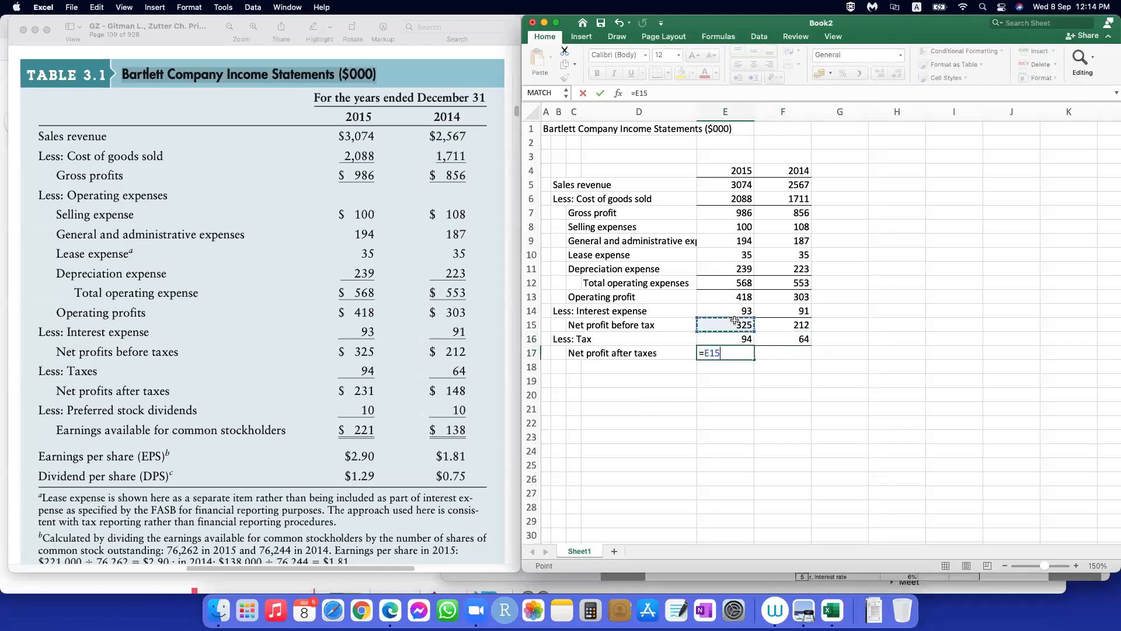
type("-")
left_click(741, 338)
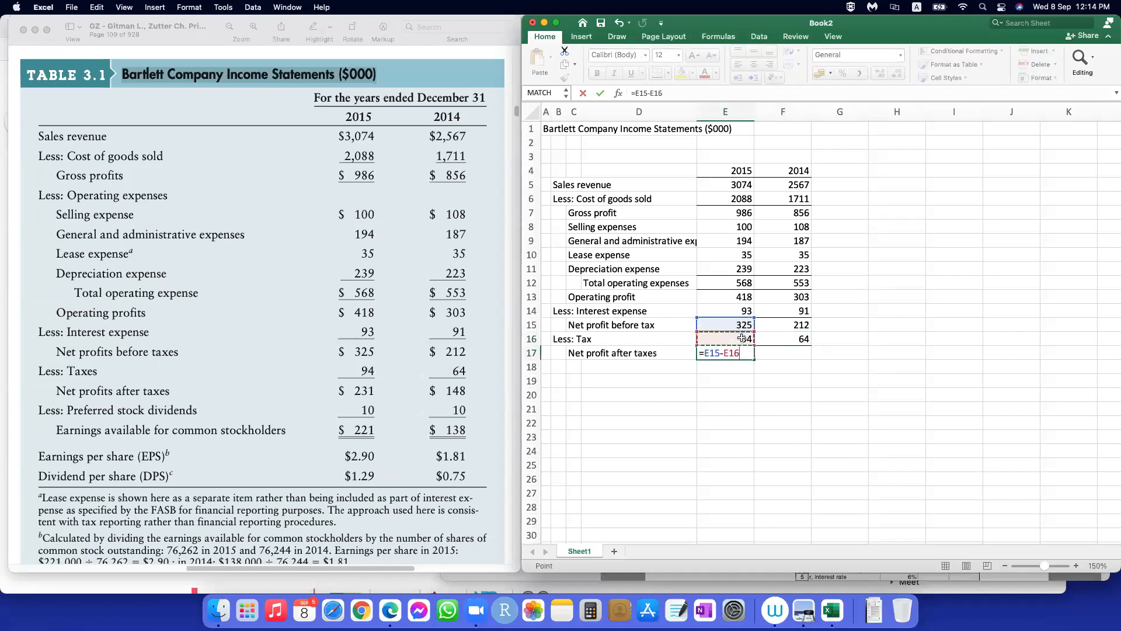
key("Return")
left_click(743, 352)
left_click_drag(755, 361, 806, 363)
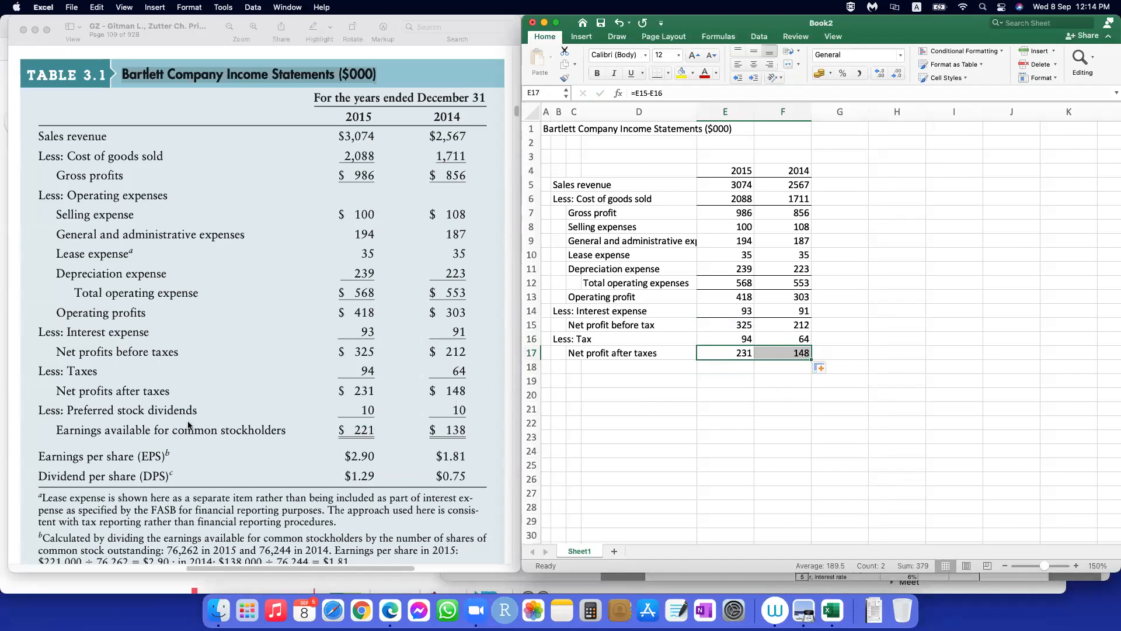
Step: Enter the label "Less: Preferred stock dividends" in B18, below Net profit after taxes
left_click(558, 373)
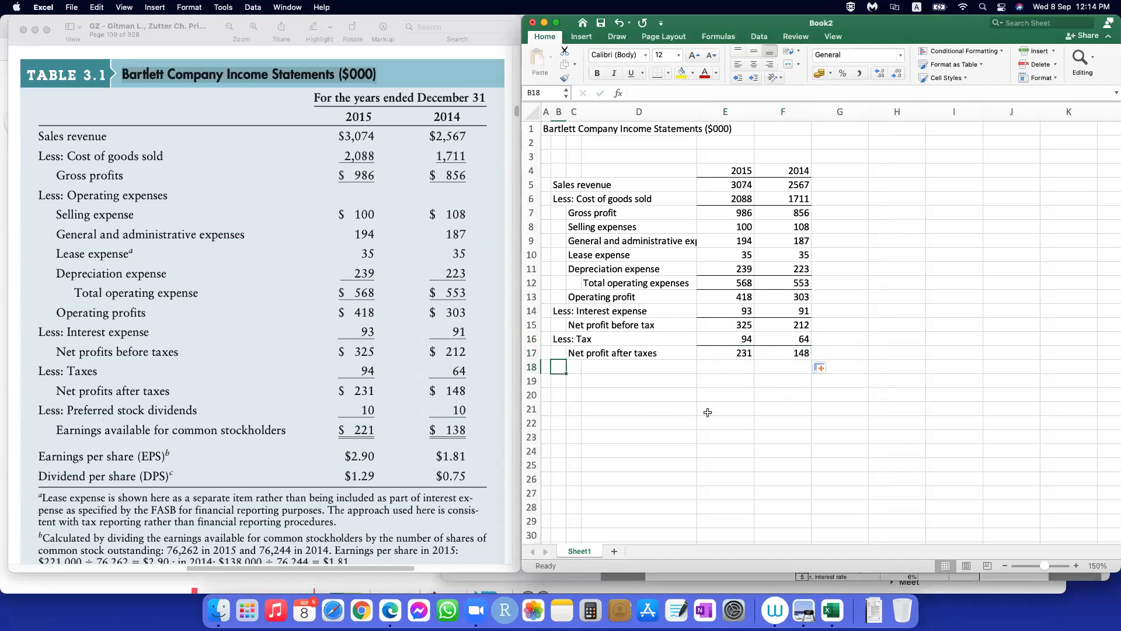
type("Less:")
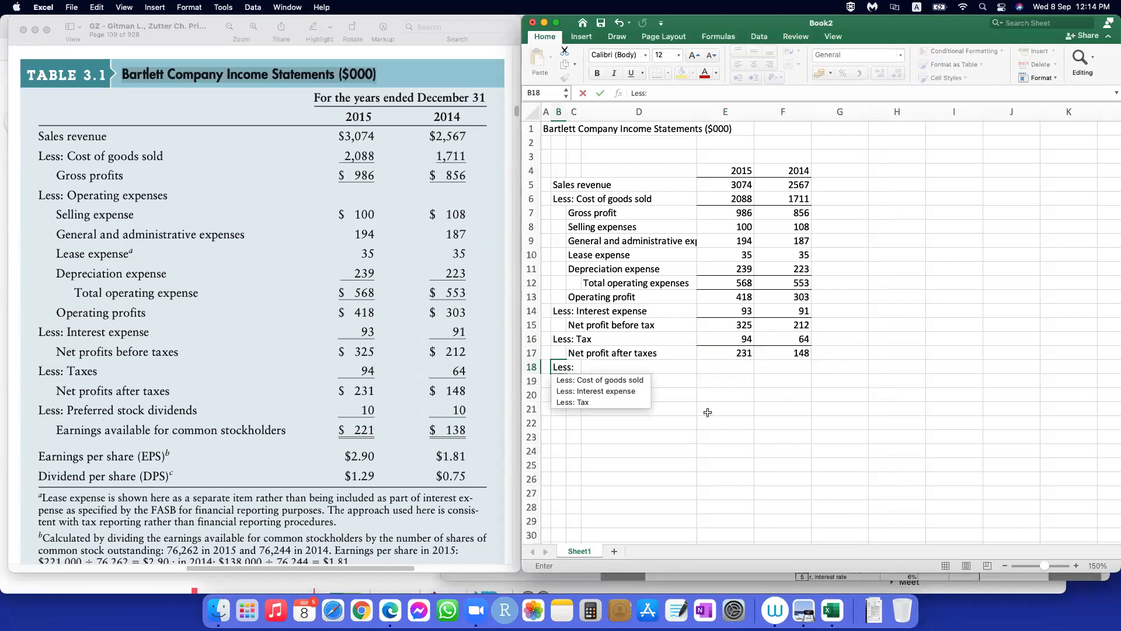
type(" Prefer")
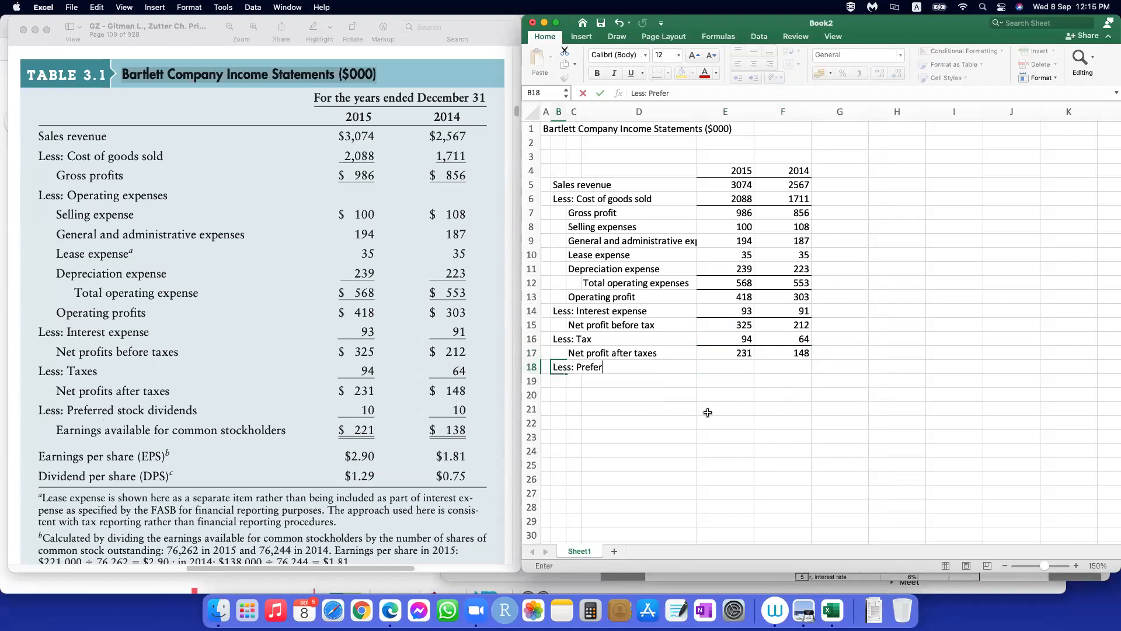
type("red stock dividend")
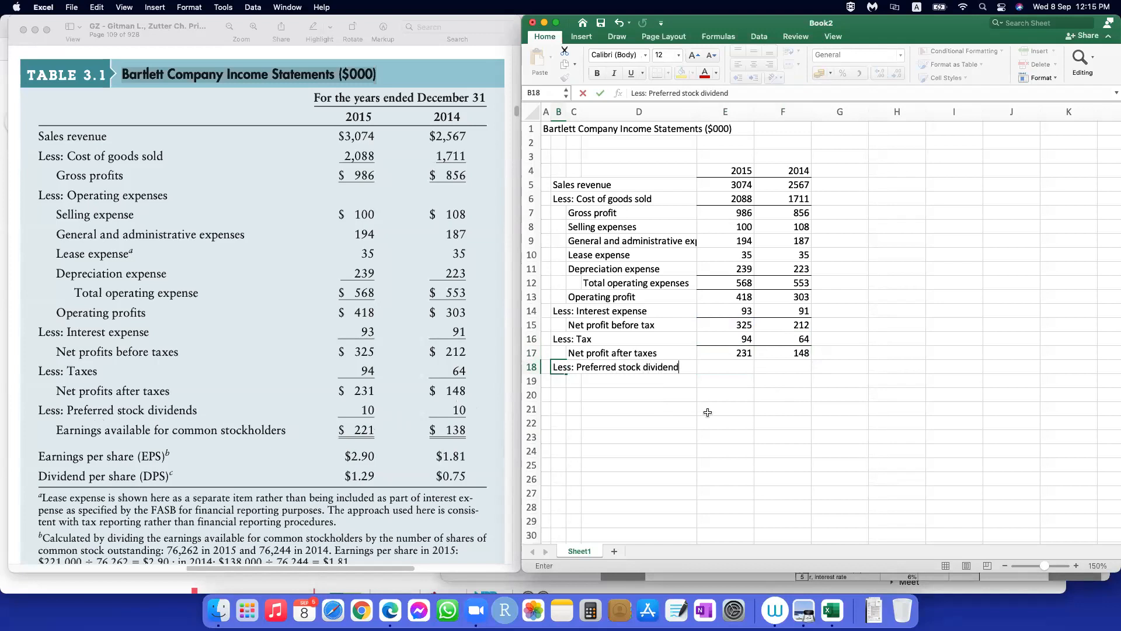
Step: Enter 10 as the preferred stock dividends for both 2015 and 2014 in E18 and F18
key("Tab")
key("Tab")
key("Tab")
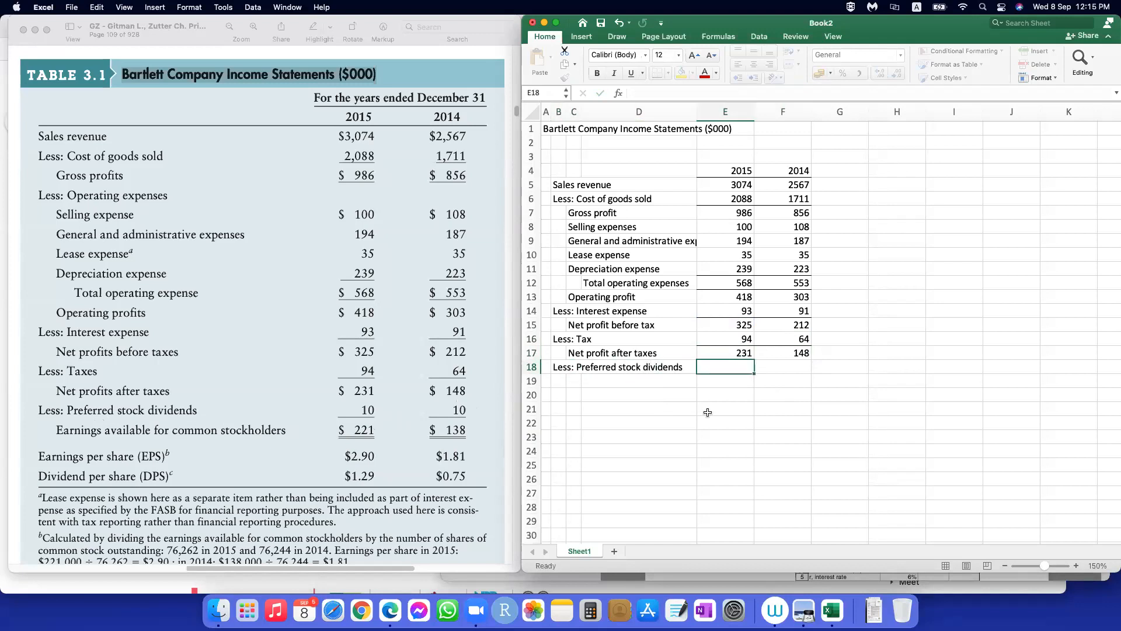
type("=")
key("BackSpace")
type("10")
key("Right")
type("10")
key("Return")
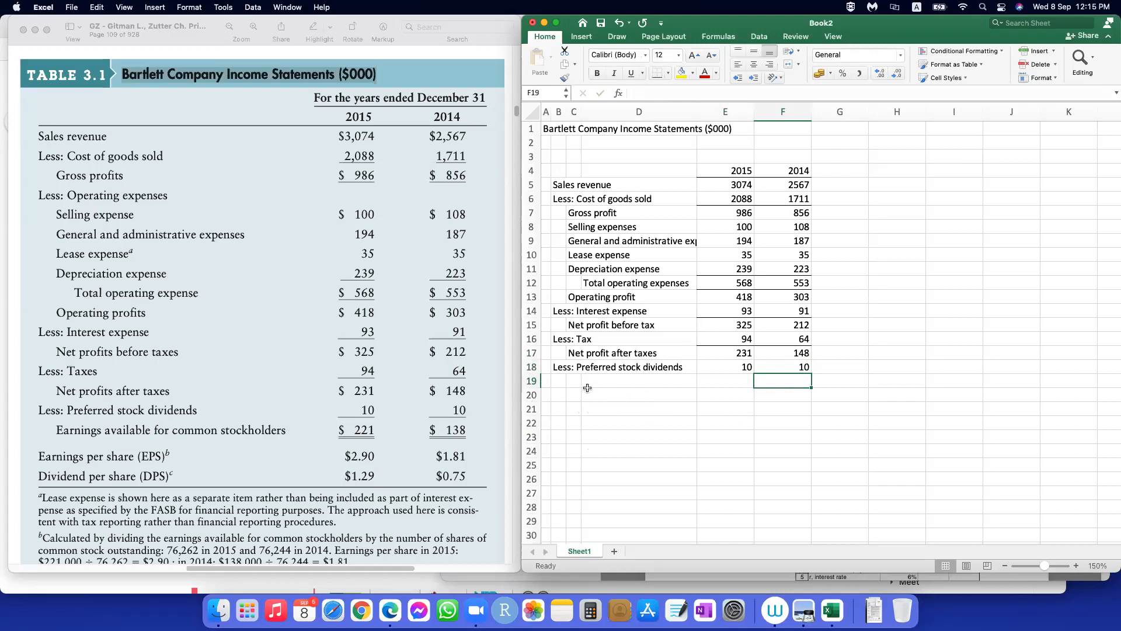
Step: Enter the label "Earnings available for common stockholders" in C19, below the preferred stock dividends row
left_click(571, 381)
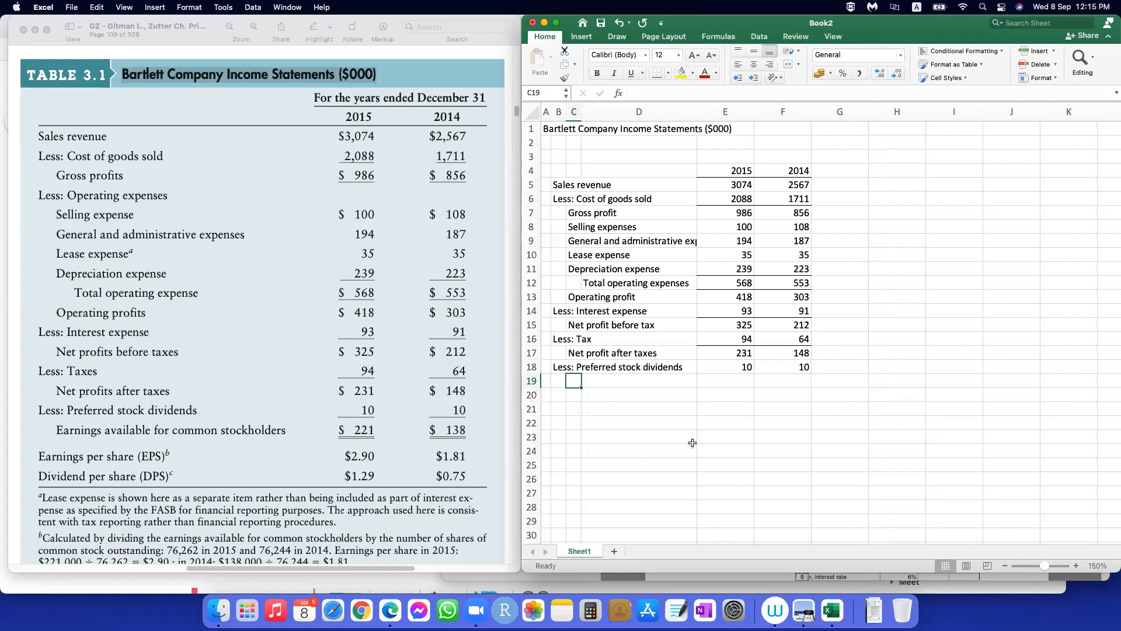
type("Earnings ava")
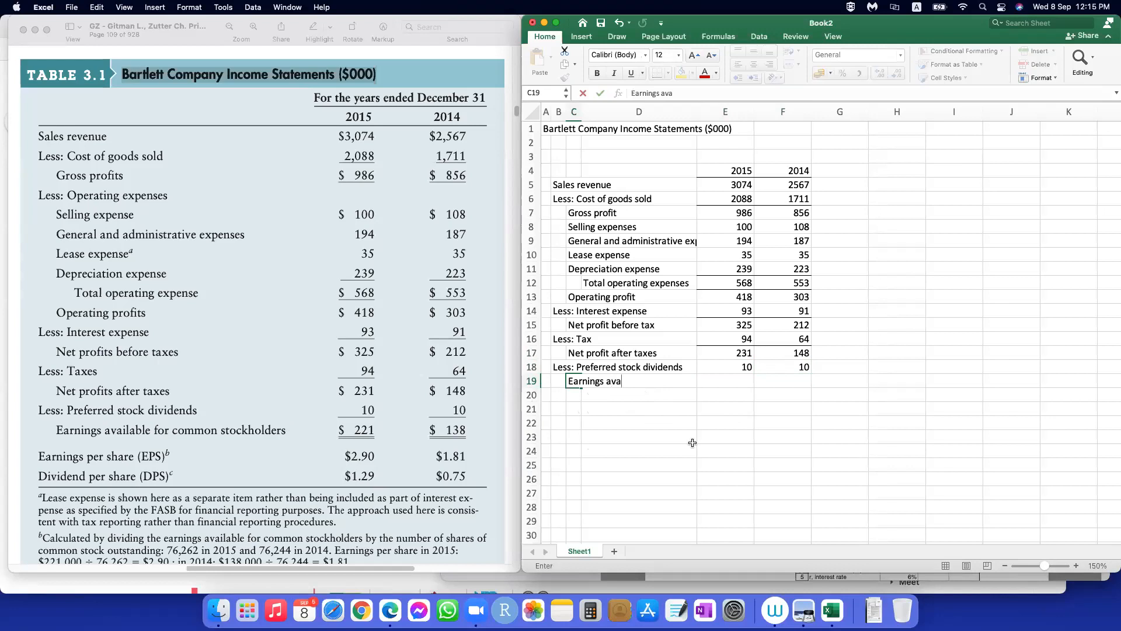
type("ilable for common stockho")
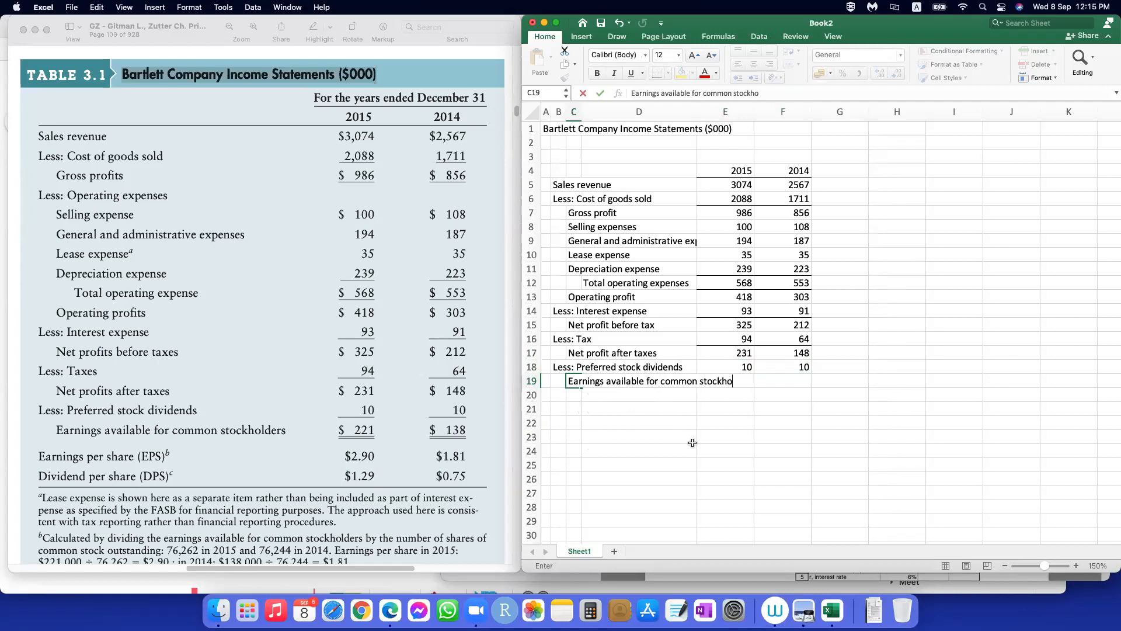
type("lders")
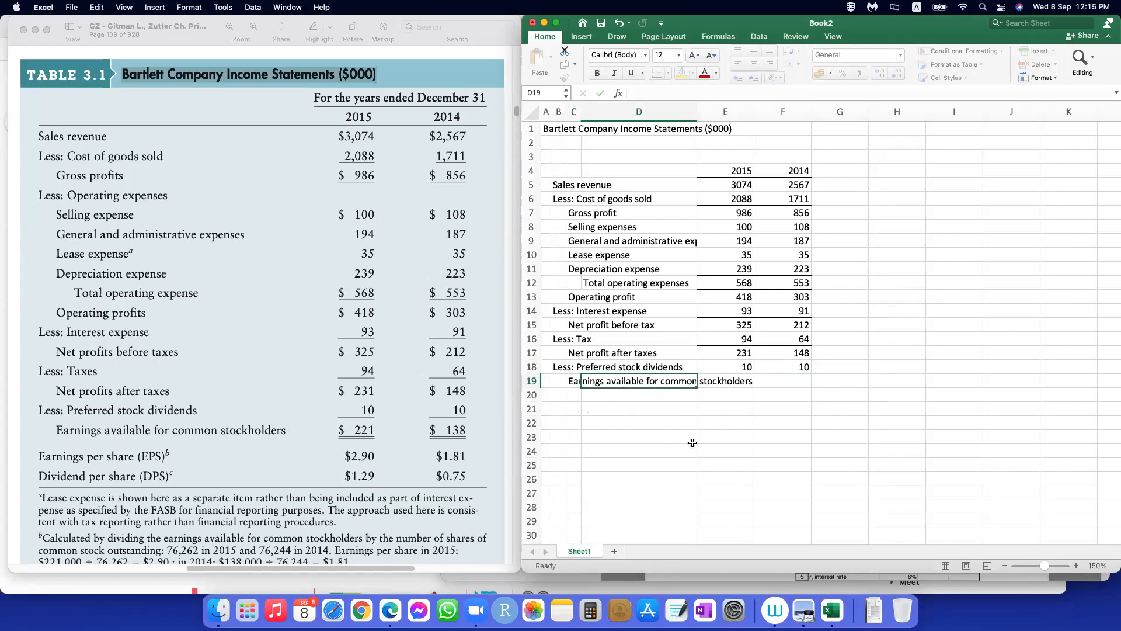
Step: Calculate 2015 earnings available for common stockholders in E19 with =E17-E18 and copy the formula across to F19 for 2014
key("Tab")
key("Tab")
type("=")
left_click(727, 355)
type("-")
left_click(739, 365)
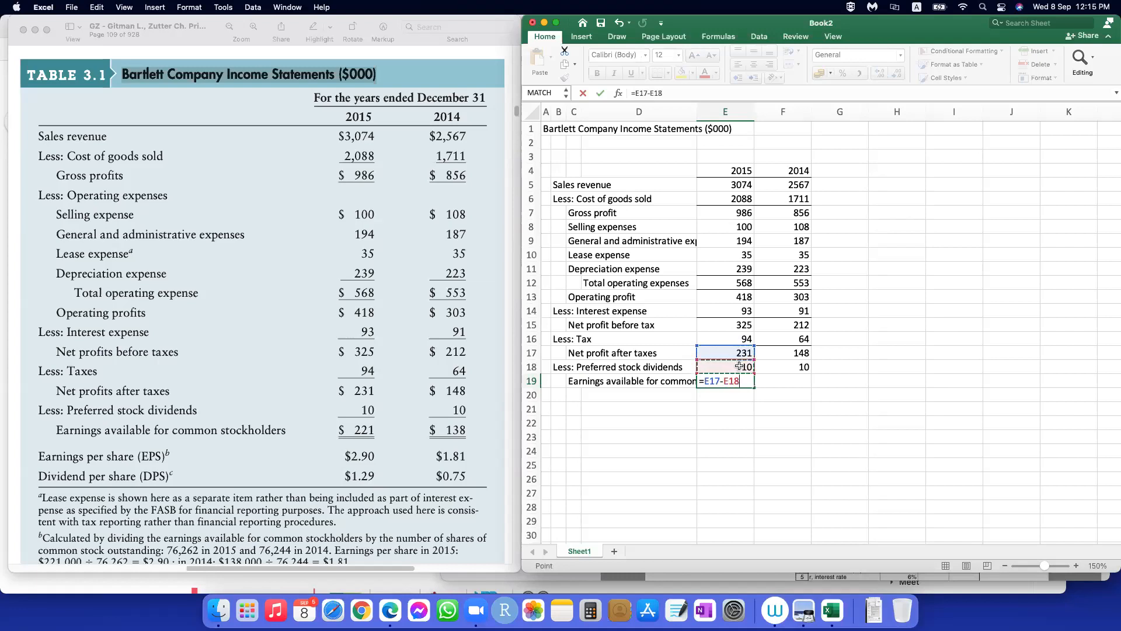
key("ctrl+Return")
left_click_drag(754, 387, 809, 386)
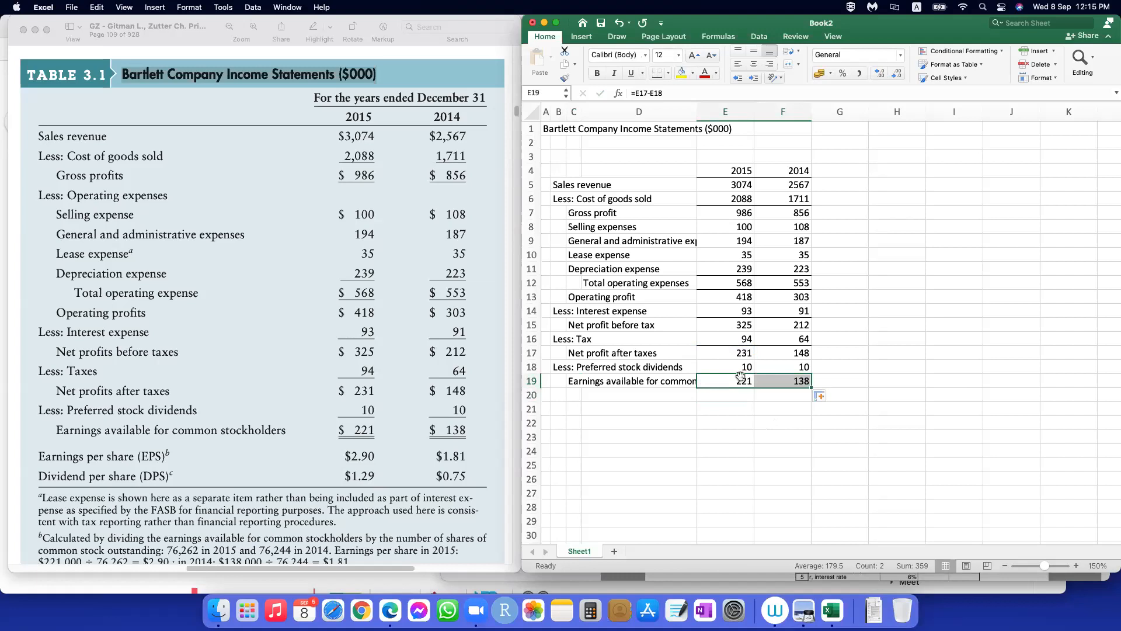
Step: Add a bottom border under the preferred stock dividends values in E18:F18
left_click_drag(738, 368, 783, 368)
left_click(657, 76)
left_click(743, 428)
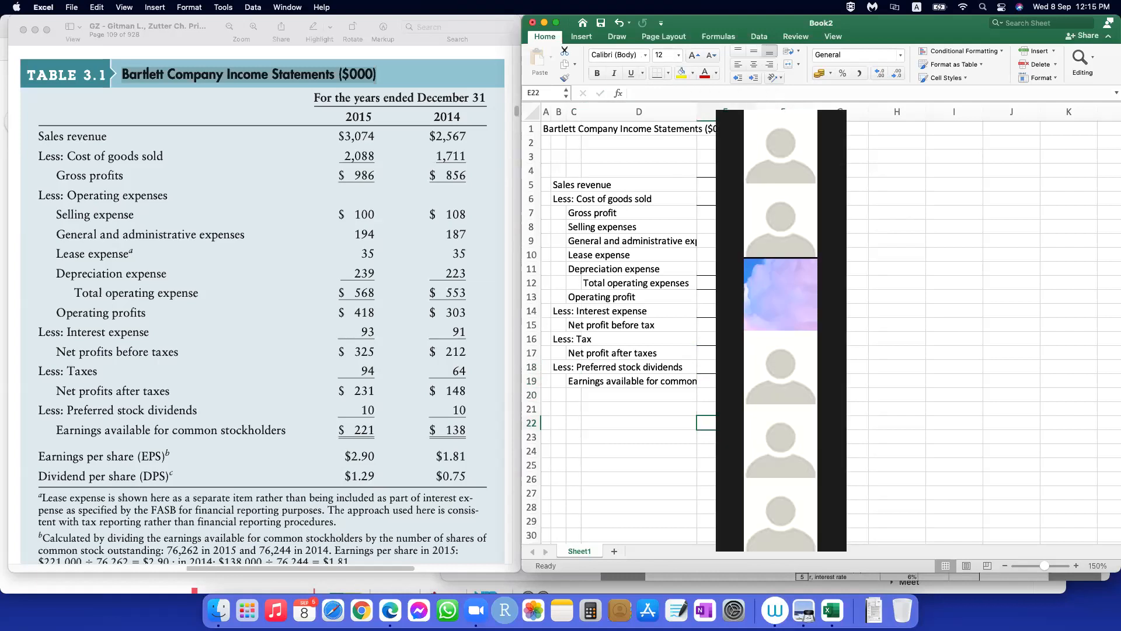
Step: Widen column D so the longest row labels fit in full
left_click_drag(799, 97, 963, 178)
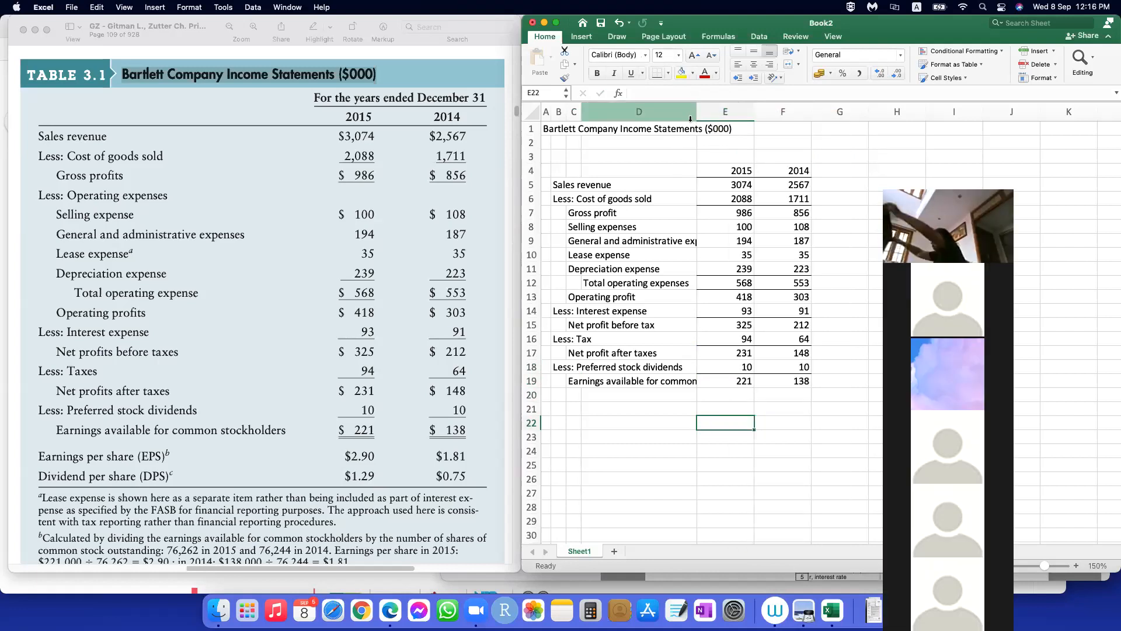
left_click(628, 419)
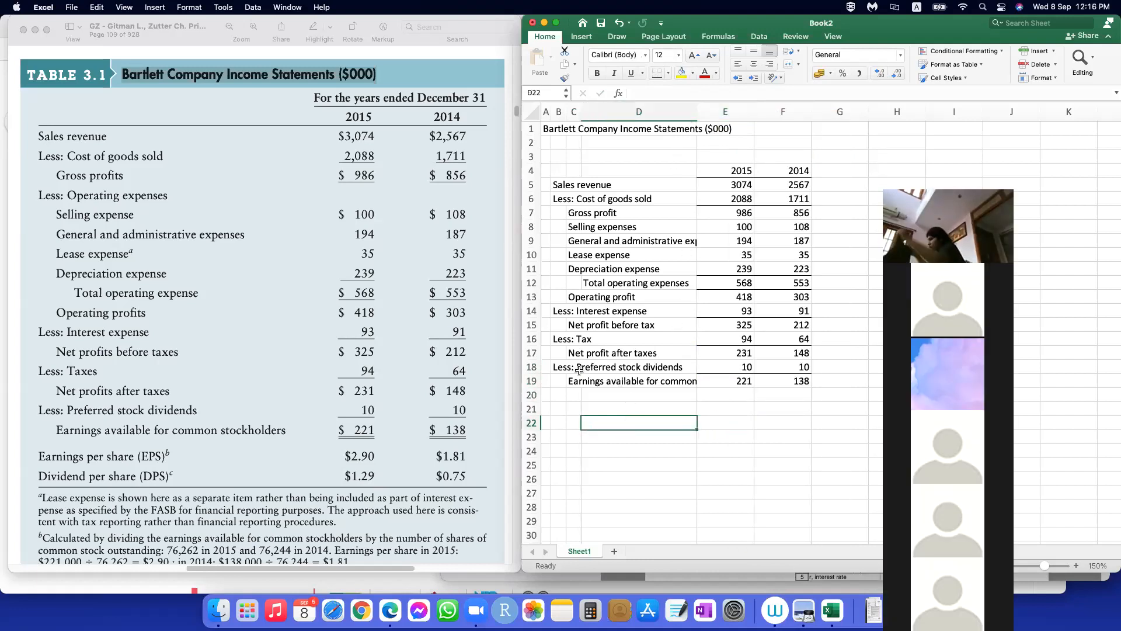
left_click_drag(697, 111, 757, 115)
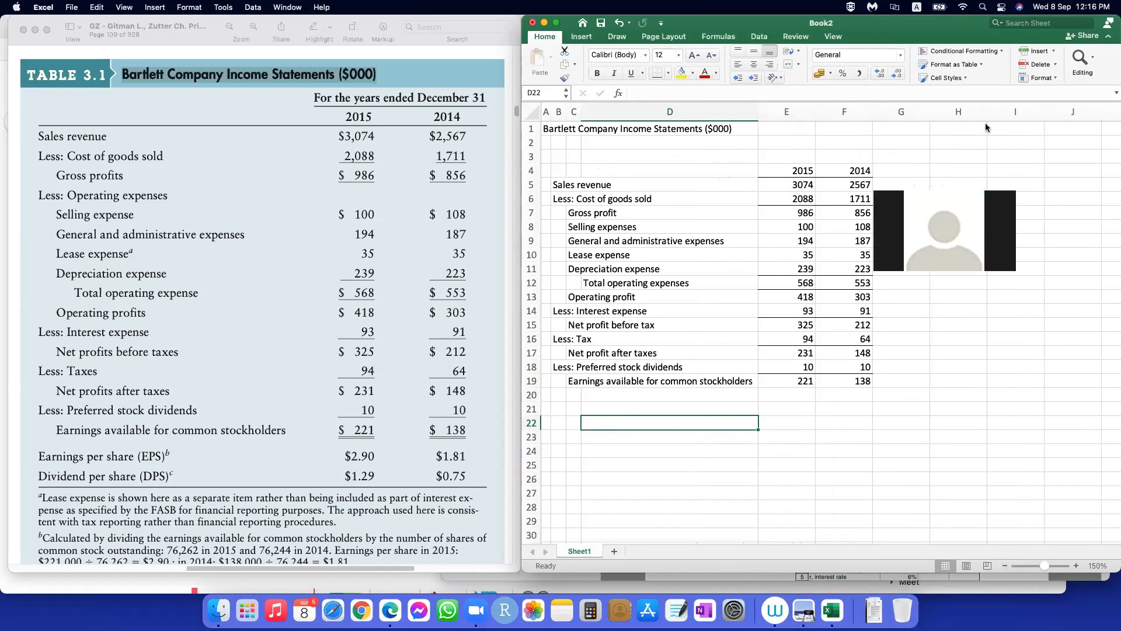
left_click(837, 411)
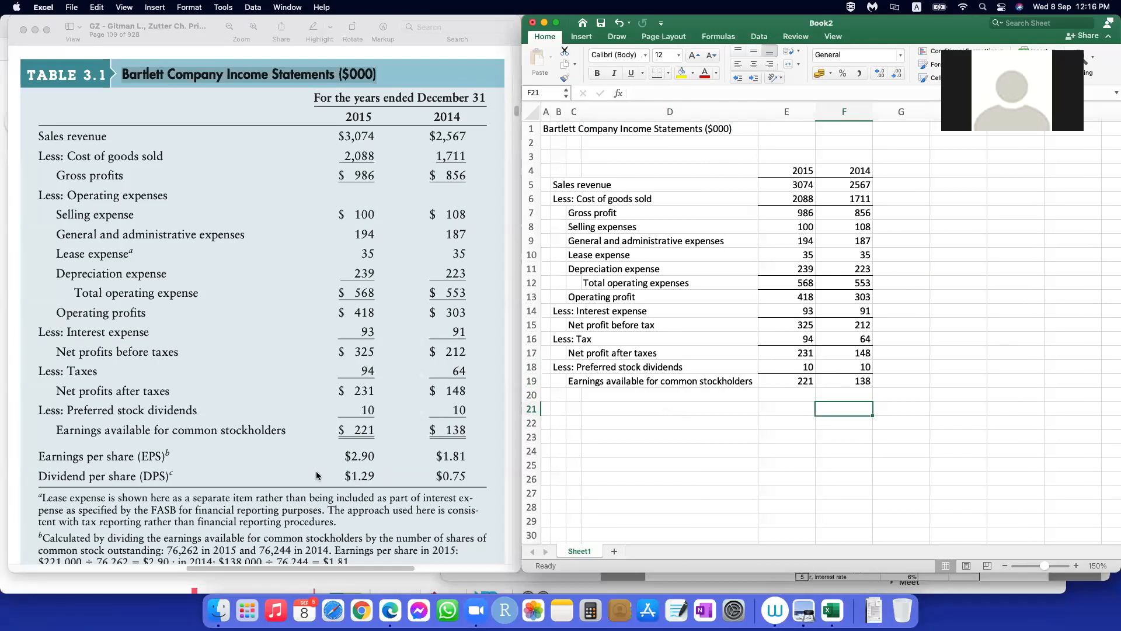
Step: Enter the label "Number of outstanding shares" in B26, following the textbook's table footnotes
scroll(317, 475, "down", 5)
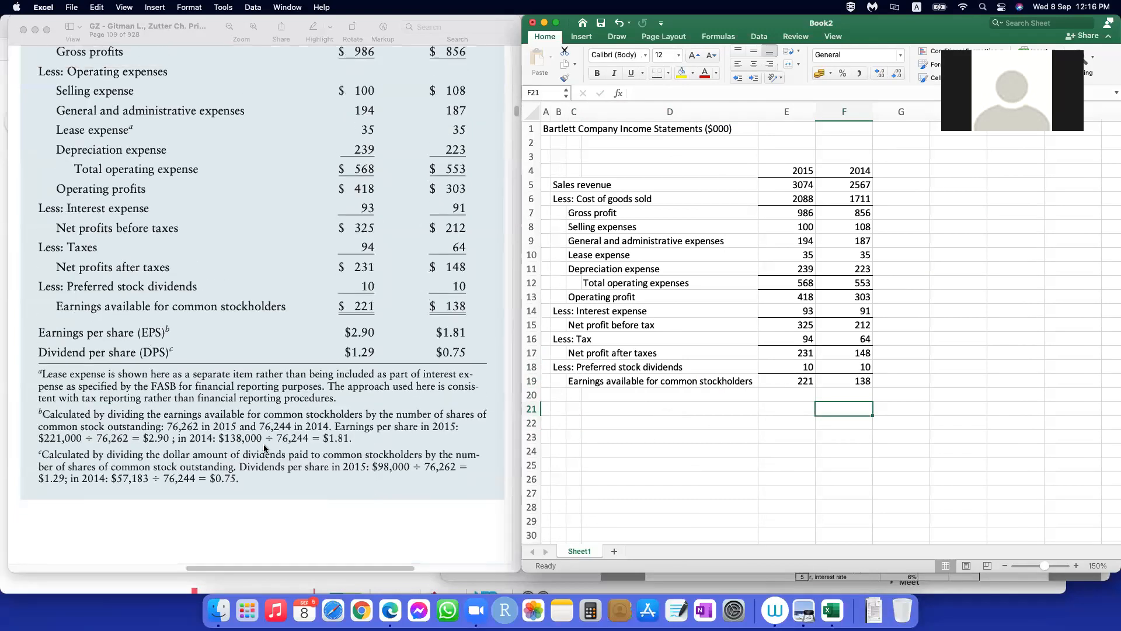
left_click(745, 413)
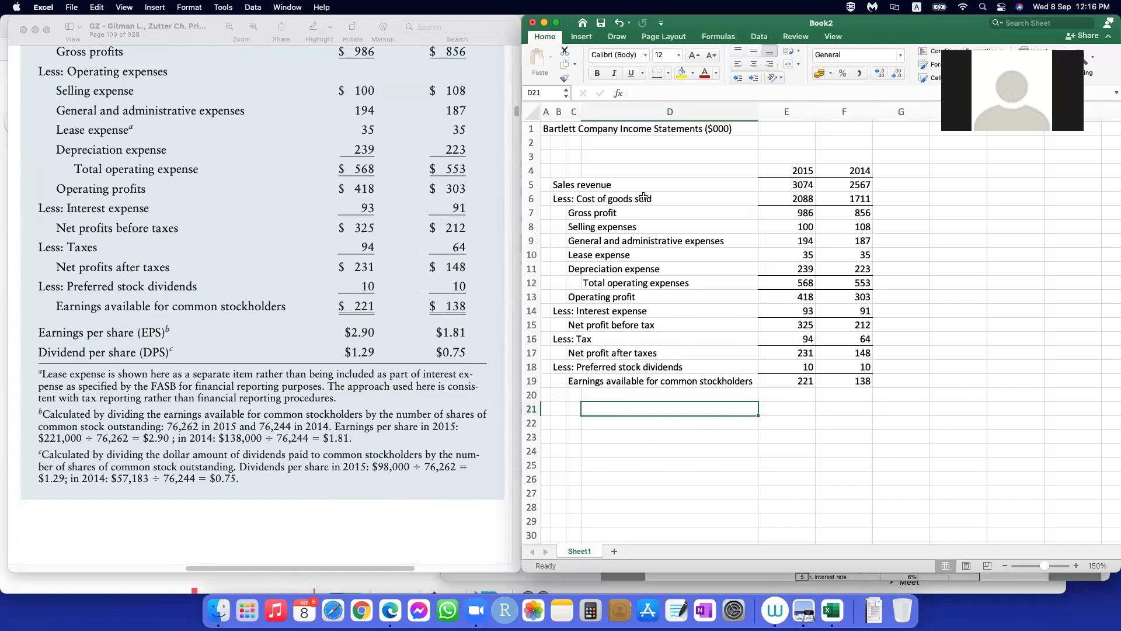
left_click(559, 478)
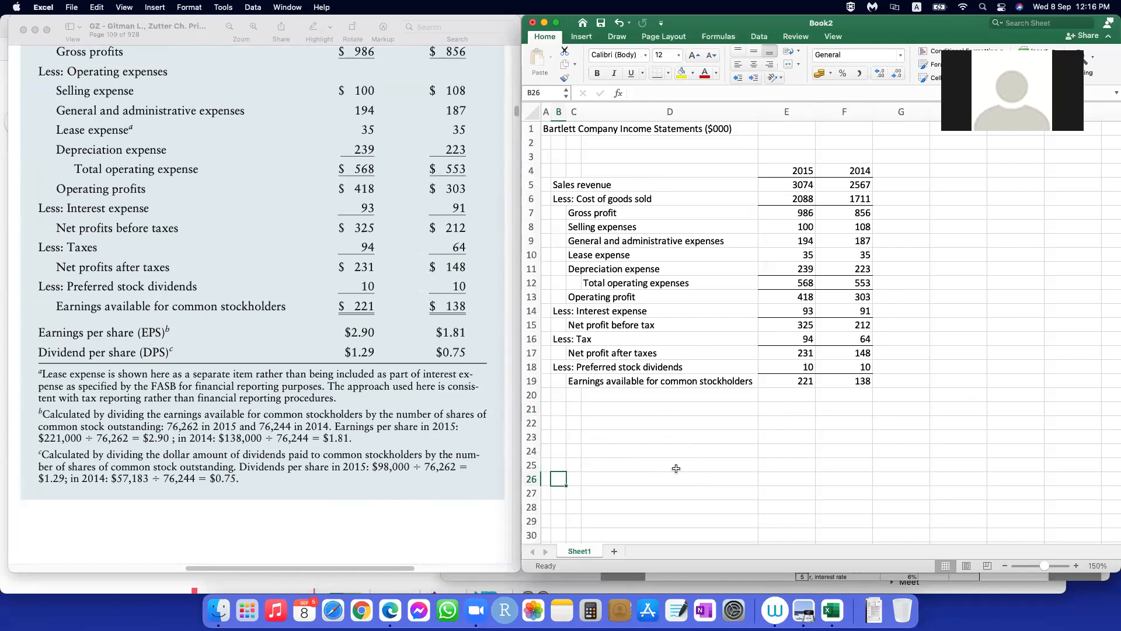
type("Number of o")
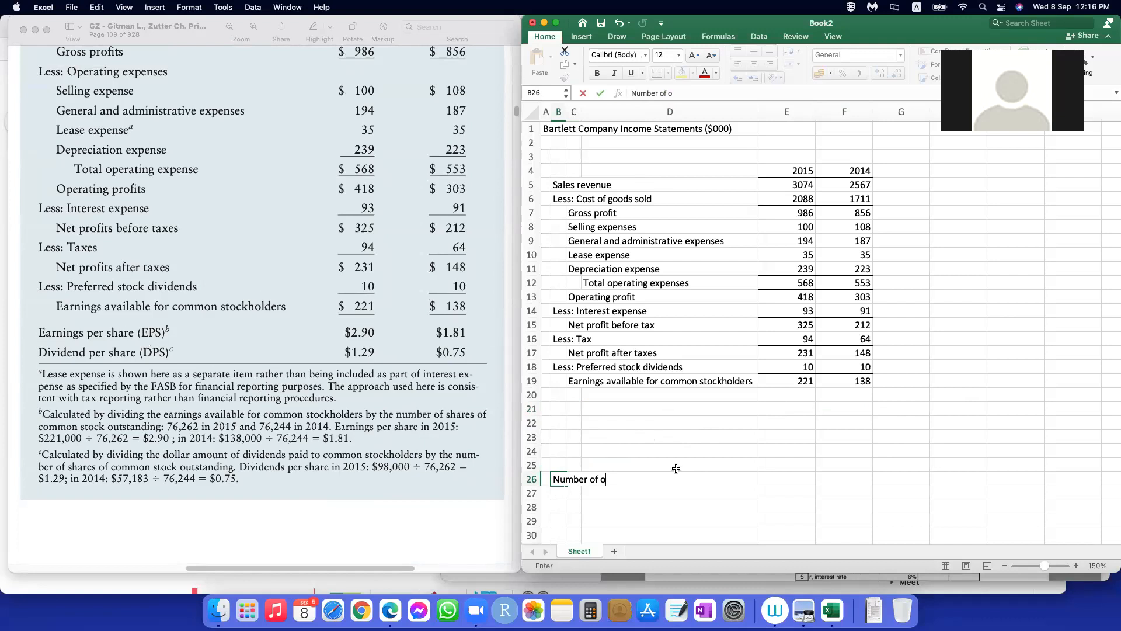
type("utstandng")
key("BackSpace")
key("BackSpace")
key("BackSpace")
type("ing shares")
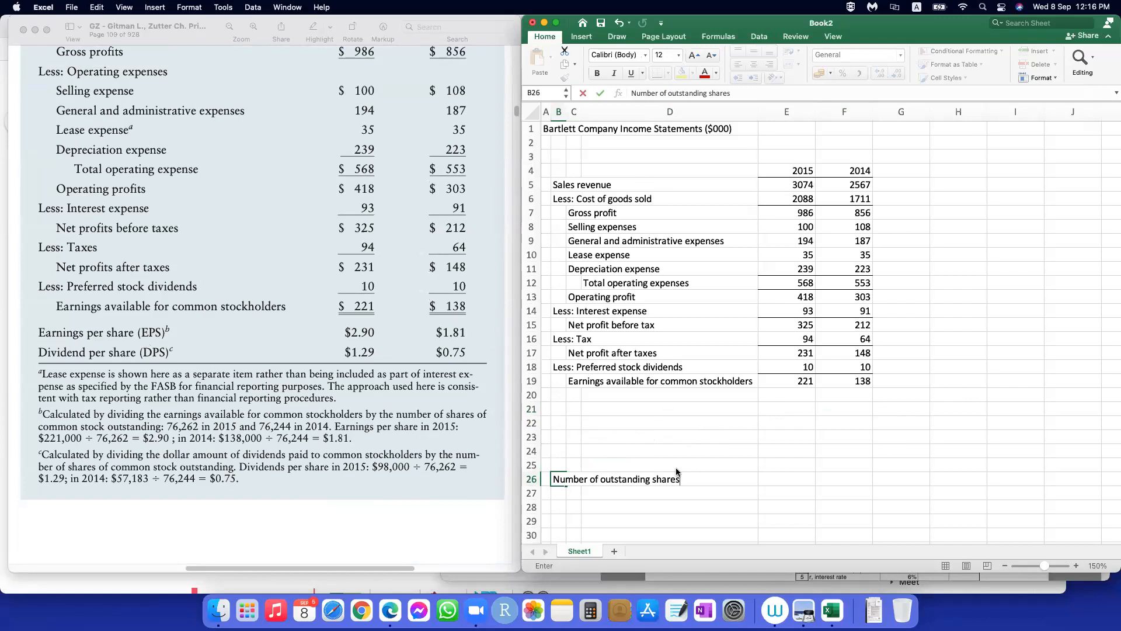
left_click(664, 491)
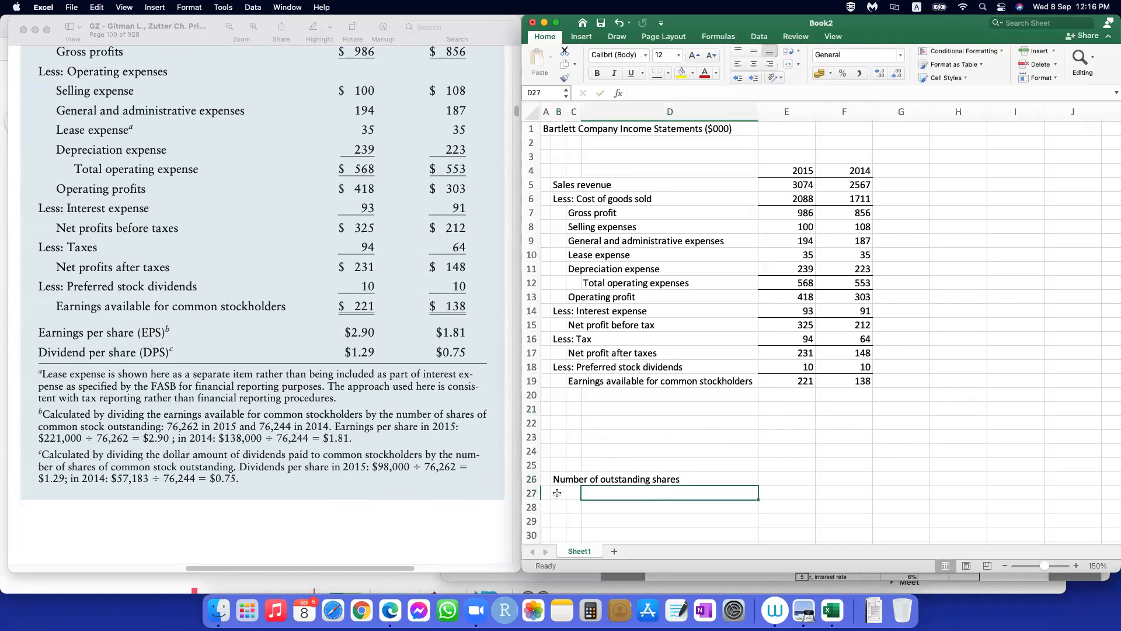
Step: Enter the label "Amount of cash dividend" in B27, below the outstanding shares label
key("Left")
key("Left")
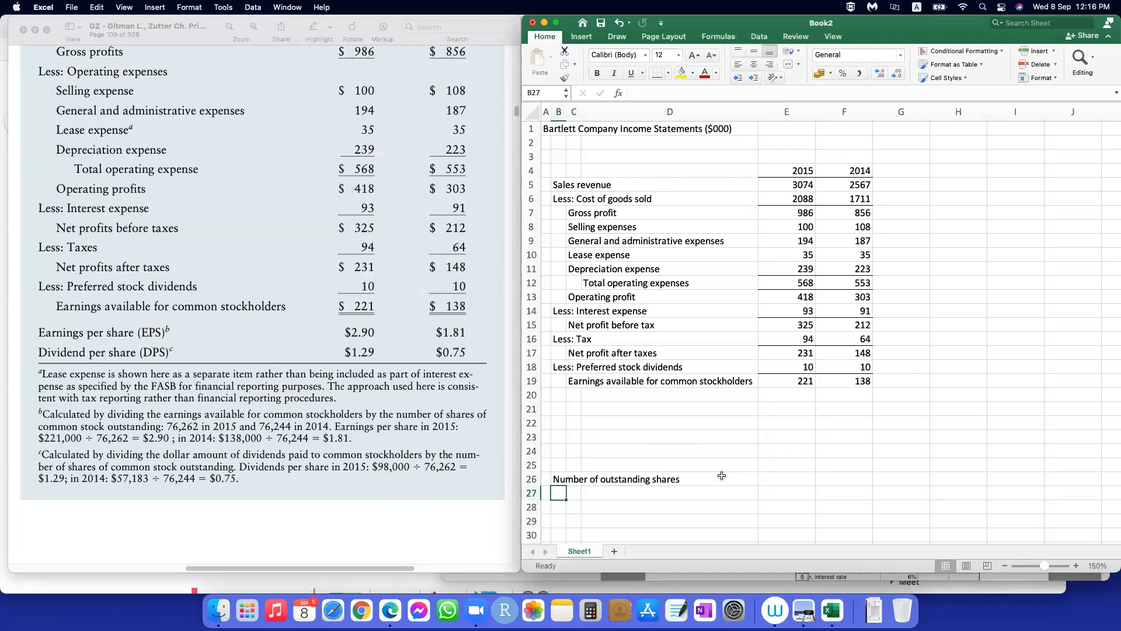
type("Amount of cash dividend")
key("Tab")
Step: Enter the year headings 2015 and 2014 in E25 and F25 above the outstanding shares row
left_click(807, 478)
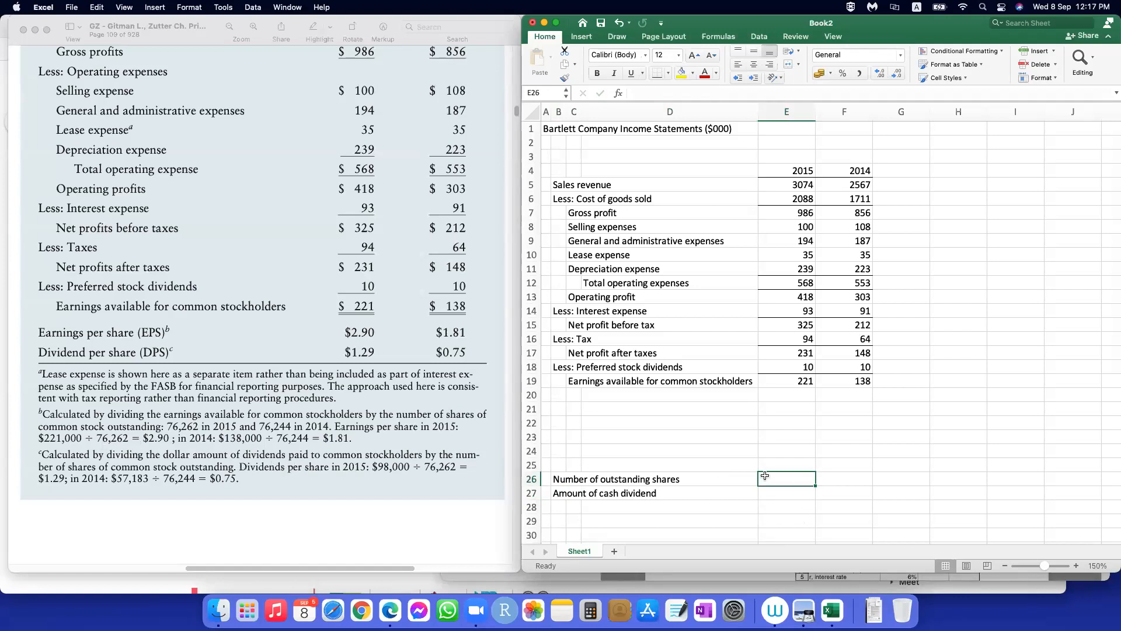
left_click(794, 465)
type("2015")
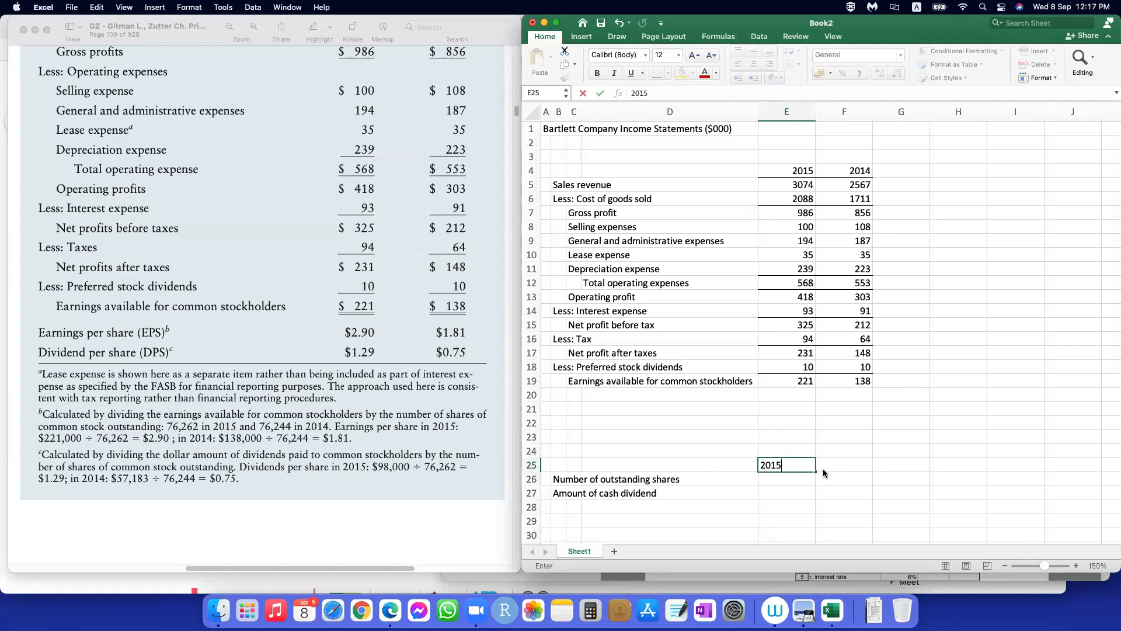
key("Return")
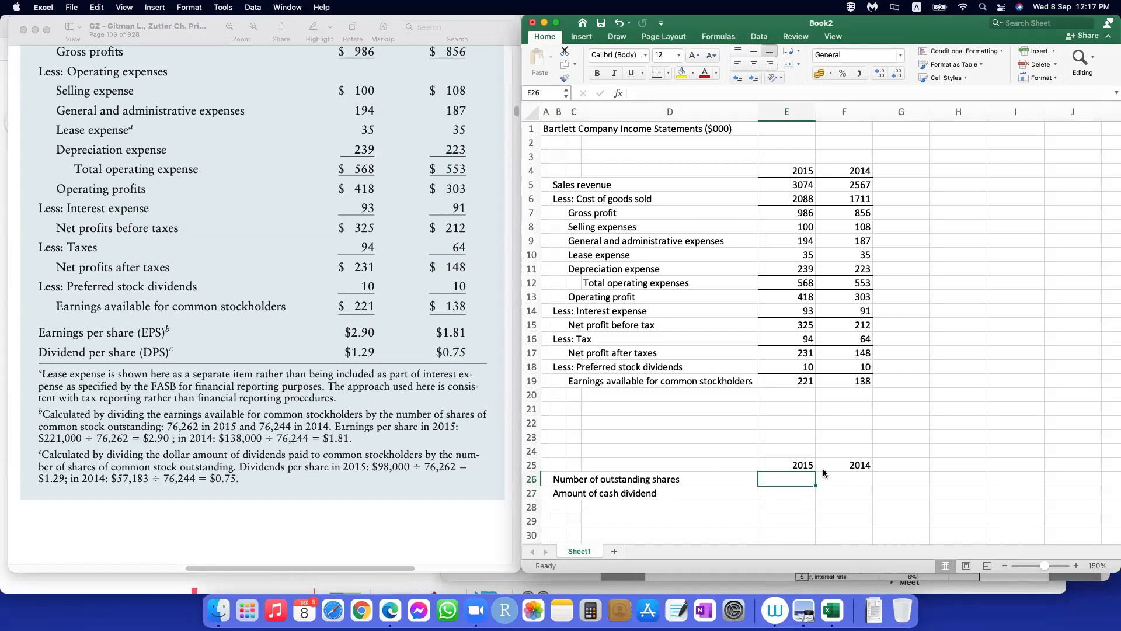
Step: Enter the number of outstanding shares as 76262 for 2015 in E26 and 76244 for 2014 in F26
type("76262")
key("Tab")
type("76")
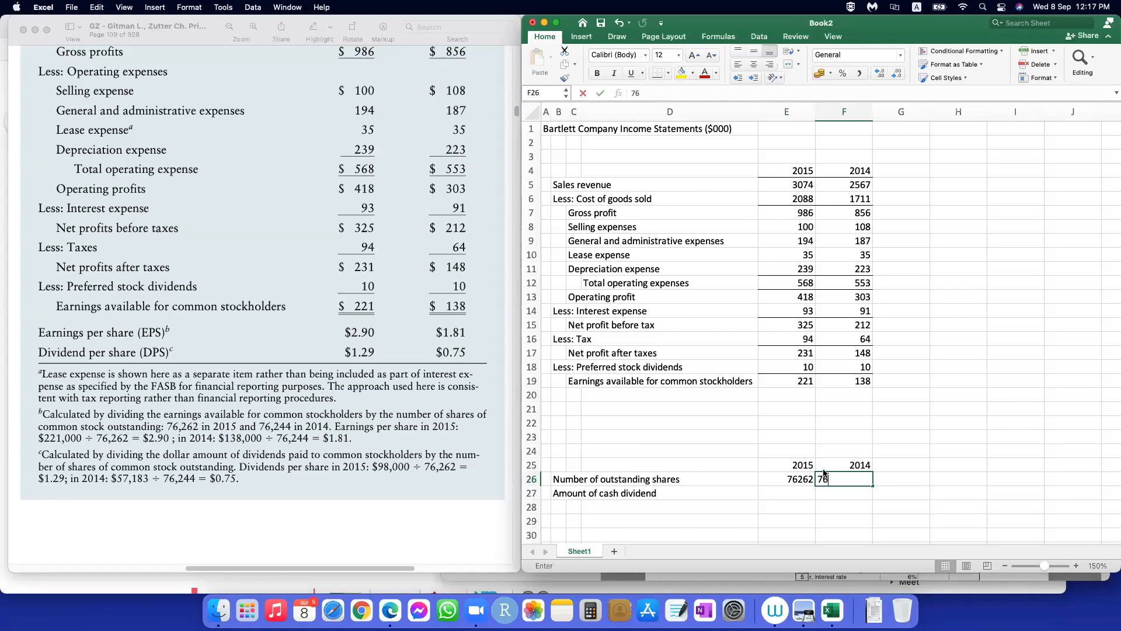
type("244")
key("Return")
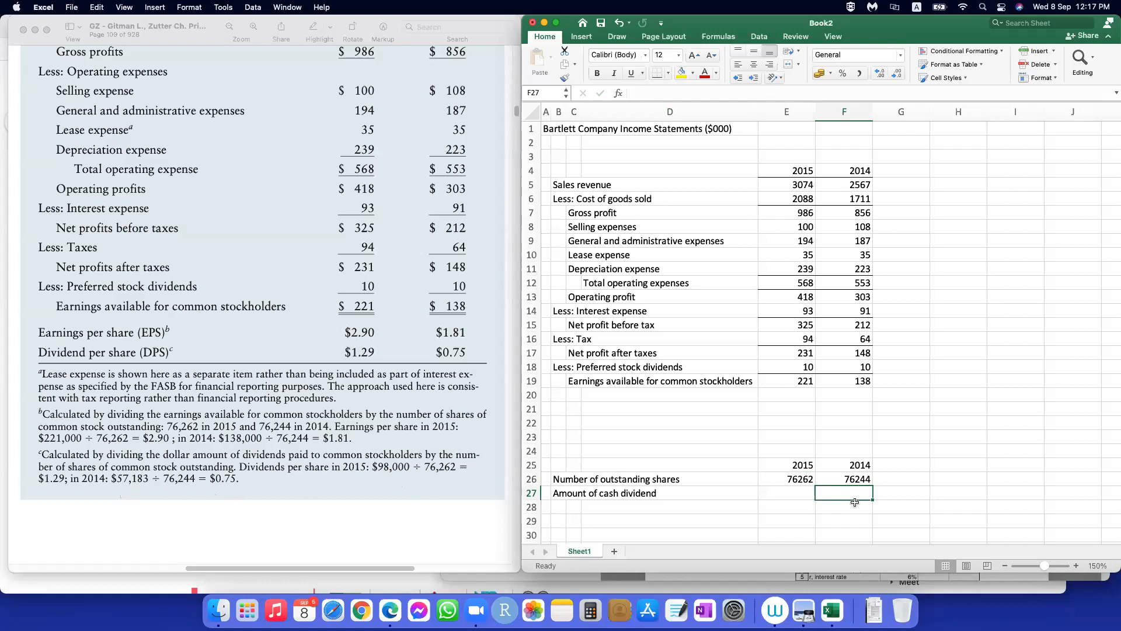
Step: Enter the cash dividend amounts as 98000 for 2015 in E27 and 57183 for 2014 in F27
key("Left")
type("98000")
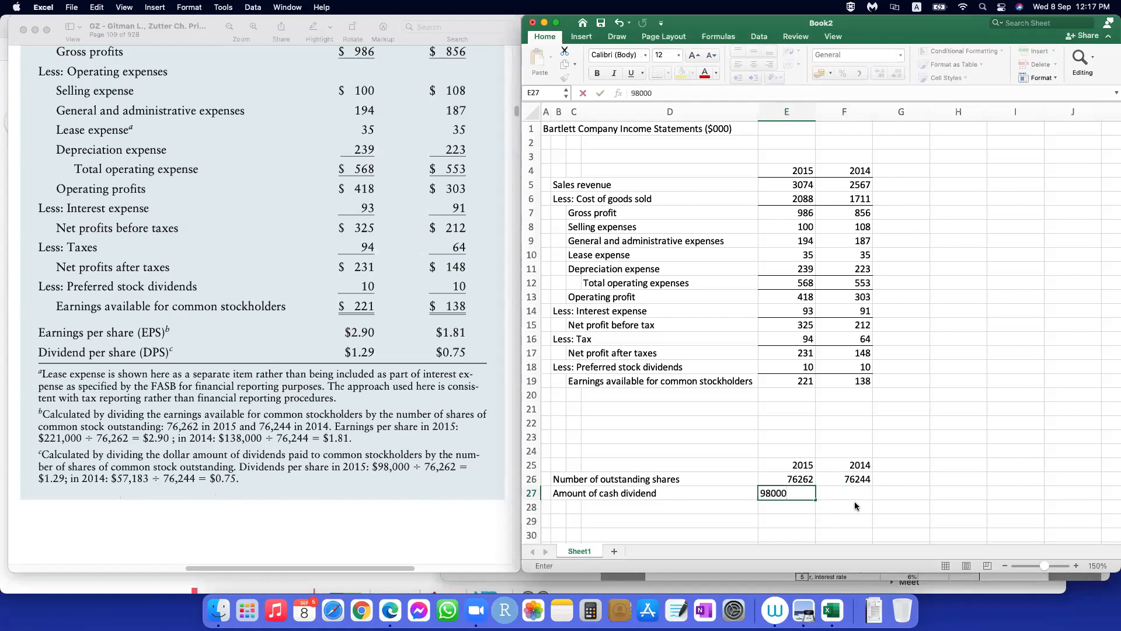
key("Tab")
key("Left")
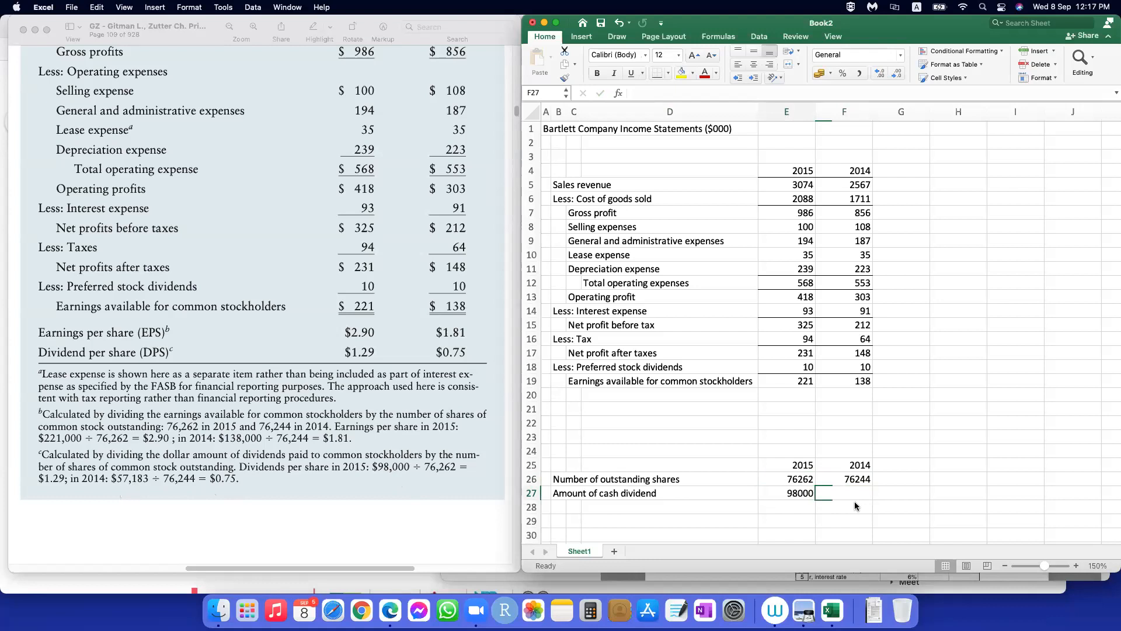
type("57183")
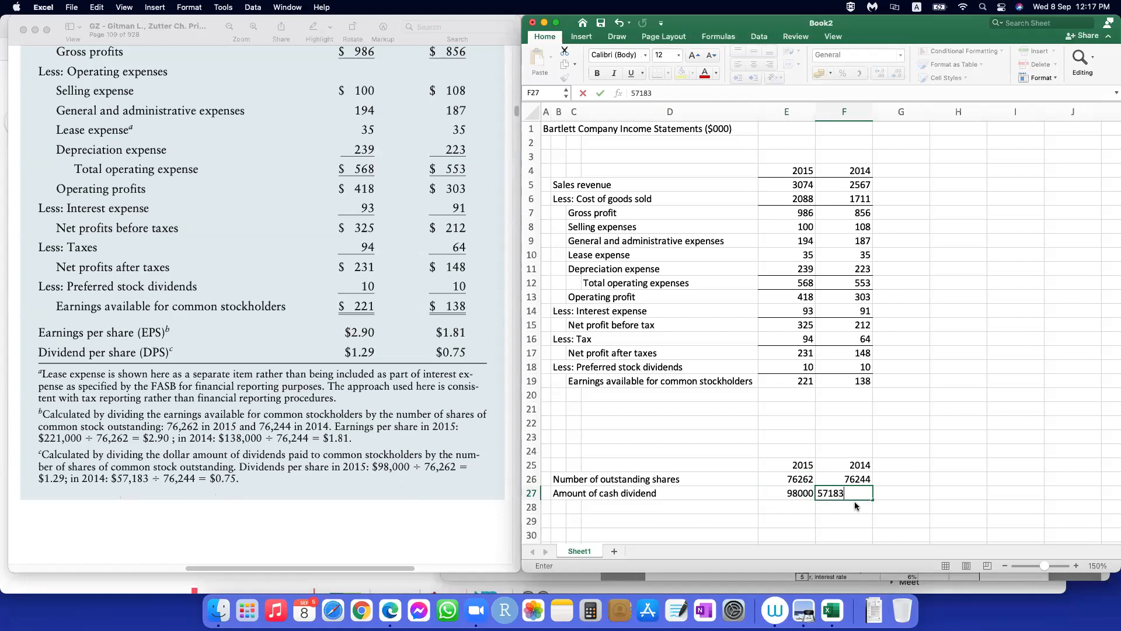
key("Return")
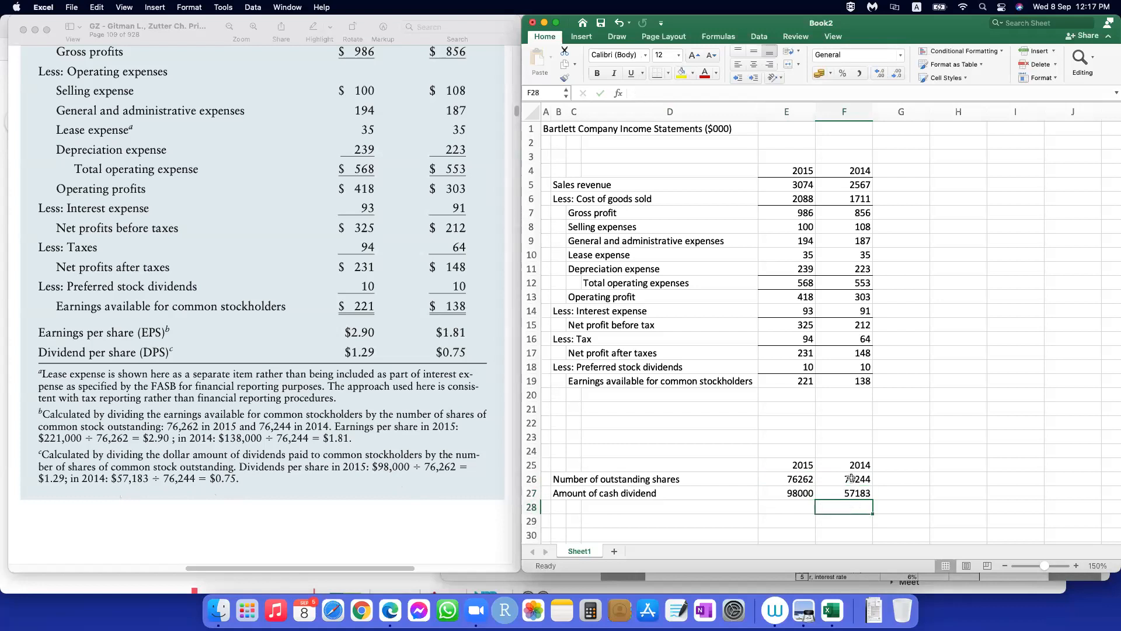
Step: Add a bottom border under the year headings in E25:F25
left_click_drag(787, 461, 856, 465)
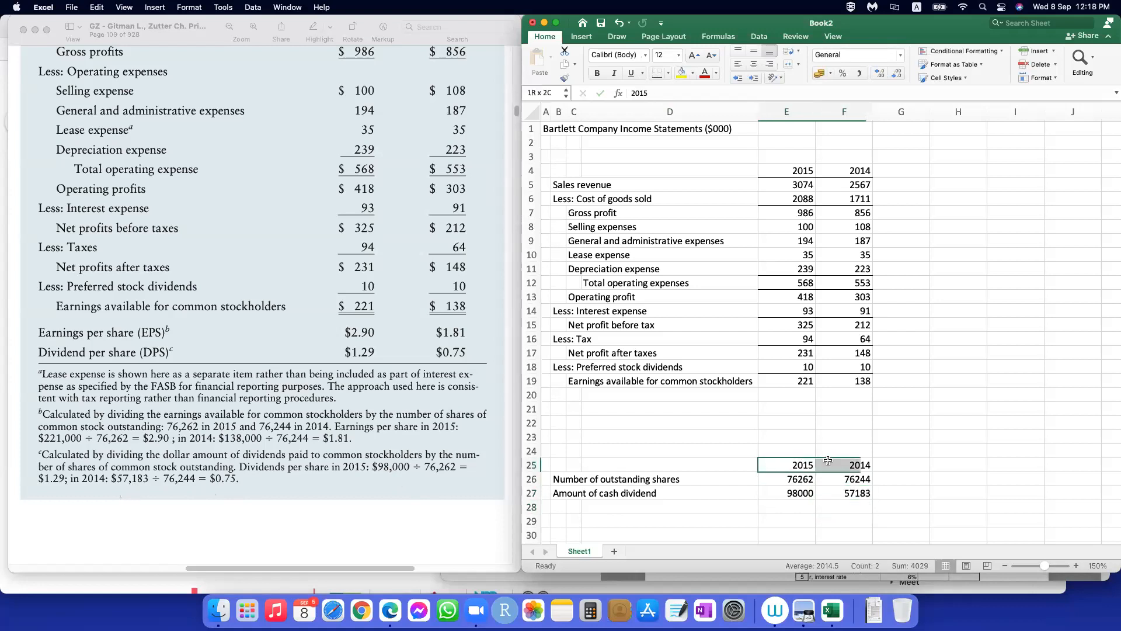
left_click(652, 71)
left_click(631, 492)
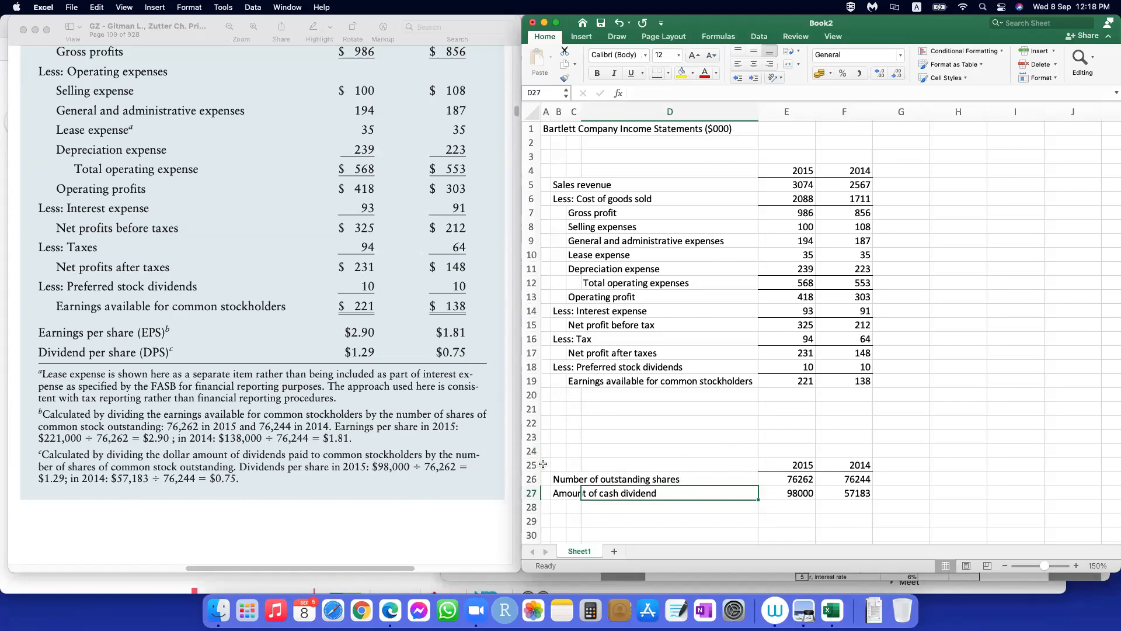
Step: Delete the empty rows 21 to 23 between the income statement and the share data
left_click_drag(538, 406, 535, 441)
right_click(531, 422)
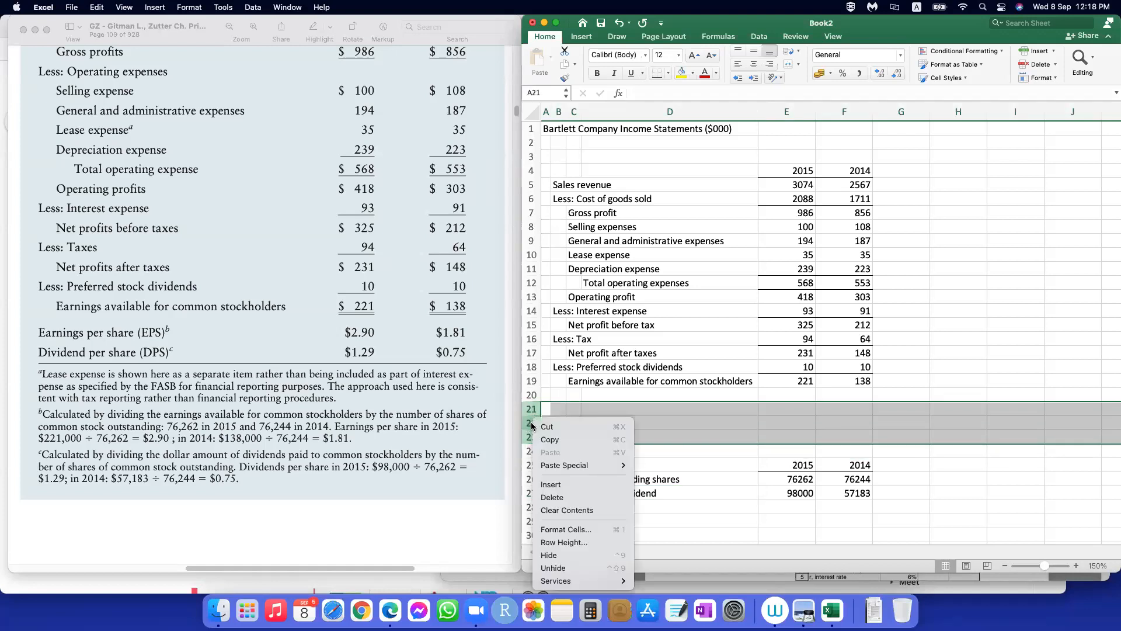
left_click(560, 496)
left_click(898, 491)
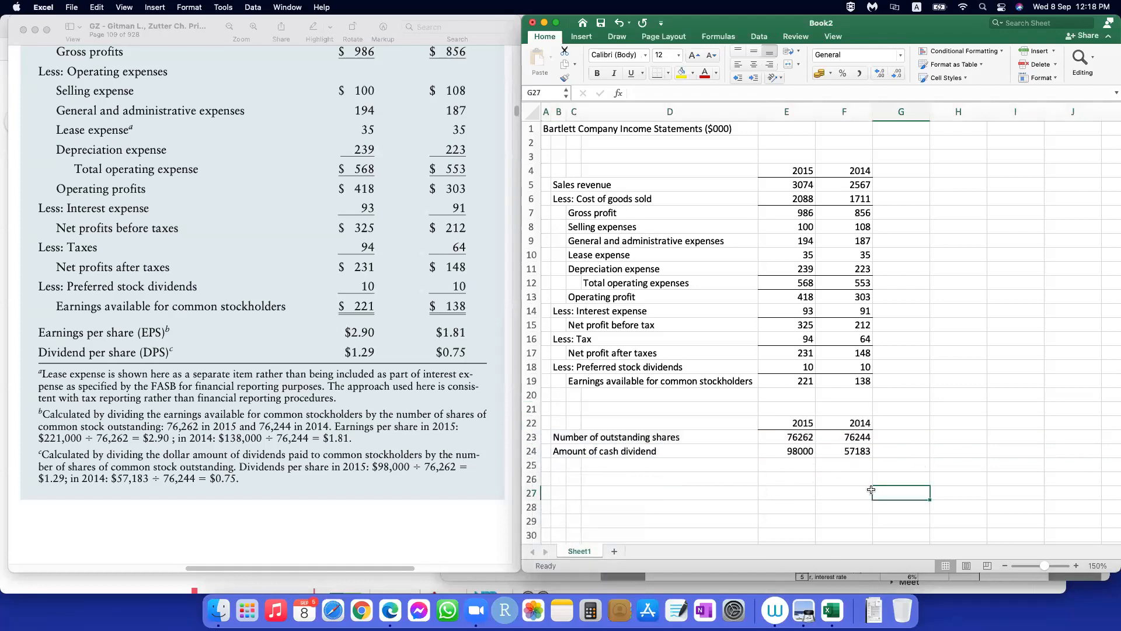
Step: Enter the label "Earning per share (EPS)" in B26, below the share and dividend data
scroll(702, 464, "down", 2)
left_click(596, 449)
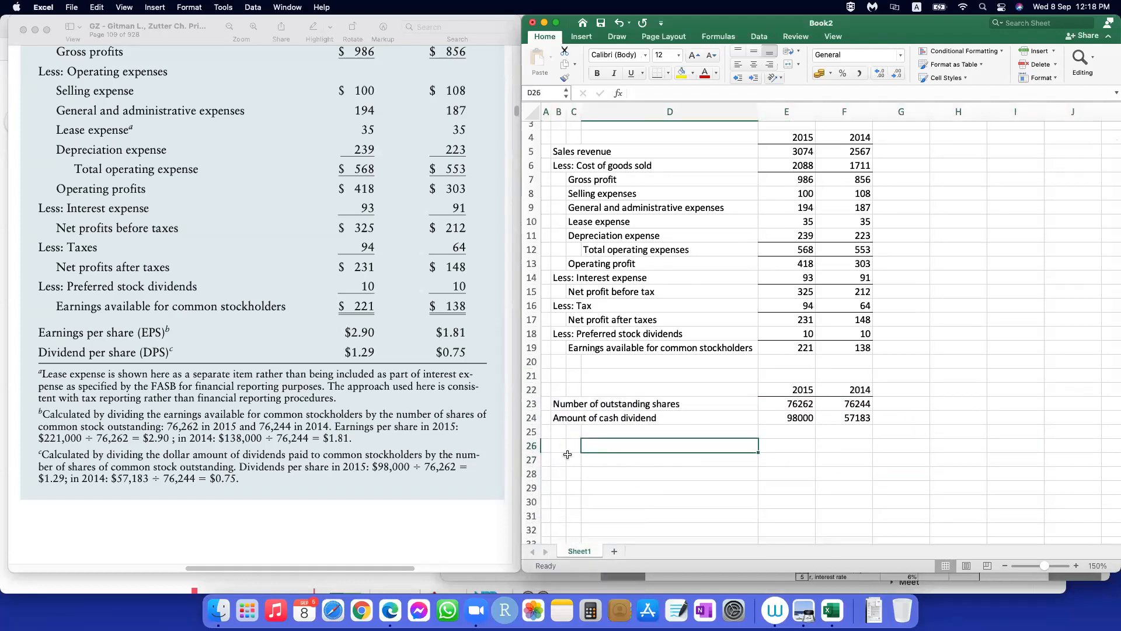
left_click(559, 448)
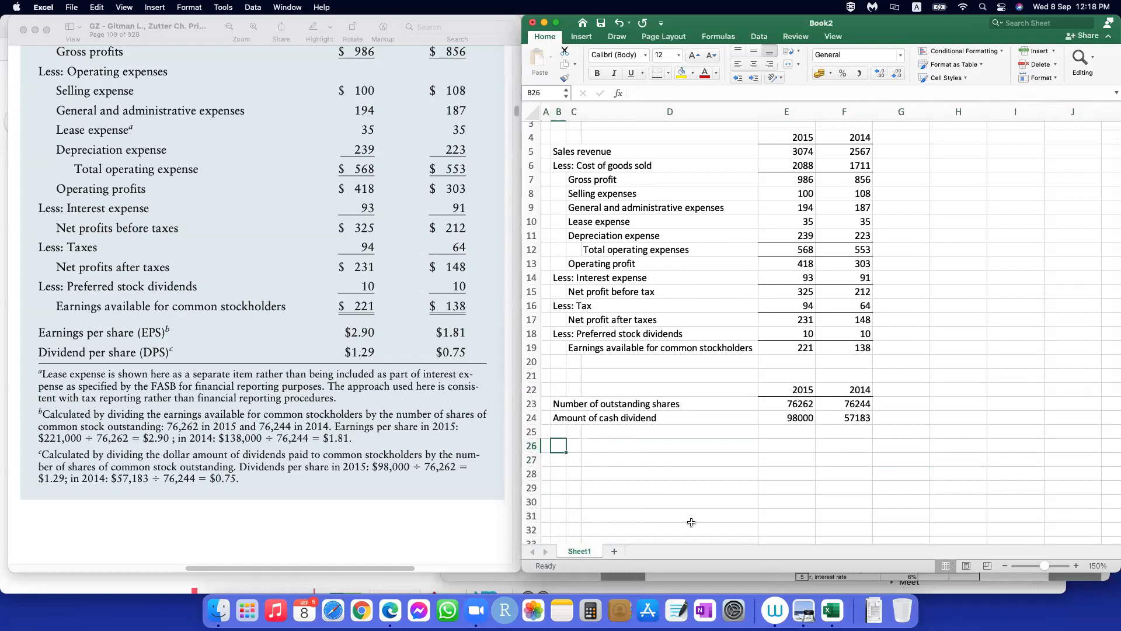
type("Earning per share")
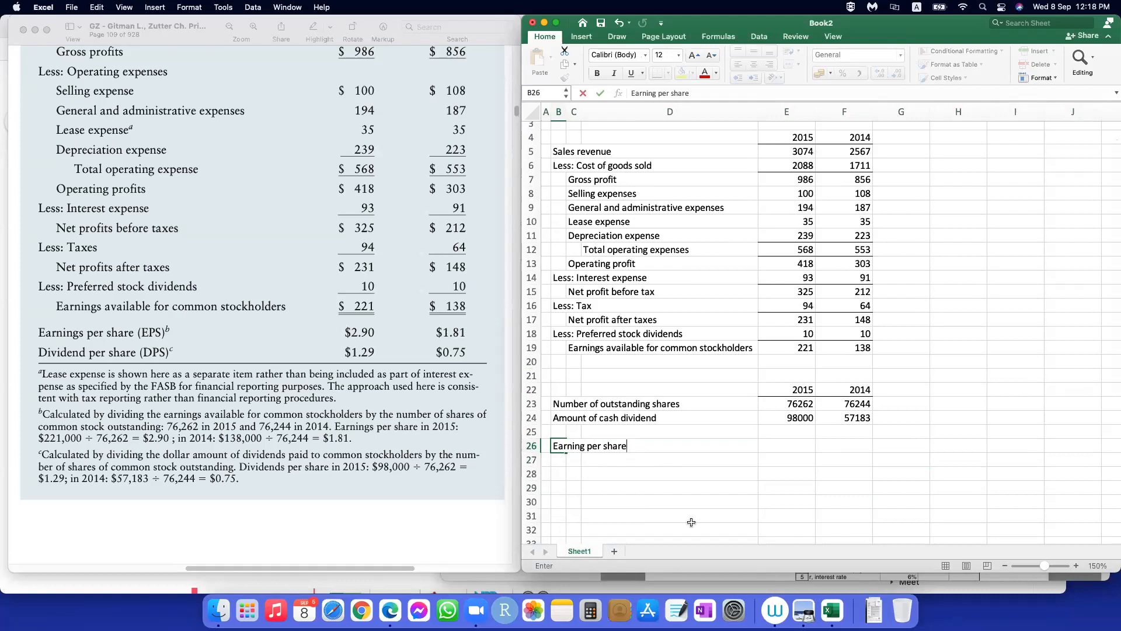
type(" (EPS)")
Step: Calculate the 2015 earnings per share in E26 with the formula =E19/E23
key("Tab")
key("Tab")
key("Tab")
type("=")
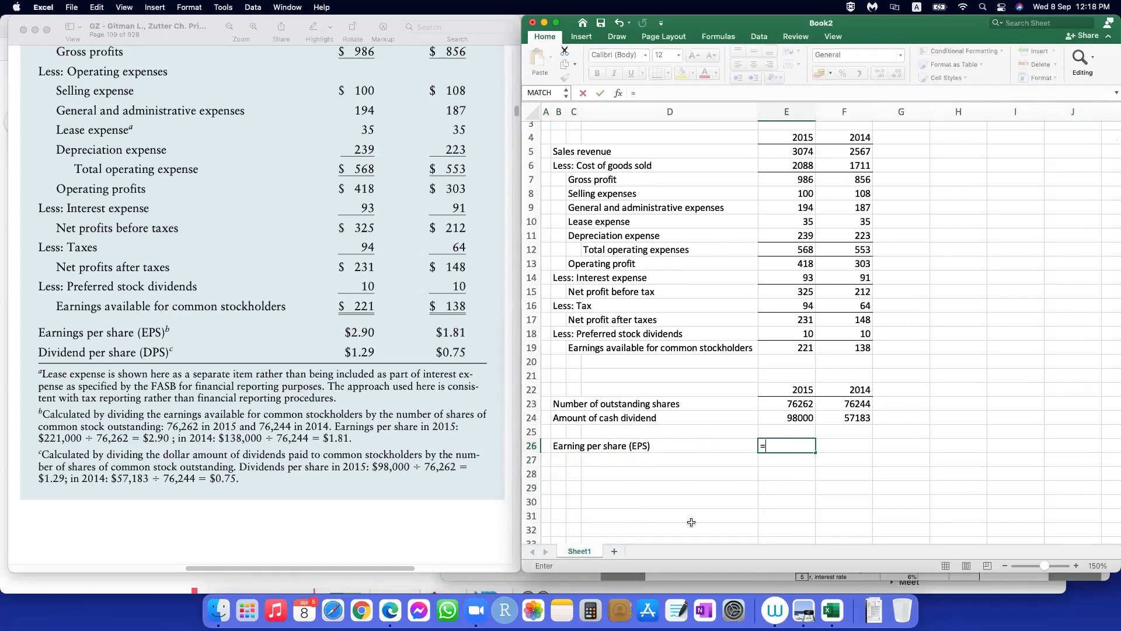
left_click(797, 346)
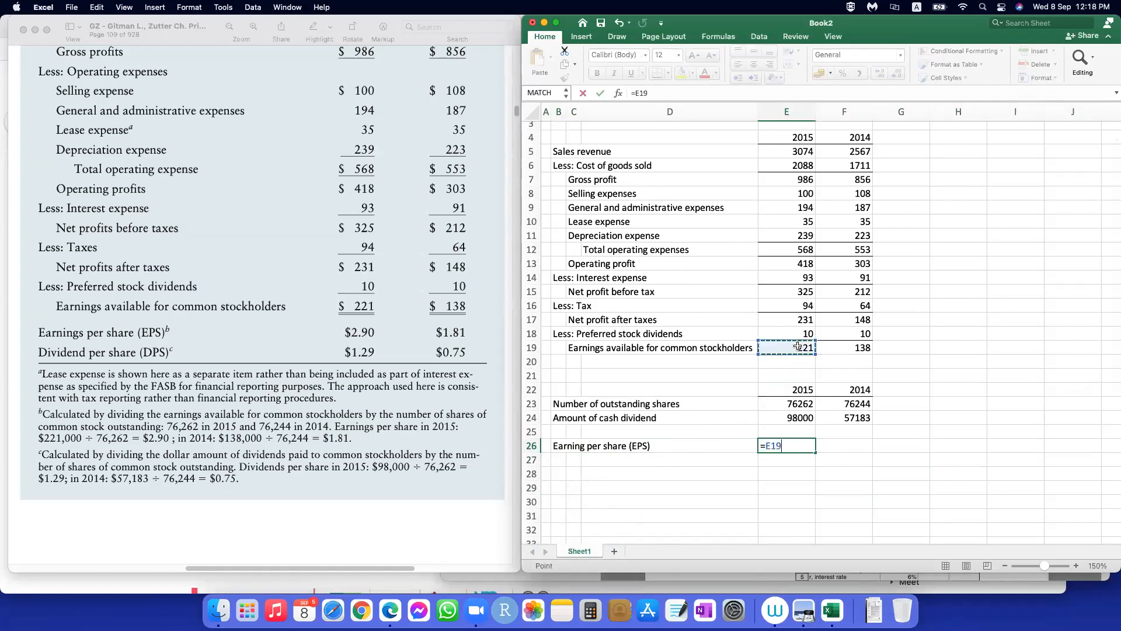
type("/")
left_click(794, 405)
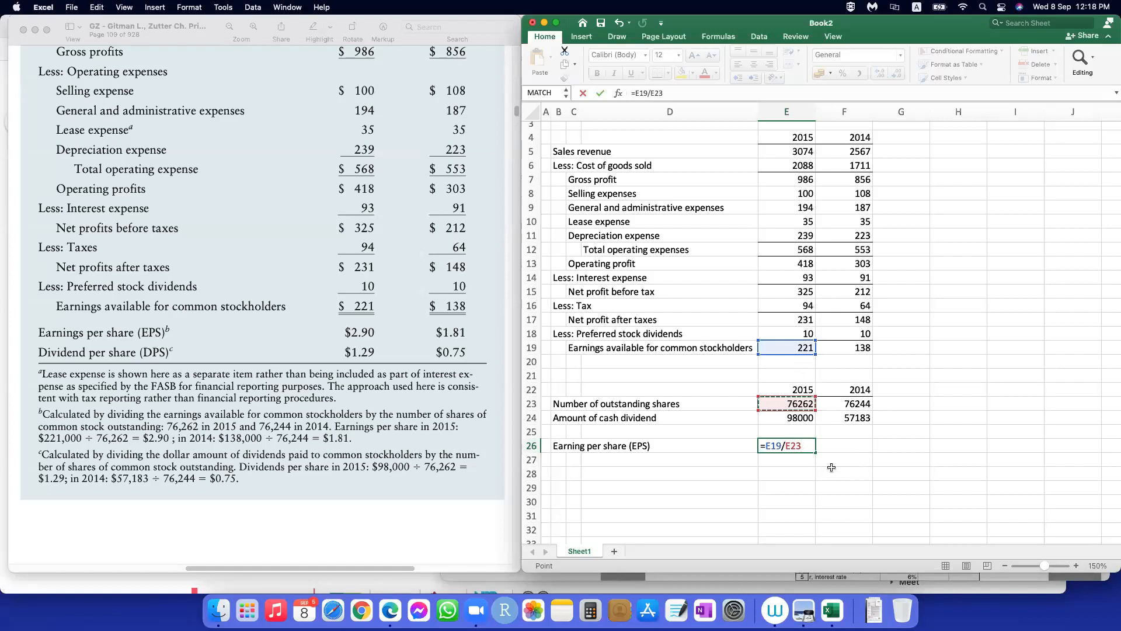
left_click(808, 447)
key("Return")
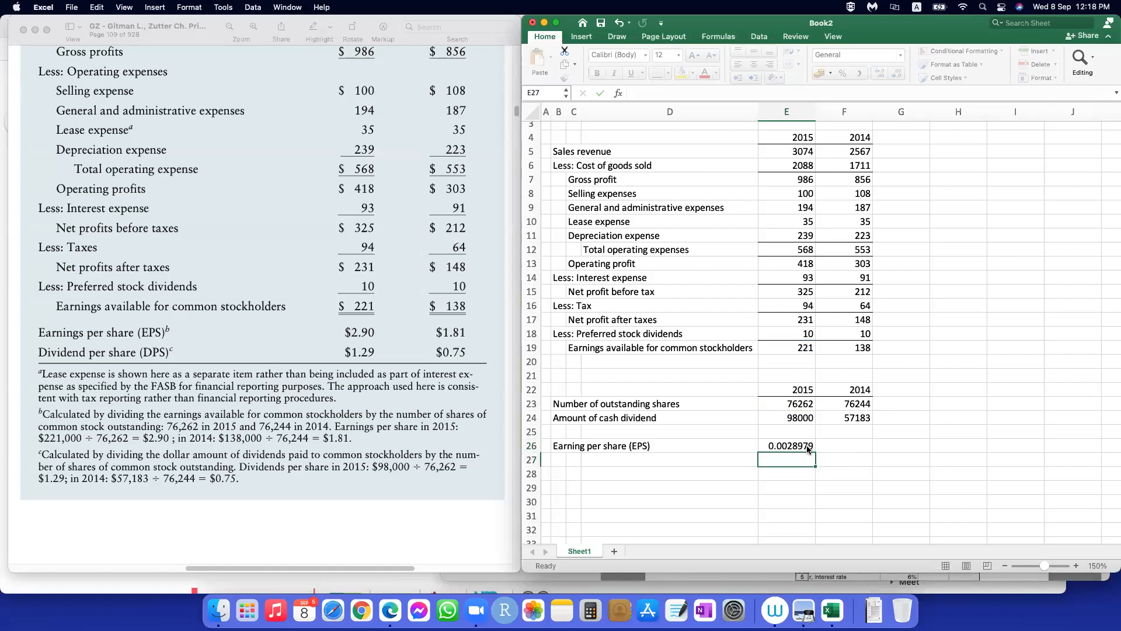
left_click(782, 445)
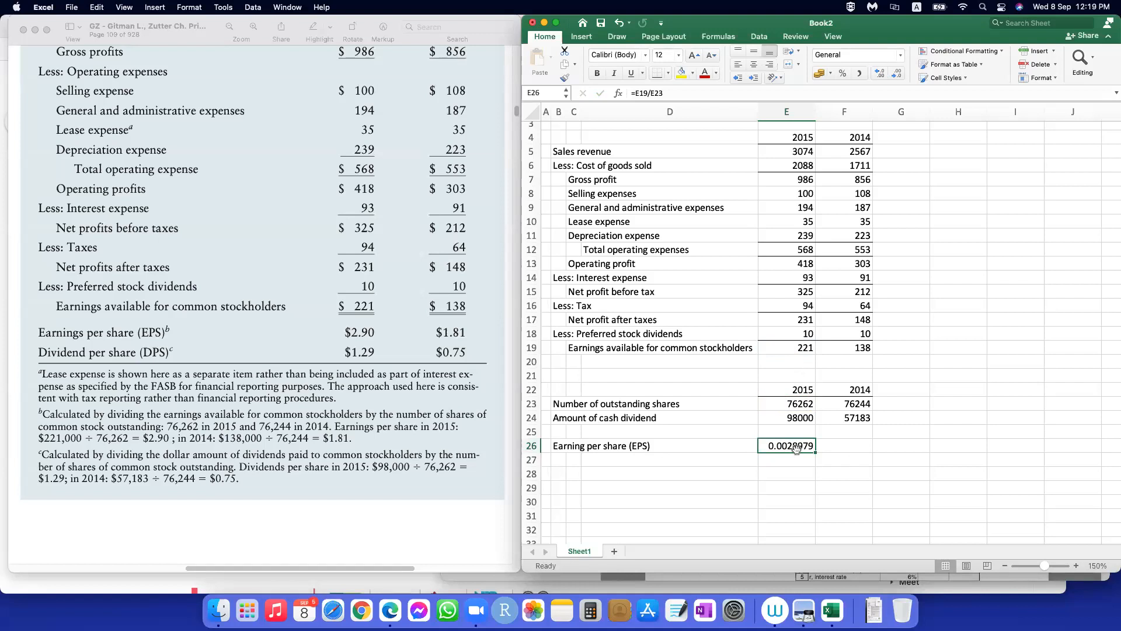
Step: Undo the 2015 earnings-per-share formula entered in E26
left_click(804, 347)
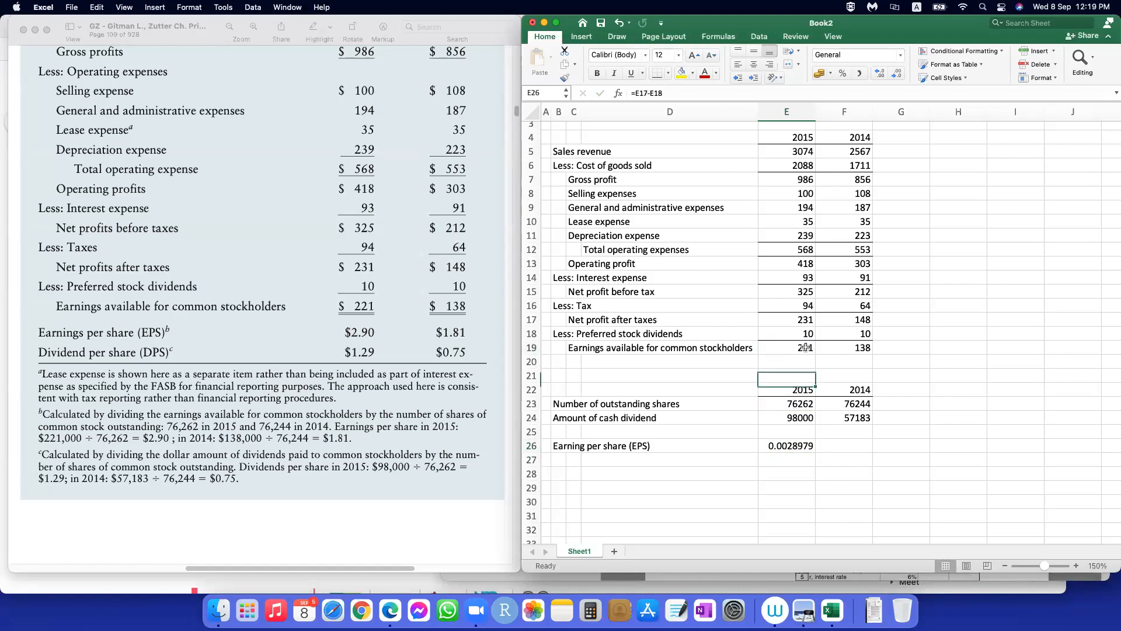
scroll(811, 403, "up", 2)
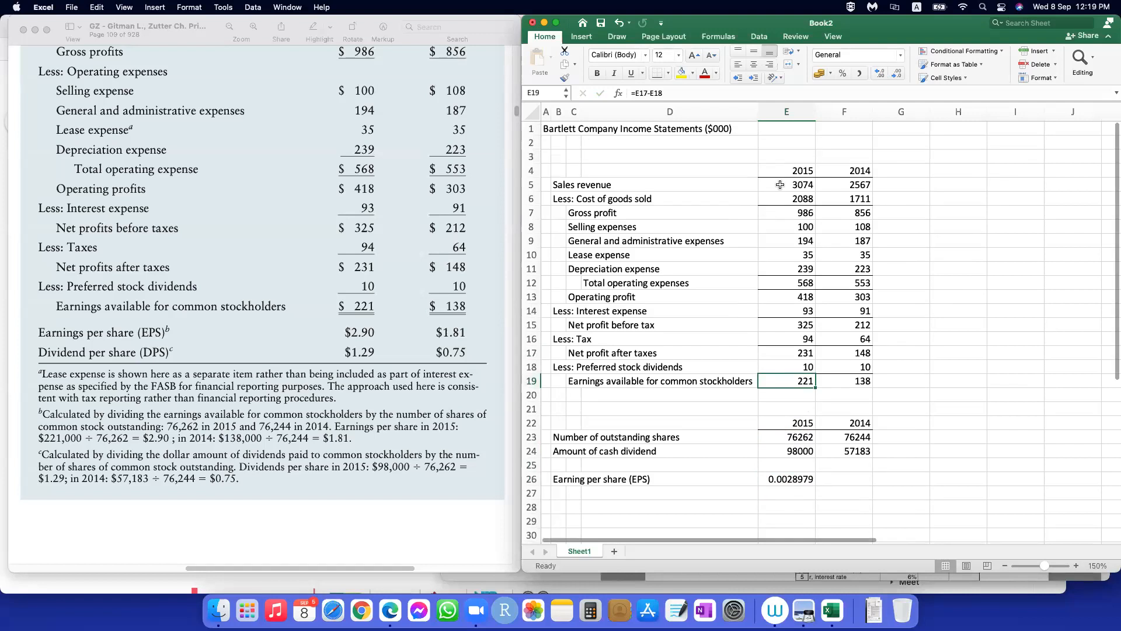
left_click(721, 129)
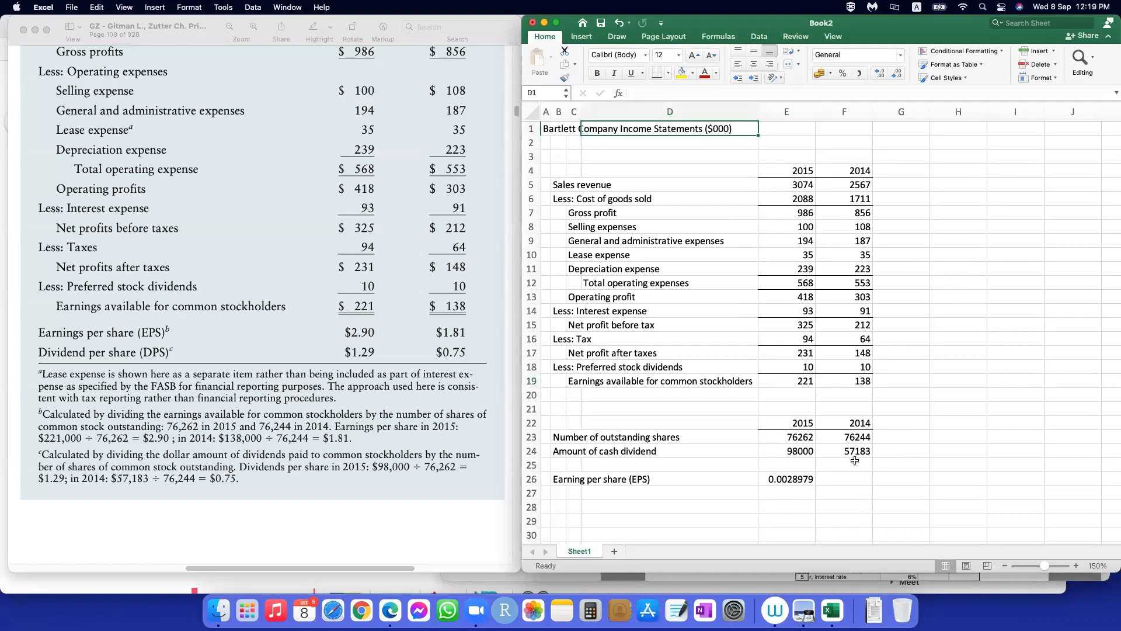
scroll(849, 458, "down", 2)
left_click(791, 444)
left_click(648, 92)
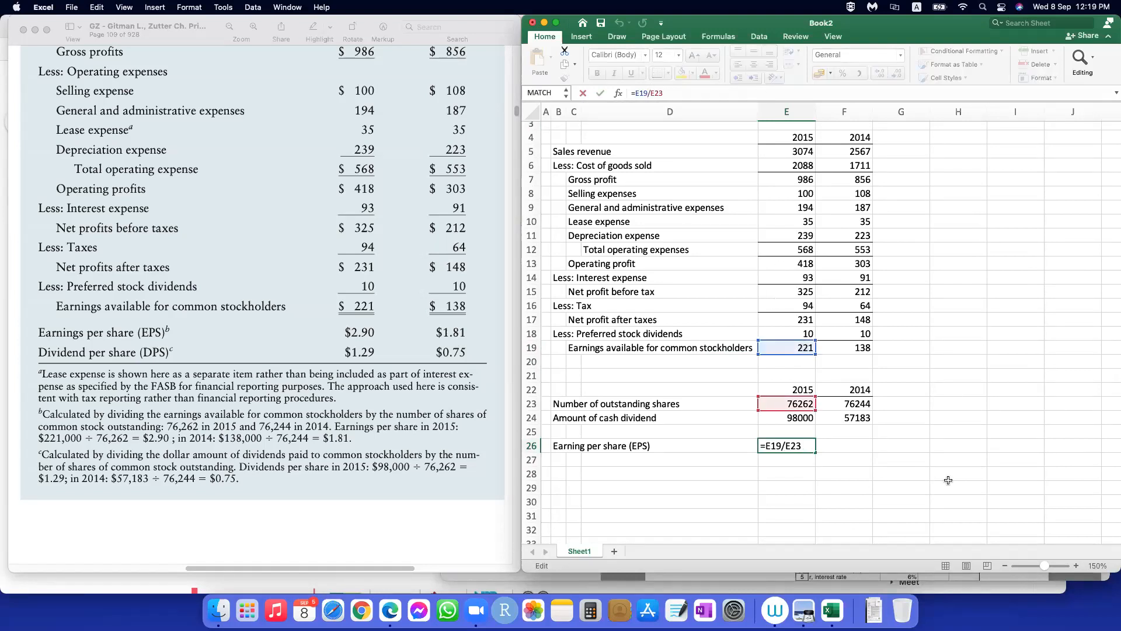
left_click(899, 487)
key("cmd+z")
left_click(847, 472)
scroll(807, 283, "up", 2)
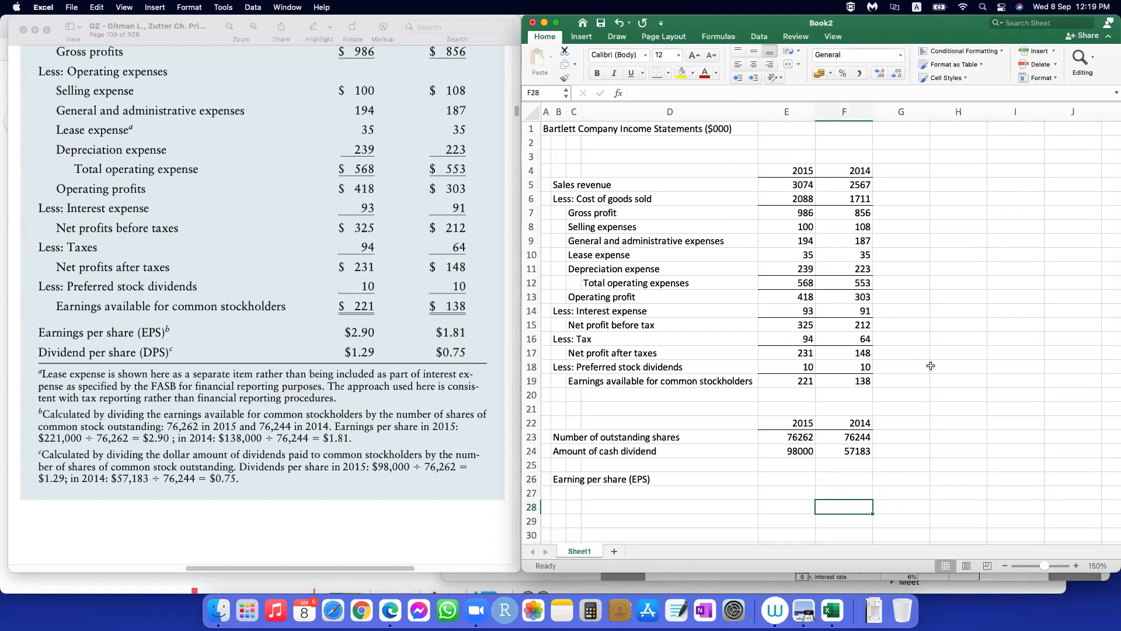
Step: Calculate the 2015 earnings per share in E26 with the formula =E19*1000/E23
left_click(778, 476)
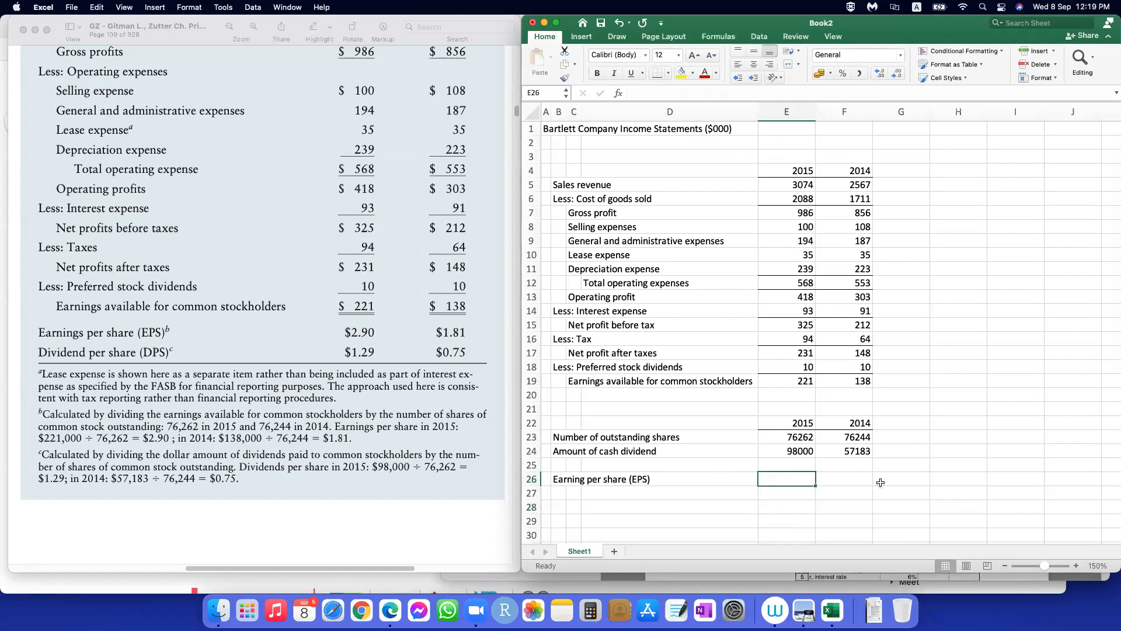
type("=")
left_click(790, 383)
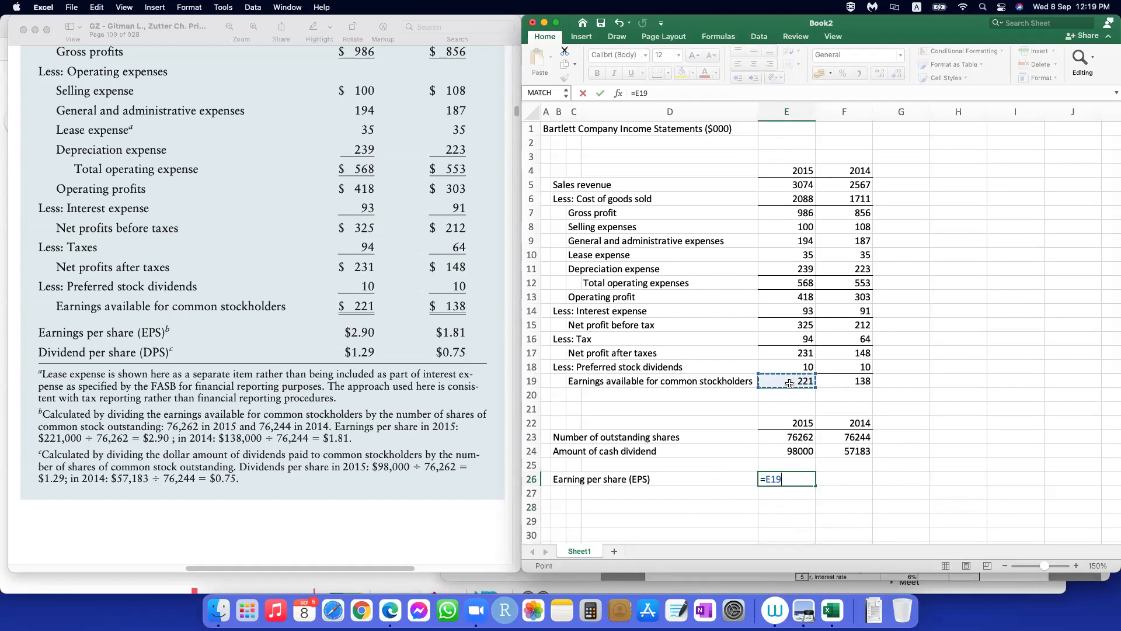
type("*1000/")
left_click(782, 438)
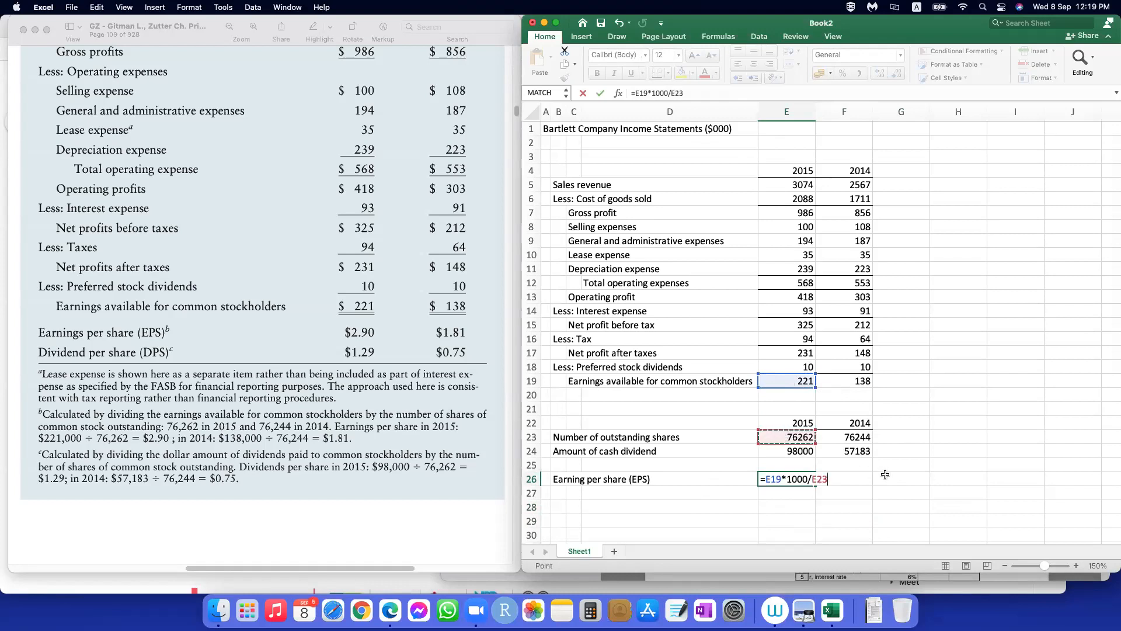
key("Return")
Step: Format the 2015 earnings per share in E26 to show two decimal places
left_click(795, 480)
left_click(896, 75)
left_click(897, 75)
left_click(896, 75)
left_click(896, 75)
left_click(897, 74)
left_click(896, 75)
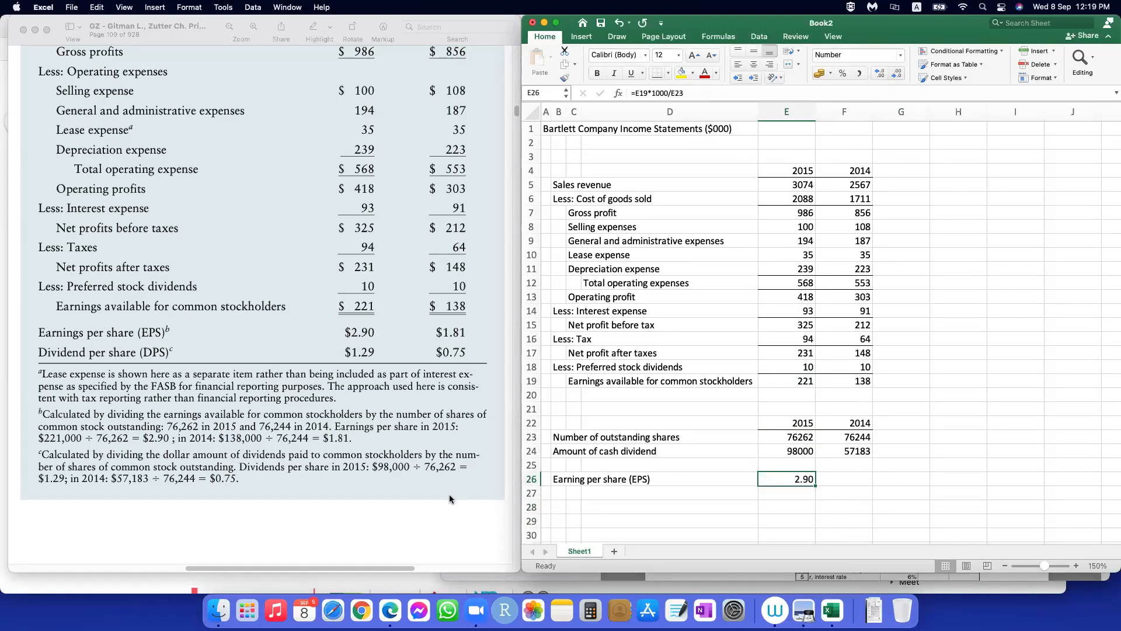
Step: Enter the label "Dividend per share (DPS)" in B27, below the earnings per share label
left_click(559, 494)
type("Dividend per share")
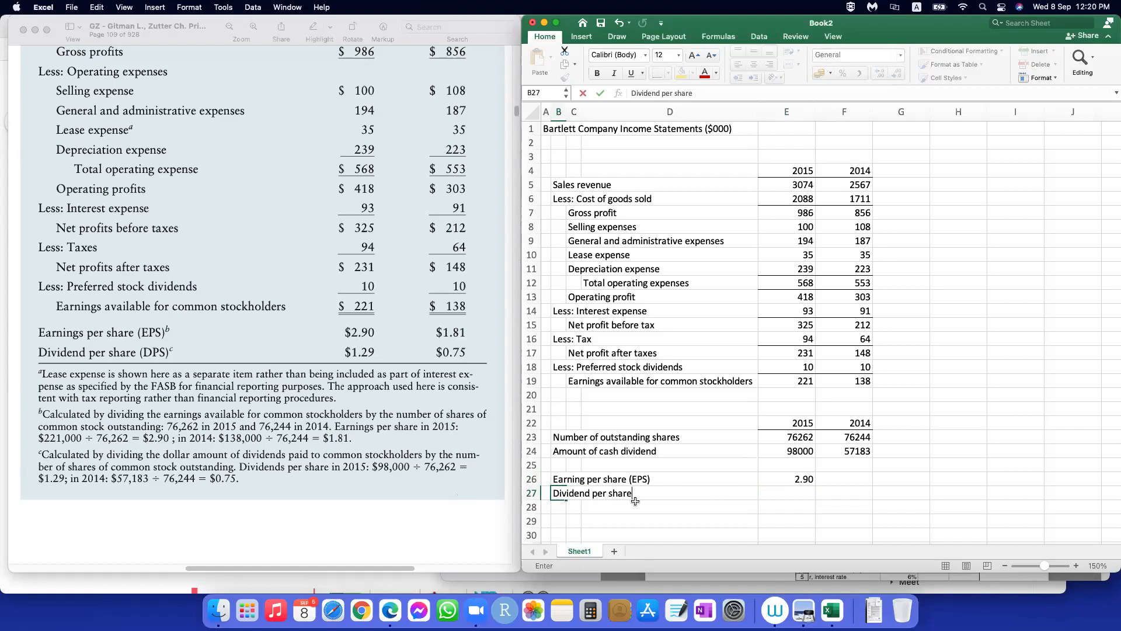
type(" (DPS)")
key("Tab")
Step: Calculate the 2015 dividend per share in E27 with the formula =E24/E23
type("=")
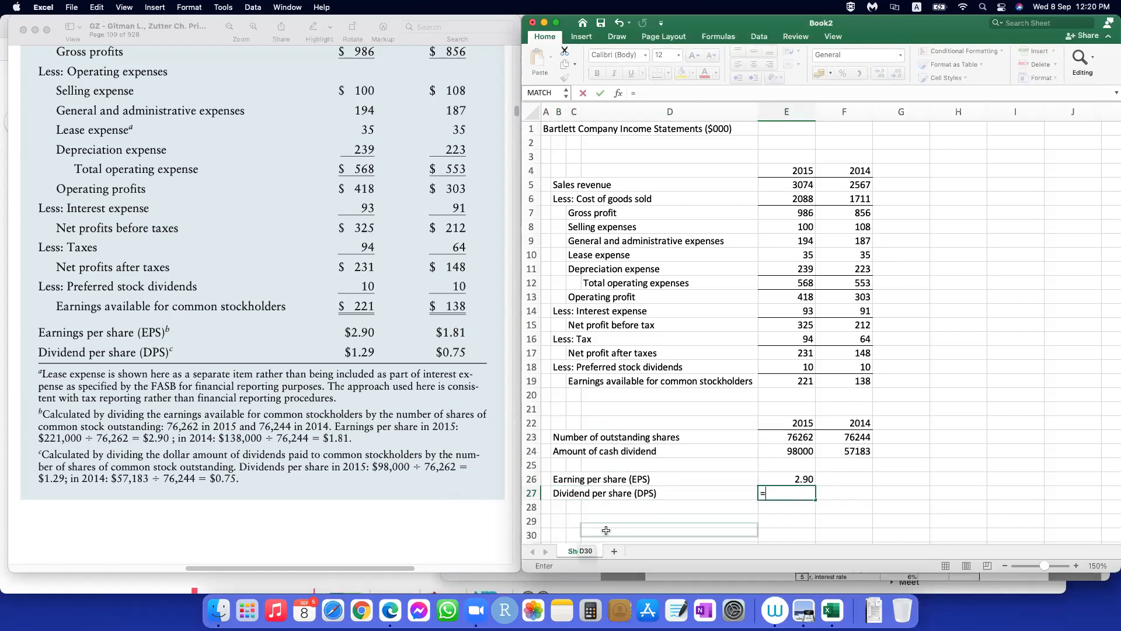
left_click(790, 451)
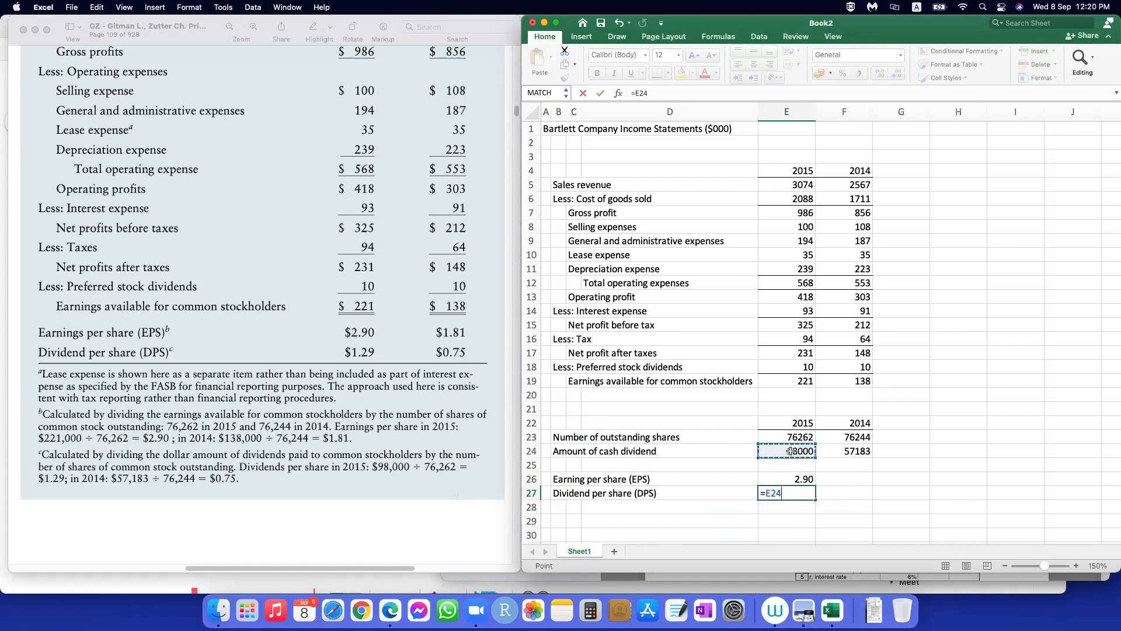
type("/")
left_click(798, 437)
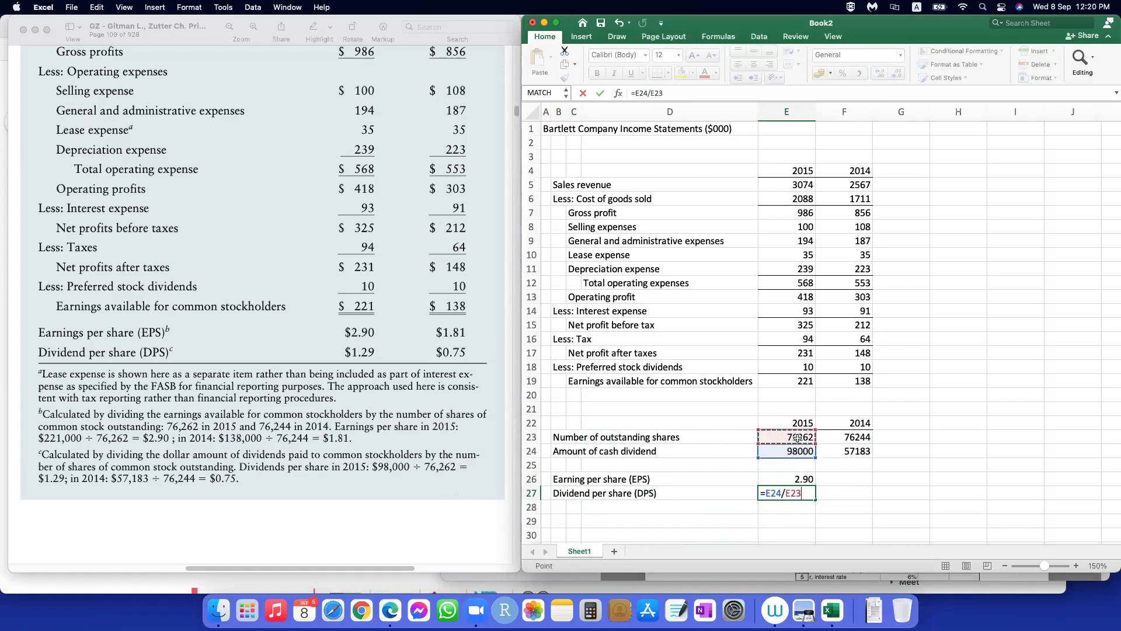
key("Return")
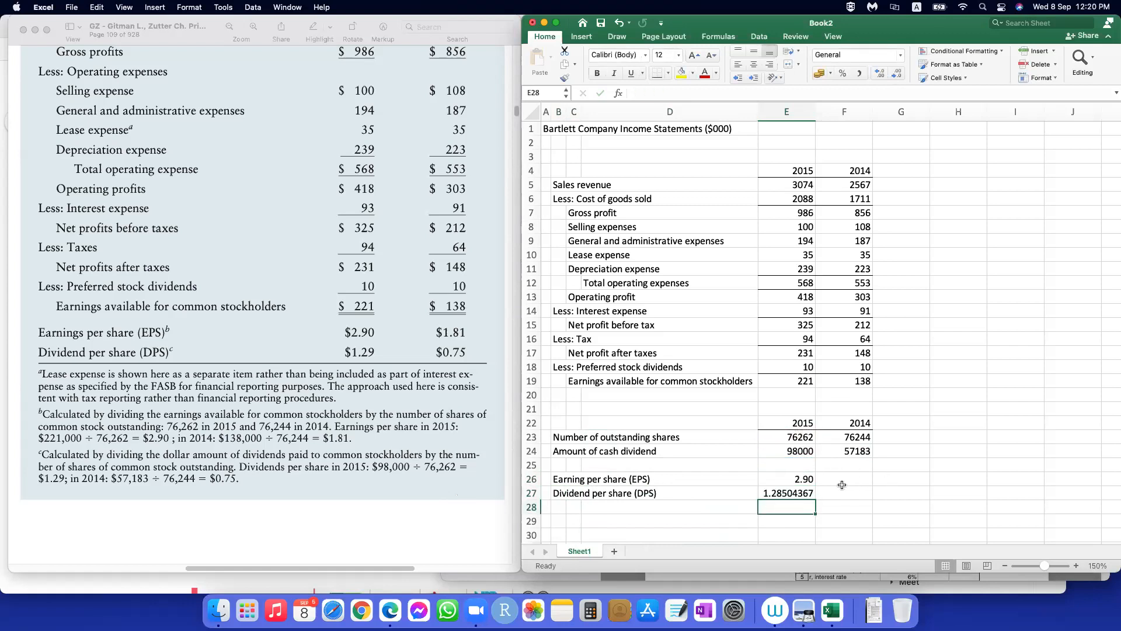
Step: Format the 2015 dividend per share in E27 to show two decimal places
left_click(799, 489)
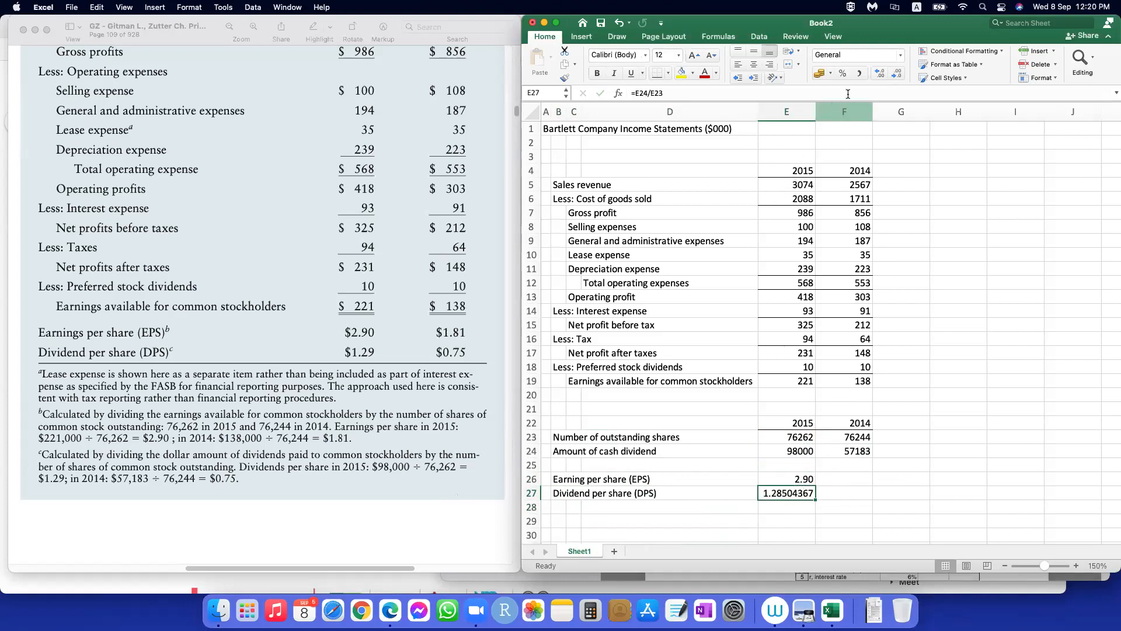
left_click(898, 74)
left_click(897, 74)
left_click(898, 74)
left_click(898, 75)
left_click(897, 74)
left_click(897, 74)
Step: Fill the per-share formulas from E26:E27 across to the 2014 column in F26:F27
left_click(836, 504)
left_click_drag(804, 479, 864, 492)
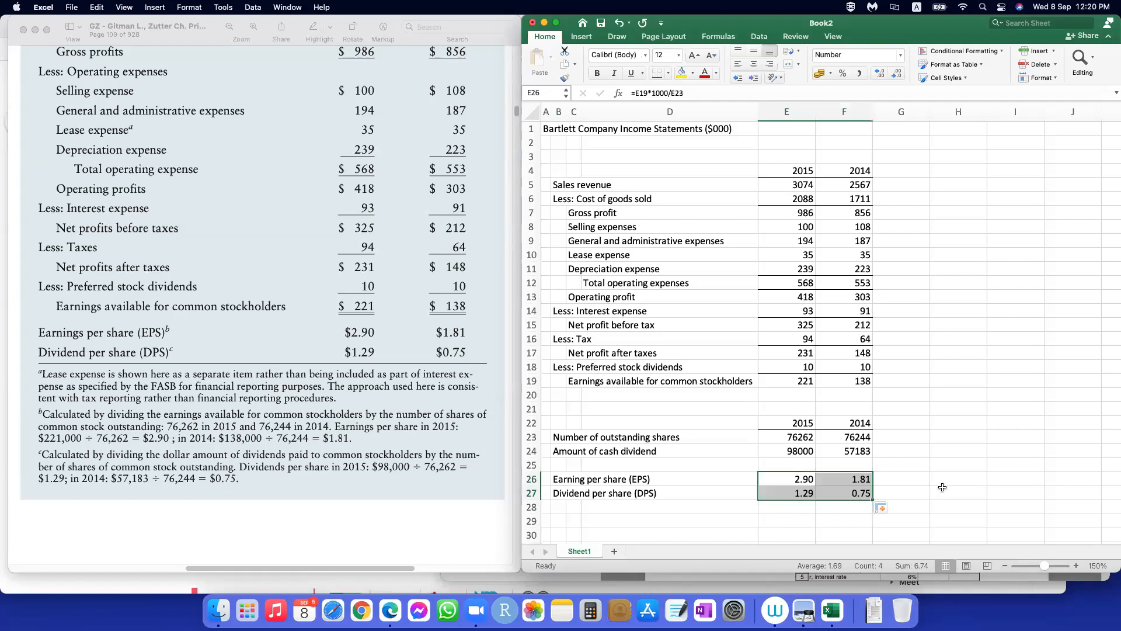
left_click(1019, 475)
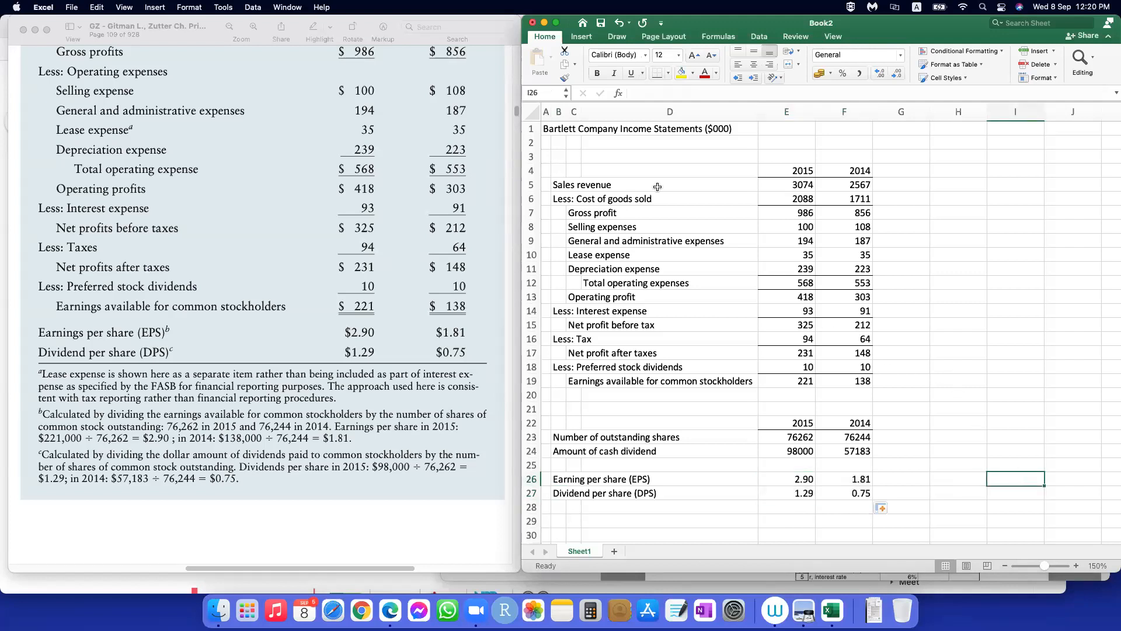
Step: Enter the heading "For the years ended December 31" in E2, above the income statement's year columns
scroll(257, 236, "up", 5)
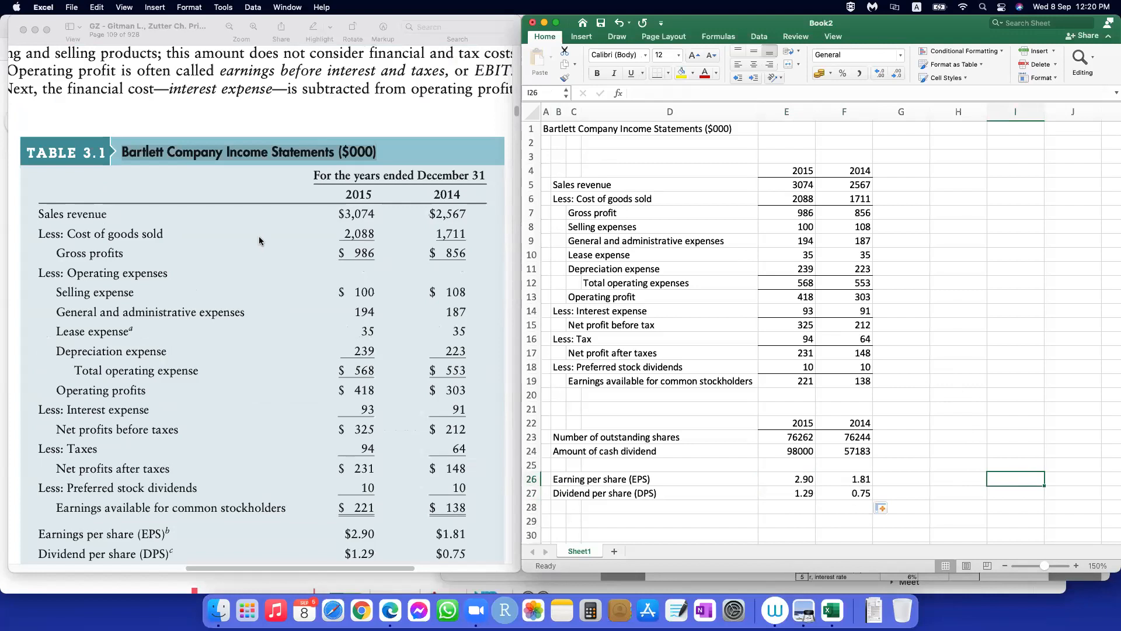
left_click(772, 155)
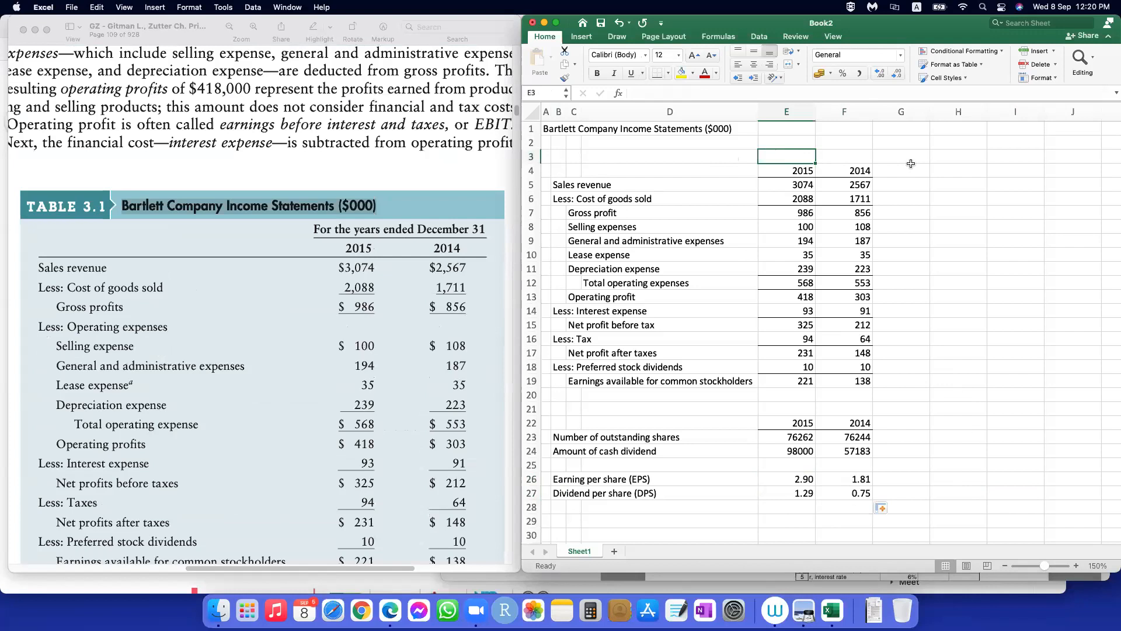
key("Up")
type("For the year e")
key("BackSpace")
key("BackSpace")
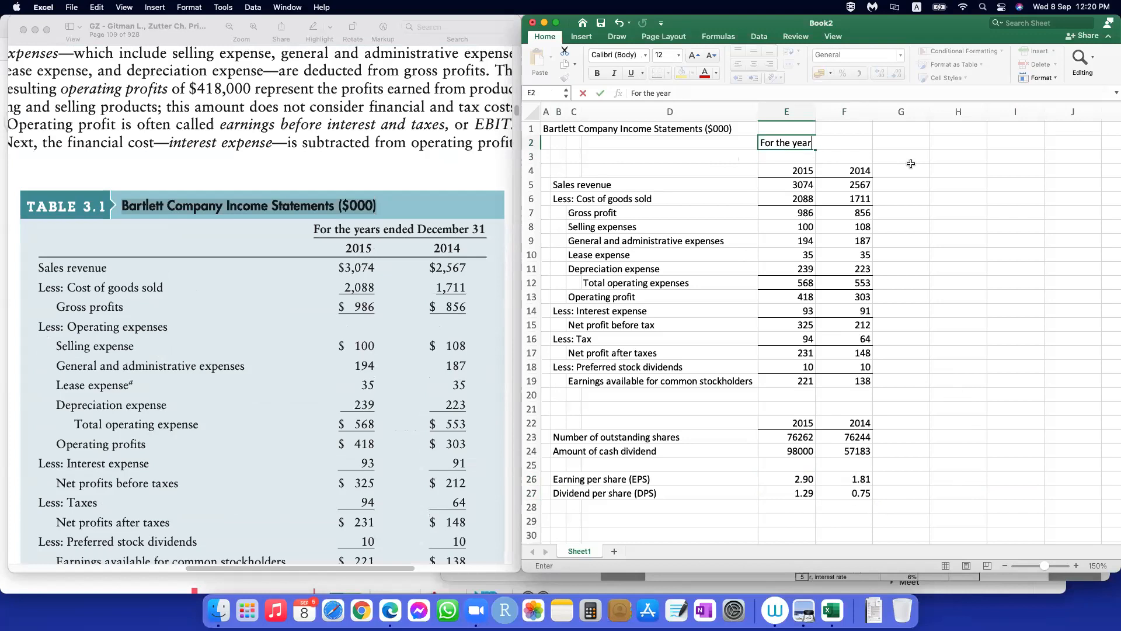
type("s ended D")
type("ecember 31")
left_click(991, 342)
Step: Locate Table 3.2, the Bartlett Company Balance Sheets, in the textbook PDF and look for free space below the per-share data in the worksheet
scroll(863, 366, "down", 3)
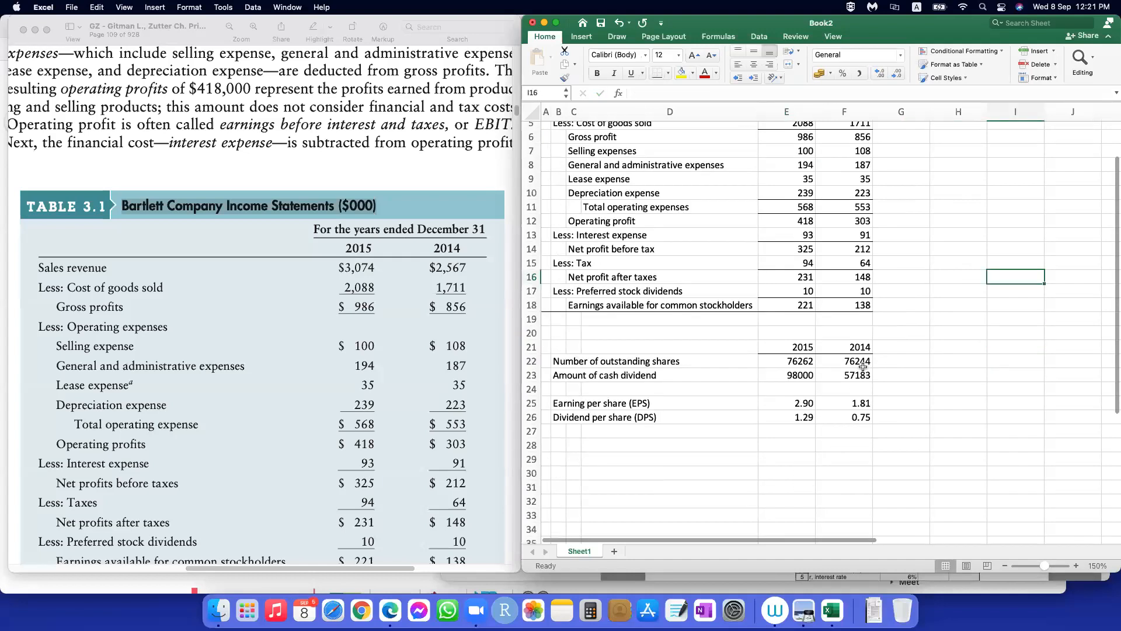
scroll(863, 363, "down", 3)
scroll(862, 364, "up", 5)
scroll(191, 446, "down", 5)
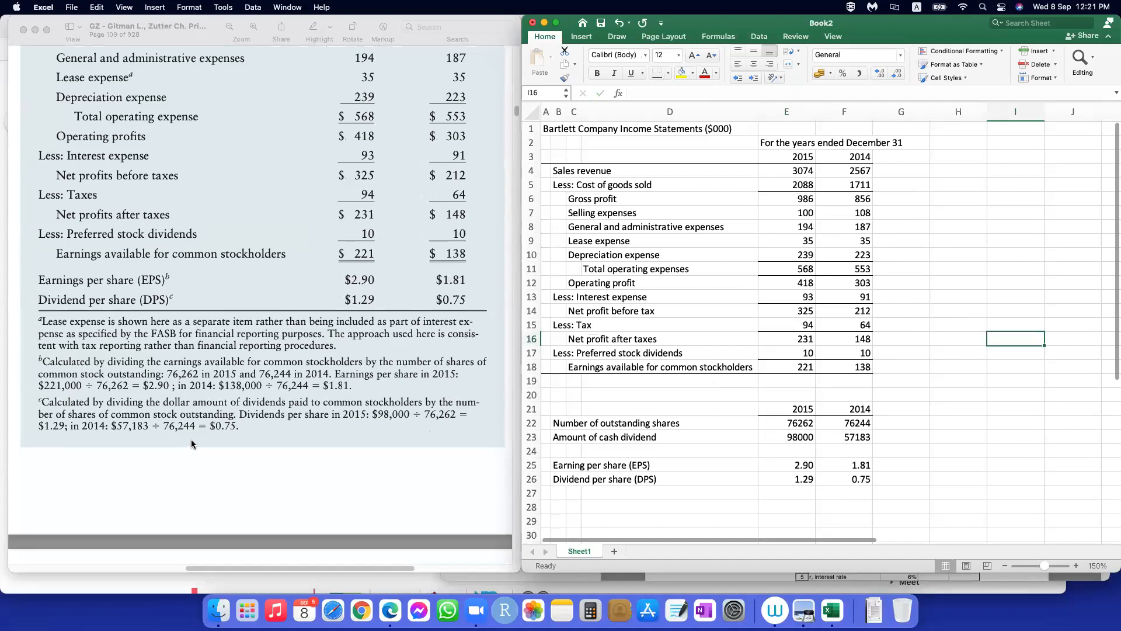
scroll(191, 444, "down", 5)
scroll(195, 440, "down", 3)
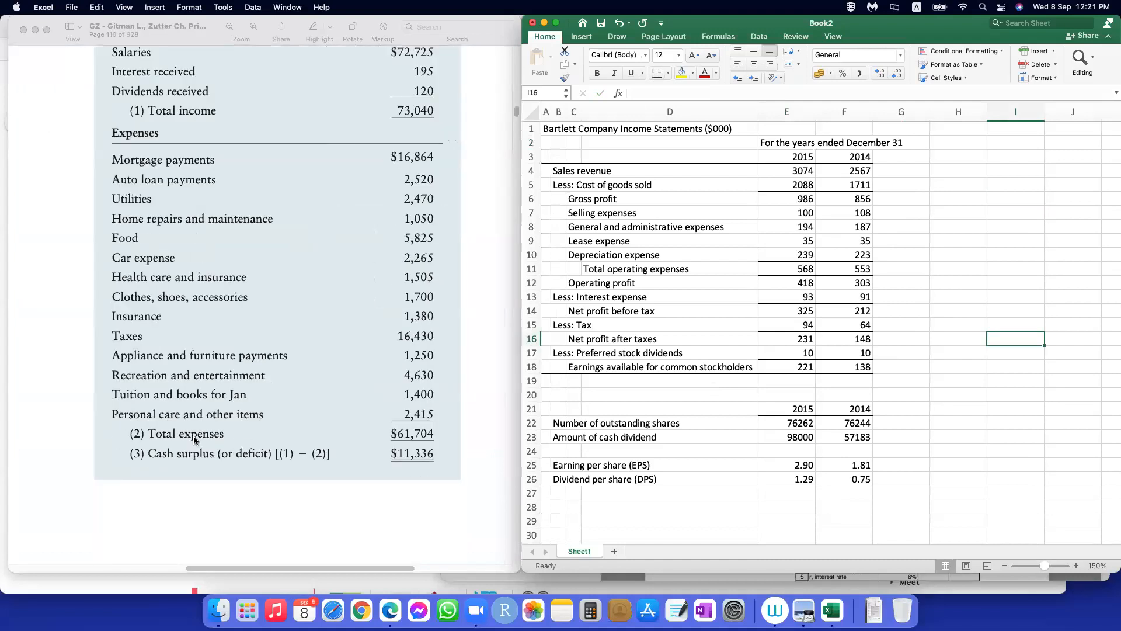
scroll(193, 435, "down", 8)
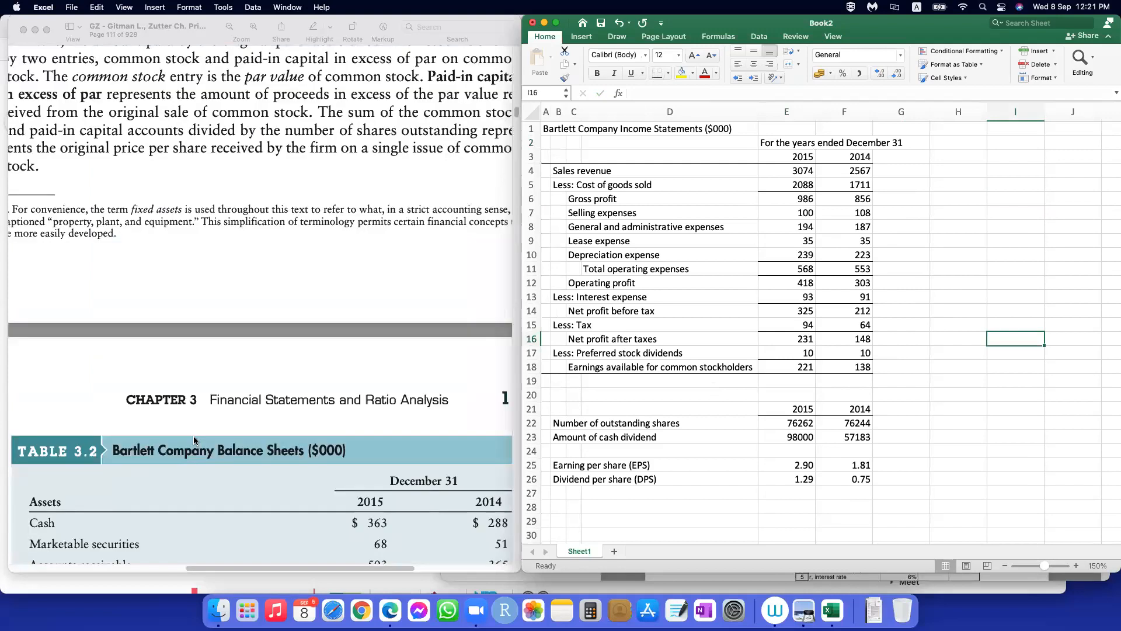
scroll(194, 436, "down", 8)
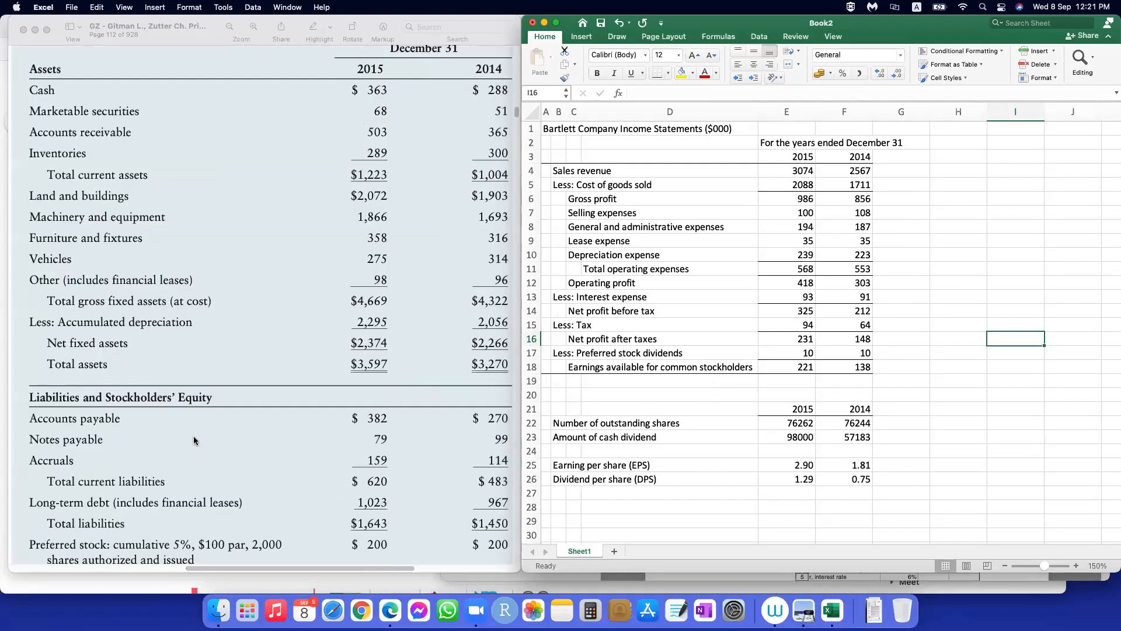
scroll(194, 436, "down", 5)
scroll(193, 437, "up", 6)
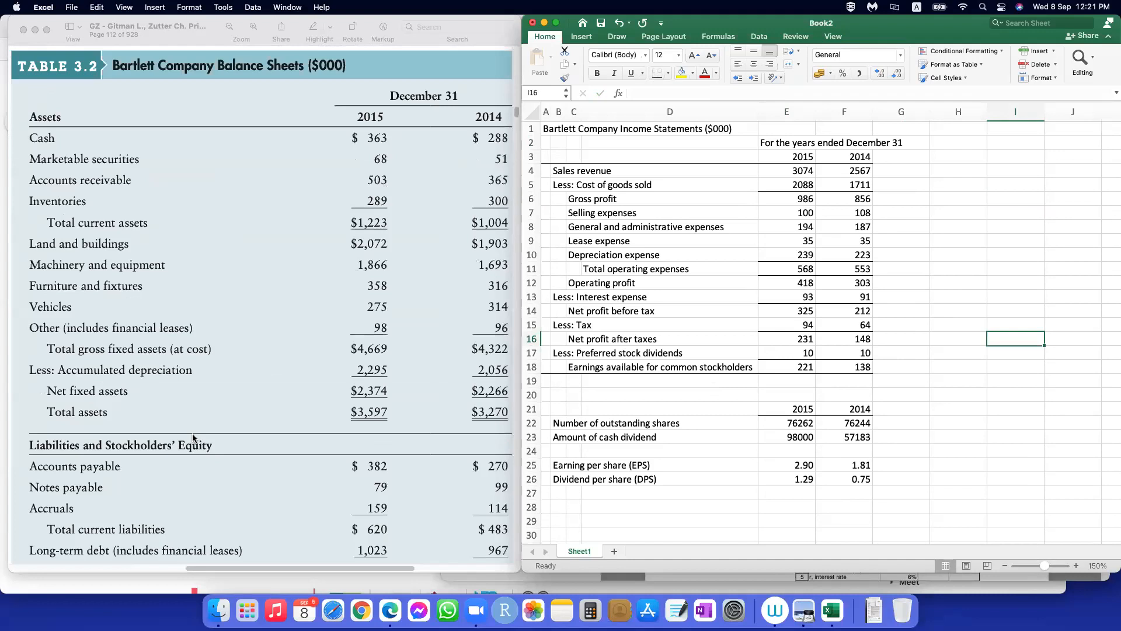
scroll(663, 324, "down", 6)
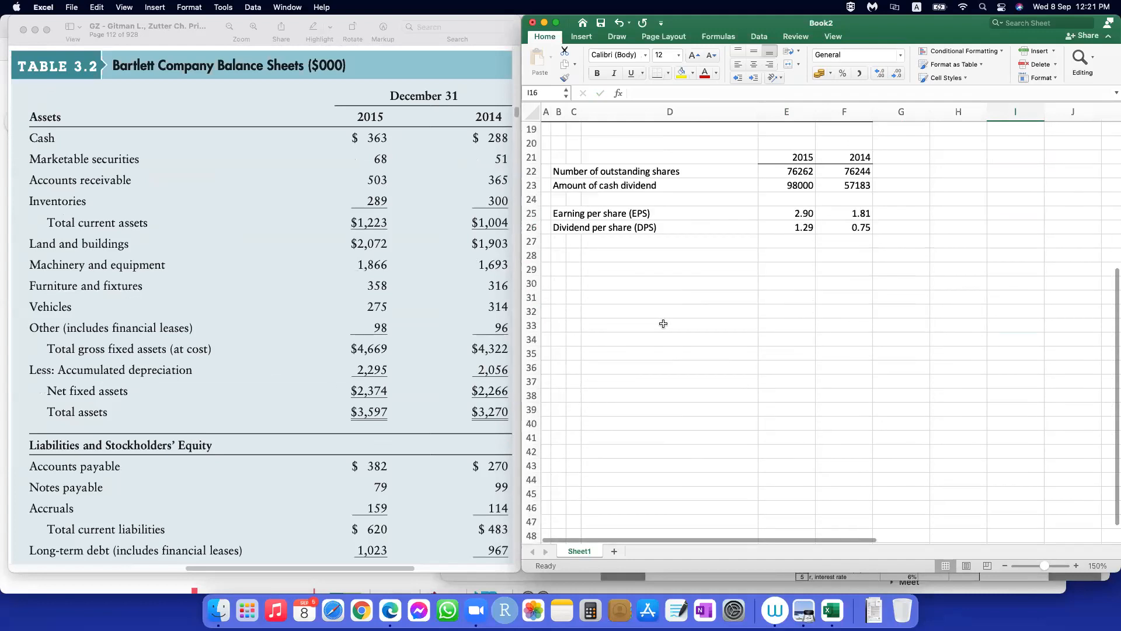
scroll(772, 347, "up", 6)
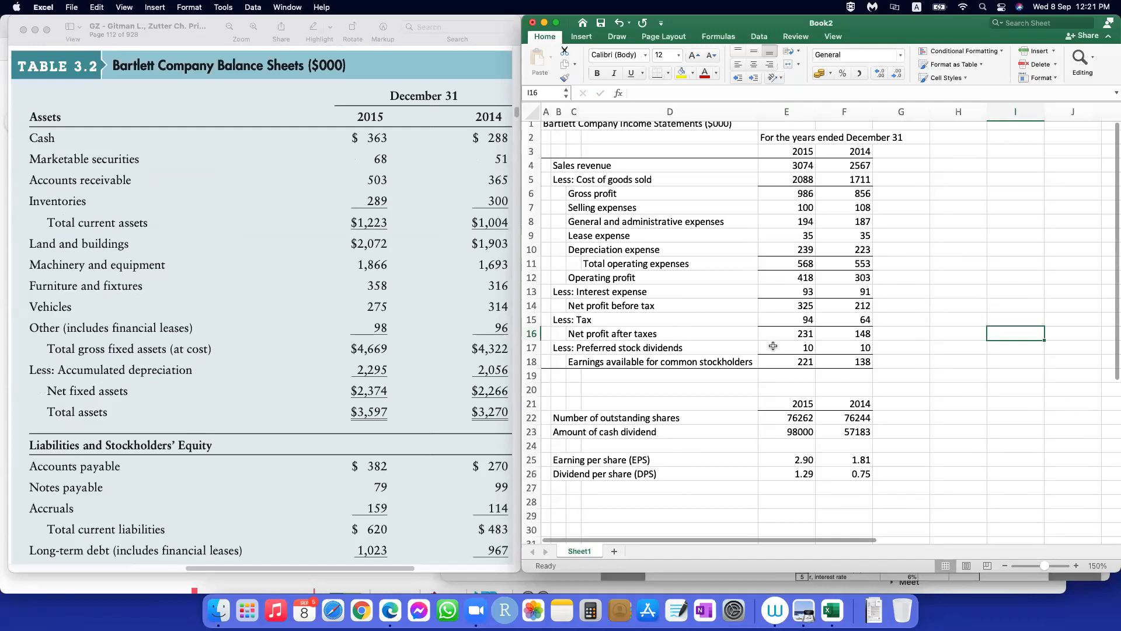
scroll(772, 347, "up", 1)
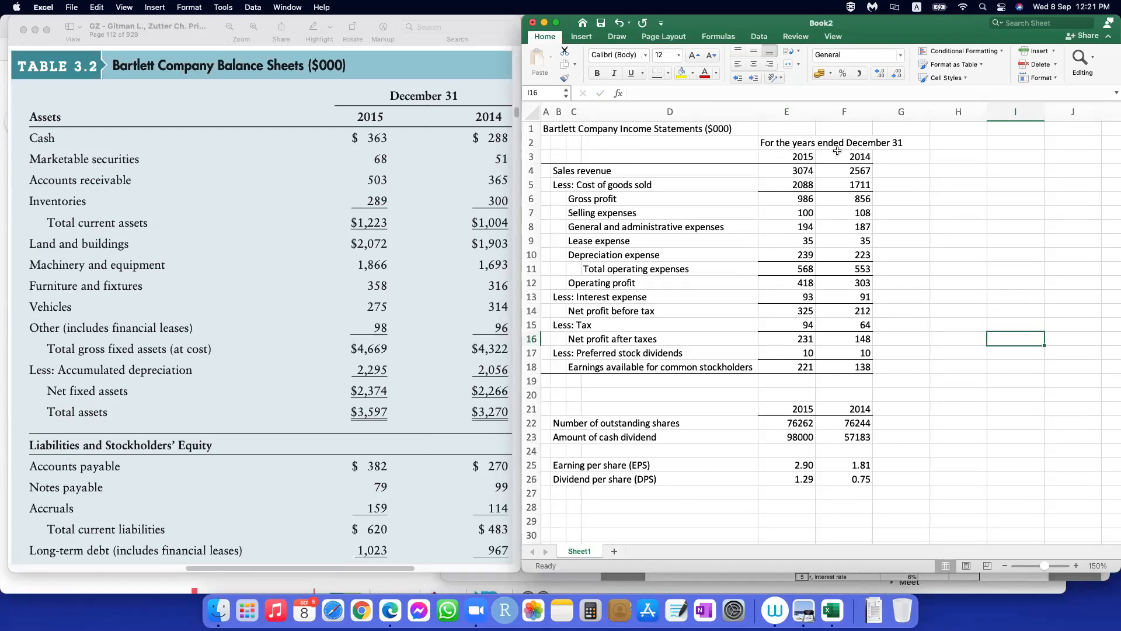
Step: Copy the income statement's title and heading rows A1:F3 to A30, below the per-share data
left_click_drag(547, 129, 839, 156)
key("super+c")
scroll(560, 319, "down", 8)
left_click(546, 310)
key("super+v")
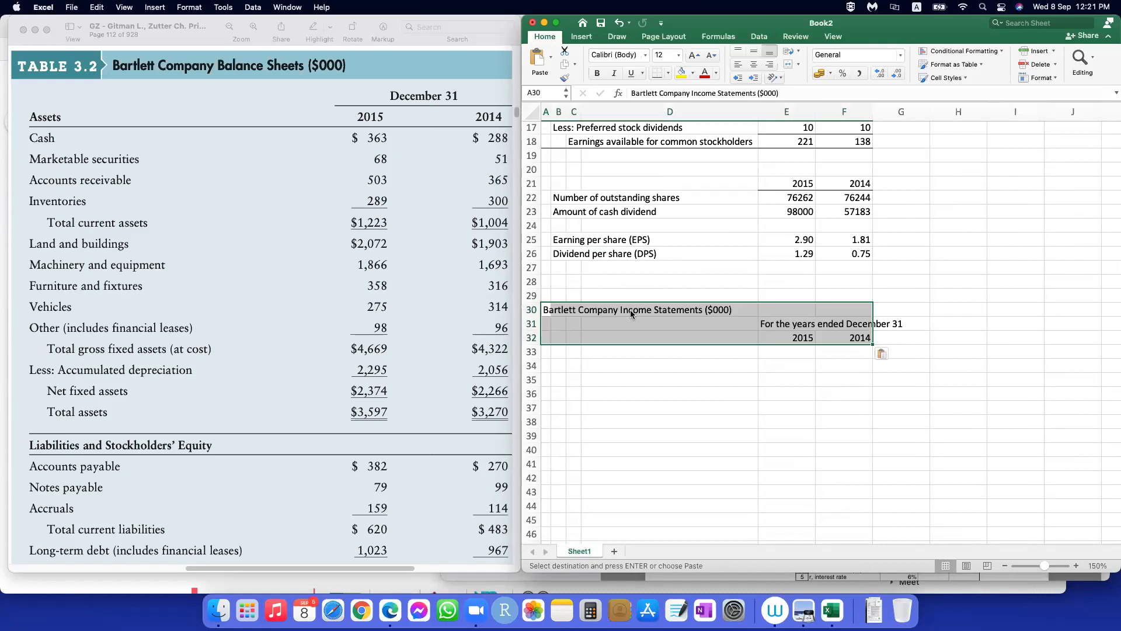
Step: Change the copied title in A30 to "Bartlett Company Balance Sheet ($000)"
left_click(547, 310)
left_click_drag(691, 94, 757, 94)
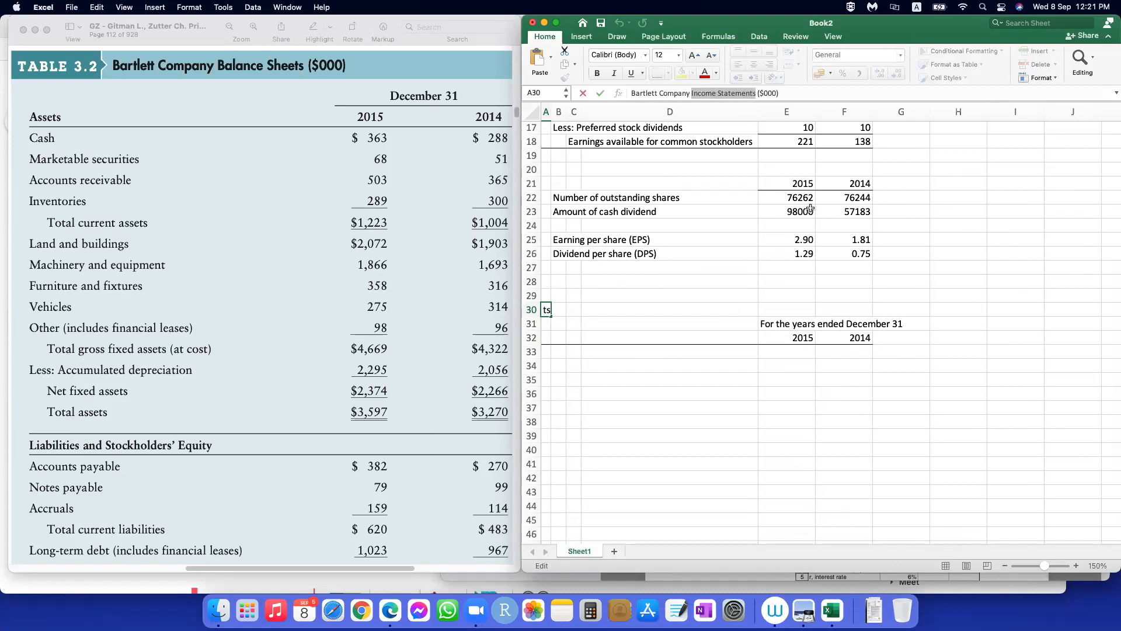
type("Balance ")
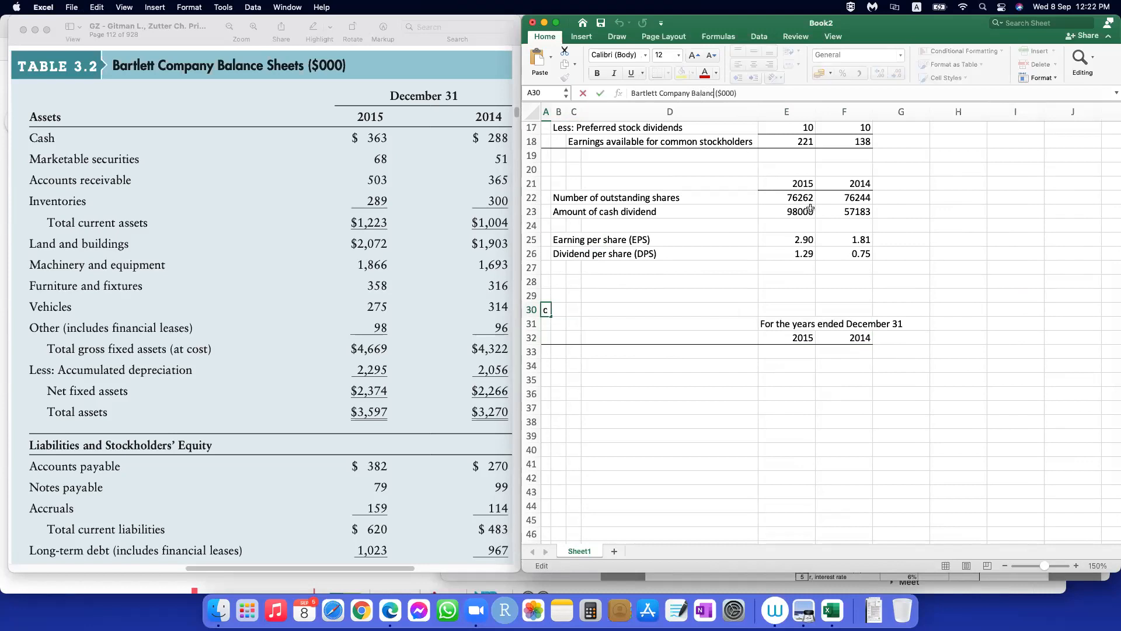
type("Sheet")
key("Return")
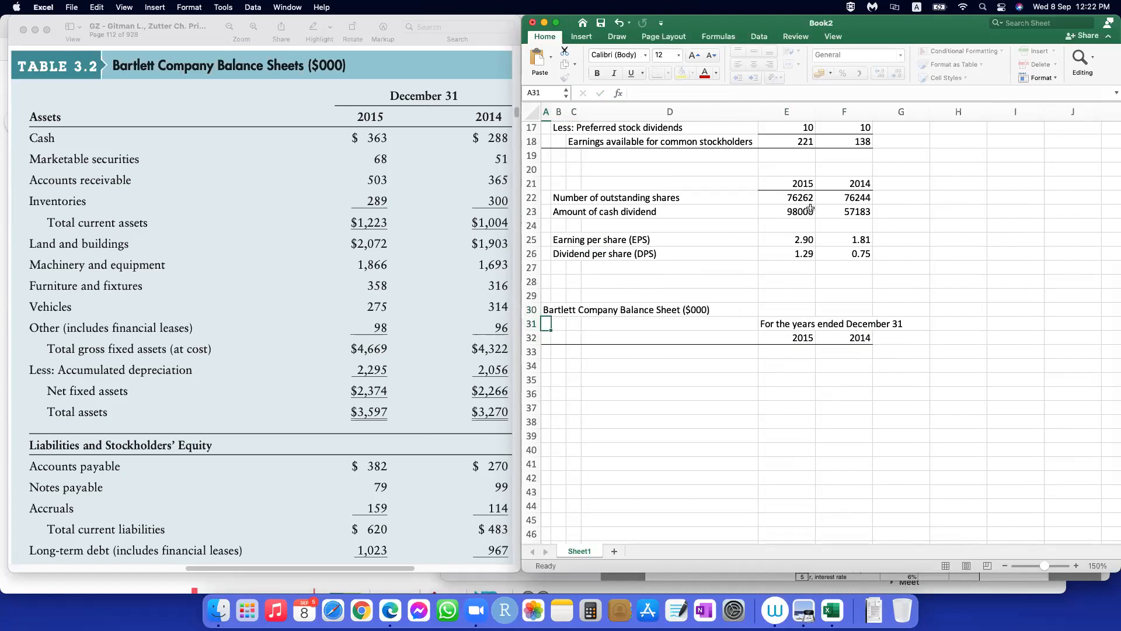
Step: Try to shorten the balance sheet's date heading in E31 to "December 31"
left_click(780, 325)
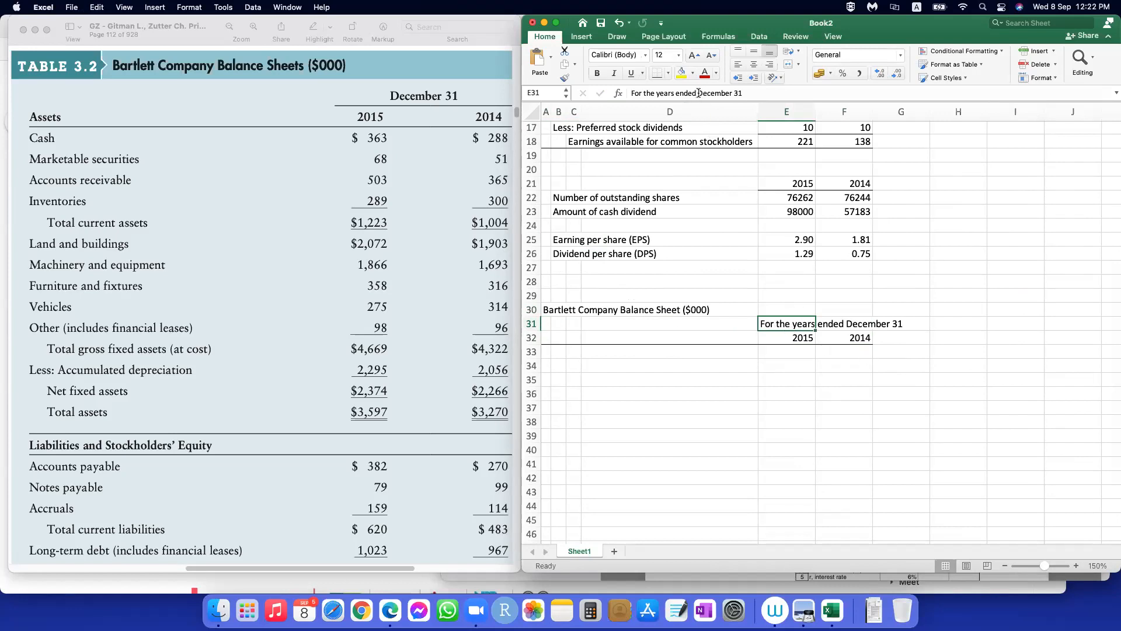
left_click_drag(699, 93, 595, 95)
key("BackSpace")
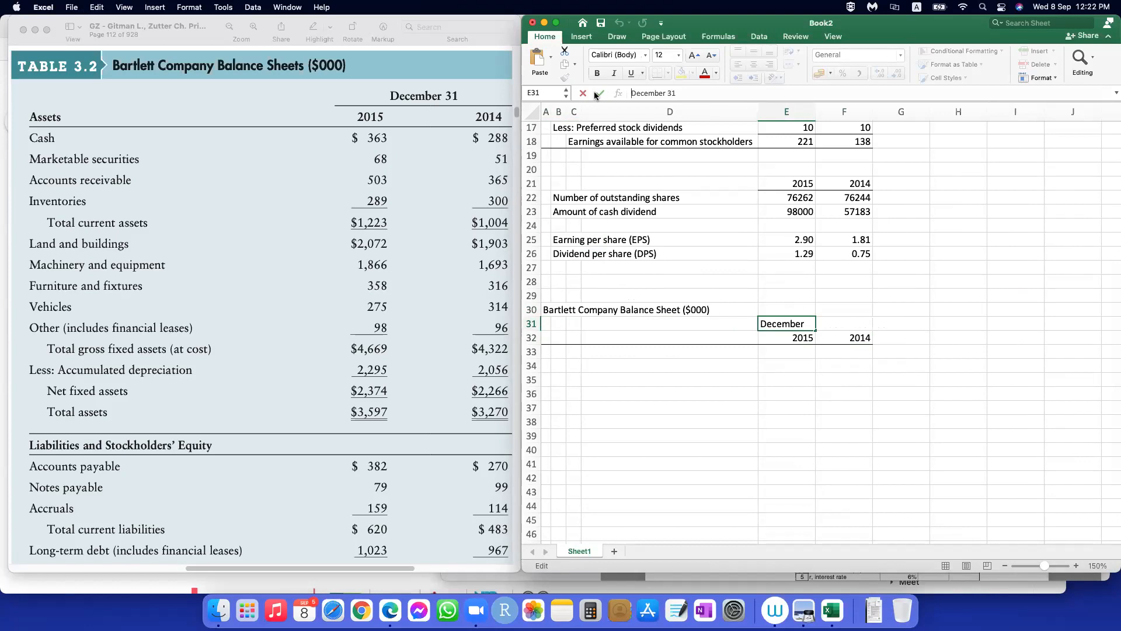
key("Return")
Step: Enter "December 31" as text in E31 and merge and center it across E31:F31, above the year columns
left_click(807, 325)
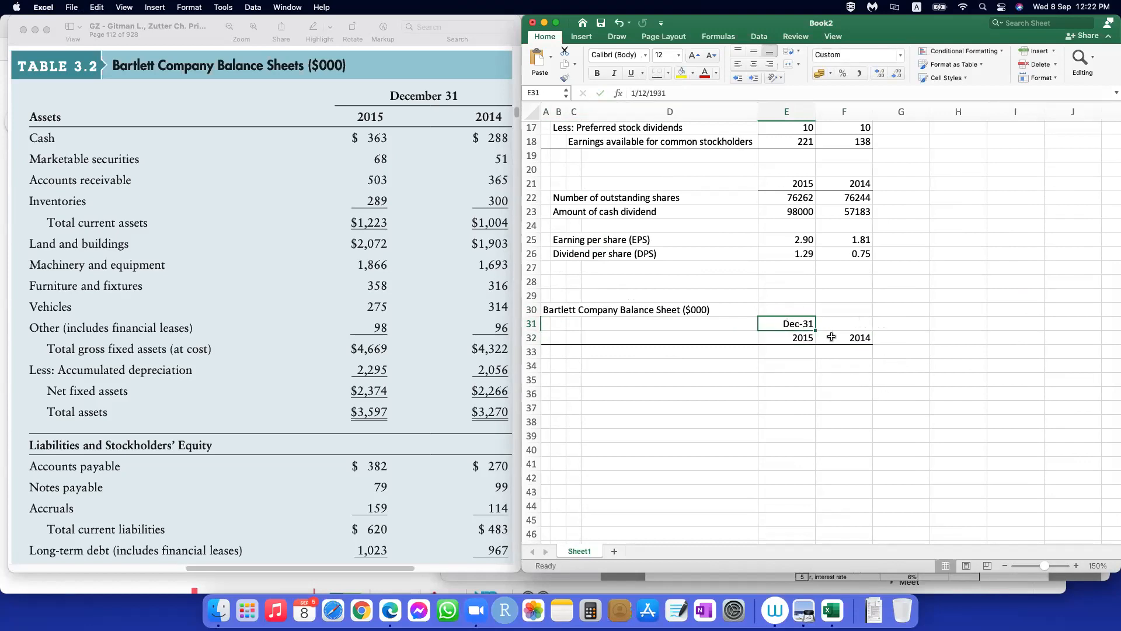
type("'December")
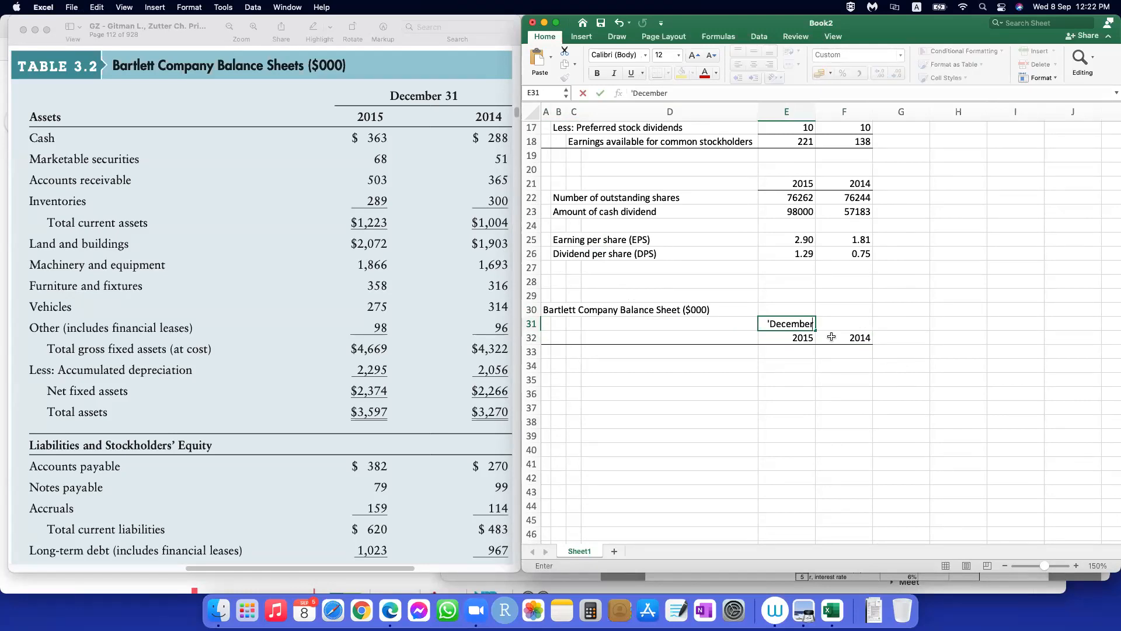
type(" 31")
key("Return")
left_click(852, 387)
left_click(788, 338)
left_click_drag(788, 324, 843, 324)
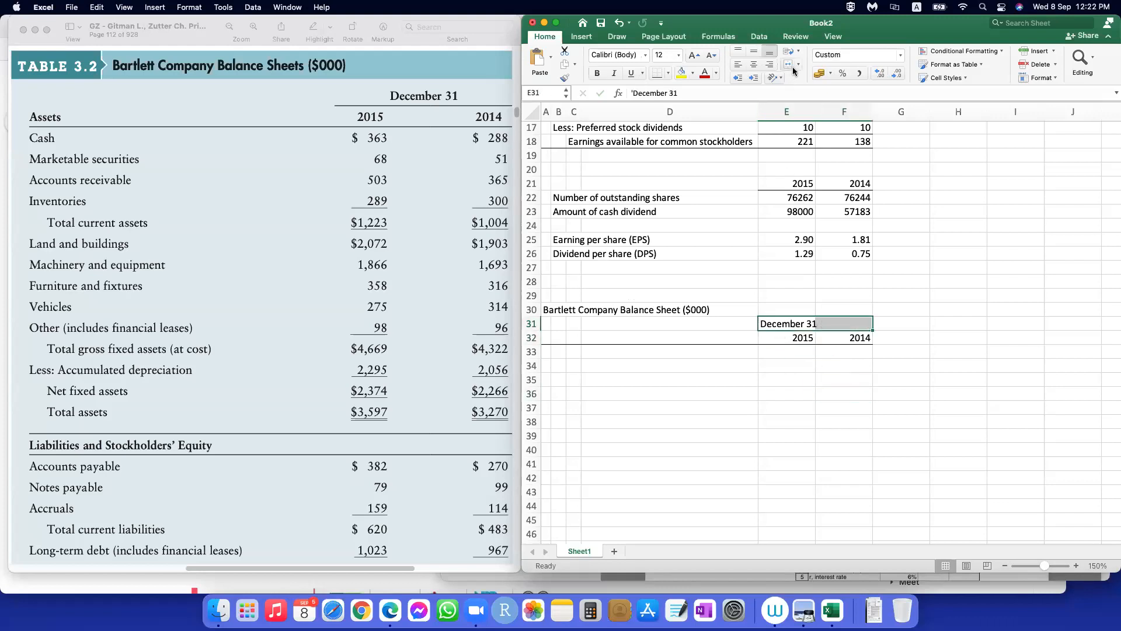
left_click(792, 66)
left_click(949, 379)
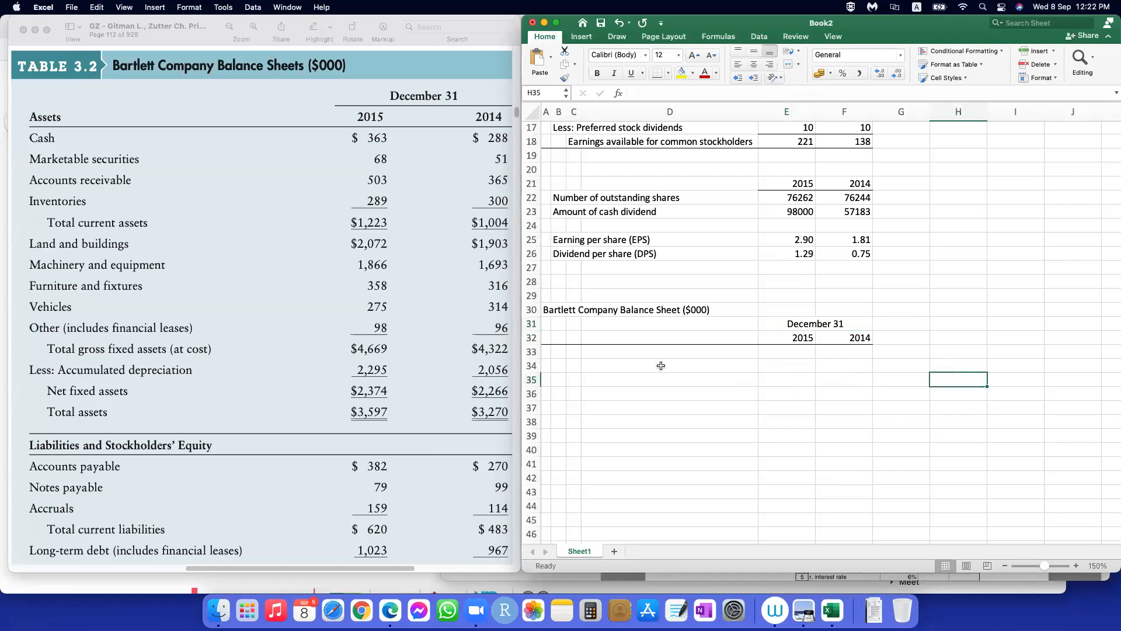
Step: Enter the section label "Assets" in B33 and the indented item "Cash" in C34
left_click(553, 354)
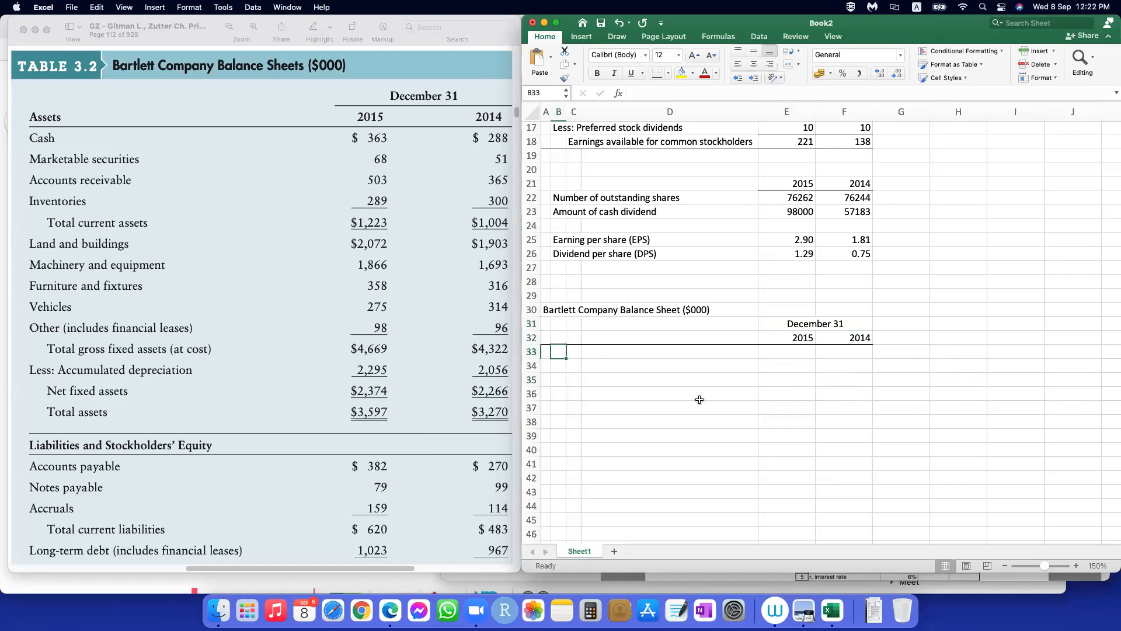
type("Assetss")
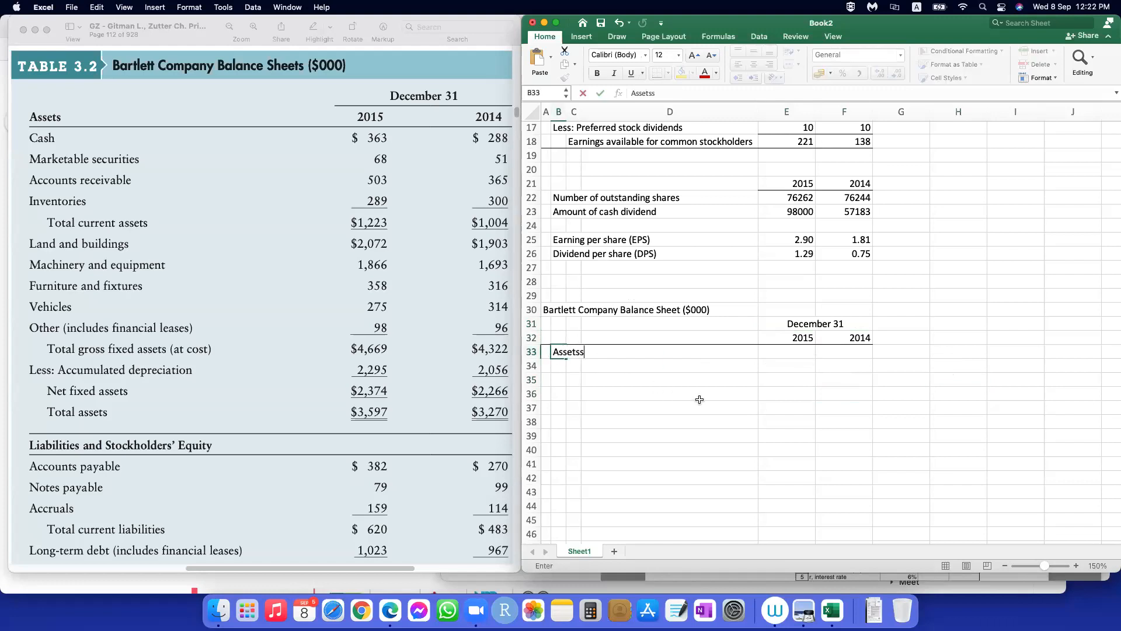
key("Return")
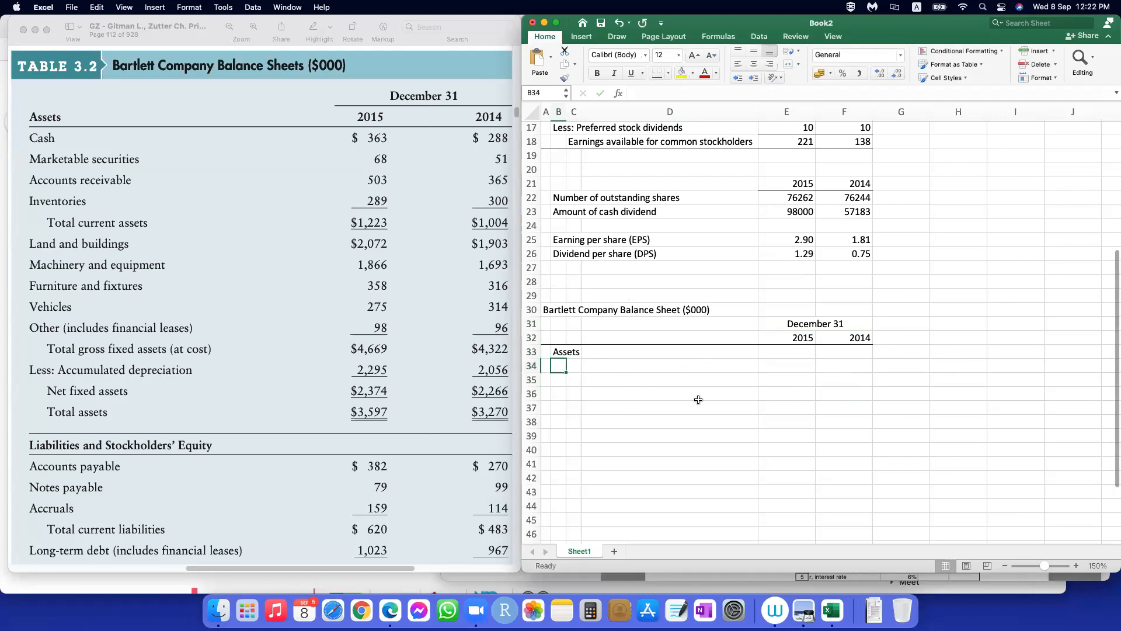
left_click(611, 368)
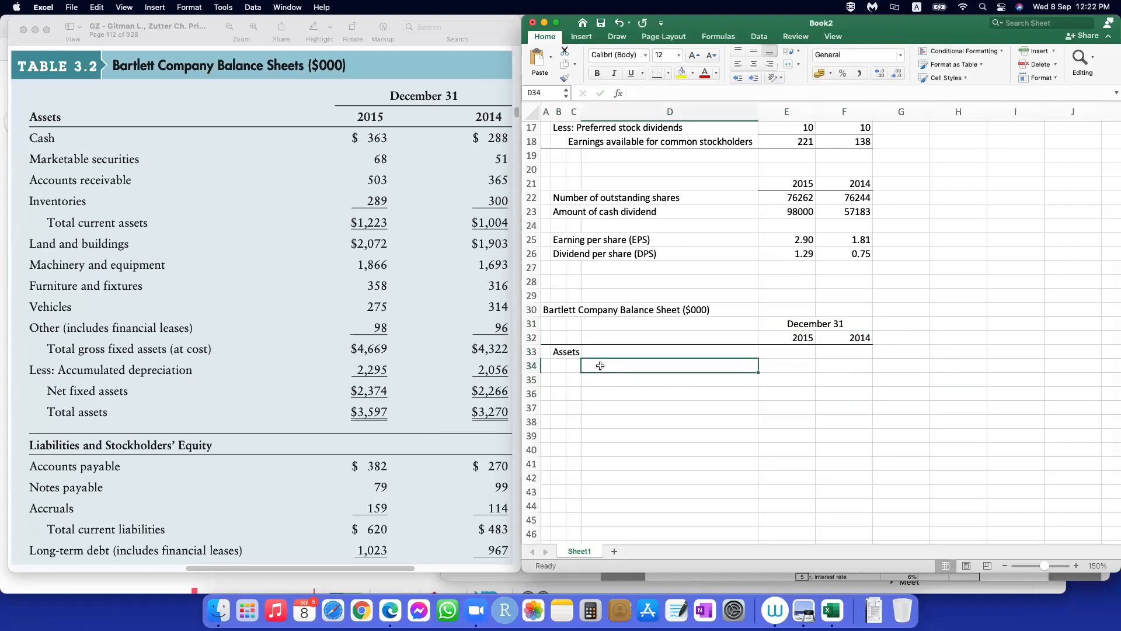
left_click(562, 365)
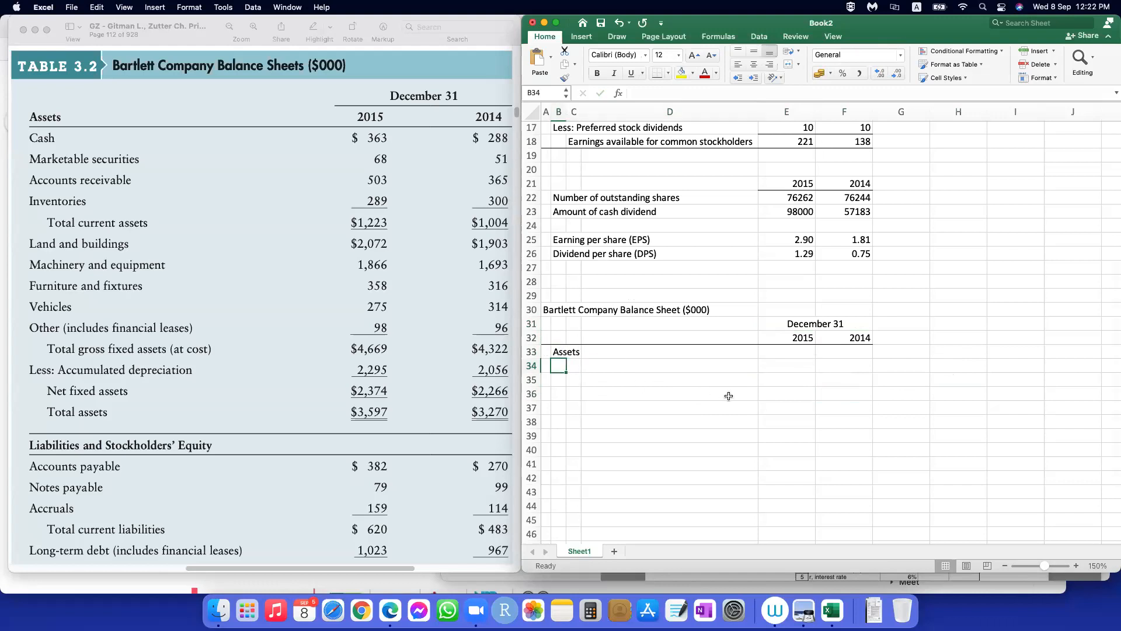
left_click(574, 366)
type("Cash")
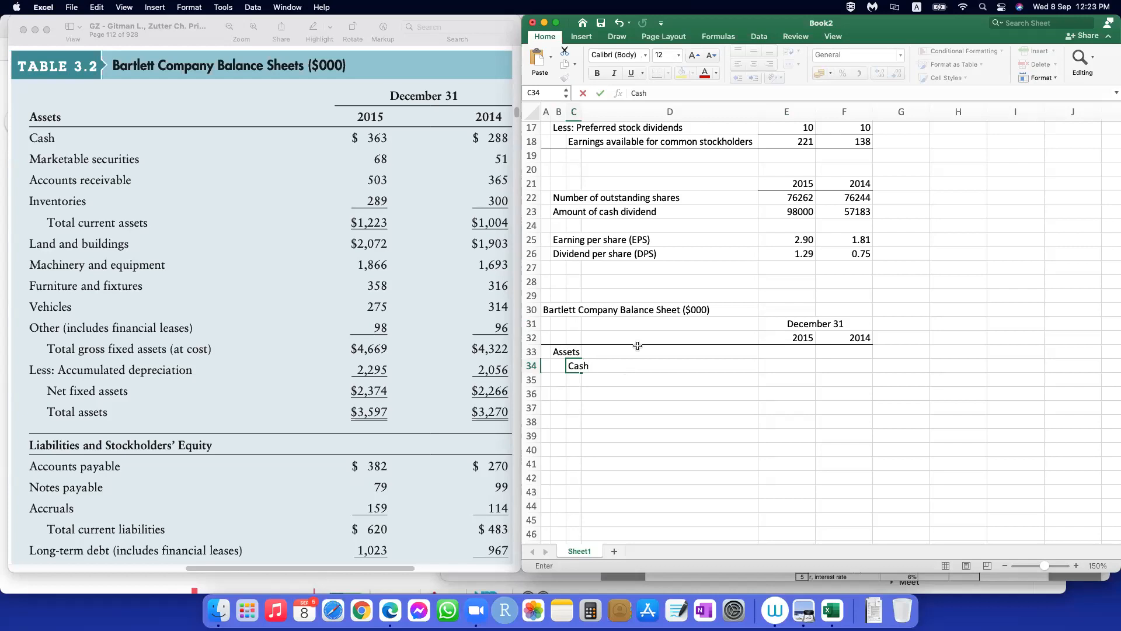
scroll(371, 495, "down", 5)
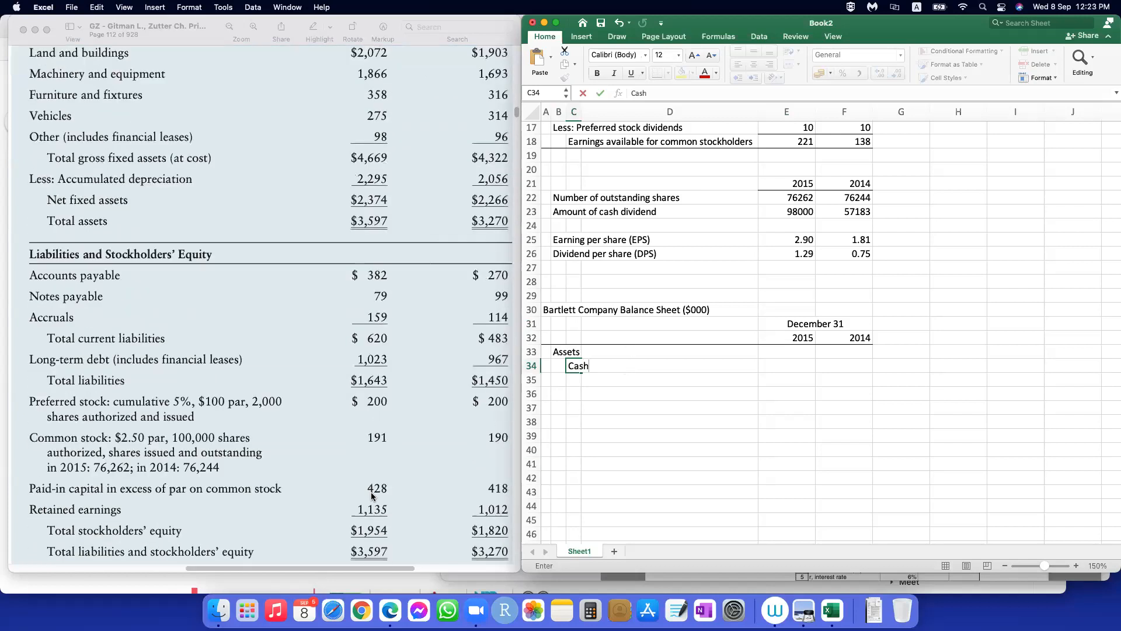
scroll(371, 495, "up", 1)
scroll(371, 497, "up", 3)
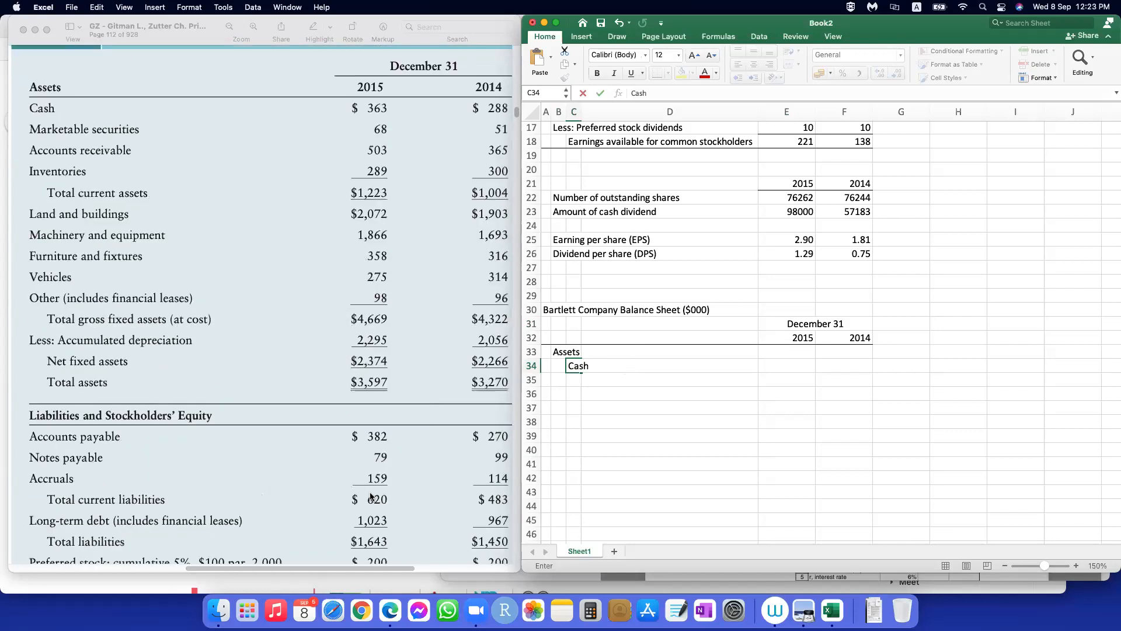
key("Return")
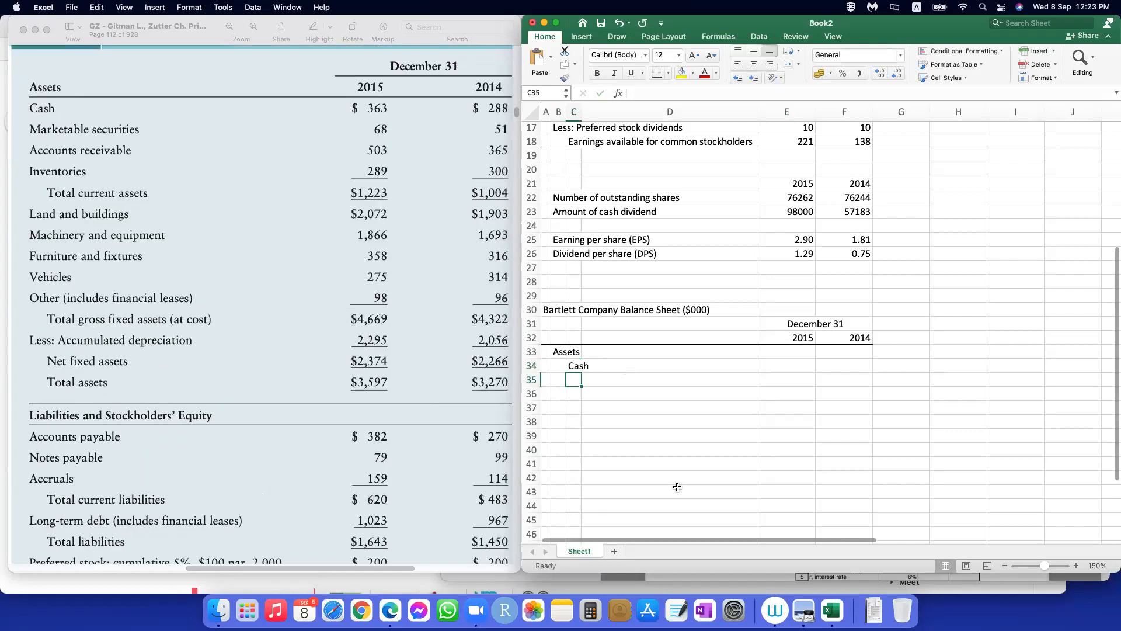
Step: List "Marketable securities", "Accounts receivables" and "Inventories" in C35:C37, below Cash
type("Marketable securitie")
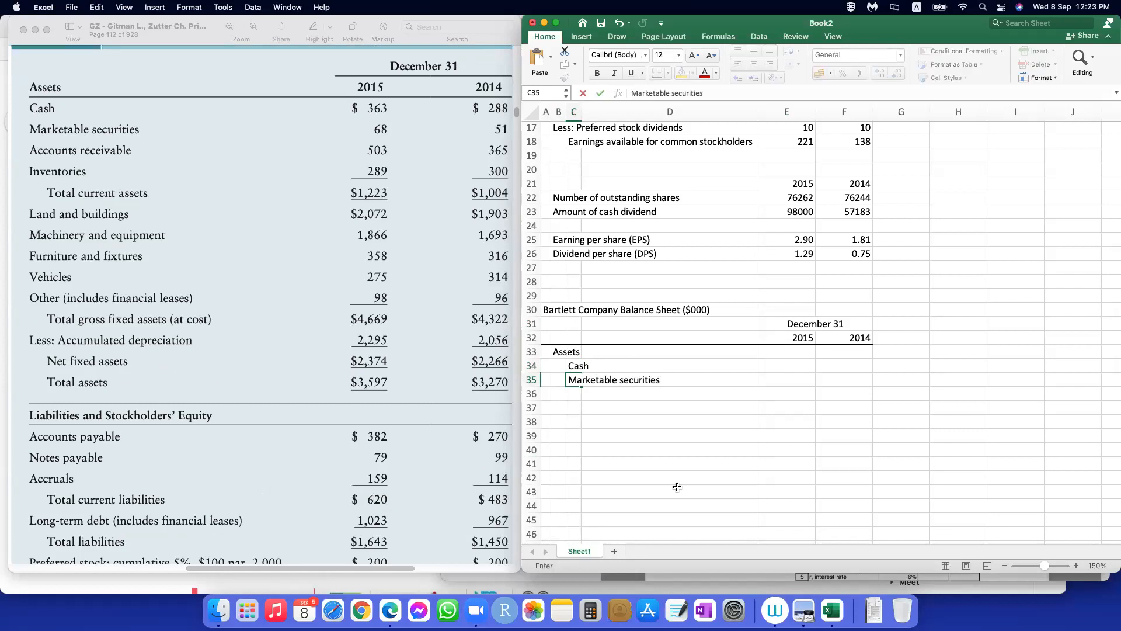
type("s")
key("Return")
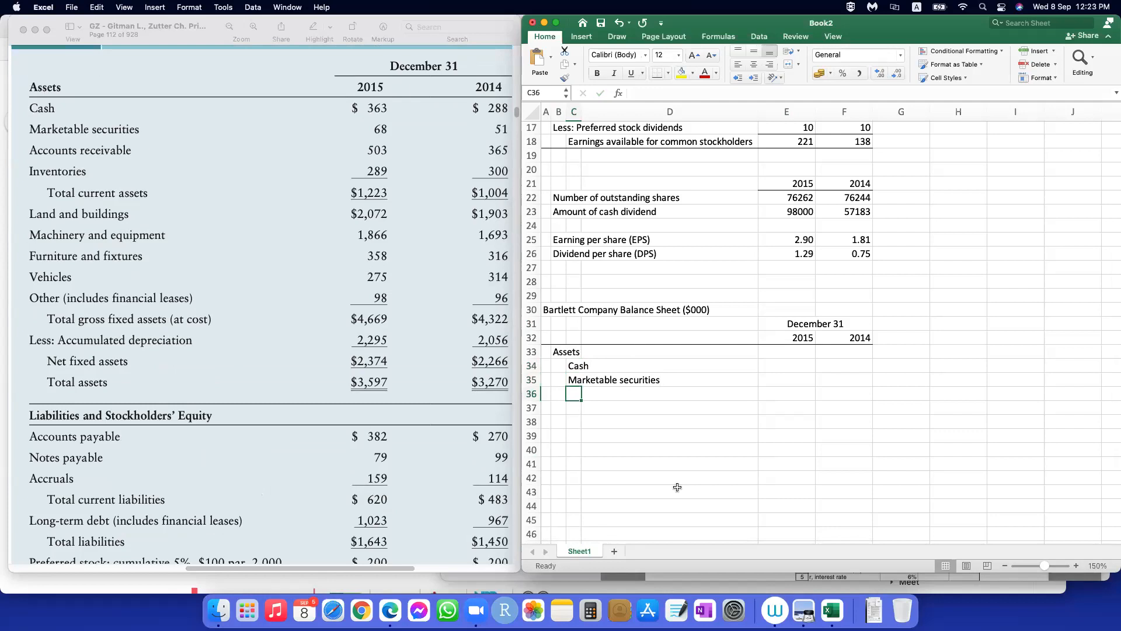
type("Accounts receivables")
key("Return")
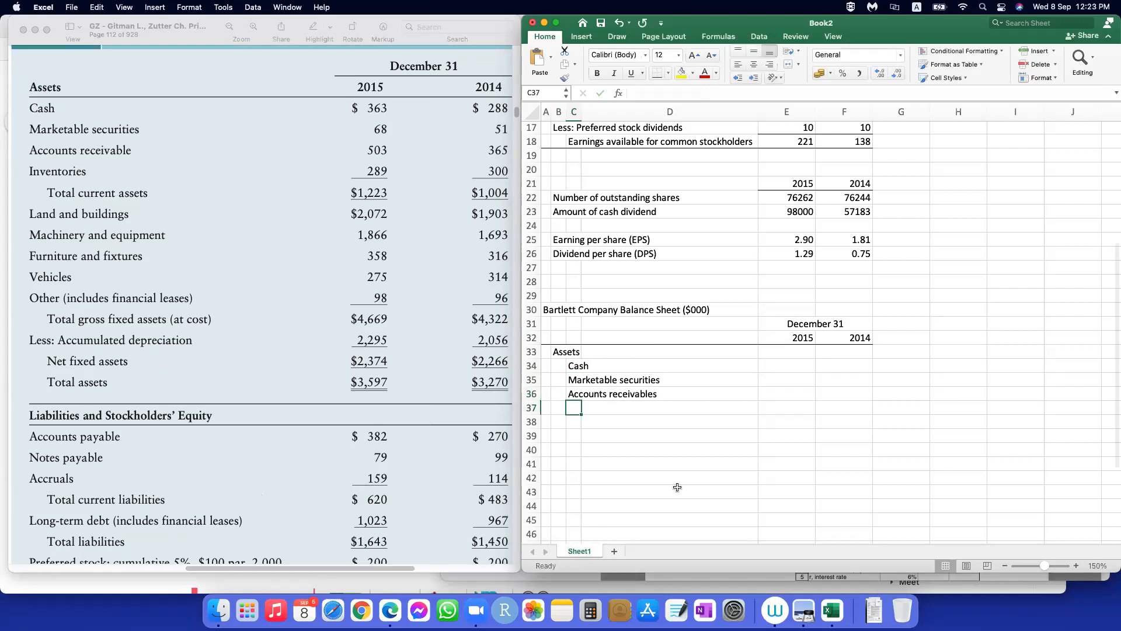
type("In")
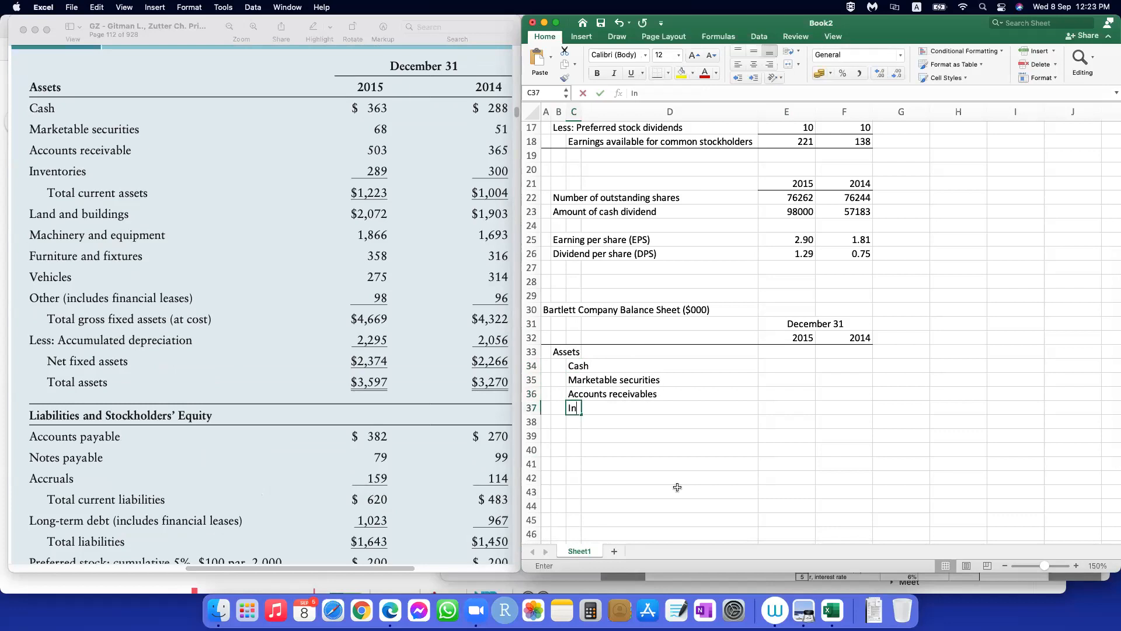
type("ventories")
key("Return")
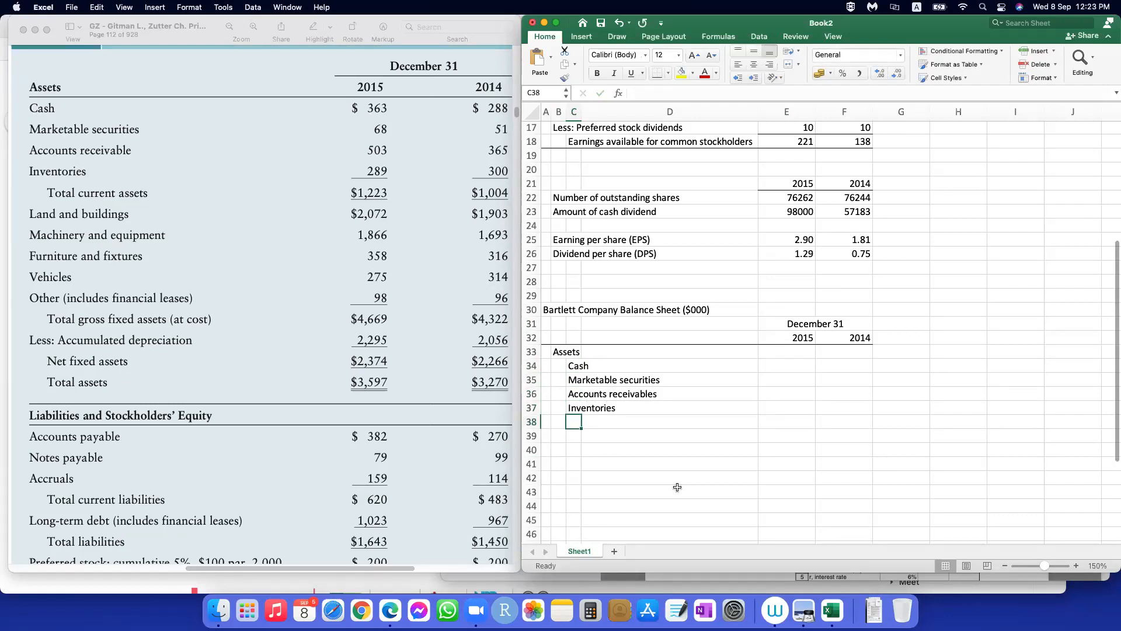
Step: Enter the further indented subtotal label "Total current assets" in D38
key("Right")
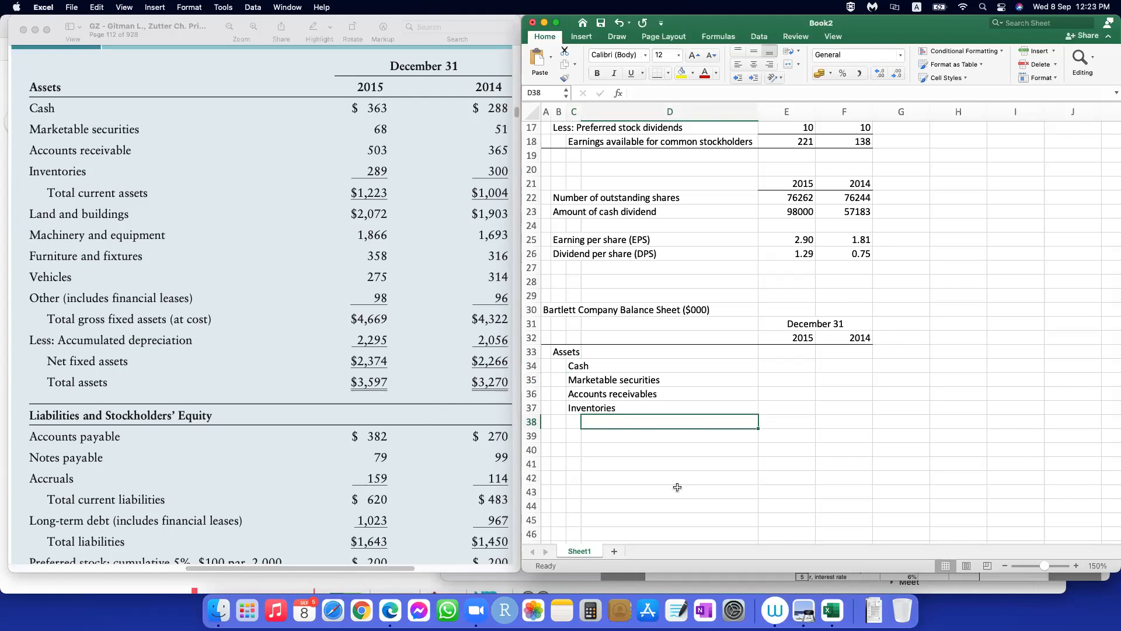
type("Total cu")
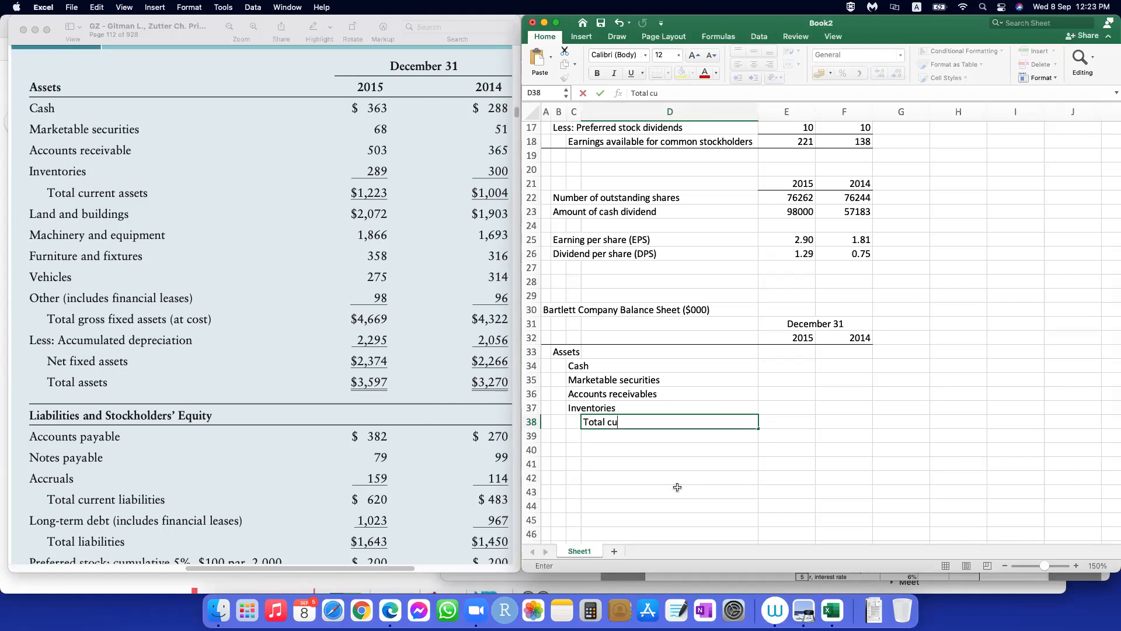
type("rrent assest")
key("BackSpace")
key("BackSpace")
type("ts")
key("Return")
Step: Enter the 2015 and 2014 amounts for cash, 363 and 288, and for marketable securities, 68 and 51
left_click(796, 366)
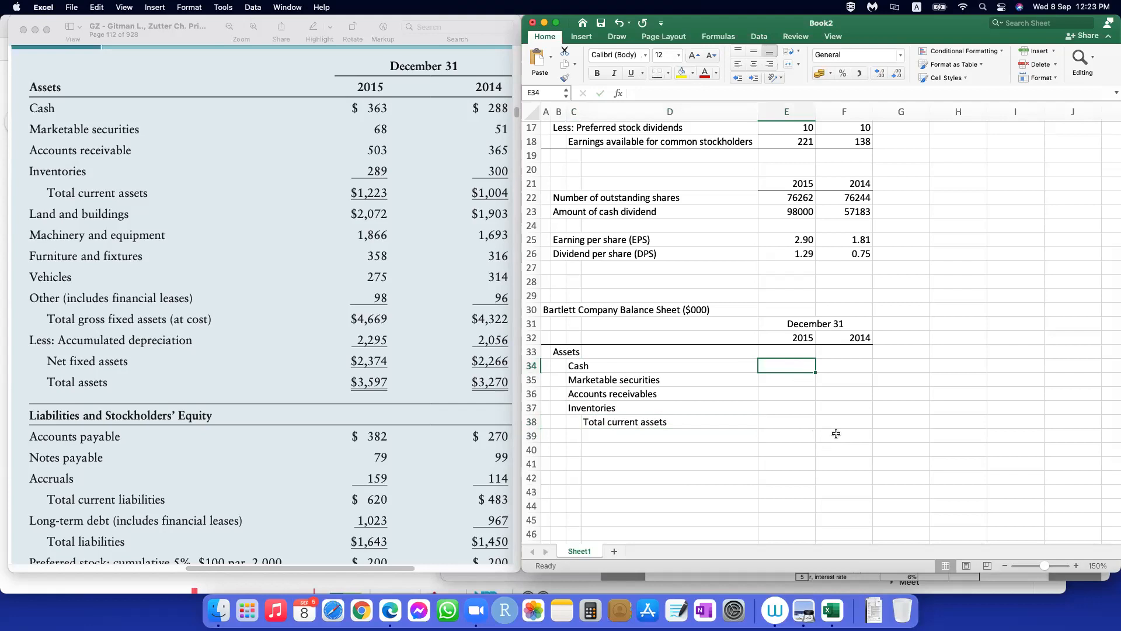
type("363")
key("Tab")
type("288")
key("Return")
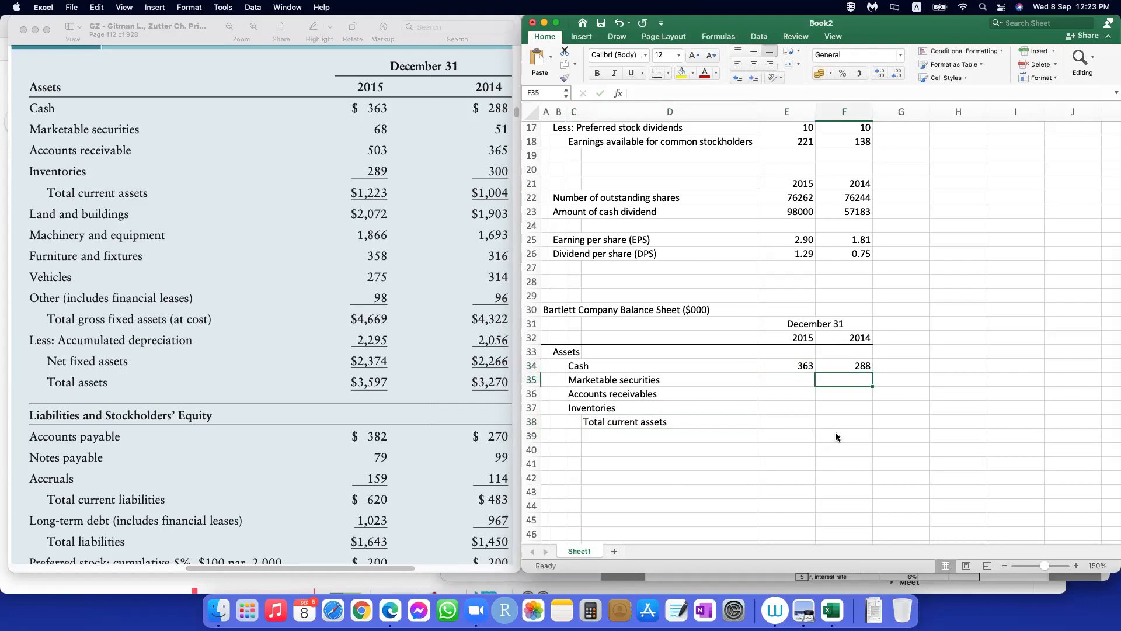
type("51")
key("shift+Tab")
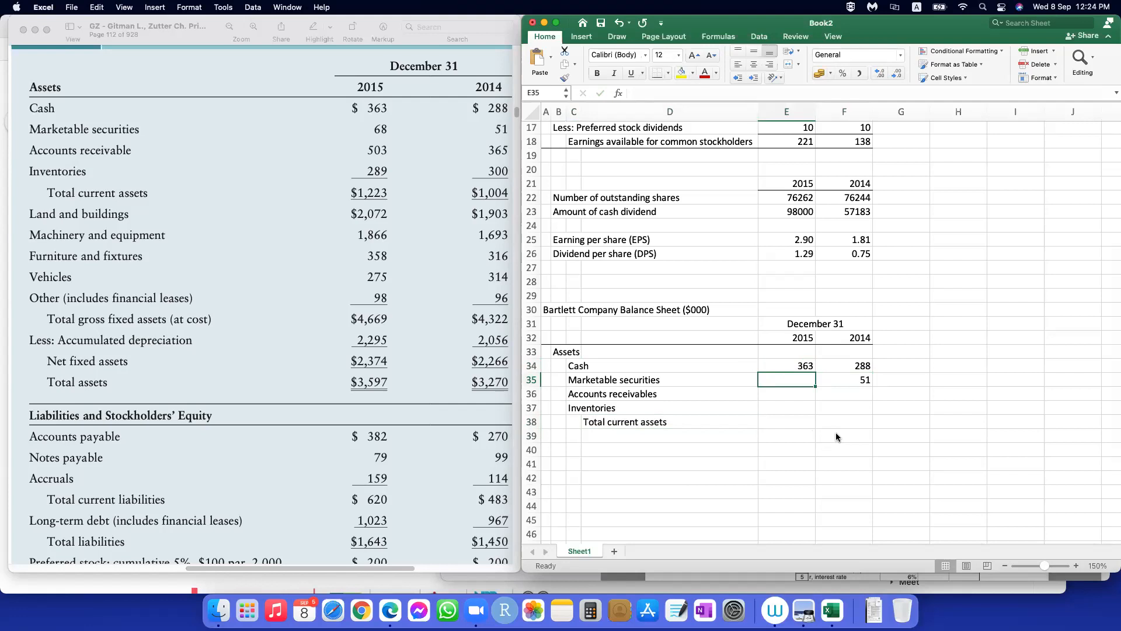
type("68")
key("Return")
Step: Enter the 2015 and 2014 amounts for accounts receivable, 503 and 365, and for inventories, 289 and 300
type("503")
key("Tab")
type("365")
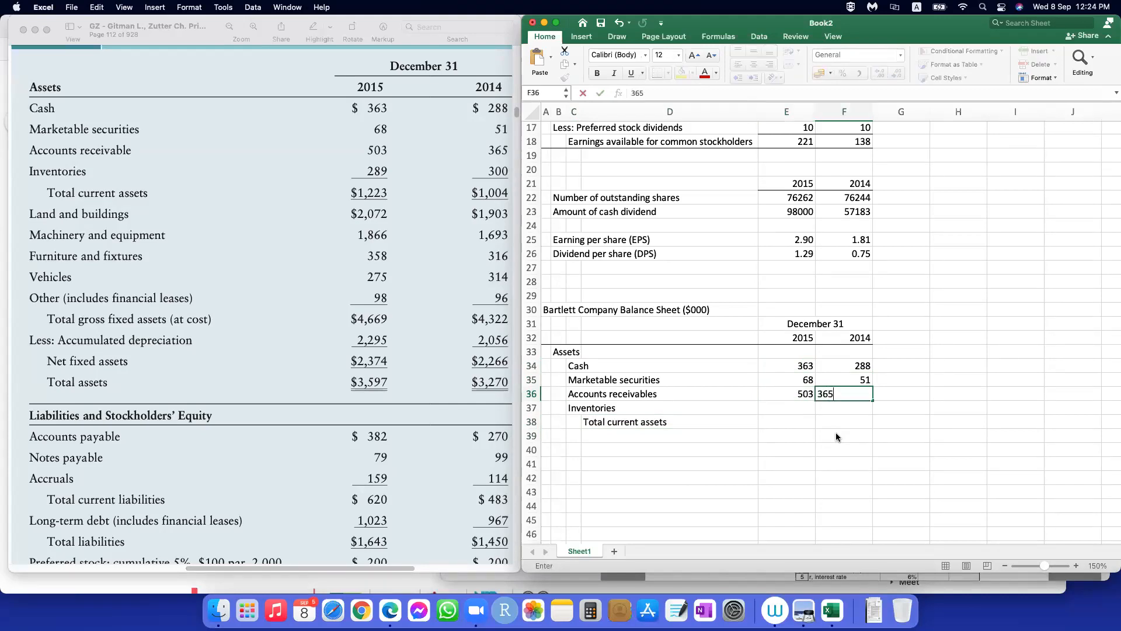
key("Down")
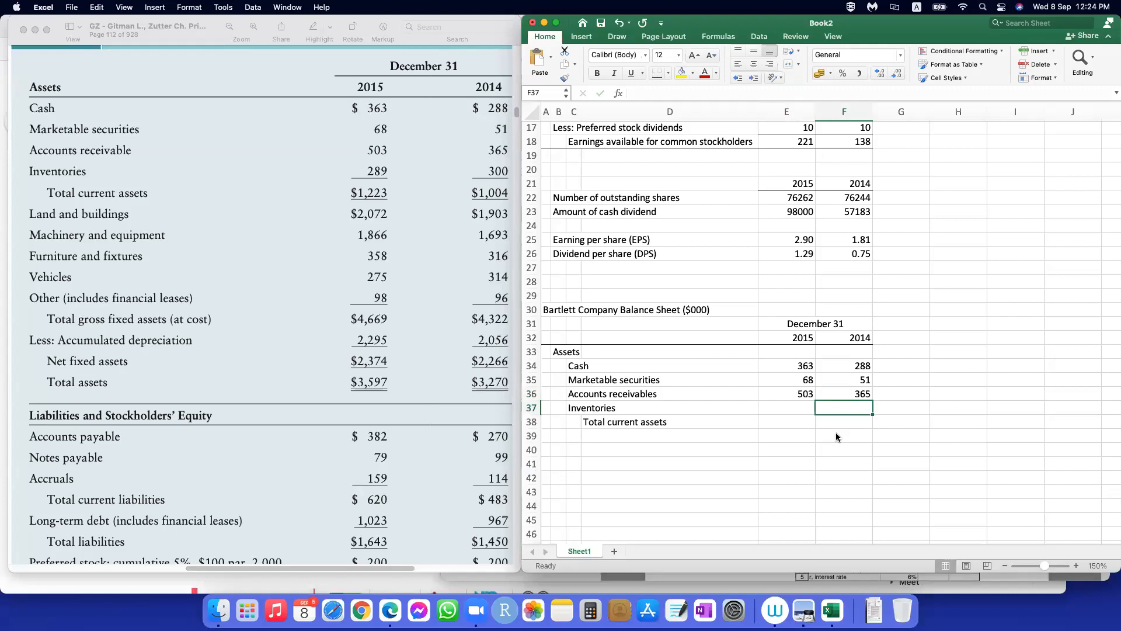
type("300")
key("Left")
type("289")
key("Down")
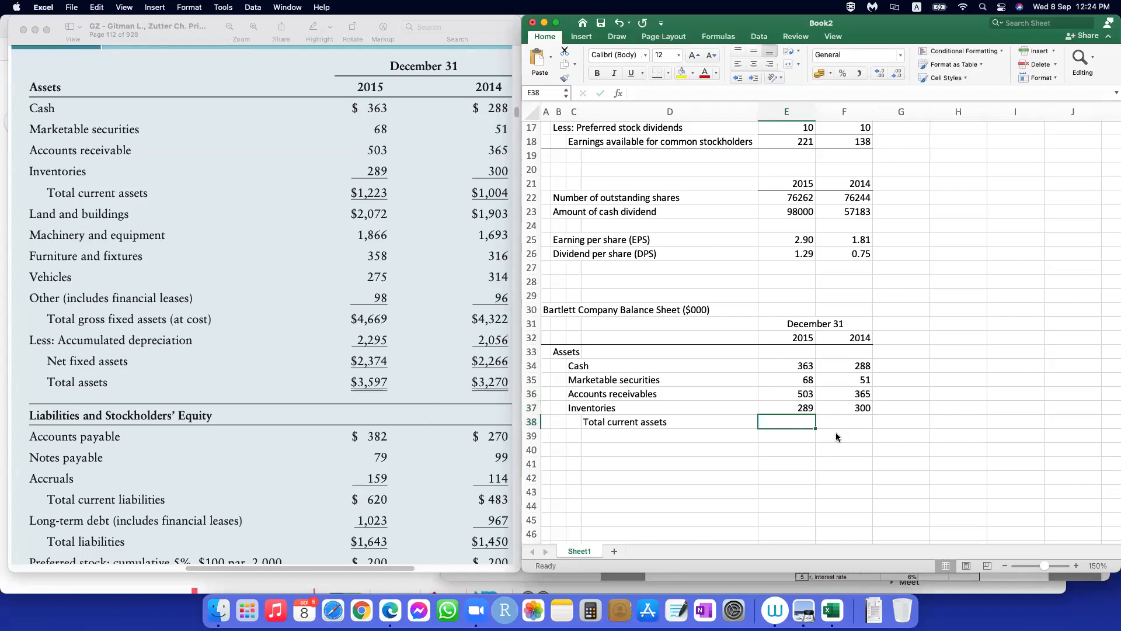
Step: Calculate 2015 total current assets in E38 with =SUM(E34:E37) and fill the formula across to F38 for 2014
type("=")
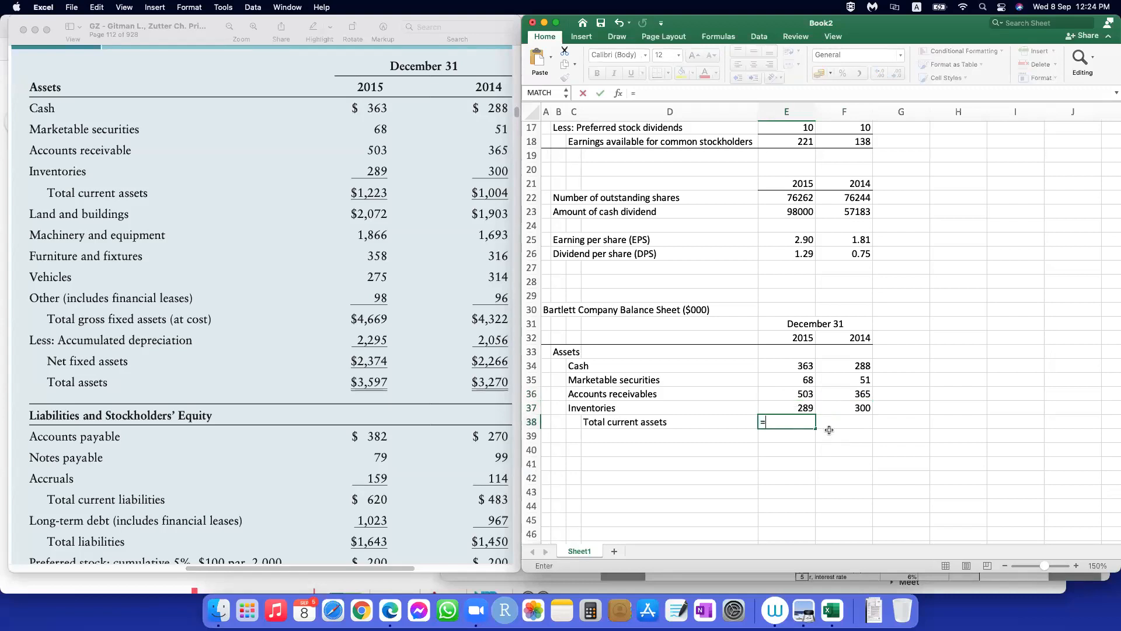
type("sum(")
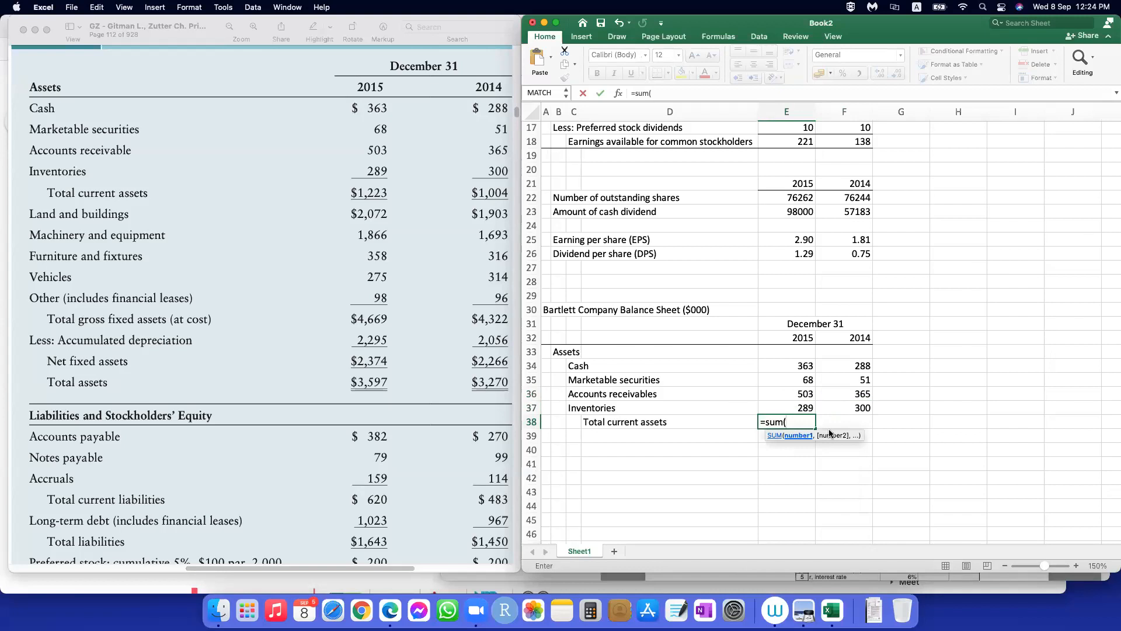
left_click_drag(791, 400, 792, 408)
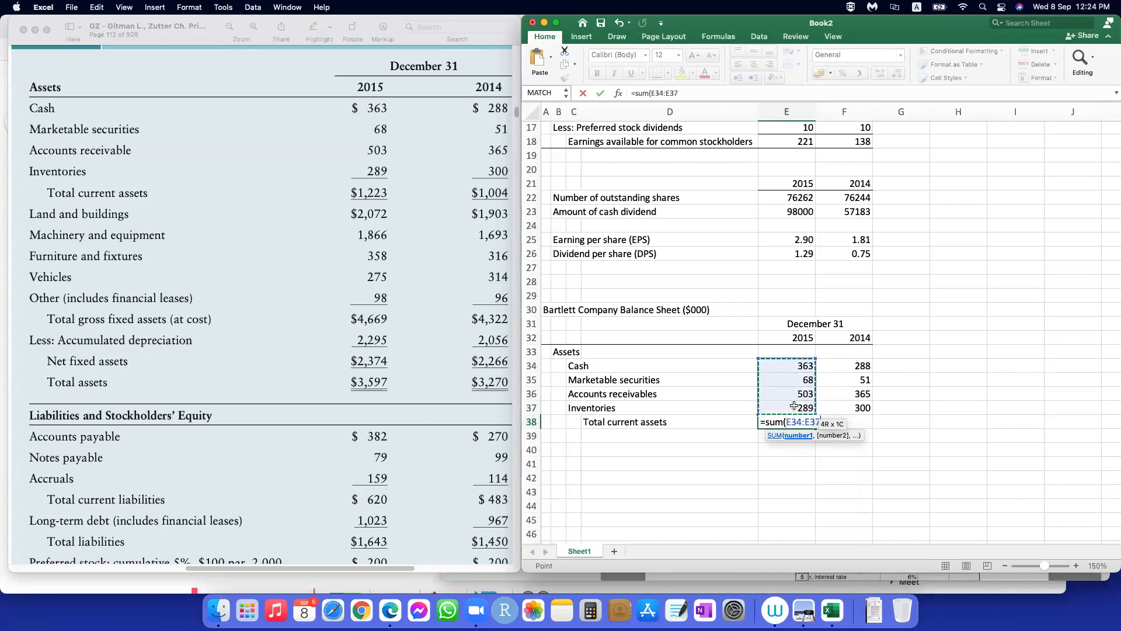
type(")")
key("Return")
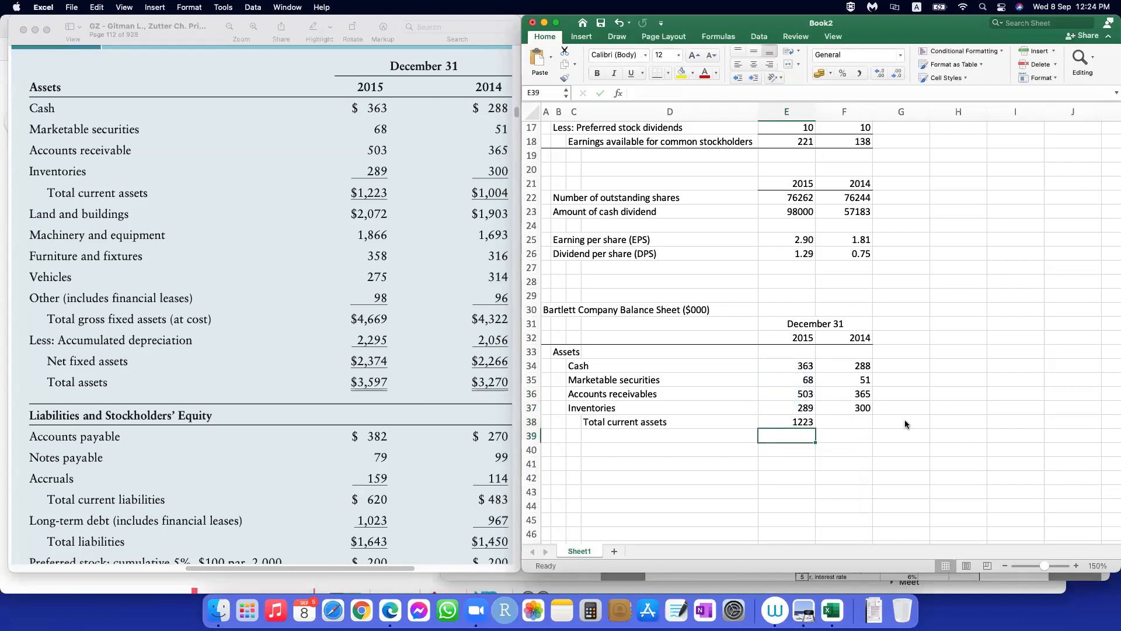
left_click(795, 423)
mouse_move(818, 431)
left_mouse_down()
mouse_move(841, 432)
mouse_move(828, 433)
left_mouse_up()
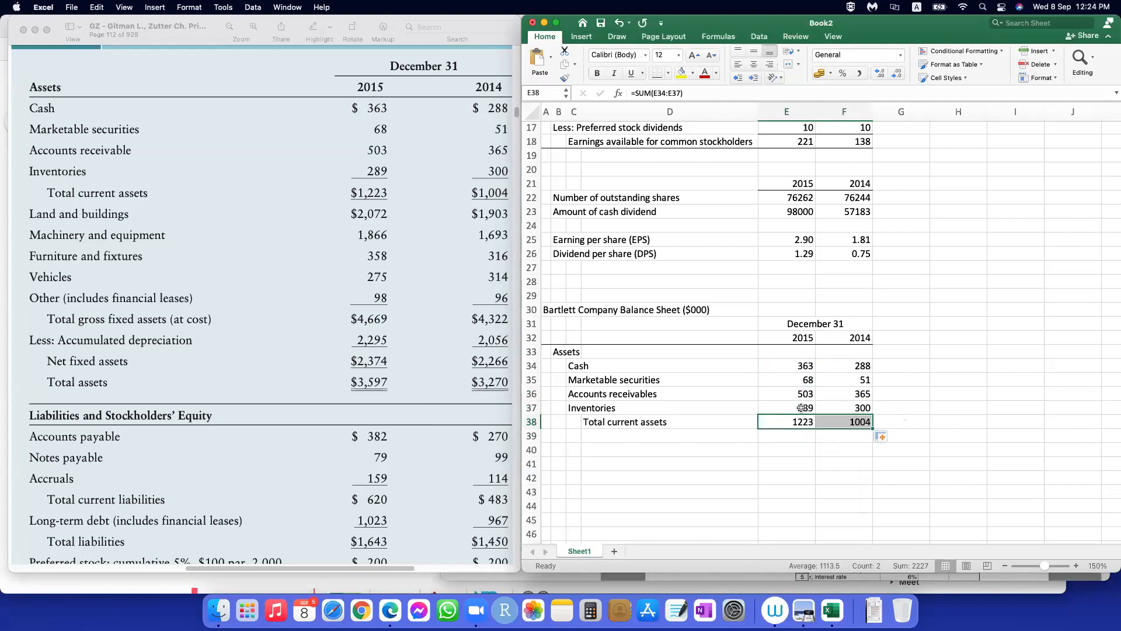
Step: Add a bottom border beneath the inventory amounts in E37:F37, above the current assets totals
left_click_drag(805, 407, 846, 408)
left_click(658, 82)
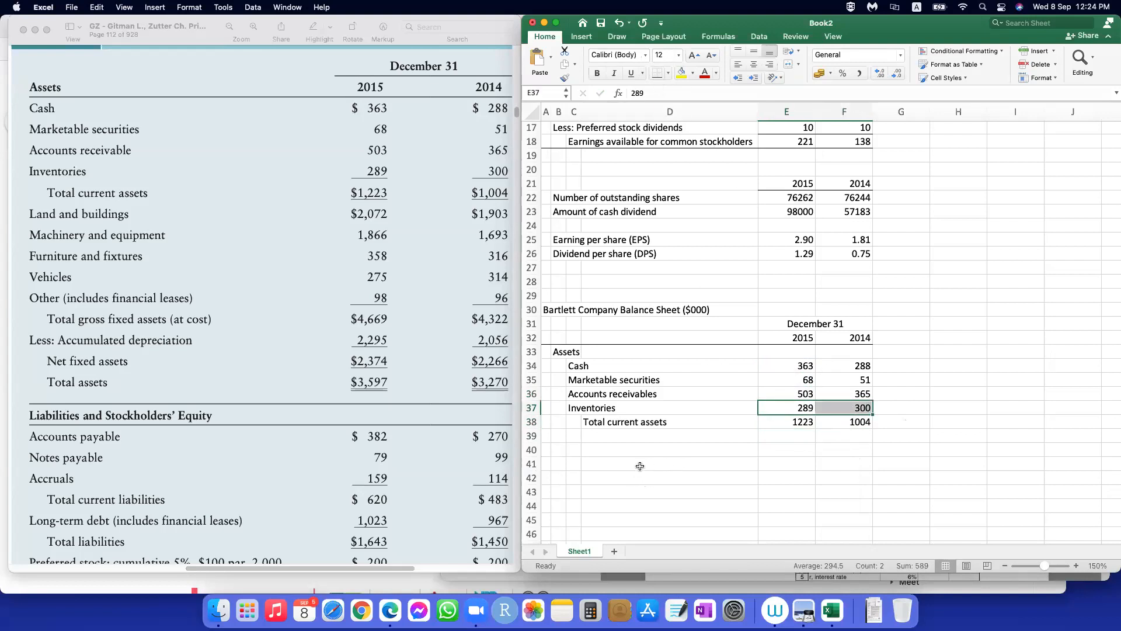
scroll(641, 467, "down", 1)
left_click(575, 419)
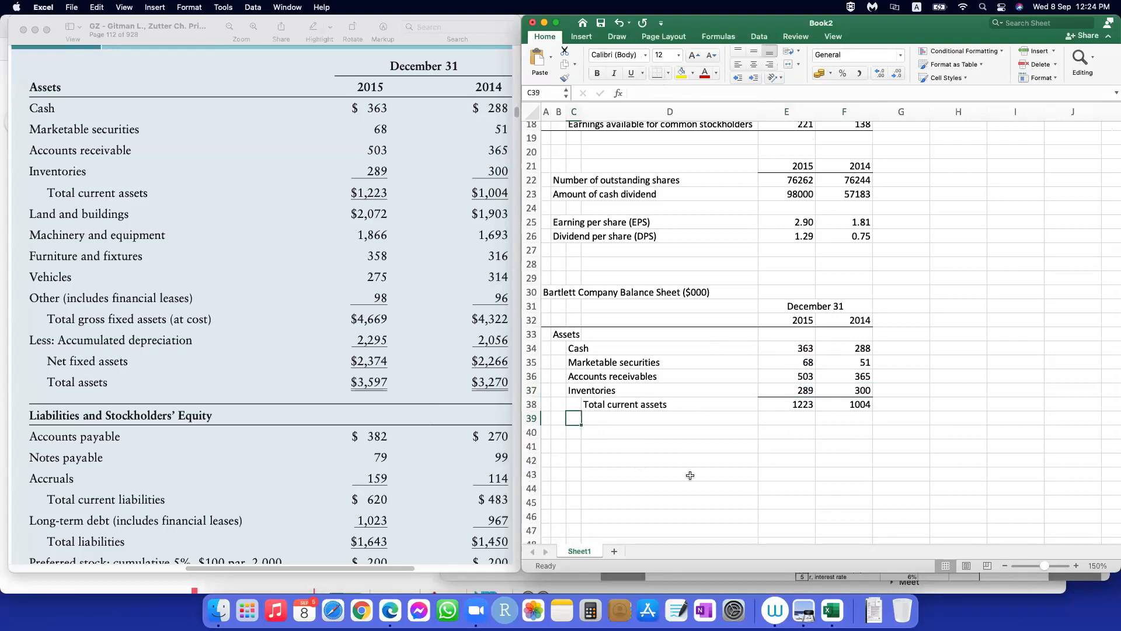
Step: Enter the labels "Land and buildings" and "Machinary and equipments" in C39 and C40, beneath total current assets
type("Land and buildings")
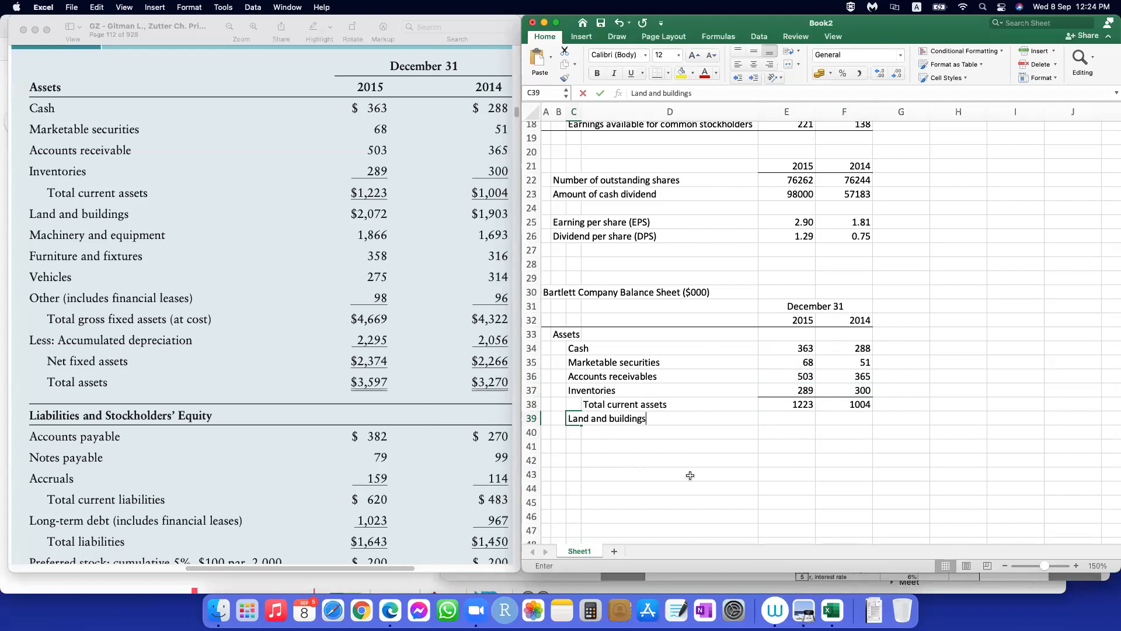
key("Return")
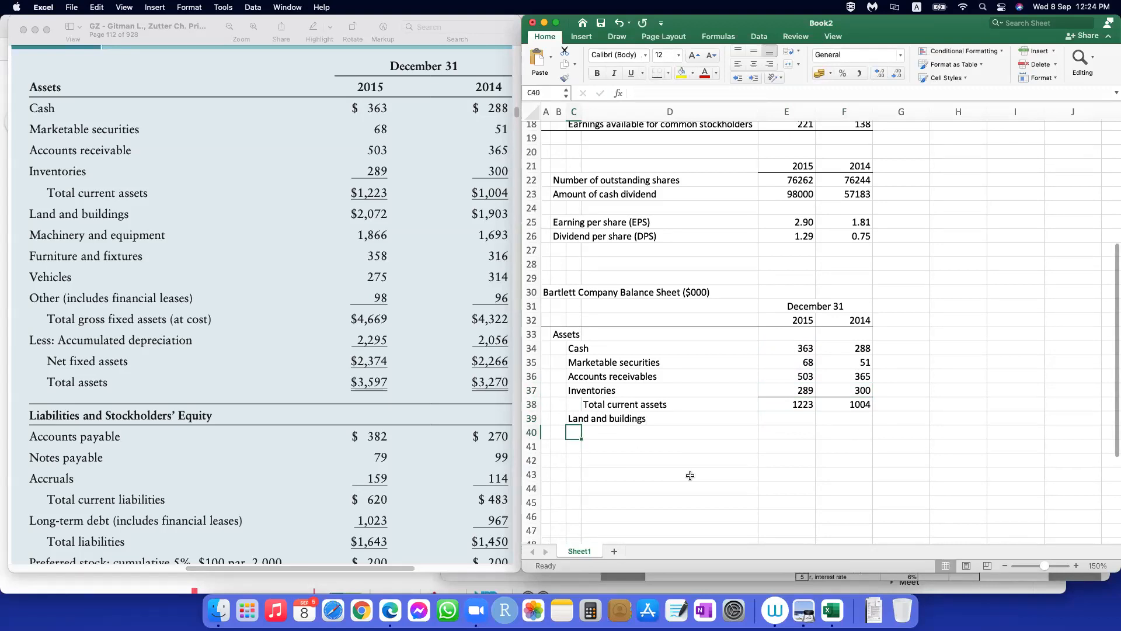
type("Ma")
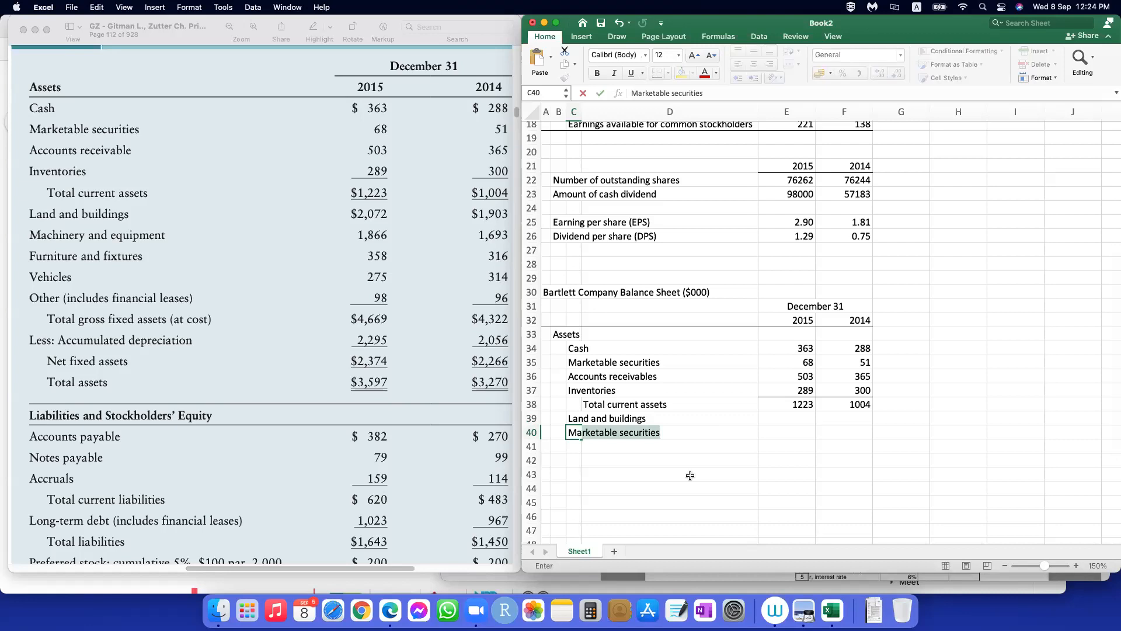
type("china")
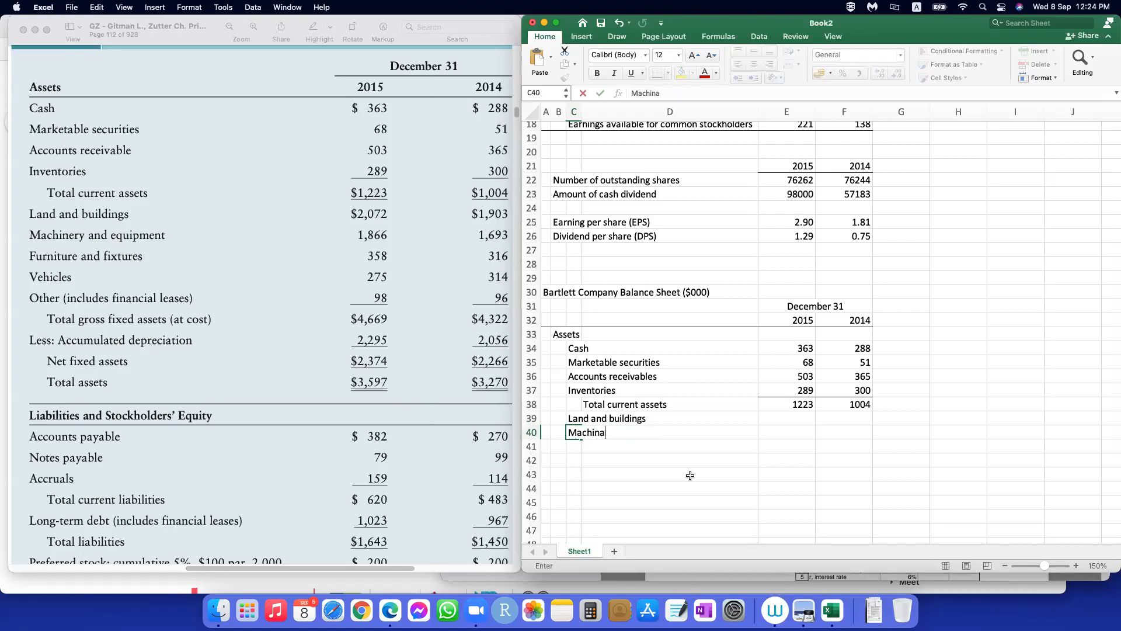
type("ry and equipments")
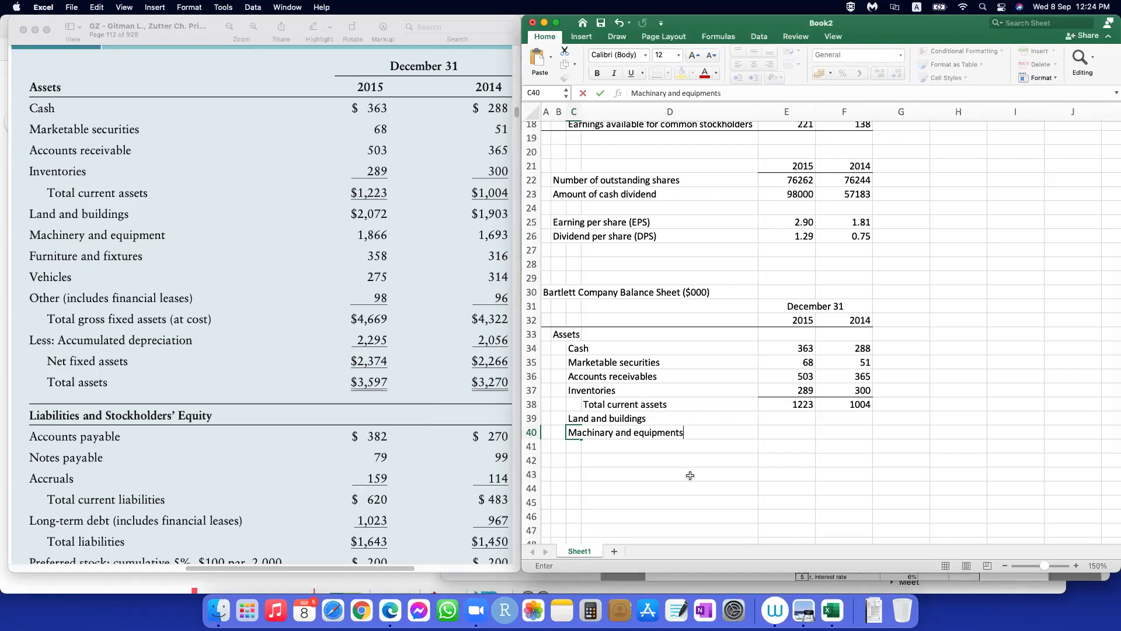
key("Return")
Step: Add the fixed asset labels "Furniture and fixtures" in C41 and "Vehicles" in C42
type("F")
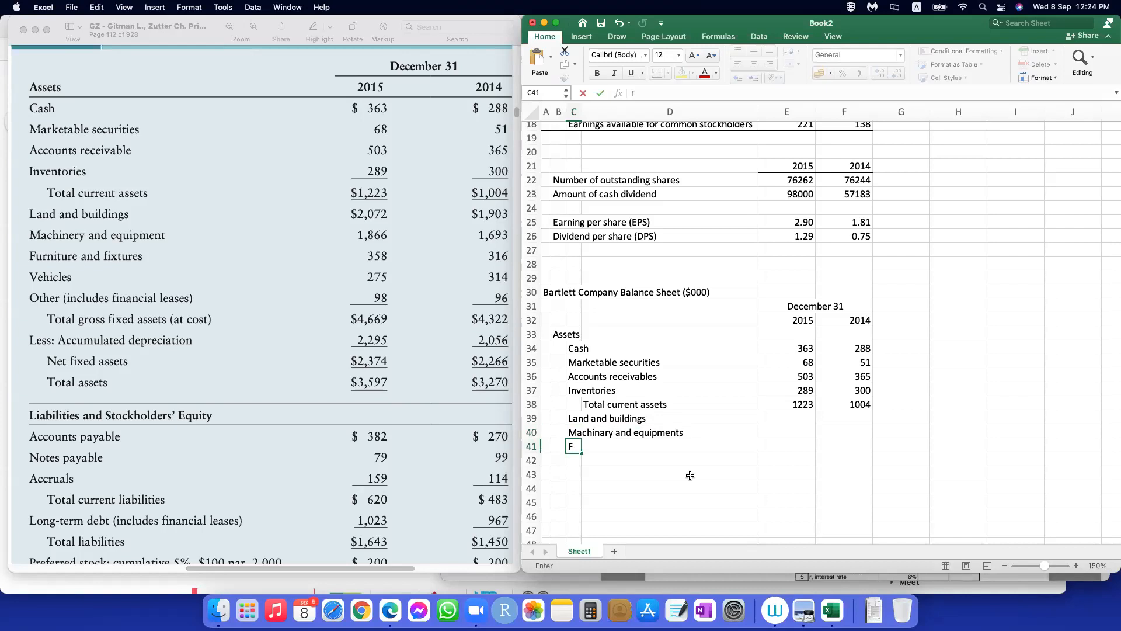
type("urniture and fixtures")
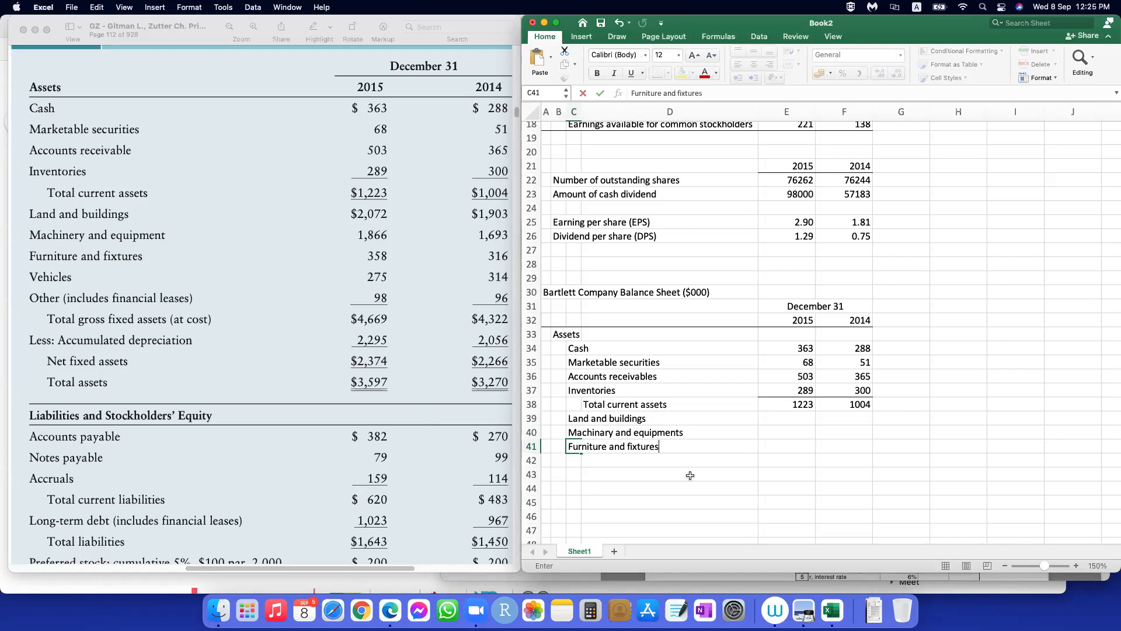
key("Return")
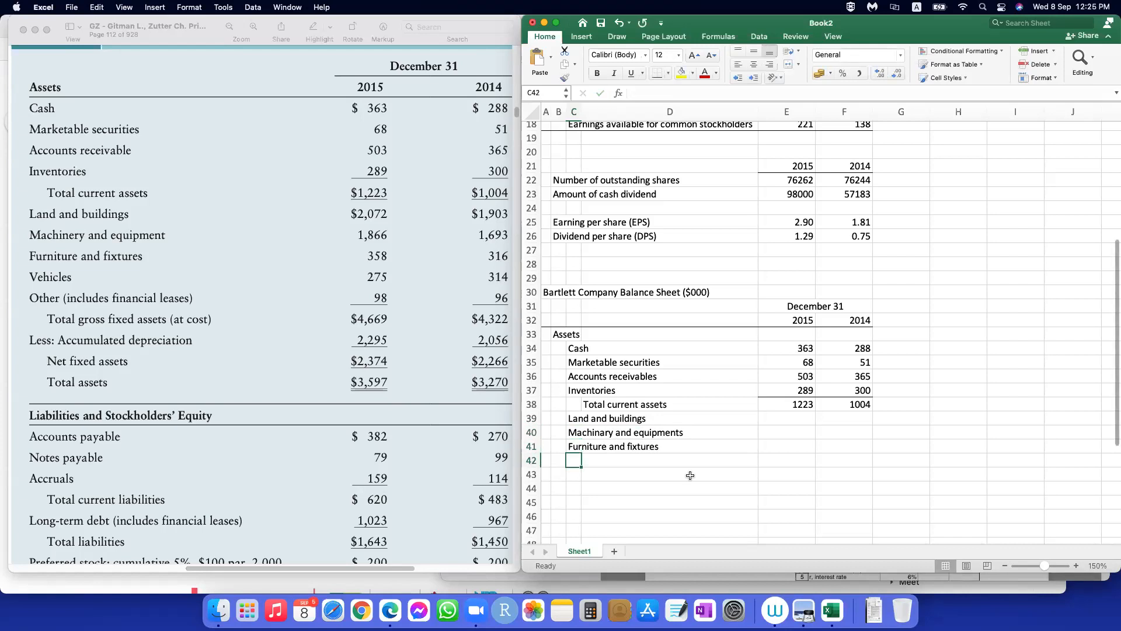
type("V")
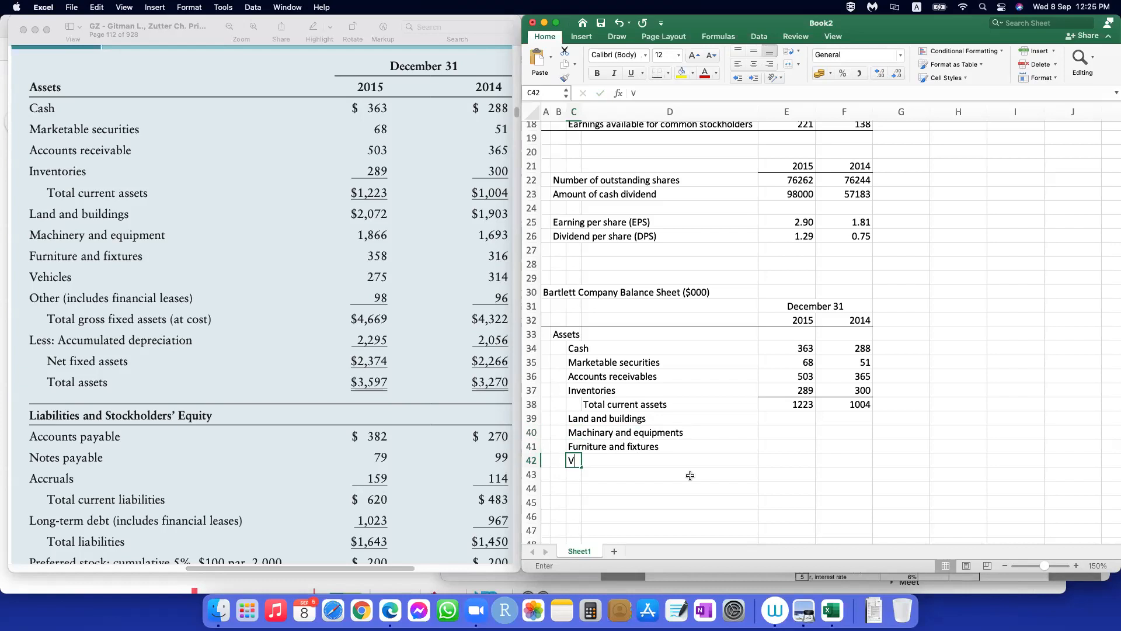
type("ehicles")
key("Return")
Step: Enter the label "Other (including financial leases)" in C43, beneath the vehicles label
type("O")
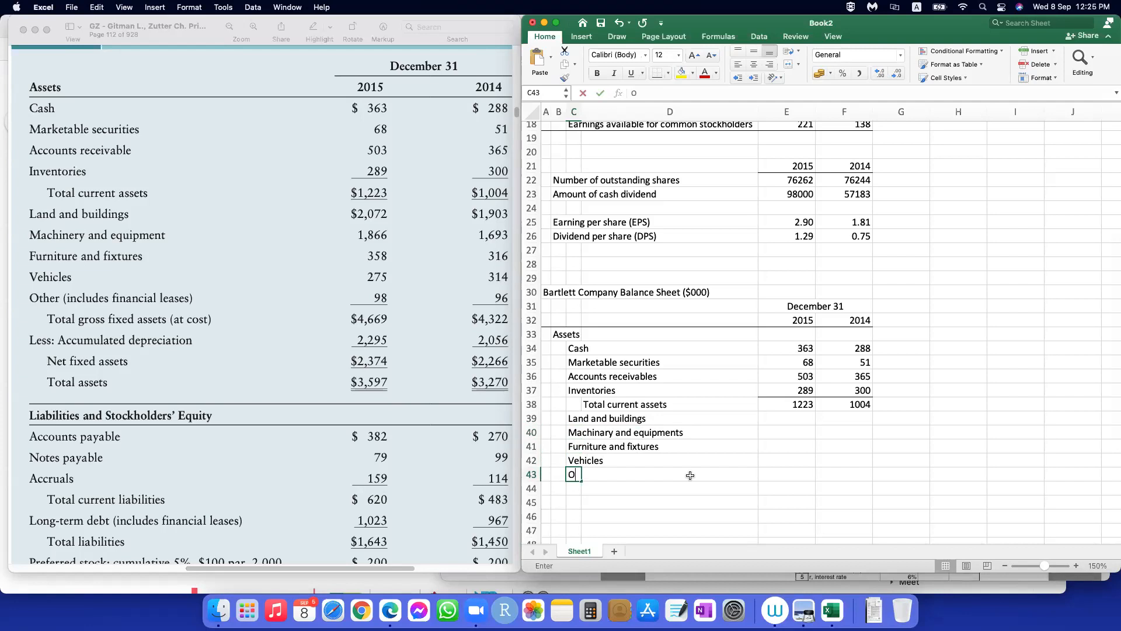
type("ther (i")
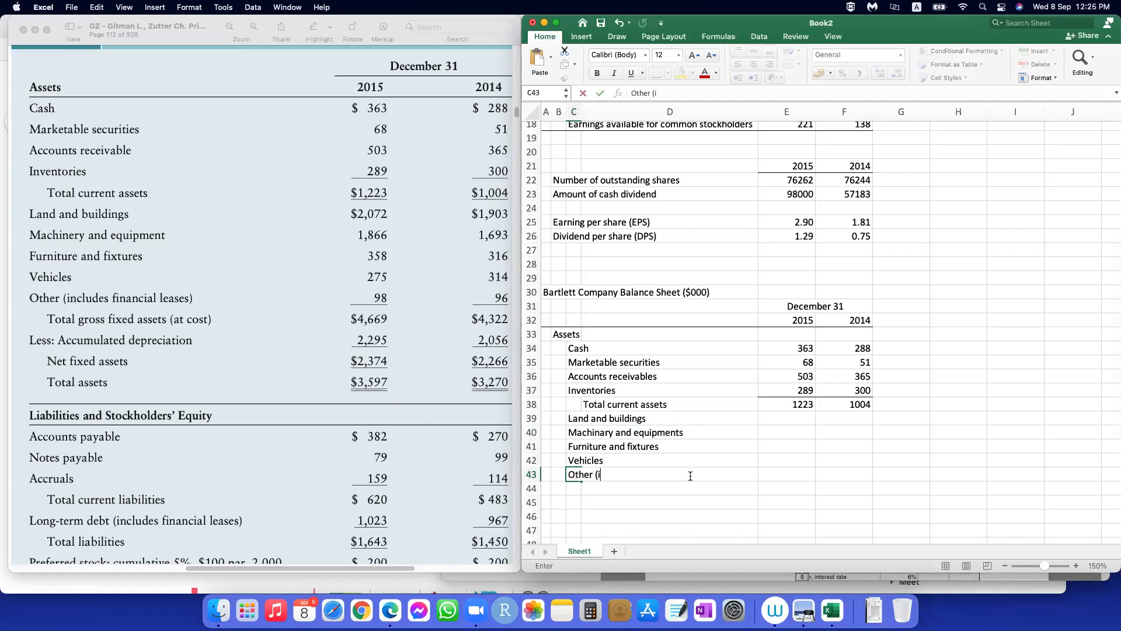
type("ncluding financial leases)")
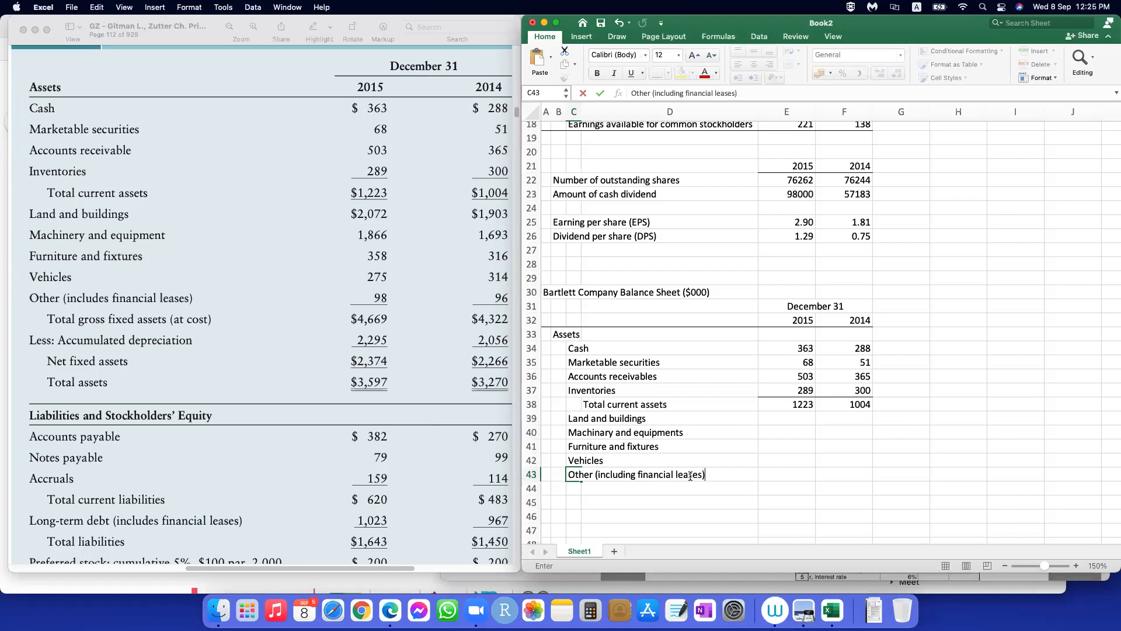
key("Return")
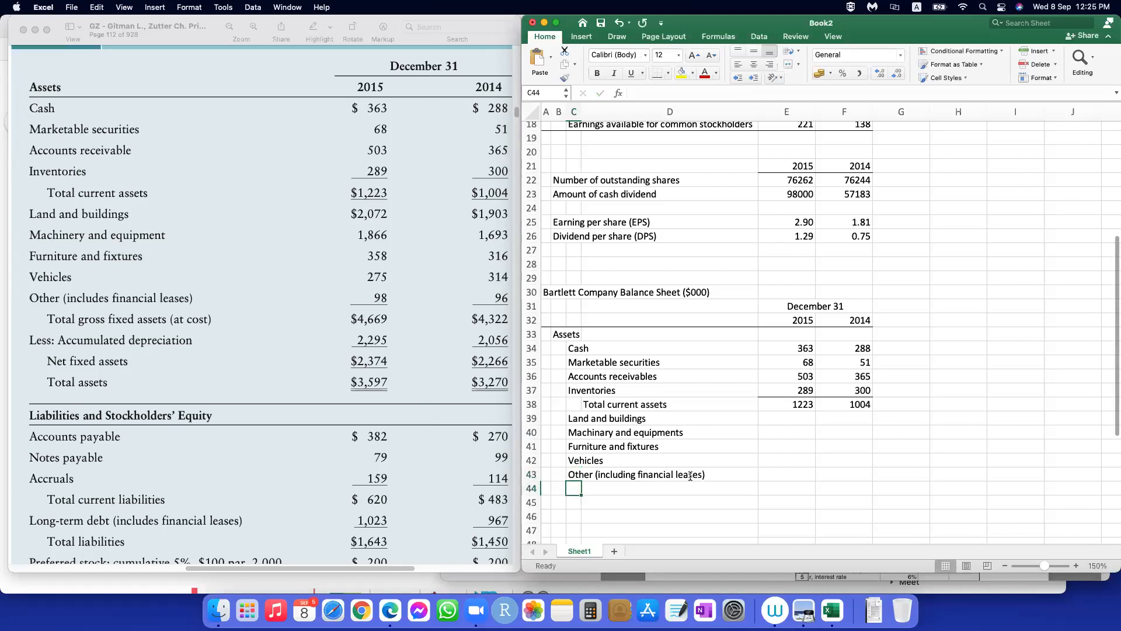
Step: Enter the indented subtotal label "Total gross fixed assets (at cost)" in D44
key("Right")
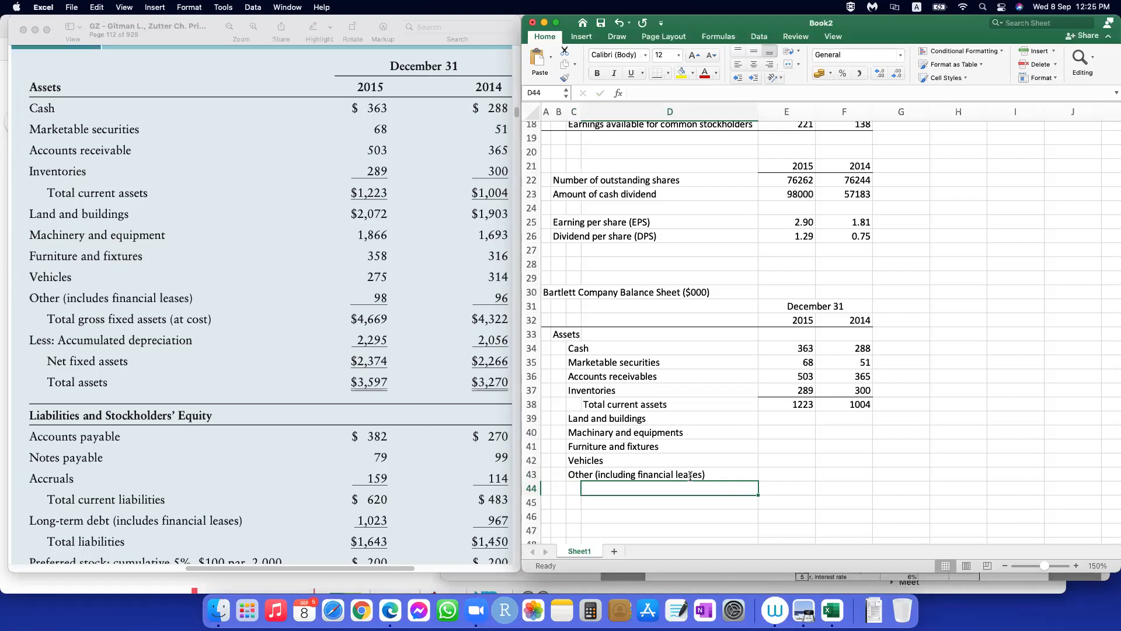
type("Total")
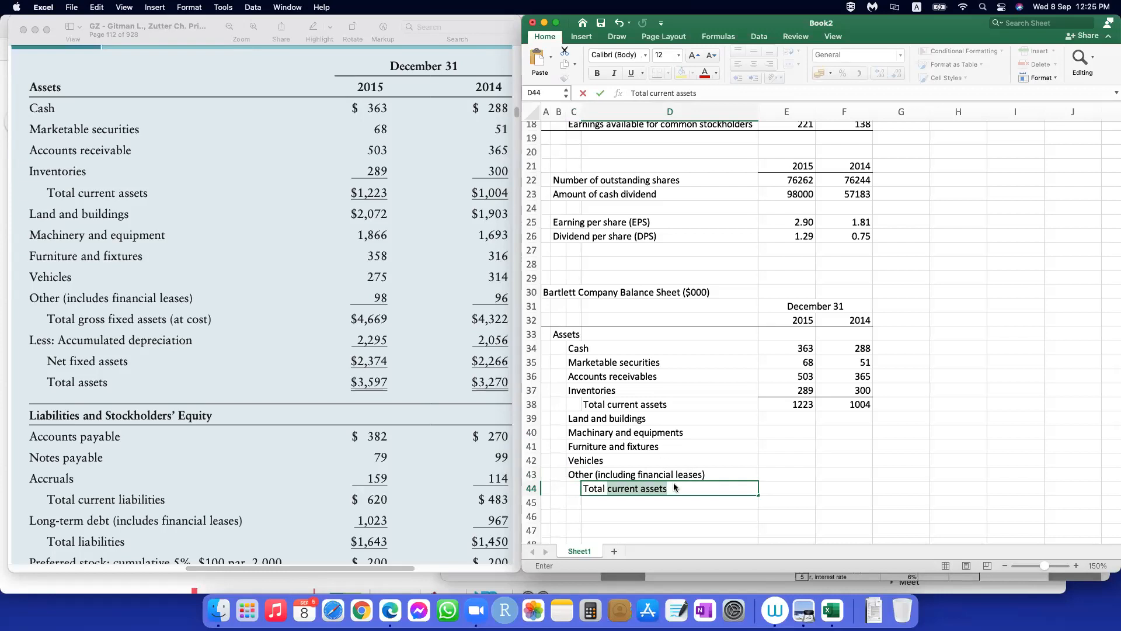
left_click(673, 489)
left_click_drag(674, 488, 608, 489)
type("gro")
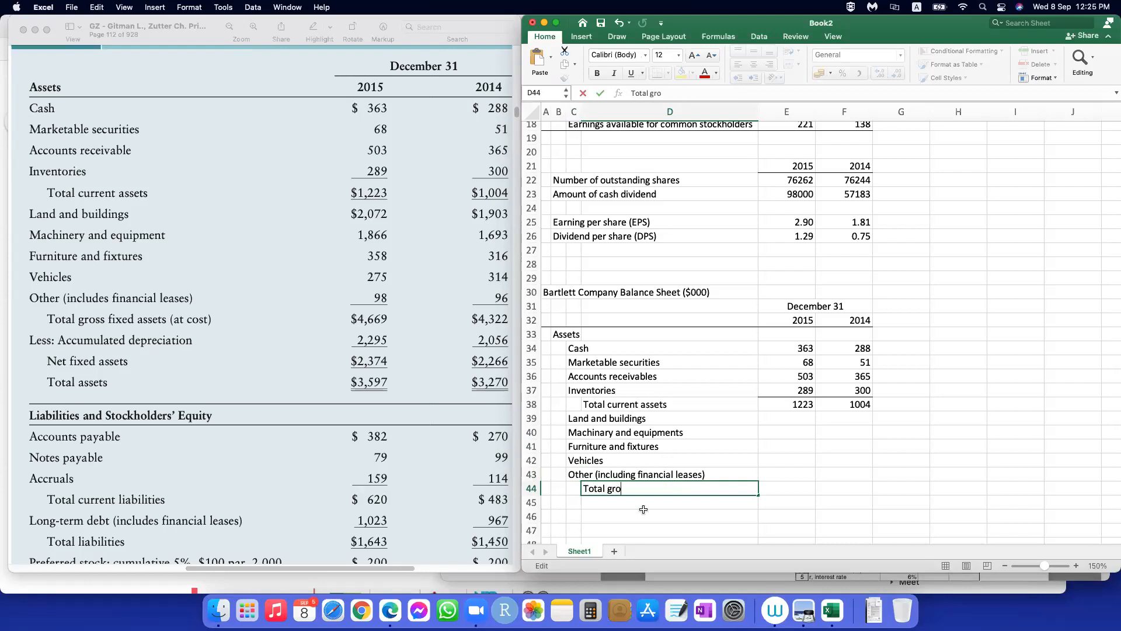
type("ss fixed assets")
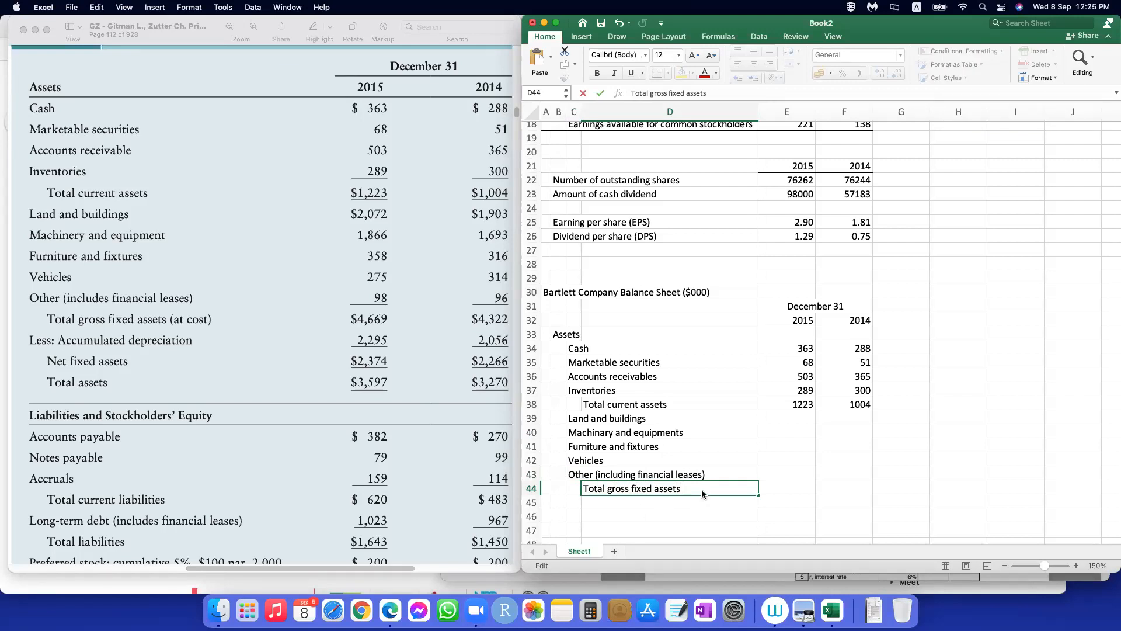
type("(at cost)")
key("Return")
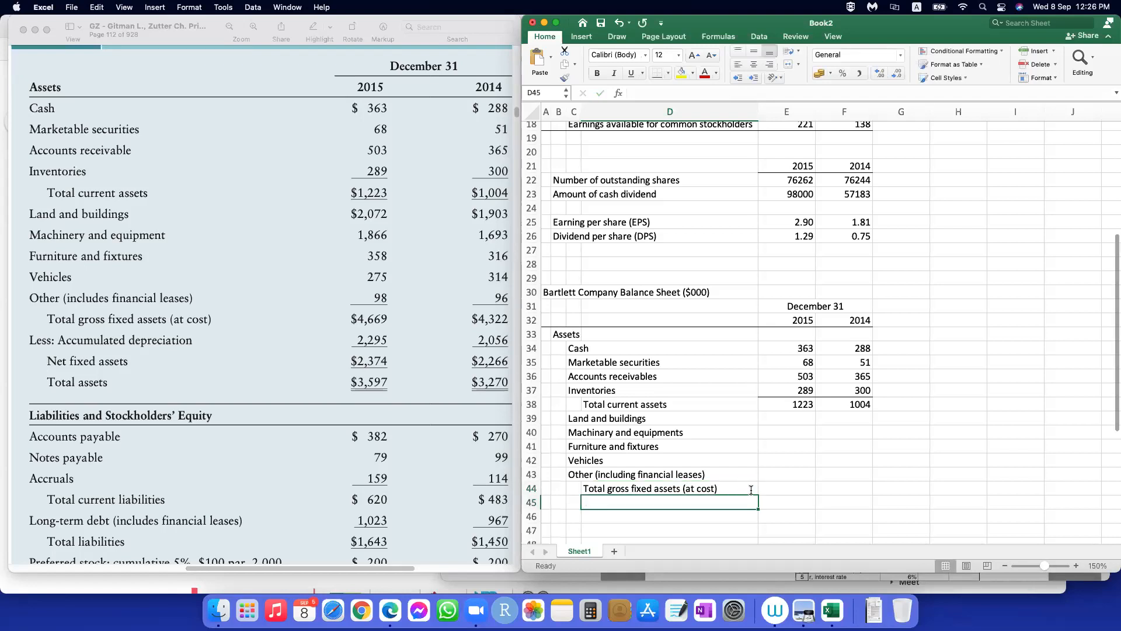
Step: Select E39, the 2015 amount cell for land and buildings
left_click(799, 417)
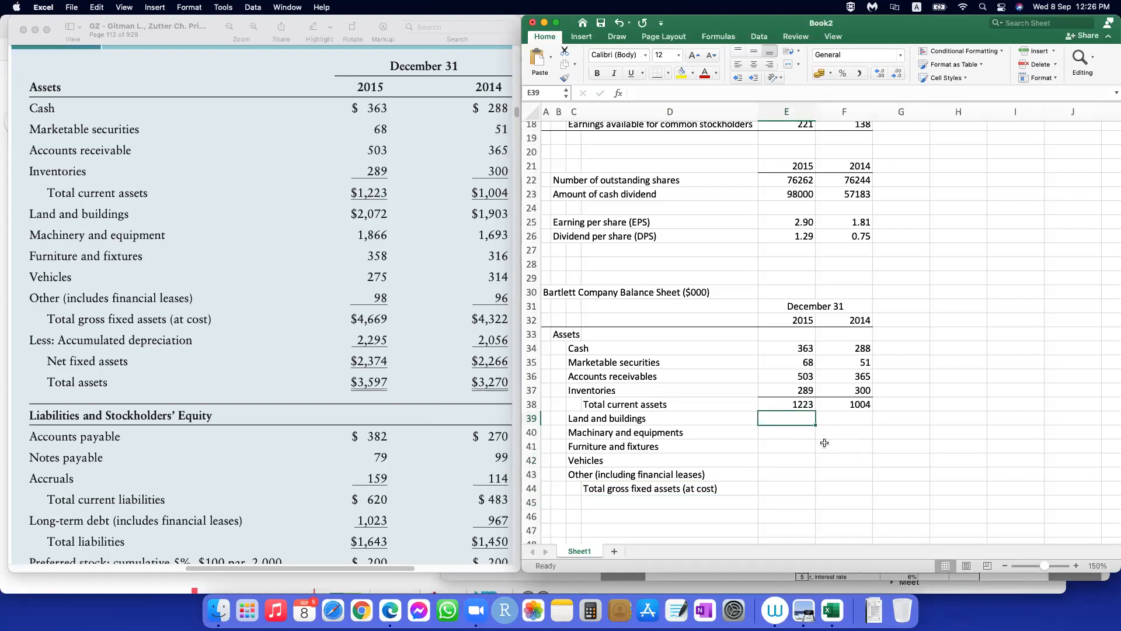
Step: Enter land and buildings as 2072 for 2015 and 1903 for 2014, and machinery and equipments as 1866 and 1693
type("2")
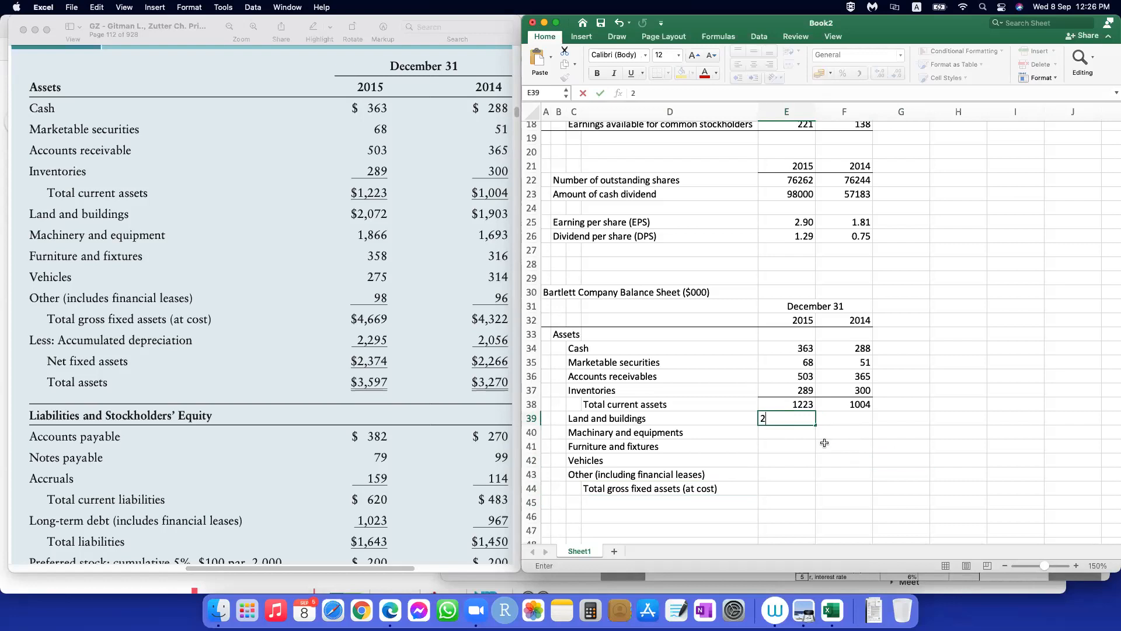
type("072")
key("Tab")
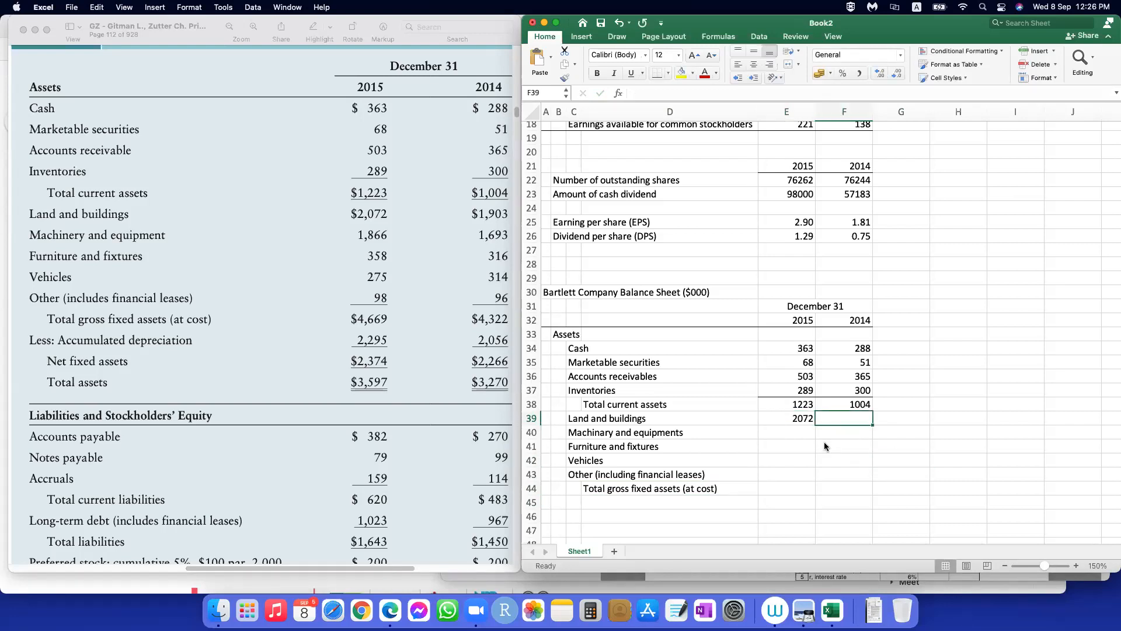
type("1903")
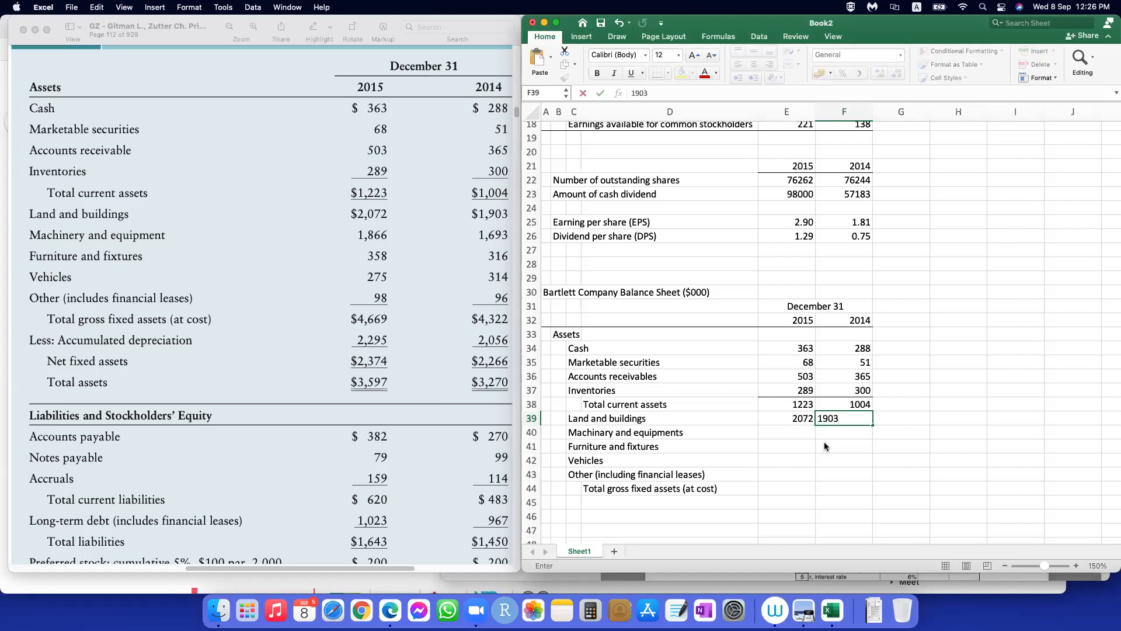
key("Return")
type("1693")
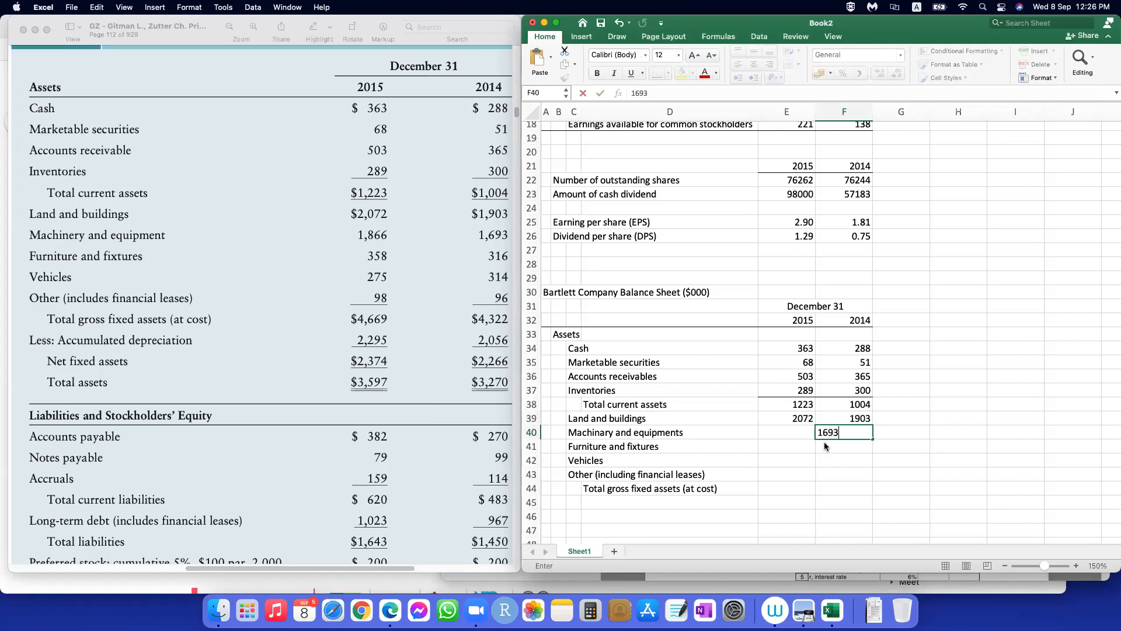
key("Left")
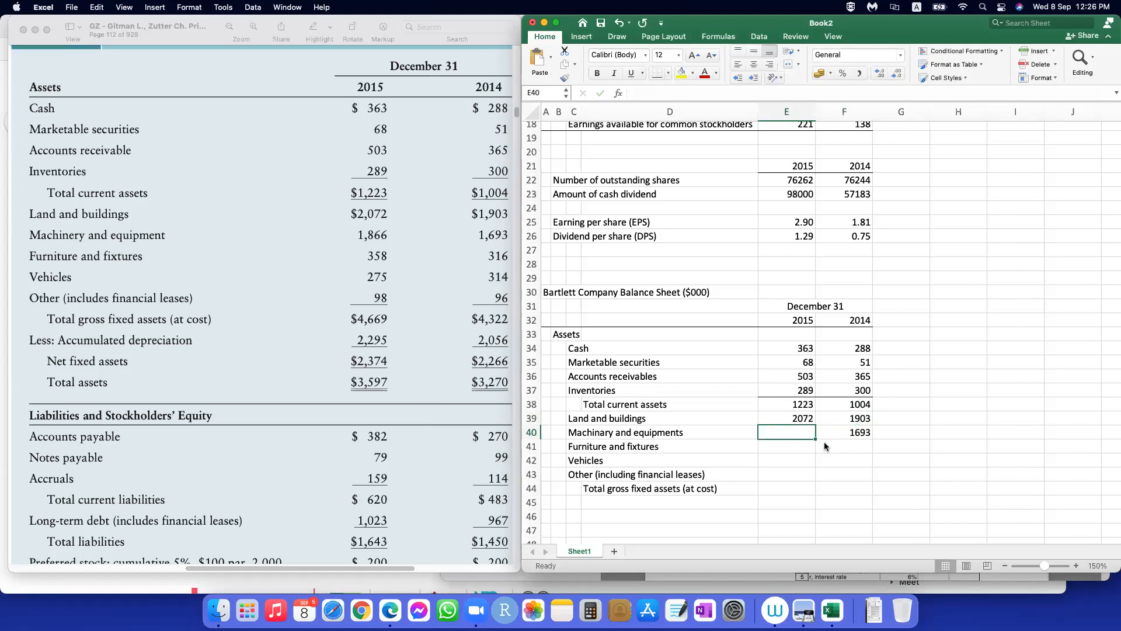
type("1866")
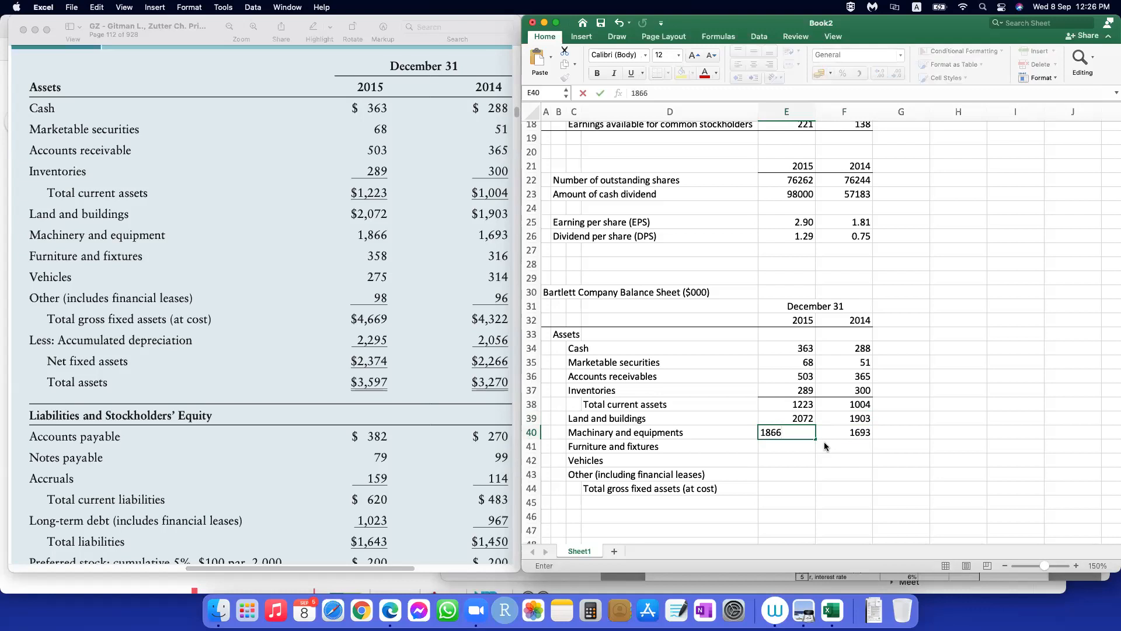
key("Return")
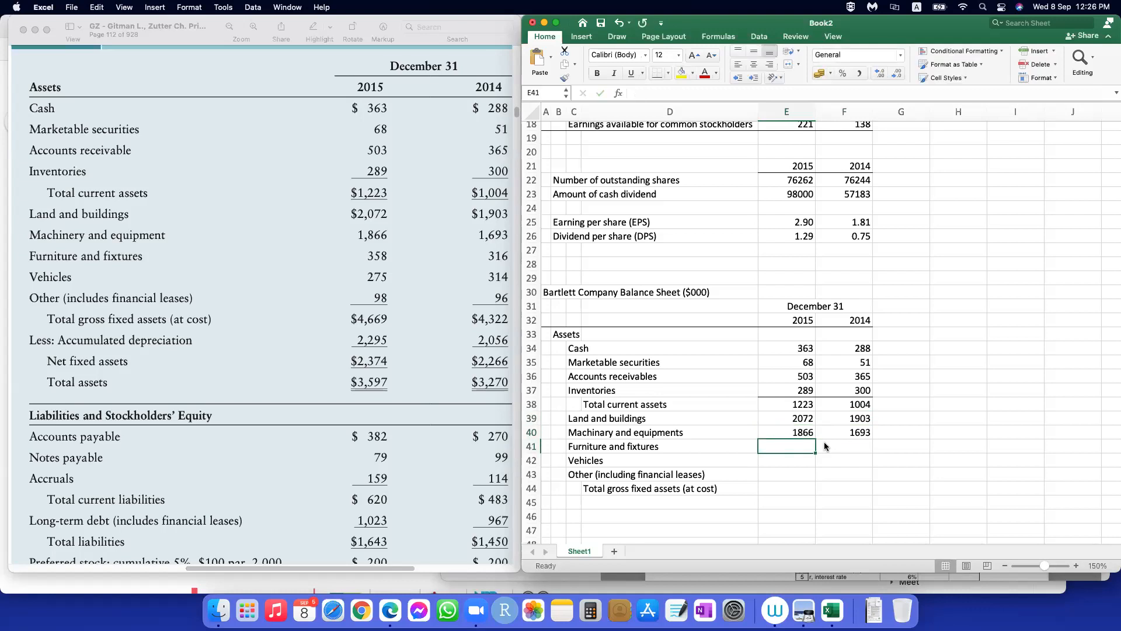
Step: Enter furniture and fixtures as 358 for 2015 and 316 for 2014, and vehicles as 275 and 314
type("358")
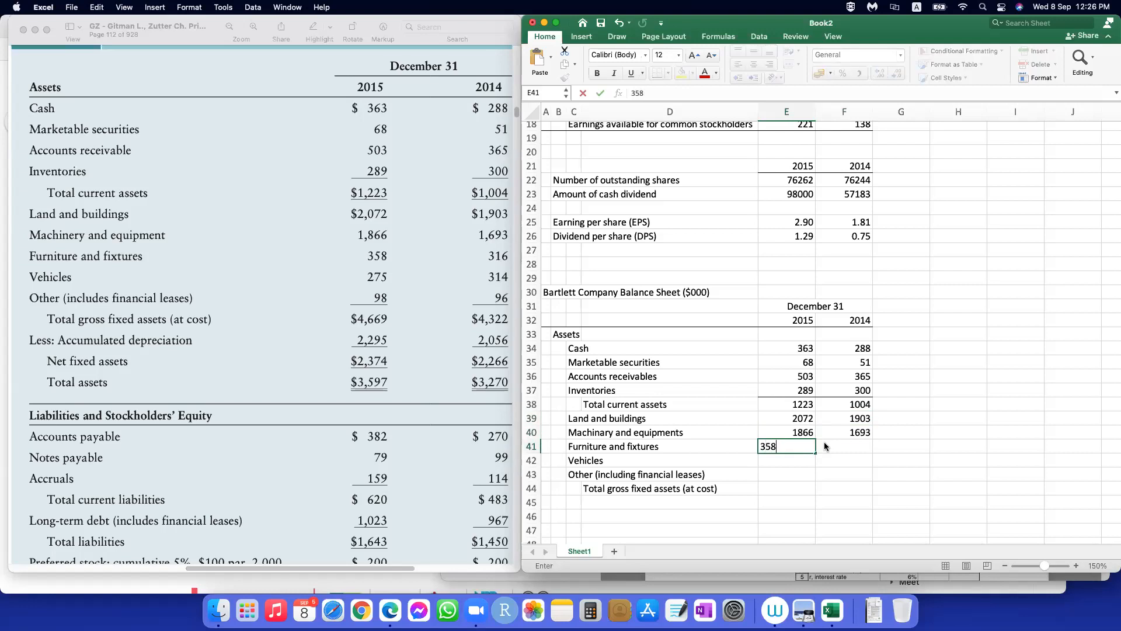
key("Tab")
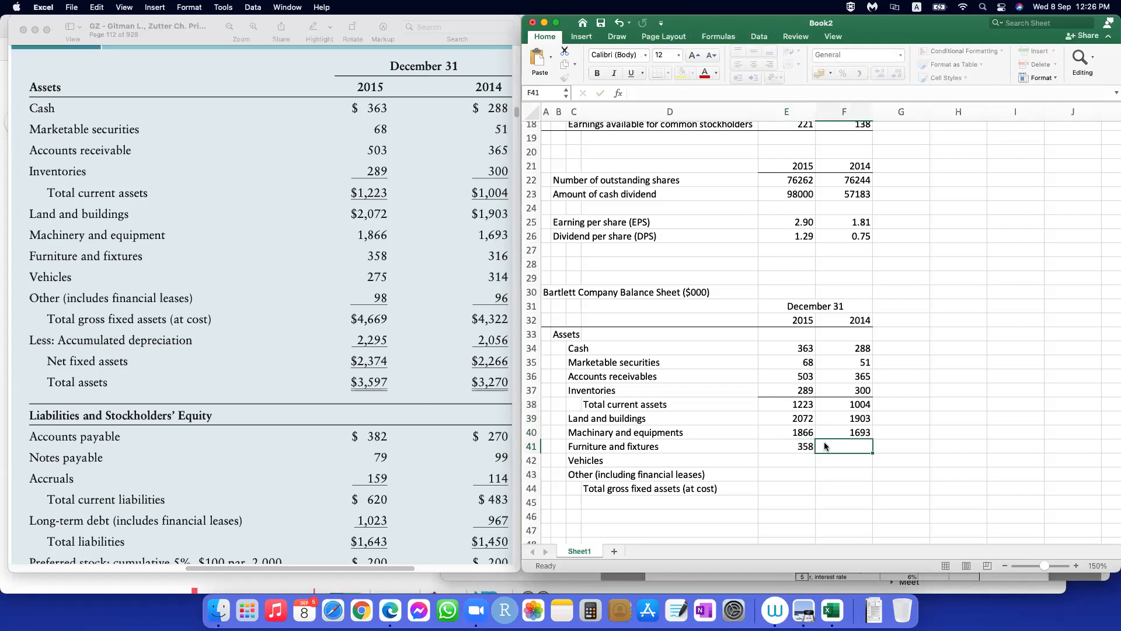
type("316")
key("Return")
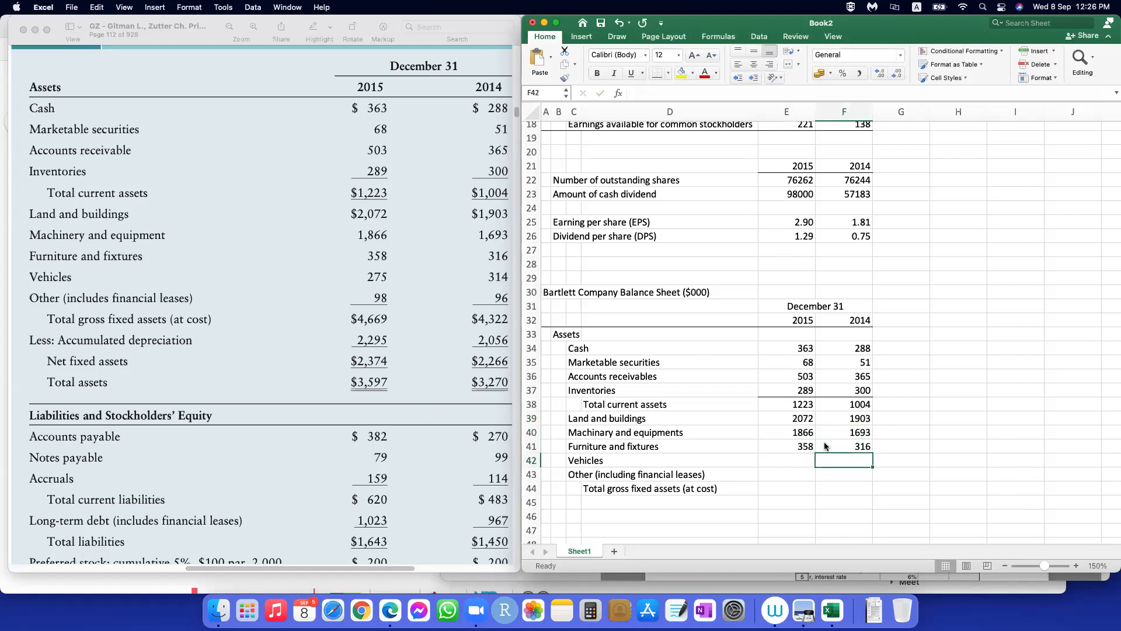
type("314")
key("Left")
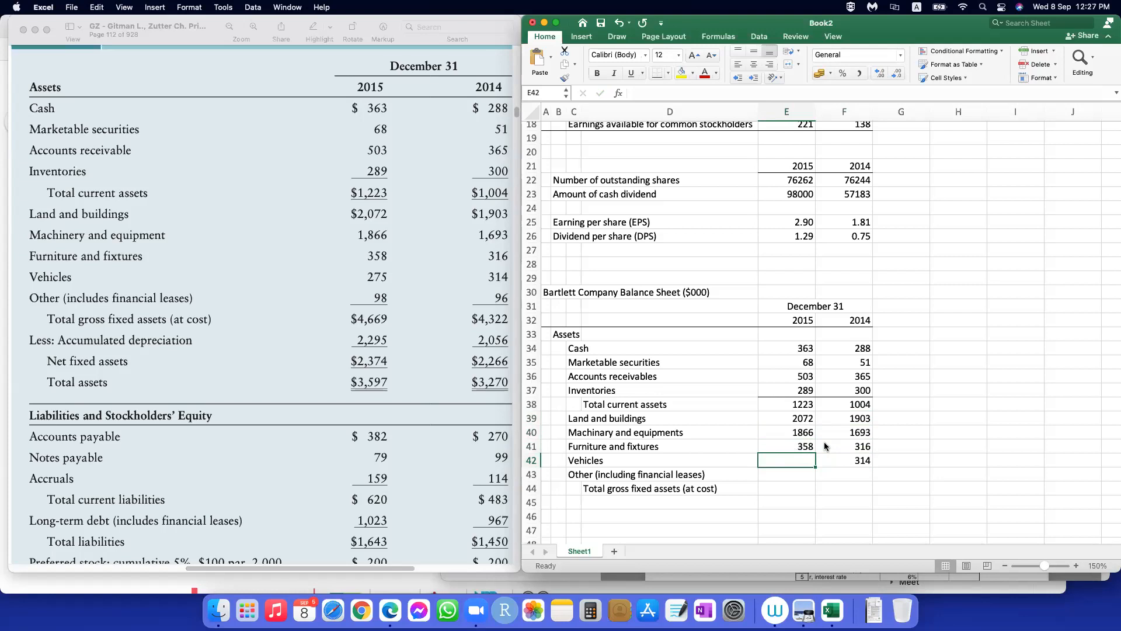
type("275")
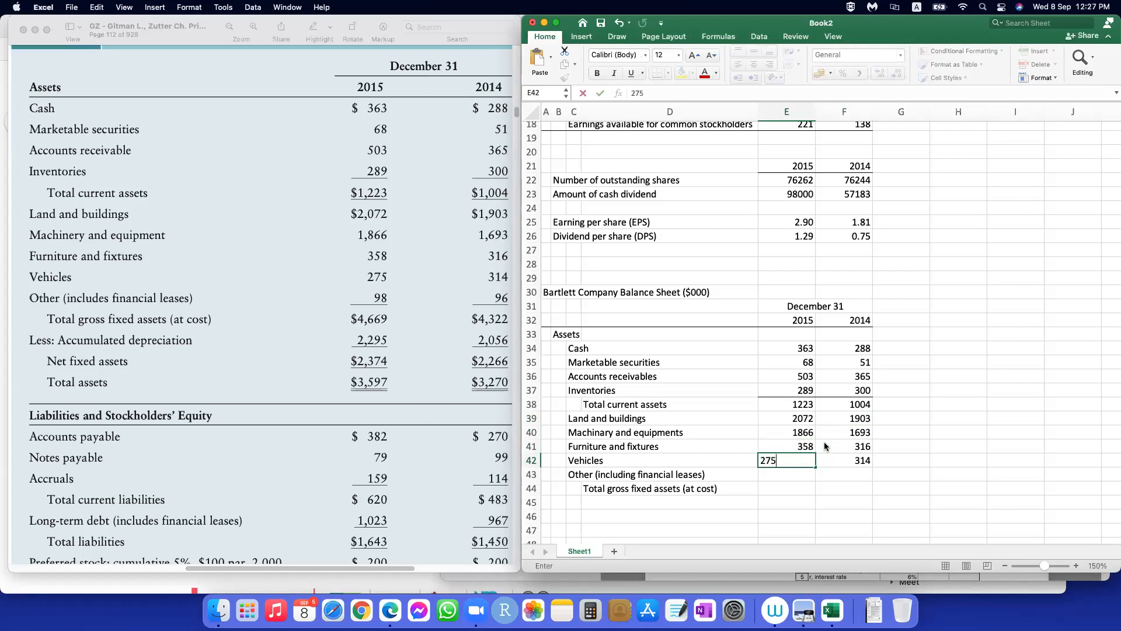
key("Return")
Step: Enter the other (including financial leases) amounts as 98 for 2015 and 96 for 2014
type("98")
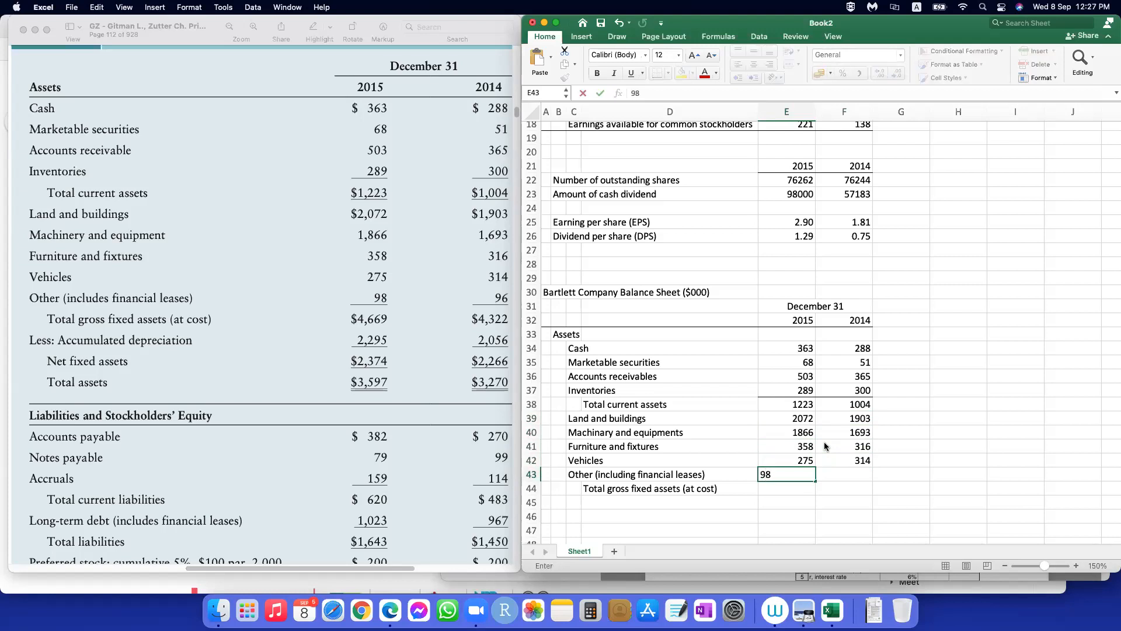
key("Right")
type("96")
key("Return")
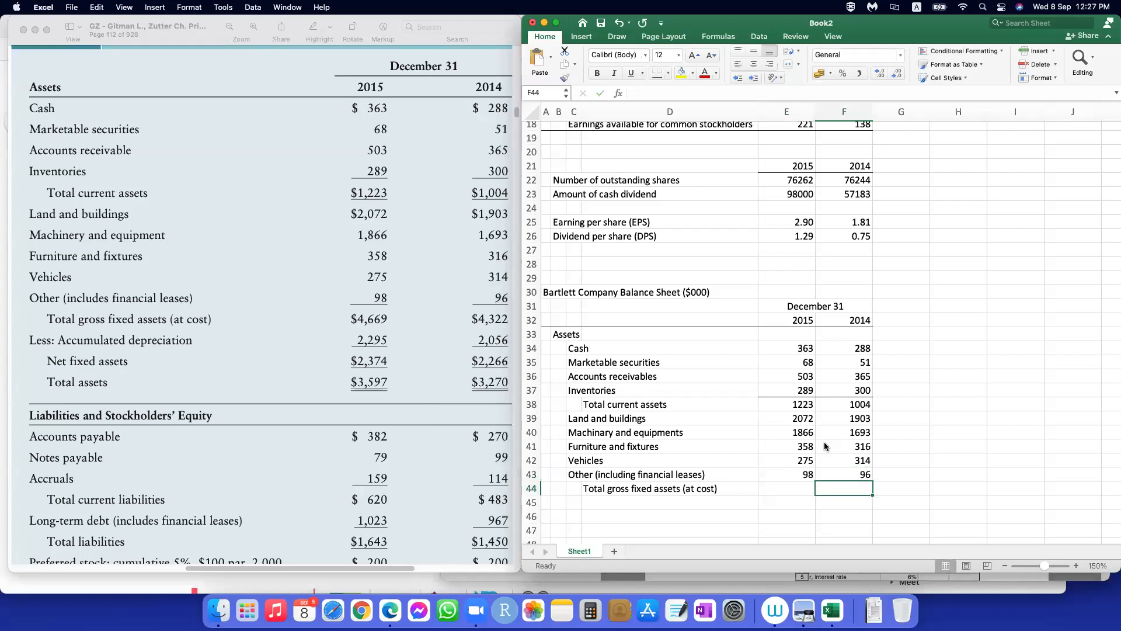
Step: Calculate total gross fixed assets in E44 as the SUM of E39:E43 and fill the formula across to 2014
left_click(797, 487)
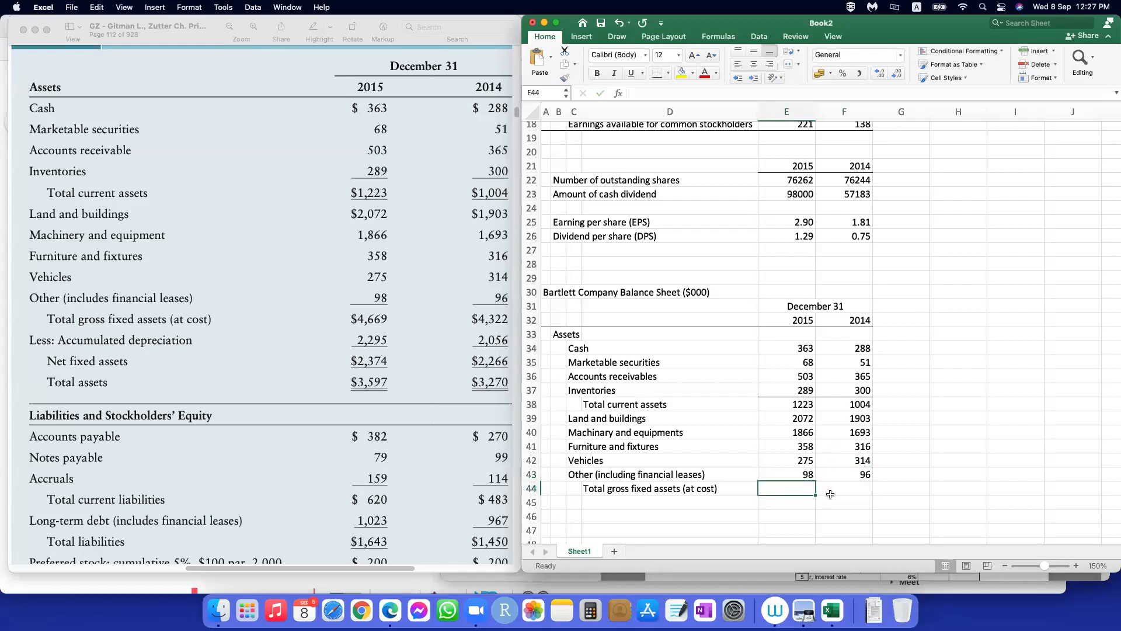
type("=sum(")
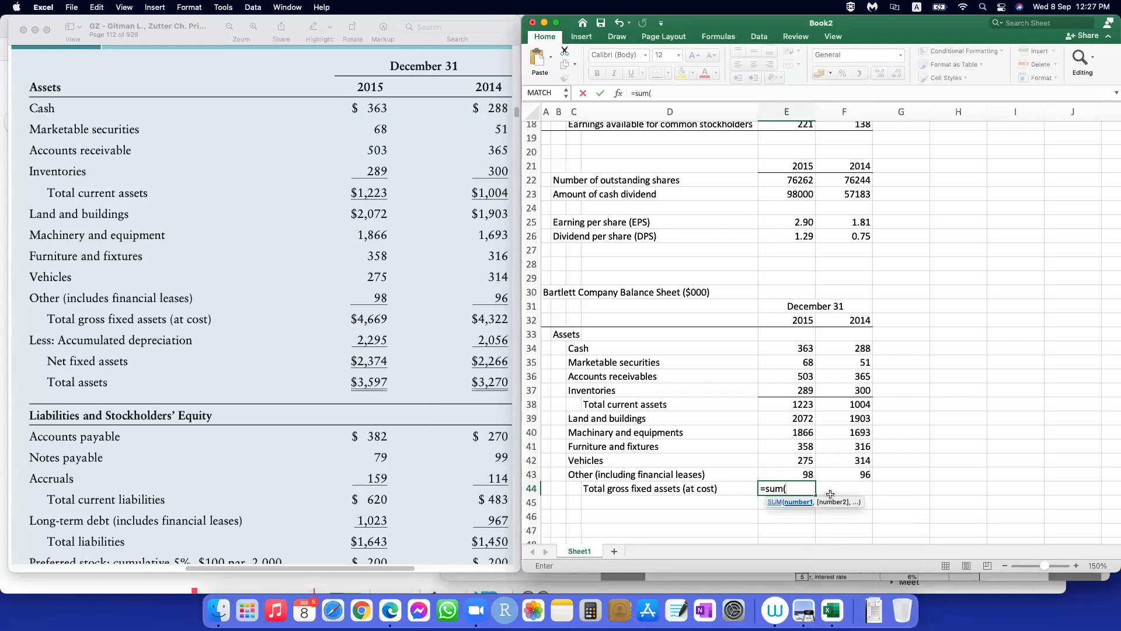
left_click(803, 420)
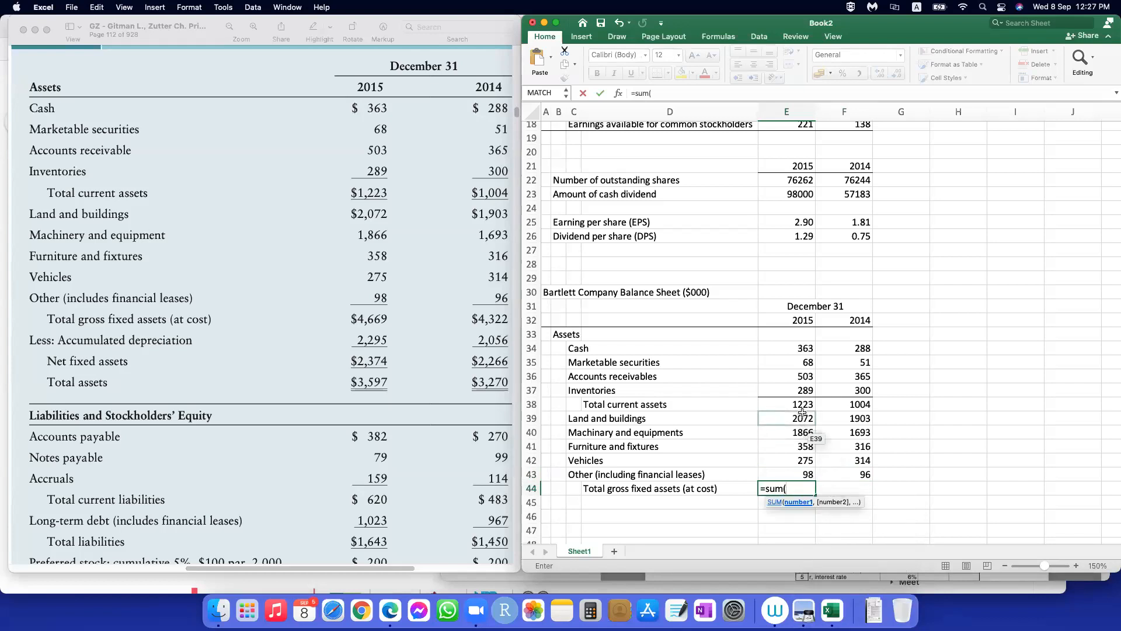
left_click_drag(803, 428, 800, 472)
key("Return")
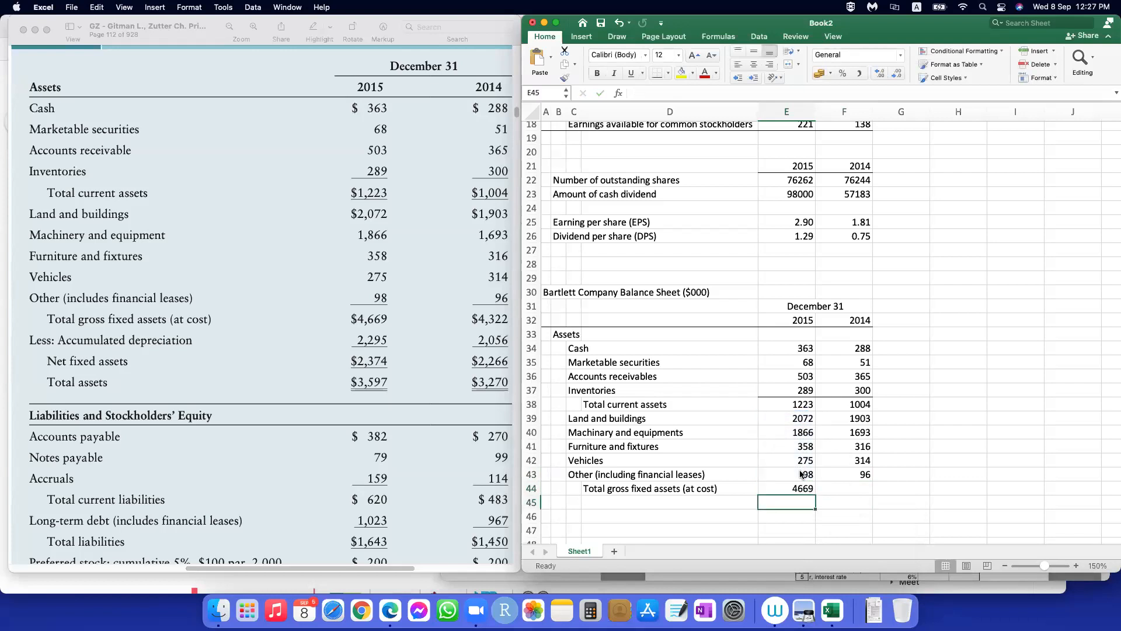
left_click(797, 488)
left_click_drag(815, 495, 848, 496)
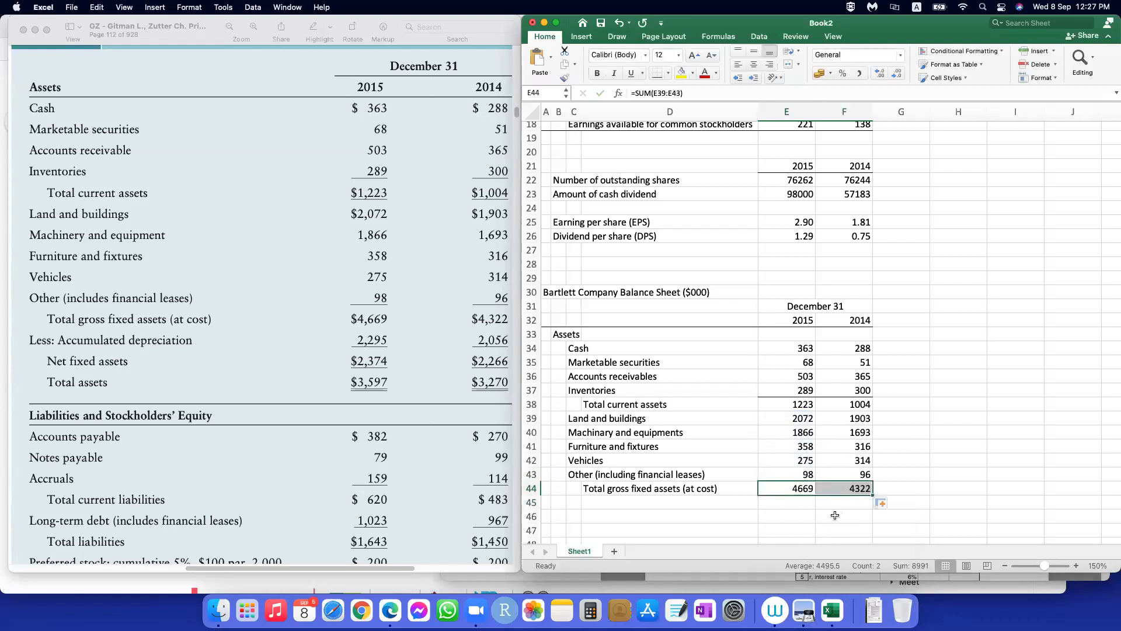
Step: Add the row label "Less: Accumulated depreciation" in C45, below total gross fixed assets
scroll(668, 461, "down", 2)
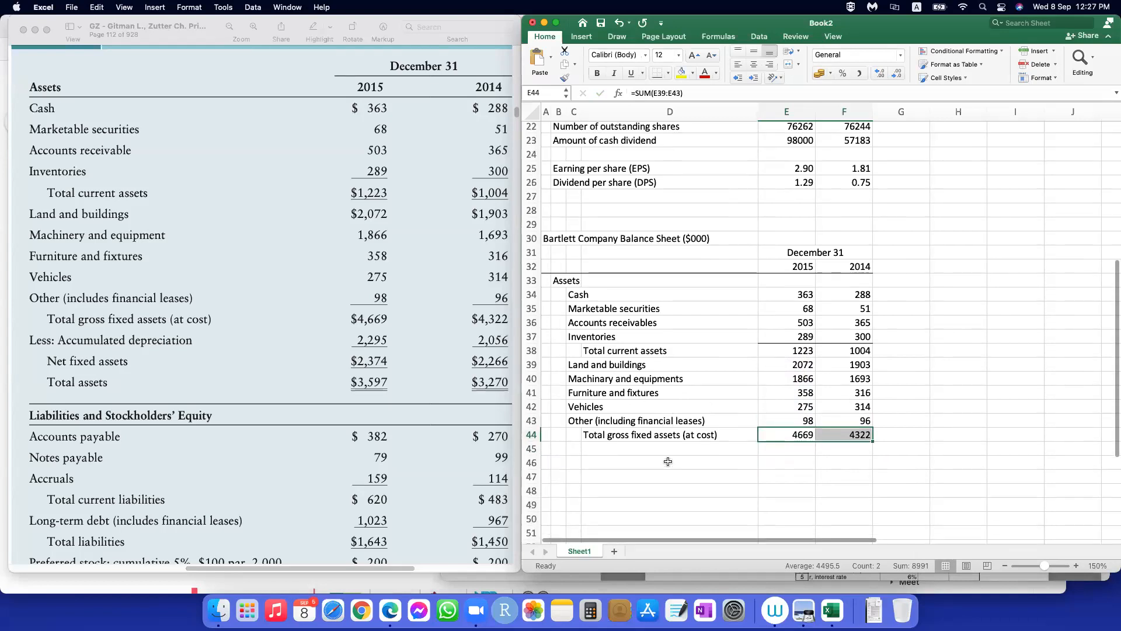
scroll(668, 462, "down", 1)
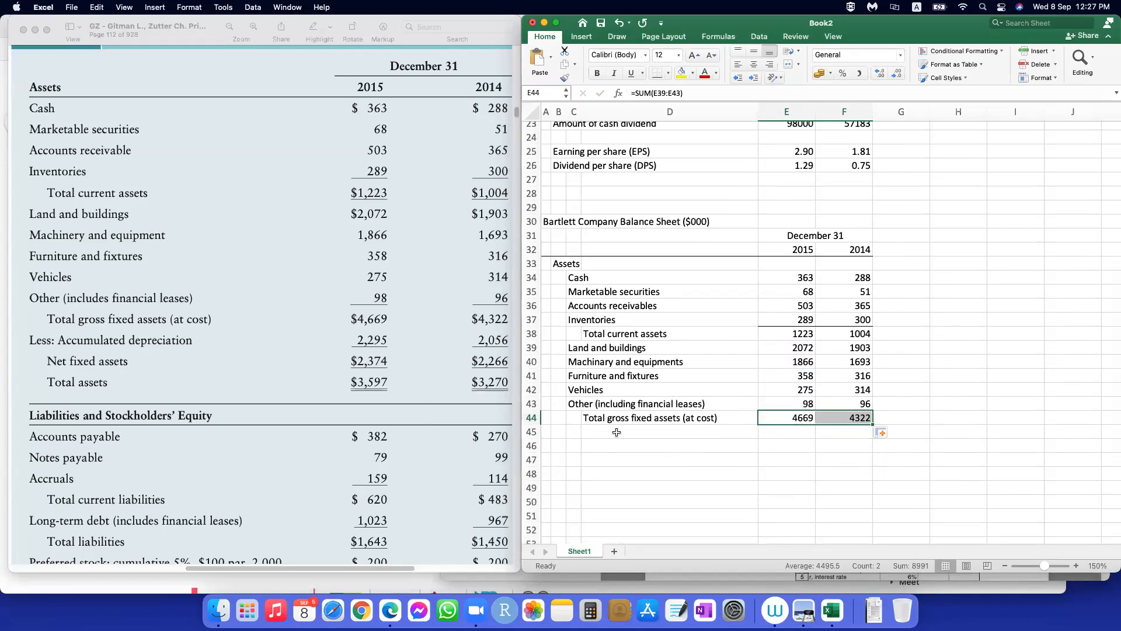
left_click(574, 432)
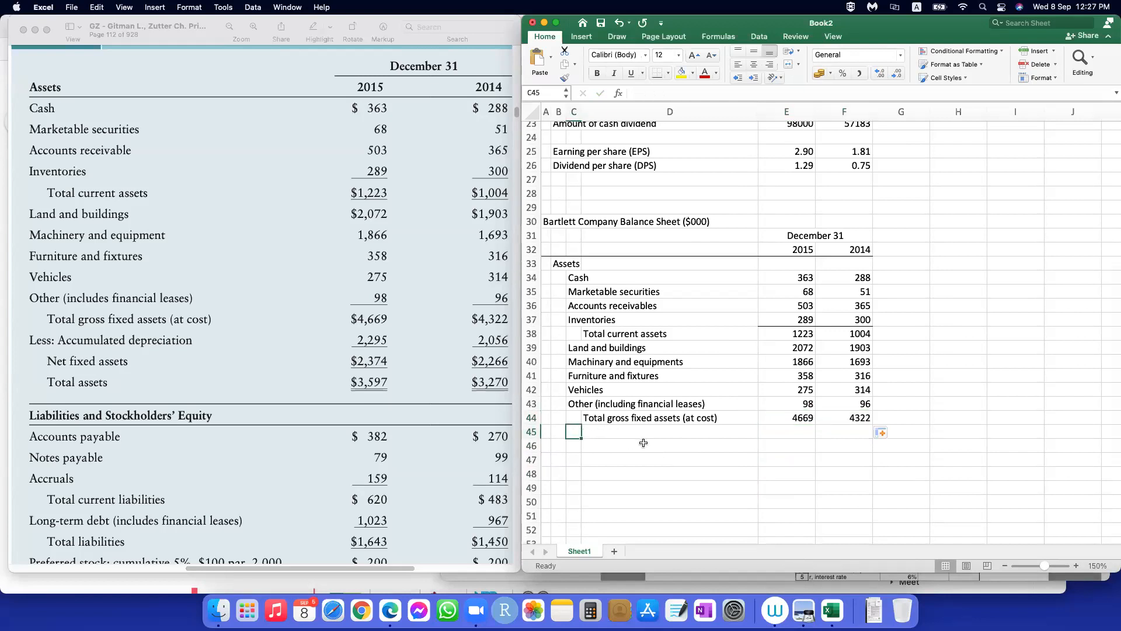
type("Less: Ac")
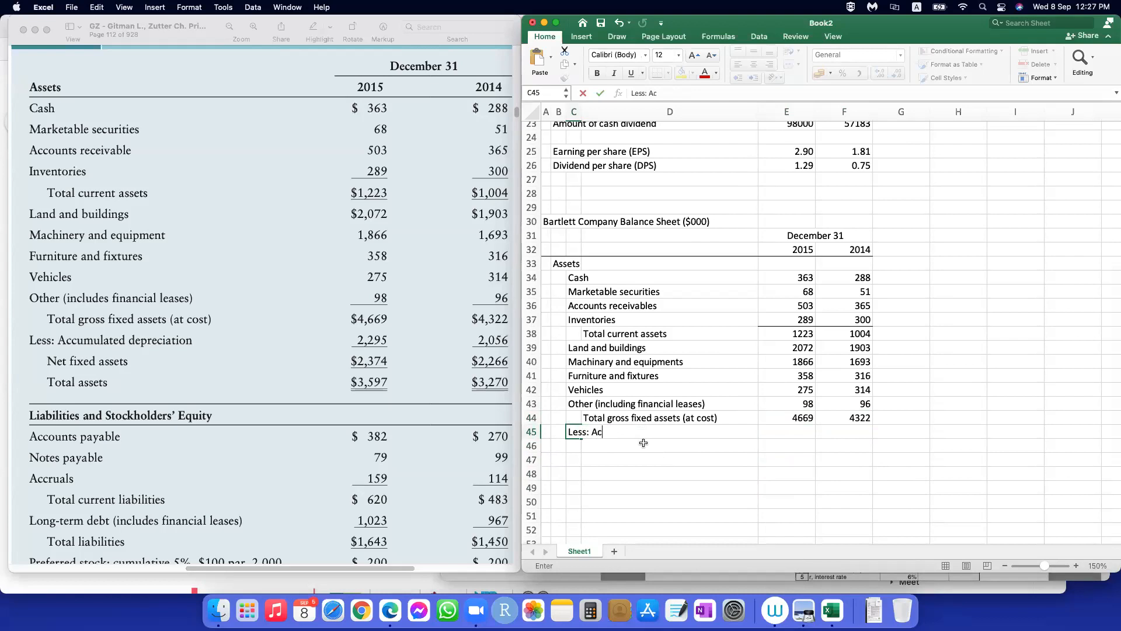
type("cumulated deprecia")
type("on")
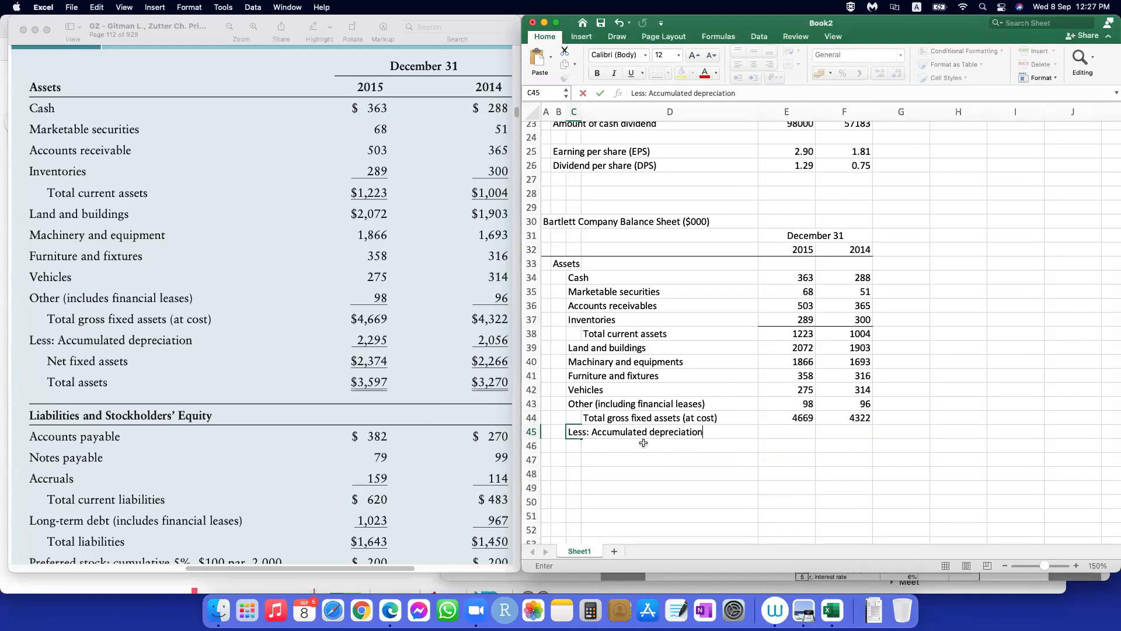
Step: Enter accumulated depreciation as 2295 for 2015 and 2056 for 2014
key("Tab")
key("Tab")
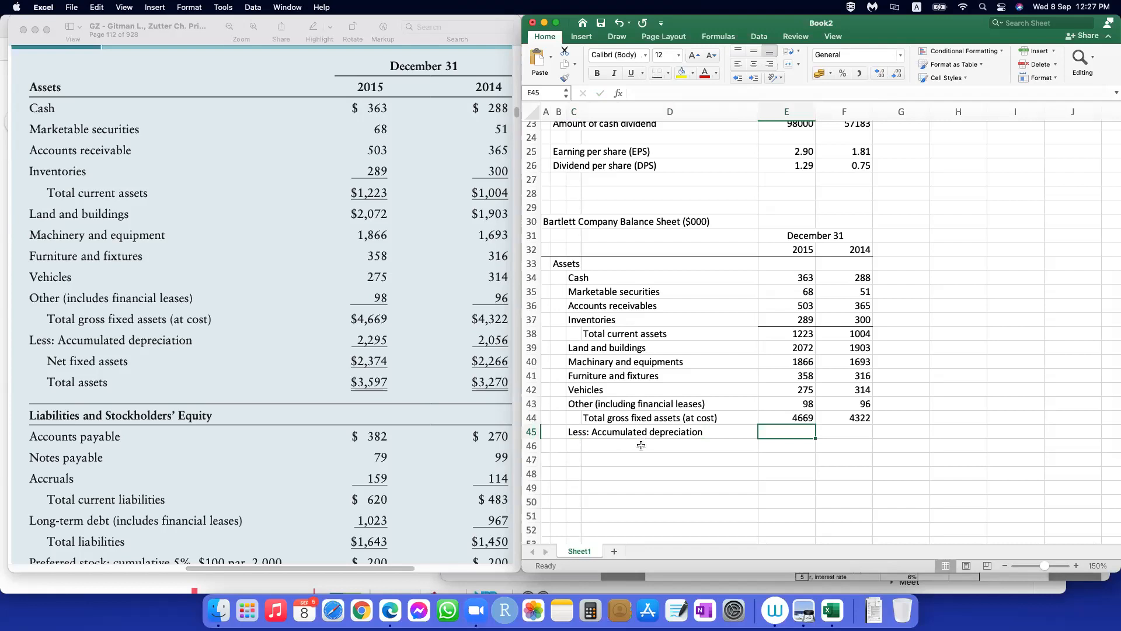
type("2295")
key("Tab")
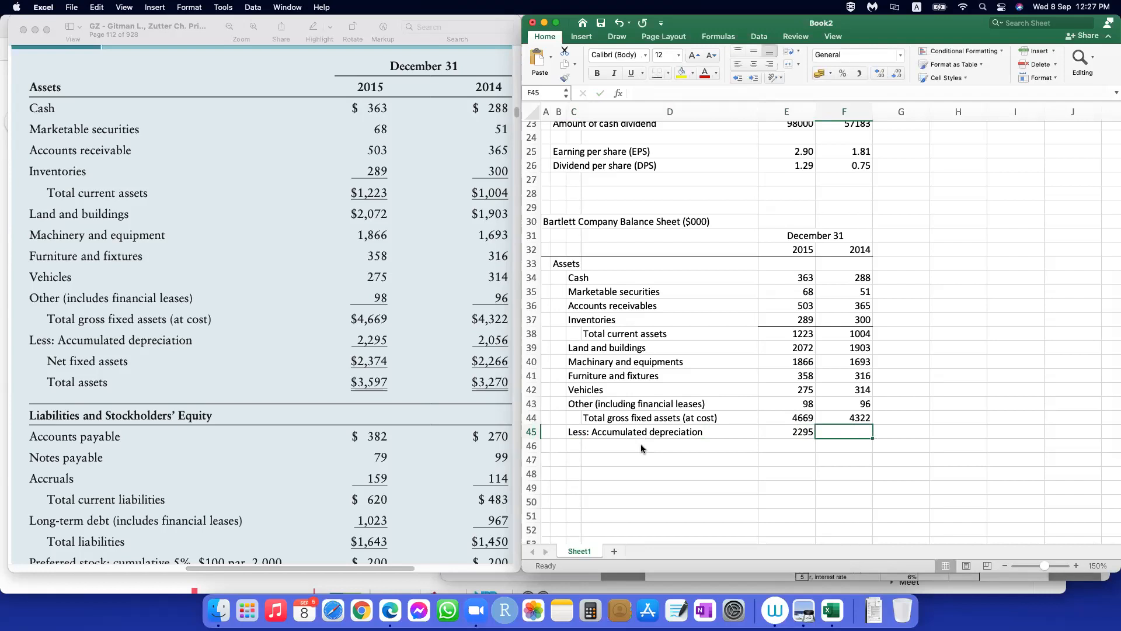
type("2056")
key("Return")
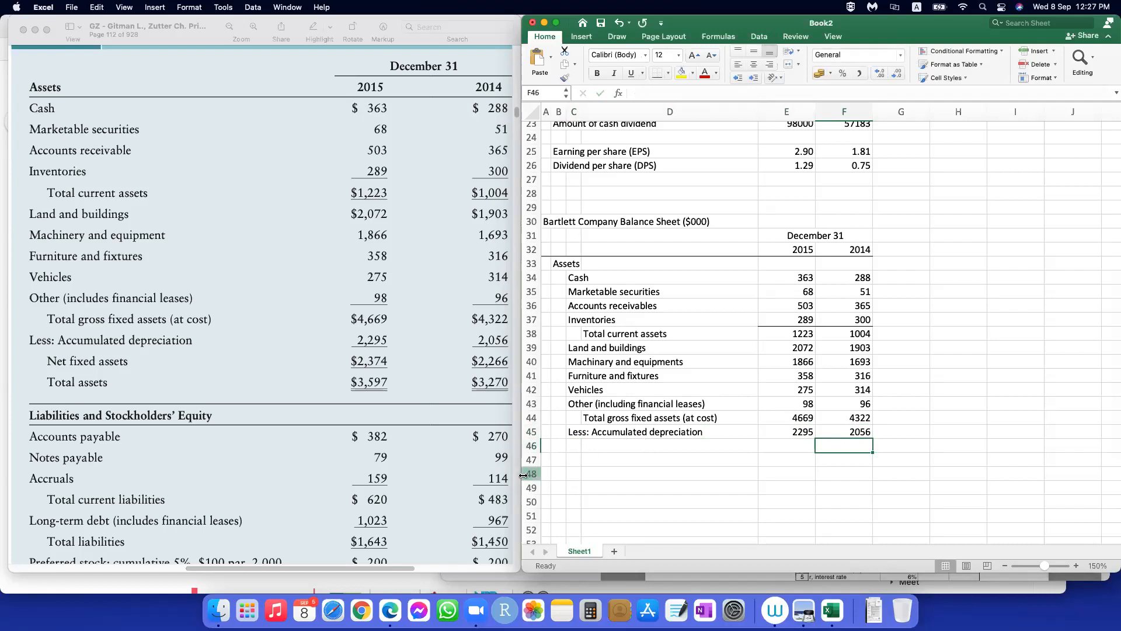
Step: Add the indented row label "Net fixed assets" in D46, below accumulated depreciation
left_click(581, 442)
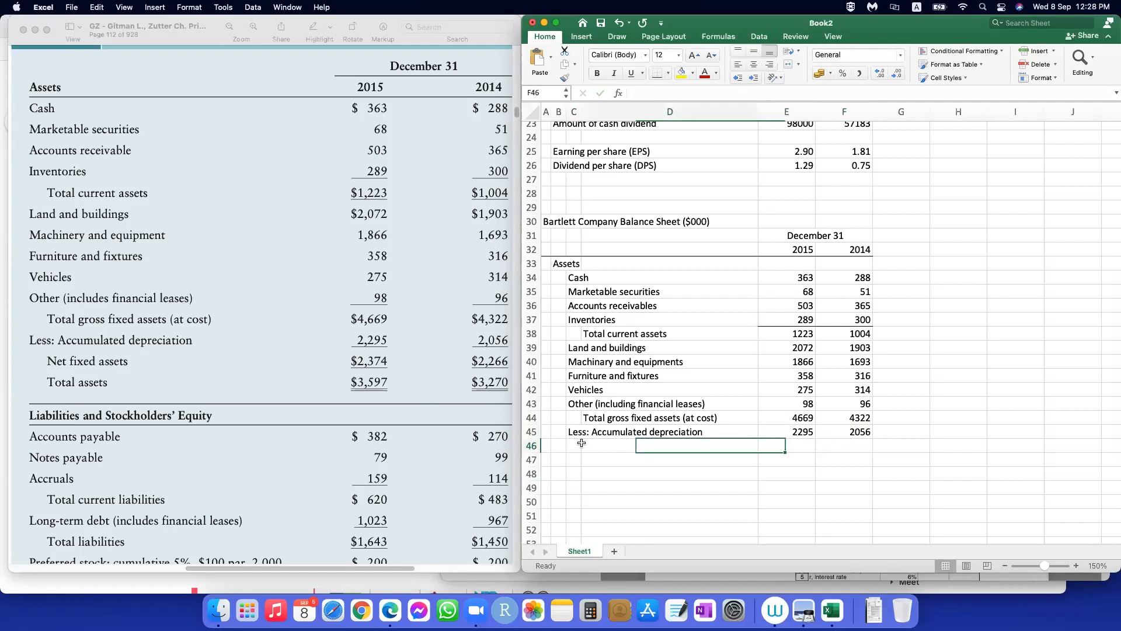
type("Net ")
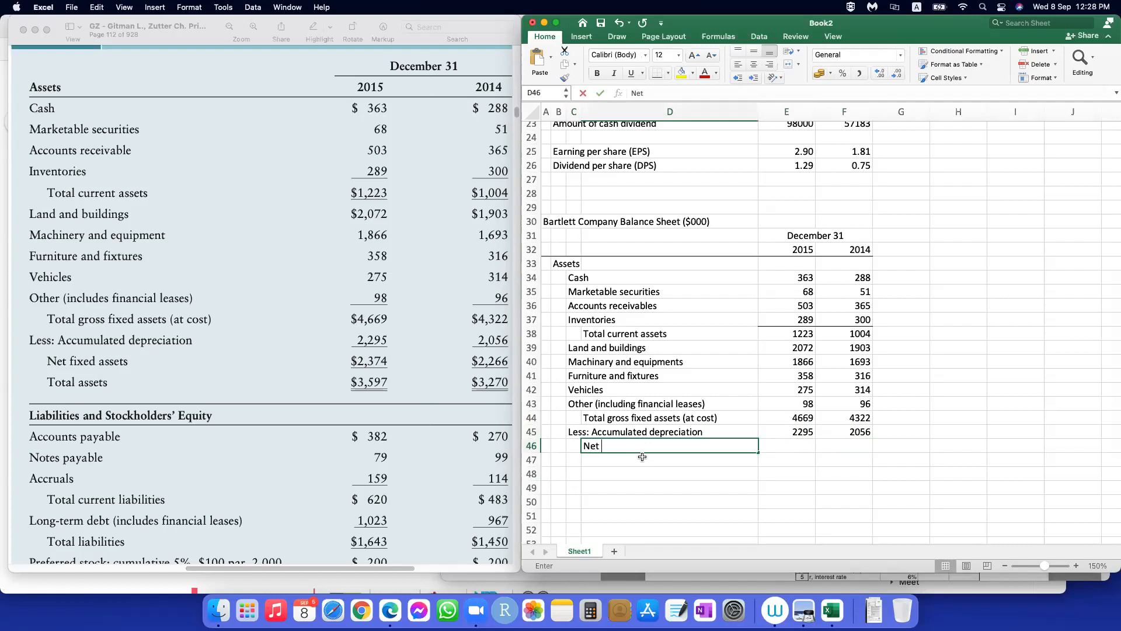
type("fixed asset")
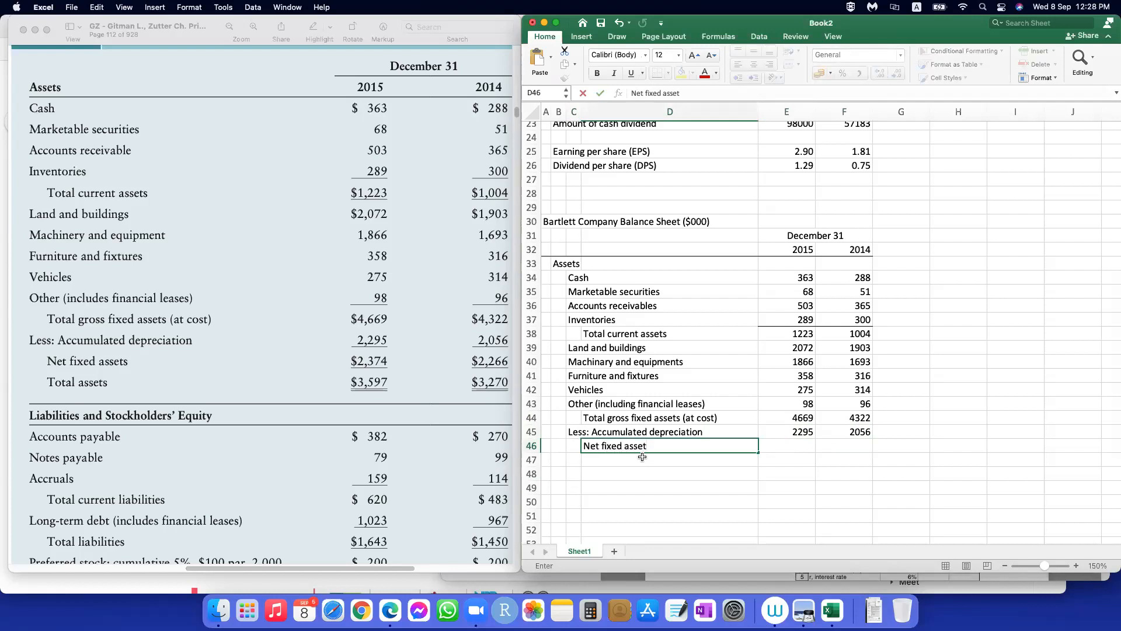
type("s")
key("Tab")
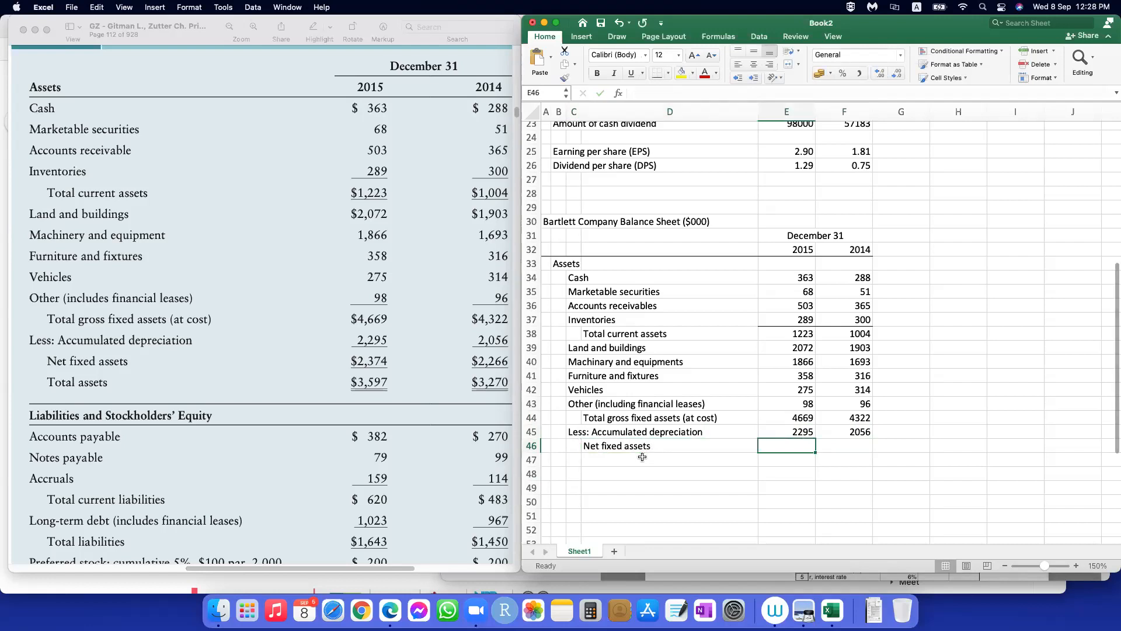
Step: Calculate net fixed assets in E46 with =E44-E45 and fill the formula across to 2014
type("=")
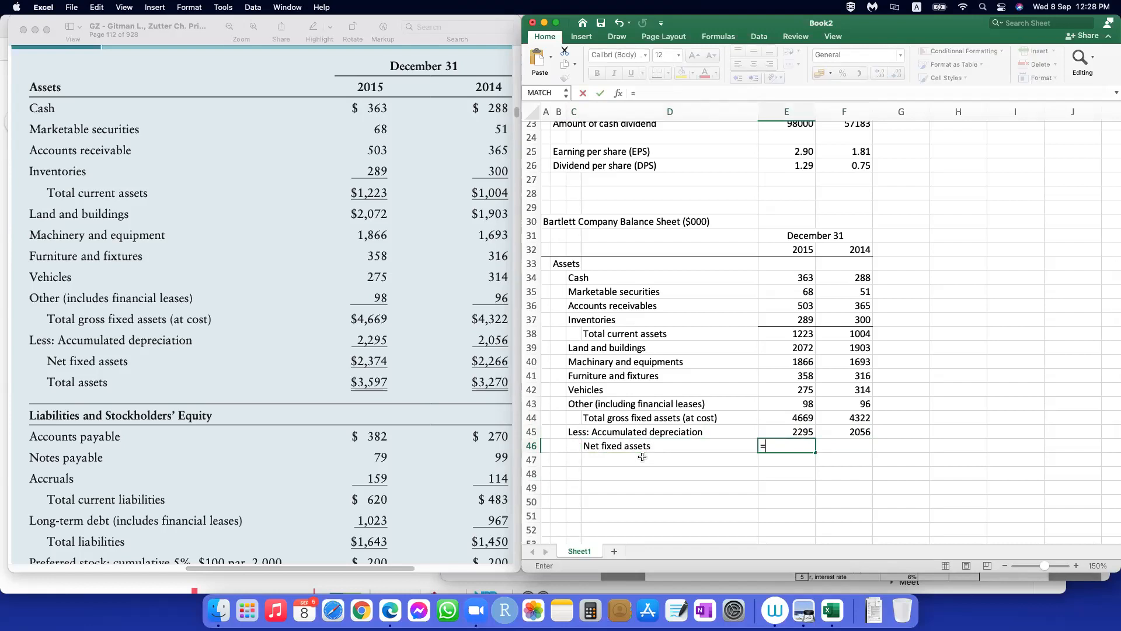
left_click(794, 415)
type("-")
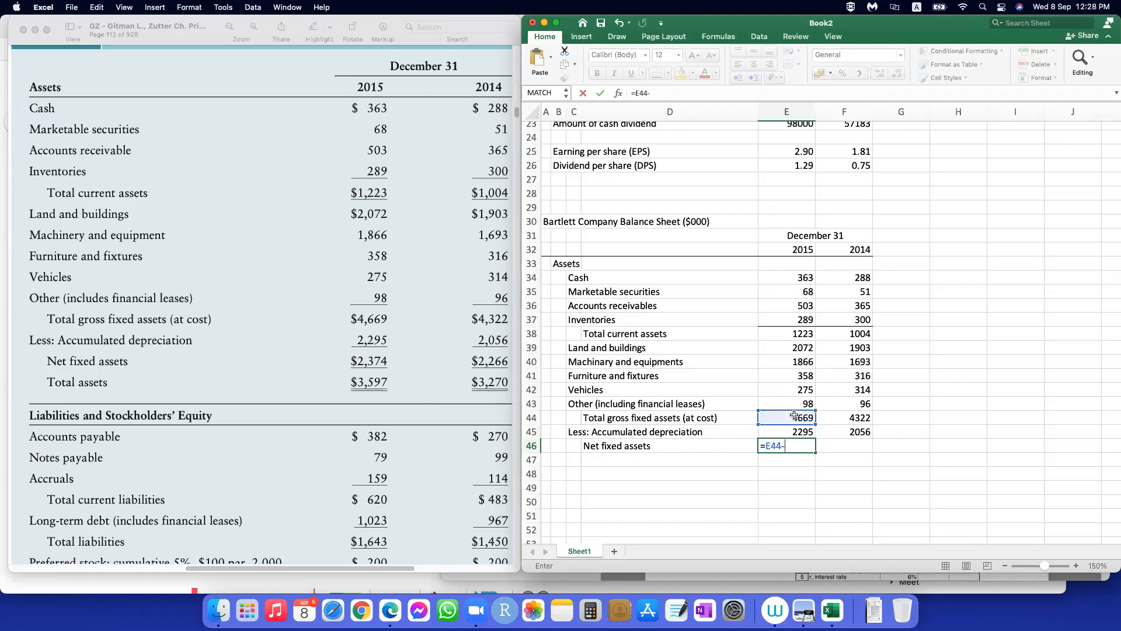
left_click(790, 430)
key("Return")
left_click(795, 445)
left_click_drag(816, 453, 855, 452)
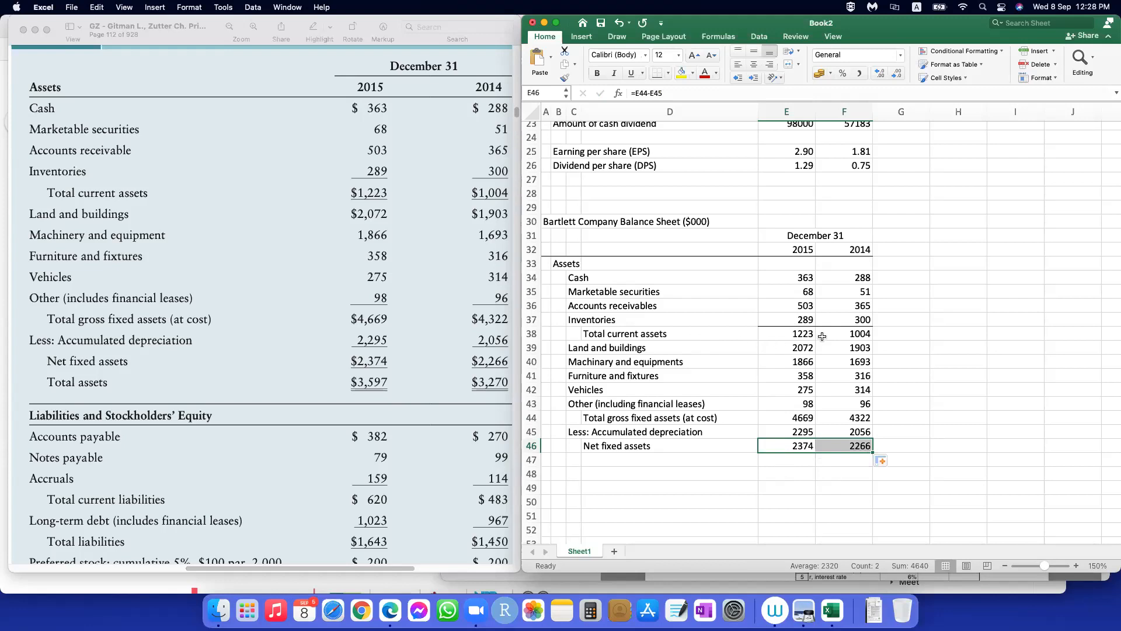
Step: Add bottom borders to the 2015 and 2014 figures in rows 38, 43, 45 and 46
left_click_drag(801, 333, 836, 331)
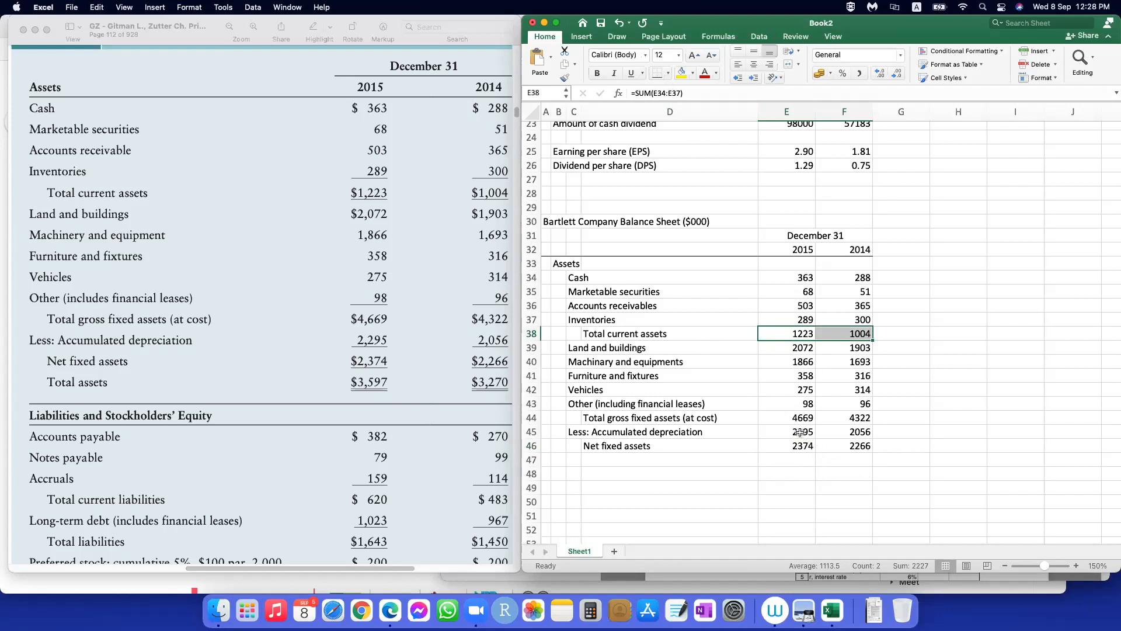
left_click_drag(799, 404, 844, 403)
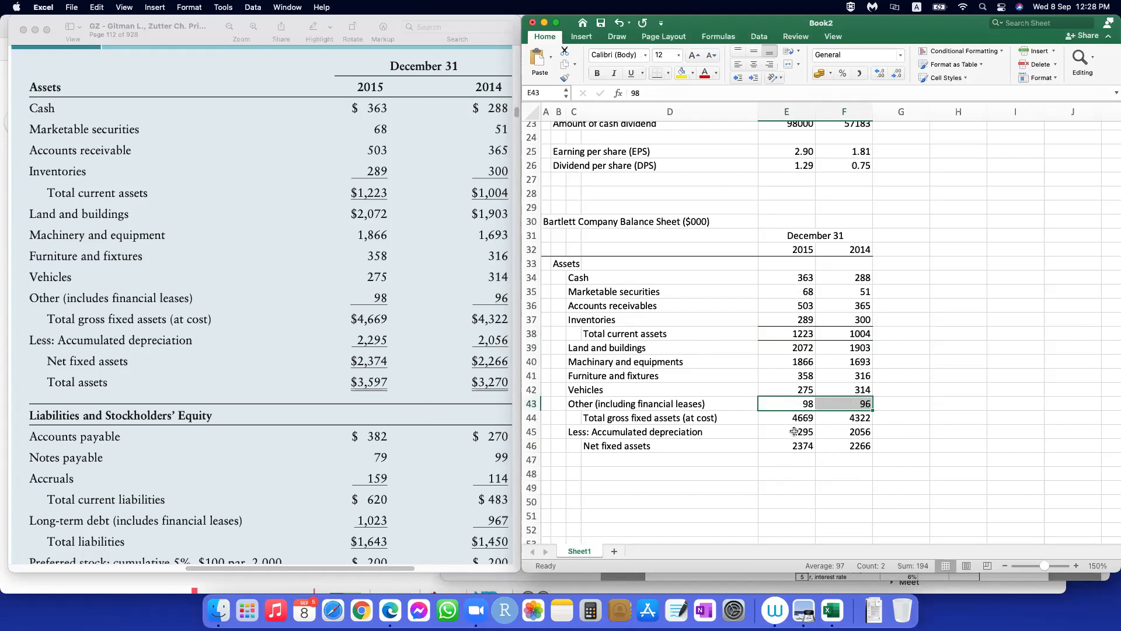
left_click_drag(795, 430, 847, 431)
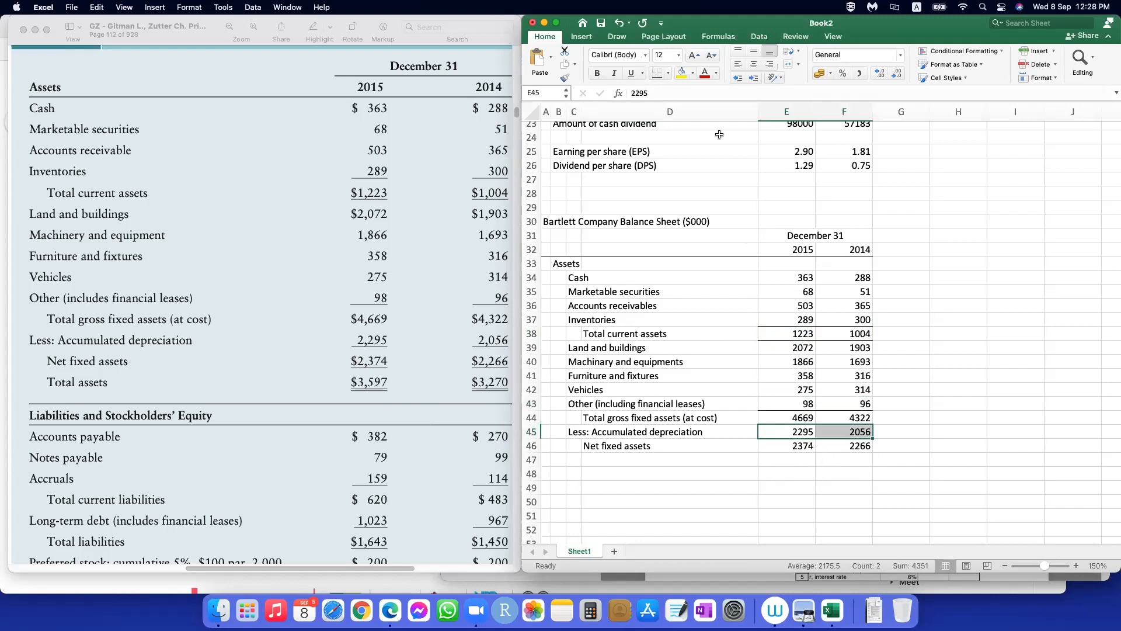
left_click(657, 72)
left_click(844, 473)
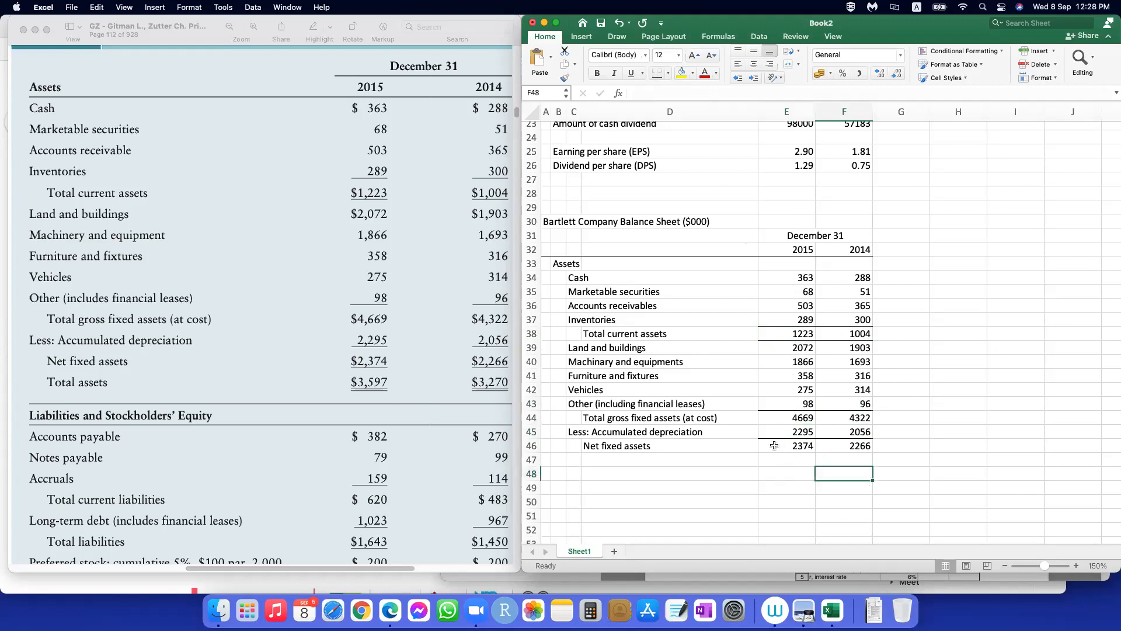
left_click_drag(774, 446, 846, 442)
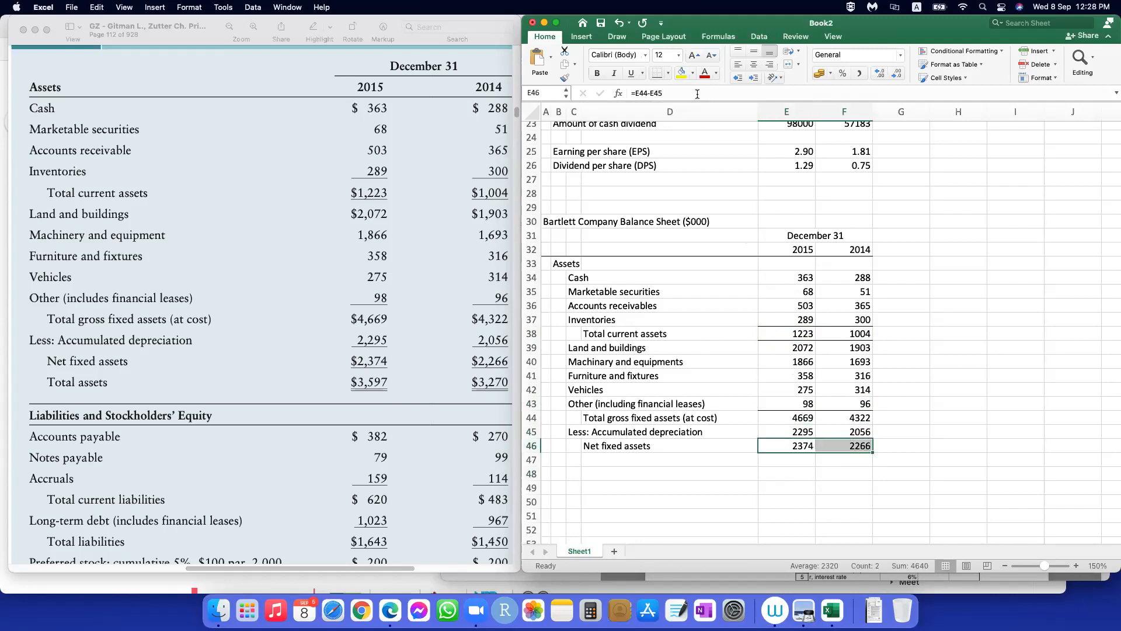
left_click(658, 72)
left_click(829, 473)
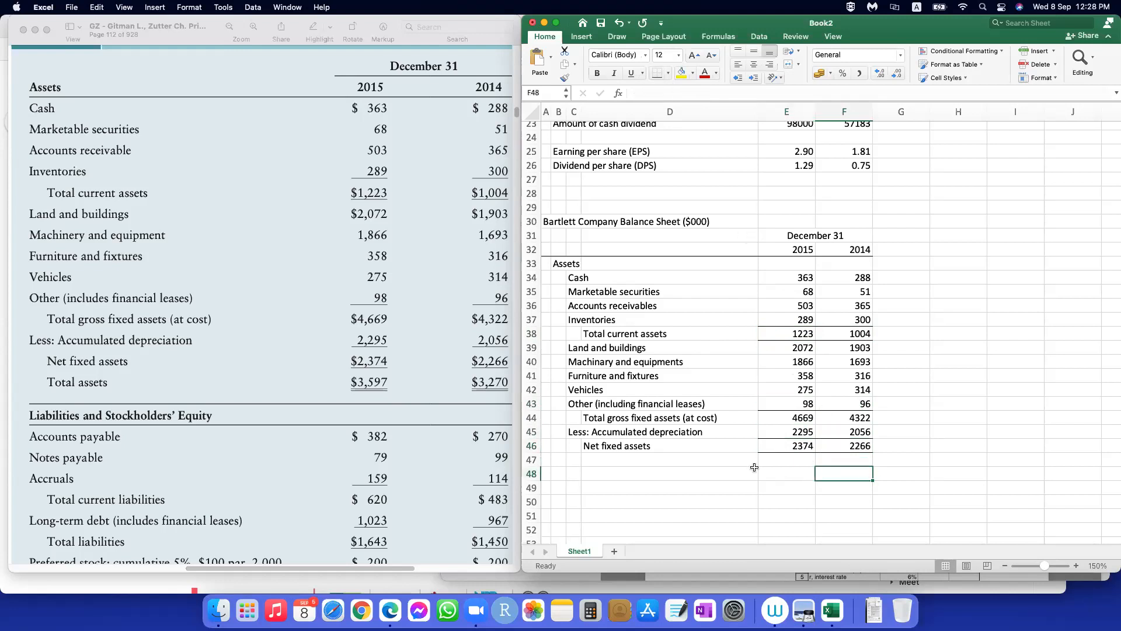
Step: Add the indented row label "Total asset" in D47, below net fixed assets
left_click(617, 461)
type("Total")
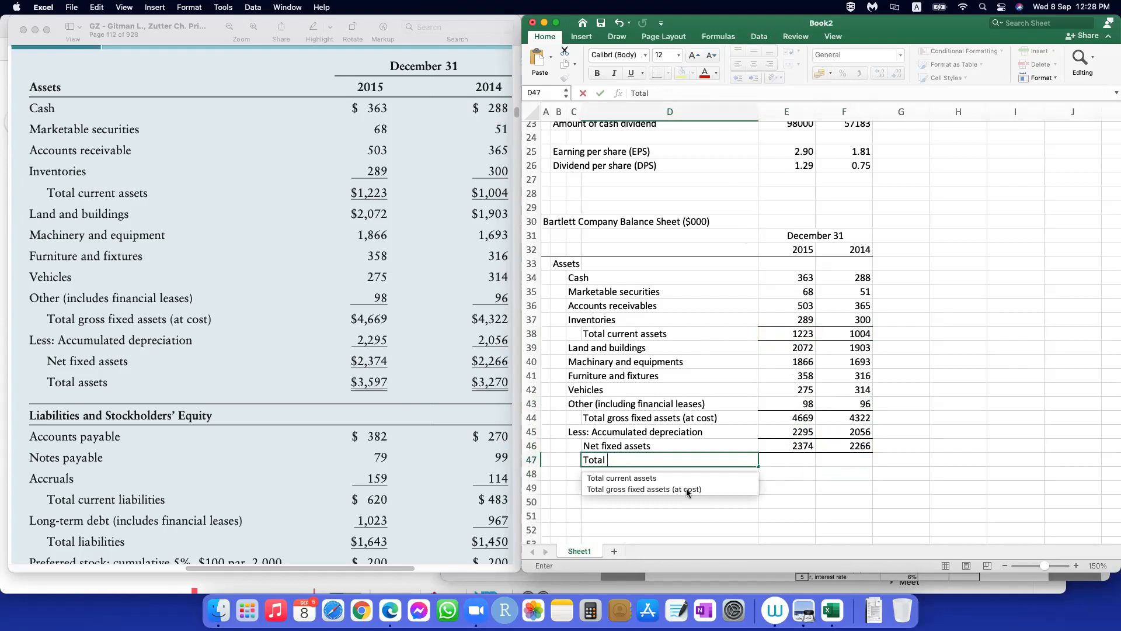
type(" asset")
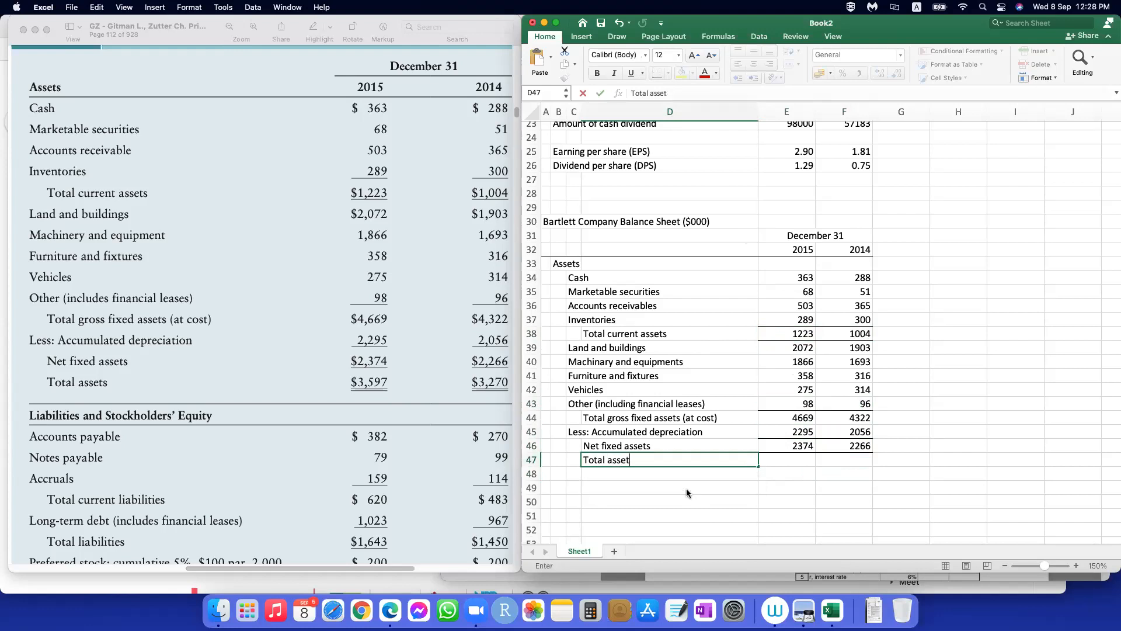
key("Tab")
Step: Calculate total assets in E47 with =E38+E46 and fill the formula across to 2014
type("=")
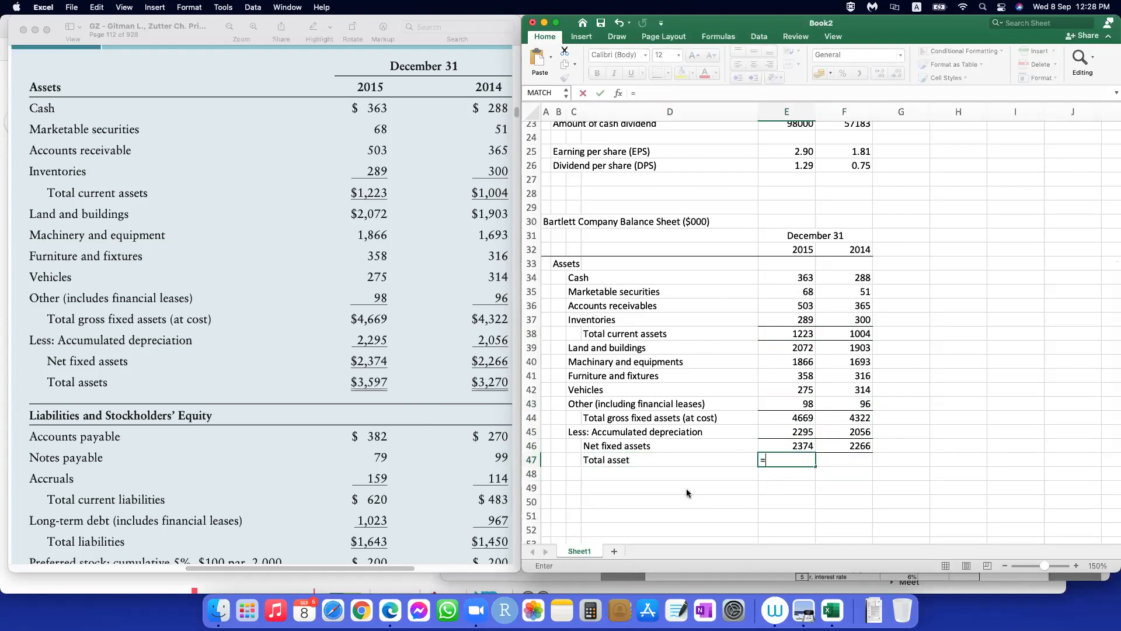
left_click(776, 333)
type("+")
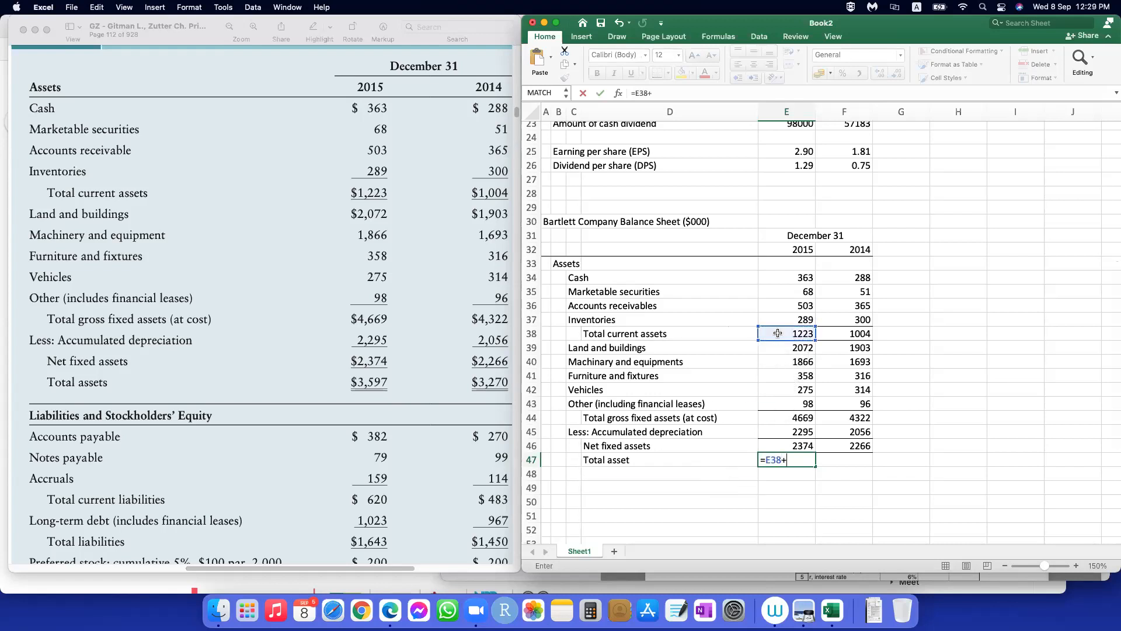
left_click(789, 445)
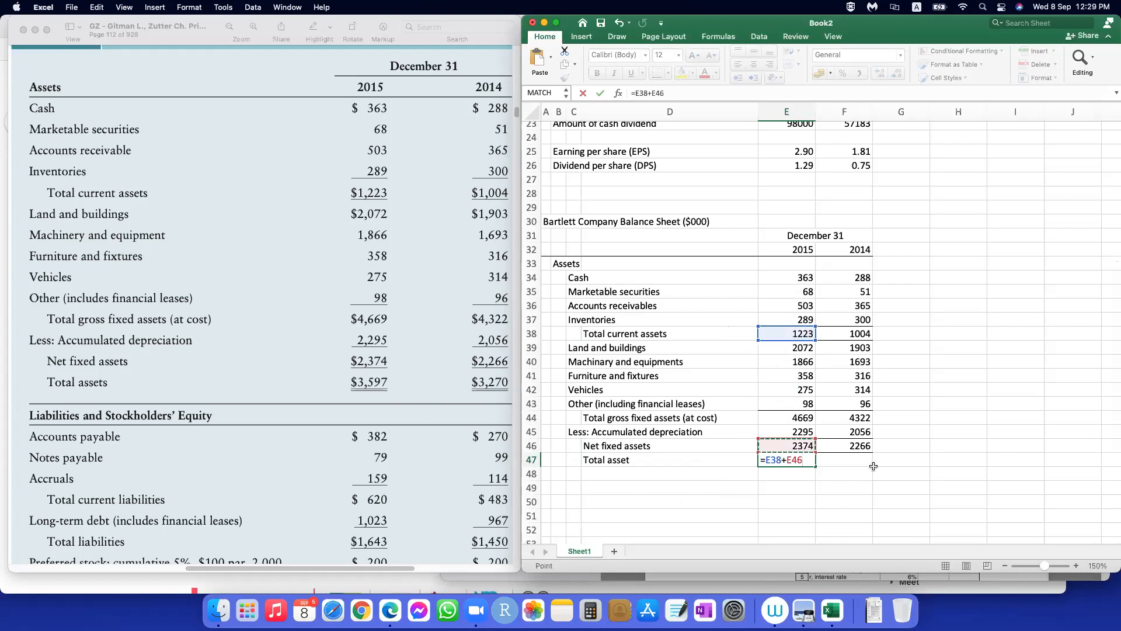
key("Return")
left_click(800, 460)
left_click_drag(816, 465, 861, 465)
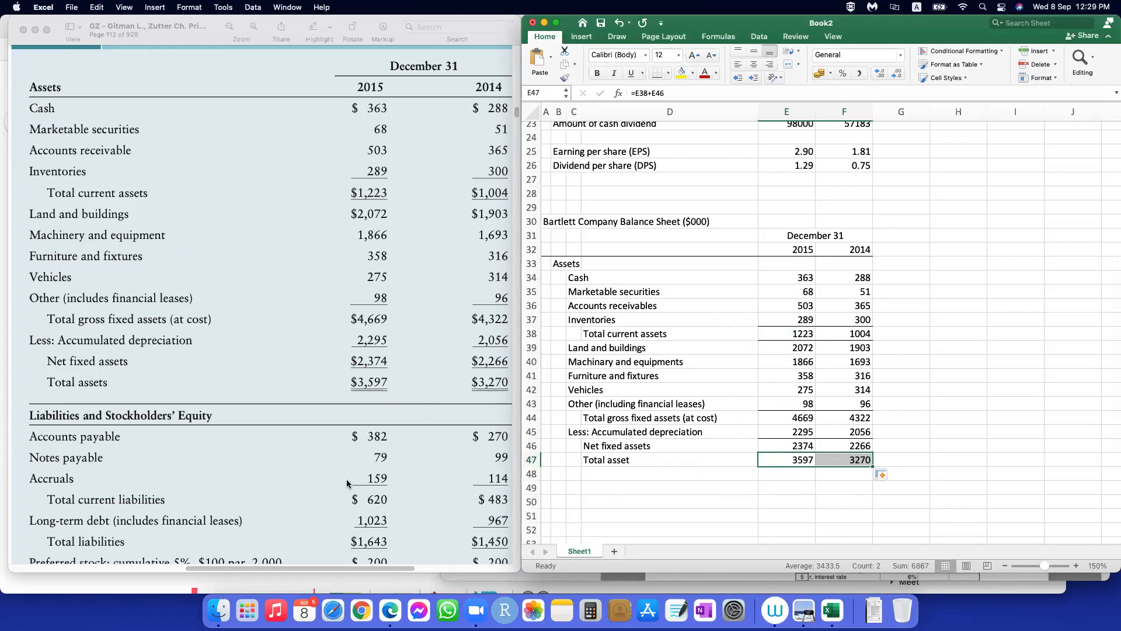
Step: Apply a bottom double border to the total asset figures in E47:F47
scroll(684, 445, "down", 5)
scroll(684, 445, "up", 5)
scroll(685, 444, "down", 2)
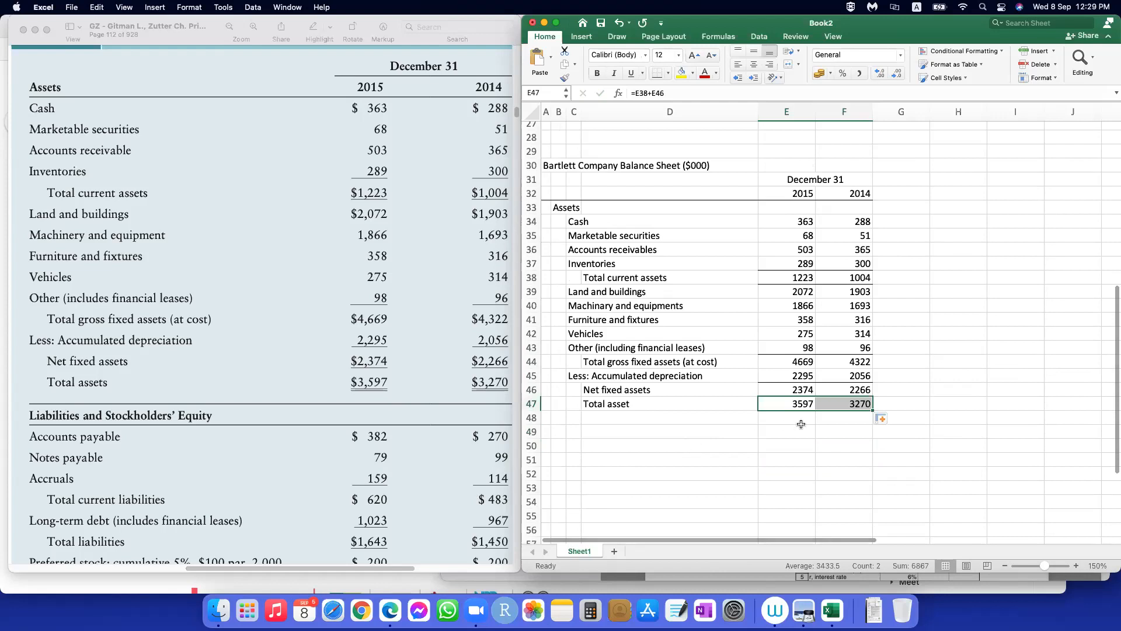
left_click_drag(799, 403, 844, 403)
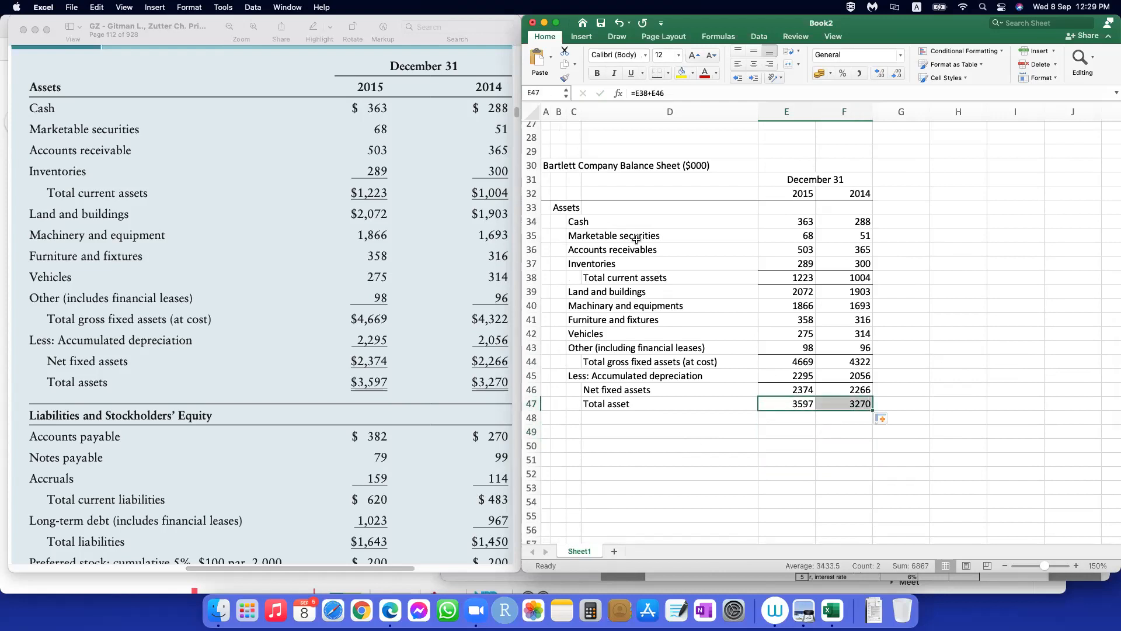
left_click(667, 73)
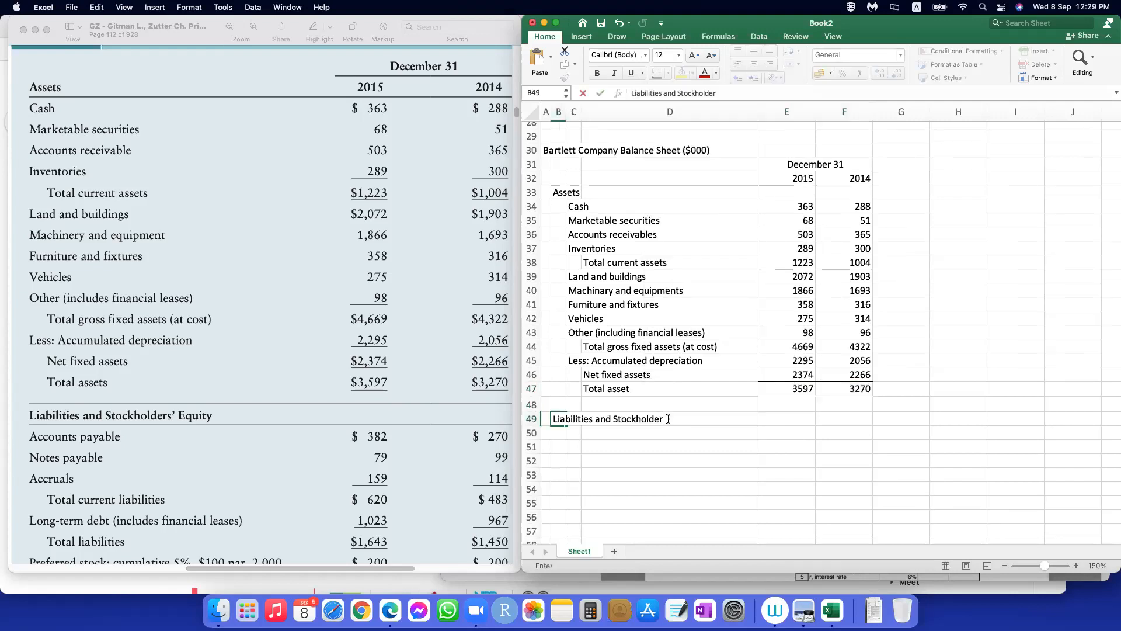
Step: Enter the section heading "Liabilities and Stockholders' Equity" in B49
type("s'")
type("Rquity")
key("BackSpace")
key("BackSpace")
key("BackSpace")
key("BackSpace")
key("BackSpace")
key("BackSpace")
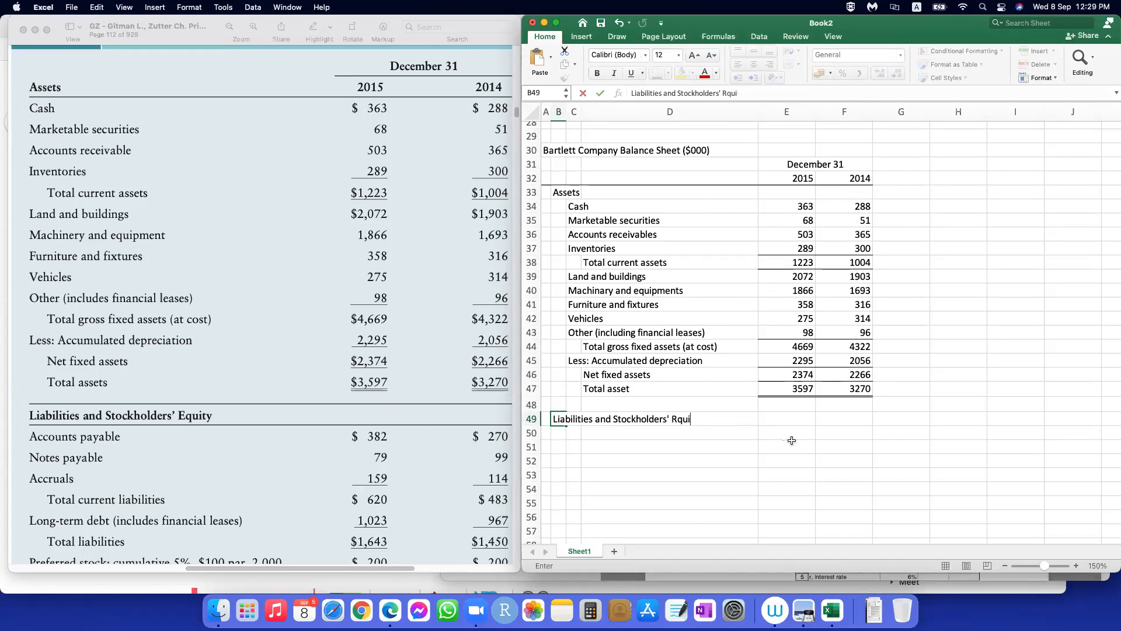
type("Equity")
key("Return")
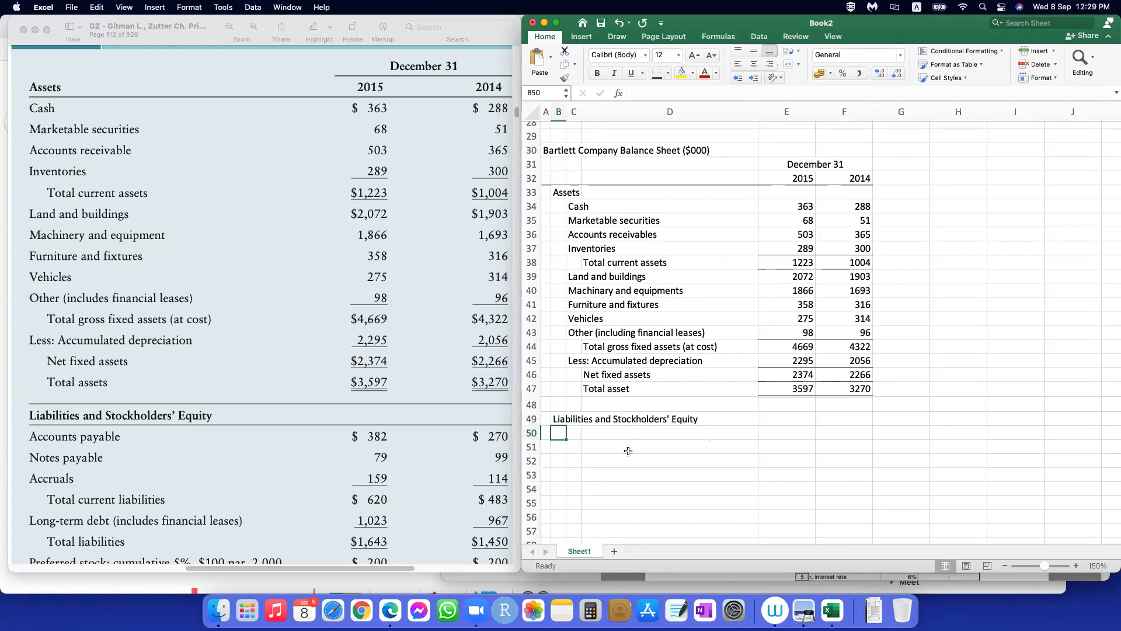
Step: Add the row label "Accounts payable" in C50, indented below the liabilities heading
left_click(578, 434)
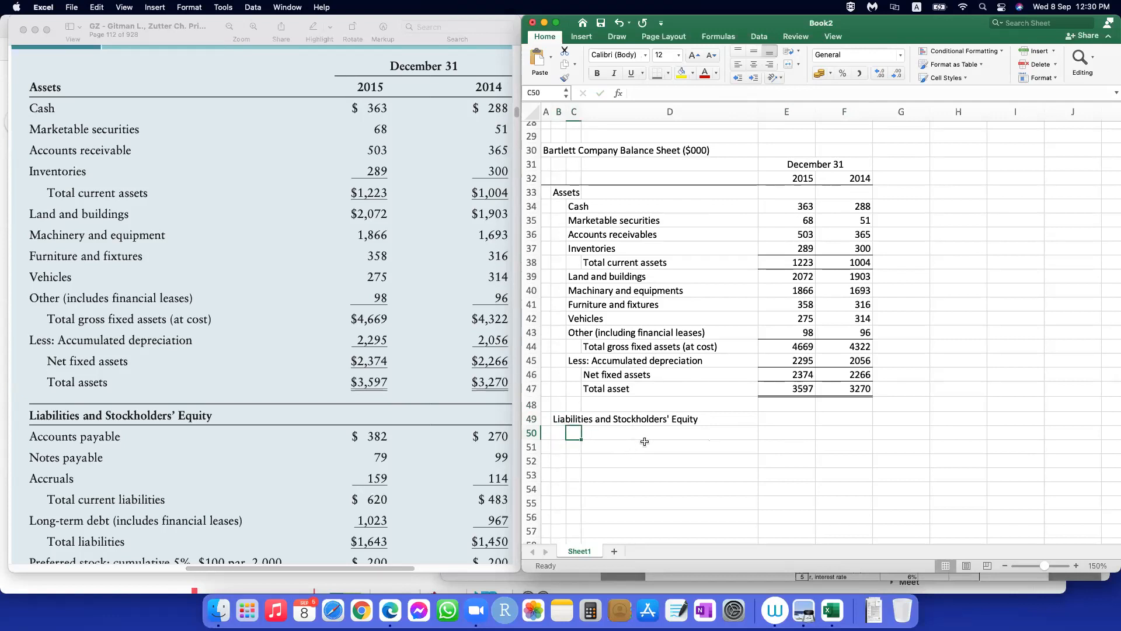
type("Acc")
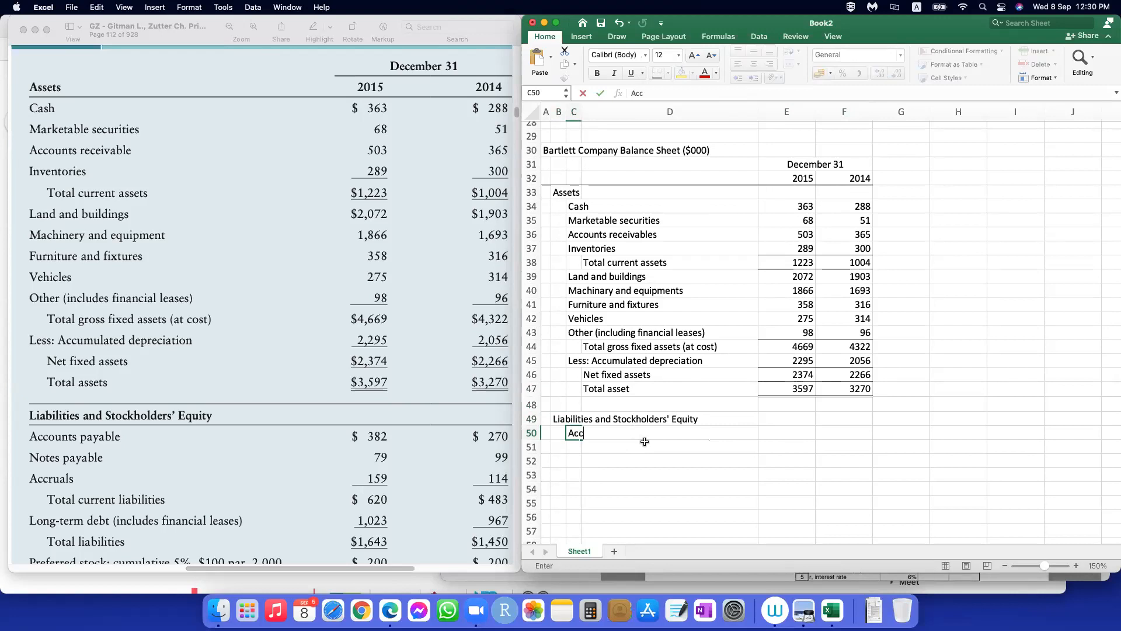
type("ounts payable")
left_click(645, 441)
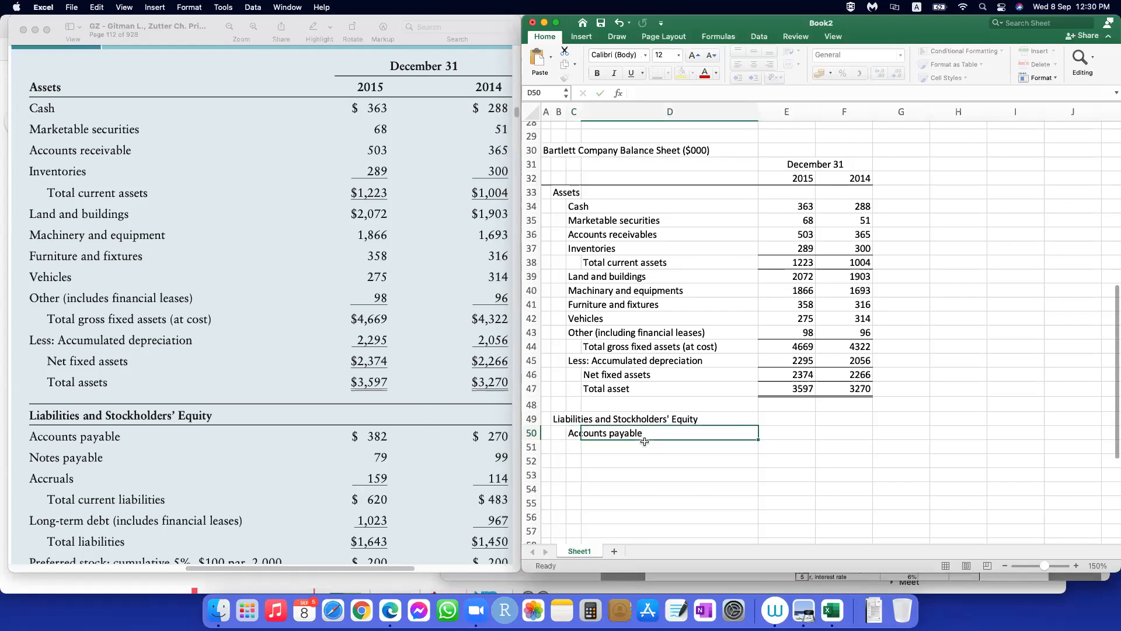
Step: Enter accounts payable as 382 for 2015 and 270 for 2014
key("Tab")
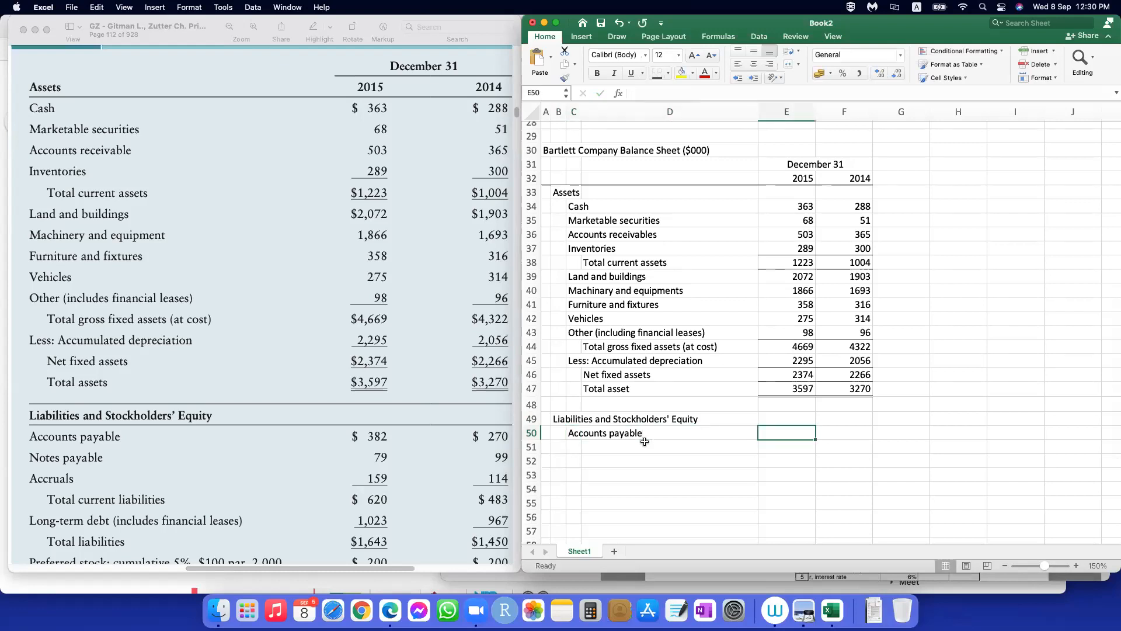
type("382")
key("Tab")
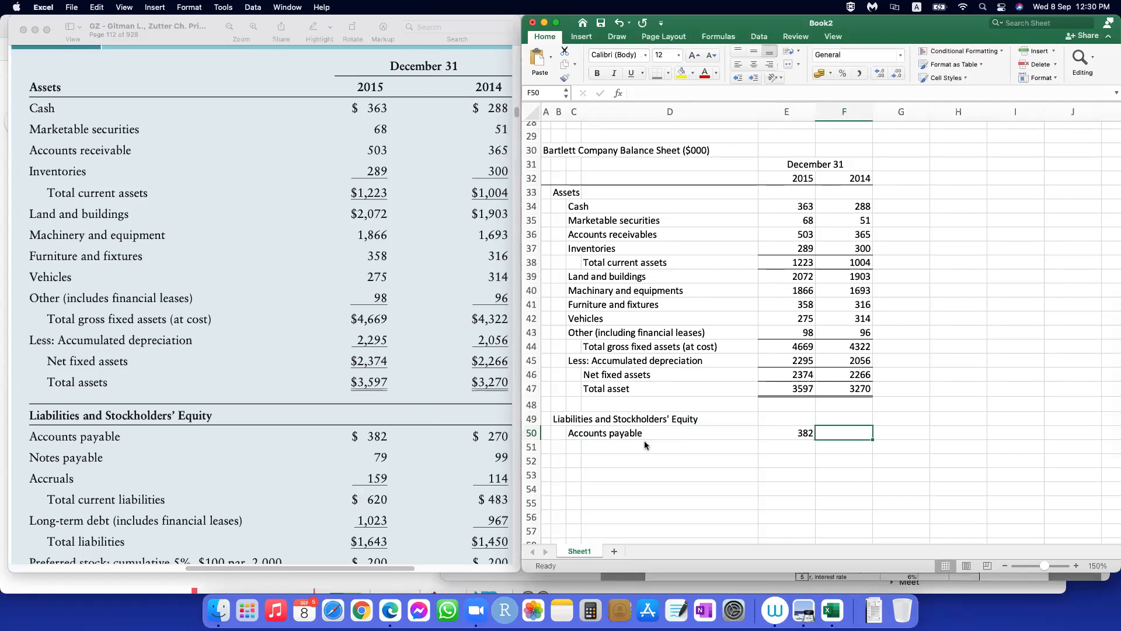
type("270")
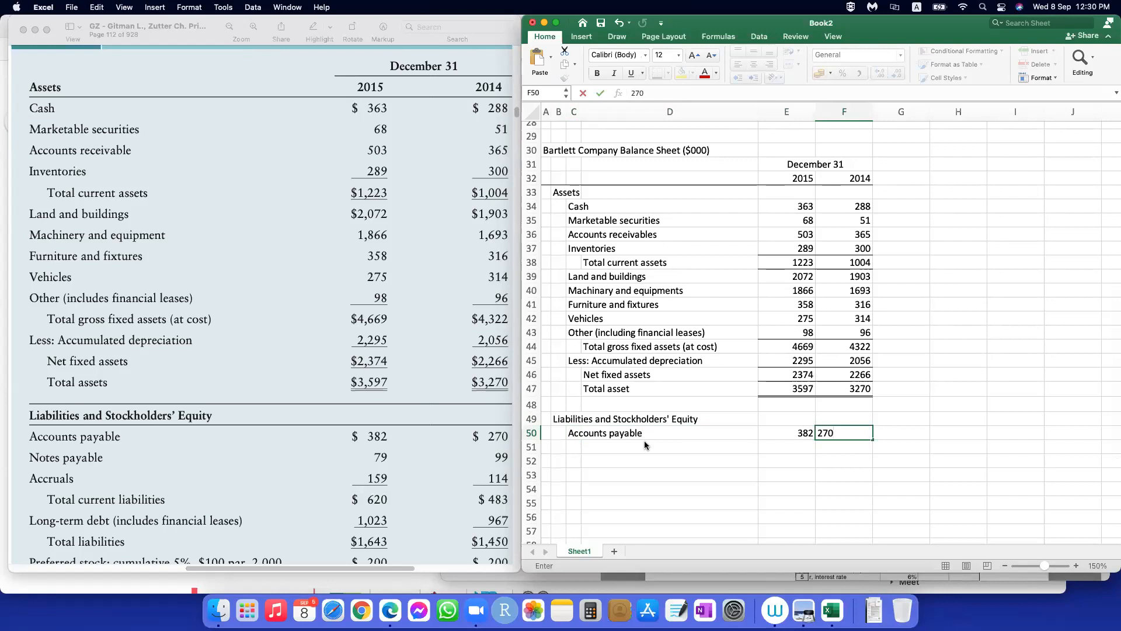
key("Down")
Step: Fill in row 51 as "Notes payable" with 79 for 2015 and 99 for 2014
type("99")
key("Left")
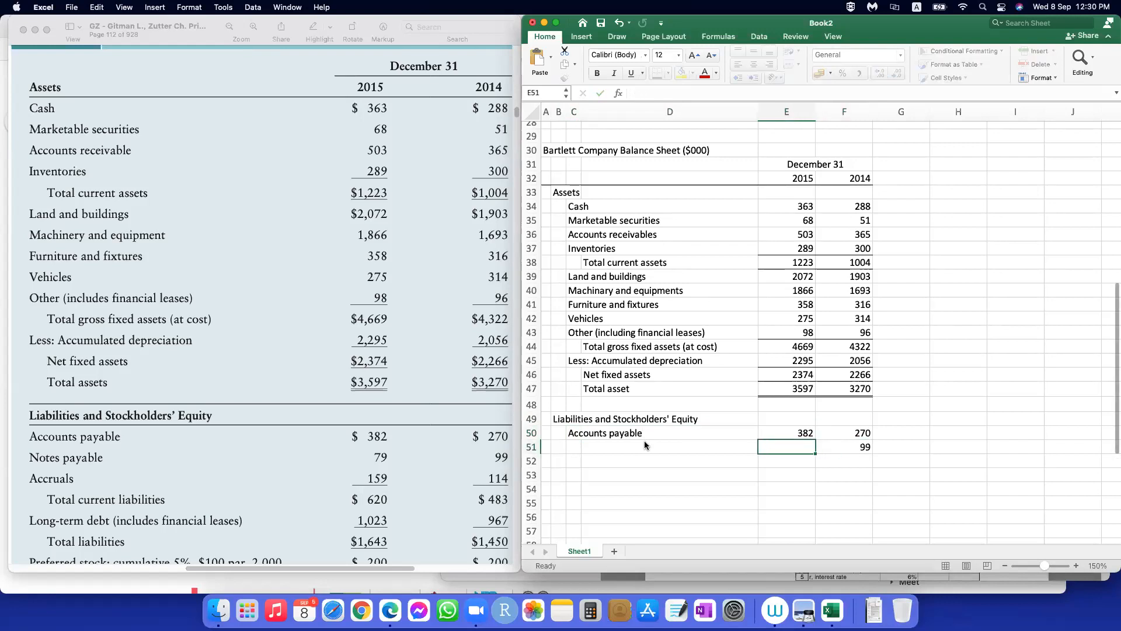
type("7")
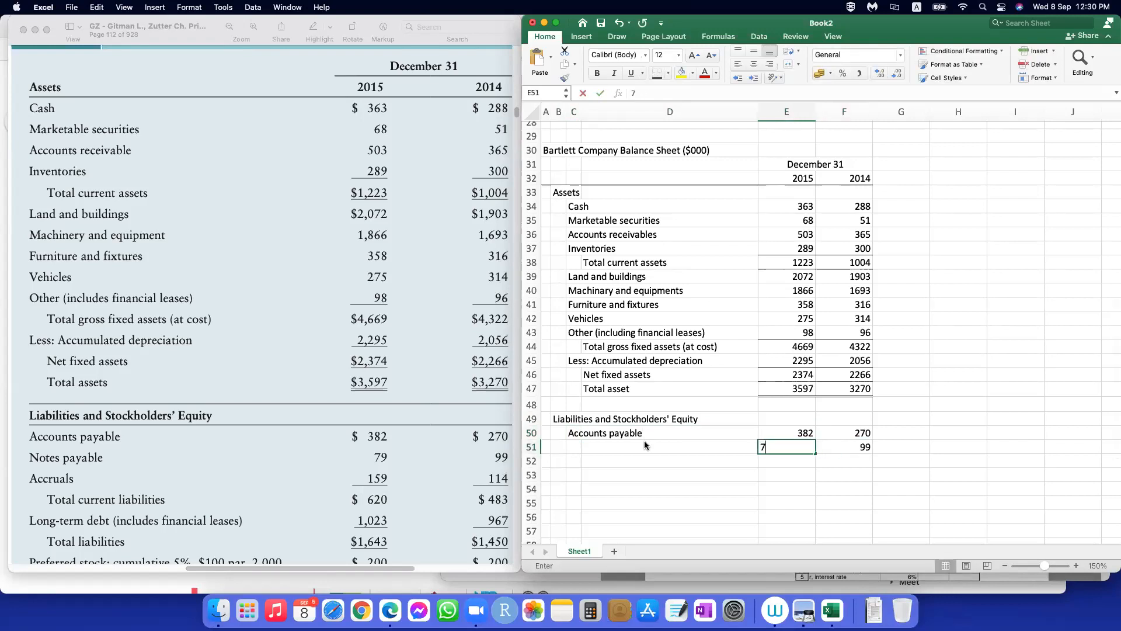
type("9")
key("Left")
key("Left")
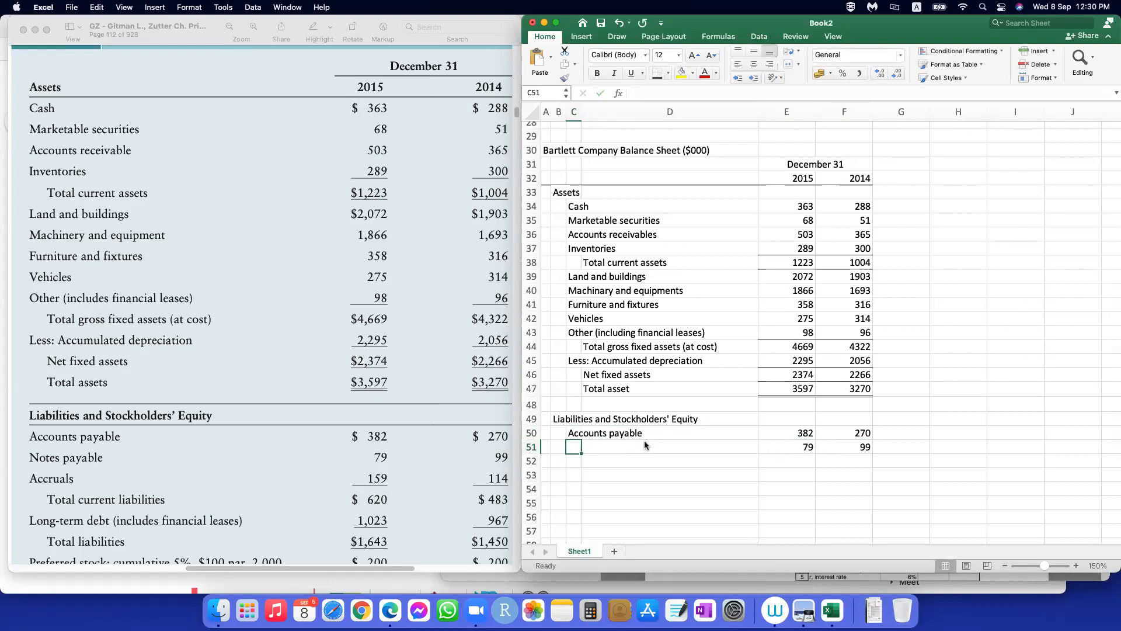
type("Notes payable")
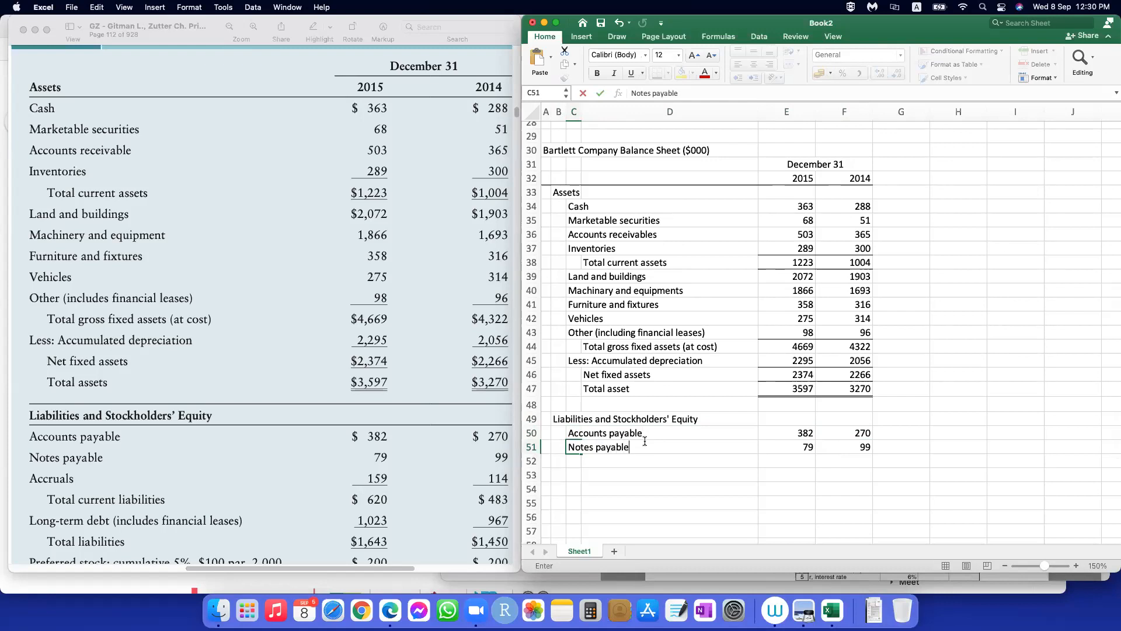
key("Return")
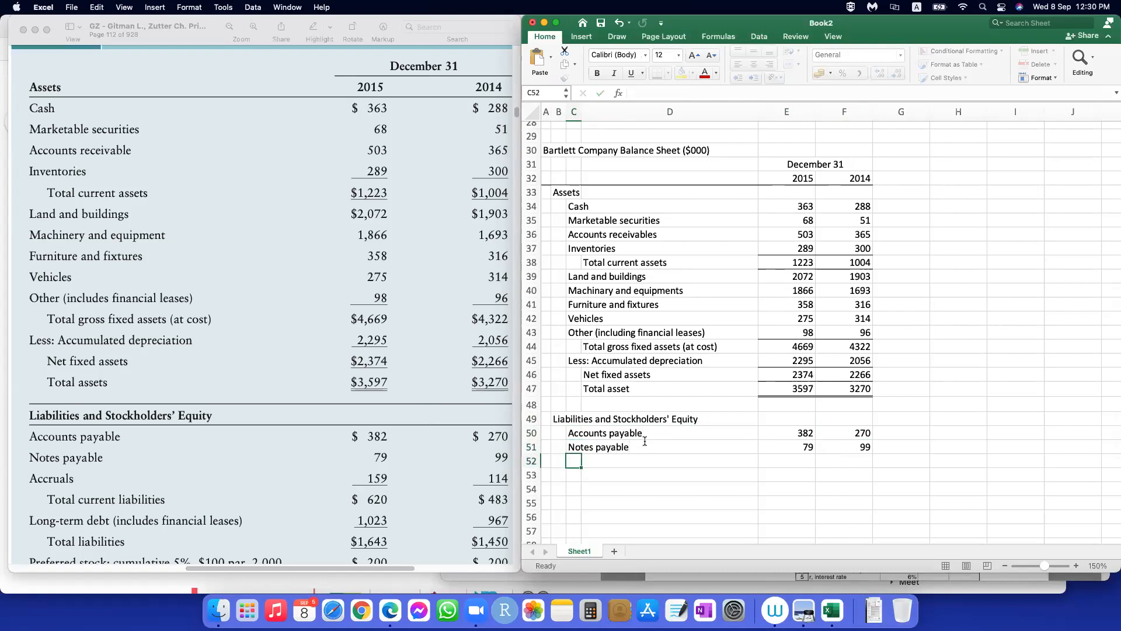
Step: Fill in row 52 as "Accruals" with 159 for 2015 and 114 for 2014
type("Accr")
type("uals")
key("Tab")
key("Tab")
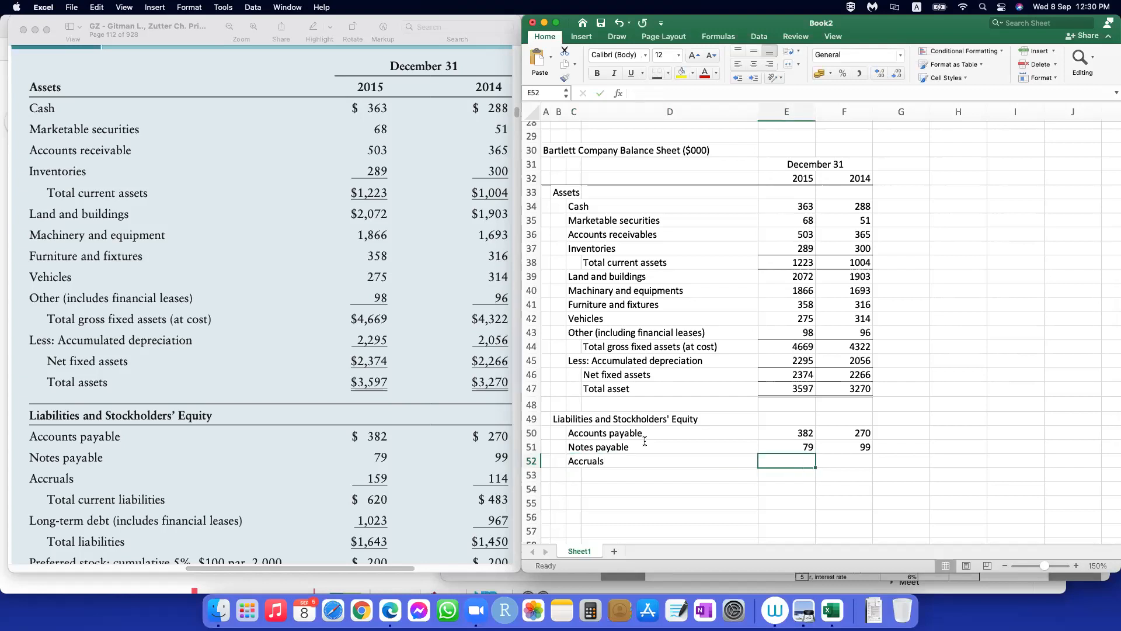
type("159")
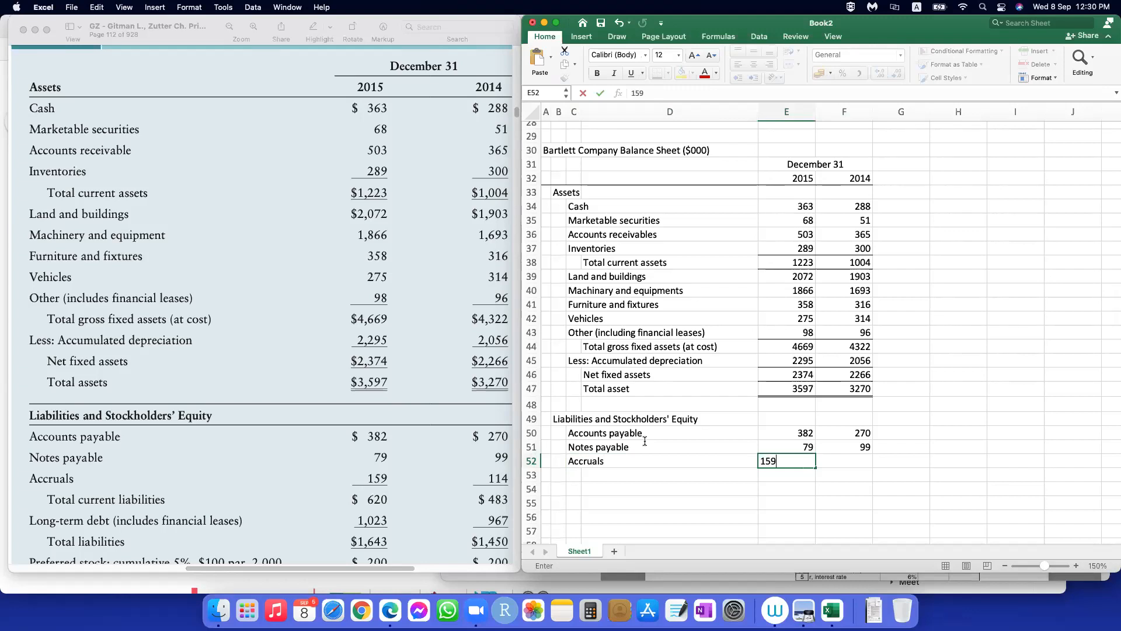
key("Tab")
type("114")
key("Return")
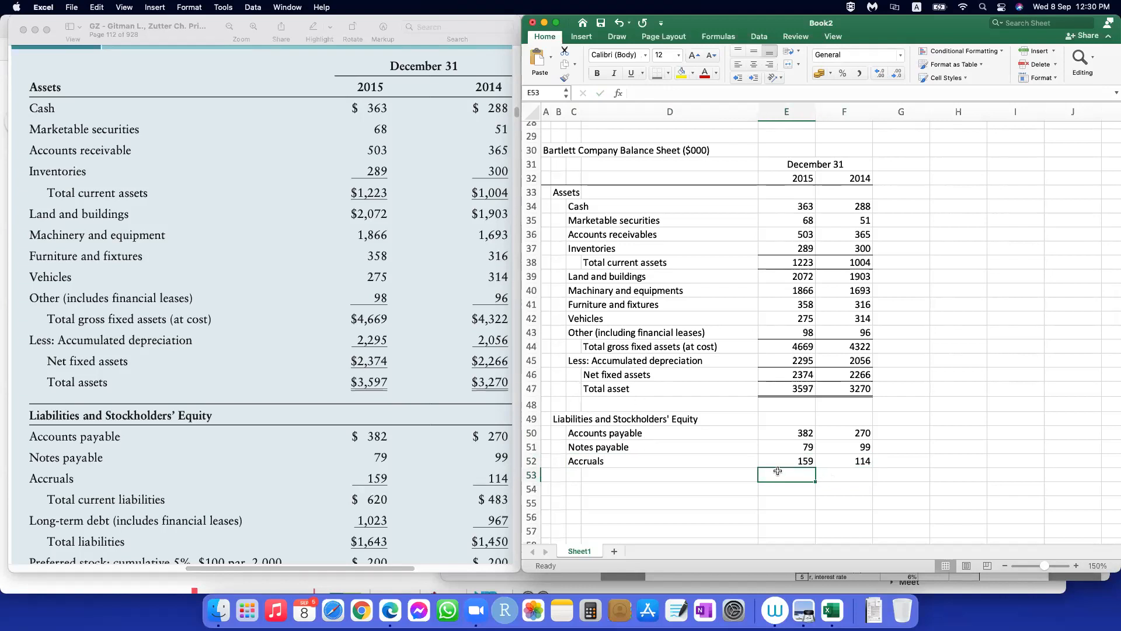
Step: Add the indented row label "Total current liabilities" in D53, below accruals
left_click(633, 472)
type("o")
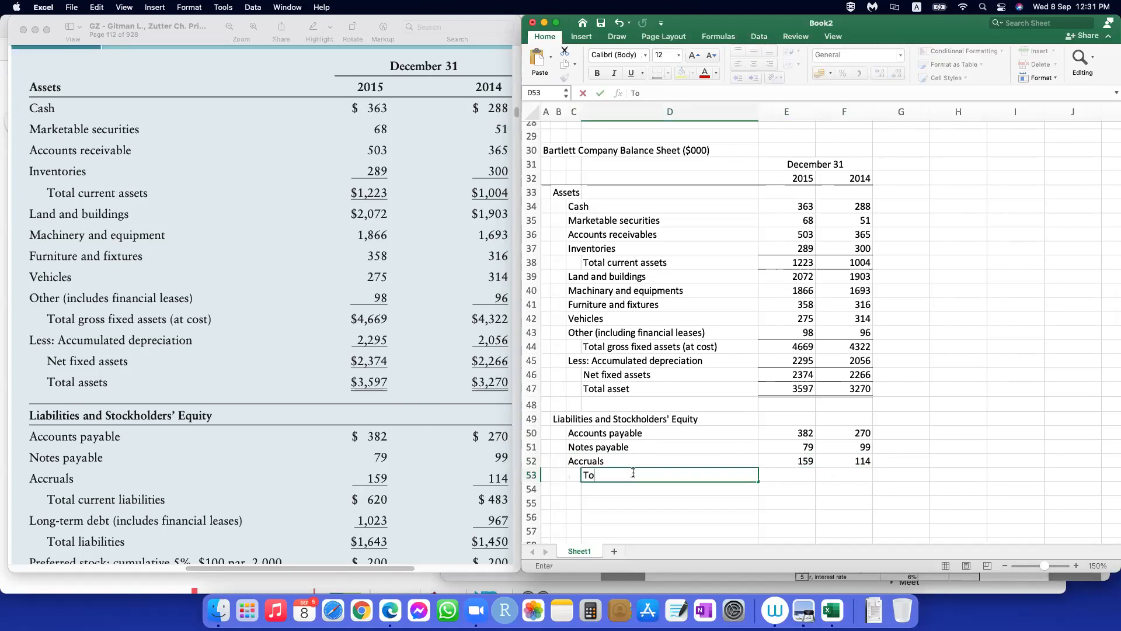
type("tal current liabilities")
key("Tab")
key("Tab")
Step: Calculate 2015 total current liabilities in E53 with the formula =SUM(E50:E52)
key("Left")
type("=")
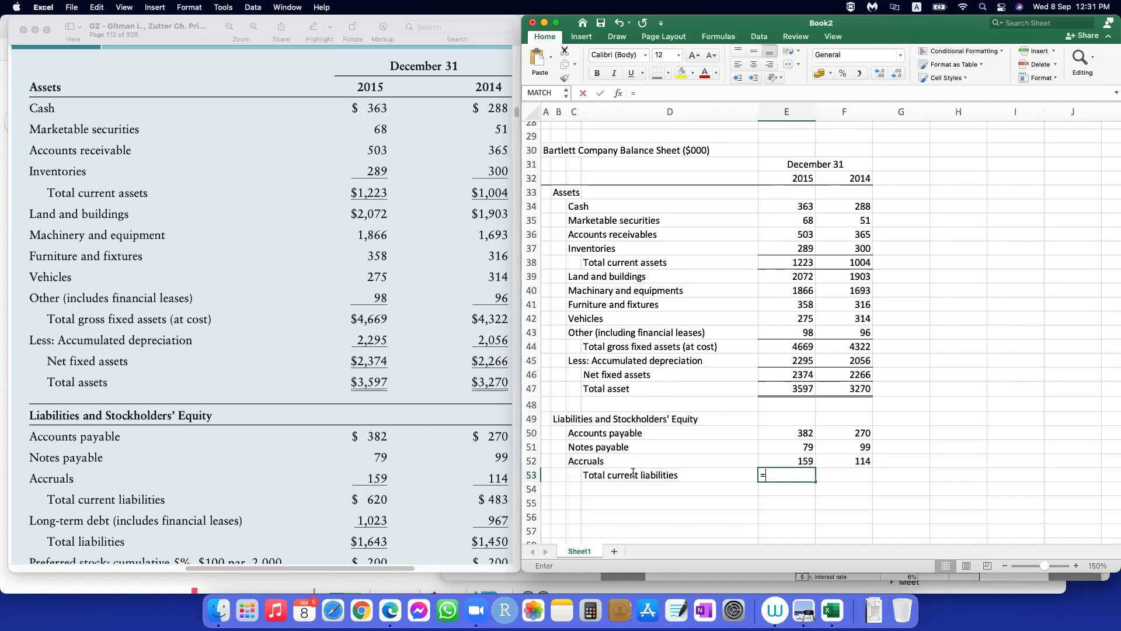
type("sum(")
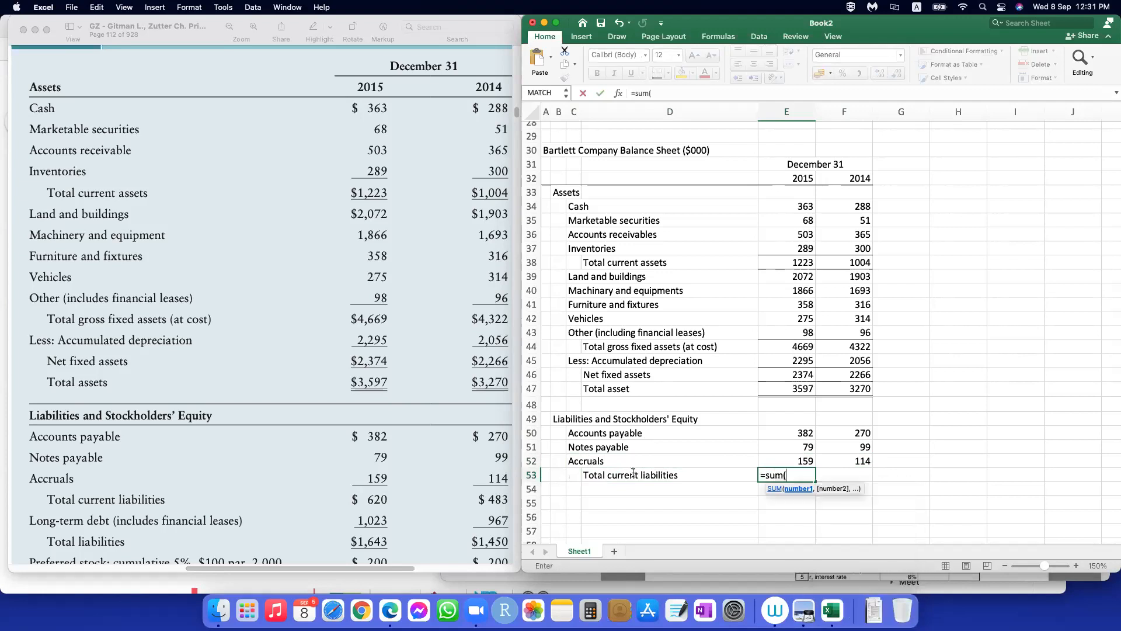
left_click_drag(799, 435, 781, 461)
type(")")
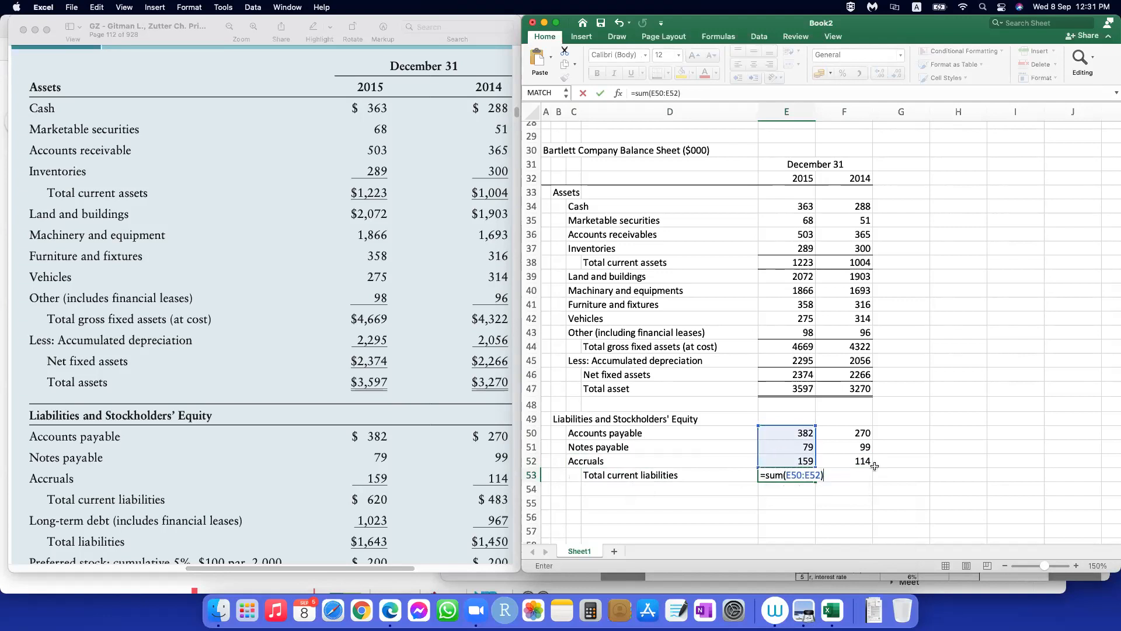
key("ctrl+Return")
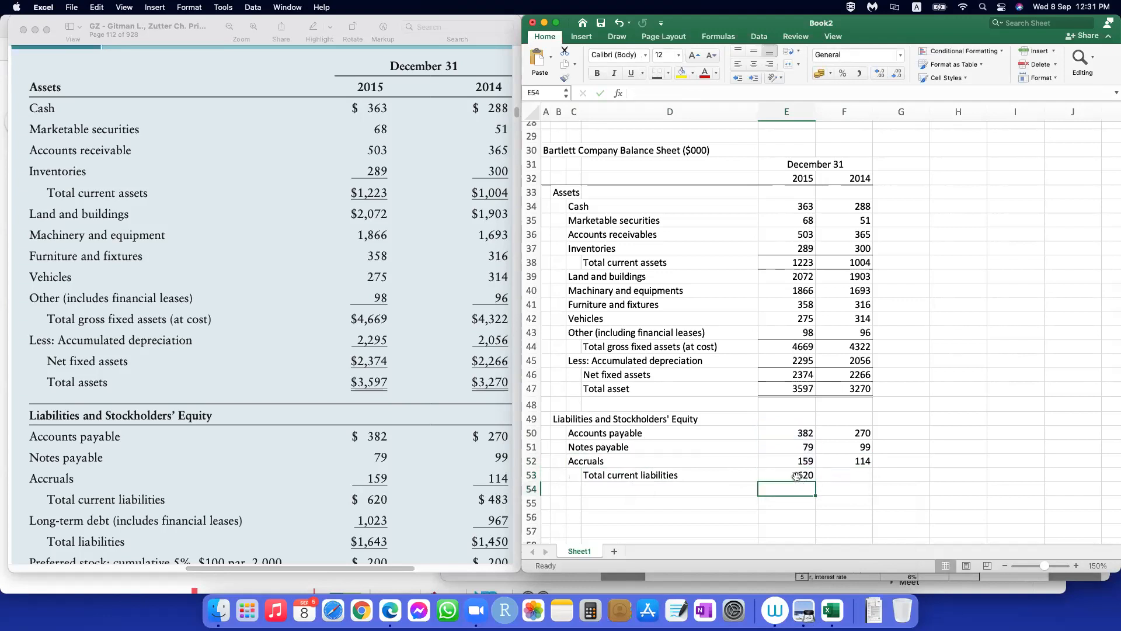
Step: Copy the total current liabilities formula to 2014 and add a bottom border under both accruals figures
left_click_drag(815, 482, 863, 461)
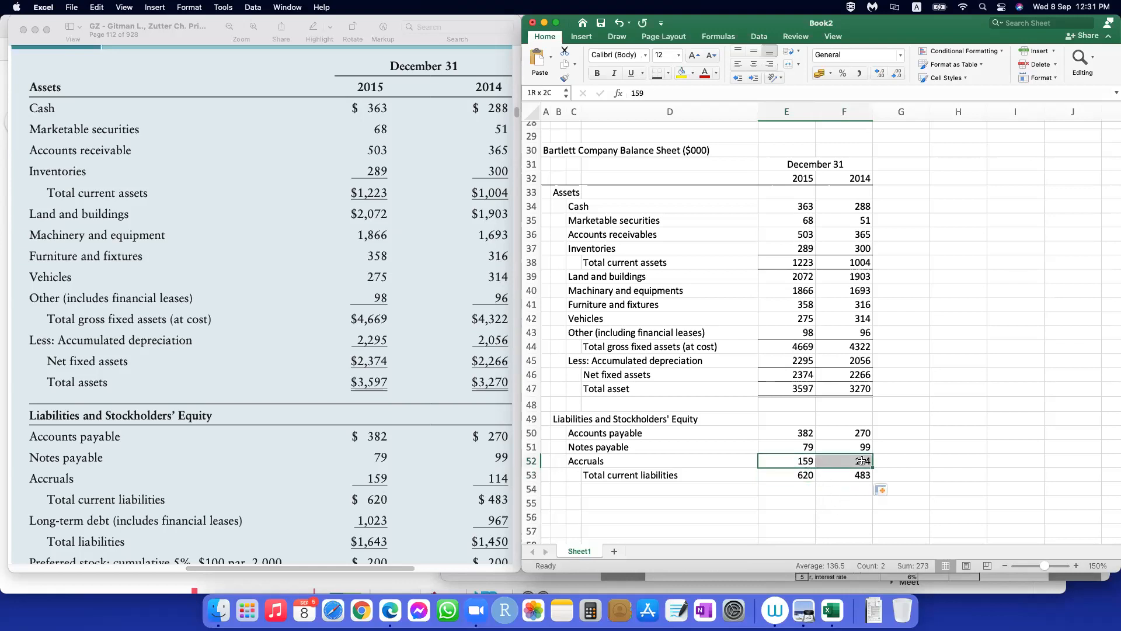
left_click(667, 73)
left_click(701, 103)
left_click(957, 474)
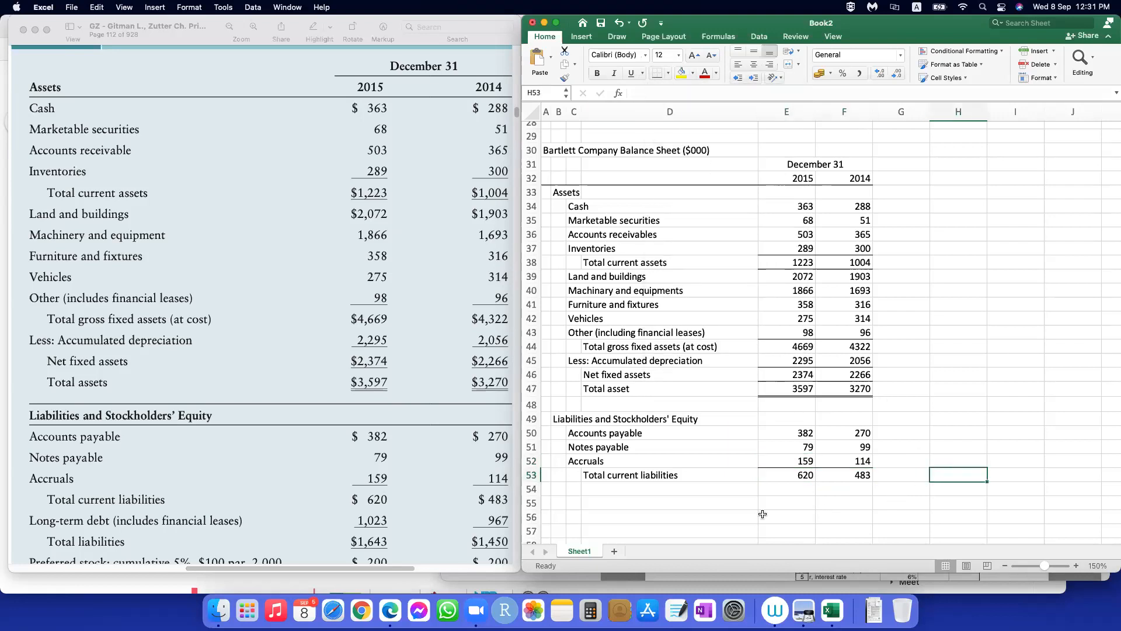
Step: Add the row label "Long-term debt (includes financial leases)" in C54, below total current liabilities
scroll(752, 509, "down", 2)
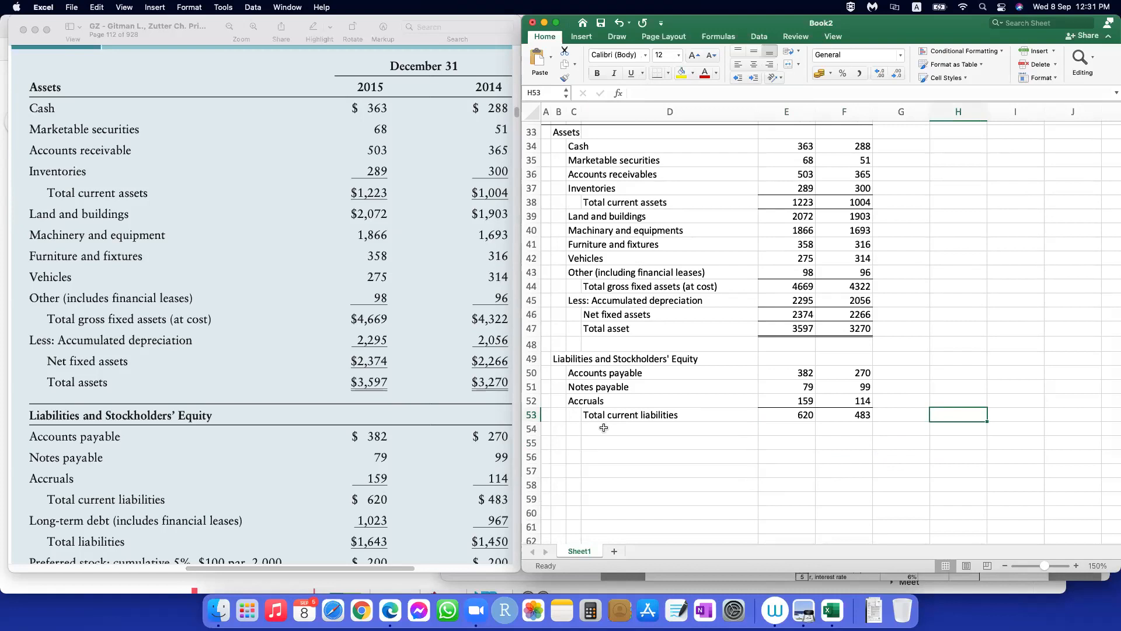
left_click(571, 431)
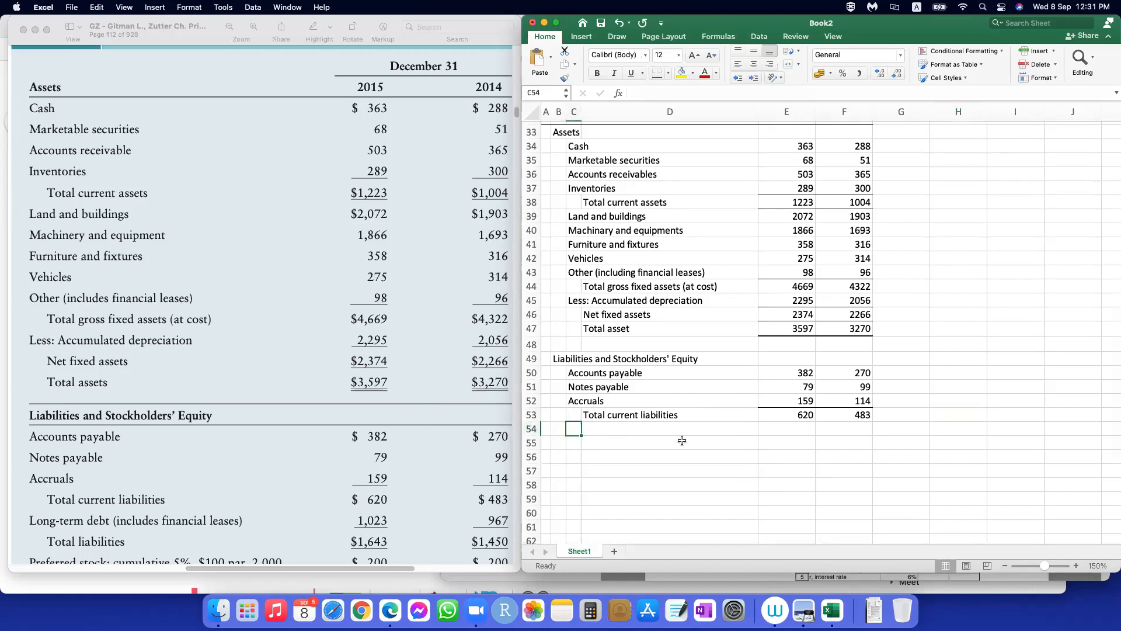
type("Long-")
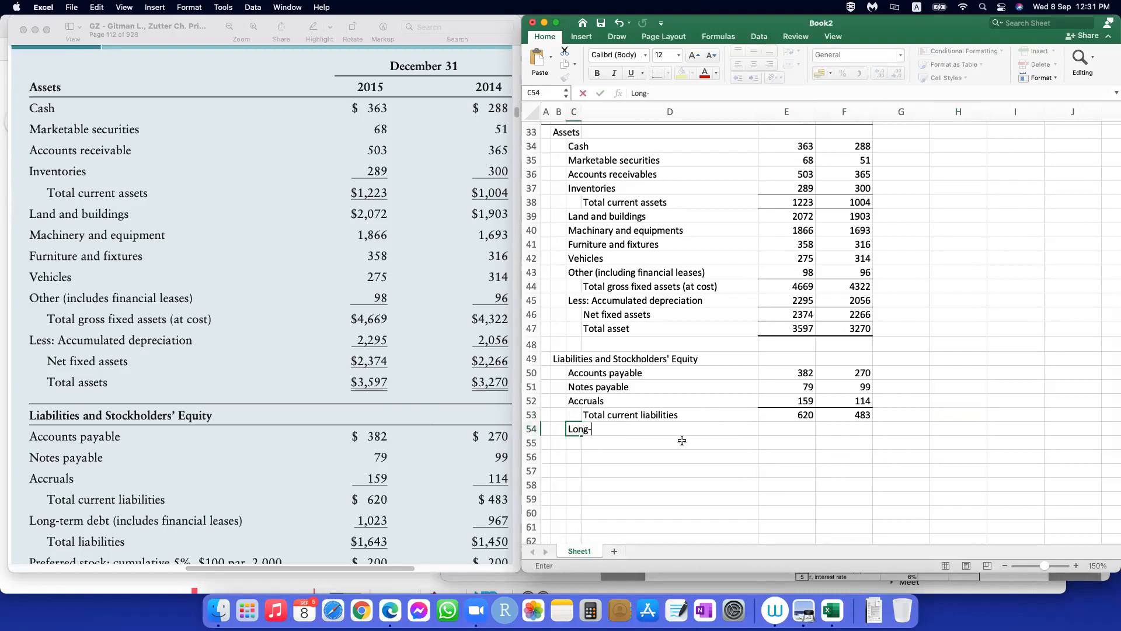
type("term debt (includ")
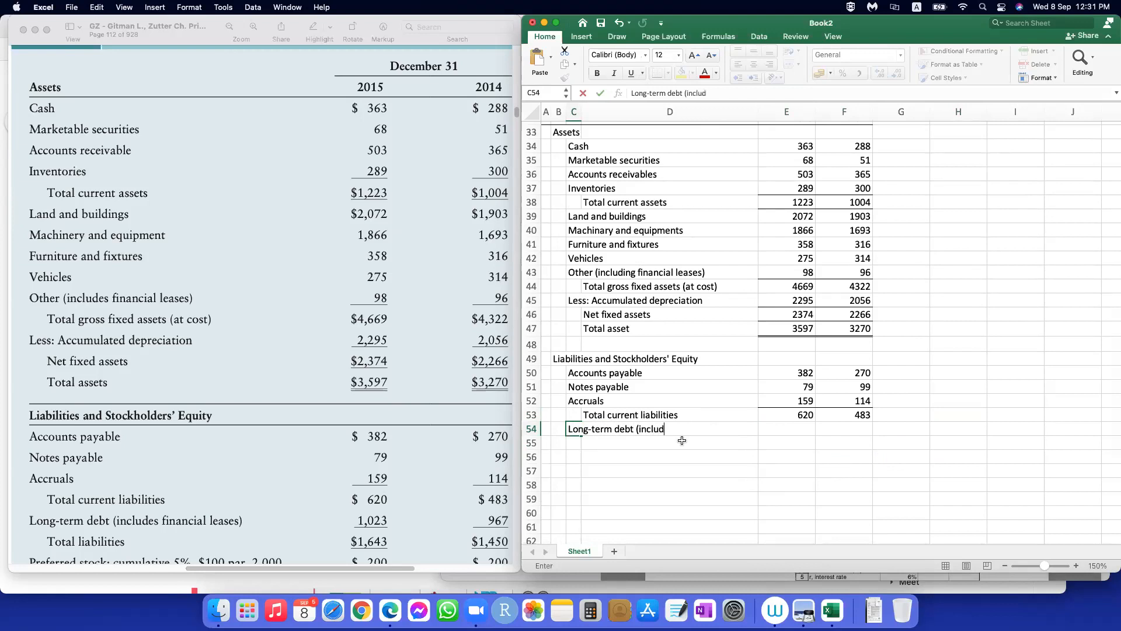
type("es financial leases)")
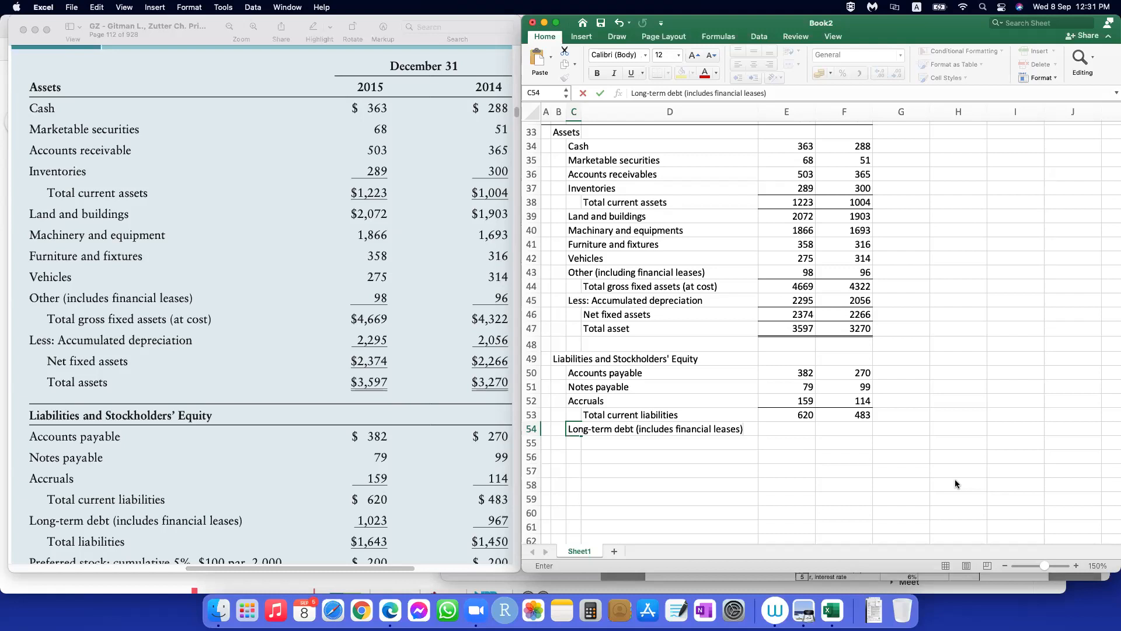
Step: Enter long-term debt as 1023 for 2015 and 967 for 2014
key("Tab")
key("Tab")
type("1023")
key("Tab")
type("967")
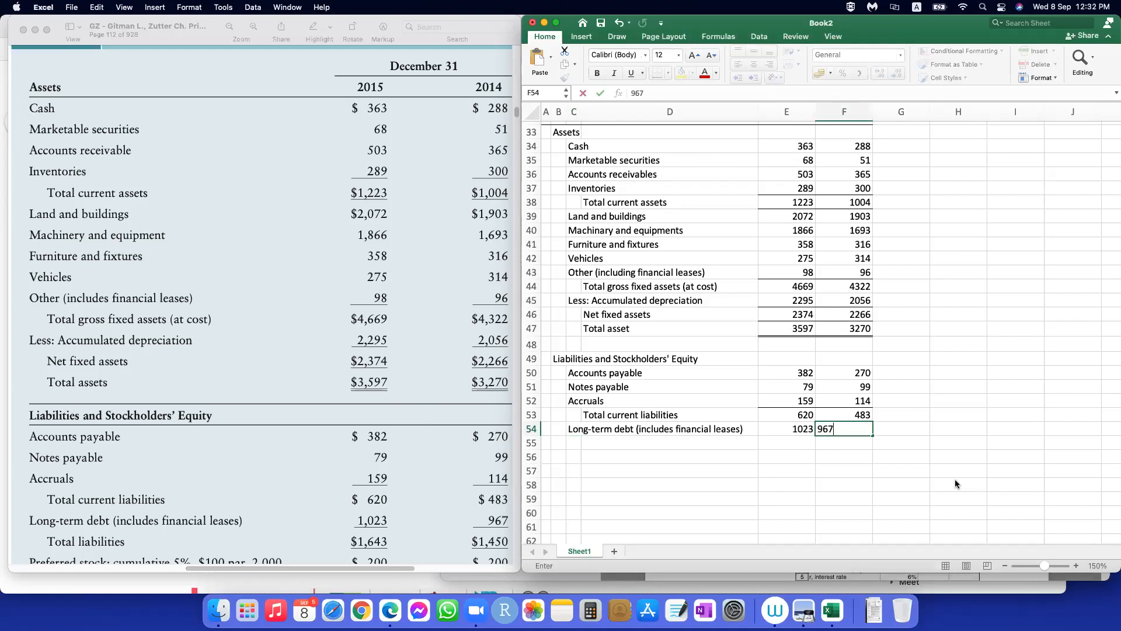
key("Return")
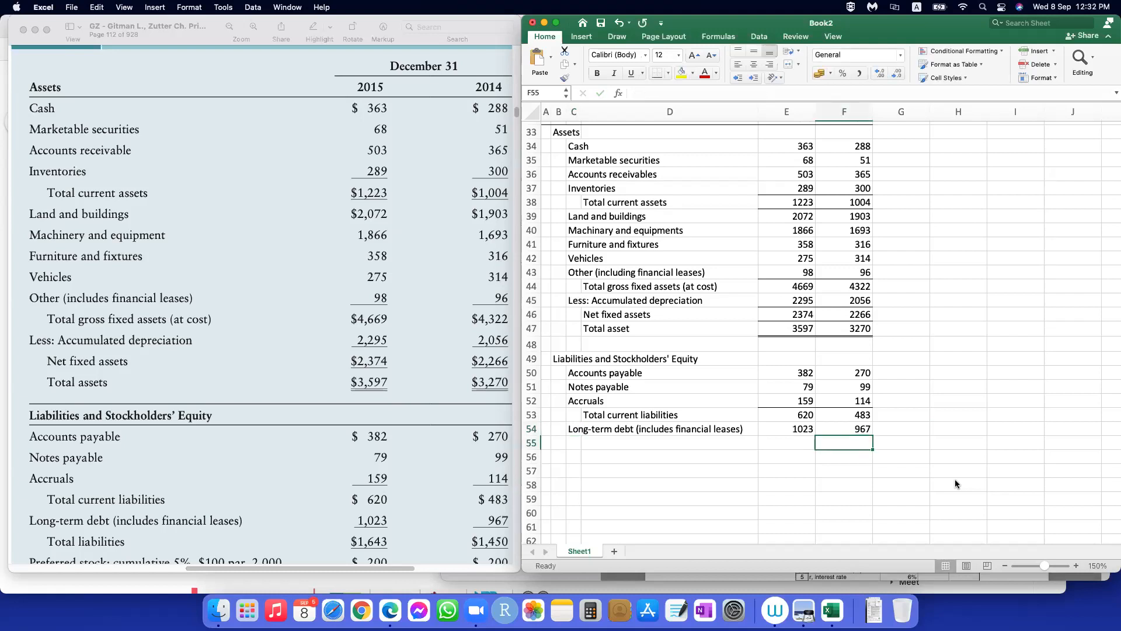
Step: Add the indented row label "Total liabilities" in D55, below long-term debt
scroll(363, 488, "down", 1)
scroll(363, 488, "down", 5)
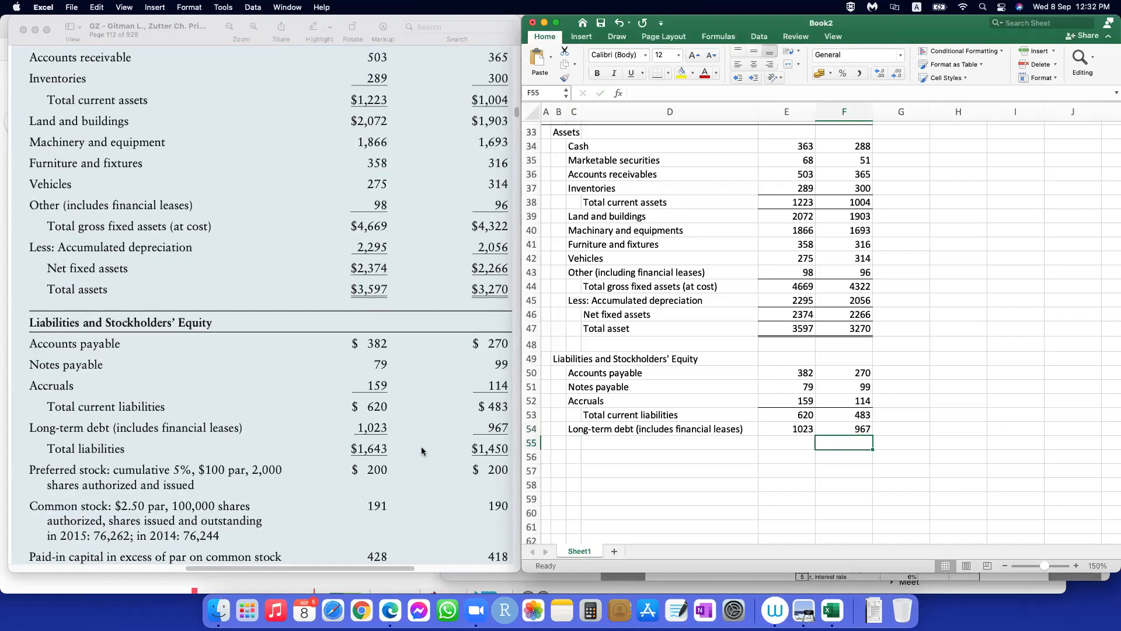
left_click(590, 443)
type("Total")
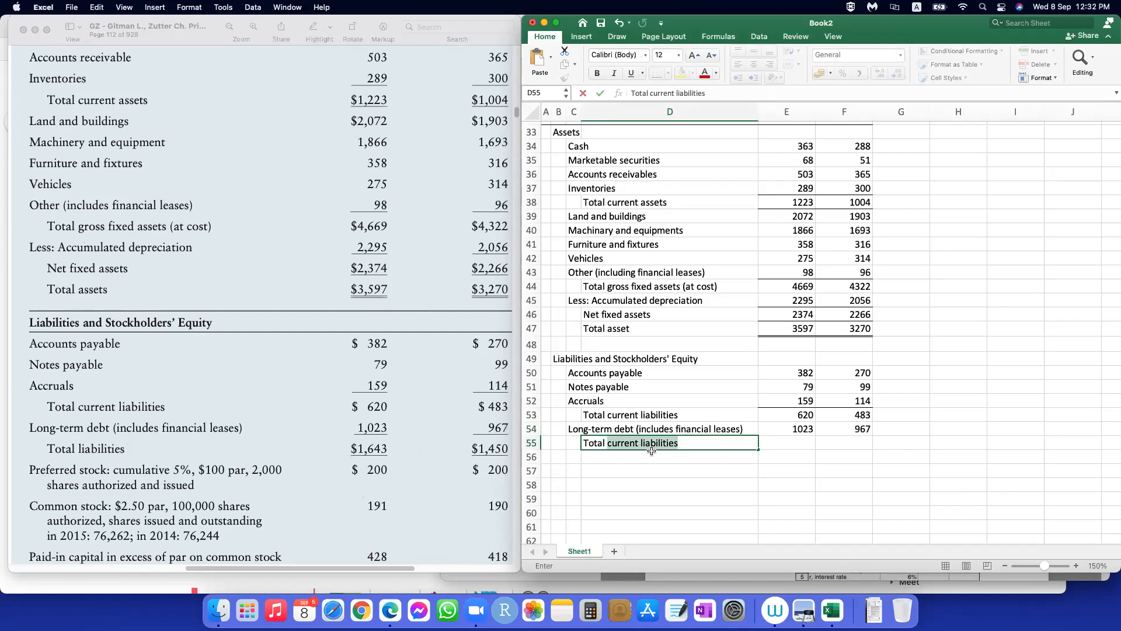
type(" liabilities")
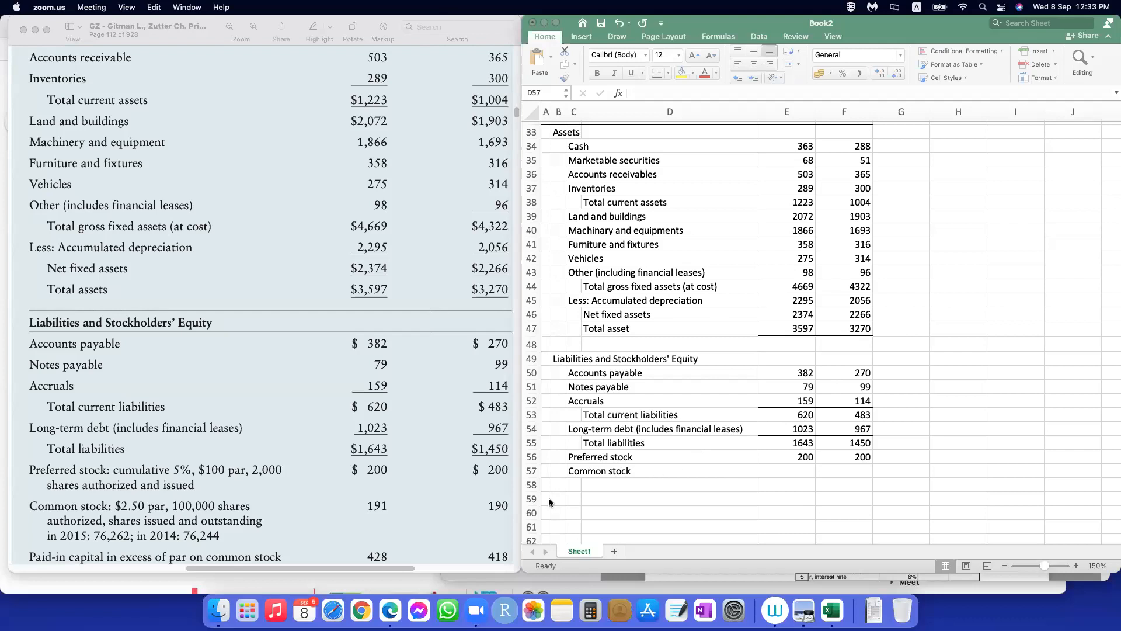
Step: Enter common stock in row 57 as 191 for 2015 and 190 for 2014
left_click(788, 462)
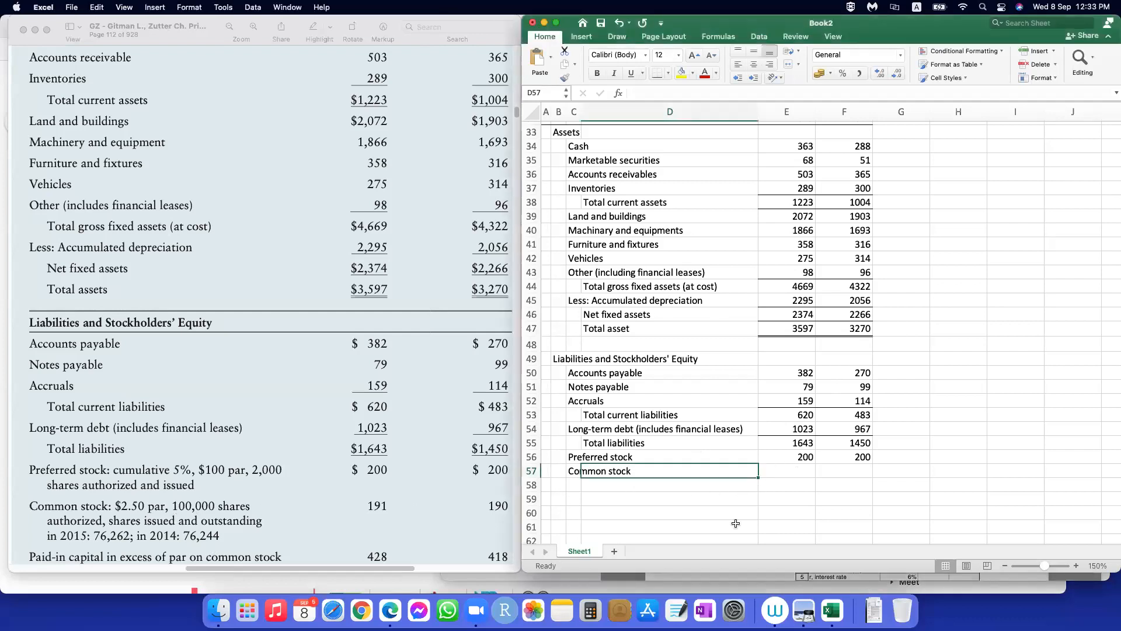
left_click(795, 474)
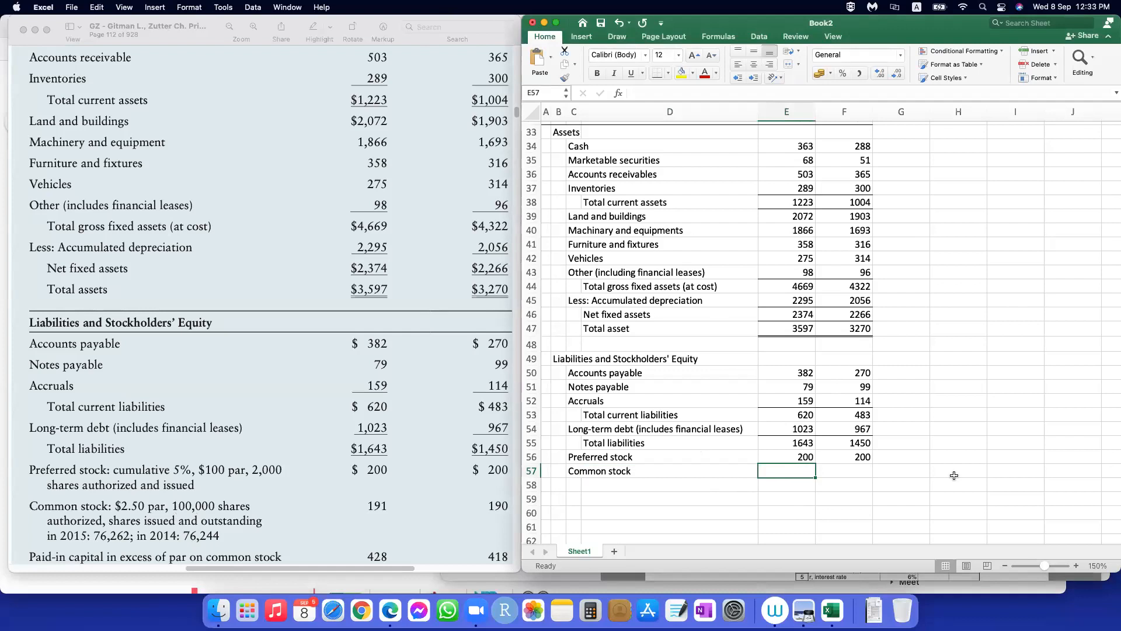
type("191")
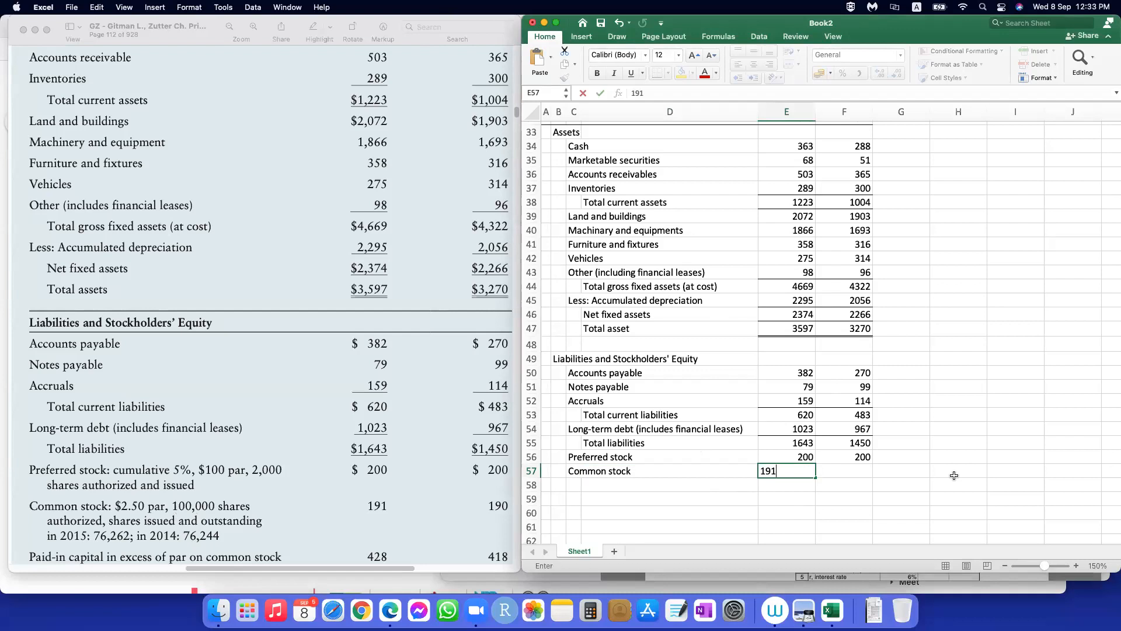
key("Tab")
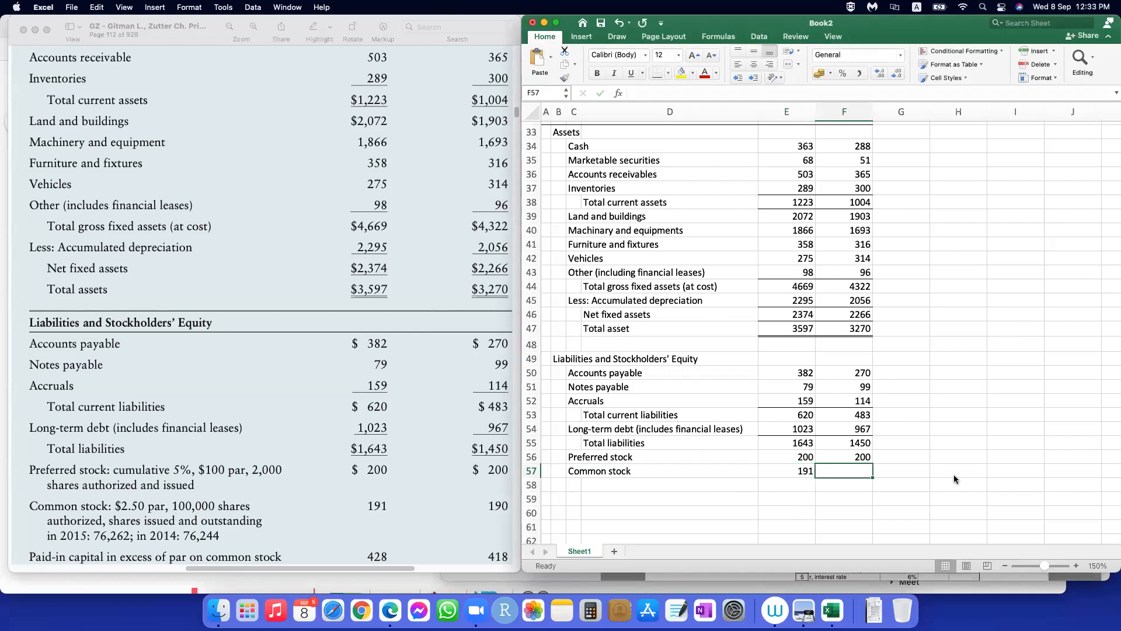
type("190")
key("Return")
Step: Add the row label "Paid-in capital in excess of par on common stock" in C58, below common stock
scroll(347, 495, "down", 3)
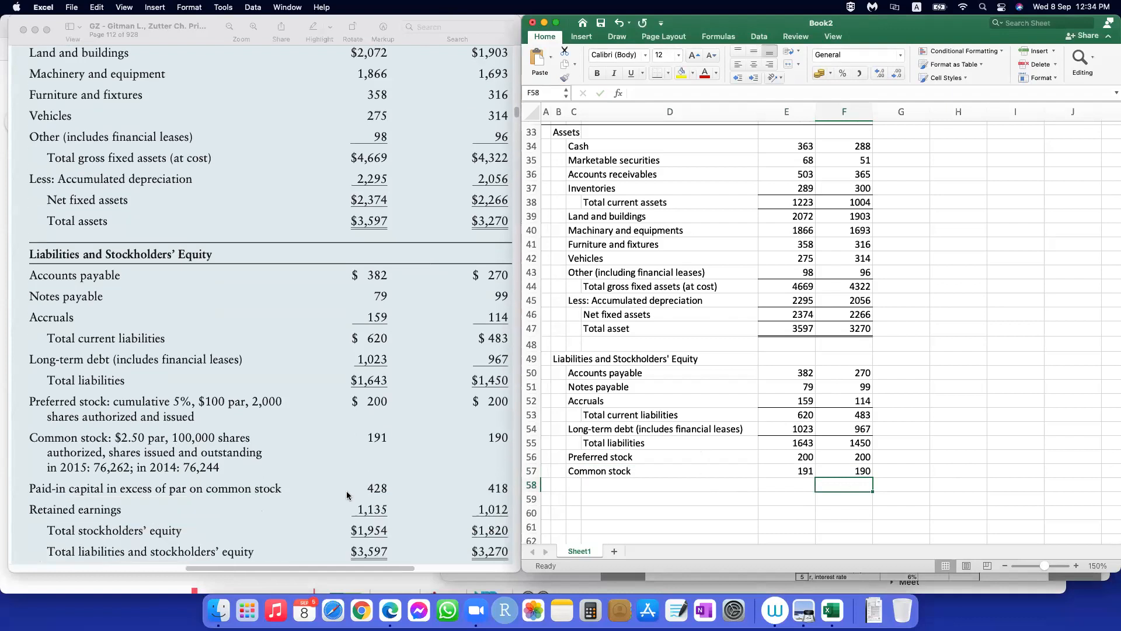
scroll(347, 495, "down", 6)
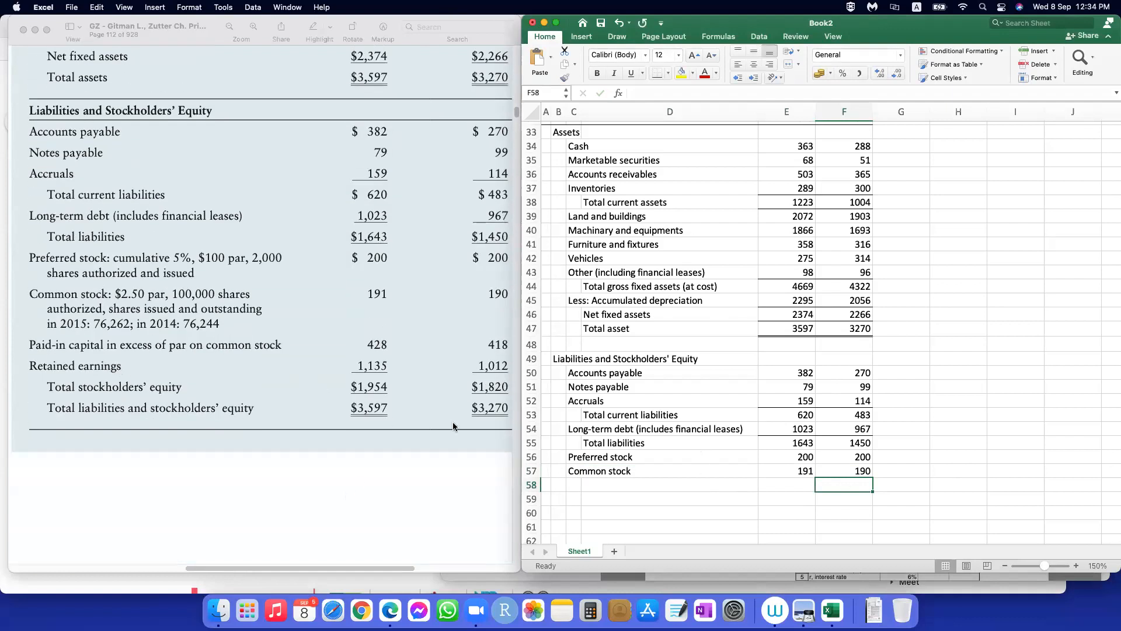
left_click(573, 485)
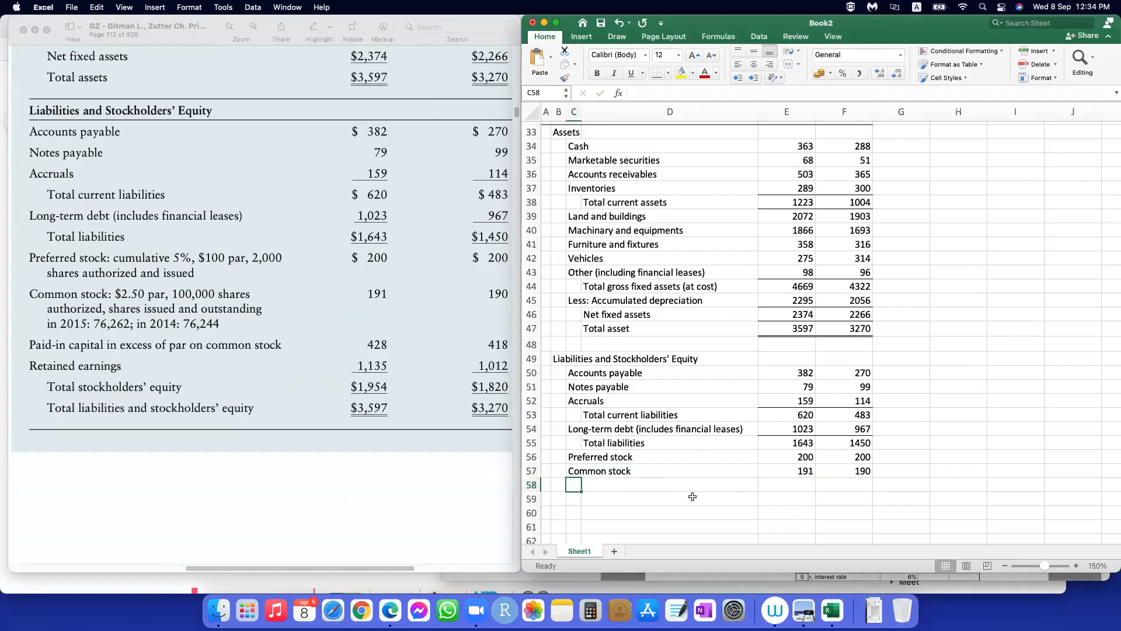
type("Paid-")
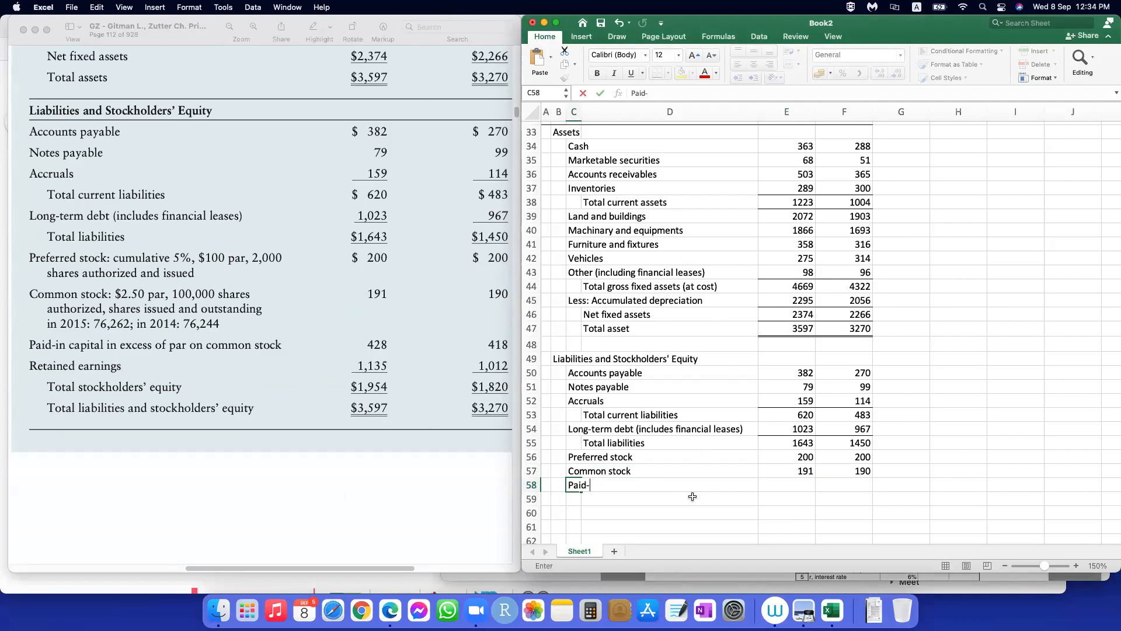
type("in capital in excess of p")
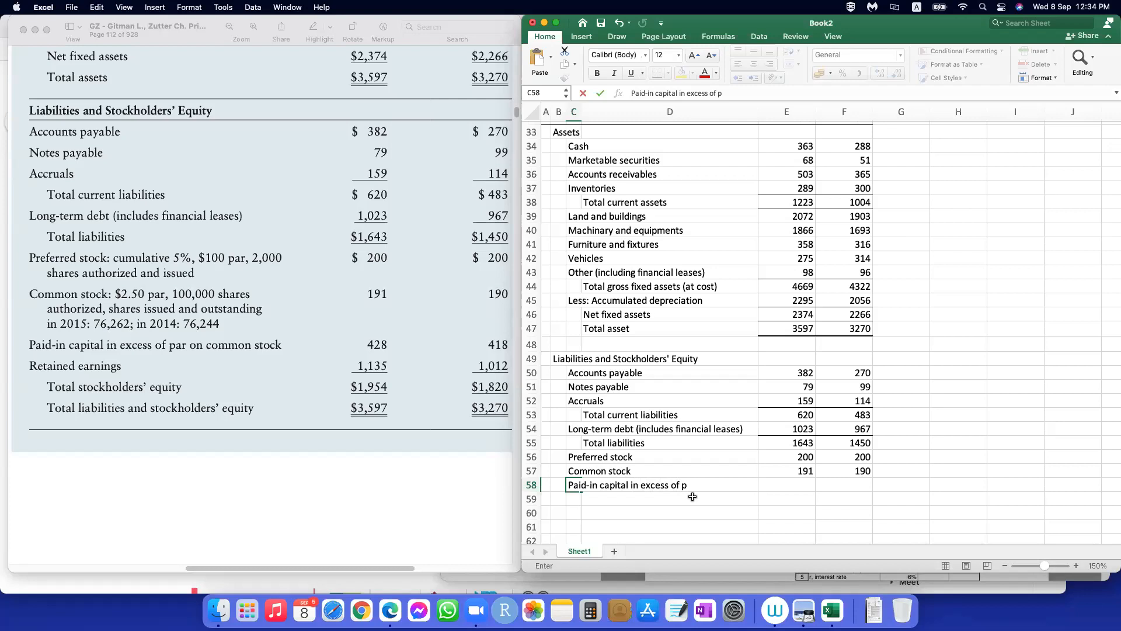
type("ar on common stock")
Step: Enter paid-in capital in excess of par as 428 for 2015 and 418 for 2014
key("Tab")
key("Tab")
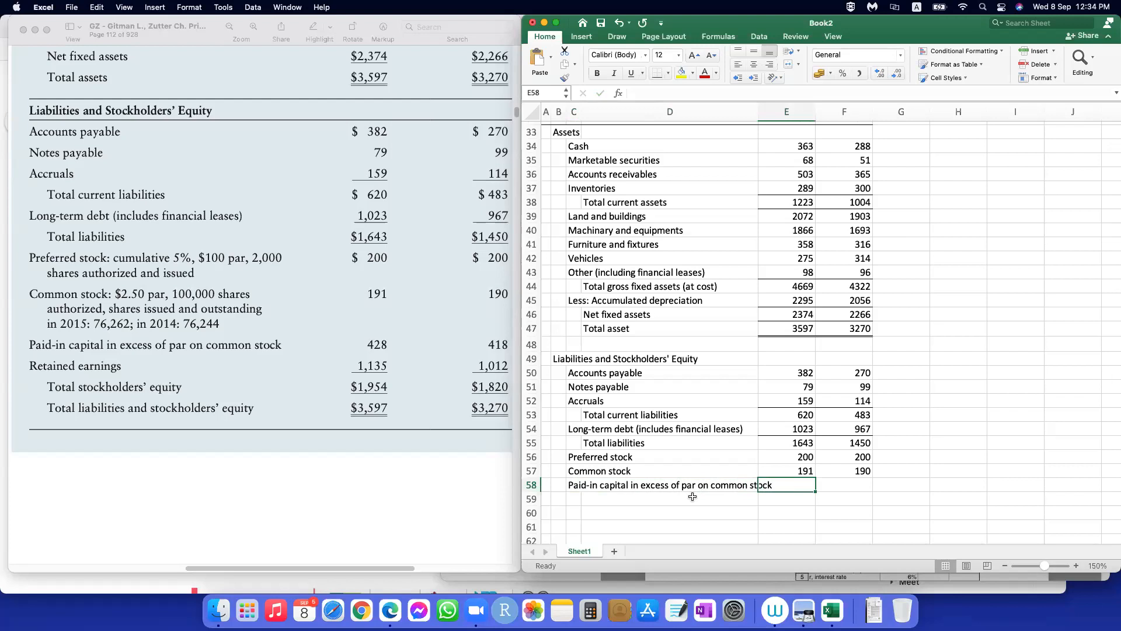
type("428")
key("Tab")
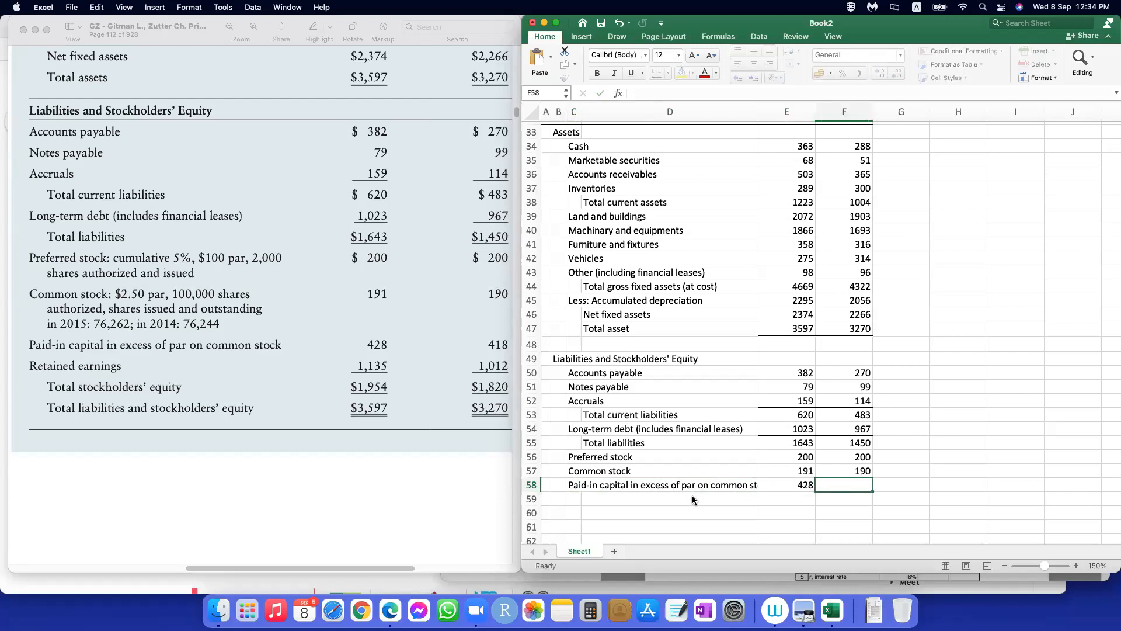
type("418")
key("Return")
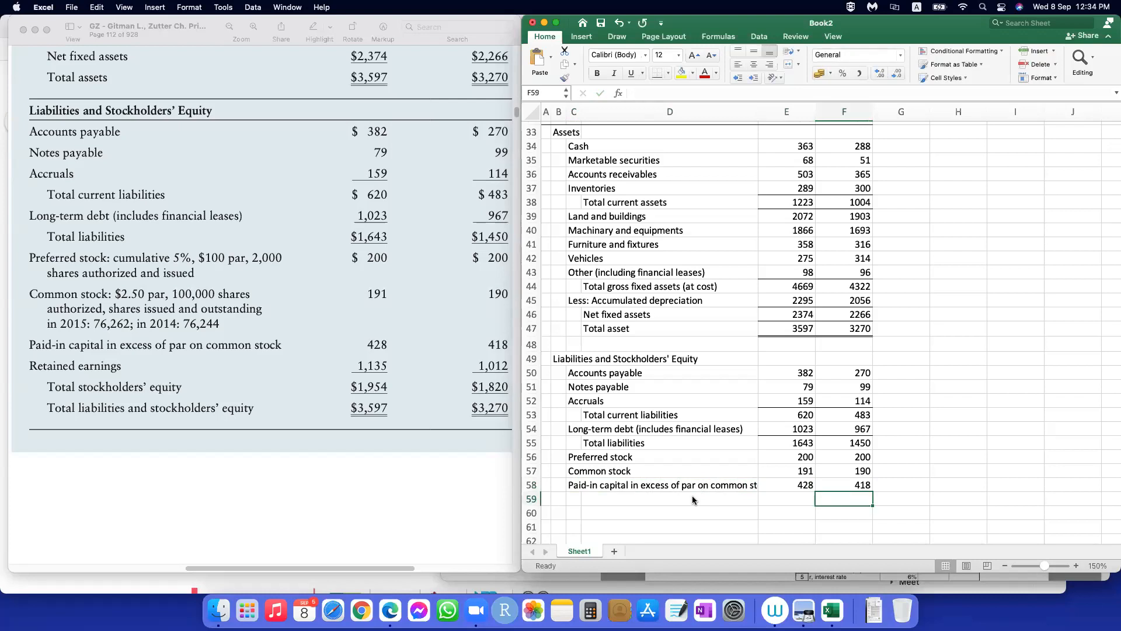
key("Up")
key("Left")
type("4")
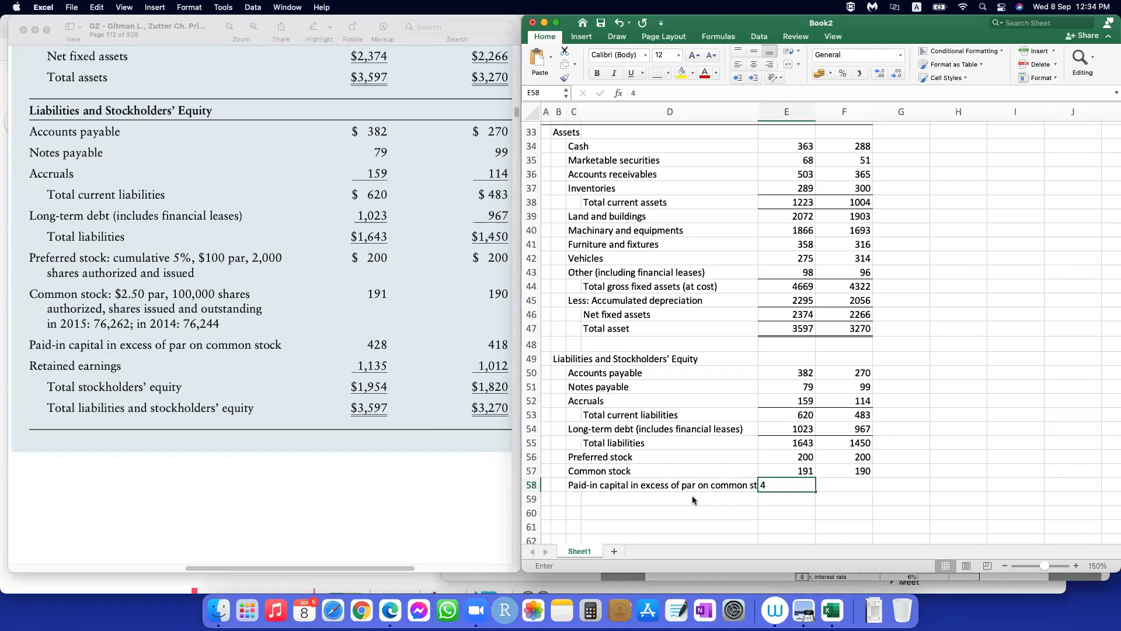
type("28")
key("Return")
key("Right")
Step: Add the row label "Retained earnings" in C59, below paid-in capital
left_click(666, 503)
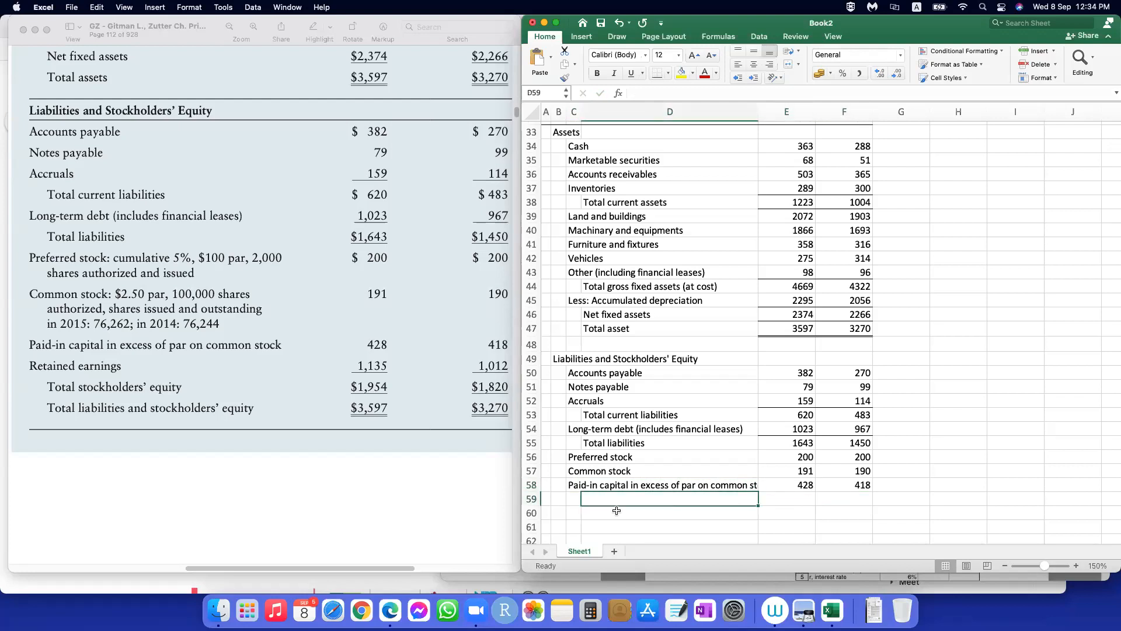
scroll(627, 494, "down", 2)
scroll(627, 494, "down", 3)
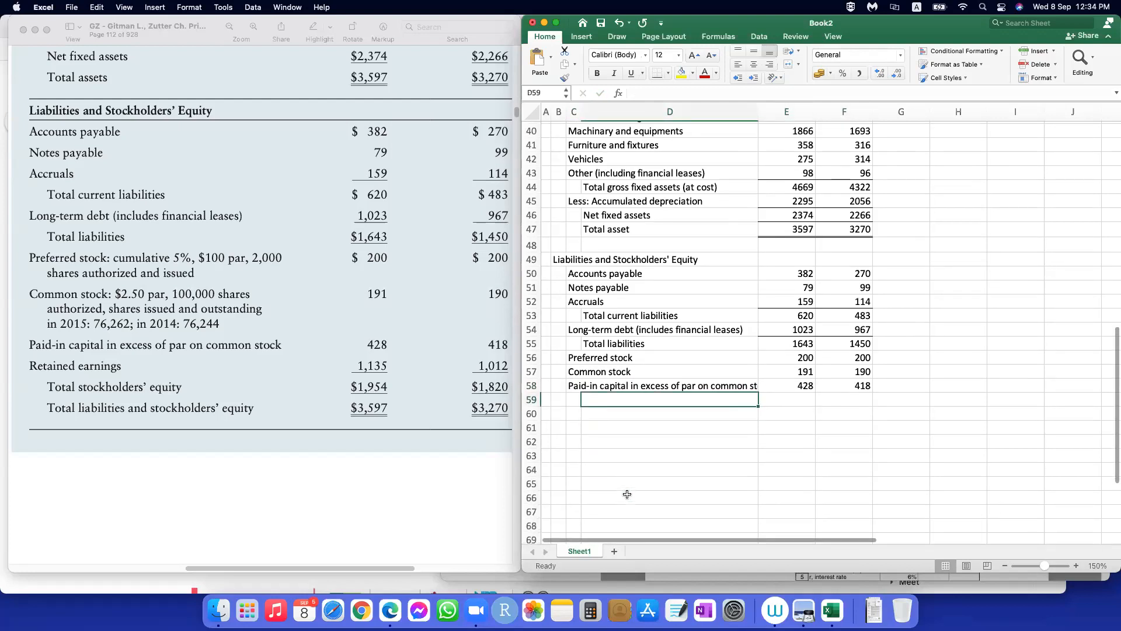
left_click(576, 402)
type("Retained")
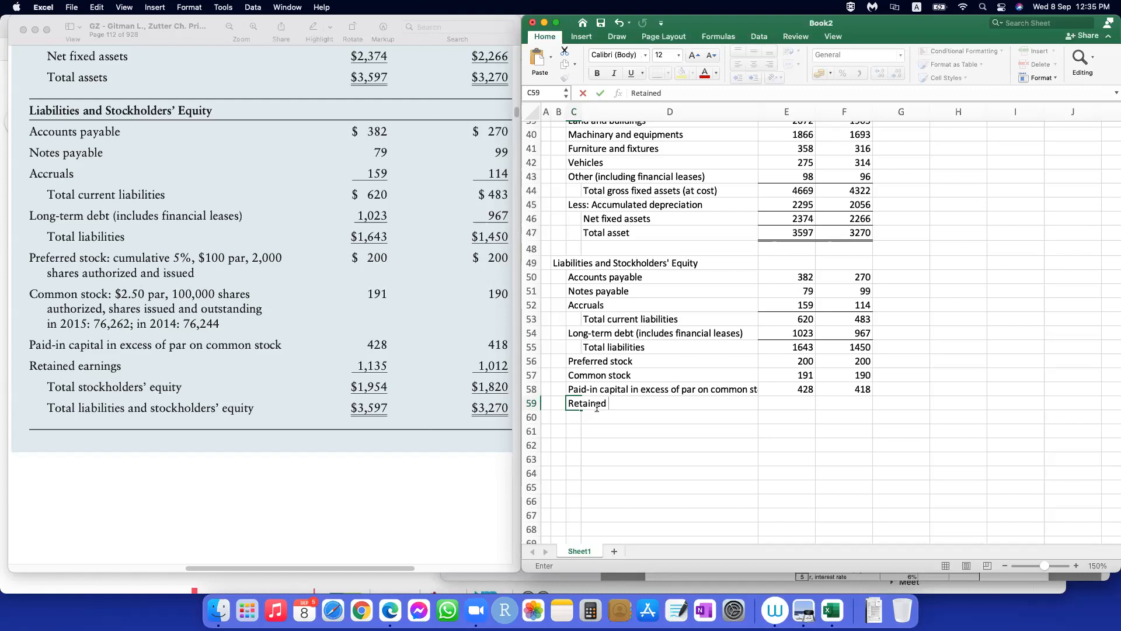
type("earnings")
key("Tab")
key("Tab")
type("-")
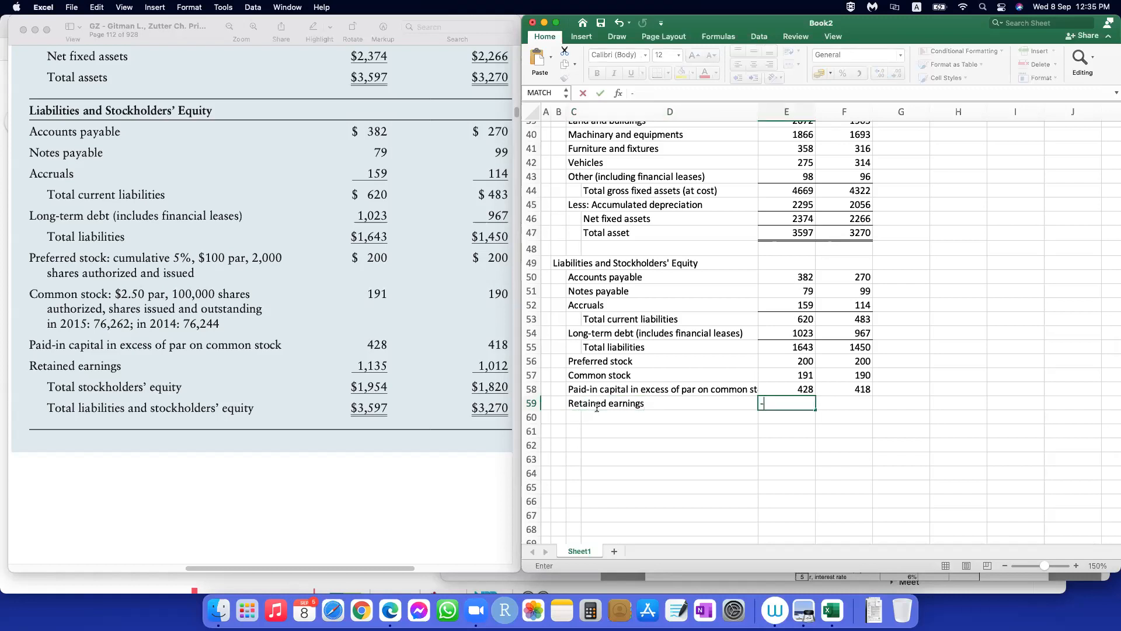
key("BackSpace")
type("=")
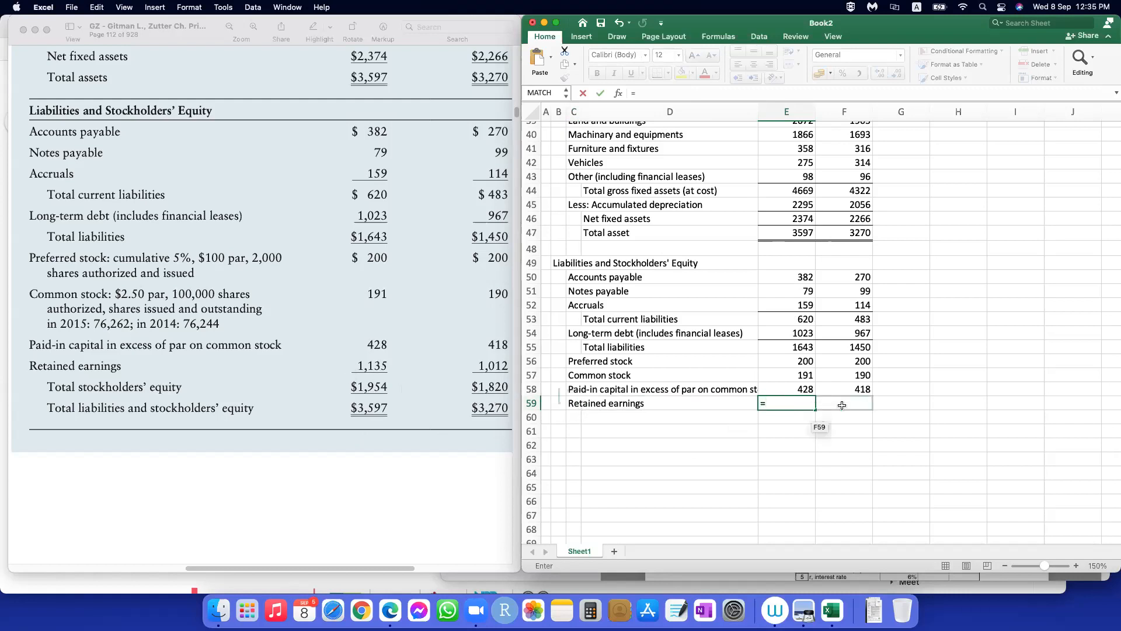
key("BackSpace")
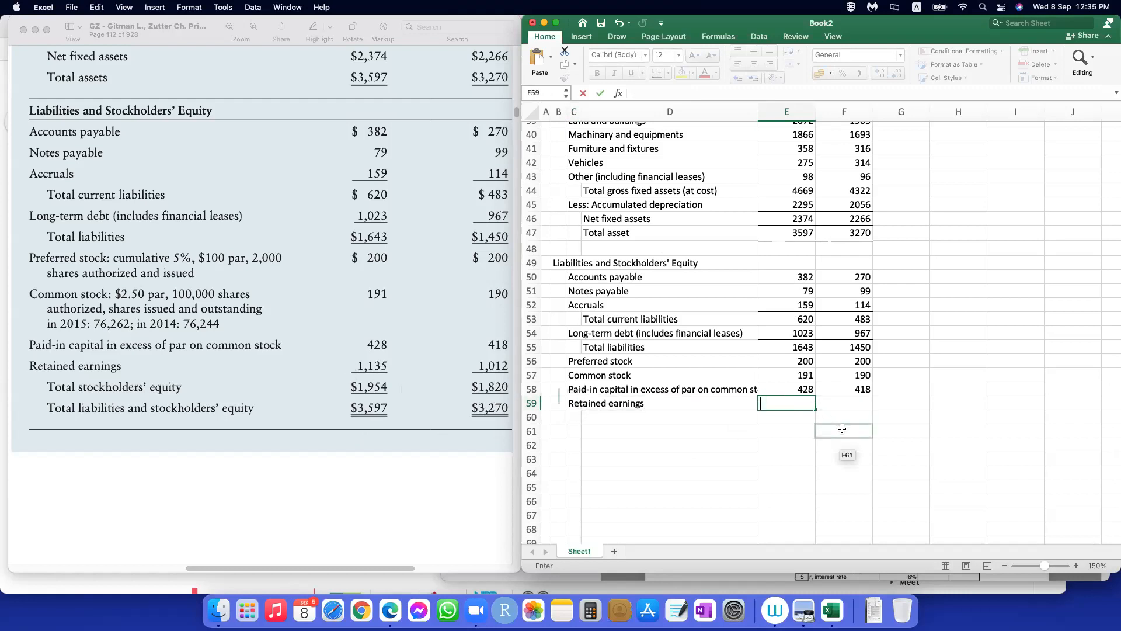
Step: Review the 2015 earnings available for common stockholders and cash dividend rows above the balance sheet
key("Return")
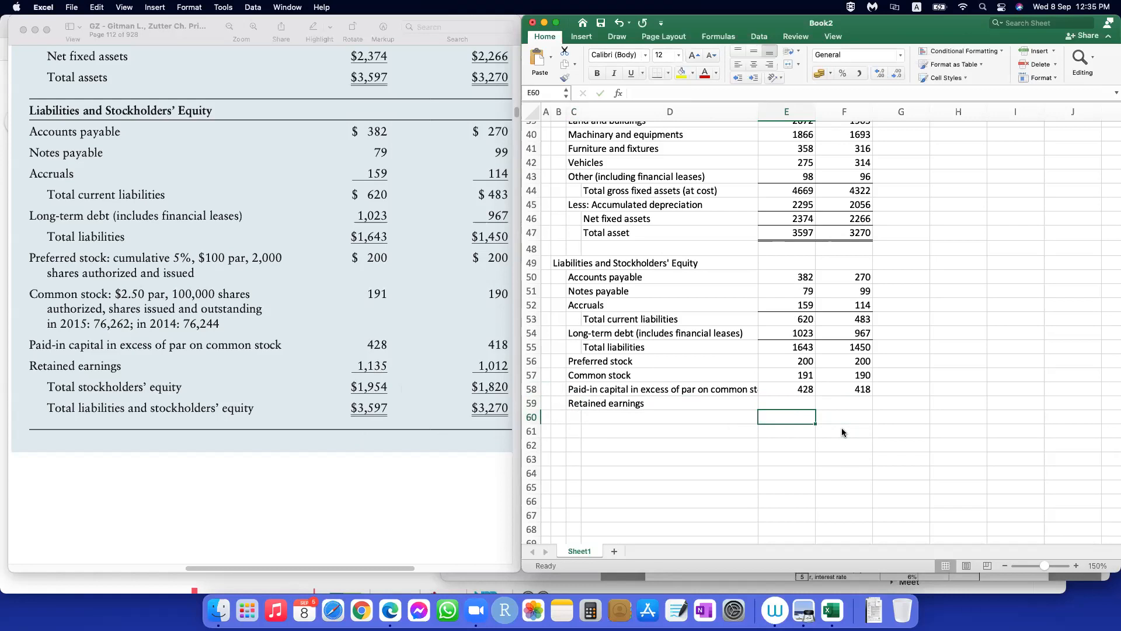
scroll(652, 341, "up", 10)
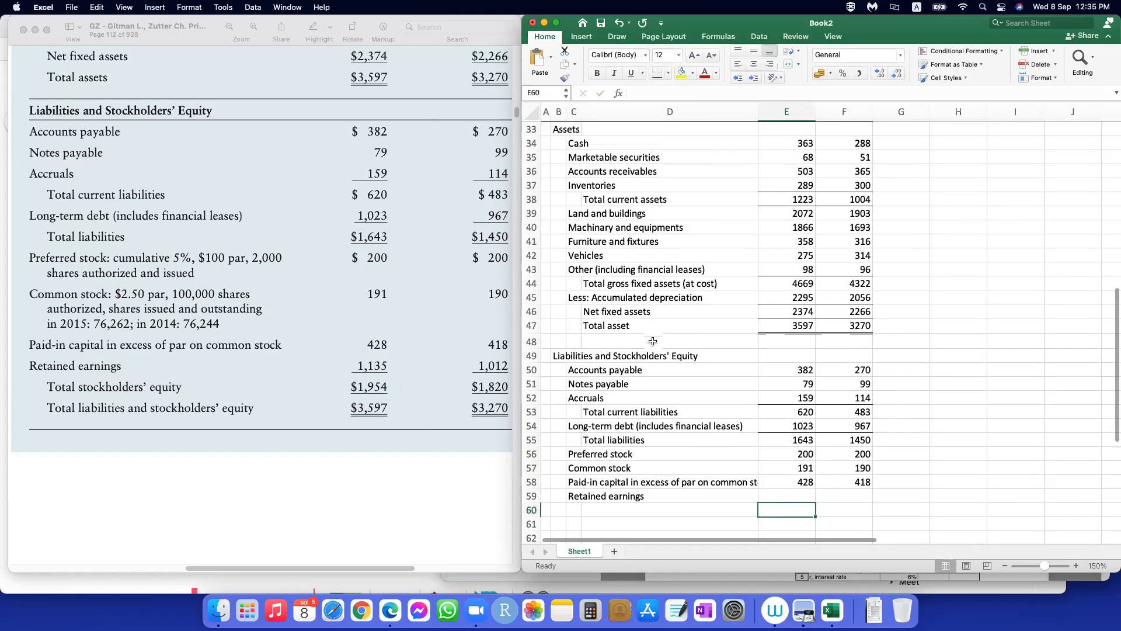
scroll(652, 341, "up", 1)
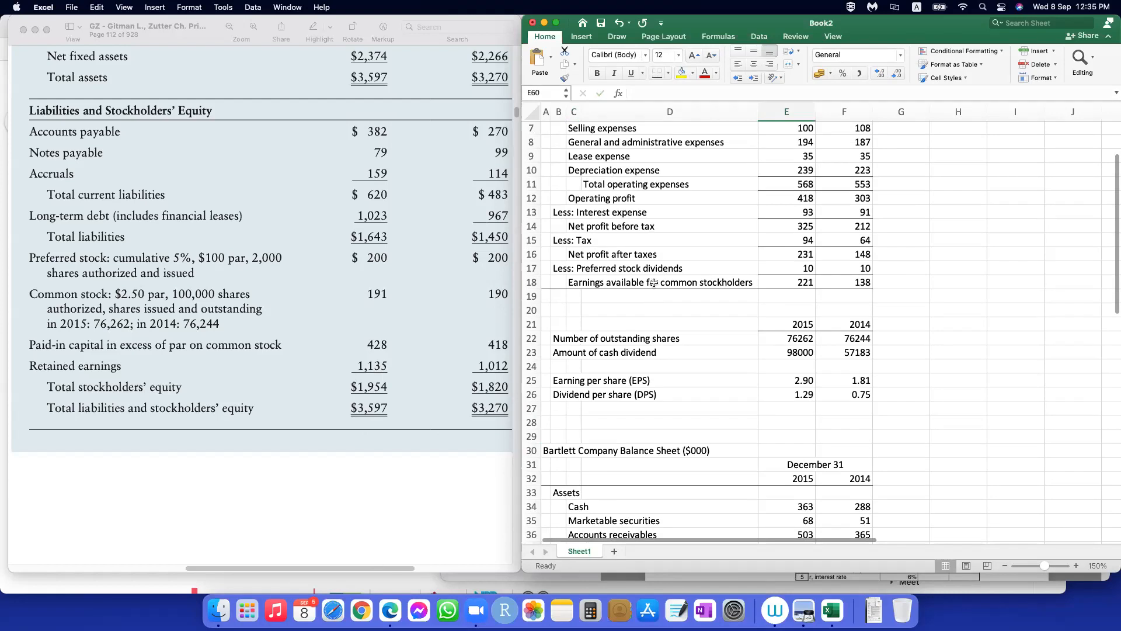
scroll(801, 283, "down", 10)
scroll(801, 283, "up", 10)
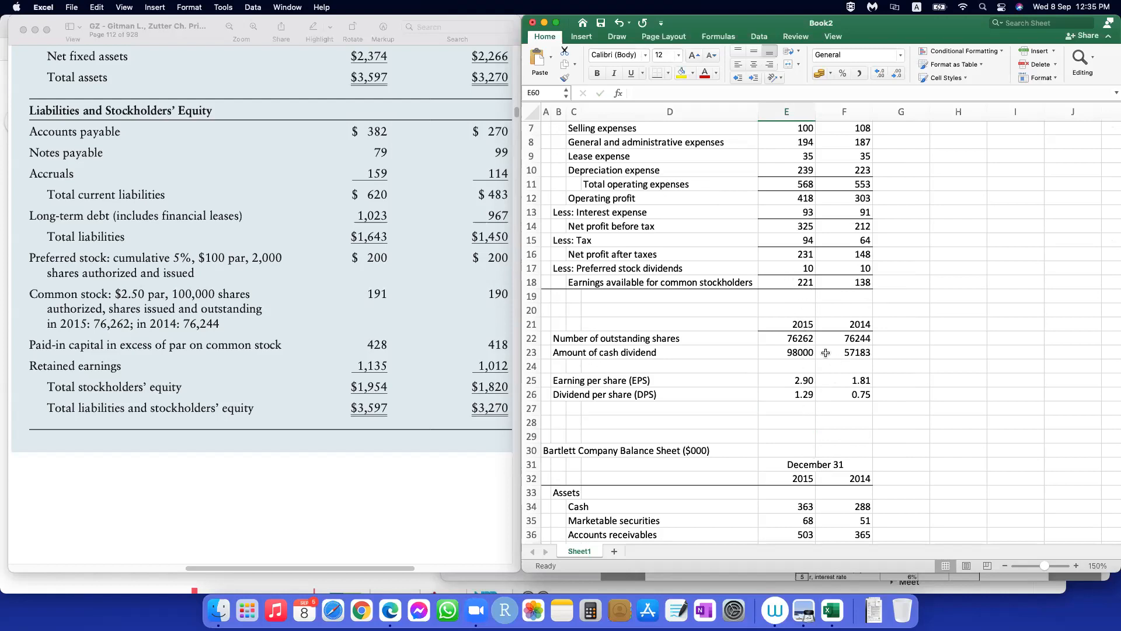
scroll(840, 440, "down", 10)
scroll(840, 440, "down", 1)
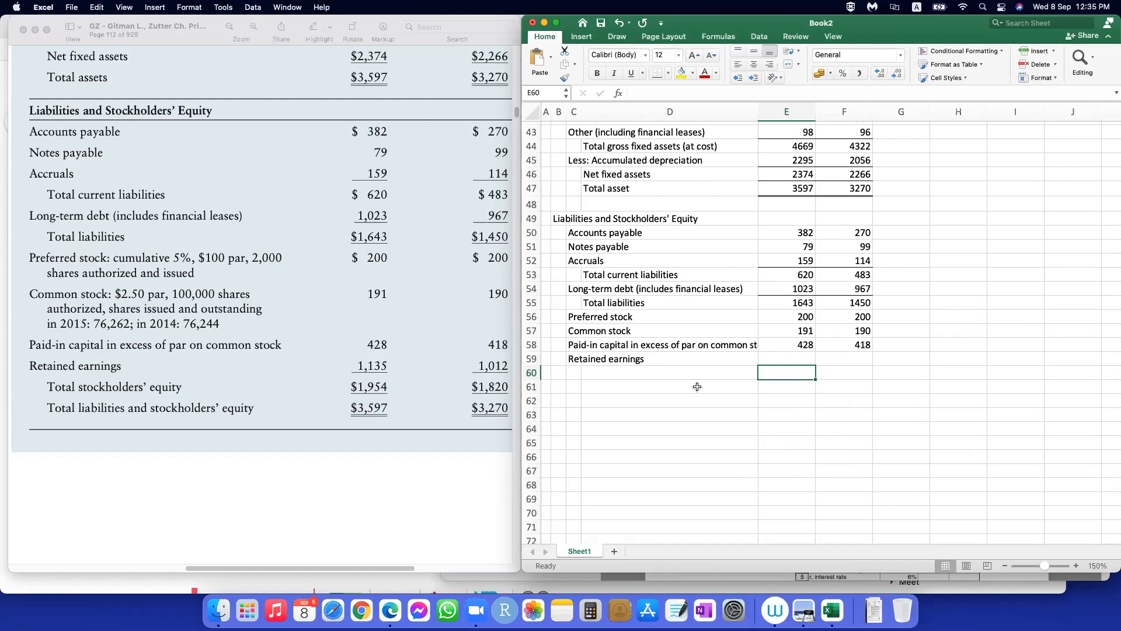
Step: Enter the 2014 retained earnings in F59 as 1012
left_click(799, 357)
left_click(857, 358)
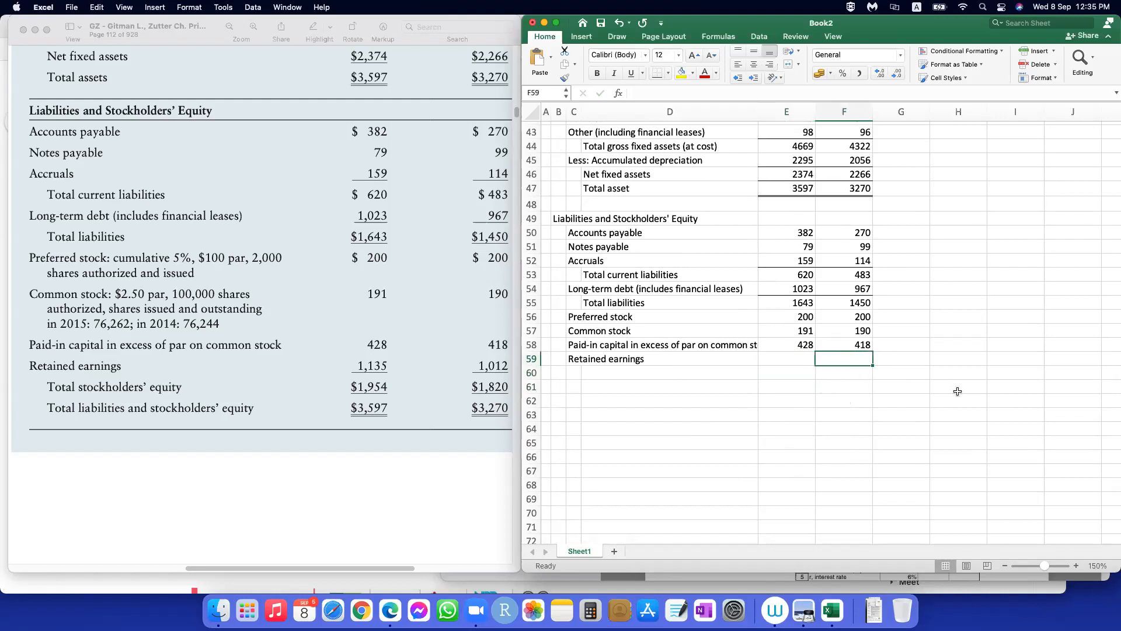
key("Left")
key("Right")
type("1012")
key("Return")
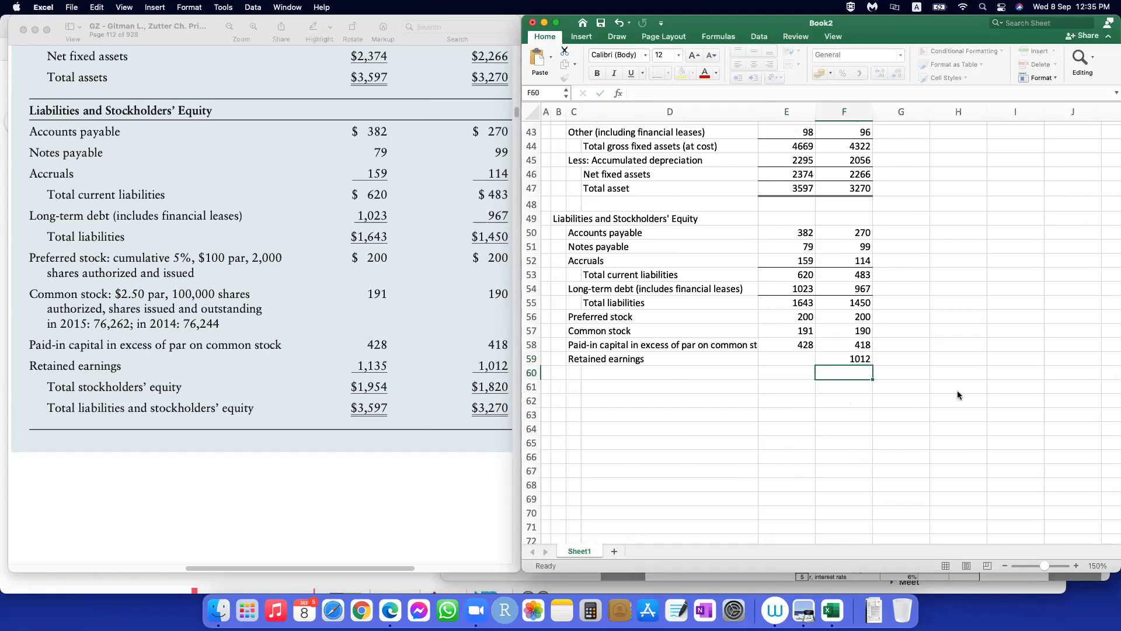
Step: Begin the 2015 retained earnings formula in E59 as =F59+(E18, adding 2015 earnings available for common stockholders to 2014 retained earnings
left_click(802, 358)
type("=")
left_click(845, 359)
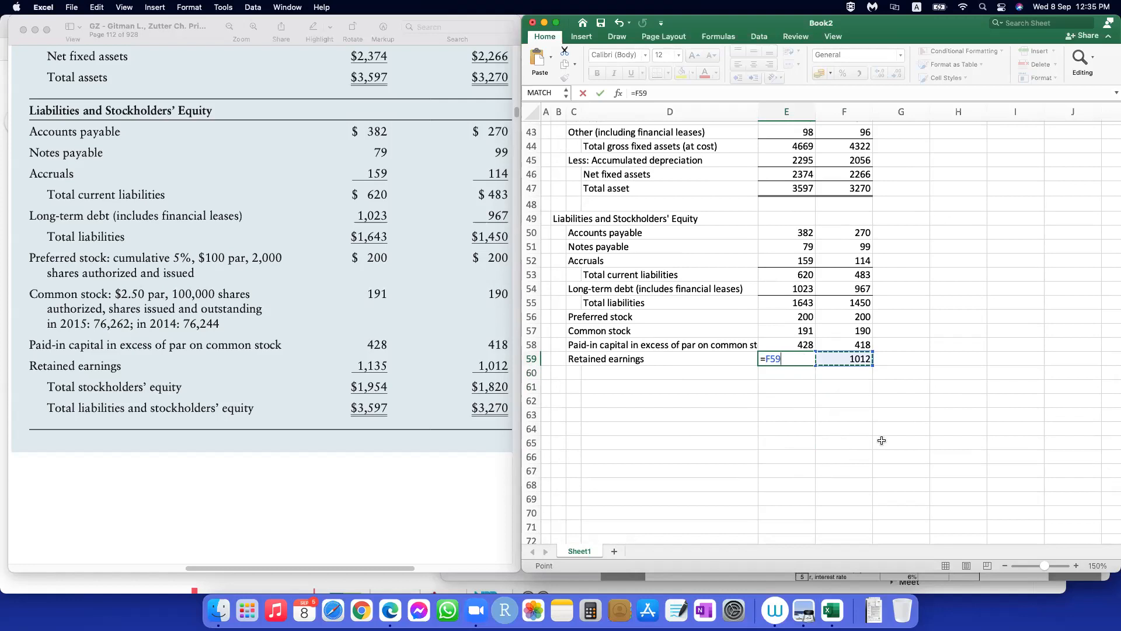
type("+(")
scroll(760, 437, "up", 7)
scroll(760, 436, "up", 4)
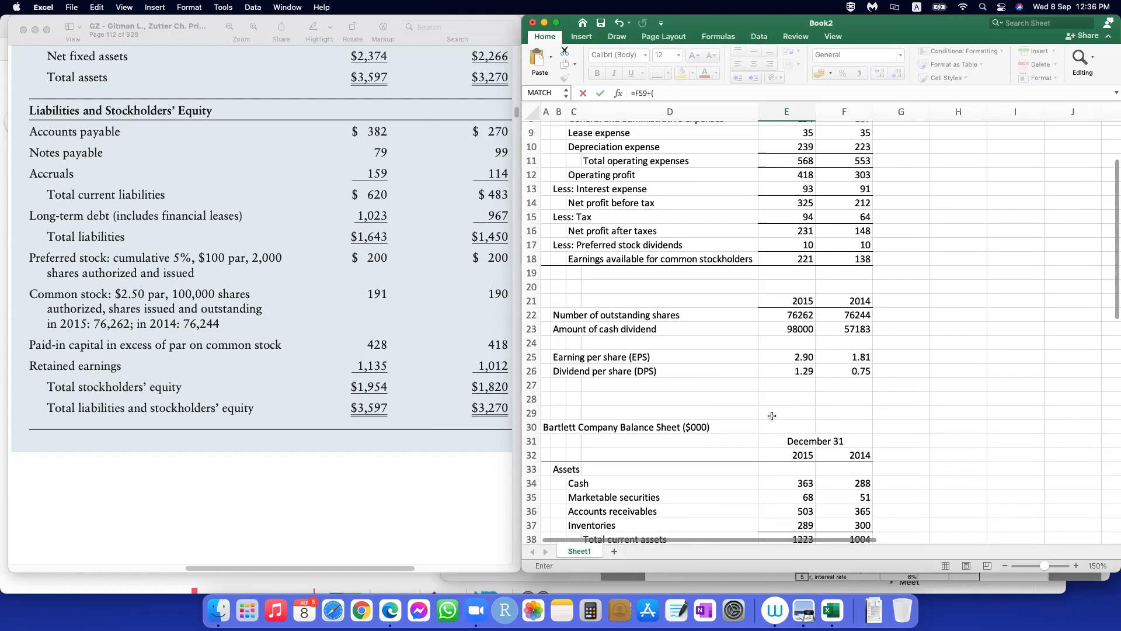
left_click(795, 259)
Step: Multiply F59 and E18 by 1000 and subtract the 2015 cash dividend, completing E59 as =F59*1000+(E18*1000-E23)
left_click(681, 93)
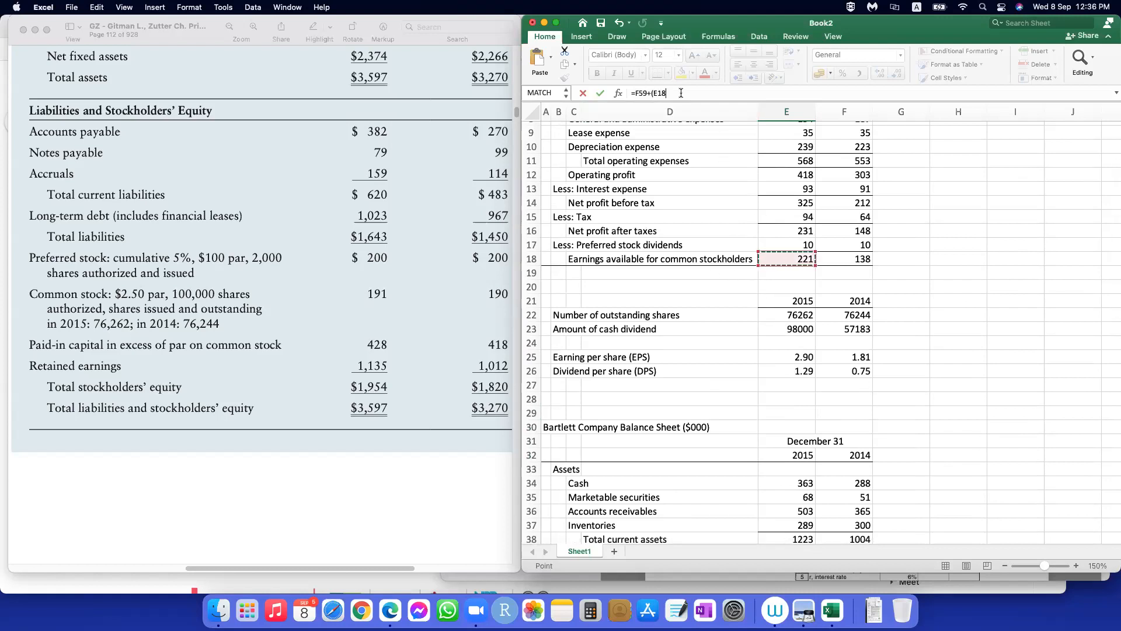
type("*10")
left_click(649, 93)
type("*1000")
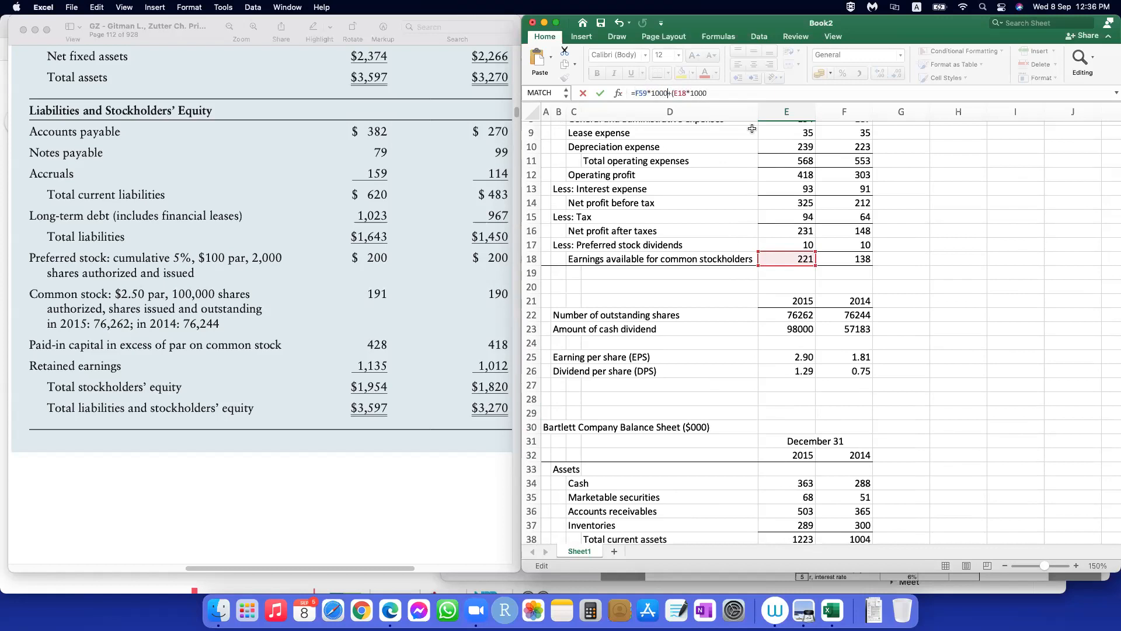
left_click(708, 93)
left_click(801, 329)
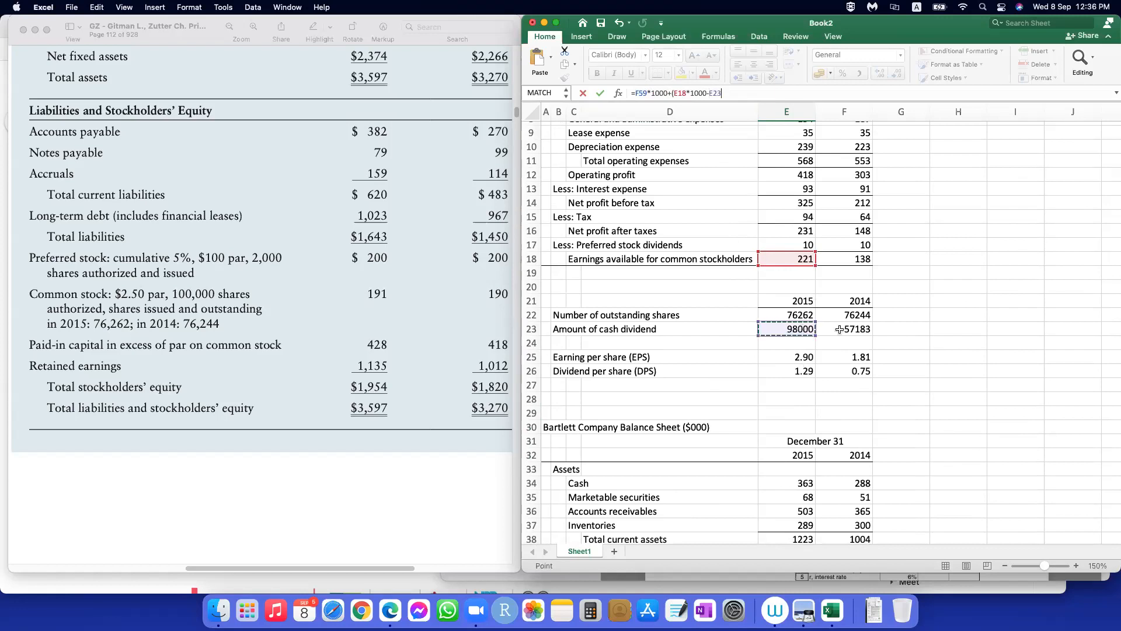
type(")")
key("Return")
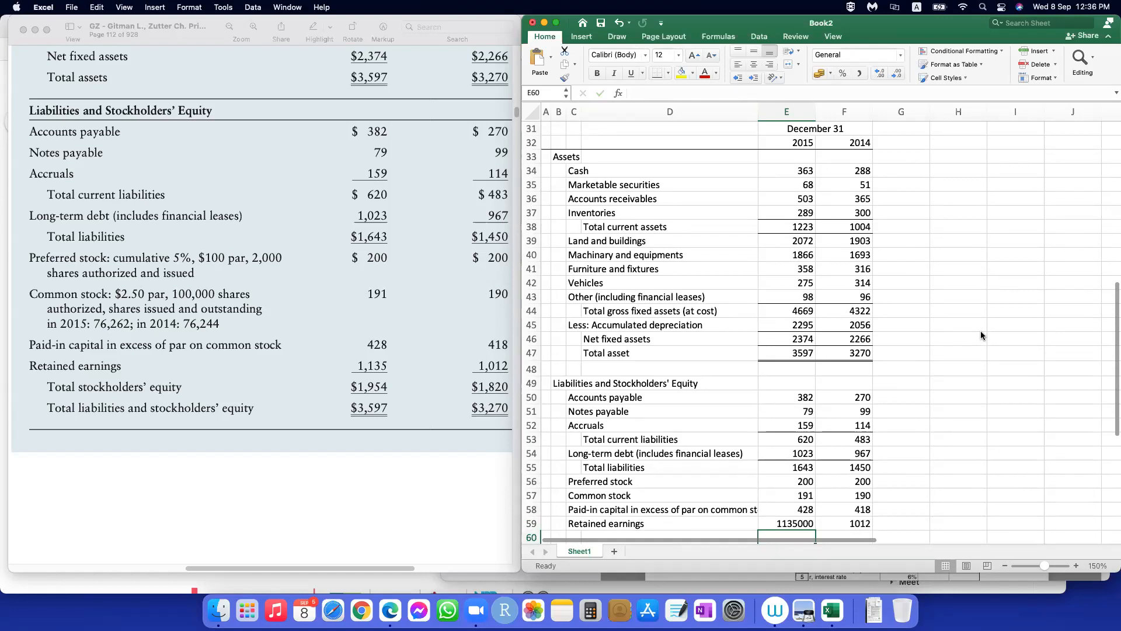
Step: Convert the 2015 retained earnings back to thousands by changing the E59 formula to =(F59*1000+(E18*1000-E23))/1000
left_click(796, 521)
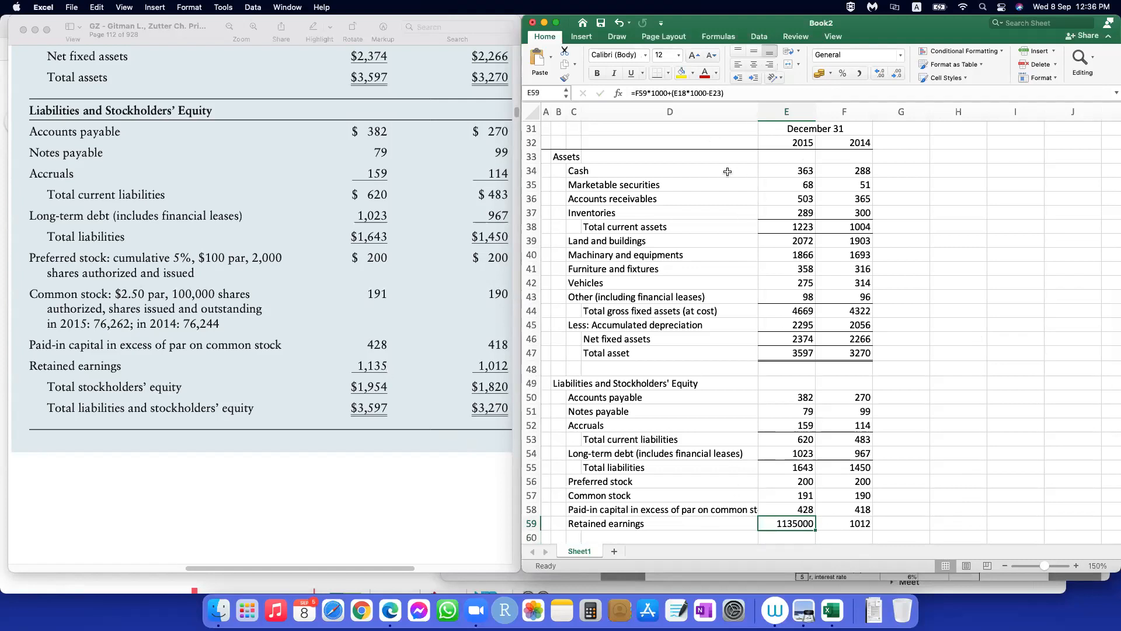
left_click(634, 92)
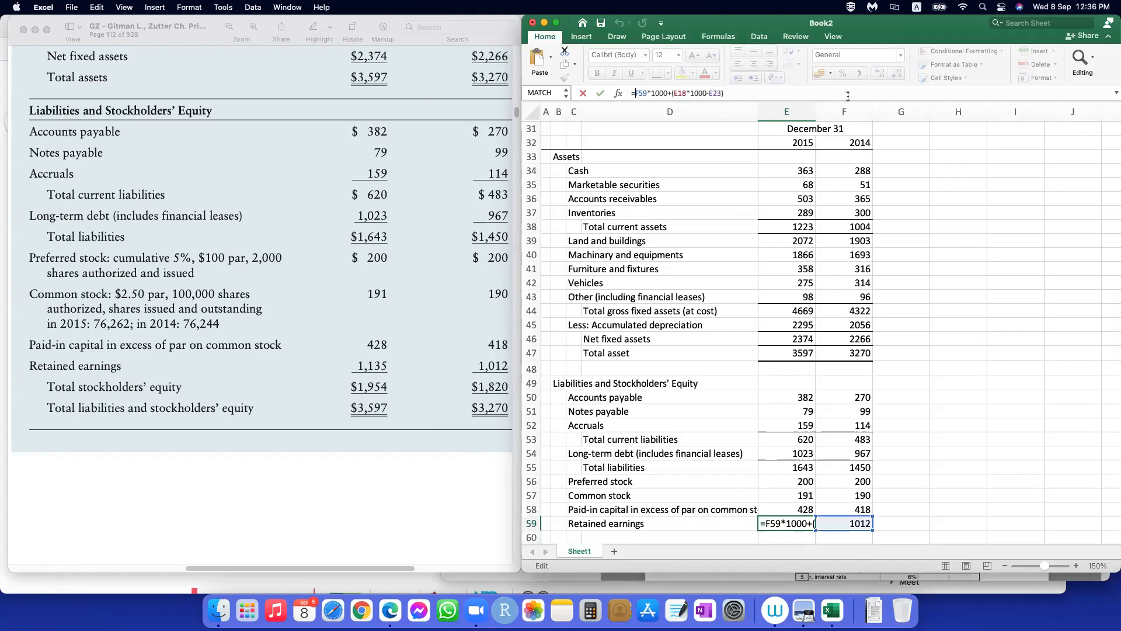
type("(")
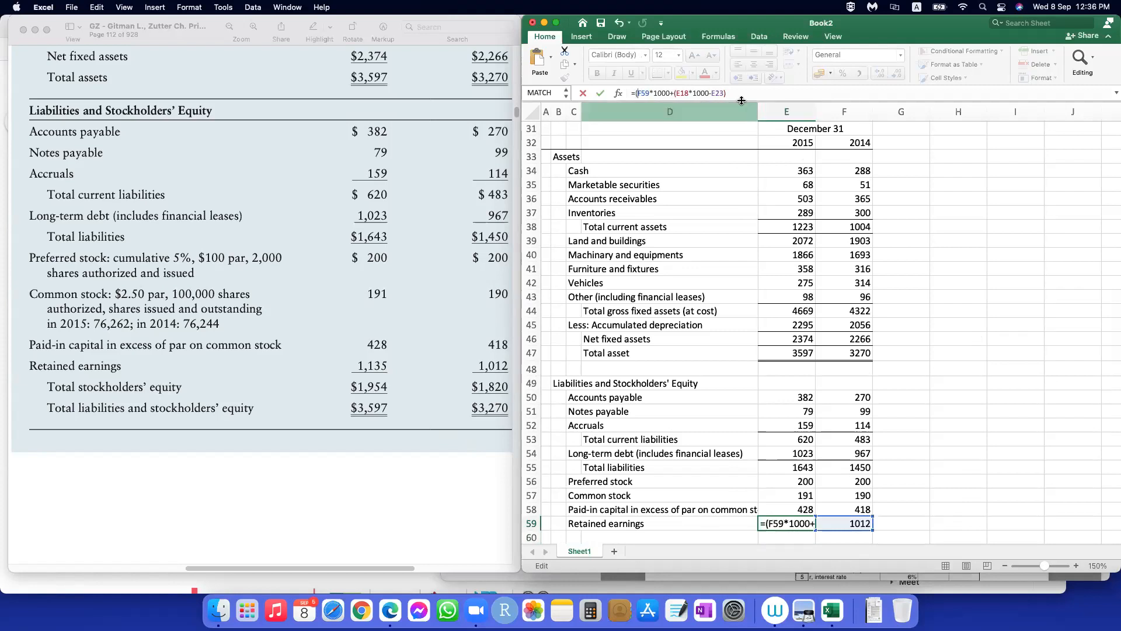
left_click(743, 92)
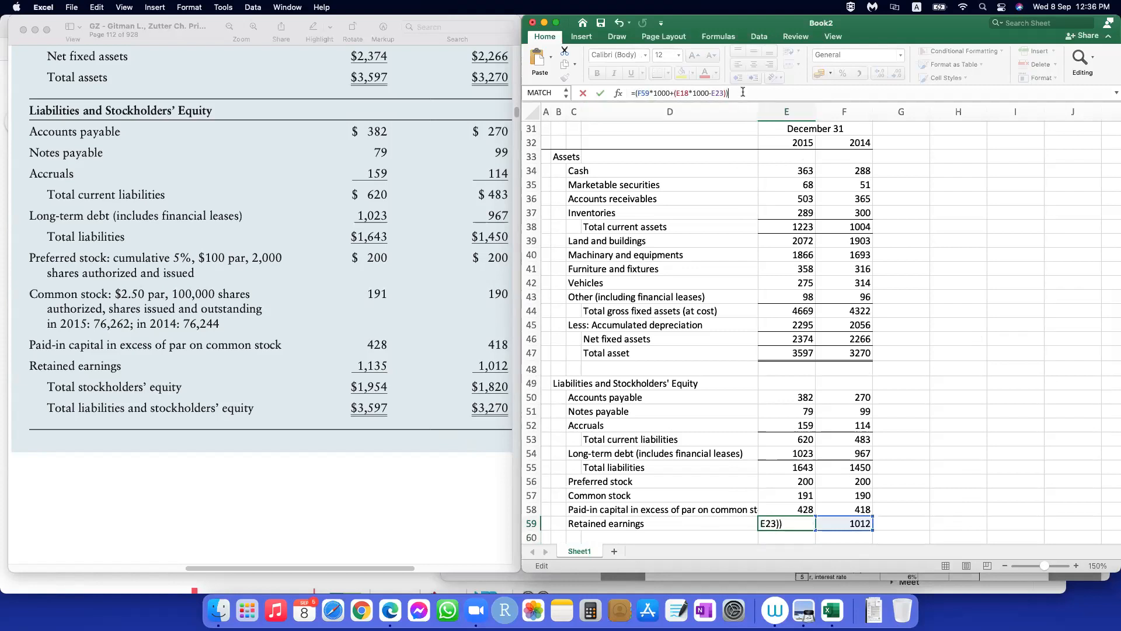
type(")/1000")
key("Return")
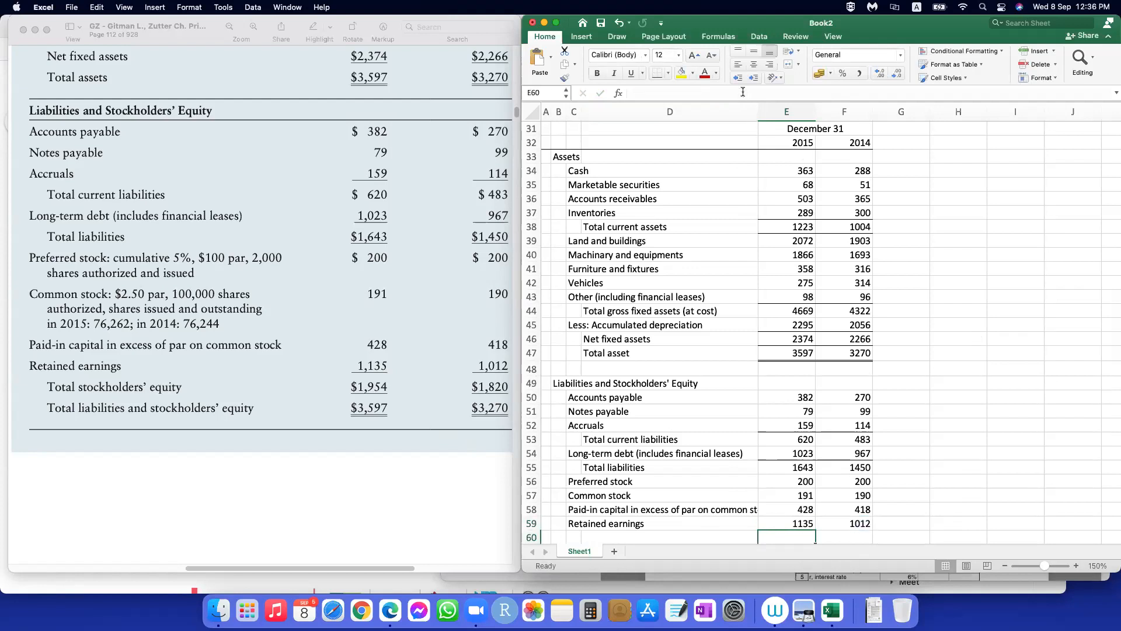
scroll(862, 343, "down", 5)
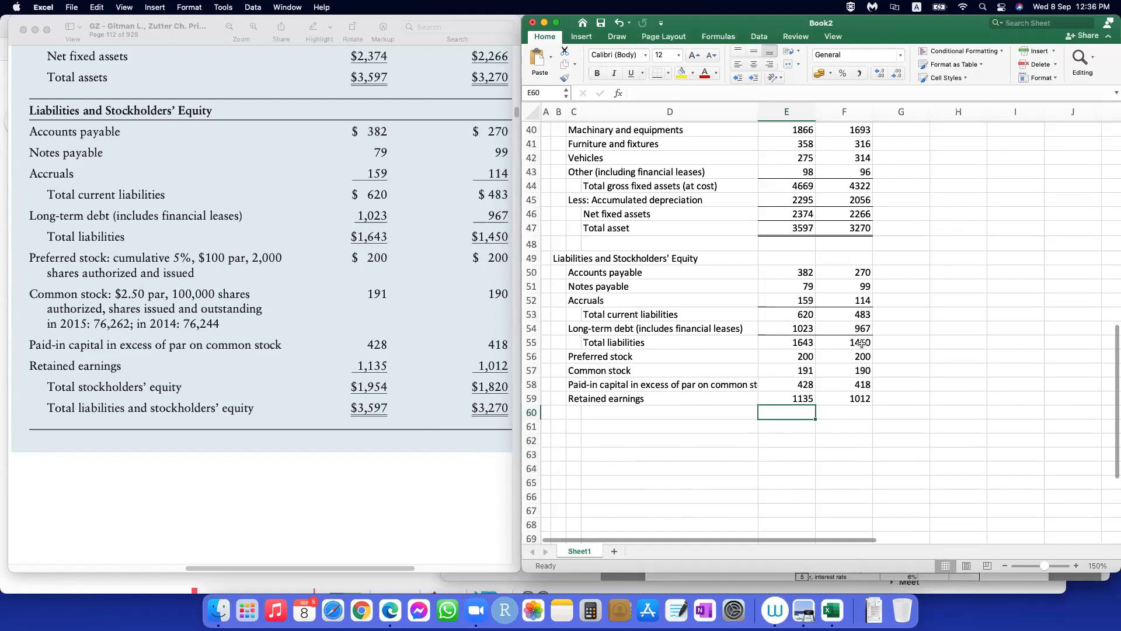
scroll(854, 425, "up", 3)
left_click(804, 476)
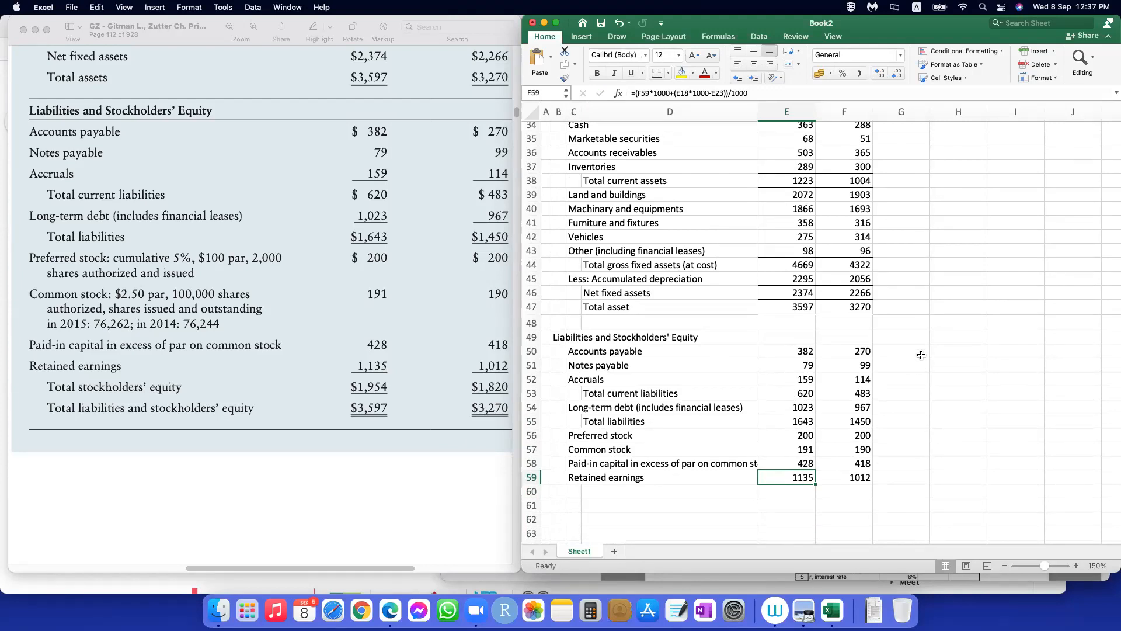
Step: Add the explanatory label "RE of 2015 =" in H57, beside the balance sheet
scroll(917, 491, "down", 3)
left_click(937, 397)
left_click(922, 393)
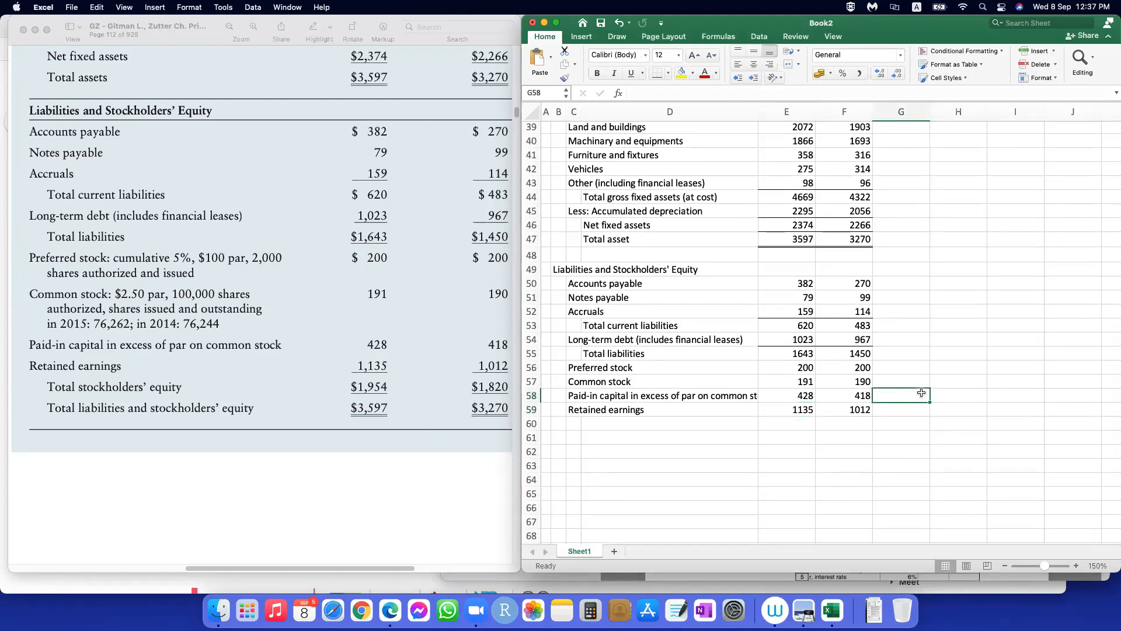
left_click(937, 384)
type("Retained")
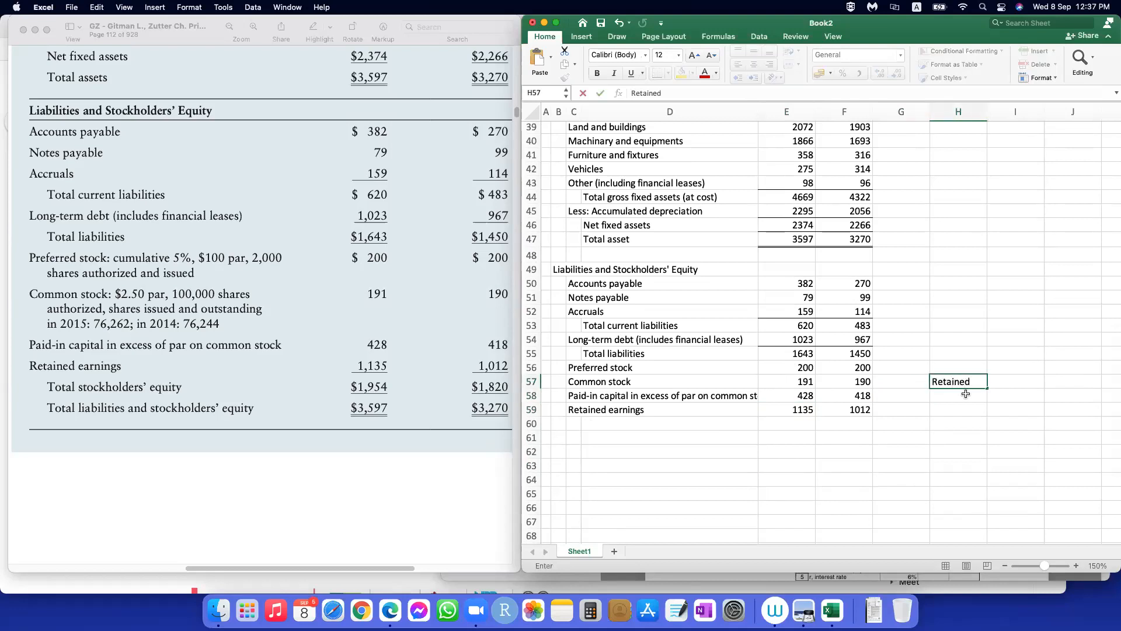
key("BackSpace")
key("BackSpace")
key("BackSpace")
key("BackSpace")
key("BackSpace")
key("BackSpace")
key("BackSpace")
type("E of 2015 =")
key("Tab")
Step: Enter the explanation "RE of 2014 + Addition of RE in 2015" in I57
type("RE of ")
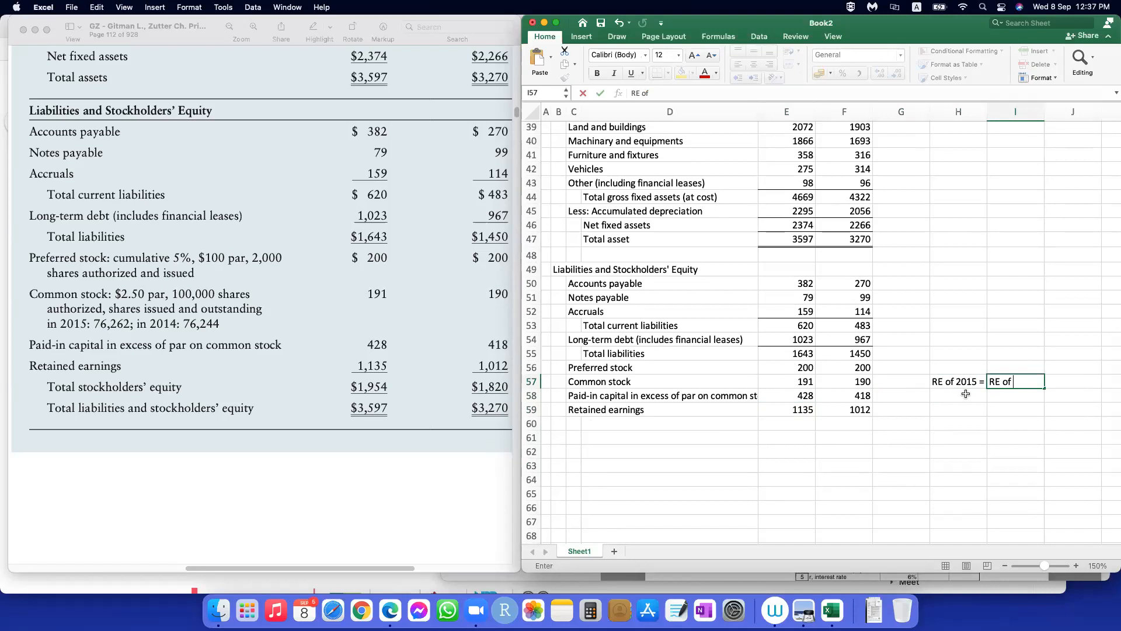
type("2014 + Addition")
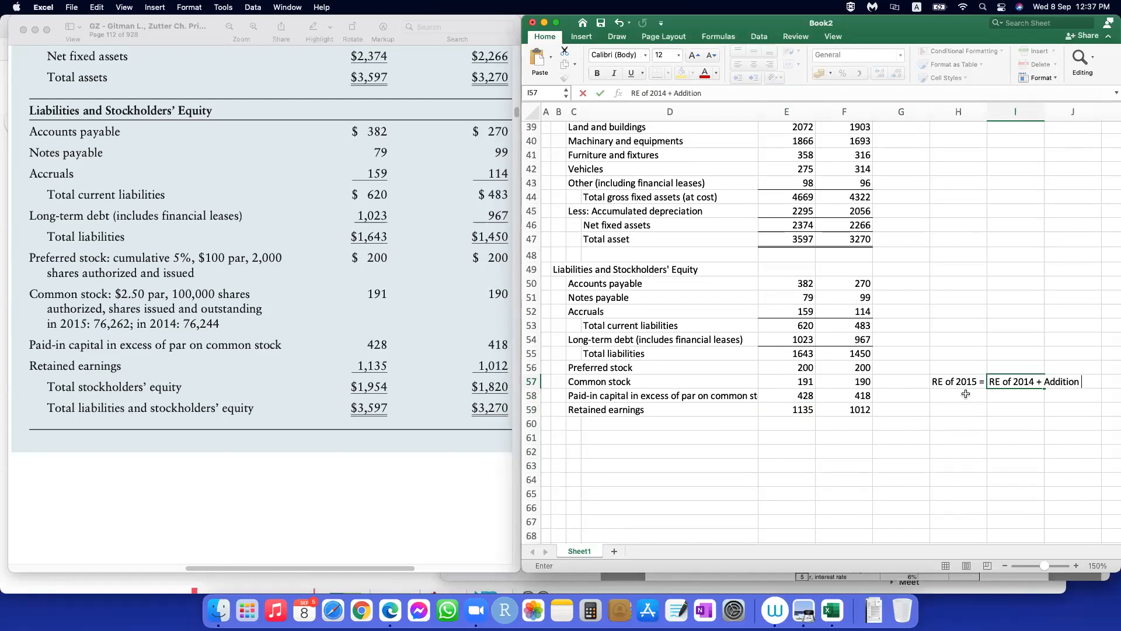
type(" of RE in 2015")
key("Return")
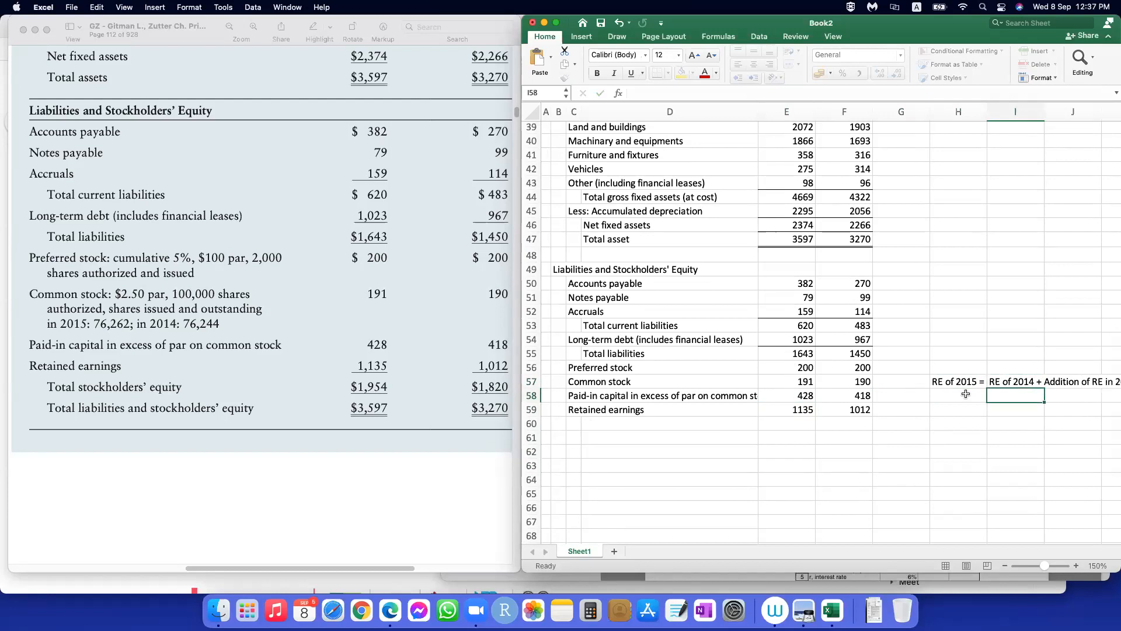
Step: Begin a worked explanation in I58, below the retained earnings note, with "=1012+(Earnings of 2015"
left_click(1004, 565)
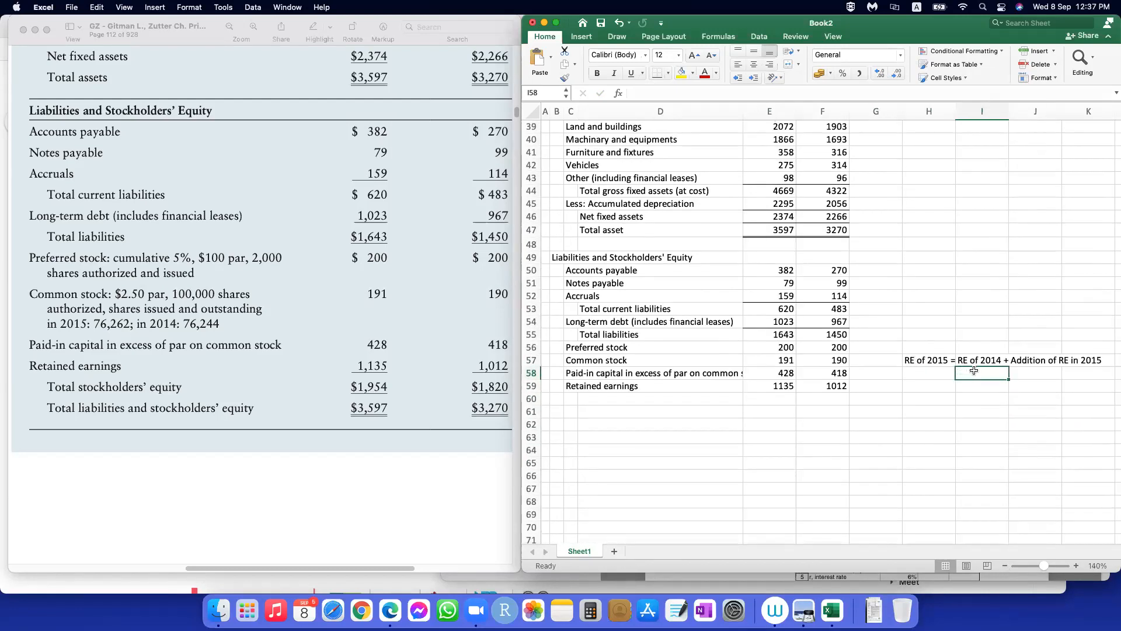
left_click(934, 374)
left_click(974, 373)
type("=")
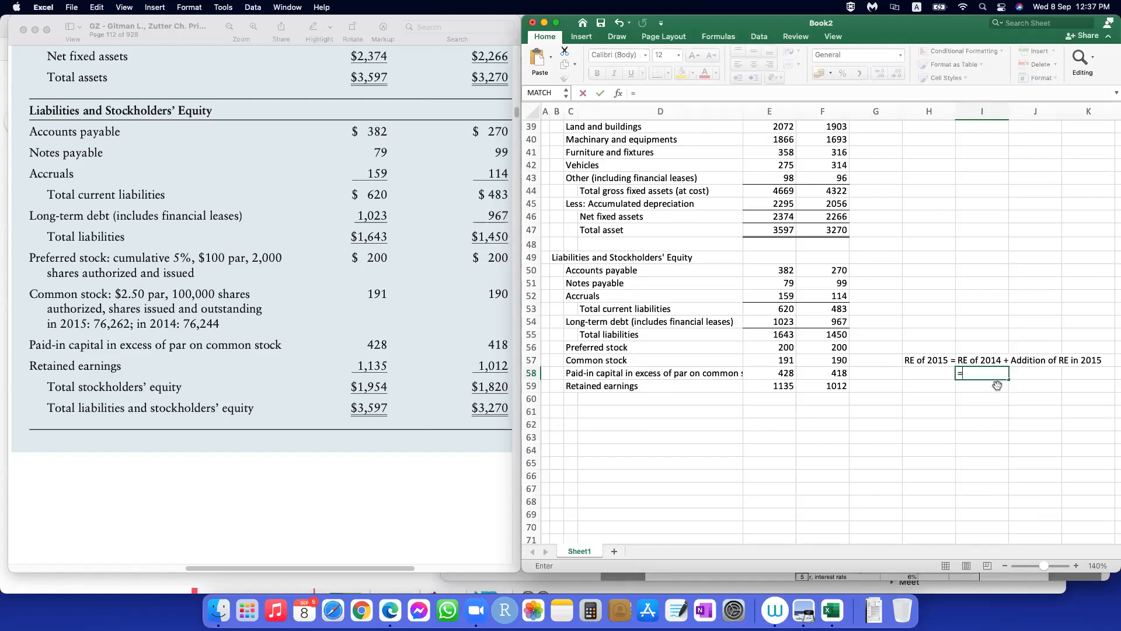
type("1012+(Earnings of 2015")
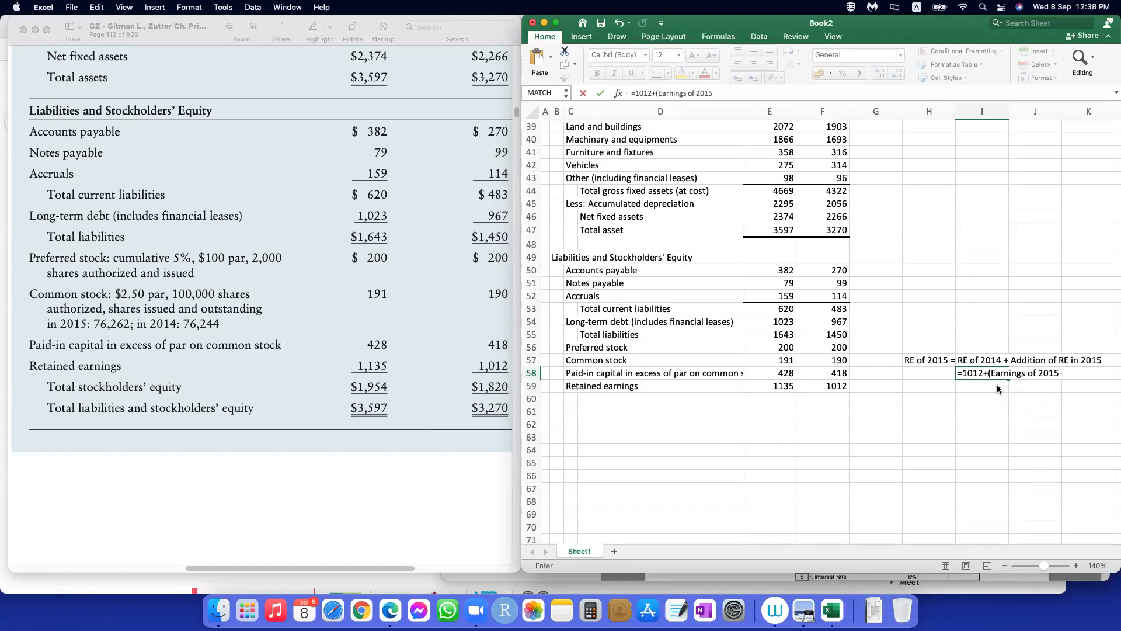
type(" - E")
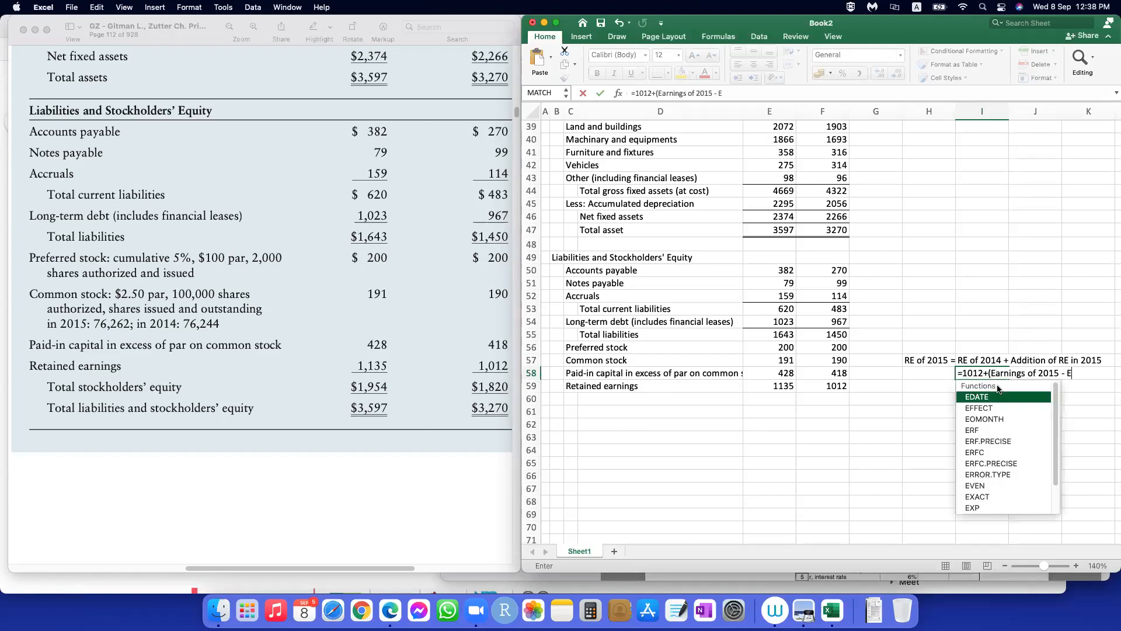
Step: Extend the I58 explanation with " - Dividend of 2015)" and try to enter it
key("BackSpace")
type("Dividend of 2015")
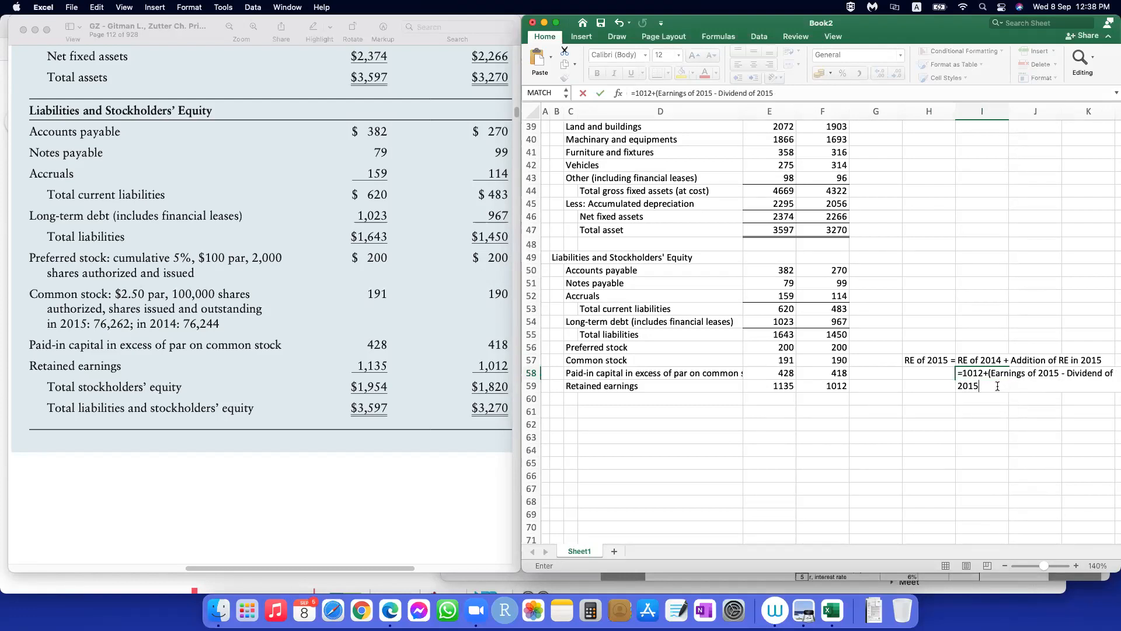
type(")")
key("Return")
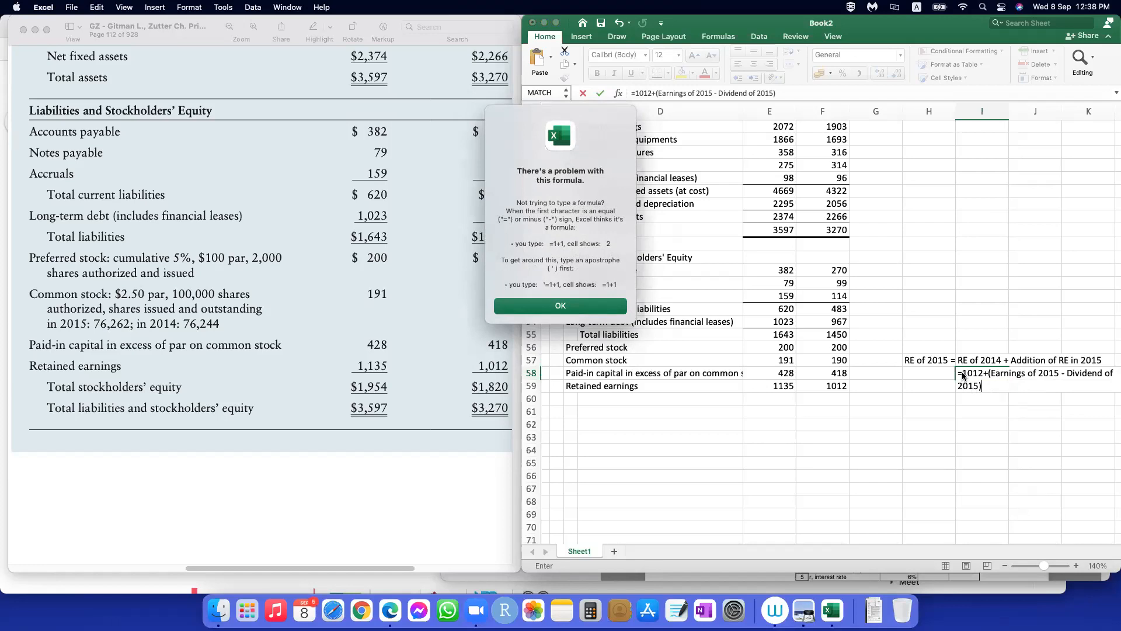
Step: Store the I58 explanation as text with a leading apostrophe, and narrow column H
left_click(544, 300)
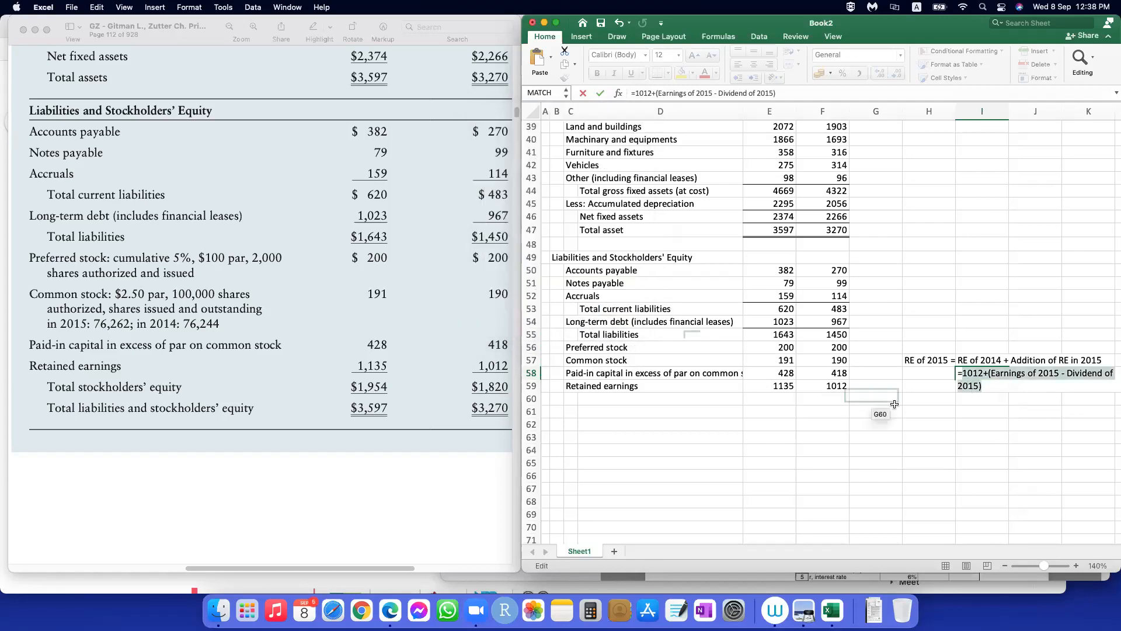
left_click(959, 372)
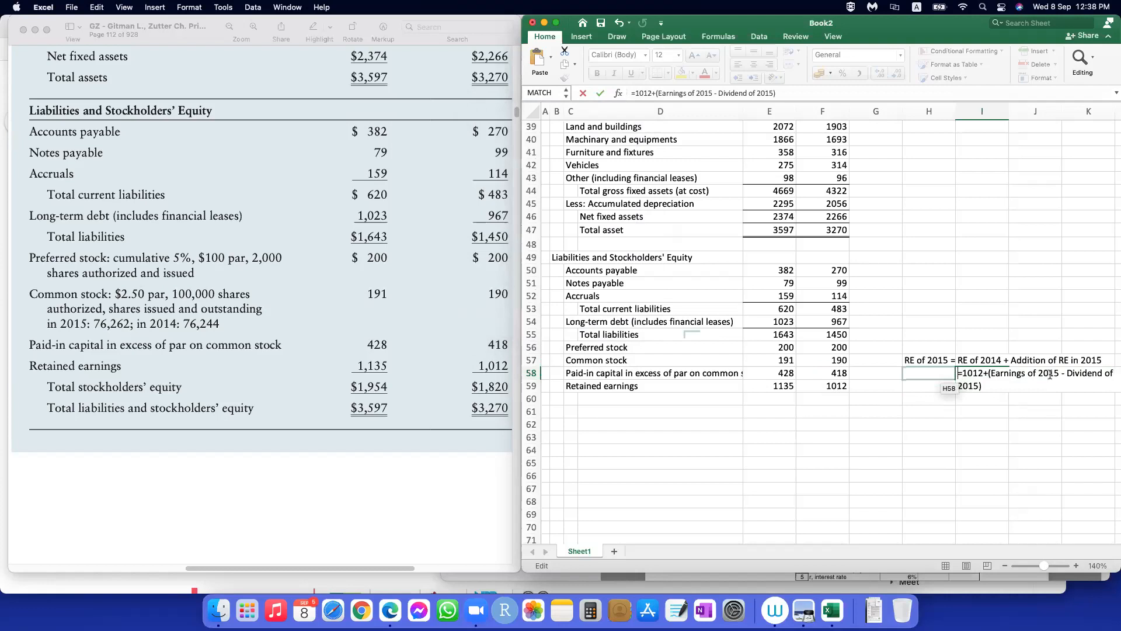
type("'")
key("Return")
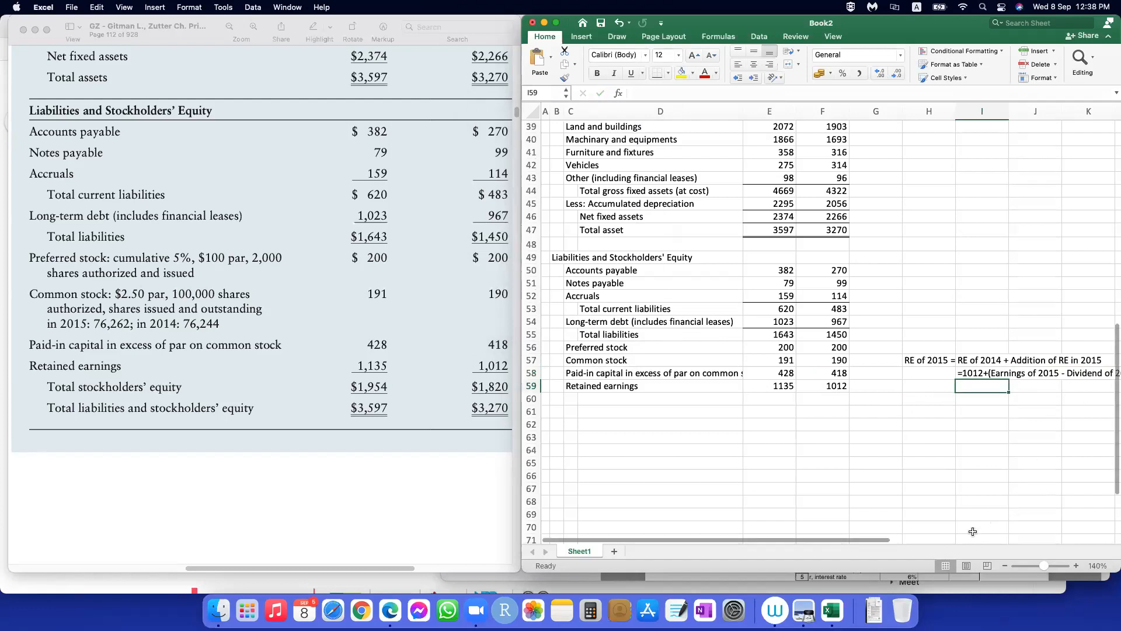
left_click_drag(955, 111, 916, 110)
left_click(1041, 388)
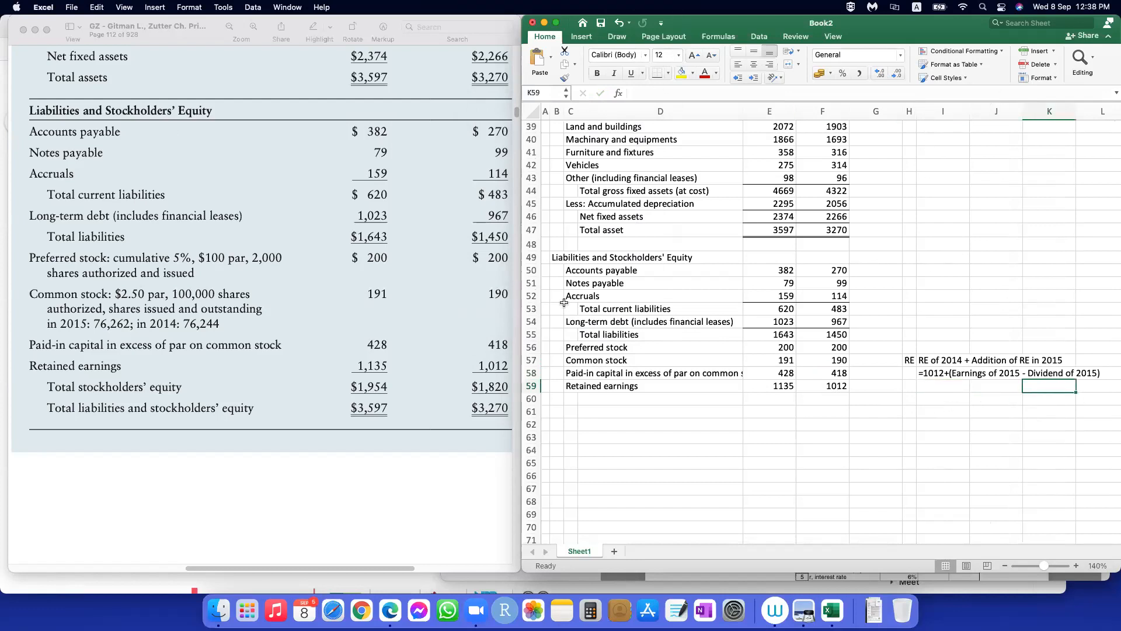
Step: Undo the narrowing of column H and reduce the sheet zoom to 130%
key("super+z")
left_click(1051, 476)
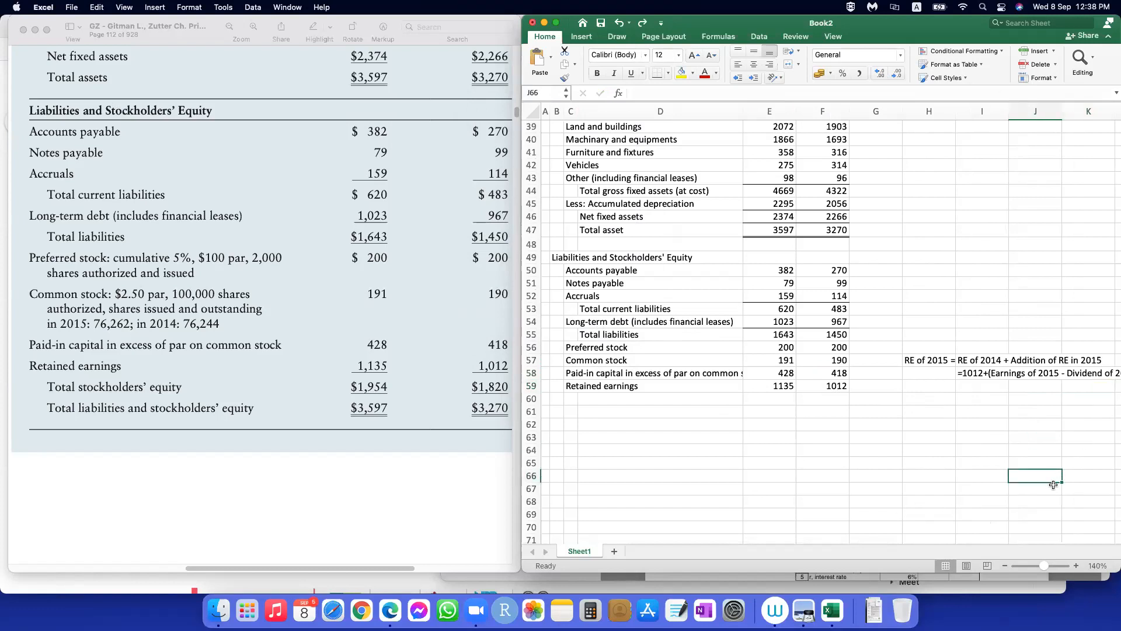
left_click(1004, 566)
left_click(969, 383)
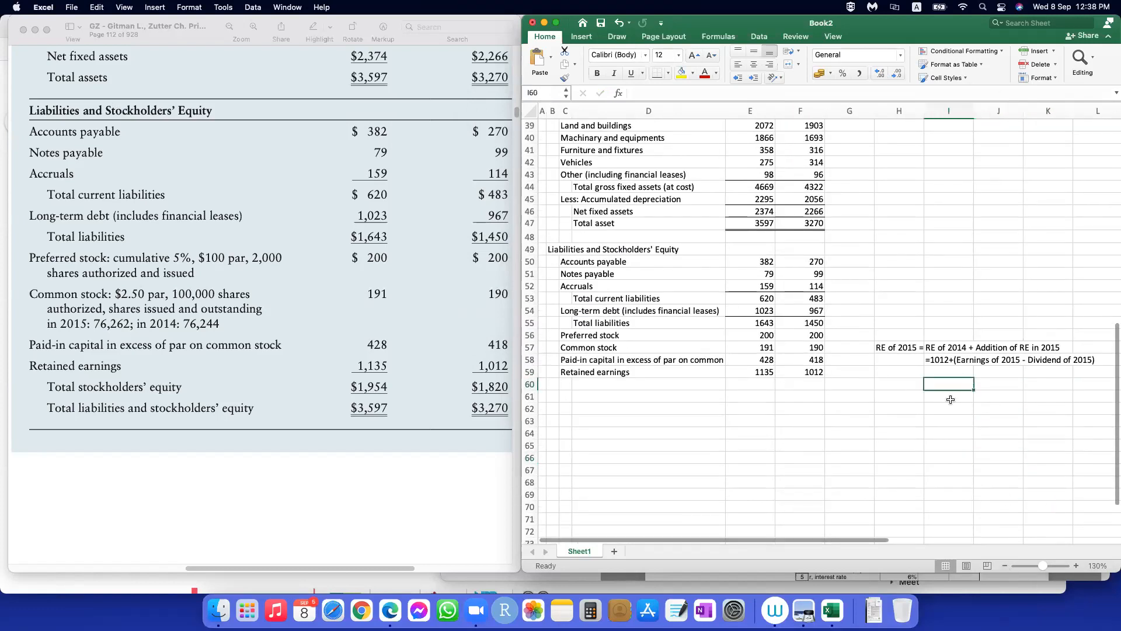
Step: Begin a numeric version of the retained earnings explanation as text in I59 with "'=1012+(221000", using the 2015 earnings for common stockholders
left_click(941, 371)
type("'=")
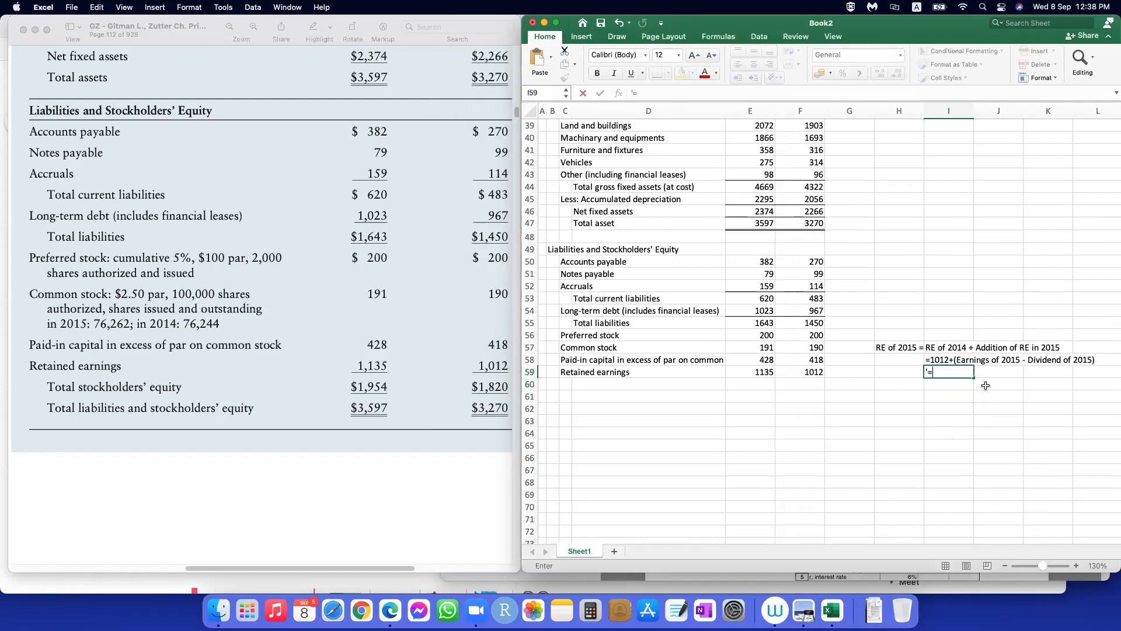
type("1012+(")
scroll(984, 385, "up", 10)
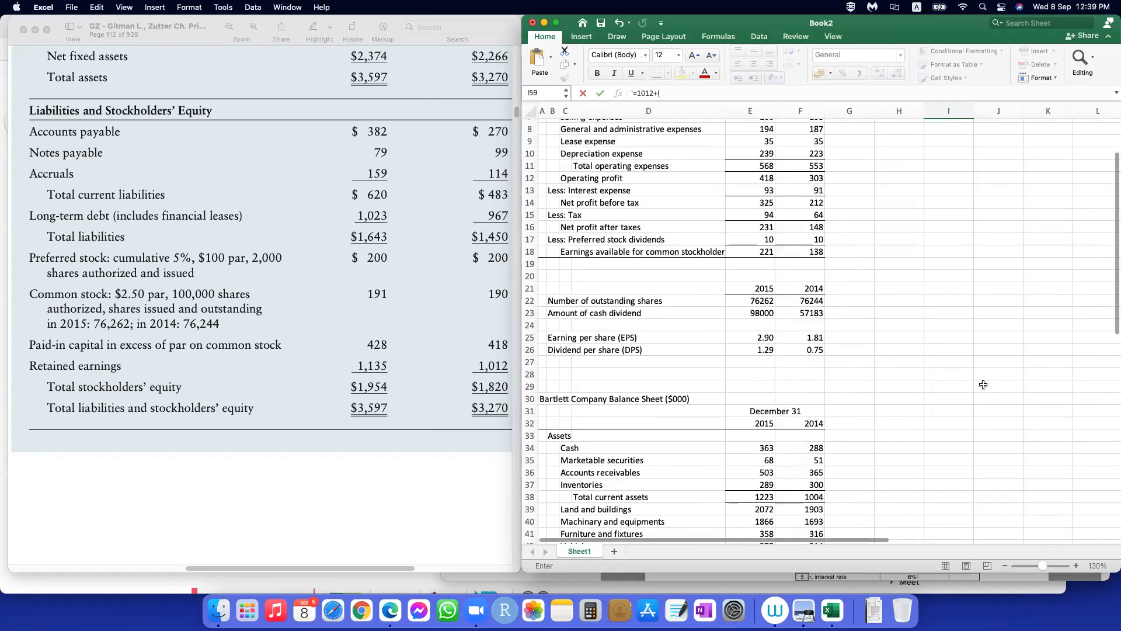
scroll(983, 384, "up", 2)
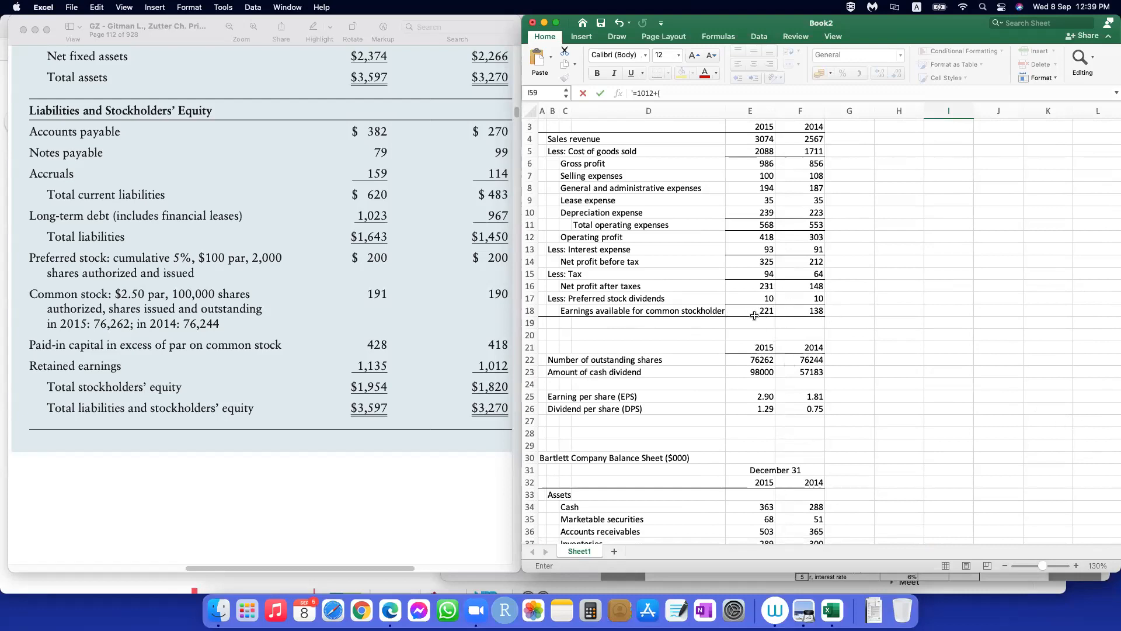
scroll(1029, 398, "down", 5)
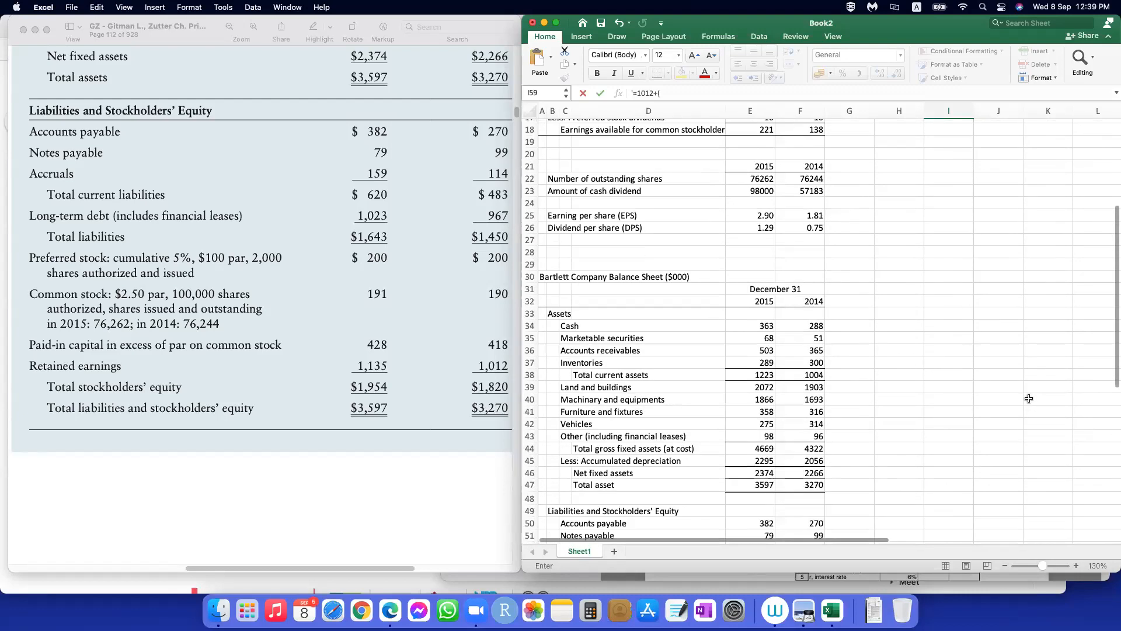
scroll(1028, 398, "down", 6)
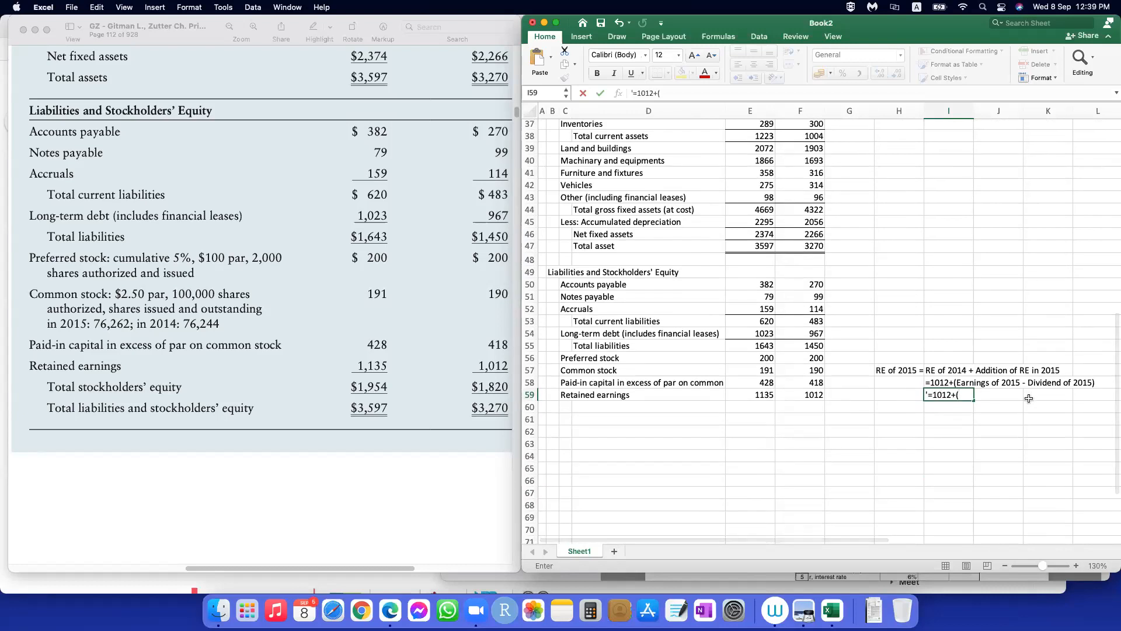
type("2210")
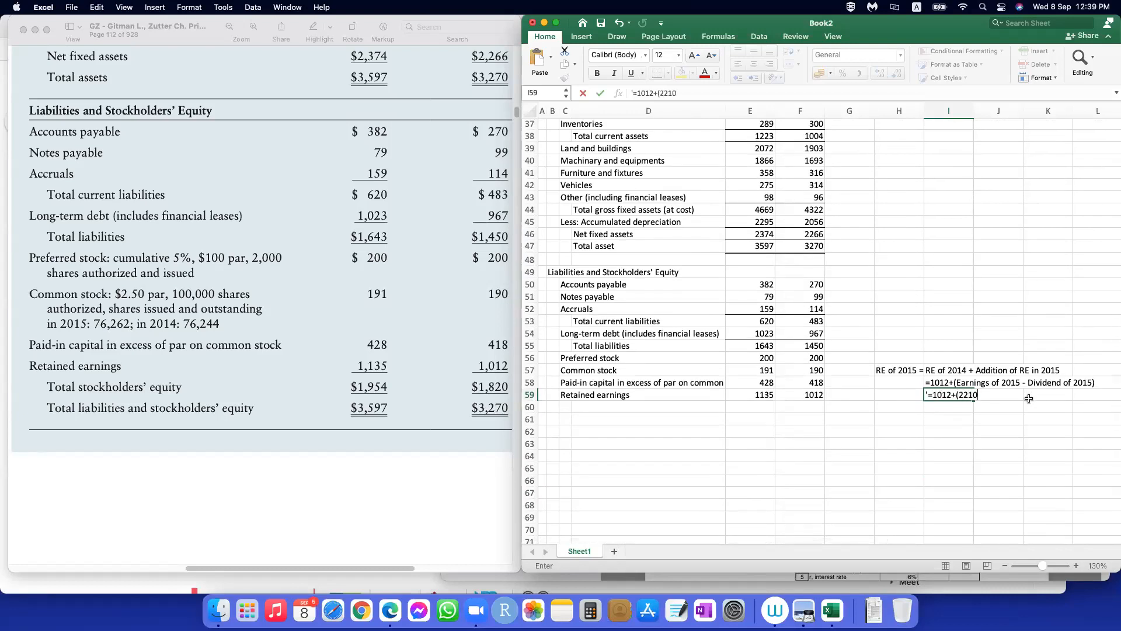
type("00-")
Step: Complete the I59 text with "-98000)", using the 2015 cash dividend amount, and enter it
scroll(963, 374, "up", 10)
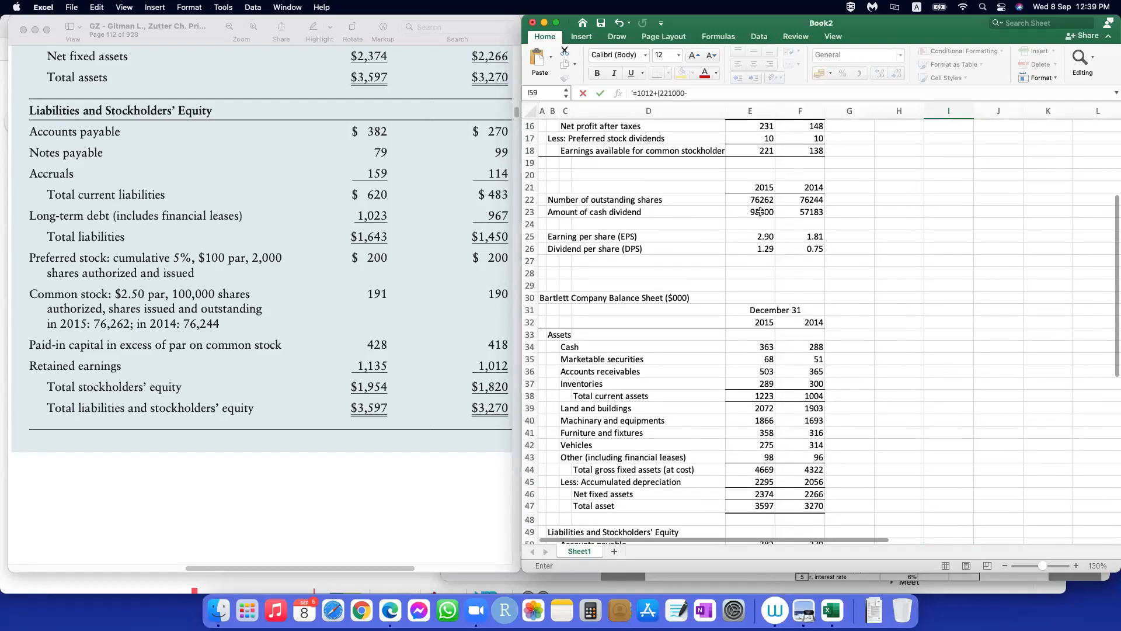
scroll(893, 444, "down", 12)
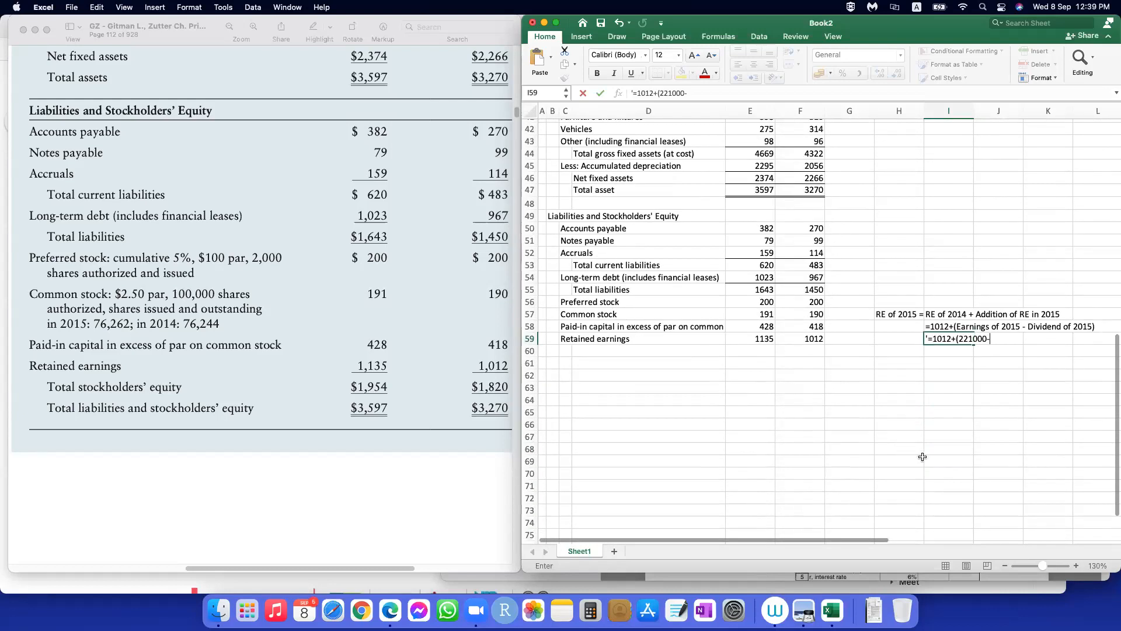
type("98000")
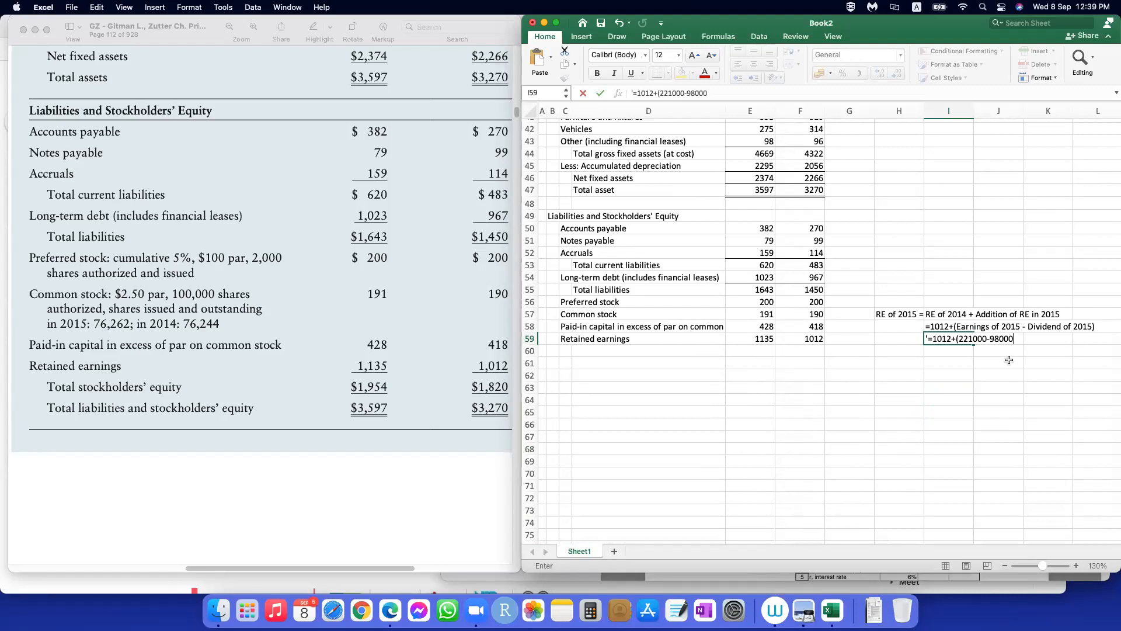
type(")")
key("Return")
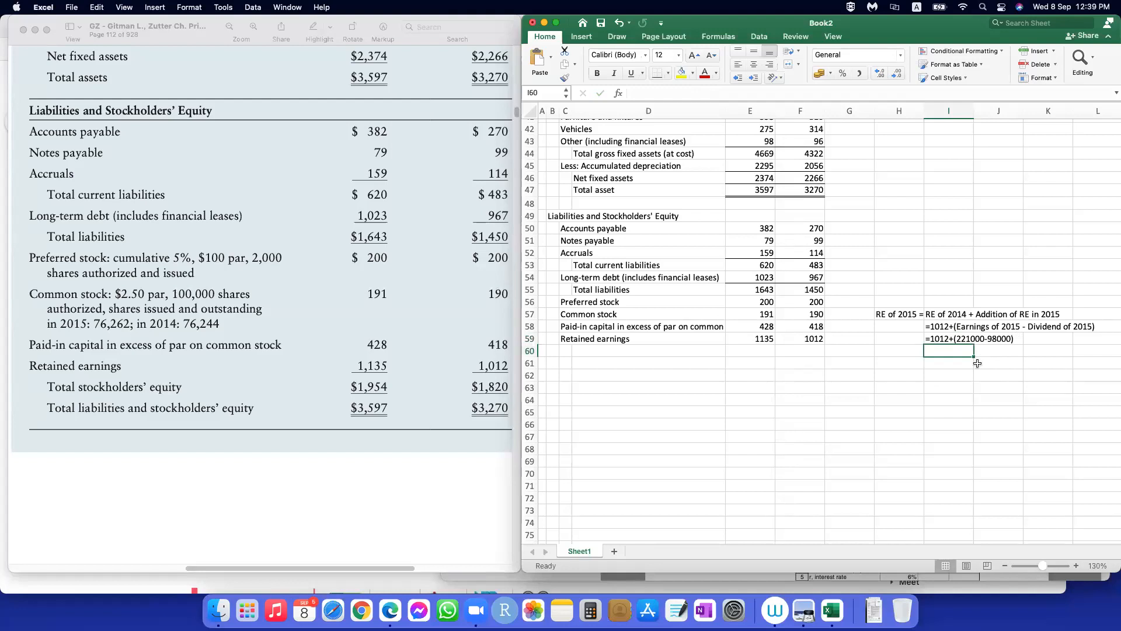
Step: Change 1012 to 1012000 in the I58 explanation text
left_click(939, 326)
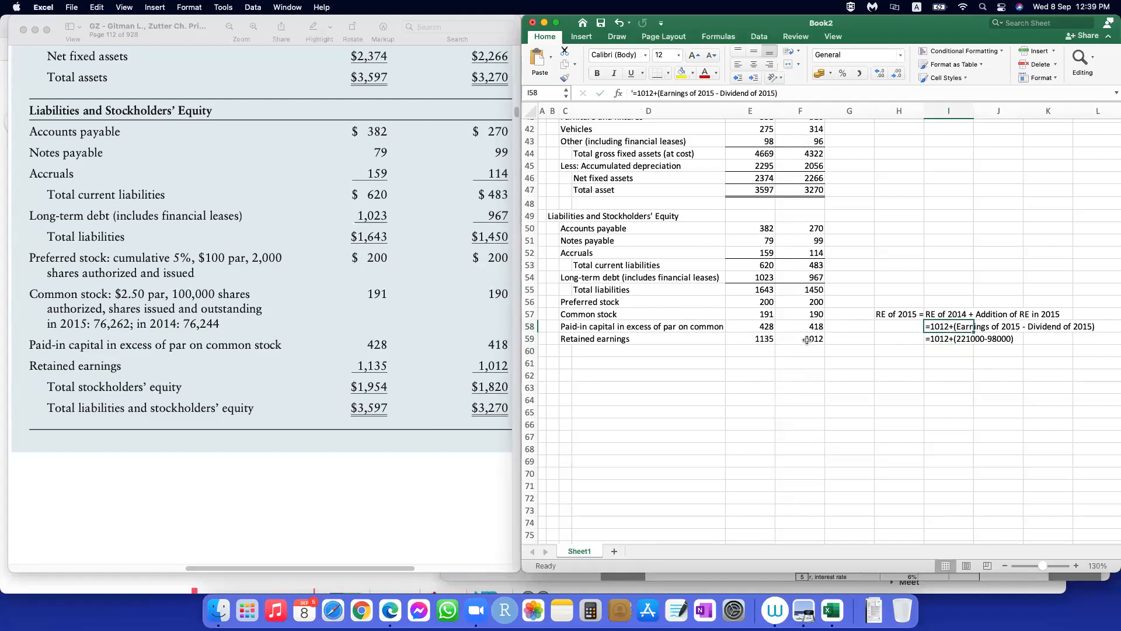
double_click(949, 329)
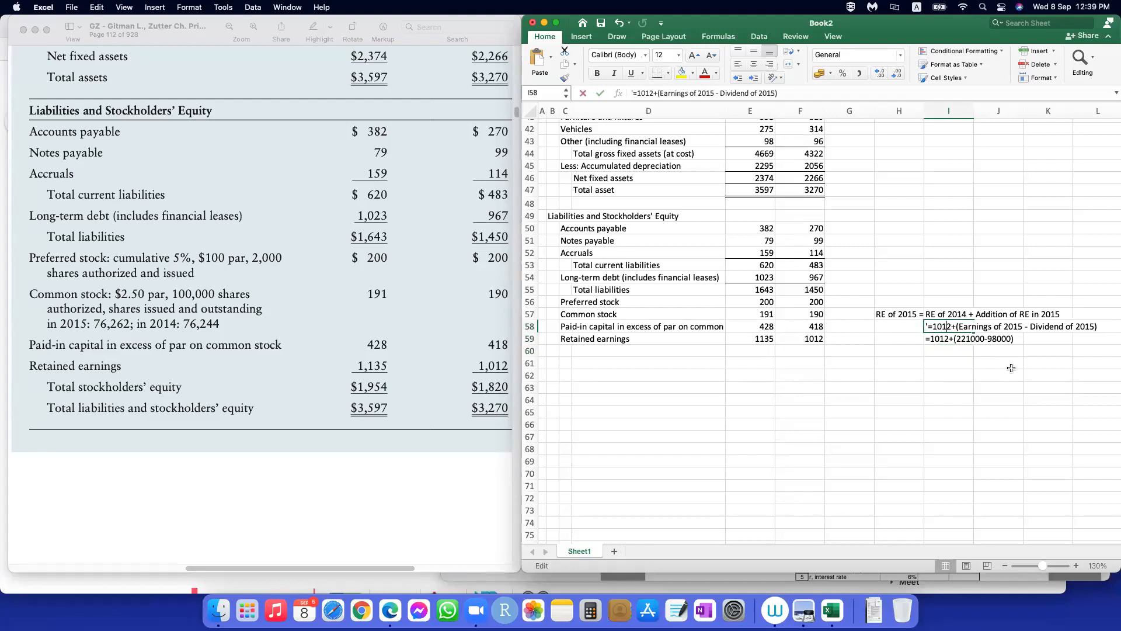
type("000")
key("Return")
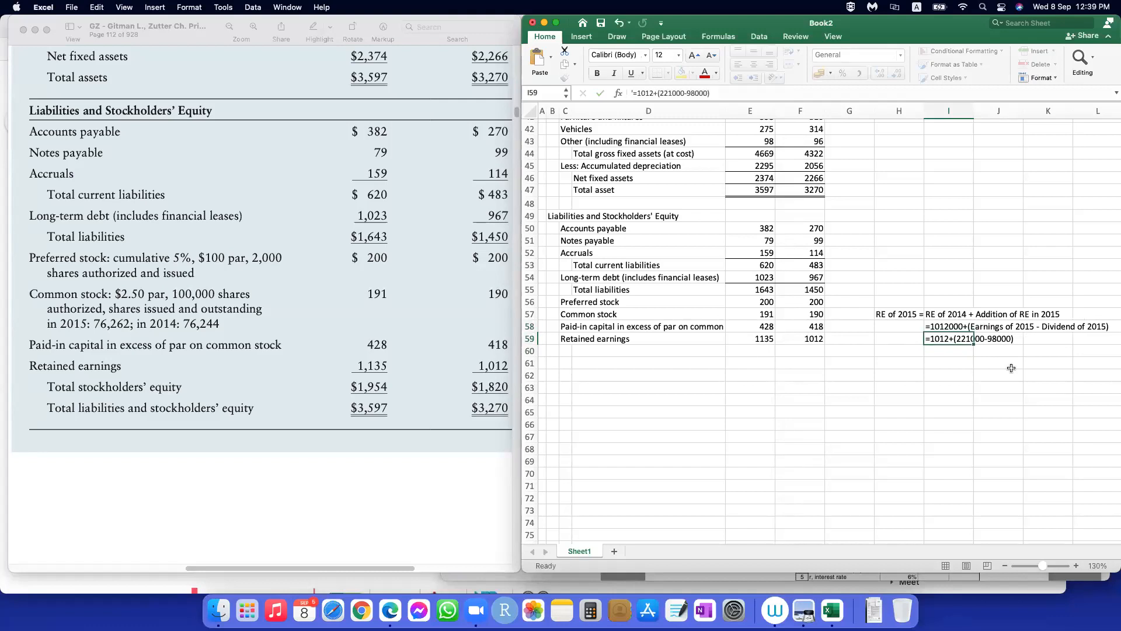
left_click(998, 376)
left_click(950, 350)
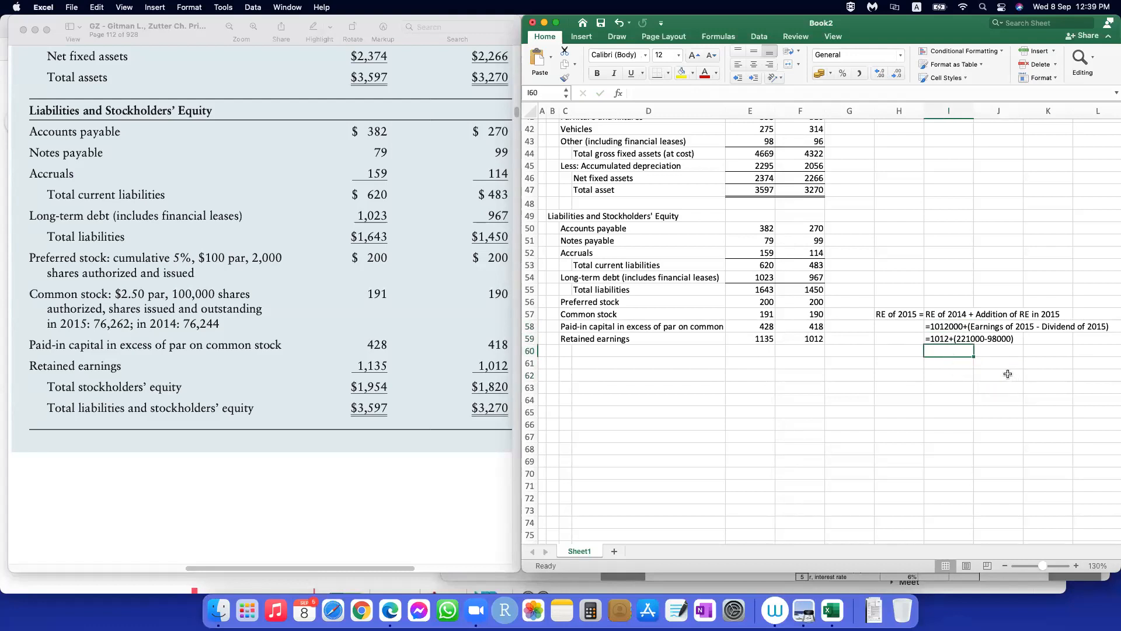
left_click(768, 339)
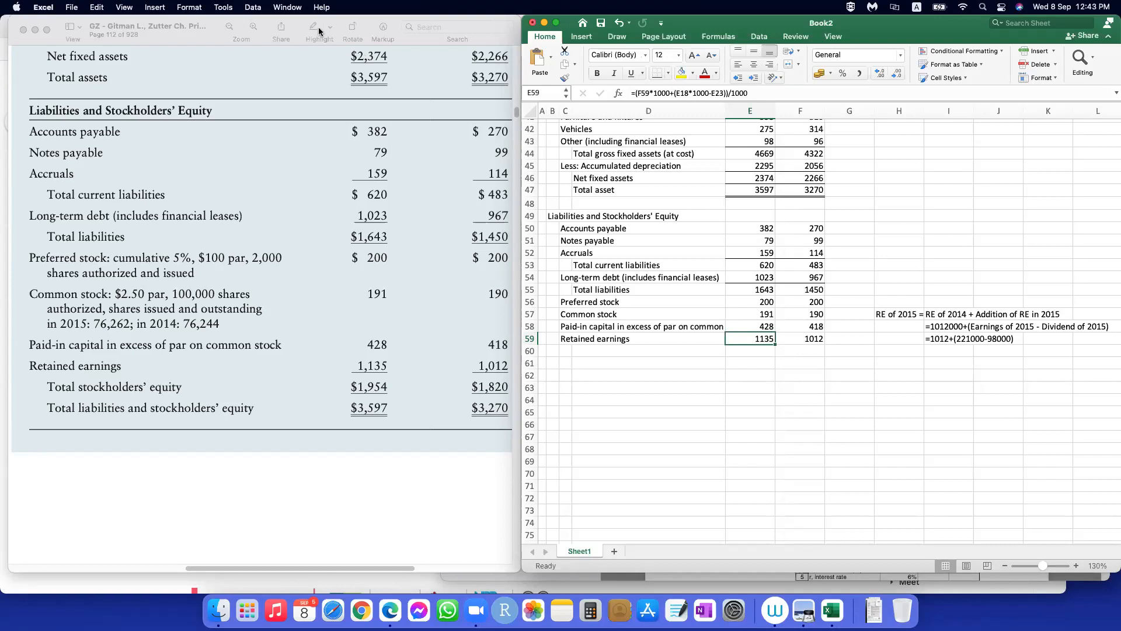
left_click(1031, 425)
left_click(757, 340)
left_click(671, 402)
Step: Label D60 "Total stockholders equity" and add a bottom border under the retained earnings values in E59:F59
left_click(602, 352)
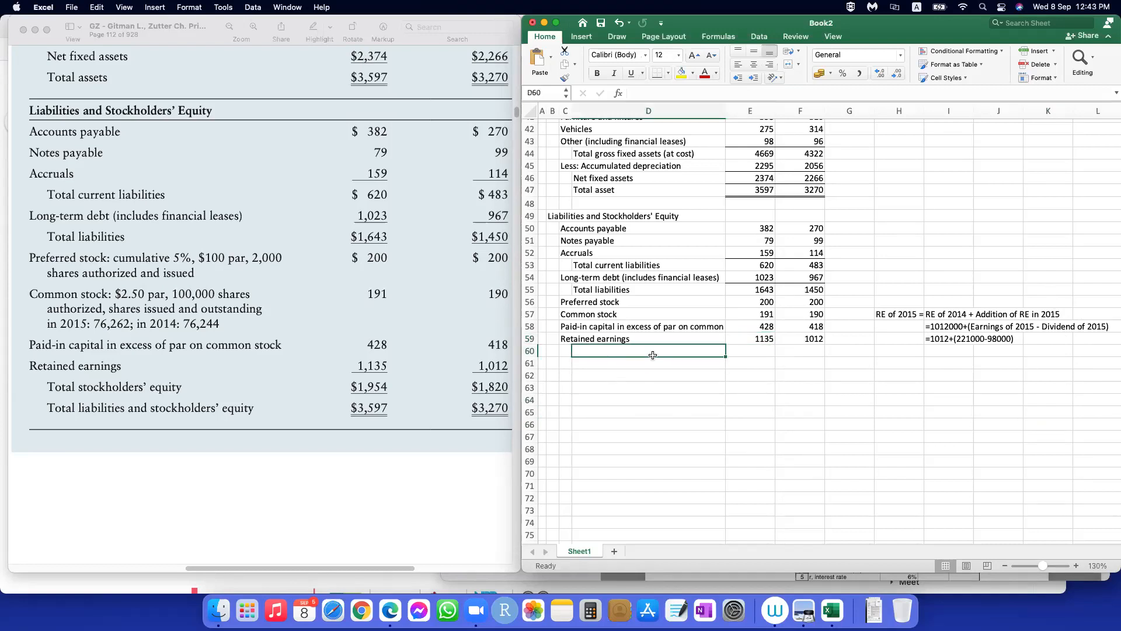
type("Total stockholders equity")
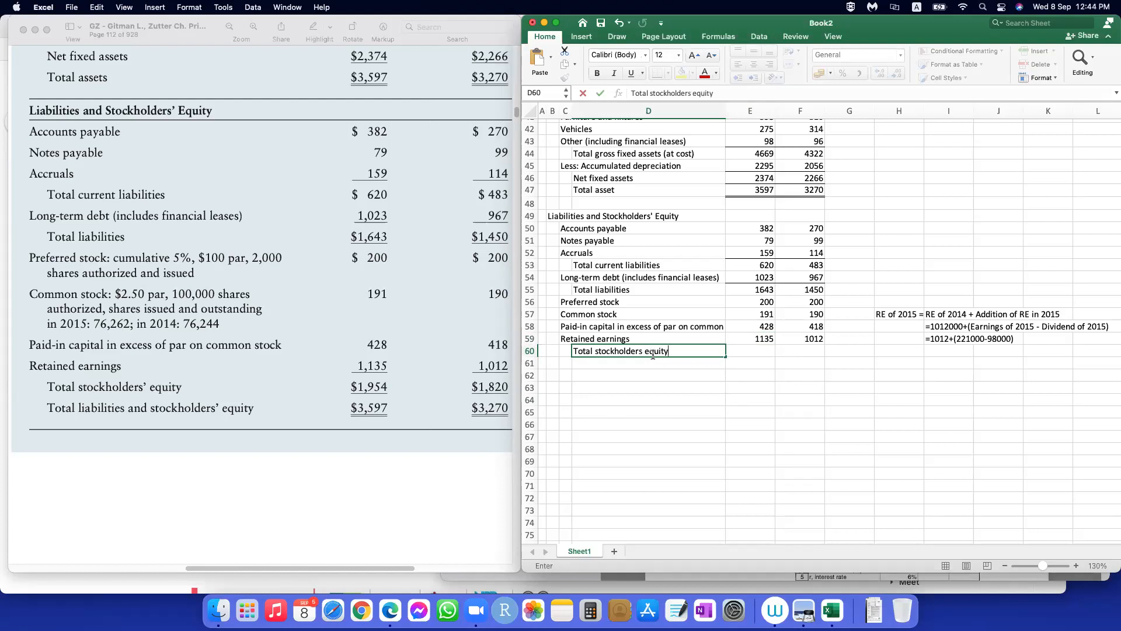
key("Tab")
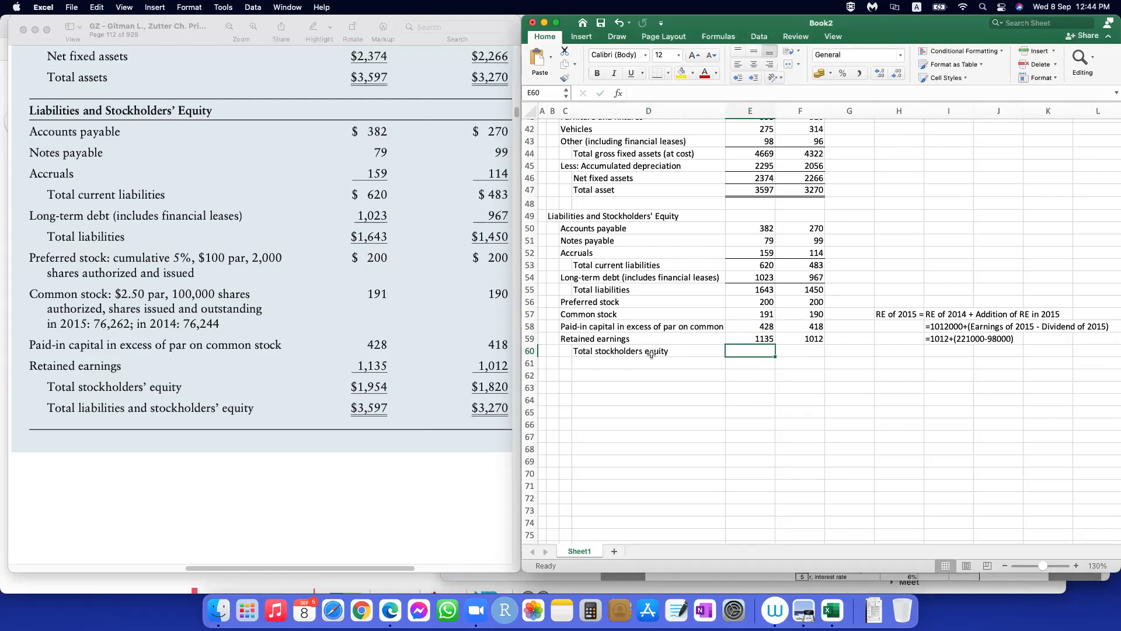
left_click_drag(747, 338, 809, 339)
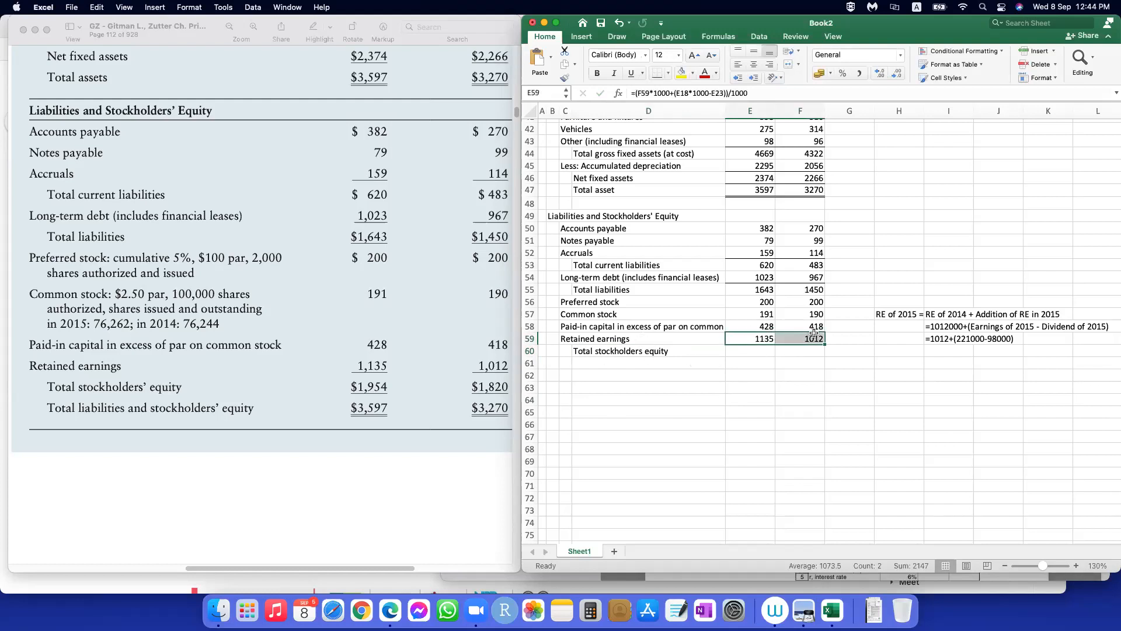
left_click(658, 77)
Step: Total stockholders' equity in E60 with =SUM(E56:E59) and fill the formula across to F60
left_click(765, 350)
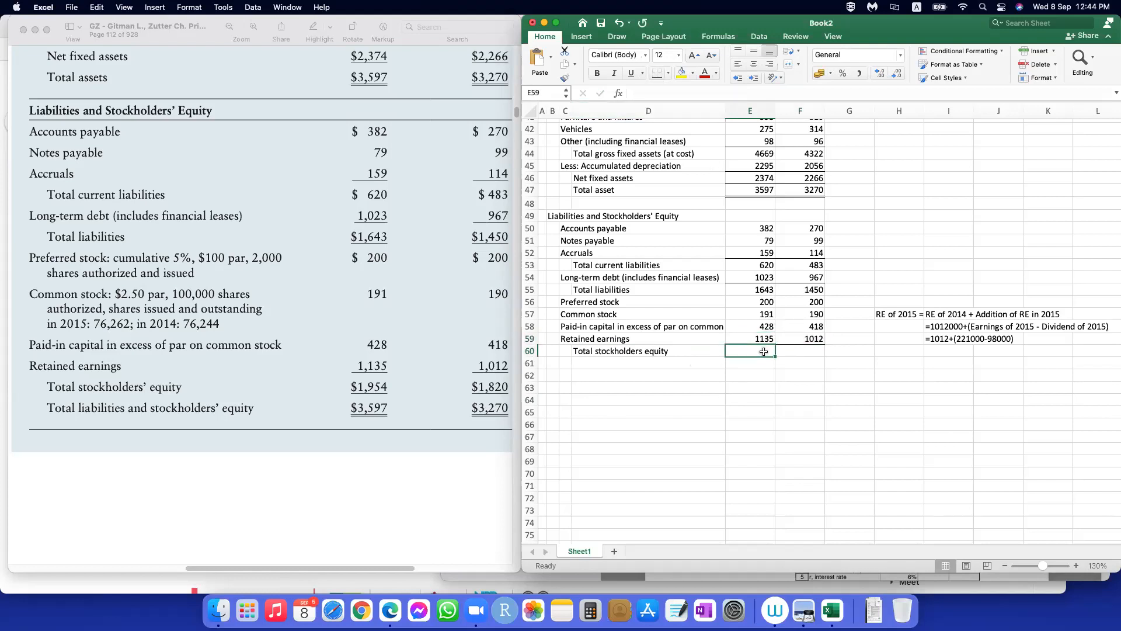
type("=sum(")
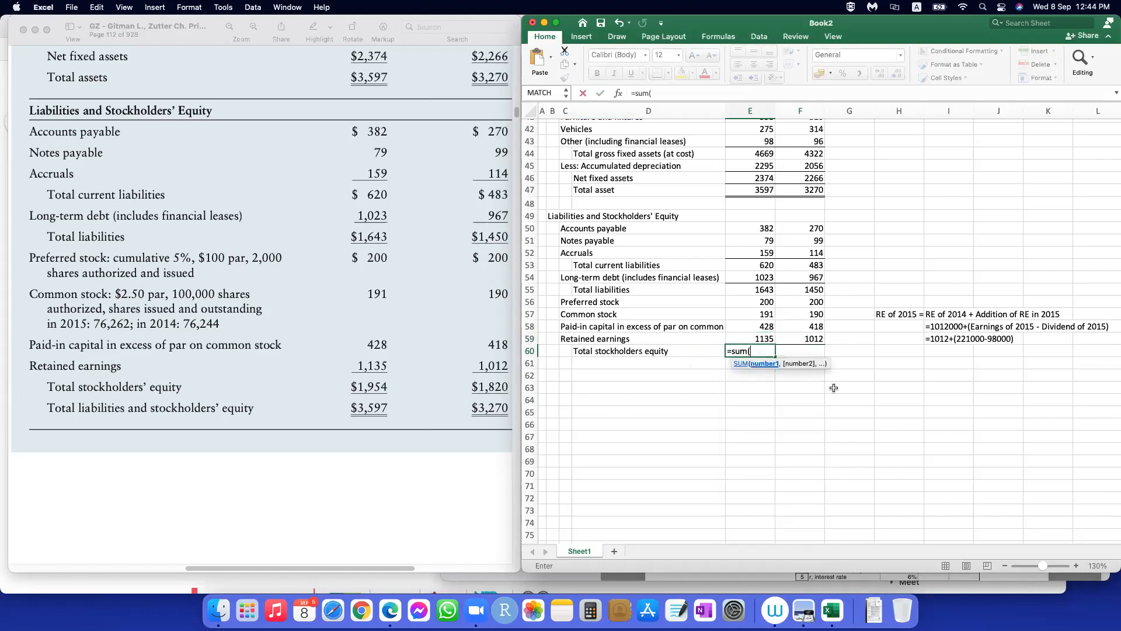
left_click(759, 339)
left_click(759, 302)
left_click_drag(759, 302, 760, 339)
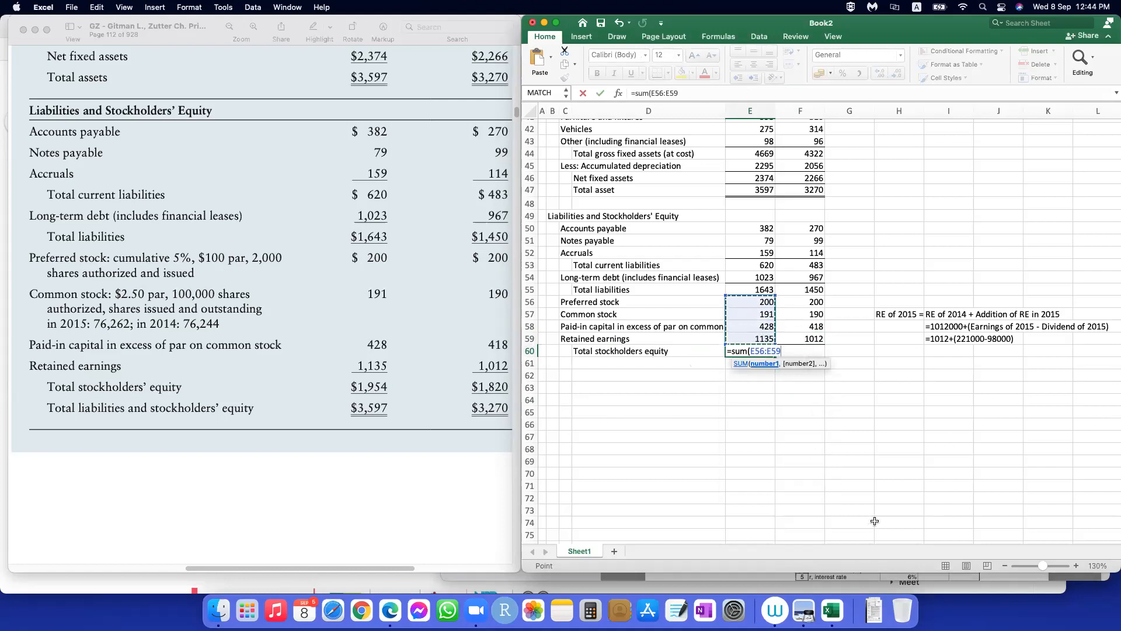
type(")")
key("Return")
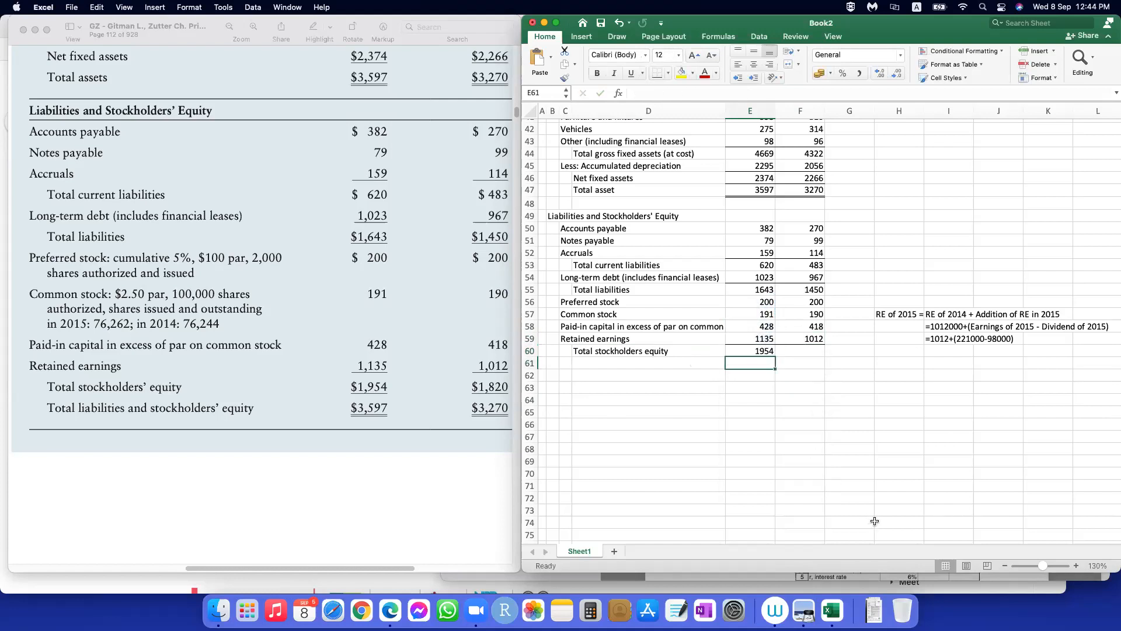
left_click(744, 351)
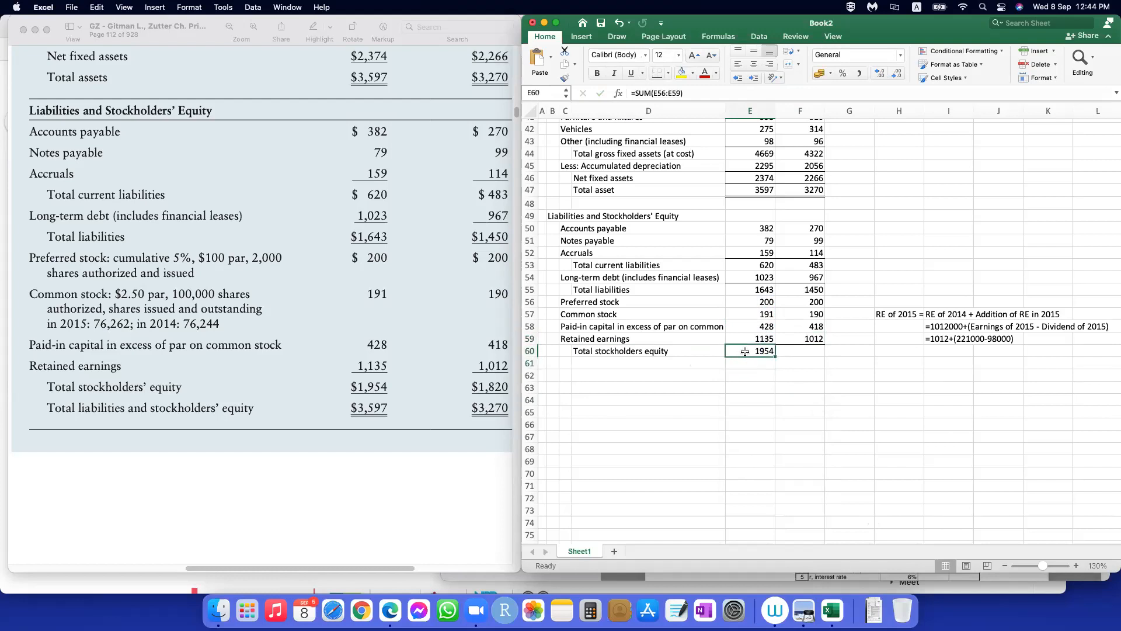
left_click_drag(776, 354, 811, 355)
left_click(802, 400)
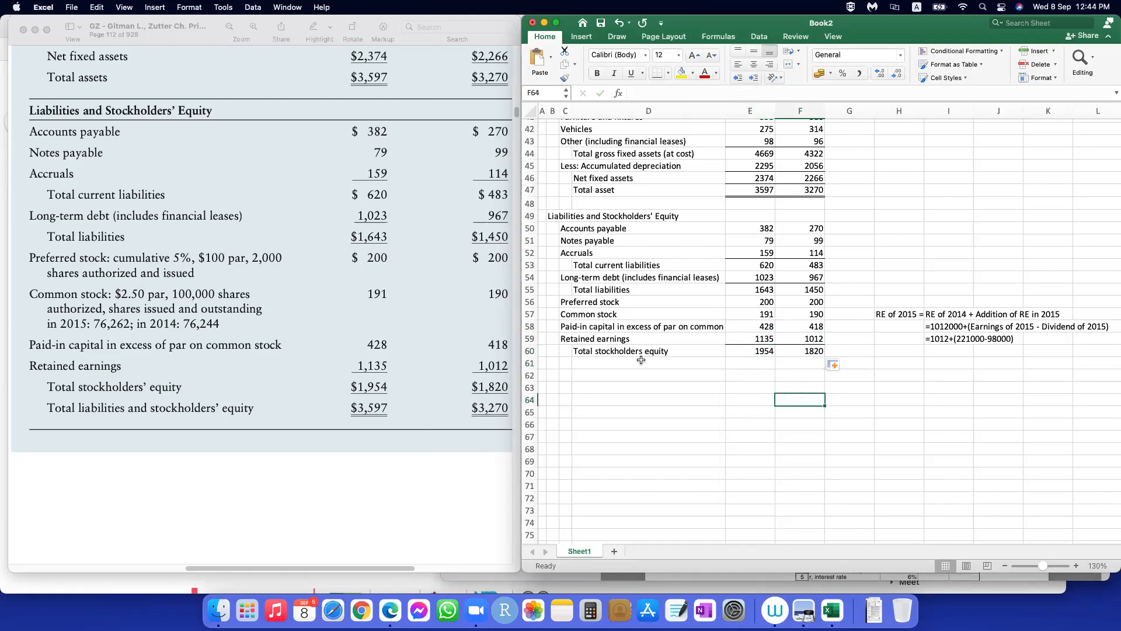
Step: Enter the label "Total liabilities and stickholders' equity" in D61
left_click(597, 365)
type("T")
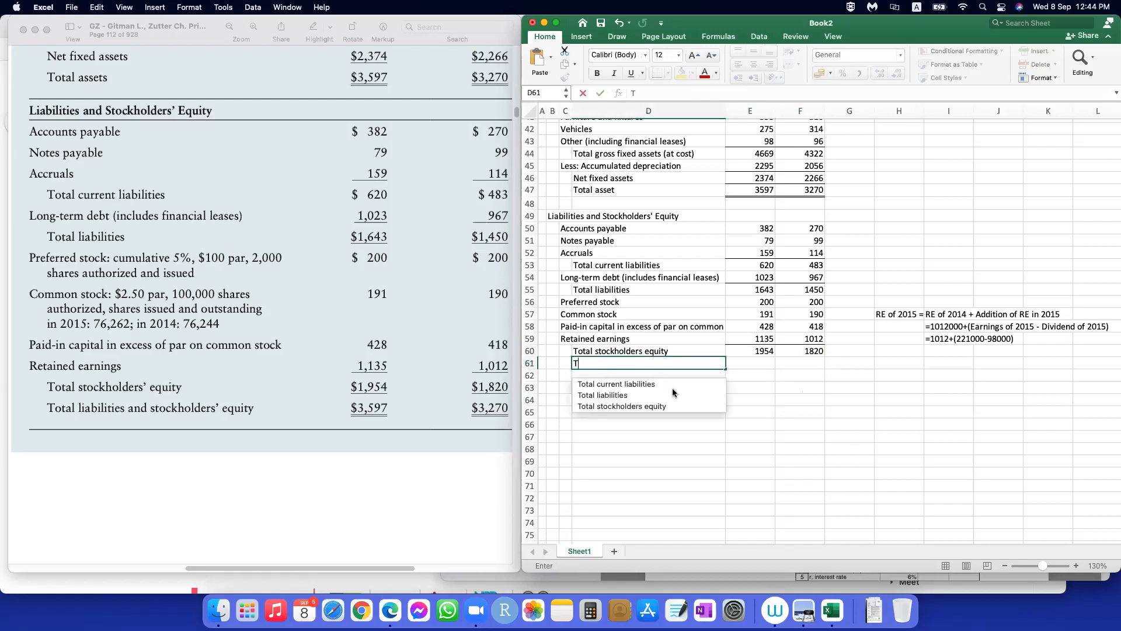
type("otal liabili")
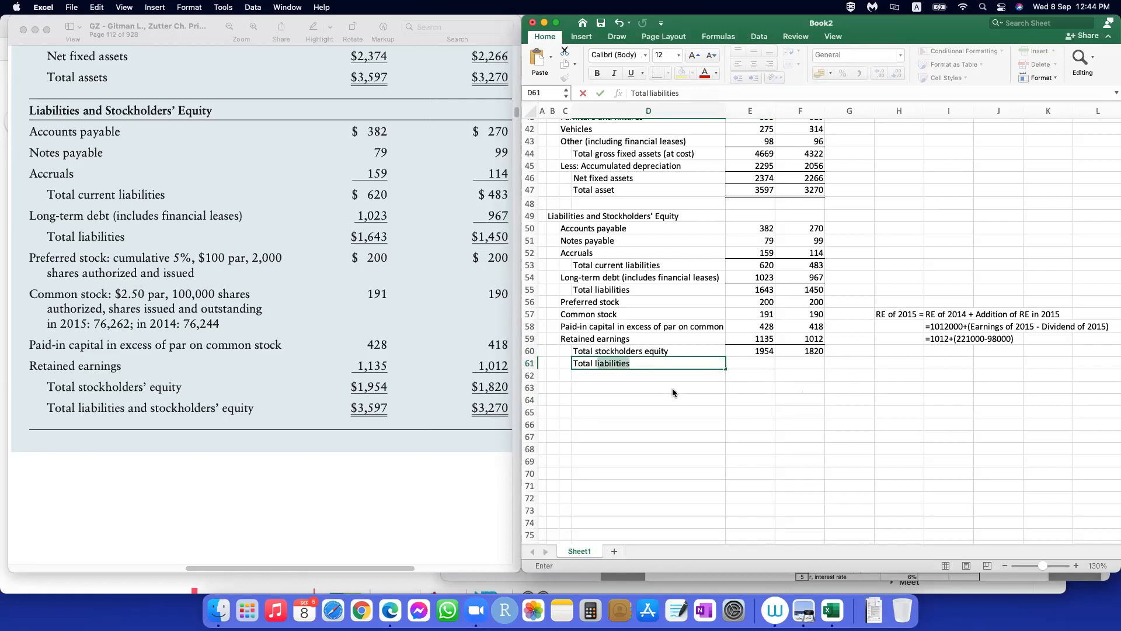
type("ties and stickhold")
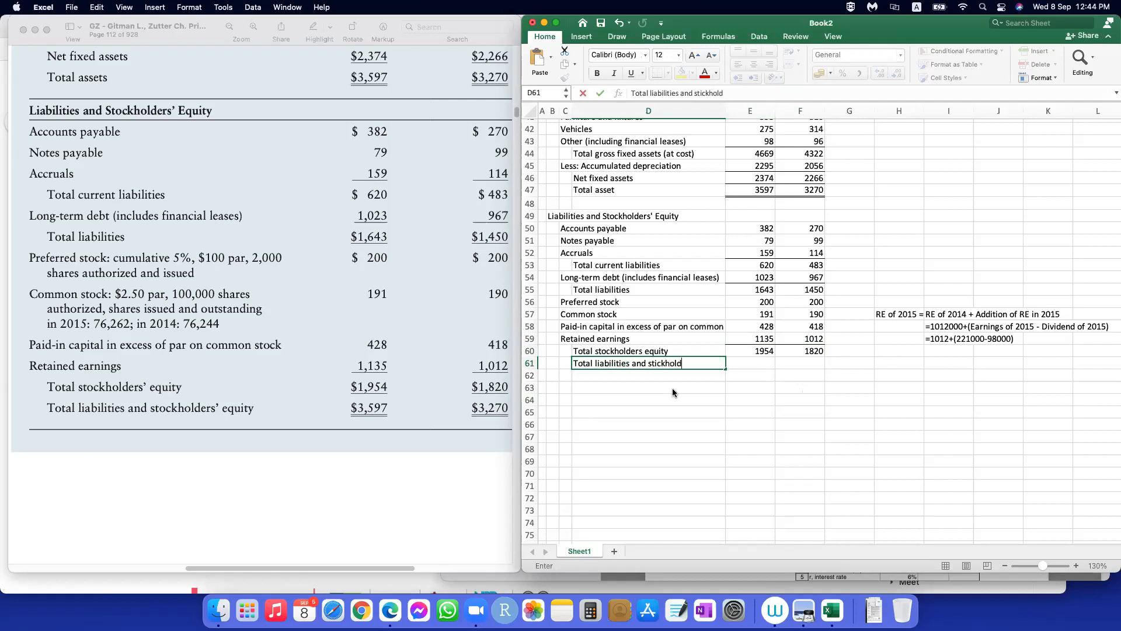
type("ers' equity")
key("Tab")
Step: Add total liabilities and stockholders' equity in E61 with =E55+E60 and fill the formula across to F61
type("=")
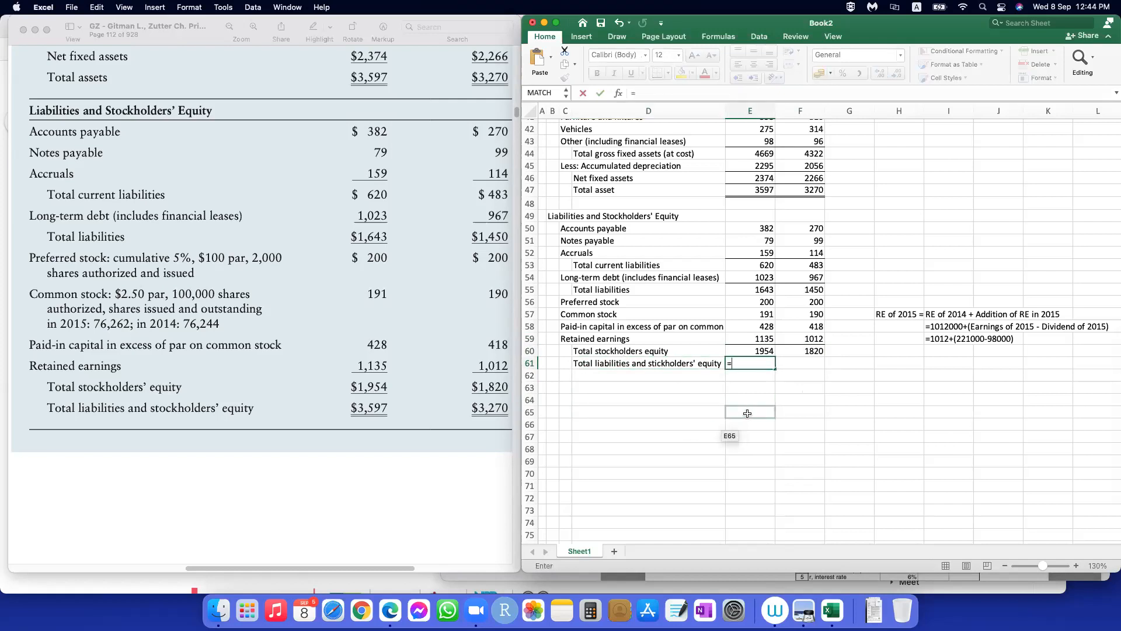
left_click(753, 292)
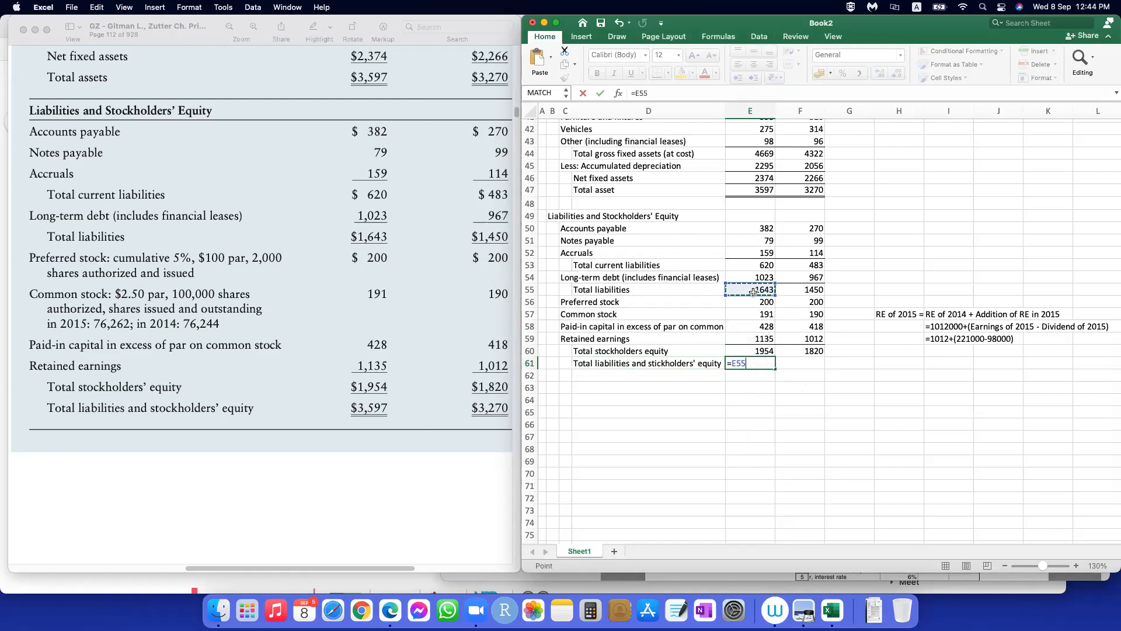
type("+")
left_click(762, 349)
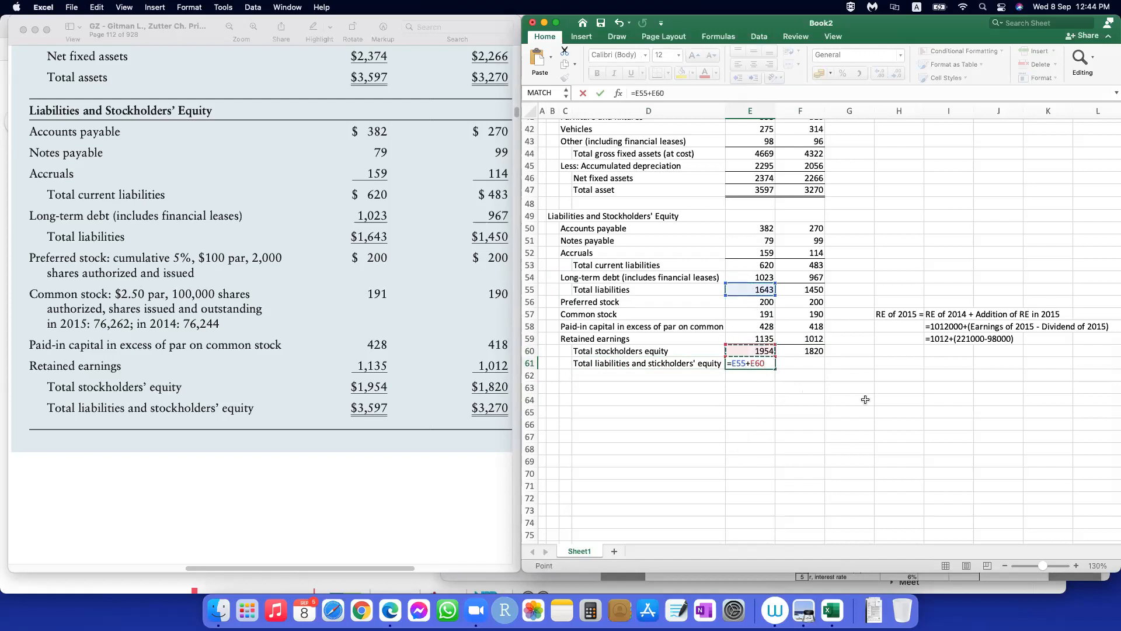
key("Return")
left_click(757, 361)
left_click_drag(775, 369, 814, 367)
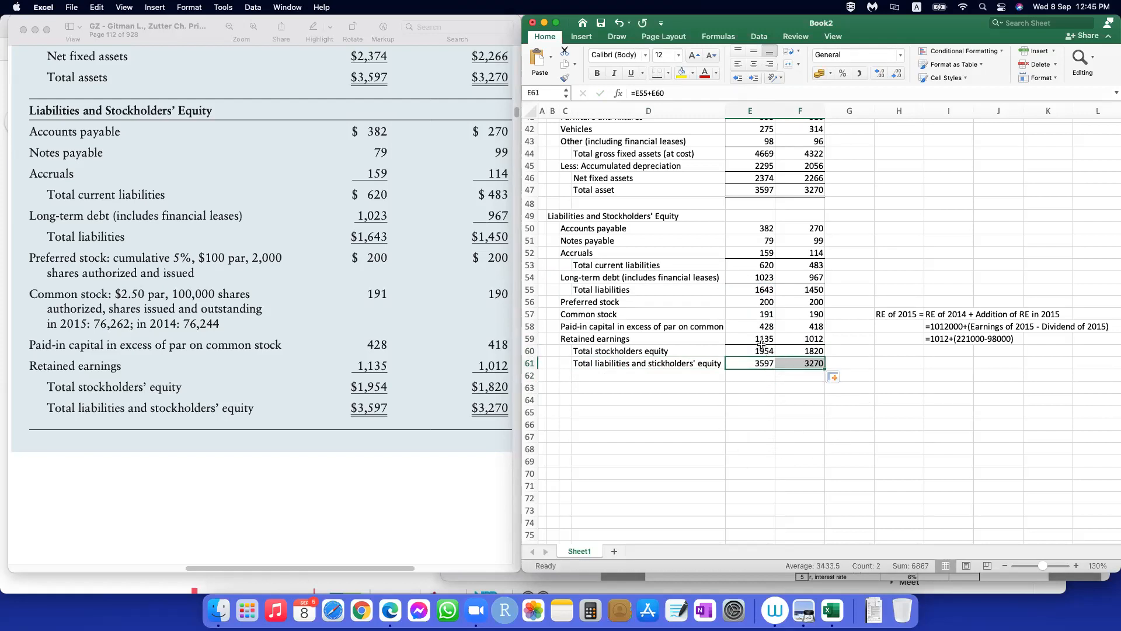
left_click(766, 264)
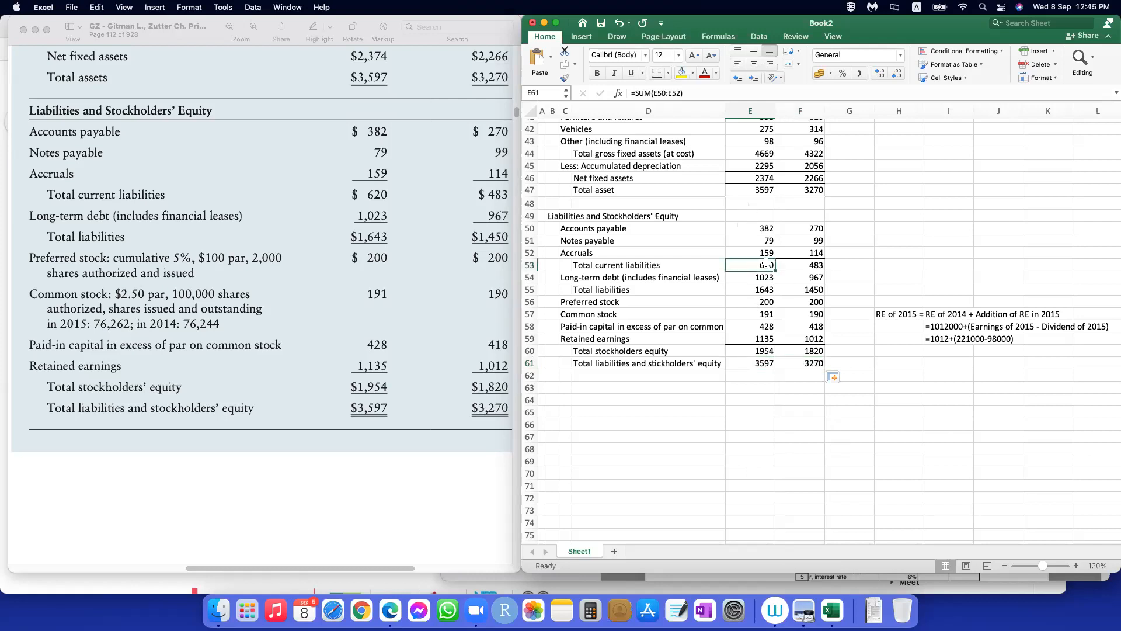
Step: Add bottom borders under the total current liabilities, total liabilities and total stockholders' equity values in E53:F53, E55:F55 and E60:F60
left_click_drag(766, 263, 806, 264)
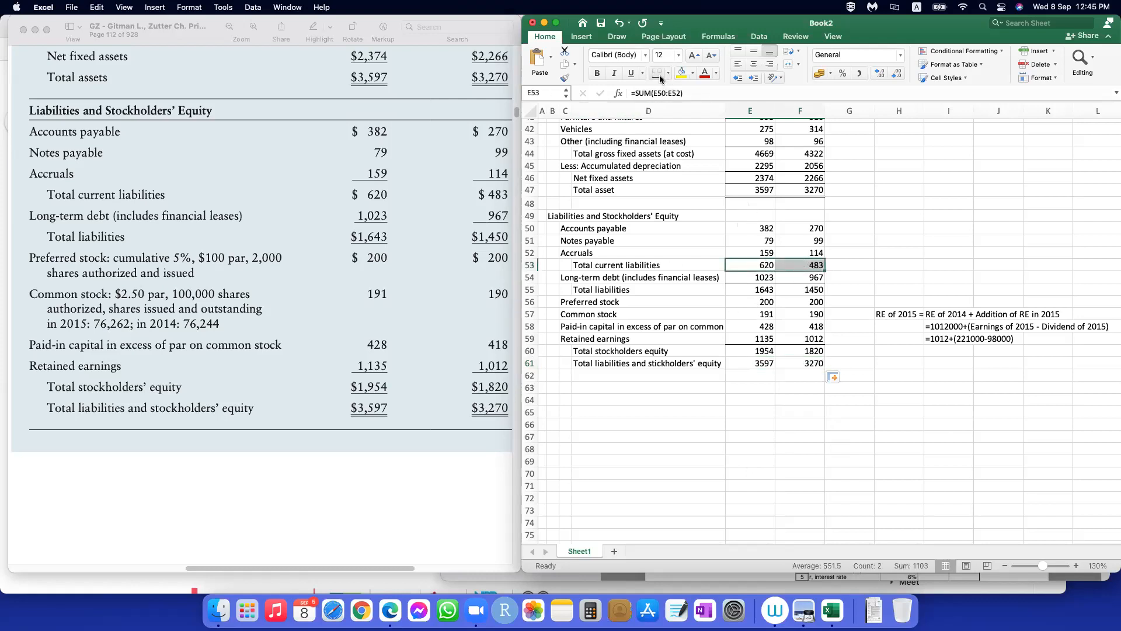
left_click(762, 290)
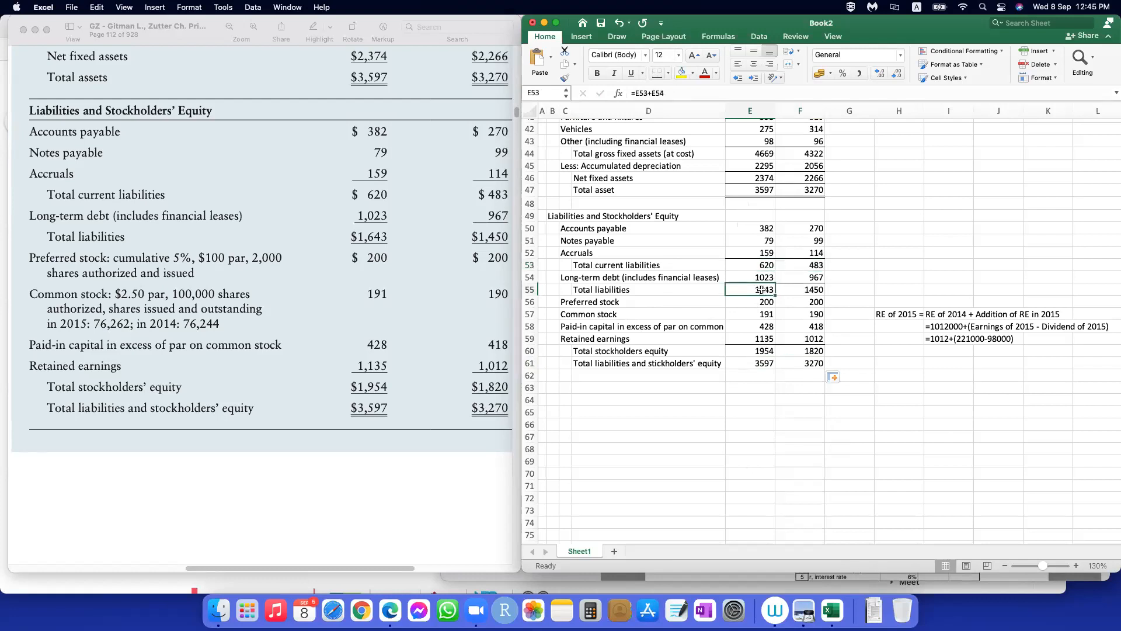
left_click_drag(761, 290, 806, 290)
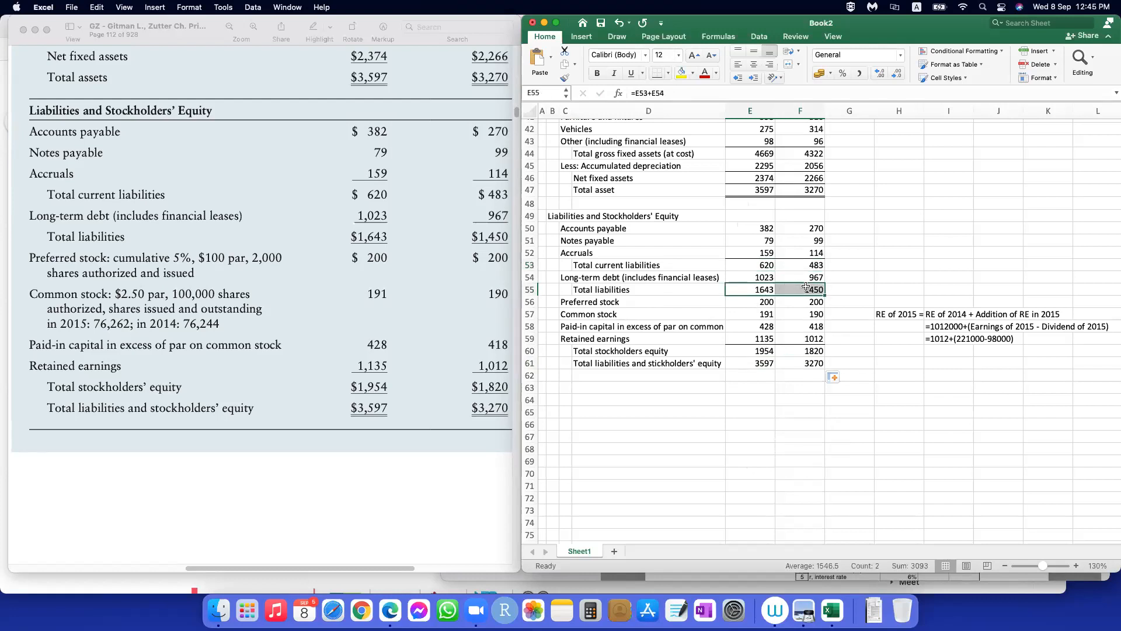
left_click(817, 434)
left_click_drag(756, 352, 805, 350)
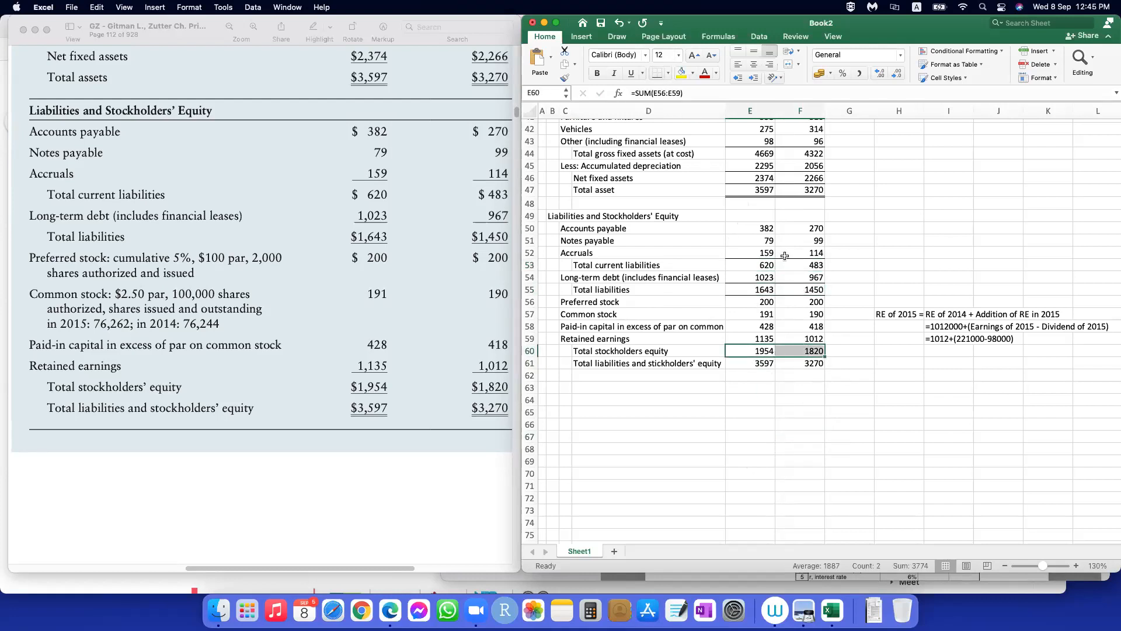
left_click(657, 73)
left_click(818, 452)
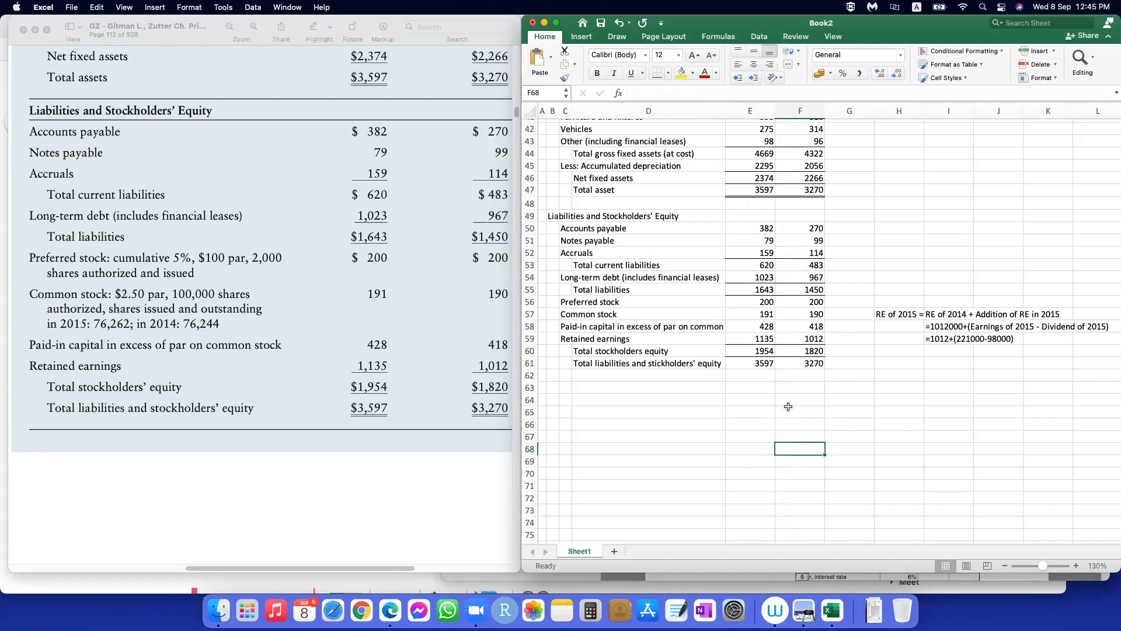
Step: Apply a Bottom Double Border to the total liabilities and stockholders' equity values in E61:F61
left_click_drag(760, 363, 805, 364)
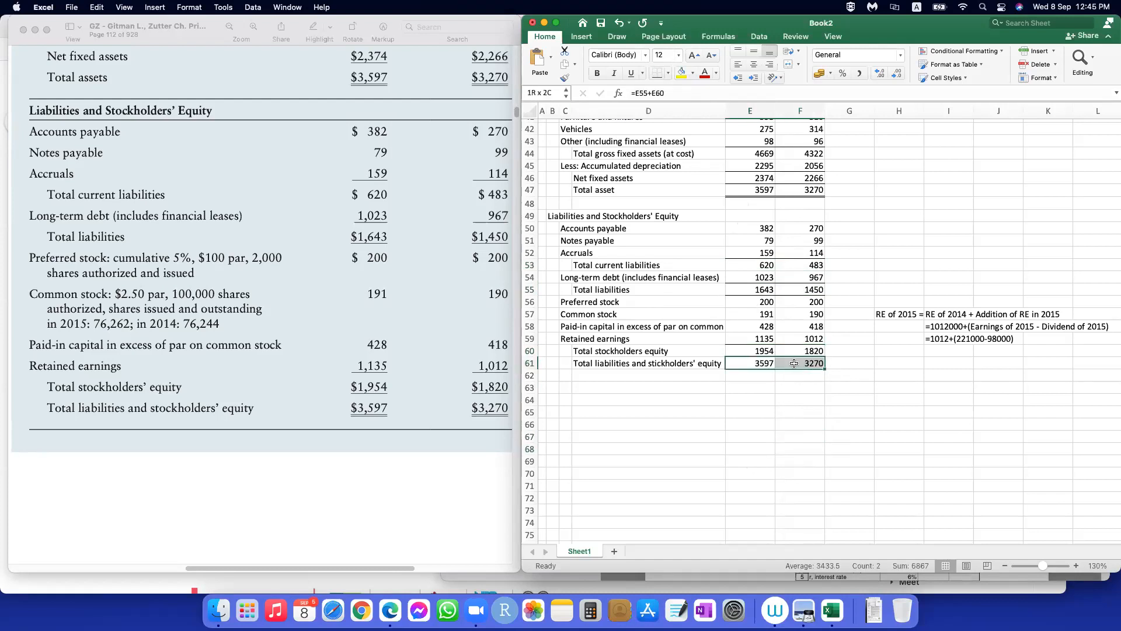
left_click(667, 74)
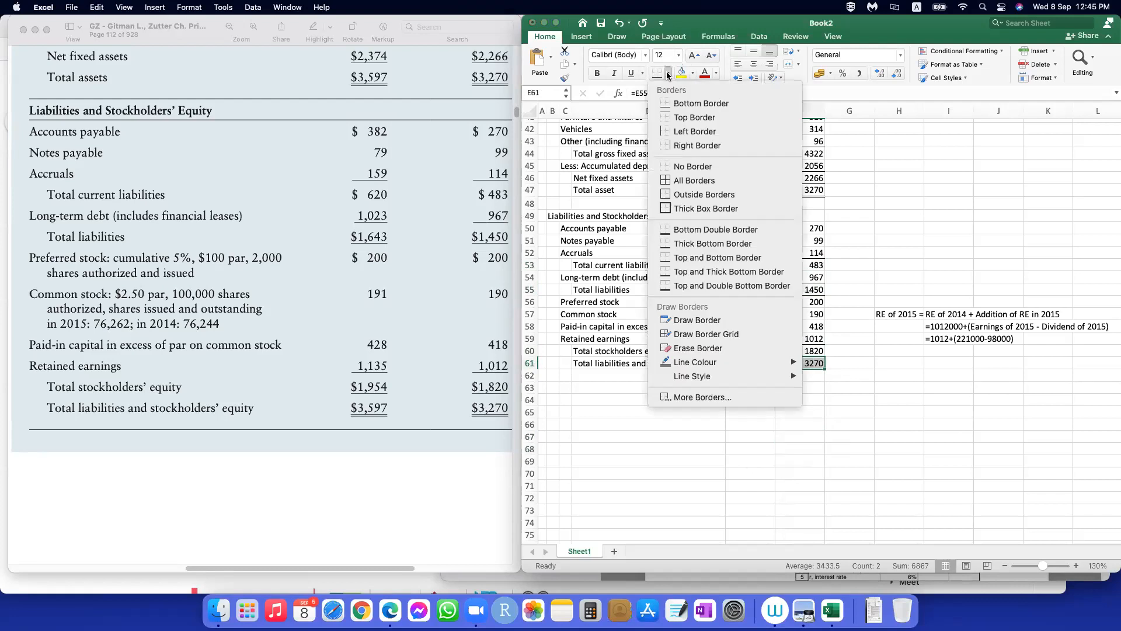
left_click(716, 229)
left_click(793, 444)
Step: Add a bottom border across the Assets heading row in B33:F33
scroll(794, 430, "up", 5)
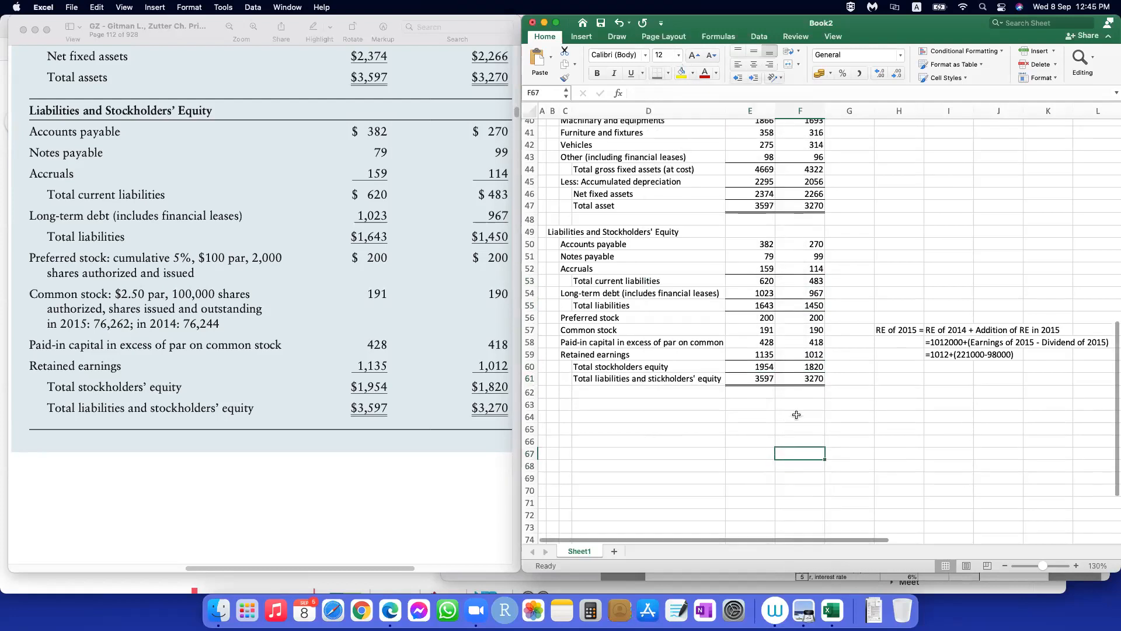
scroll(796, 413, "up", 10)
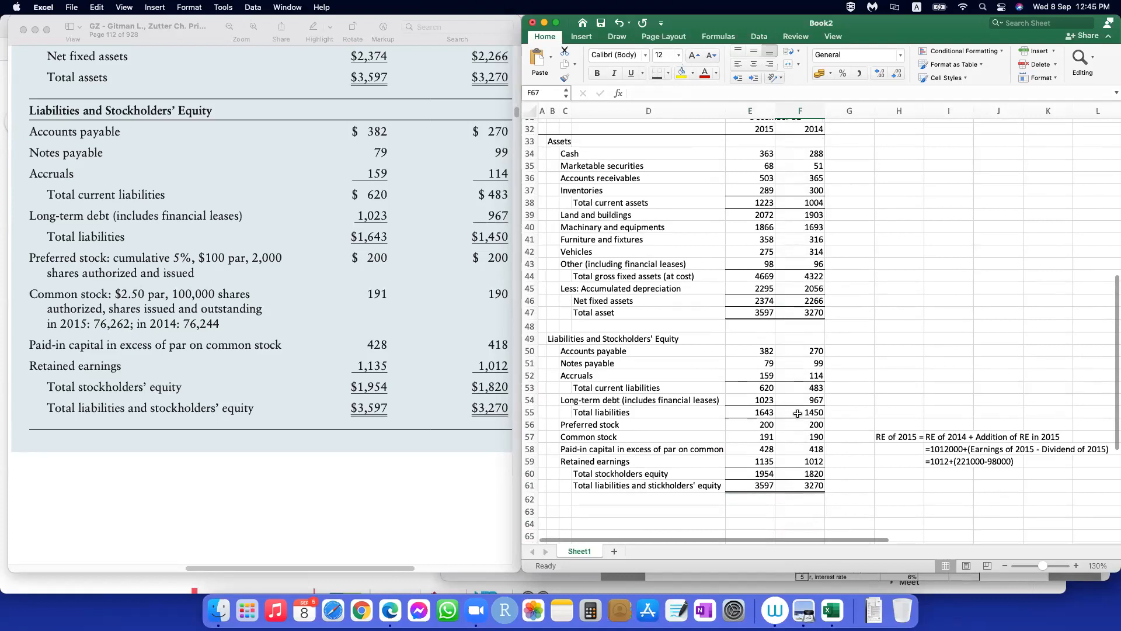
scroll(798, 412, "down", 9)
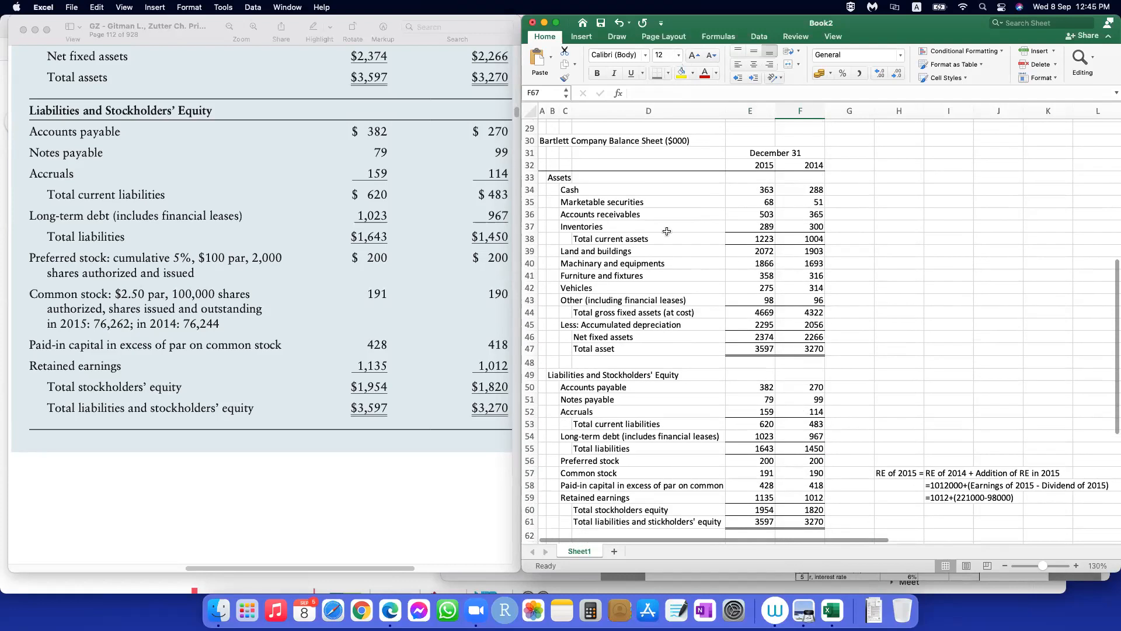
left_click_drag(549, 179, 797, 176)
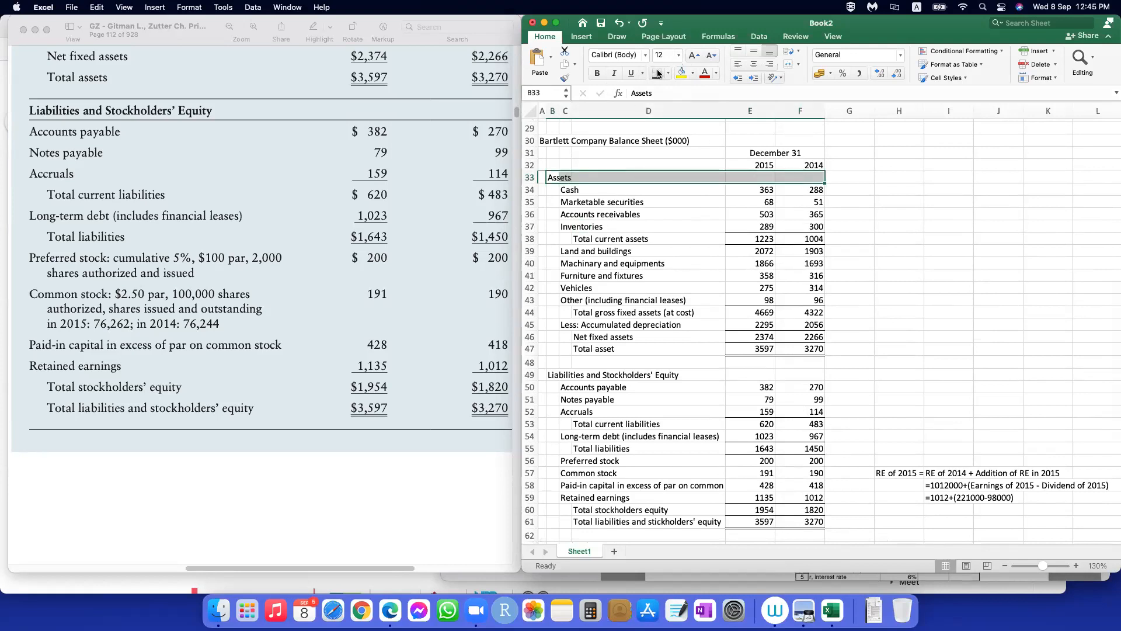
left_click(667, 74)
left_click(669, 104)
Step: Add top and bottom borders across the Liabilities and Stockholders' Equity heading row in B49:F49
left_click_drag(553, 375, 805, 374)
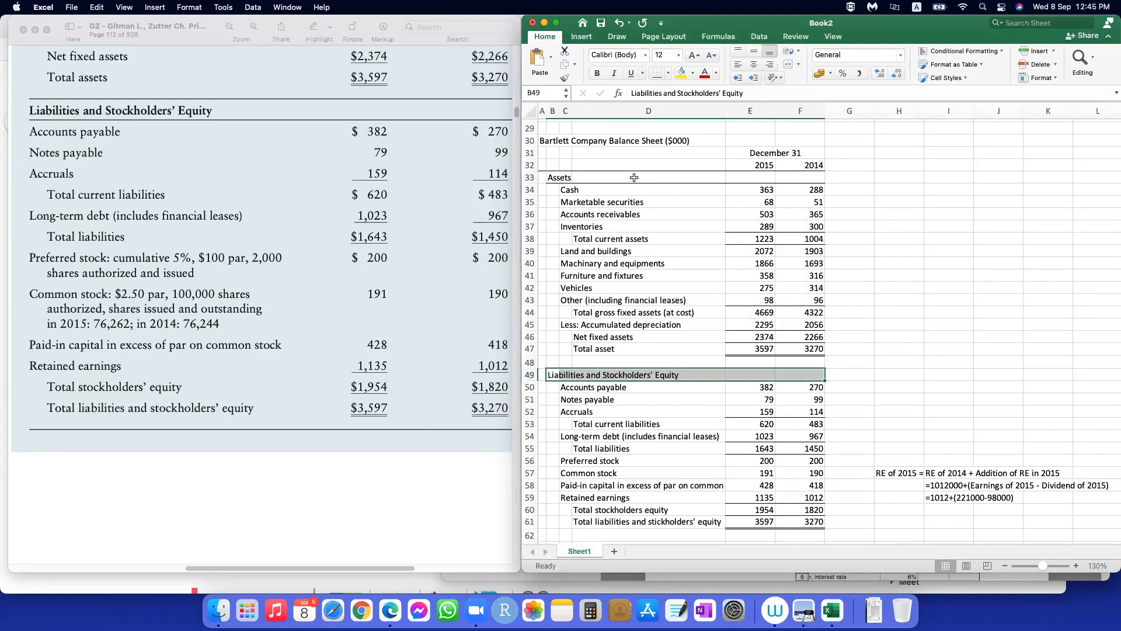
left_click(666, 75)
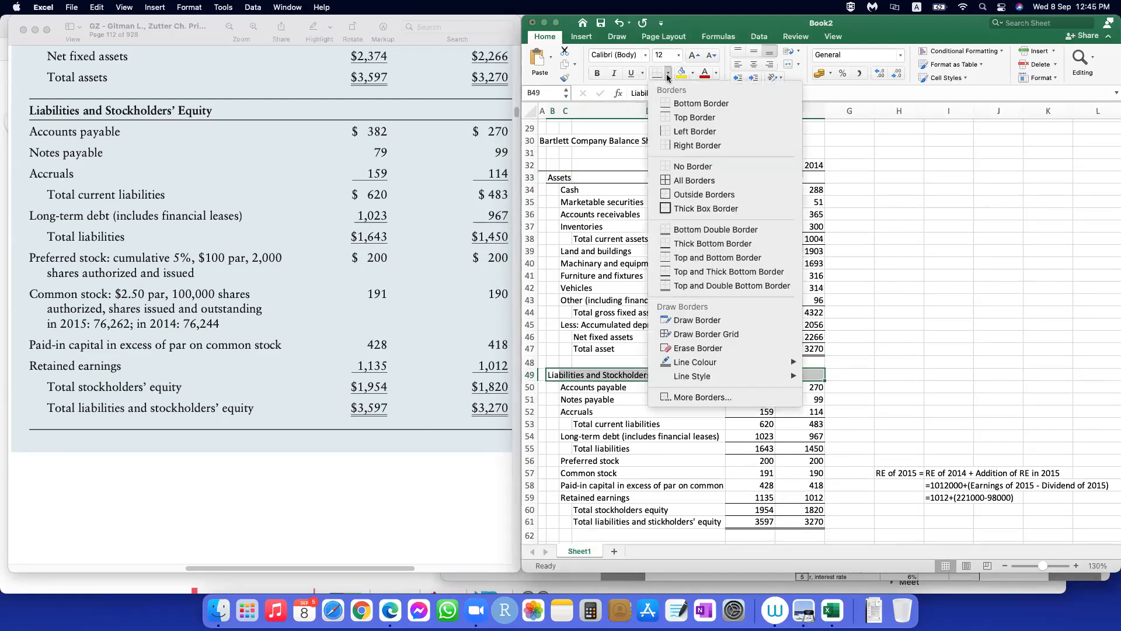
left_click(672, 116)
left_click(718, 386)
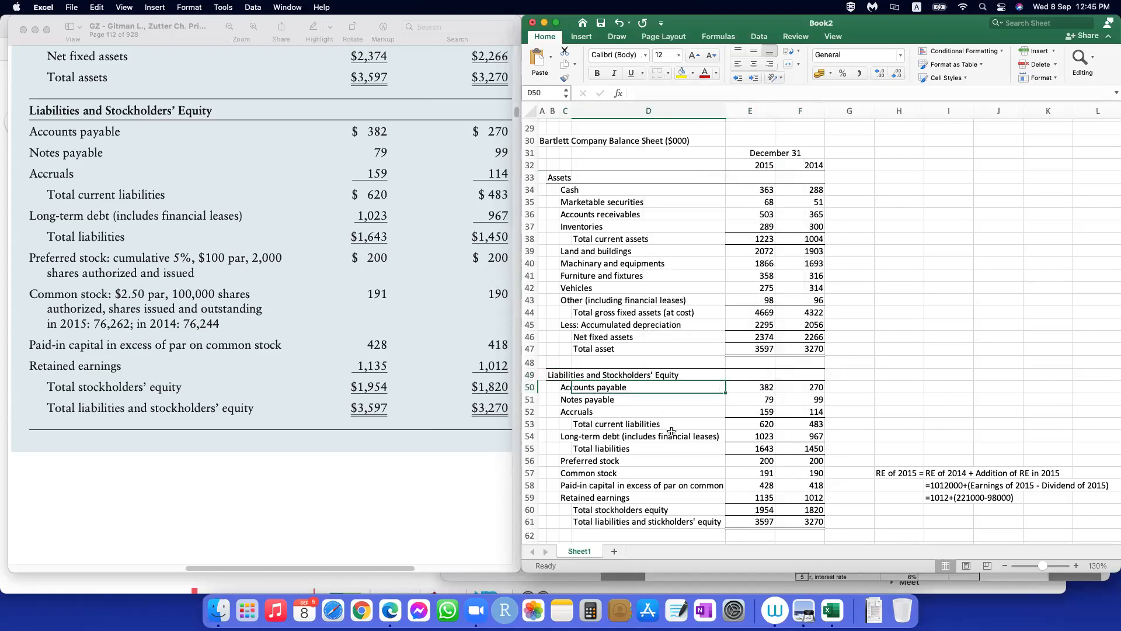
scroll(700, 426, "down", 5)
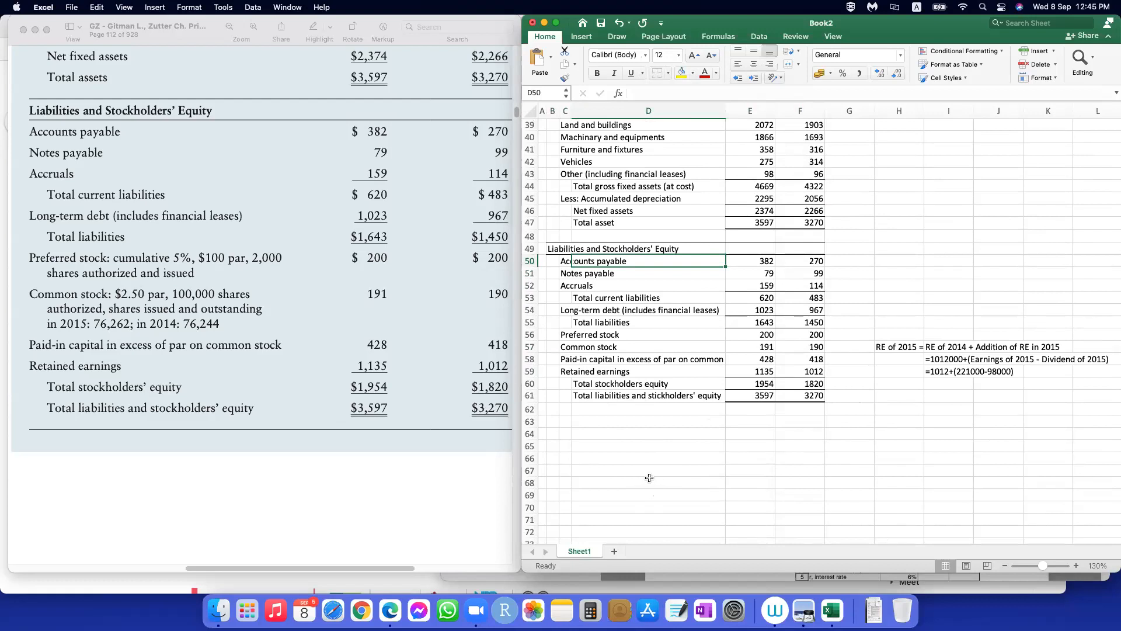
left_click(574, 446)
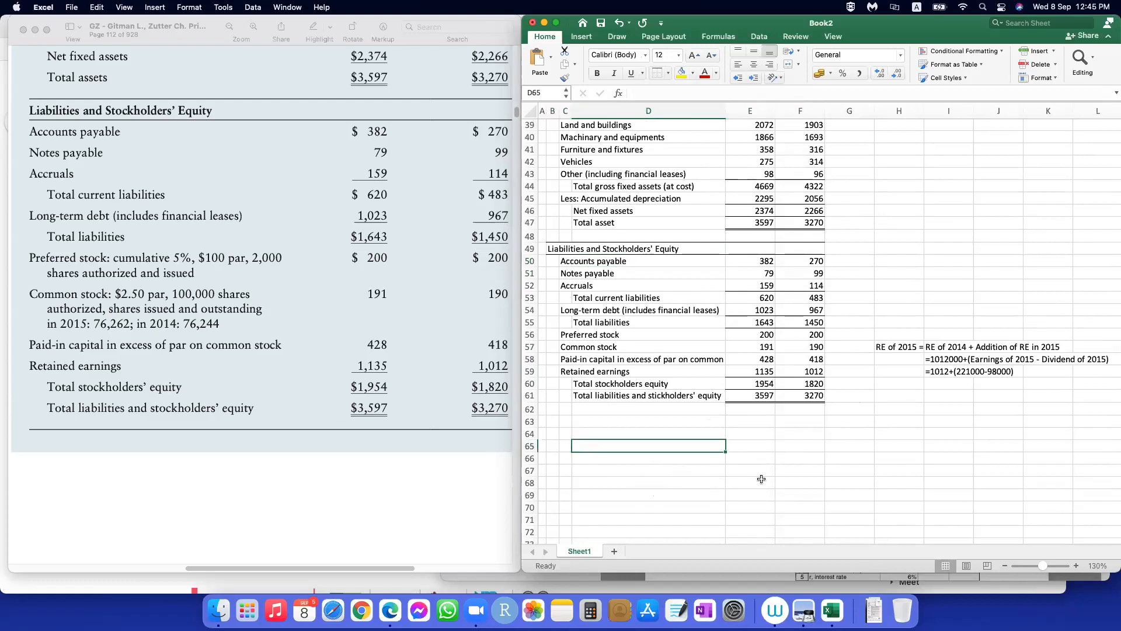
scroll(654, 412, "up", 1)
scroll(654, 413, "up", 10)
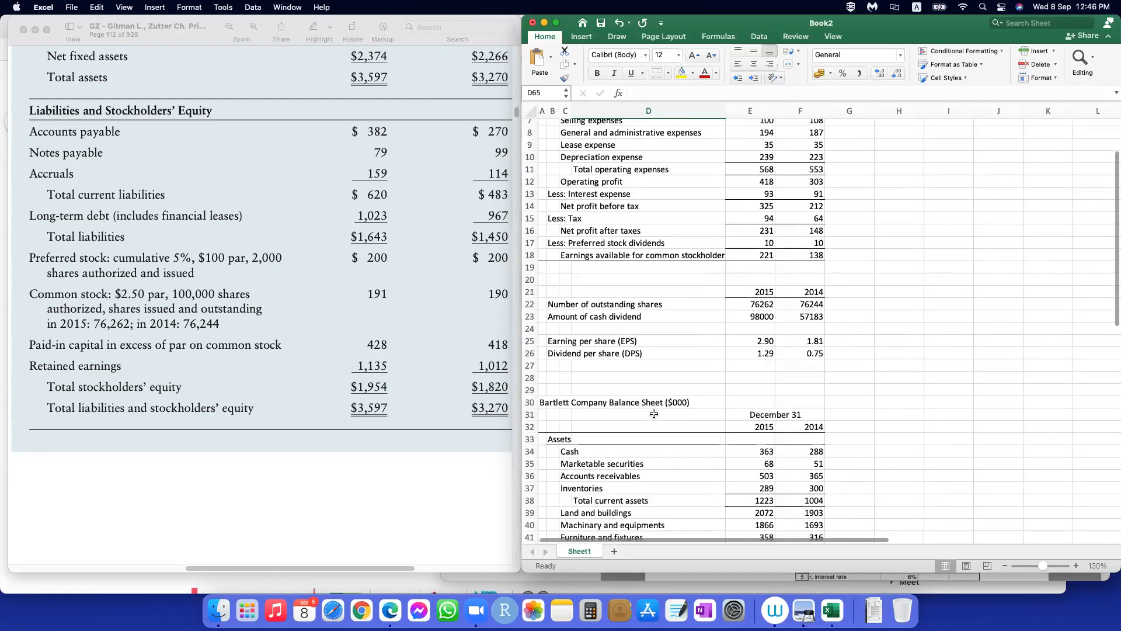
scroll(654, 413, "down", 9)
scroll(653, 413, "down", 9)
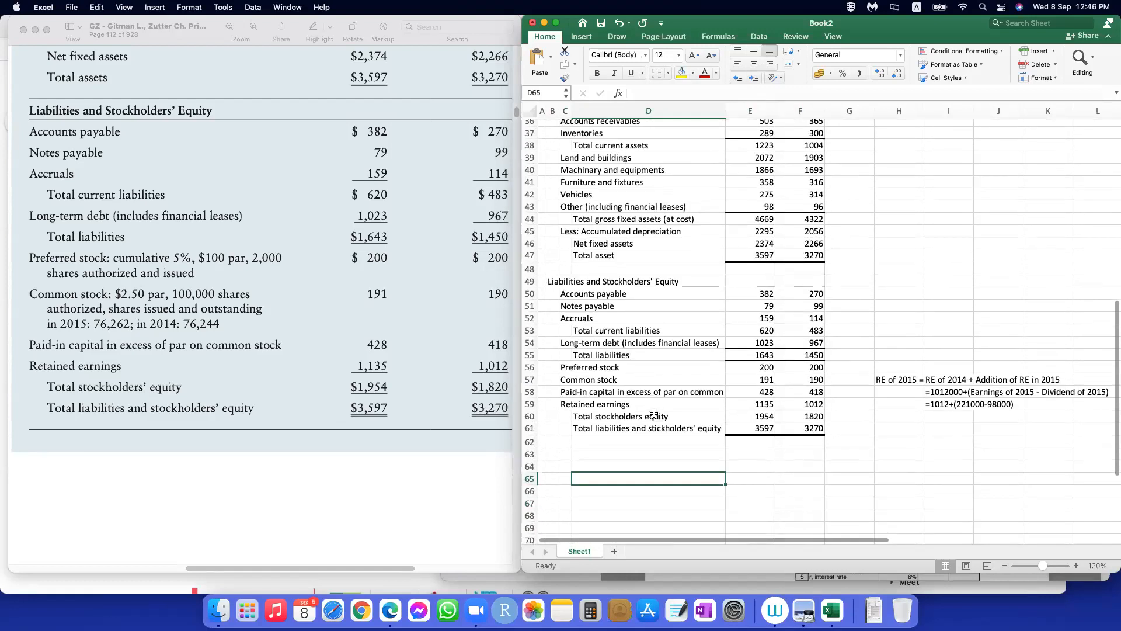
Step: Enter the label "Preferred stock par value" in B64, below the balance sheet
left_click(553, 399)
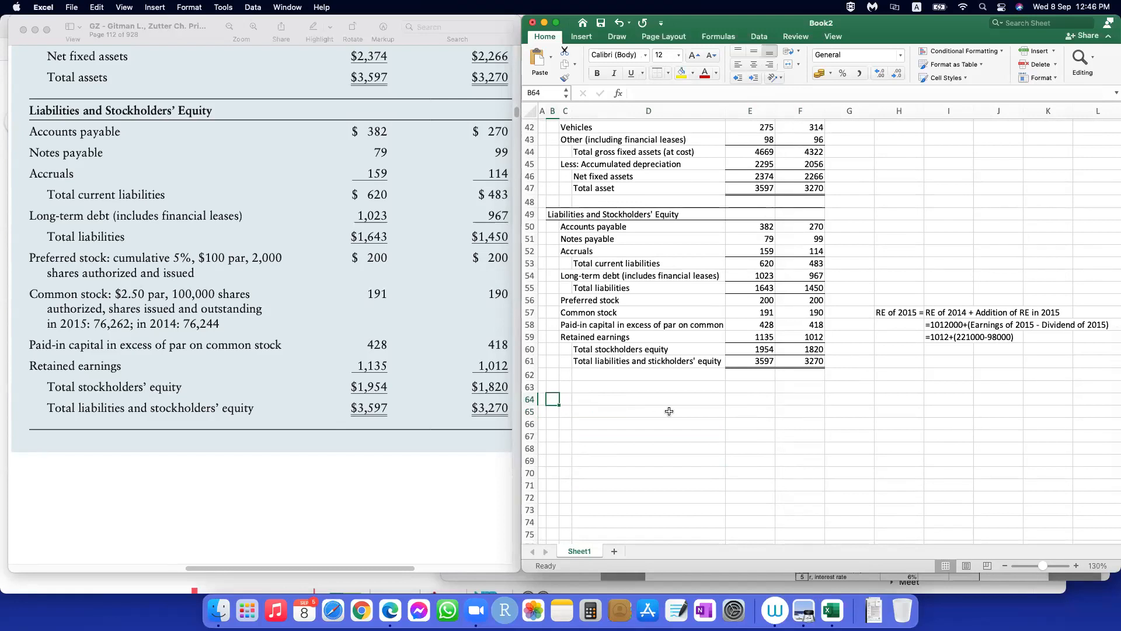
type("Pre")
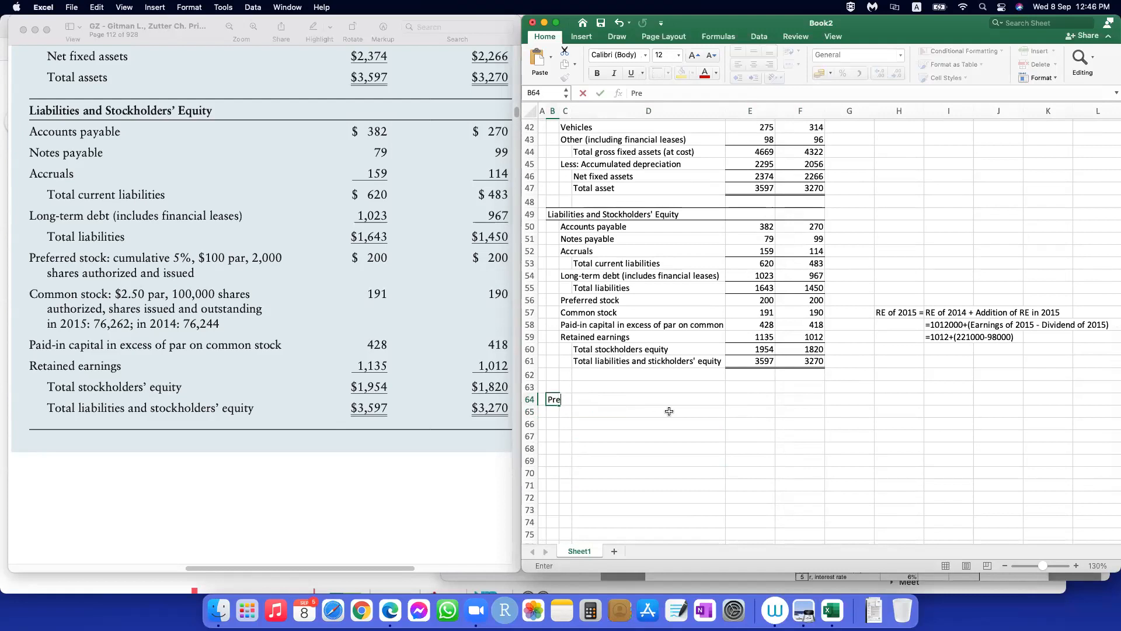
type("ferre")
type("d stock")
type(" per")
type("value")
key("Tab")
key("Tab")
key("Tab")
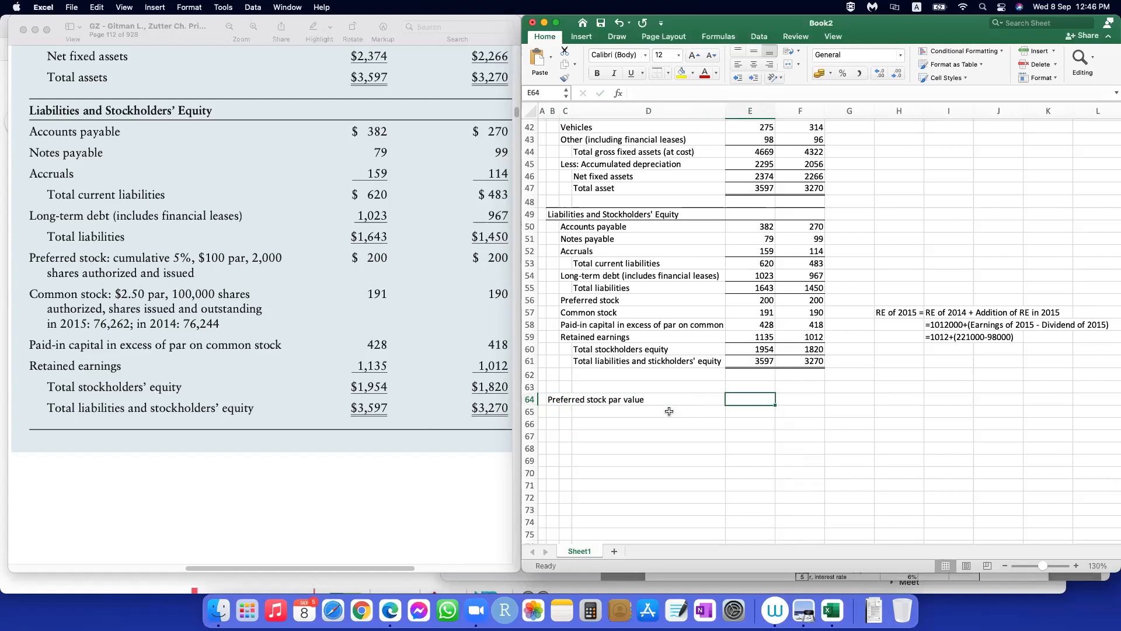
Step: Insert a row above the preferred stock par value label and enter the year headings 2015 in E64 and 2014 in F64
left_click(530, 399)
right_click(530, 400)
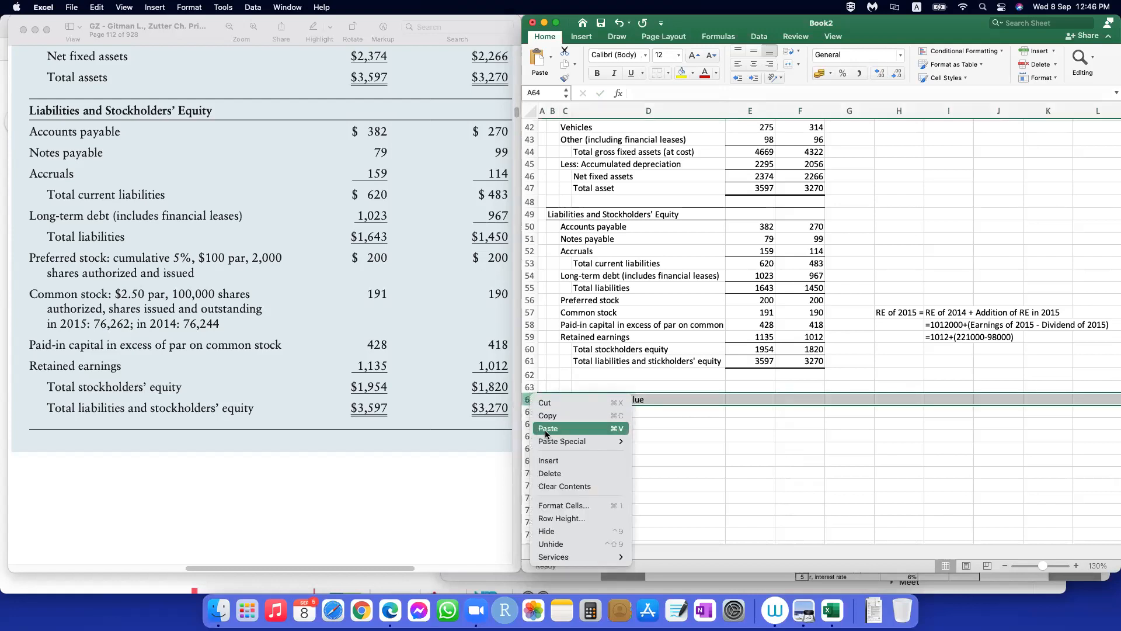
left_click(548, 460)
left_click(756, 398)
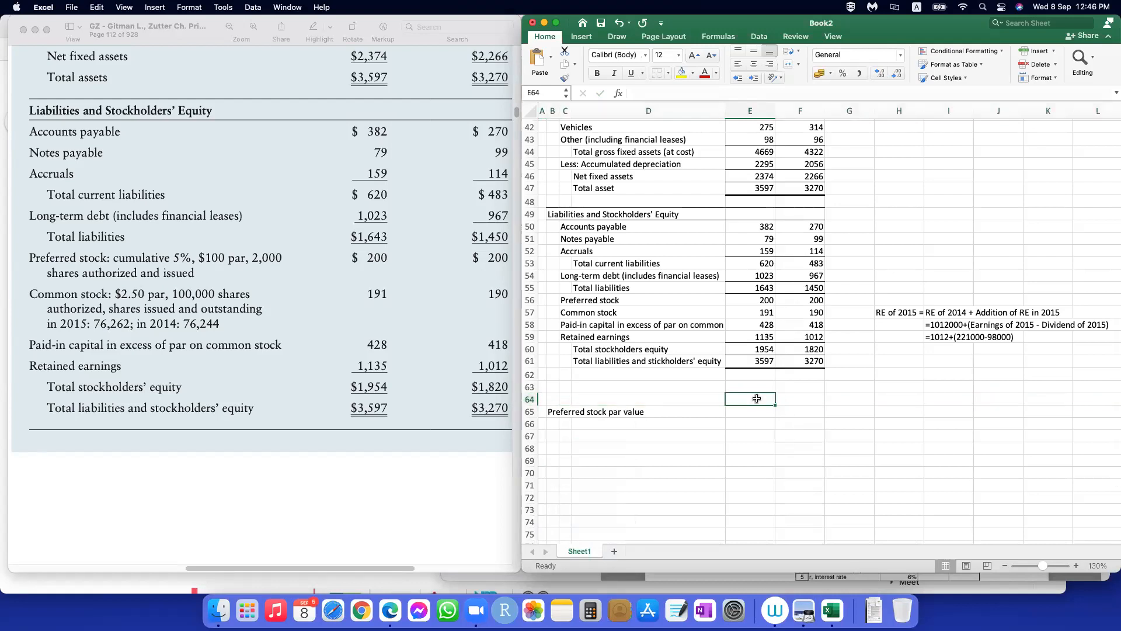
type("2015")
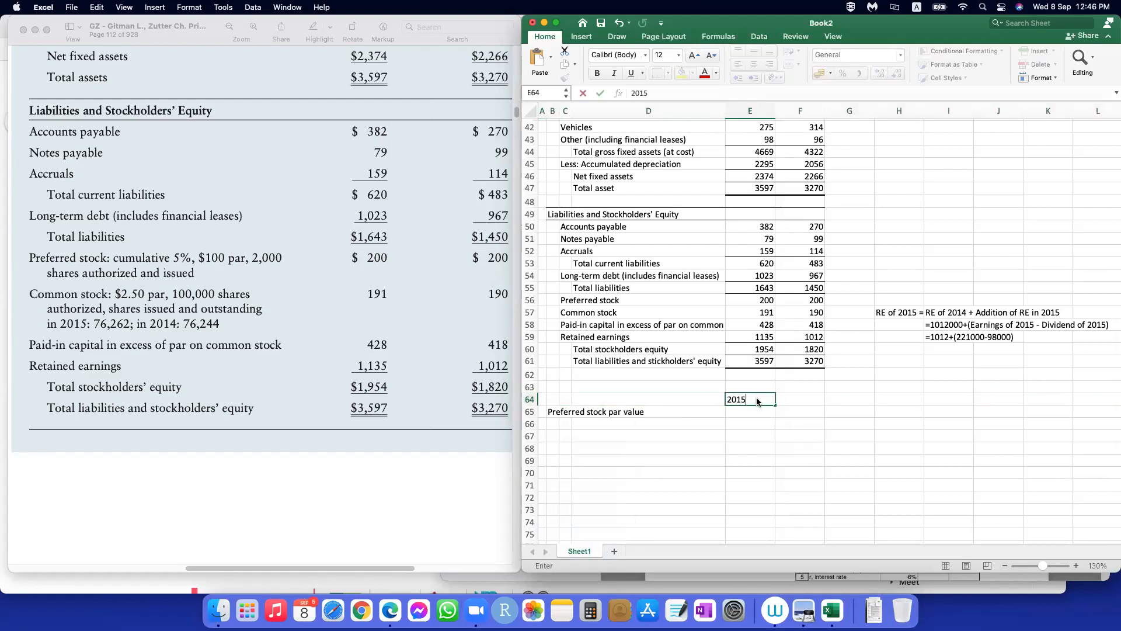
key("Tab")
type("2014")
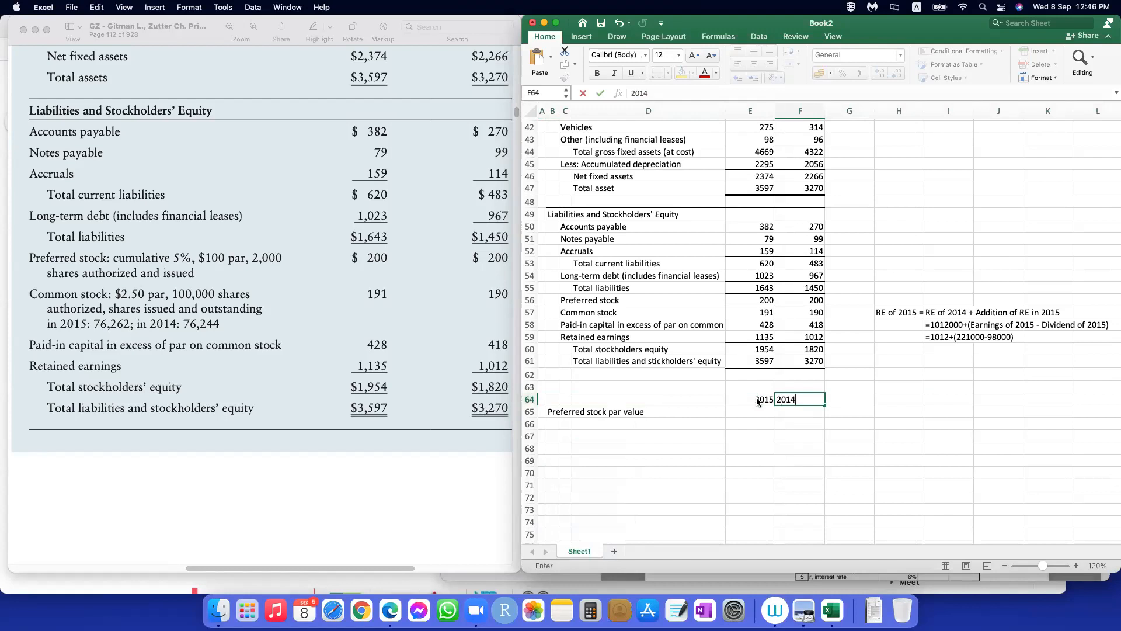
key("Return")
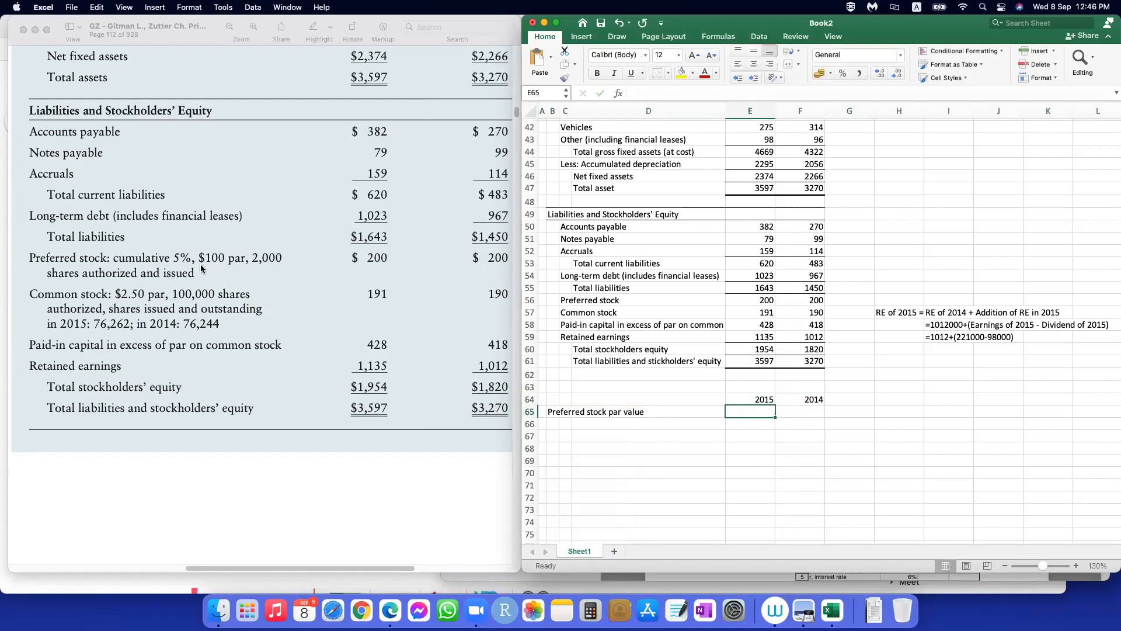
Step: Enter a preferred stock par value of 100 for both years in E65 and F65
type("100")
key("Tab")
type("100")
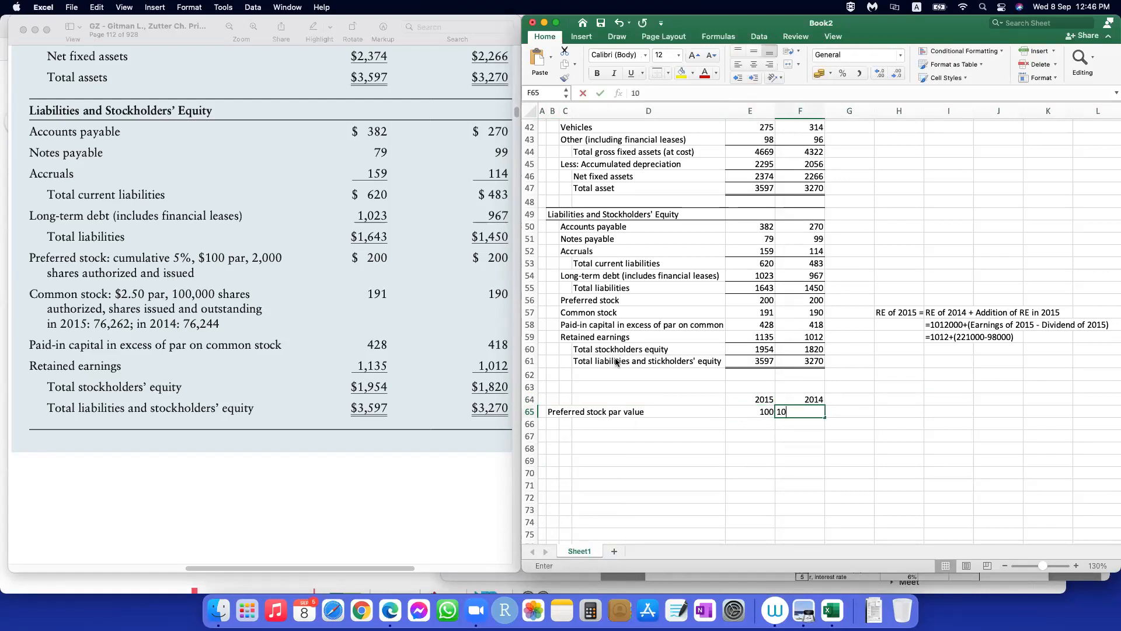
key("Return")
Step: Enter the label "Preferred stock dividend rate" in B66
key("Left")
key("Left")
key("Left")
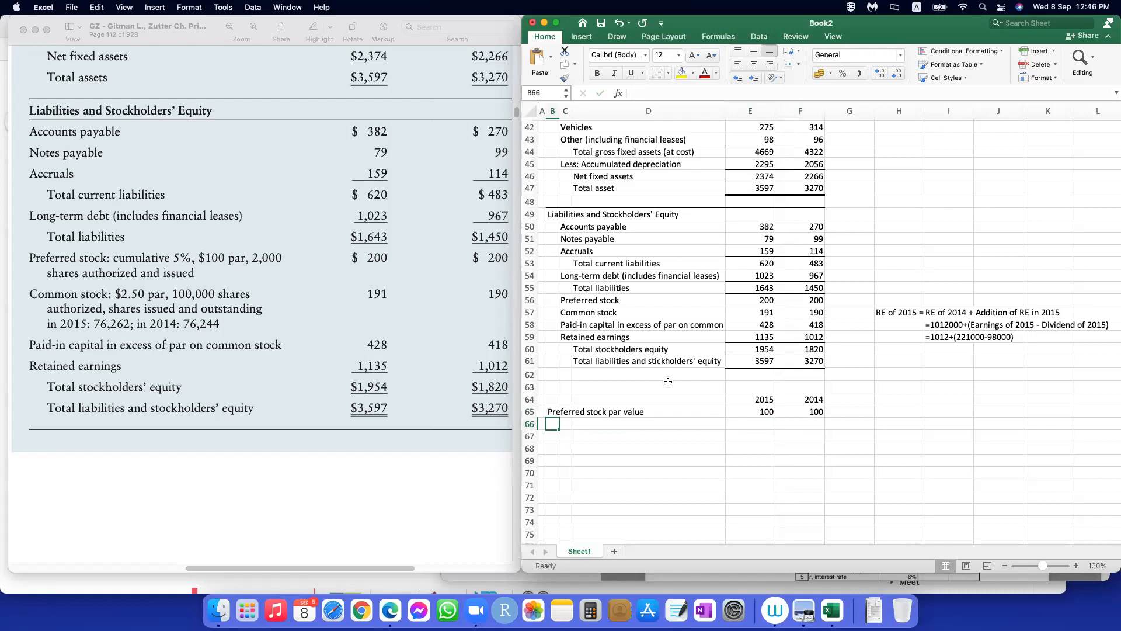
type("Preferr")
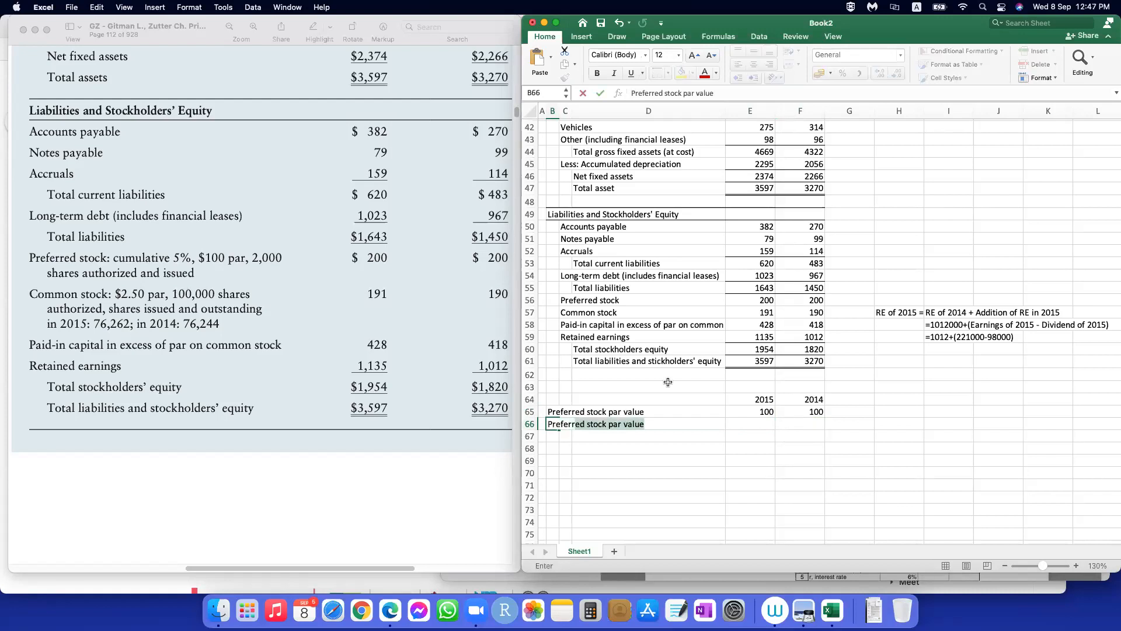
type("ed stock dividend")
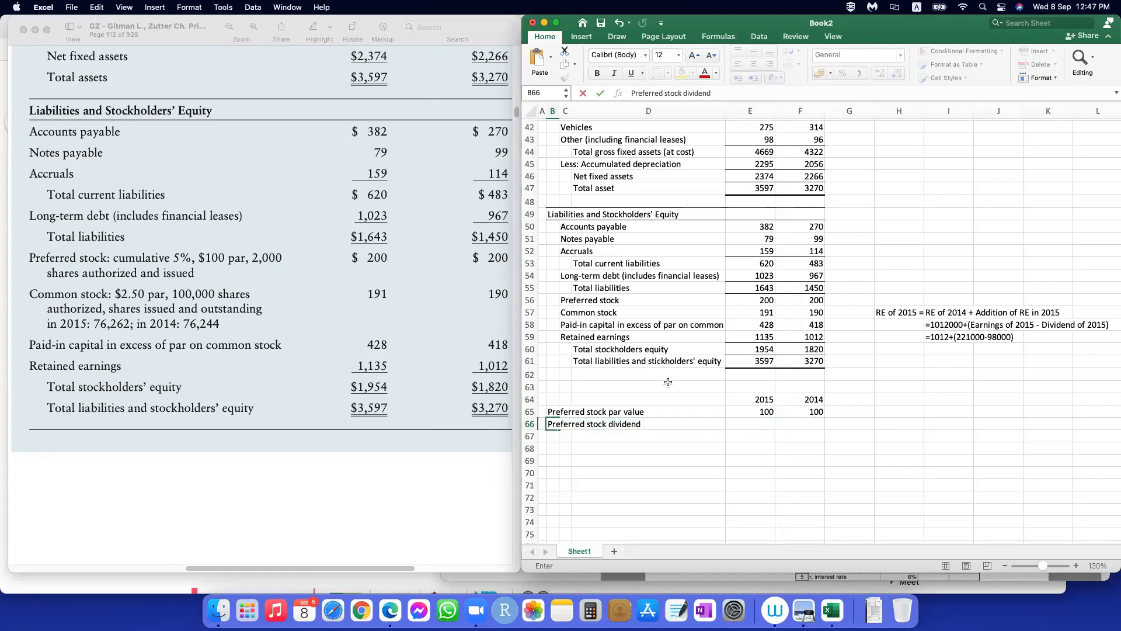
type(" rate")
Step: Enter a preferred stock dividend rate of 3% for both years in E66 and F66
key("Right")
key("Right")
key("Right")
type("3%")
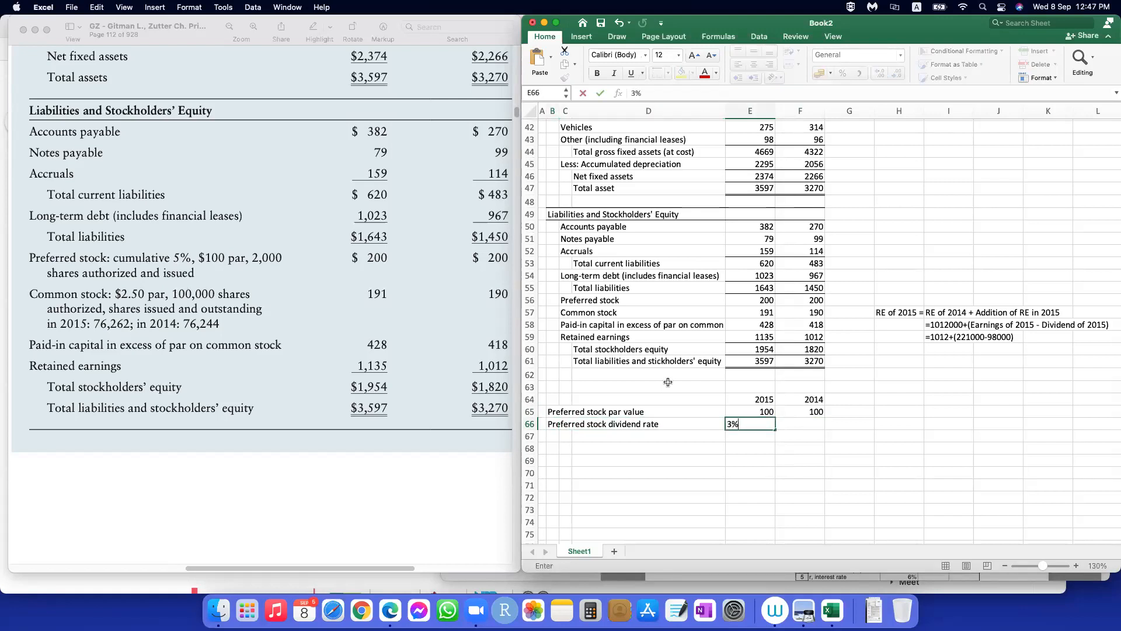
key("Right")
type("3%")
key("Return")
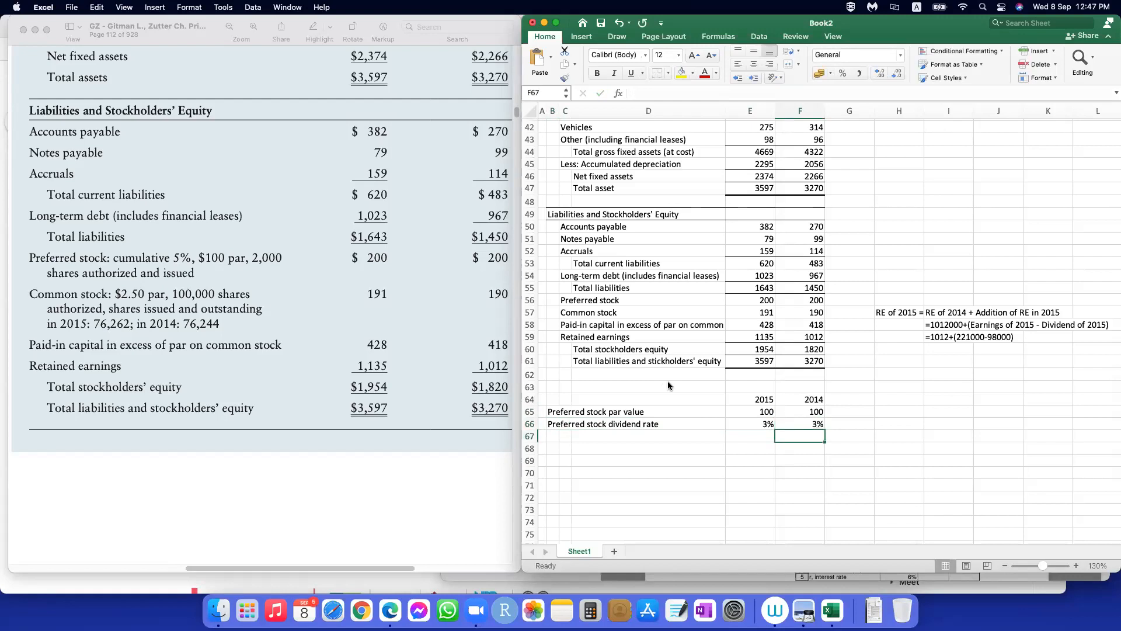
Step: Set the preferred stock dividend rate to 5% for both years in E66 and F66
left_click(754, 424)
type("5")
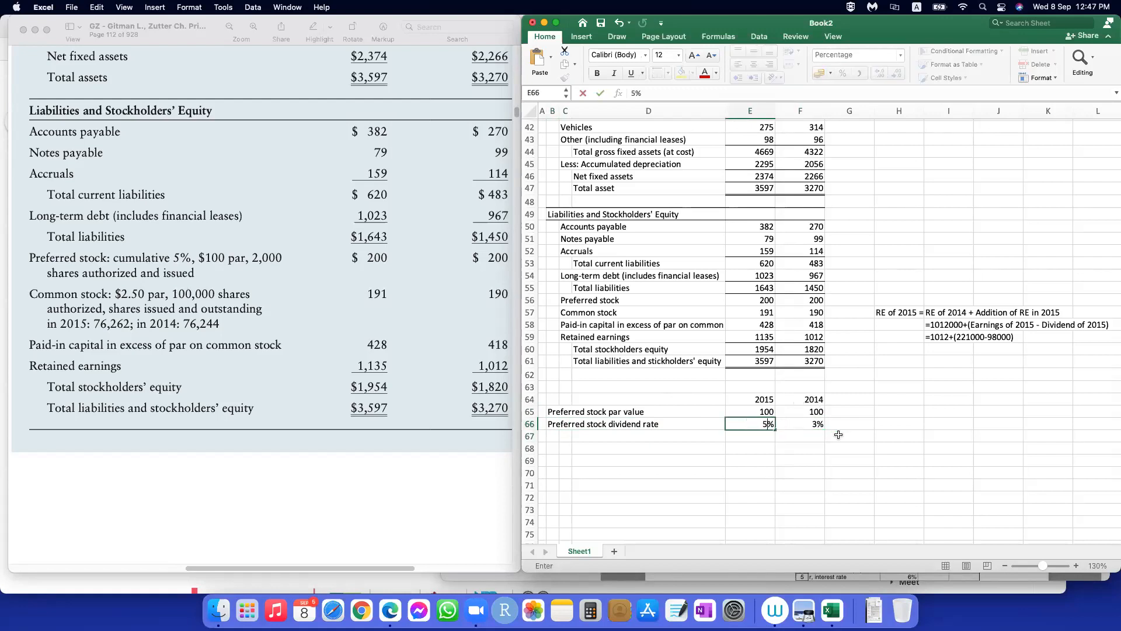
key("Tab")
type("5")
key("Tab")
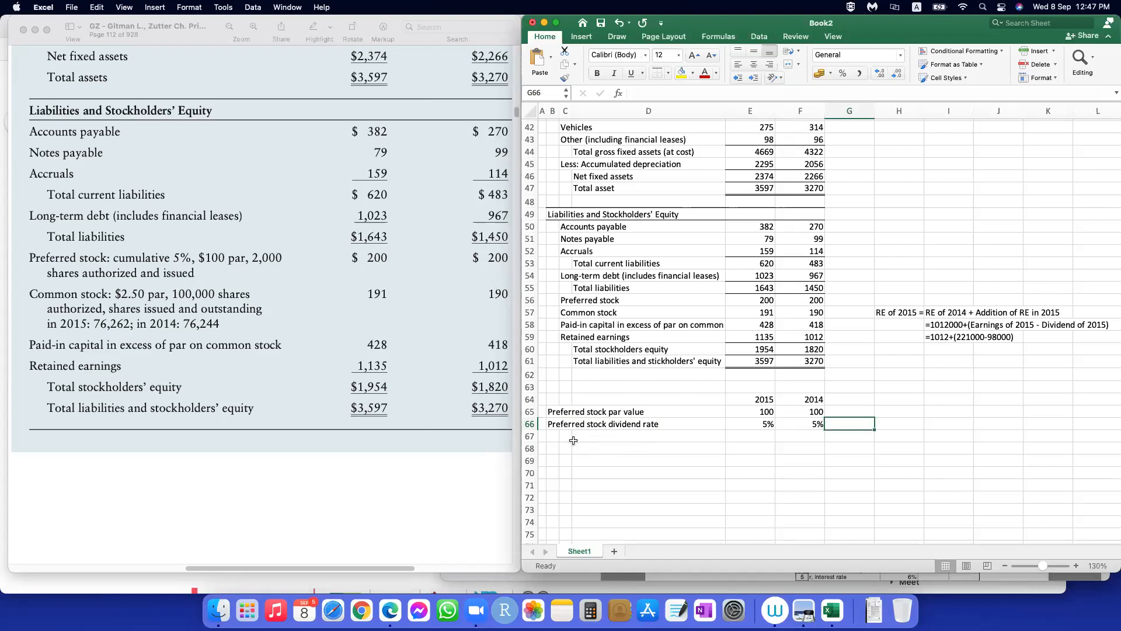
Step: Enter the label "Preferred stock number" in B67
left_click(554, 436)
type("Preferred s")
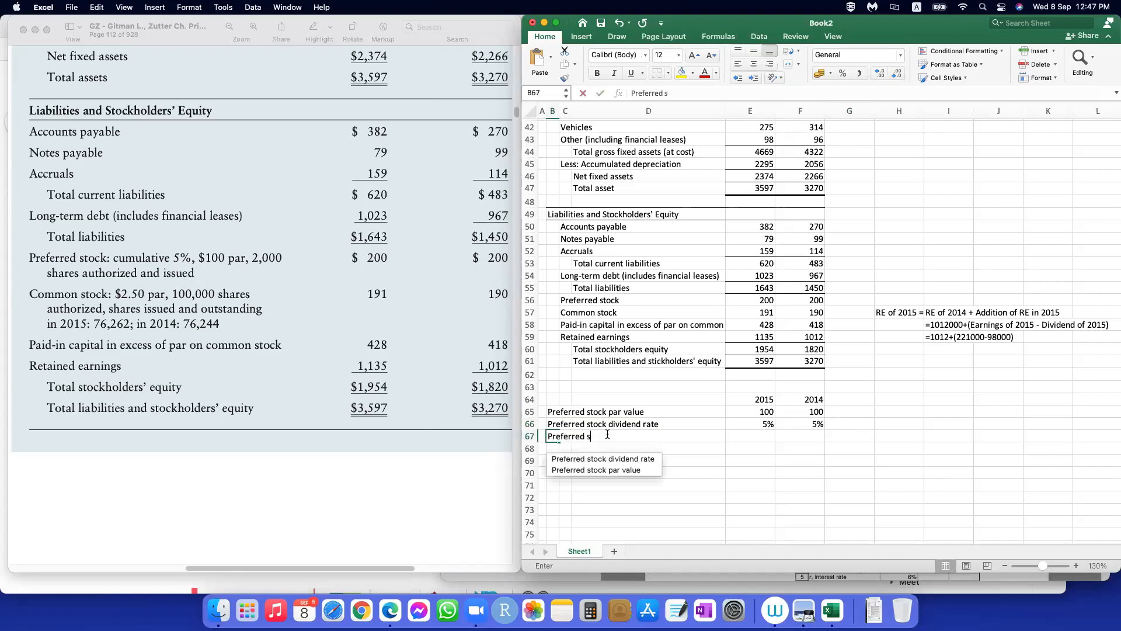
type("tock")
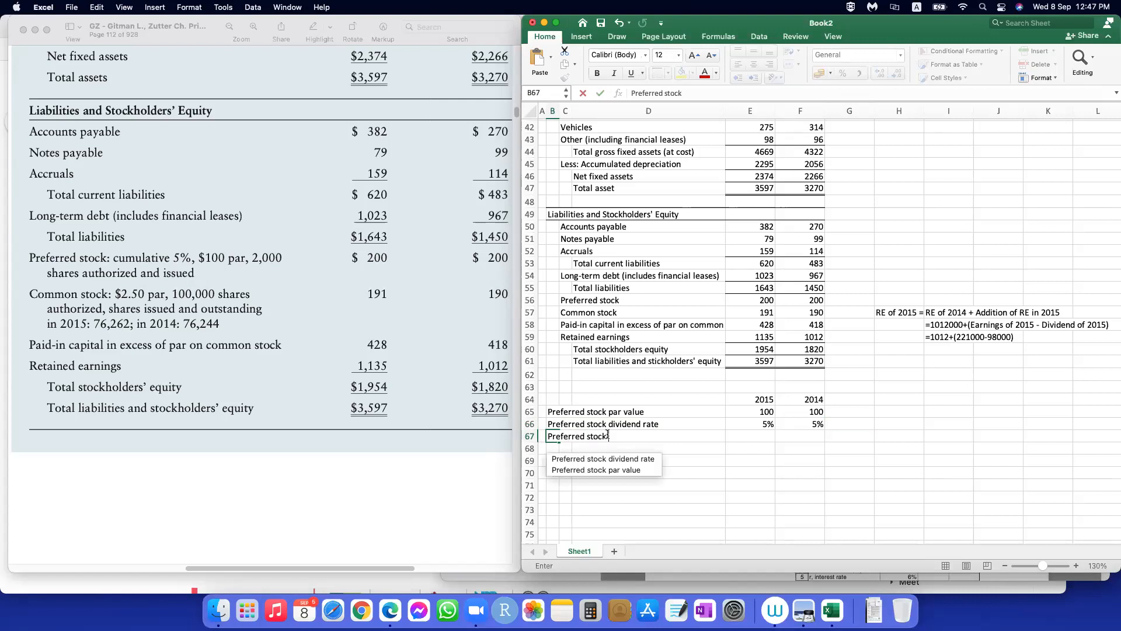
type(" num")
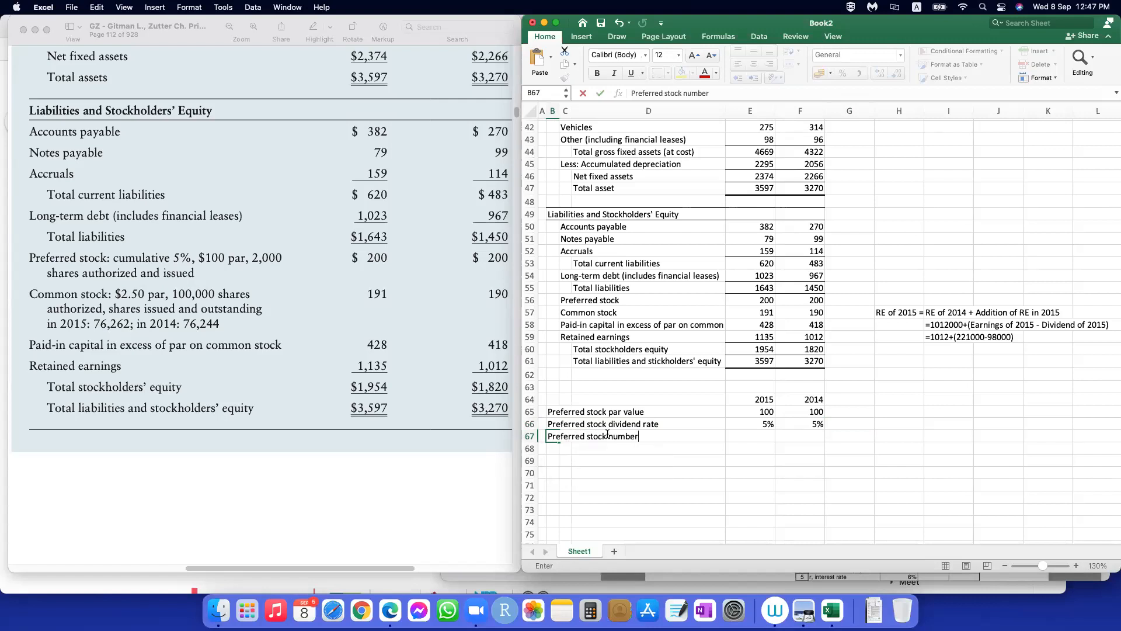
type("ber")
Step: Enter a preferred stock number of 2000 for both years in E67 and F67
key("Tab")
key("Tab")
key("Tab")
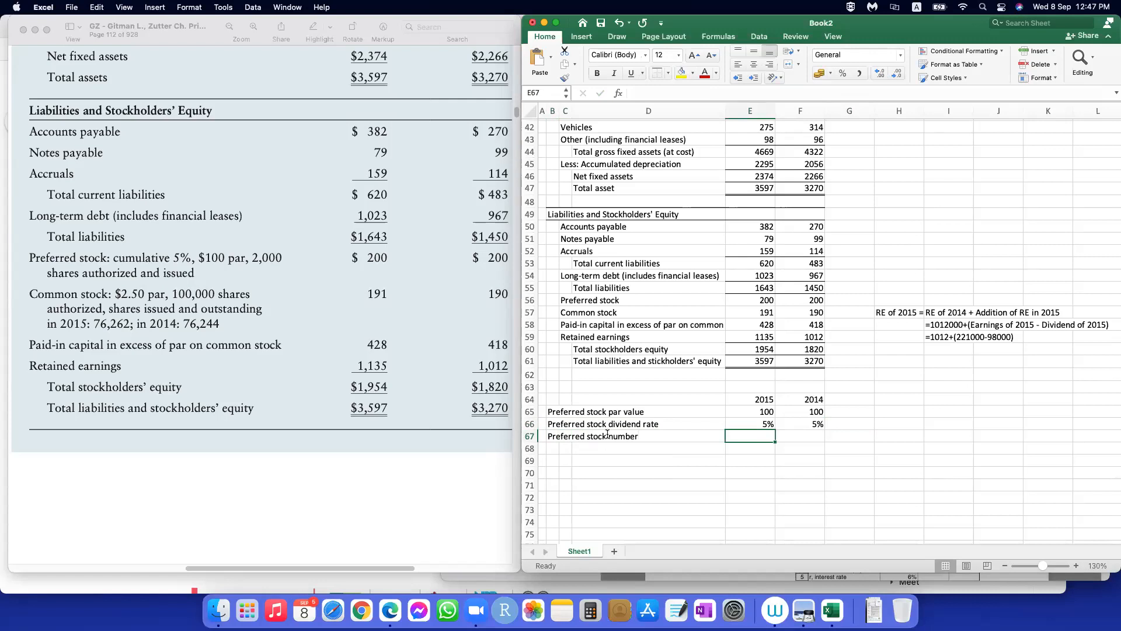
type("2000")
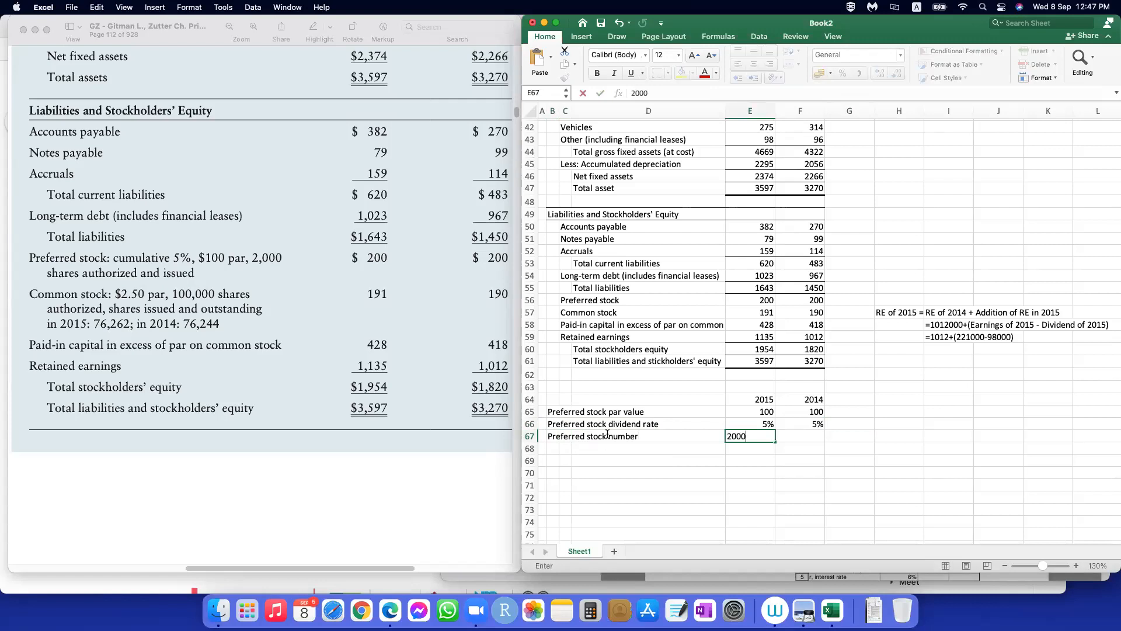
key("Tab")
type("2000")
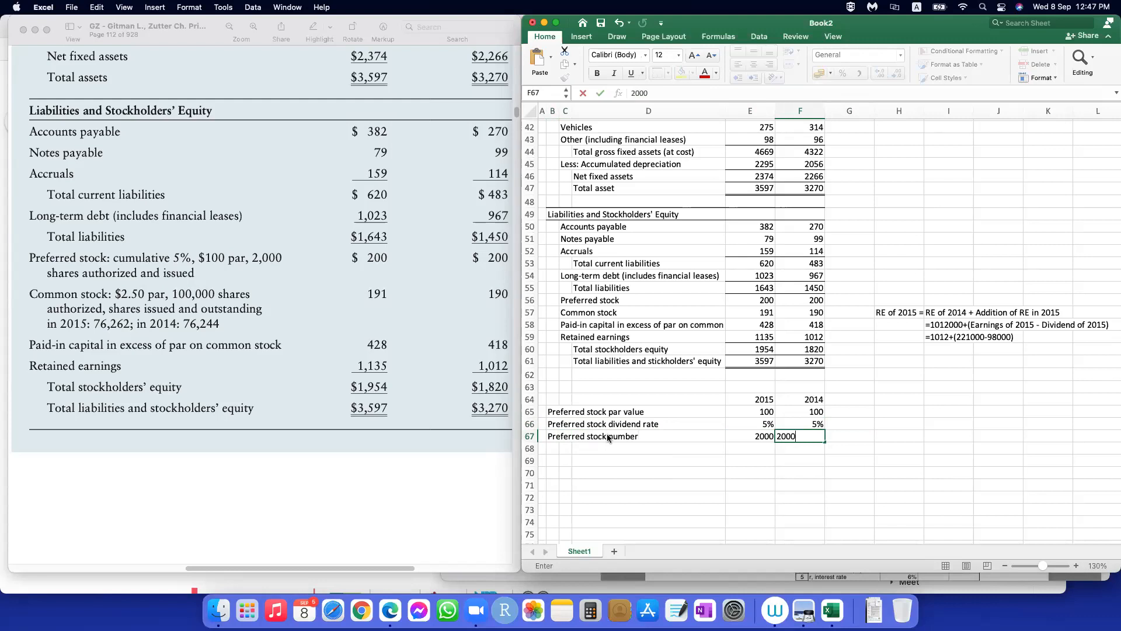
key("Return")
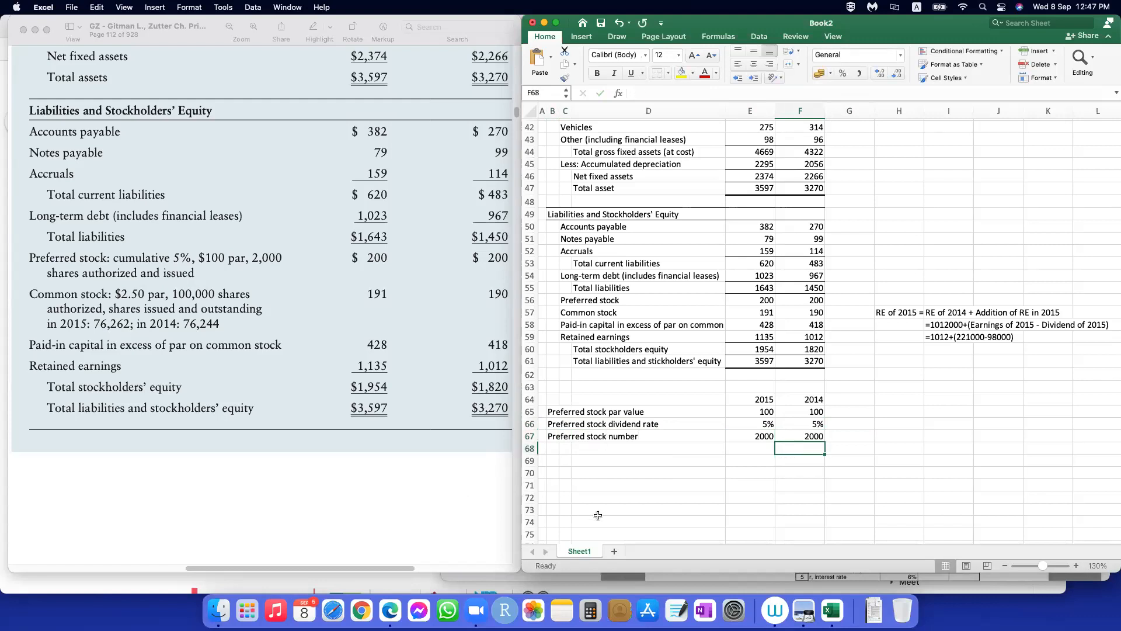
Step: Enter the label "Common stock par value" in B69
left_click(556, 462)
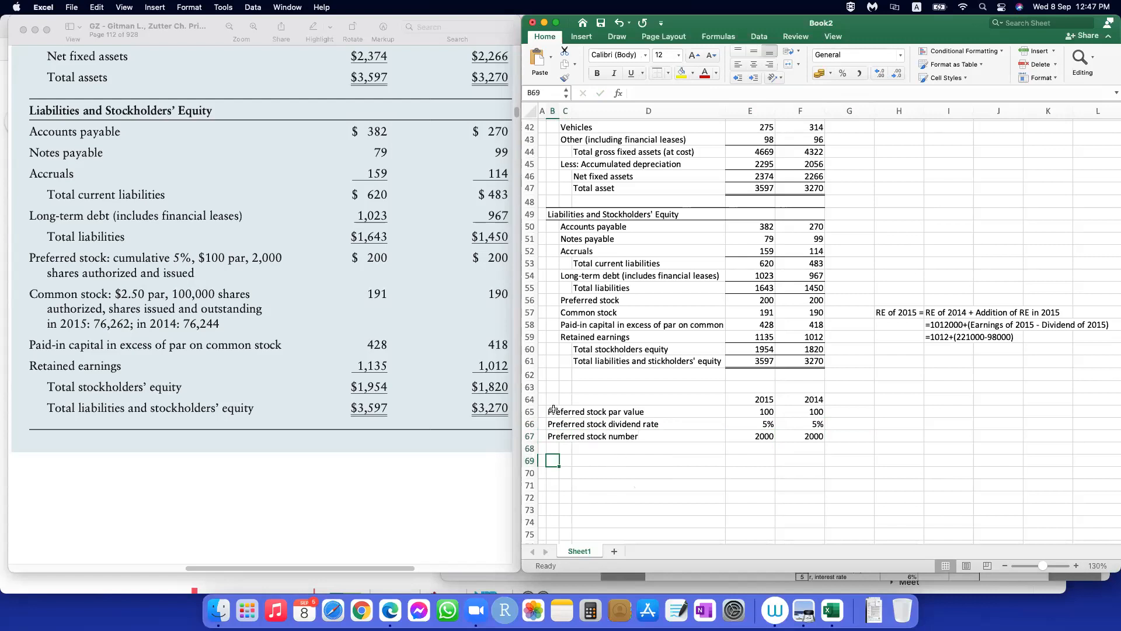
type("Common stock ")
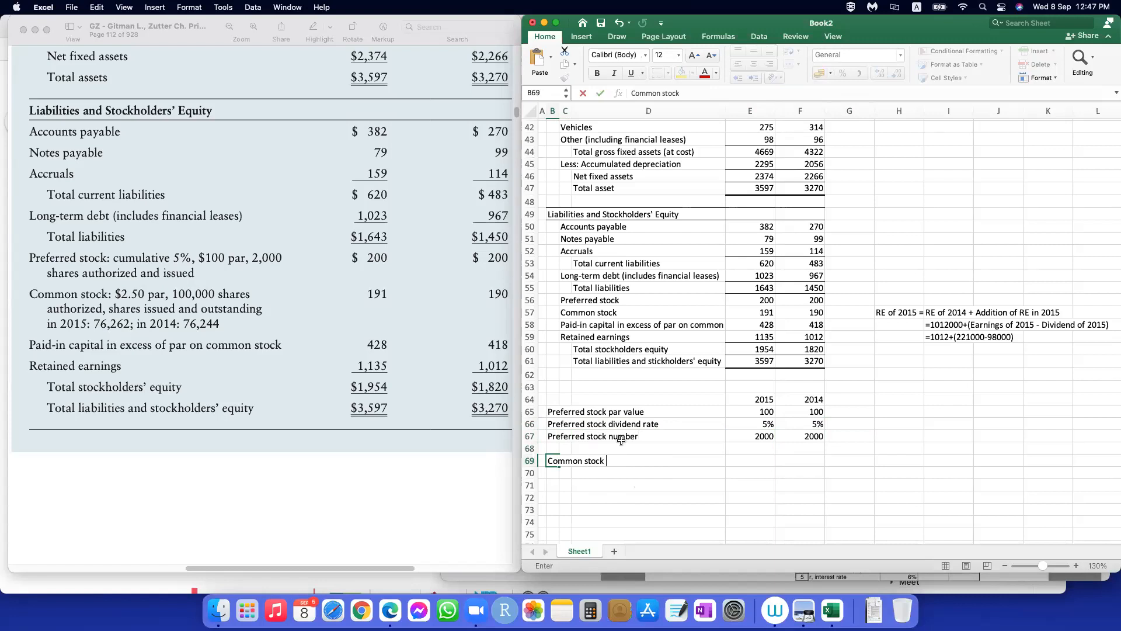
type("par value")
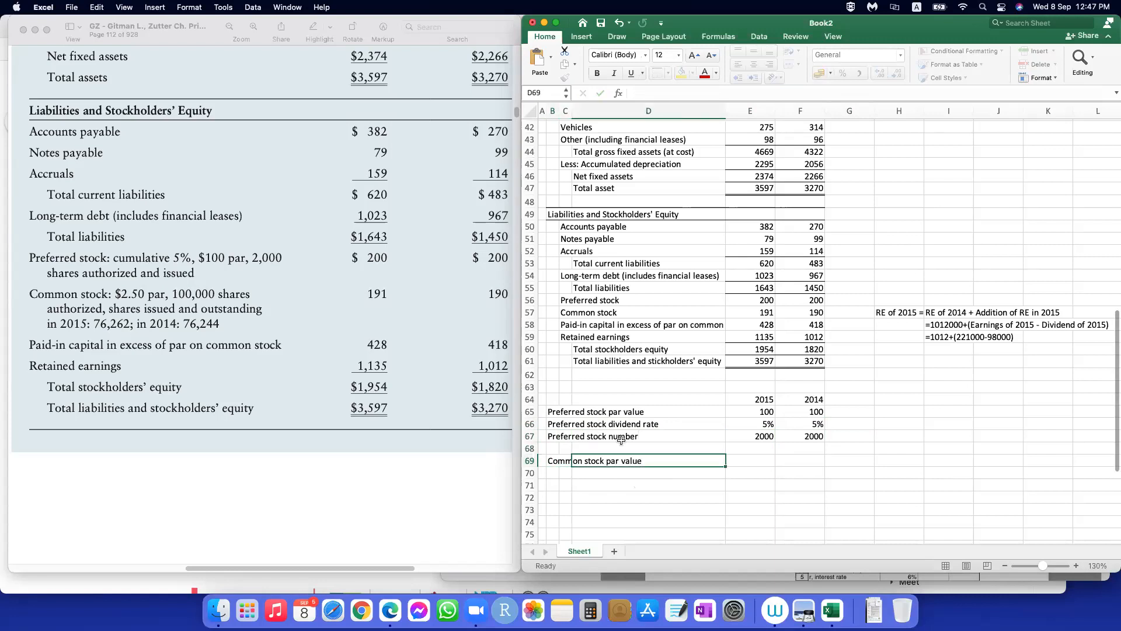
Step: Enter a 2015 common stock par value of 2.50 in E69
key("Tab")
key("Tab")
key("Tab")
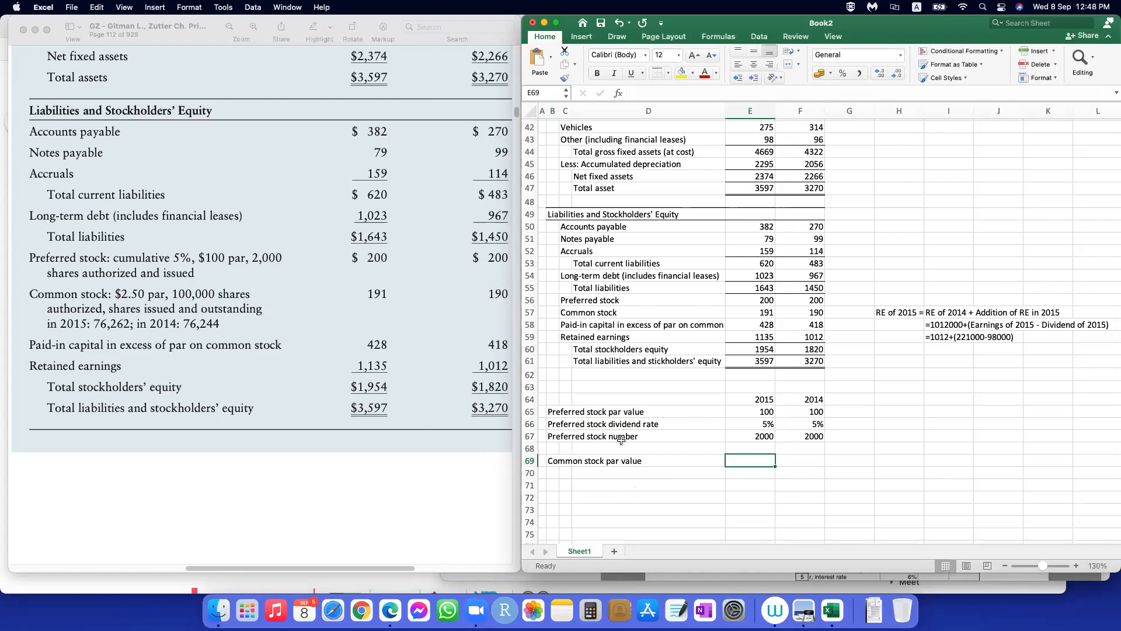
type("2.50")
key("Tab")
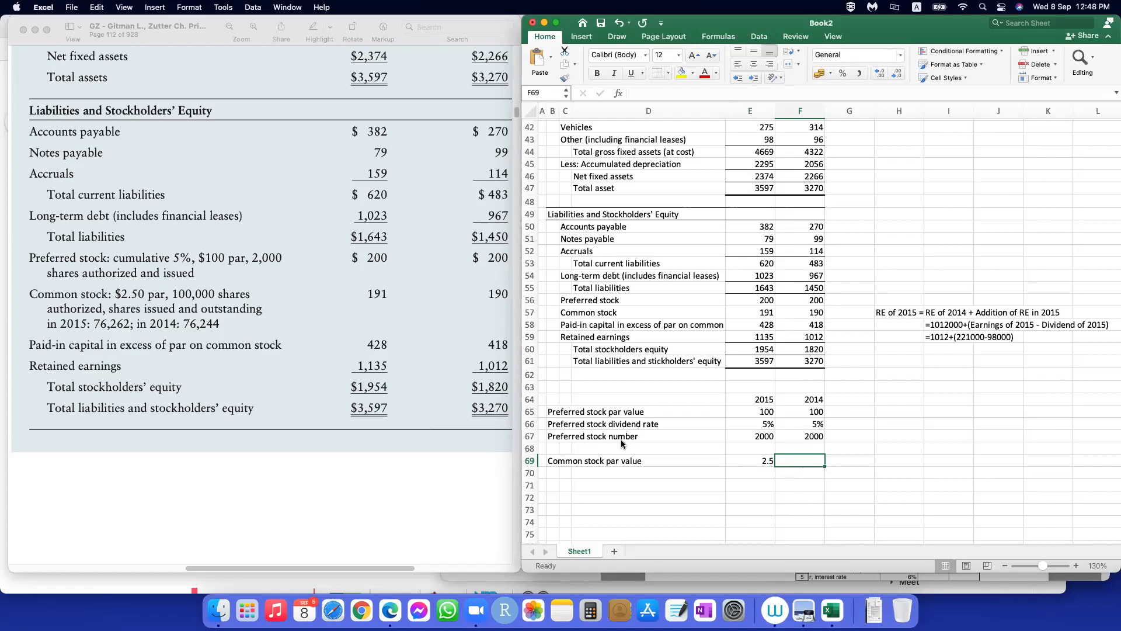
key("Left")
key("shift+Right")
key("Delete")
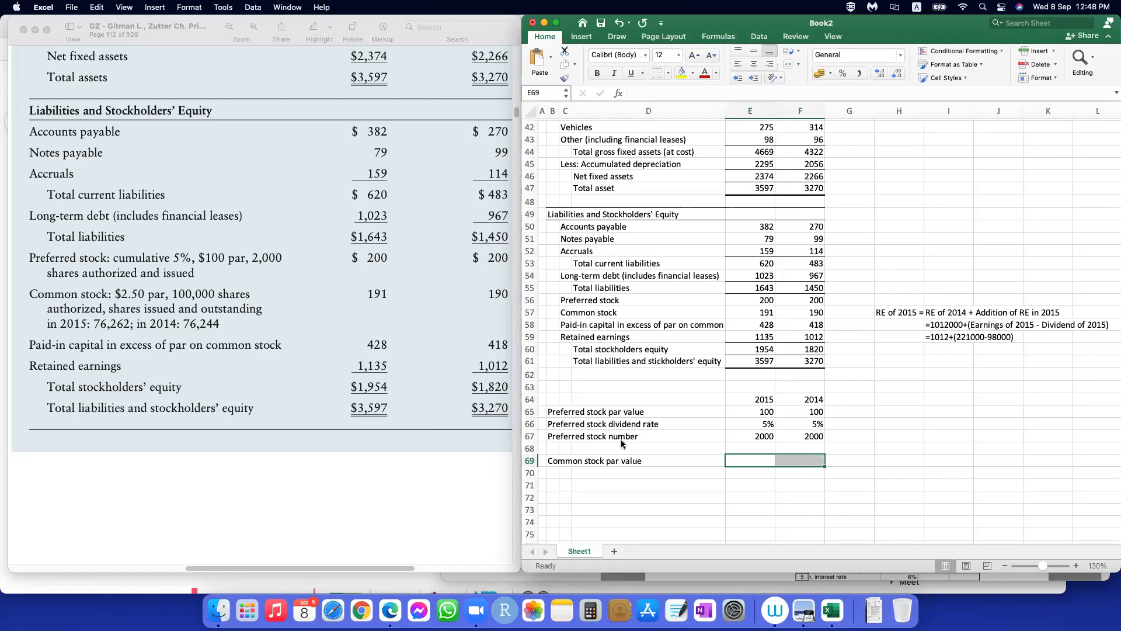
left_click(831, 498)
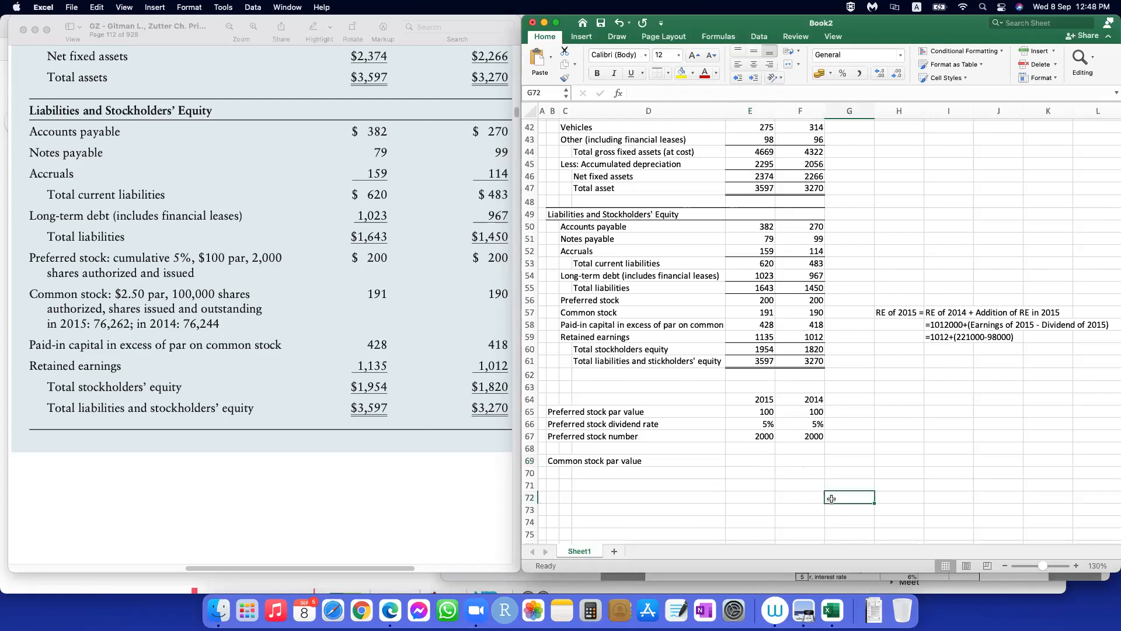
key("cmd+z")
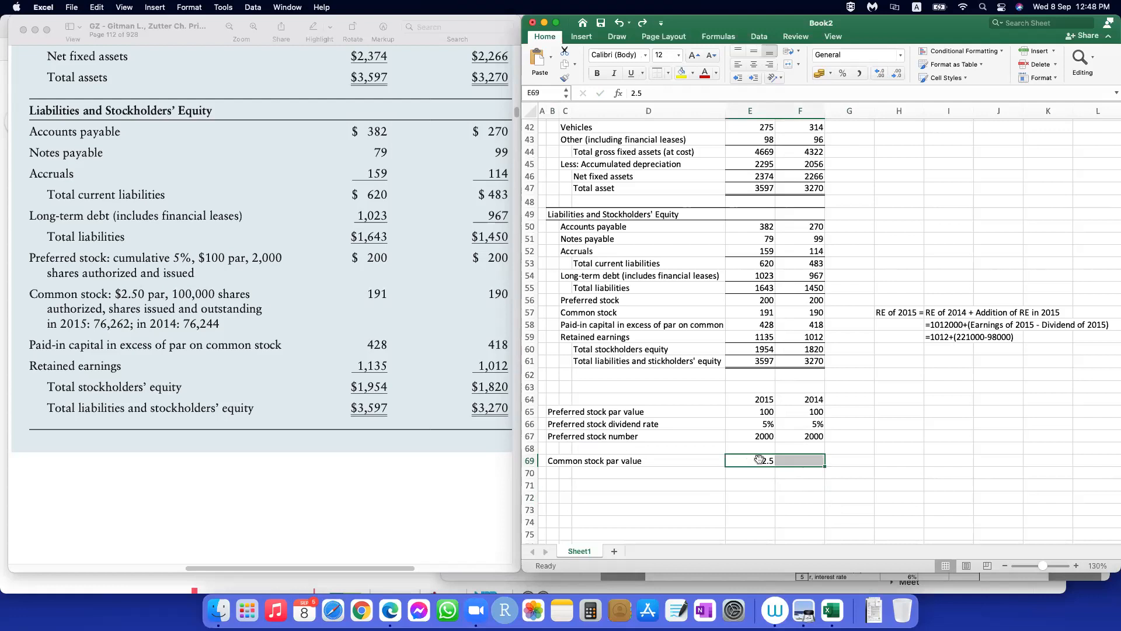
Step: Copy the 2015 common stock par value from E69 into F69 for 2014
left_click(756, 461)
left_click_drag(775, 465, 802, 459)
left_click(750, 484)
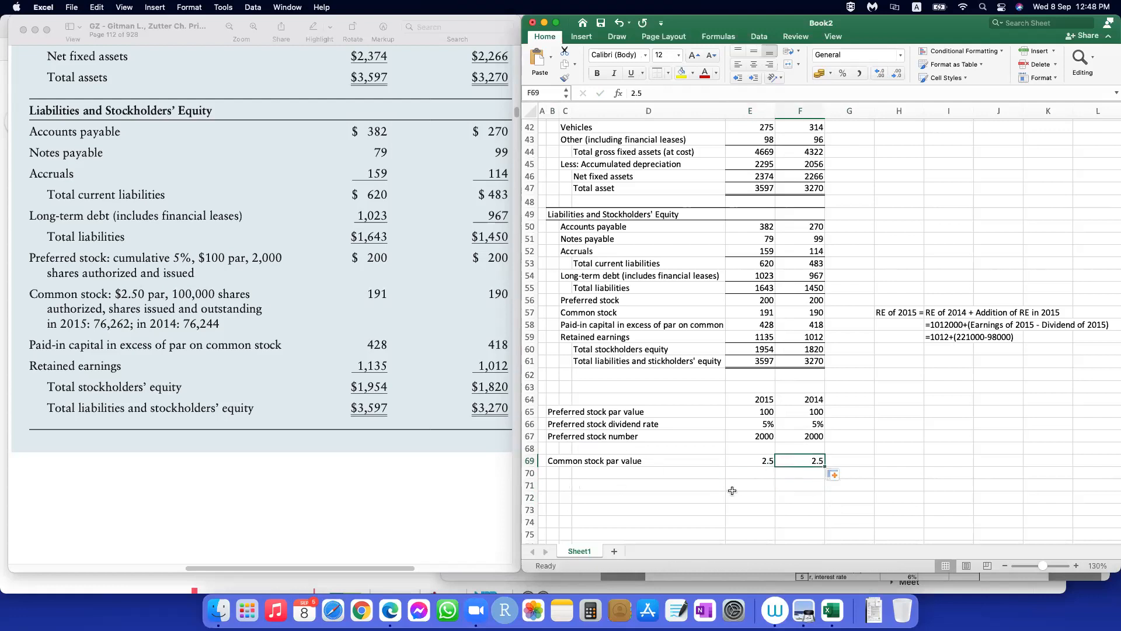
Step: Check the number of outstanding shares recorded above the balance sheet and the textbook text following the balance sheet table
left_click(555, 473)
key("super+z")
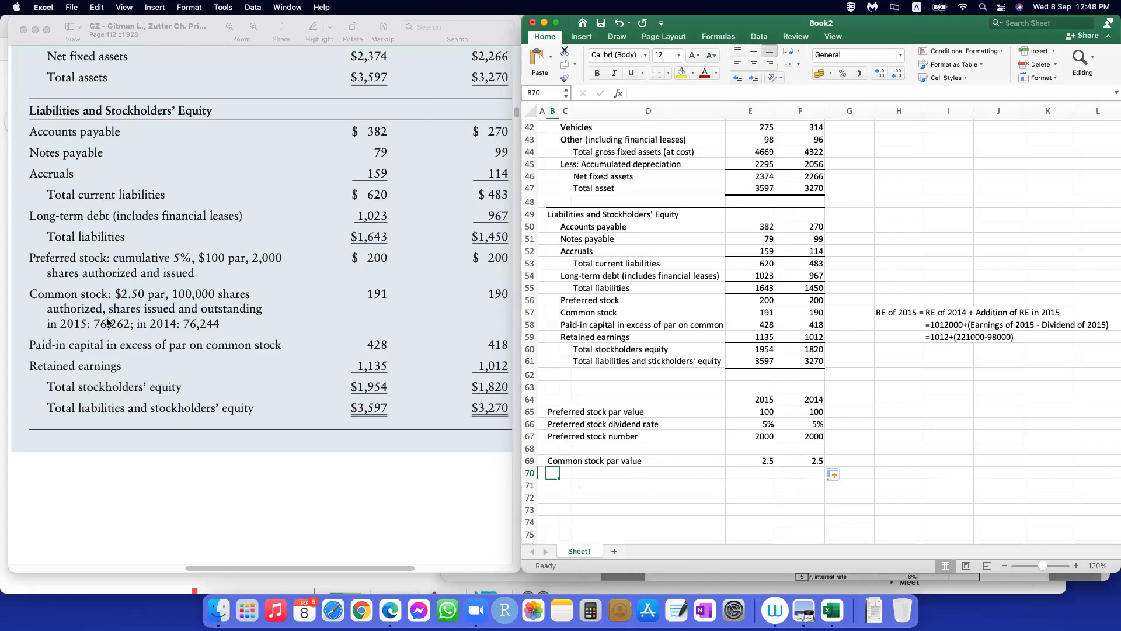
scroll(641, 302, "up", 8)
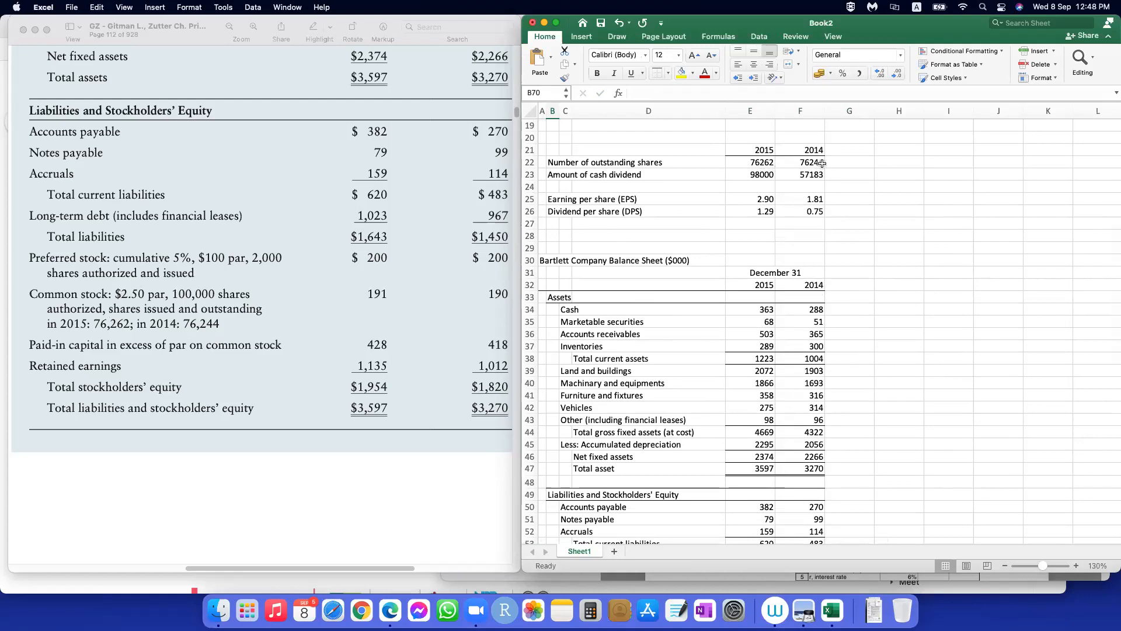
scroll(720, 413, "down", 9)
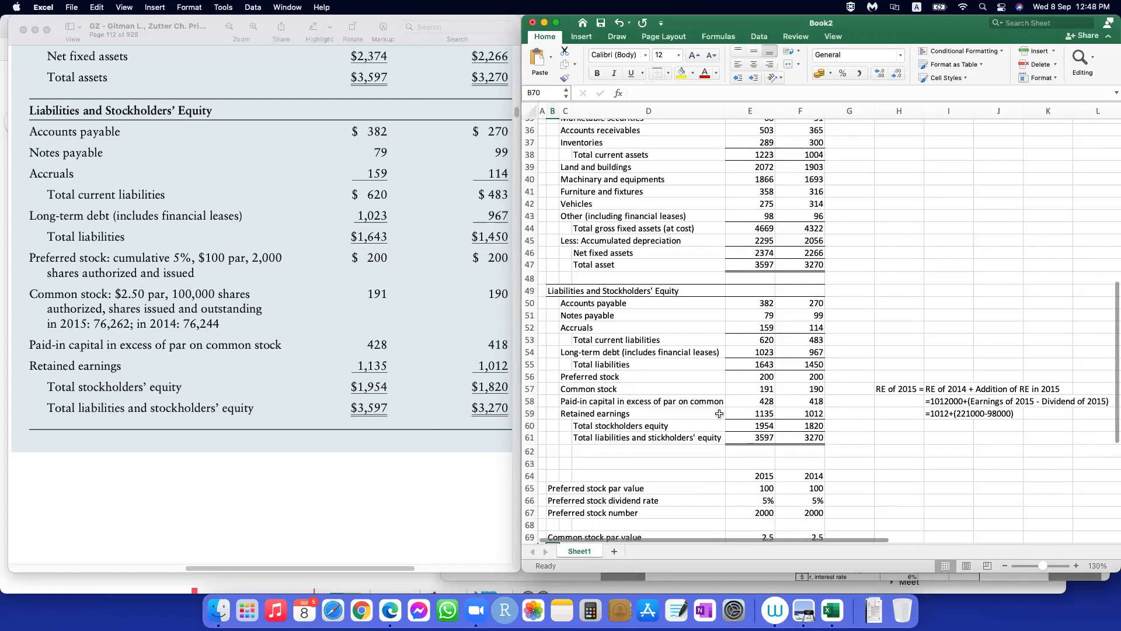
left_click(670, 450)
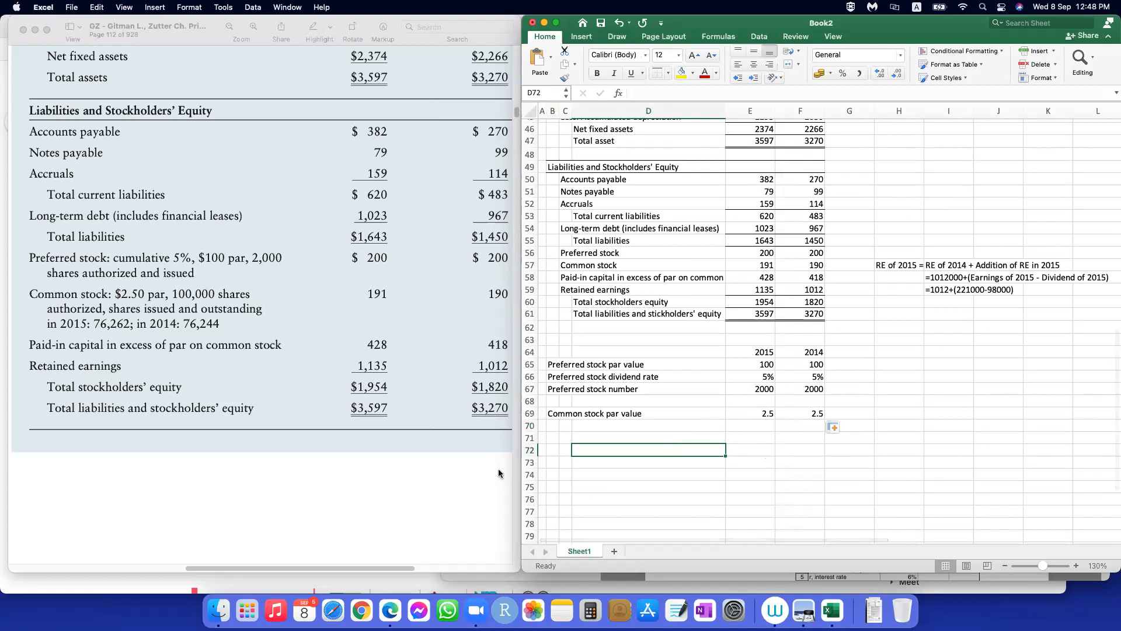
scroll(222, 445, "down", 10)
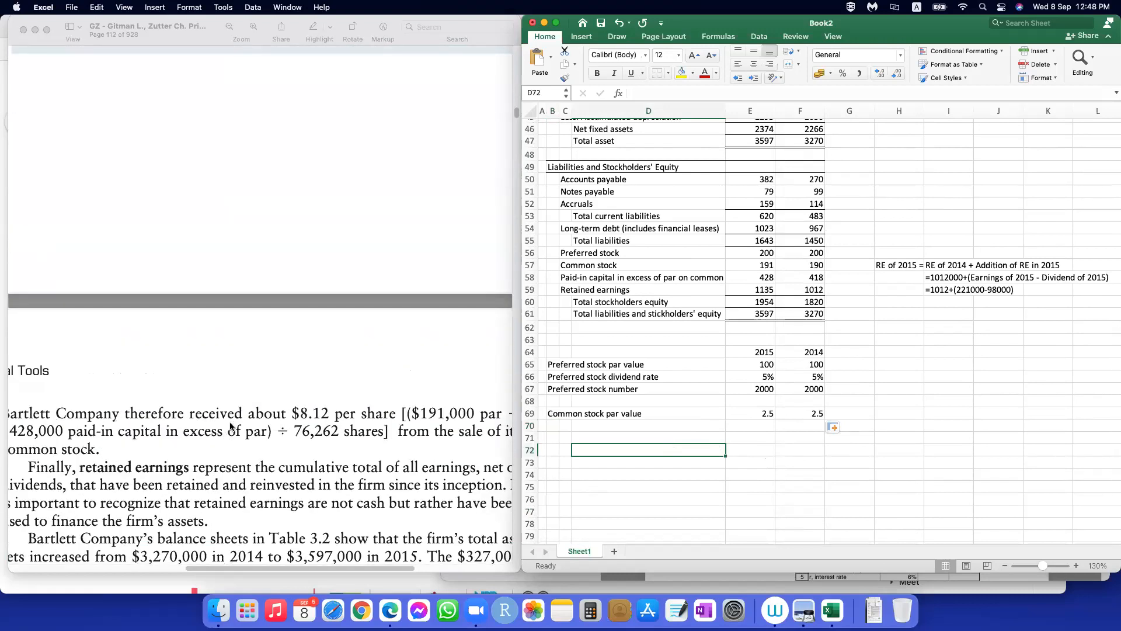
Step: Make the income statement title in A1 and the balance sheet title in A30 bold
left_click(860, 463)
scroll(695, 310, "up", 15)
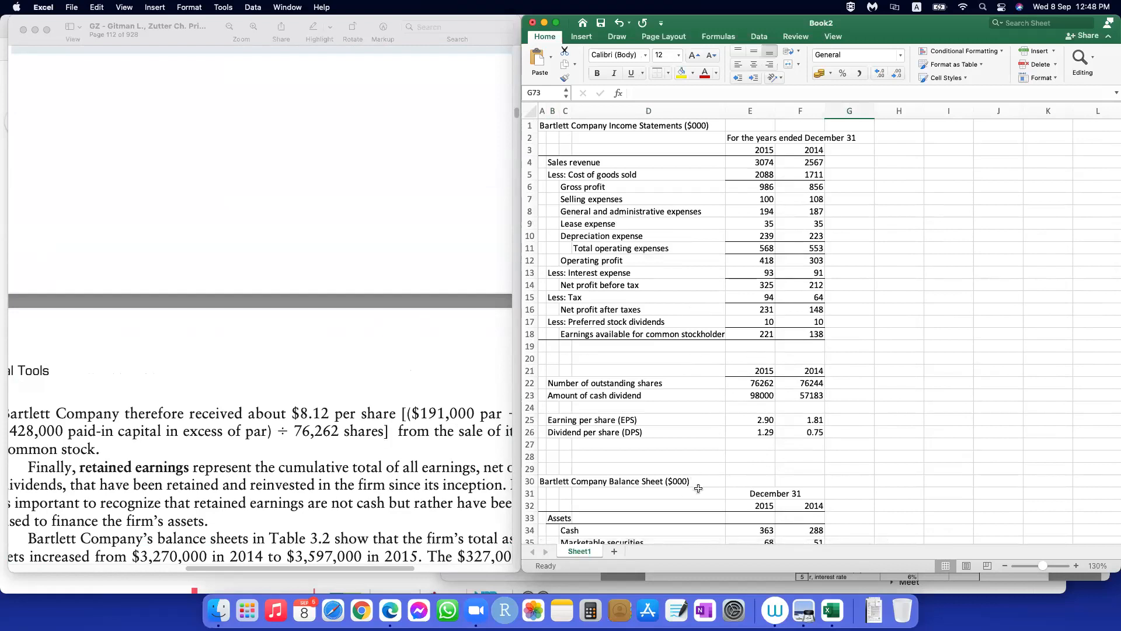
left_click(540, 125)
left_click(596, 73)
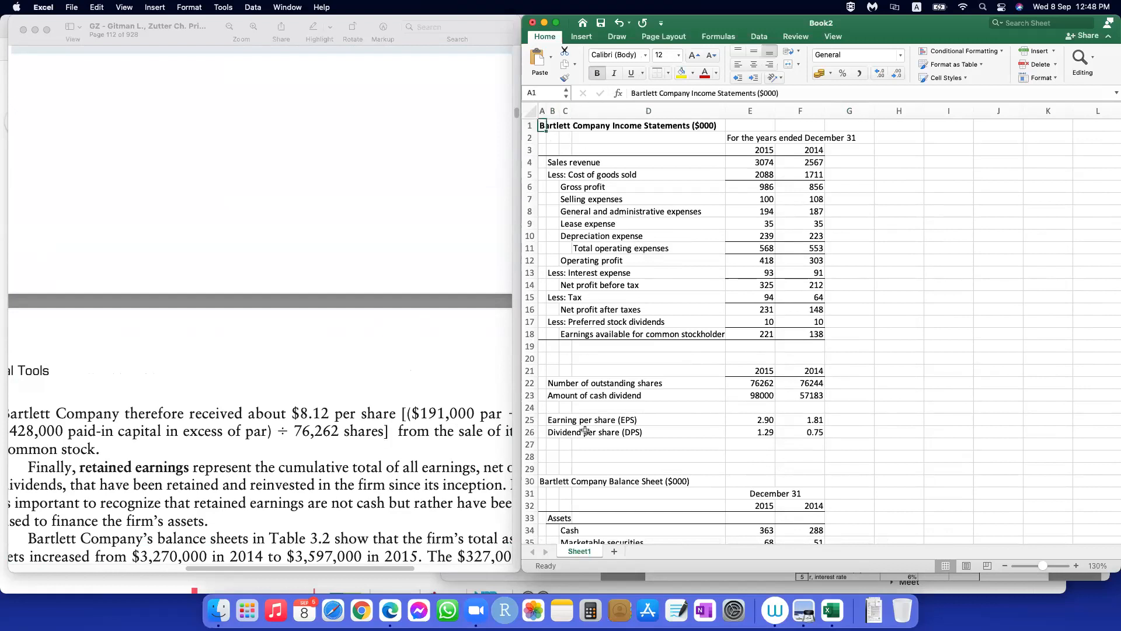
left_click(542, 480)
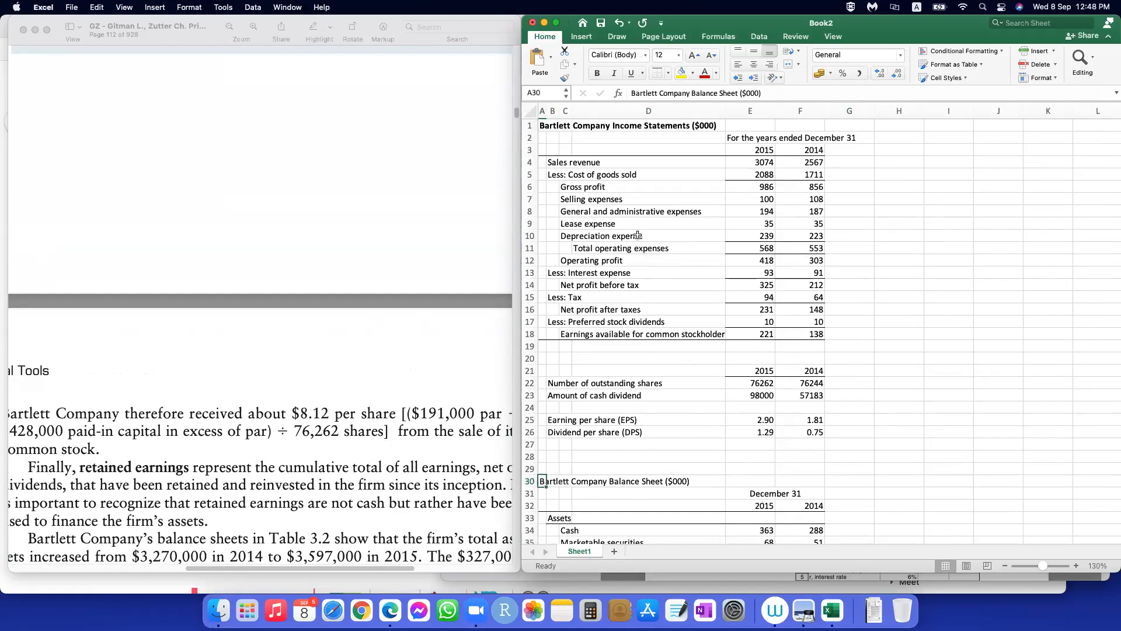
left_click(596, 73)
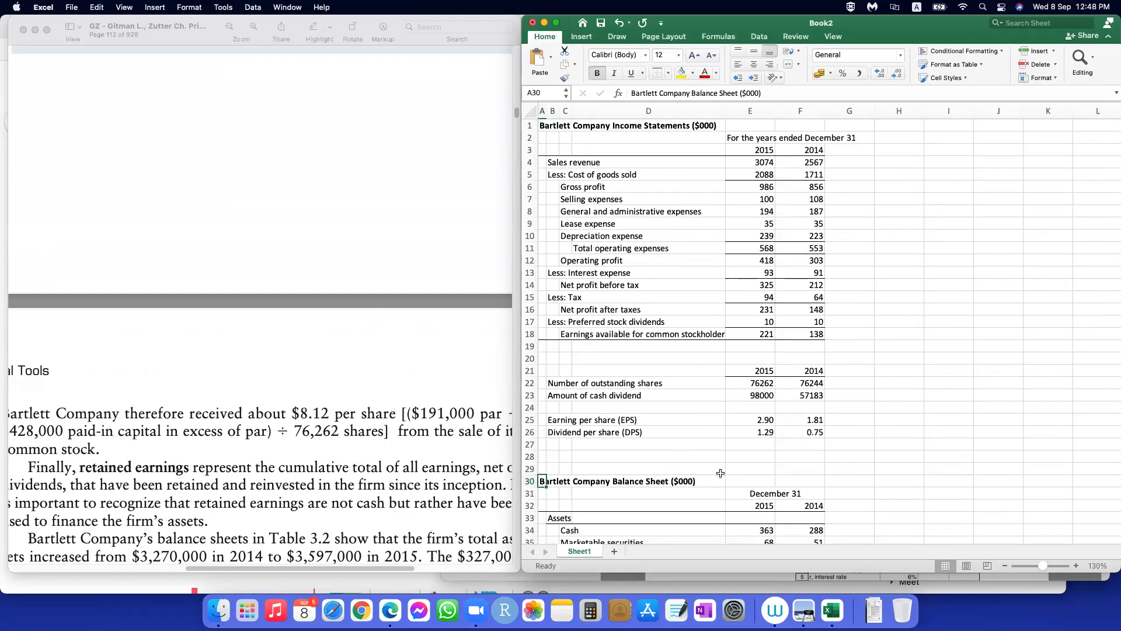
left_click(930, 460)
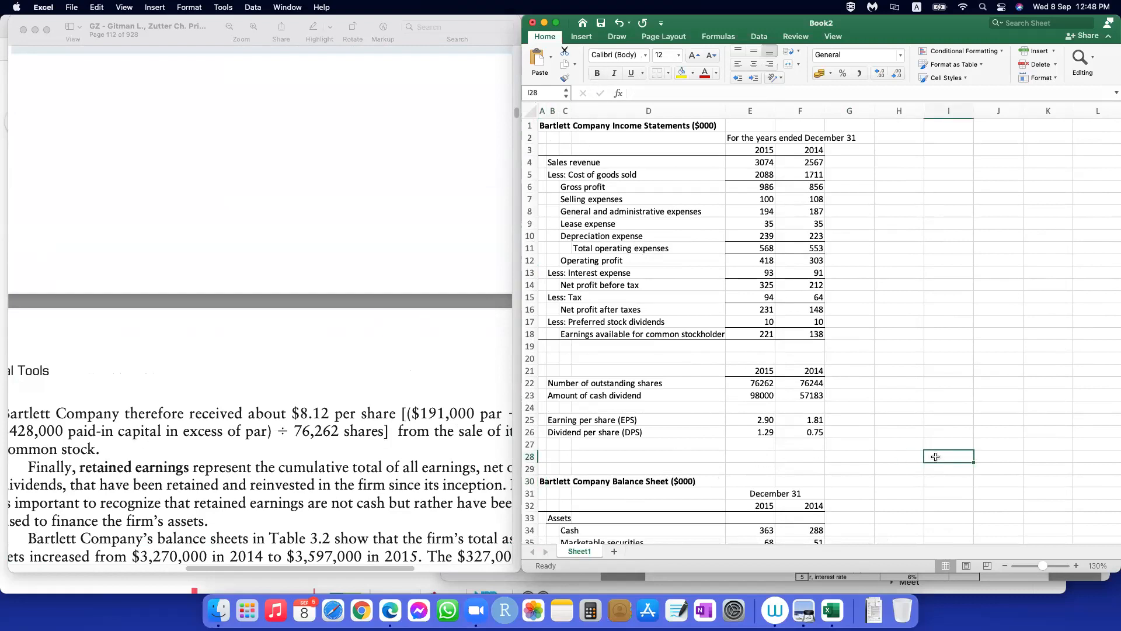
Step: Zoom out the textbook PDF and find Table 3.8, the summary of Bartlett Company ratios, on page 134
scroll(945, 426, "down", 10)
scroll(945, 426, "down", 2)
scroll(945, 426, "up", 6)
left_click(290, 387)
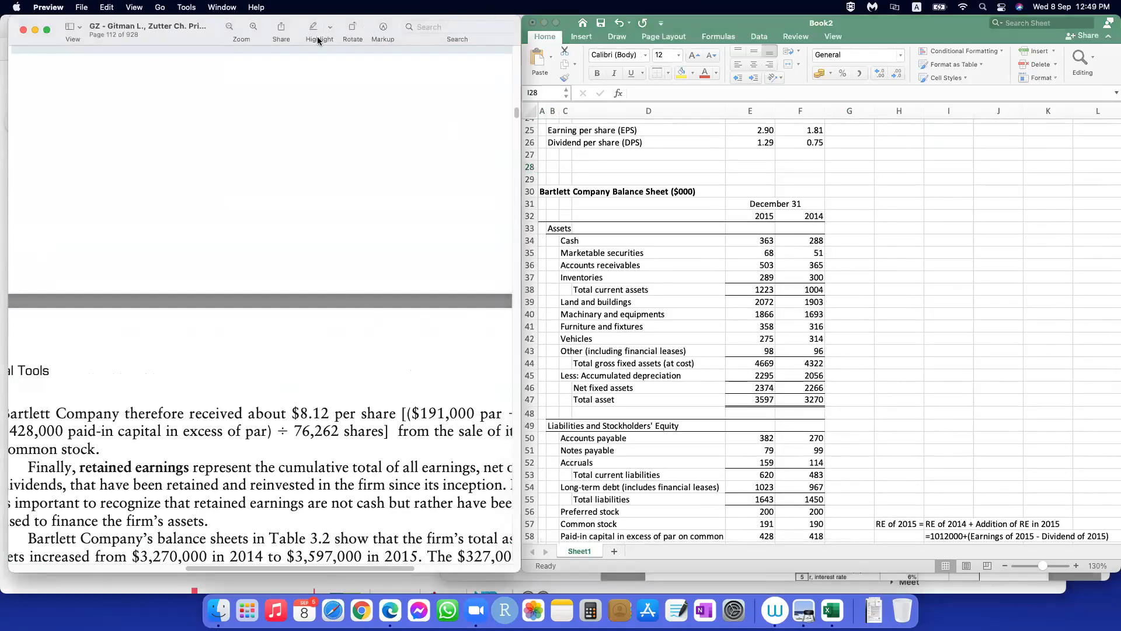
left_click(228, 27)
left_click(228, 29)
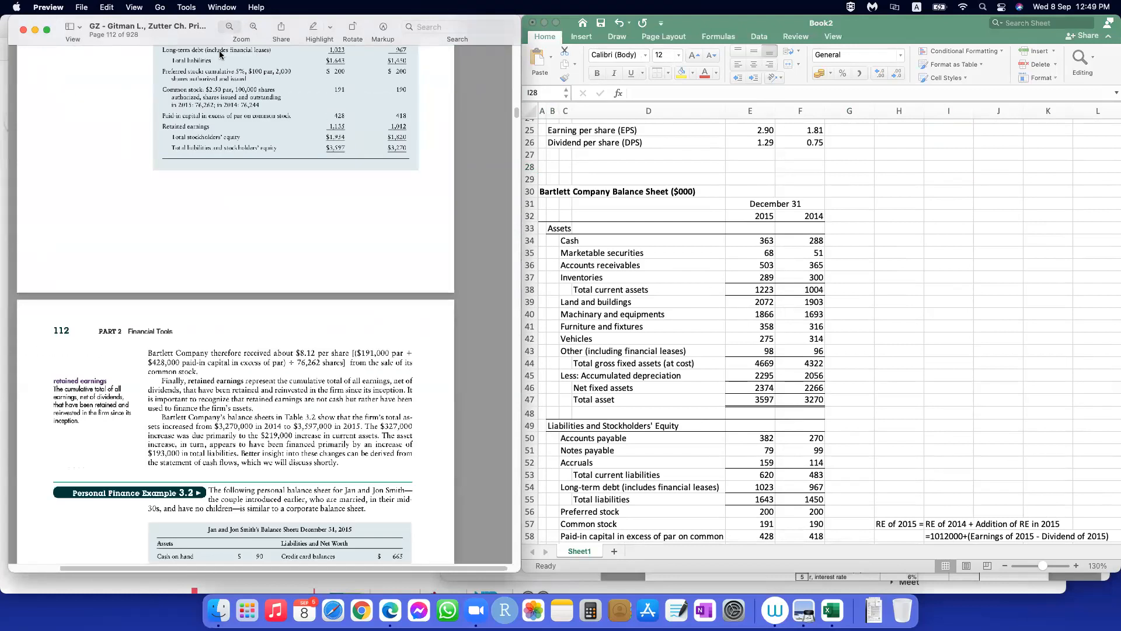
scroll(233, 384, "down", 20)
scroll(232, 385, "down", 15)
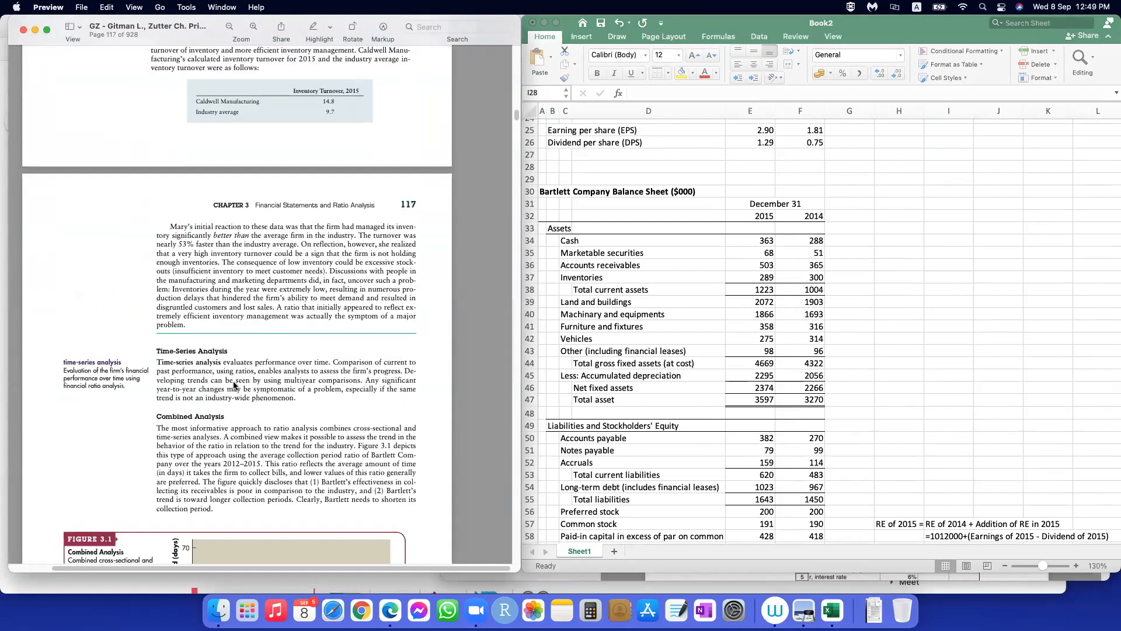
scroll(233, 385, "up", 8)
scroll(234, 382, "down", 20)
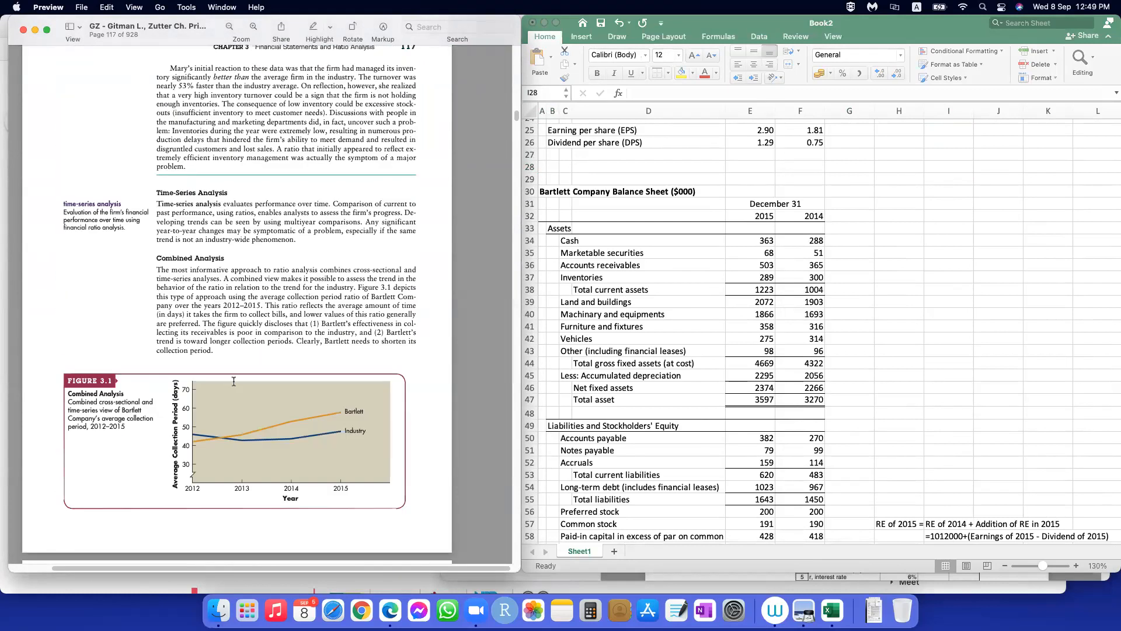
scroll(234, 382, "down", 20)
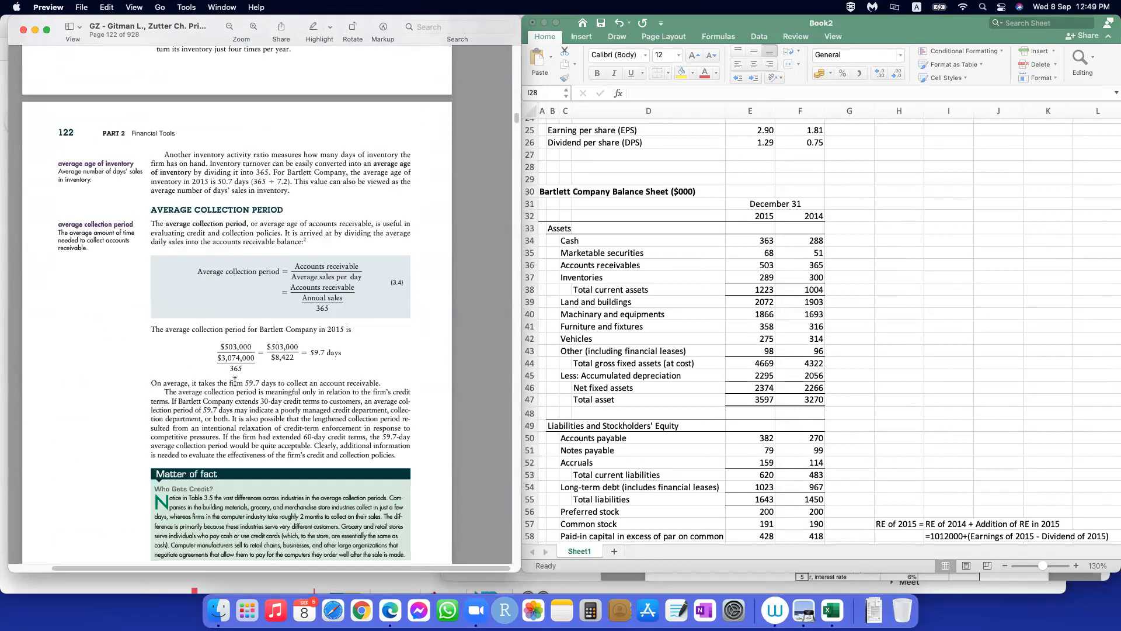
scroll(234, 382, "down", 20)
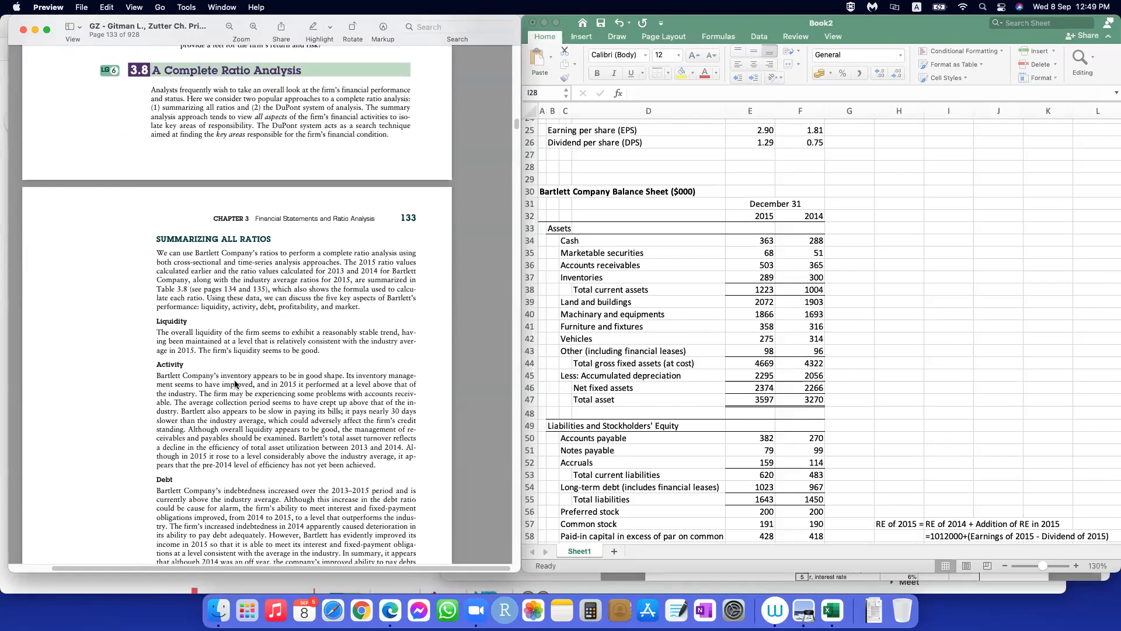
scroll(235, 383, "down", 10)
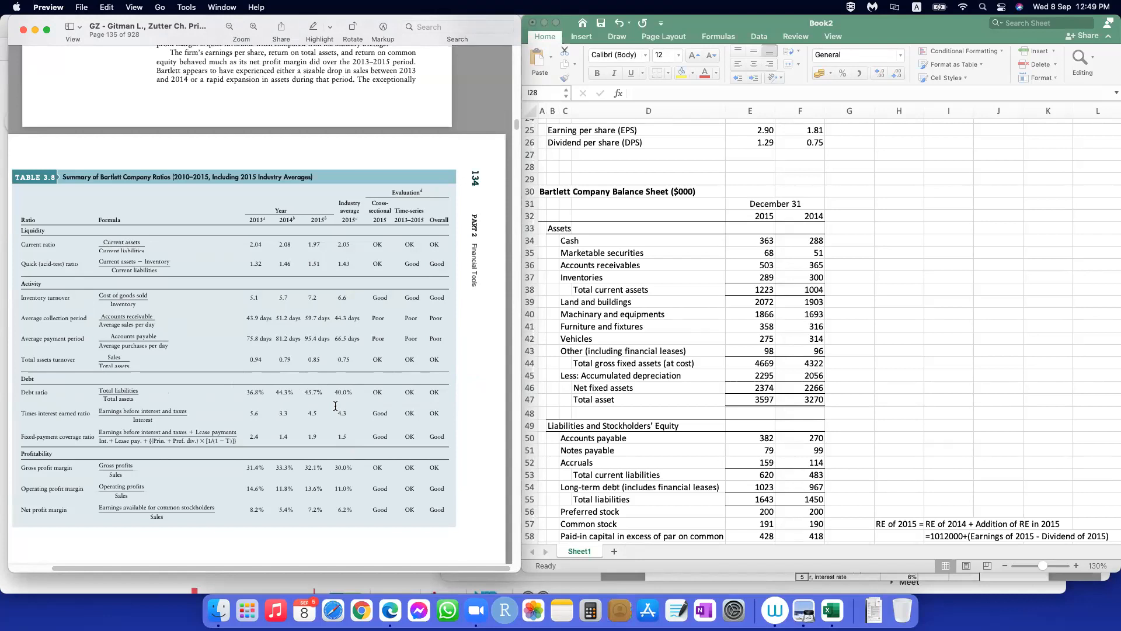
Step: Examine Table 3.8, Summary of Bartlett Company Ratios, and the Summarizing All Ratios text in the textbook on pages 133 to 135
scroll(336, 406, "down", 10)
scroll(335, 405, "down", 5)
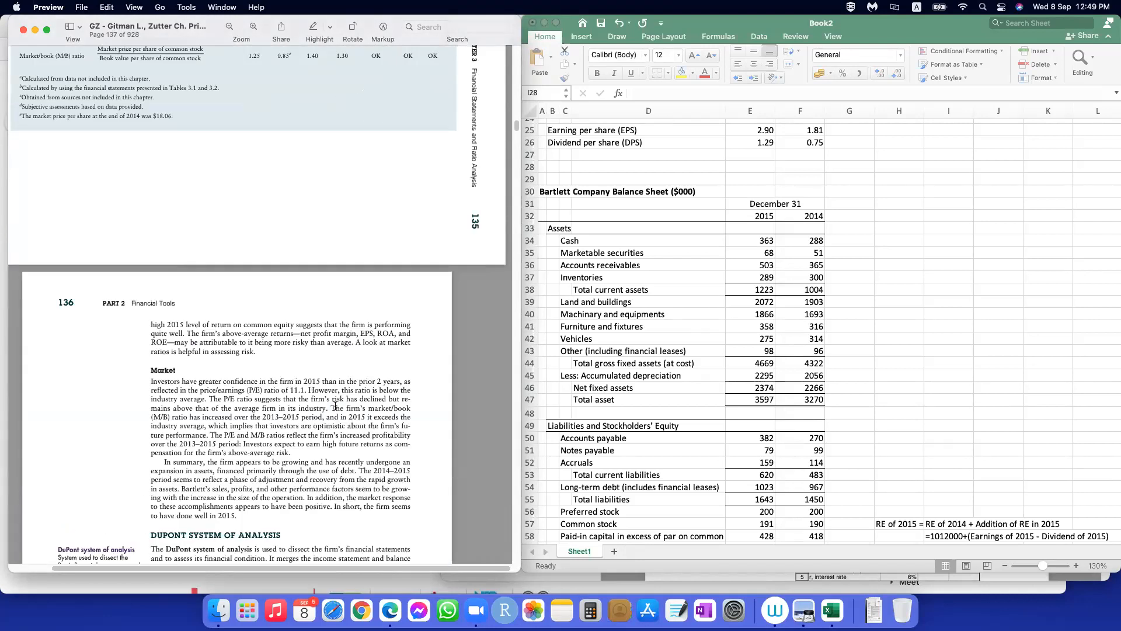
scroll(335, 406, "up", 15)
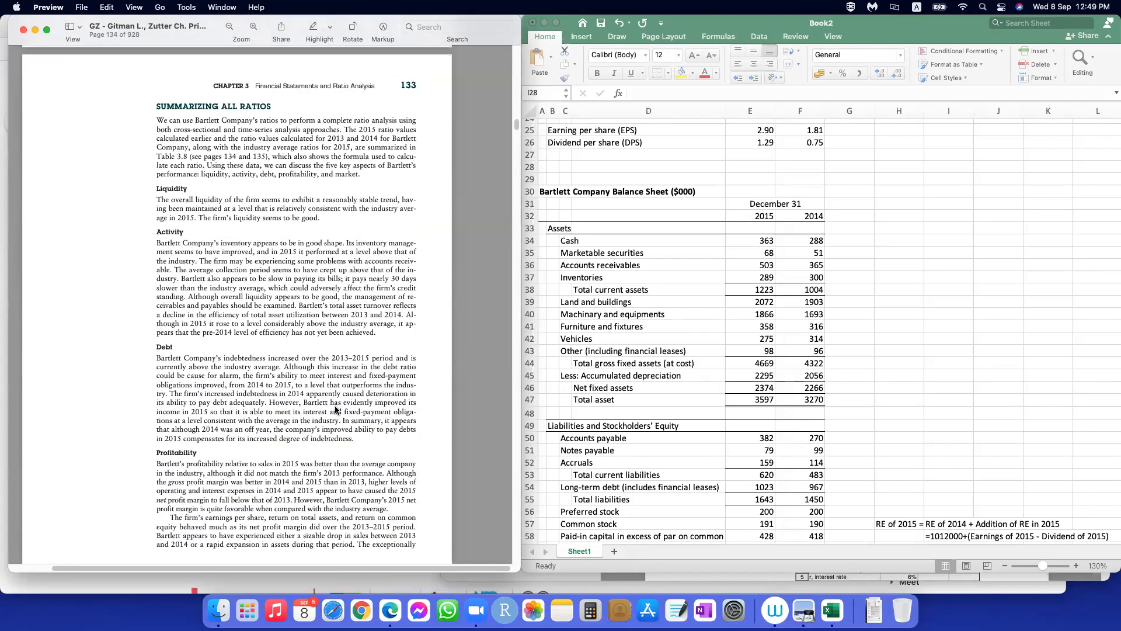
scroll(336, 409, "down", 5)
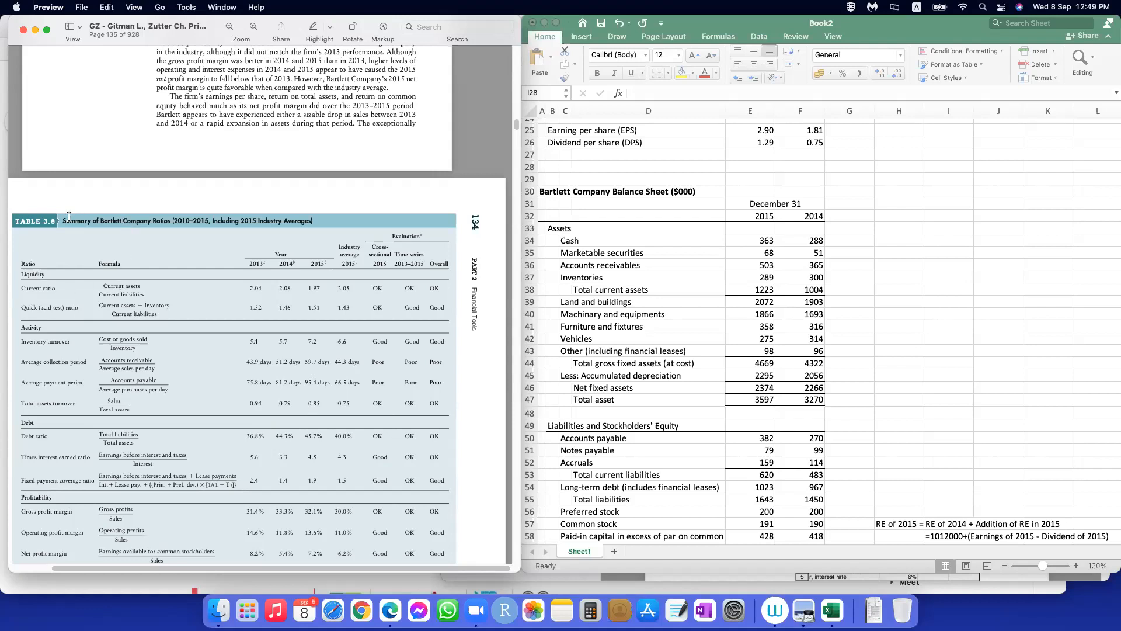
left_click_drag(66, 217, 194, 216)
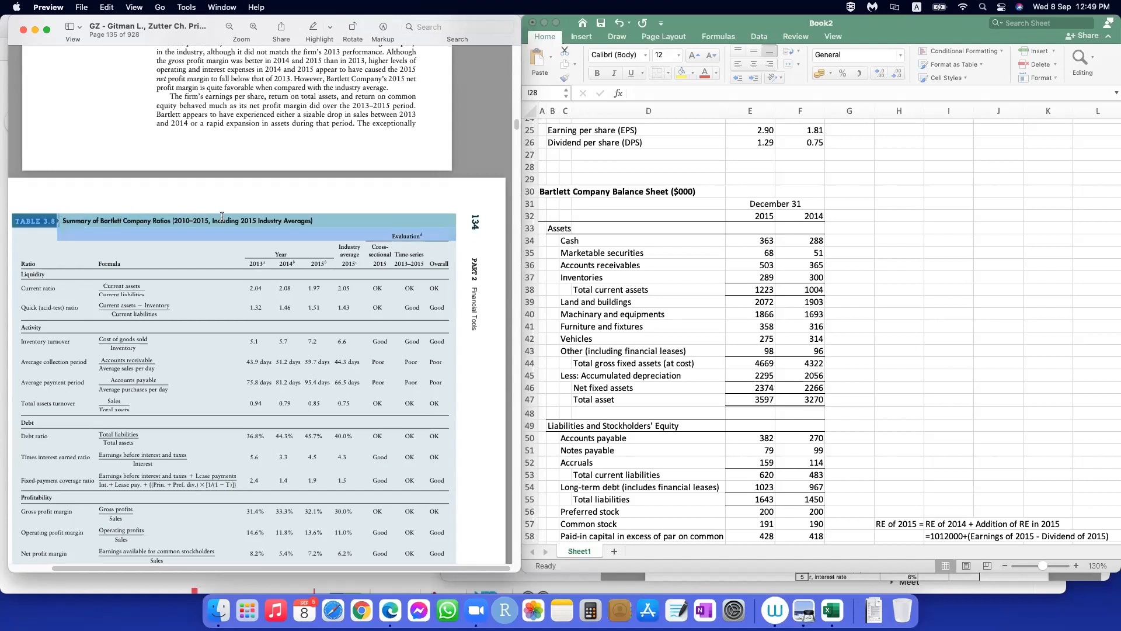
Step: Go back through the chapter's ratio sections to Table 3.2, the Bartlett Company Balance Sheets, on page 111
scroll(308, 435, "up", 20)
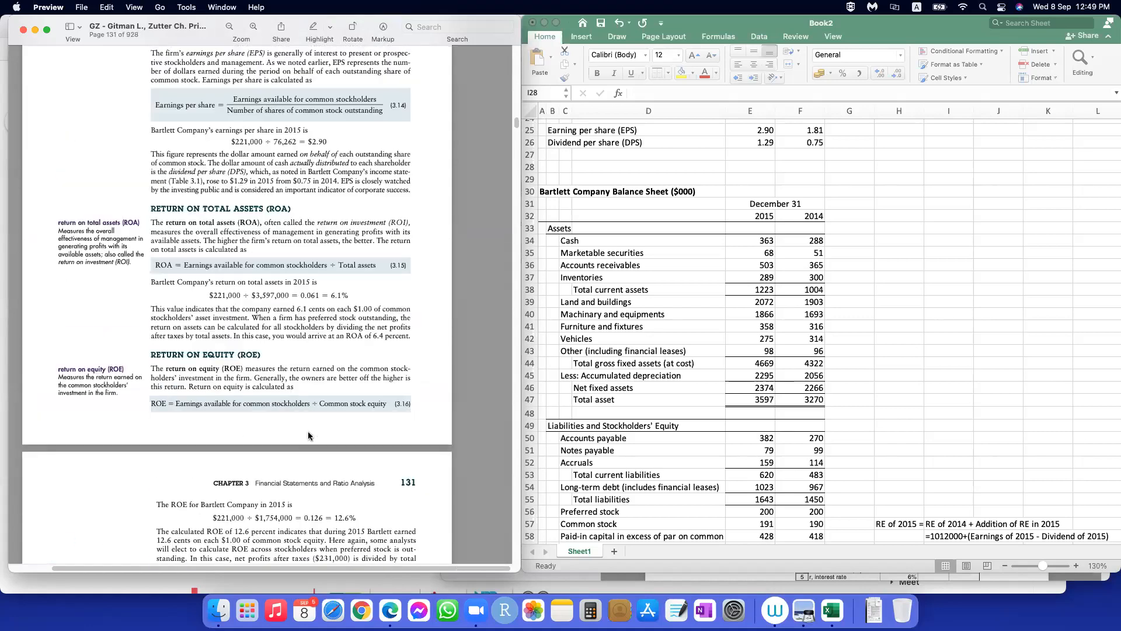
scroll(308, 435, "up", 20)
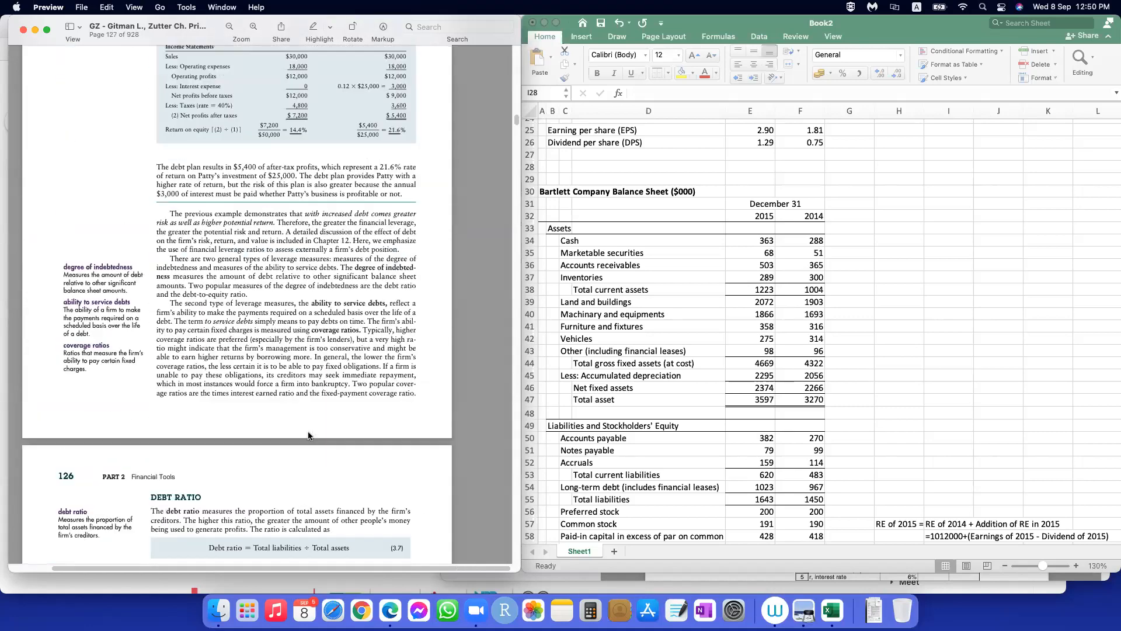
scroll(309, 435, "up", 20)
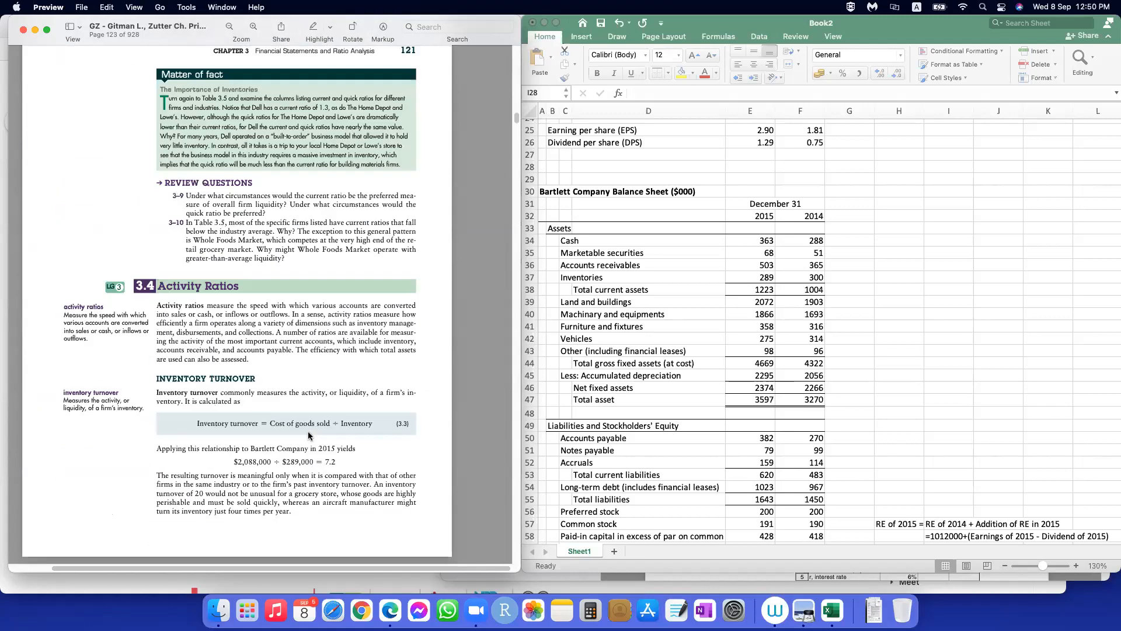
scroll(308, 434, "up", 20)
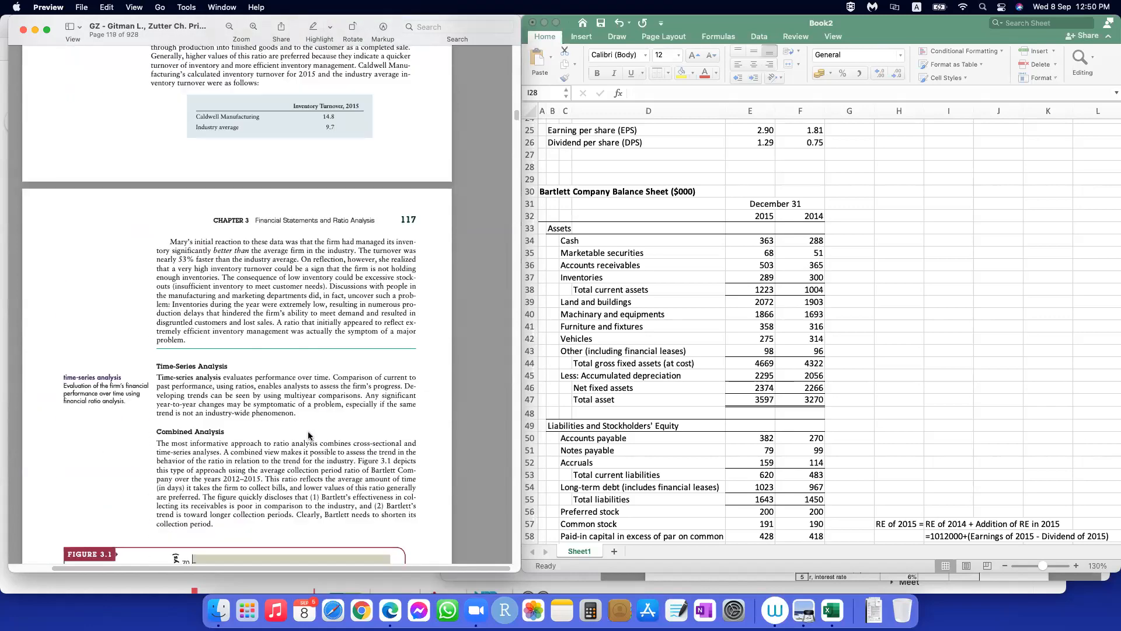
scroll(309, 435, "up", 8)
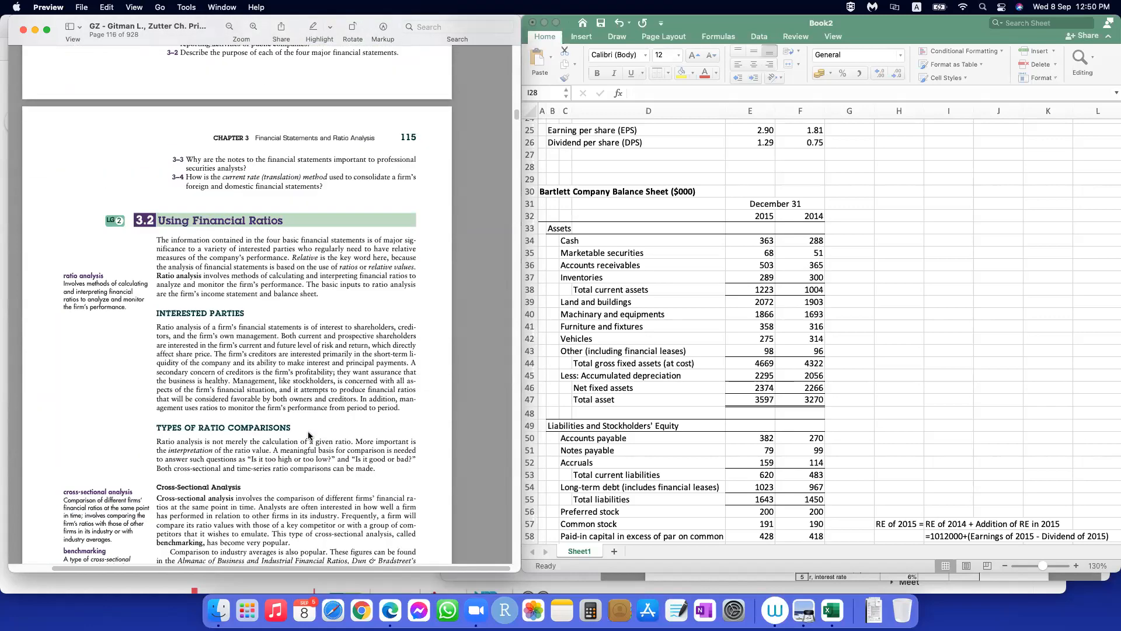
scroll(308, 435, "up", 20)
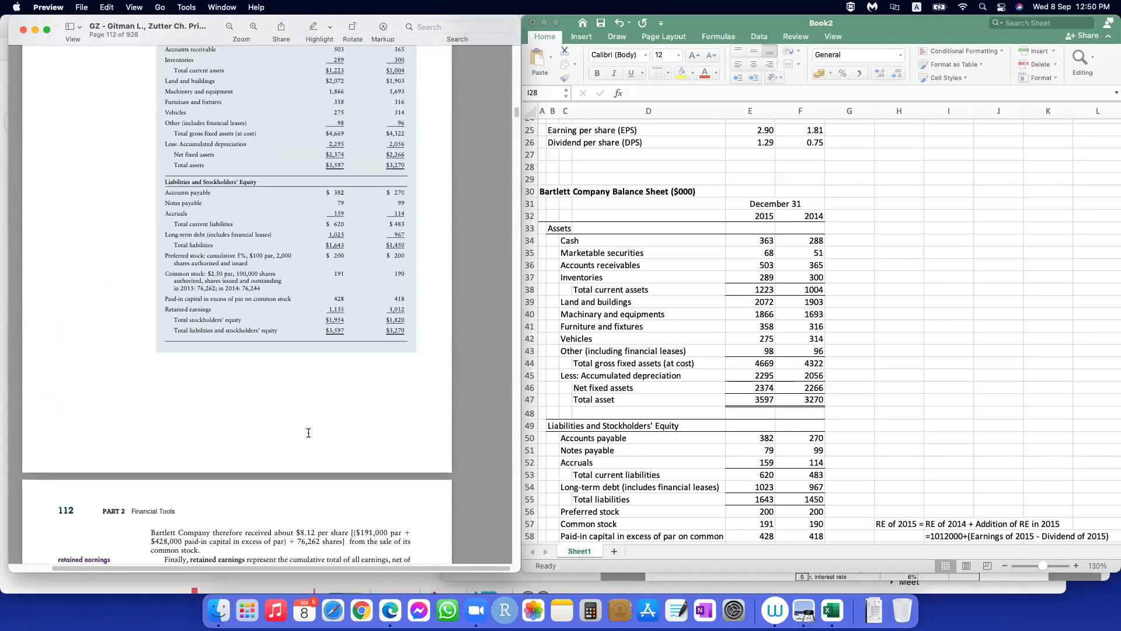
scroll(308, 434, "up", 5)
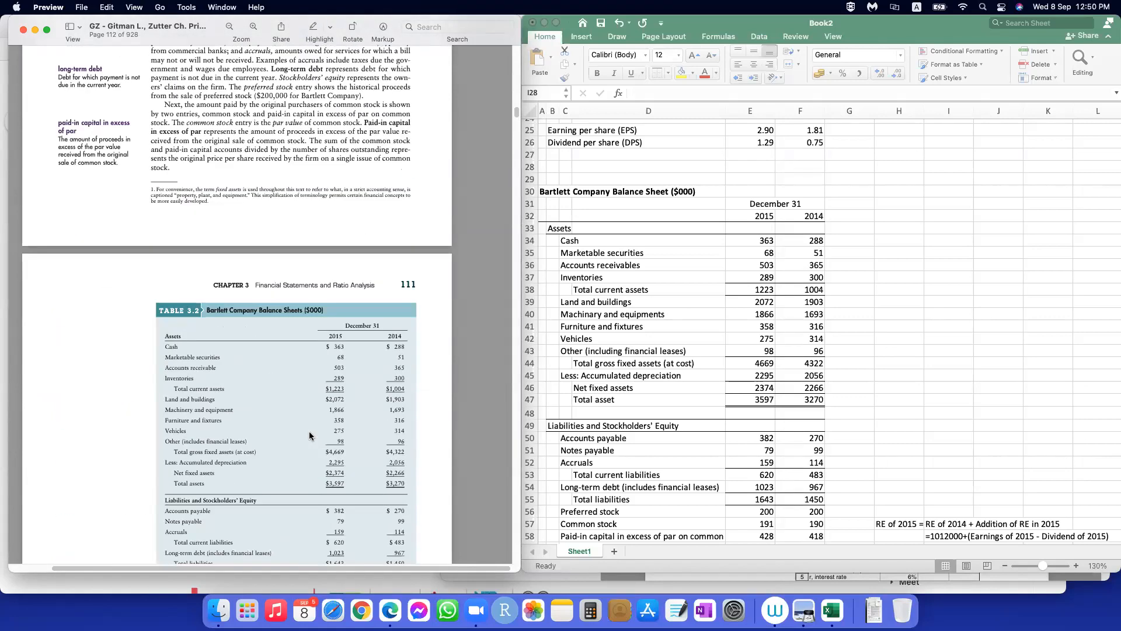
Step: Find section 3.3 Liquidity Ratios on page 119 and examine the current ratio formula and its 2015 calculation for Bartlett Company
scroll(309, 435, "down", 15)
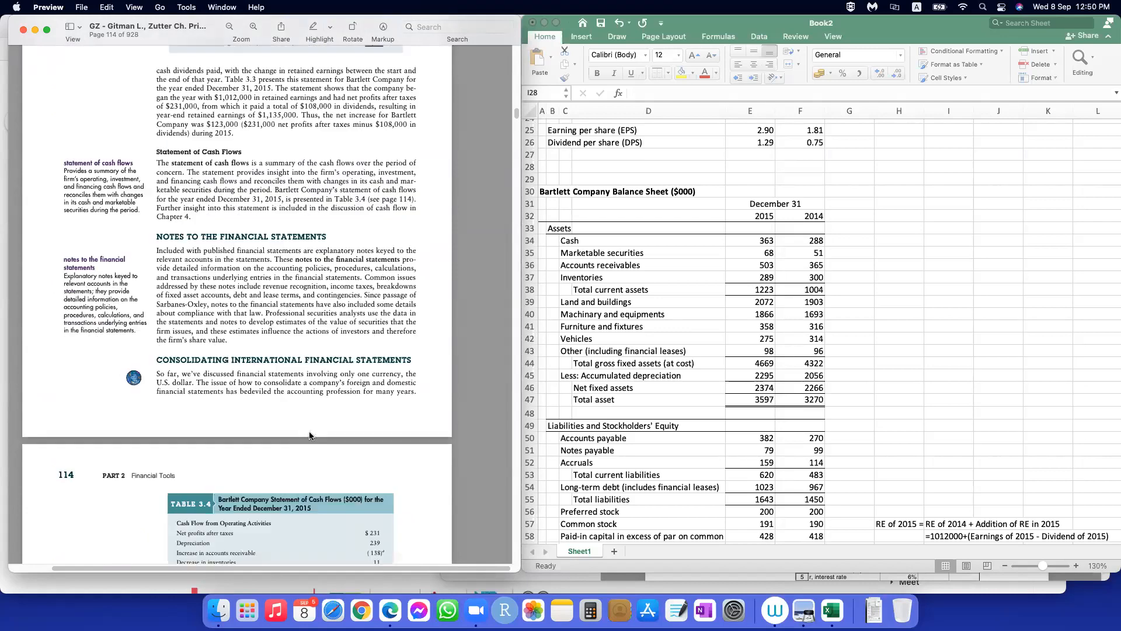
scroll(310, 434, "down", 20)
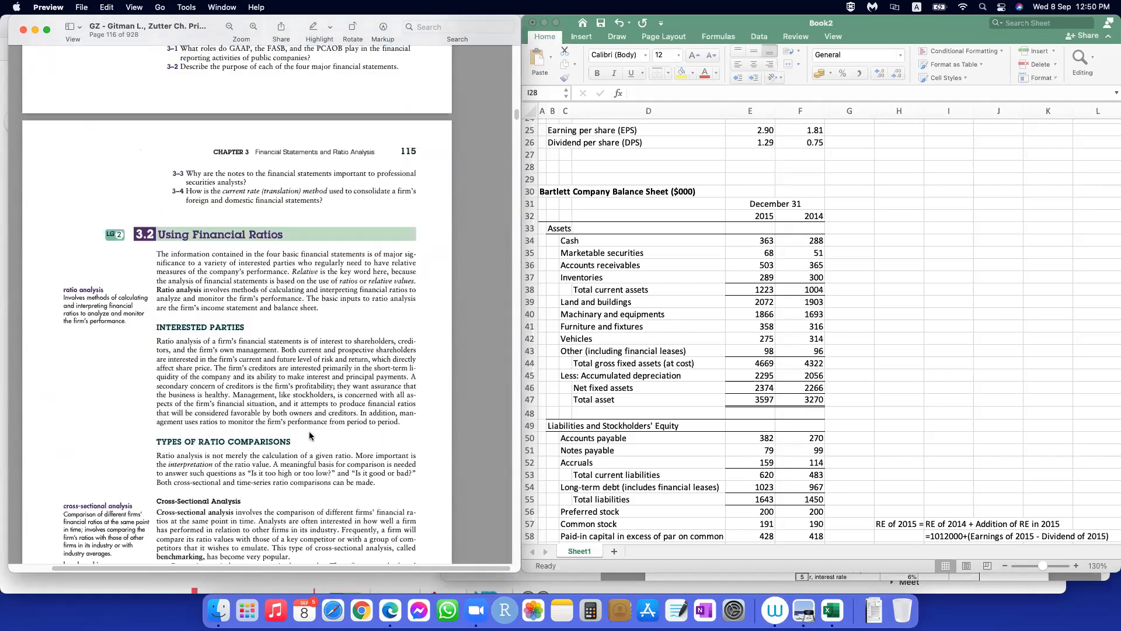
scroll(310, 435, "down", 20)
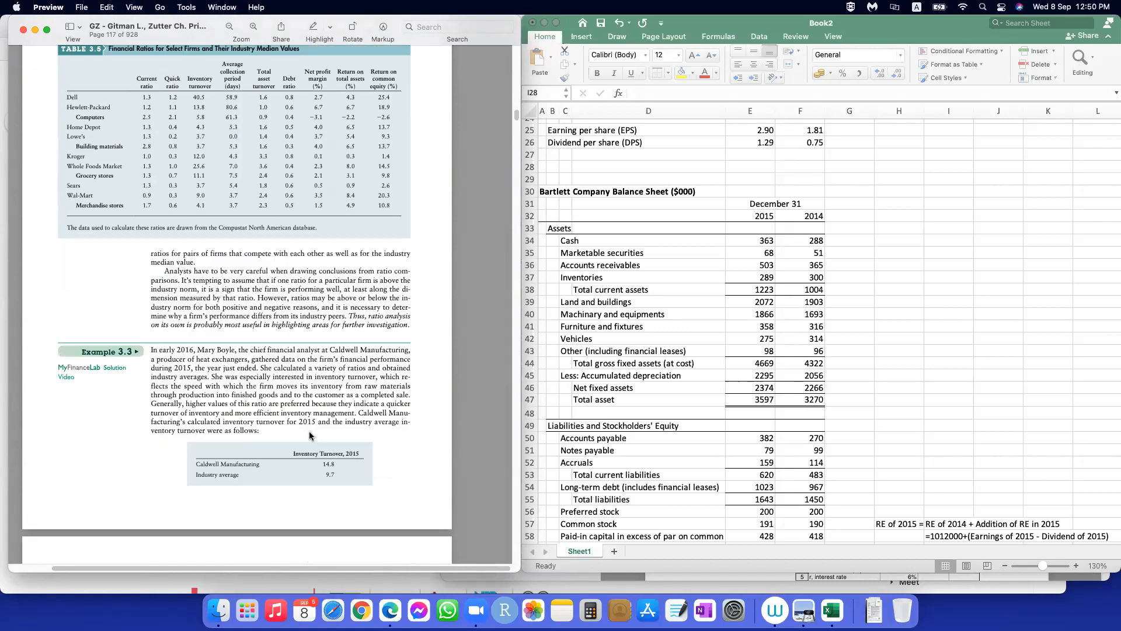
scroll(309, 435, "down", 15)
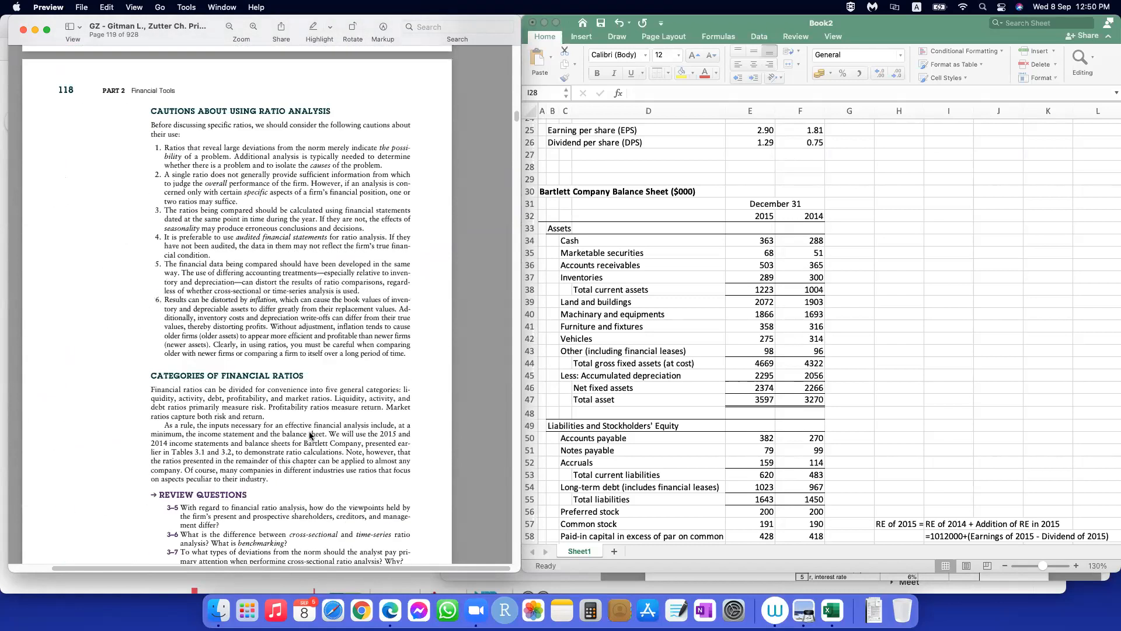
scroll(309, 435, "down", 8)
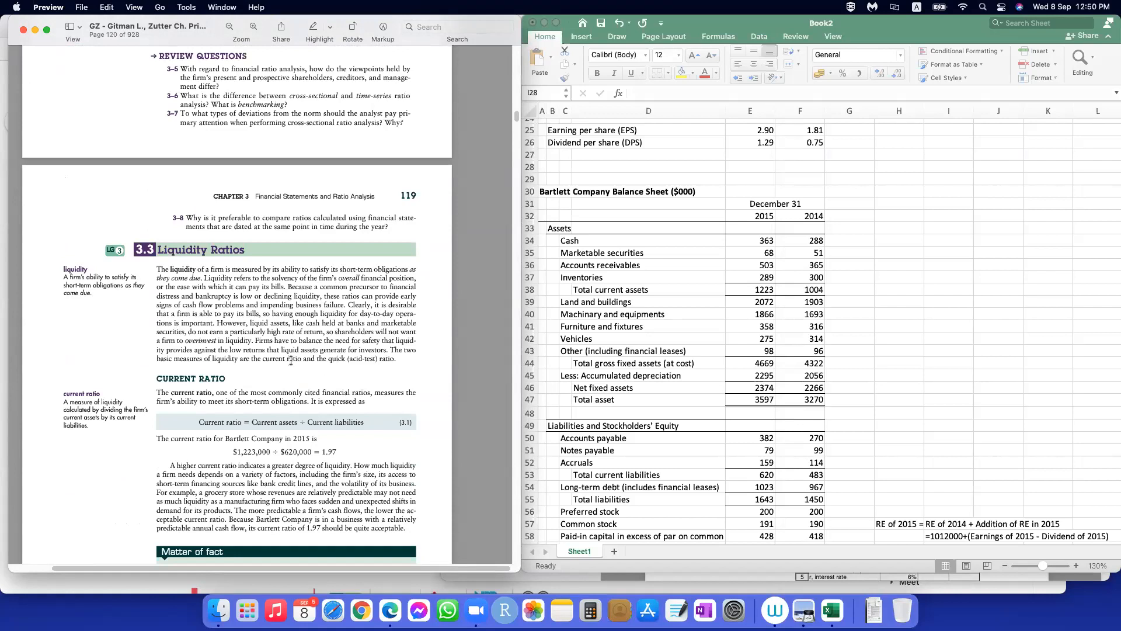
scroll(228, 368, "down", 3)
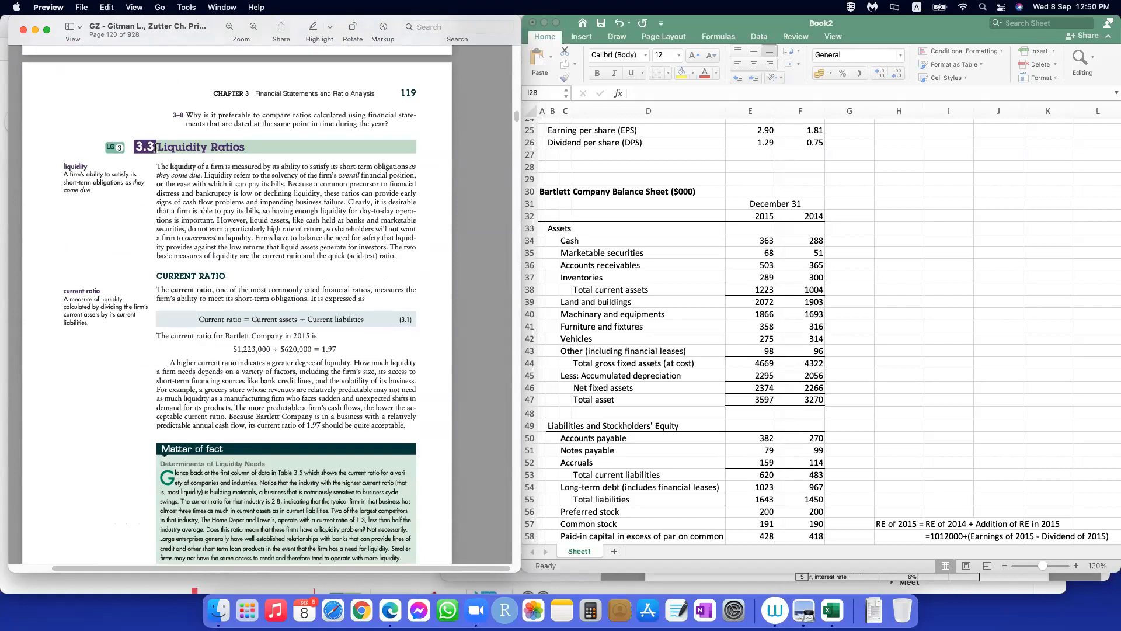
left_click_drag(158, 148, 243, 147)
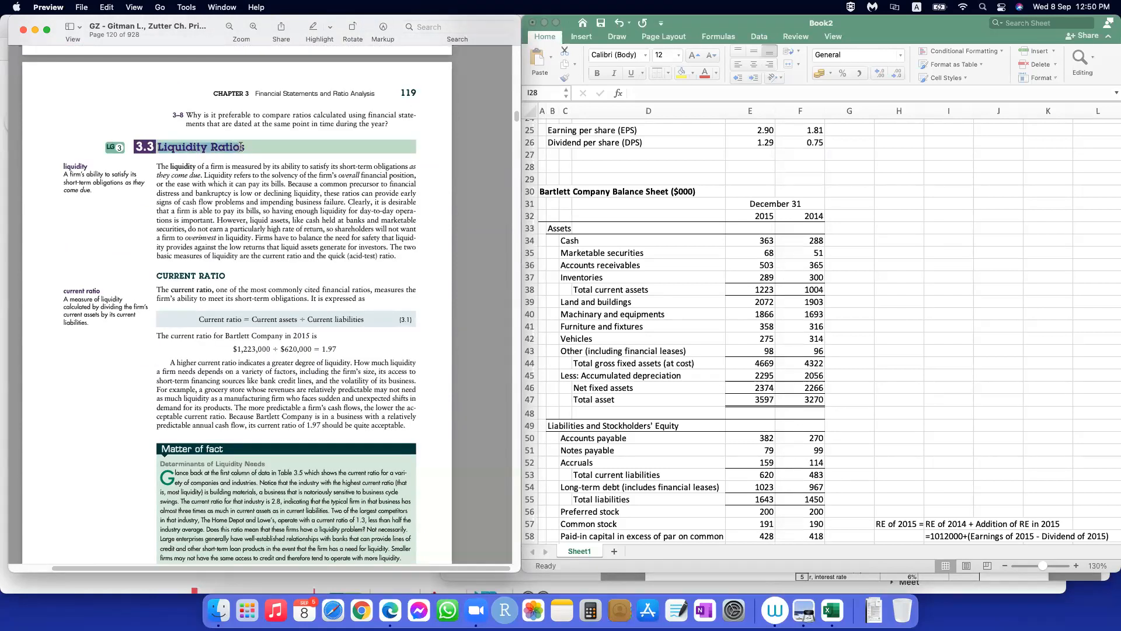
left_click_drag(155, 274, 240, 276)
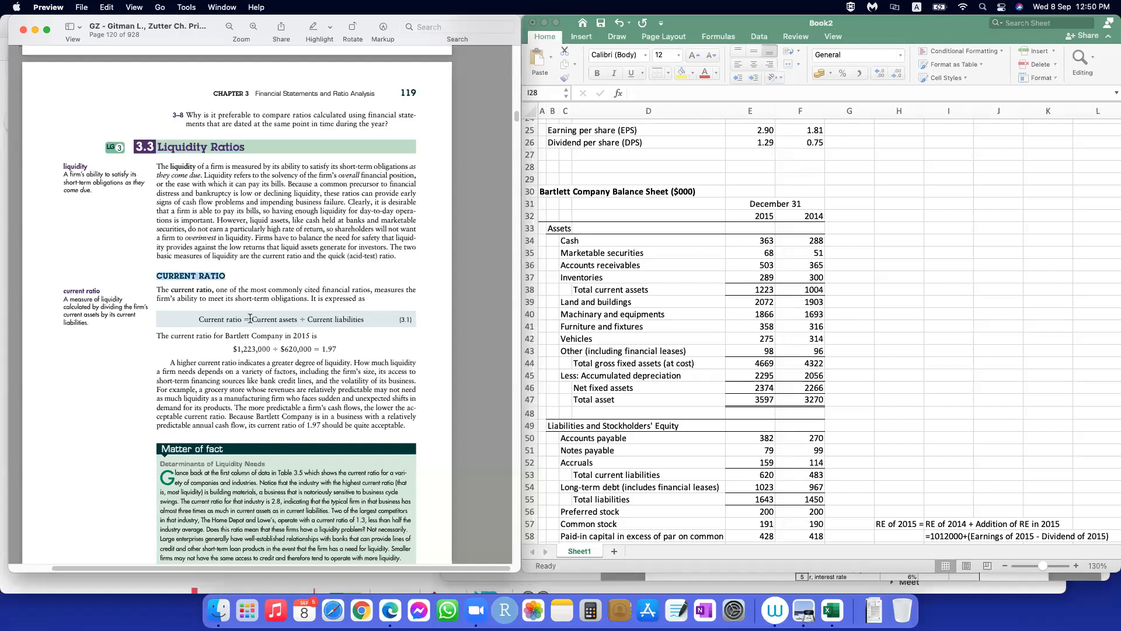
left_click_drag(199, 317, 365, 319)
left_click_drag(232, 348, 308, 349)
left_click_drag(137, 144, 308, 435)
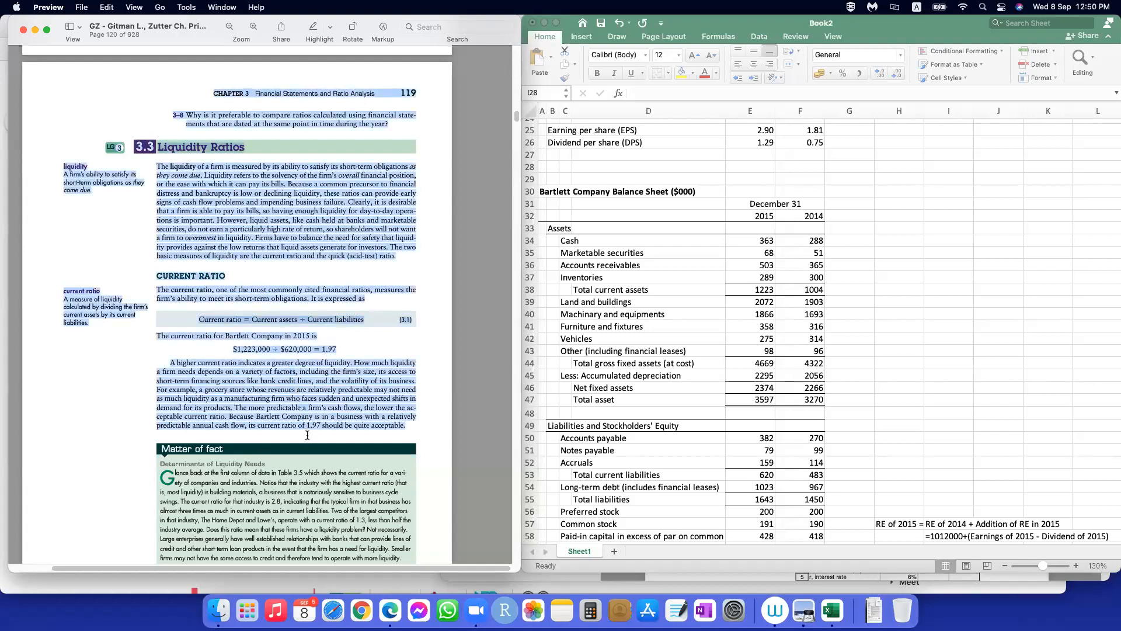
Step: Look back over the textbook pages before the liquidity section, from Table 3.5 through the cash flow statement to page 112
scroll(306, 345, "up", 20)
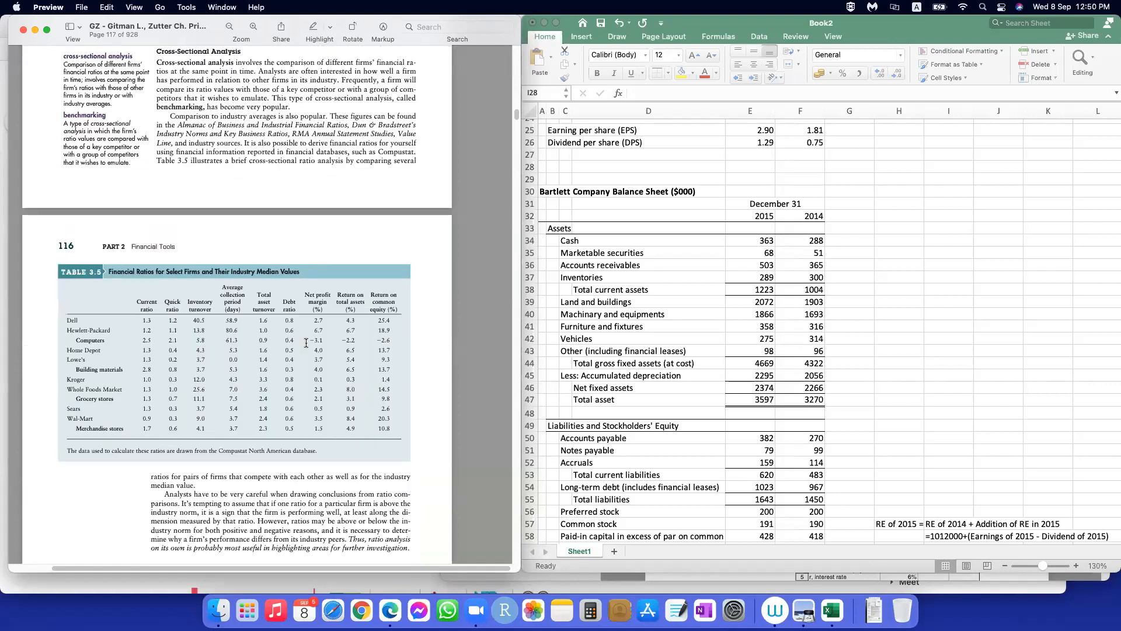
scroll(306, 343, "up", 5)
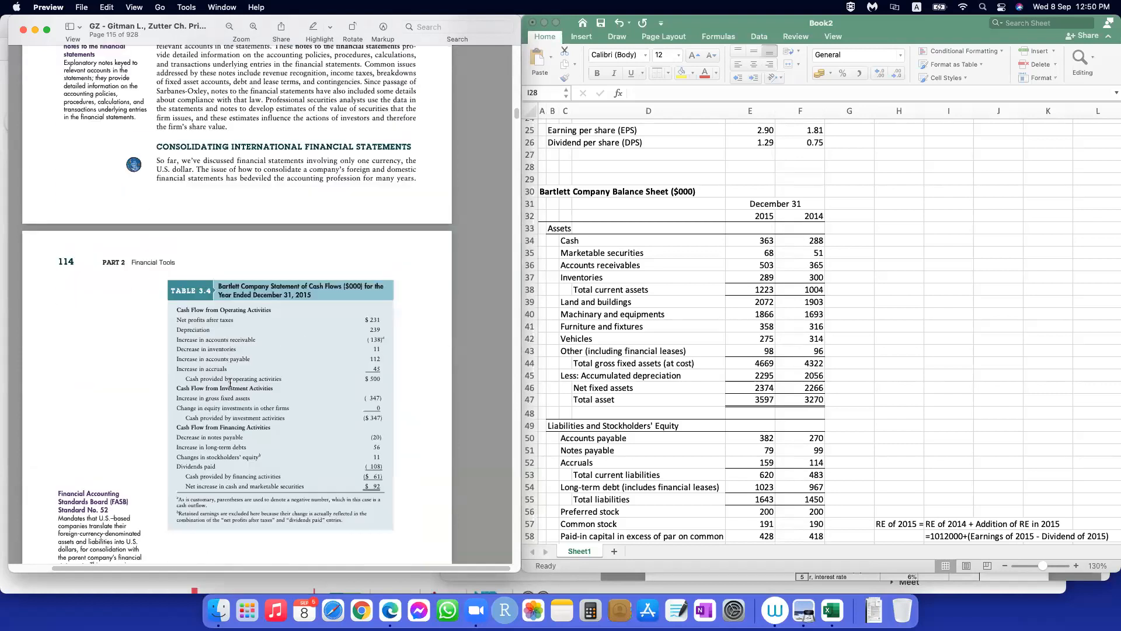
scroll(295, 338, "up", 15)
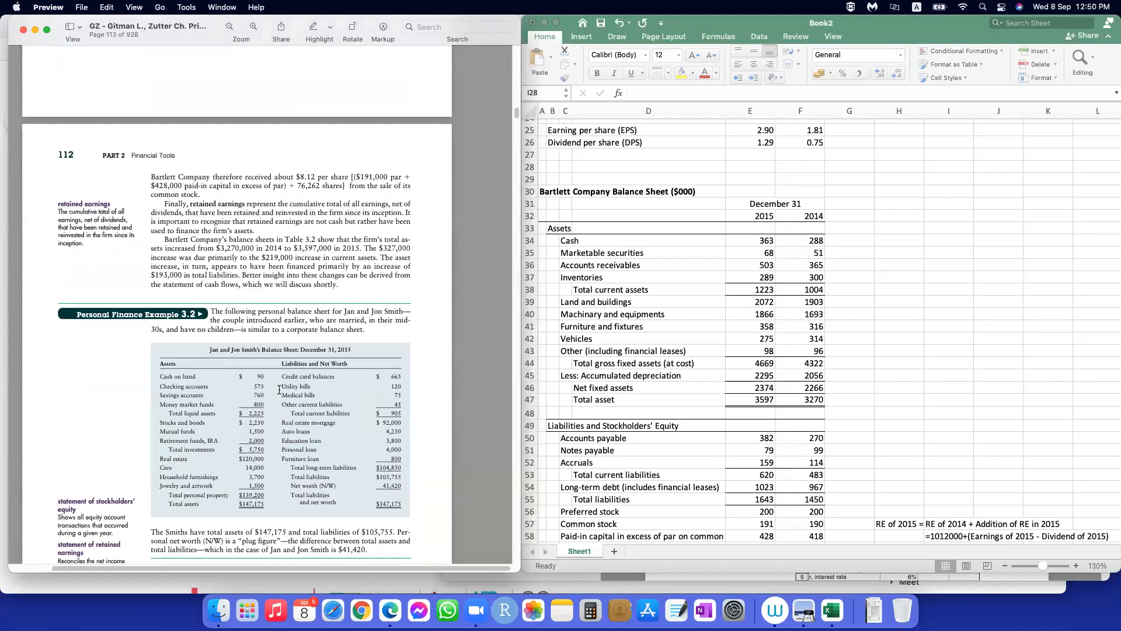
scroll(280, 388, "up", 15)
scroll(262, 339, "down", 20)
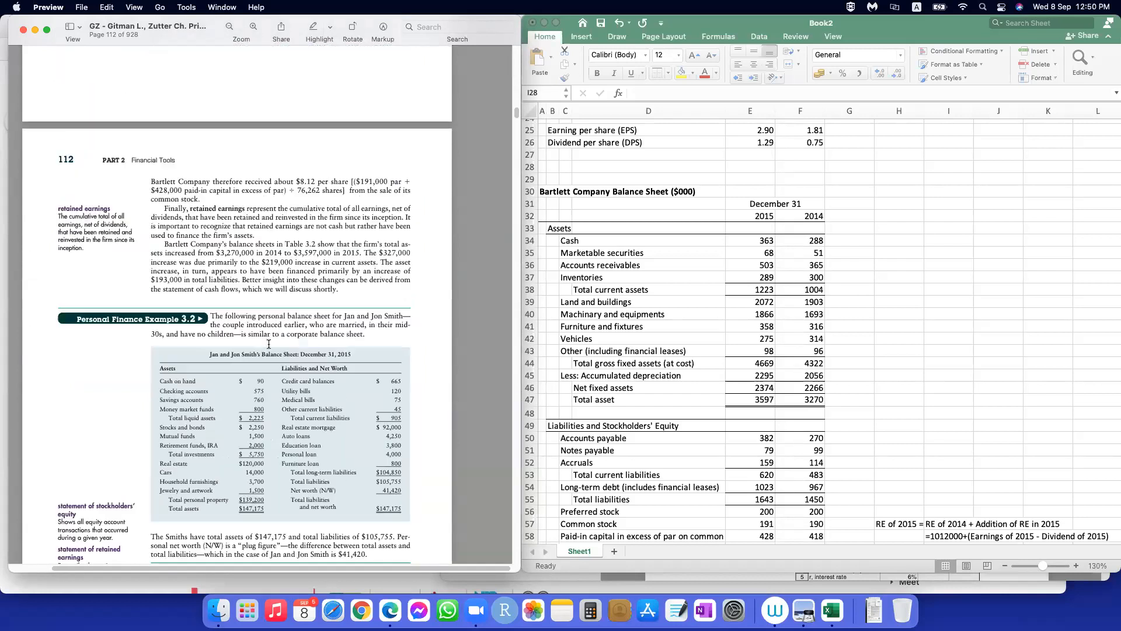
Step: Skim the ratio sections from Categories of Financial Ratios on page 118 through Summarizing All Ratios and Table 3.8
scroll(269, 341, "down", 20)
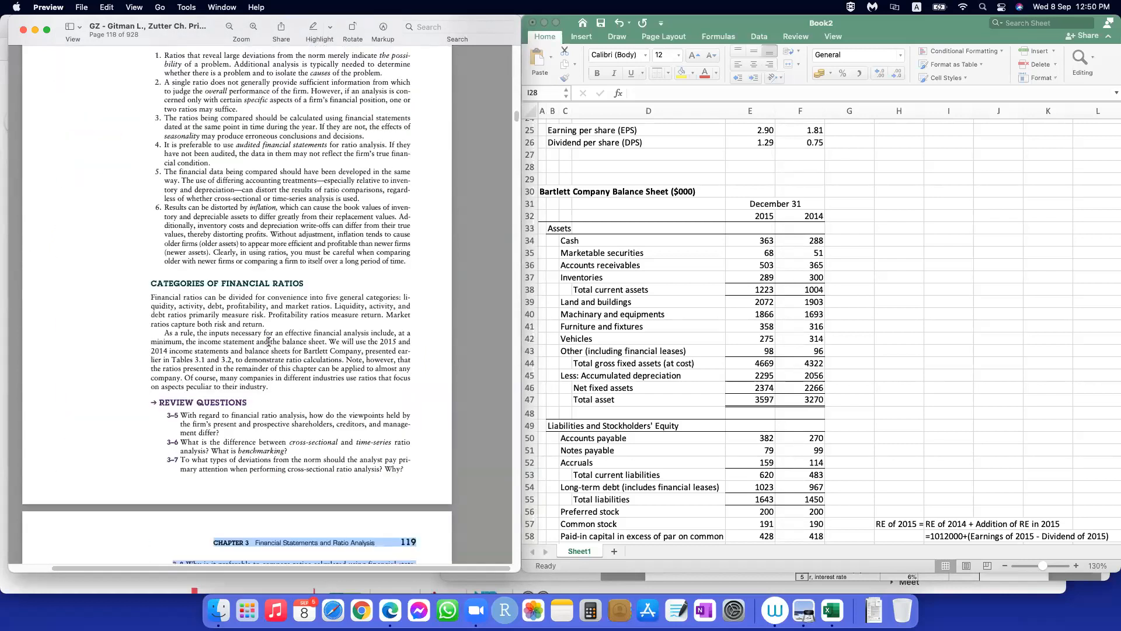
scroll(269, 341, "up", 8)
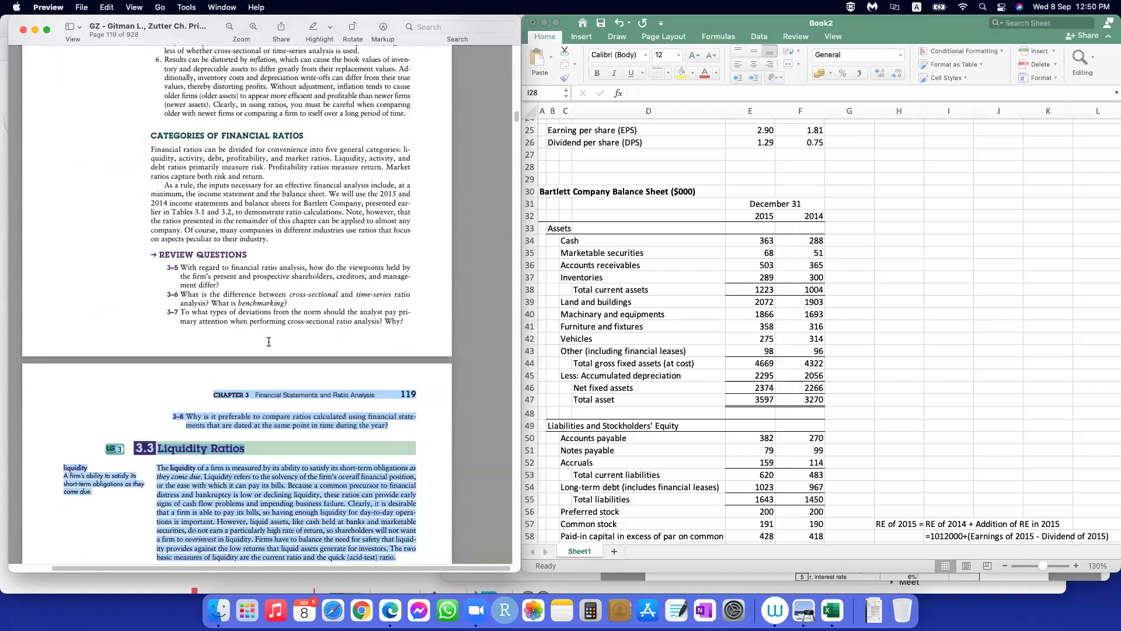
scroll(263, 343, "down", 20)
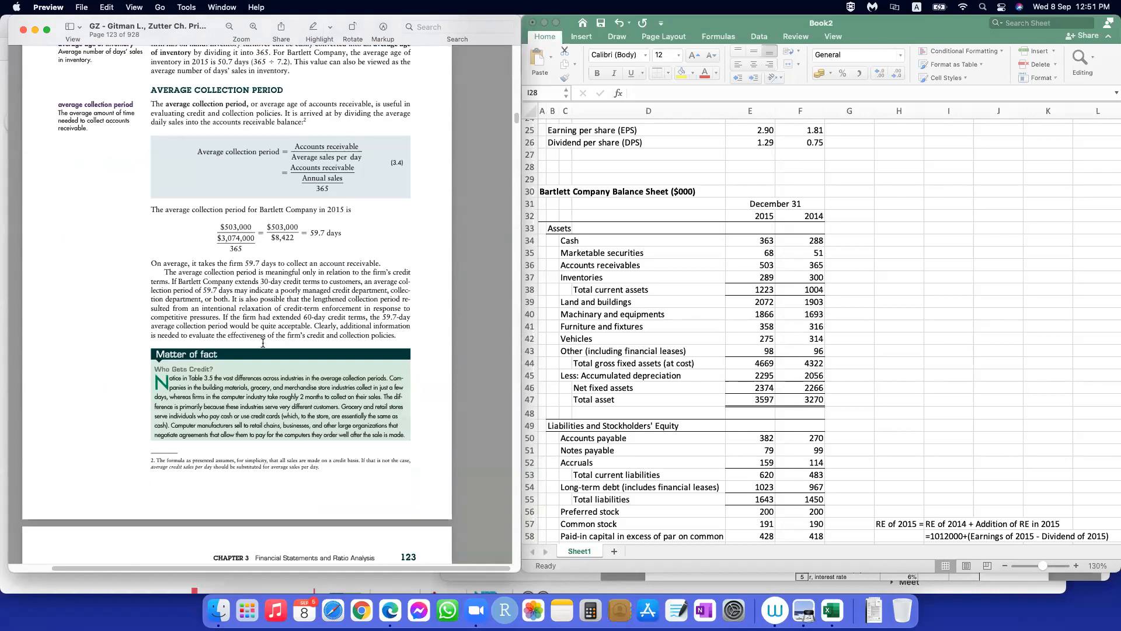
scroll(265, 341, "down", 20)
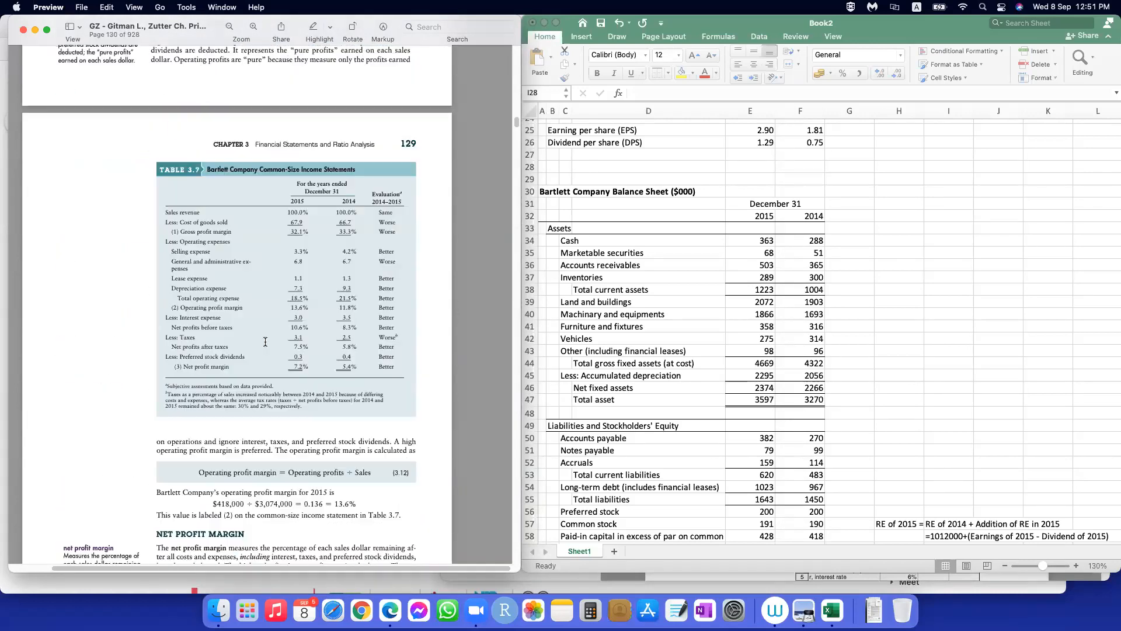
scroll(266, 341, "down", 15)
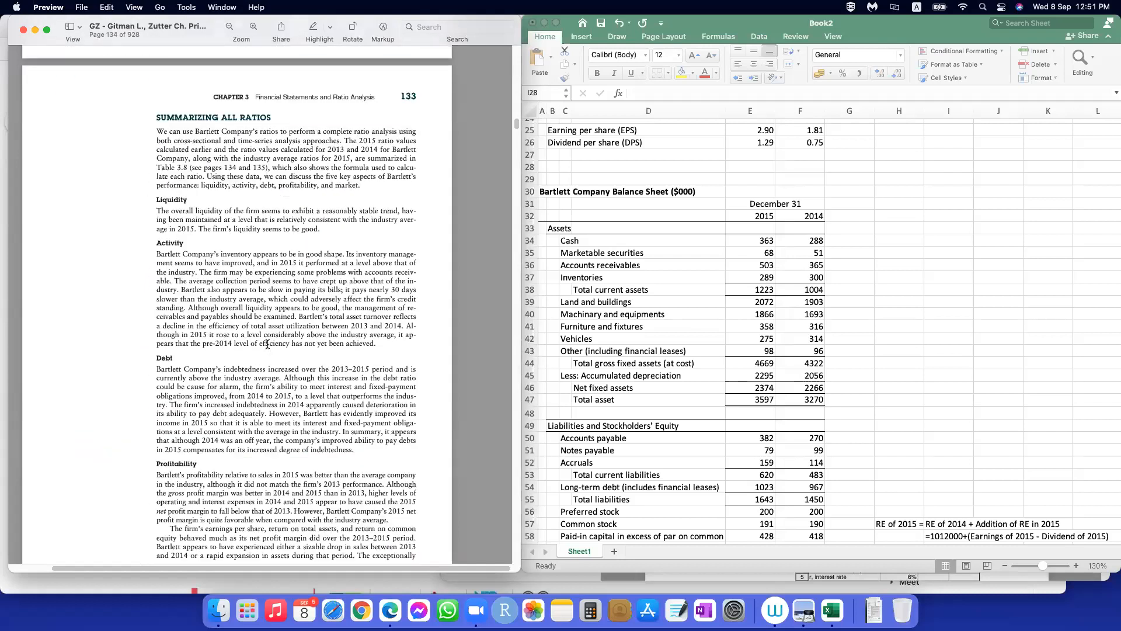
scroll(267, 344, "up", 12)
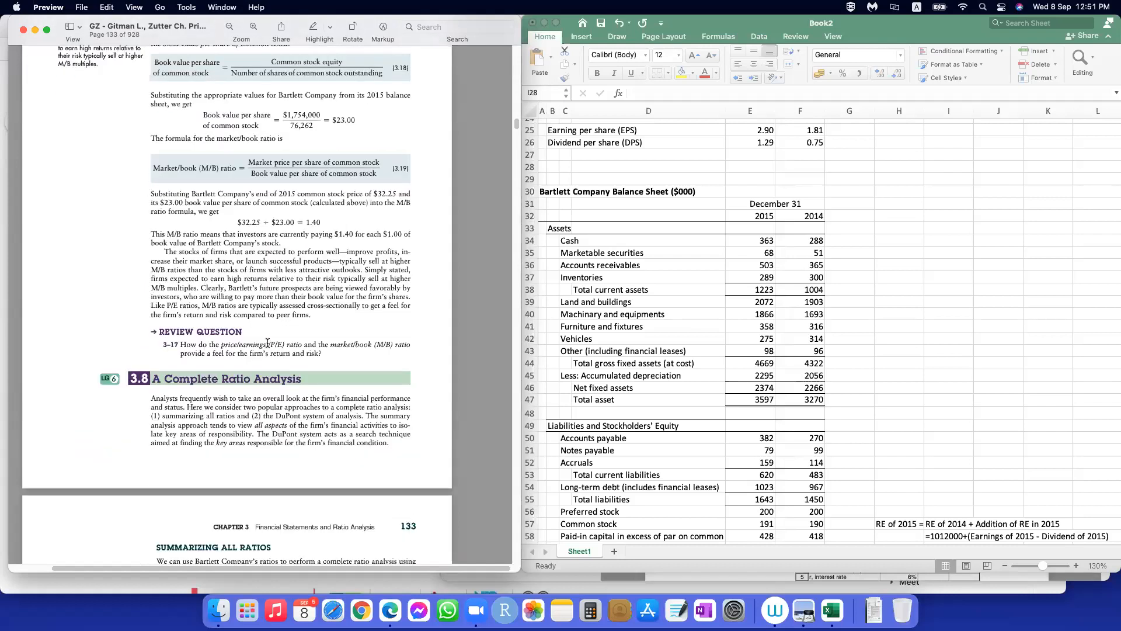
scroll(268, 343, "down", 15)
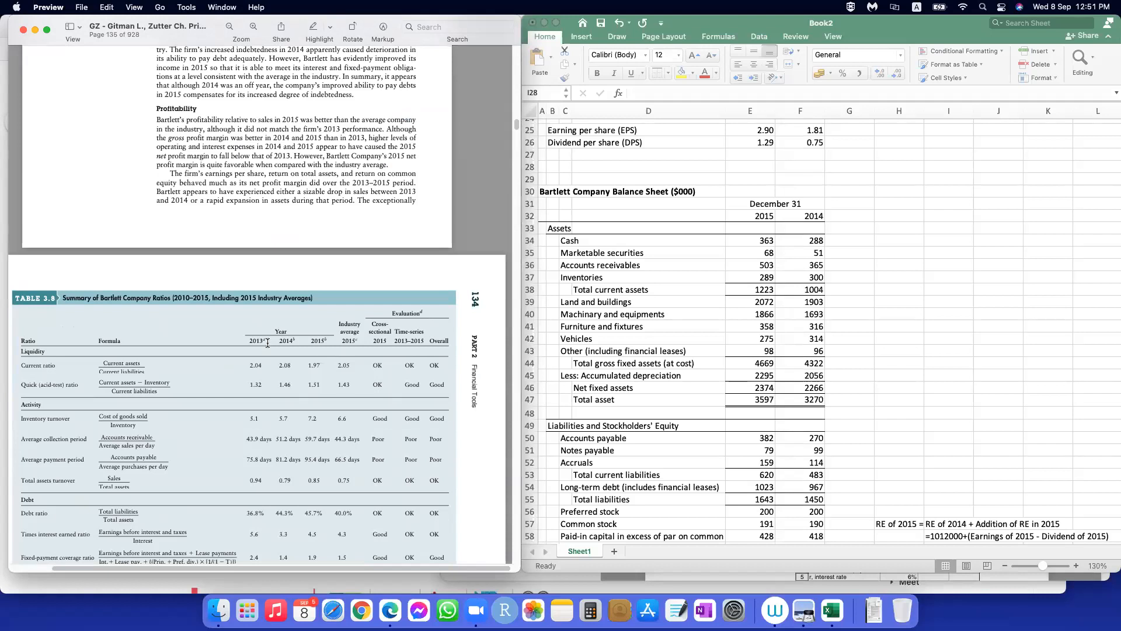
scroll(267, 343, "up", 15)
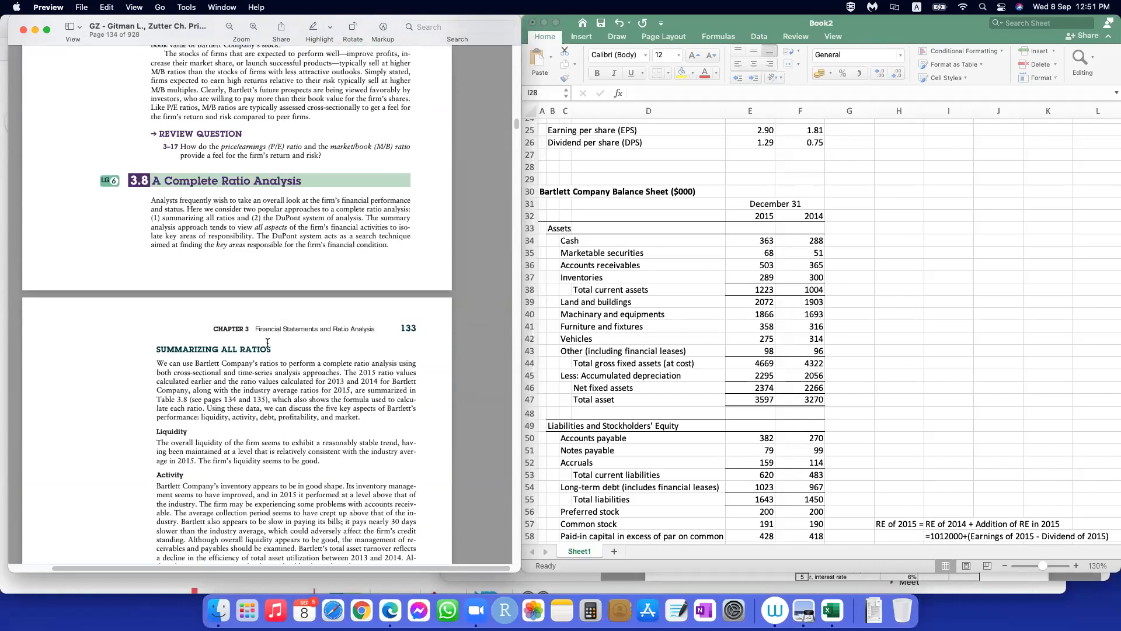
left_click(882, 323)
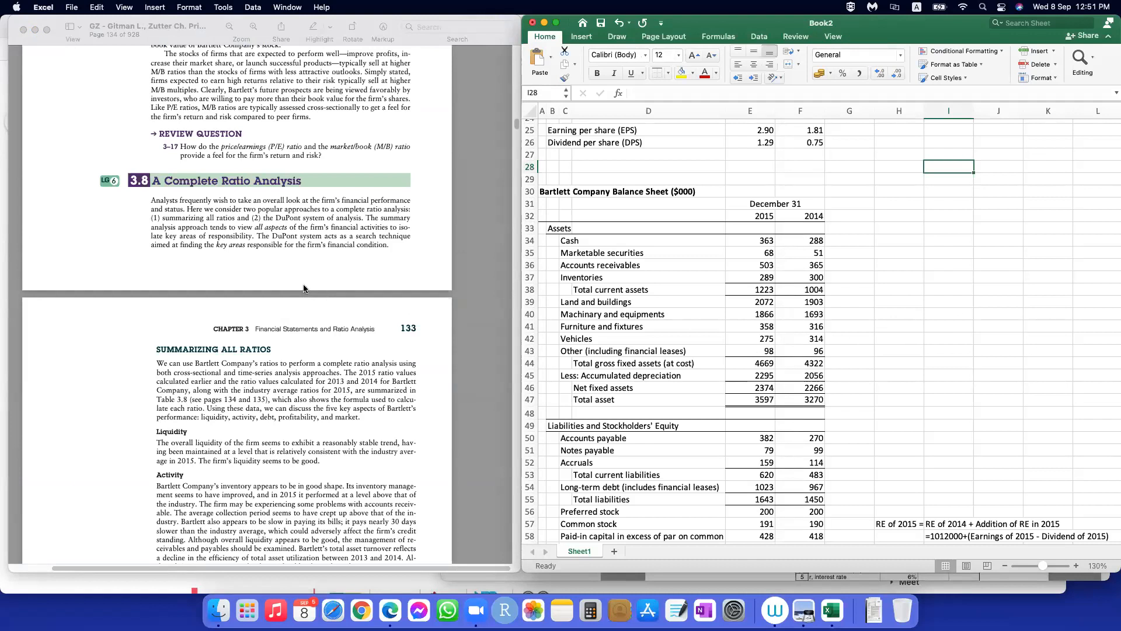
left_click(1063, 348)
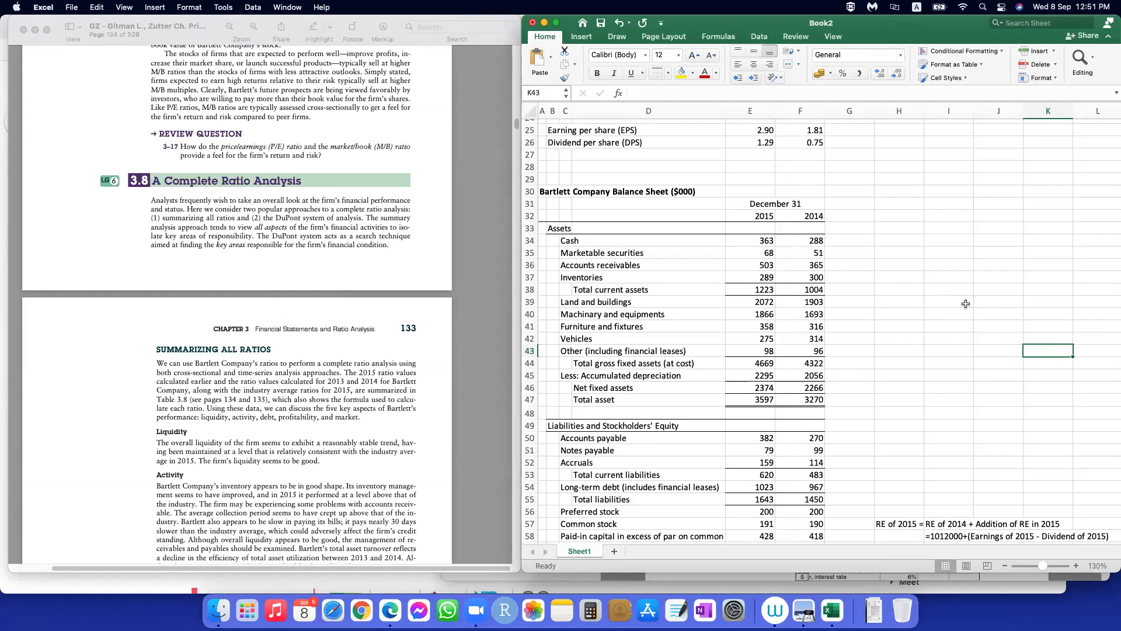
left_click(958, 278)
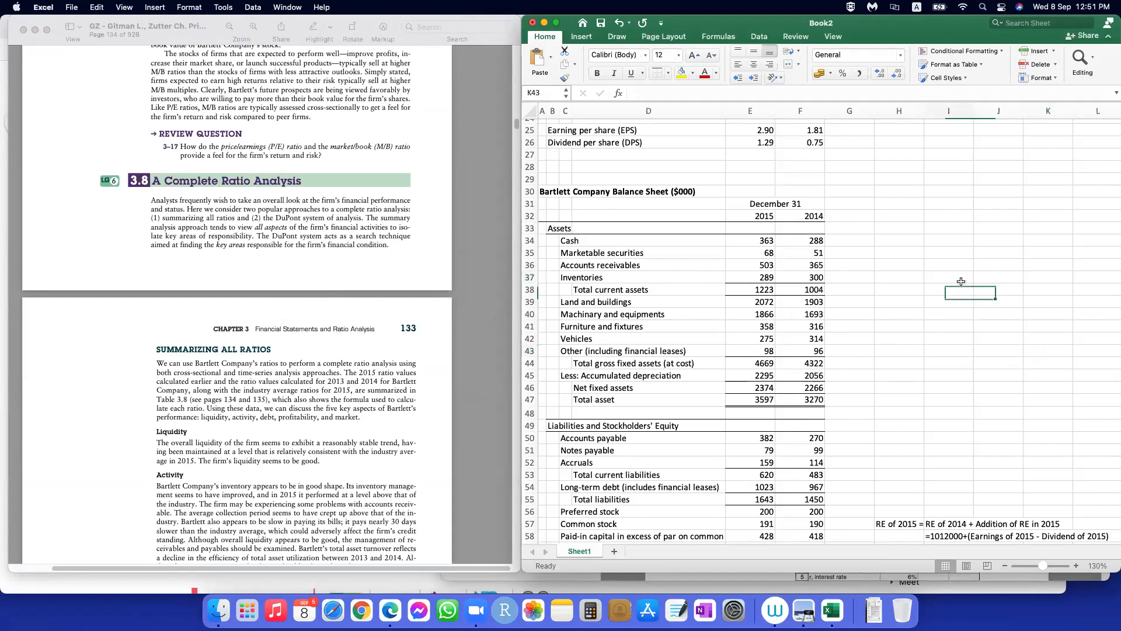
Step: Italicize the Assets and the Liabilities and Stockholders' Equity headings in the Bartlett Company balance sheet
scroll(695, 337, "up", 8)
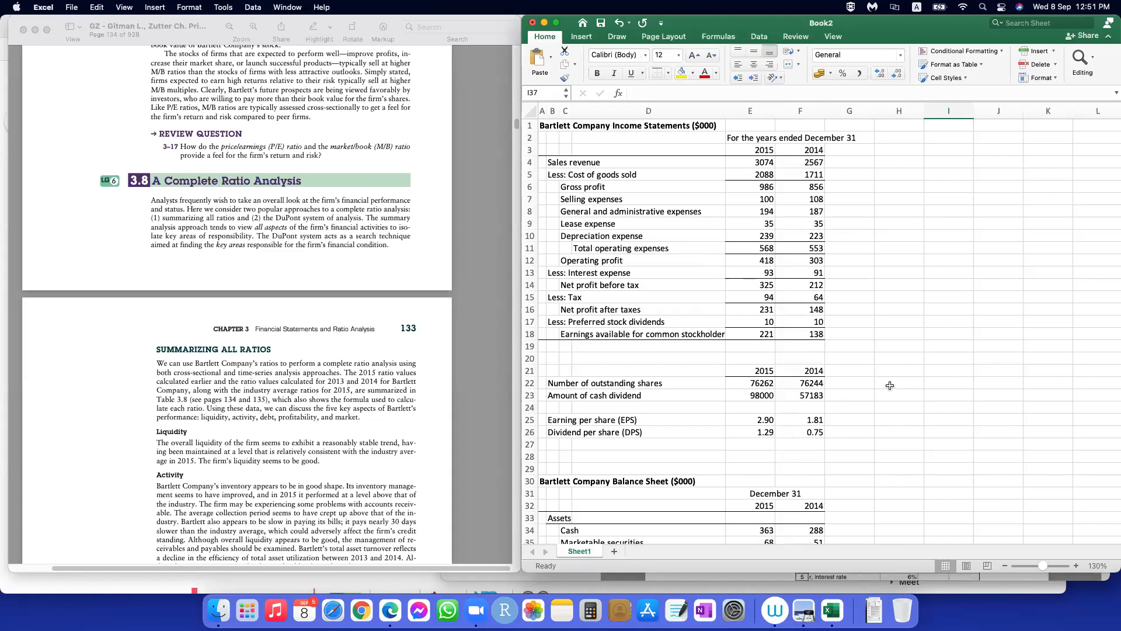
left_click(542, 483)
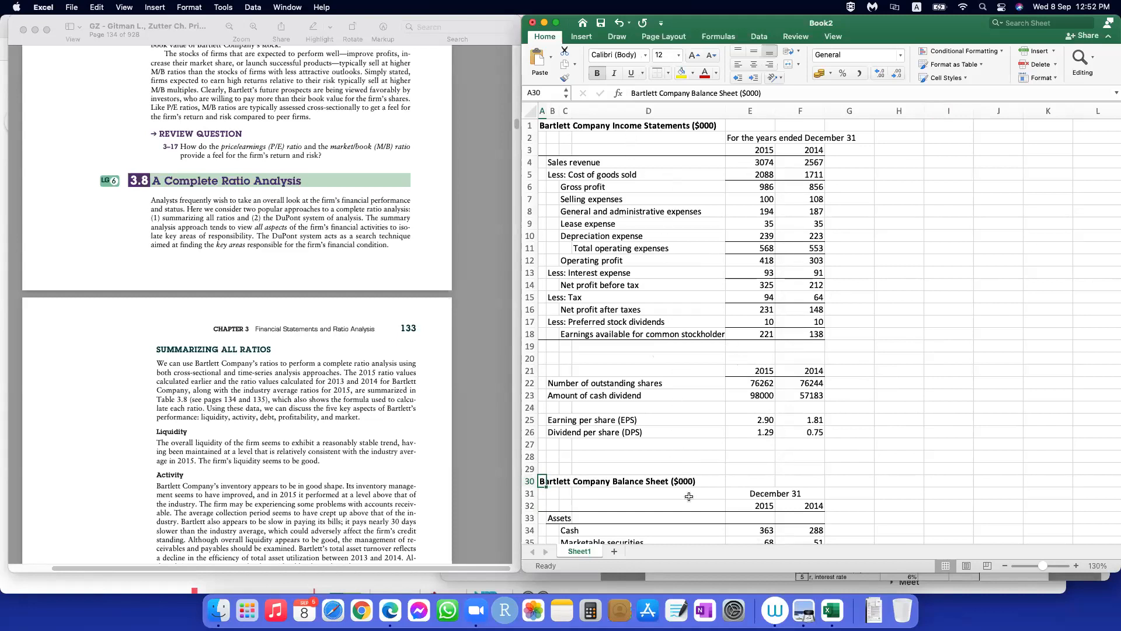
scroll(706, 425, "down", 1)
scroll(706, 425, "down", 10)
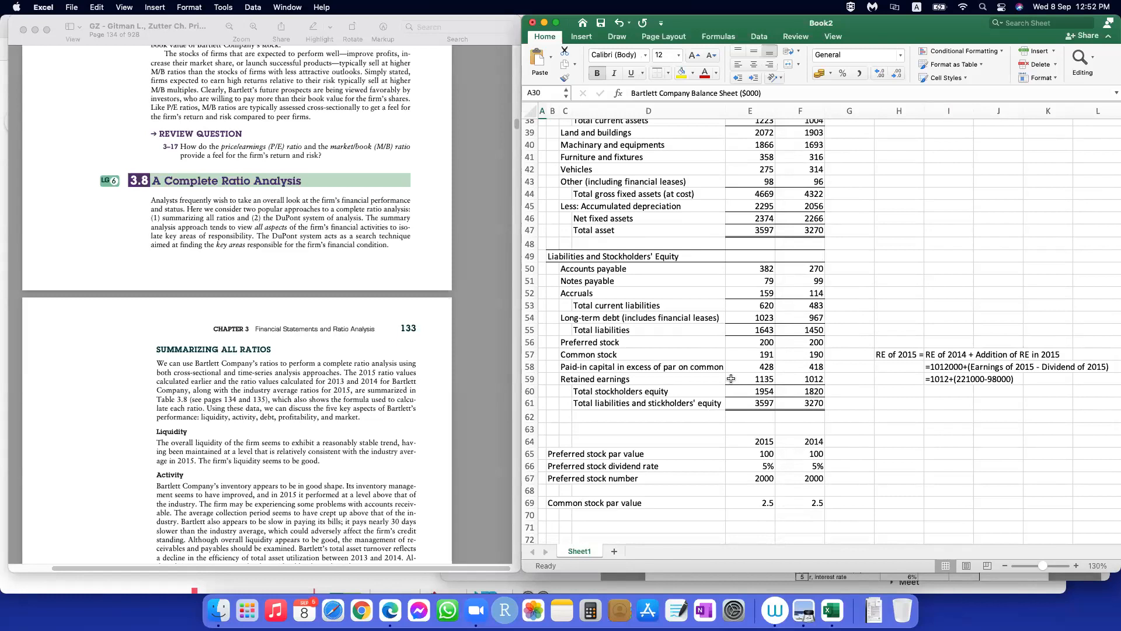
scroll(737, 366, "up", 10)
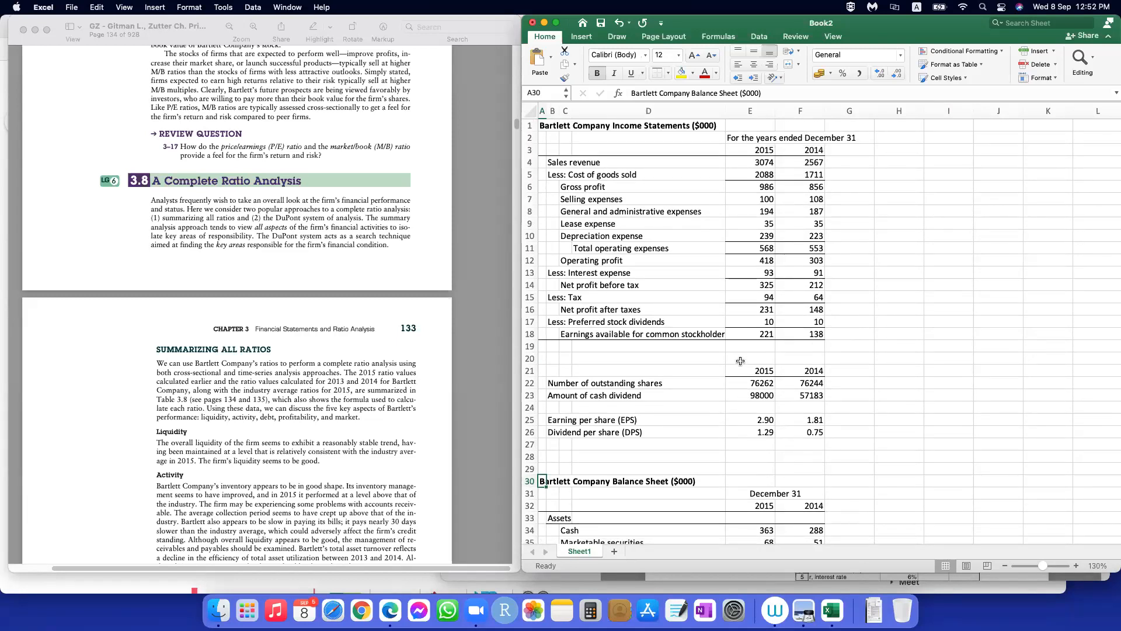
scroll(740, 360, "down", 8)
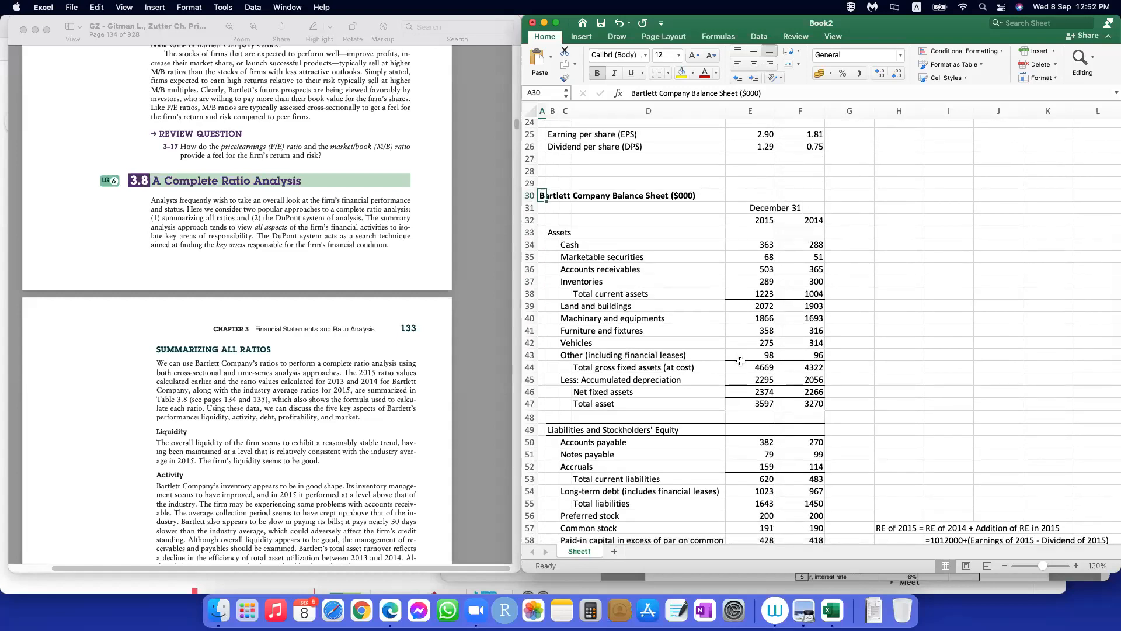
left_click(550, 234)
left_click(613, 73)
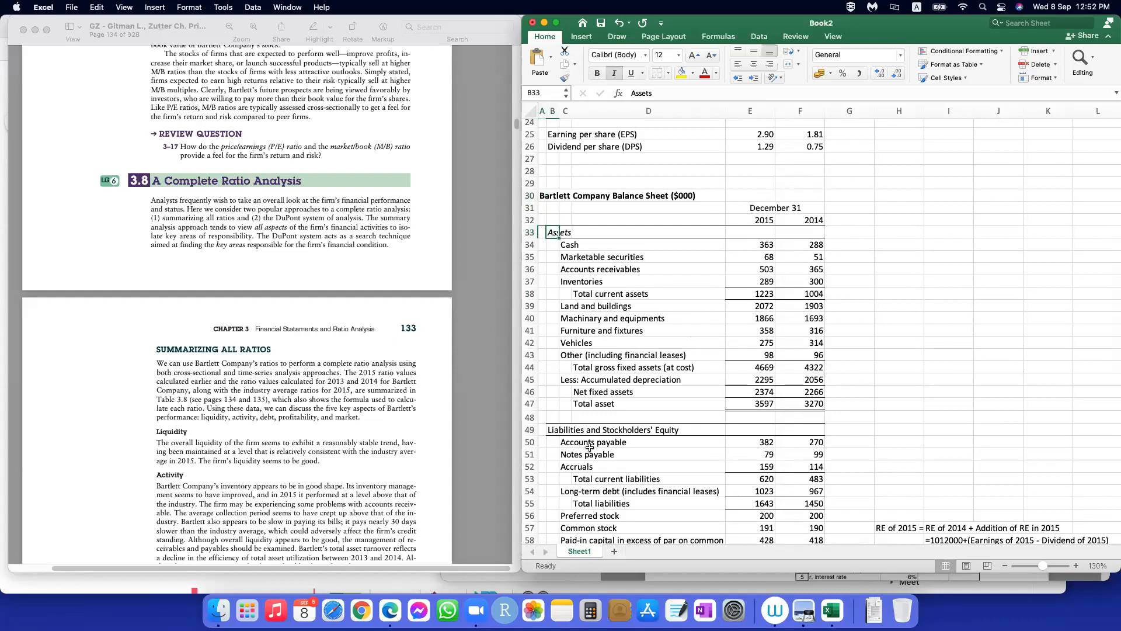
left_click(550, 429)
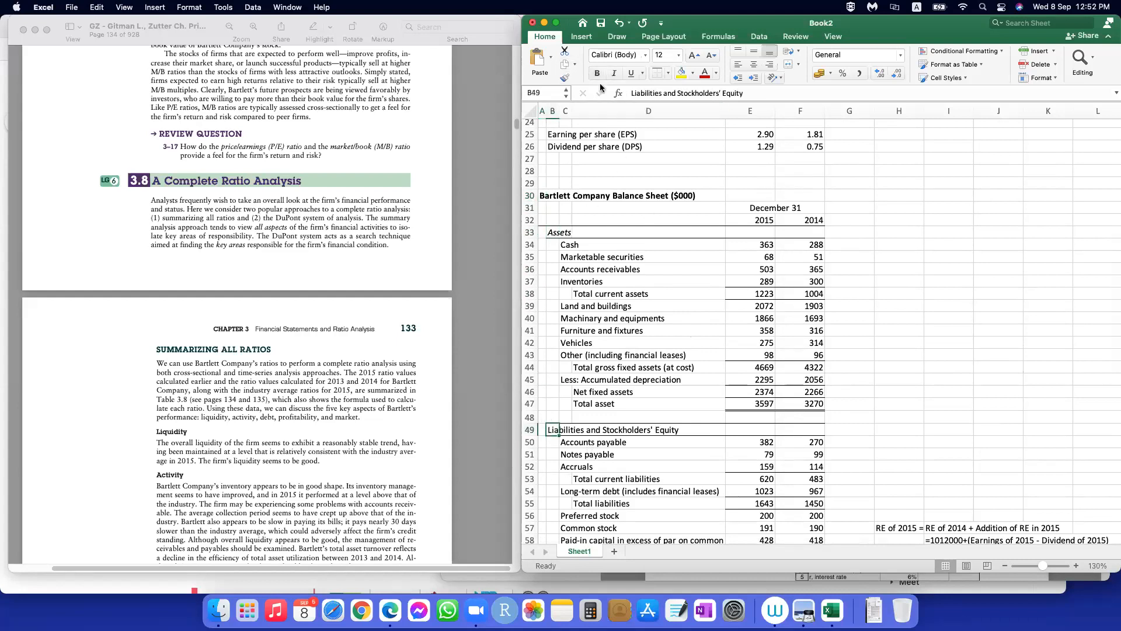
left_click(613, 72)
left_click(998, 420)
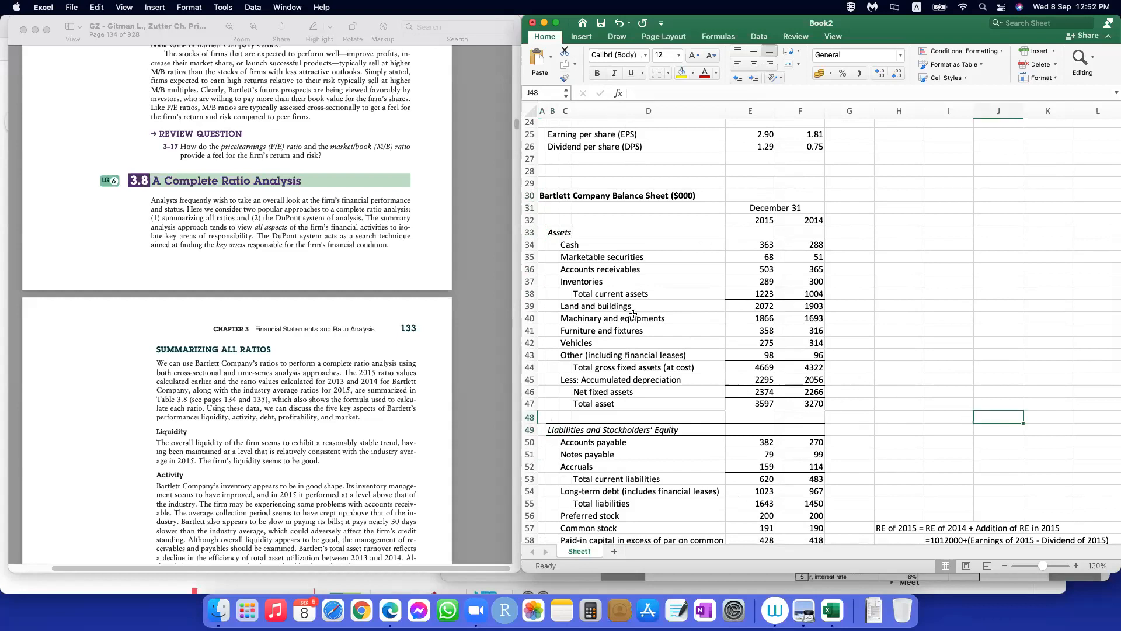
scroll(720, 437, "down", 3)
scroll(720, 437, "down", 5)
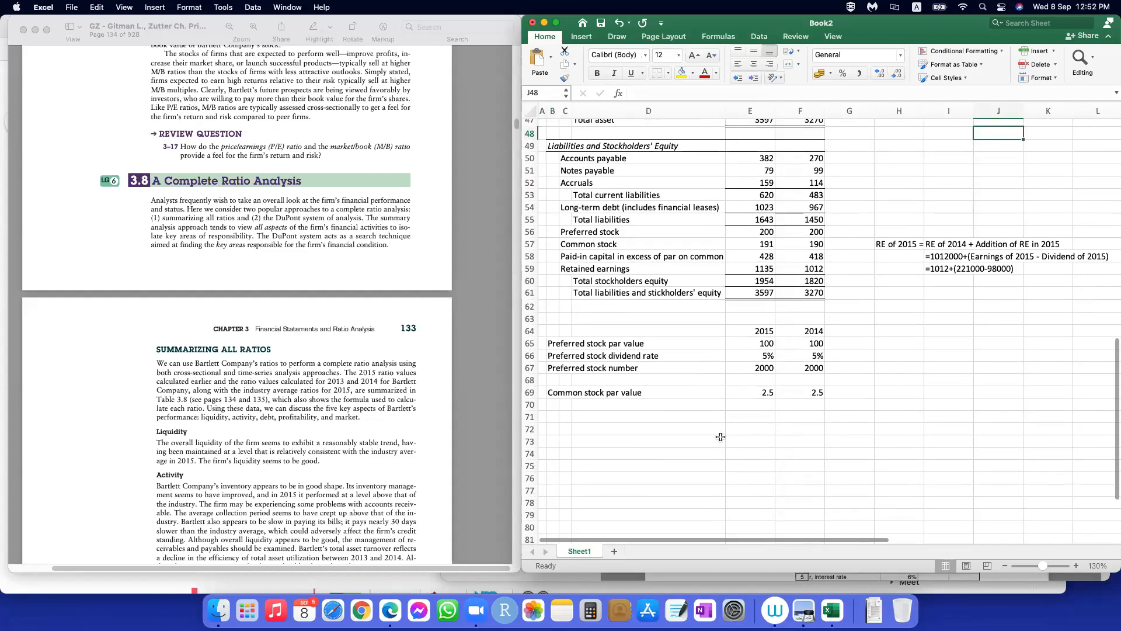
scroll(720, 437, "up", 10)
scroll(720, 437, "up", 3)
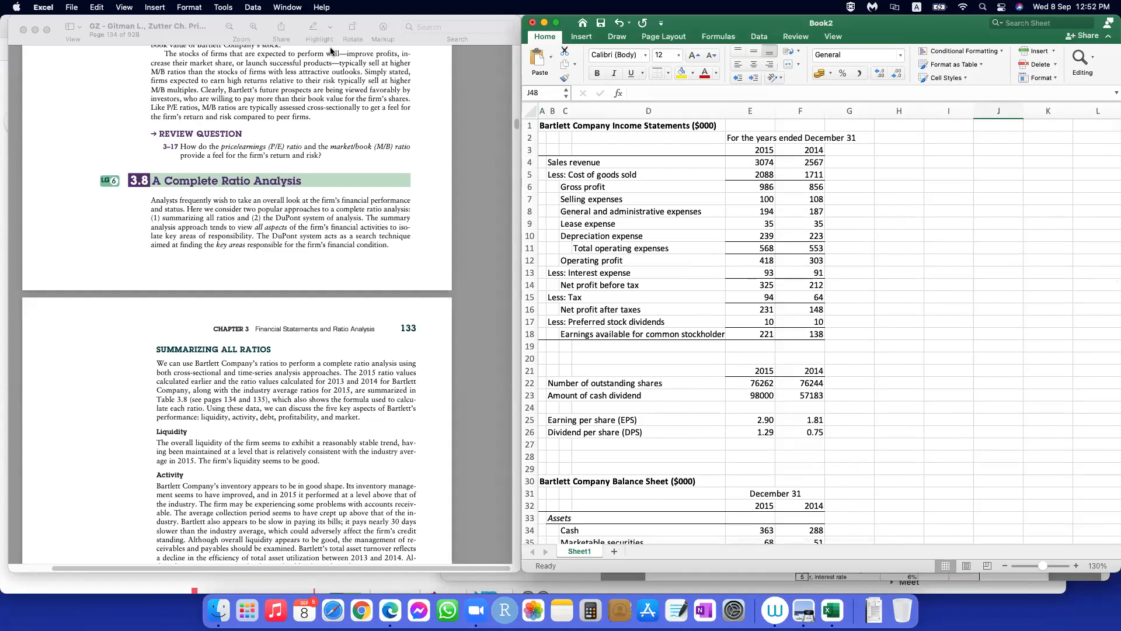
left_click(902, 263)
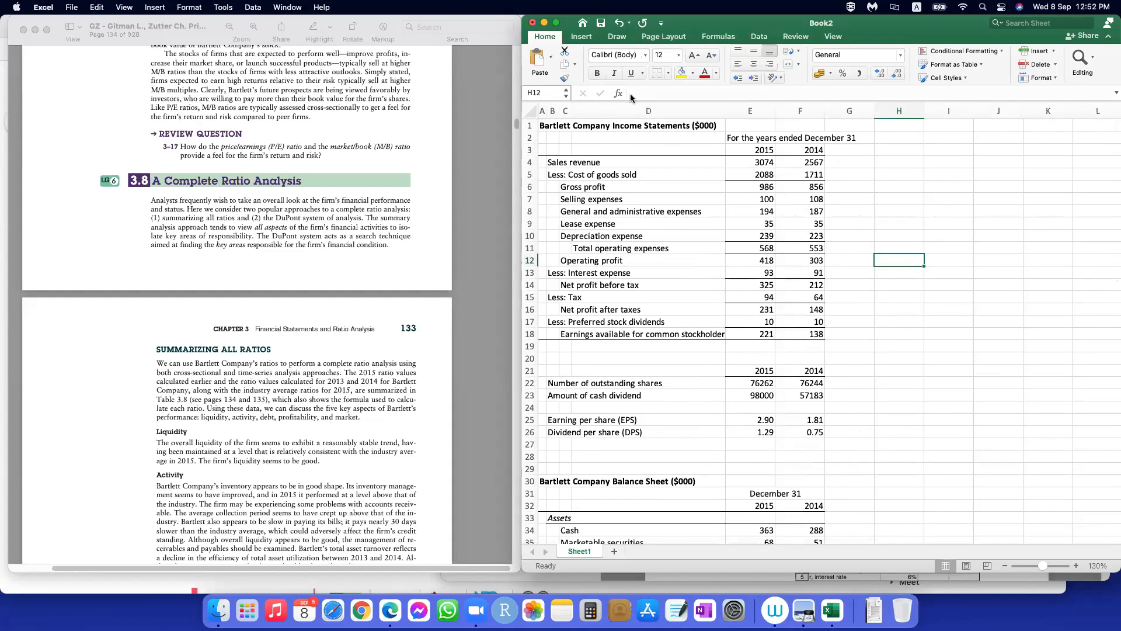
Step: Save the workbook to the Desktop in Excel Workbook (.xlsx) format as "Sept 08 - Financial Statements in Excel"
left_click(602, 26)
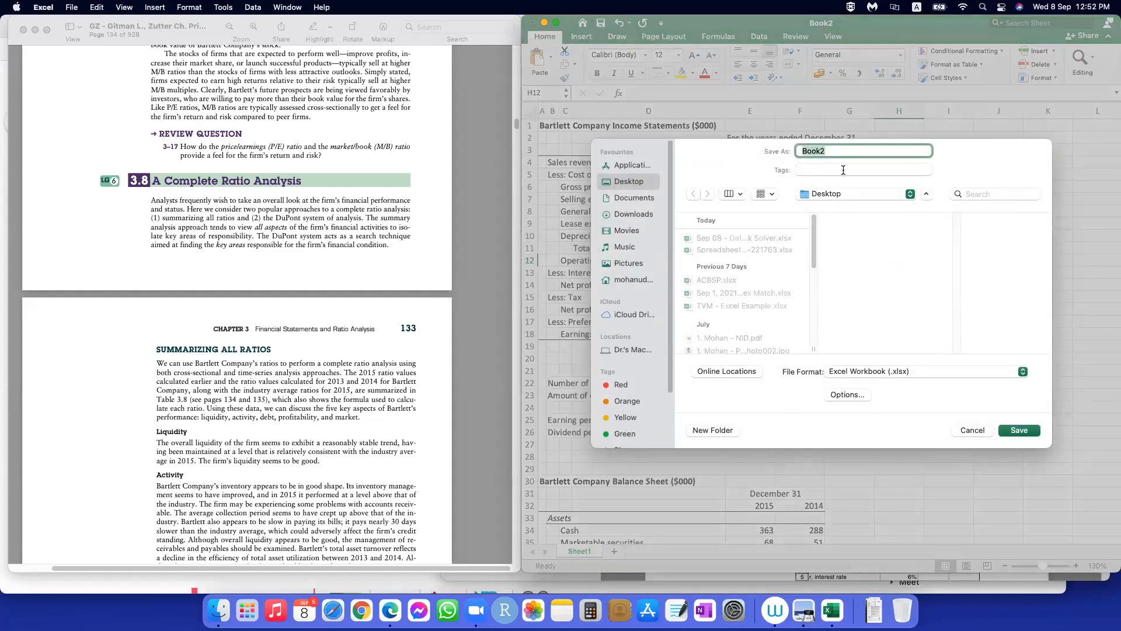
type("Sept 11")
key("BackSpace")
key("BackSpace")
type("08 -")
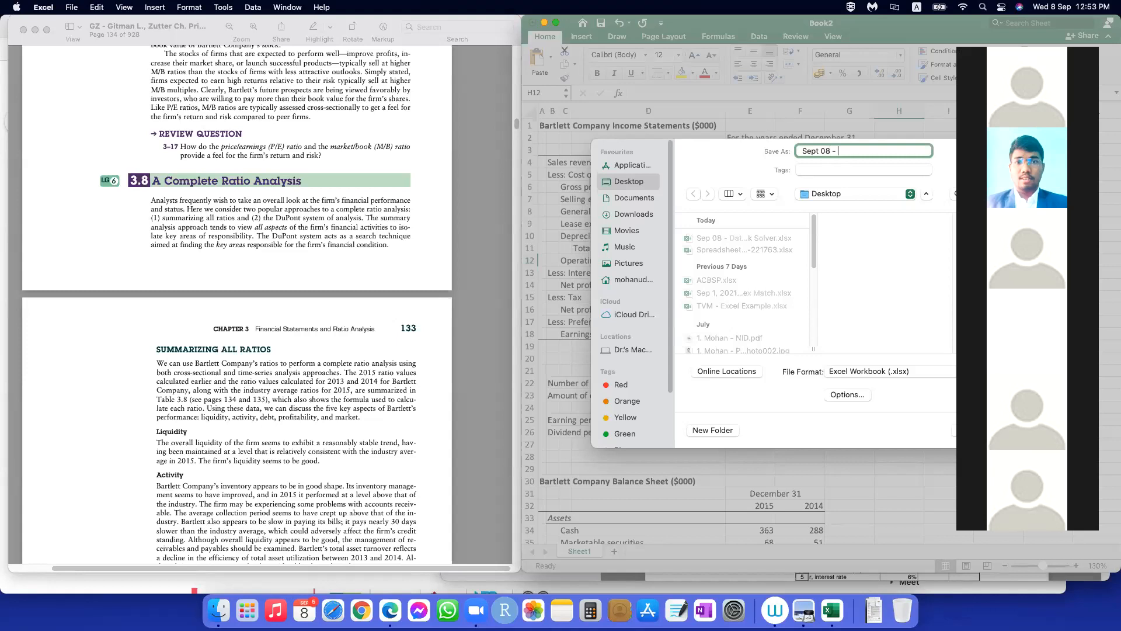
type("Financial")
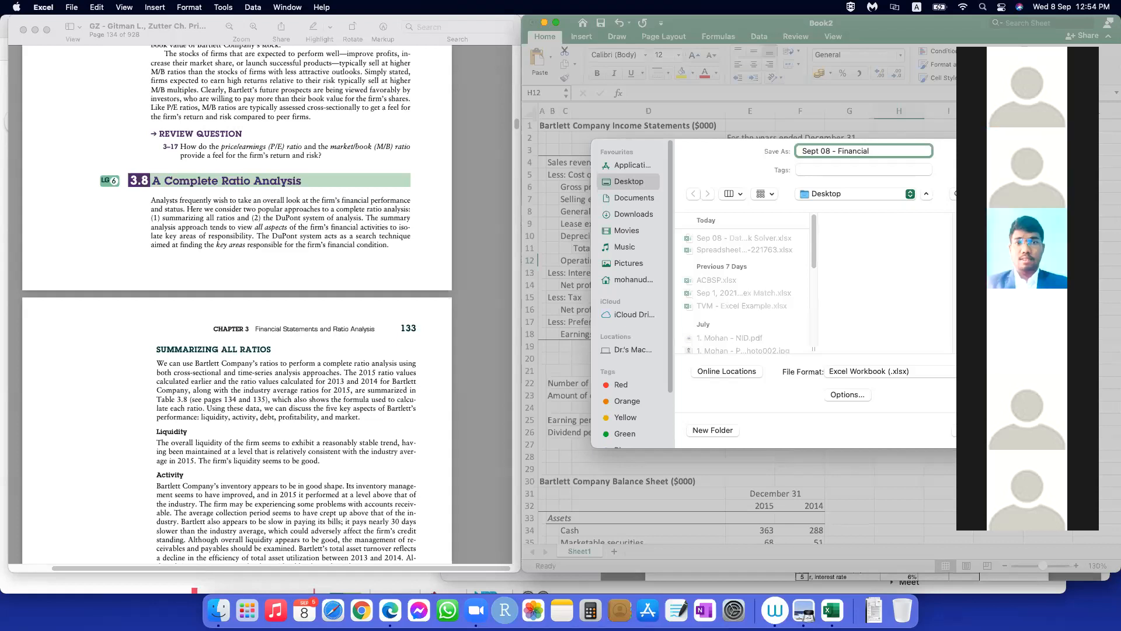
type("Statements in")
type("Excel")
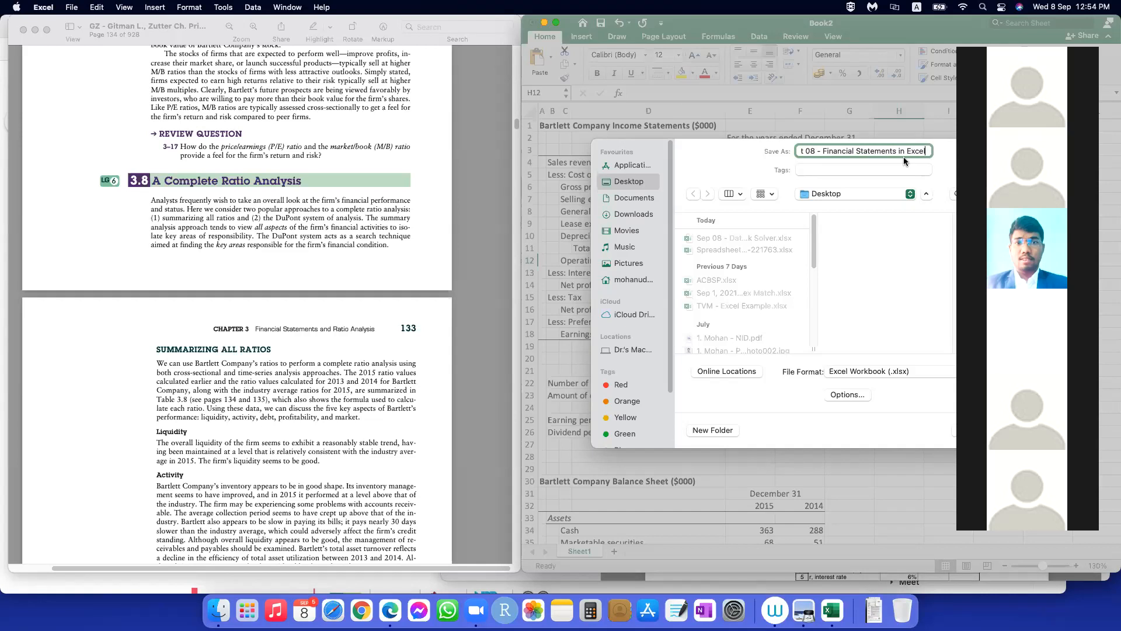
left_click(986, 36)
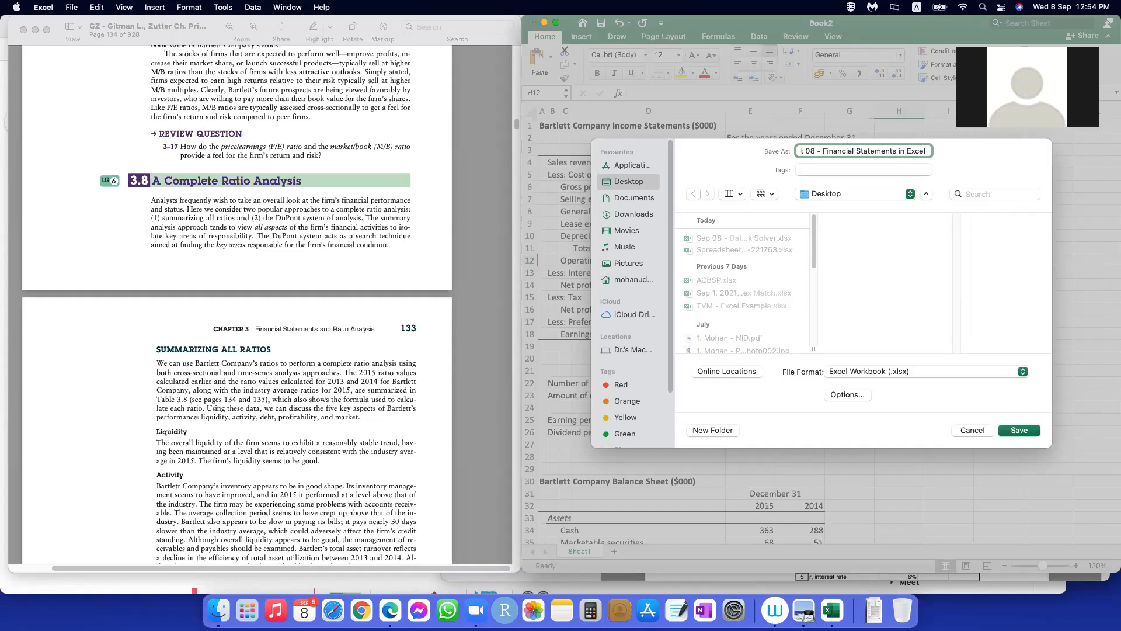
left_click(1029, 431)
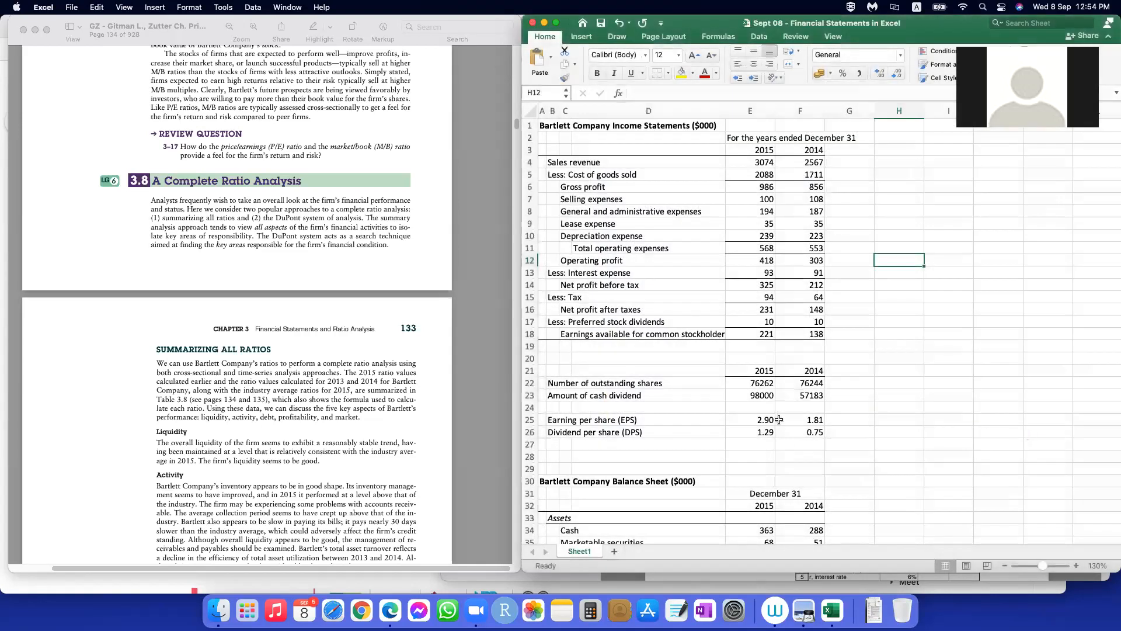
left_click(952, 397)
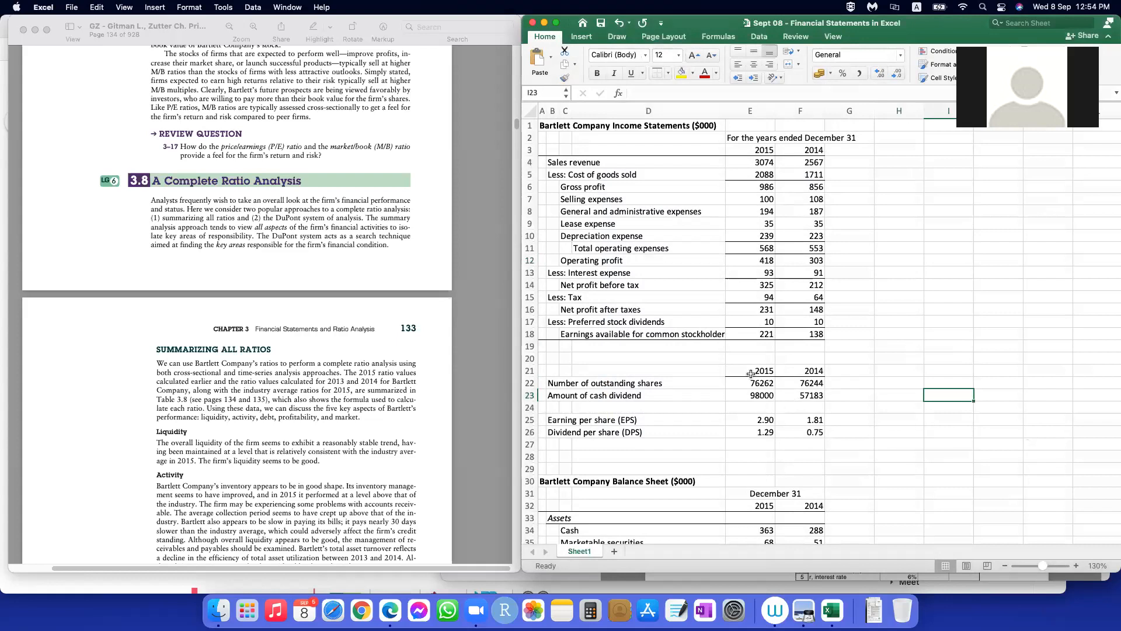
scroll(847, 362, "down", 10)
scroll(941, 348, "up", 10)
scroll(956, 345, "down", 20)
scroll(955, 344, "up", 10)
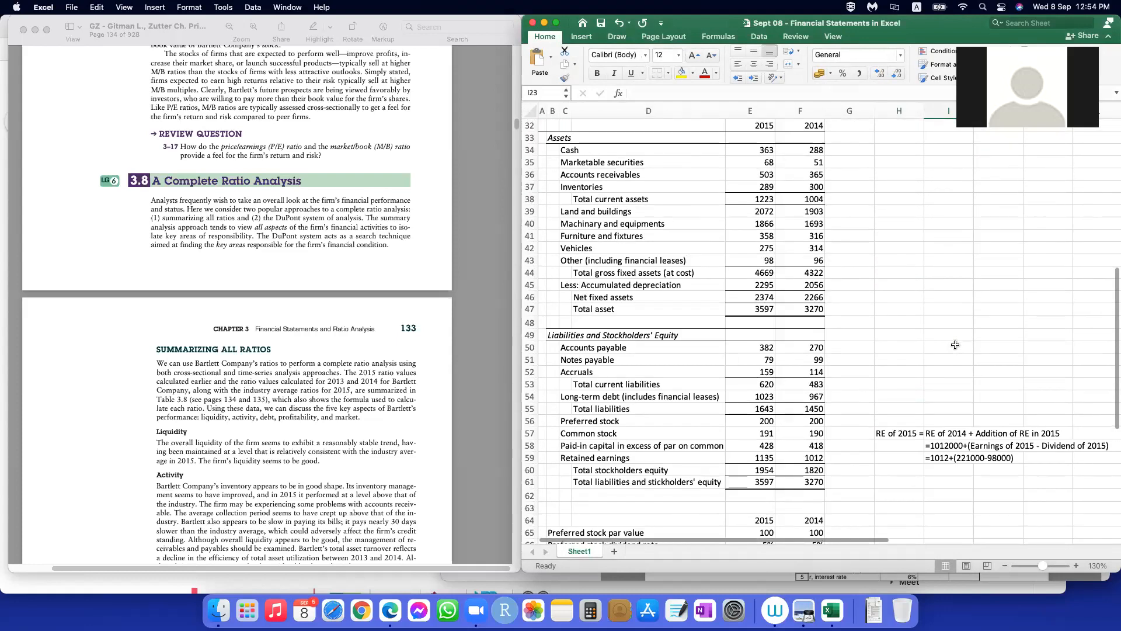
scroll(955, 344, "up", 10)
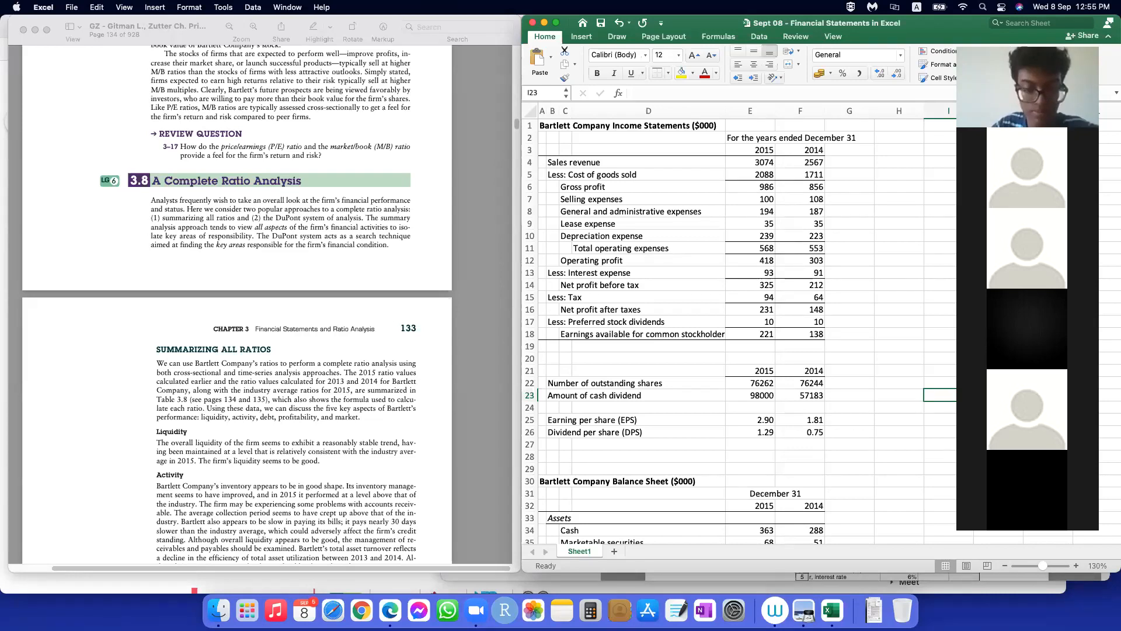
left_click(848, 406)
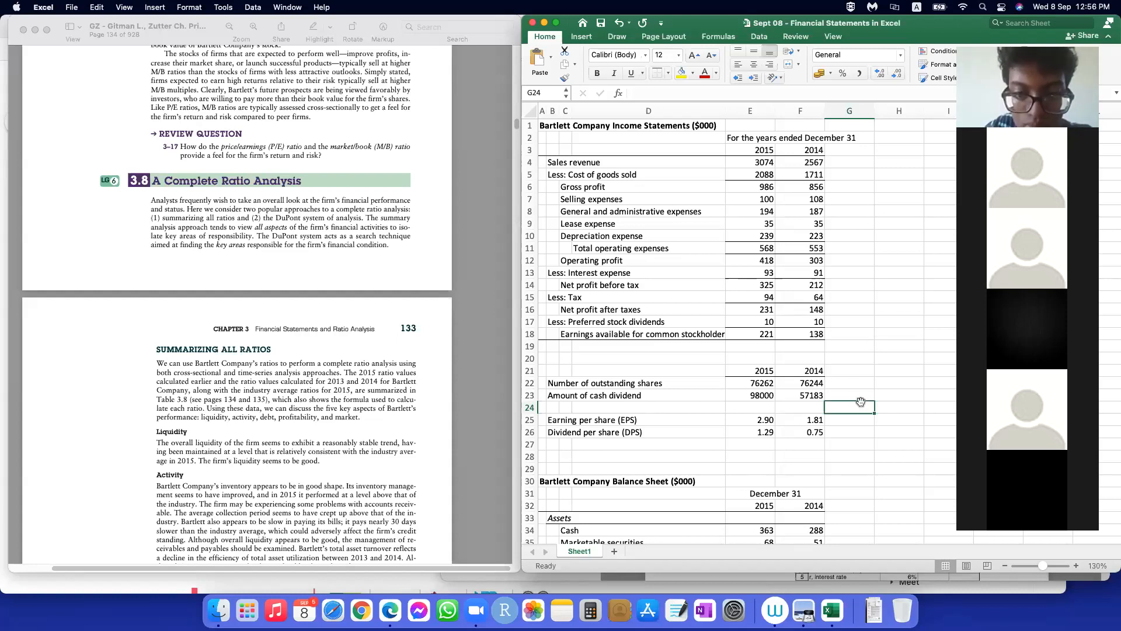
left_click(896, 368)
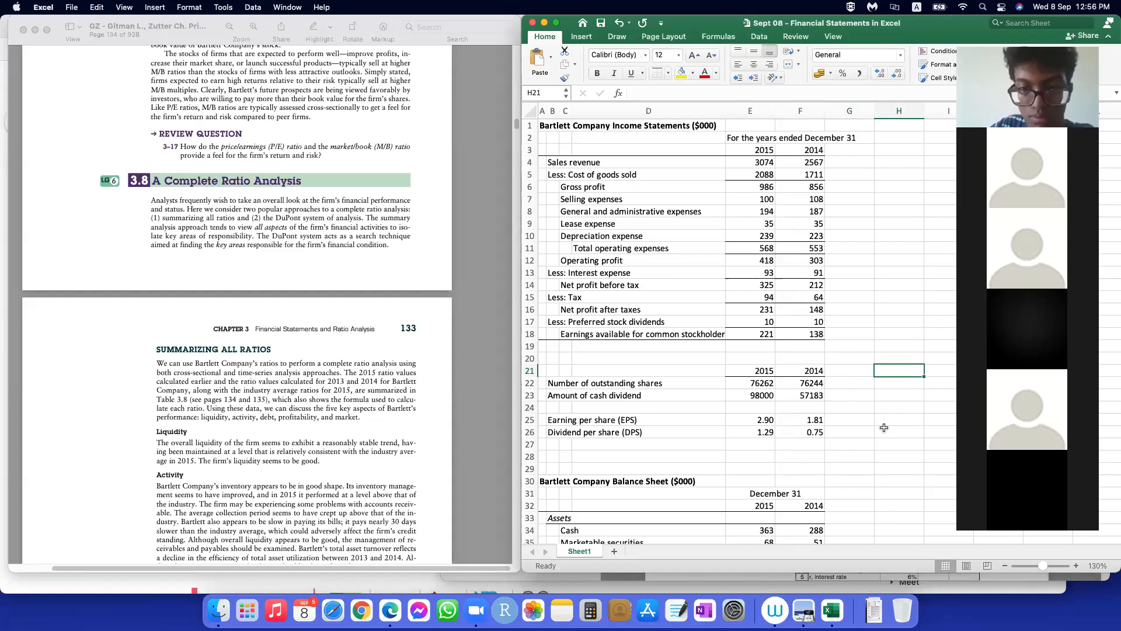
left_click(884, 428)
key("Up")
key("Up")
key("Up")
key("Up")
key("Up")
left_click(884, 470)
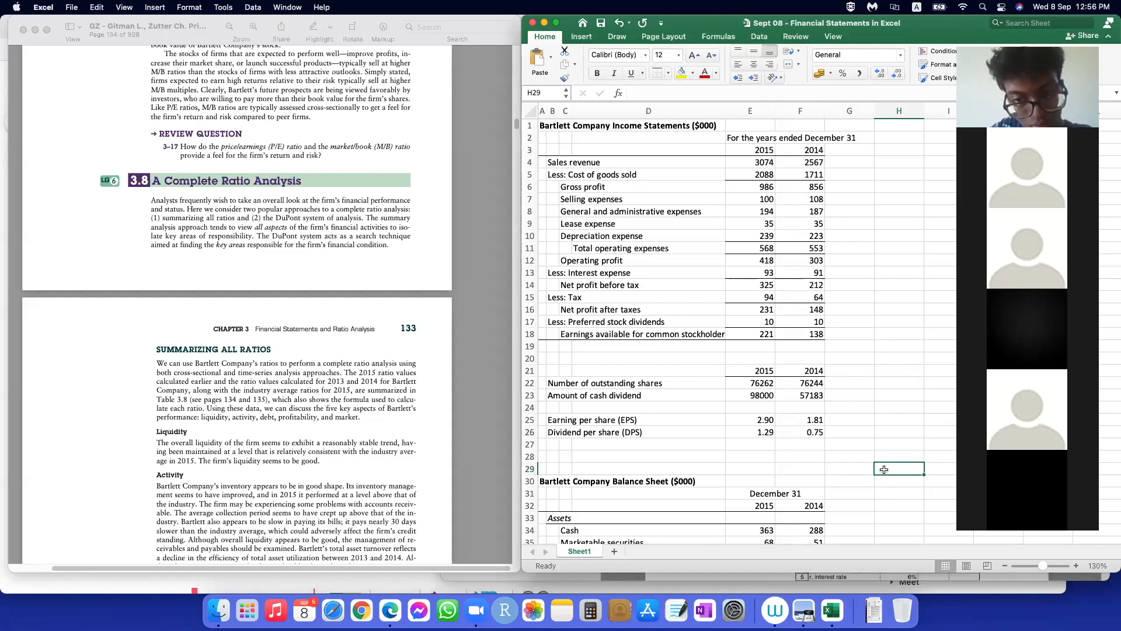
left_click(877, 444)
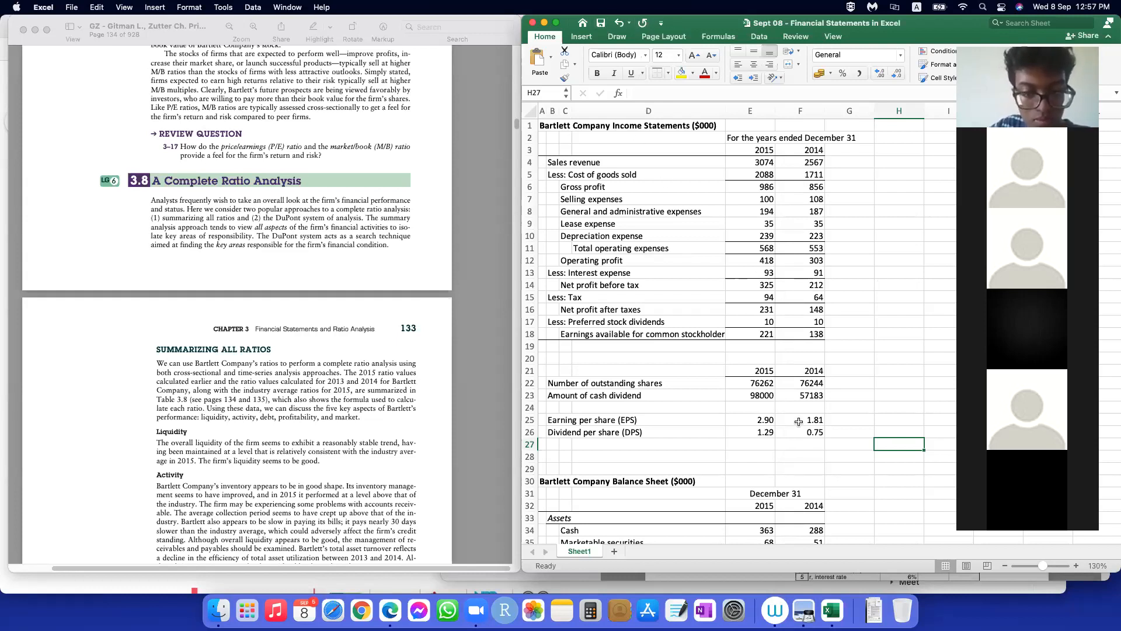
scroll(750, 399, "down", 11)
scroll(750, 399, "down", 6)
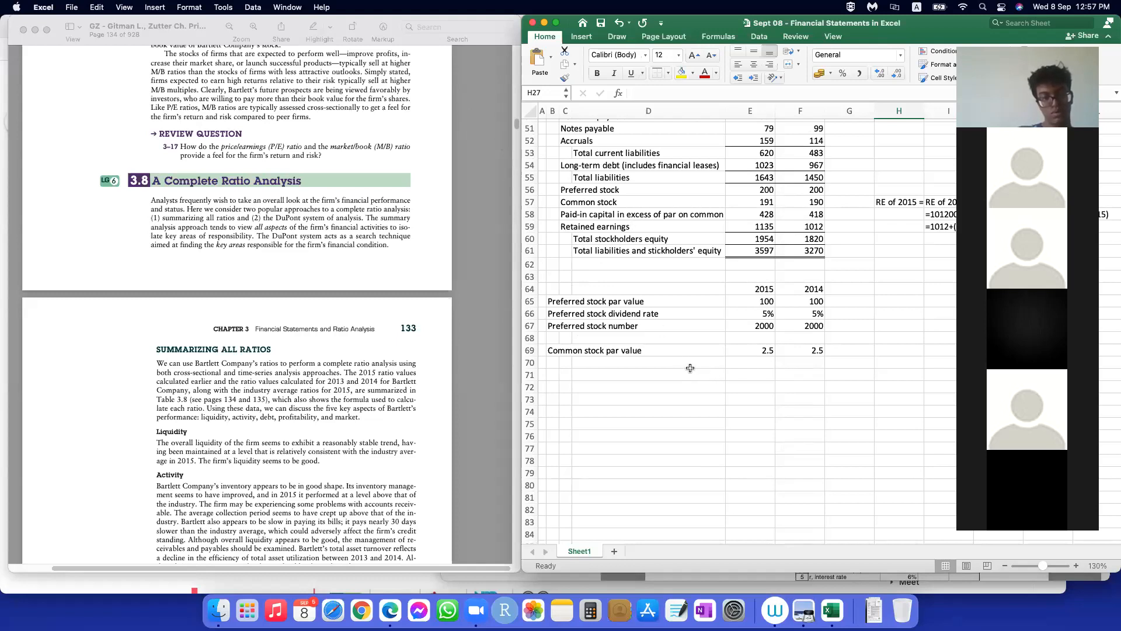
left_click(734, 409)
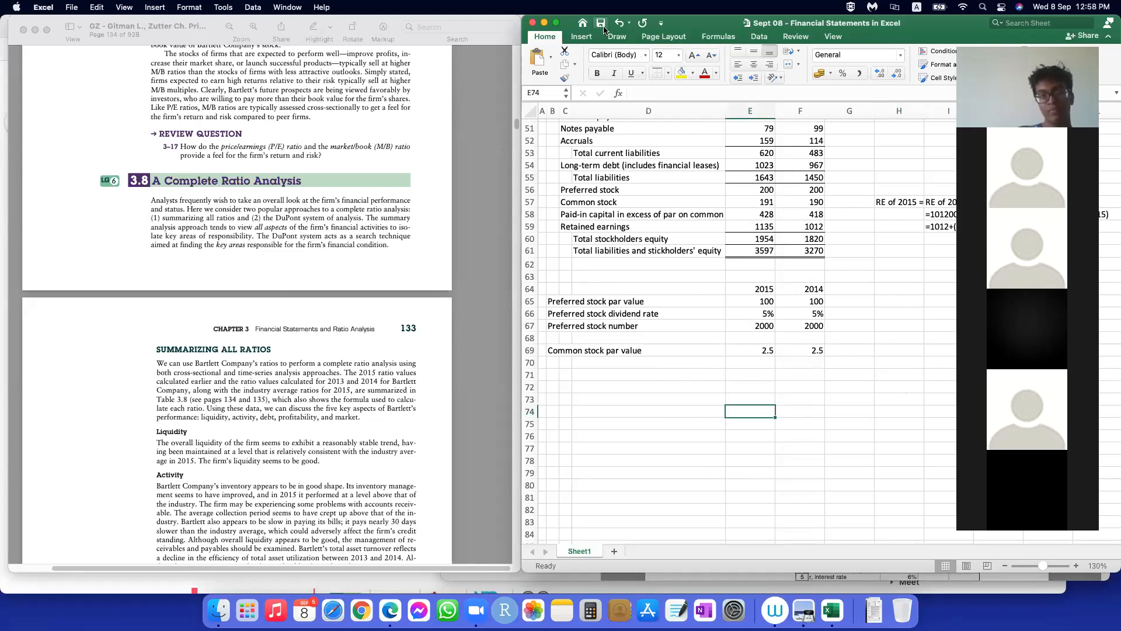